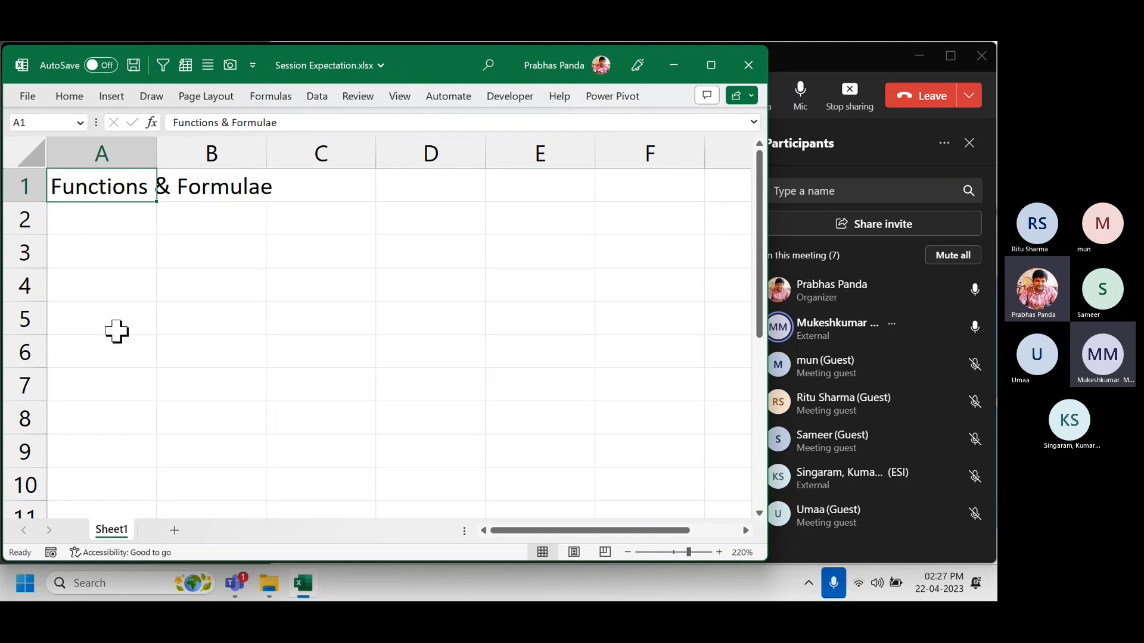
AutoFit column A to the 'Functions & Formulae' heading in A1.
key(alt+h)
key(o)
key(i)
ctrl+scroll(117, 327, down, 5)
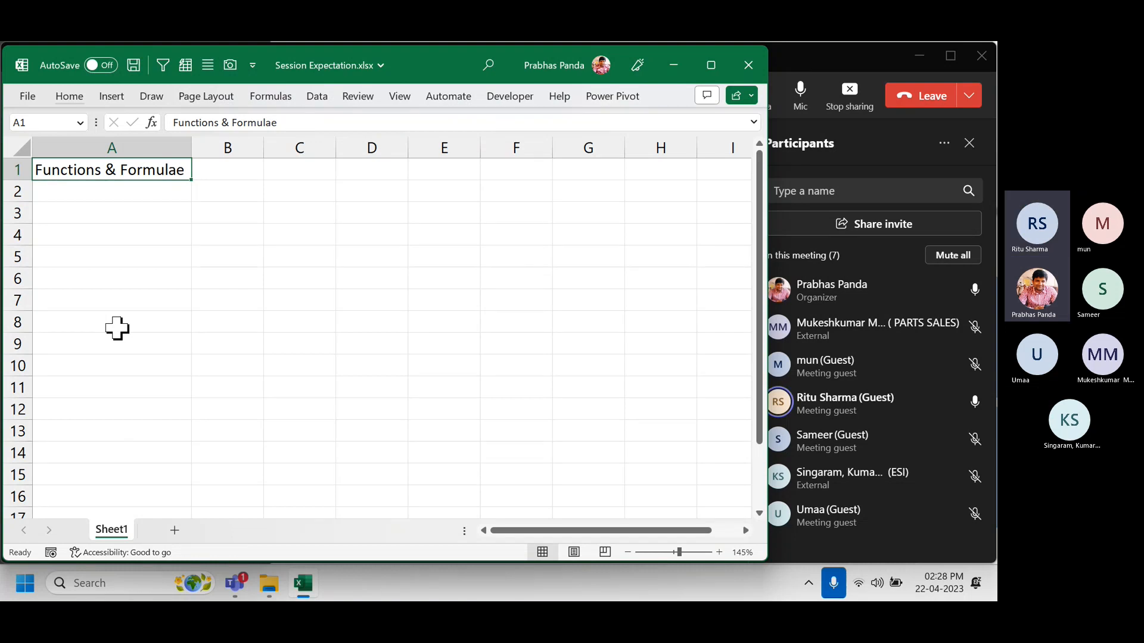
Enter Dashboard Designing, Nested Functions and Data Visualisation in A2:A4, fixing the typo.
key(Return)
text(Dashbo)
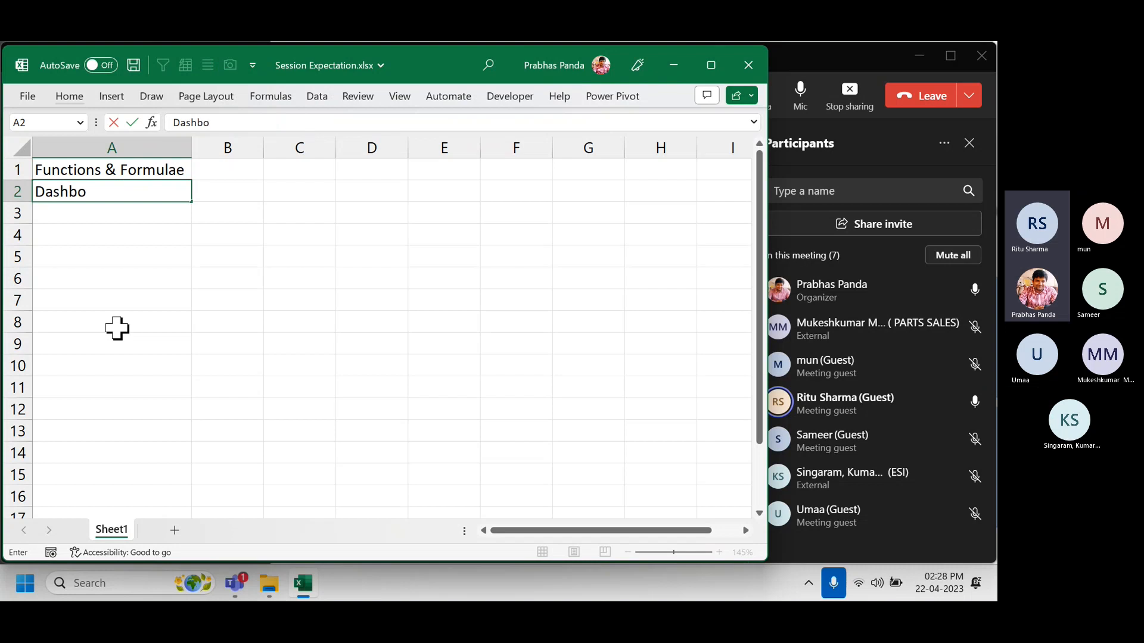
text(ard Designing)
key(Return)
text(N)
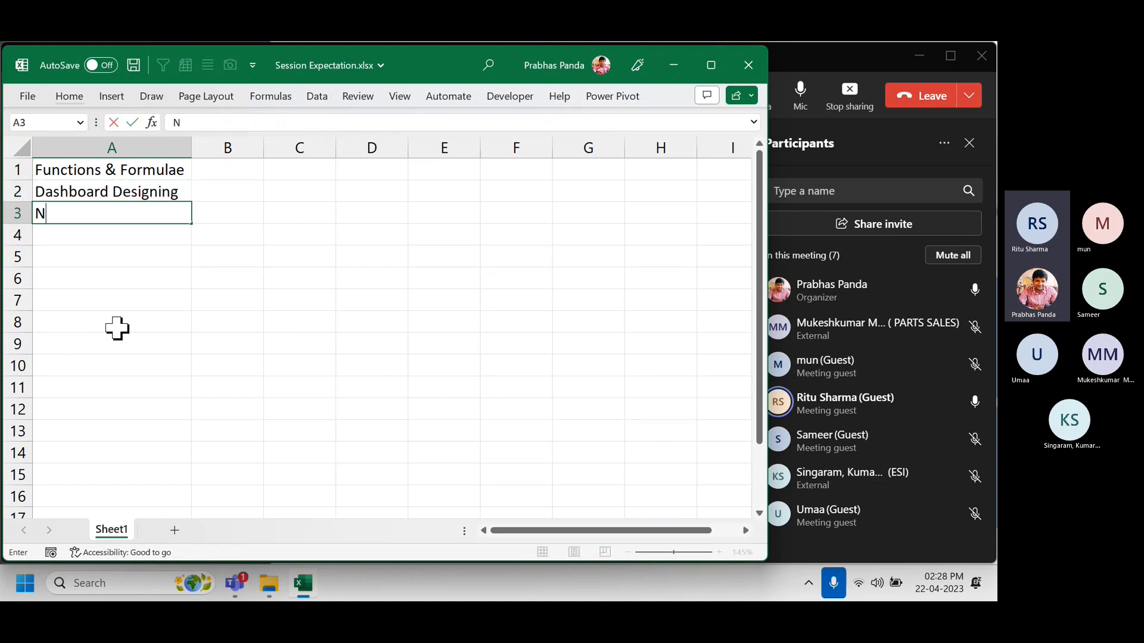
text(ested Func)
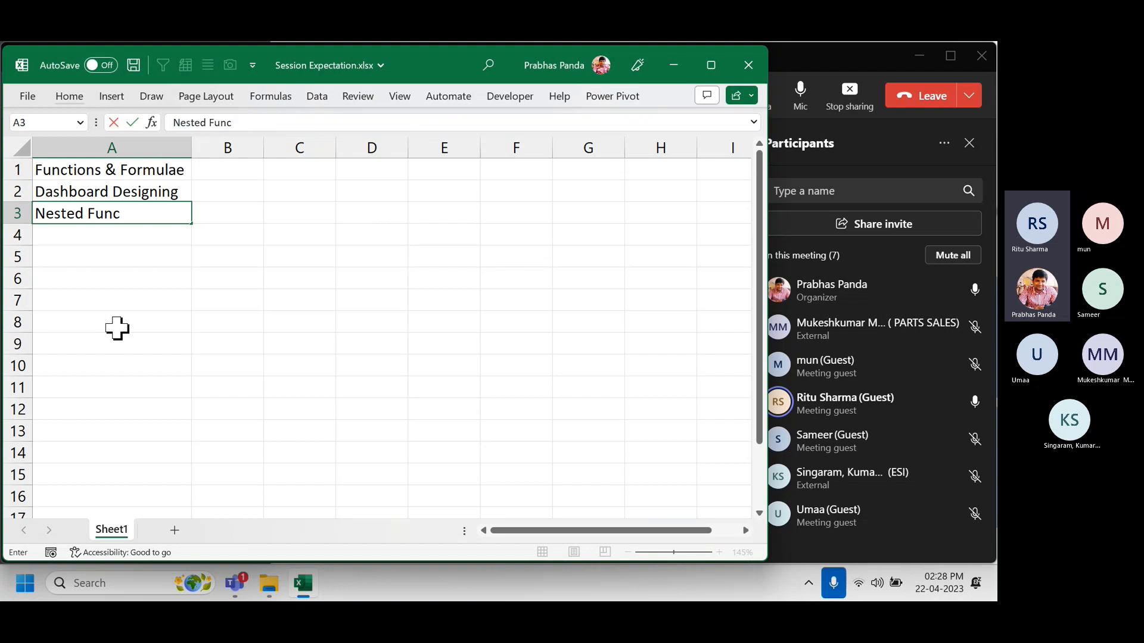
text(tions)
key(Return)
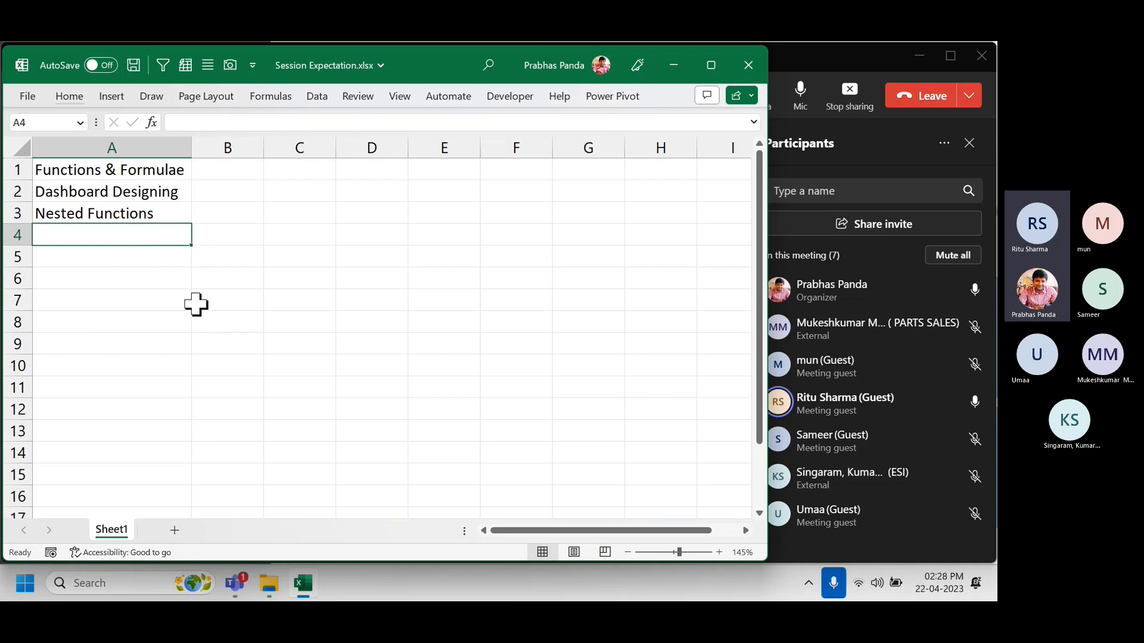
scroll(196, 305, up, 4)
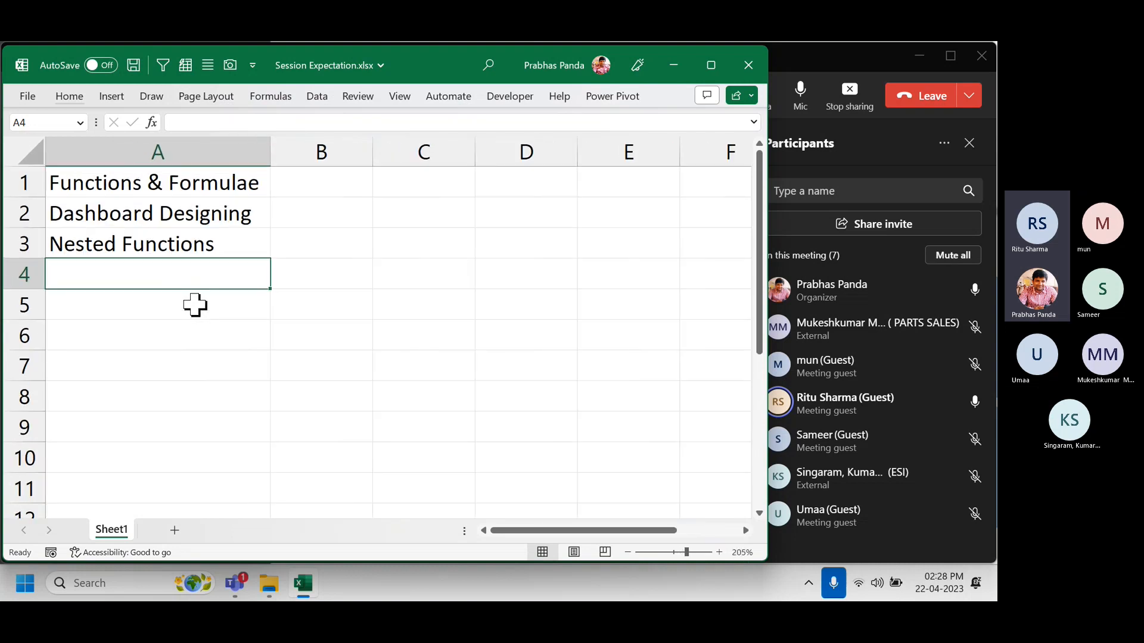
text(Data)
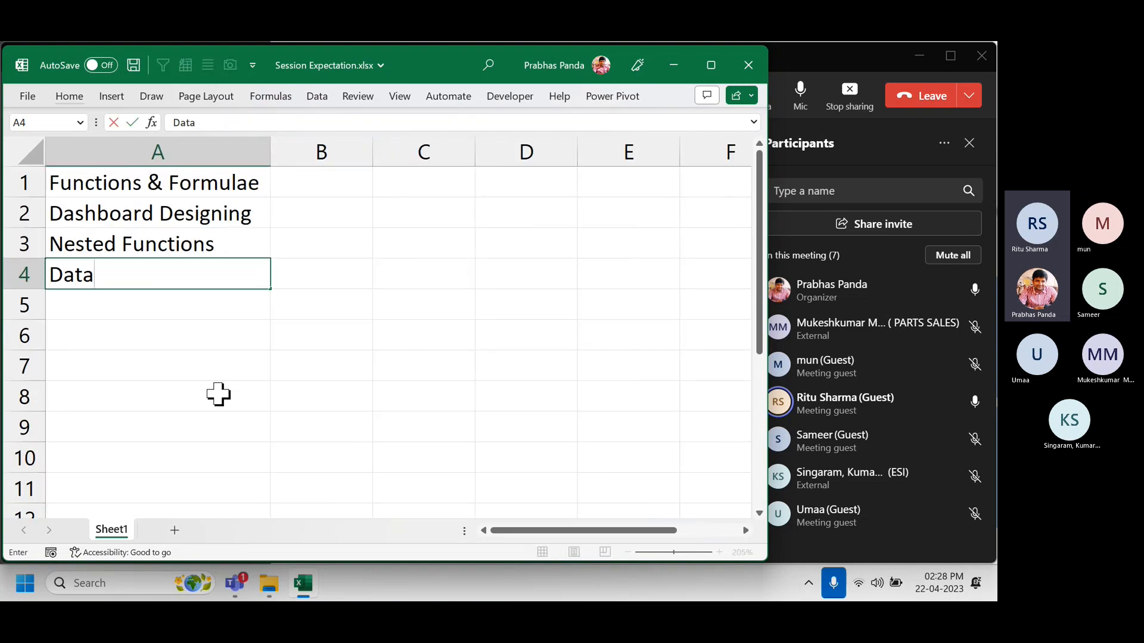
text( Visualsiation)
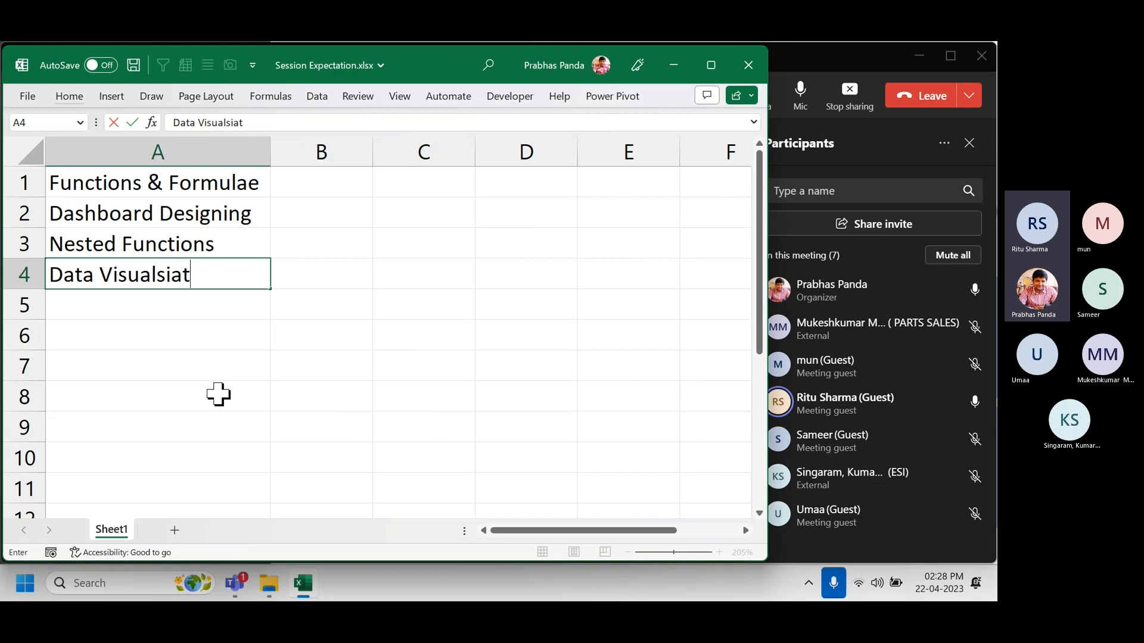
key(BackSpace)
key(BackSpace)
key(BackSpace)
key(BackSpace)
key(BackSpace)
key(BackSpace)
key(BackSpace)
text(isation)
key(Return)
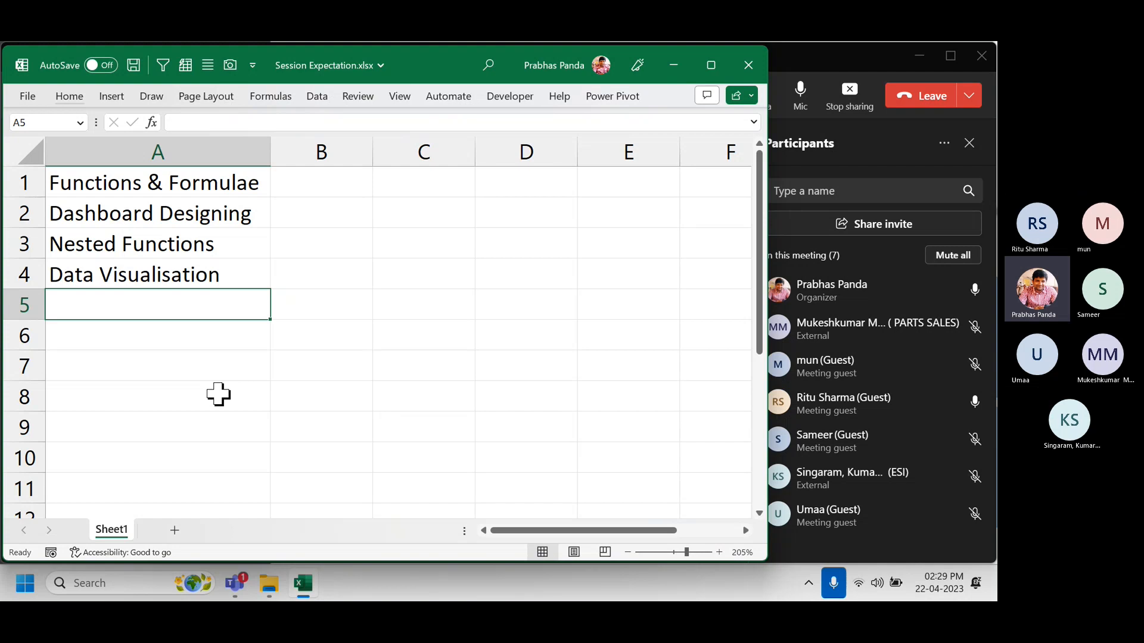
key(Up)
key(Up)
key(Up)
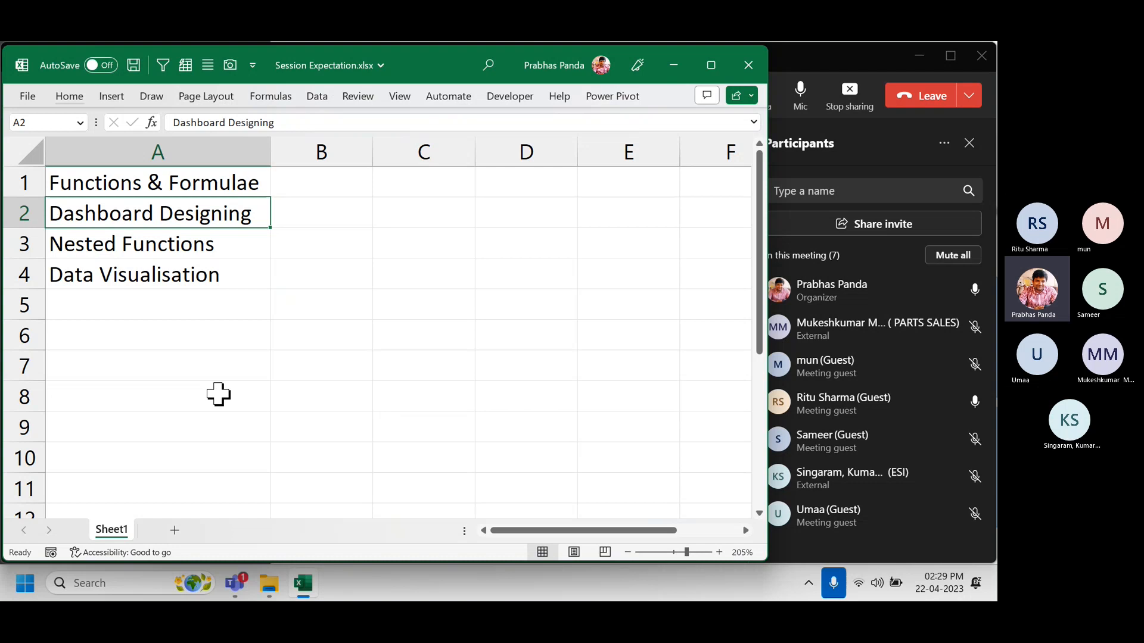
click(194, 295)
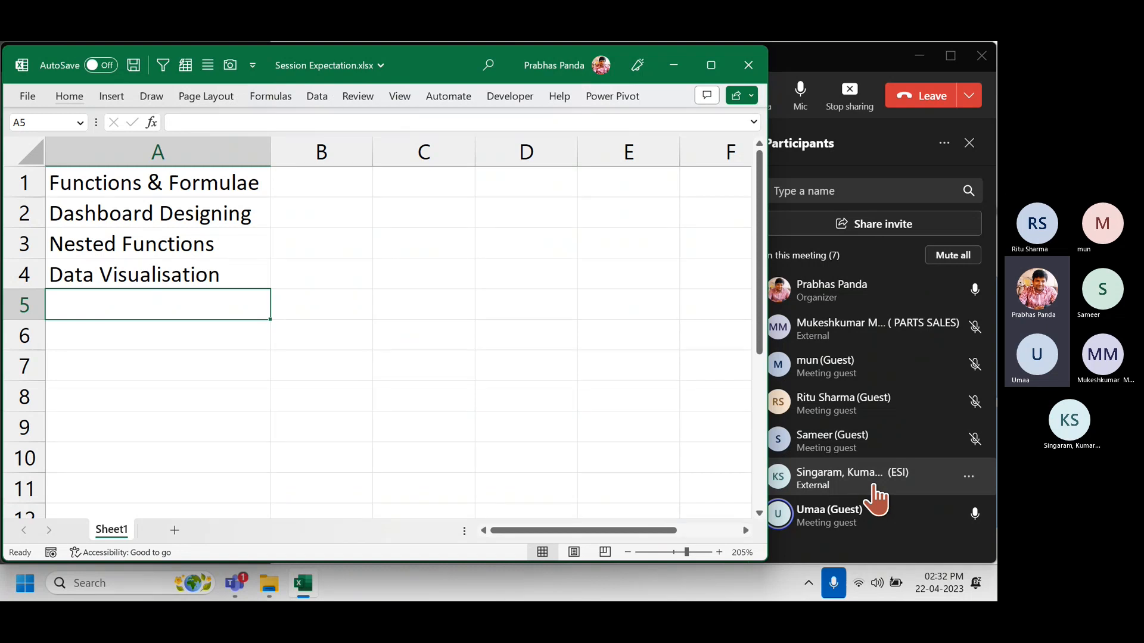
Enter Data Analysis, Conditional Formatting and Charts & Graphs in A5:A7, then save the workbook.
text(Data )
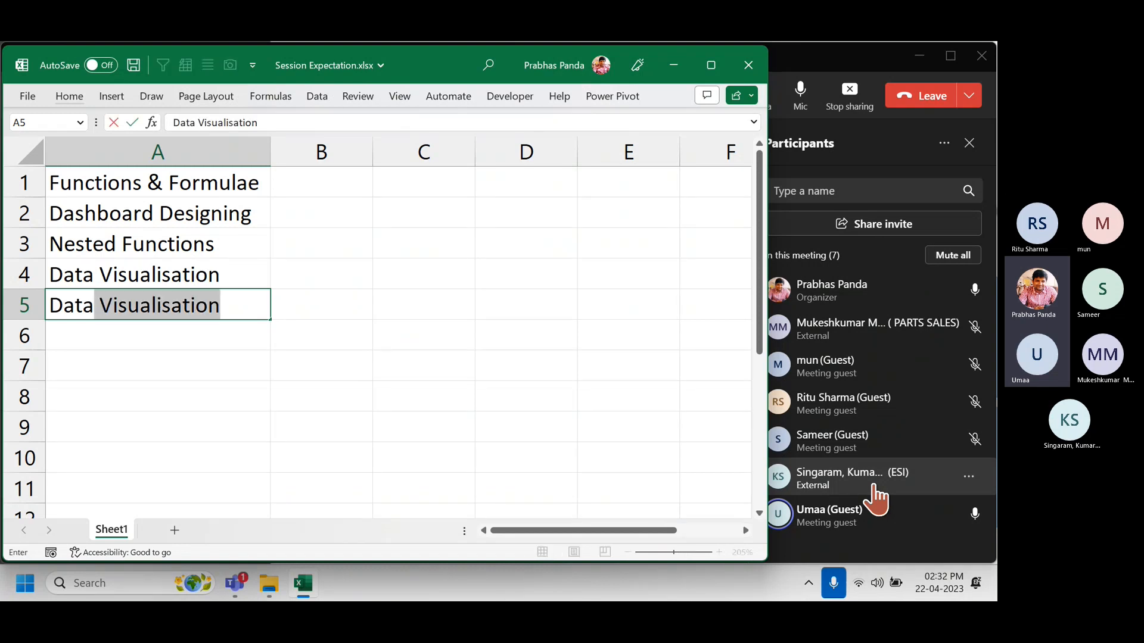
text(Analysis)
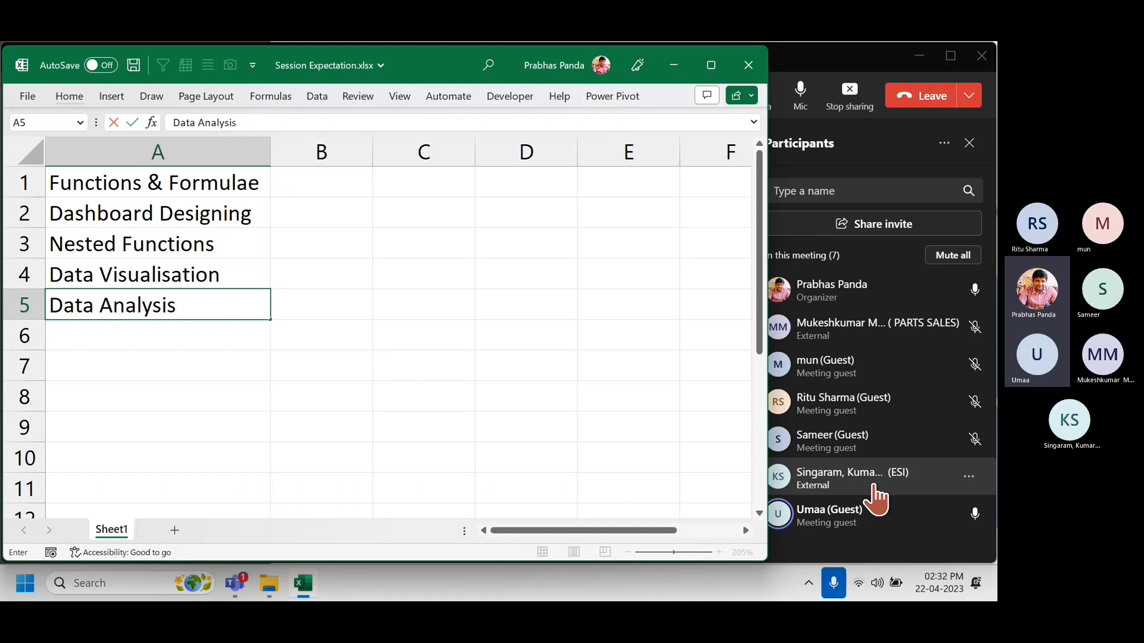
key(Return)
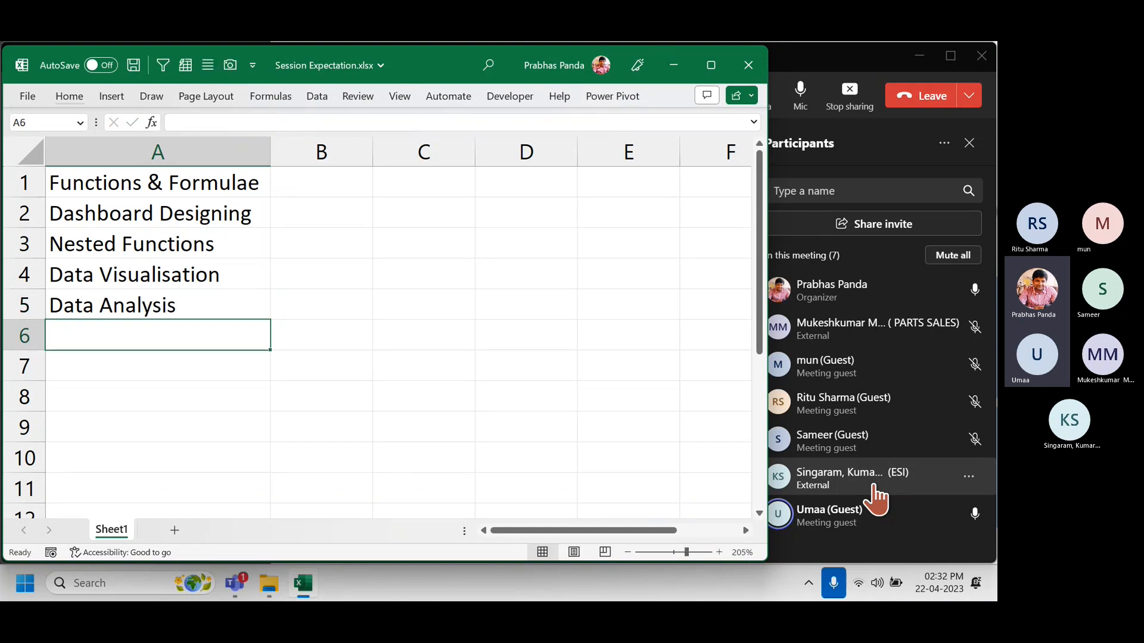
text(D)
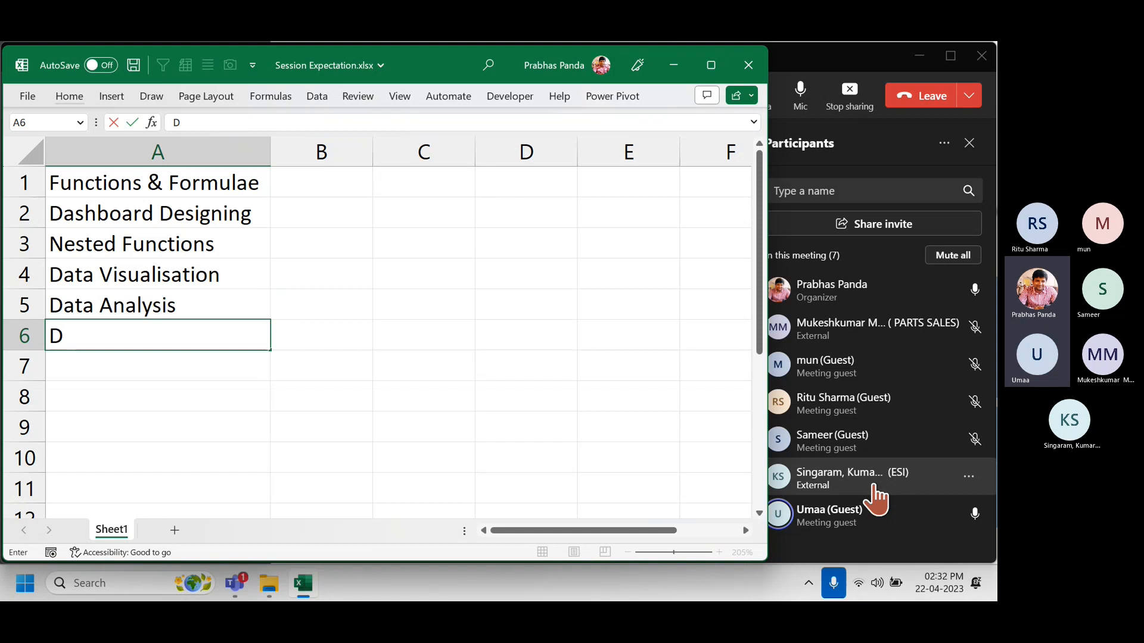
key(BackSpace)
text(Conditio)
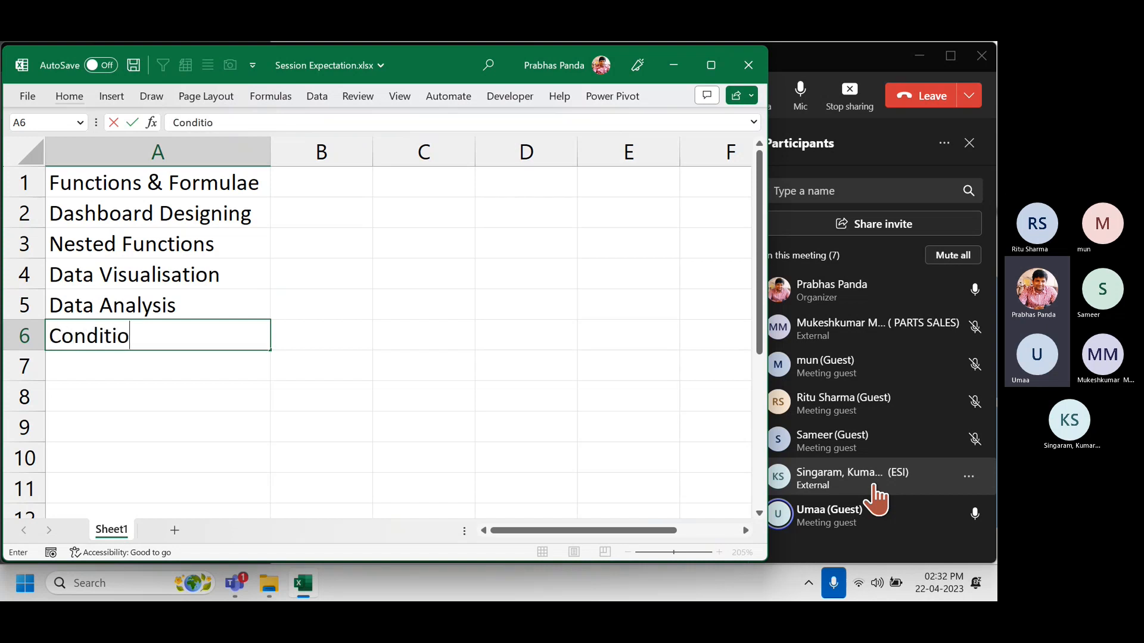
text(nal Forma)
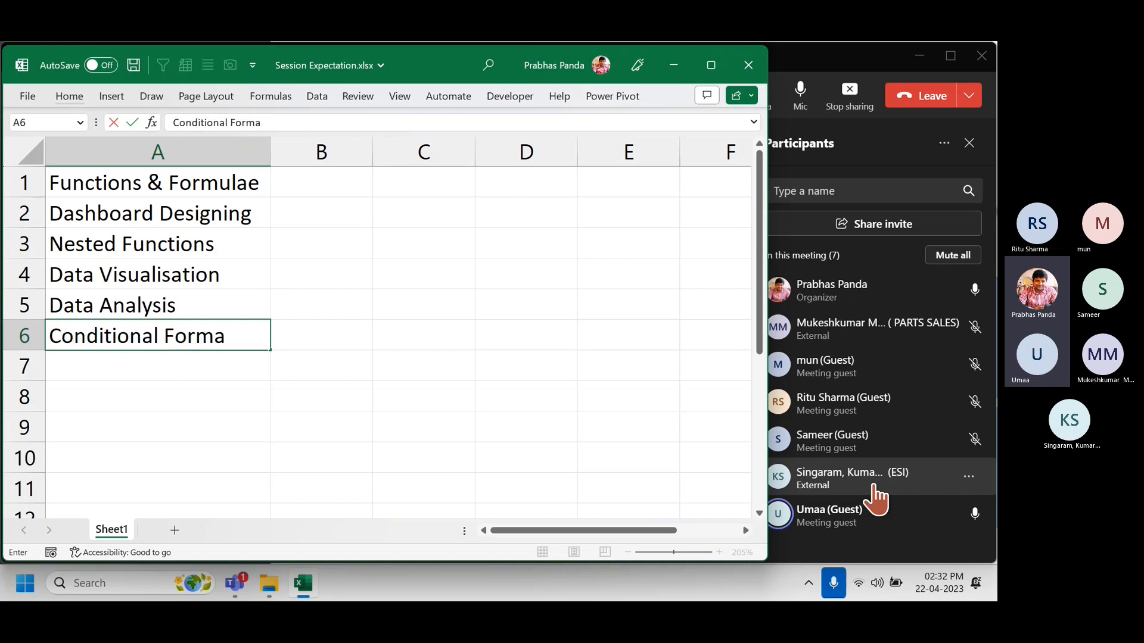
text(tting)
key(Return)
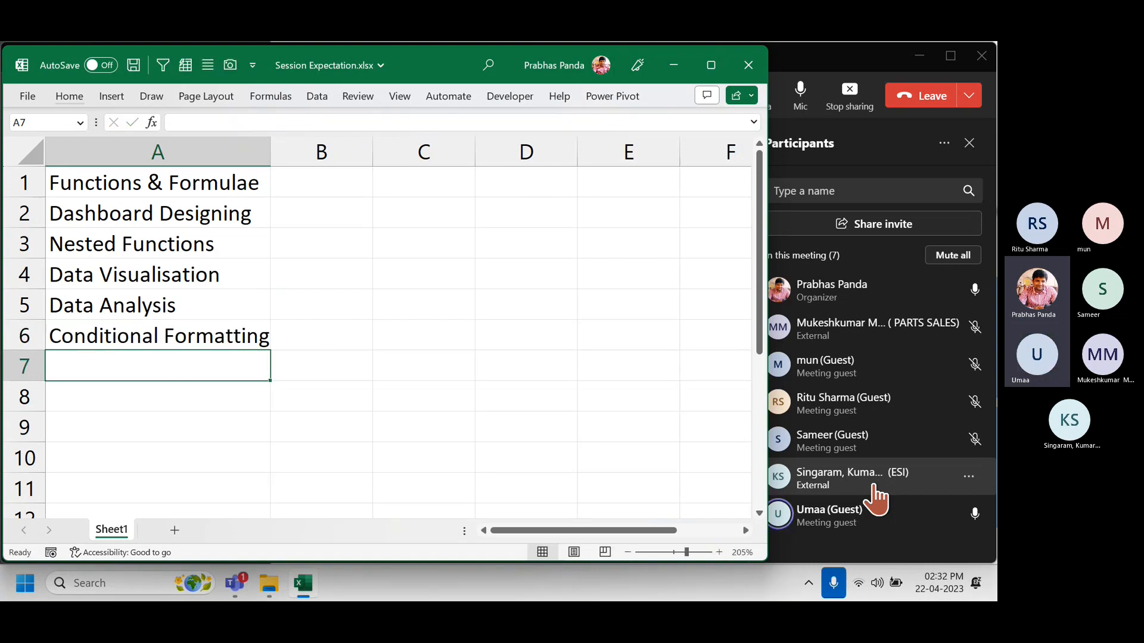
text(CHarts )
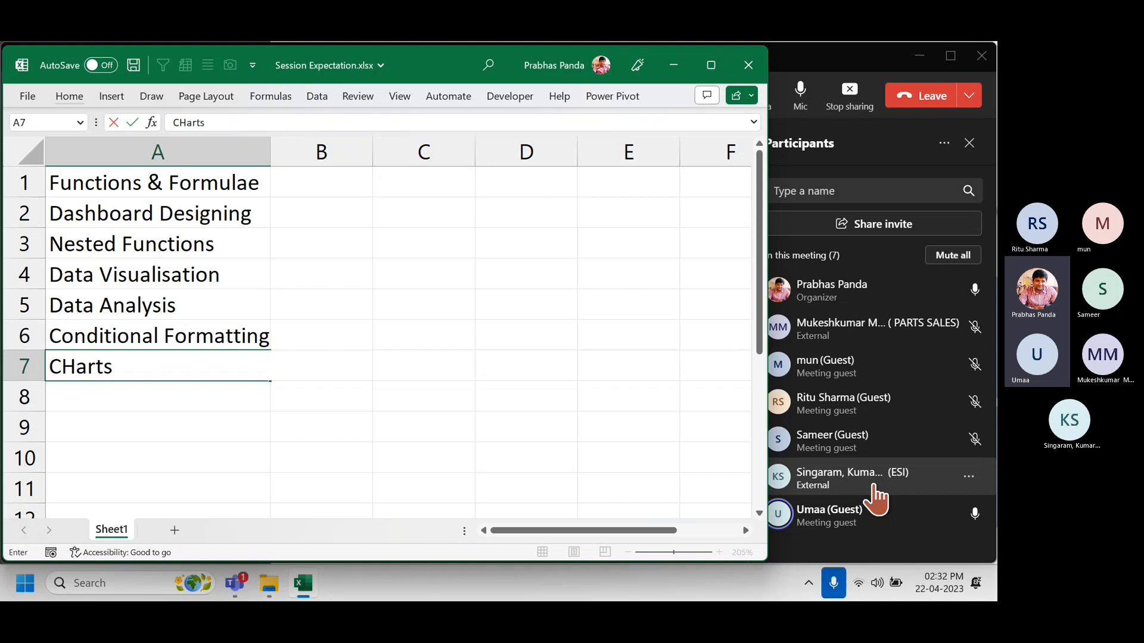
text(& Graphs)
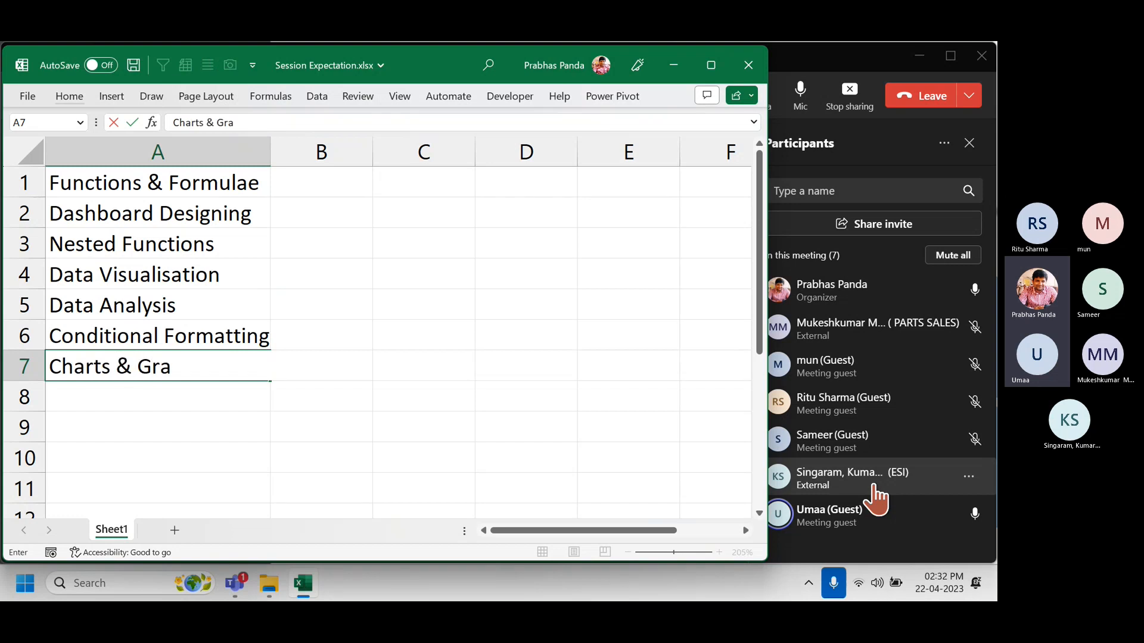
key(Return)
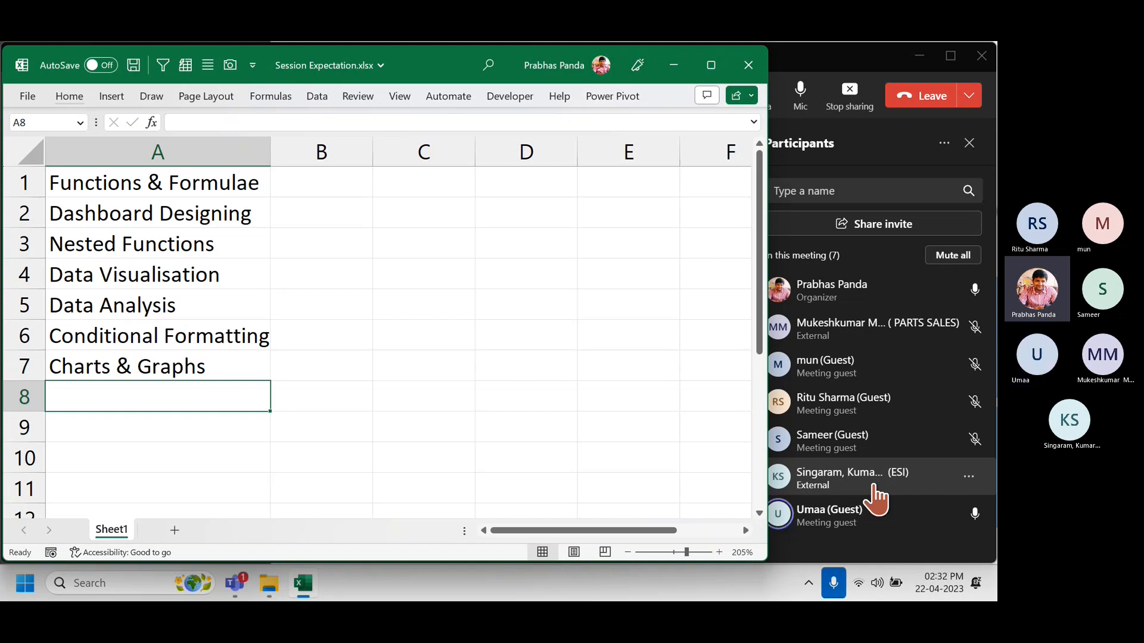
key(ctrl+s)
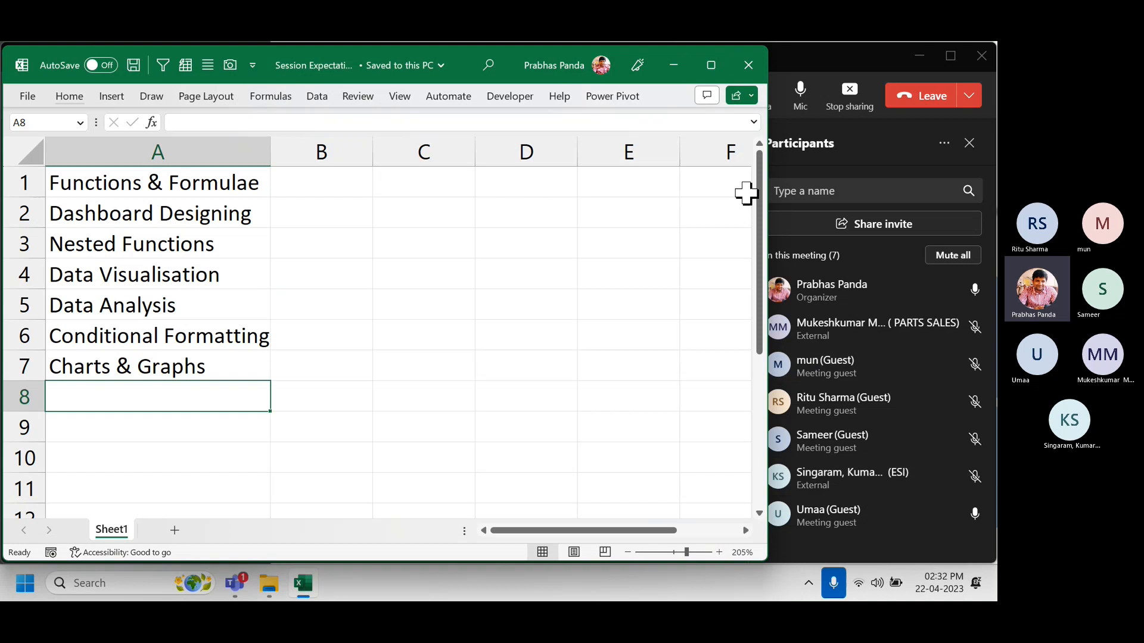
Close the Session Expectation workbook and dismiss the recording notice to return to Teams.
click(748, 65)
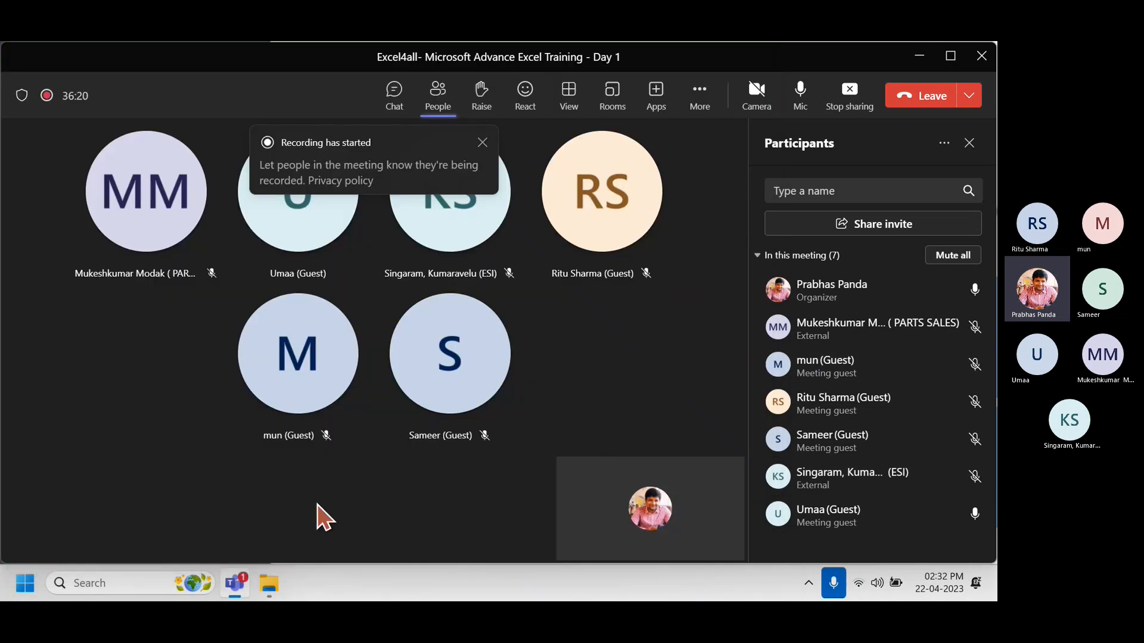
click(482, 142)
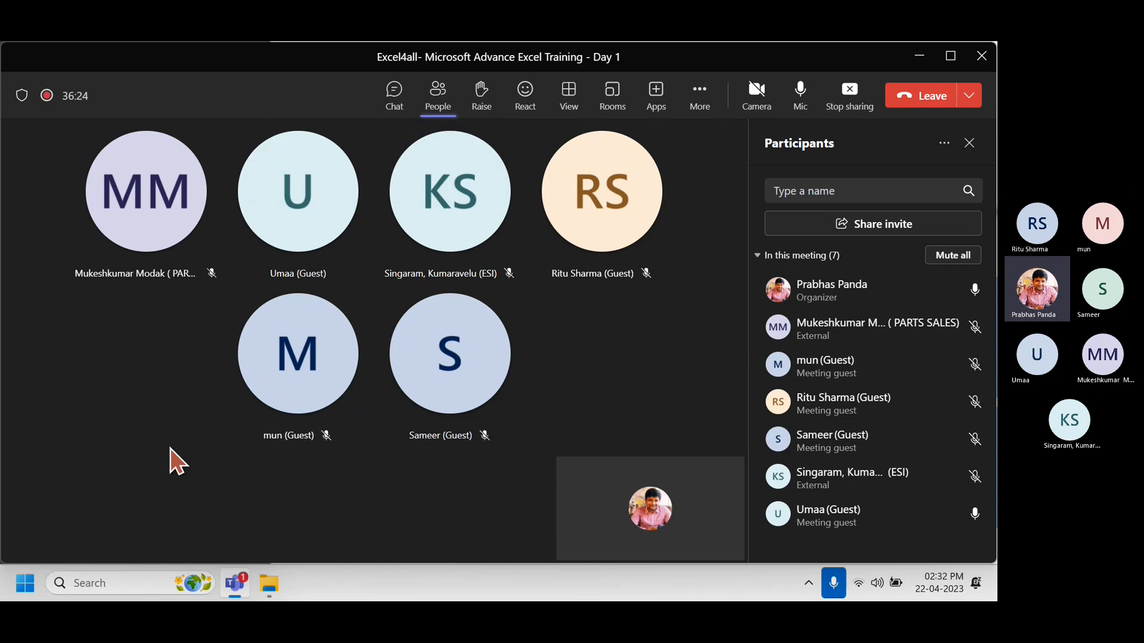
click(270, 589)
click(271, 589)
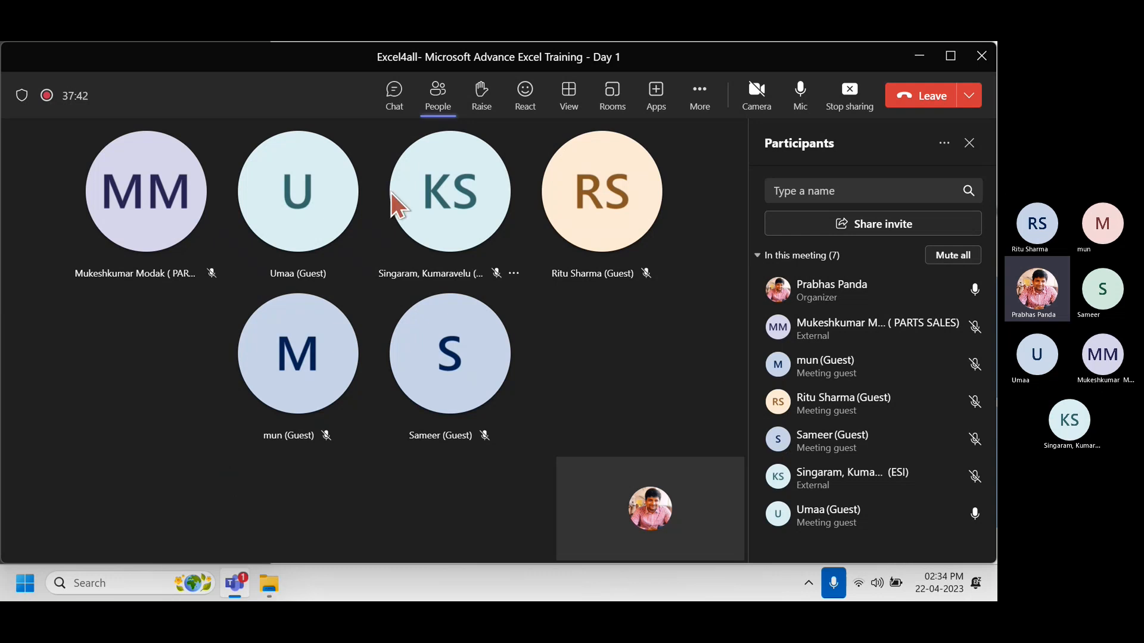
Send the training e-mail address in the meeting chat, then show the Sample Case Studies folder.
click(395, 96)
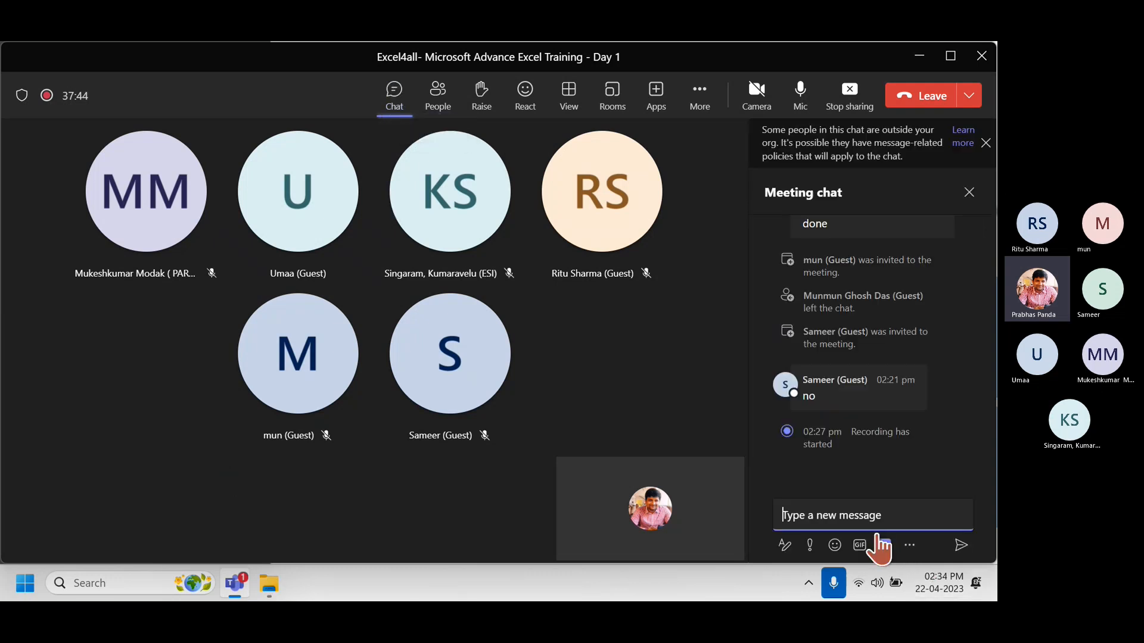
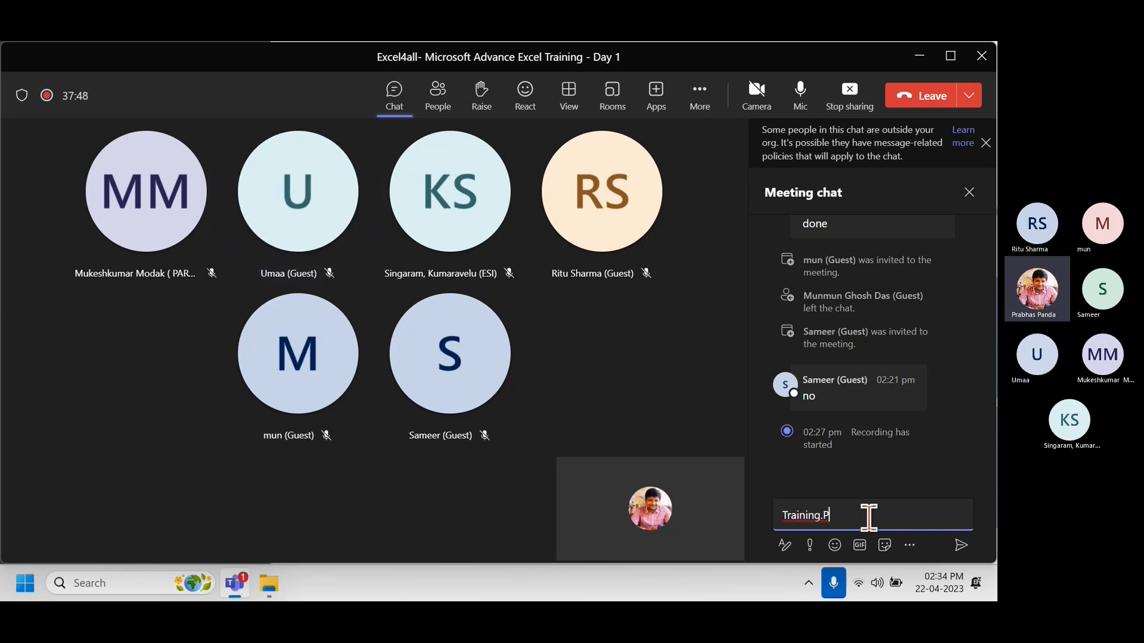
key(Return)
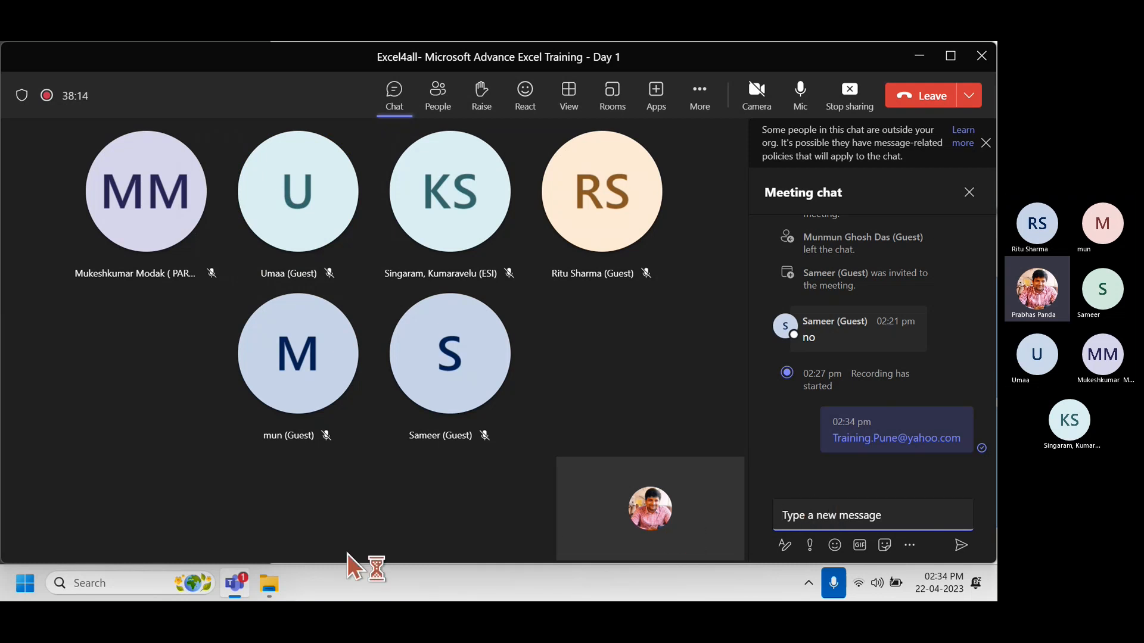
click(273, 587)
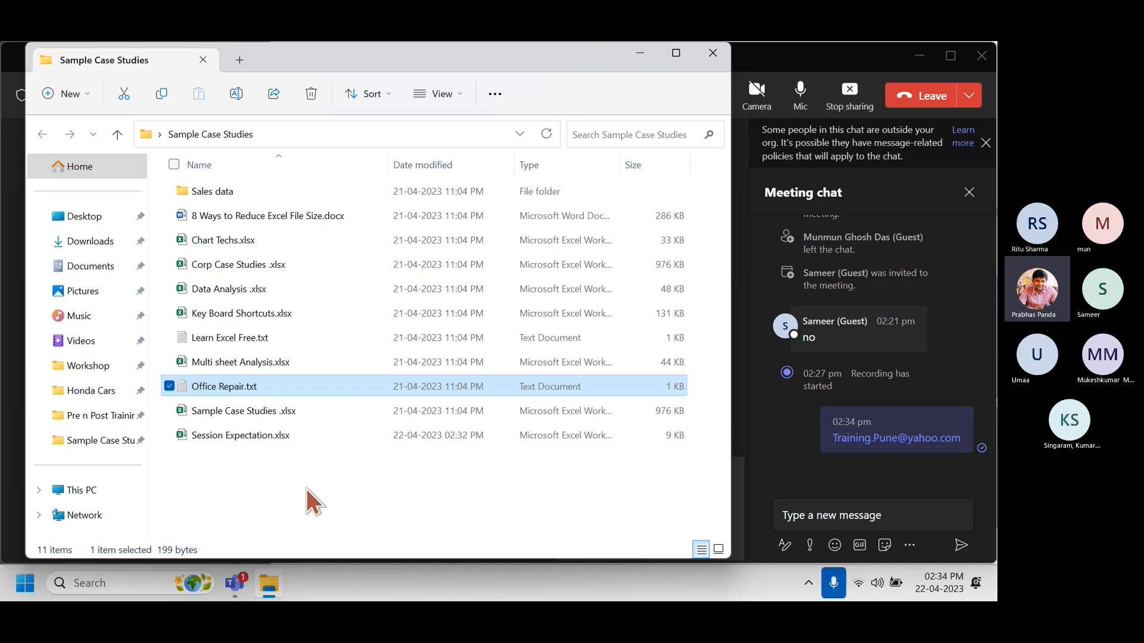
Launch Excel from Start search ('exce') to get a blank Book1 workbook.
key(super)
text(exce)
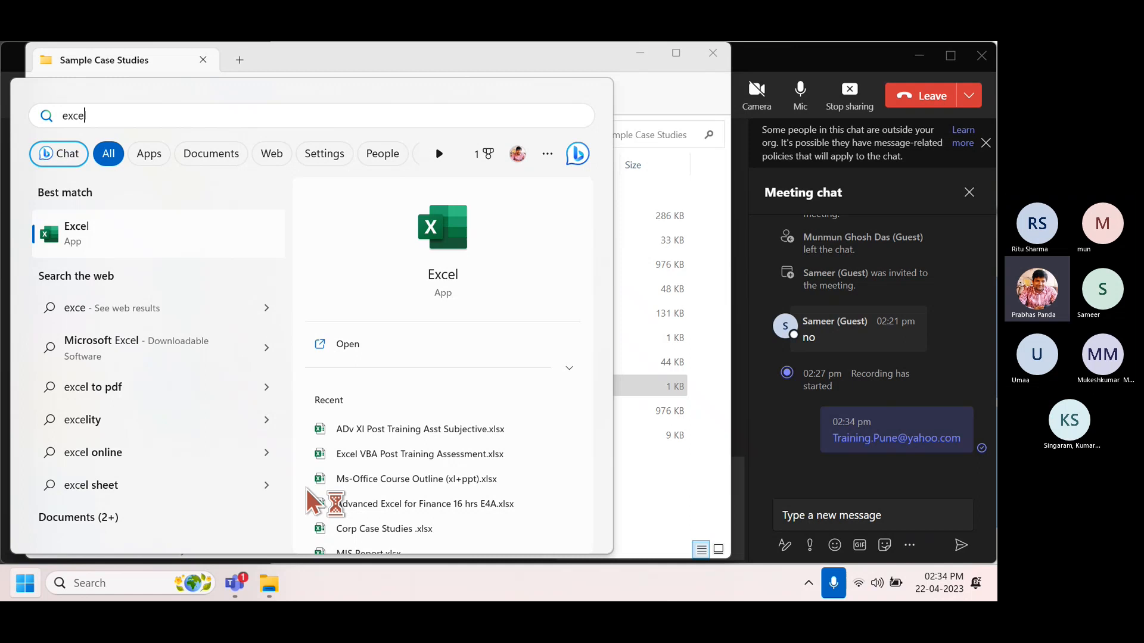
key(Return)
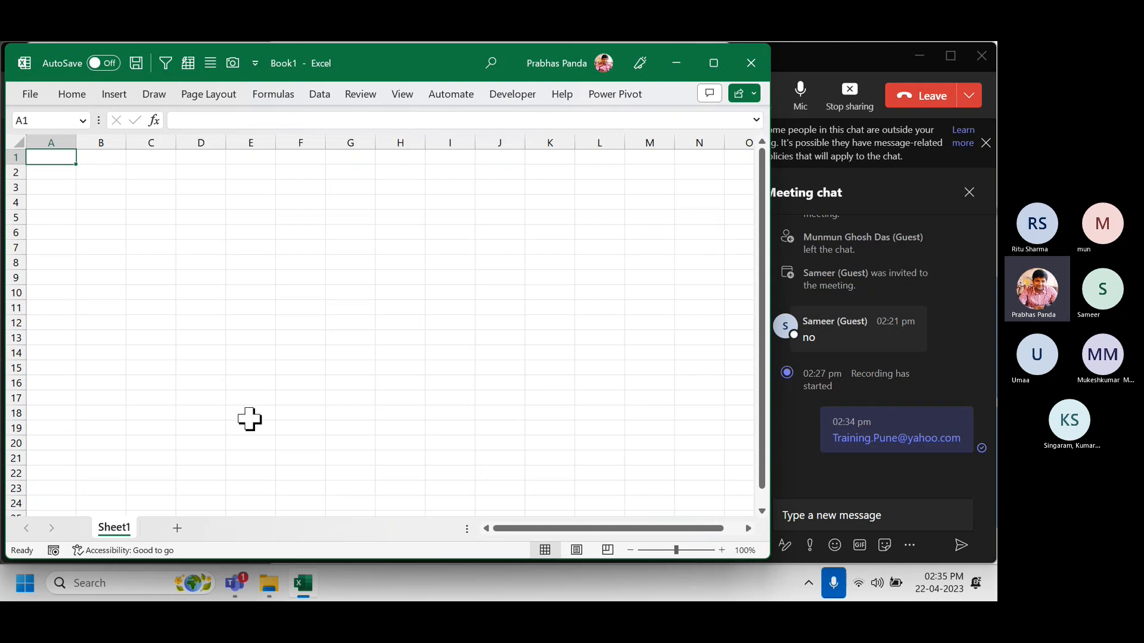
click(27, 94)
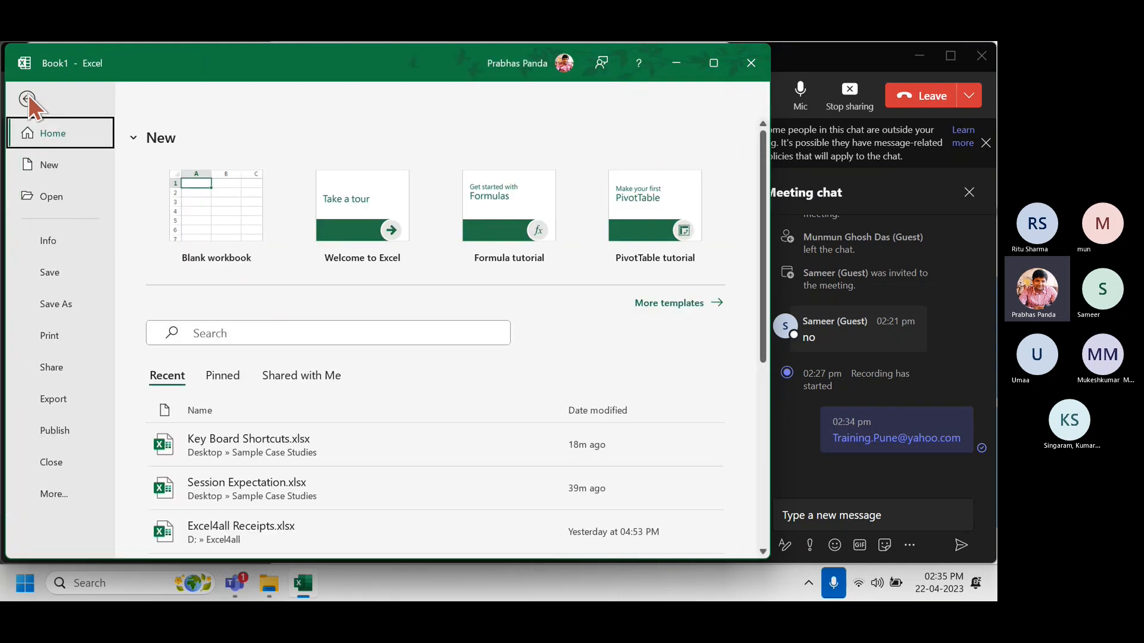
click(57, 493)
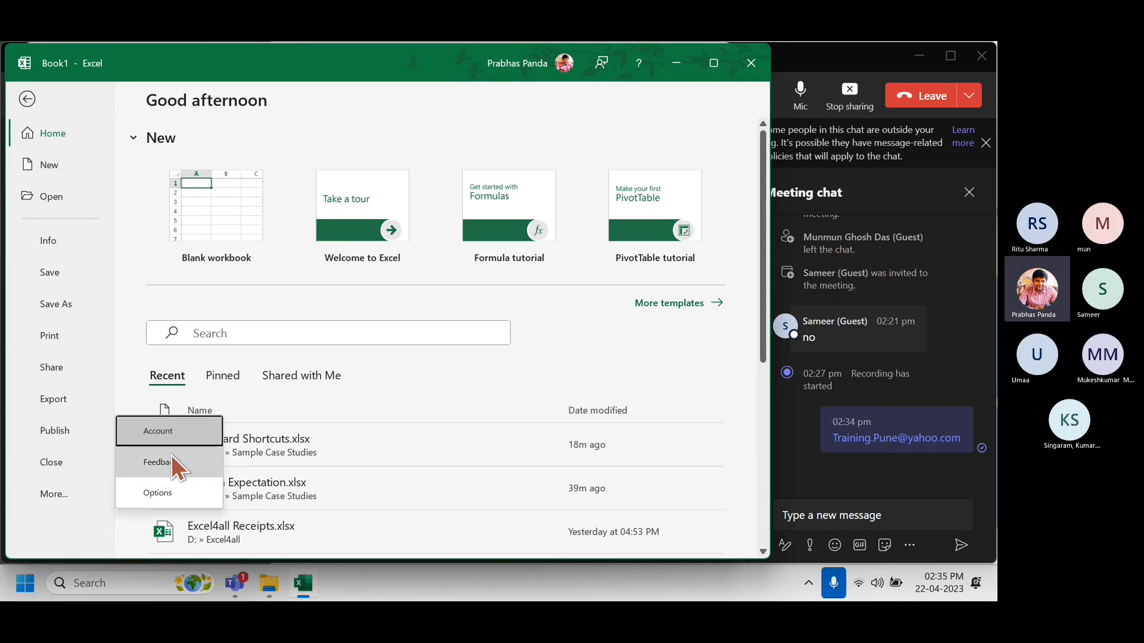
click(181, 426)
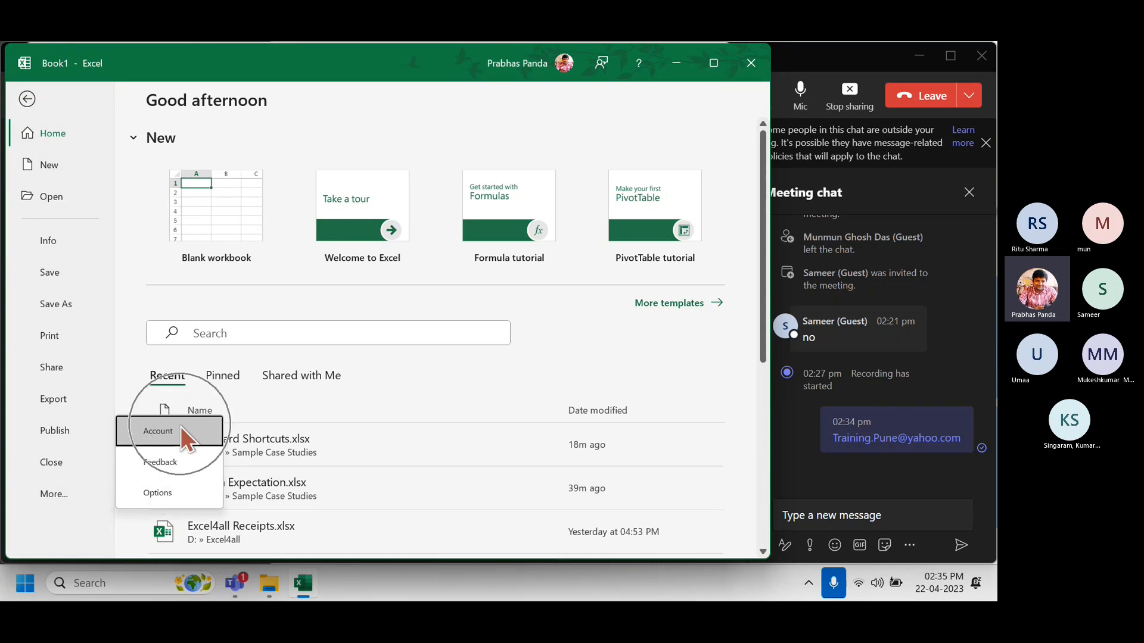
click(180, 427)
click(180, 426)
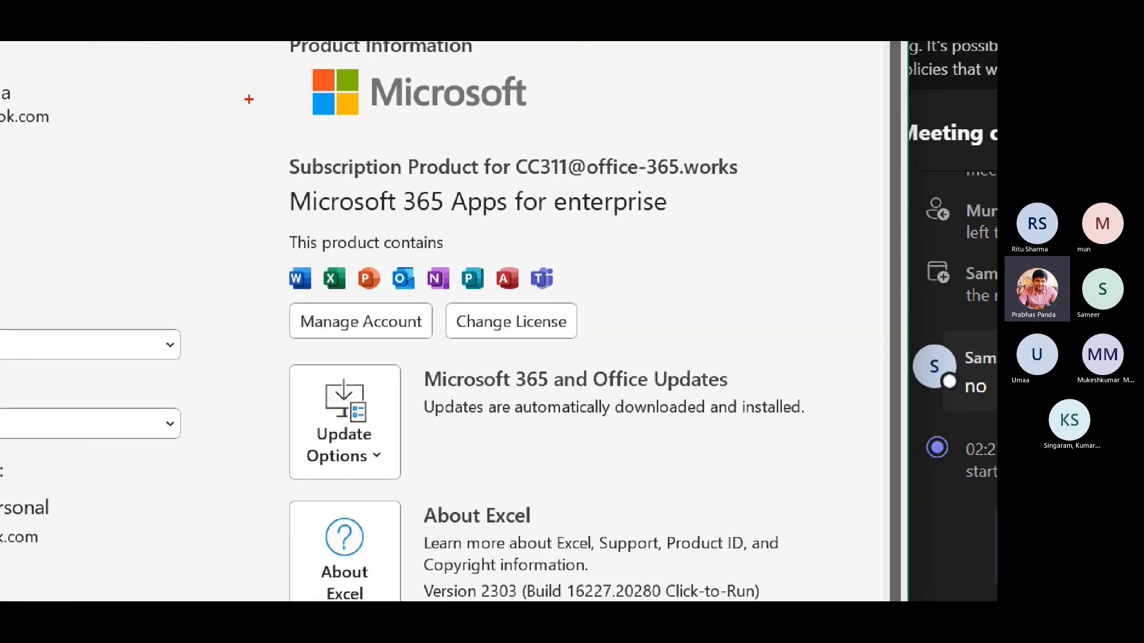
drag(252, 126, 744, 305)
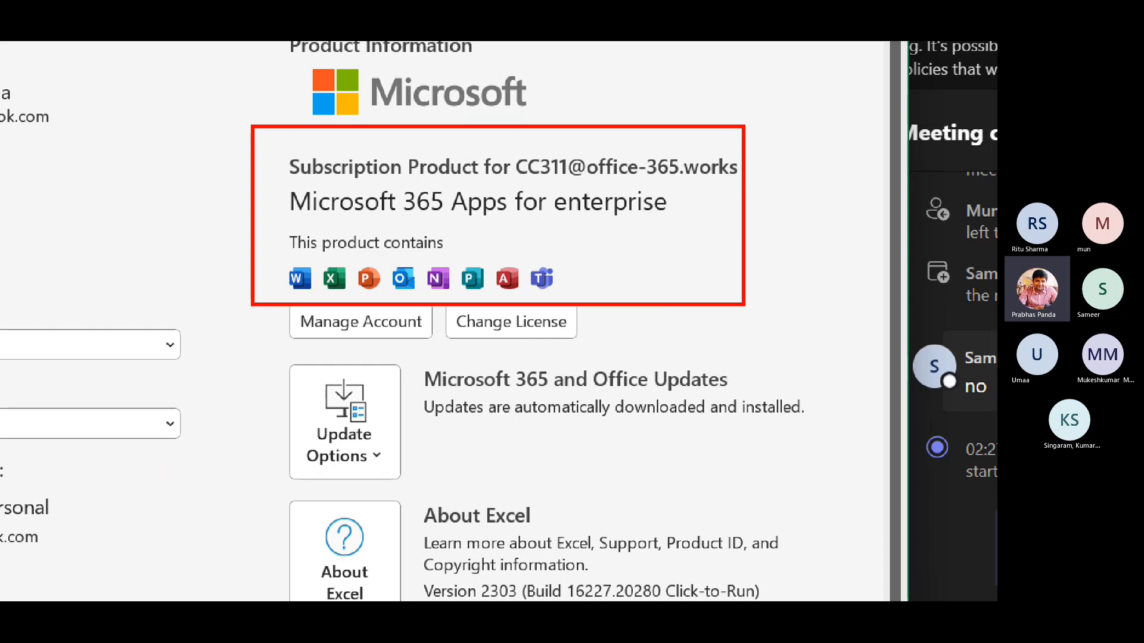
key(Escape)
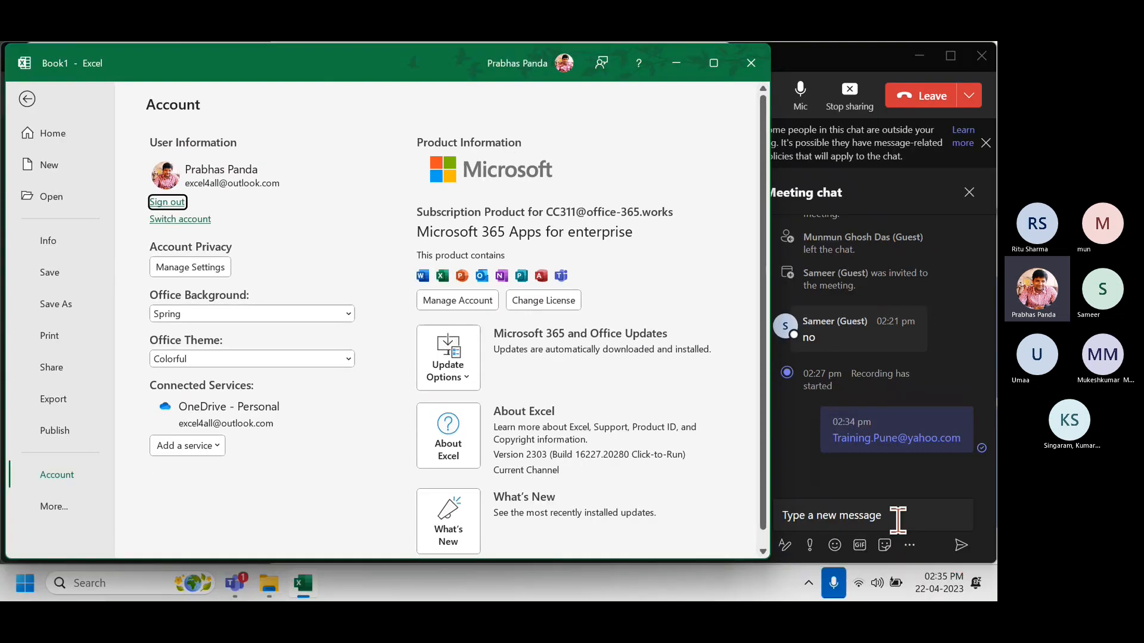
click(897, 519)
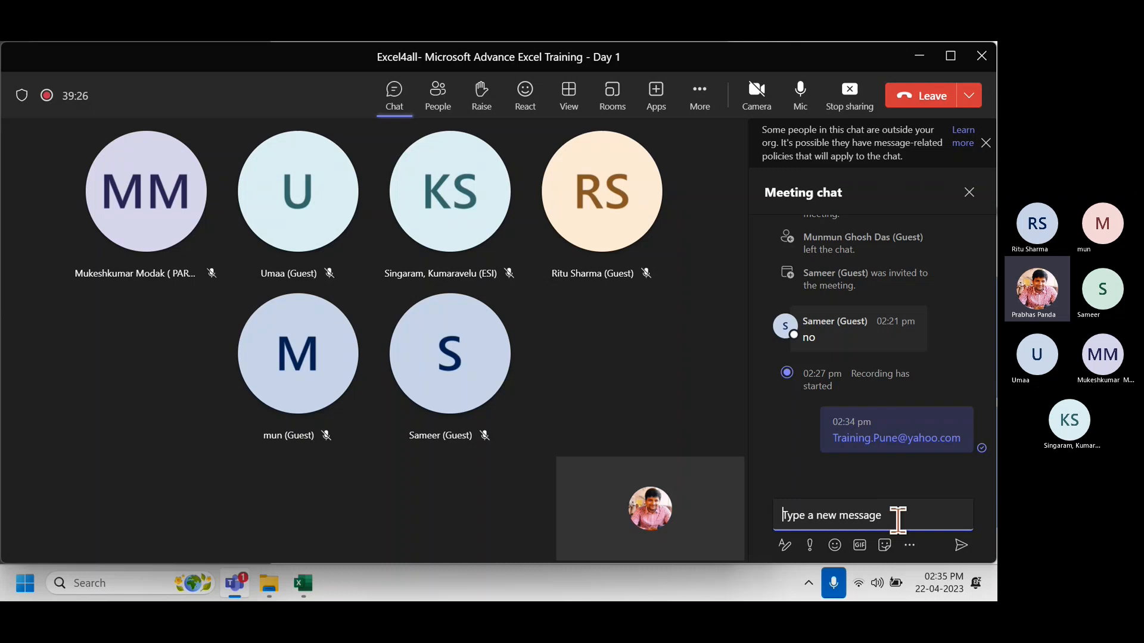
key(ctrl)
key(ctrl)
key(ctrl)
key(ctrl)
key(ctrl)
key(ctrl)
key(ctrl)
key(ctrl)
key(ctrl)
key(ctrl)
key(ctrl)
click(303, 583)
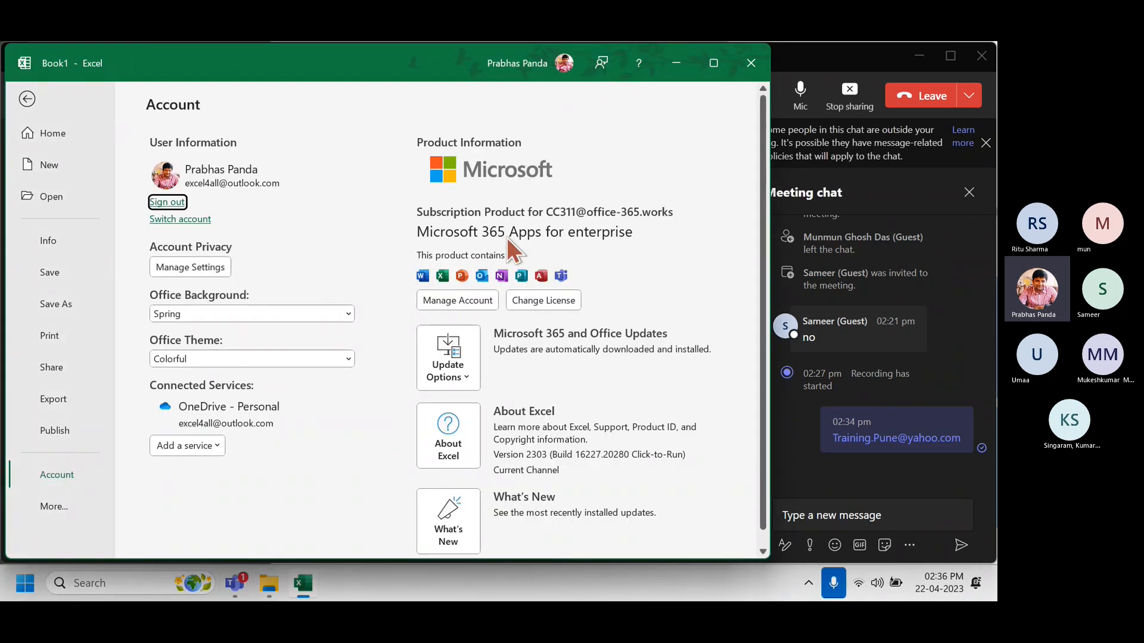
key(Escape)
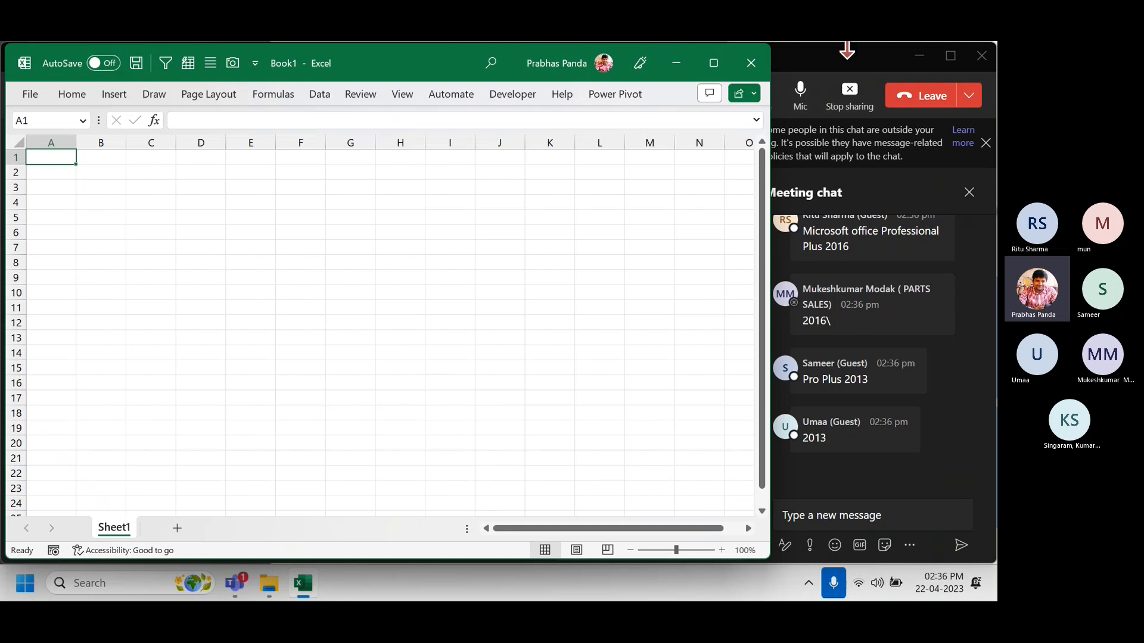
click(842, 66)
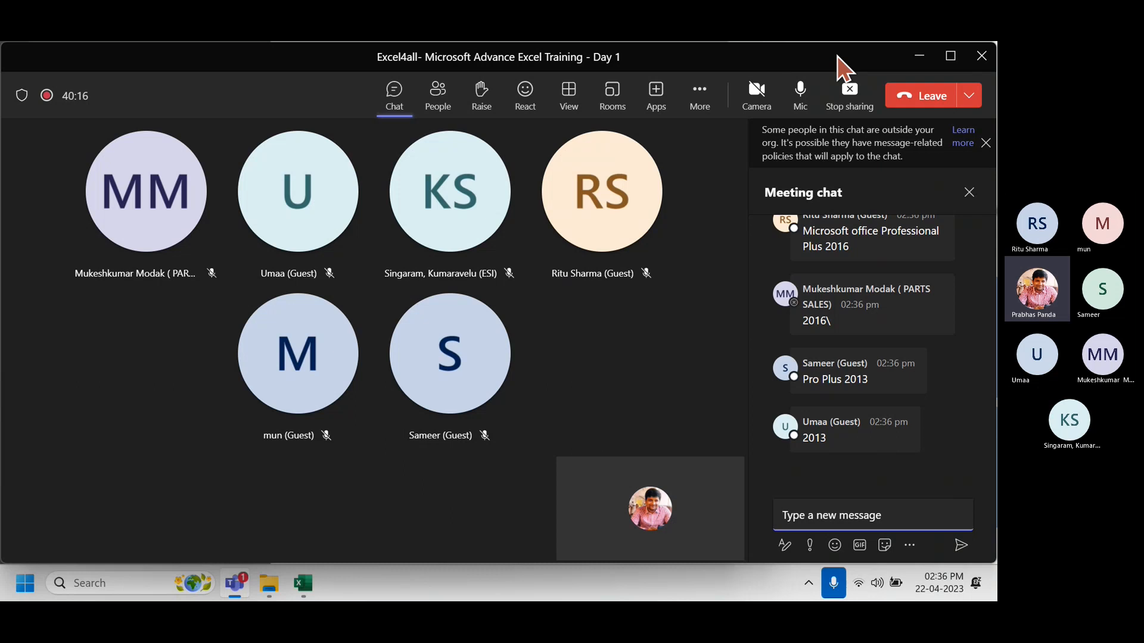
scroll(968, 361, up, 1)
scroll(972, 362, up, 1)
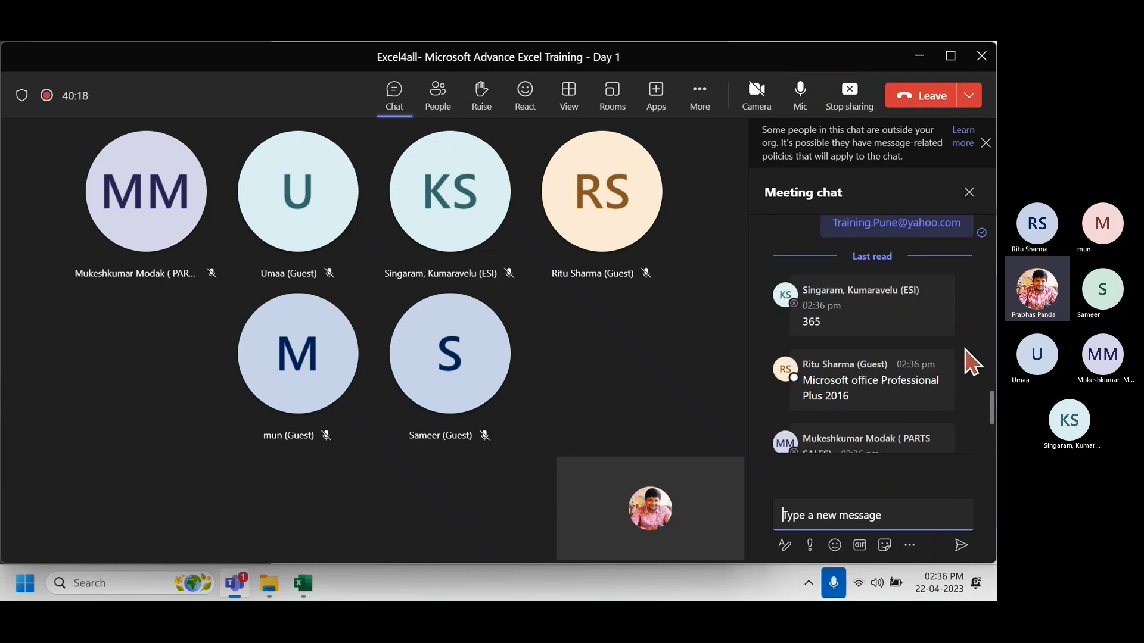
scroll(972, 362, down, 2)
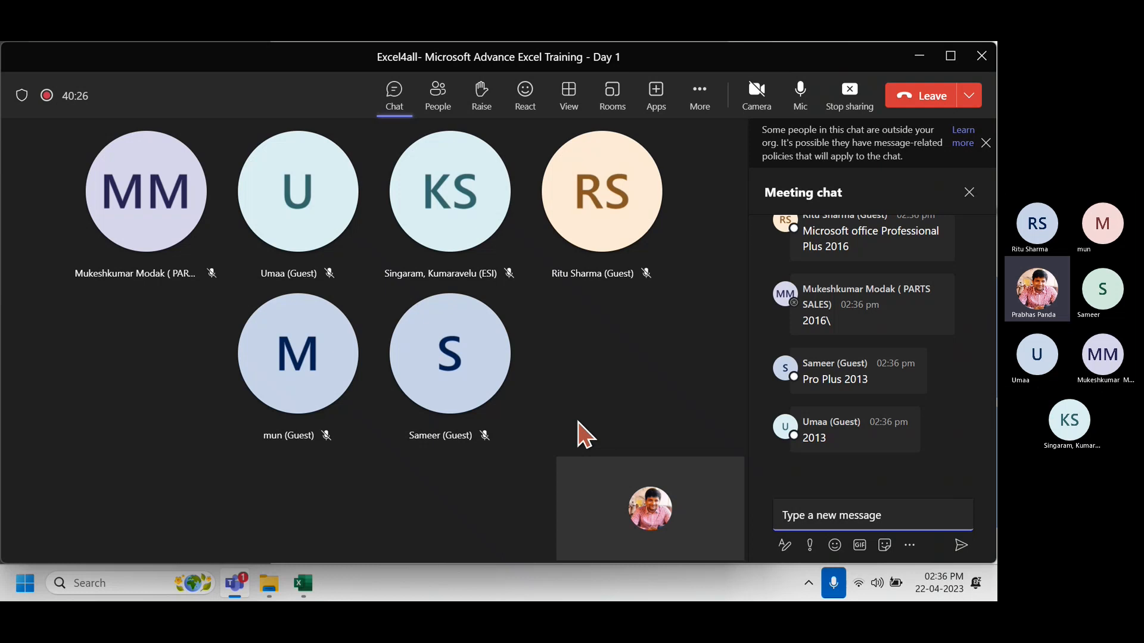
key(alt+Tab)
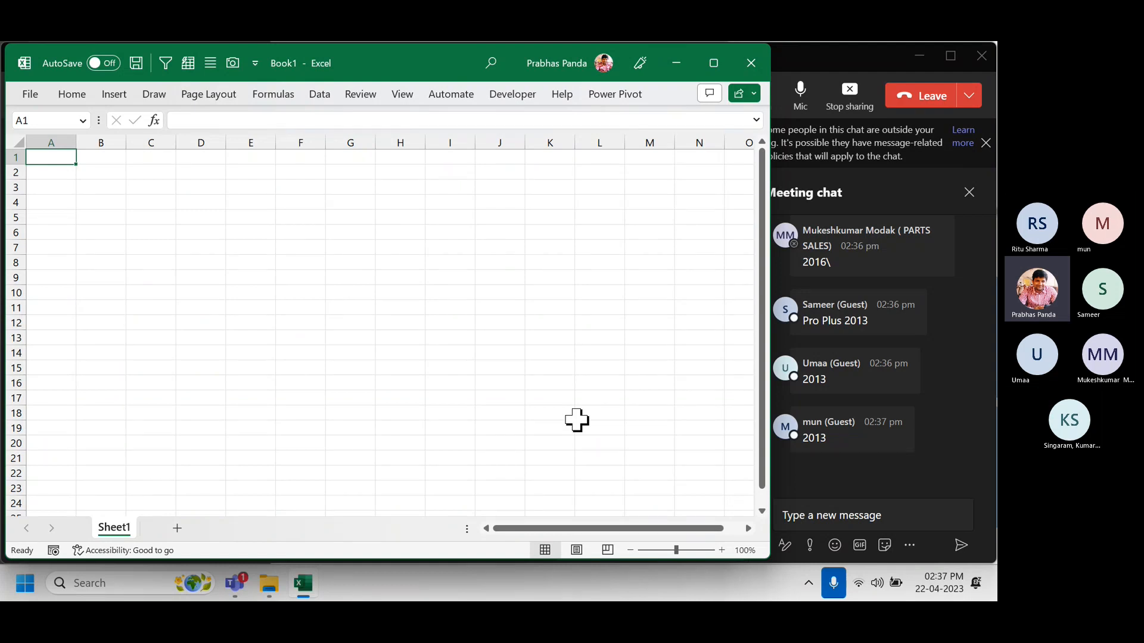
Enter 365 in C2 and 2021 in D2.
scroll(503, 325, up, 12)
click(393, 246)
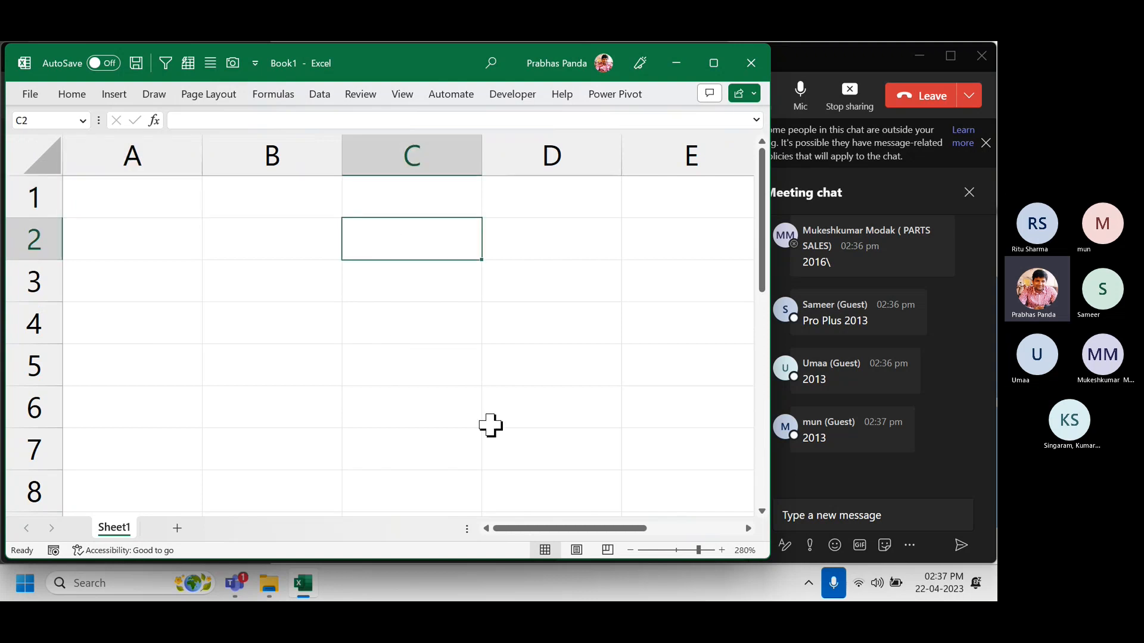
text(365)
key(Return)
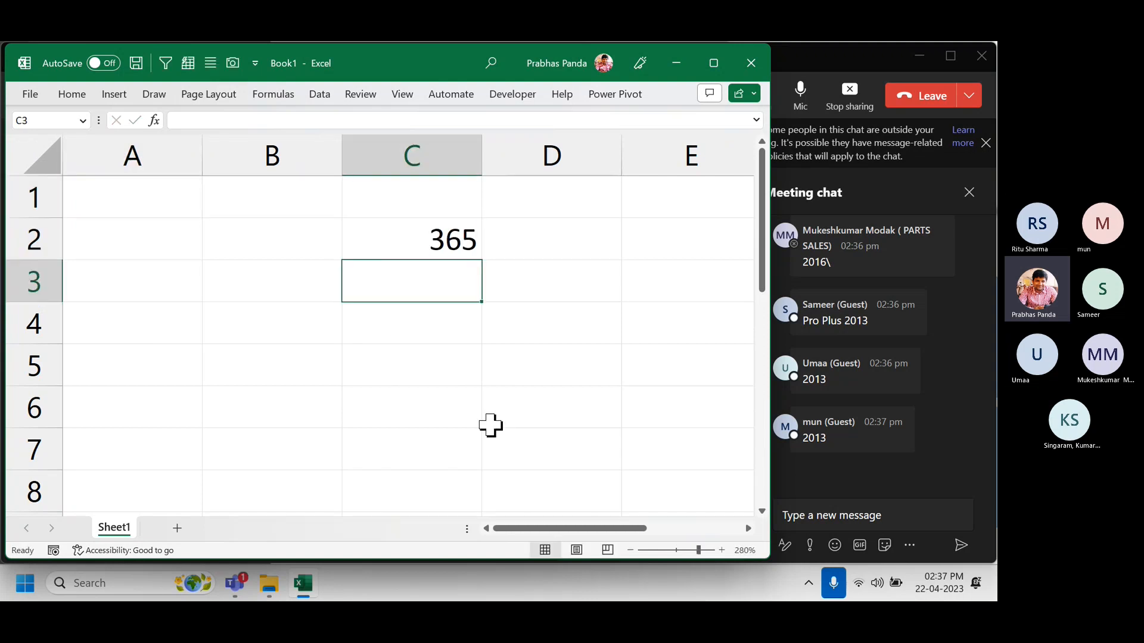
click(580, 246)
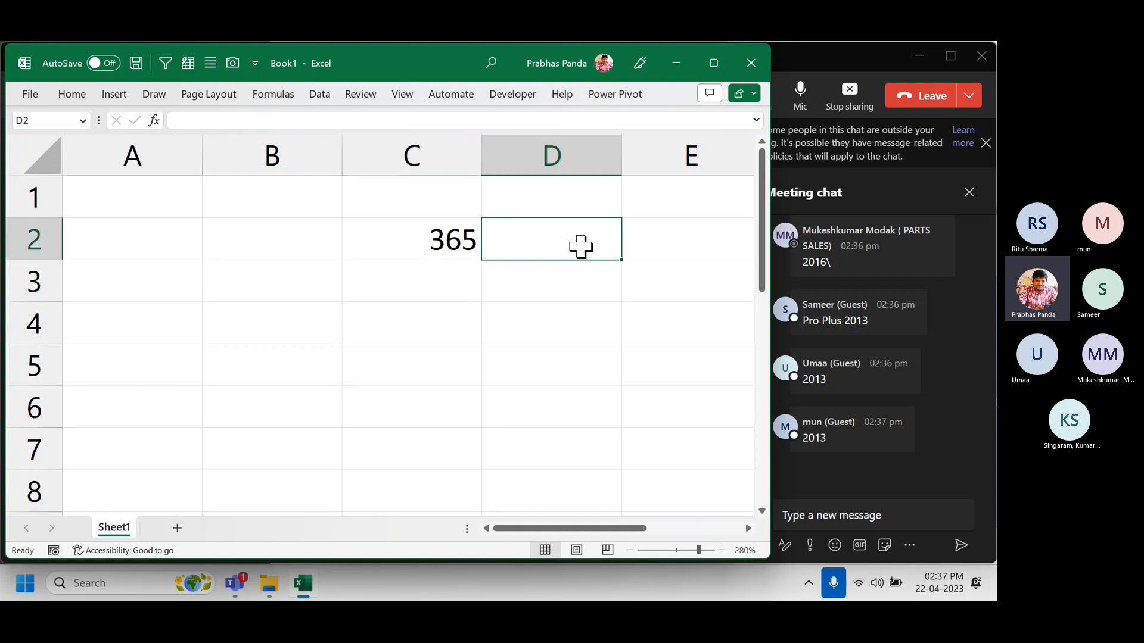
text(2021)
key(Return)
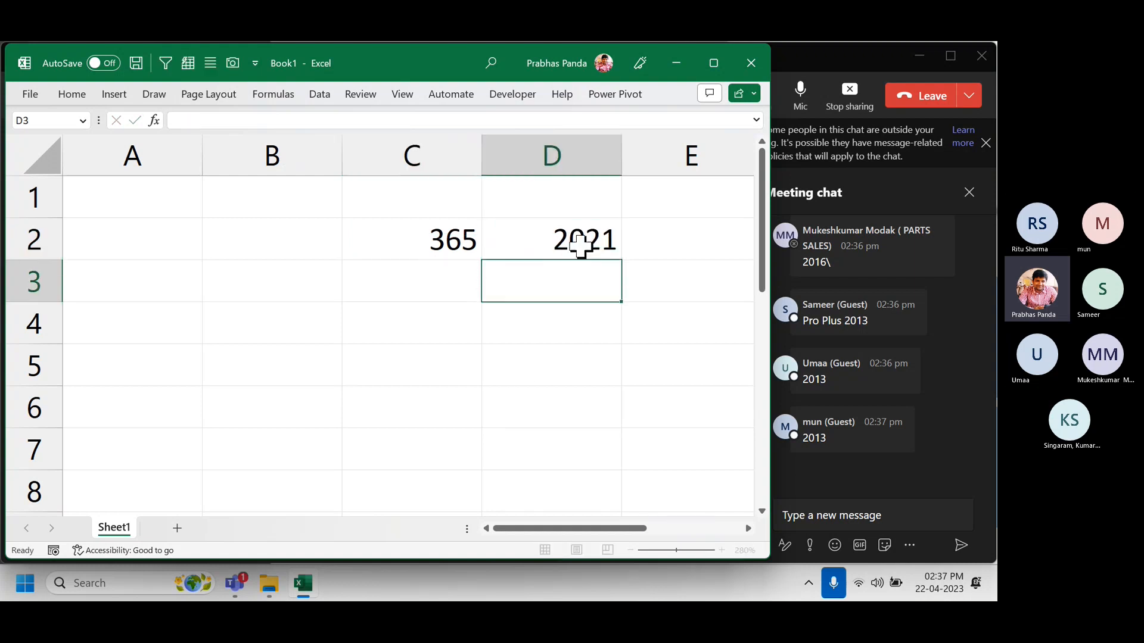
Add the heading 'subdcription' in C1 and AutoFit column C.
click(428, 204)
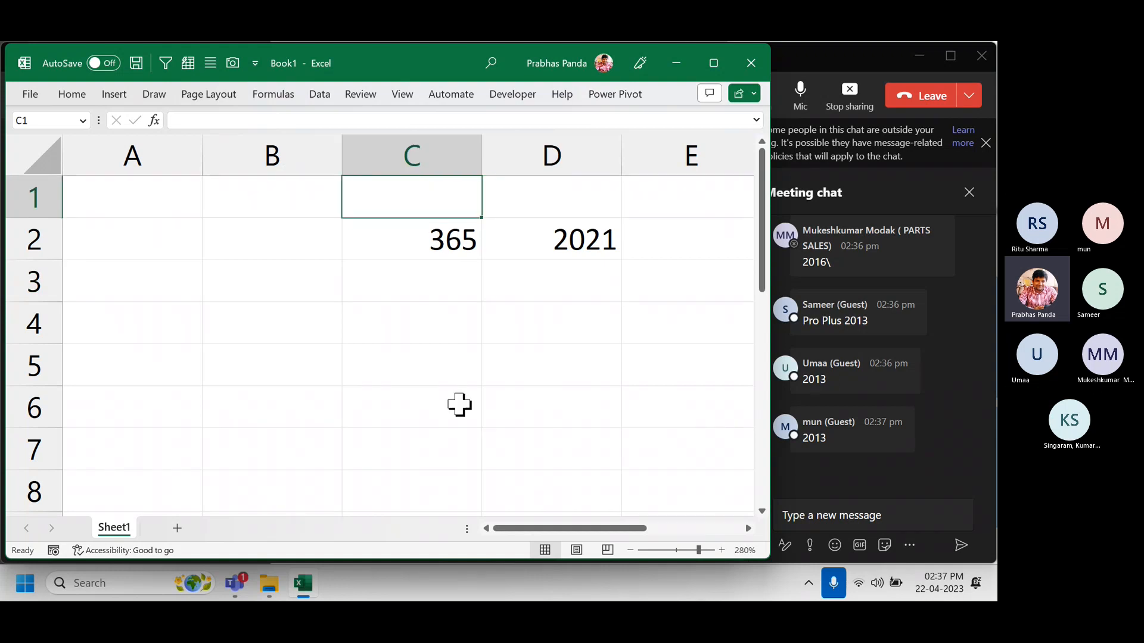
text(subdcrip)
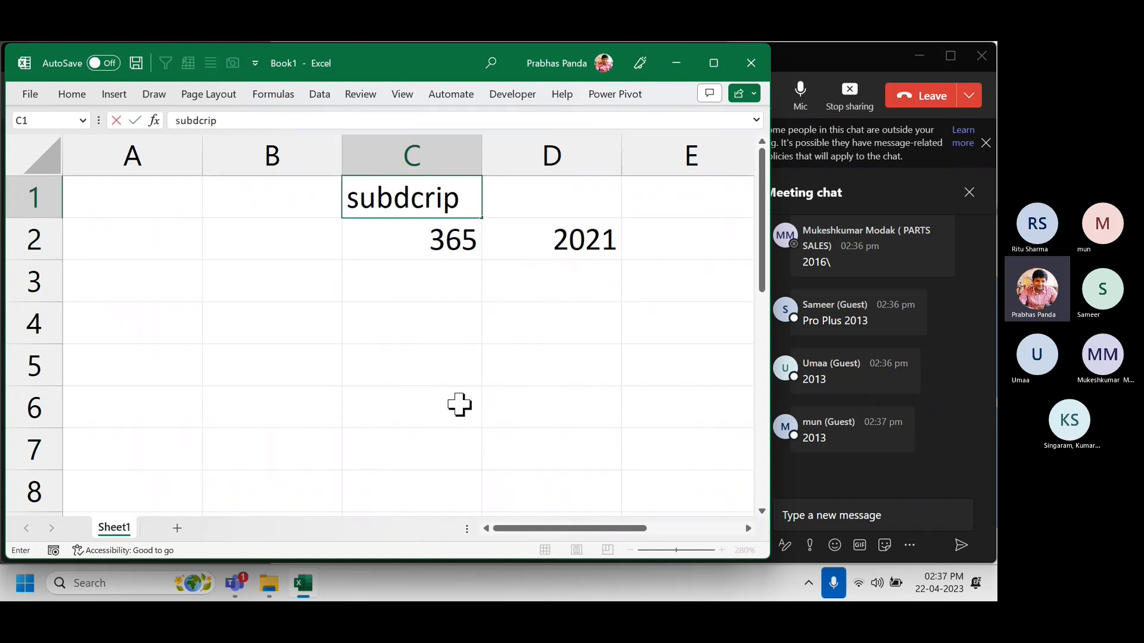
text(tion)
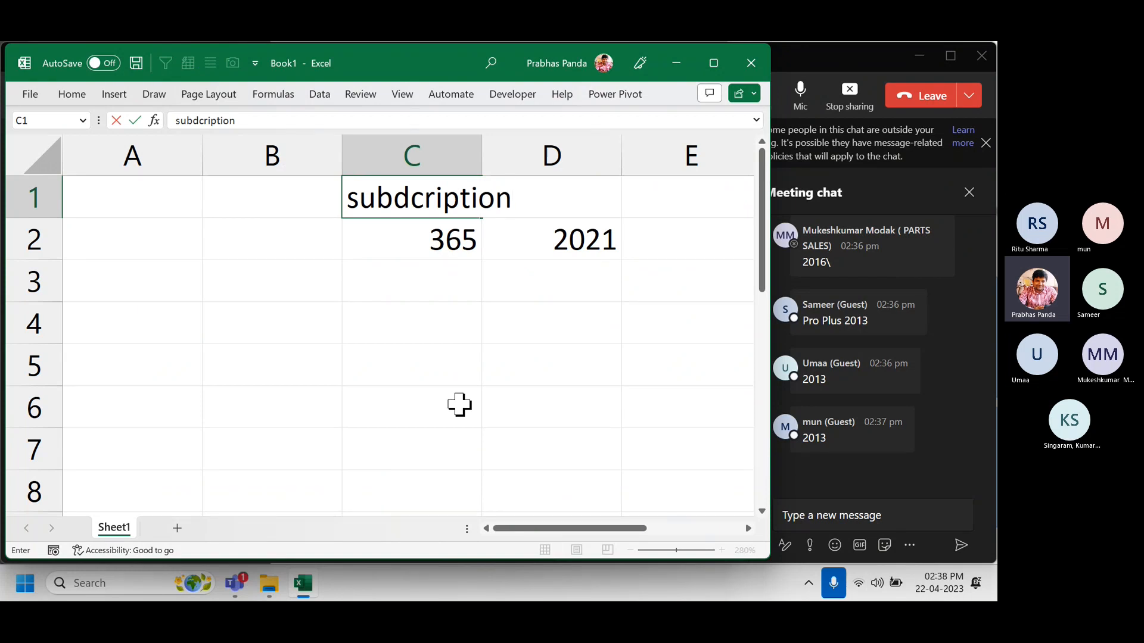
key(Return)
key(Up)
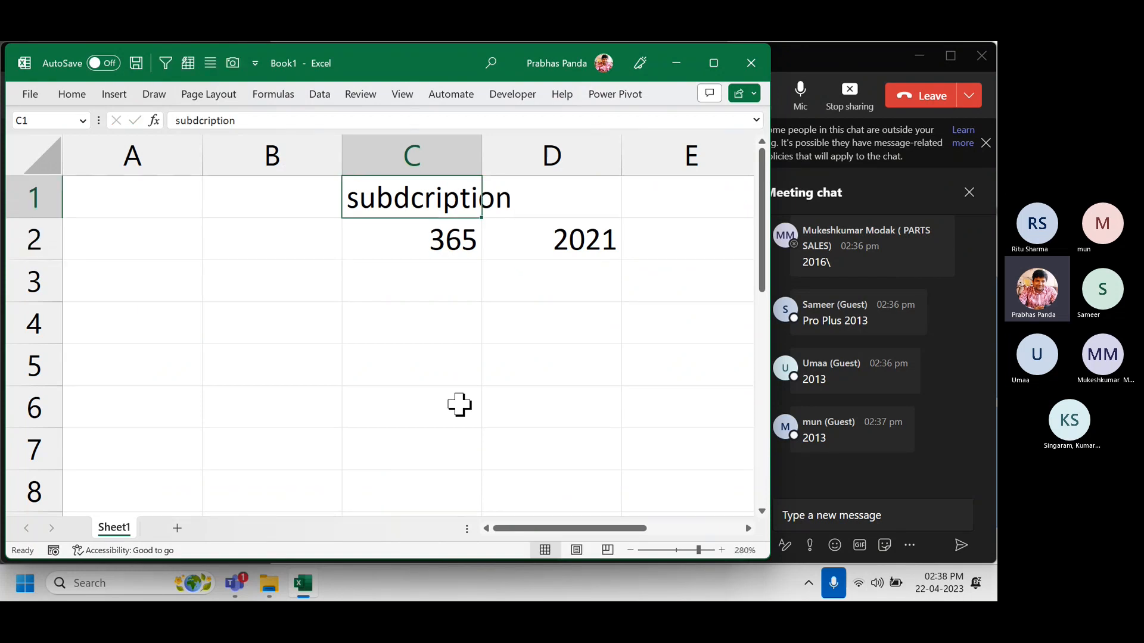
key(alt+o)
key(c)
key(a)
Add the heading 'one time licence' in D1 and insert a blank row above the headings.
key(Right)
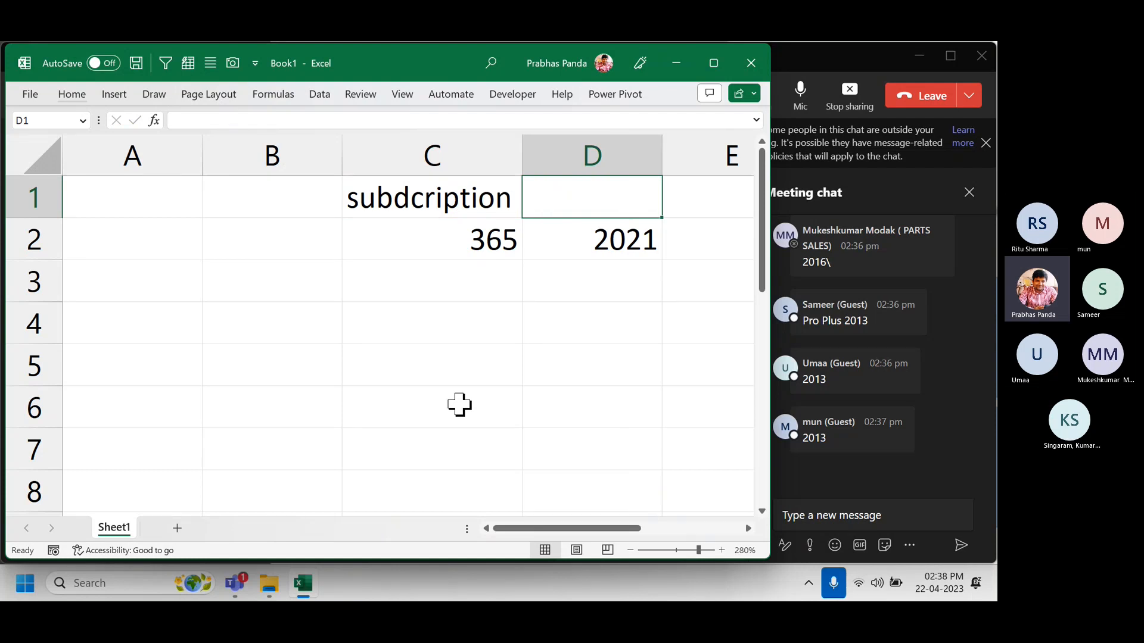
text(one time)
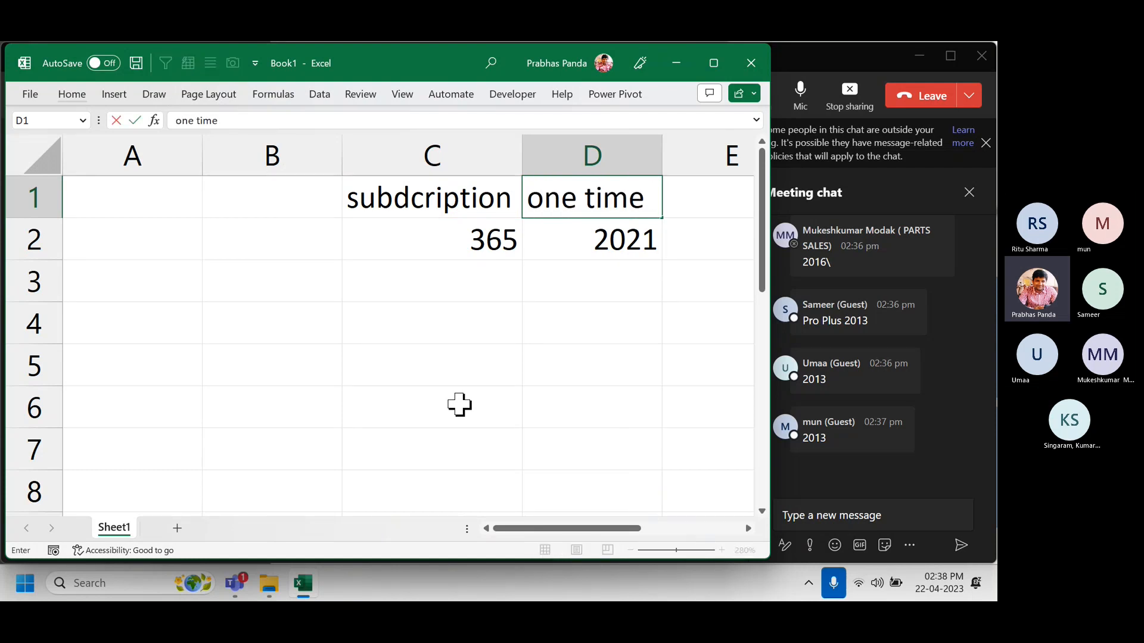
text( licence)
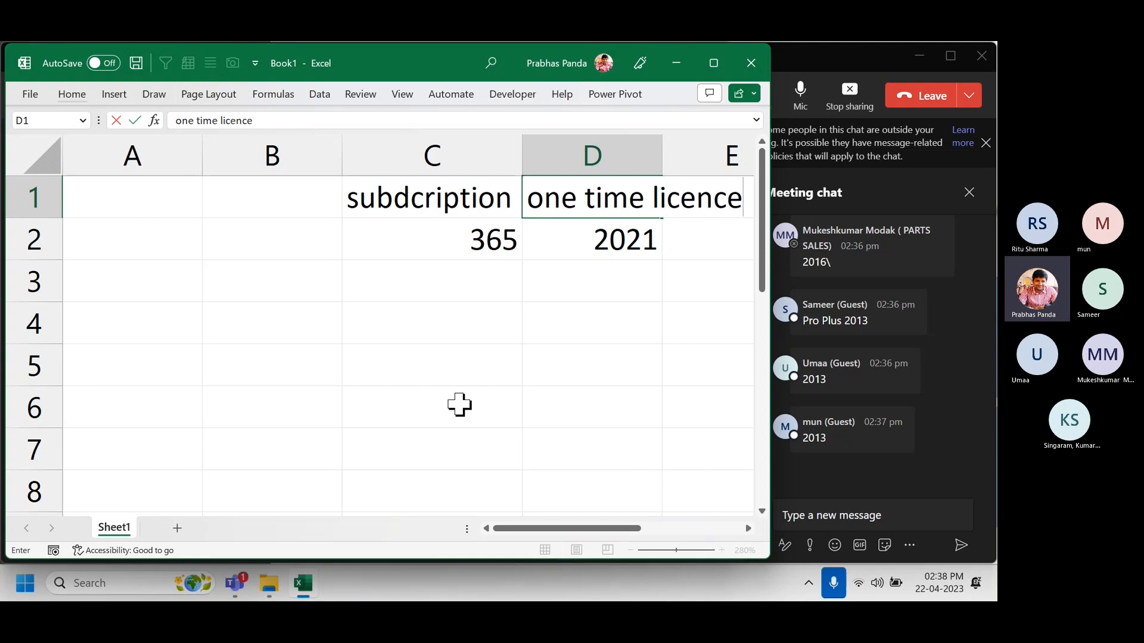
key(Return)
key(Up)
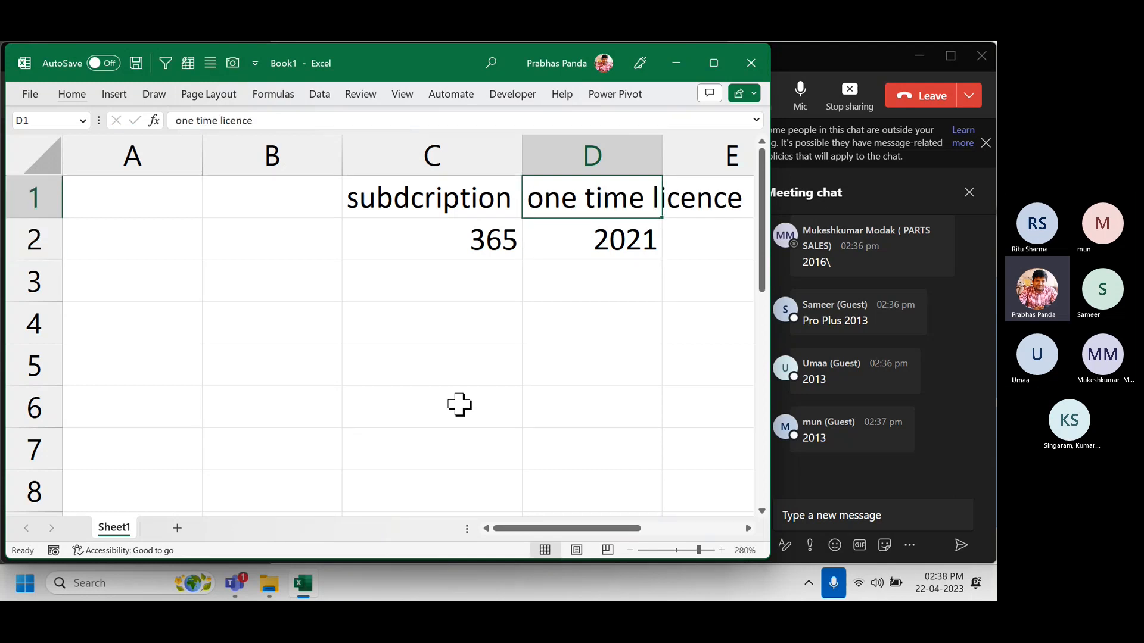
key(alt+i)
key(r)
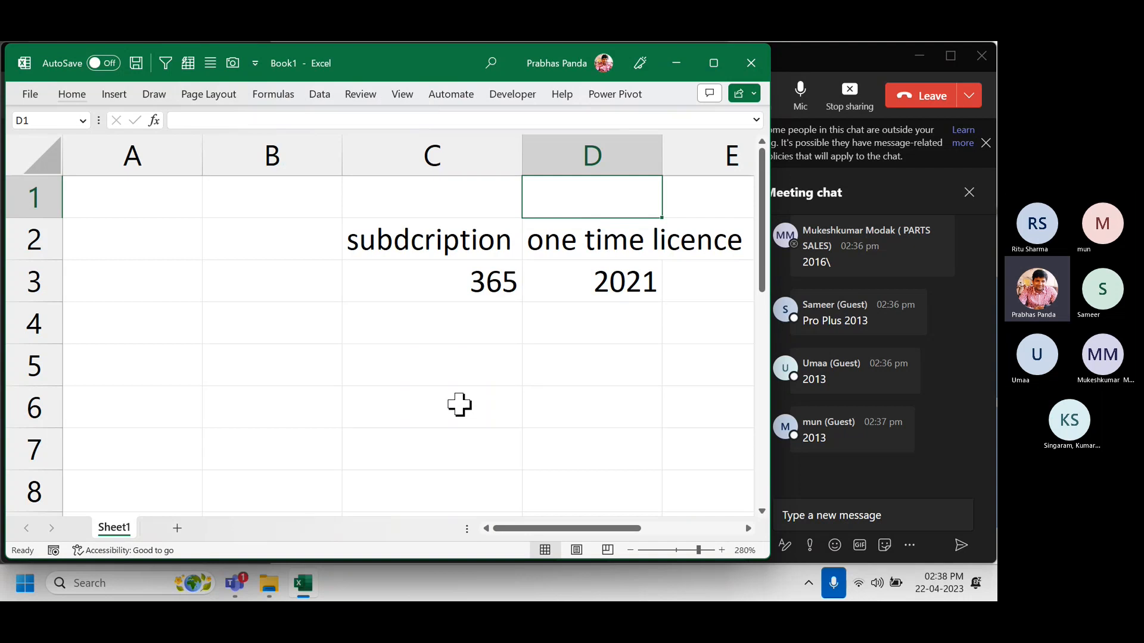
Correct the C2 header typo so it reads 'subscription'.
key(Left)
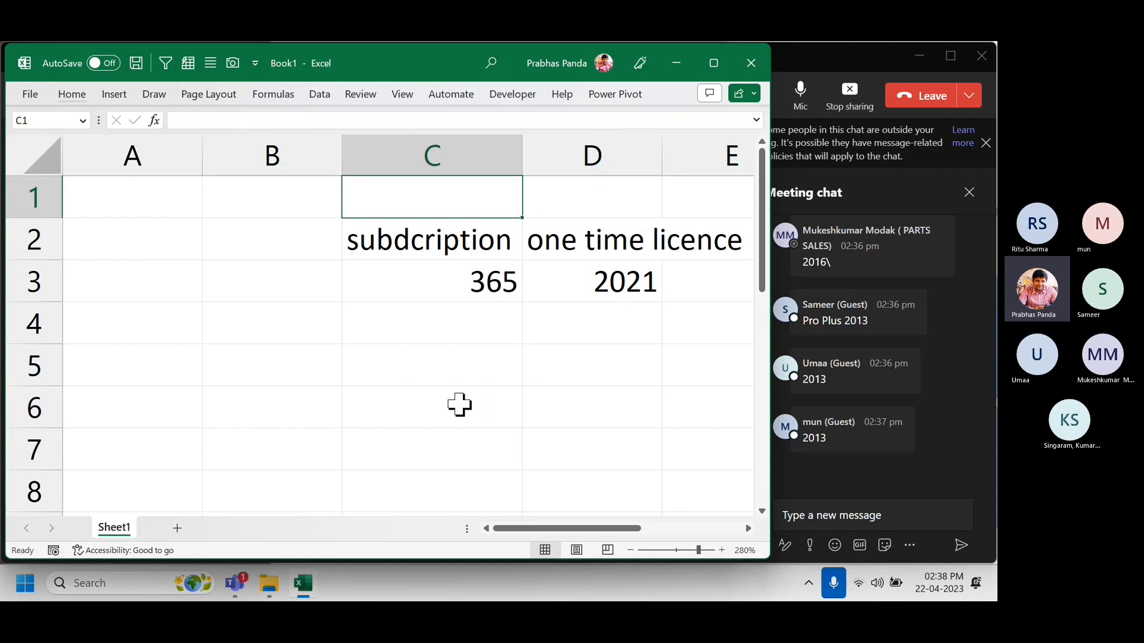
key(Down)
key(F2)
key(Left)
key(Left)
key(Left)
key(Left)
key(Left)
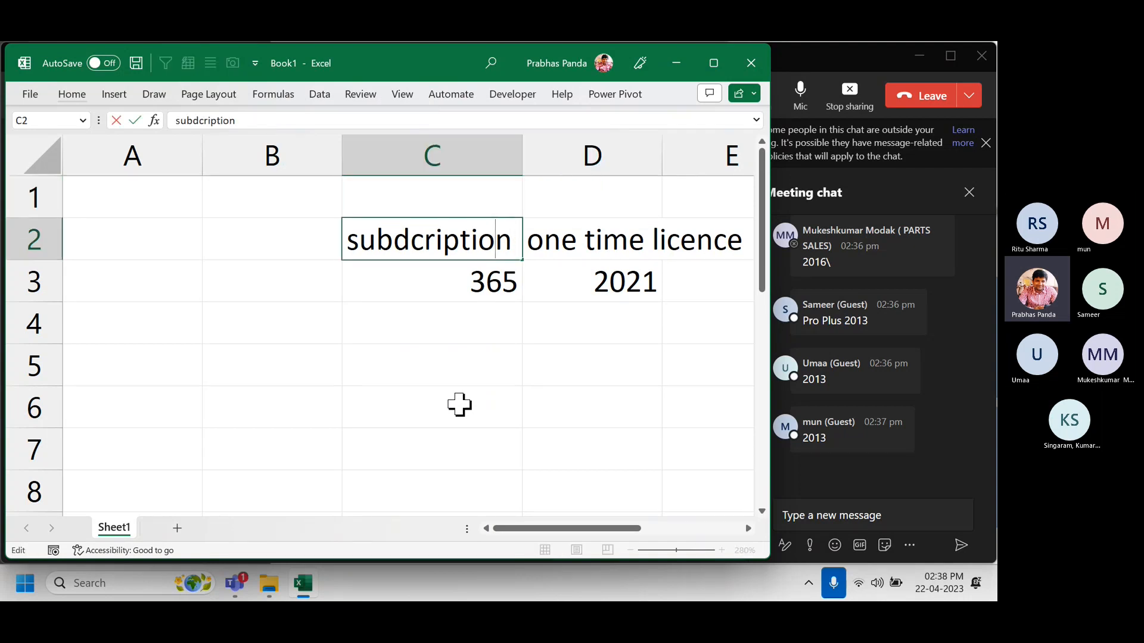
key(Left)
key(Left)
key(Left)
key(BackSpace)
text(s)
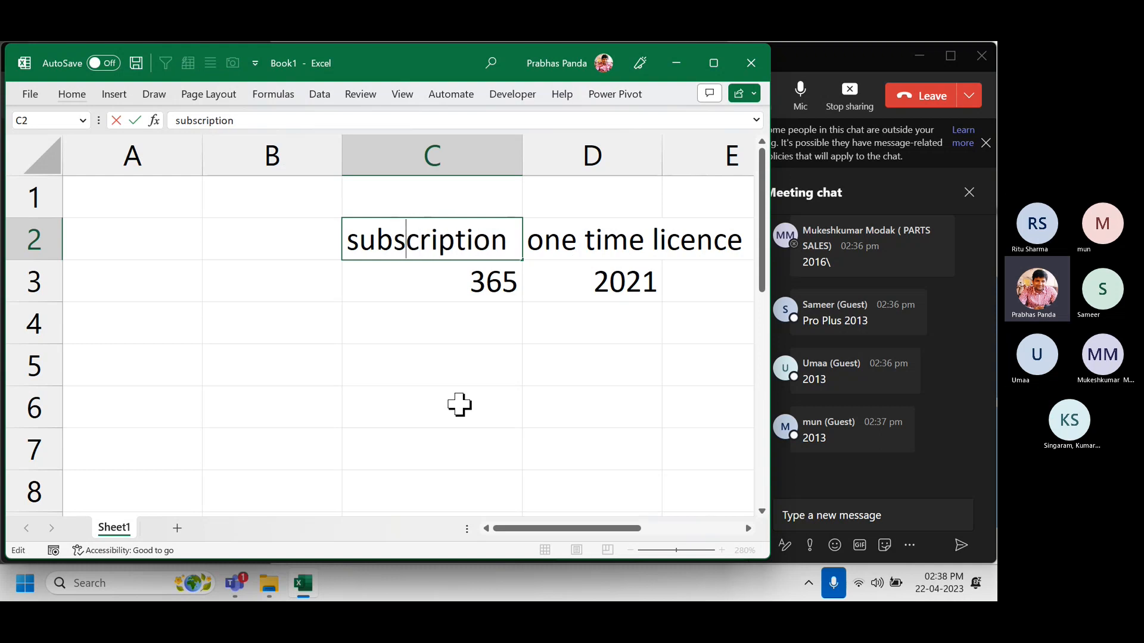
key(Return)
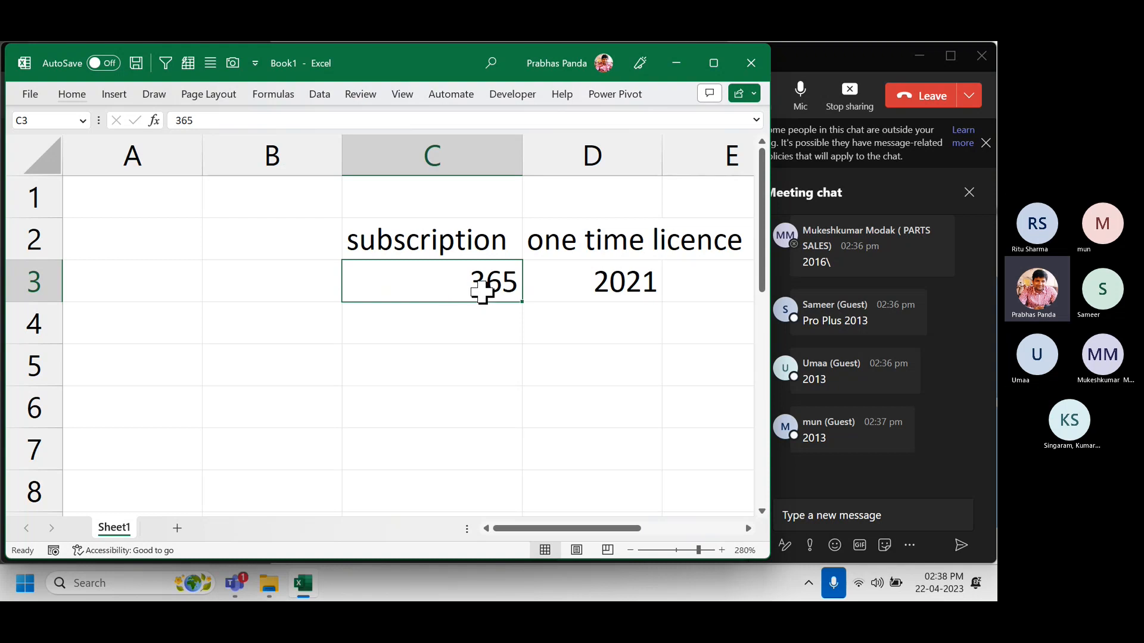
Enter 'continuous' in C4 under 365 and 'limited' in D4 under 2021.
click(405, 335)
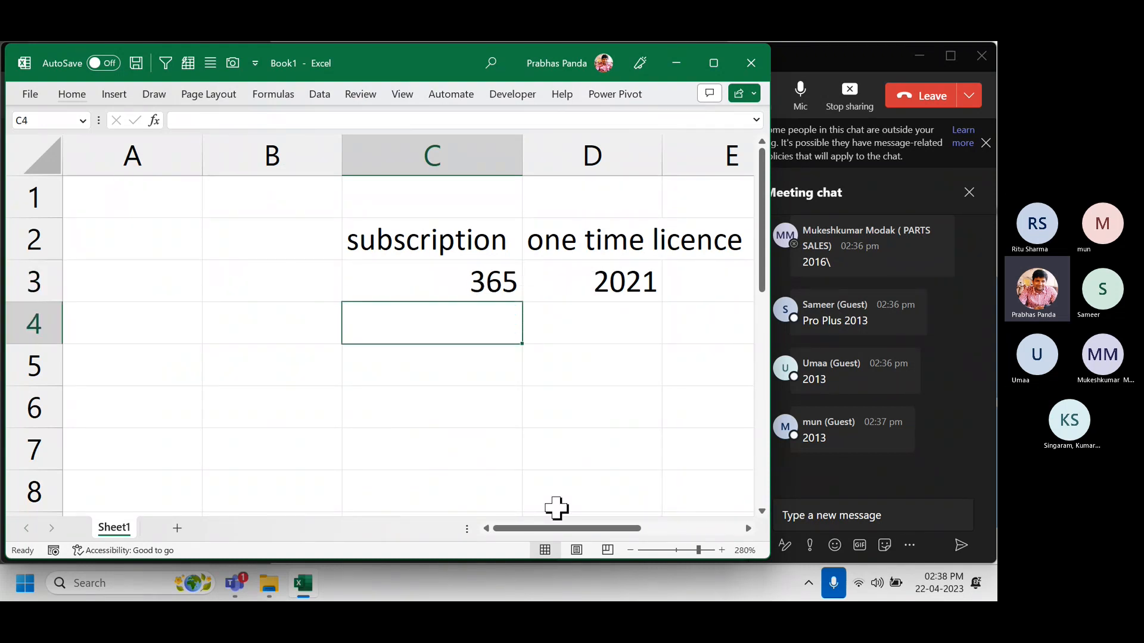
text(conto)
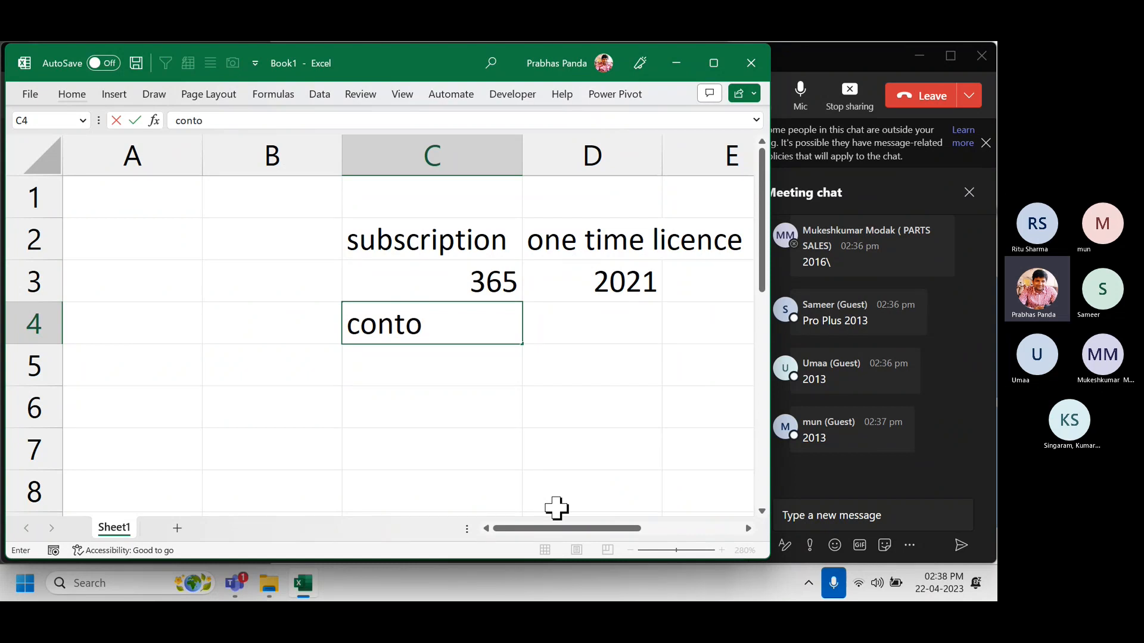
text(=)
key(BackSpace)
key(BackSpace)
text(inuous)
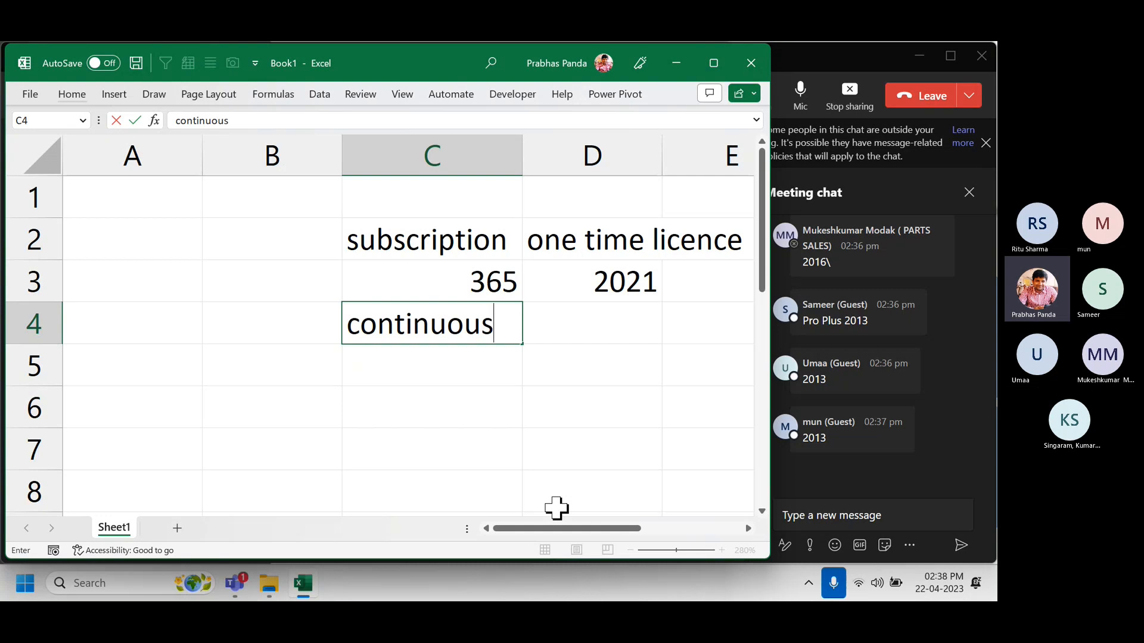
key(Return)
key(Up)
key(Right)
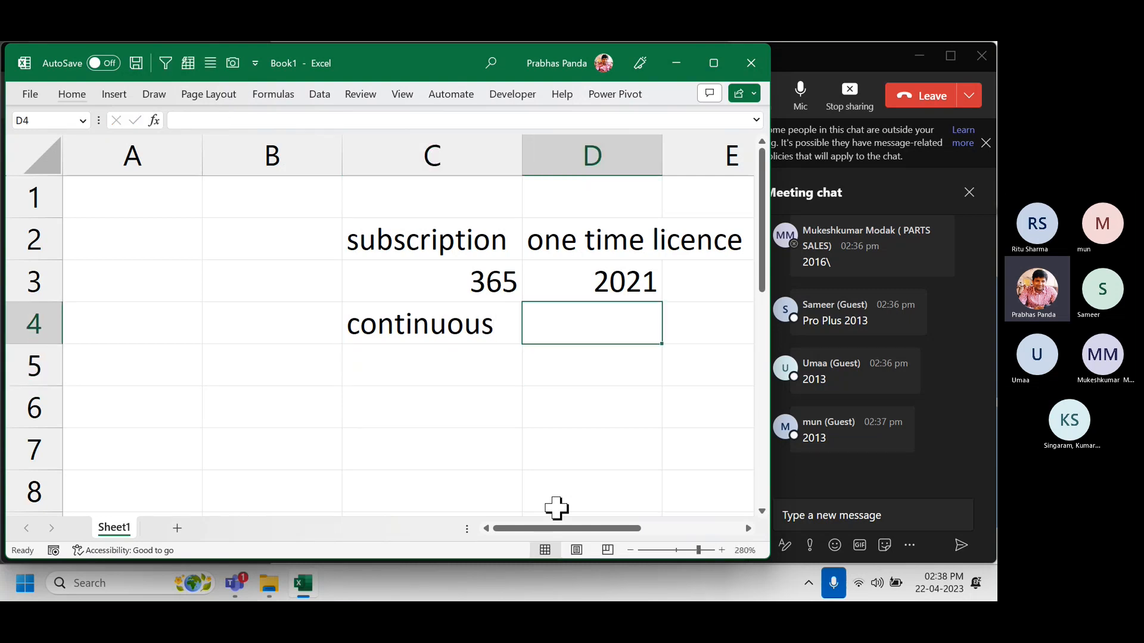
text(limited)
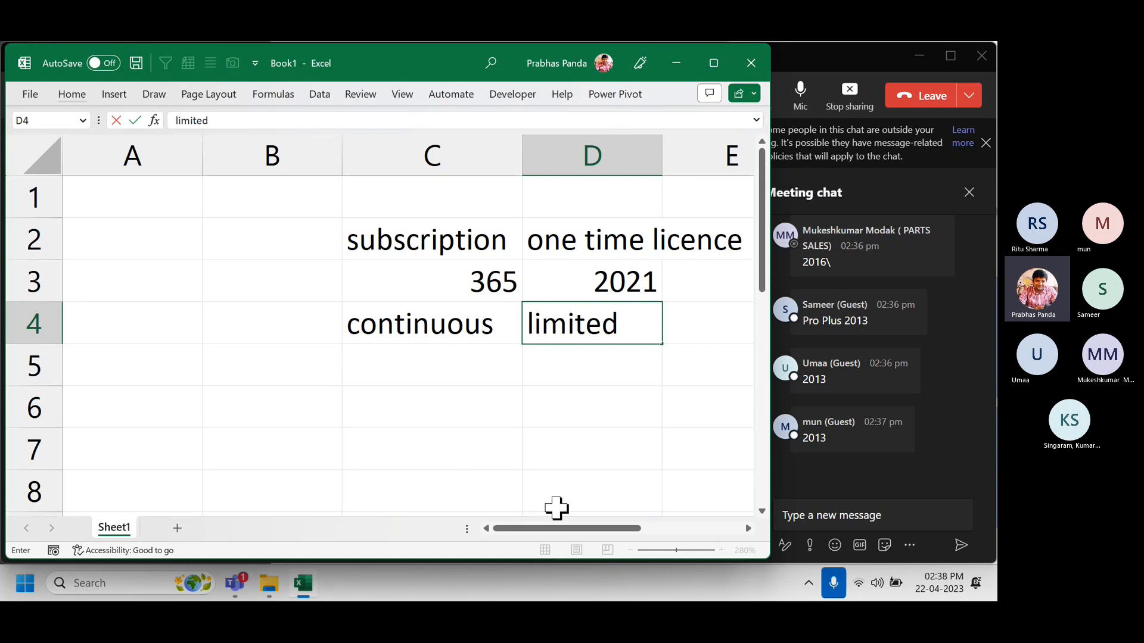
key(Return)
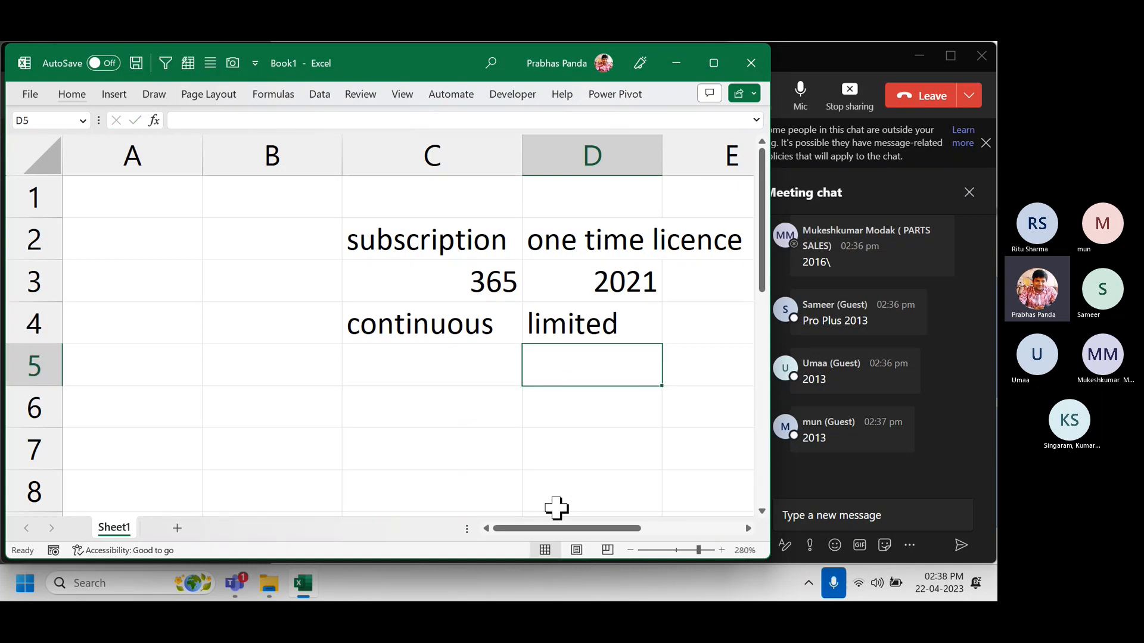
click(602, 160)
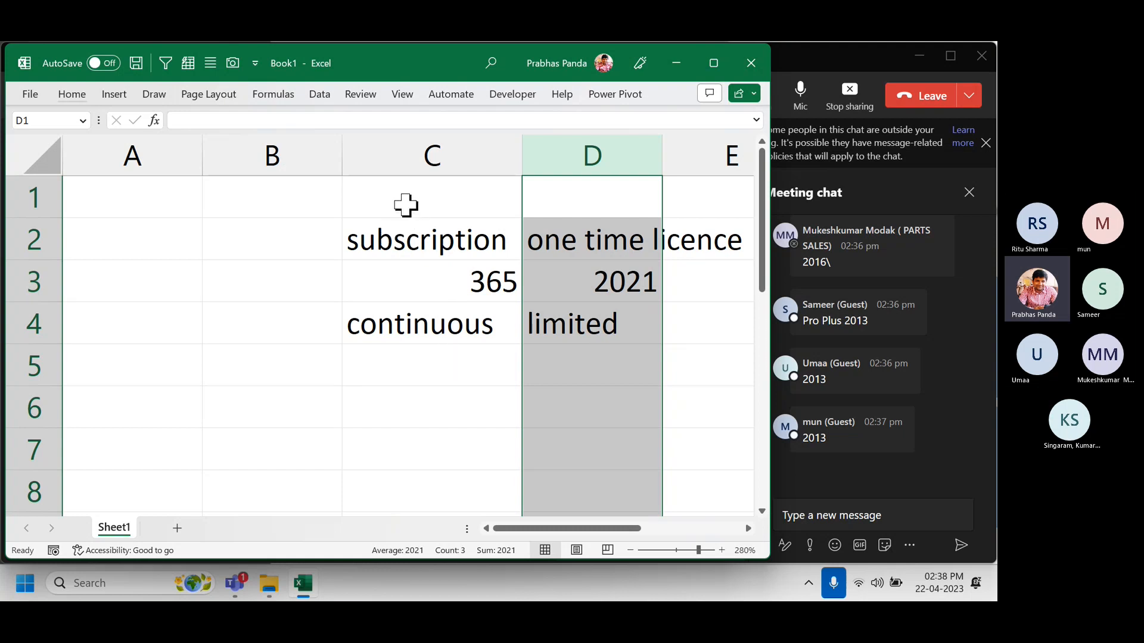
drag(405, 206, 599, 366)
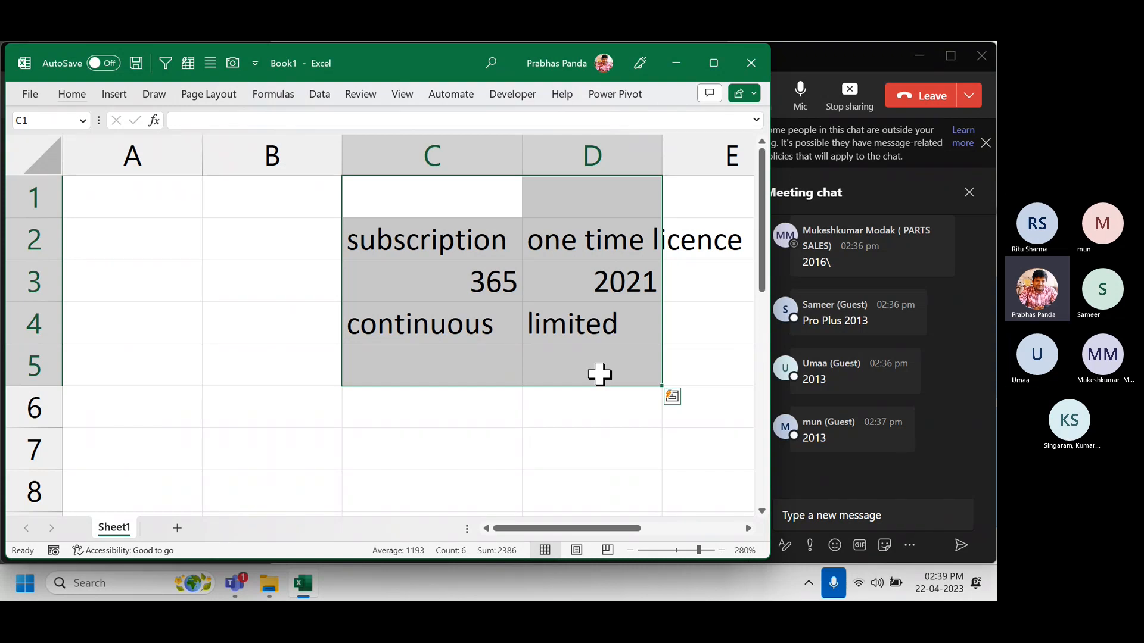
click(483, 289)
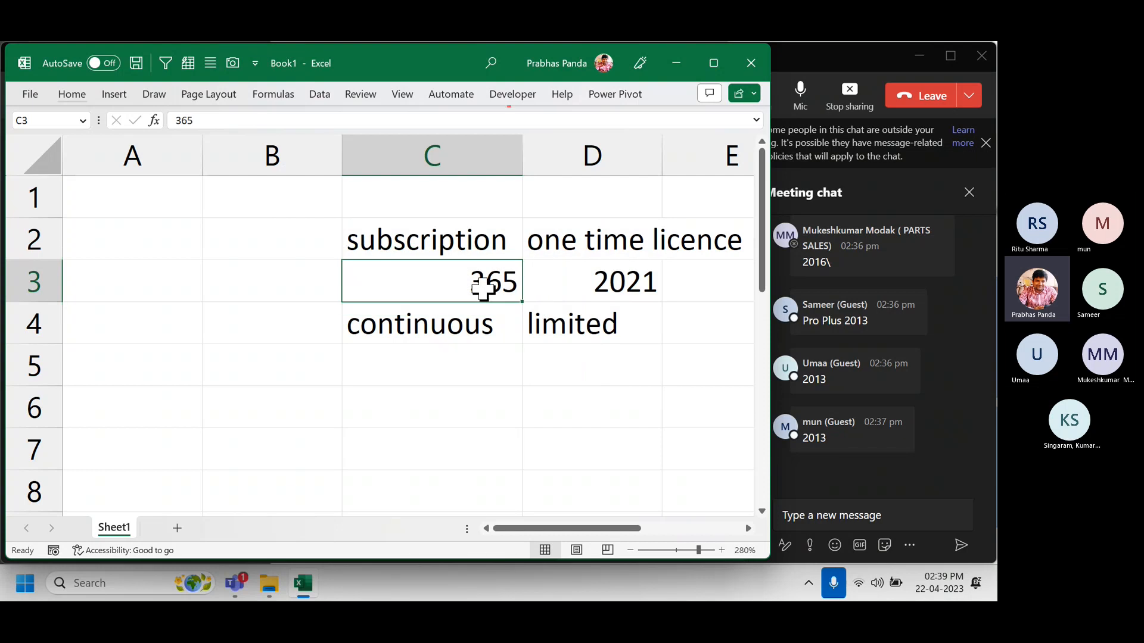
click(436, 285)
Enter XLOOKUP in C6 and TEXTJOIN in C7, then start typing IF in D7.
click(365, 392)
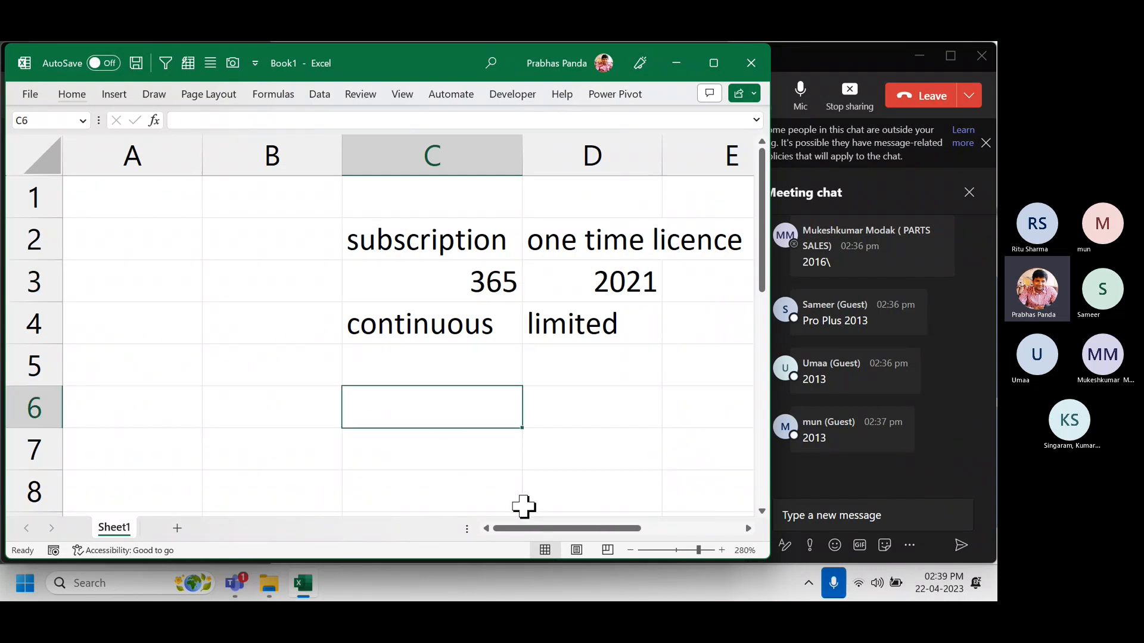
text(XL)
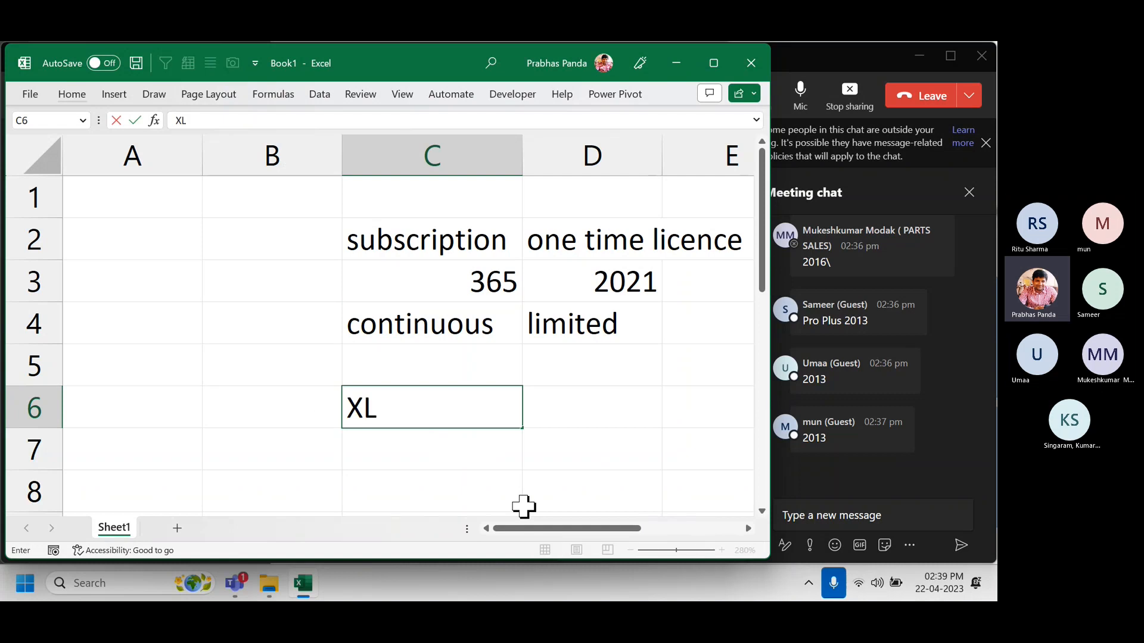
text(OOKUP)
key(Return)
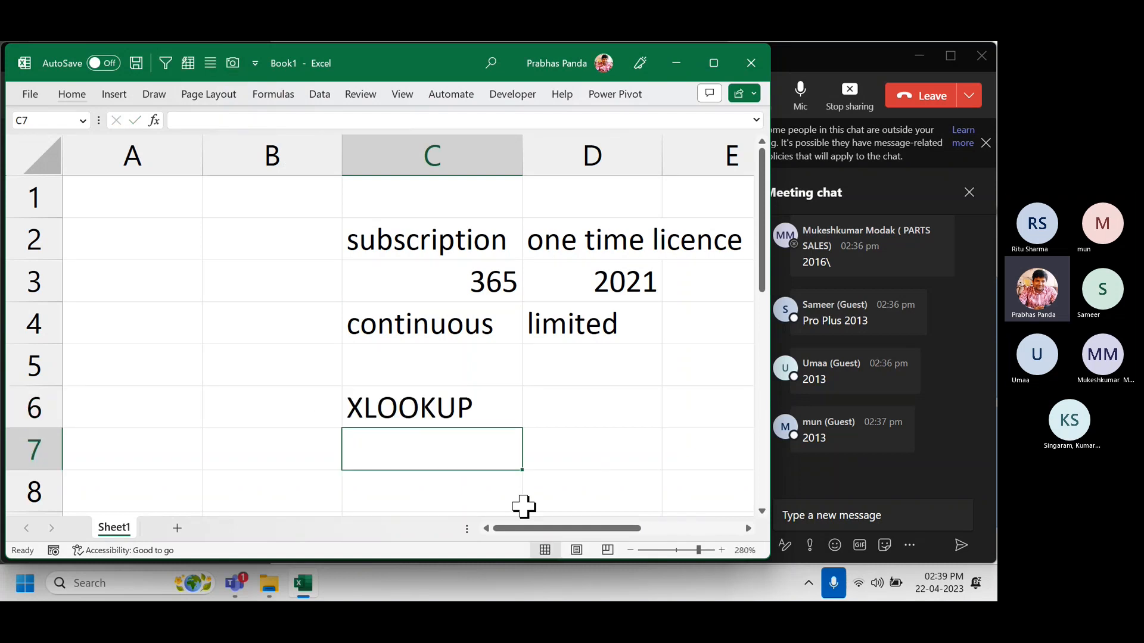
click(449, 414)
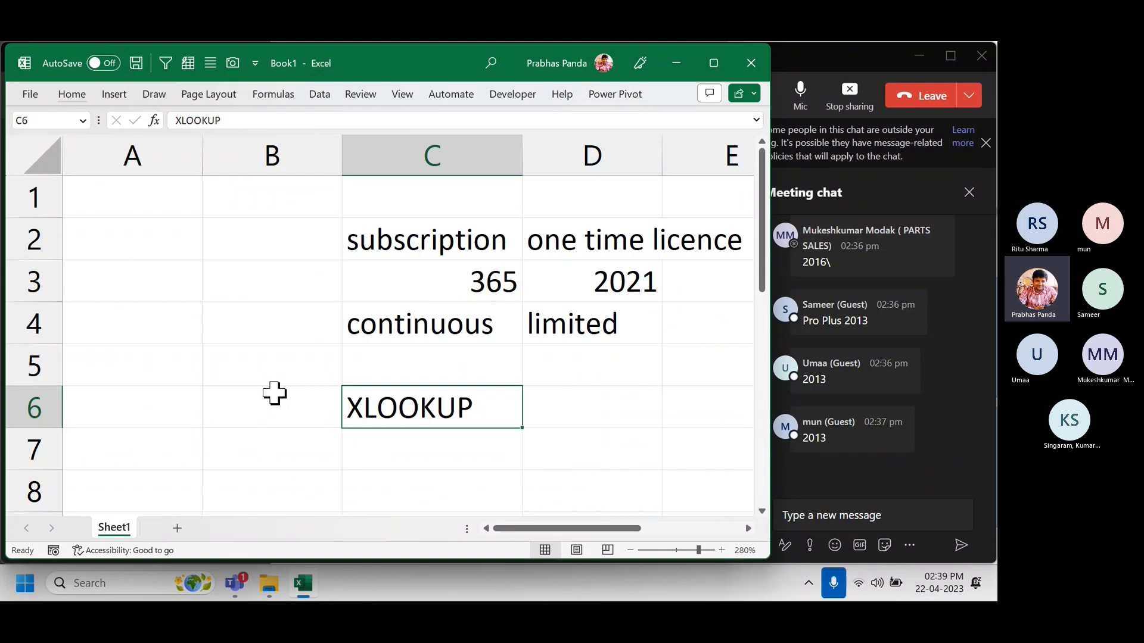
click(374, 461)
text(TEXT)
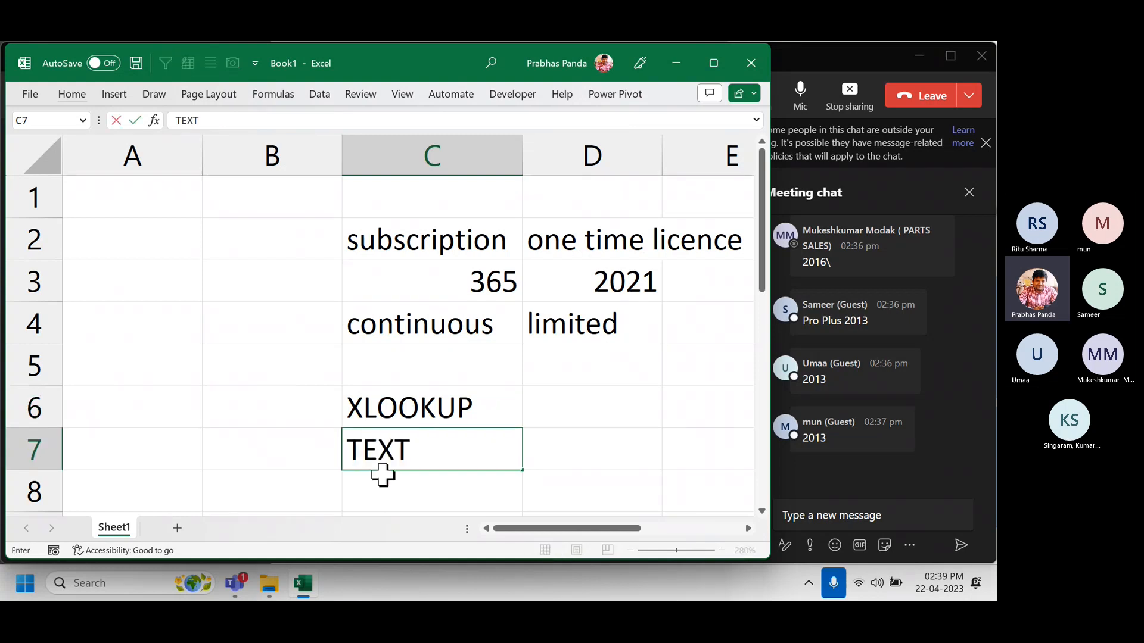
text(JOIN)
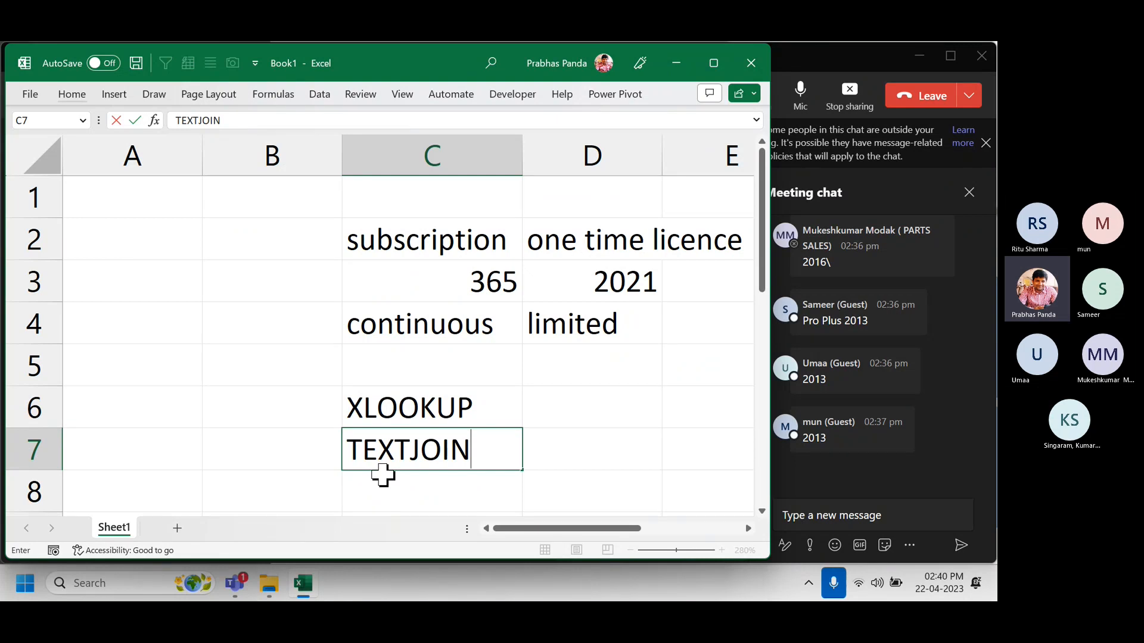
key(Tab)
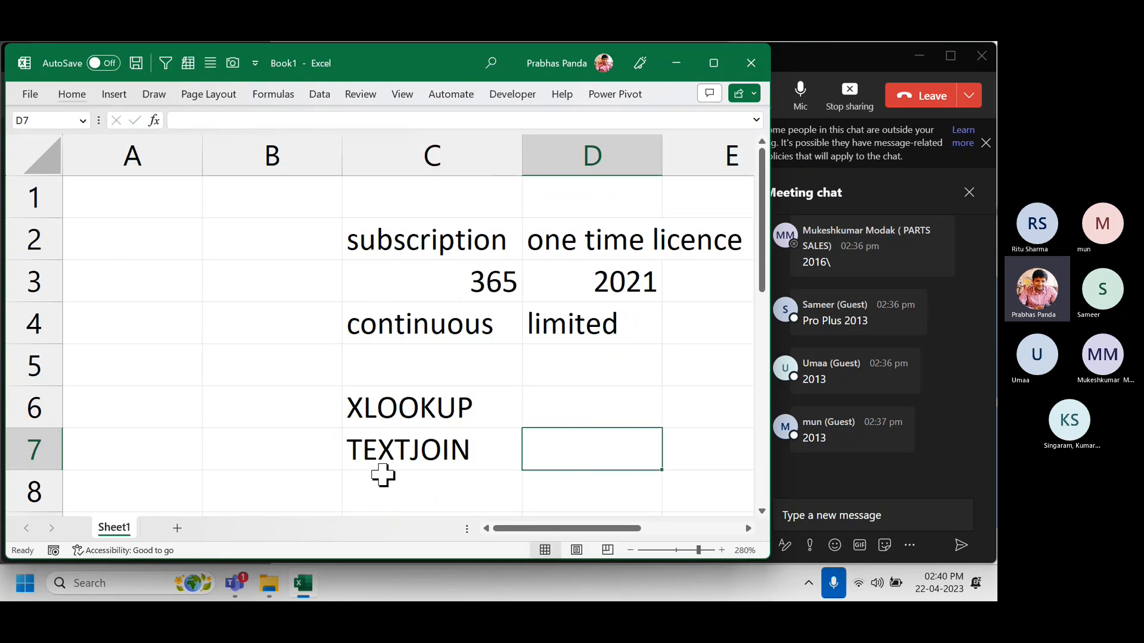
text(IF)
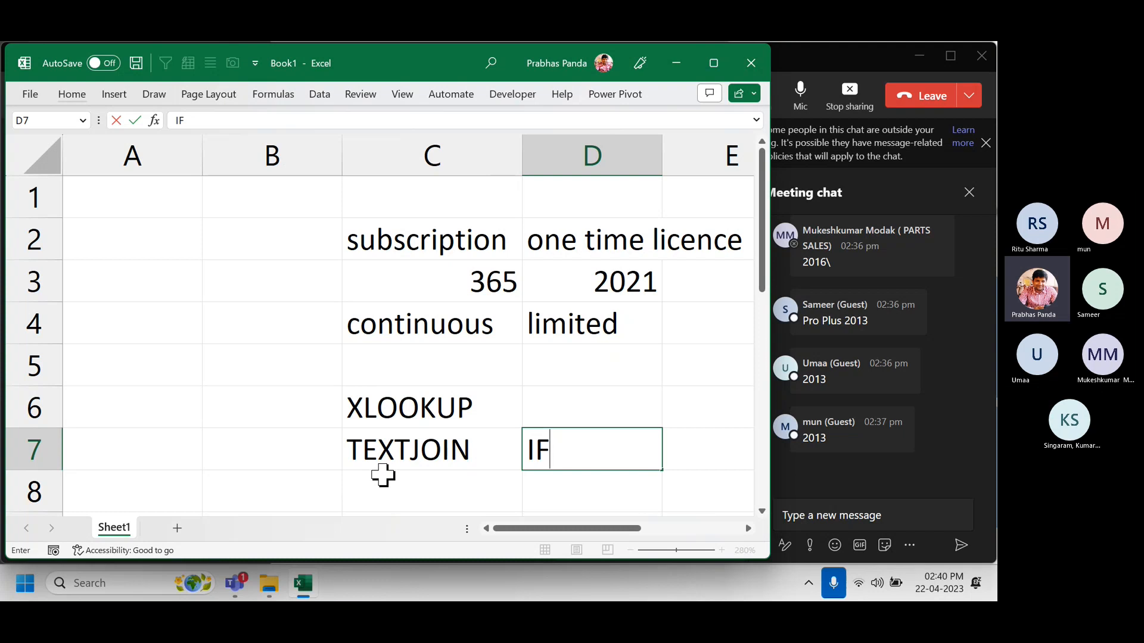
Close the Book1 scratch workbook window to bring up the save prompt.
scroll(334, 377, down, 2)
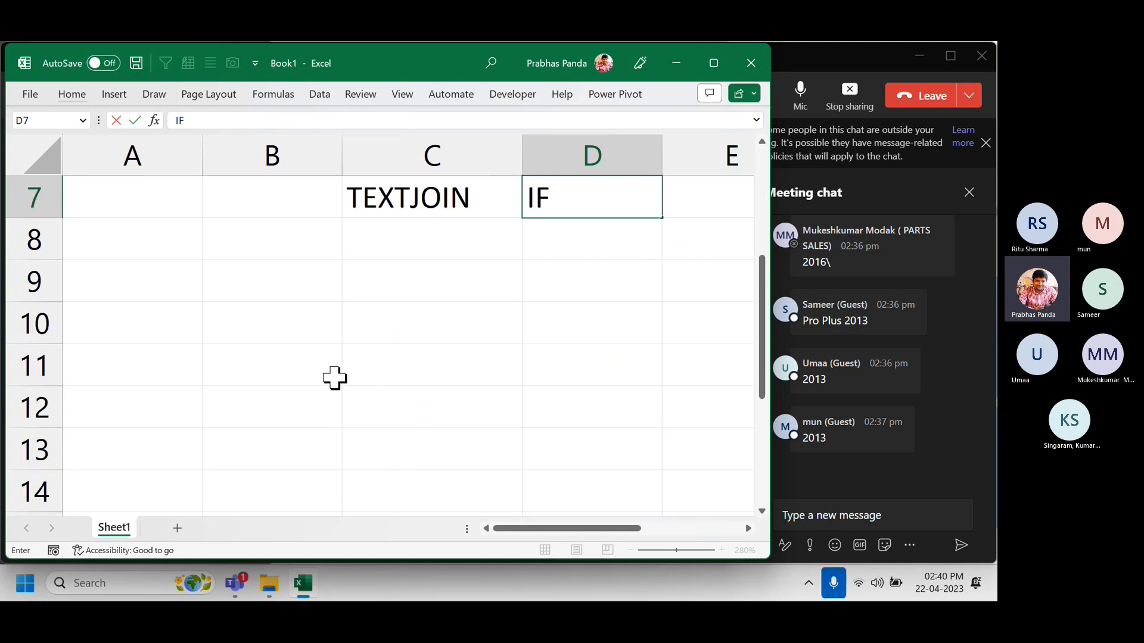
scroll(335, 378, up, 1)
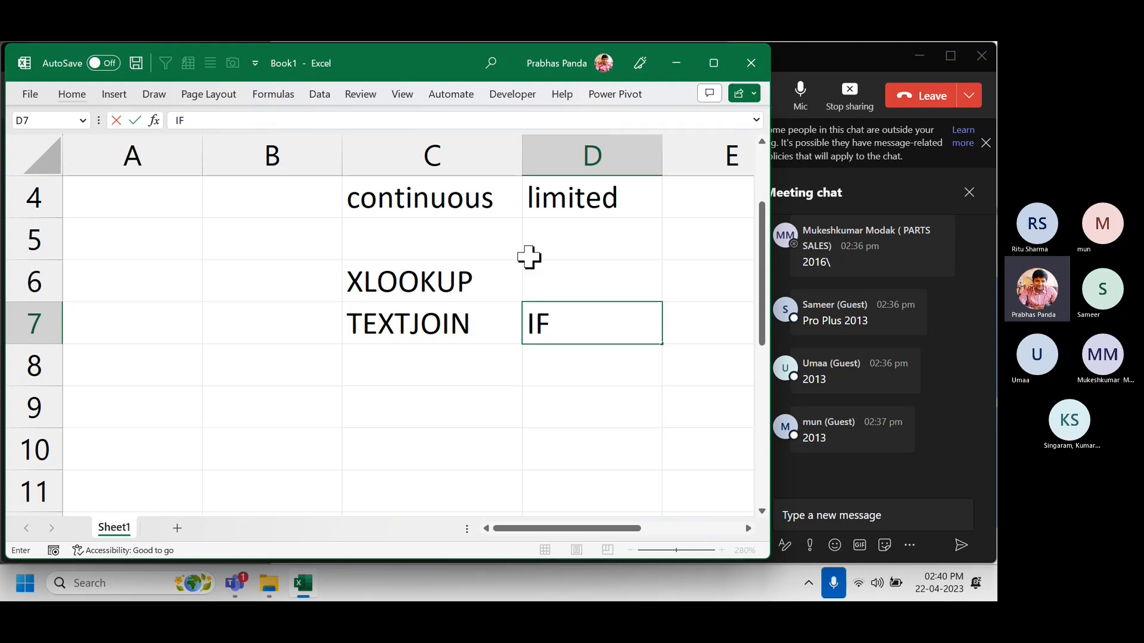
click(751, 63)
Discard Book1's changes and open Corp Case Studies .xlsx from the Sample Case Studies folder.
click(449, 396)
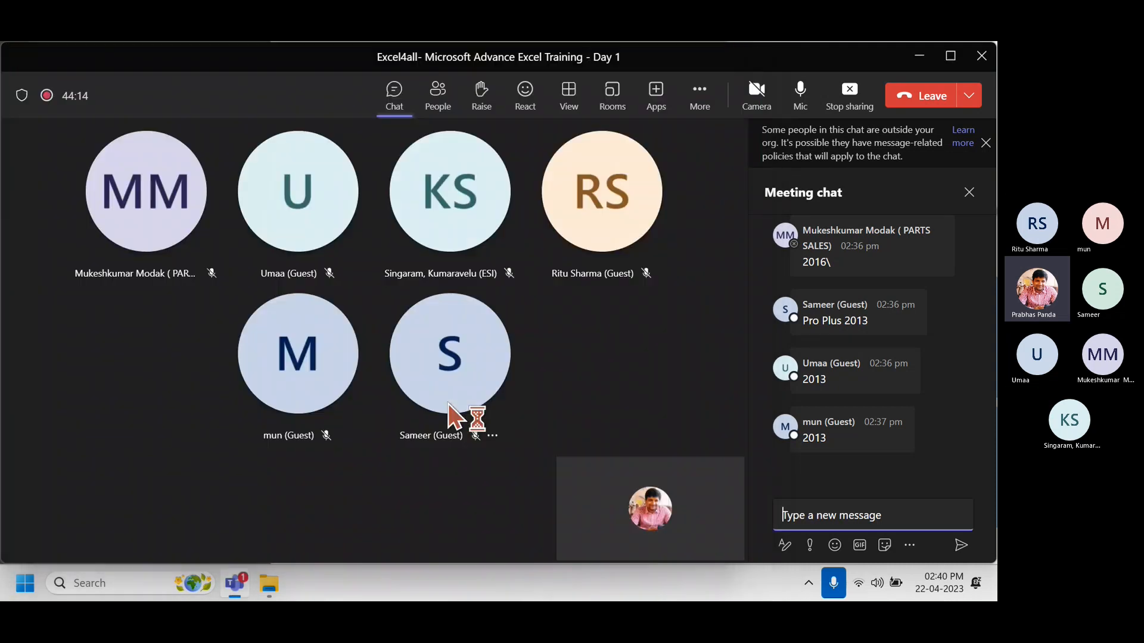
click(271, 584)
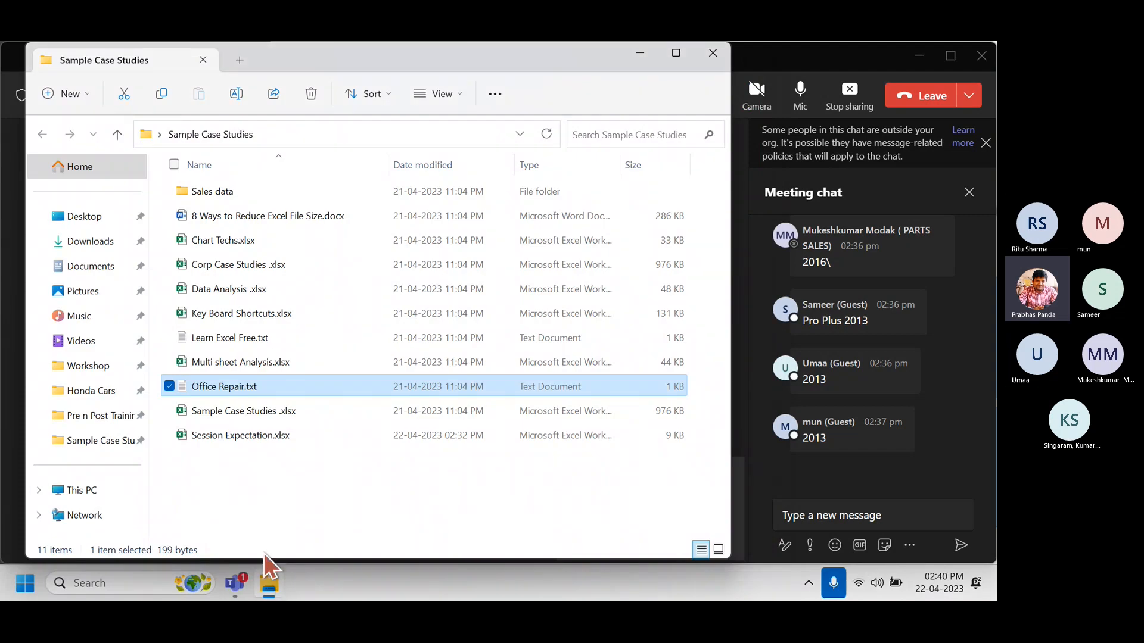
click(254, 269)
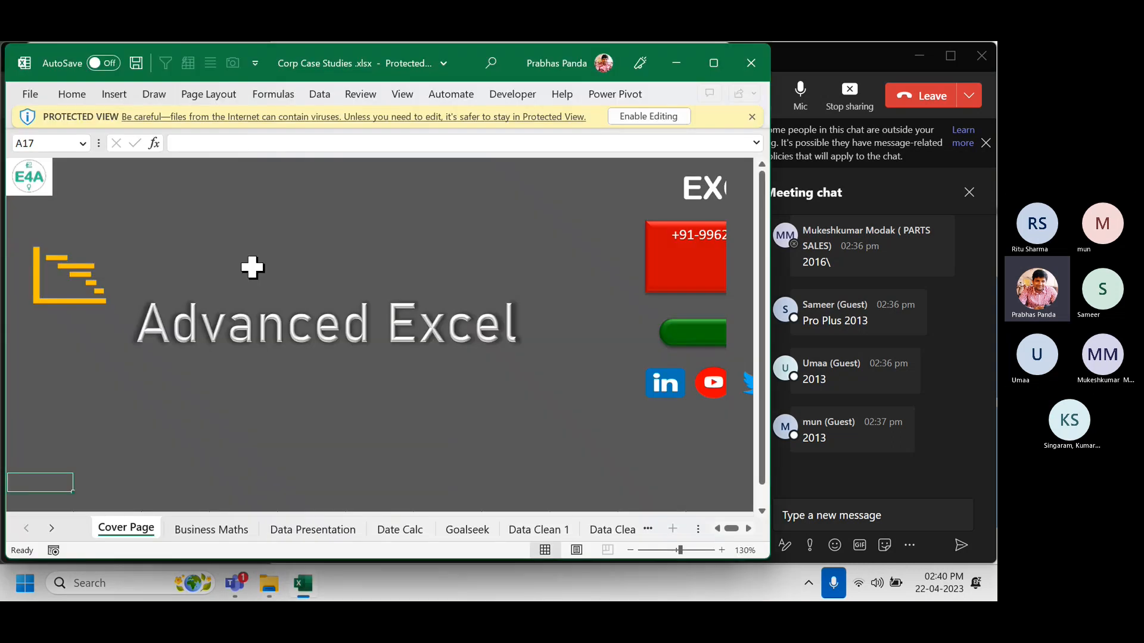
Enable editing, move the workbook window to the top-left and go to the Business Maths sheet.
click(642, 116)
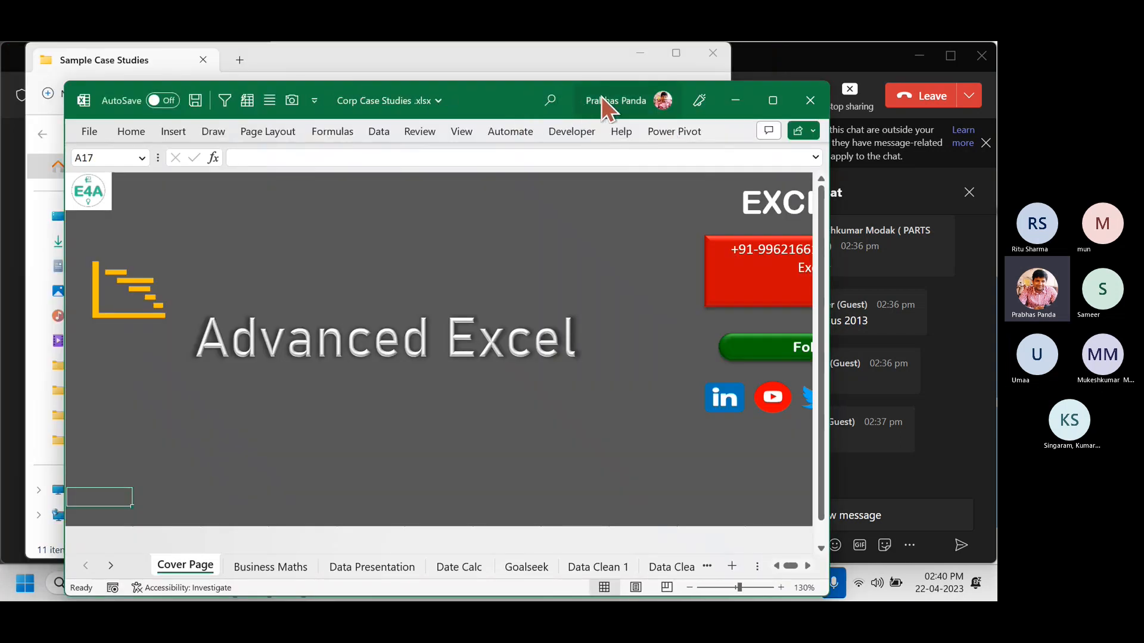
drag(603, 97, 542, 58)
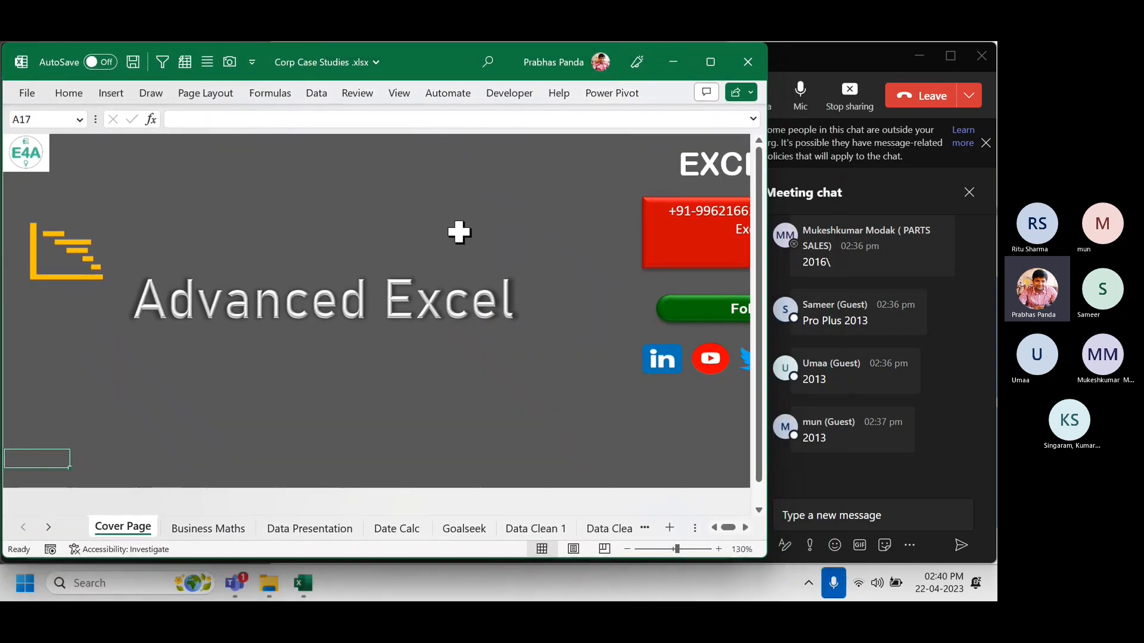
scroll(459, 230, down, 2)
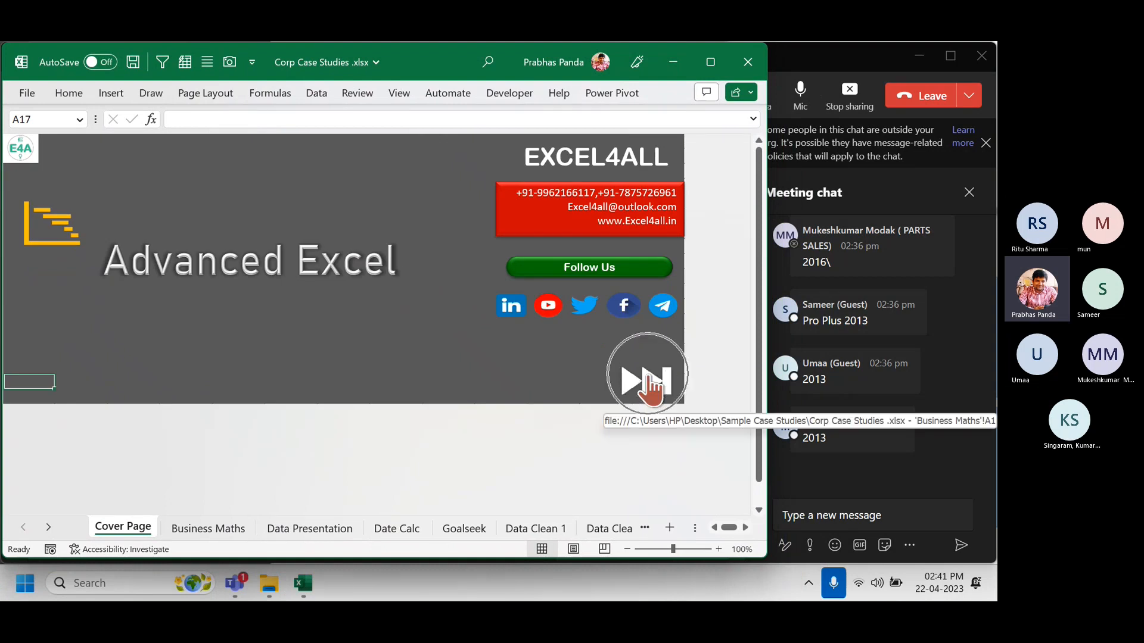
click(651, 377)
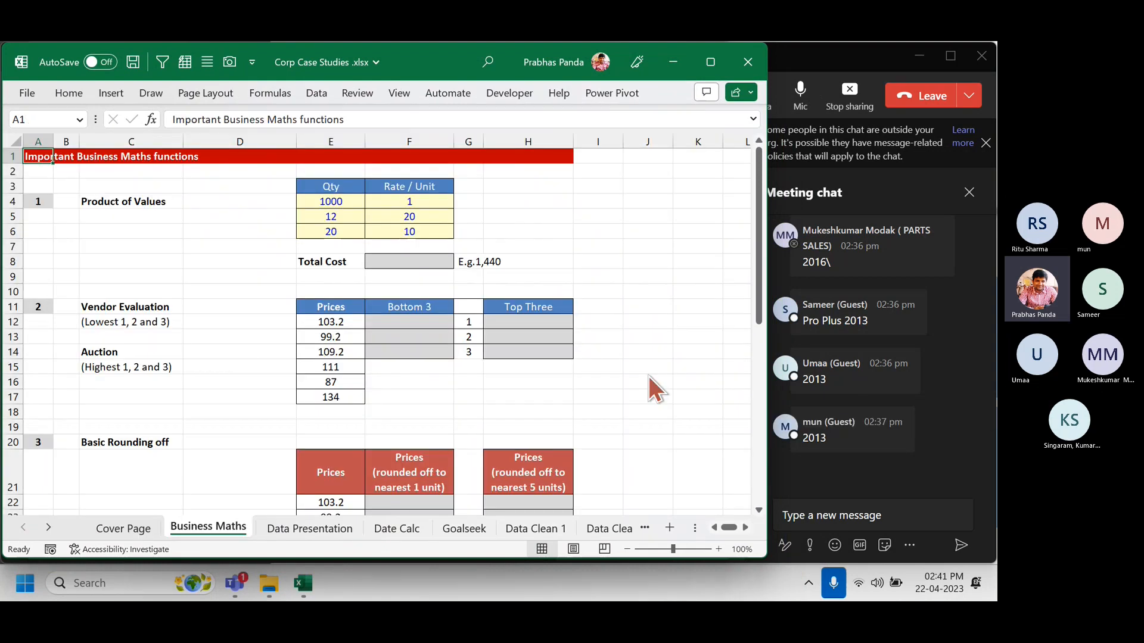
Narrow columns A, C and D so the Qty and Rate table sits nearer the labels.
drag(53, 143, 70, 144)
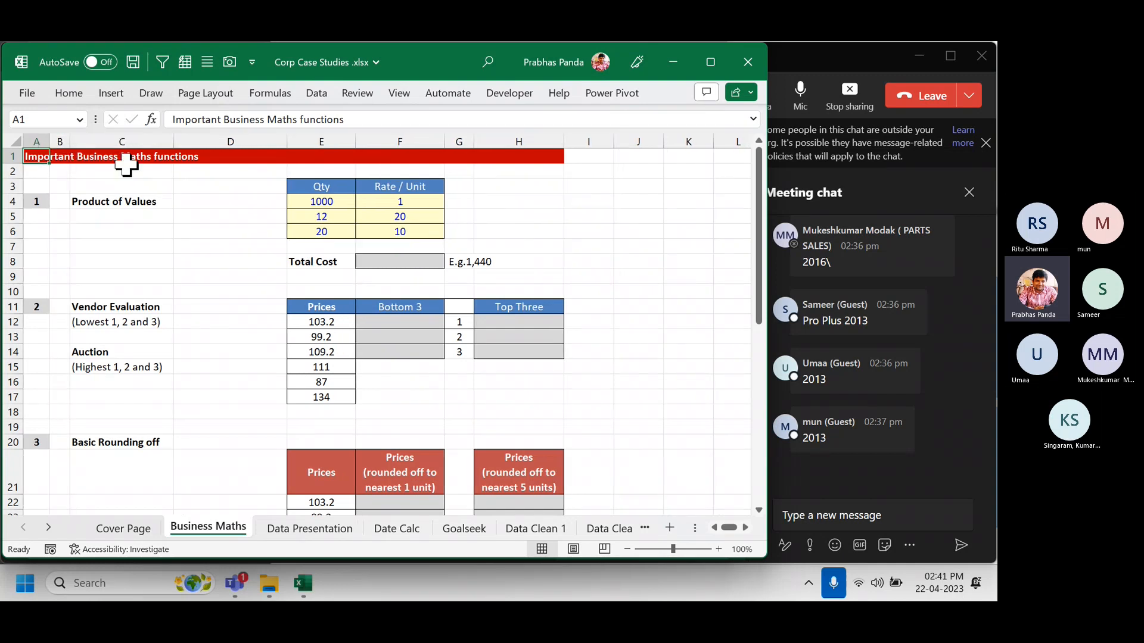
drag(174, 145, 159, 143)
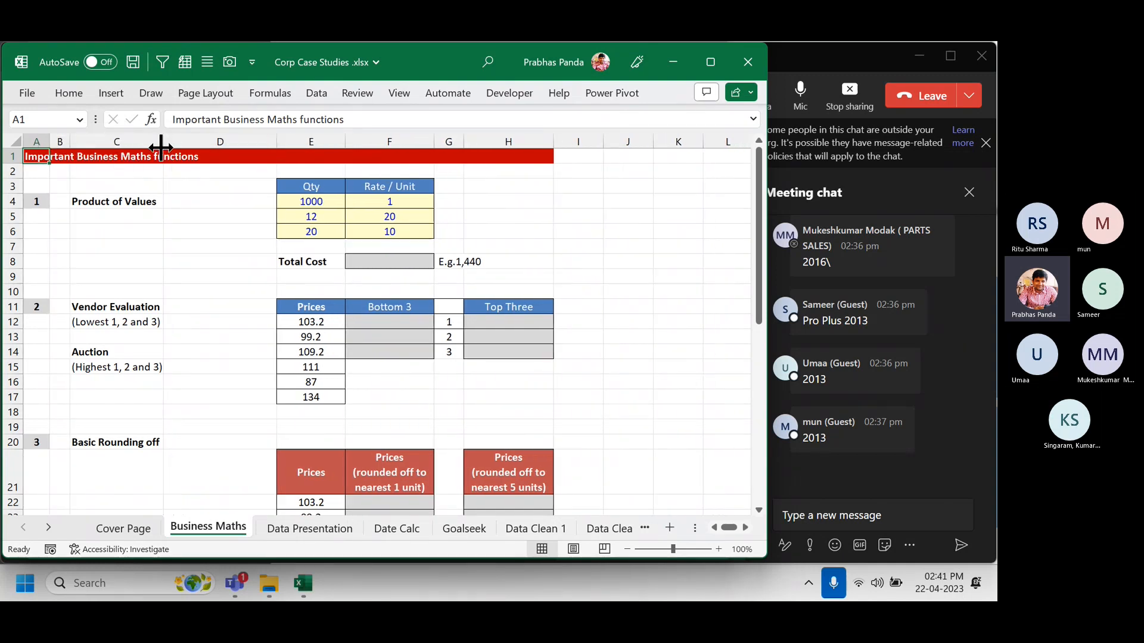
scroll(623, 380, down, 1)
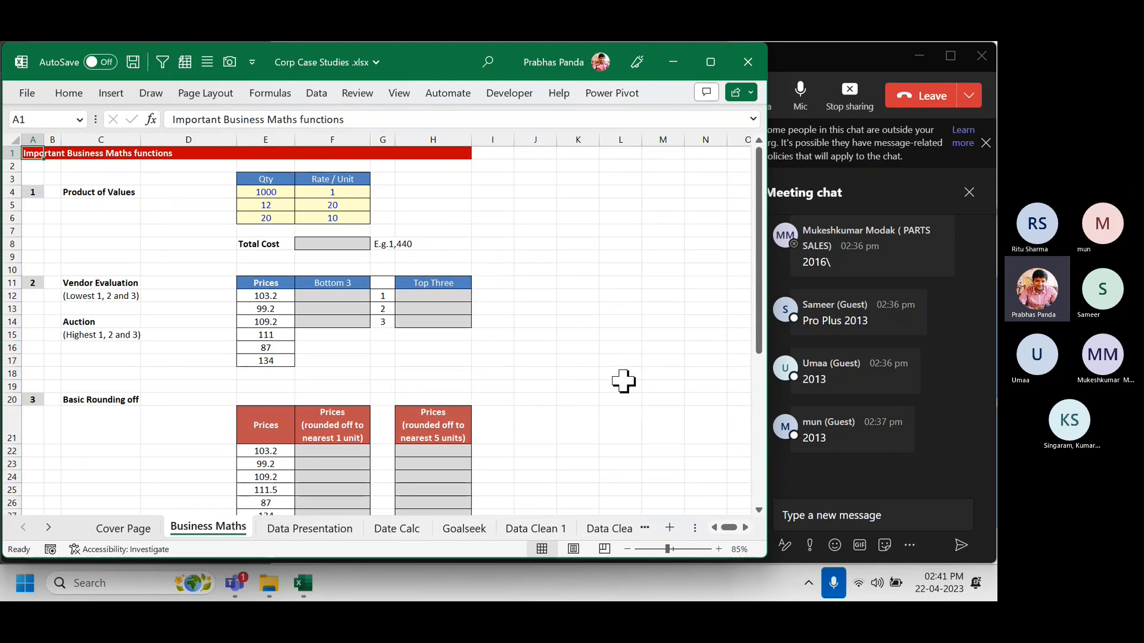
scroll(623, 381, up, 2)
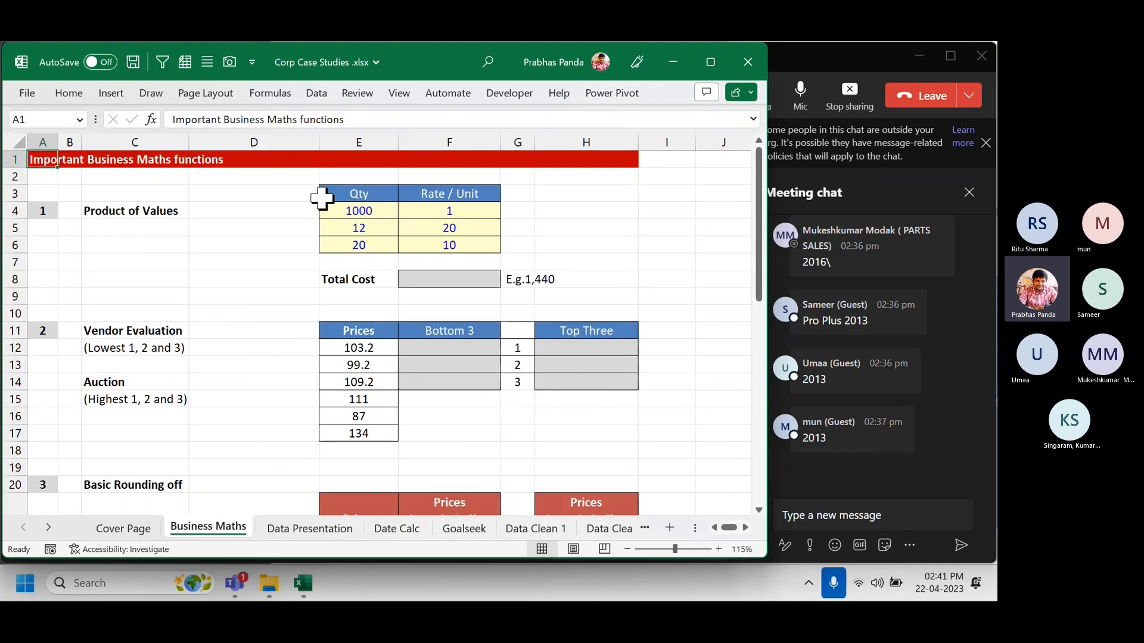
drag(319, 145, 274, 148)
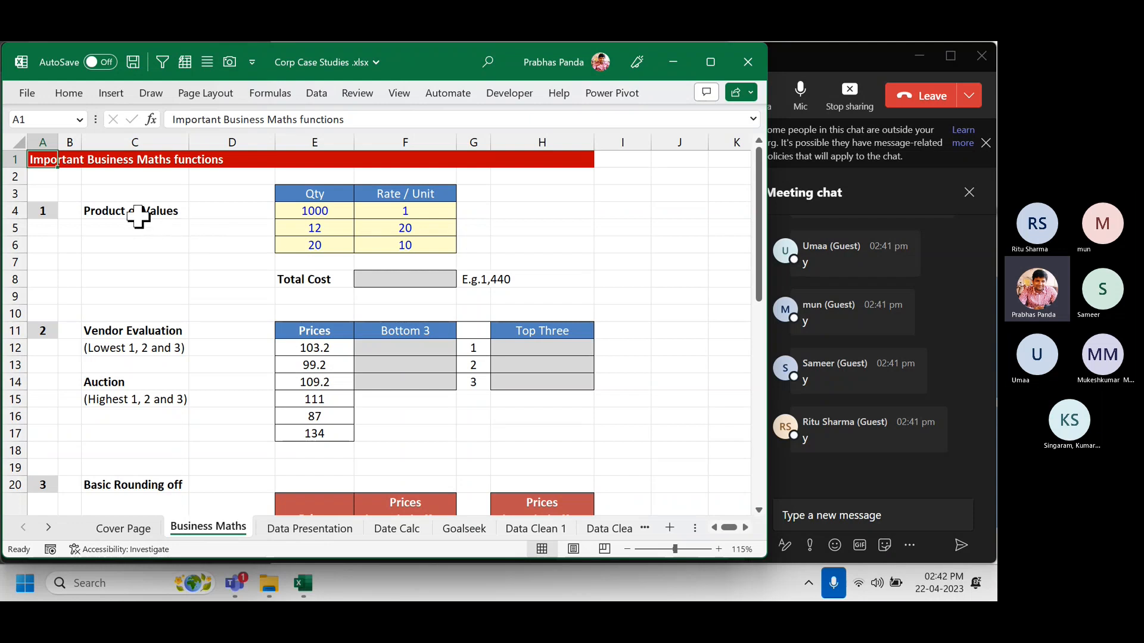
click(172, 218)
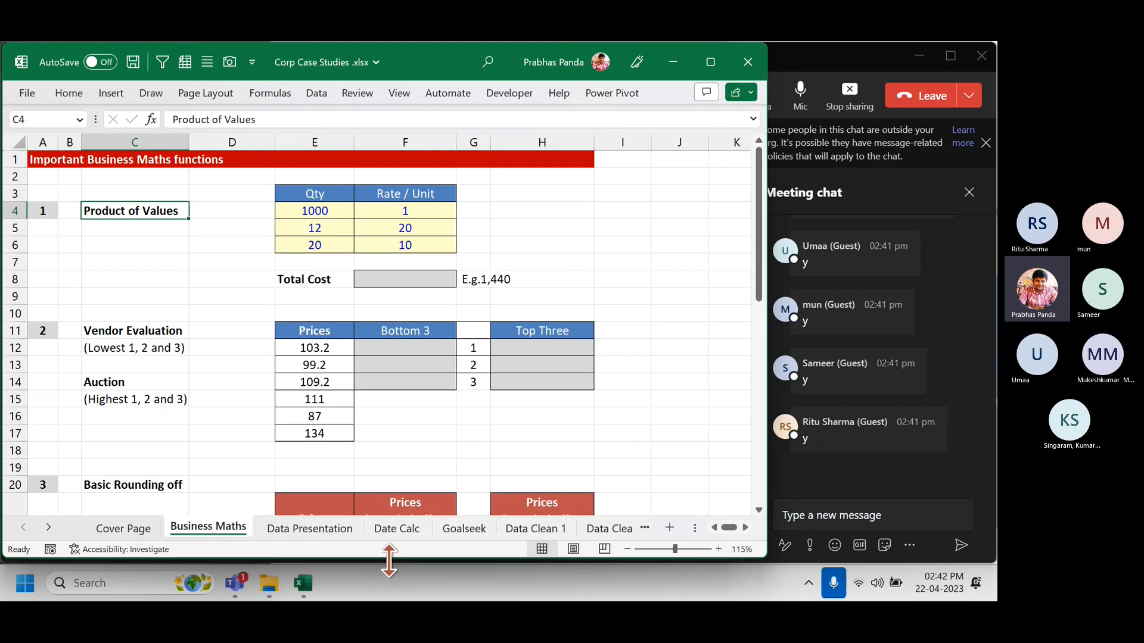
drag(388, 560, 386, 564)
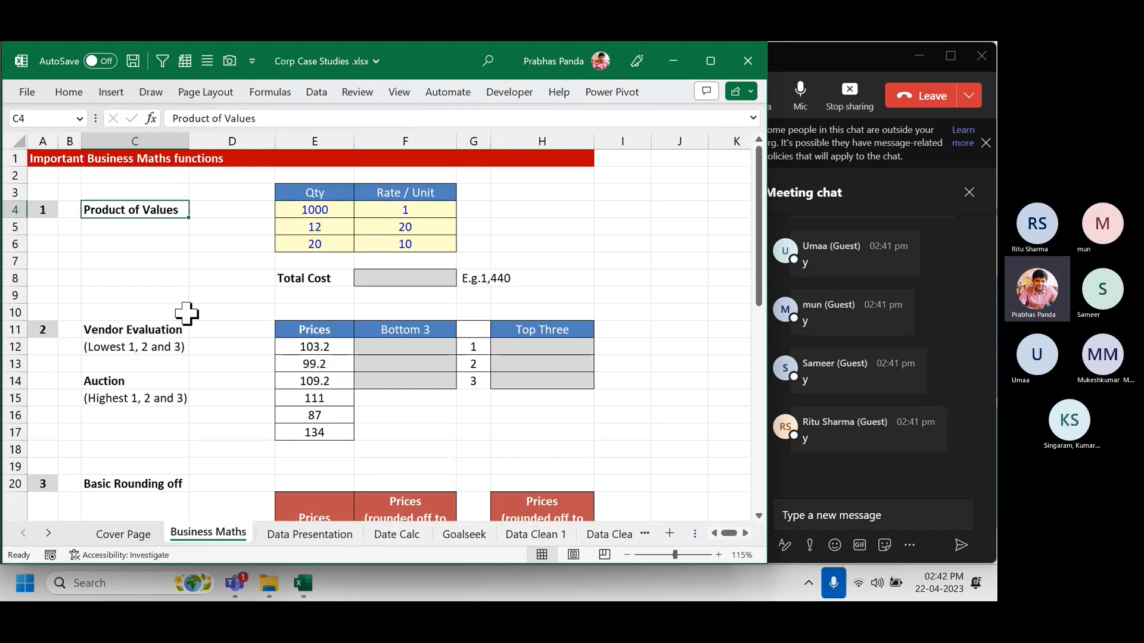
ctrl+scroll(310, 263, up, 1)
ctrl+scroll(310, 264, up, 1)
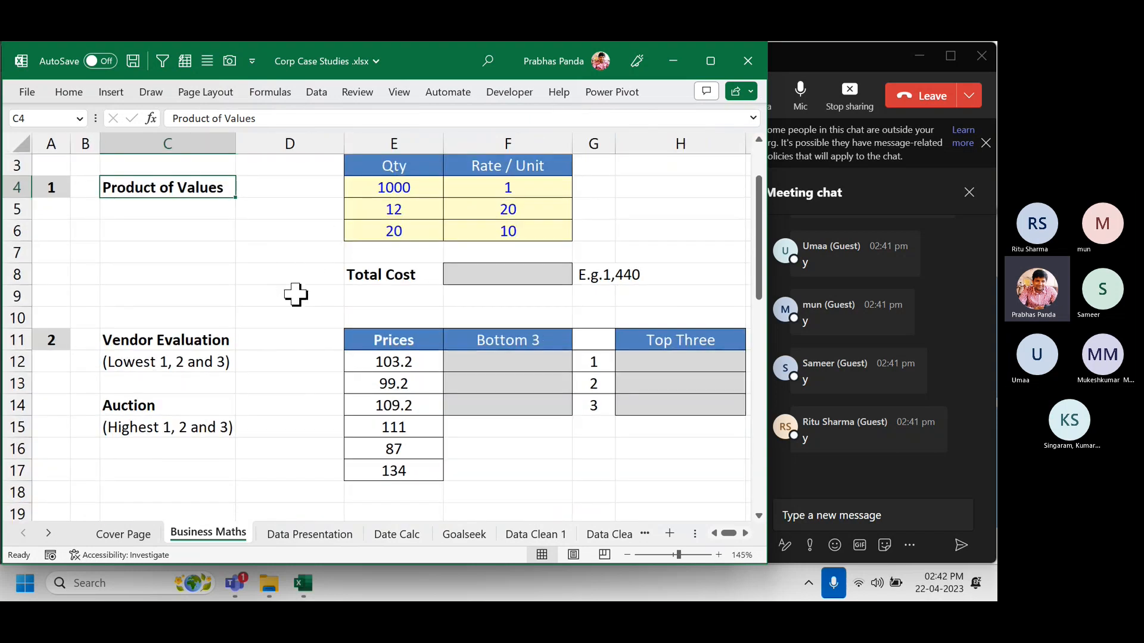
scroll(296, 294, up, 1)
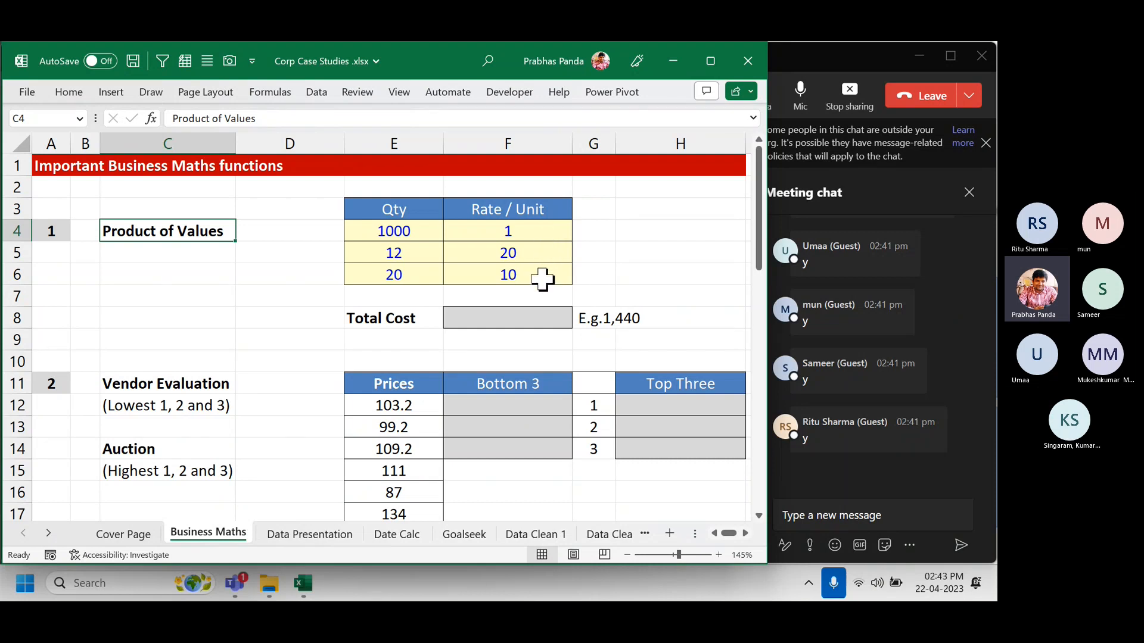
ctrl+scroll(542, 279, down, 1)
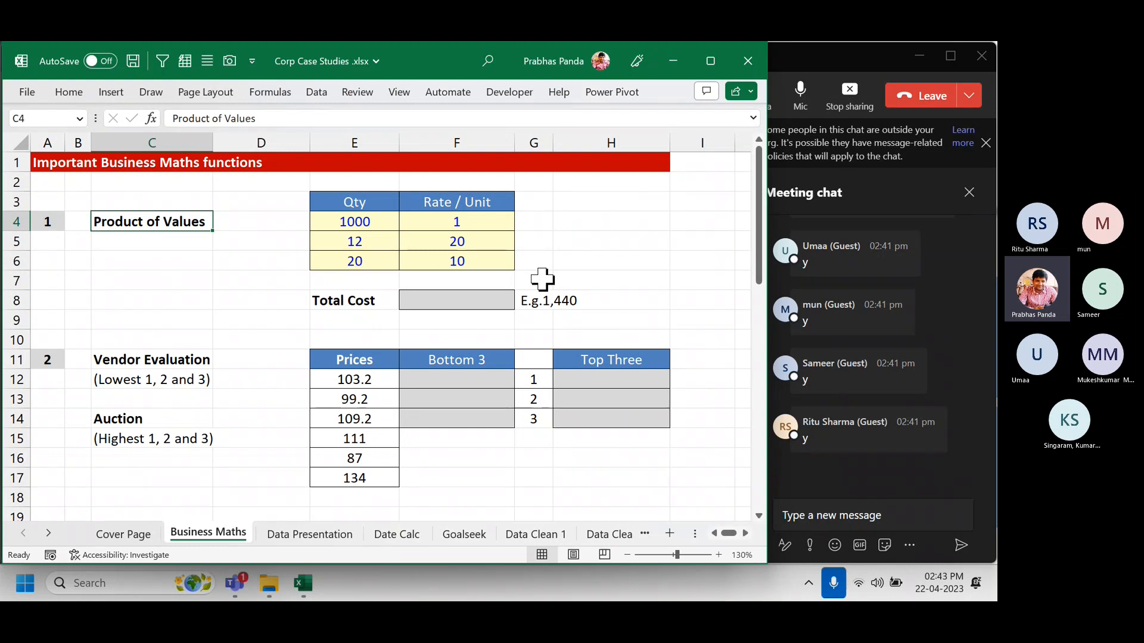
Fill H4:H6 with =E4*F4 products (1000, 240, 200) and AutoSum them to 1440 in H7.
click(618, 200)
drag(619, 200, 598, 259)
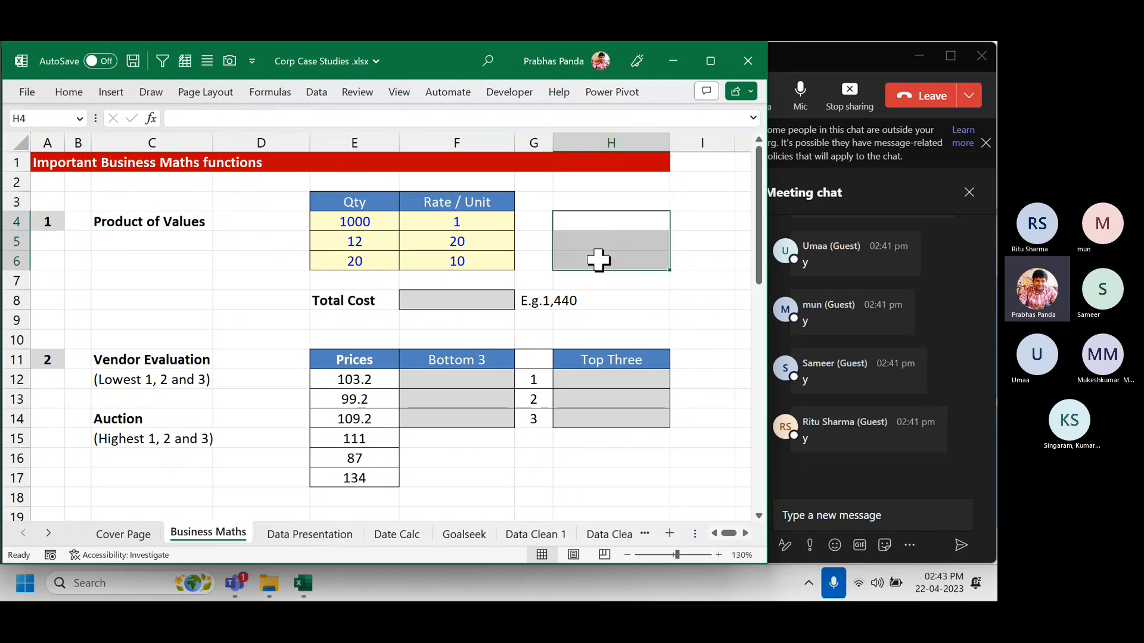
text(=)
key(Left)
key(Left)
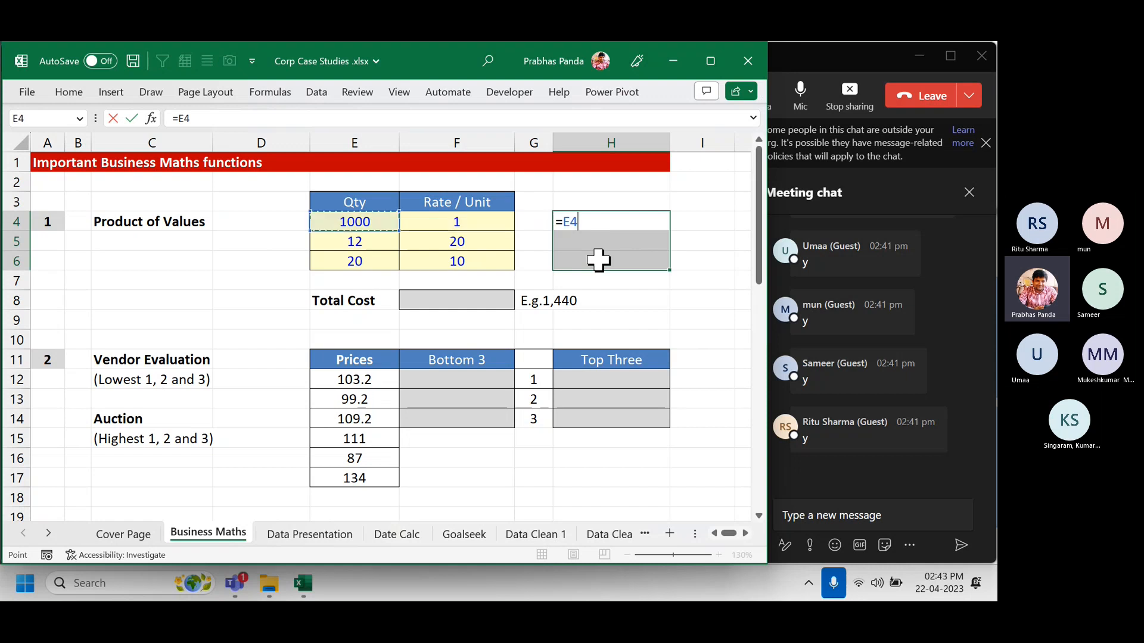
text(*)
key(Left)
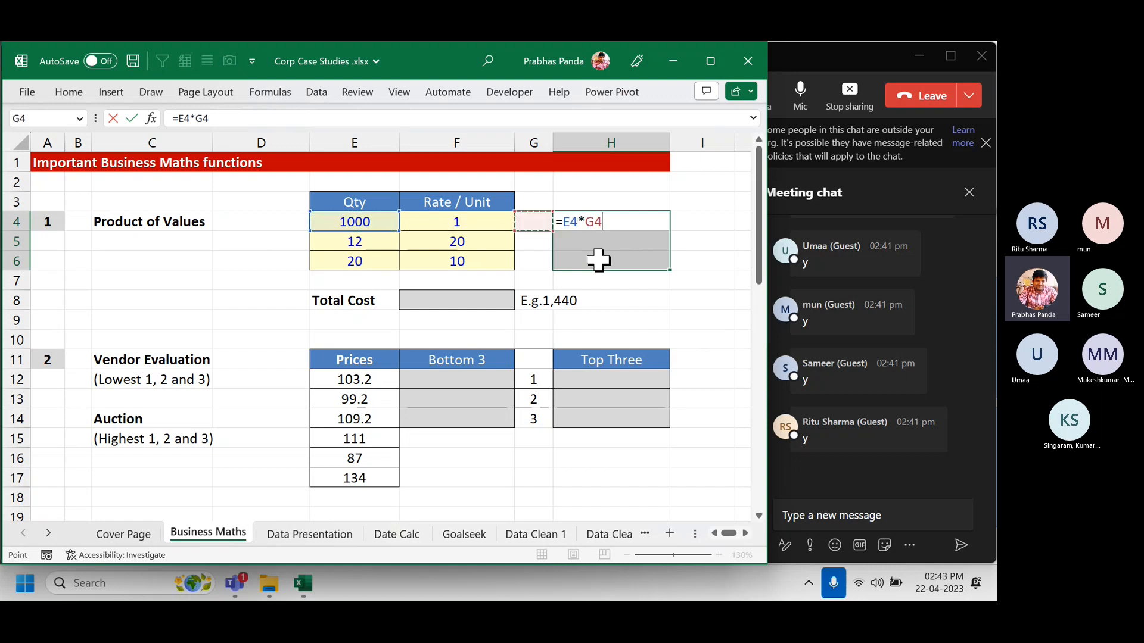
key(Left)
key(ctrl+Return)
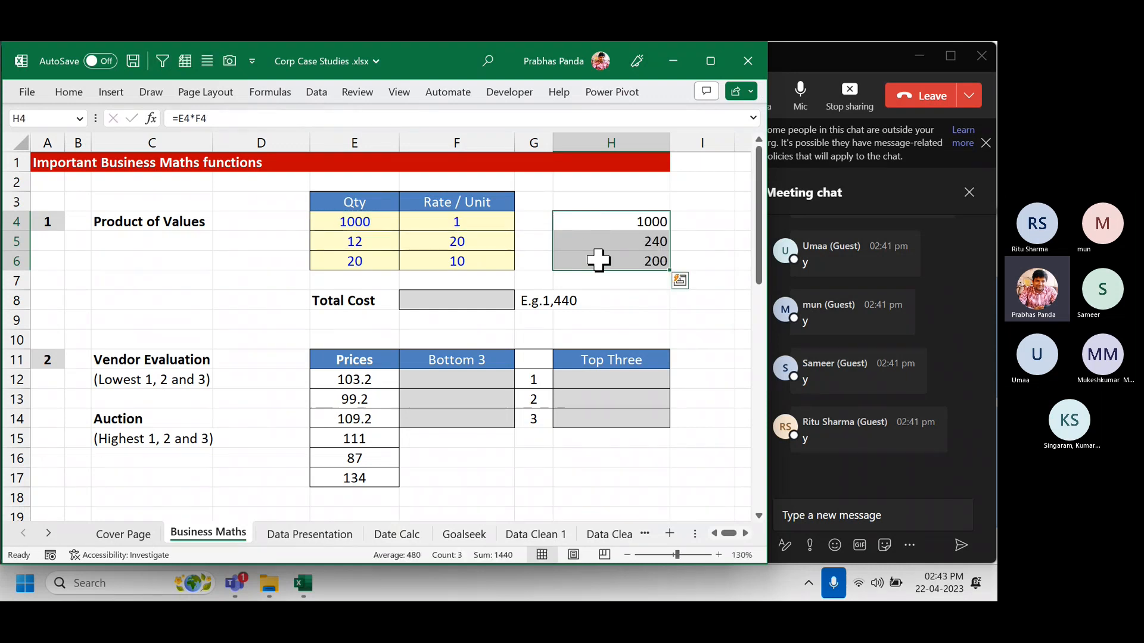
key(alt+equal)
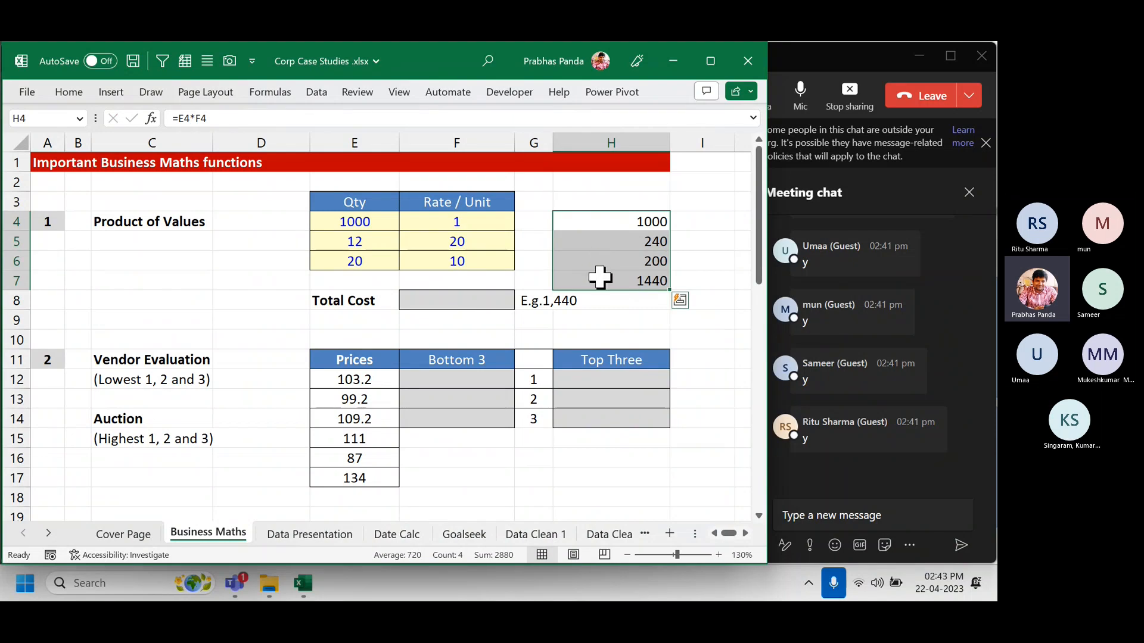
click(598, 278)
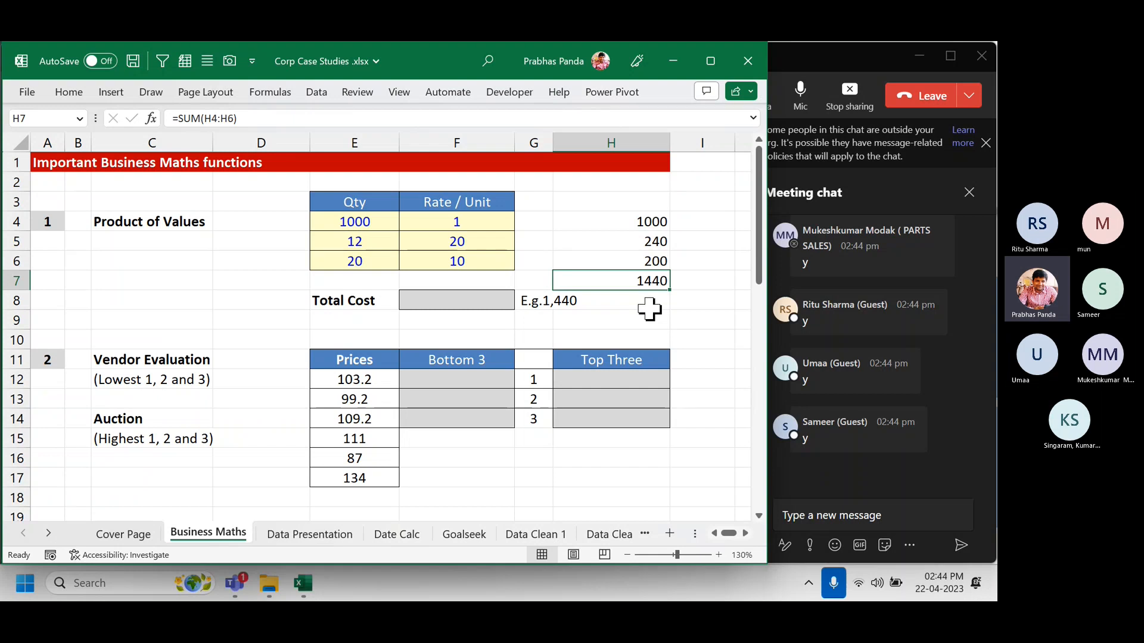
click(615, 280)
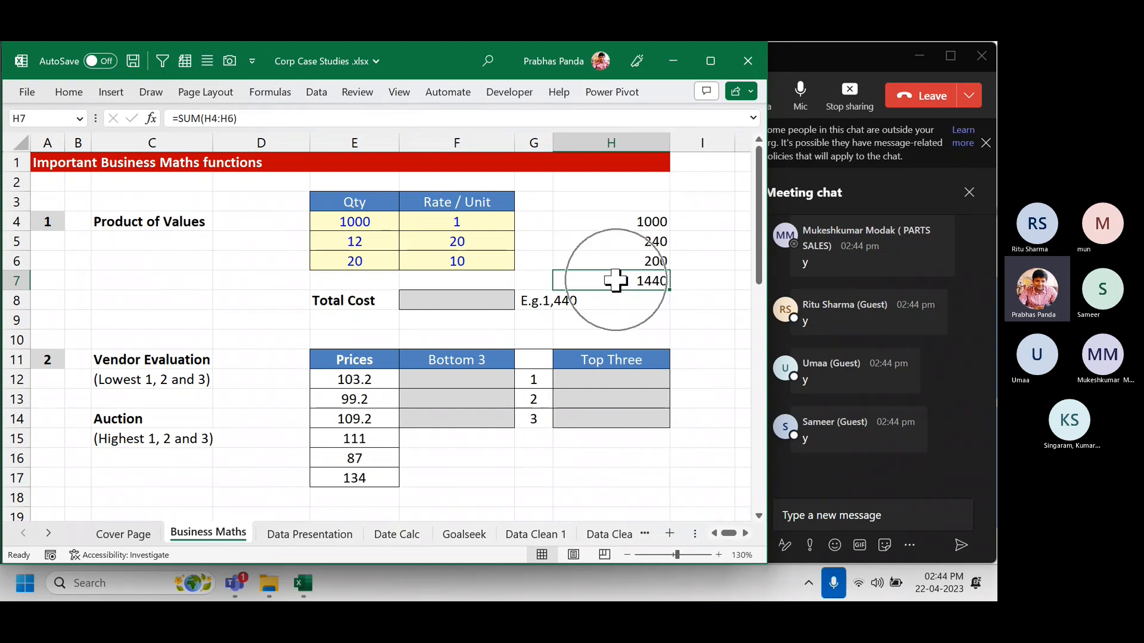
key(ctrl)
key(ctrl)
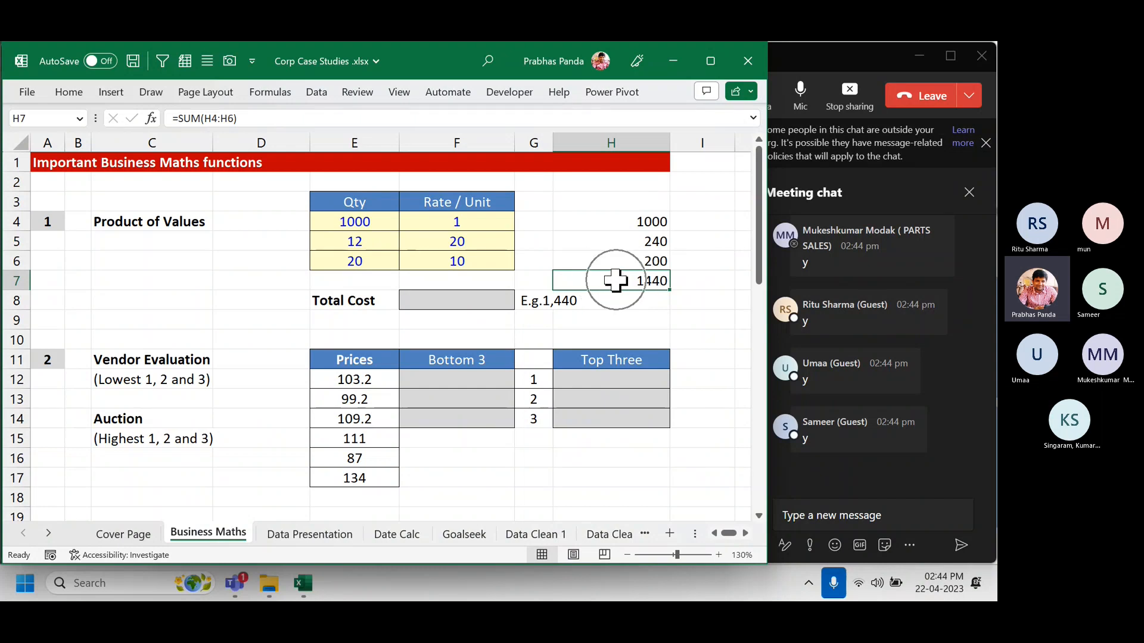
key(ctrl)
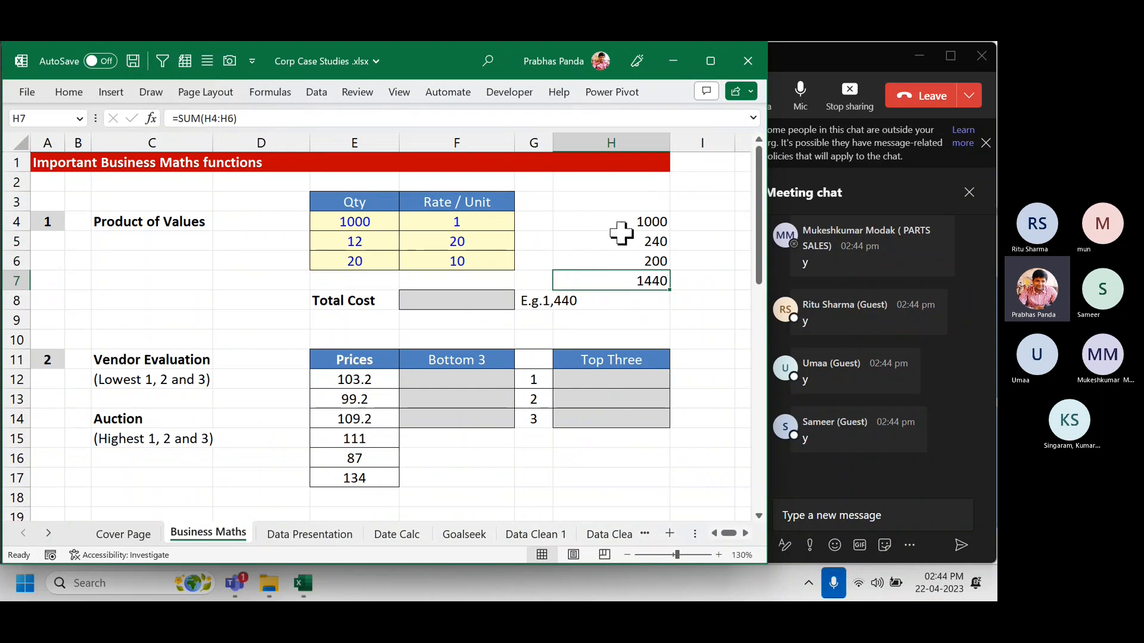
drag(621, 226, 615, 266)
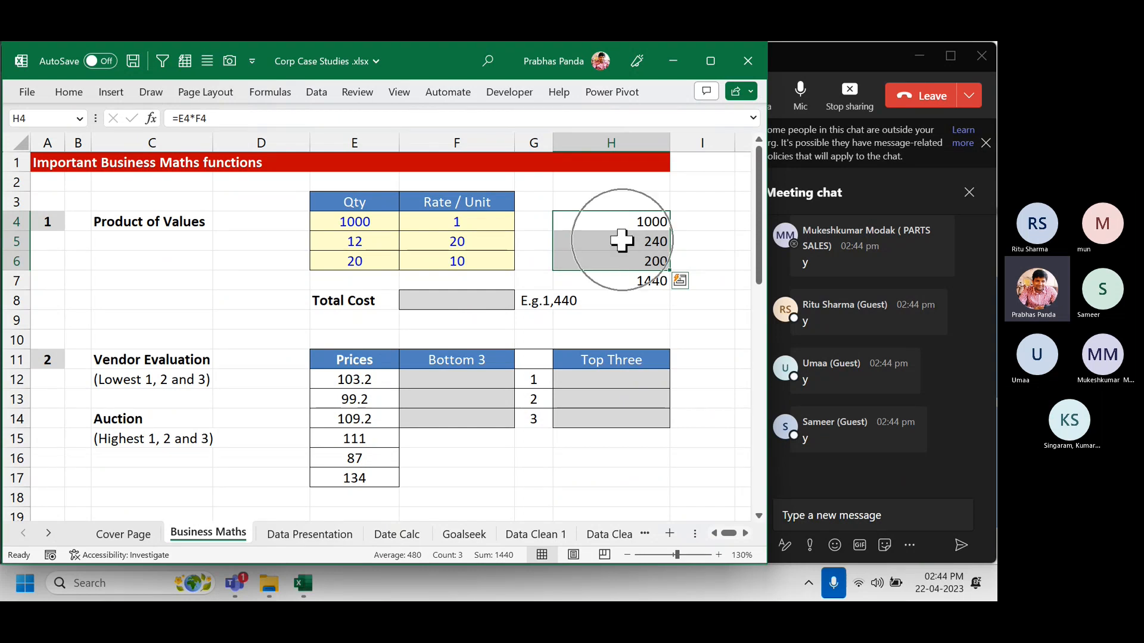
key(ctrl+q)
key(Escape)
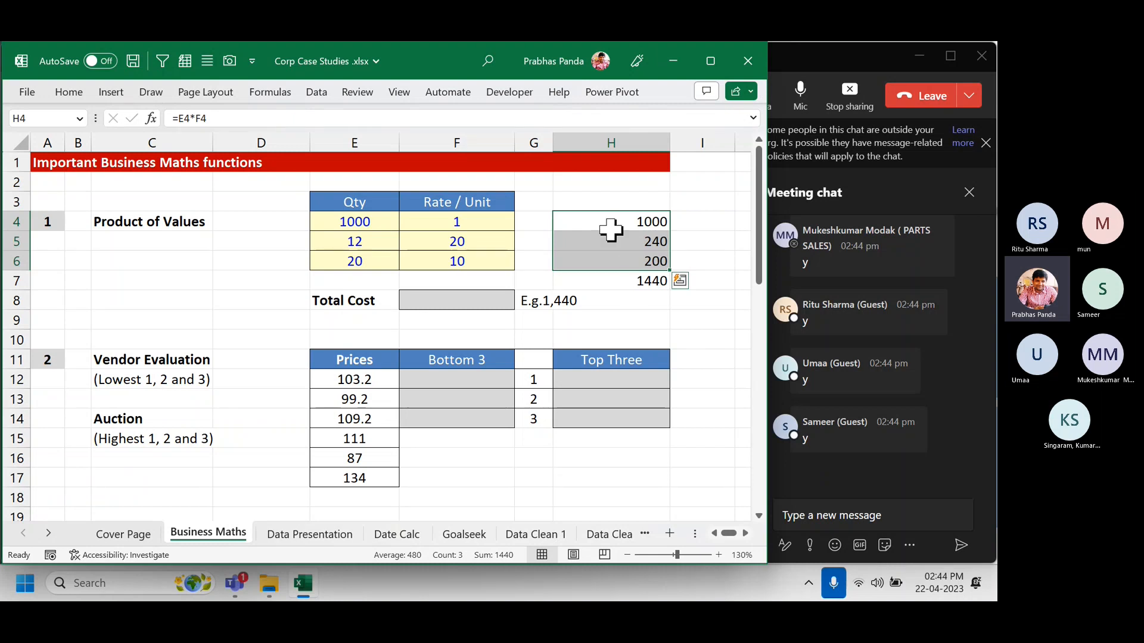
key(ctrl+q)
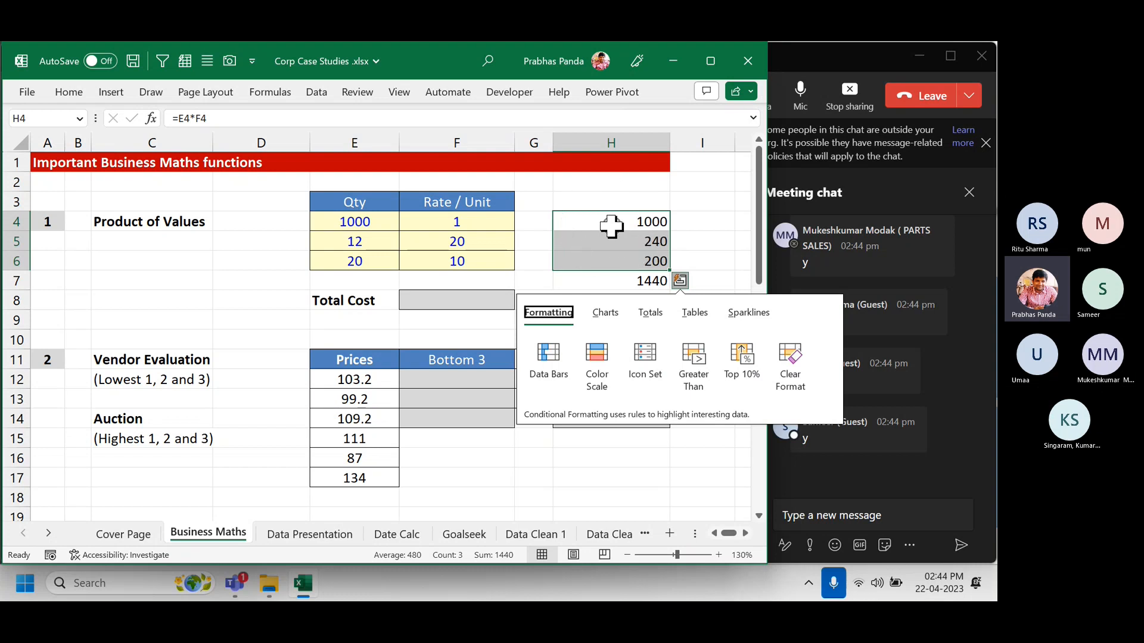
key(ctrl)
key(Escape)
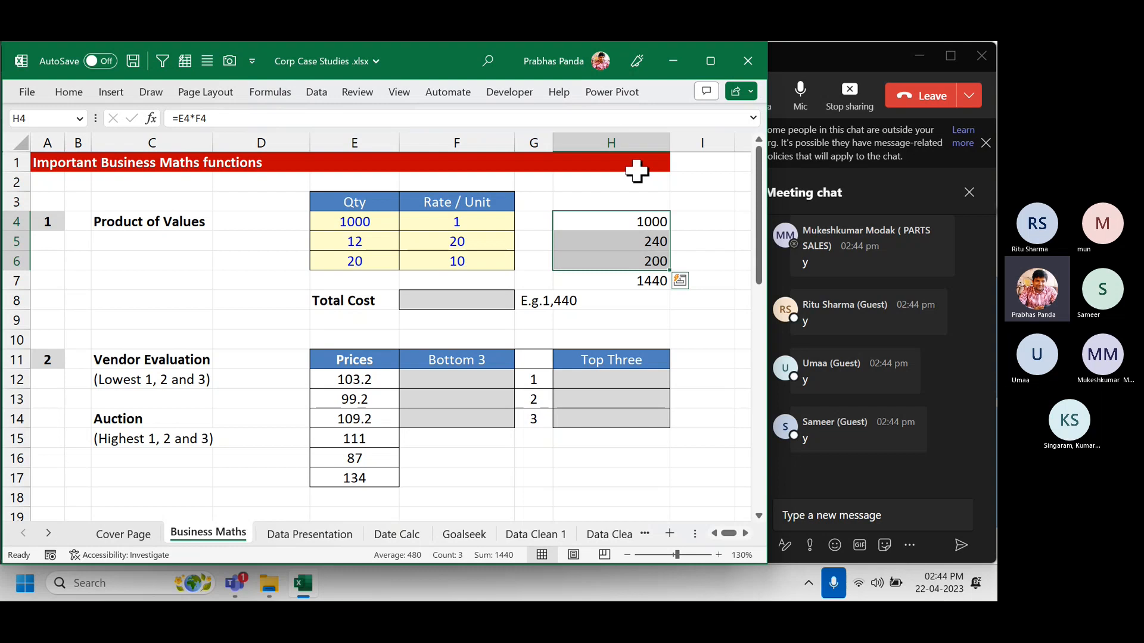
click(636, 138)
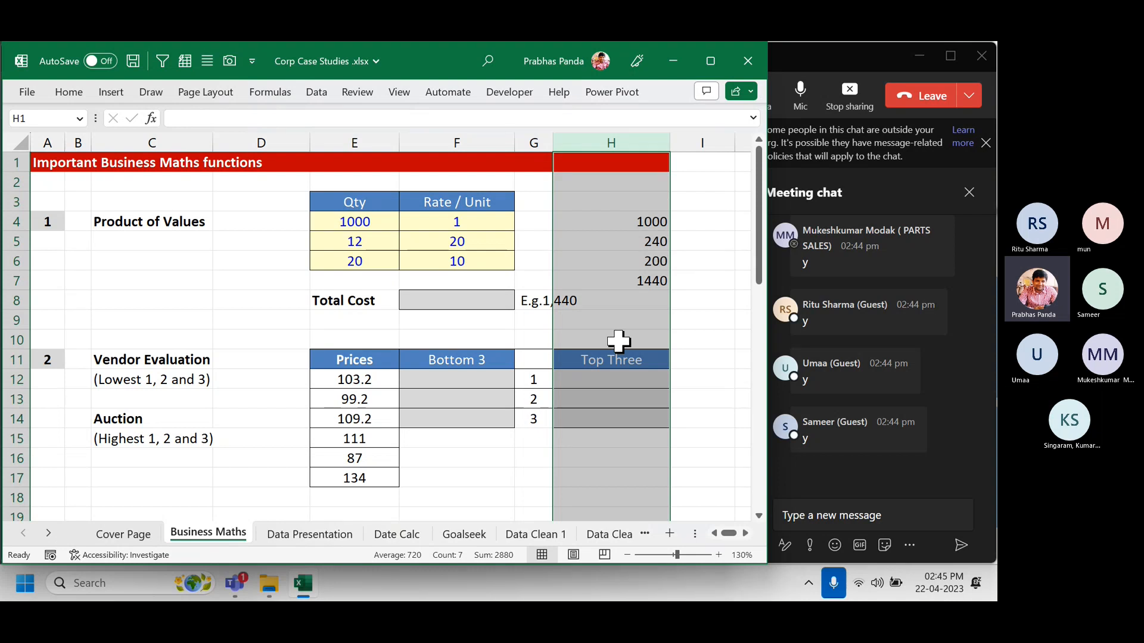
drag(636, 199, 641, 296)
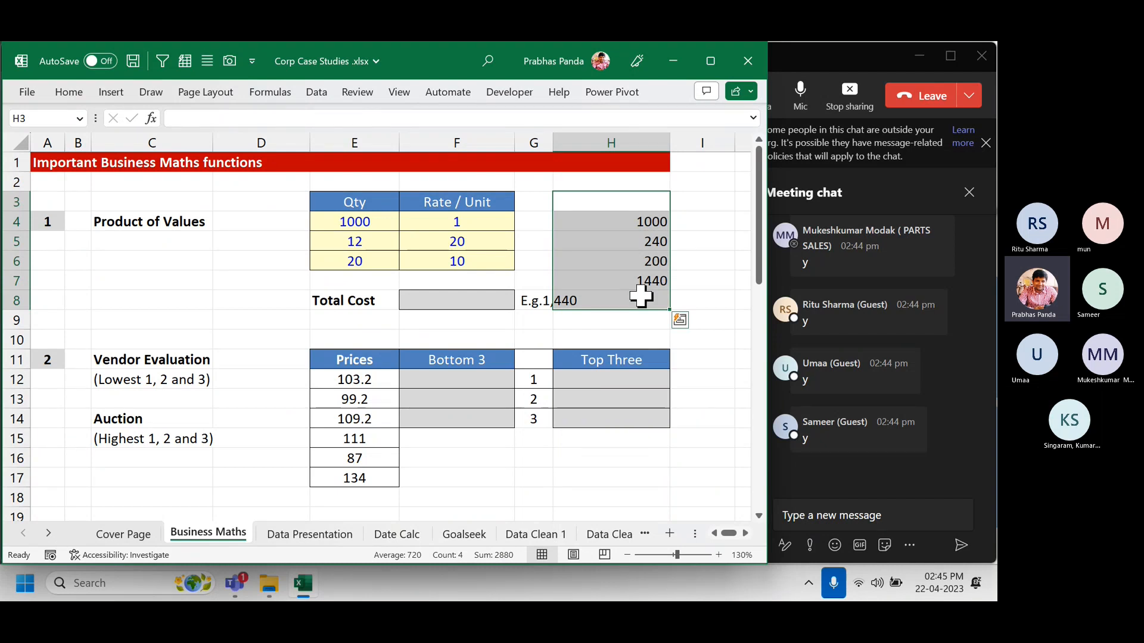
click(443, 301)
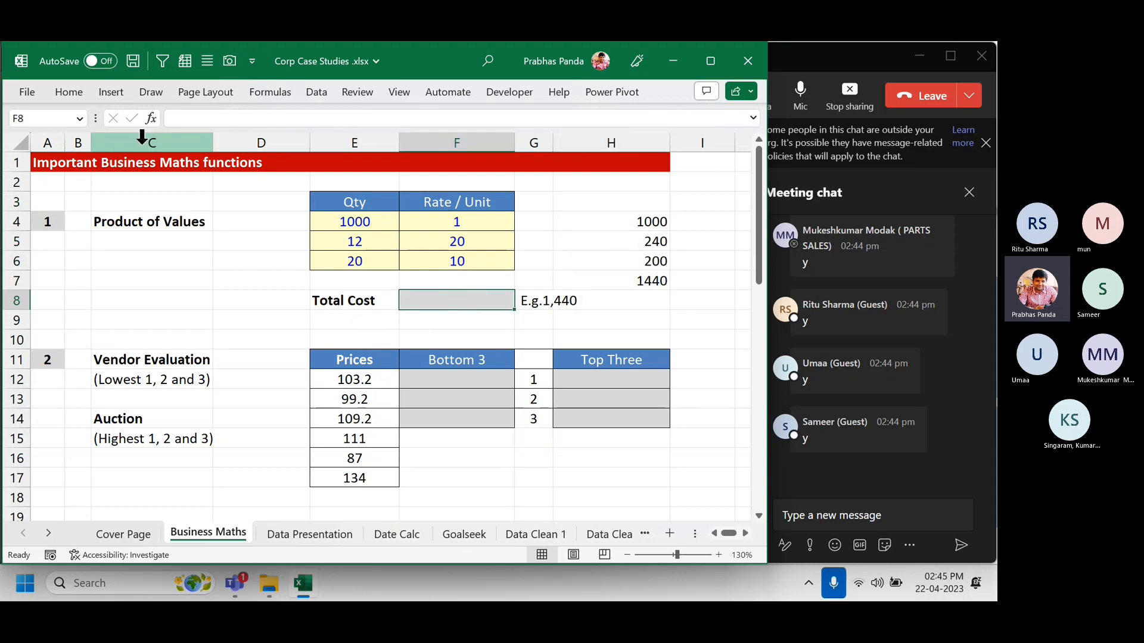
Fill Total Cost cell F8 yellow and start a =SUMPRODUCT( formula in it.
click(77, 95)
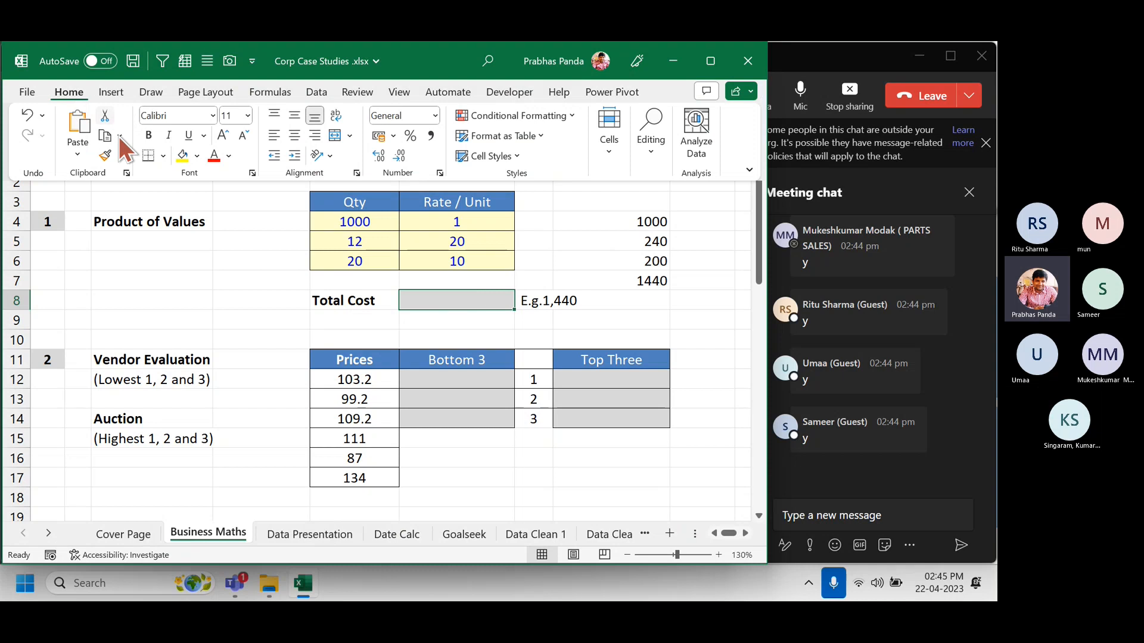
click(180, 157)
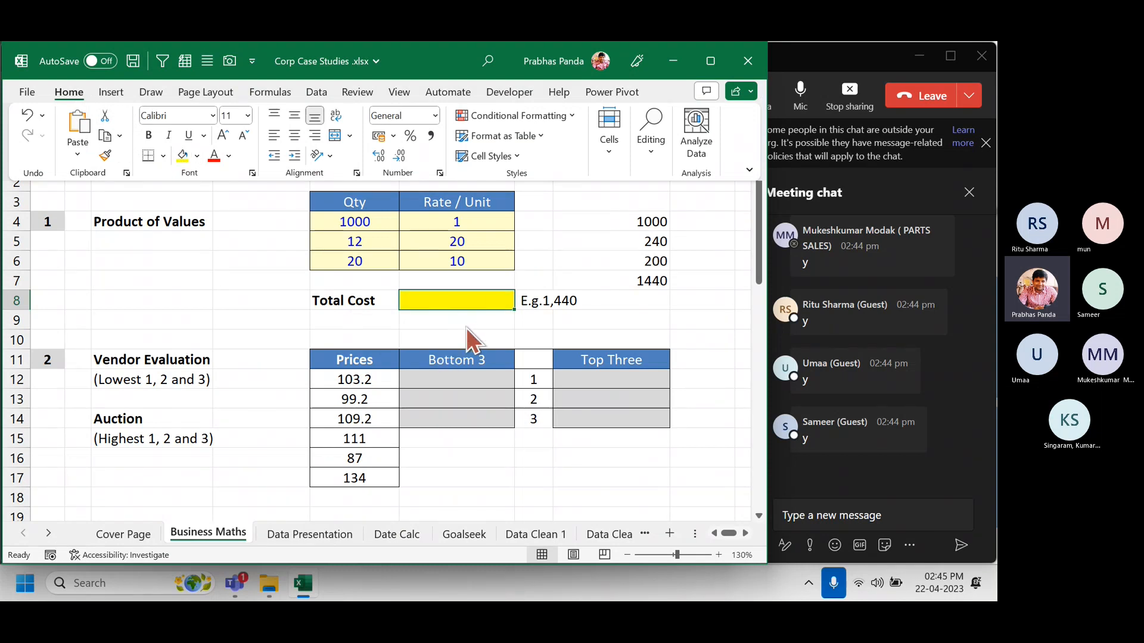
text(=)
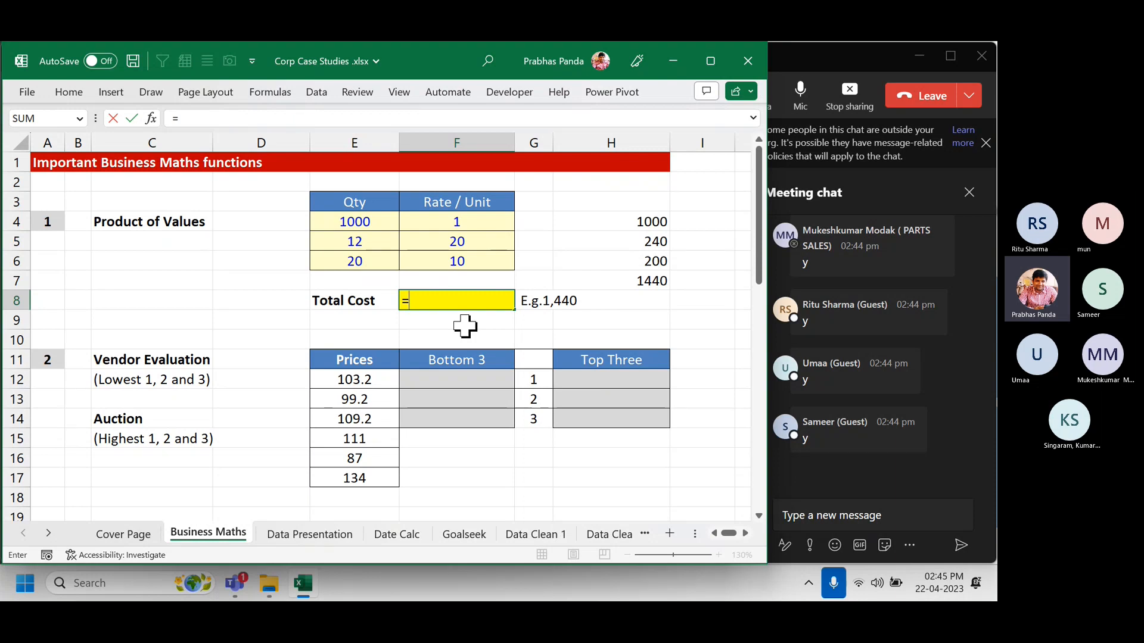
text(SUM)
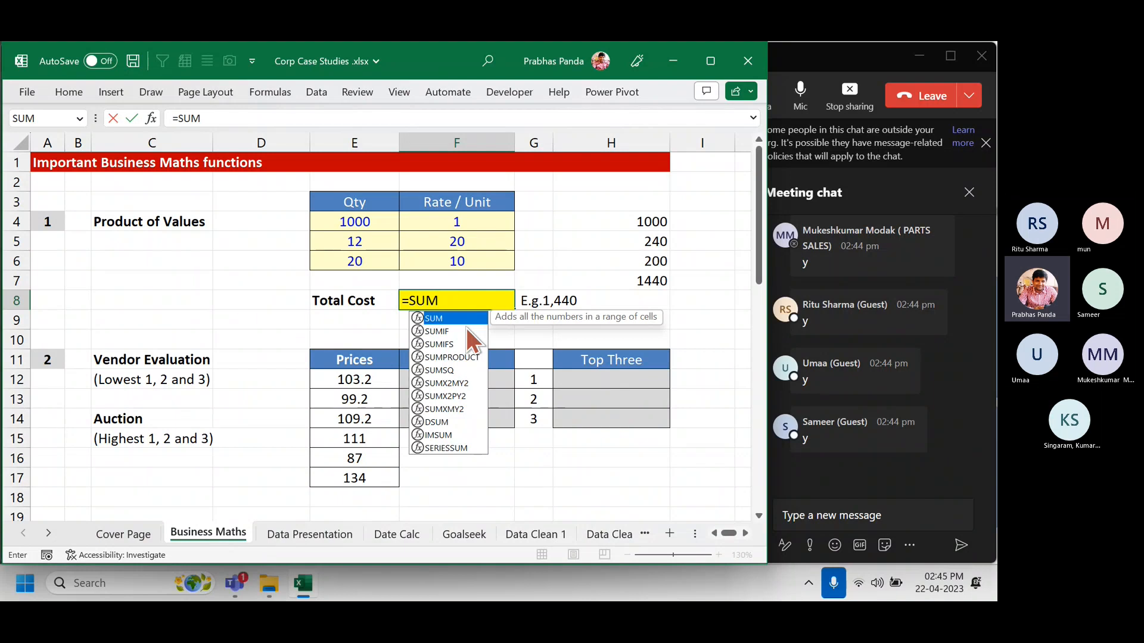
text(P)
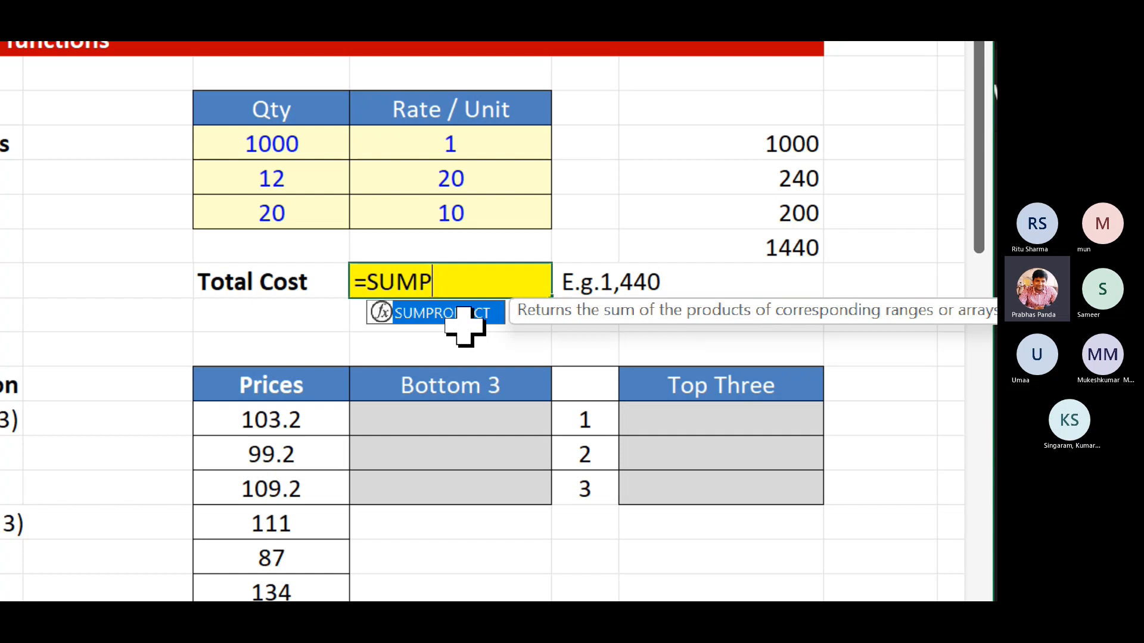
double_click(441, 313)
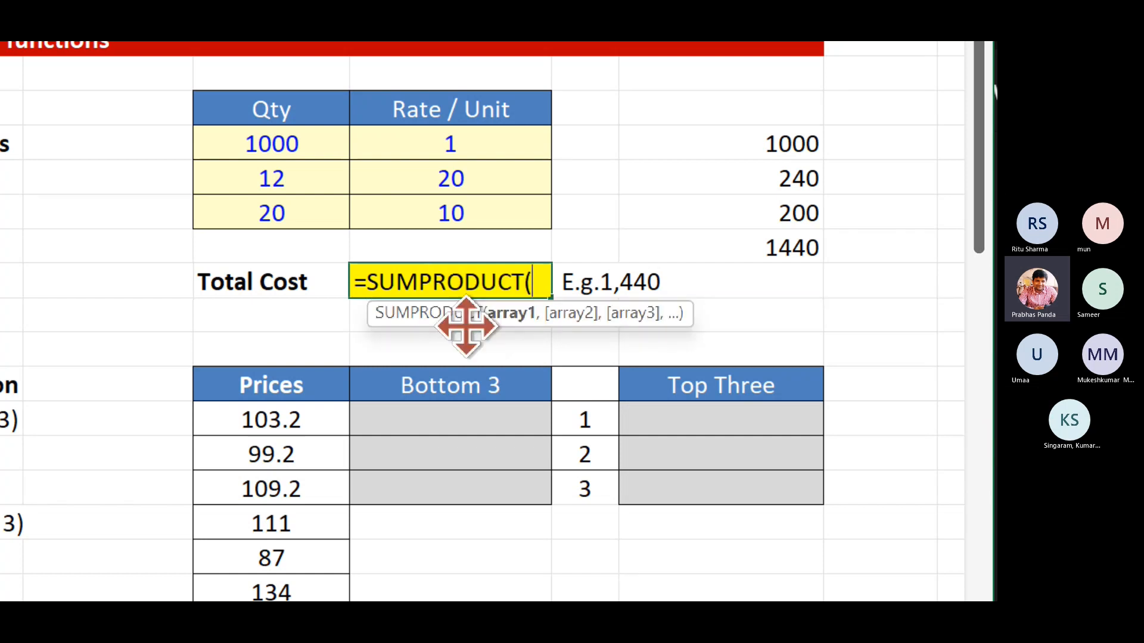
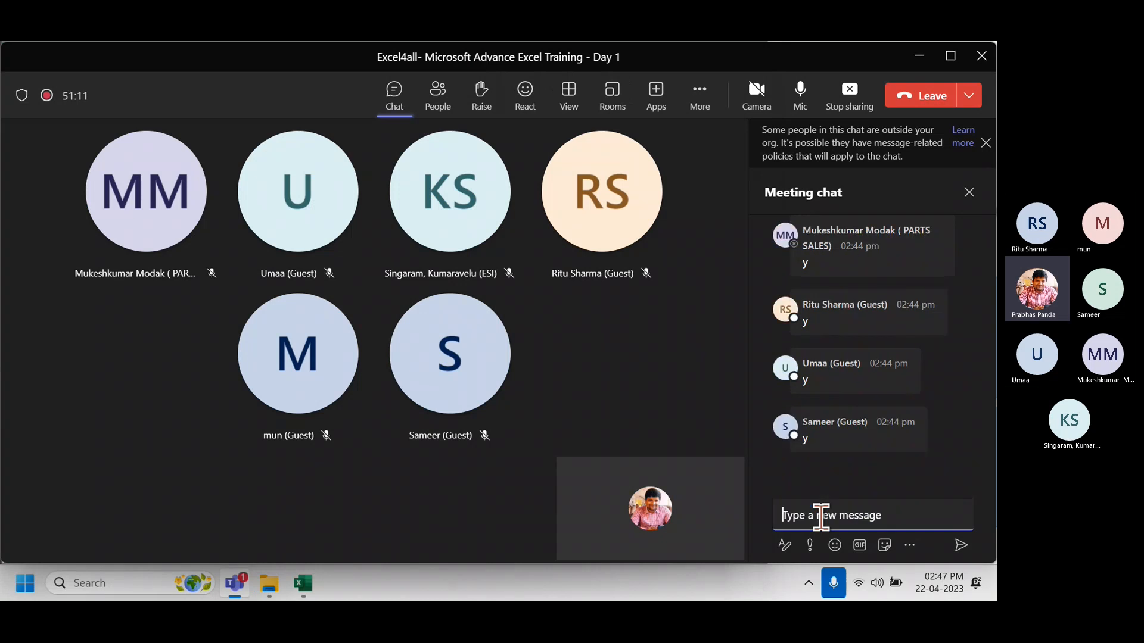
Copy F8's =SUMPRODUCT(E4:E6,F4:F6) formula and send it as a Teams meeting chat message.
key(alt+Tab)
click(467, 301)
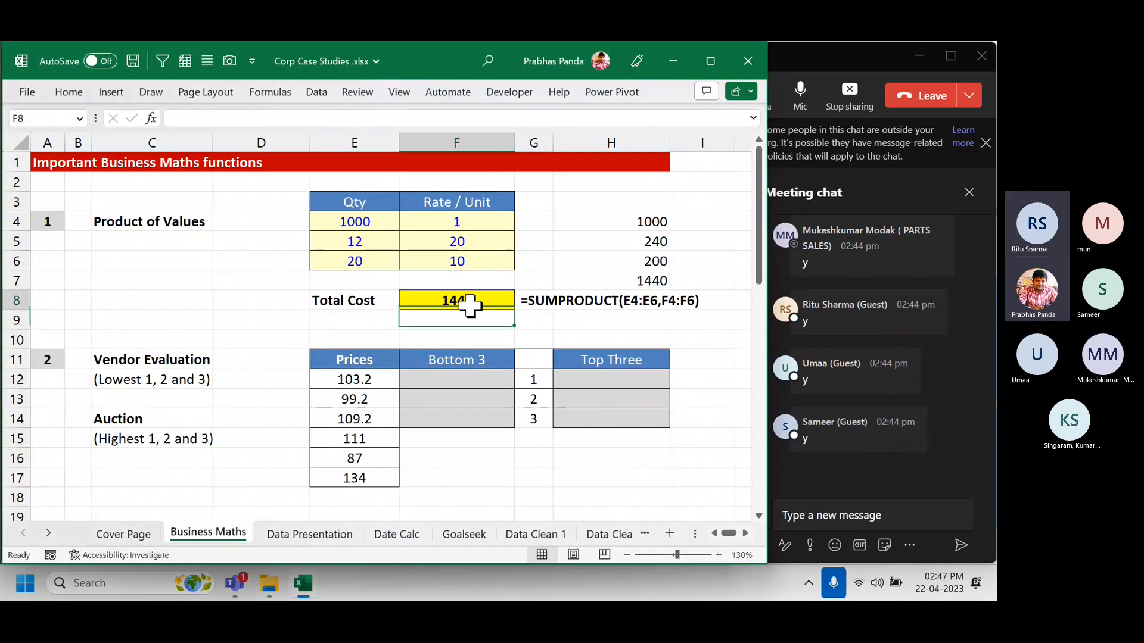
key(F2)
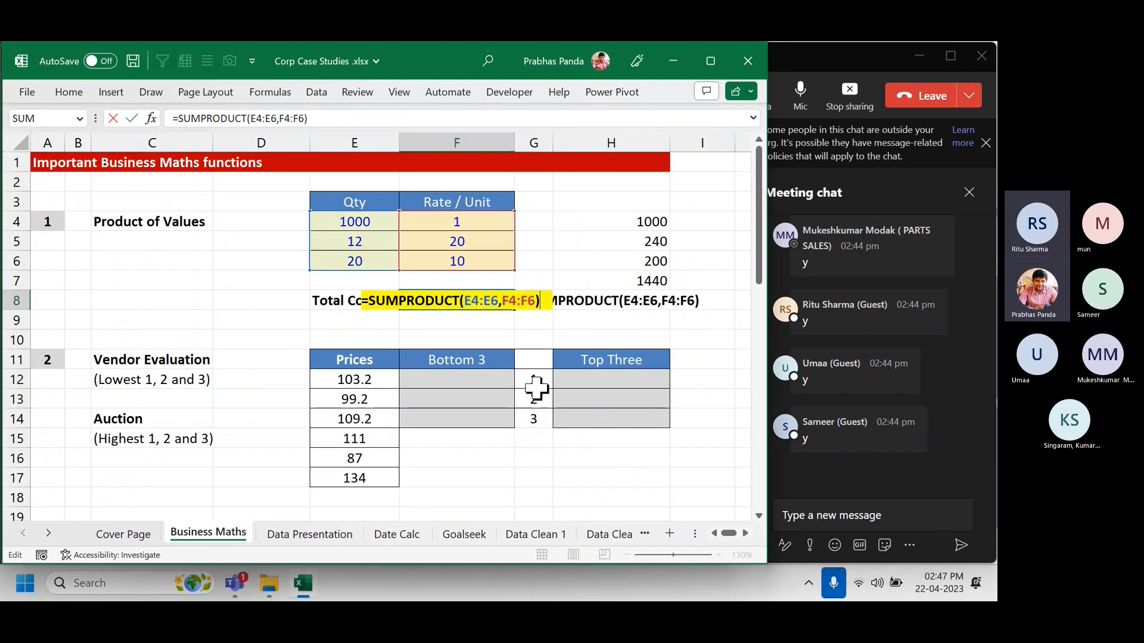
key(Escape)
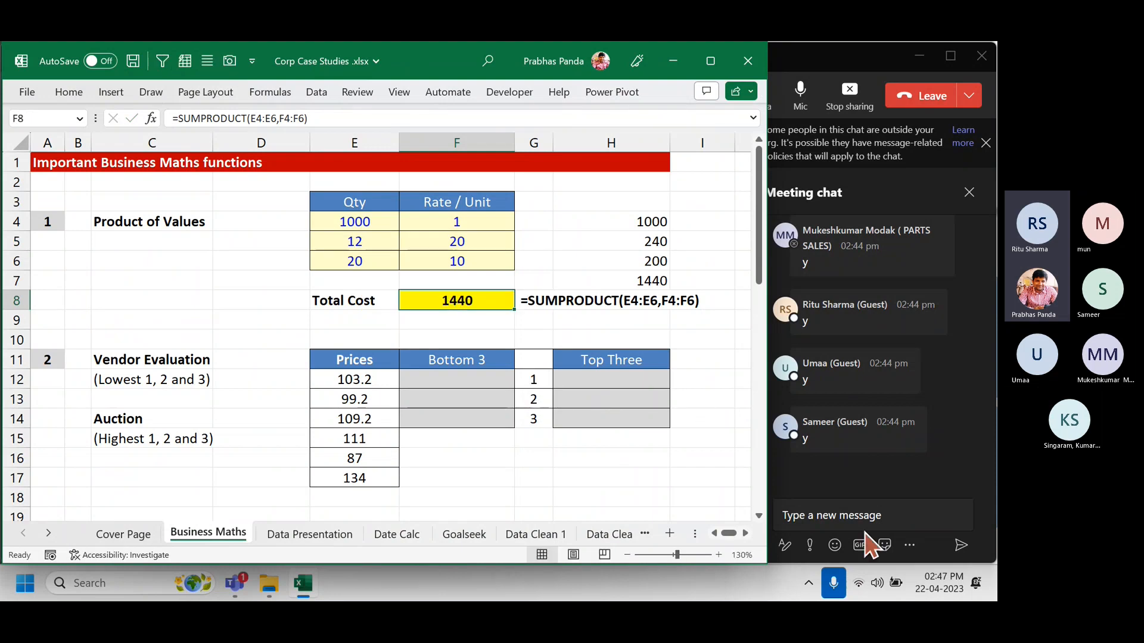
click(852, 516)
text(=SUMPRODUCT(E4:E6,F4:F6))
key(Return)
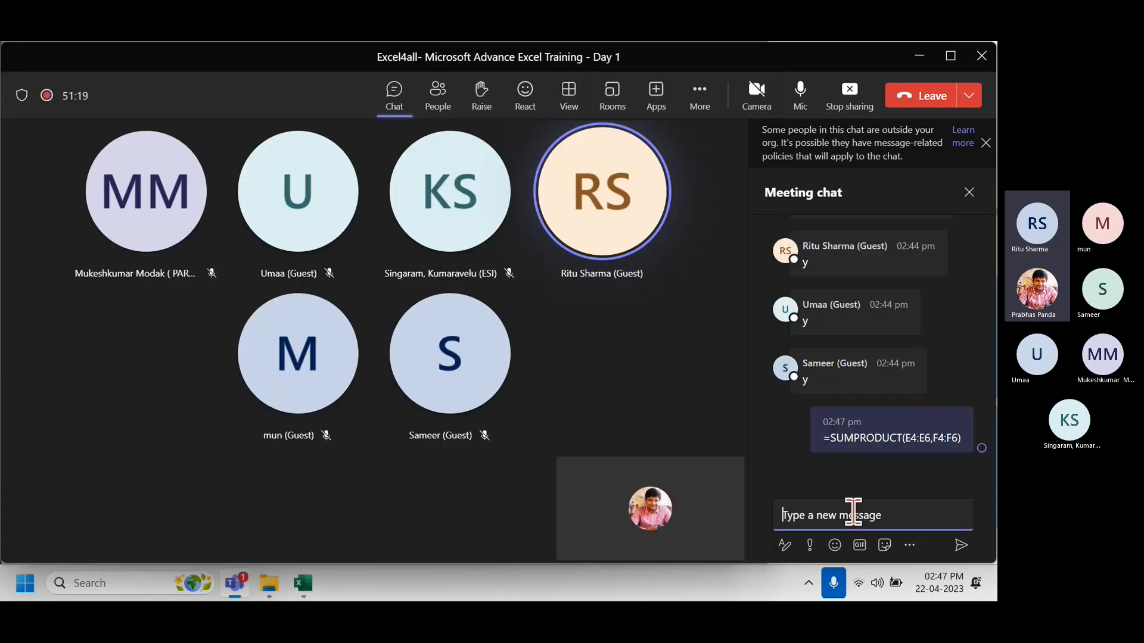
key(alt+Tab)
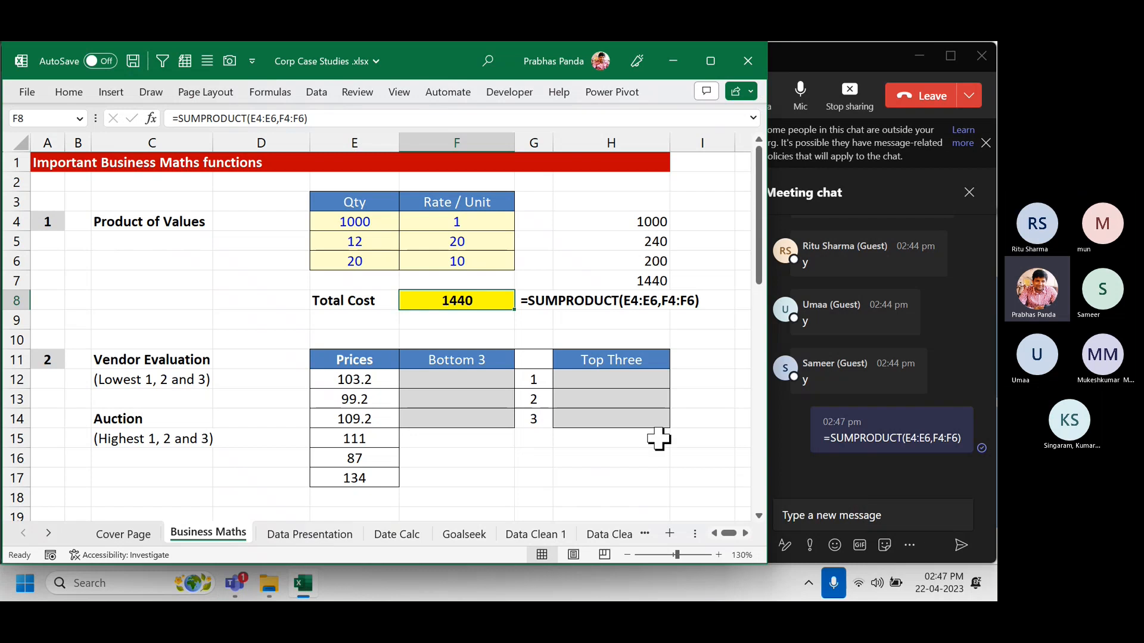
Copy G8's =FORMULATEXT(F8) formula and enter it as text in G9.
click(549, 316)
key(Up)
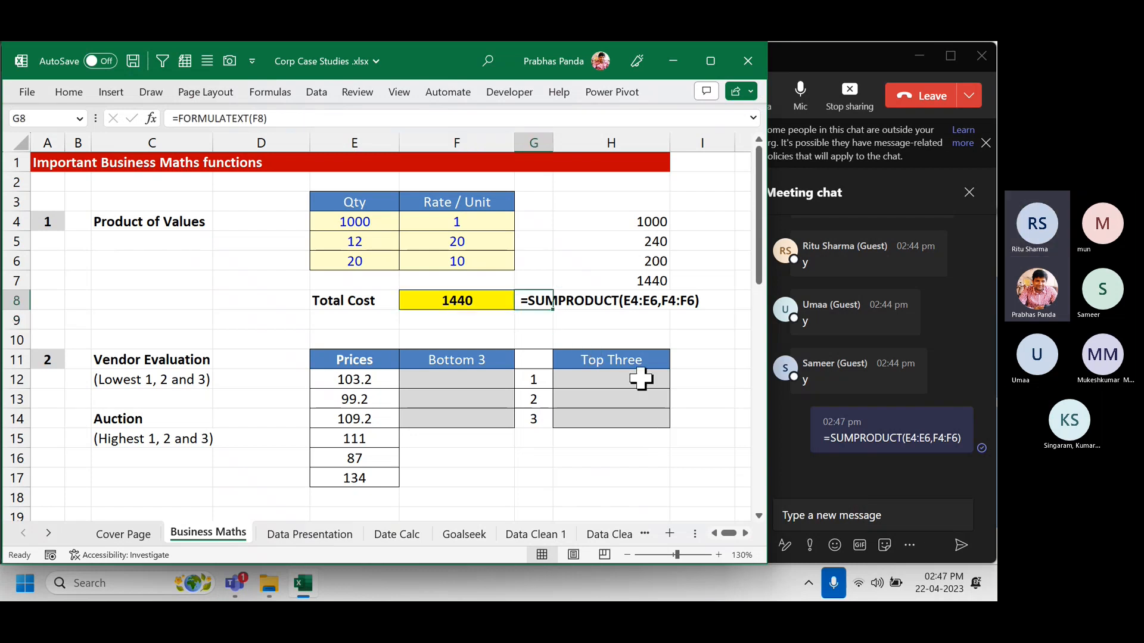
key(F2)
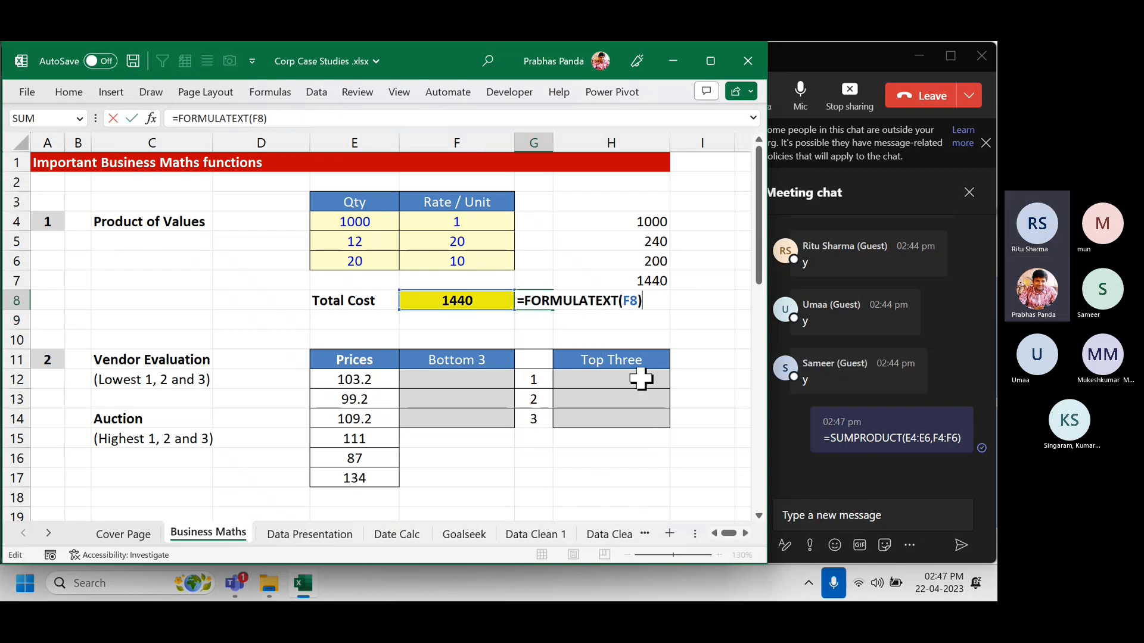
key(Return)
text(=FORMULATEXT(F8))
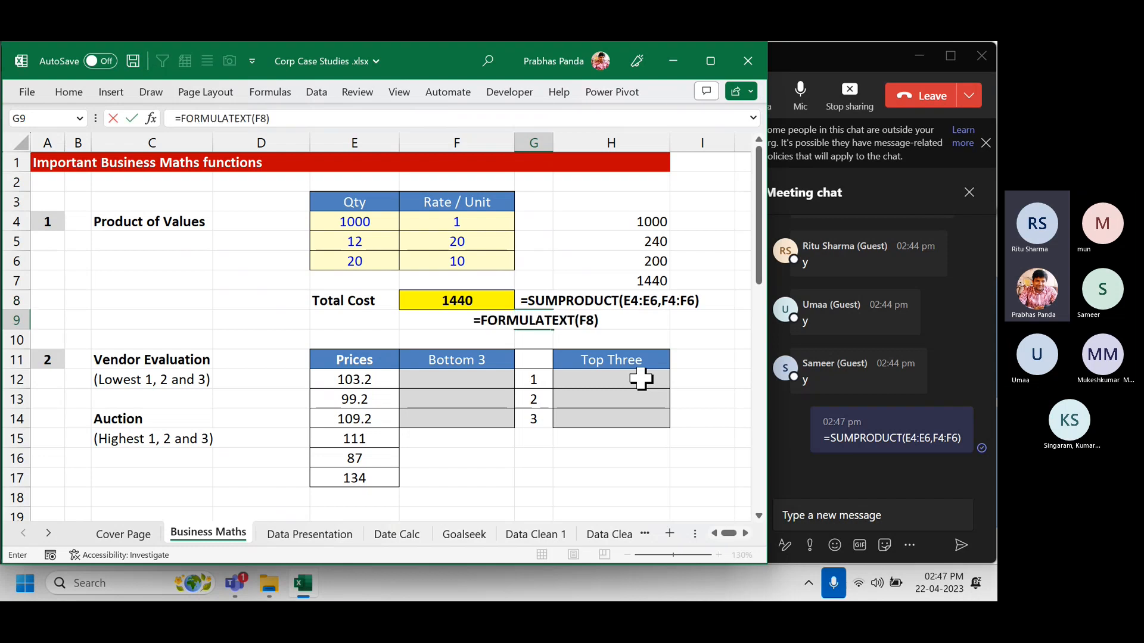
key(Return)
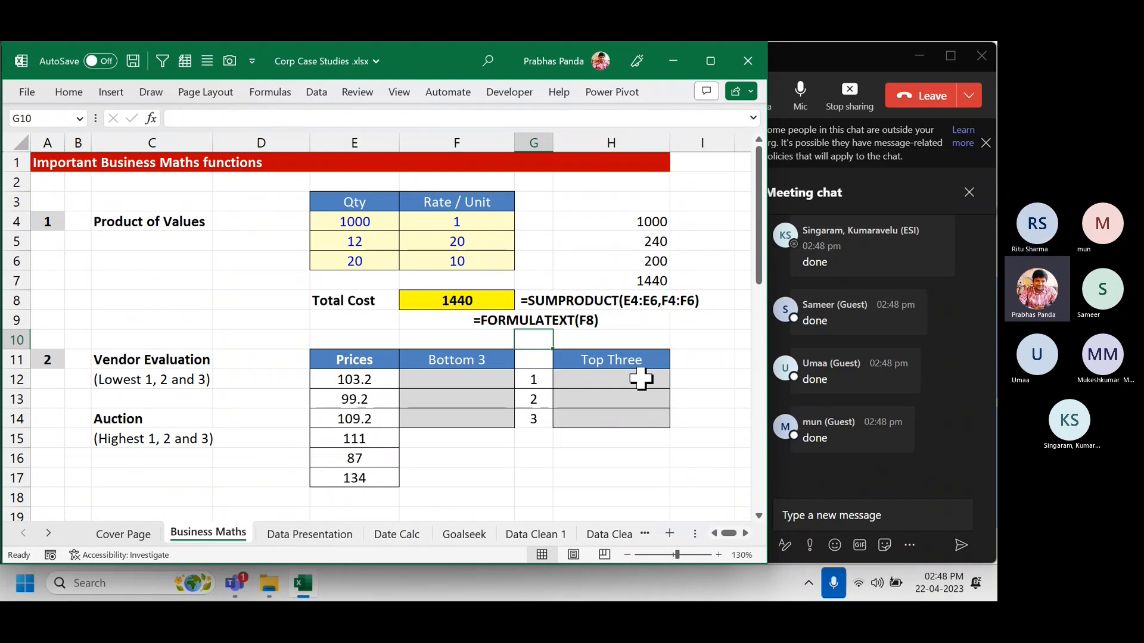
Give the Bottom 3 result cells F12 to F14 a yellow fill.
key(Down)
key(Down)
key(Down)
key(Down)
key(Down)
key(Down)
key(Down)
key(Down)
key(Down)
key(Down)
key(Down)
key(Down)
key(Down)
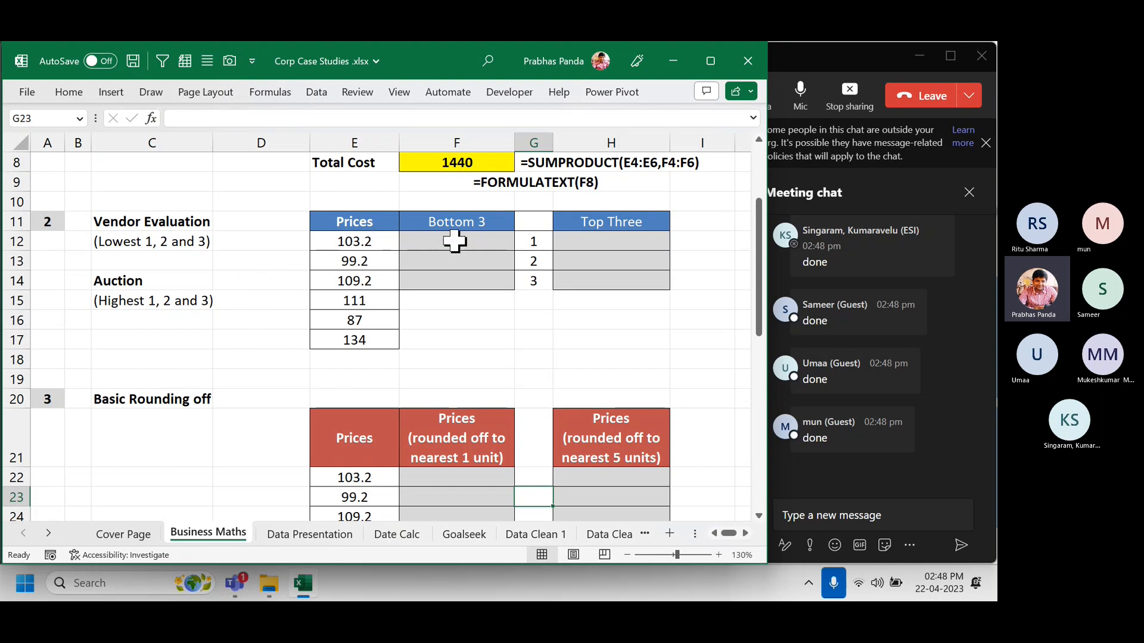
drag(454, 241, 446, 273)
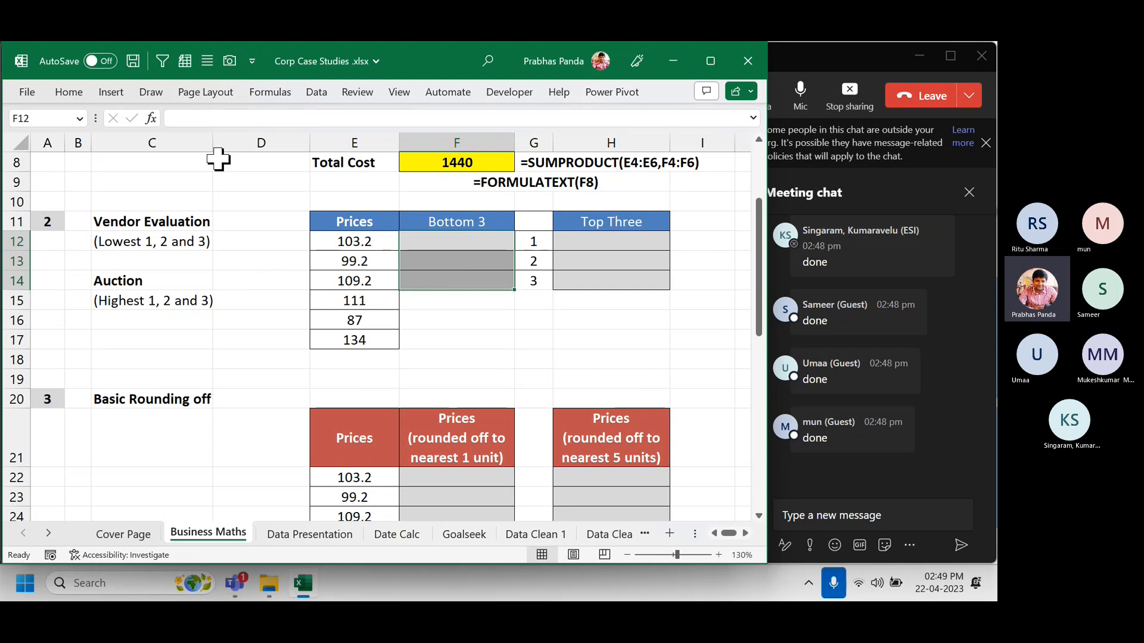
click(59, 89)
click(182, 159)
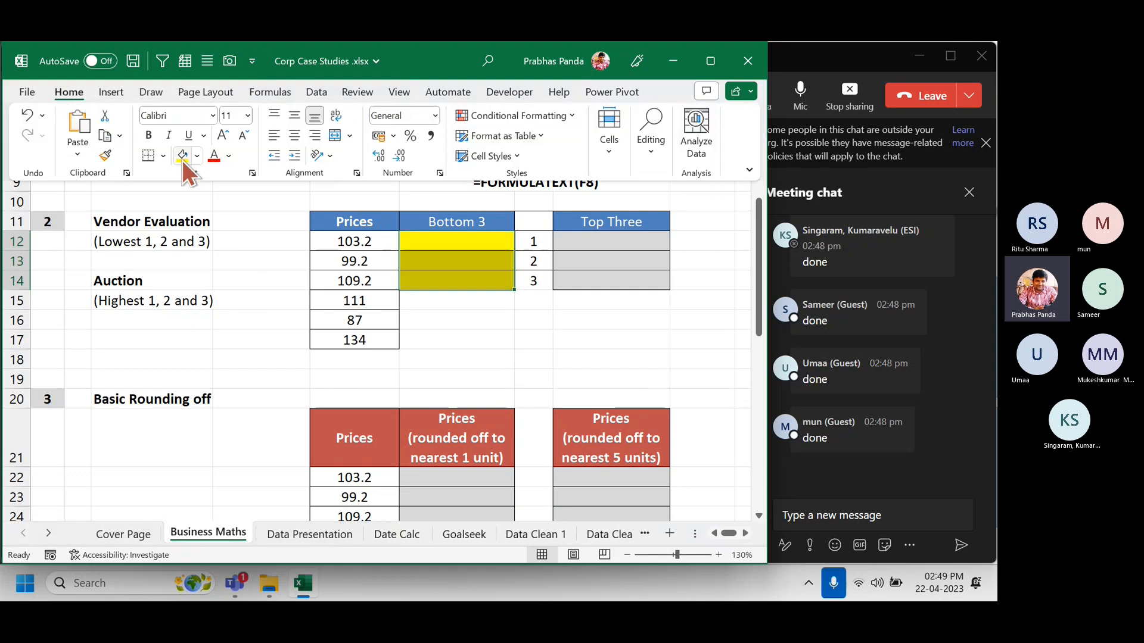
click(263, 283)
click(203, 262)
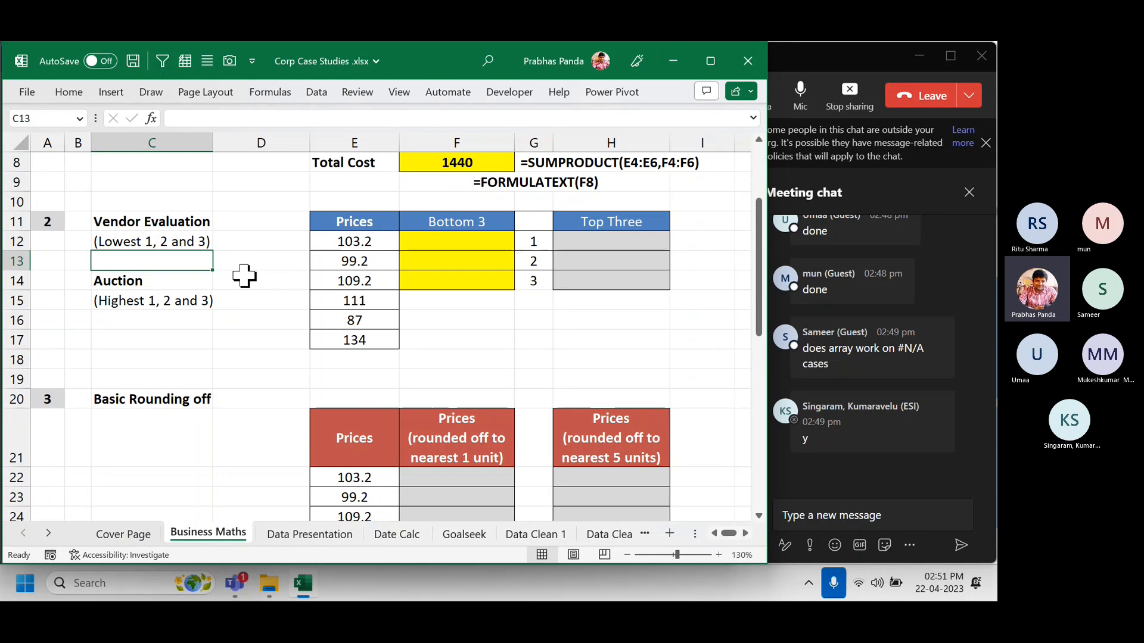
Compare the six prices in E12:E17 and enter 87, 99.2 and 103.2 into D12:D14.
drag(252, 246, 252, 280)
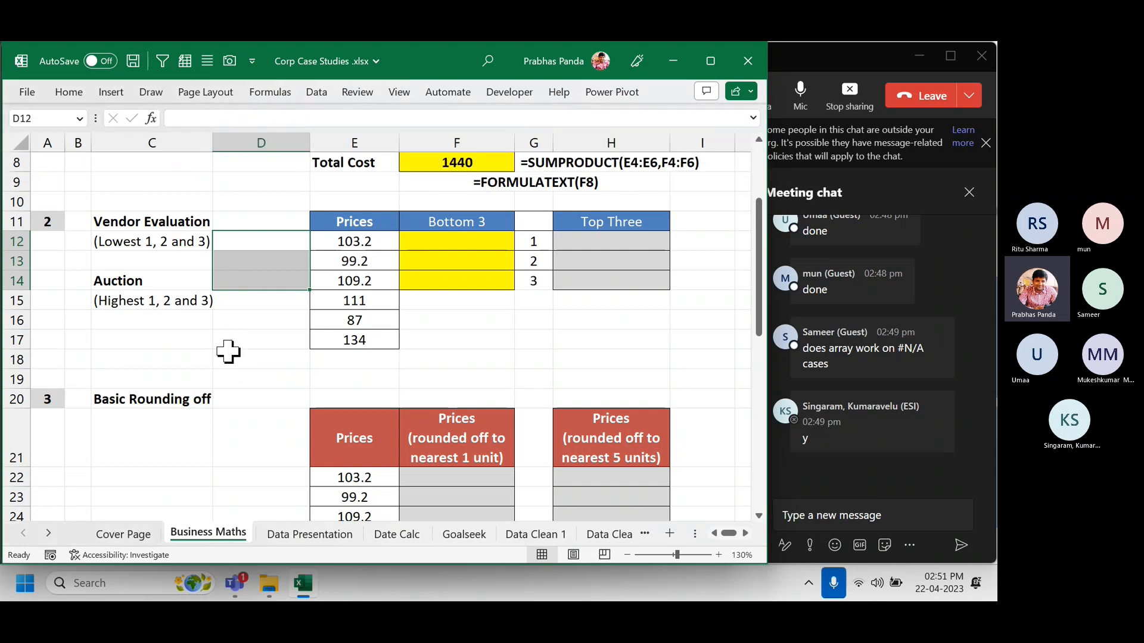
drag(367, 238, 378, 334)
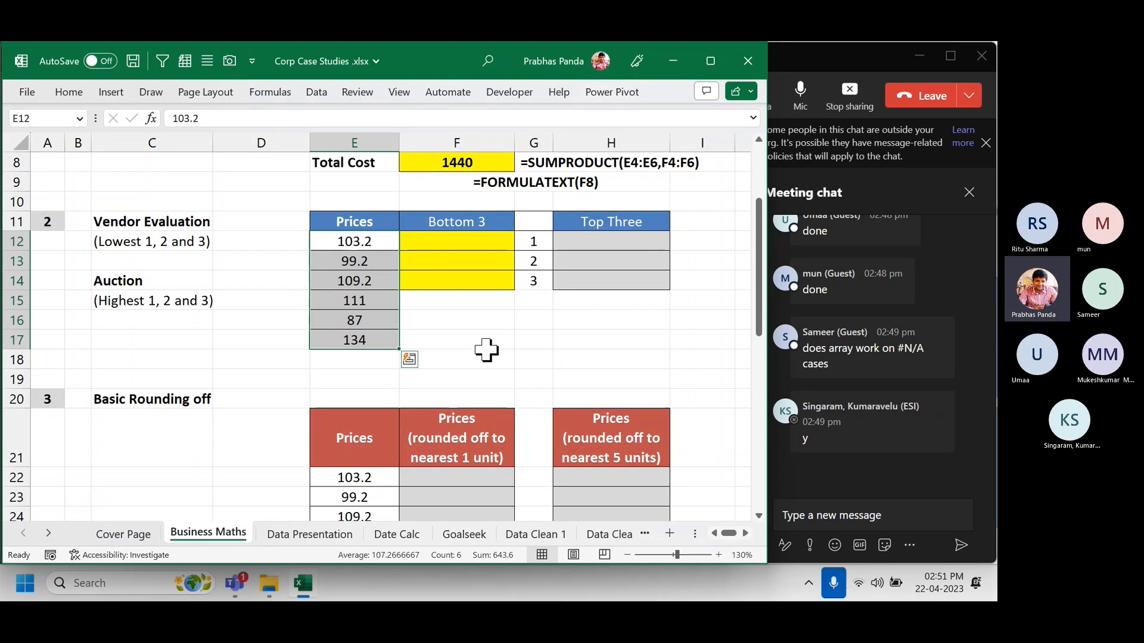
key(Left)
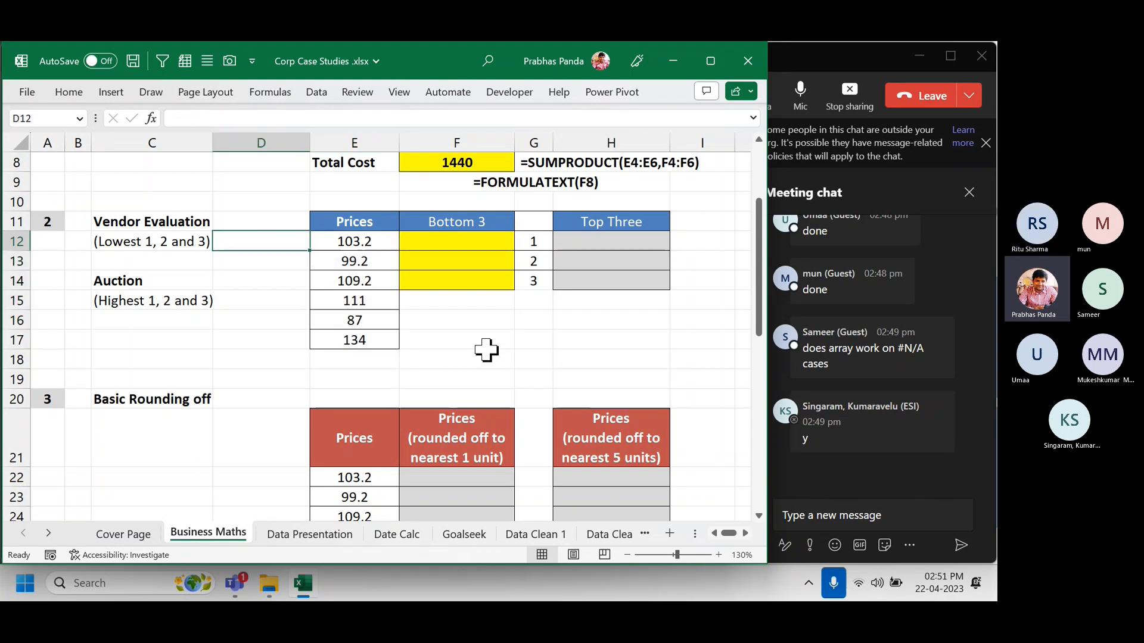
text(87)
key(Return)
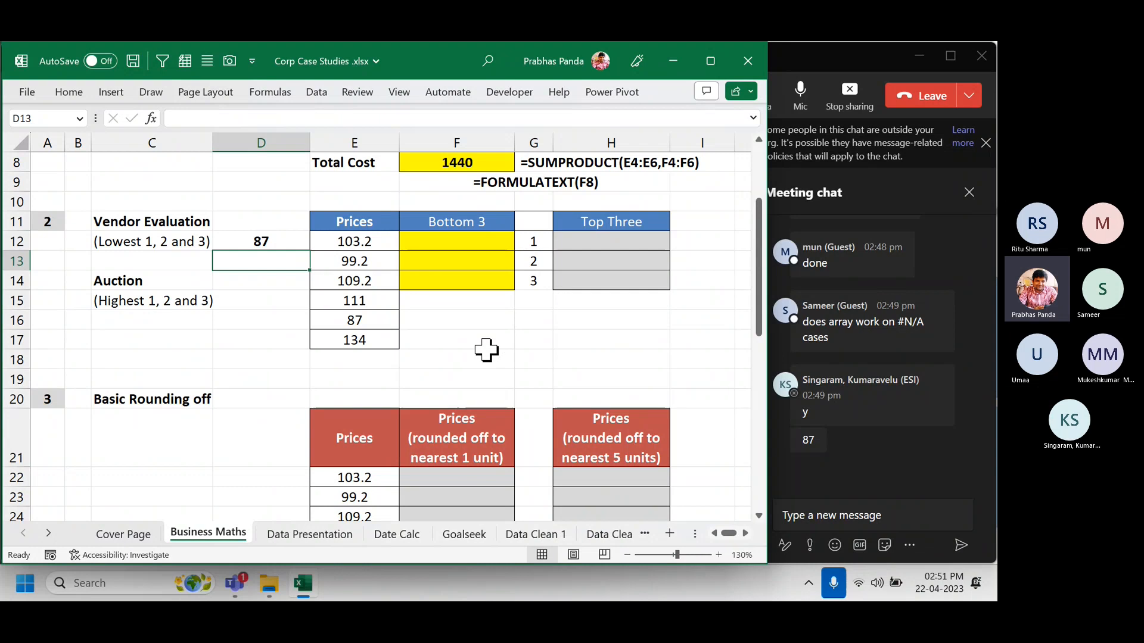
text(99.2)
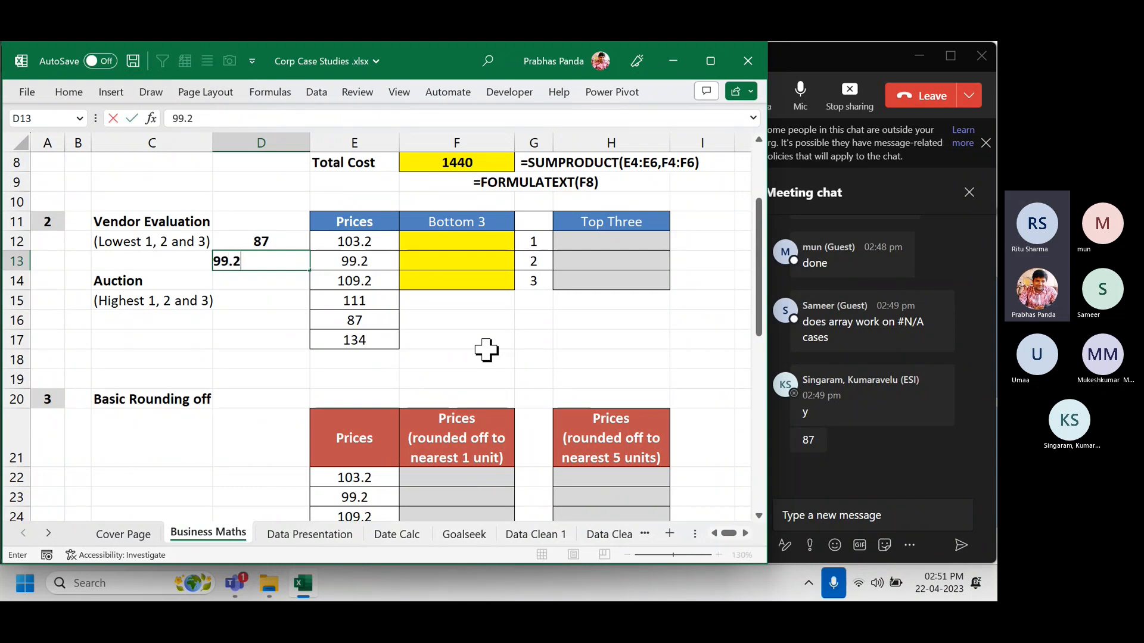
key(Return)
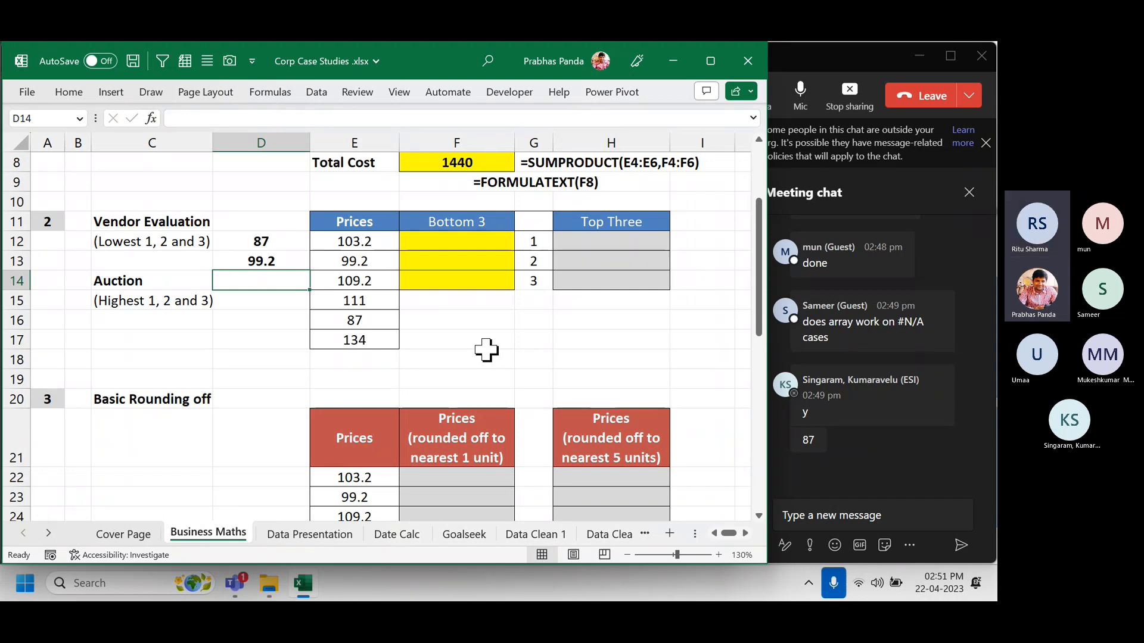
text(103.2)
key(Return)
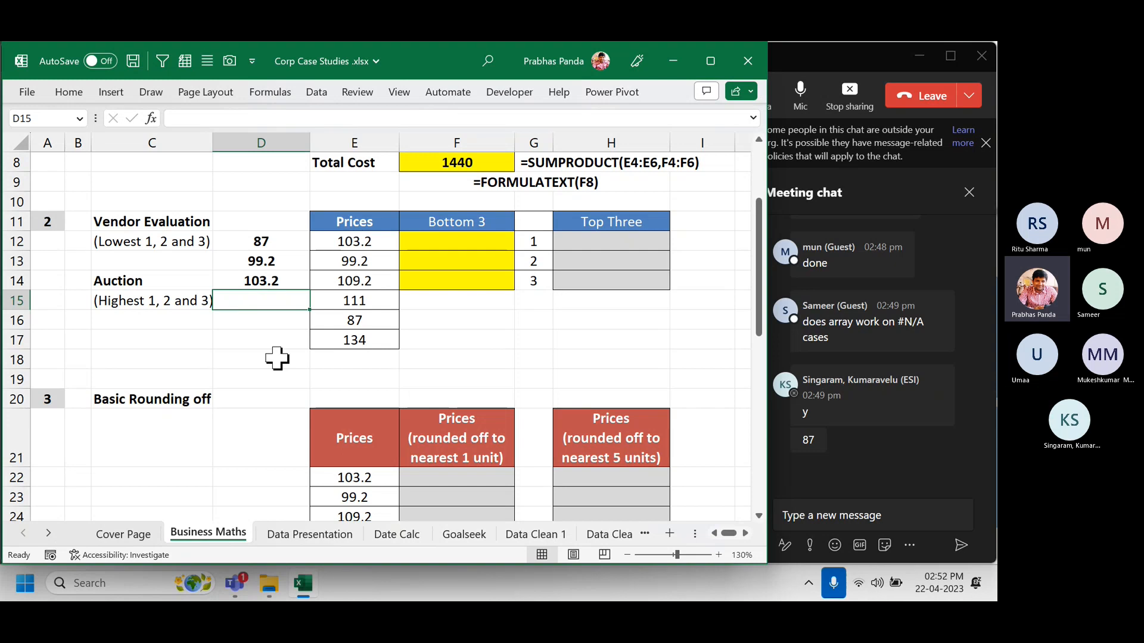
click(385, 141)
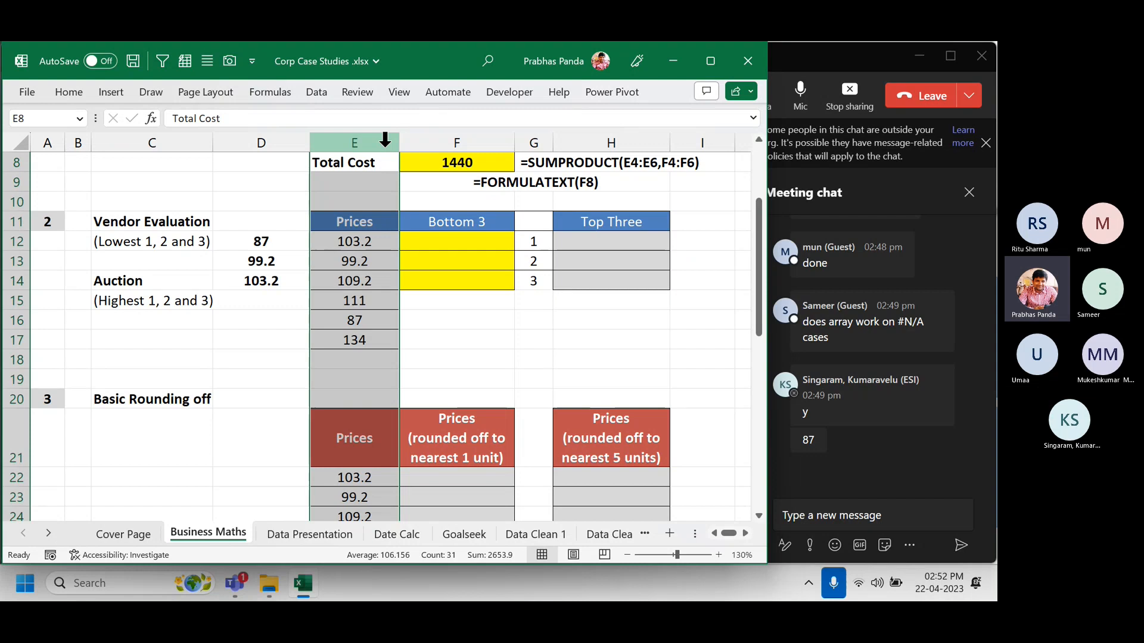
drag(374, 241, 357, 286)
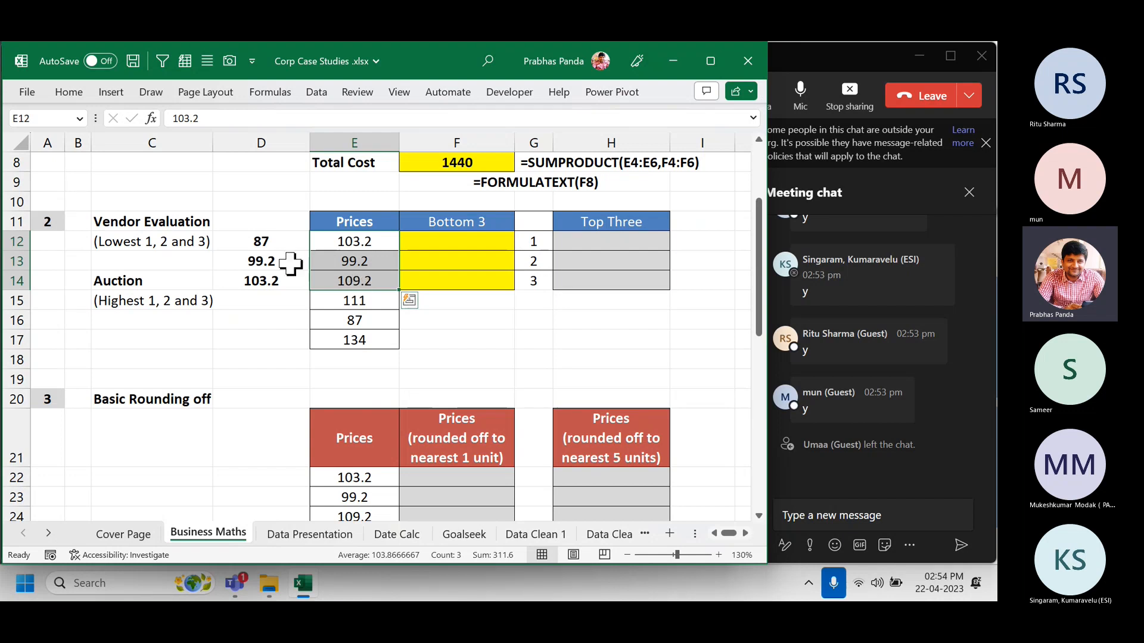
click(365, 225)
drag(365, 225, 332, 366)
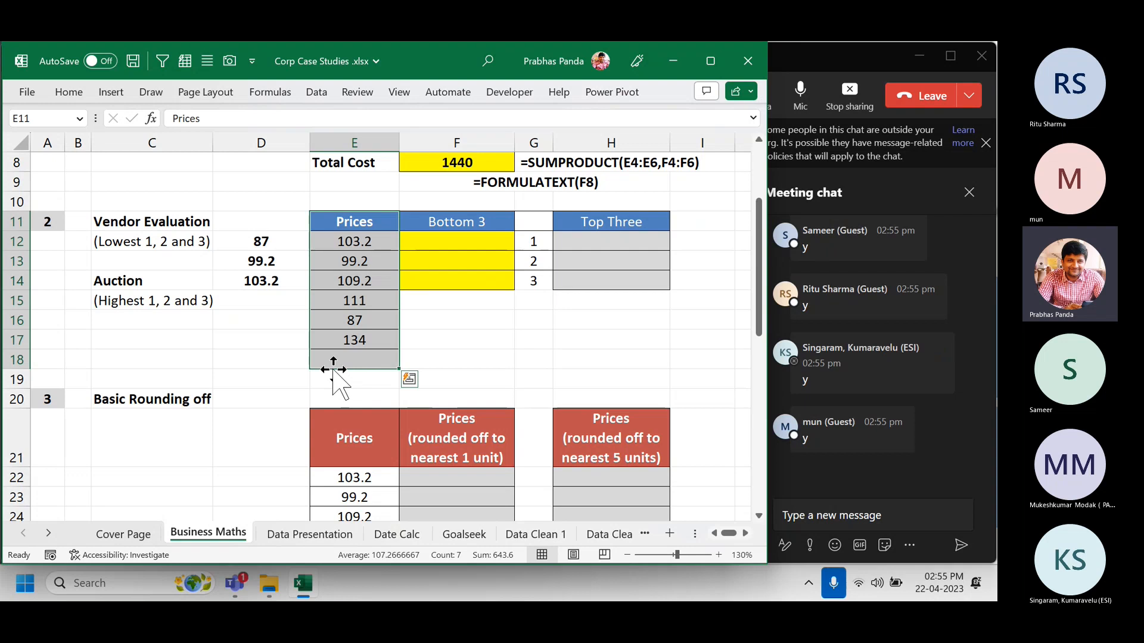
key(Up)
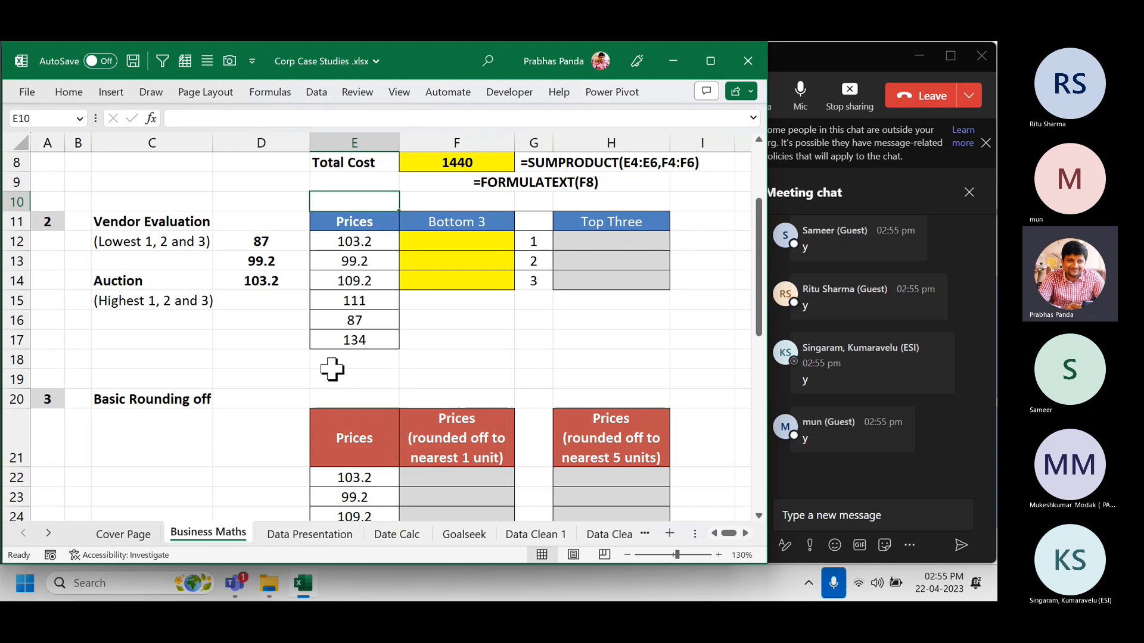
Create a new blank workbook, Book1, and move its window to the left.
key(ctrl+n)
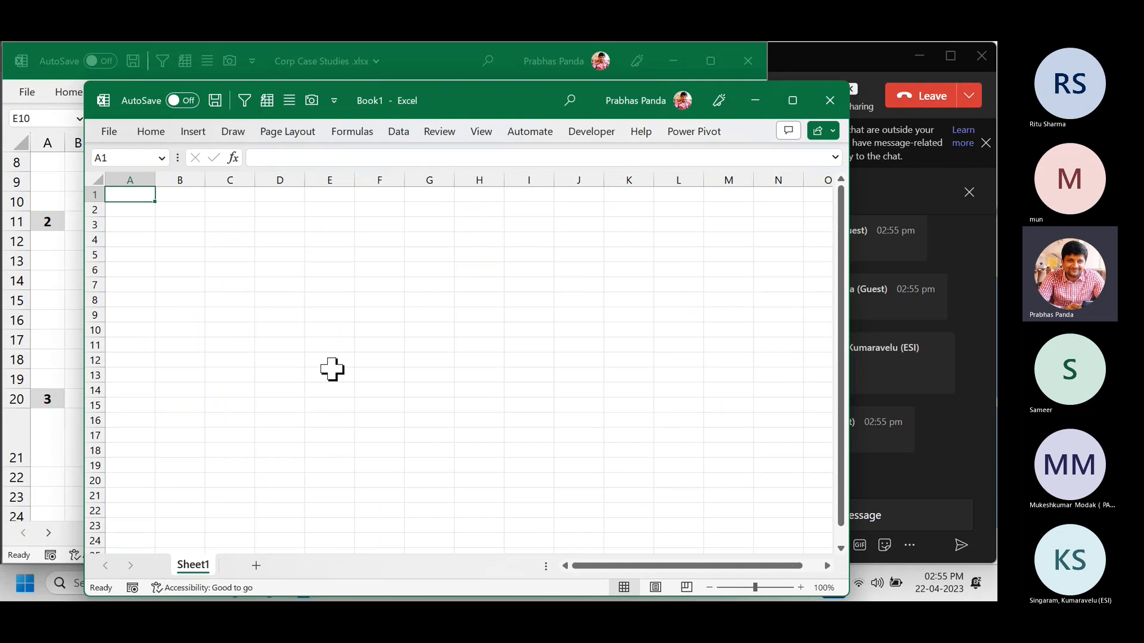
drag(498, 99, 413, 59)
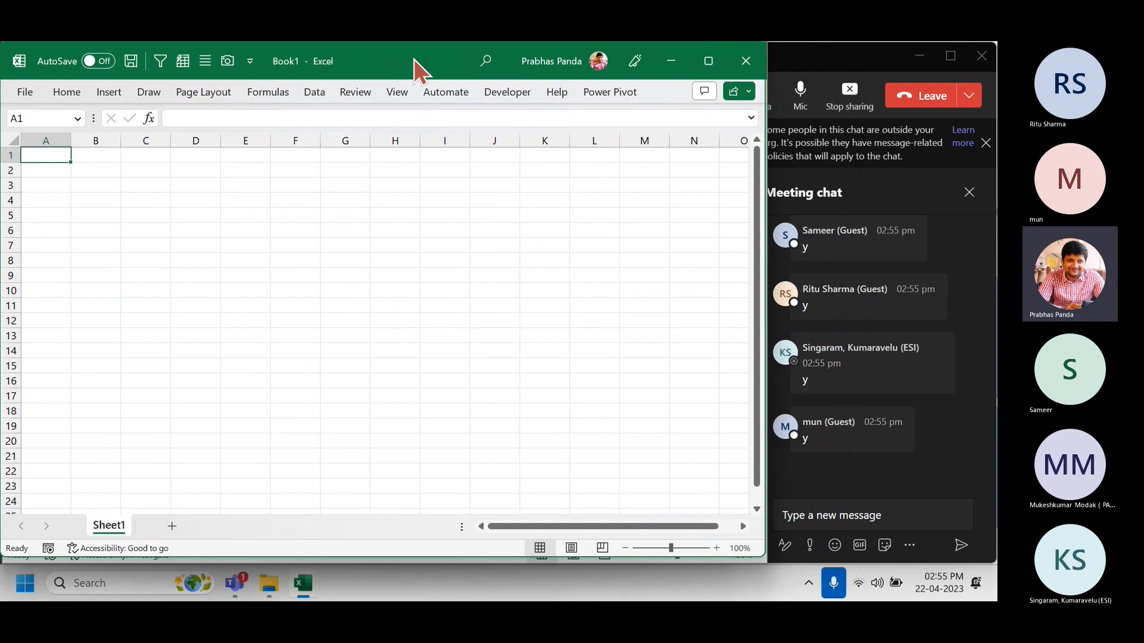
Add a second sheet to the workbook and name it DAYBOOK.
click(170, 525)
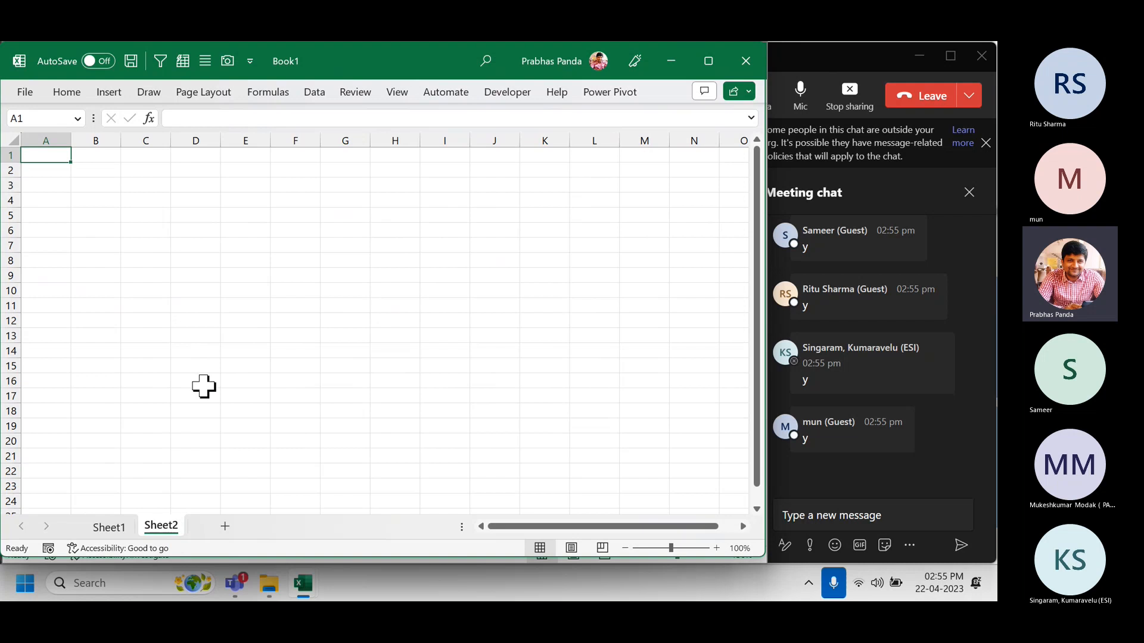
double_click(161, 529)
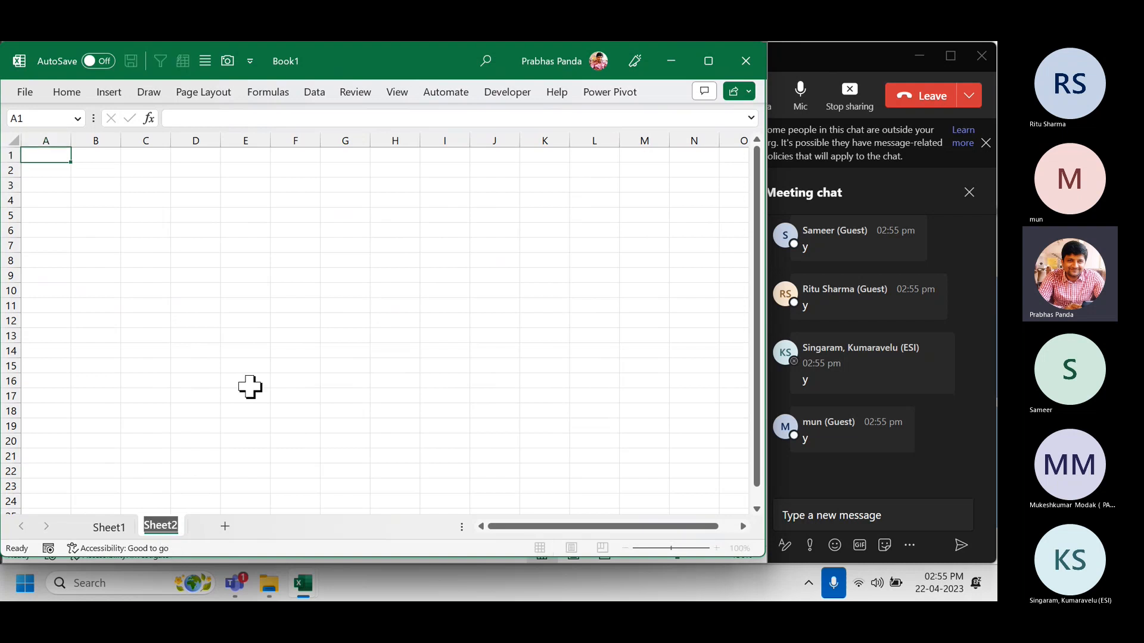
text(DAYBOOK)
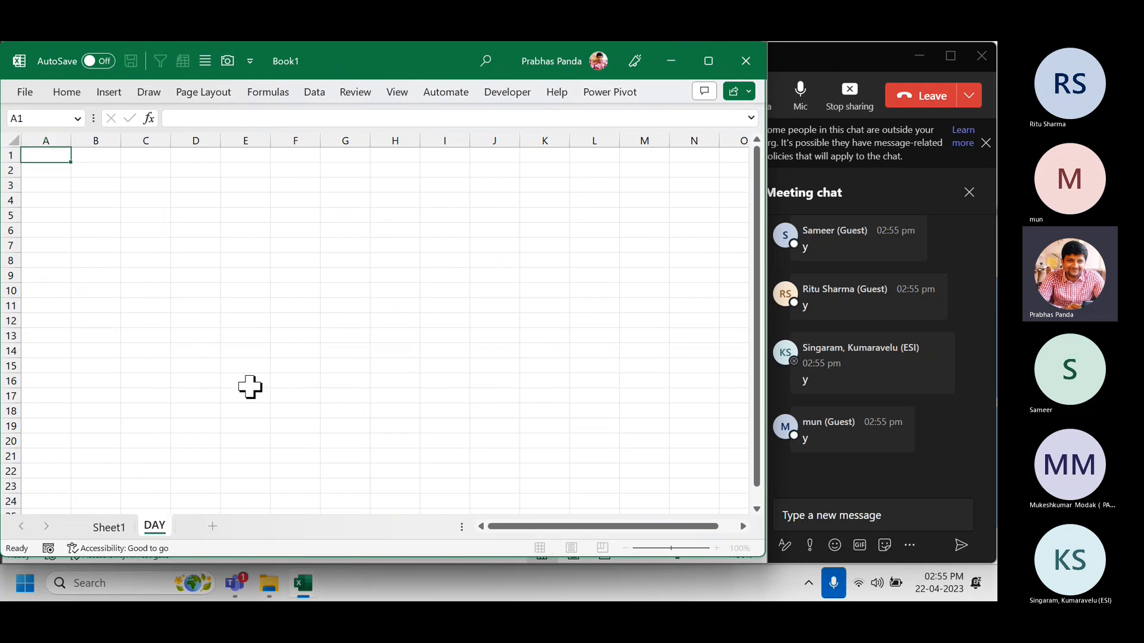
key(Return)
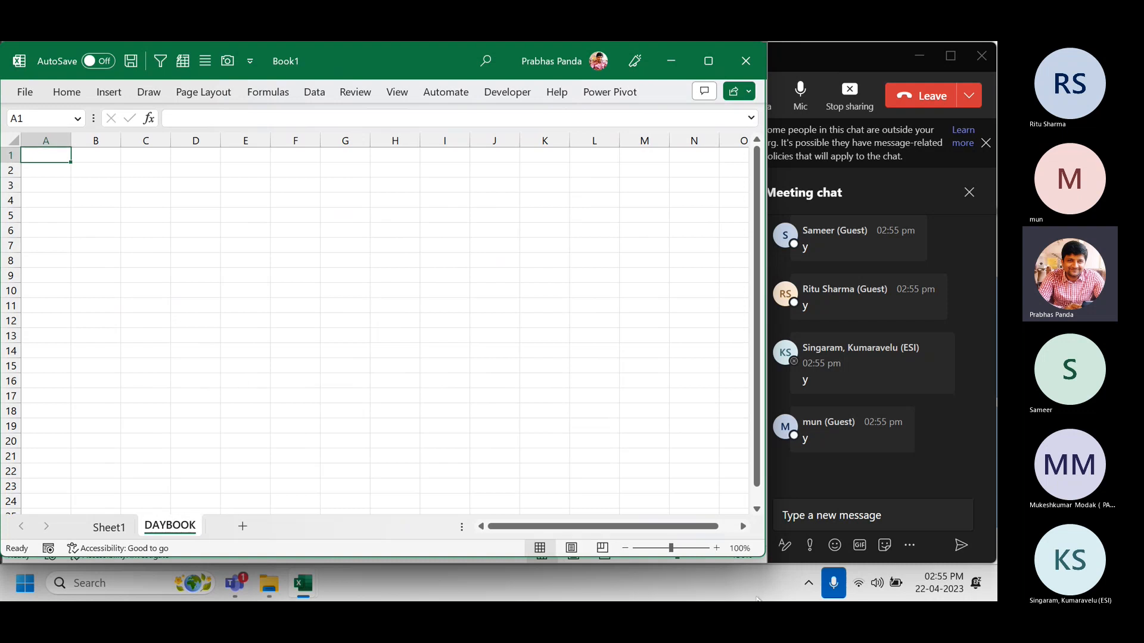
Rename Sheet1 to SUMMARY.
drag(768, 558, 779, 563)
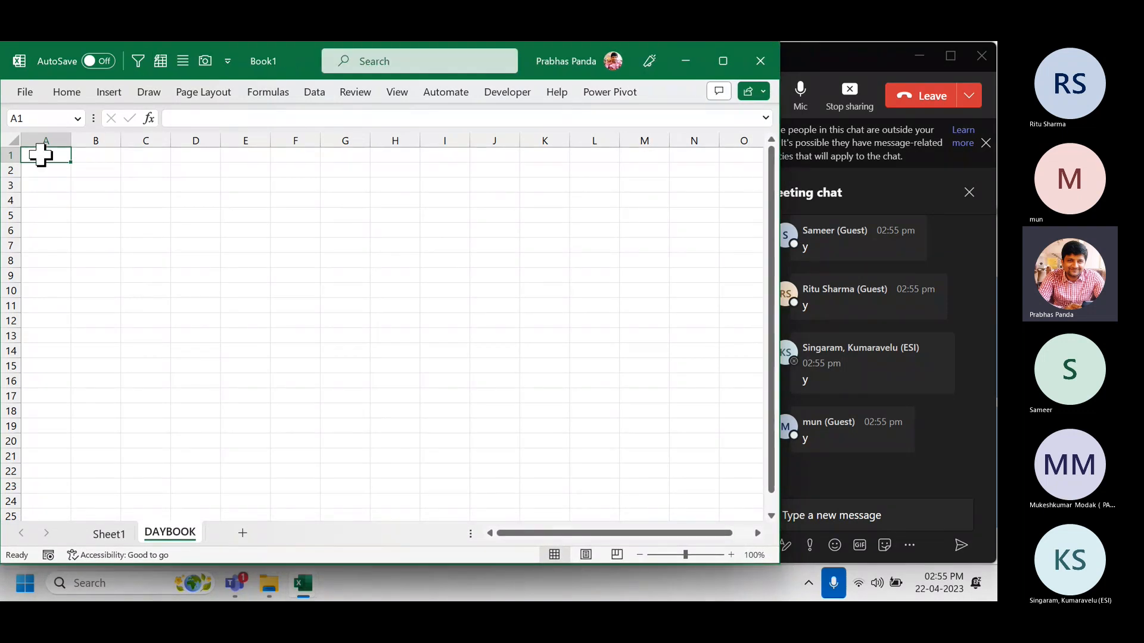
drag(41, 154, 686, 436)
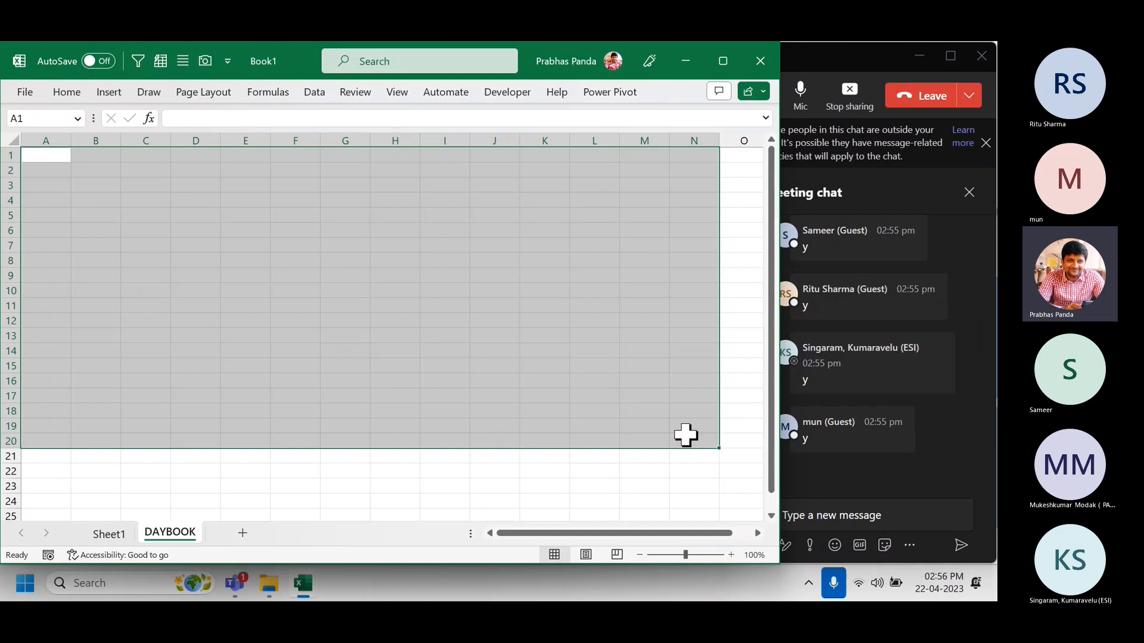
click(120, 538)
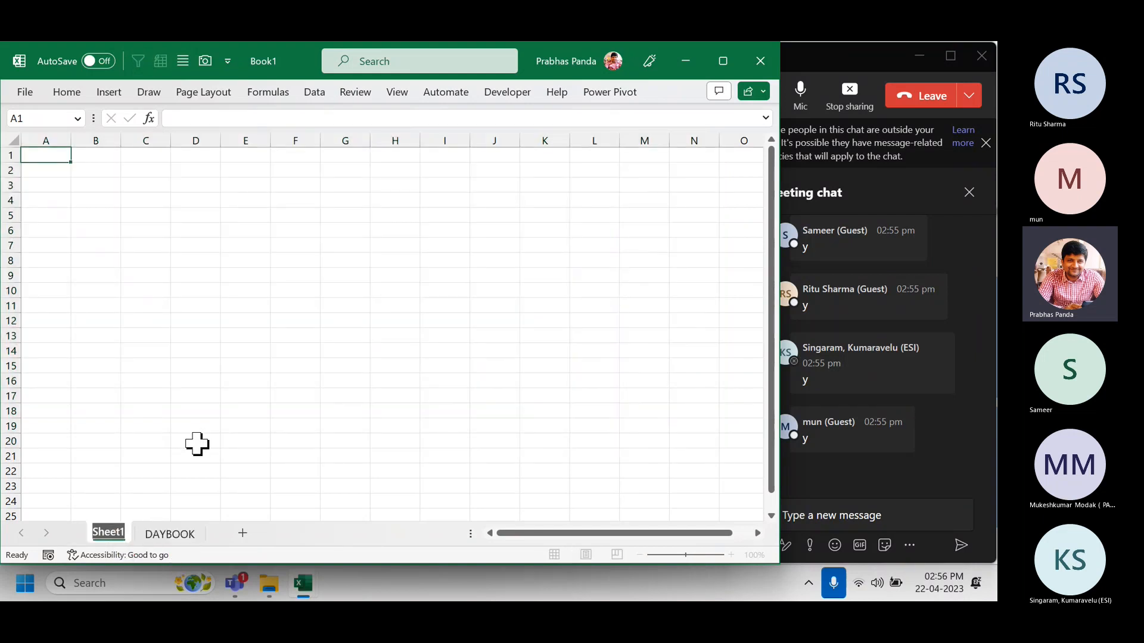
text(SUMMARY)
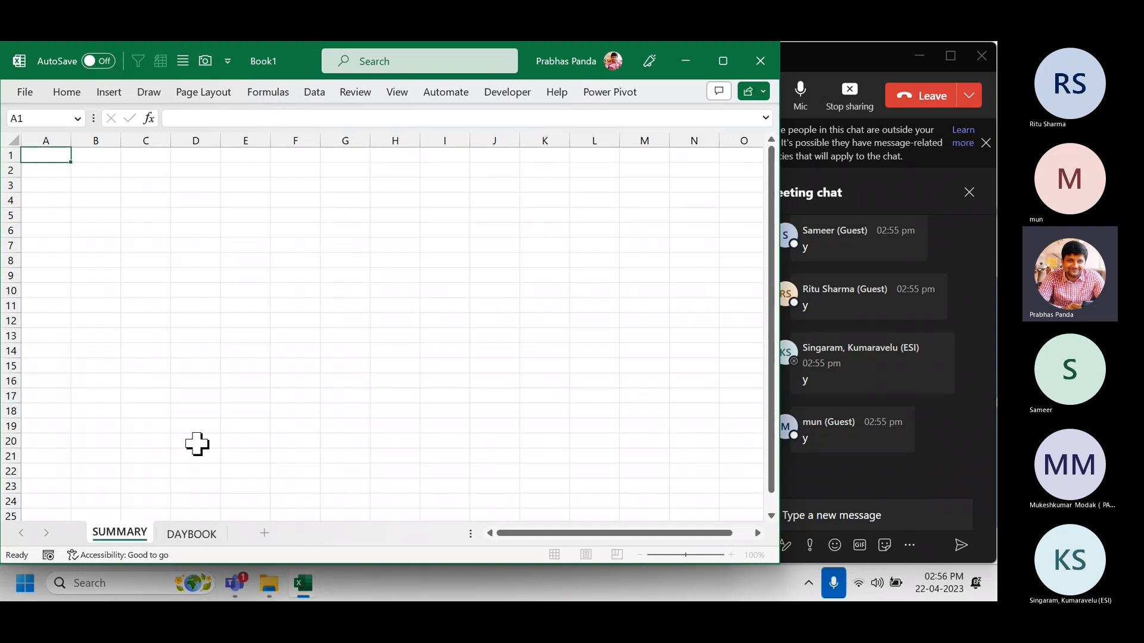
key(Return)
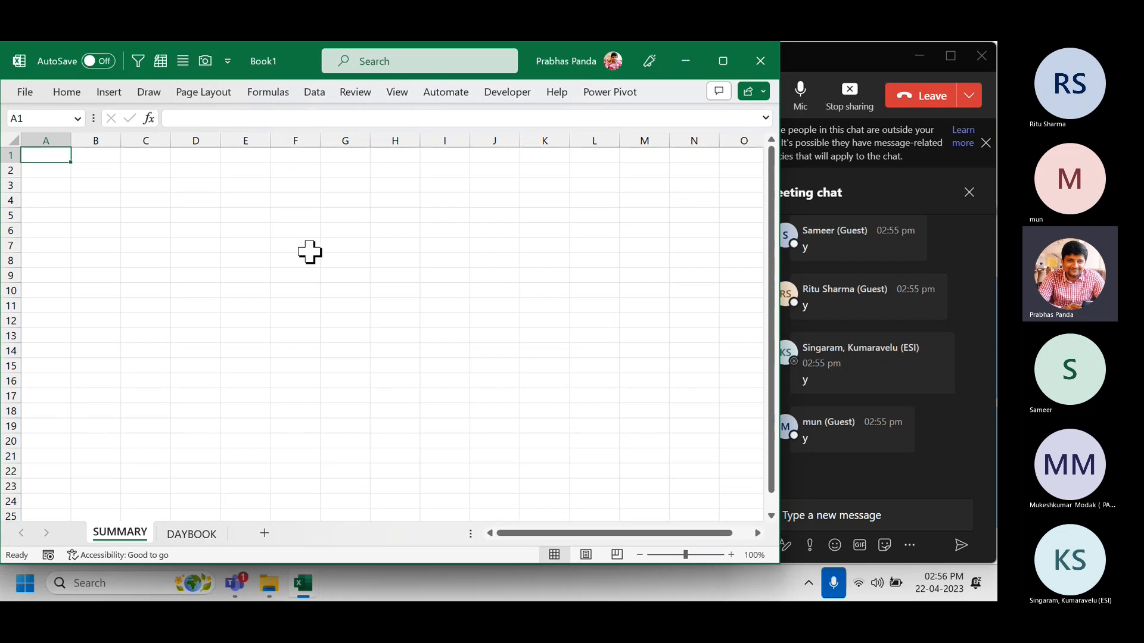
Hide every column from F onward and every row from 11 downward.
click(308, 132)
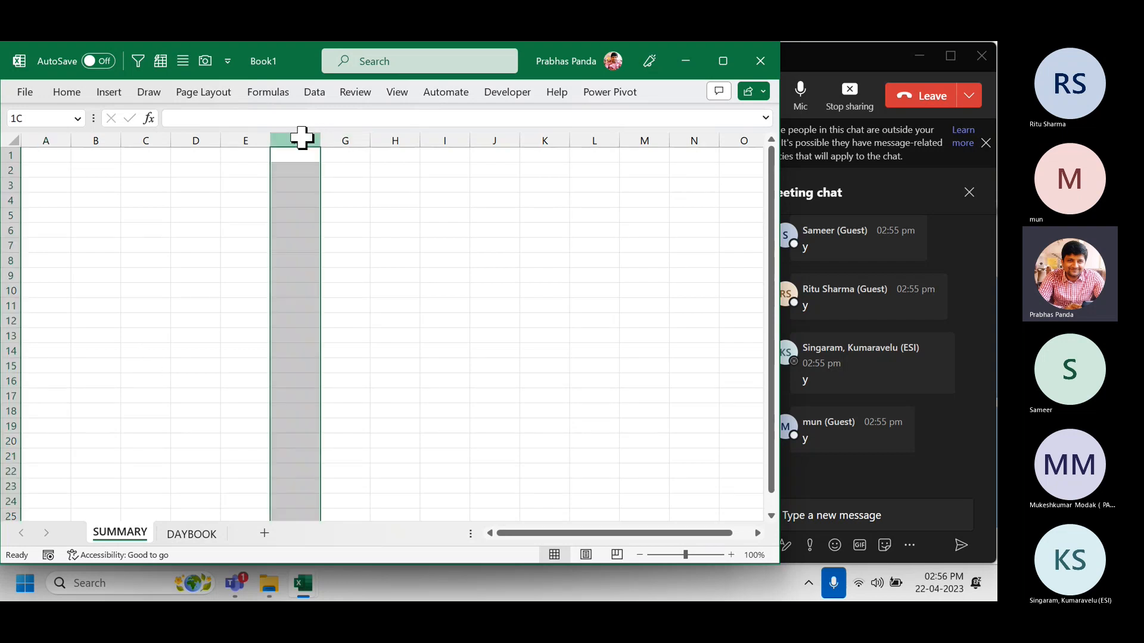
key(ctrl+shift+Right)
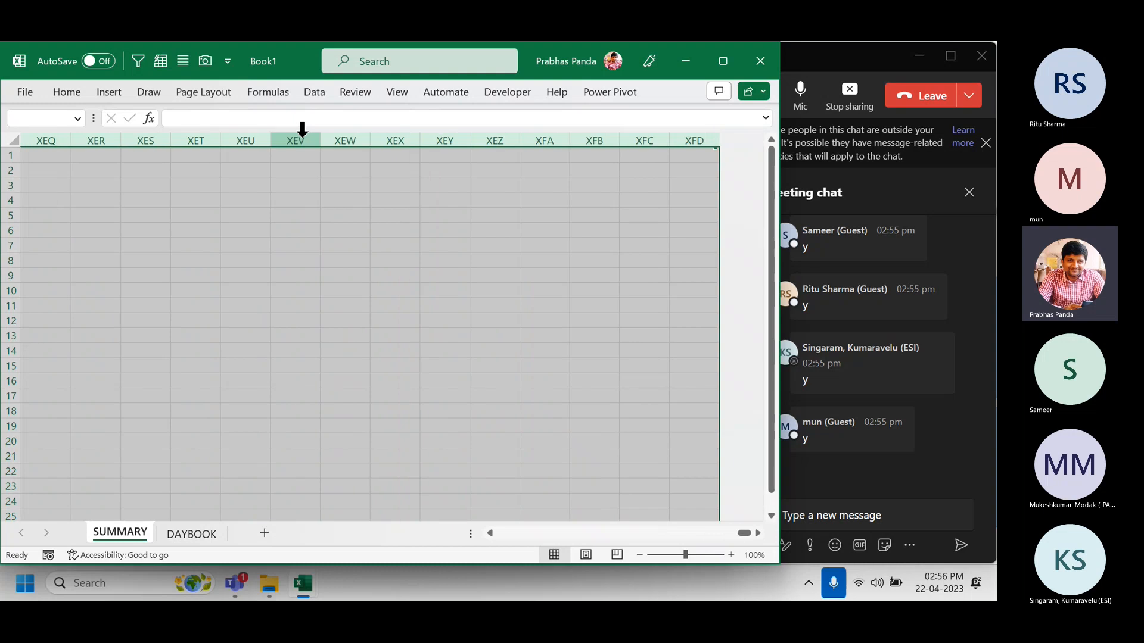
key(ctrl+0)
key(Left)
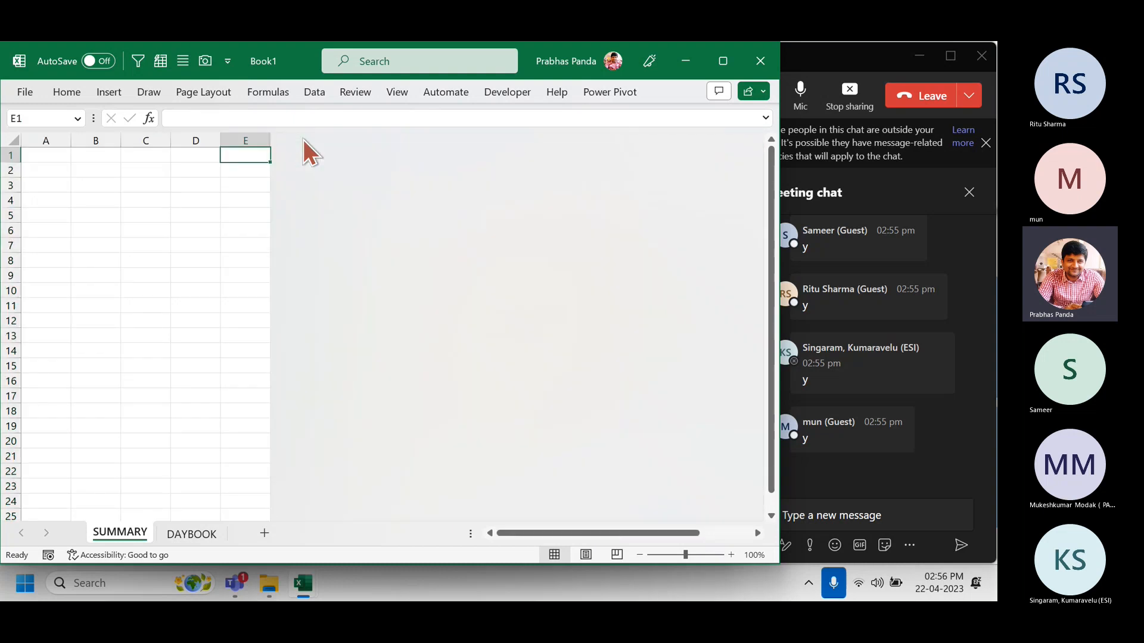
key(ctrl+Home)
key(Down)
key(Down)
key(Down)
key(Down)
key(Down)
key(Down)
key(Down)
key(Down)
key(Down)
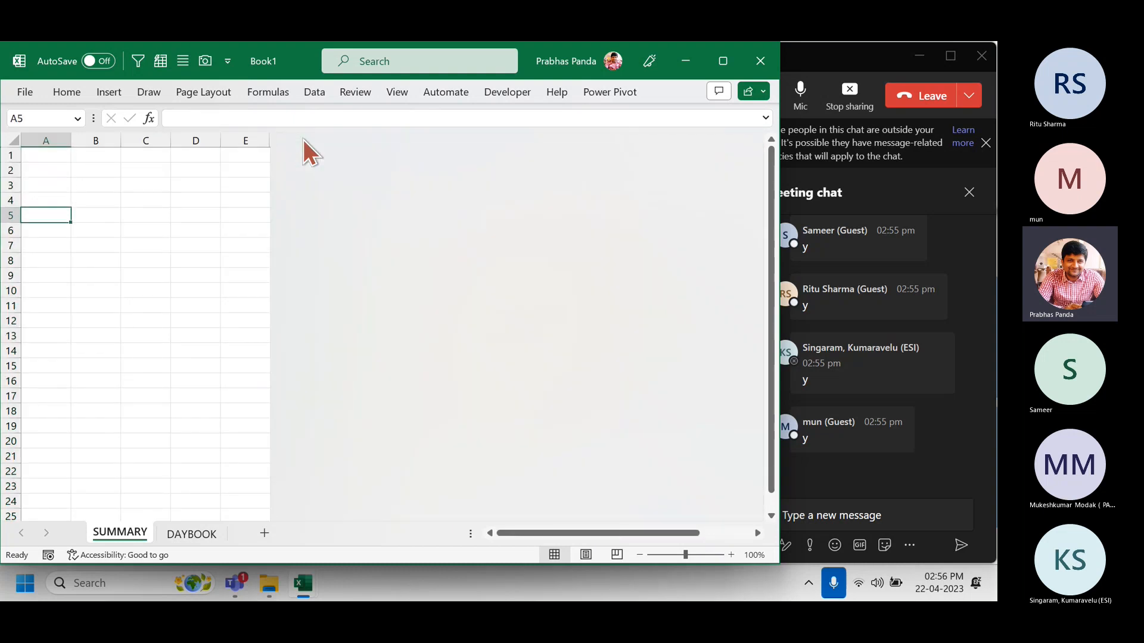
key(Down)
key(shift+Right)
key(shift+Right)
key(shift+Right)
key(shift+Right)
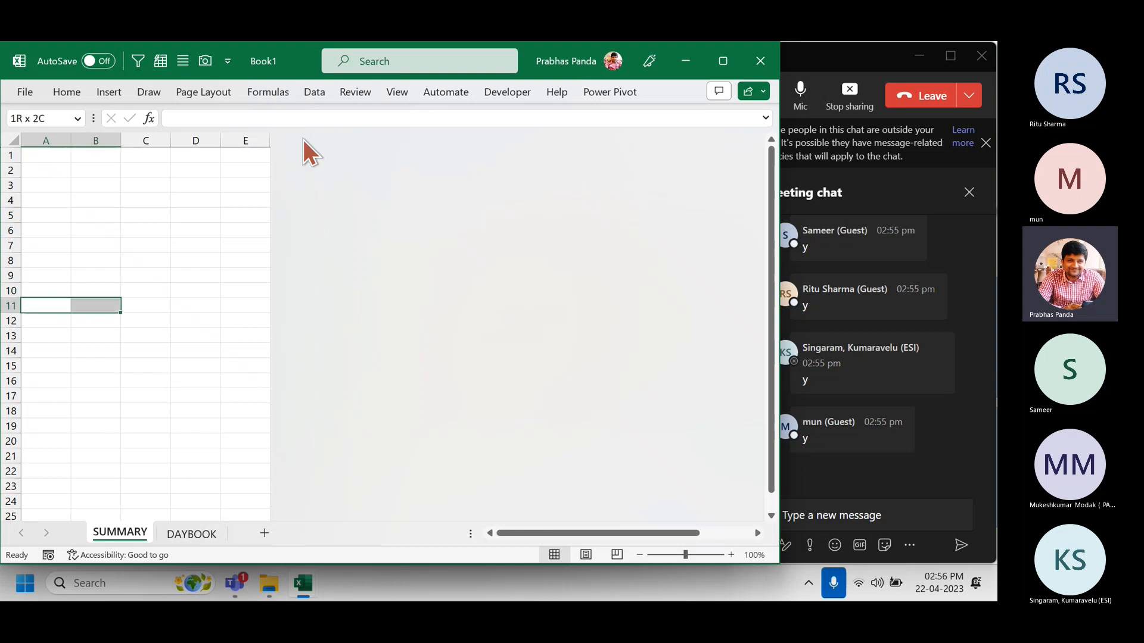
key(ctrl+shift+Down)
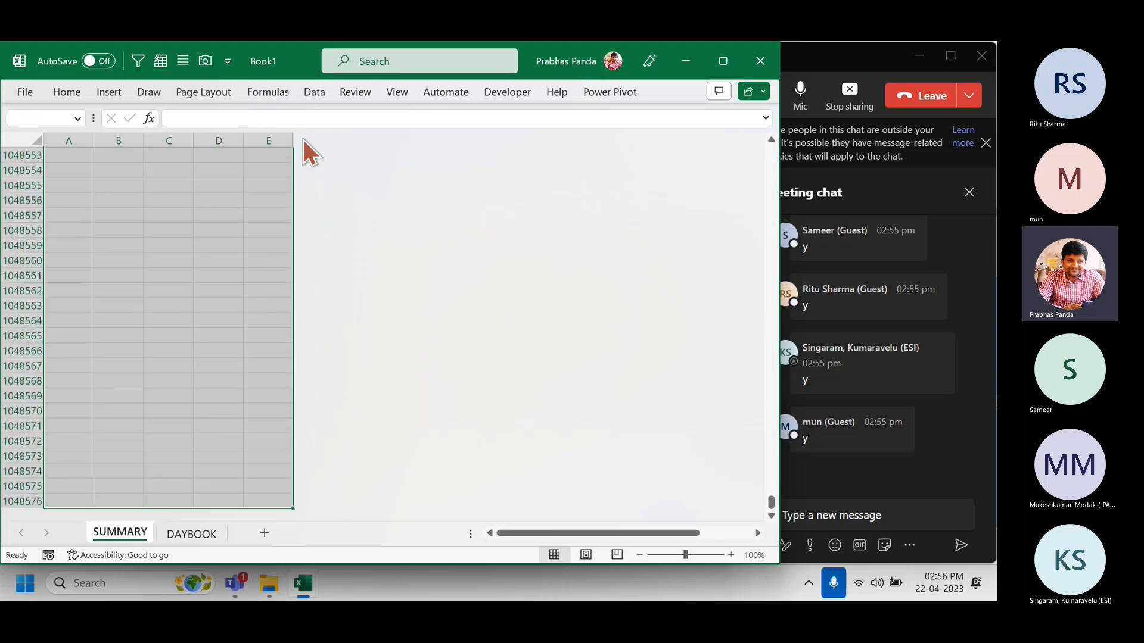
key(ctrl+9)
Enter a bold PRODUCTS heading in A1 and autofit column A to it.
ctrl+scroll(106, 237, up, 6)
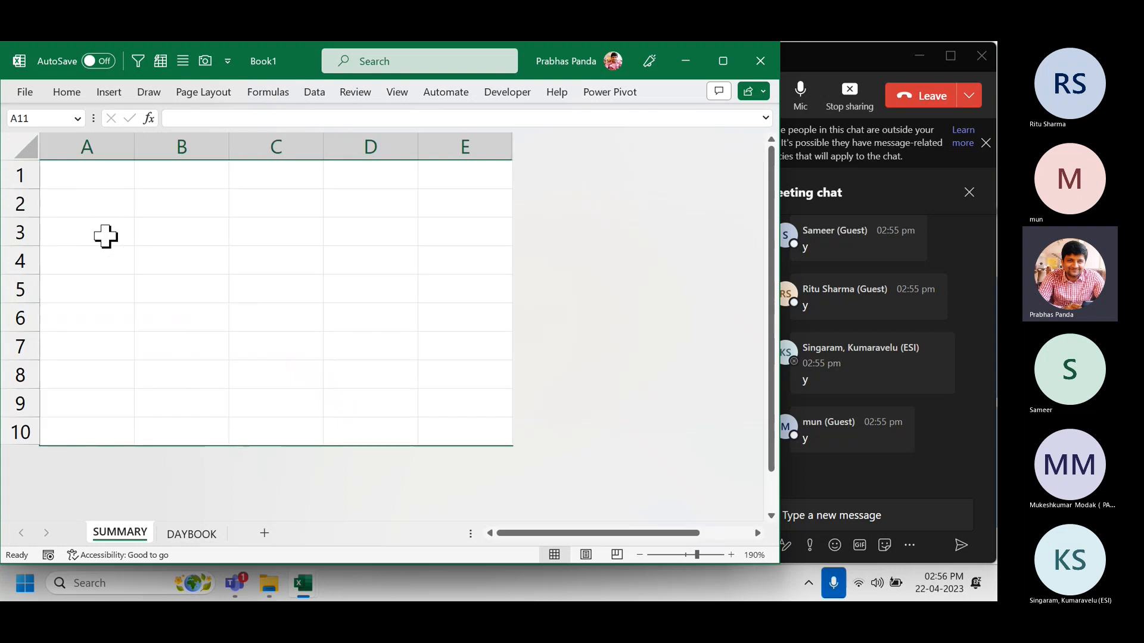
click(87, 176)
text(PRODUCTS)
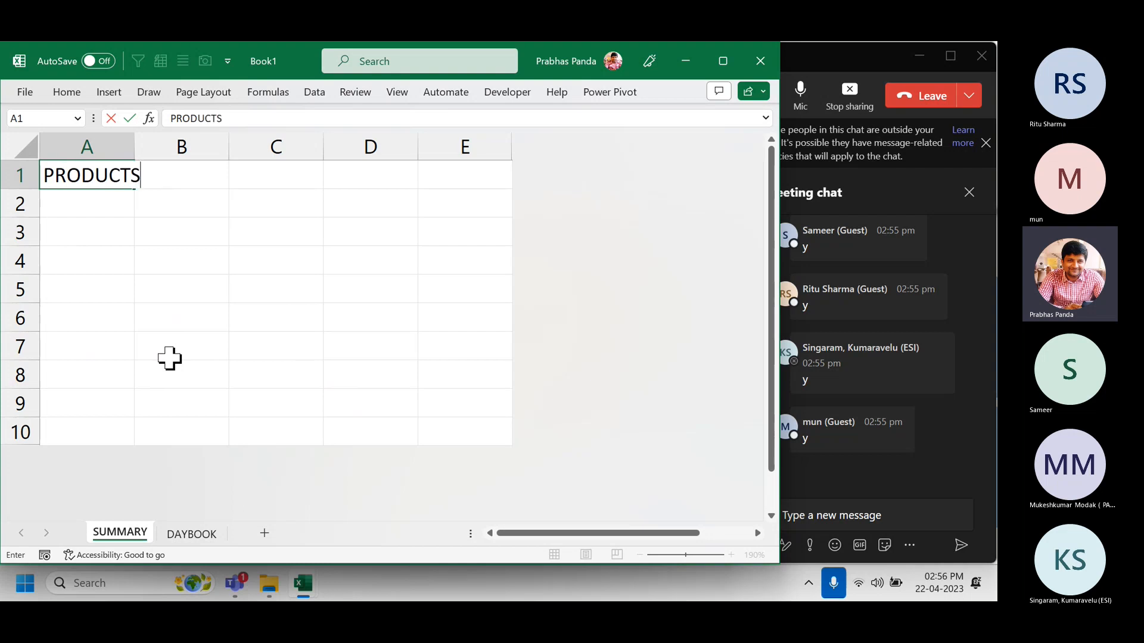
key(Return)
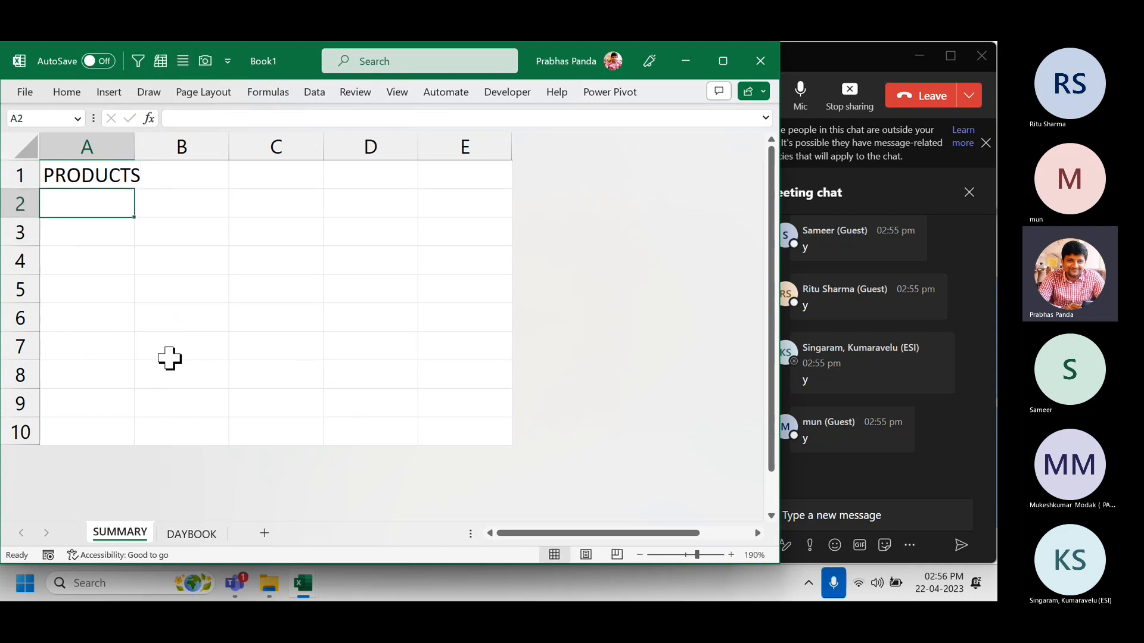
key(Up)
key(alt+o)
key(c)
key(a)
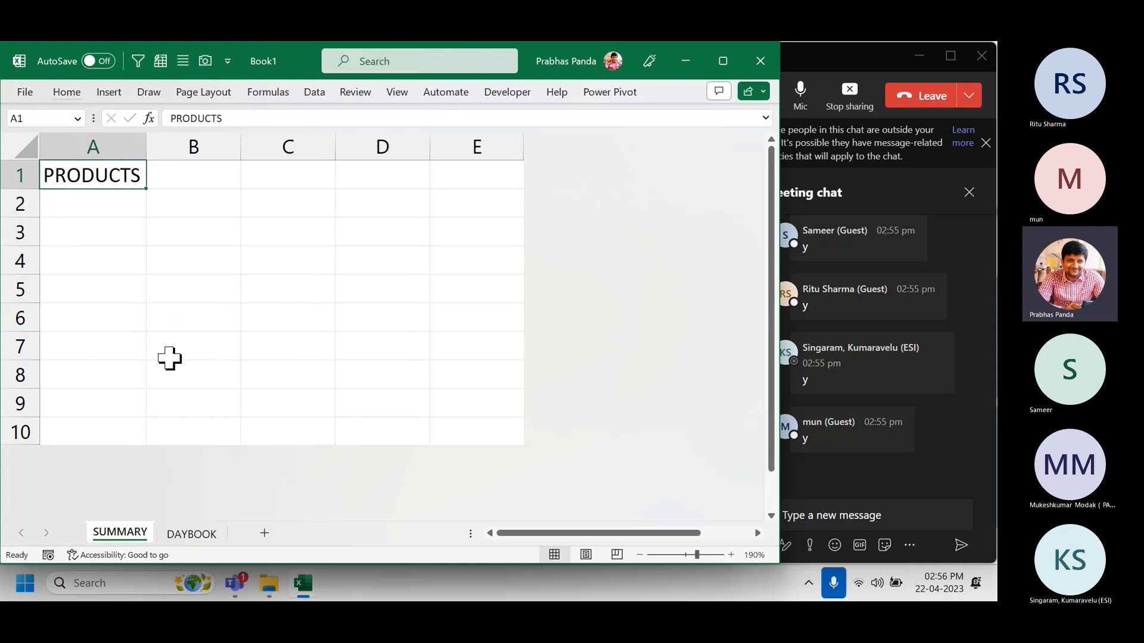
key(ctrl+b)
key(Right)
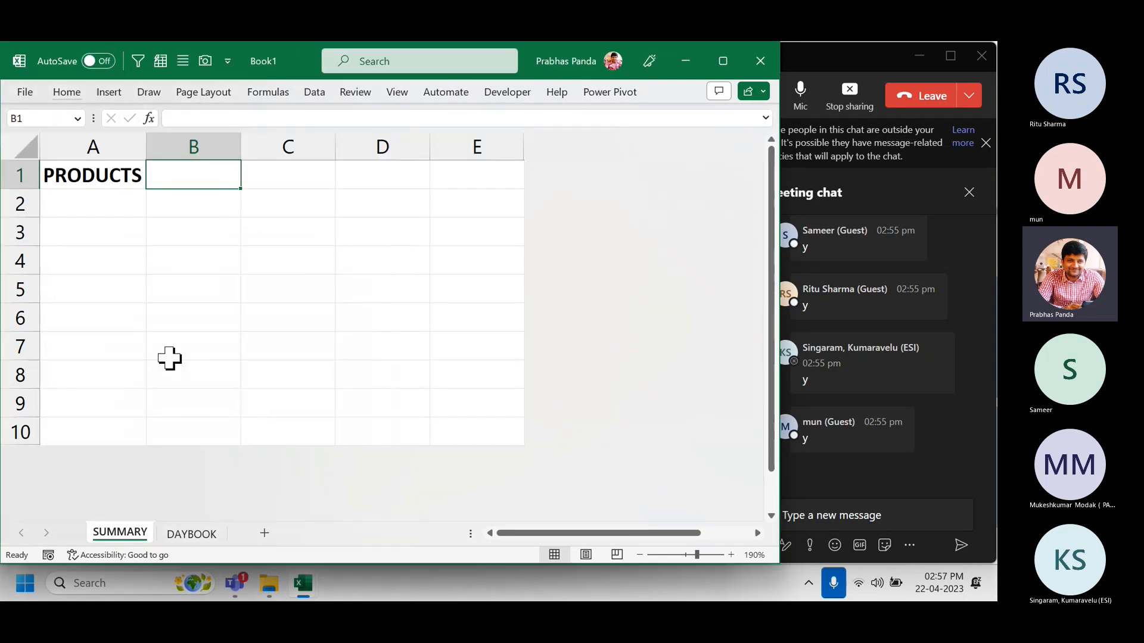
Give B1 a list validation with source PR1,PR2,PR3,PR4,PR5.
key(alt)
key(d)
key(l)
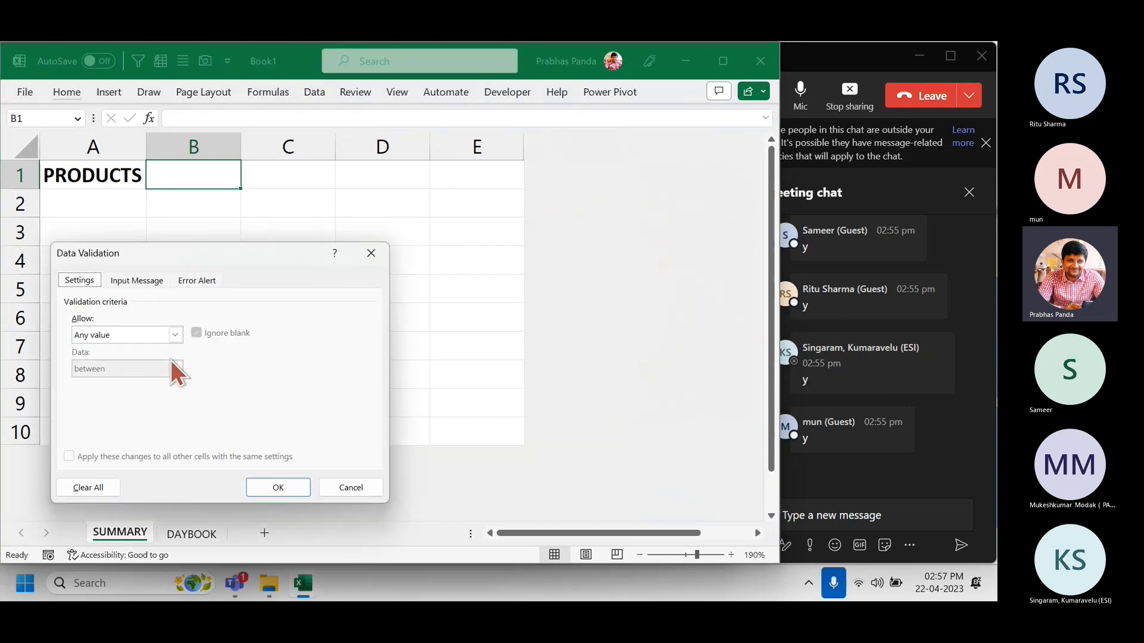
click(118, 336)
click(107, 385)
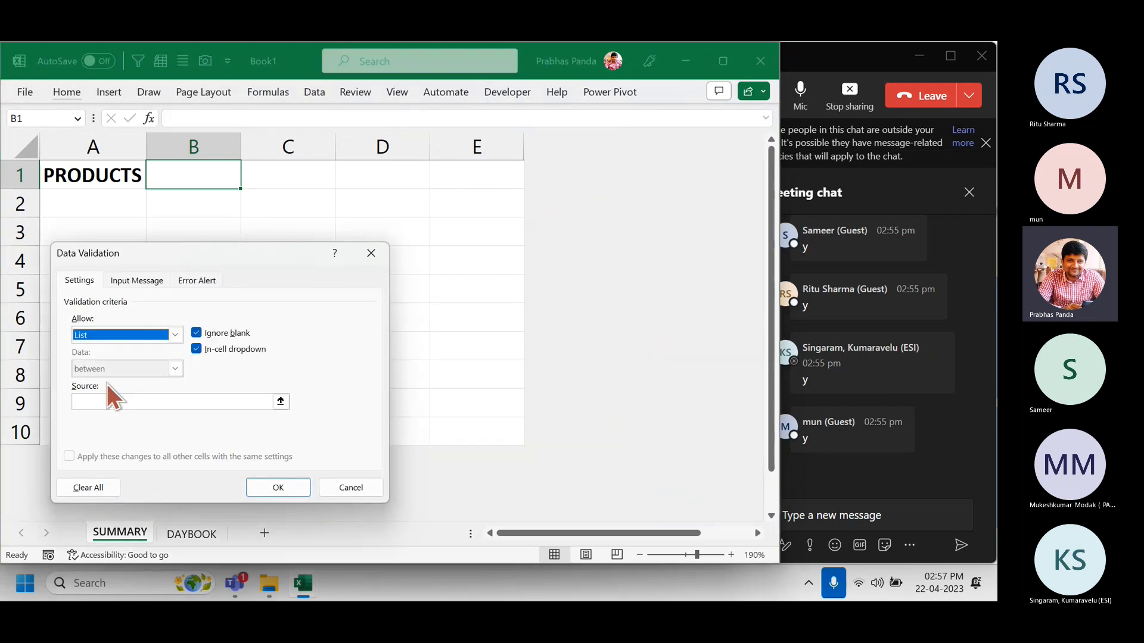
drag(162, 254, 446, 117)
click(402, 265)
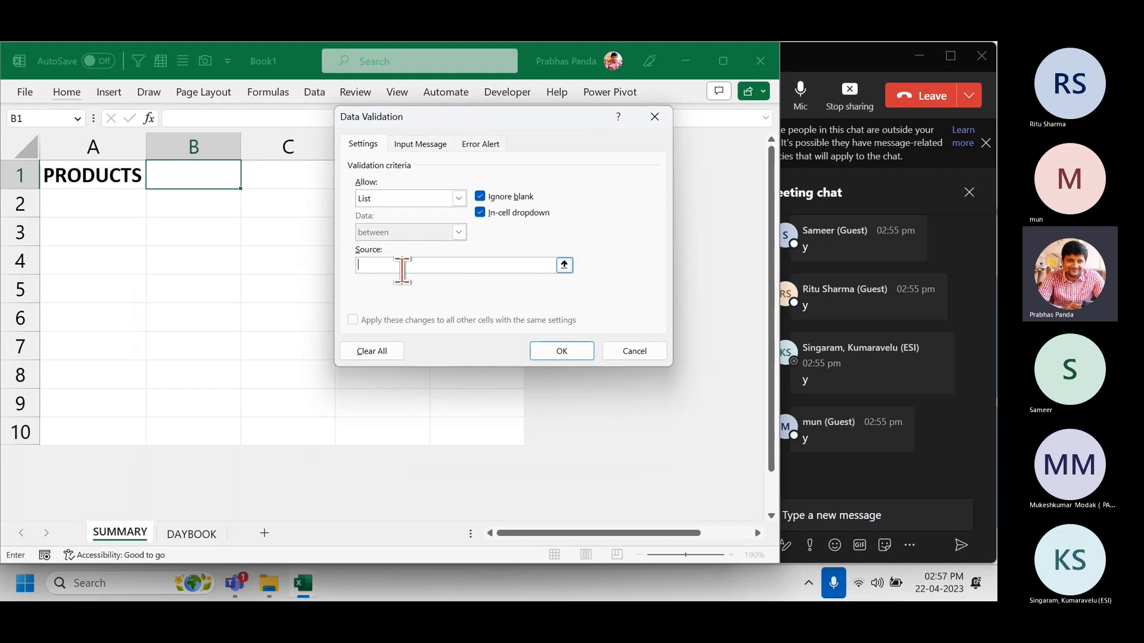
text(PR1,PR2)
key(BackSpace)
key(BackSpace)
key(BackSpace)
key(BackSpace)
text(,PR2,PR3,PR4,PR5)
click(571, 354)
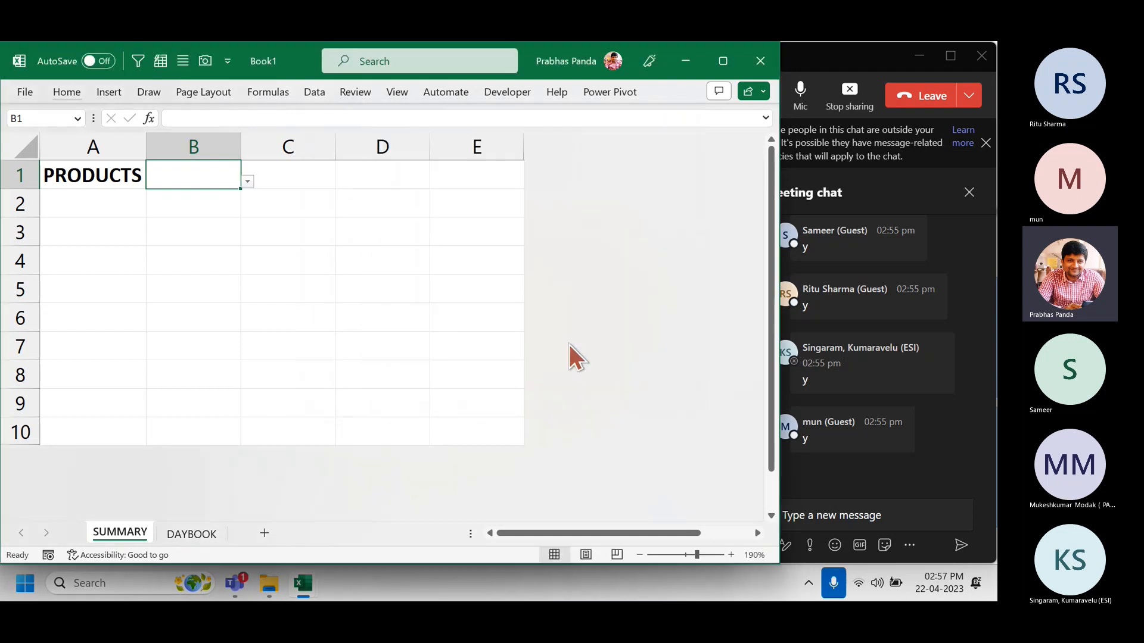
Choose PR3 from B1's dropdown list.
click(248, 182)
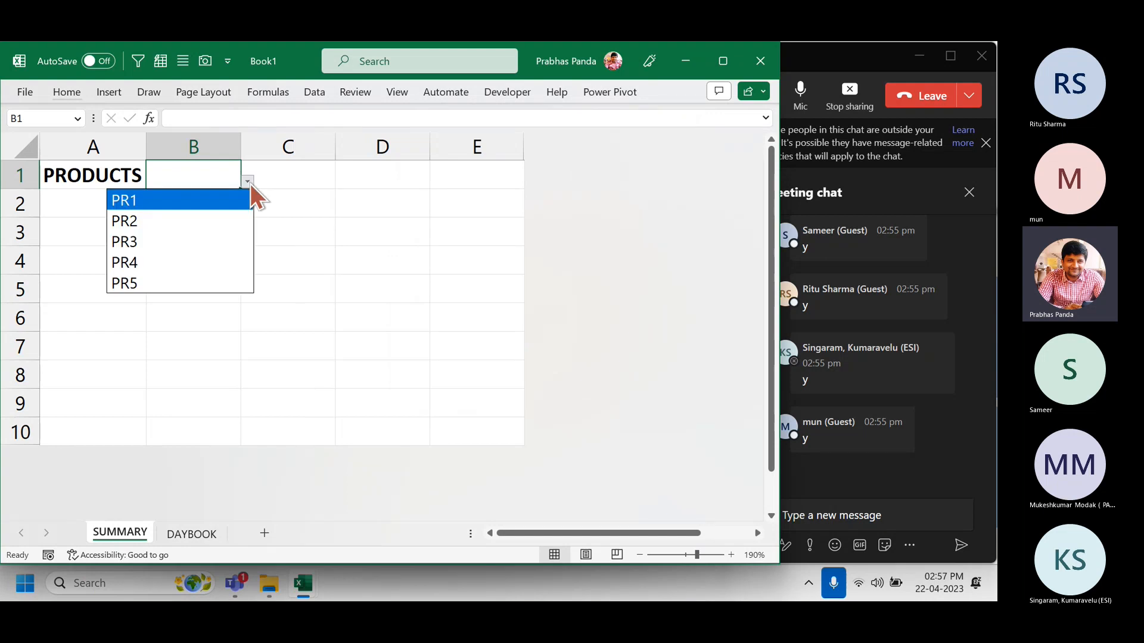
click(205, 241)
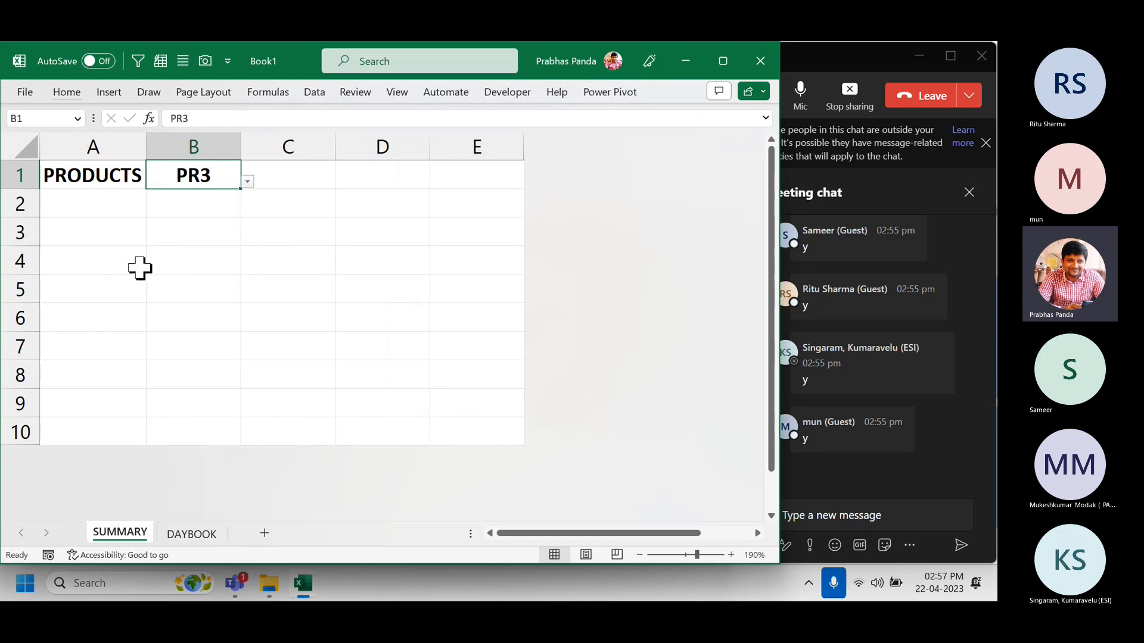
click(118, 259)
key(shift+Down)
key(shift+Down)
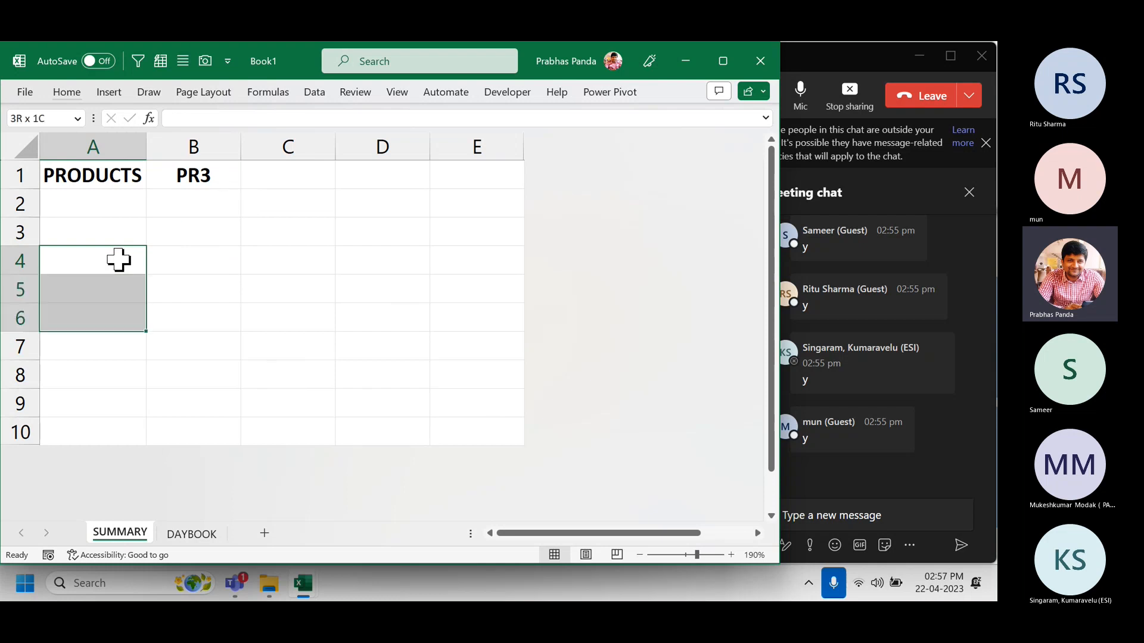
Enter the labels L1, L2 and L3 in cells A4 to A6.
key(alt)
key(l)
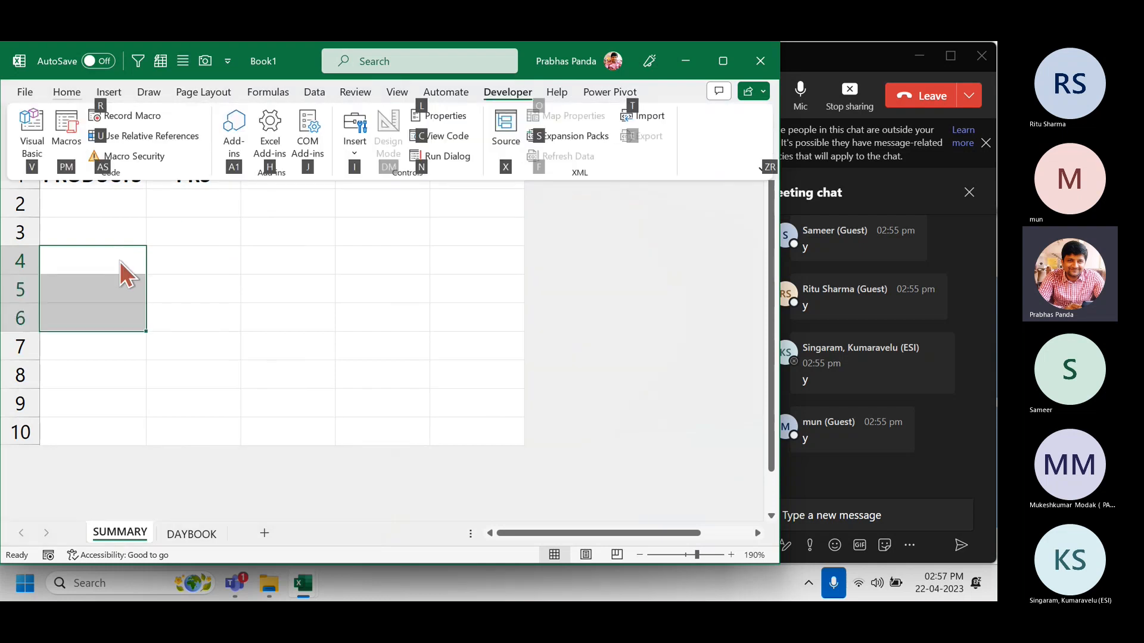
key(Escape)
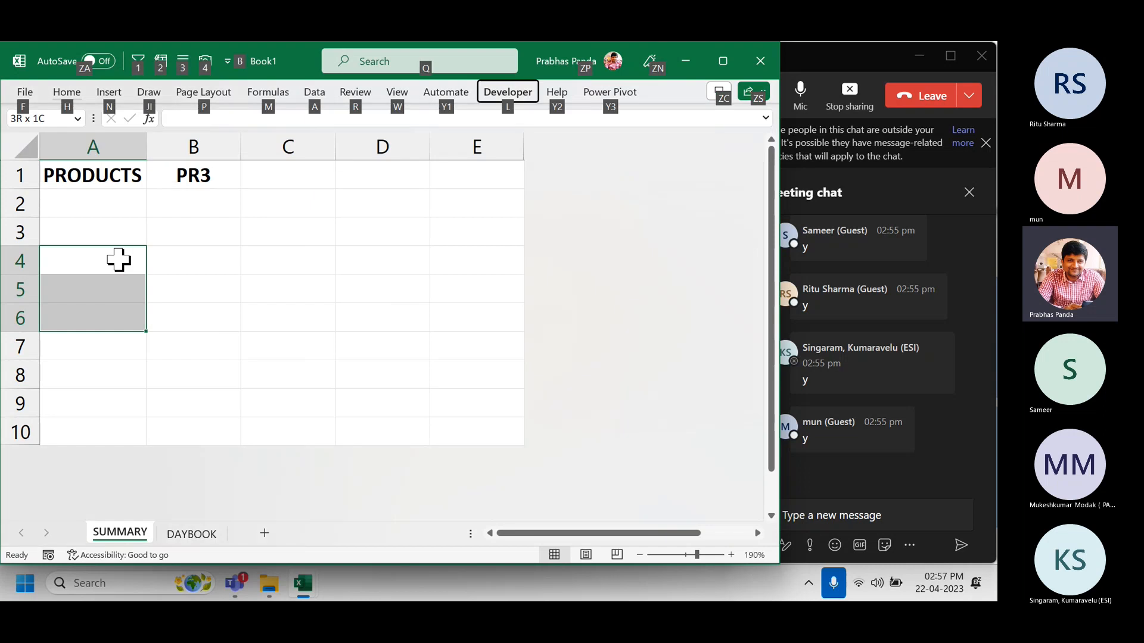
key(l)
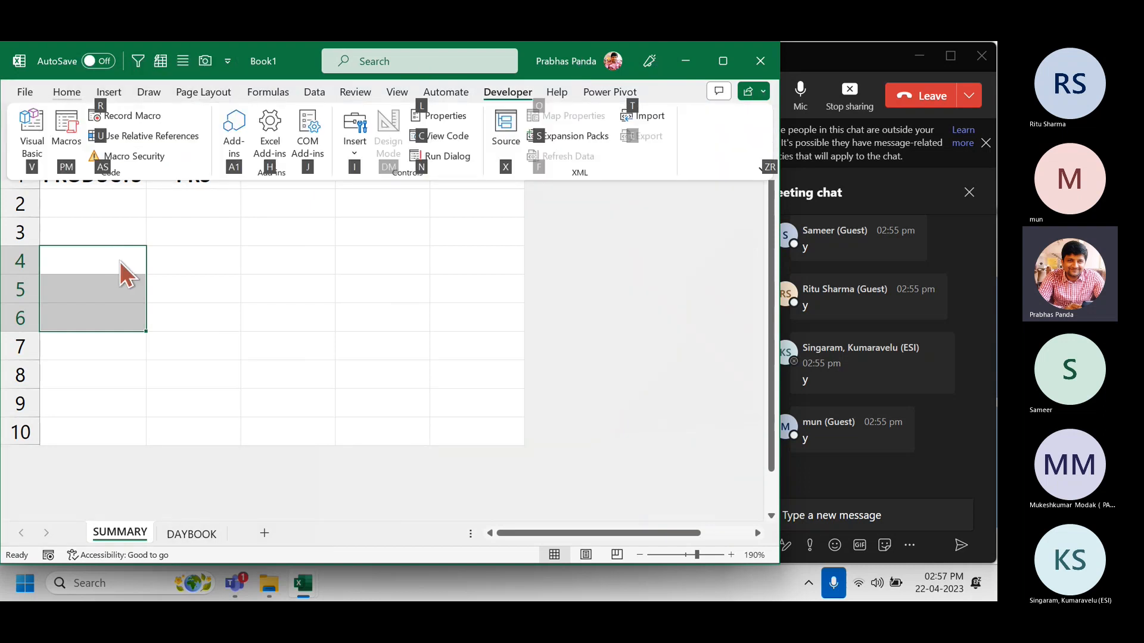
key(Escape)
key(Escape)
text(L1)
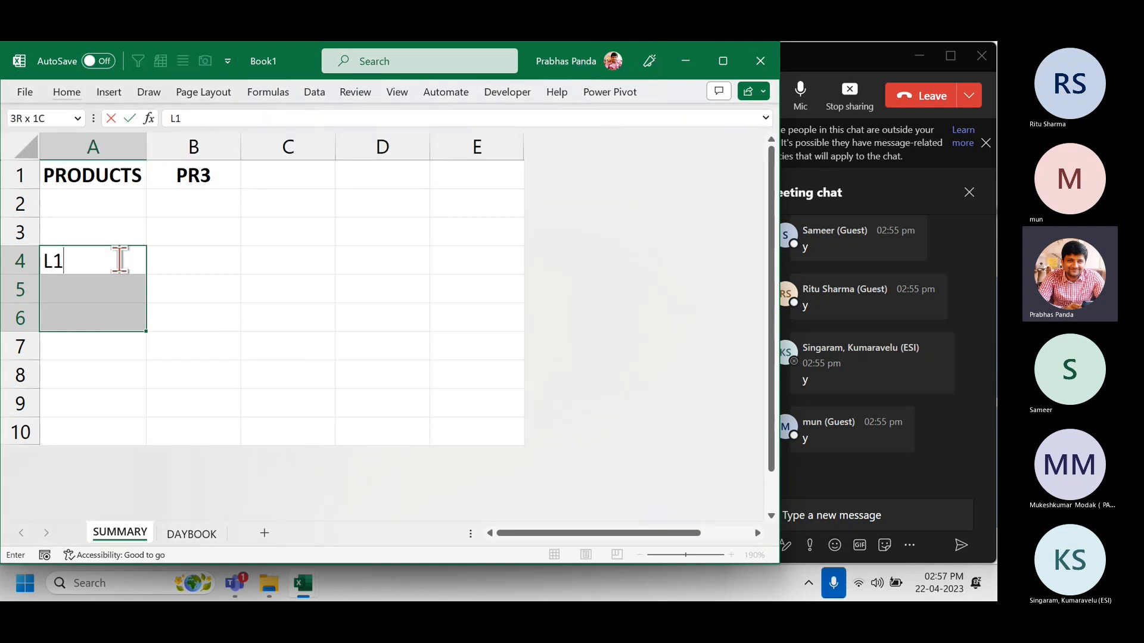
key(Return)
text(LW)
key(BackSpace)
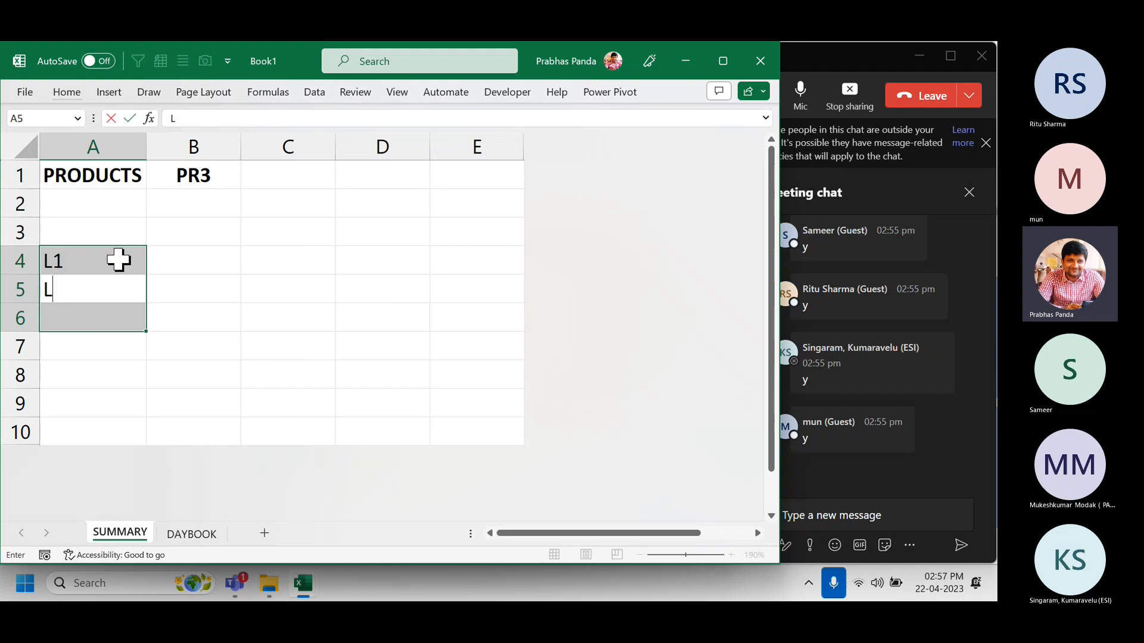
text(2)
key(Return)
text(L3)
key(Return)
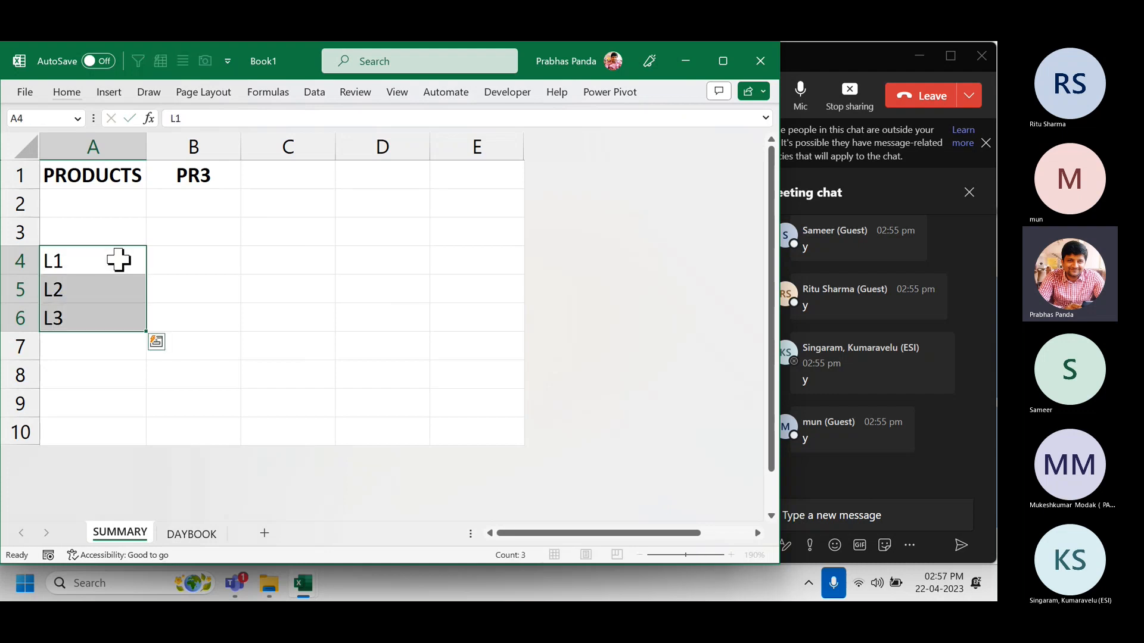
Centre the L1–L3 labels in A4:A6.
click(118, 260)
key(shift+Down)
key(shift+Down)
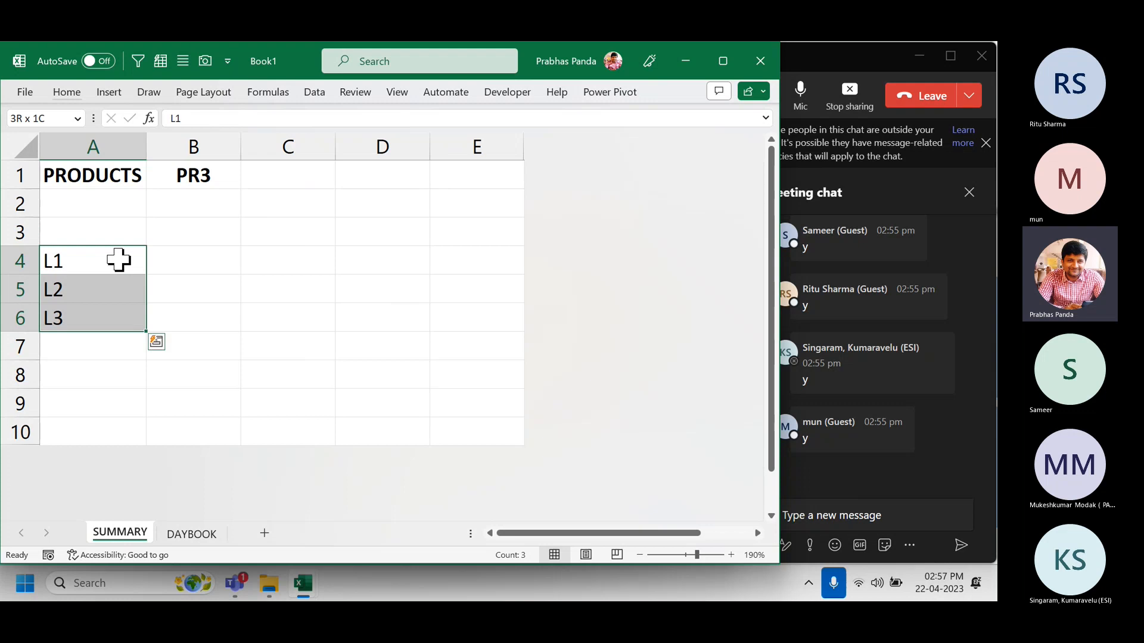
key(alt+h)
key(a)
key(c)
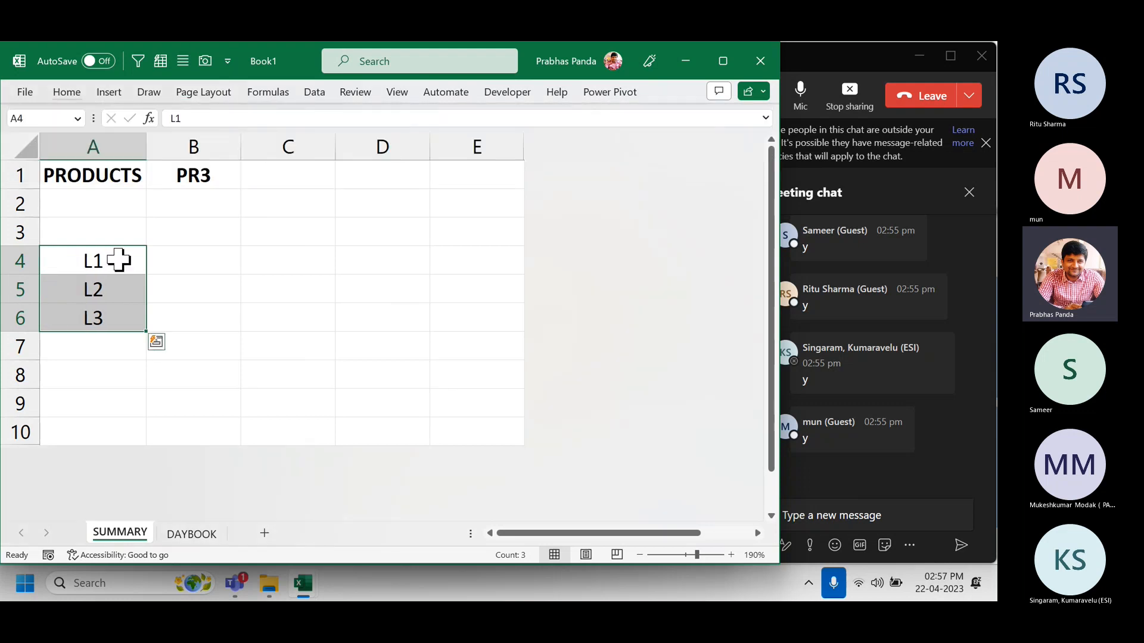
Type the heading PRICE into cell B3.
key(Up)
key(Right)
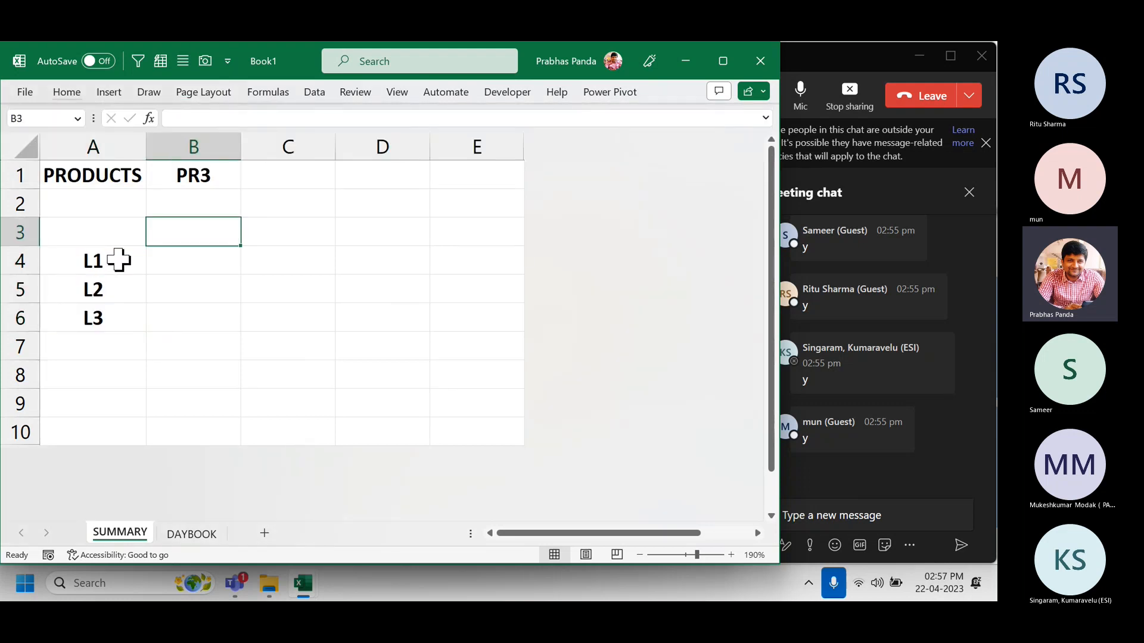
text(PRICE)
key(Return)
key(Up)
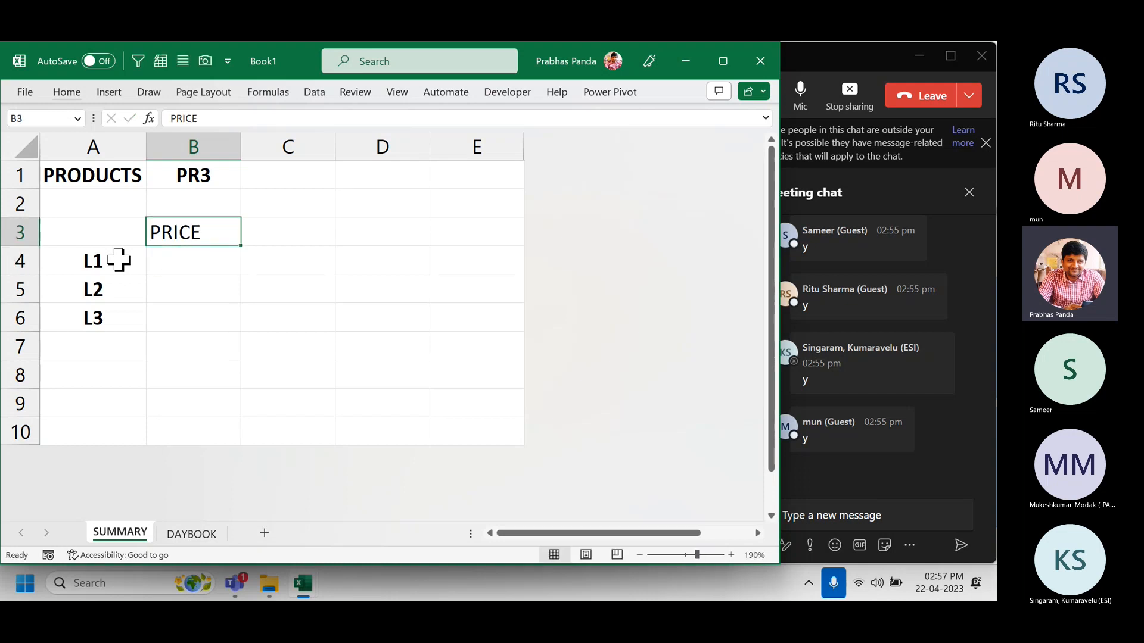
key(alt+h)
Centre, bold and underline the PRICE heading in B3.
key(a)
key(c)
key(ctrl+b)
key(ctrl+u)
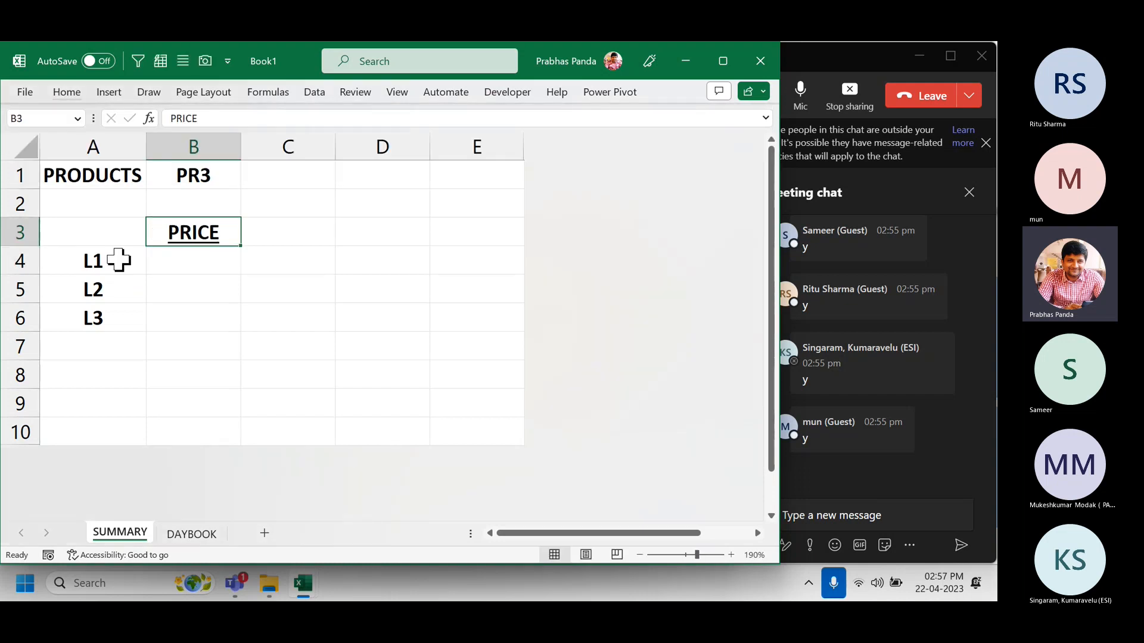
Fill the L1–L3 price cells B4:B6 with yellow.
key(Down)
key(shift+Down)
key(shift+Down)
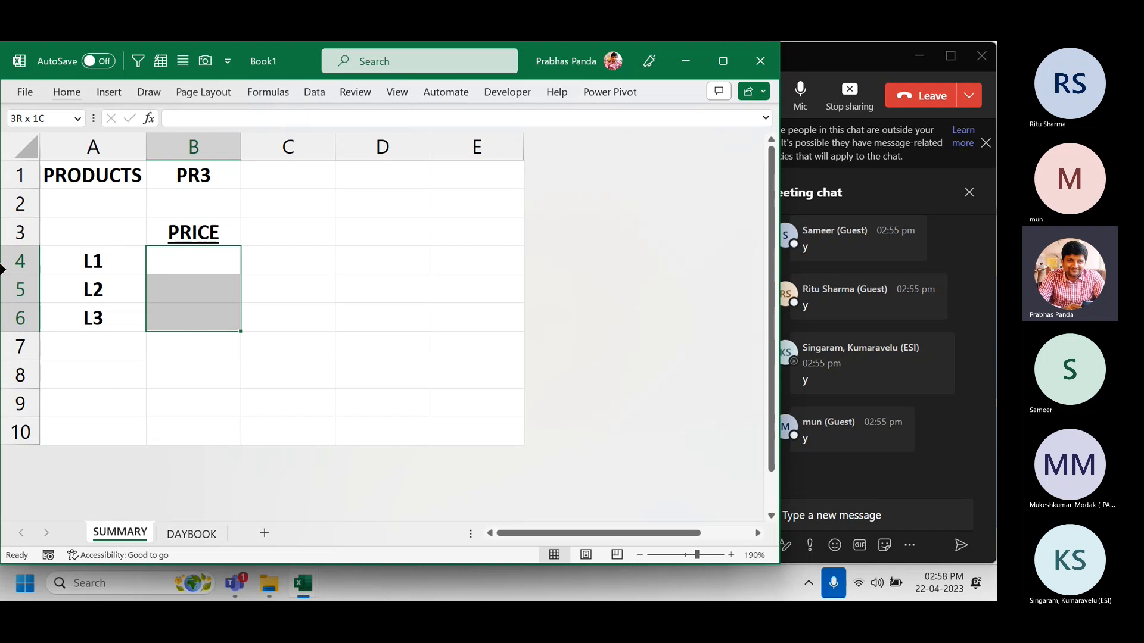
click(66, 93)
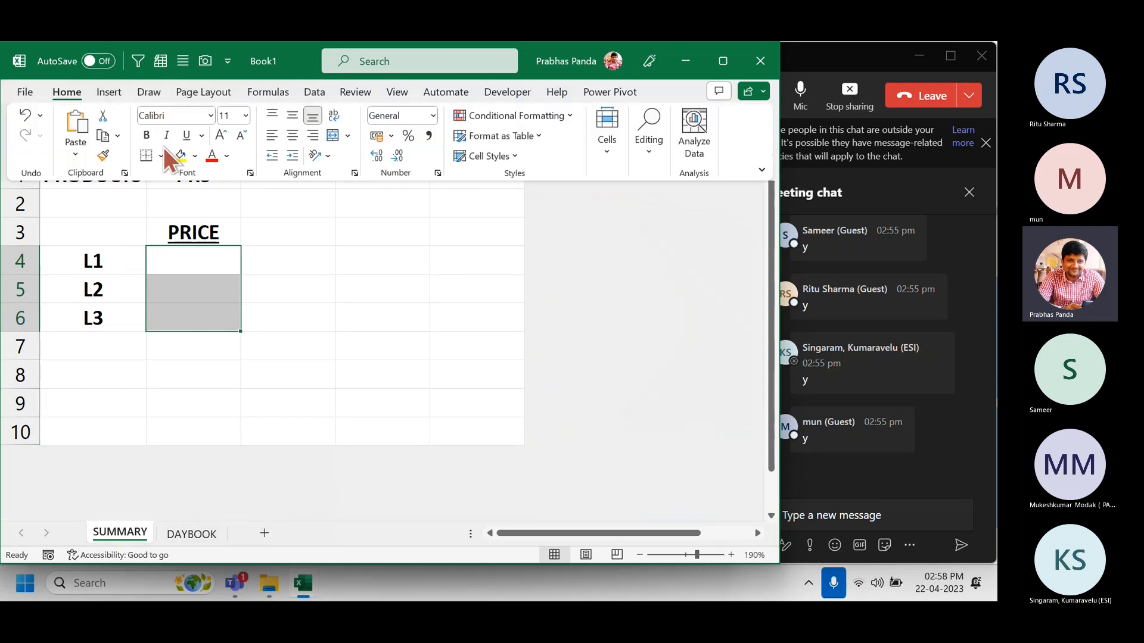
click(180, 156)
click(200, 264)
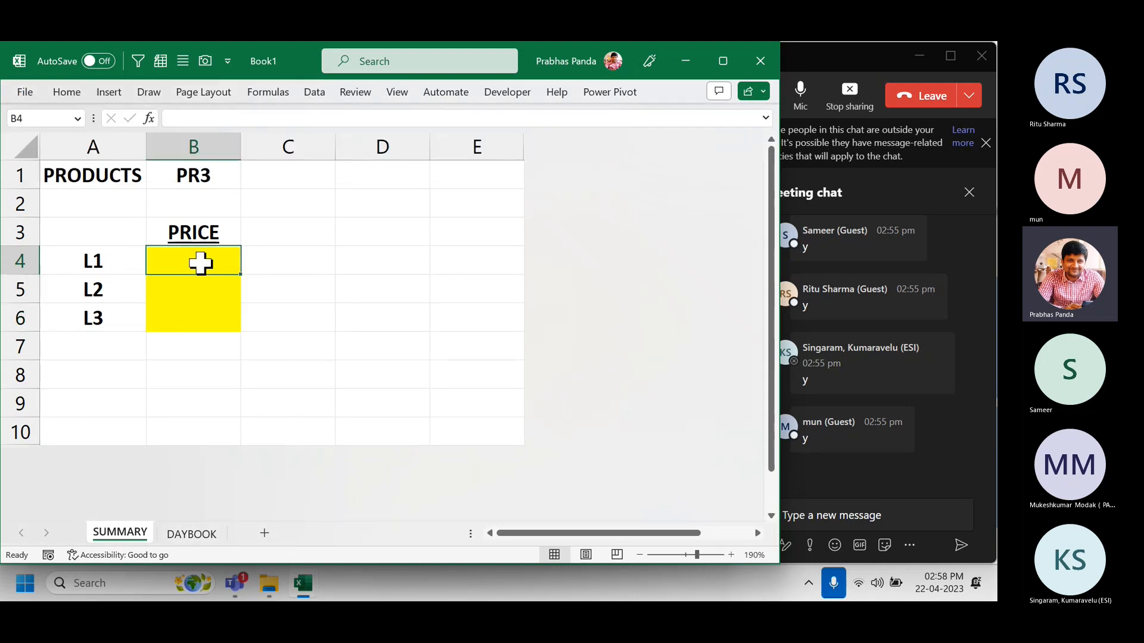
click(194, 530)
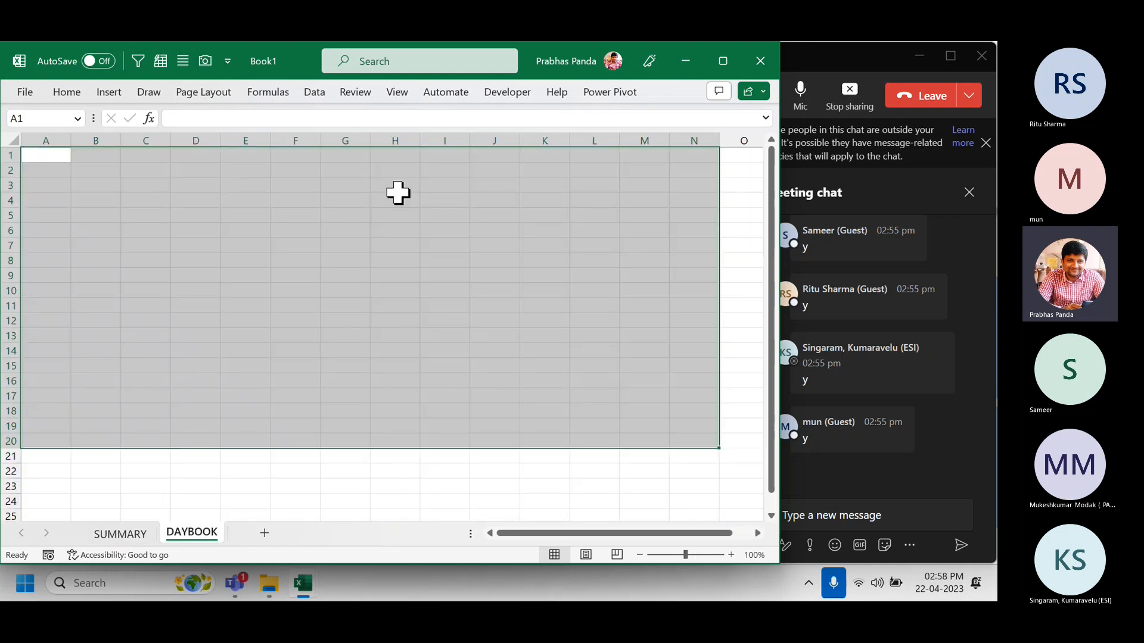
click(128, 535)
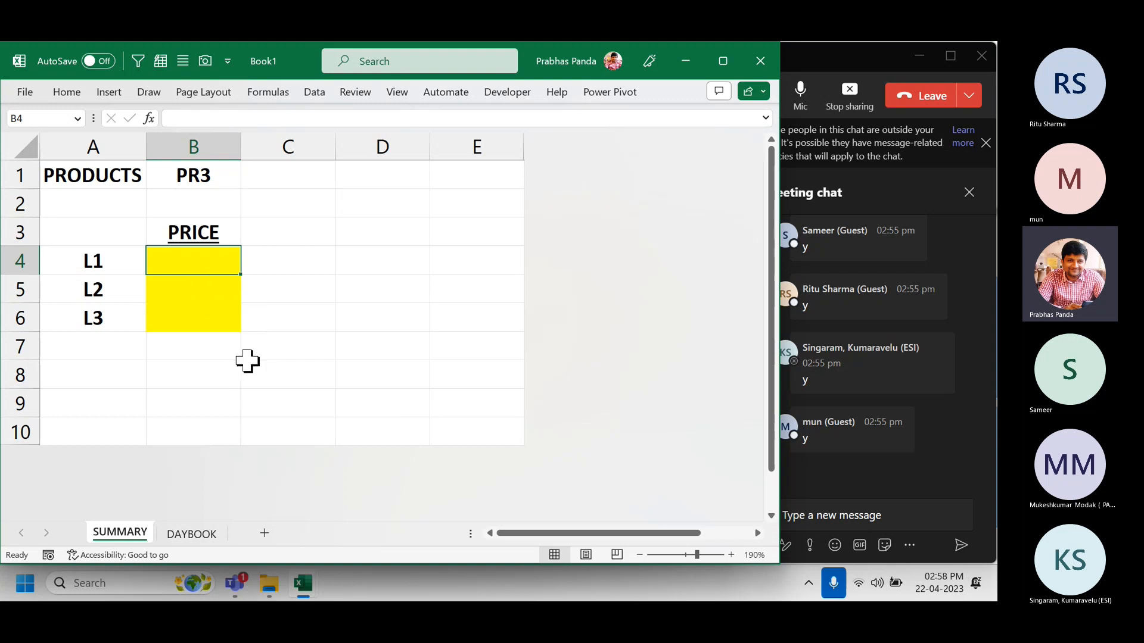
Enter the heading 'VENDOR NAME' in cell C3.
click(296, 236)
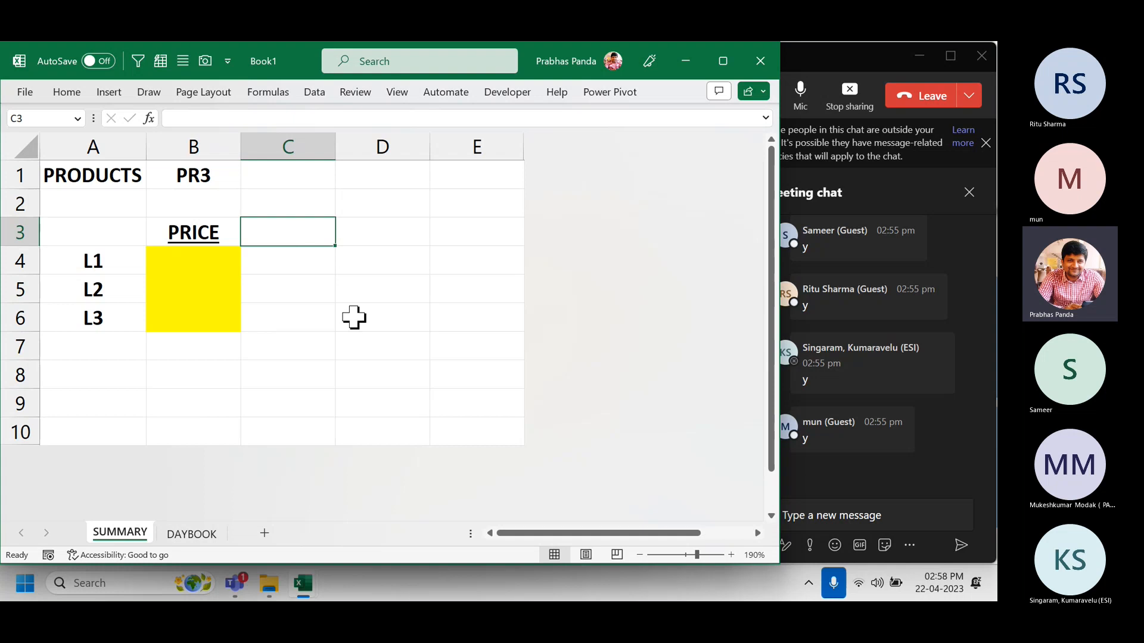
text(VENDO)
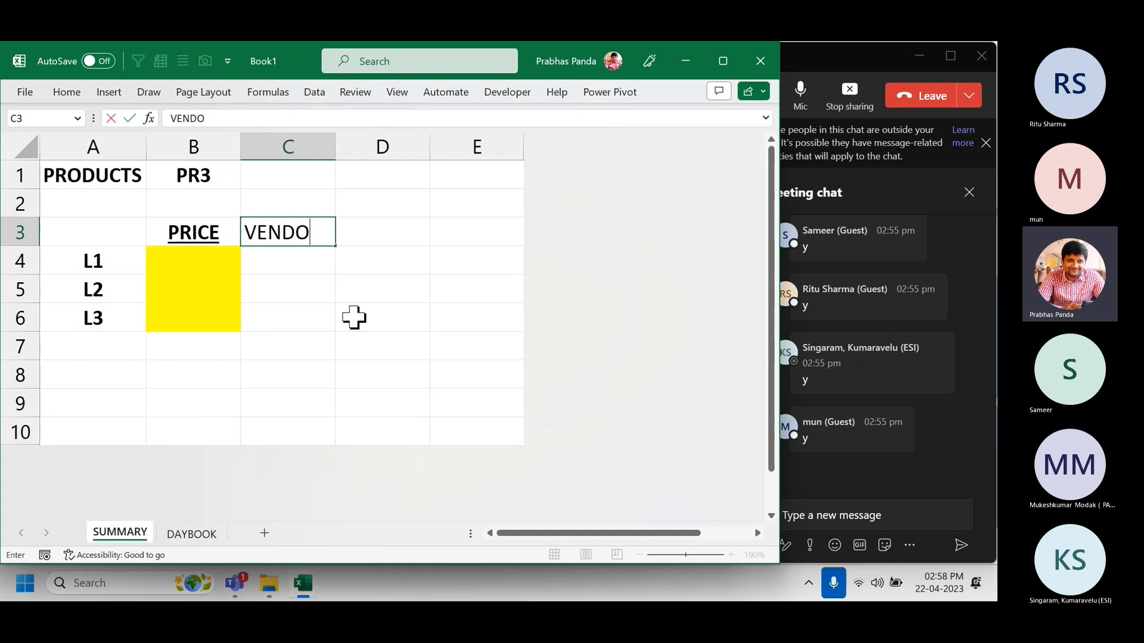
text(R NAME)
key(Return)
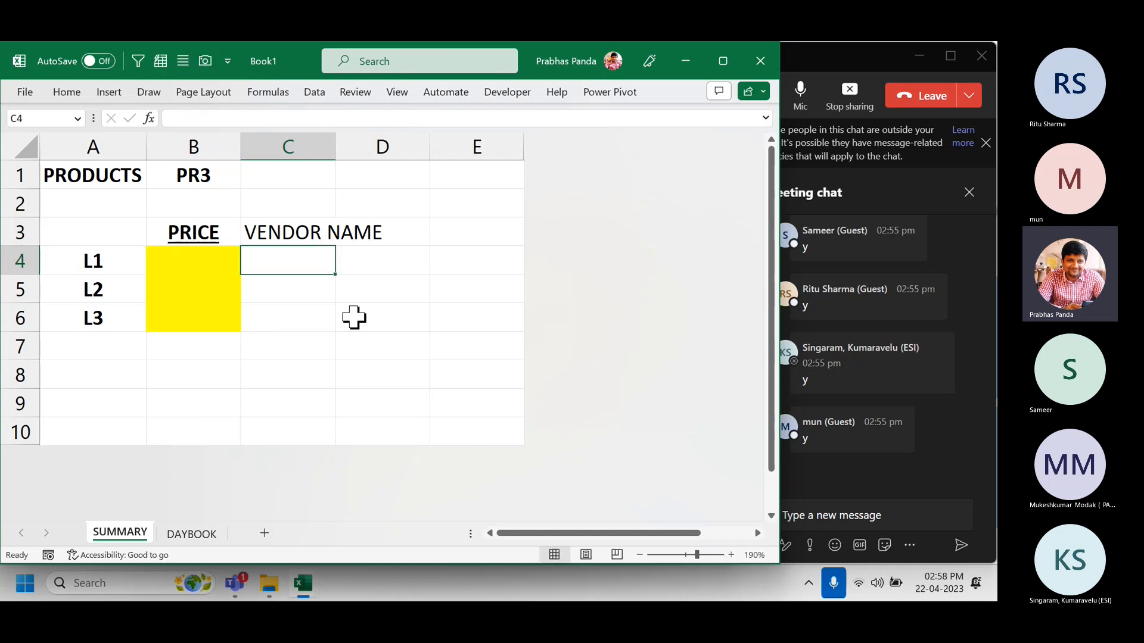
key(Up)
AutoFit column C to the heading, make VENDOR NAME bold and underlined, then check the L1–L3 cells.
key(alt+h)
key(o)
key(i)
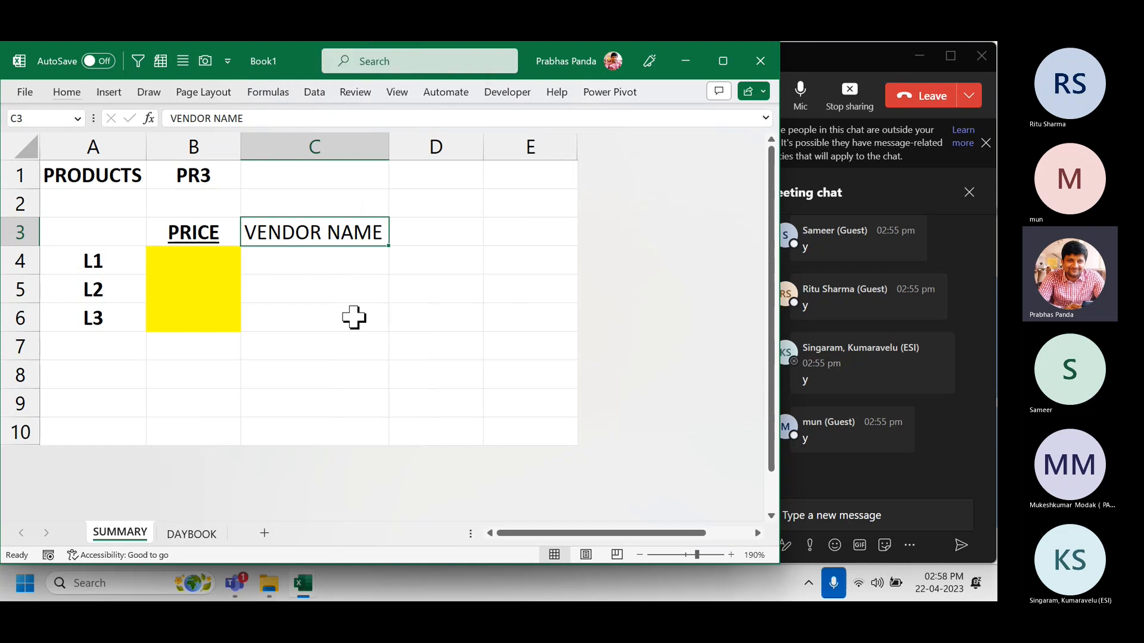
key(ctrl+b)
key(ctrl+u)
drag(212, 261, 323, 309)
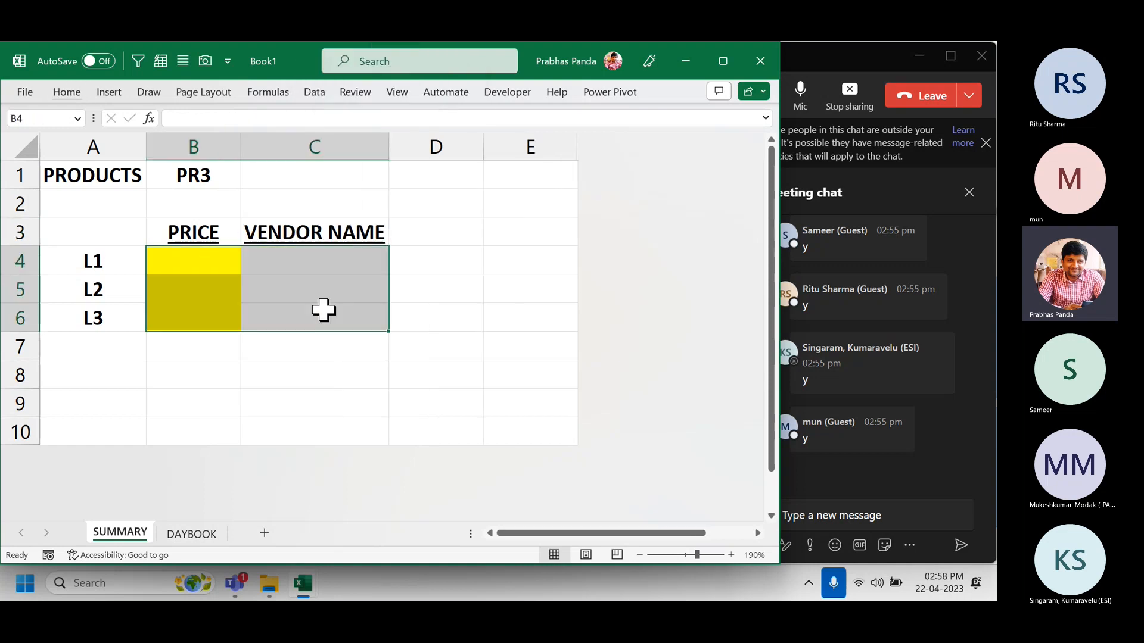
click(366, 381)
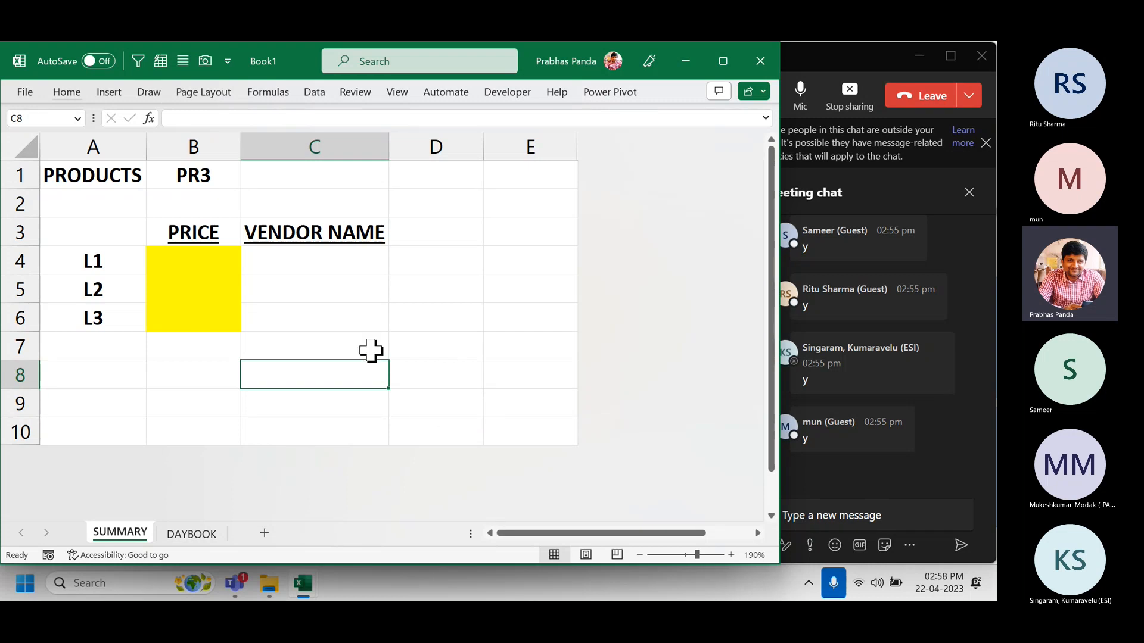
click(212, 532)
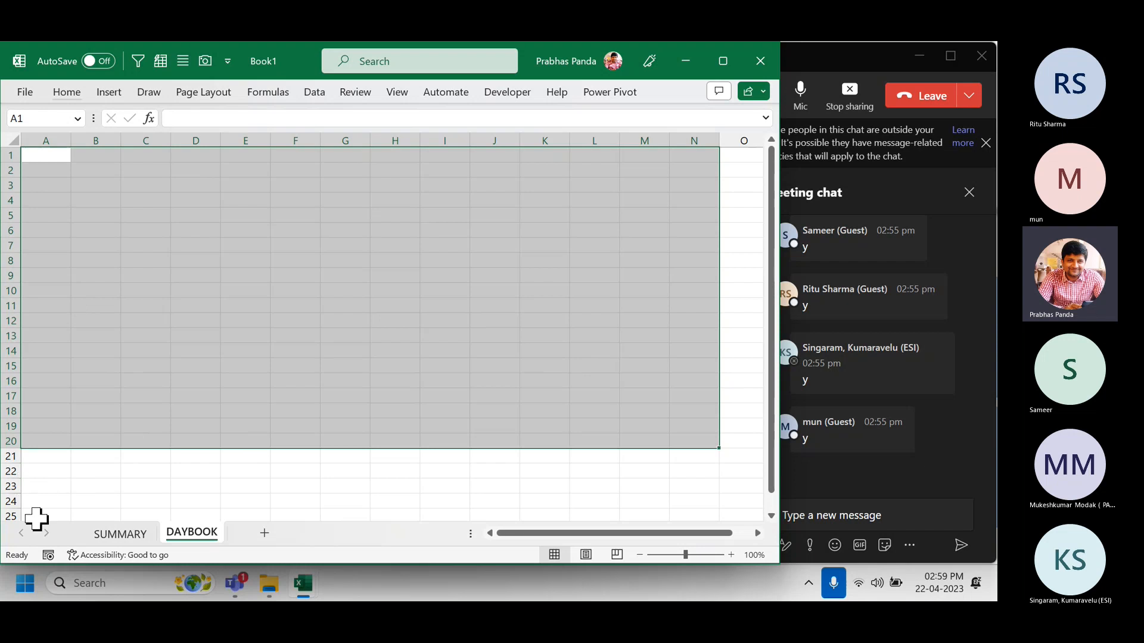
click(120, 533)
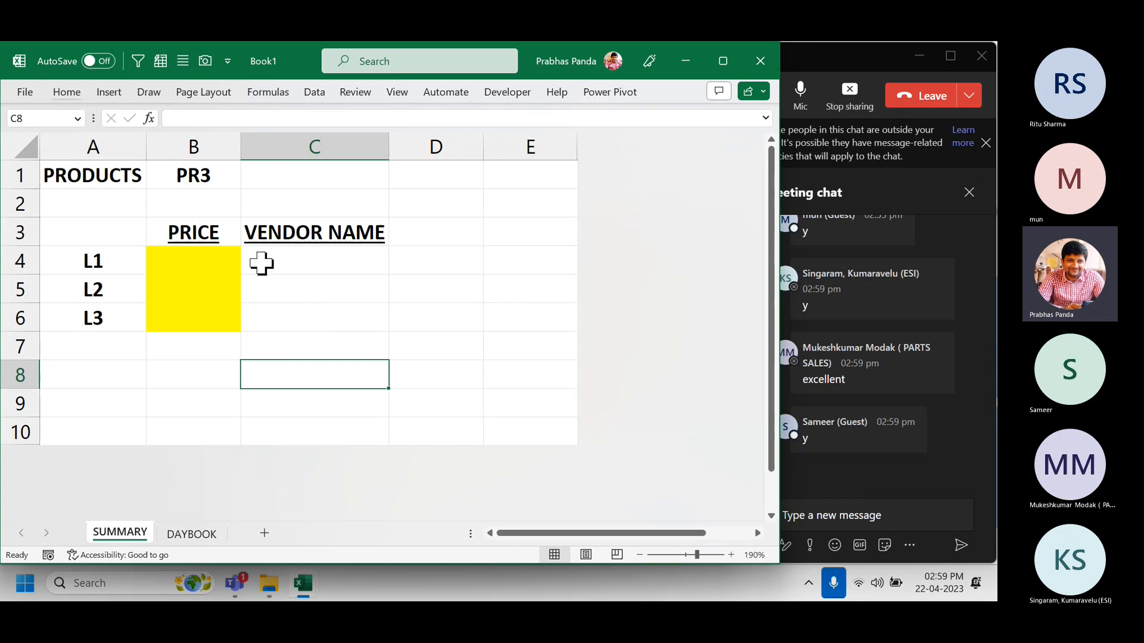
click(215, 176)
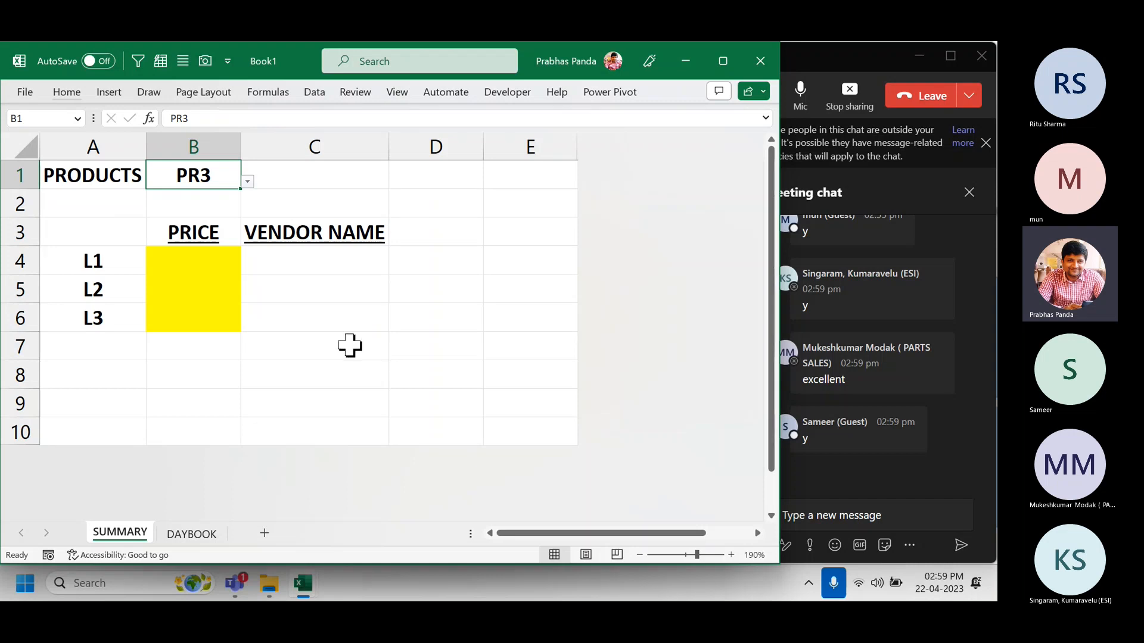
drag(191, 258, 182, 327)
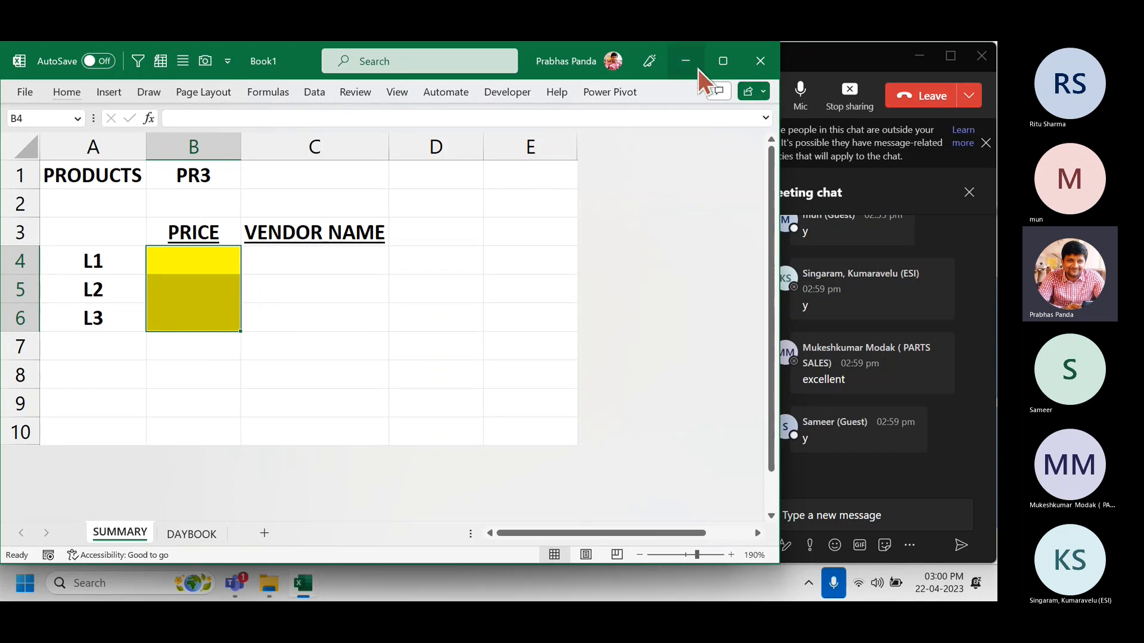
Minimize Book1 and select F12:F14 under Bottom 3 on the Corp Case Studies sheet.
click(684, 61)
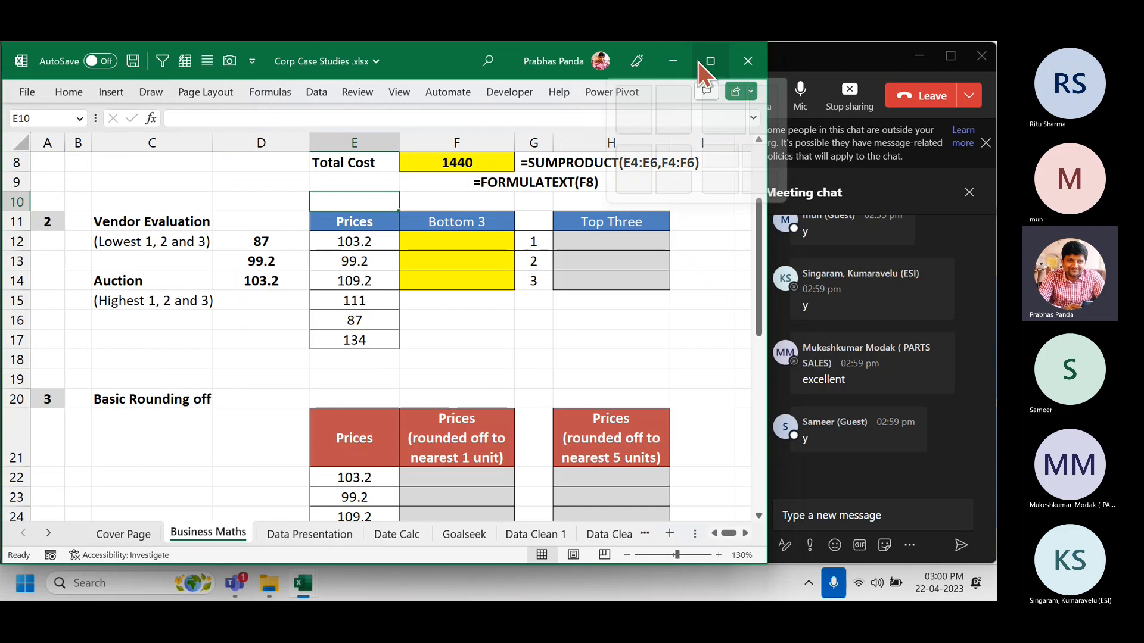
click(485, 357)
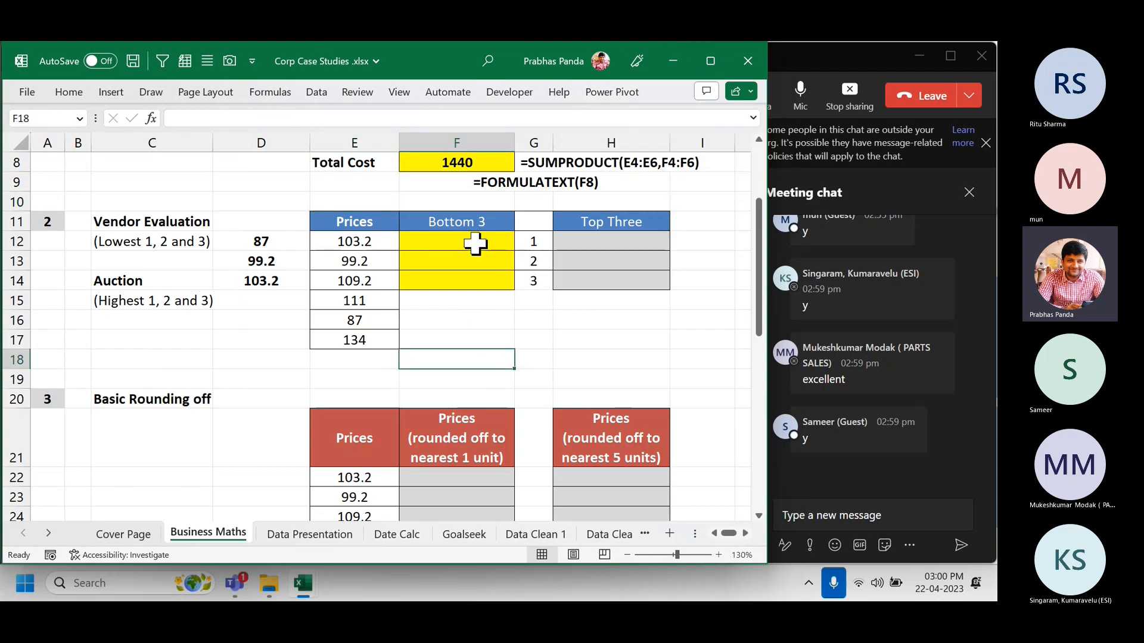
drag(474, 241, 472, 280)
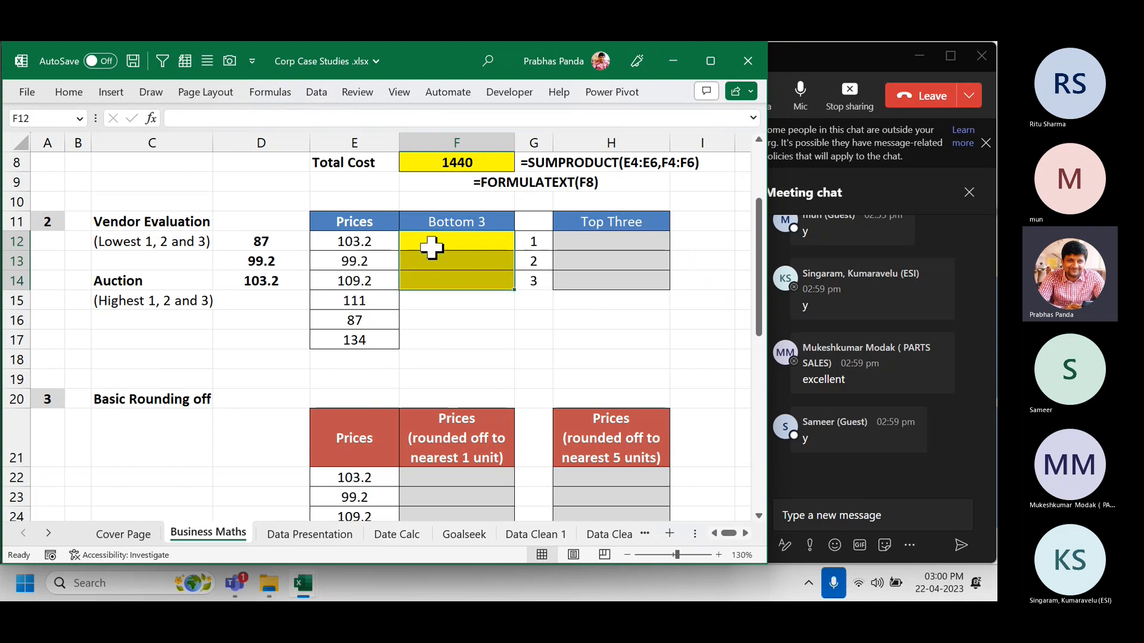
click(464, 245)
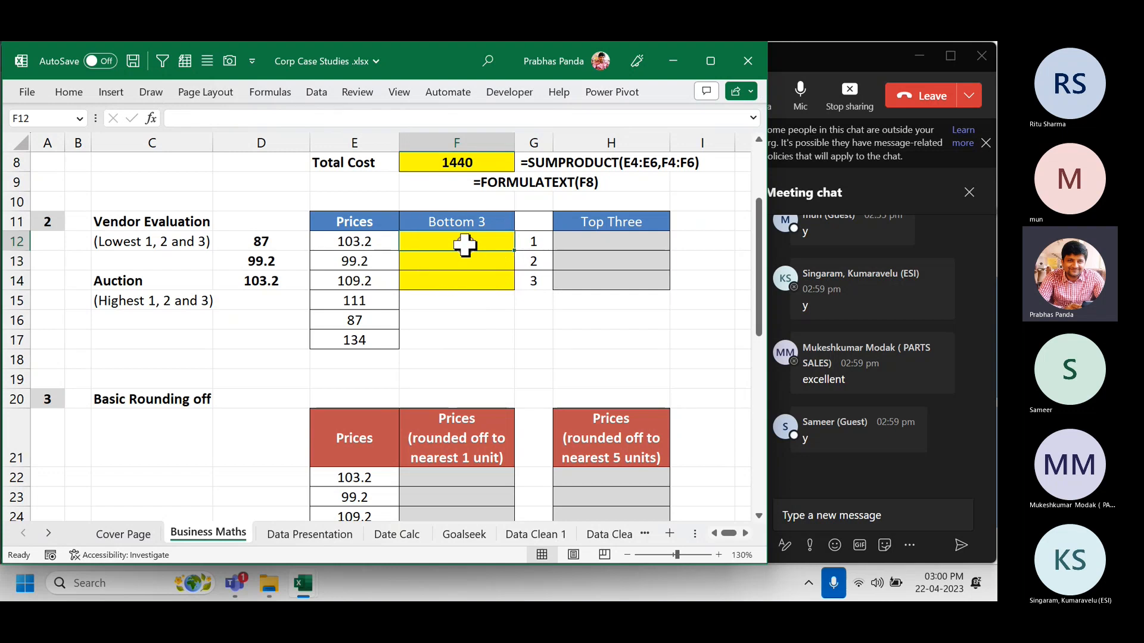
click(464, 245)
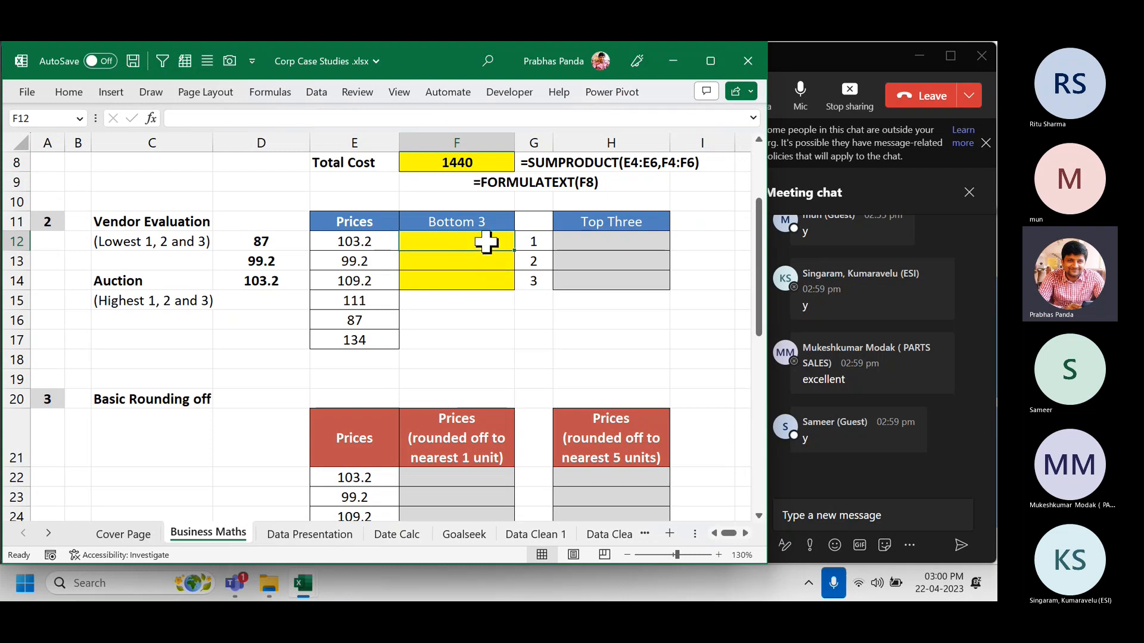
key(shift+Down)
key(shift+Down)
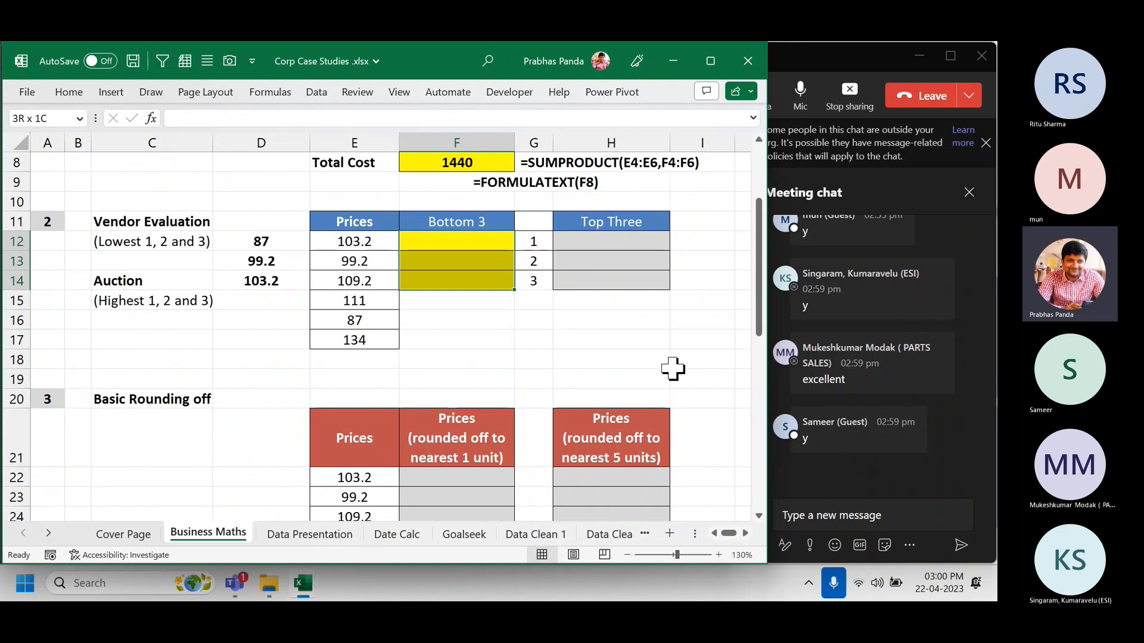
Start =SMALL( in F12 using the absolute price range $E$12:$E$17.
text(=)
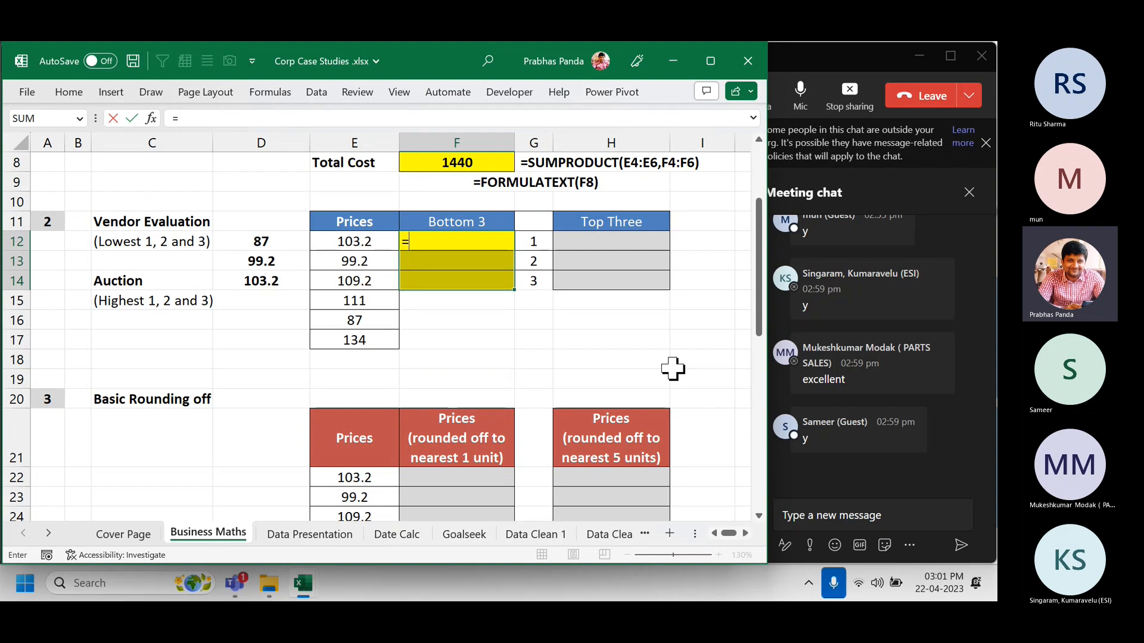
text(SMALL()
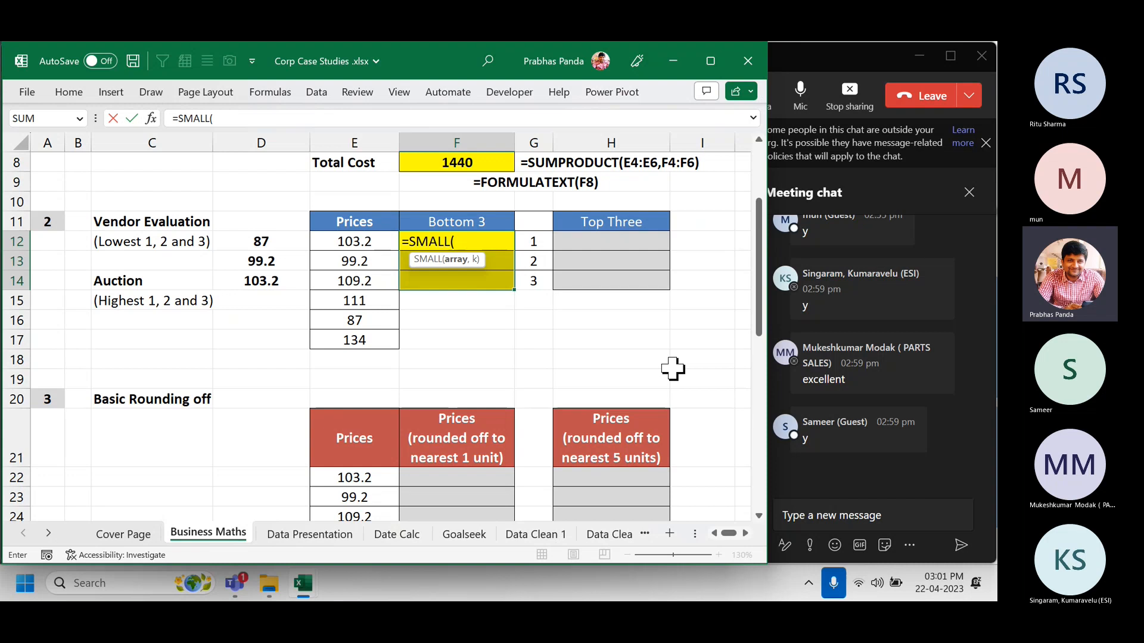
key(Left)
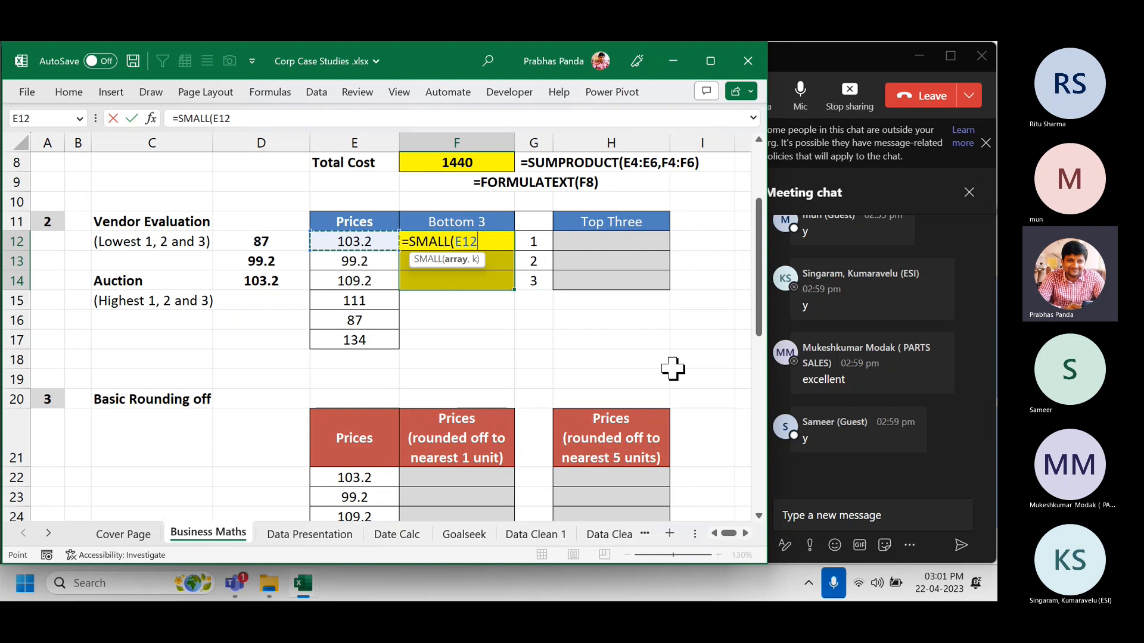
key(ctrl+shift+Down)
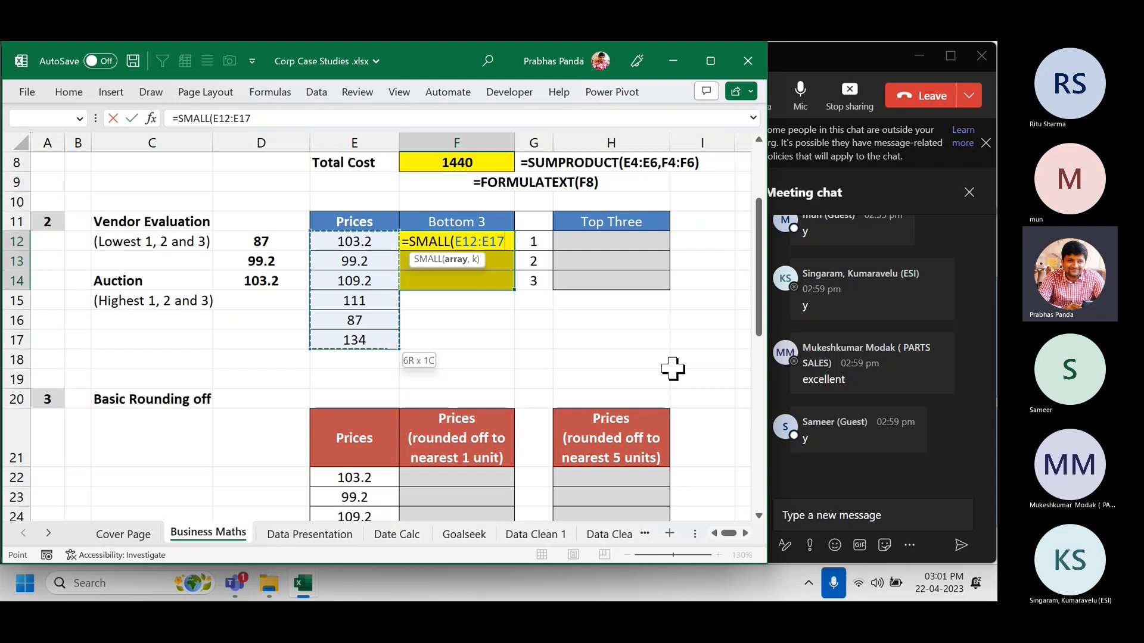
key(F4)
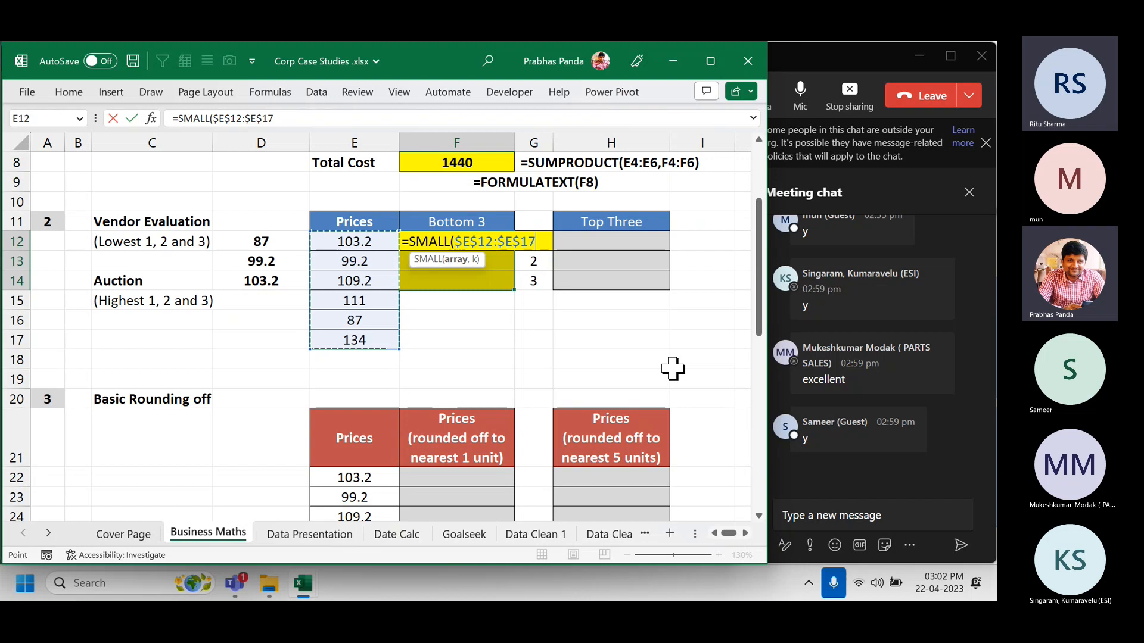
Launch the On-Screen Keyboard via search 'ON', minimize it, and add a comma after $E$12:$E$17.
key(super)
text(ON)
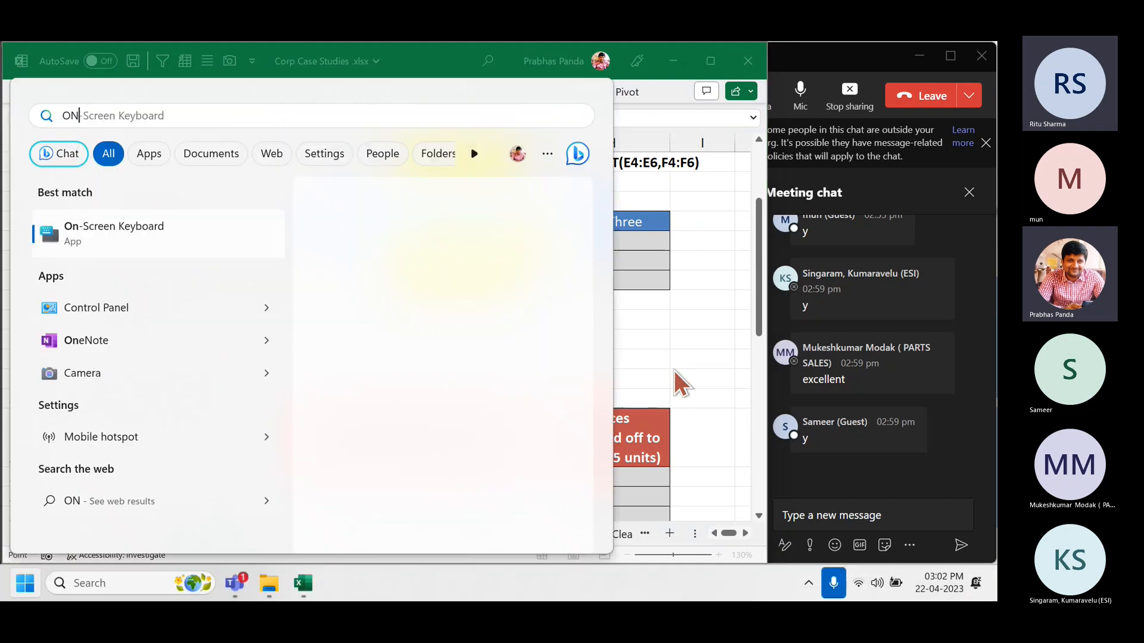
key(Return)
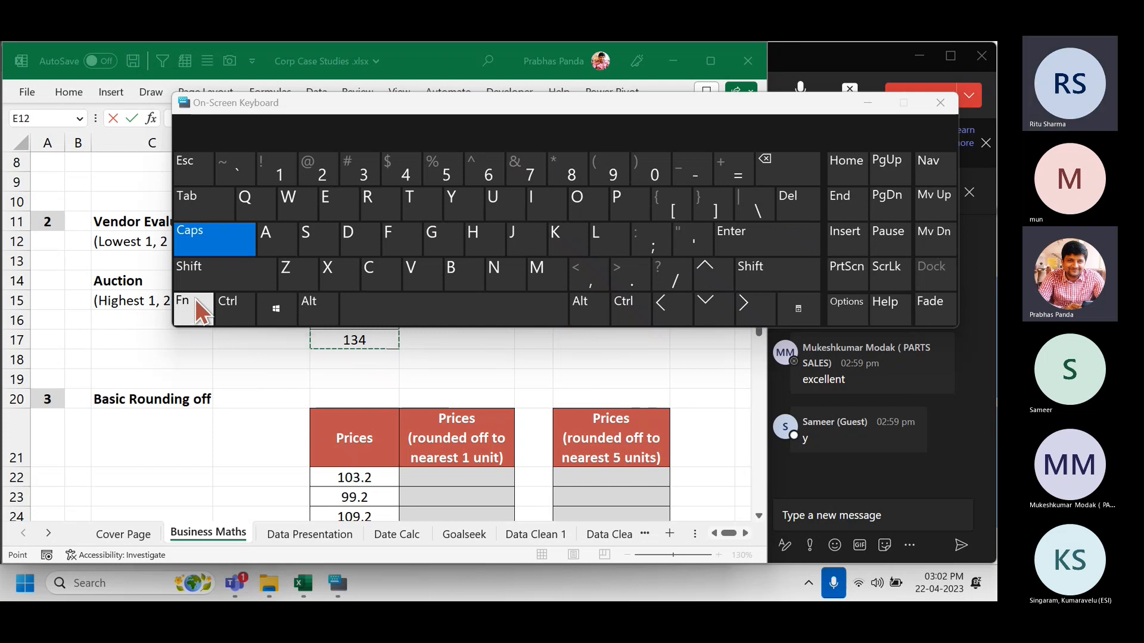
click(868, 103)
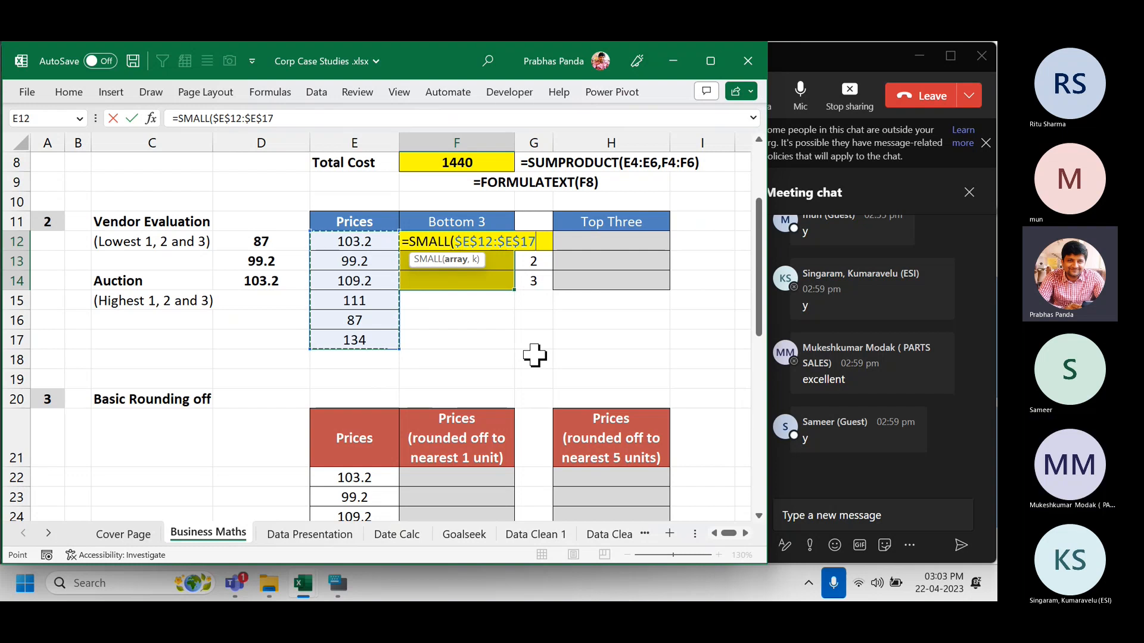
text(,)
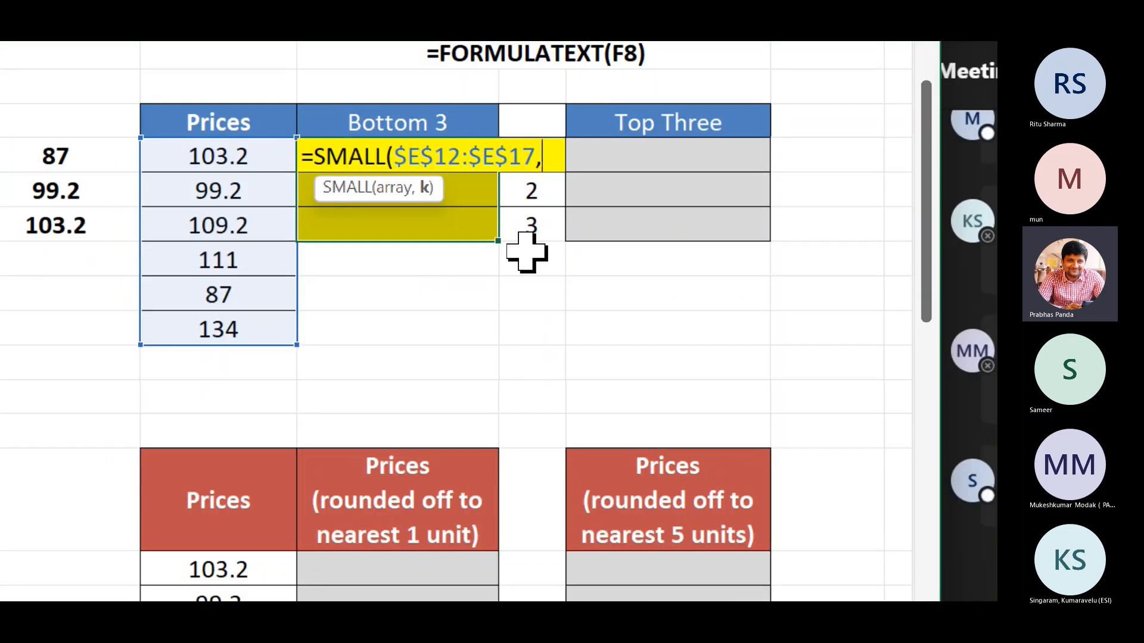
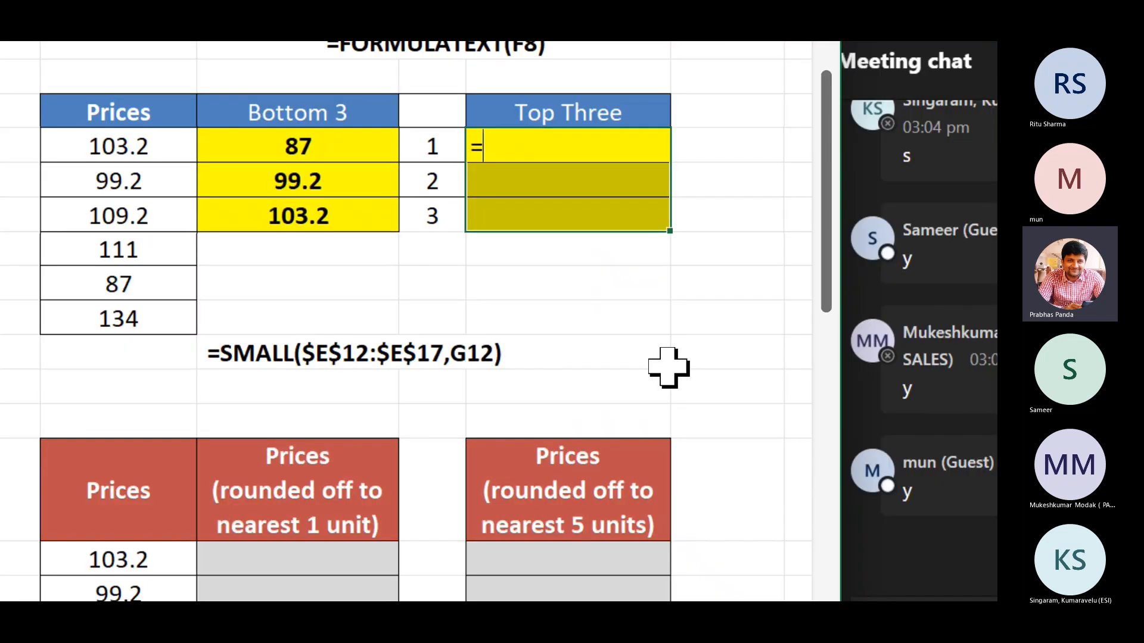
Fill H12:H14 with =LARGE($E$12:$E$17,G12) to show 134, 111 and 109.2.
text(LARGE()
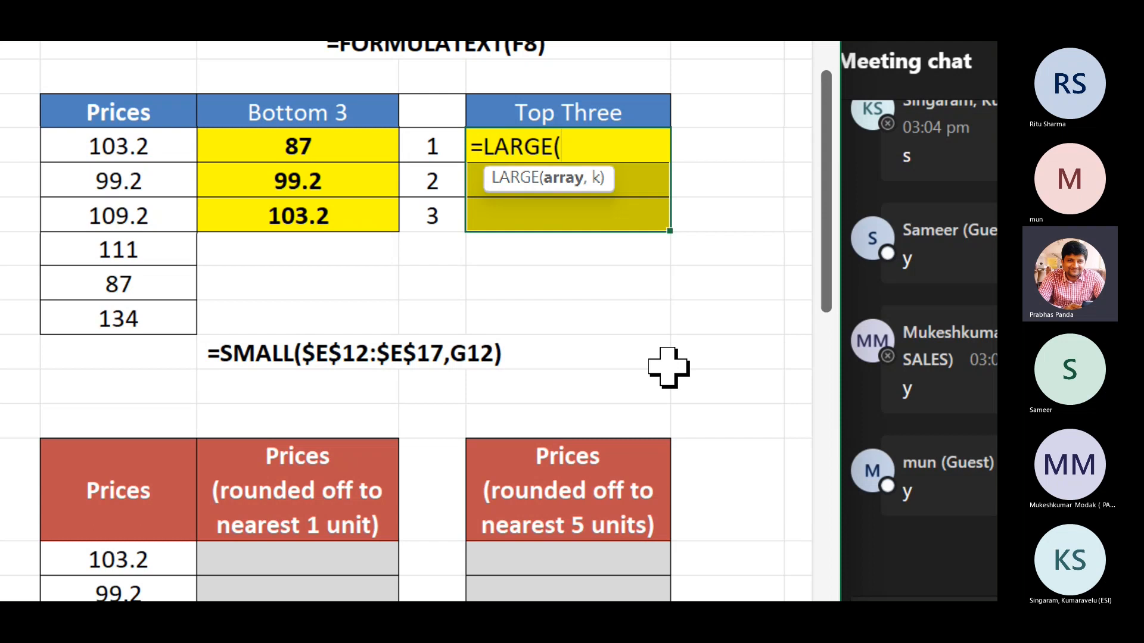
key(Left)
key(Left)
key(Left)
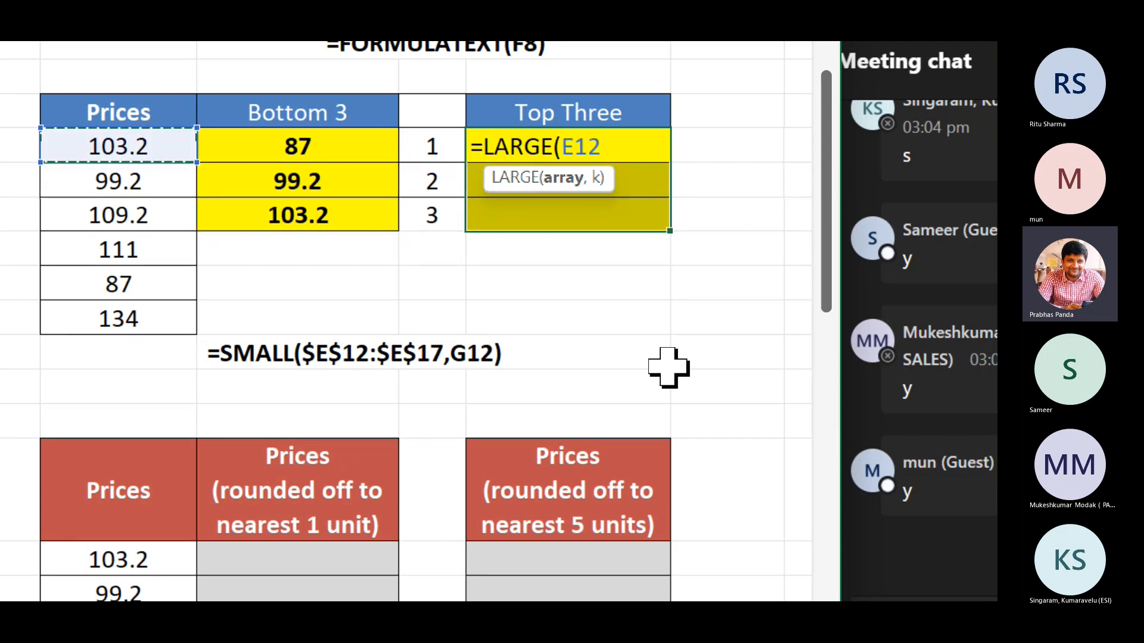
key(ctrl+shift+Down)
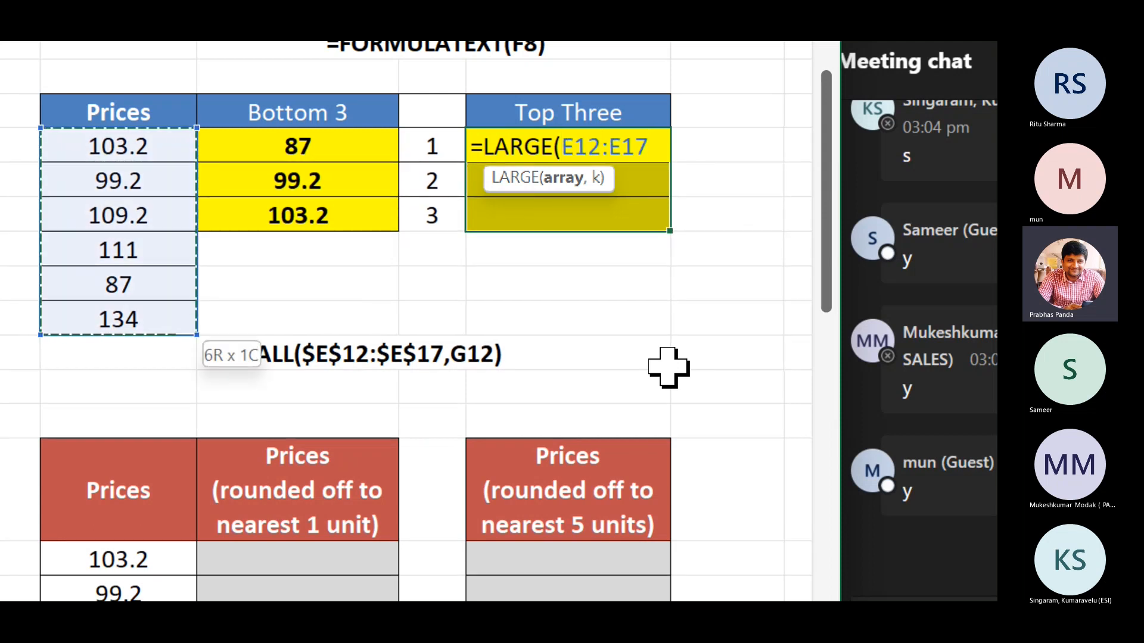
key(F4)
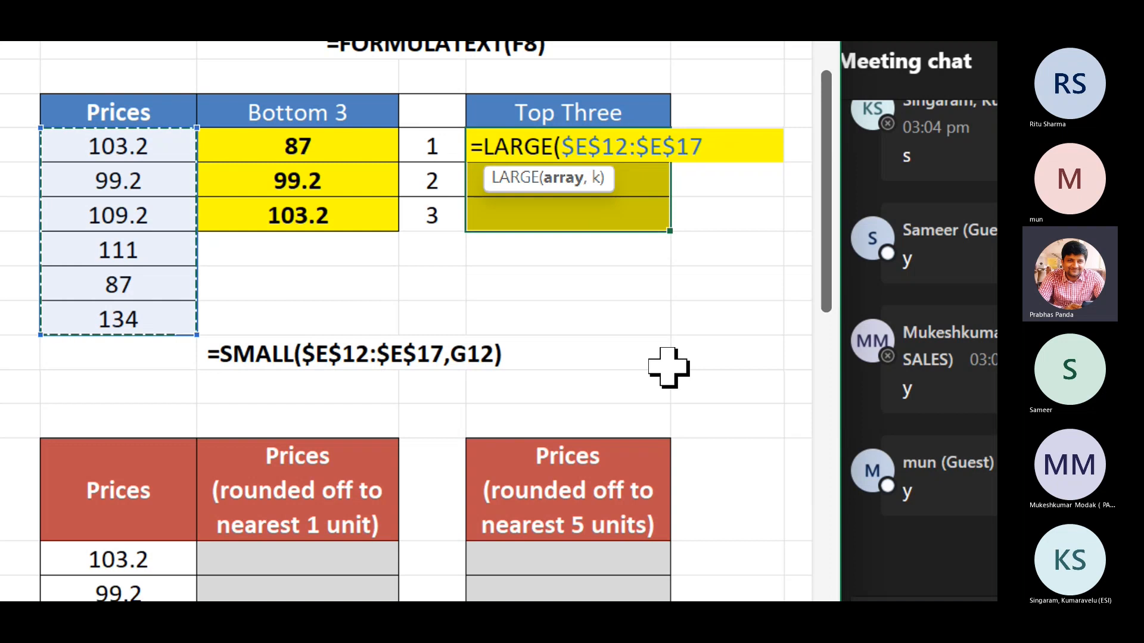
text(,)
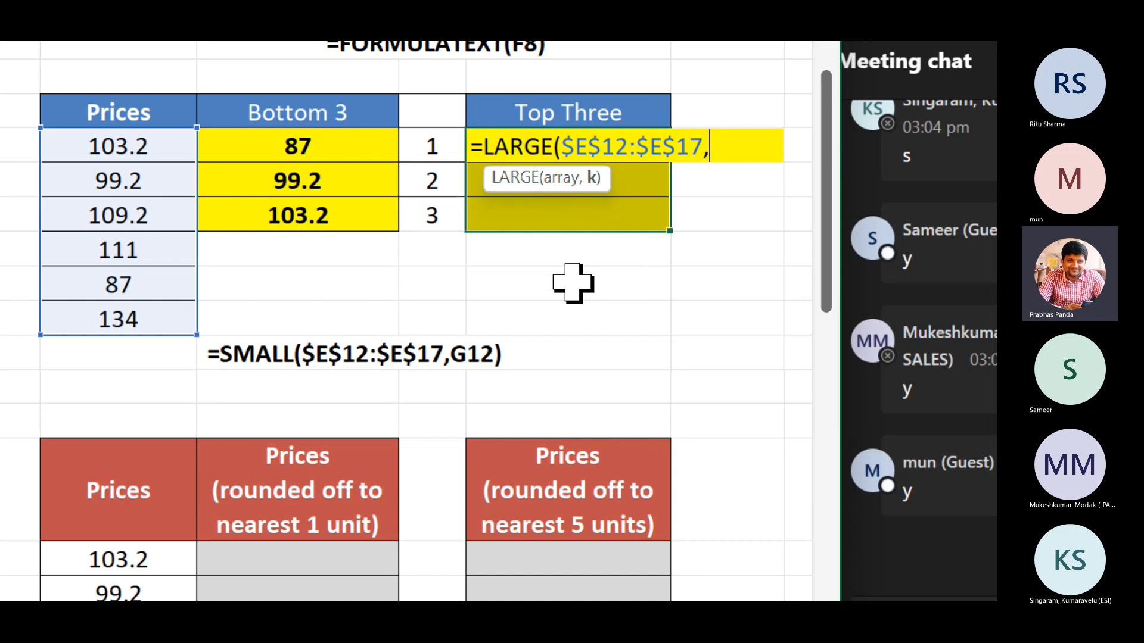
click(440, 145)
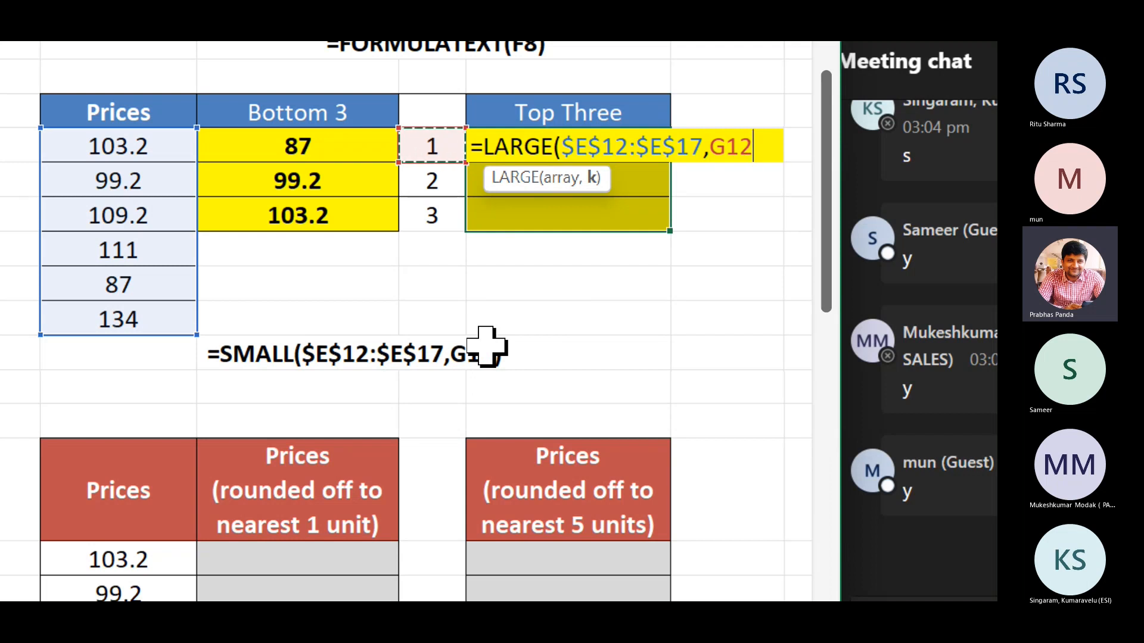
text())
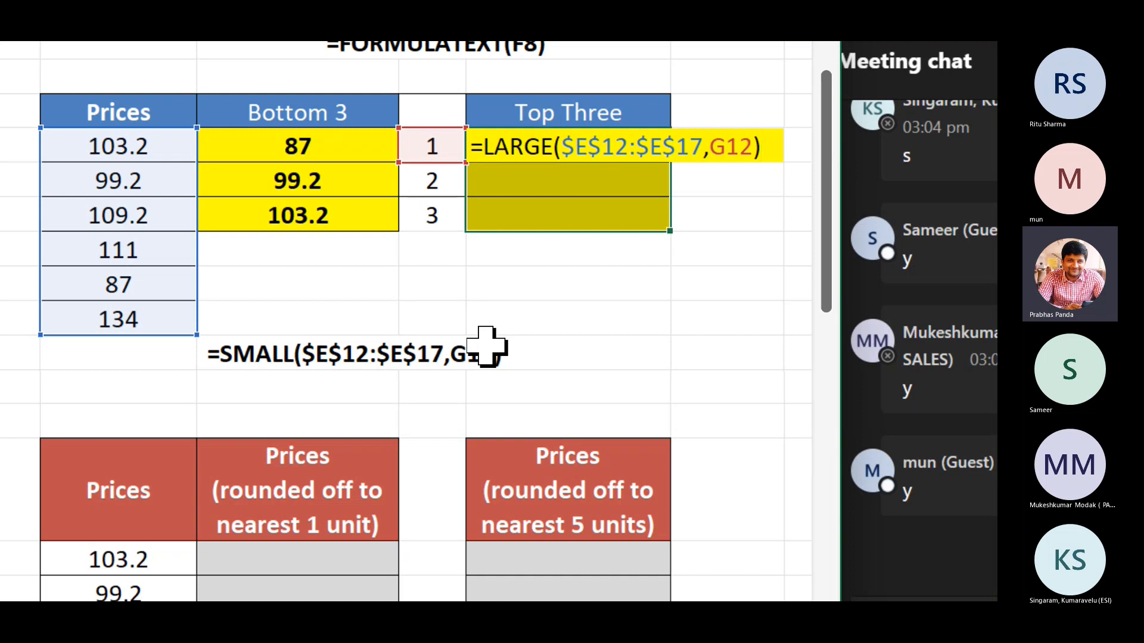
key(ctrl+Return)
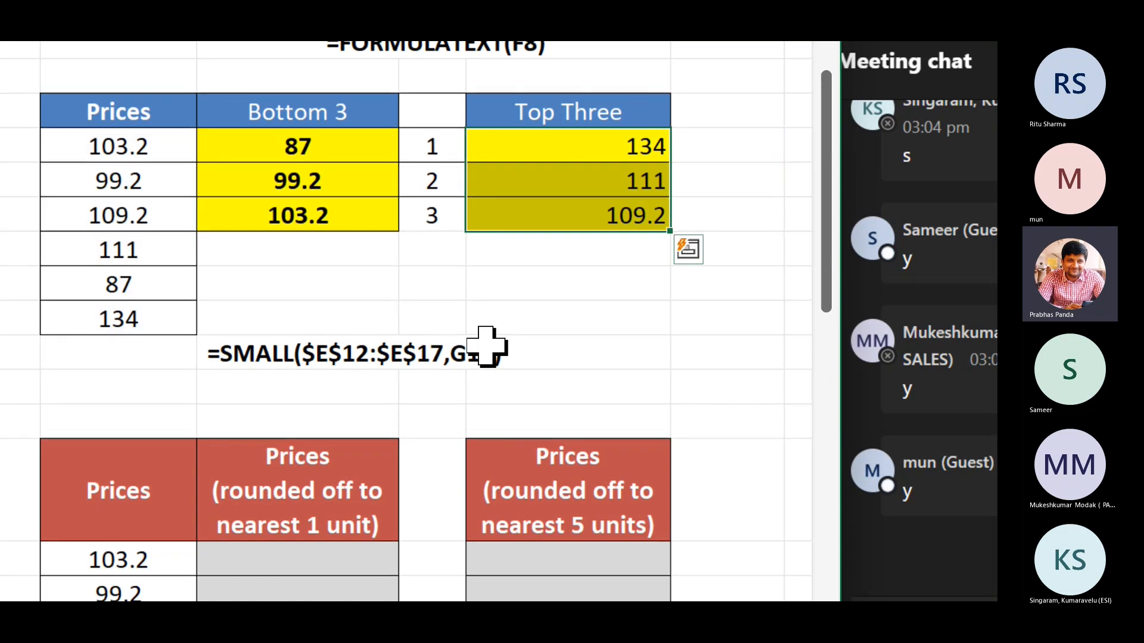
Centre-align the Top Three values and paste the formula text into H15 beneath them.
key(alt+h)
key(a)
key(c)
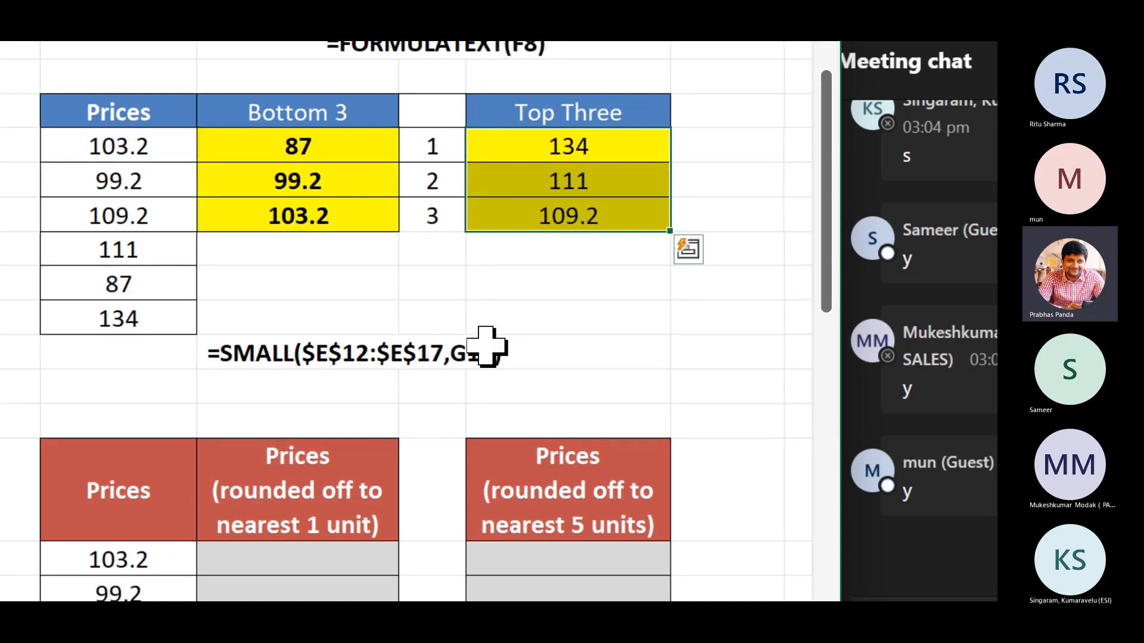
key(F2)
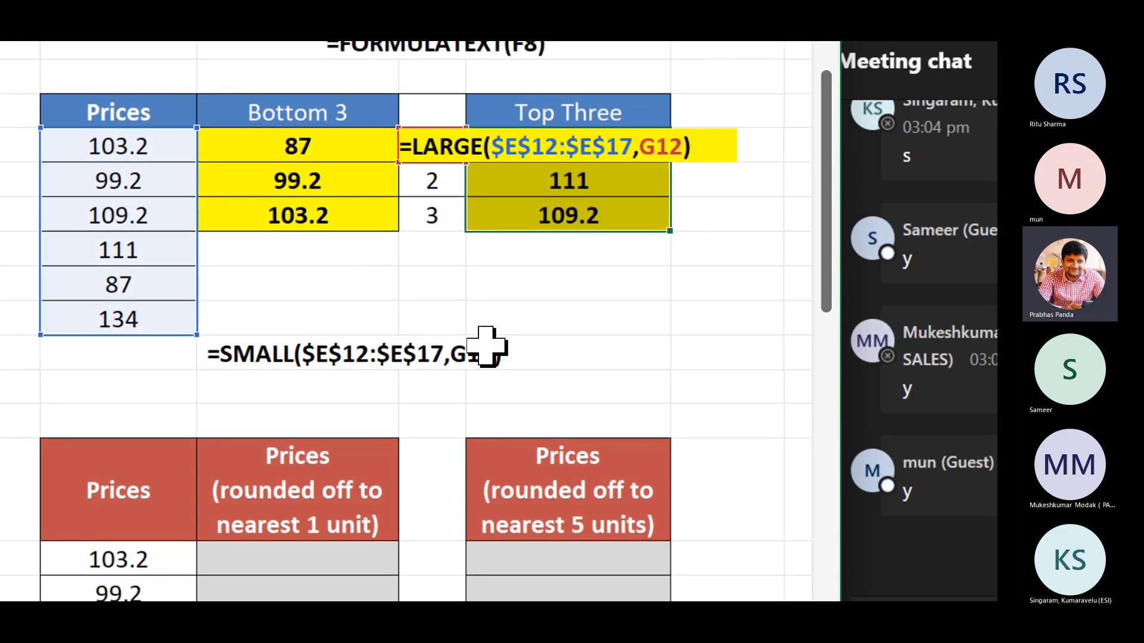
key(Escape)
key(Down)
key(Down)
key(Down)
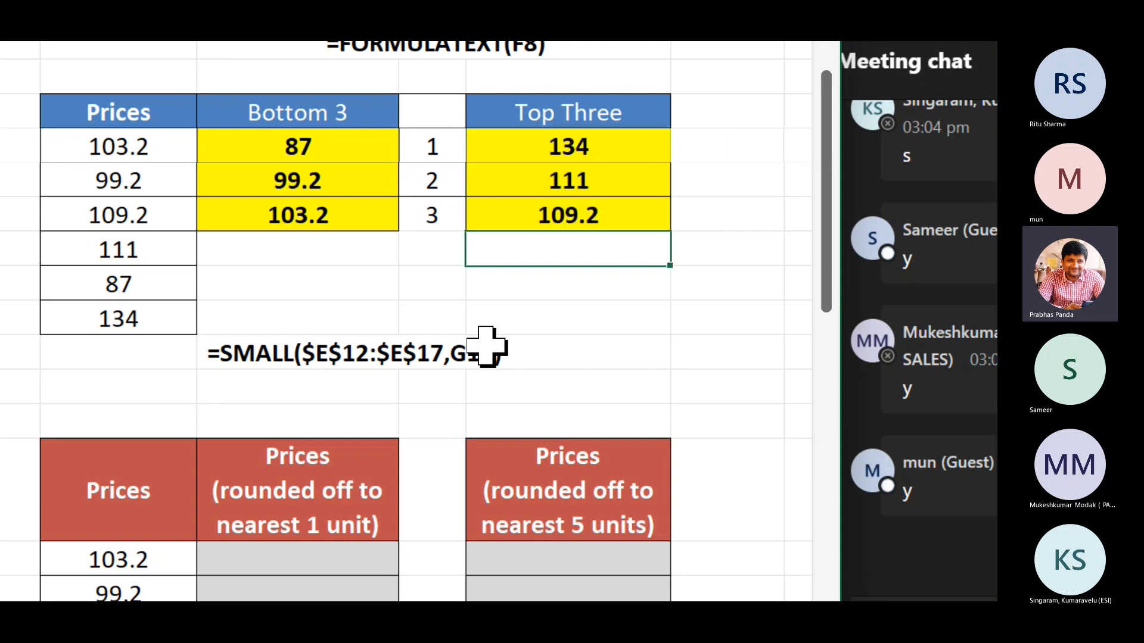
key(ctrl+v)
key(Return)
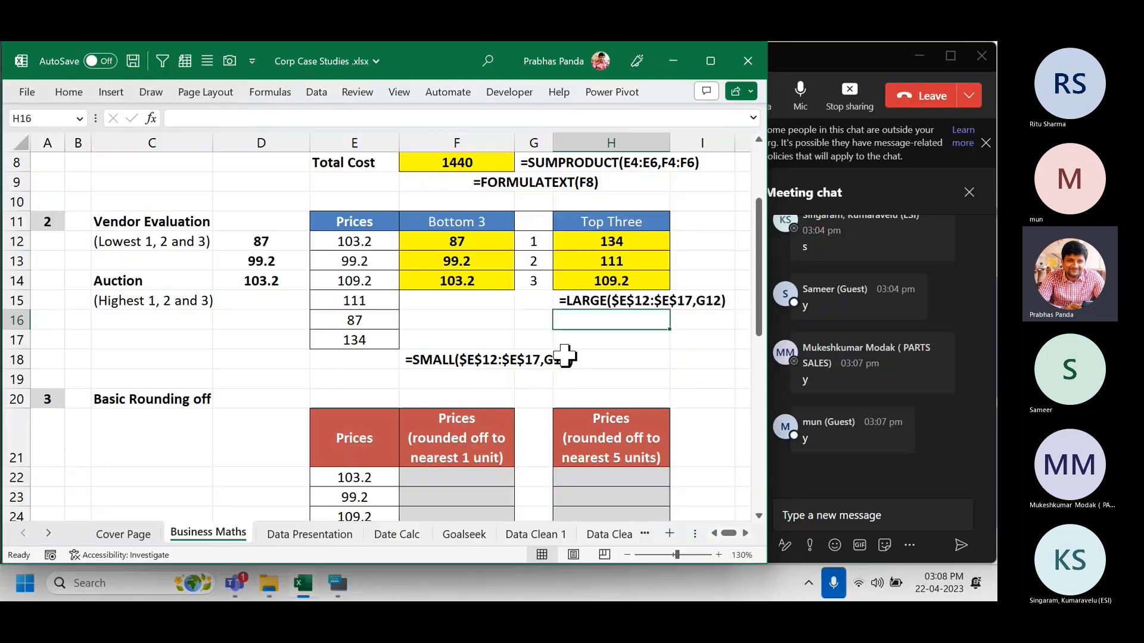
Post =LARGE($E$12:$E$17,G12) in the Teams meeting chat, then bring Book1 forward.
click(850, 513)
key(ctrl+v)
key(Return)
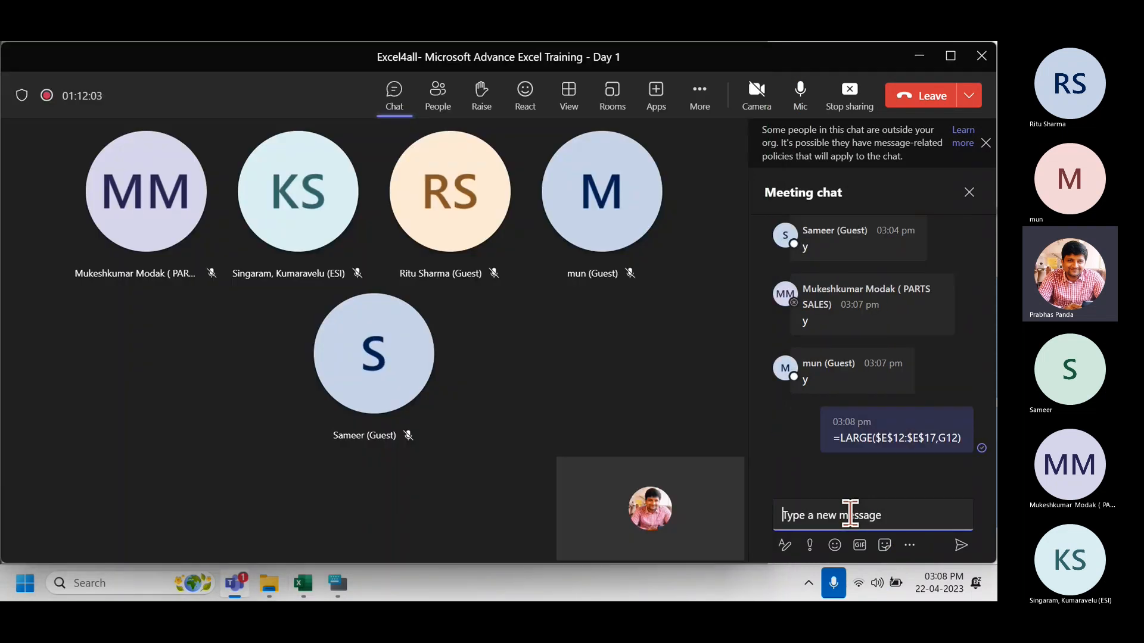
key(alt+Tab)
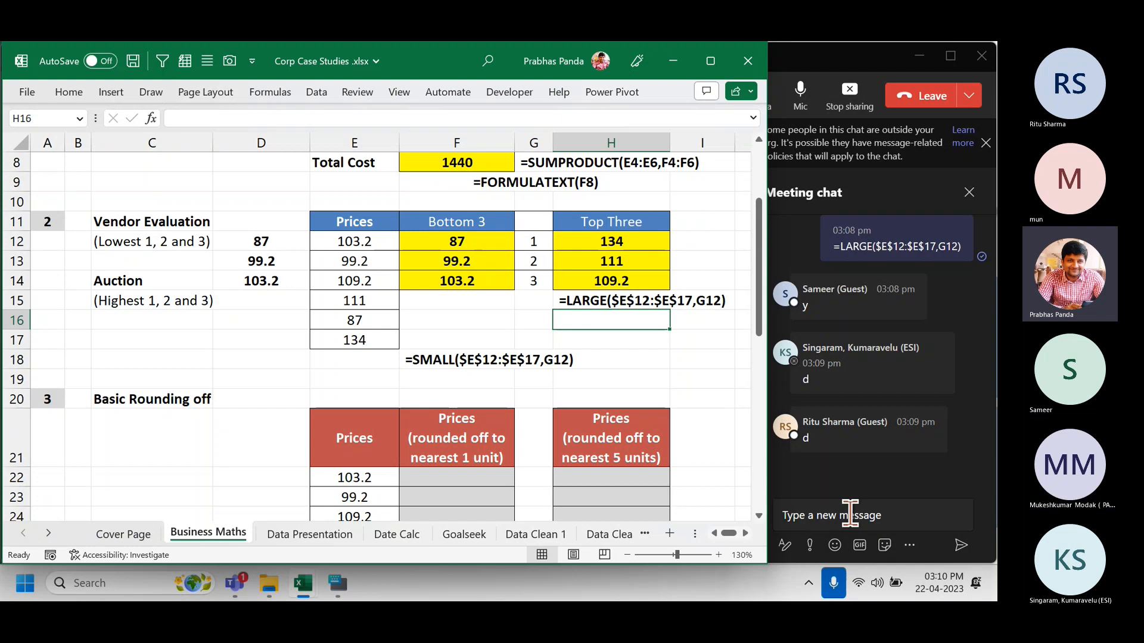
click(833, 64)
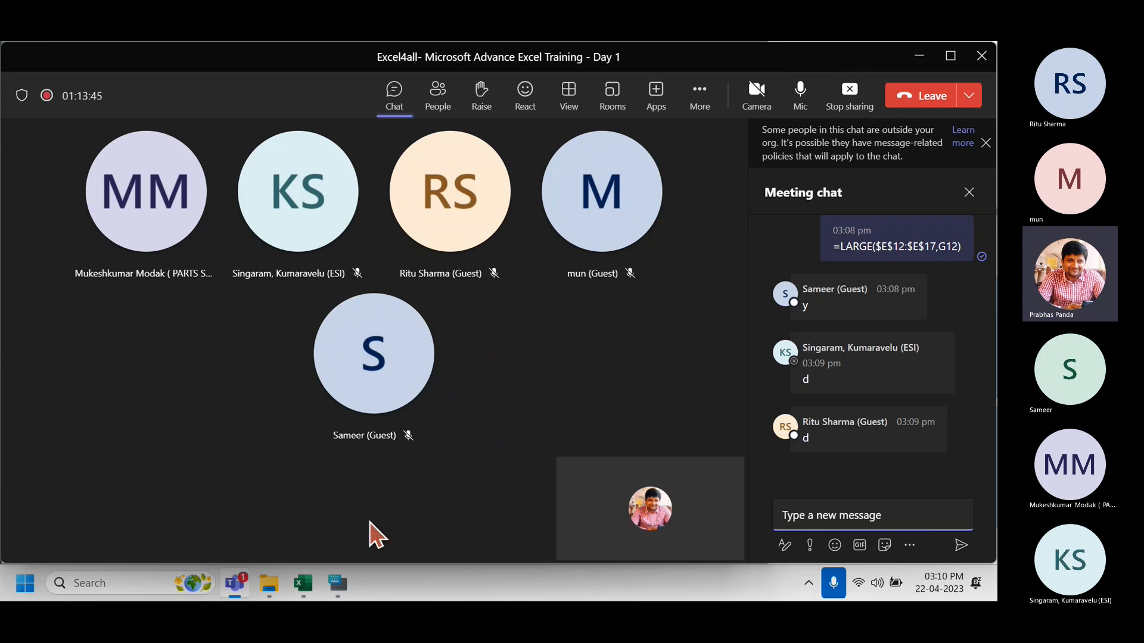
Close Book1 with Don't Save and return to the Corp Case Studies workbook.
mouse_move(302, 583)
click(337, 506)
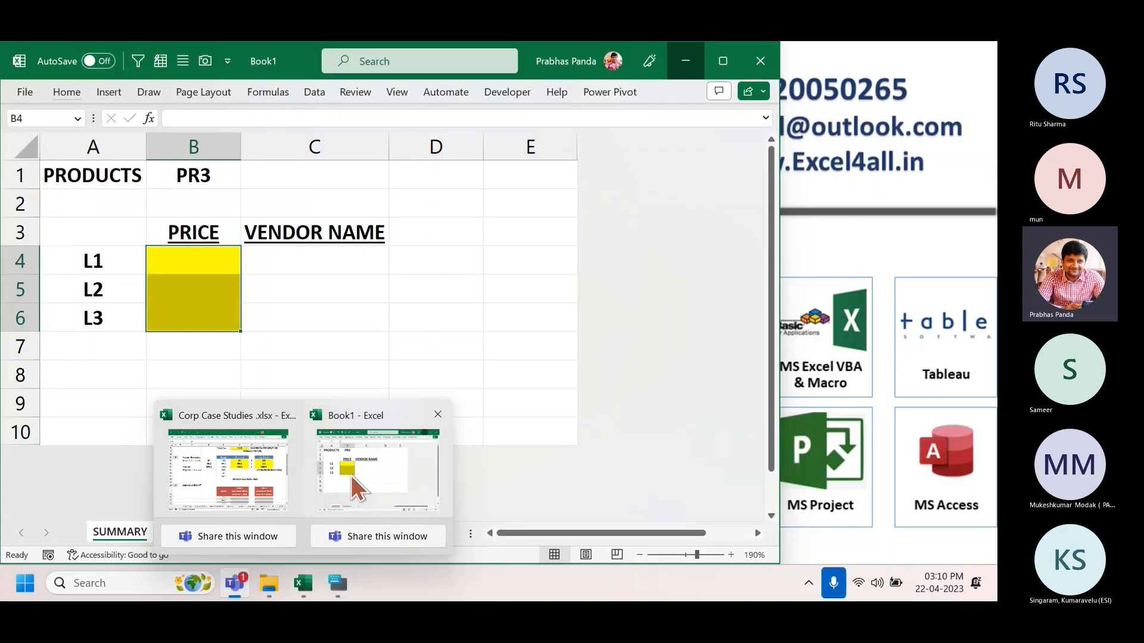
click(760, 61)
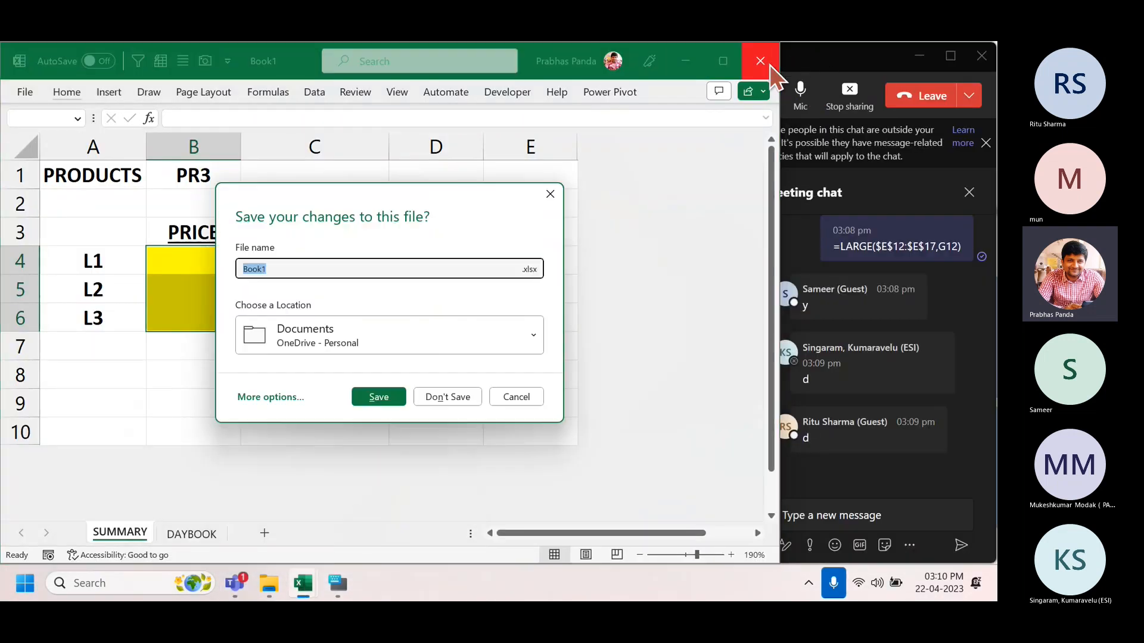
click(442, 399)
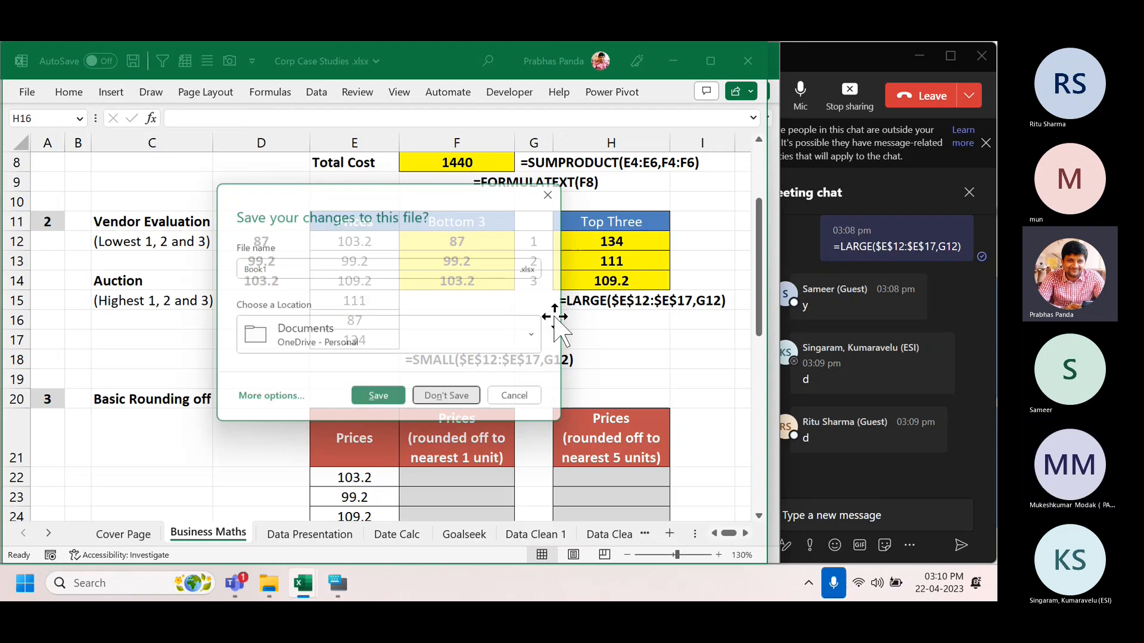
click(849, 70)
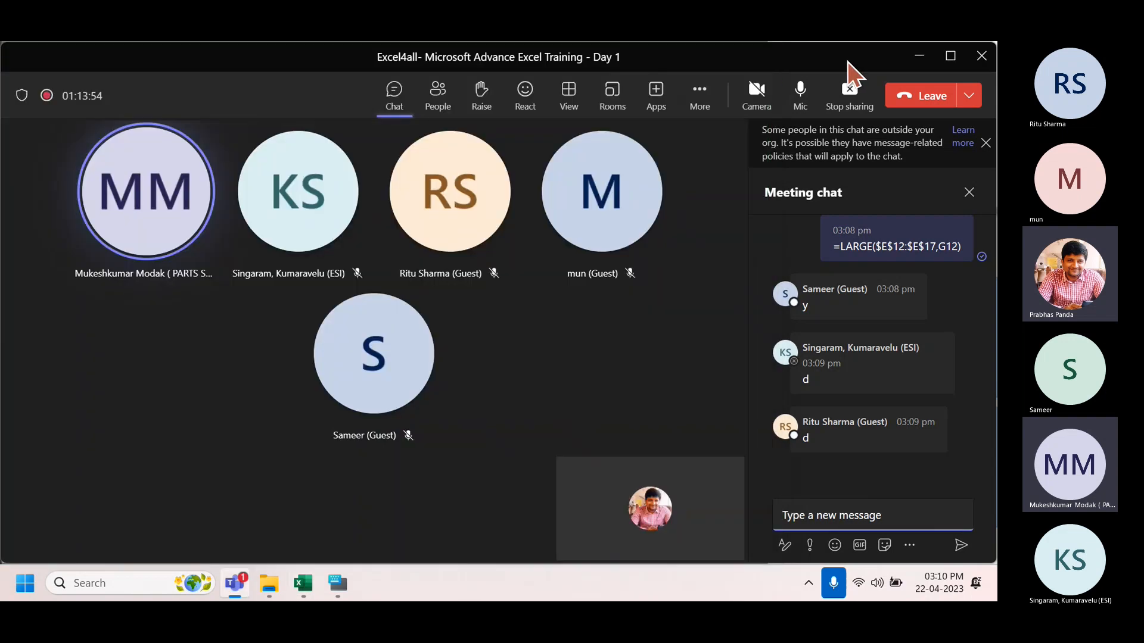
click(303, 583)
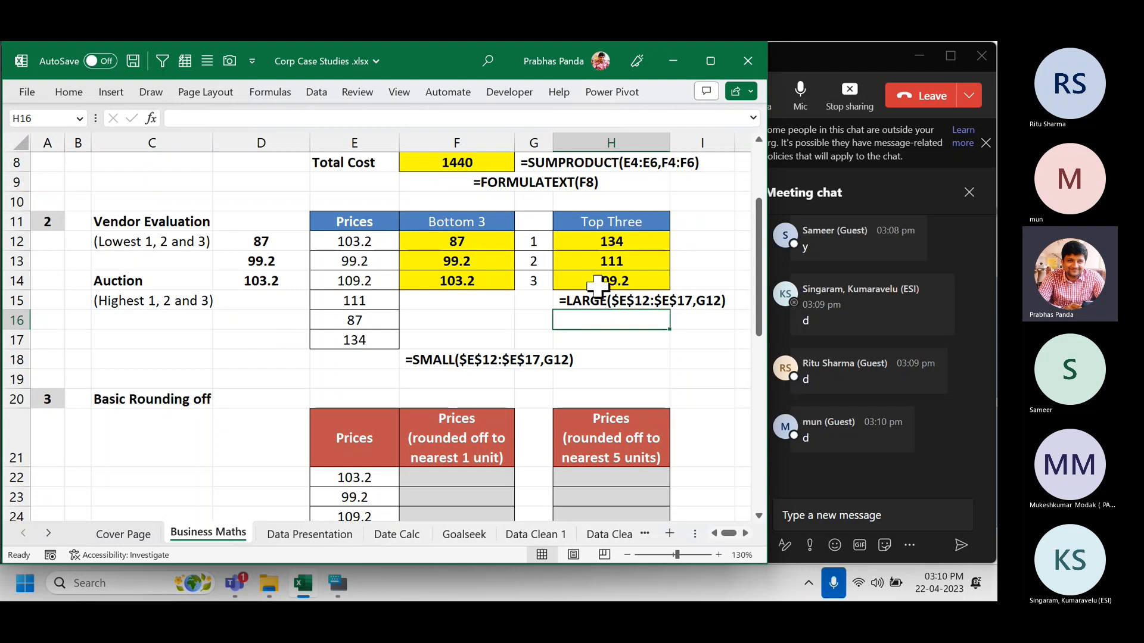
click(534, 205)
drag(534, 205, 546, 319)
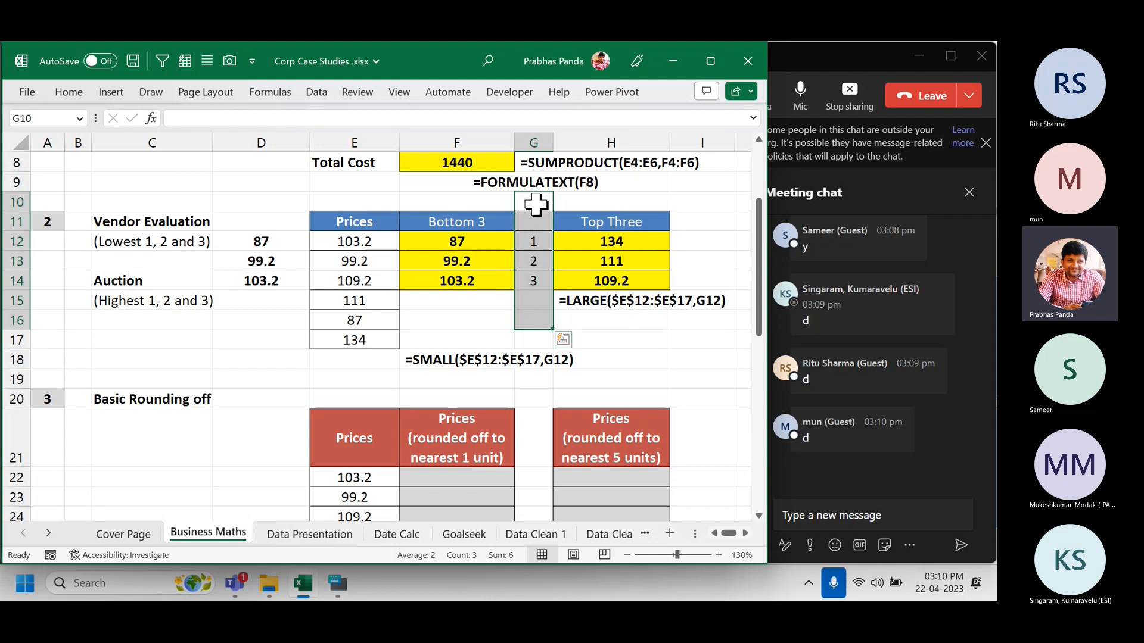
drag(532, 201, 539, 324)
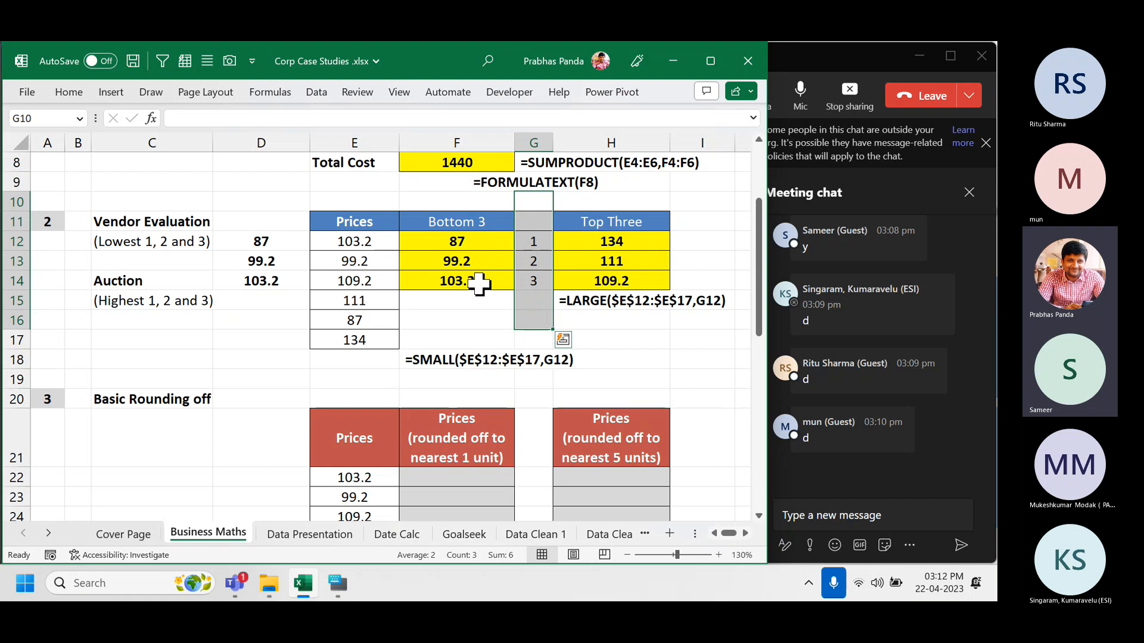
Clear the rank helper cells G10:G17 and narrow column D to pull the tables left.
click(455, 319)
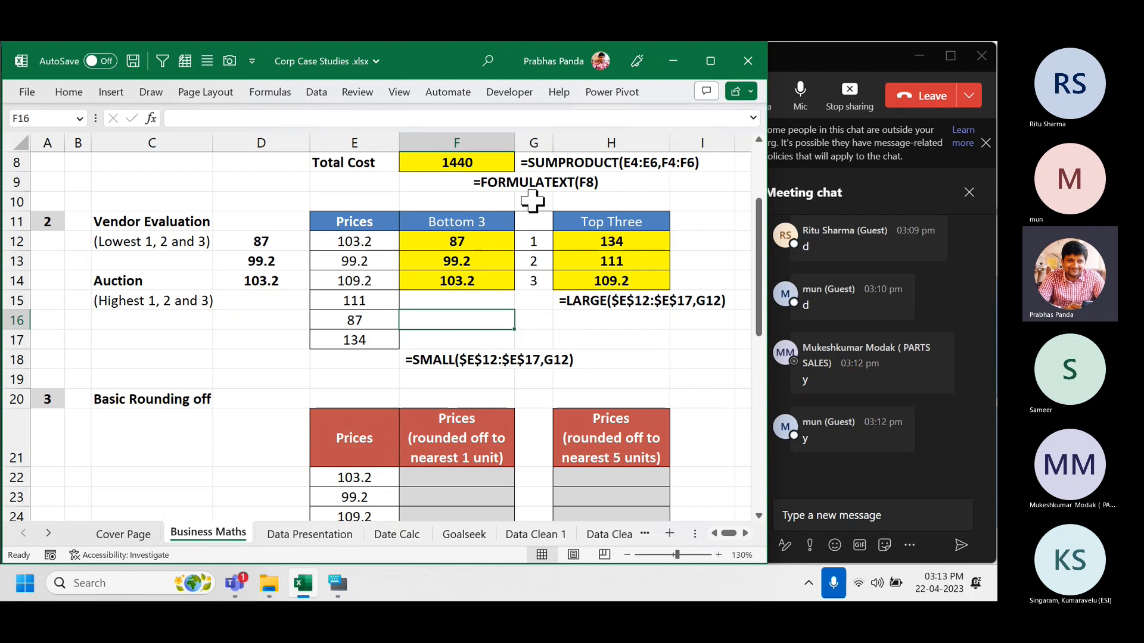
click(533, 203)
drag(533, 205, 527, 343)
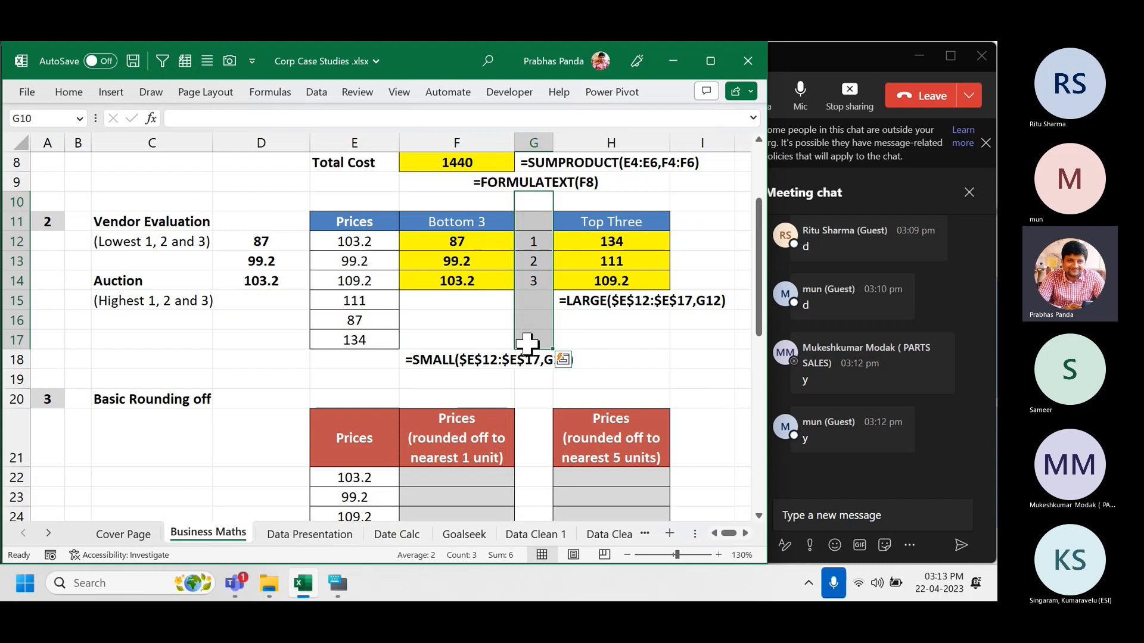
key(Delete)
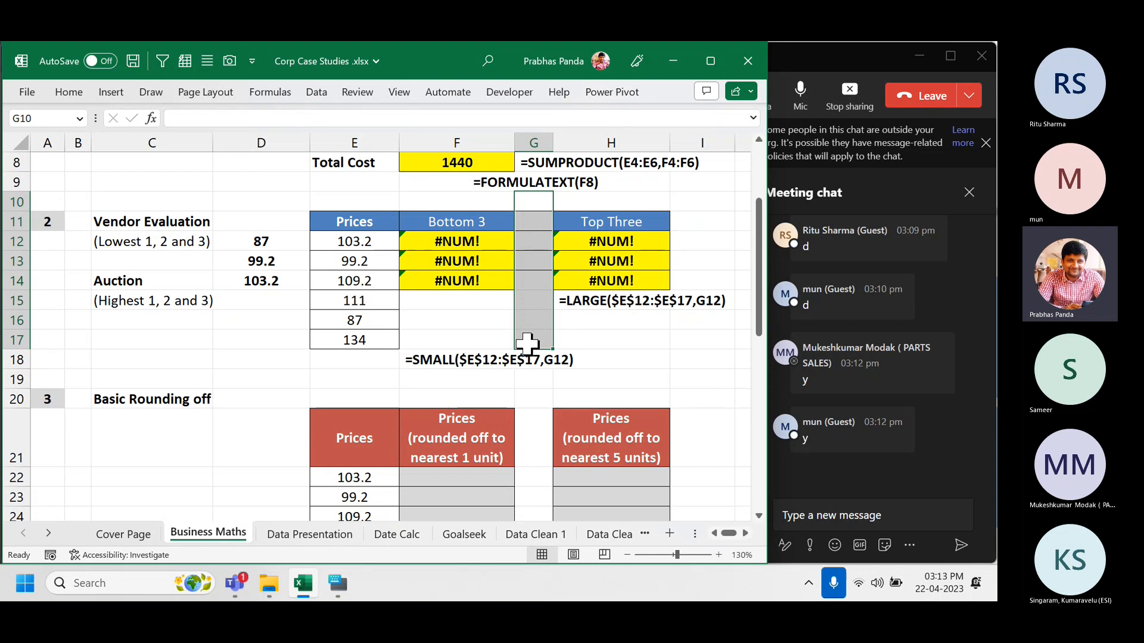
key(Down)
key(Down)
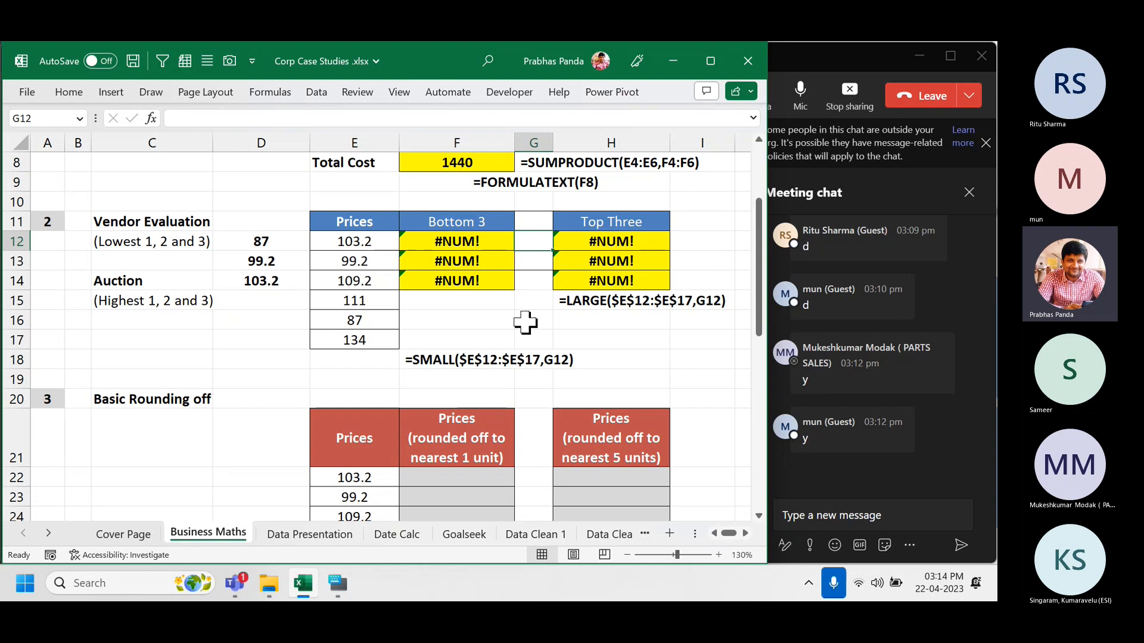
drag(309, 143, 294, 146)
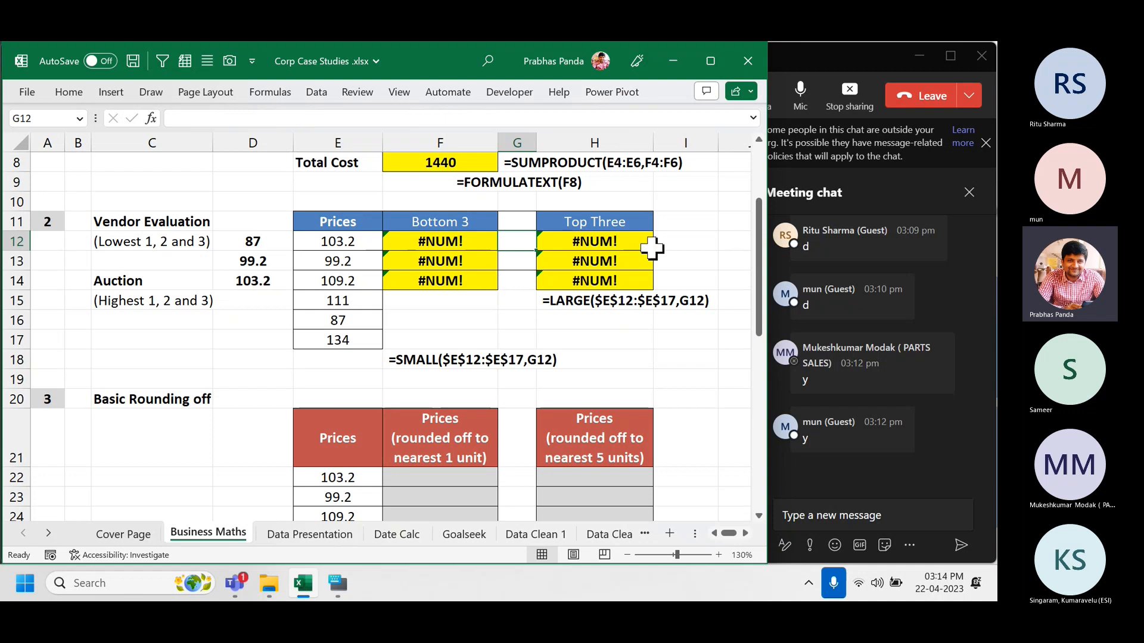
Enter =ROW() in cell I12 beside the Top Three table.
click(672, 236)
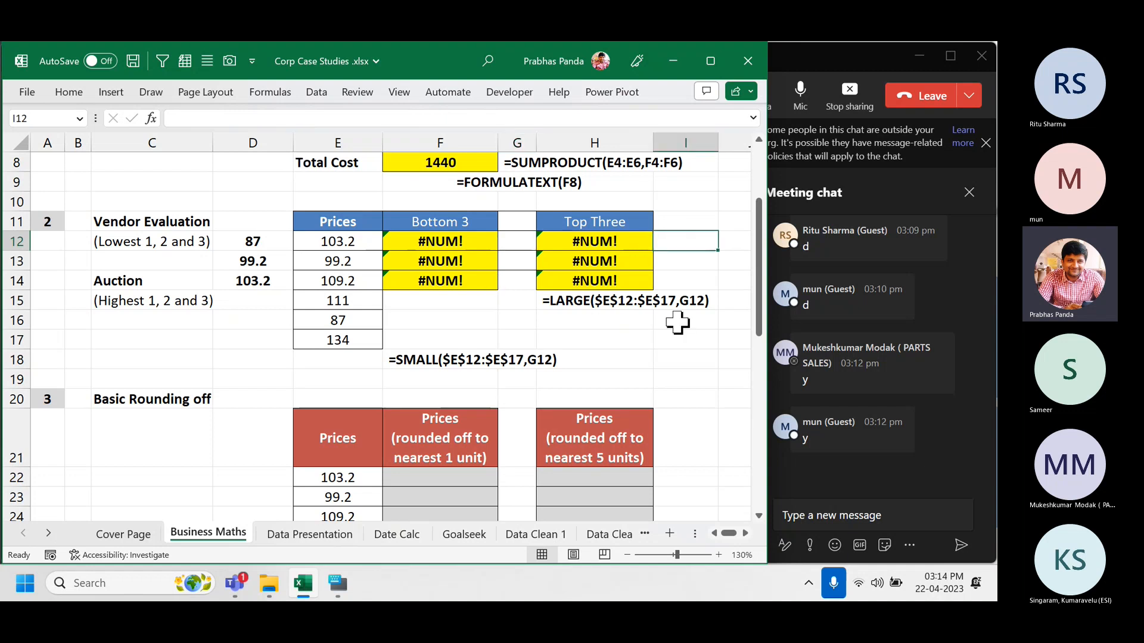
key(shift+space)
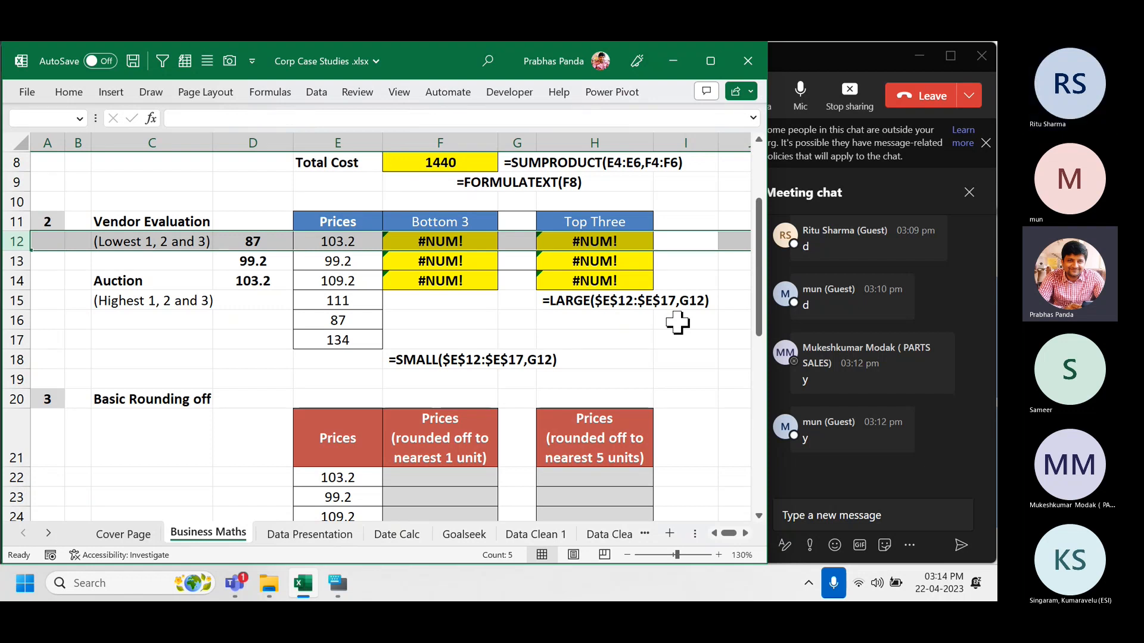
key(Left)
key(Right)
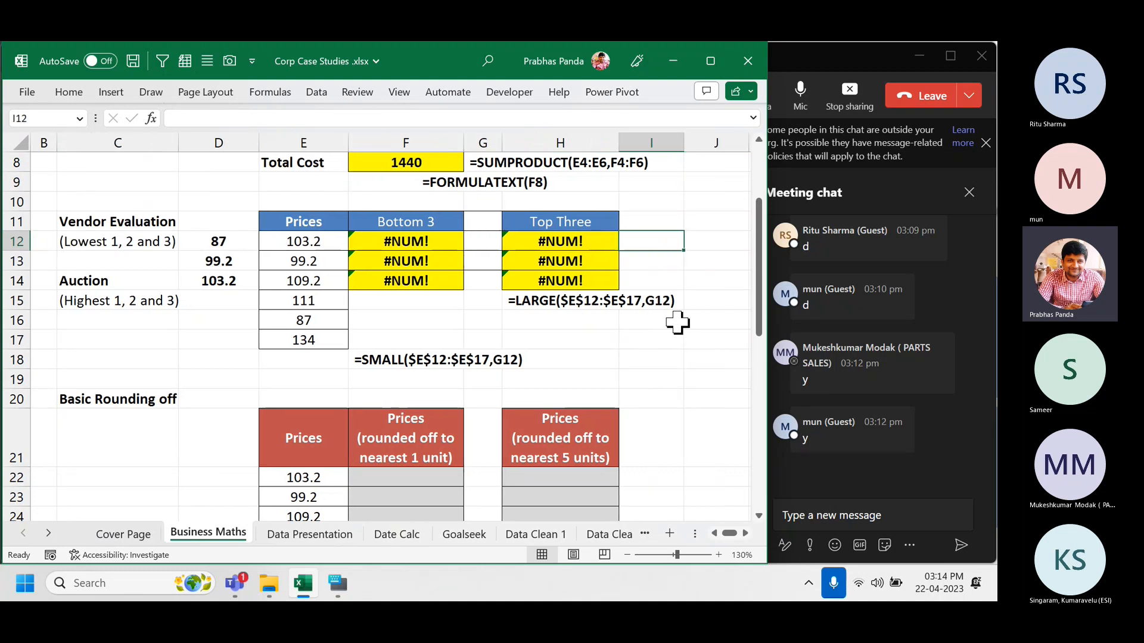
text(=ROW())
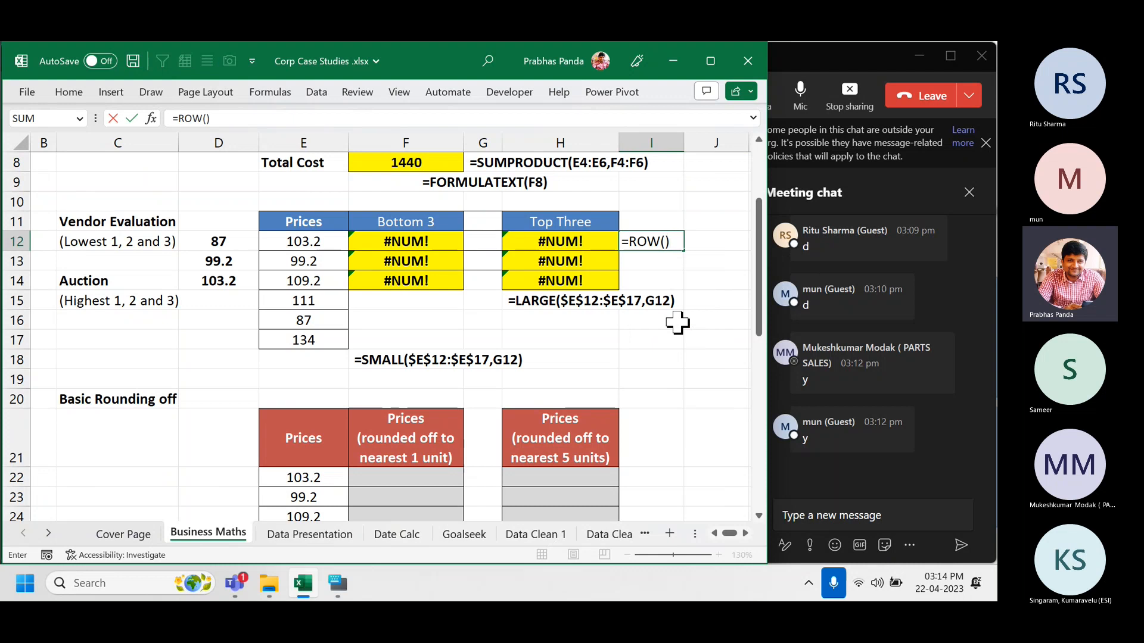
key(Return)
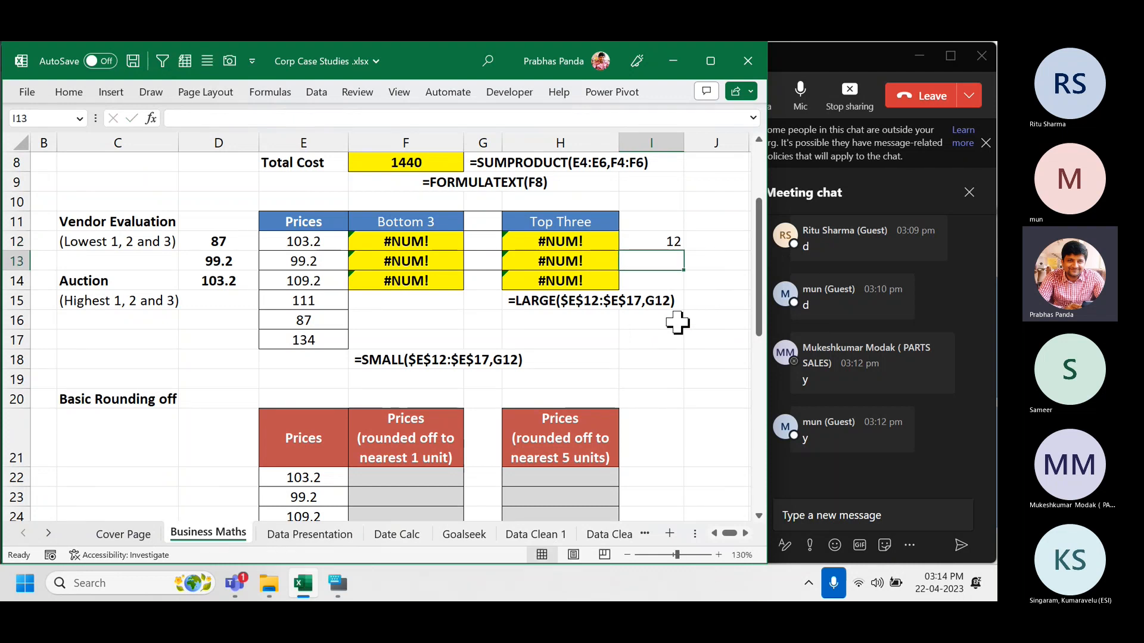
Change I12 to =ROW()-11 and fill it down through I14 to get ranks 1, 2, 3.
key(Up)
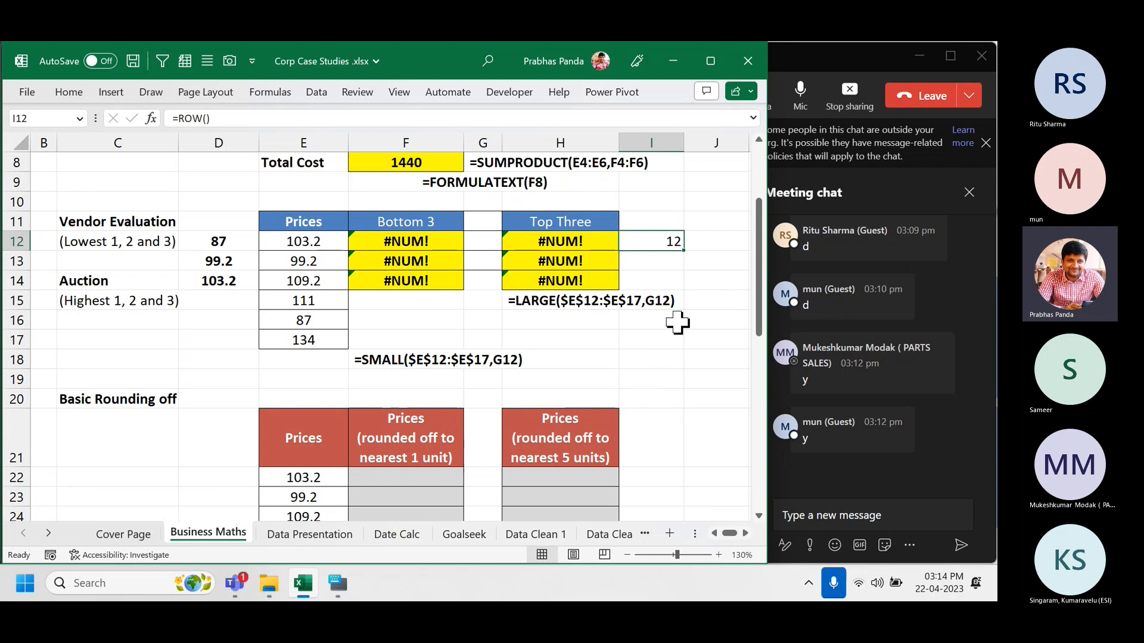
key(shift+space)
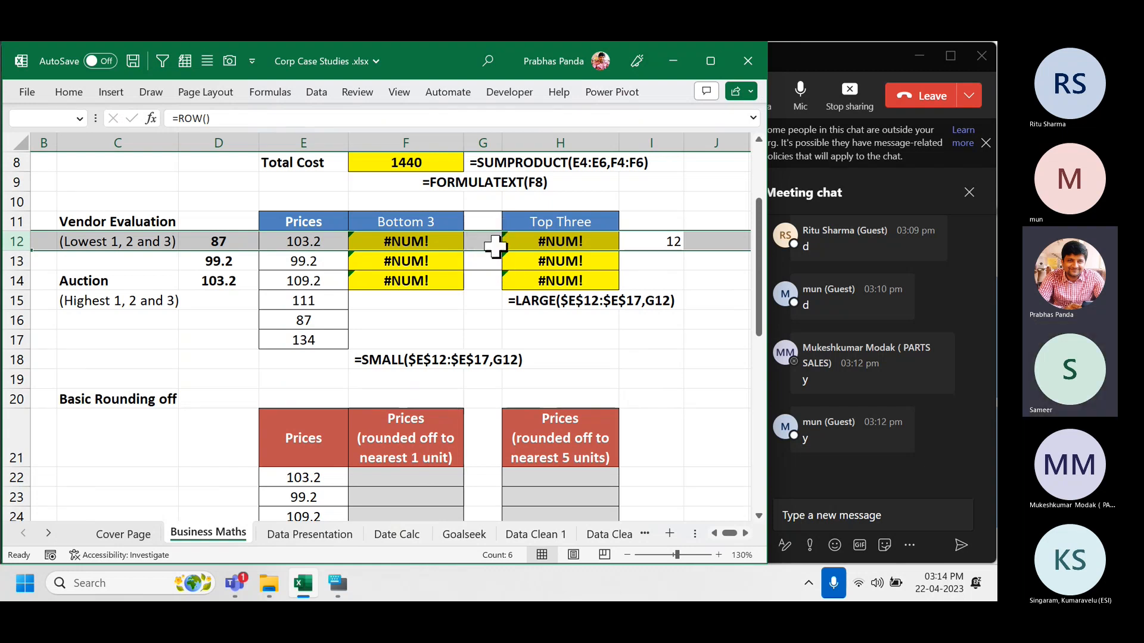
click(652, 243)
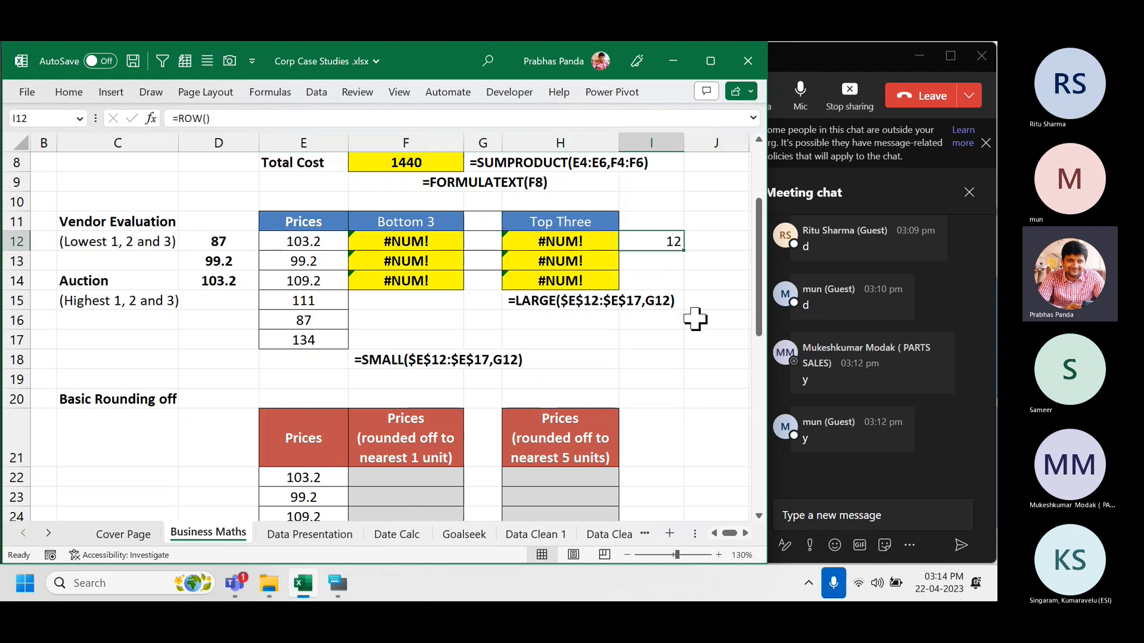
key(F2)
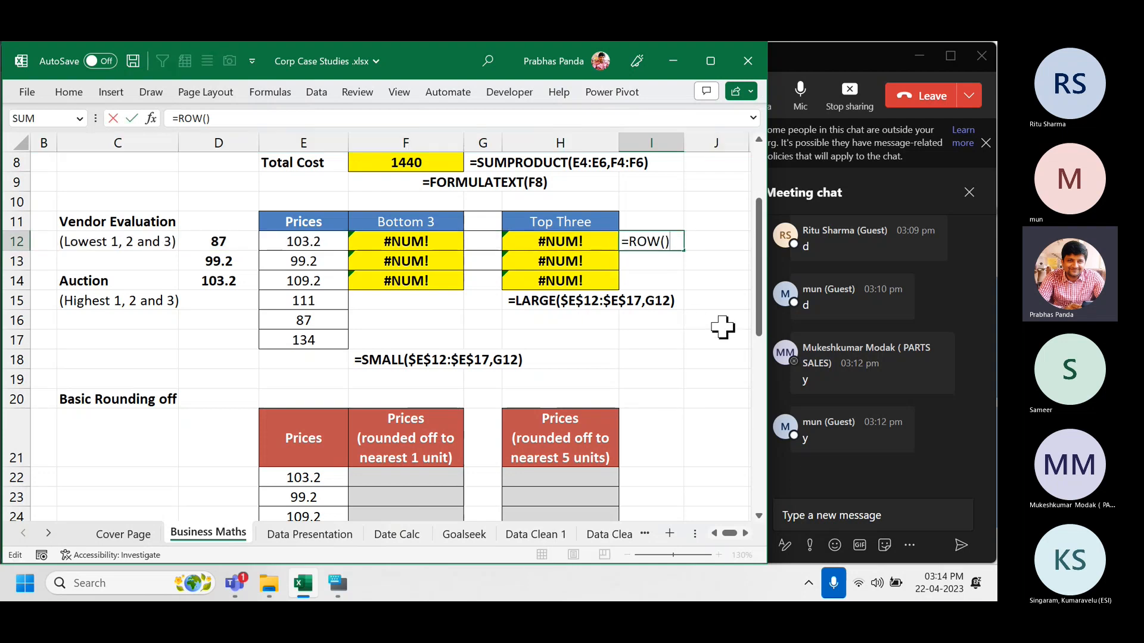
text(-11)
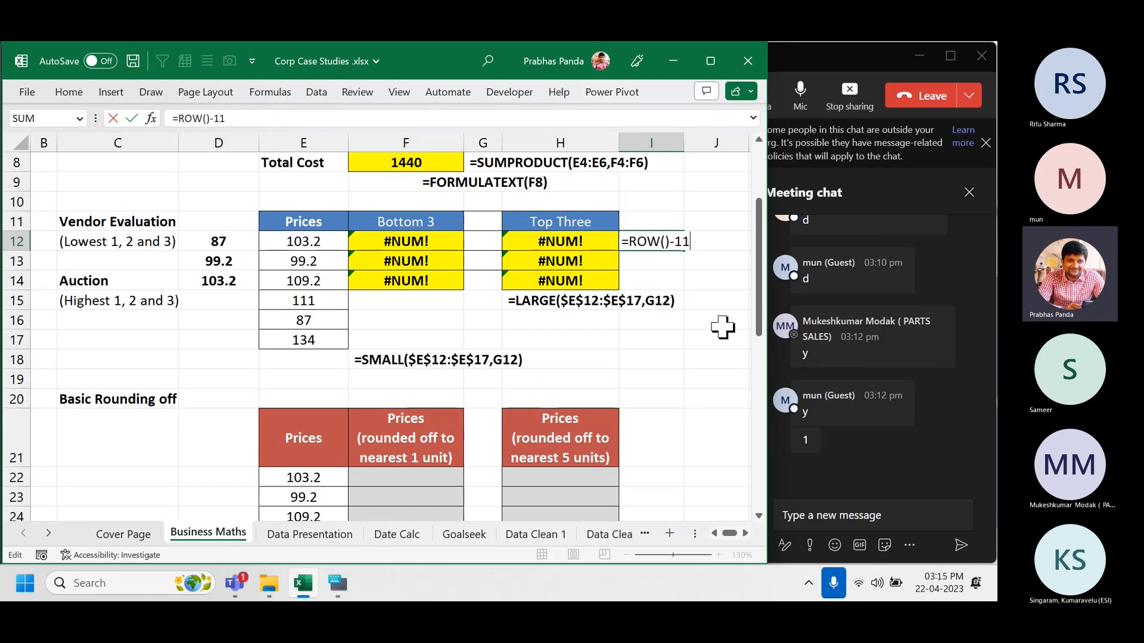
key(Return)
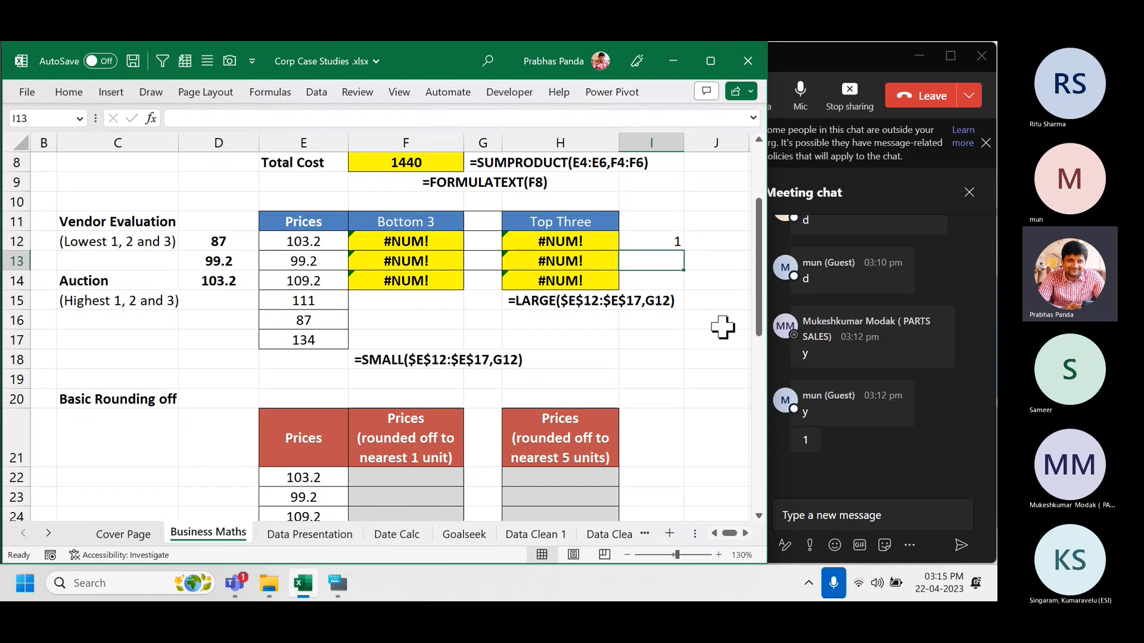
key(Up)
key(shift+Down)
key(shift+Down)
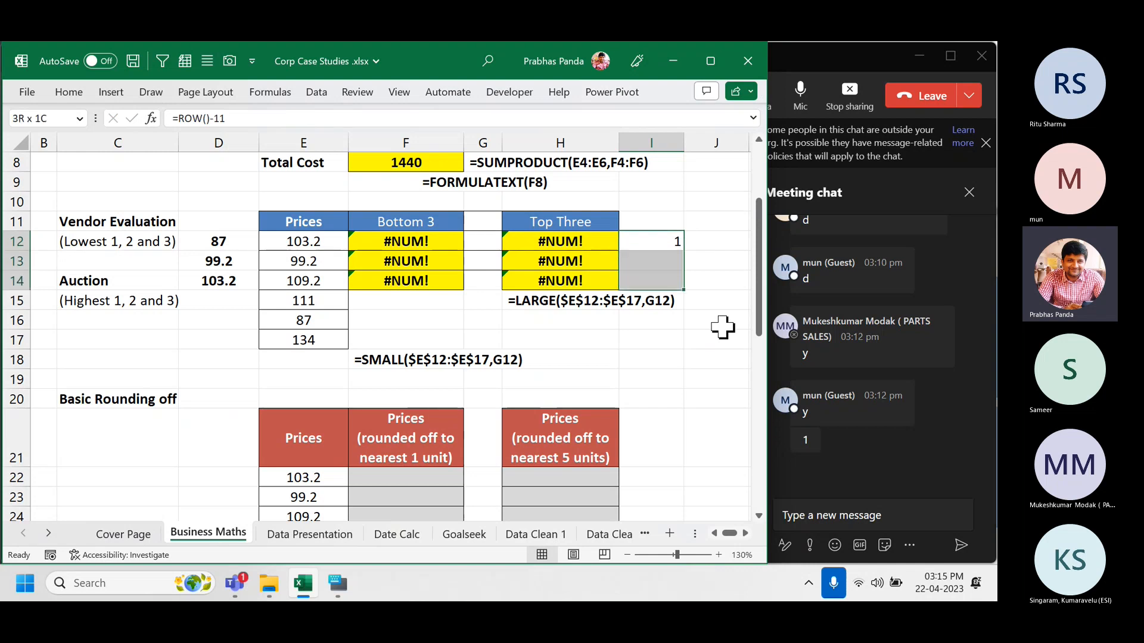
key(ctrl+d)
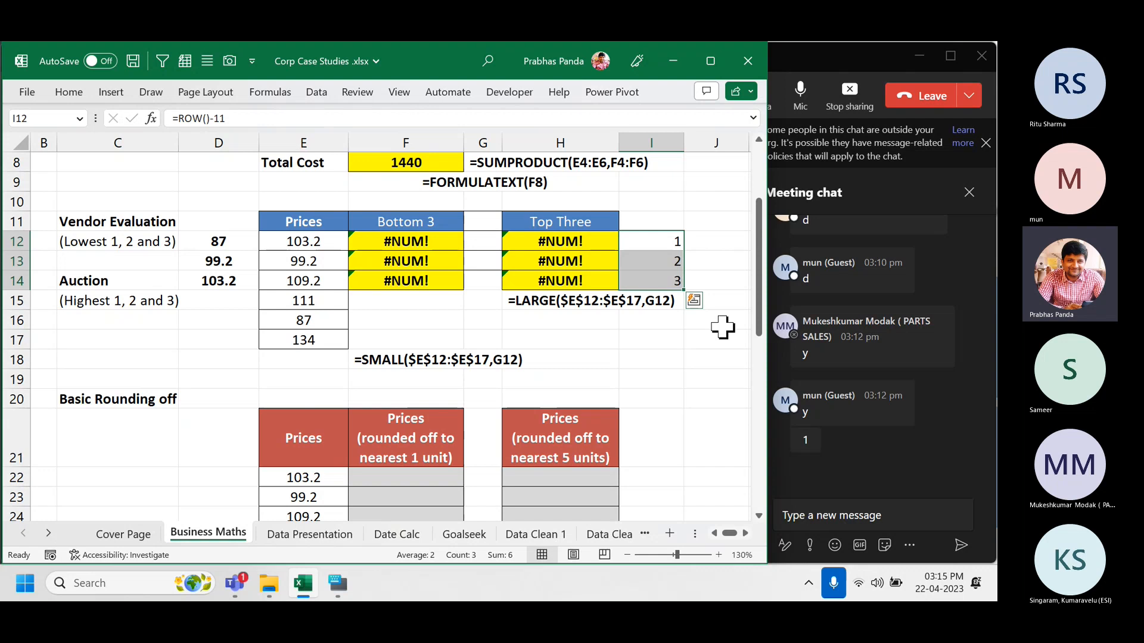
key(F2)
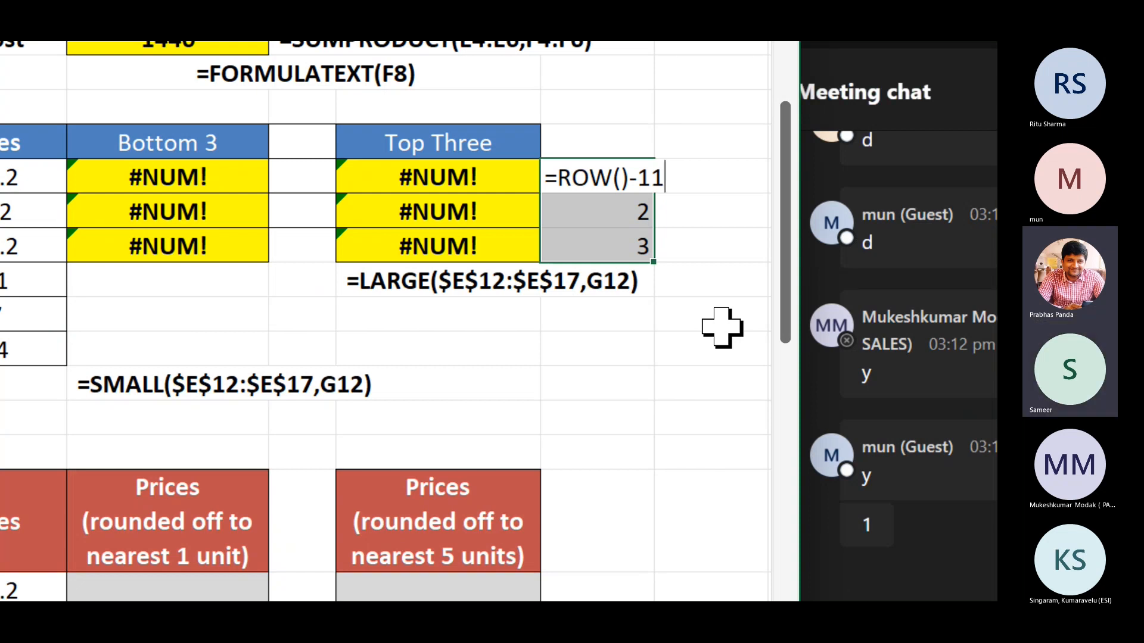
Enter the rank formula into I12:I14, keeping the ranks 1, 2 and 3.
key(ctrl+Return)
key(Delete)
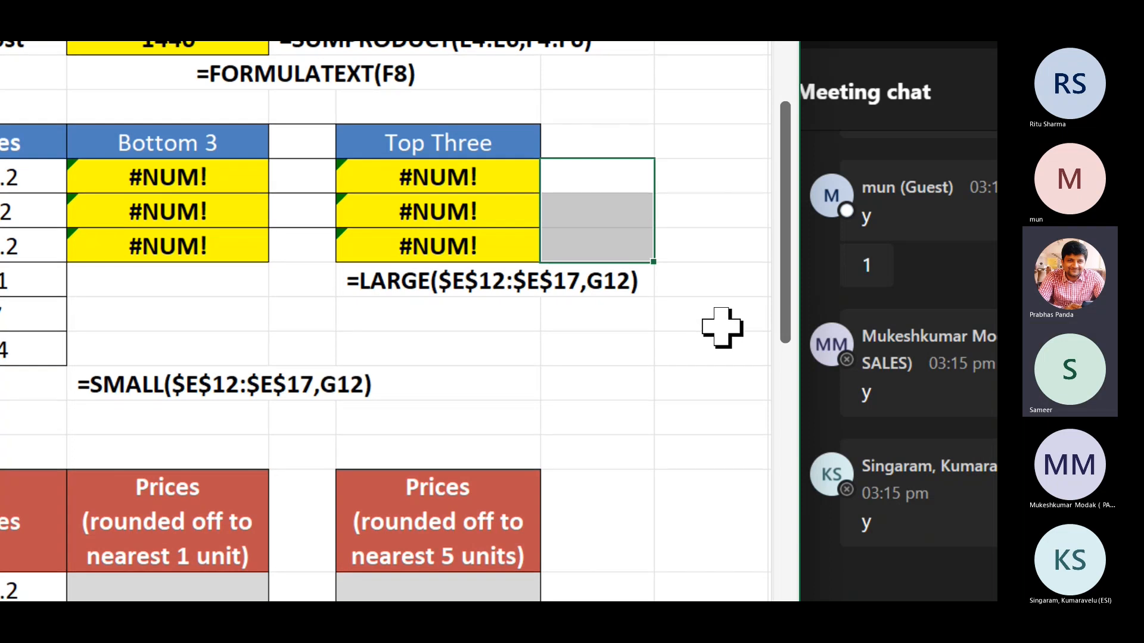
key(ctrl+z)
Clear Top Three cells H12:H14 and start a new =LARGE( formula at E12.
key(Left)
key(Left)
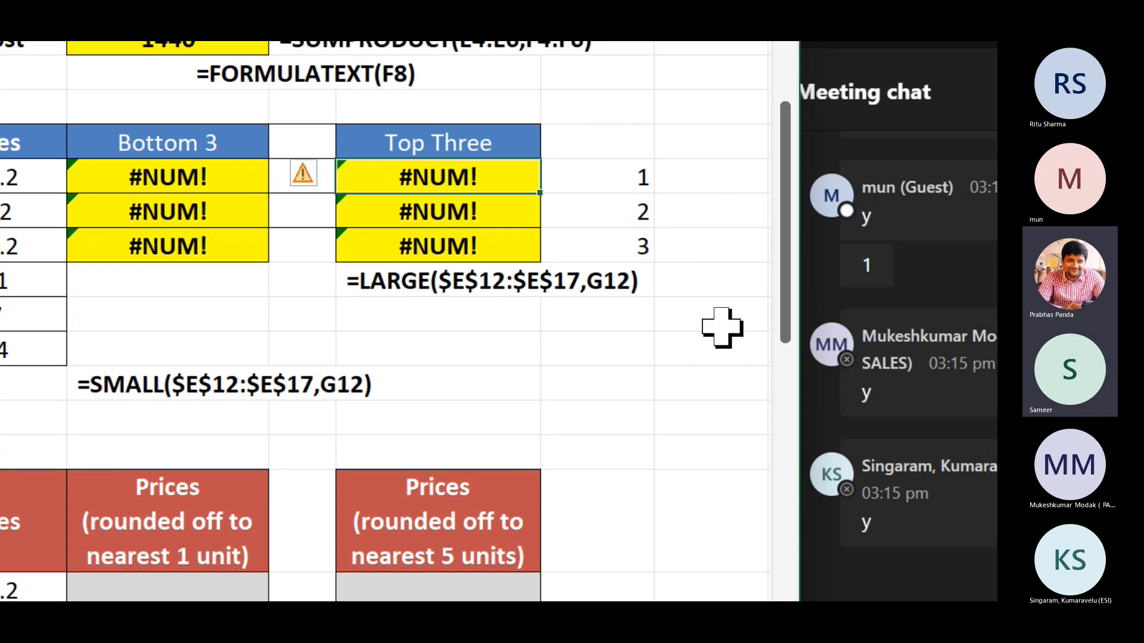
key(shift+Down)
key(shift+Down)
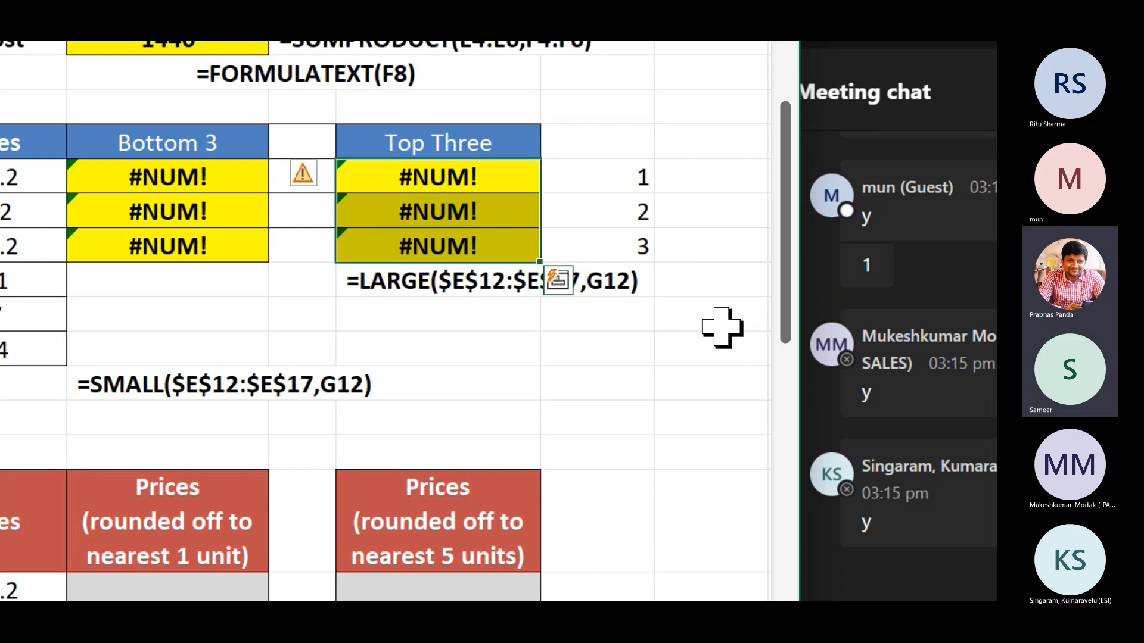
key(F2)
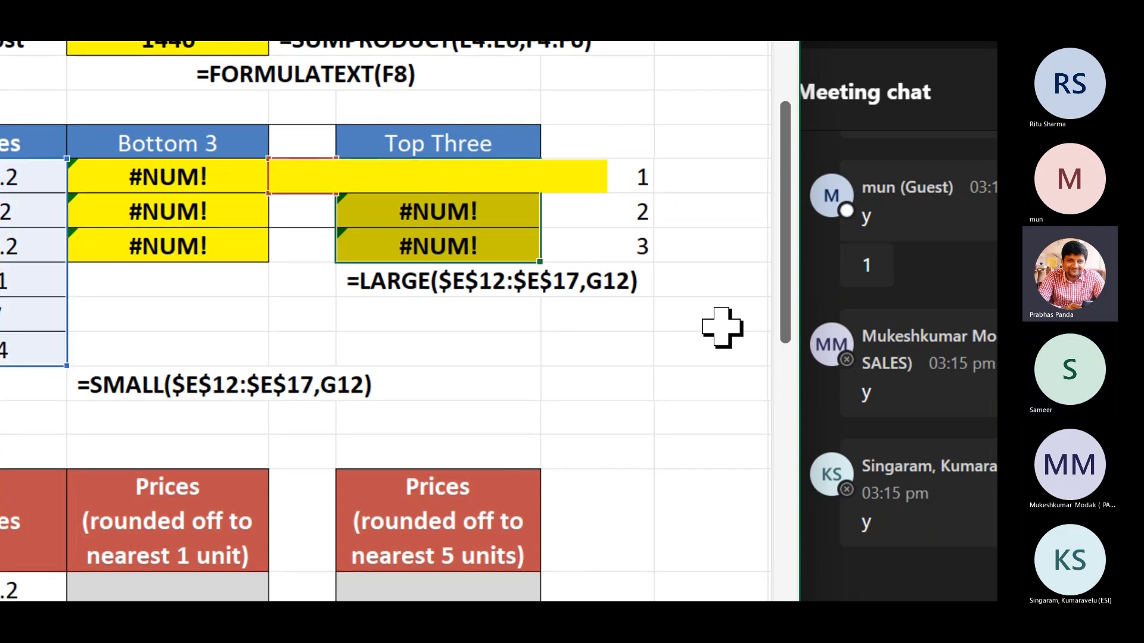
key(ctrl+Return)
key(Delete)
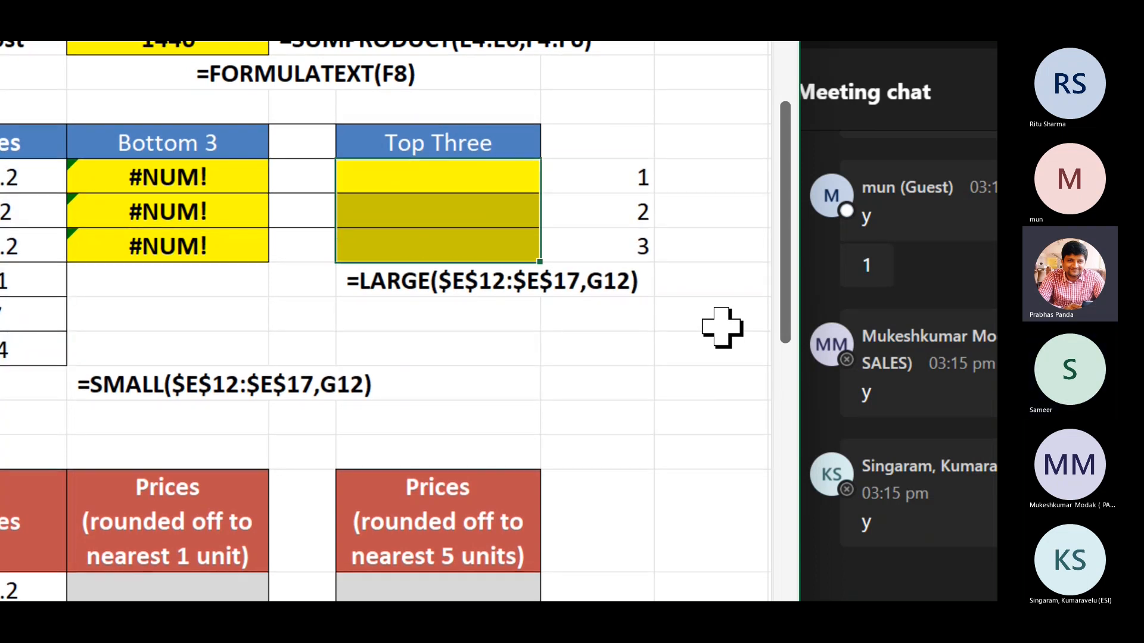
text(=LARGE()
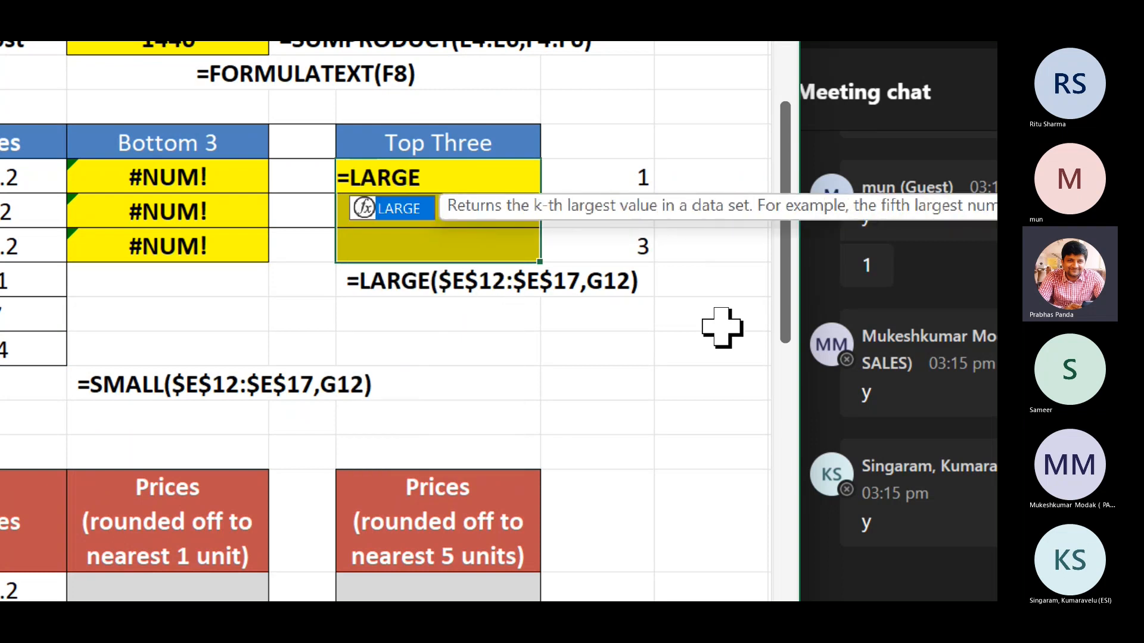
key(Left)
key(Left)
key(Left)
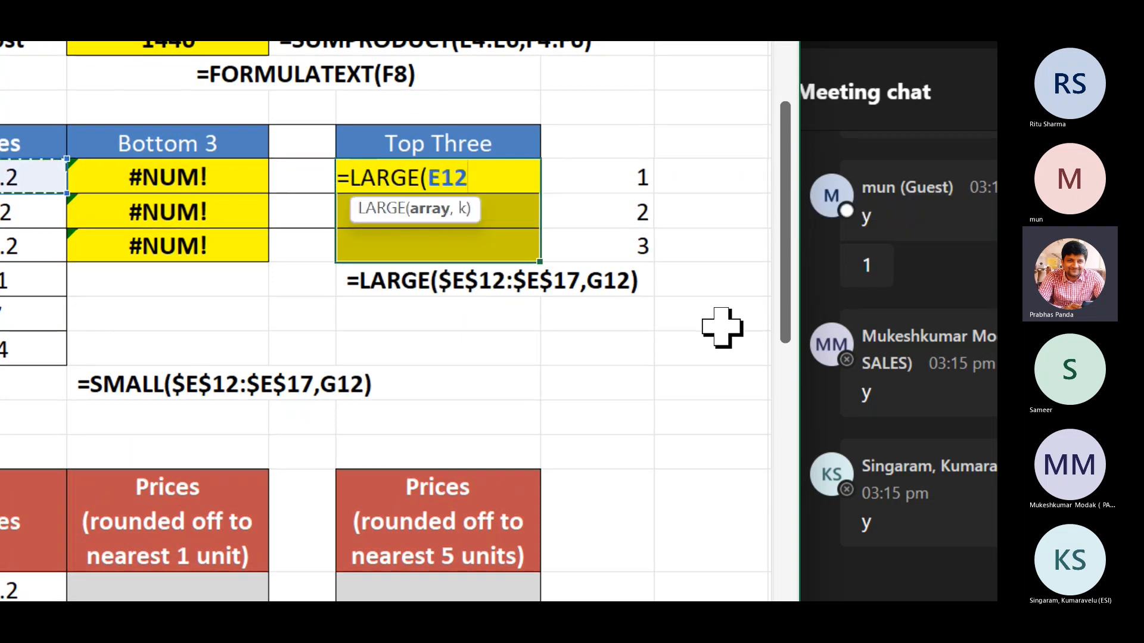
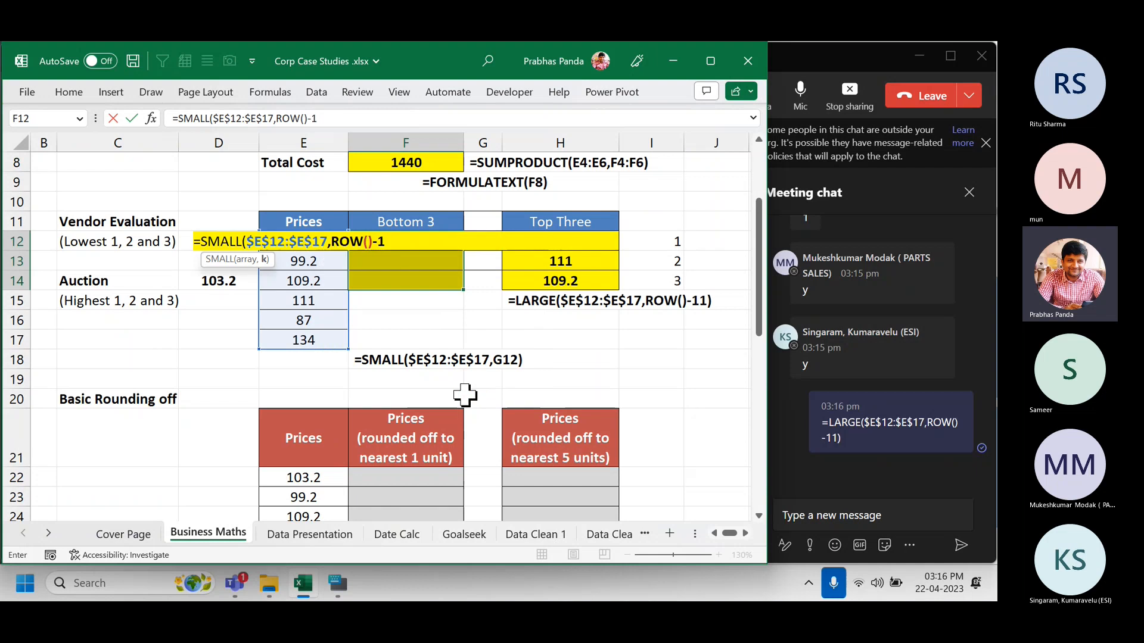
Commit =SMALL($E$12:$E$17,ROW()-11) in F12:F14 and copy the formula text from F12.
key(ctrl+Return)
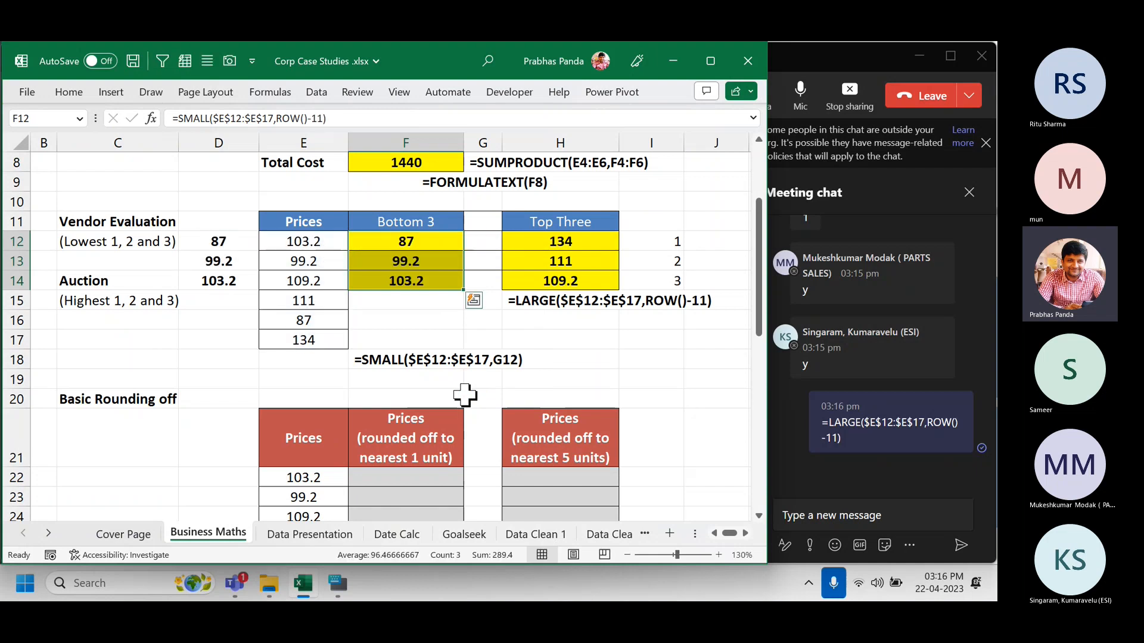
key(F2)
key(shift+Home)
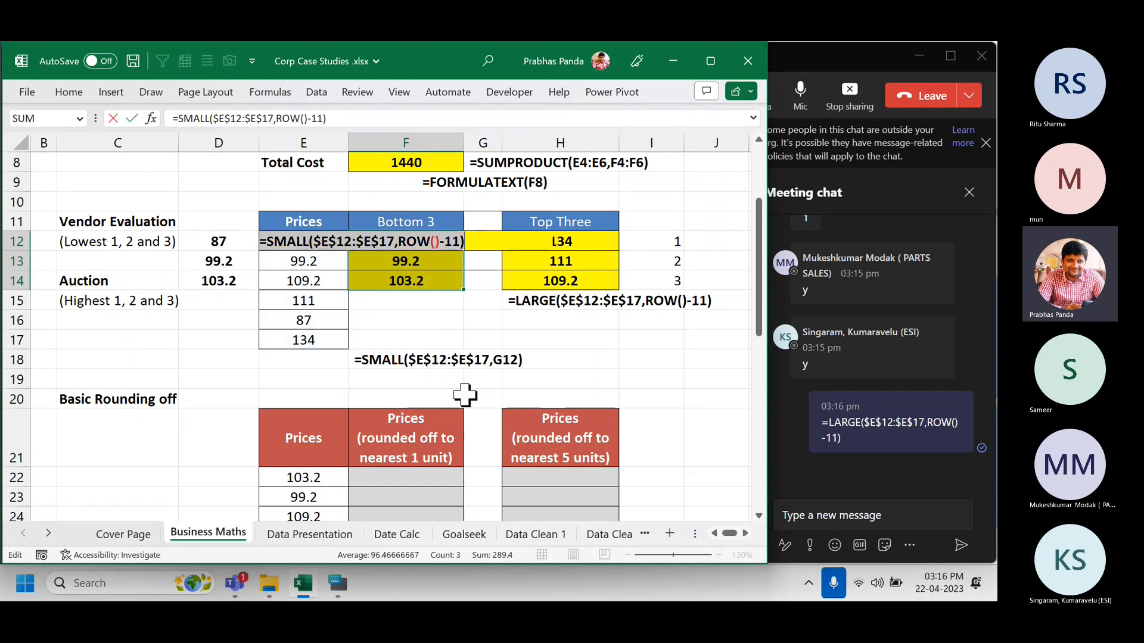
key(ctrl+c)
Replace the F18 note with the copied =SMALL($E$12:$E$17,ROW()-11) formula text.
key(Escape)
key(Down)
key(Down)
key(Down)
key(Down)
key(Down)
key(Down)
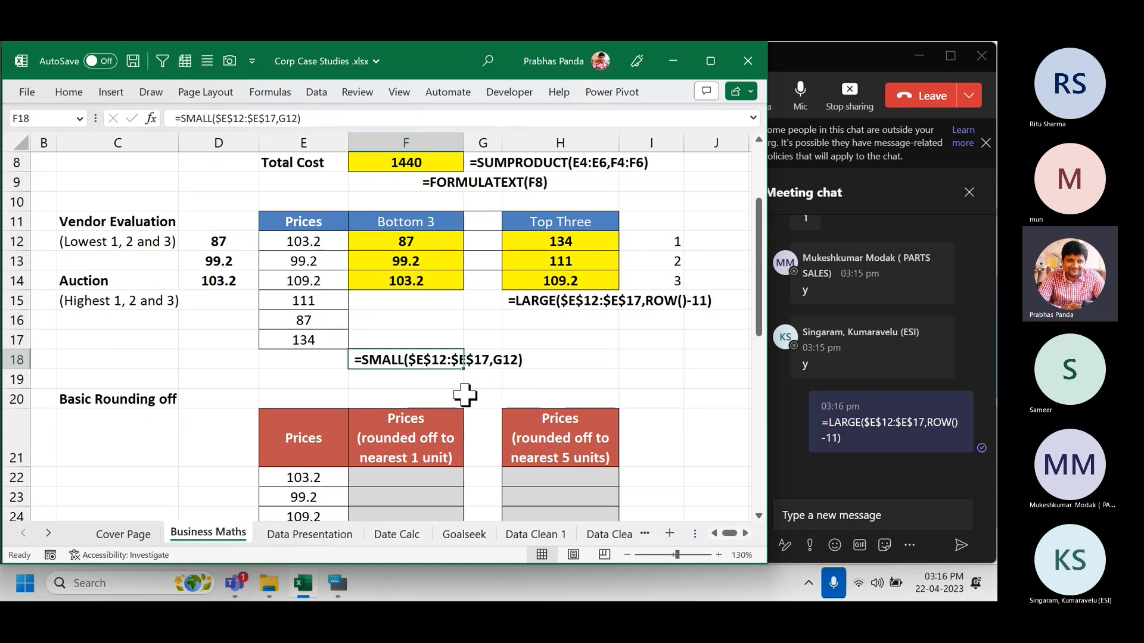
key(BackSpace)
key(ctrl+v)
key(Return)
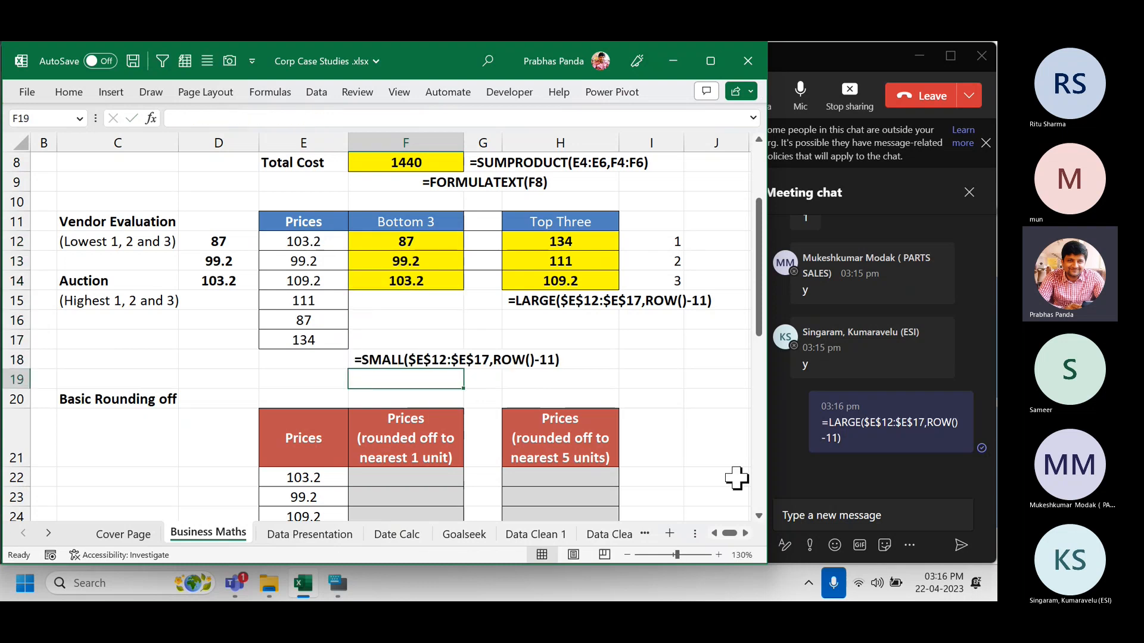
Post =SMALL($E$12:$E$17,ROW()-11) in the Teams meeting chat and return to Excel.
click(799, 512)
key(ctrl+v)
key(Return)
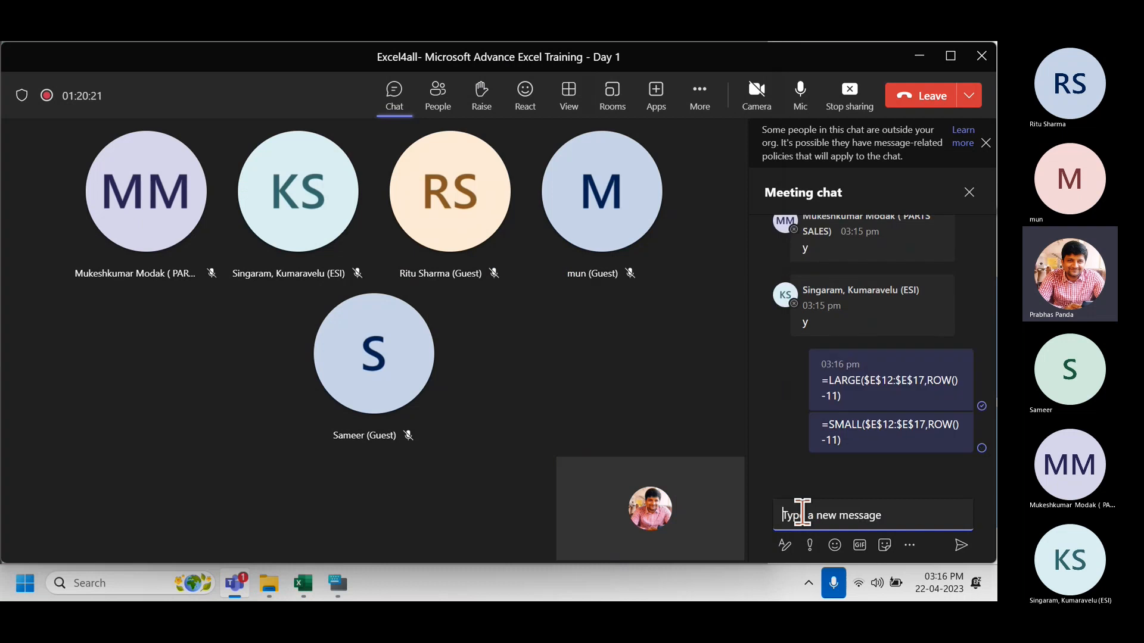
key(alt+Tab)
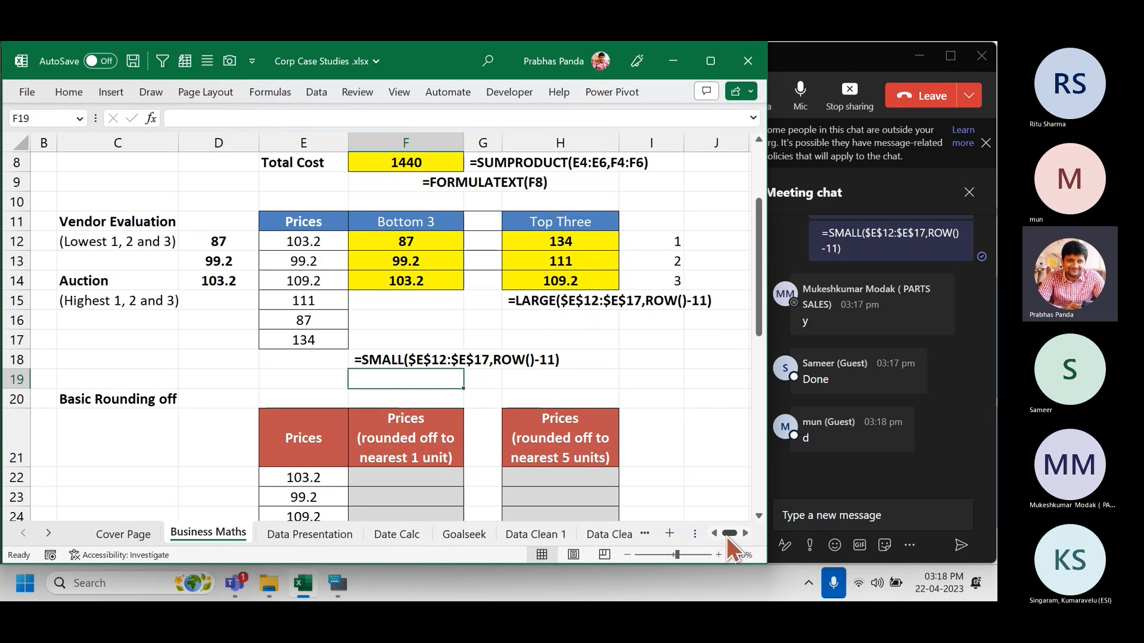
Scroll the Business Maths sheet down past Vendor Evaluation to the Basic Rounding off table.
scroll(727, 535, left, 1)
scroll(196, 301, down, 3)
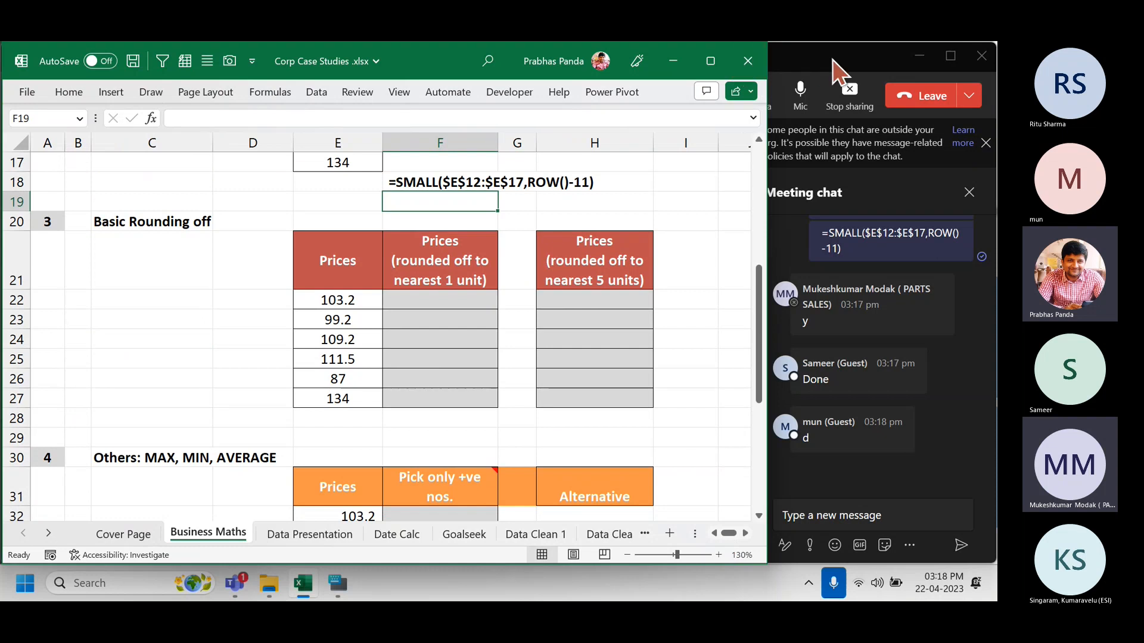
scroll(571, 325, up, 3)
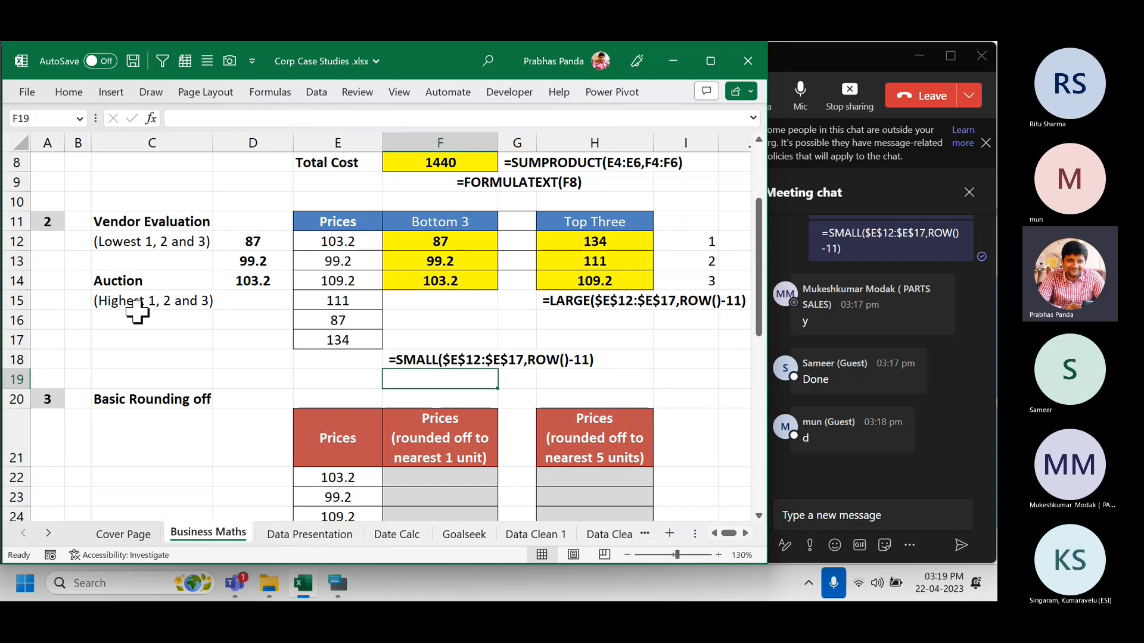
scroll(164, 336, down, 3)
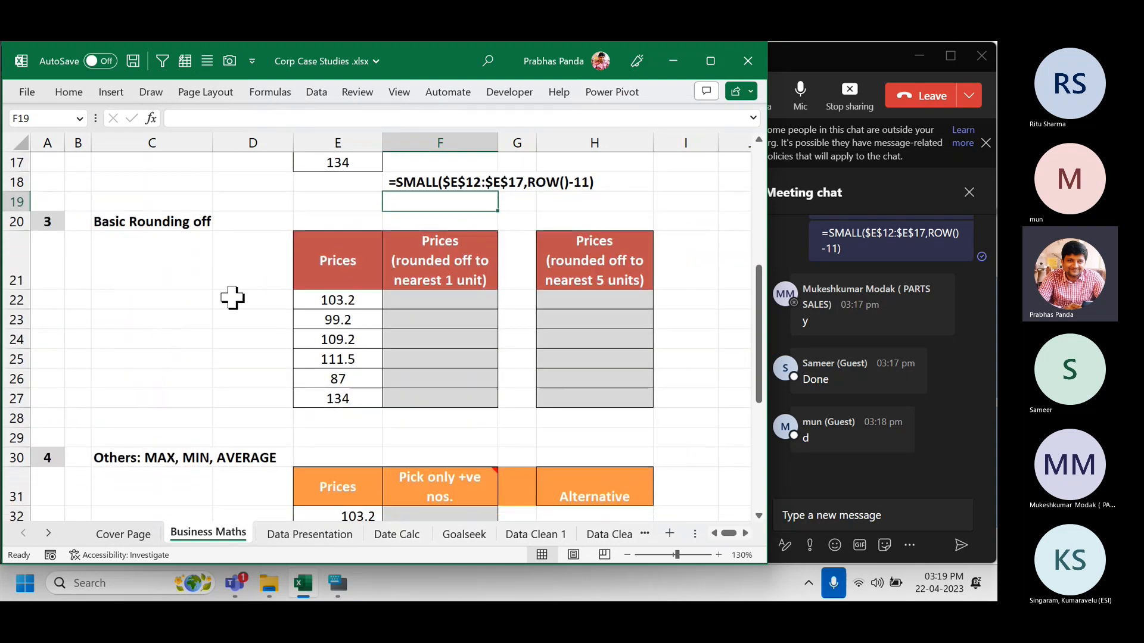
drag(346, 298, 329, 404)
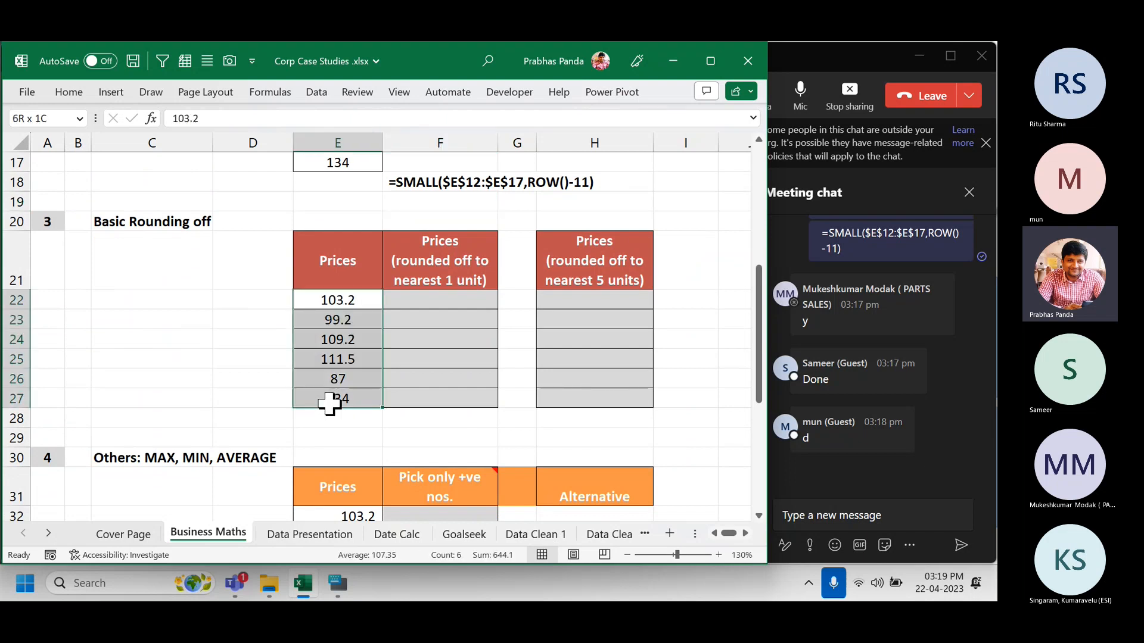
scroll(161, 309, down, 1)
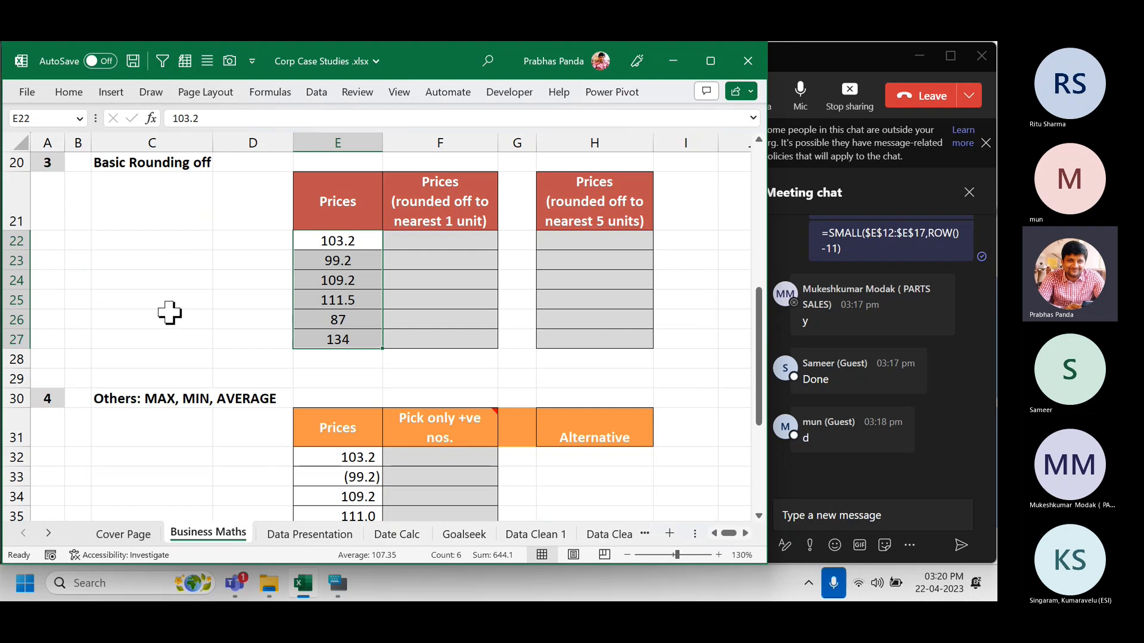
drag(424, 243, 453, 344)
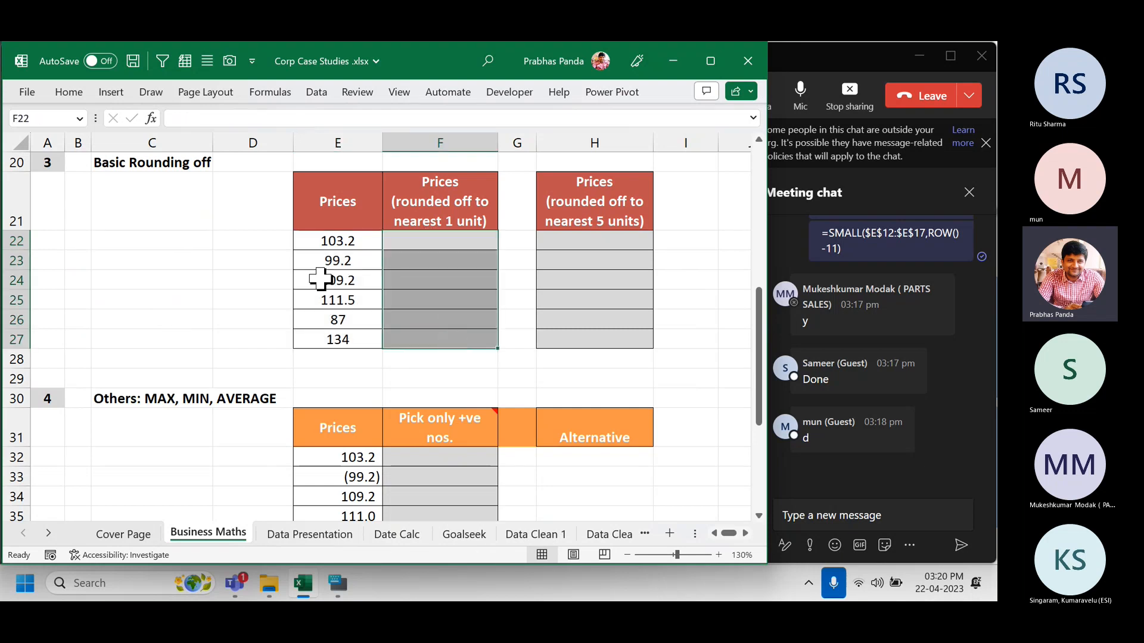
drag(343, 238, 332, 341)
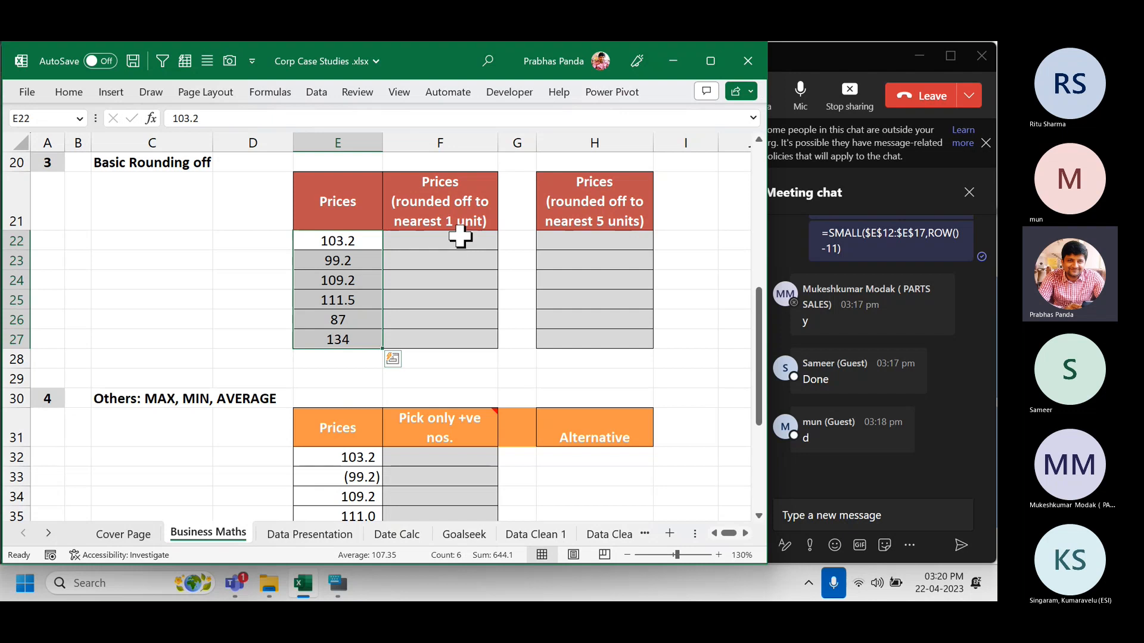
drag(454, 238, 447, 341)
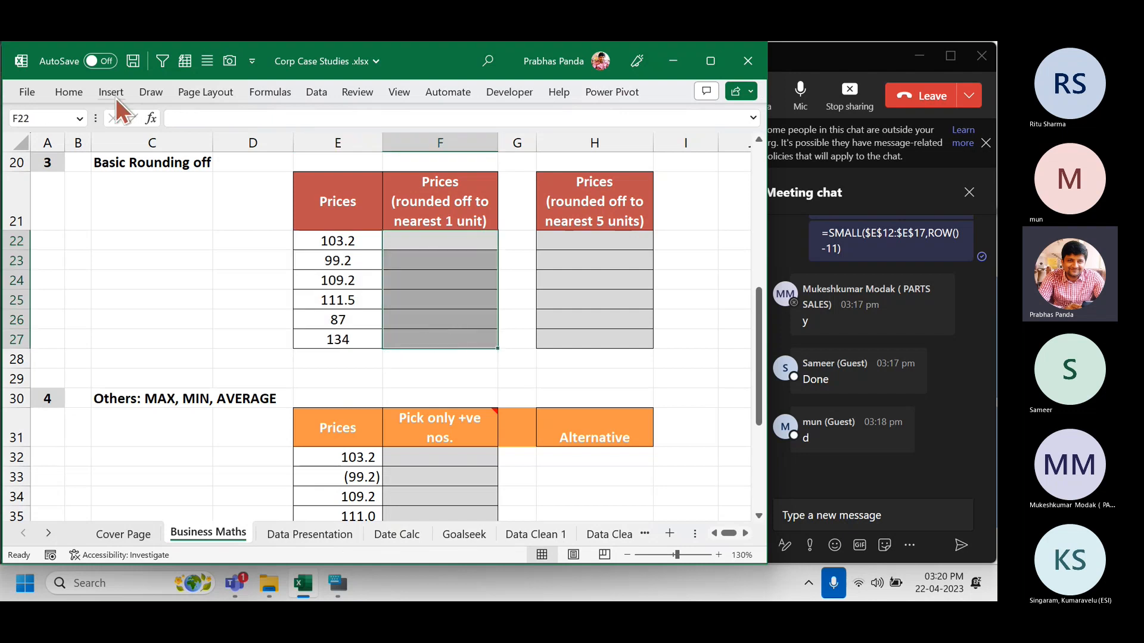
Fill the nearest-1-unit cells F22:F27 with yellow.
click(78, 87)
click(182, 155)
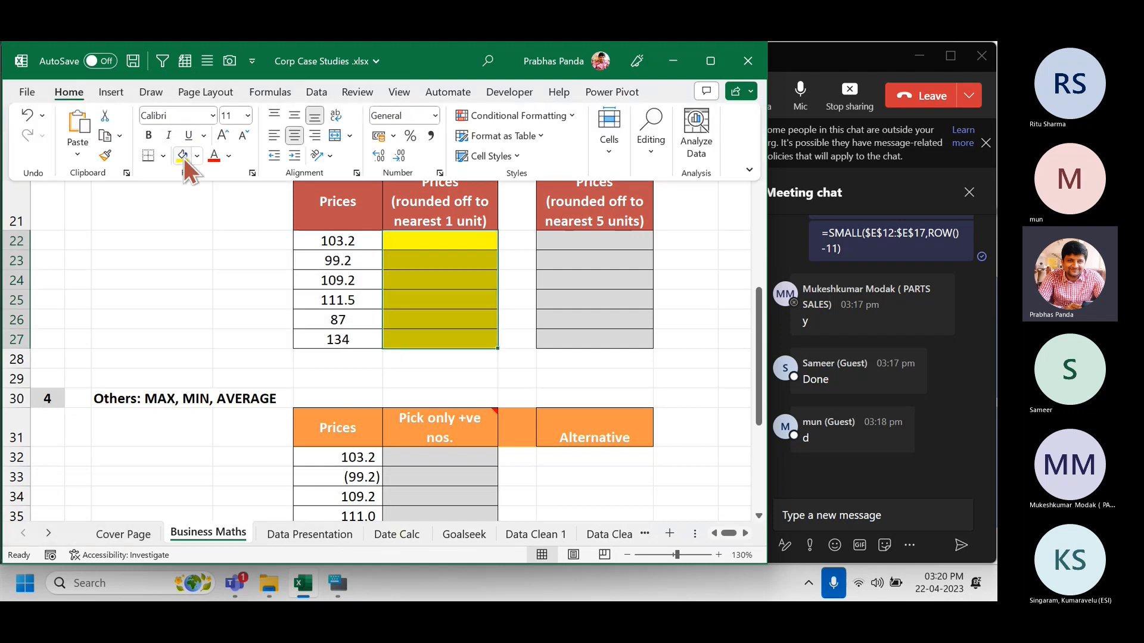
click(191, 272)
Enter 103 in F22 for 103.2 and 112 in F25 for 111.5.
click(361, 239)
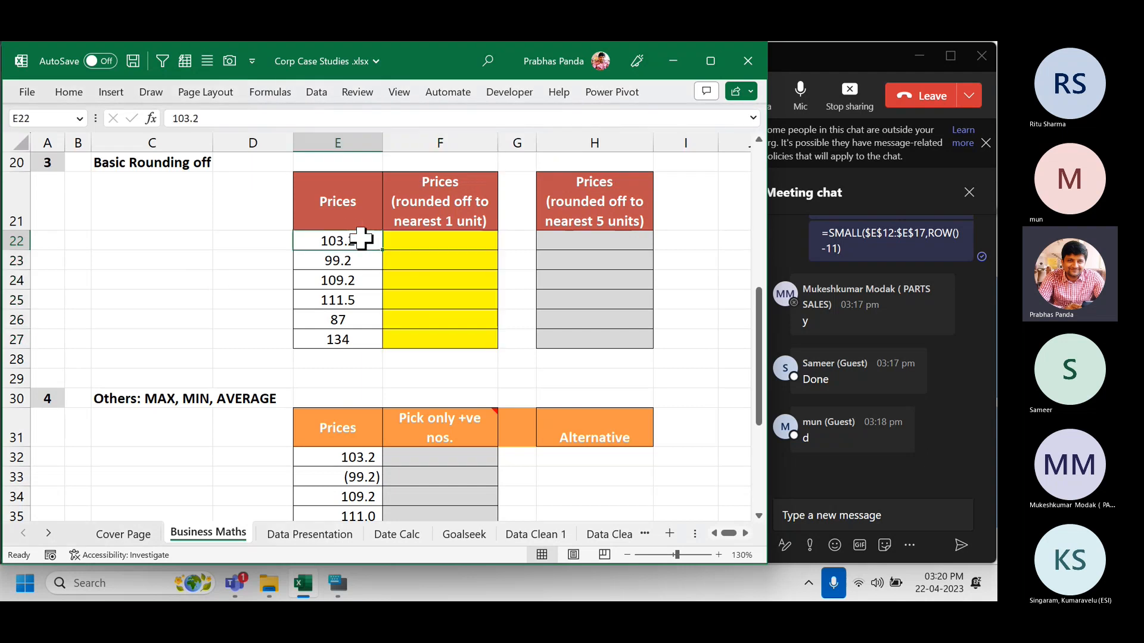
click(439, 242)
text(10)
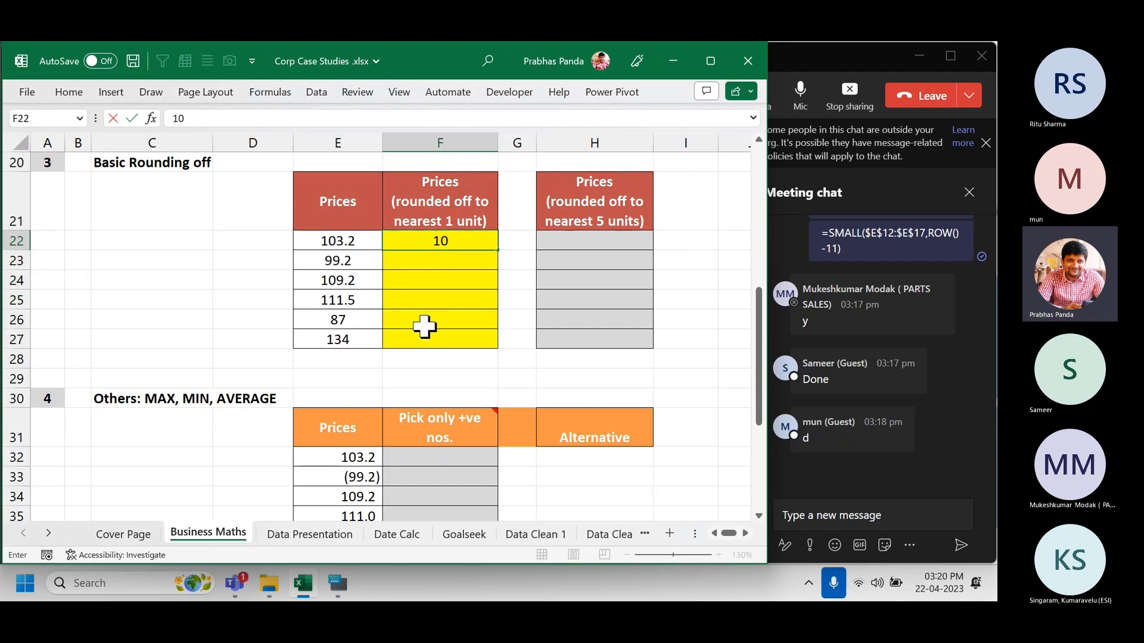
text(3)
key(Return)
click(456, 297)
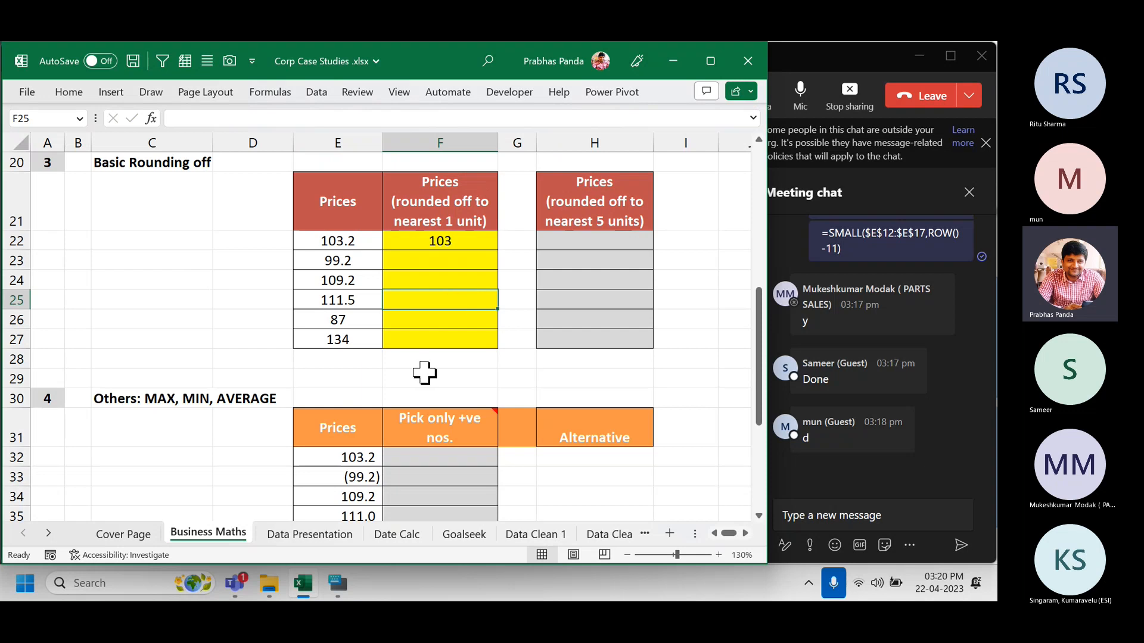
text(112)
key(Return)
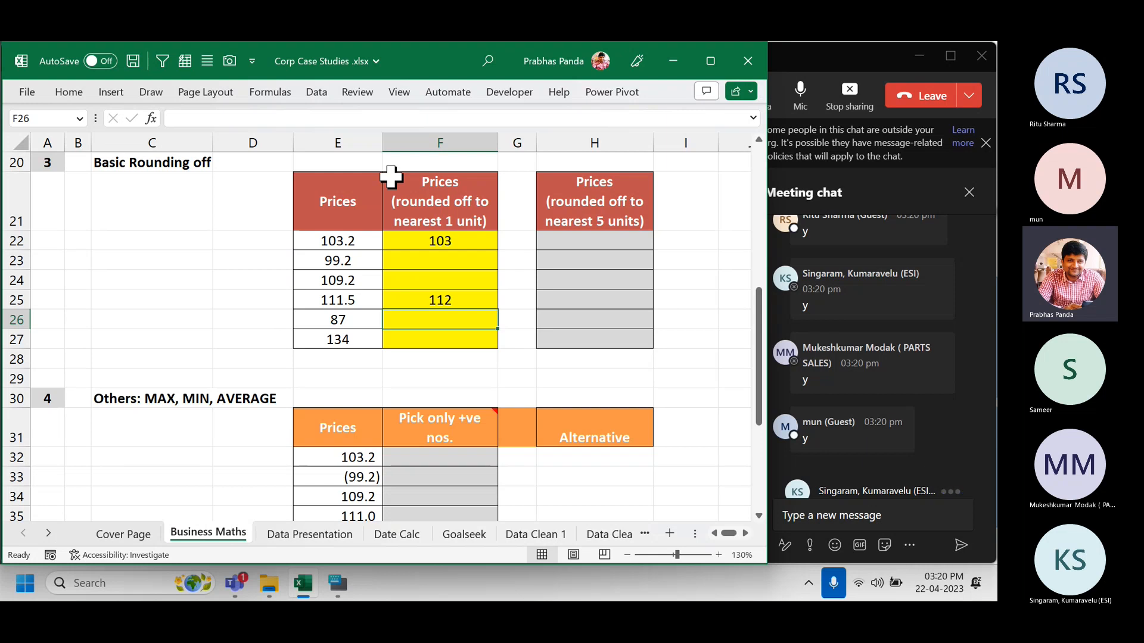
Highlight the prices 103.2 and 111.5, then select the rounded-value cells F22:F27.
click(364, 241)
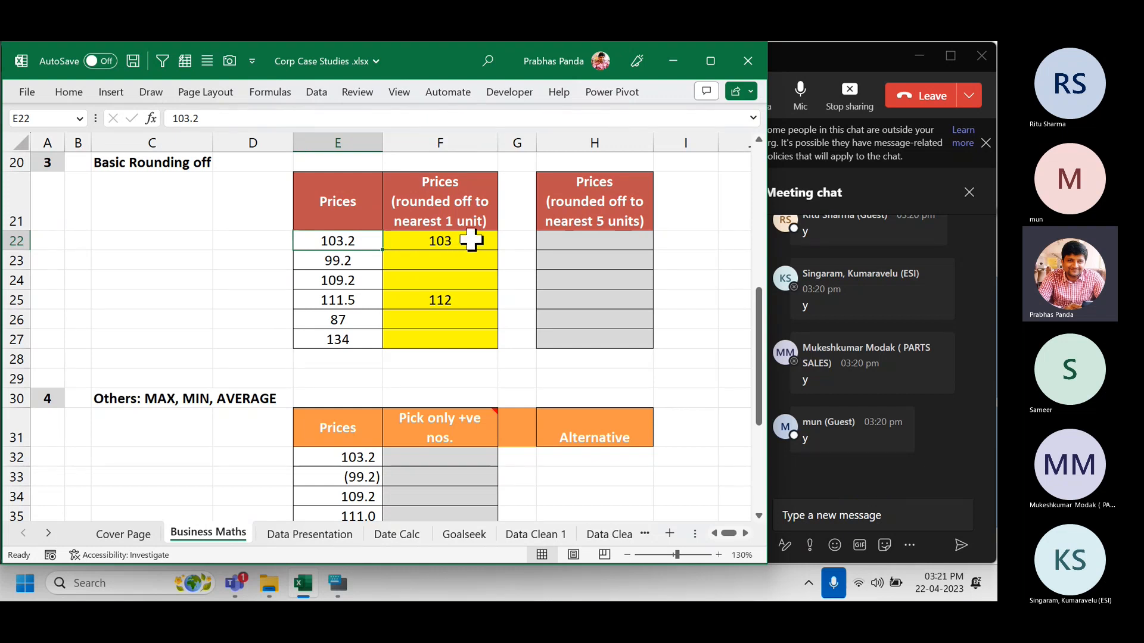
click(366, 302)
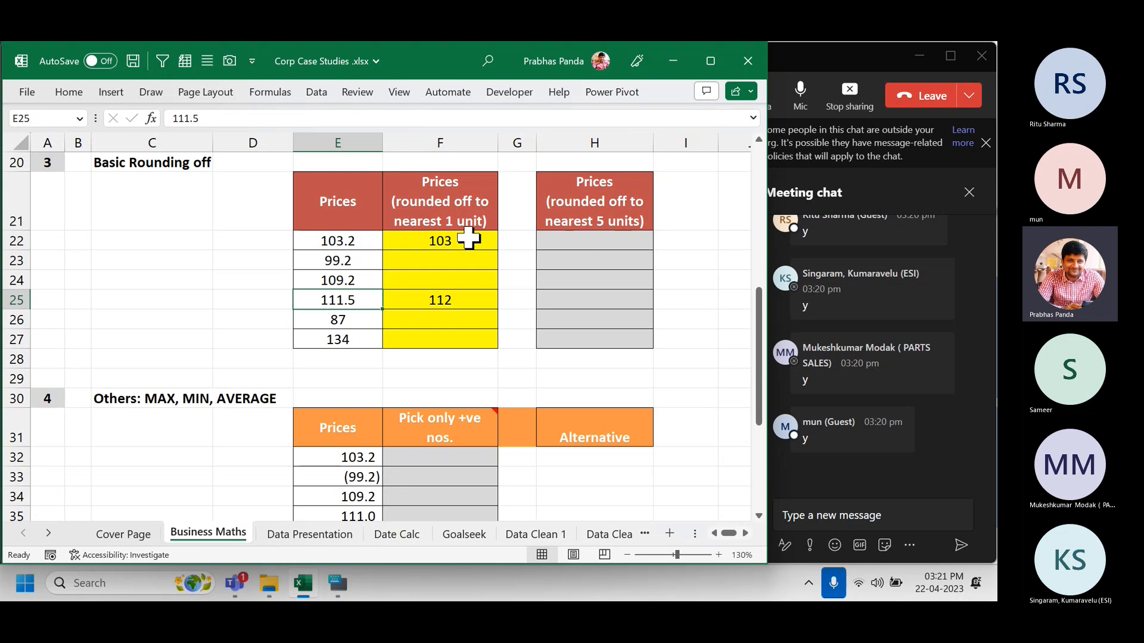
drag(468, 238, 453, 341)
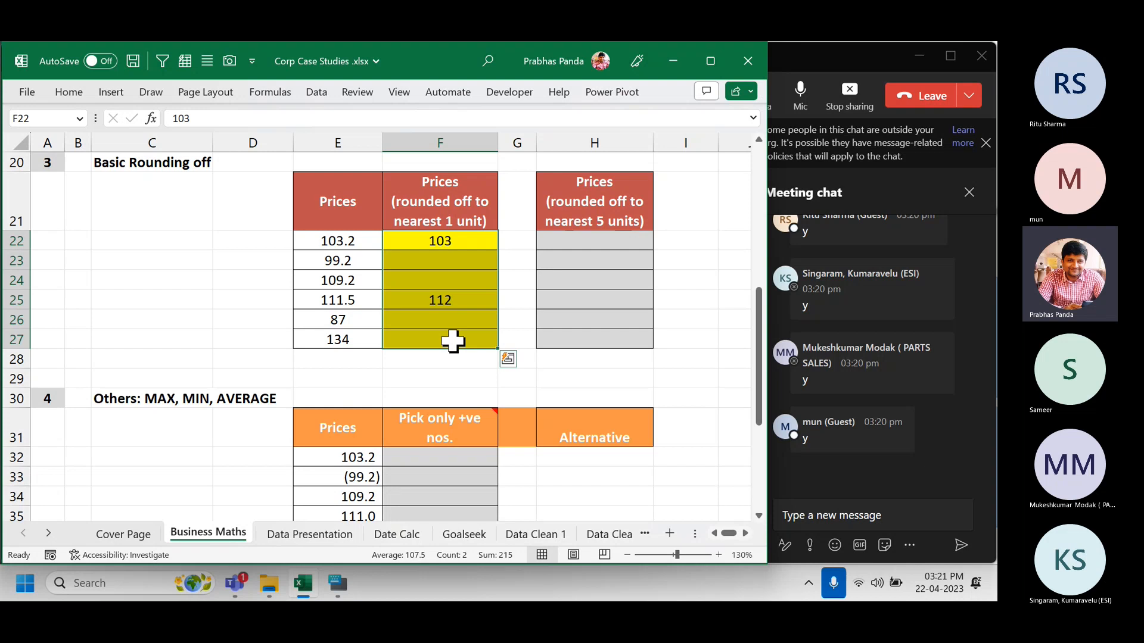
Clear F22:F27 and begin =MROUND(E22, in F22 to round 103.2.
key(Delete)
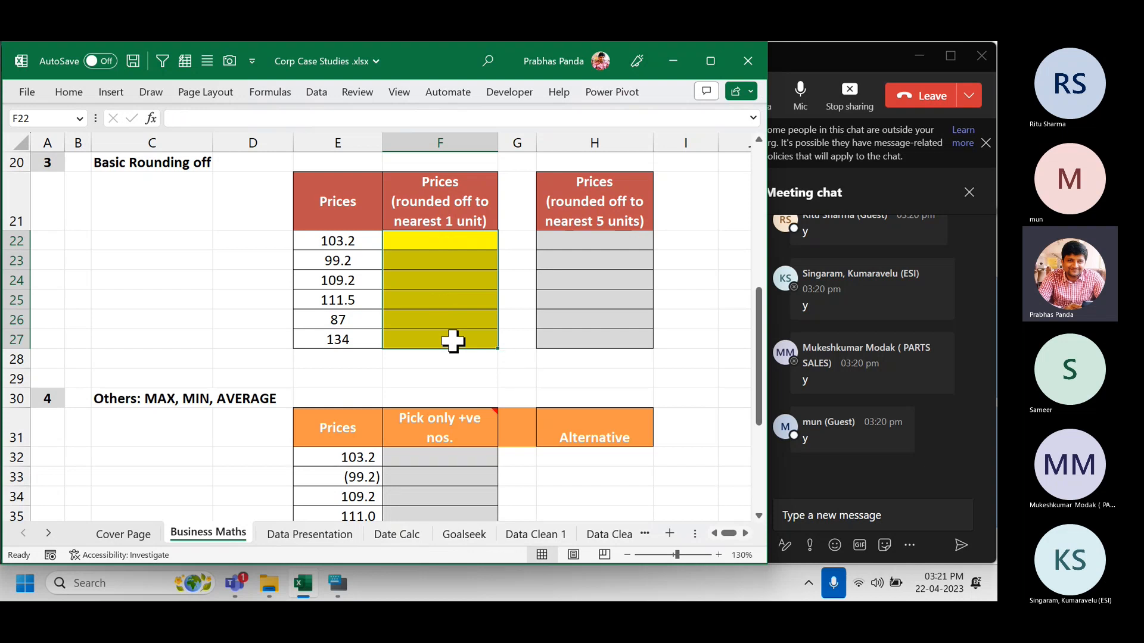
text(=)
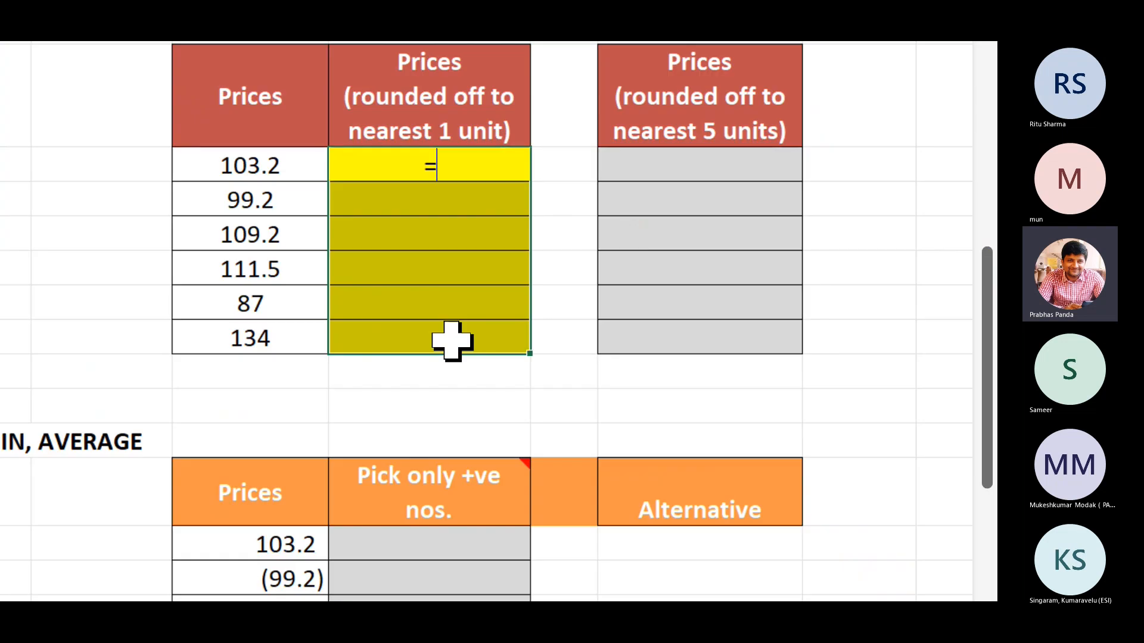
text(MROUND()
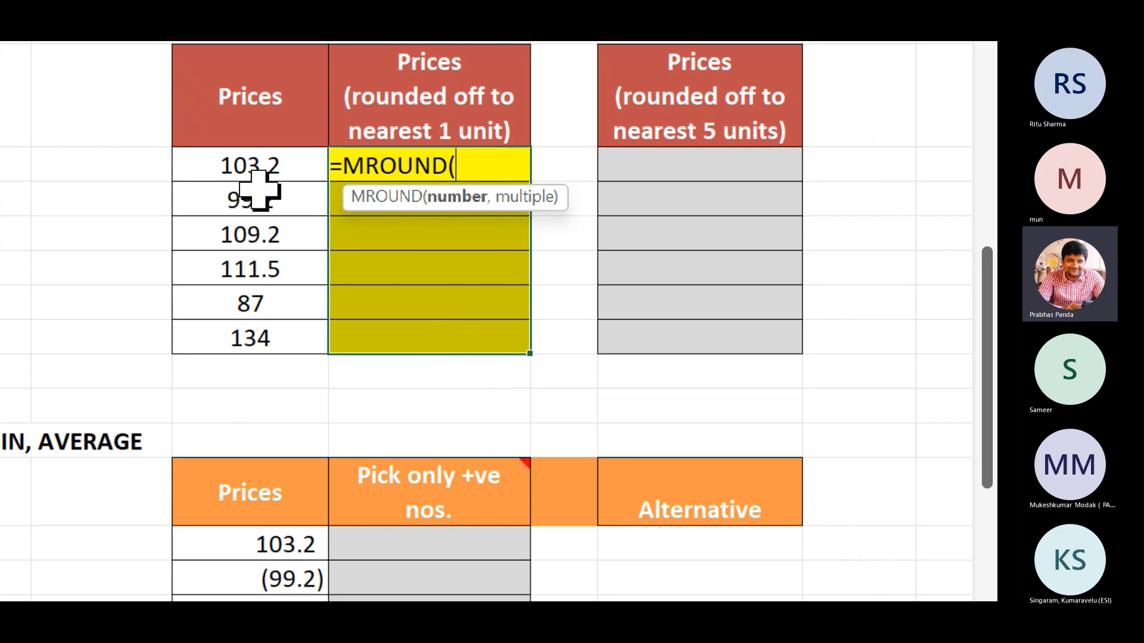
click(241, 165)
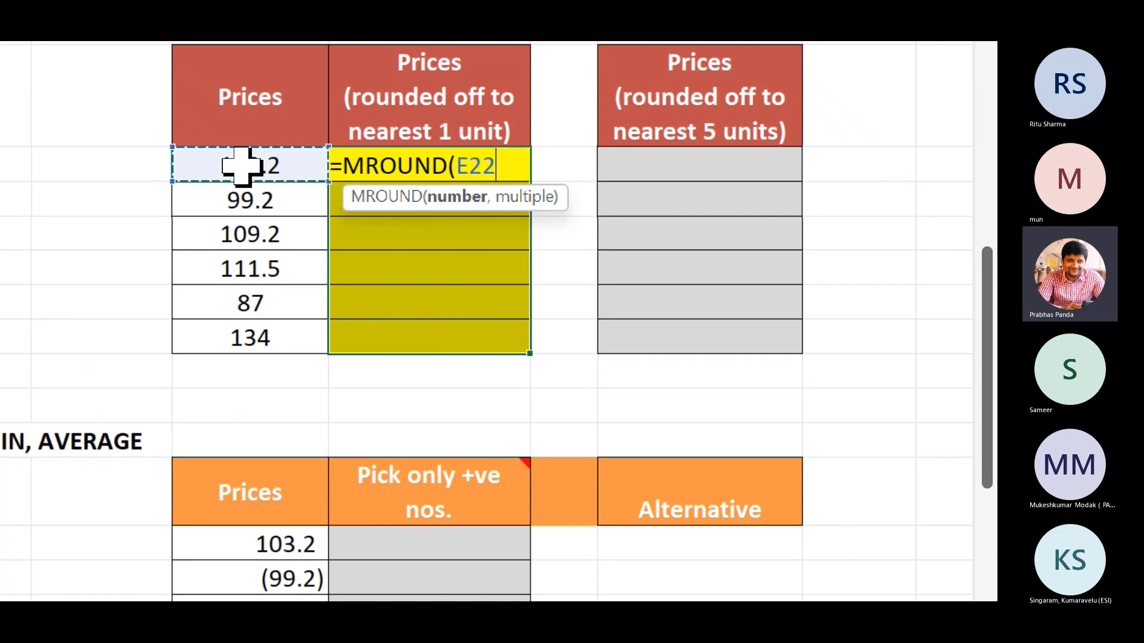
text(,)
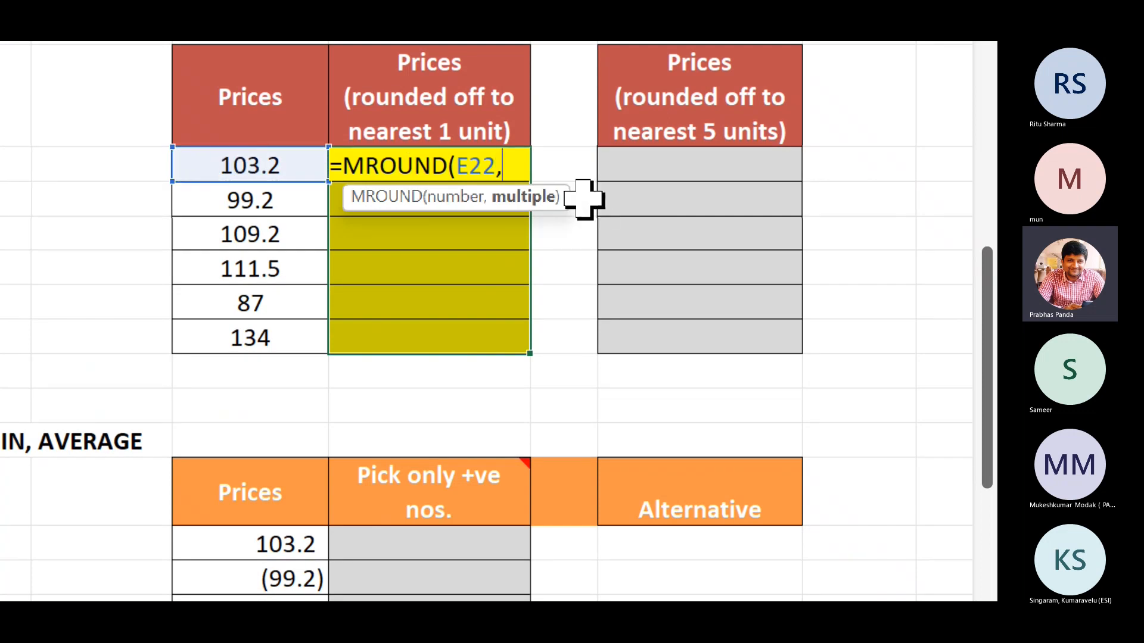
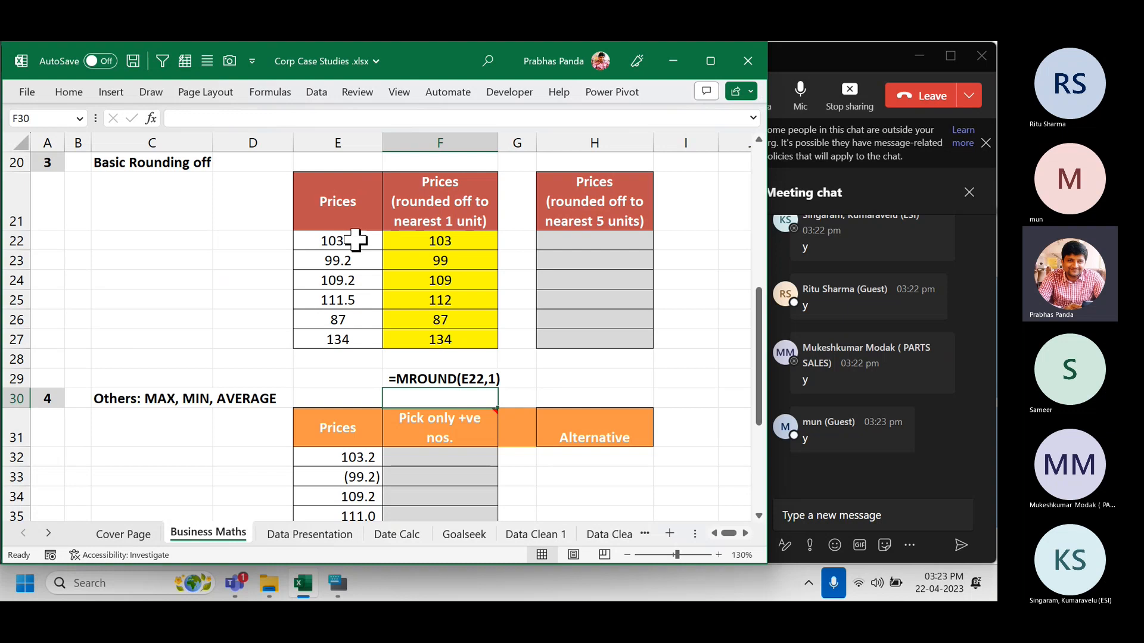
Paste the =MROUND(E22,1) formula into the meeting chat and send it.
click(832, 514)
text(=MROUND(E22,1))
key(Return)
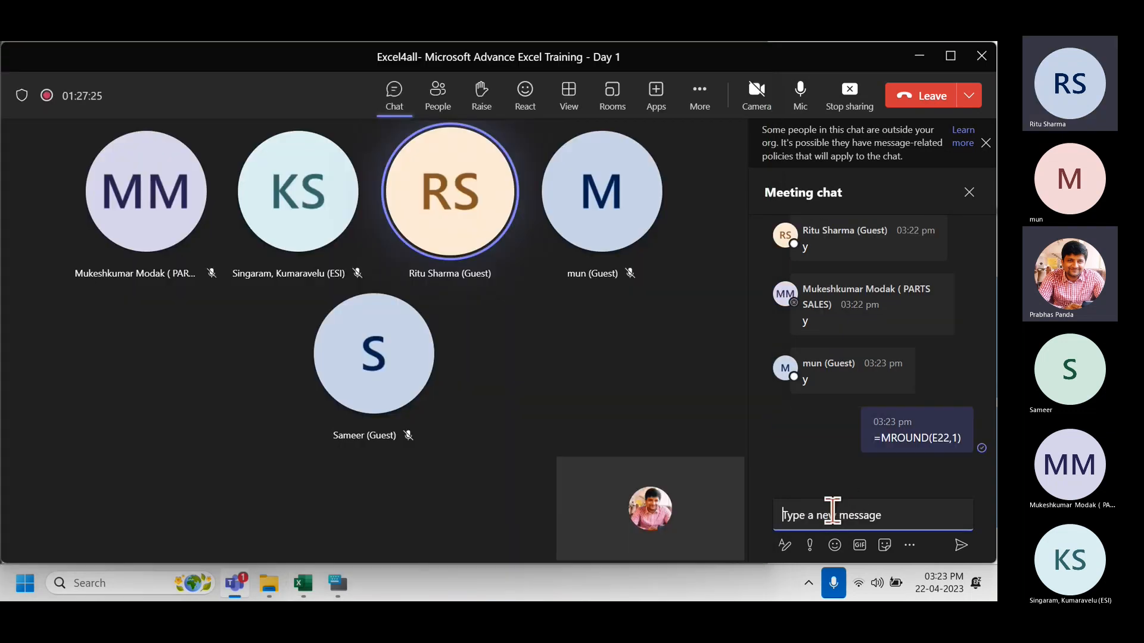
key(alt+Tab)
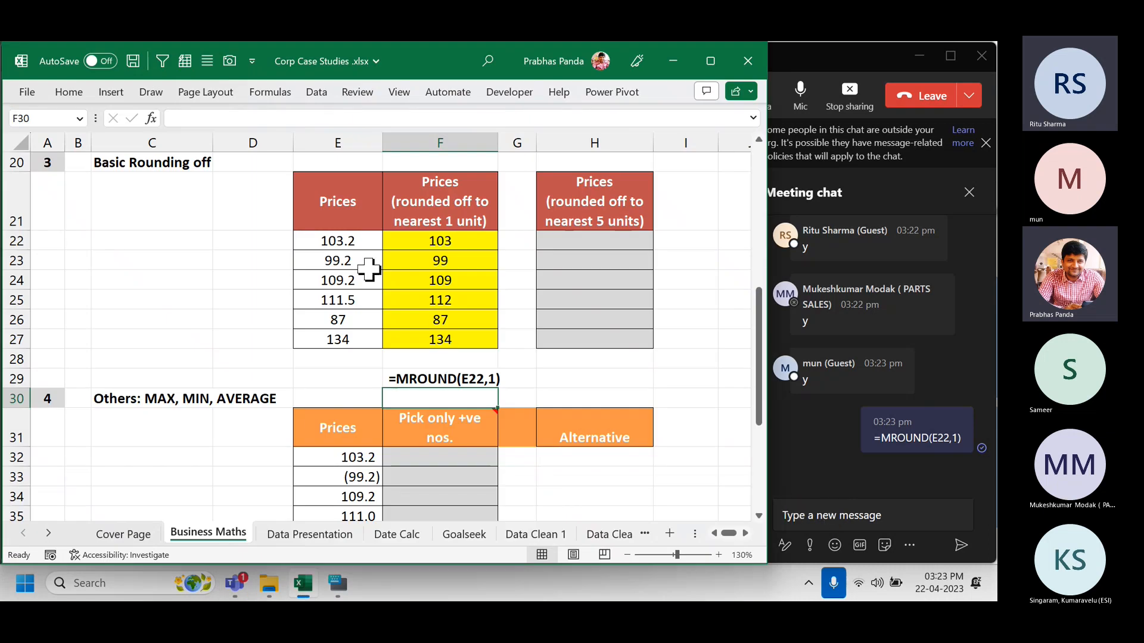
Enter trial values 103 in D22 and 112 in D25 beside prices 103.2 and 111.5.
click(345, 239)
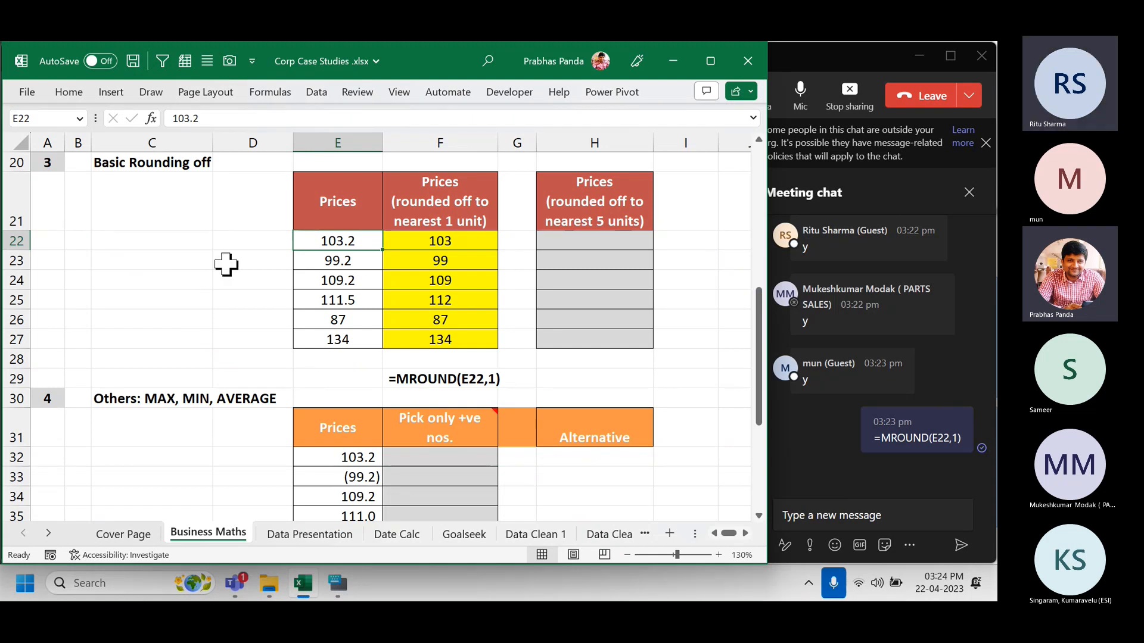
click(246, 240)
text(103)
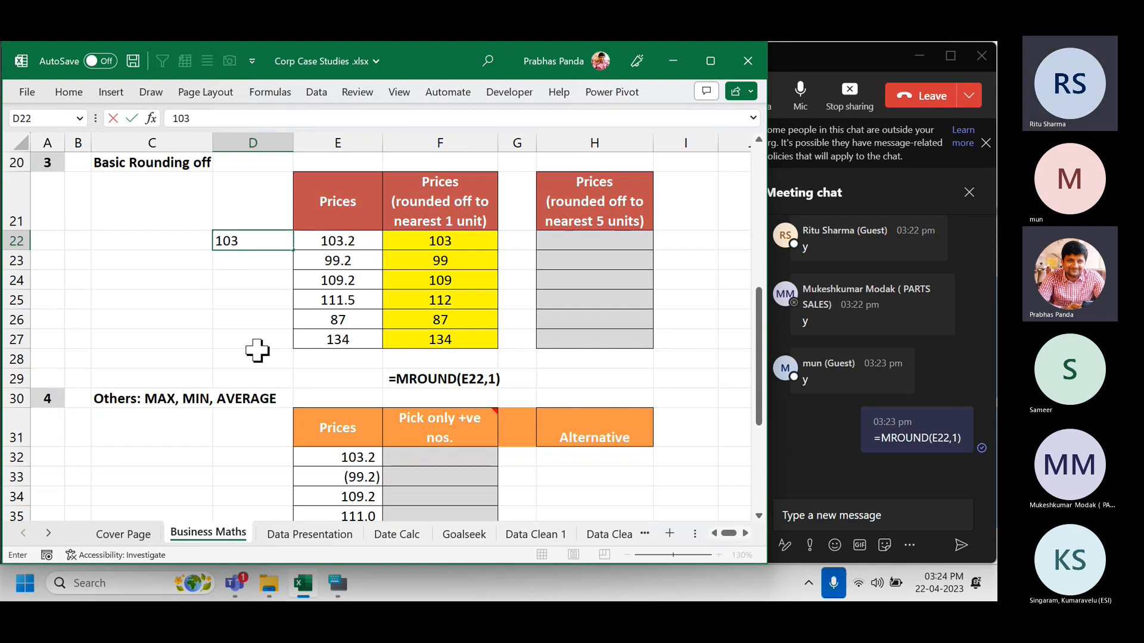
key(Return)
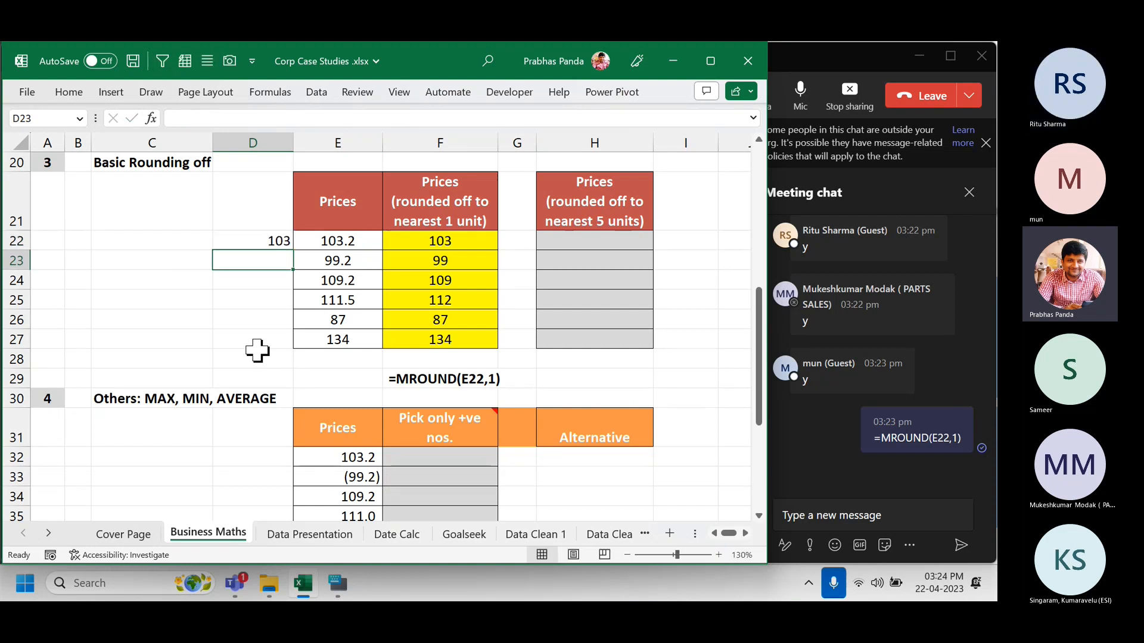
click(367, 306)
click(251, 302)
text(11)
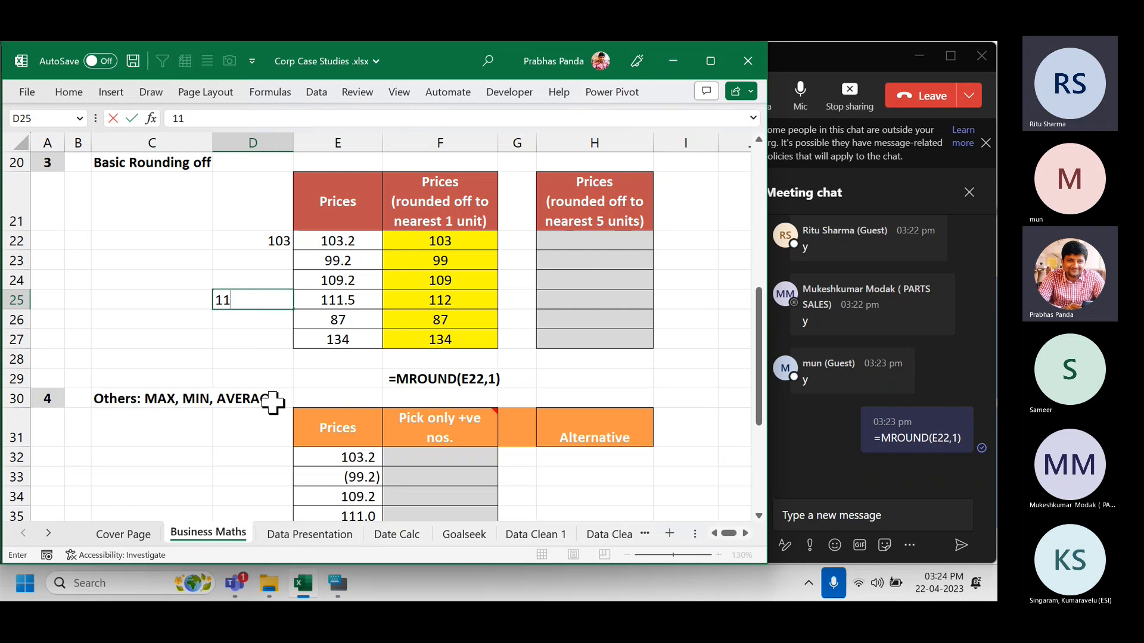
text(2)
key(Return)
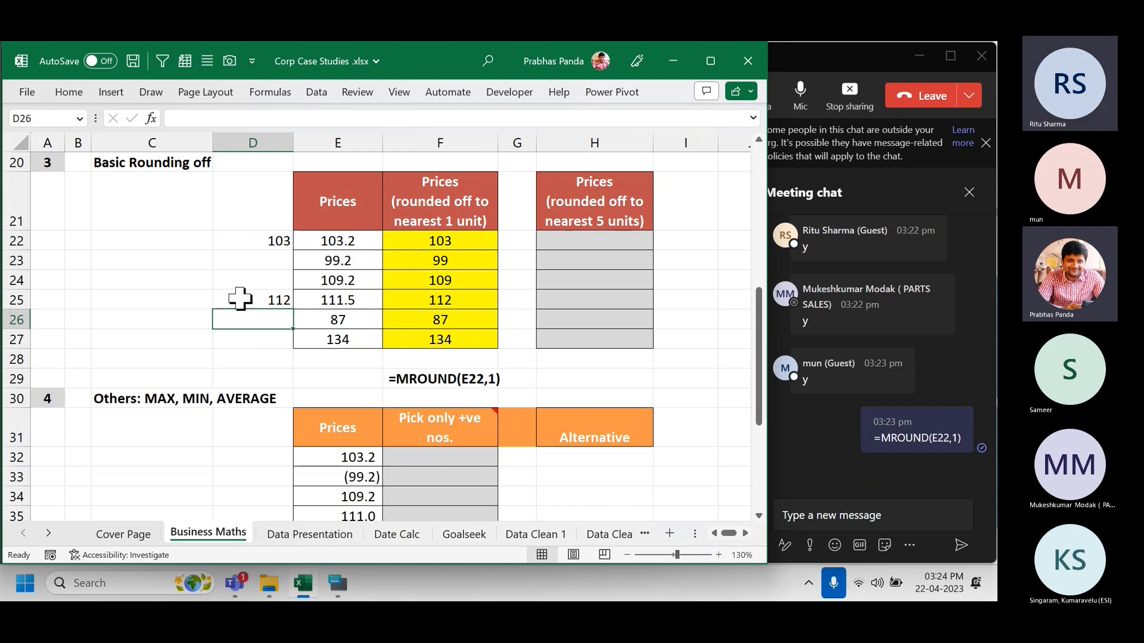
click(242, 242)
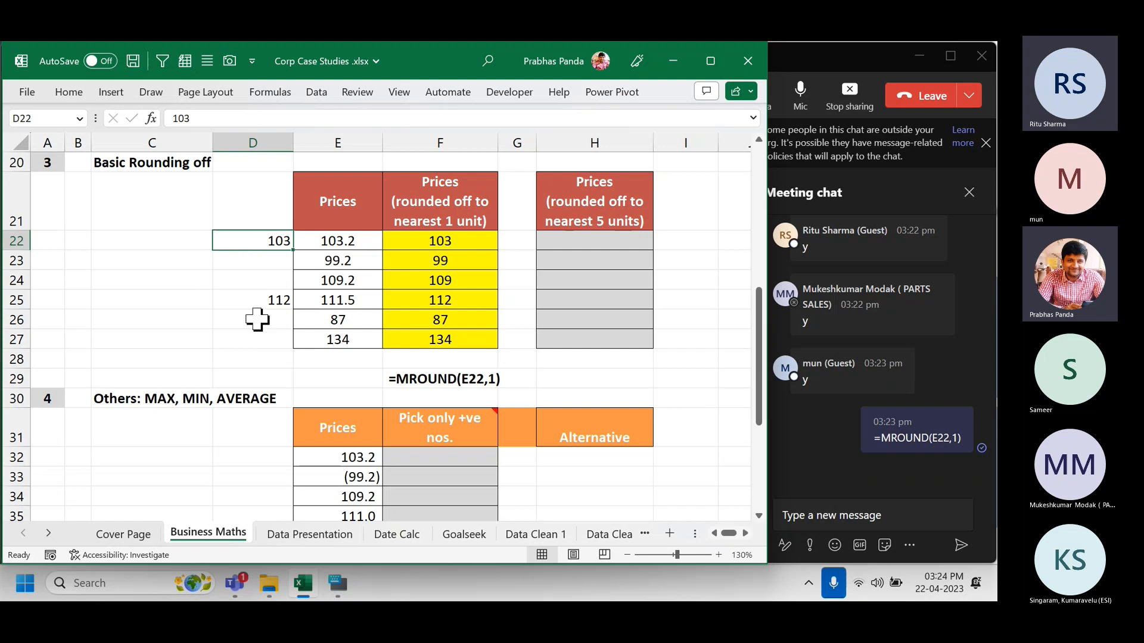
ctrl+click(246, 303)
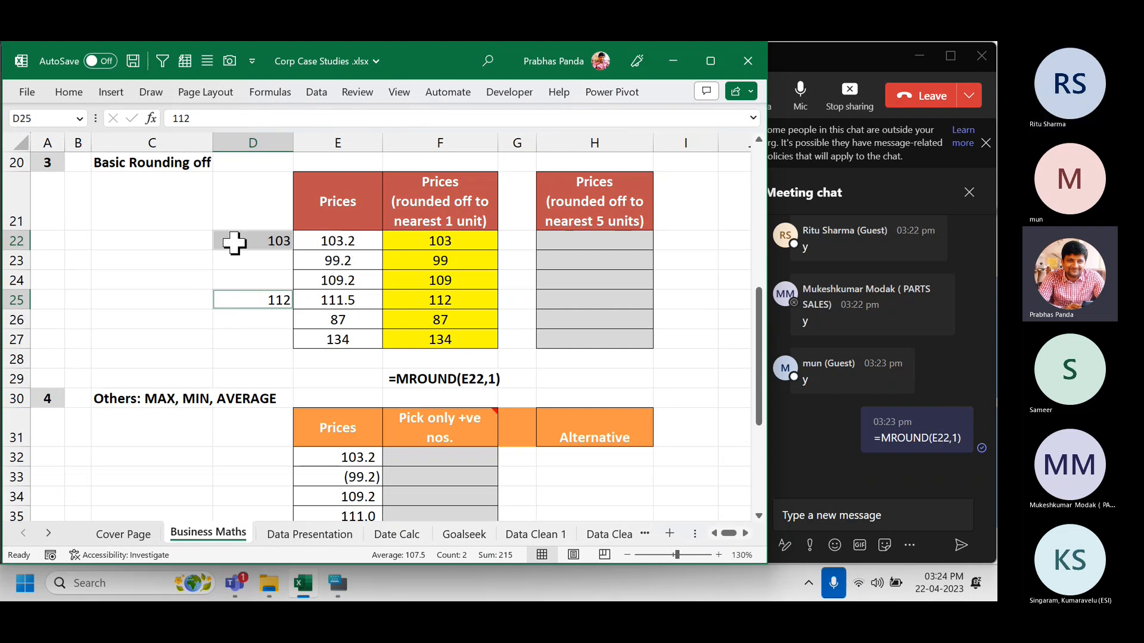
Clear D22:D26 and enter sample values 103 in C22 and 104 in D22.
drag(234, 242, 258, 324)
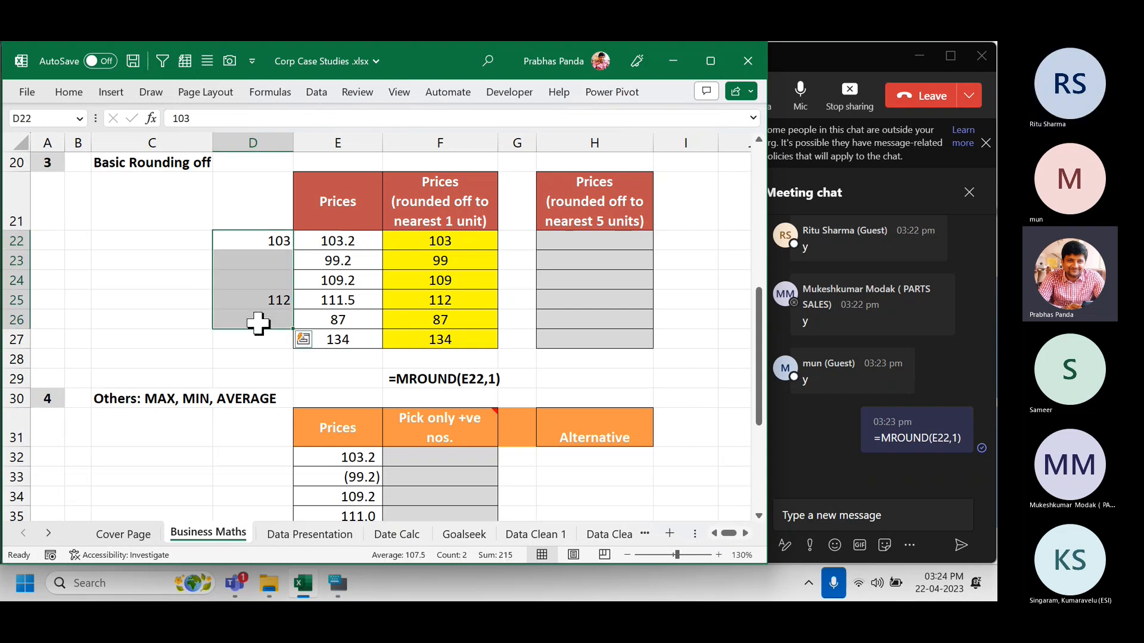
key(Delete)
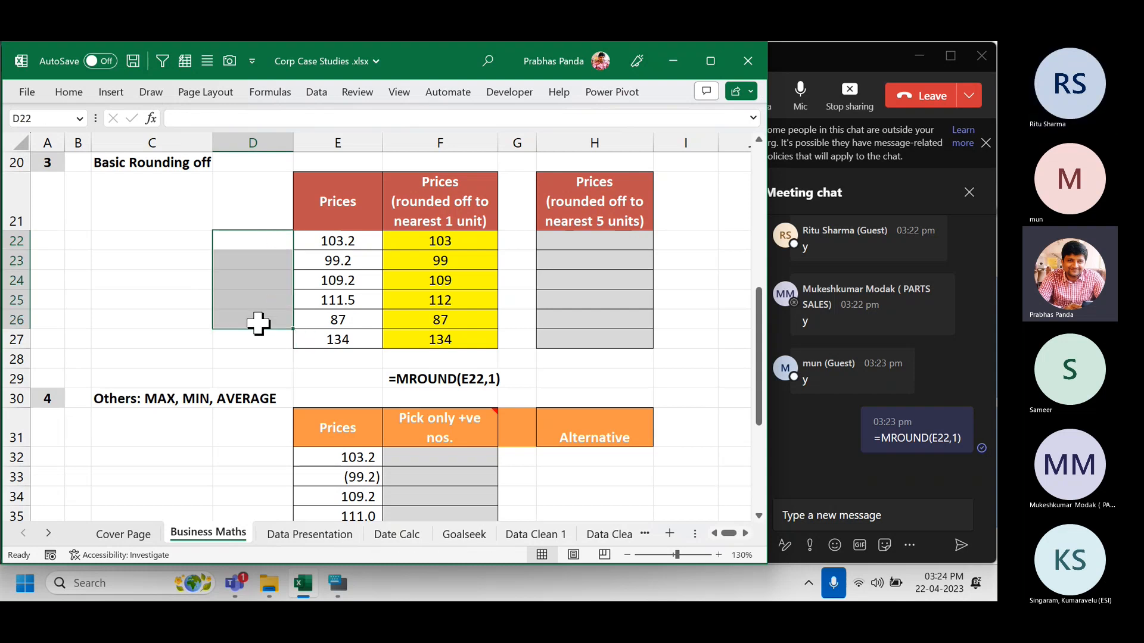
click(355, 240)
click(136, 240)
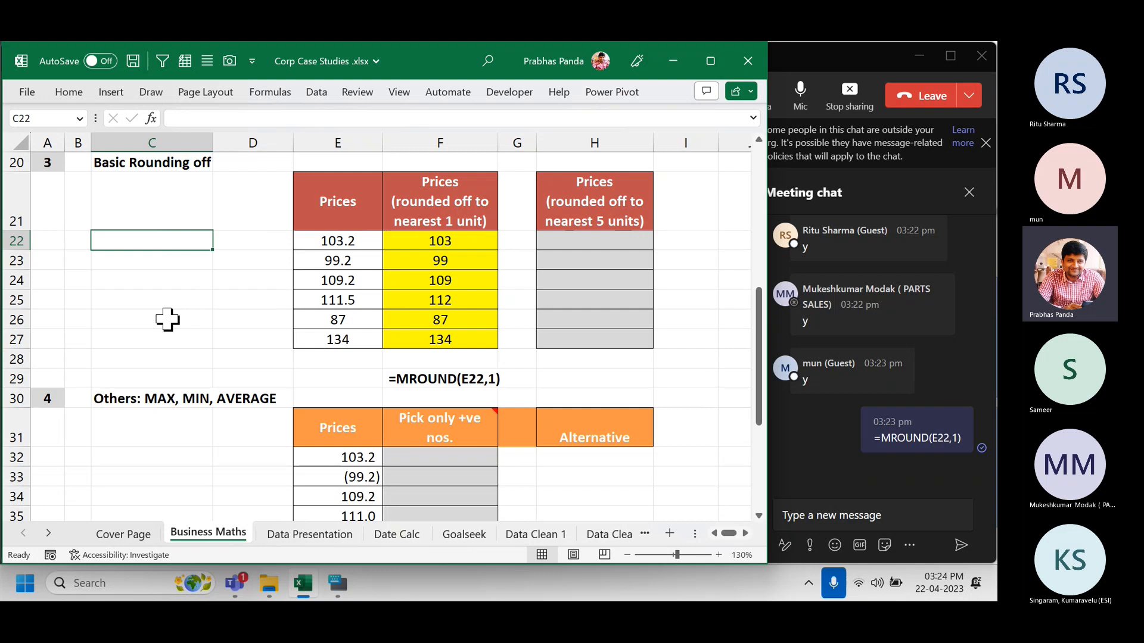
text(103)
key(Tab)
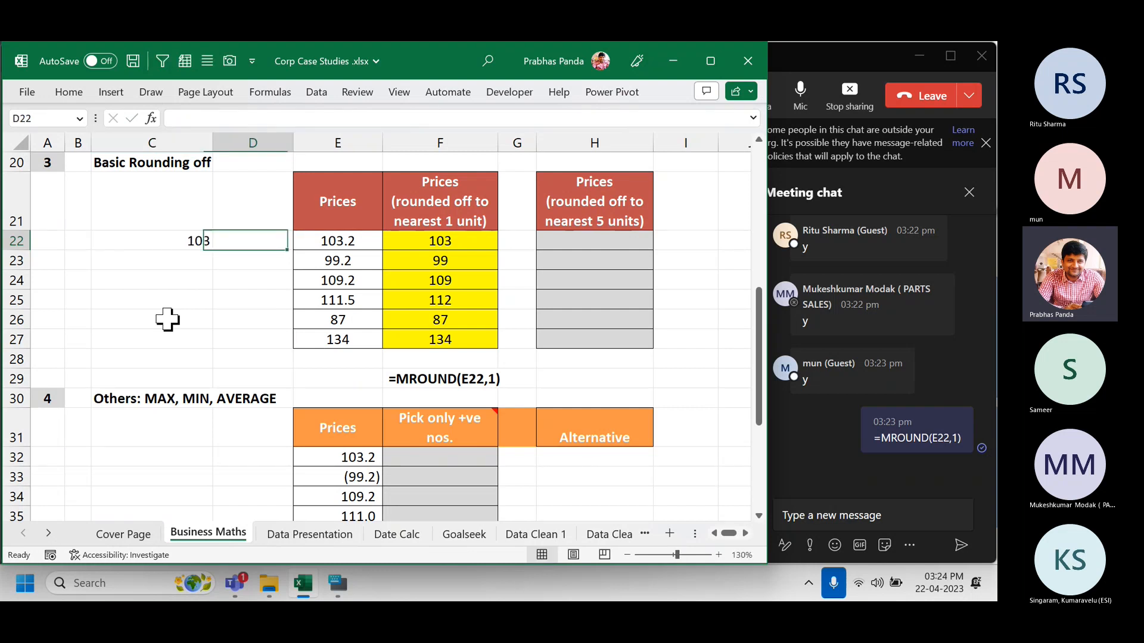
text(104)
key(Return)
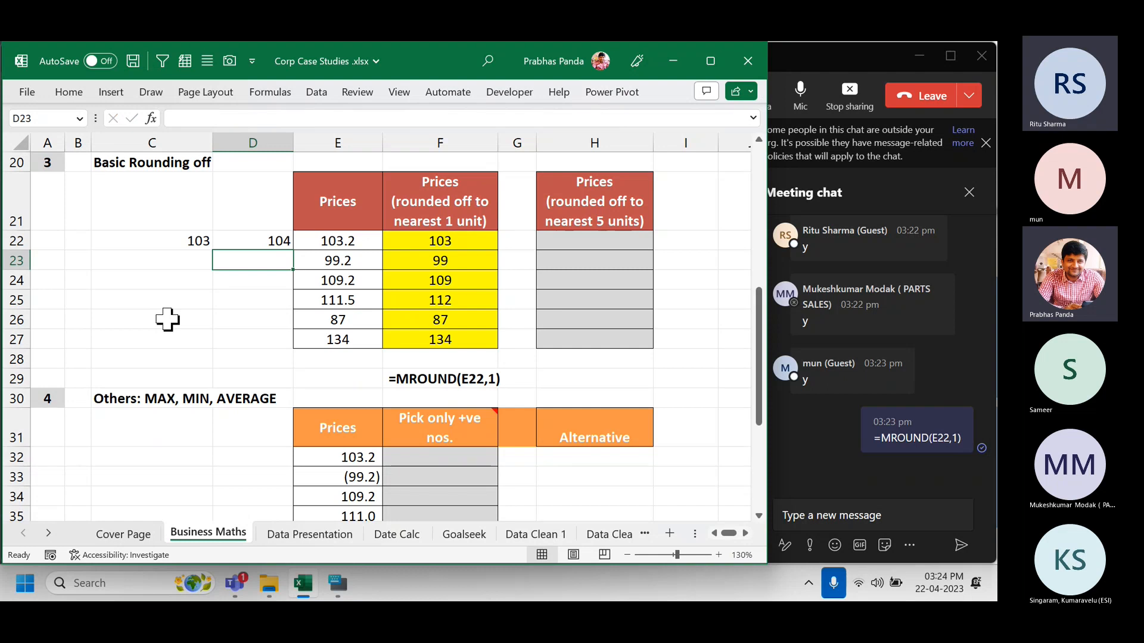
Select the 103 and 104 samples and briefly show the Quick Analysis options.
click(343, 241)
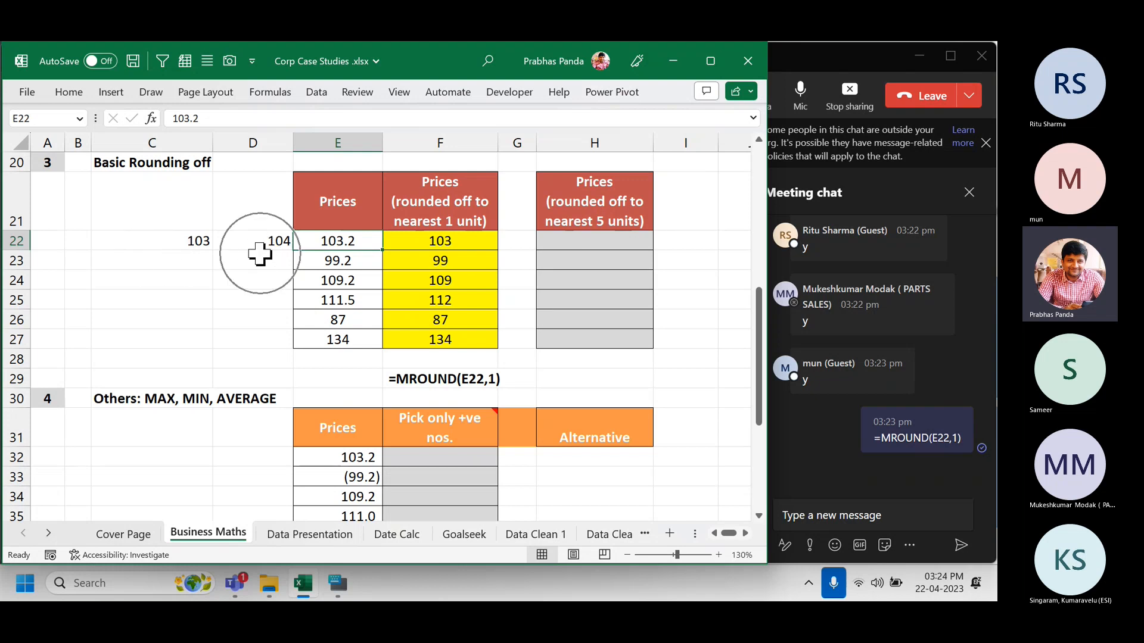
drag(196, 240, 248, 237)
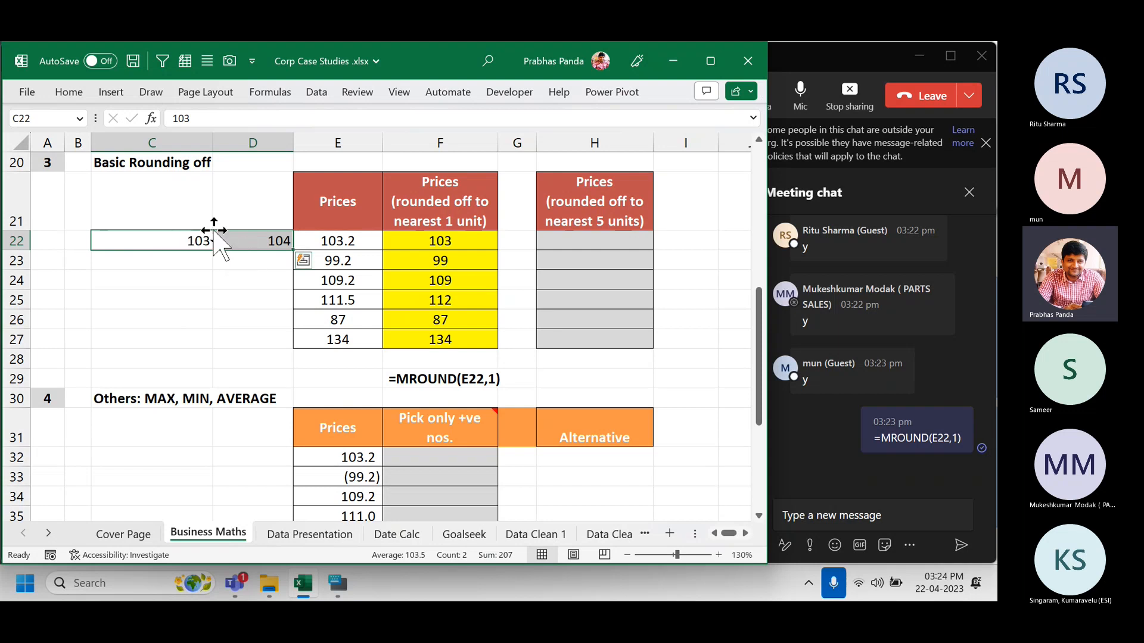
key(ctrl+q)
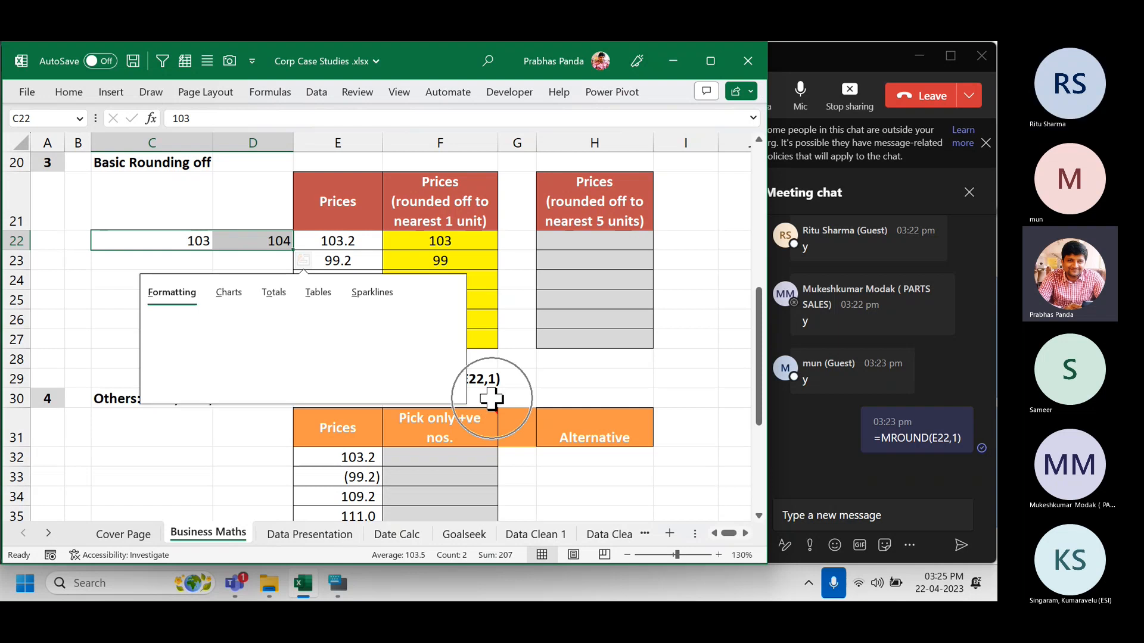
key(Escape)
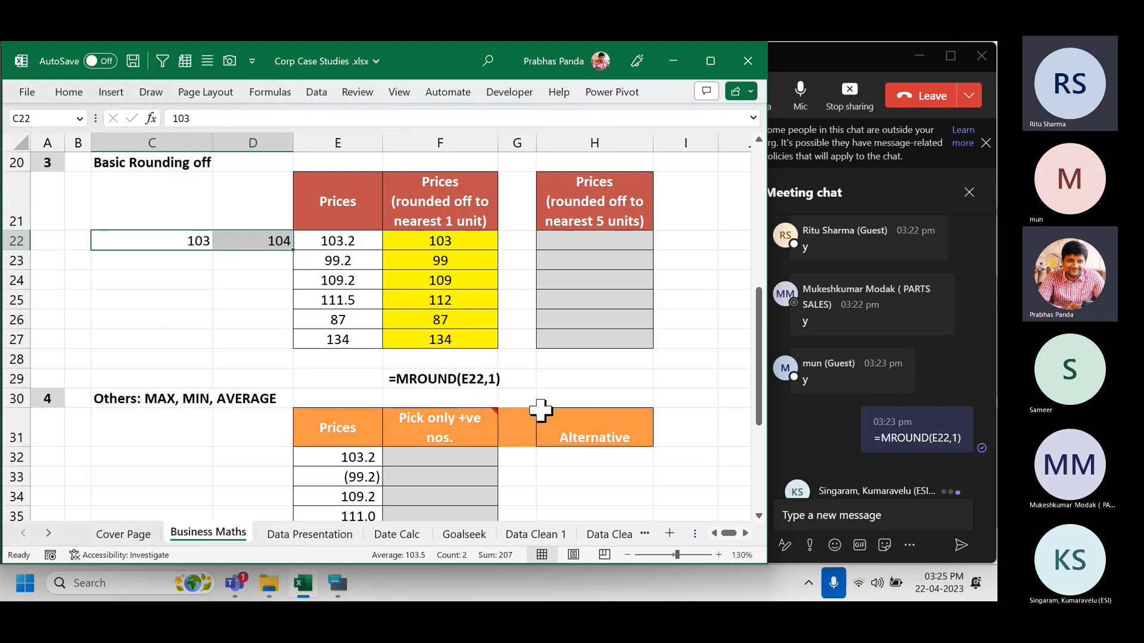
key(Down)
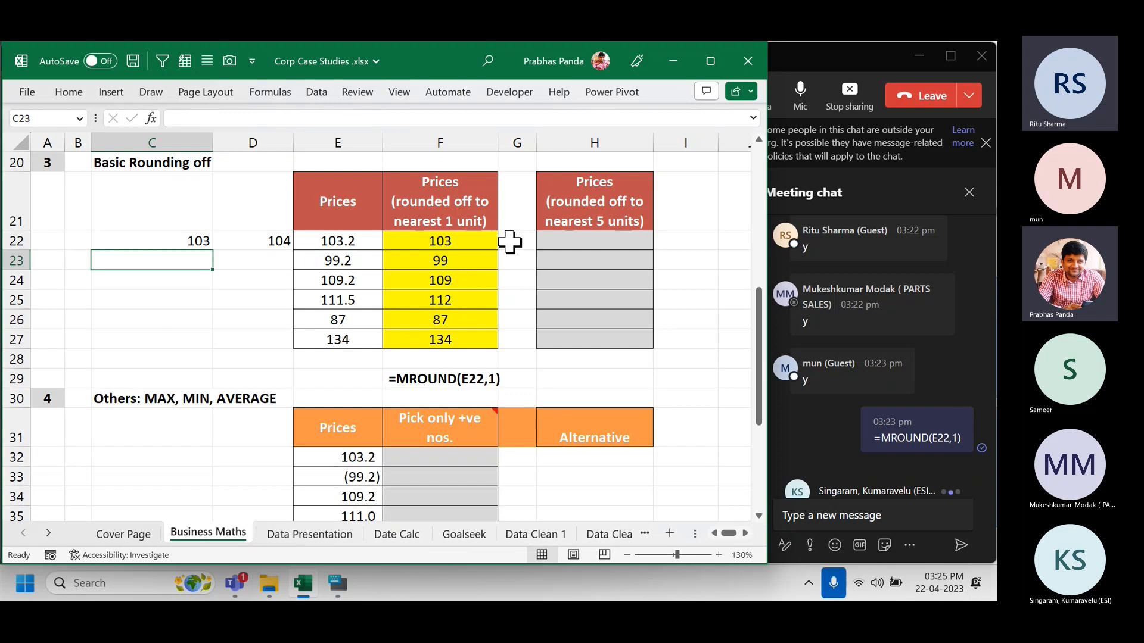
click(453, 139)
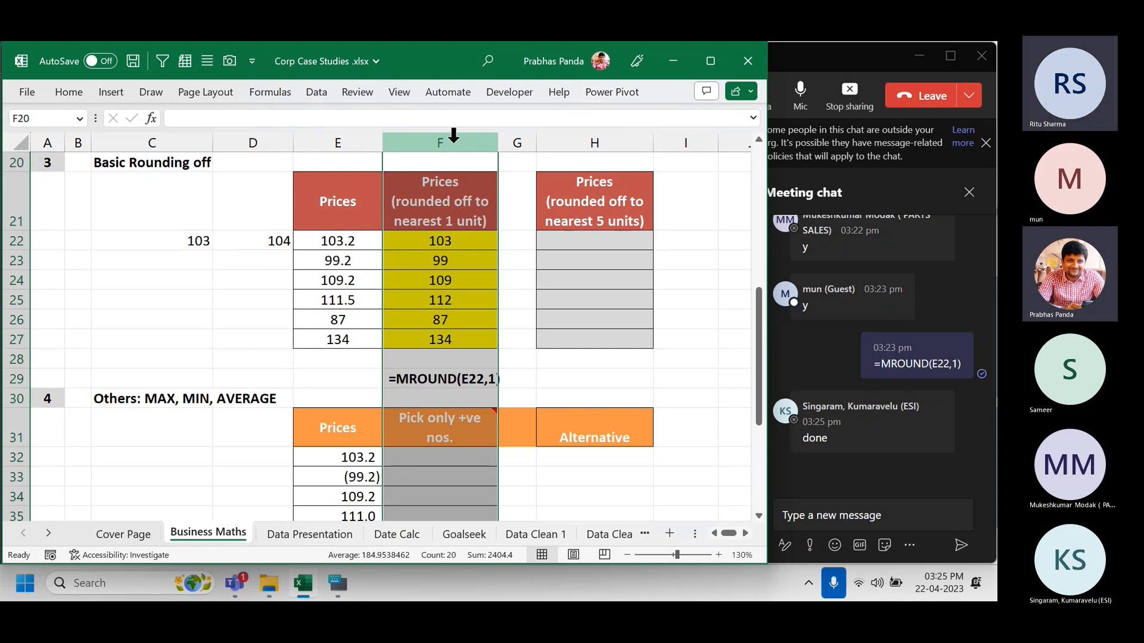
click(469, 279)
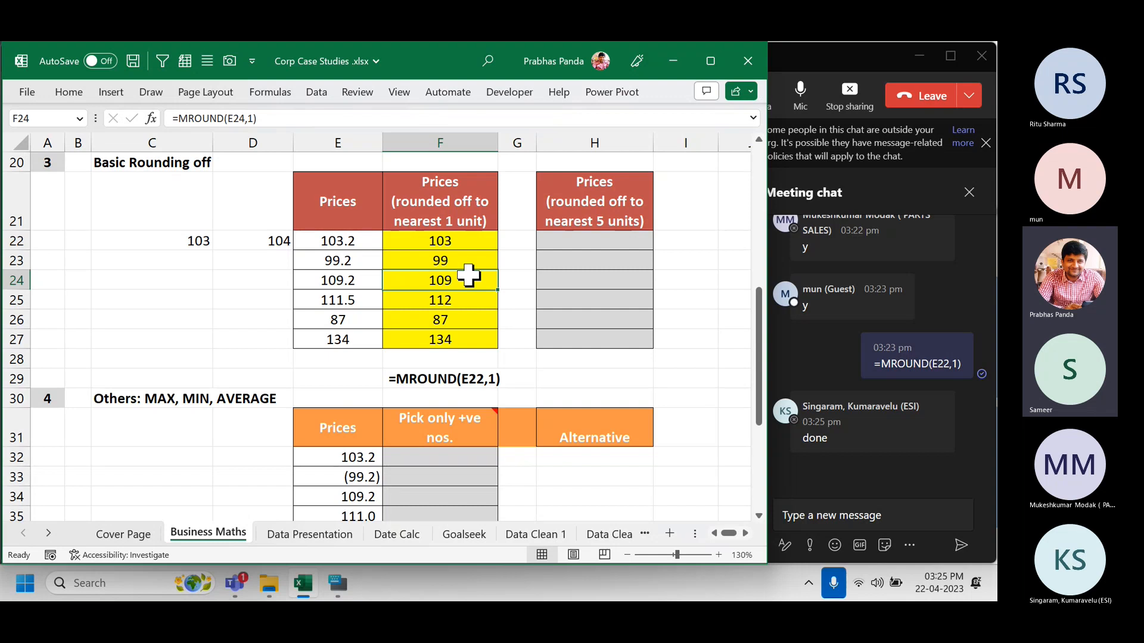
click(67, 93)
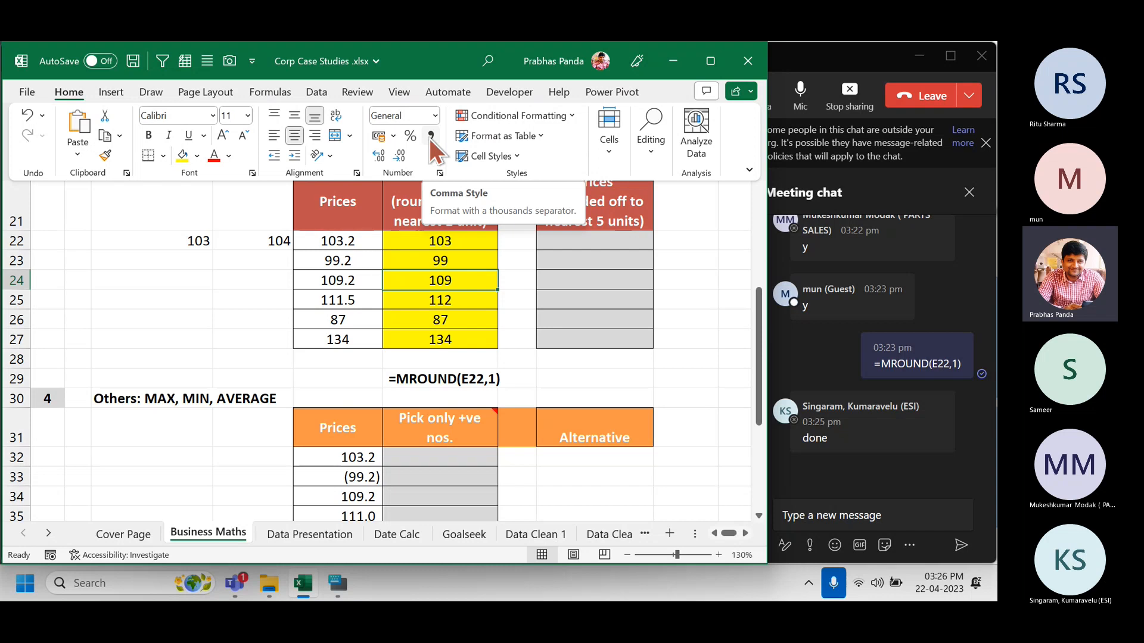
click(209, 313)
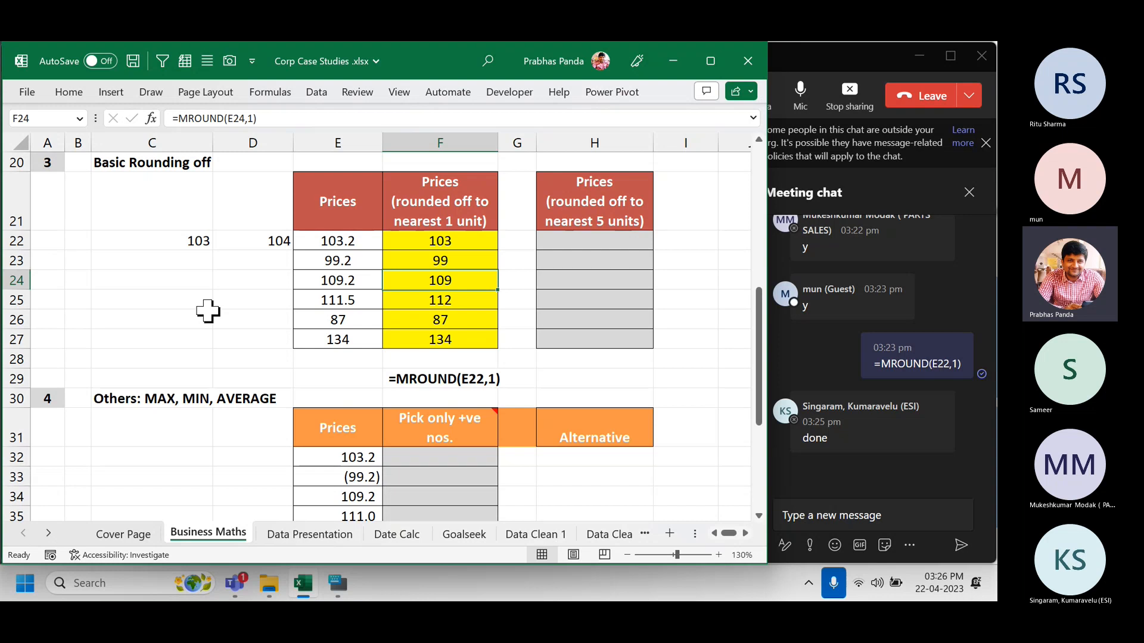
key(Right)
key(Right)
key(Right)
key(Right)
key(Right)
key(Right)
key(Right)
key(Right)
key(Right)
key(Right)
key(Right)
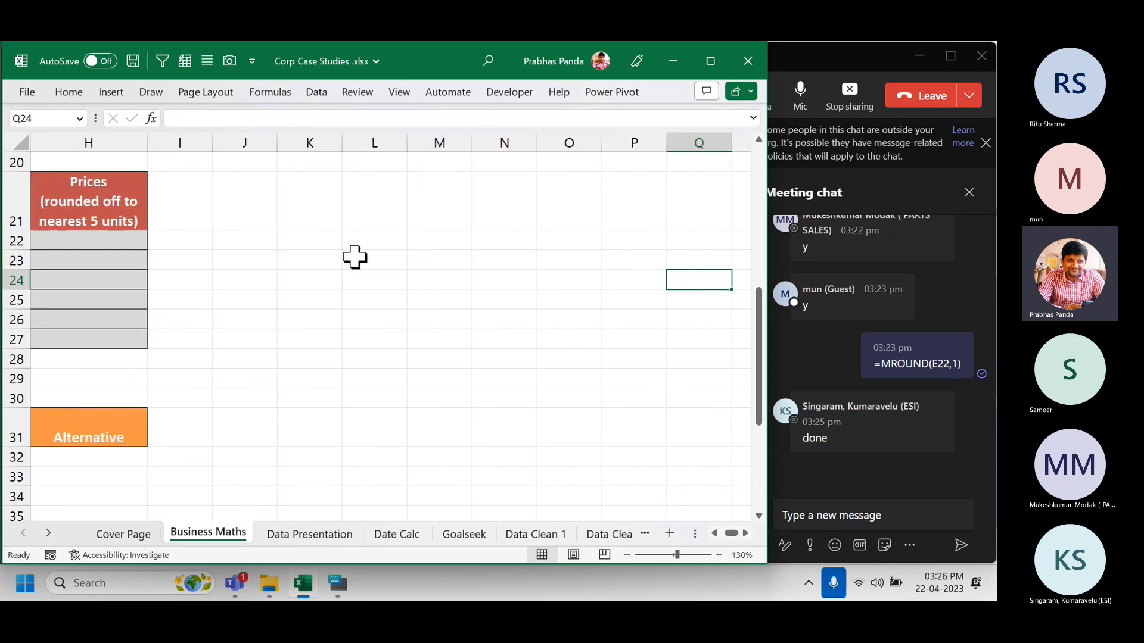
Enter the label ROUND in K22.
click(332, 238)
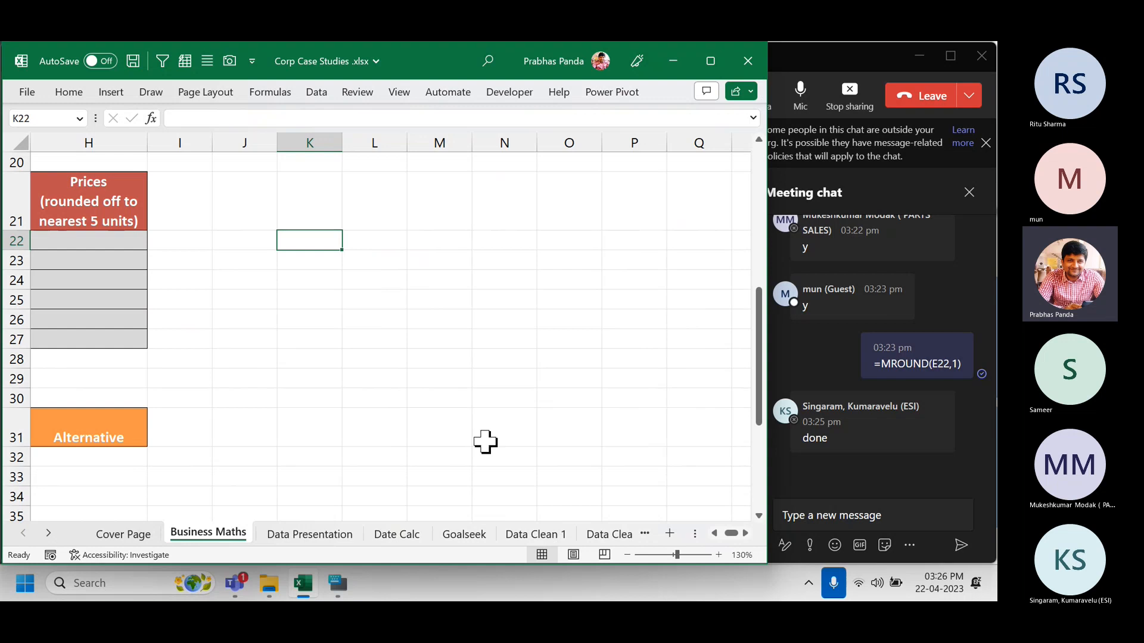
text(ROUN)
text(D)
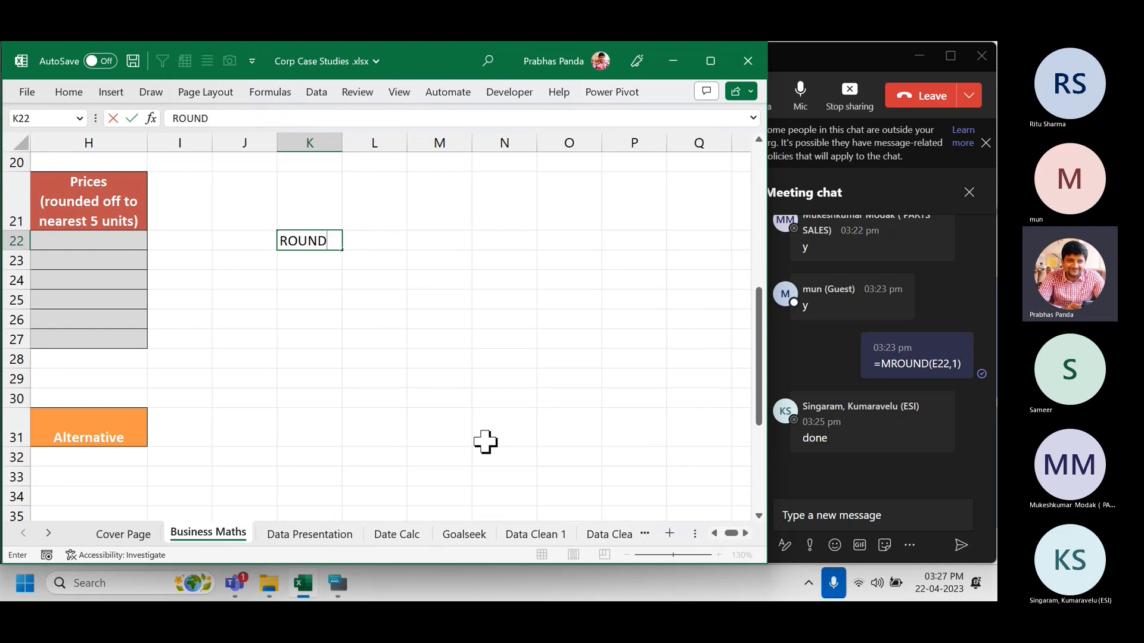
key(Return)
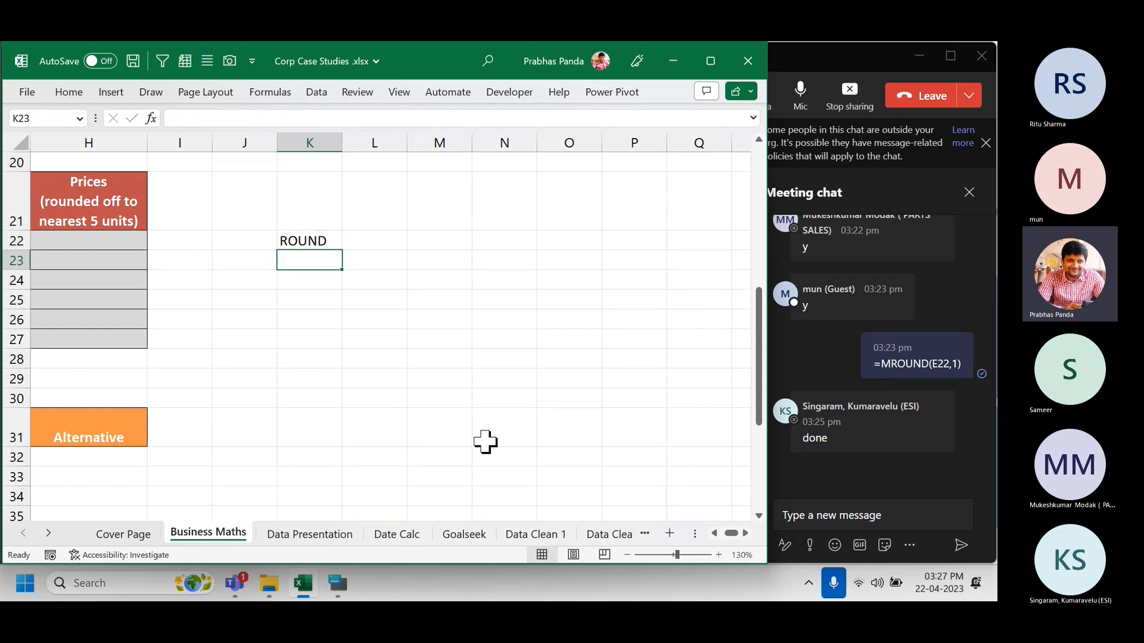
key(Up)
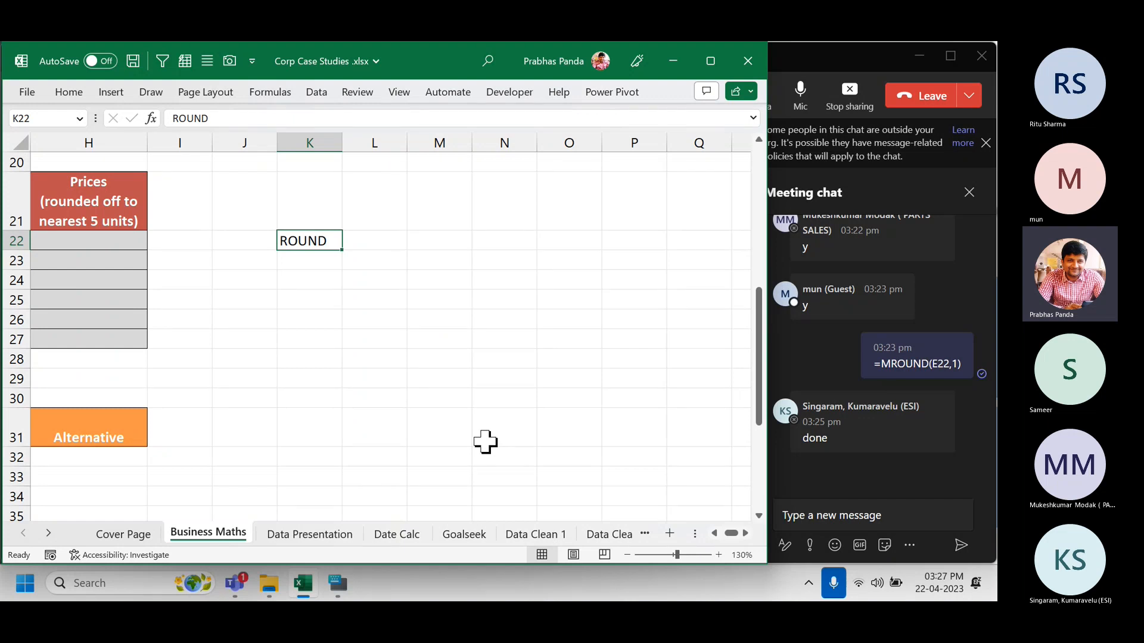
Copy the label to L22 as ROUNDUP, then copy it down to L23 for editing.
key(Right)
key(ctrl+r)
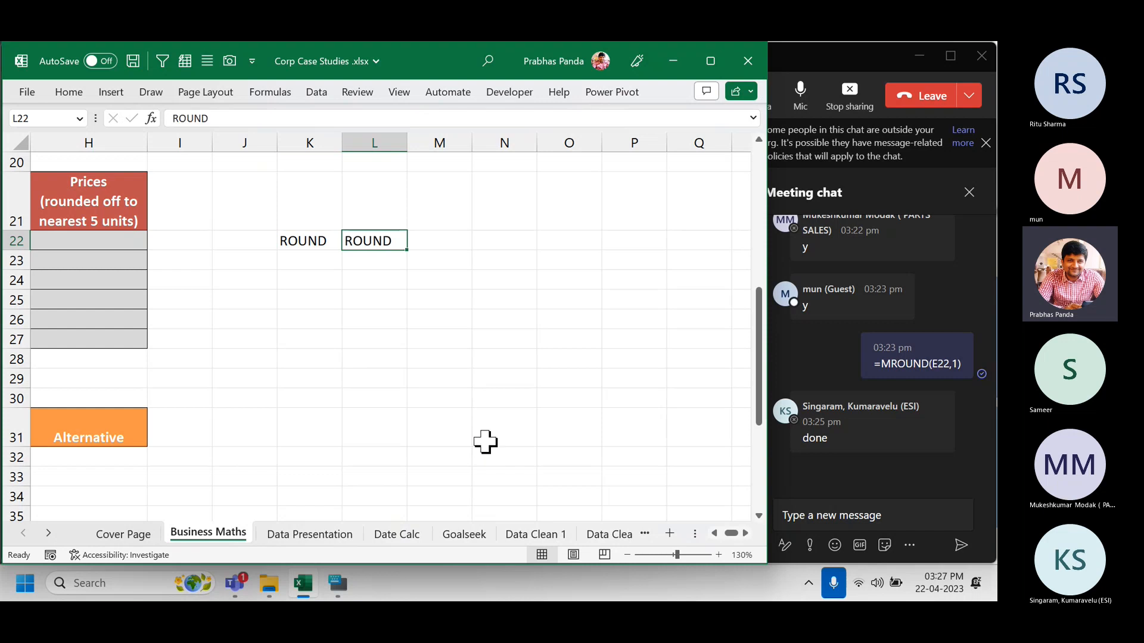
key(F2)
text(UP)
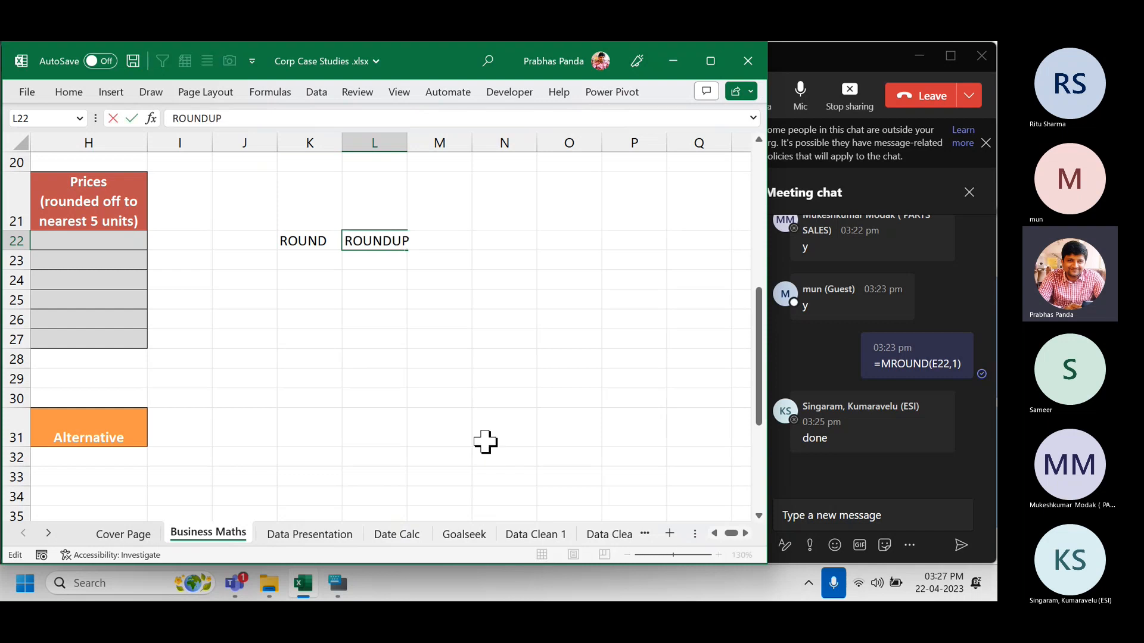
key(Return)
key(ctrl+d)
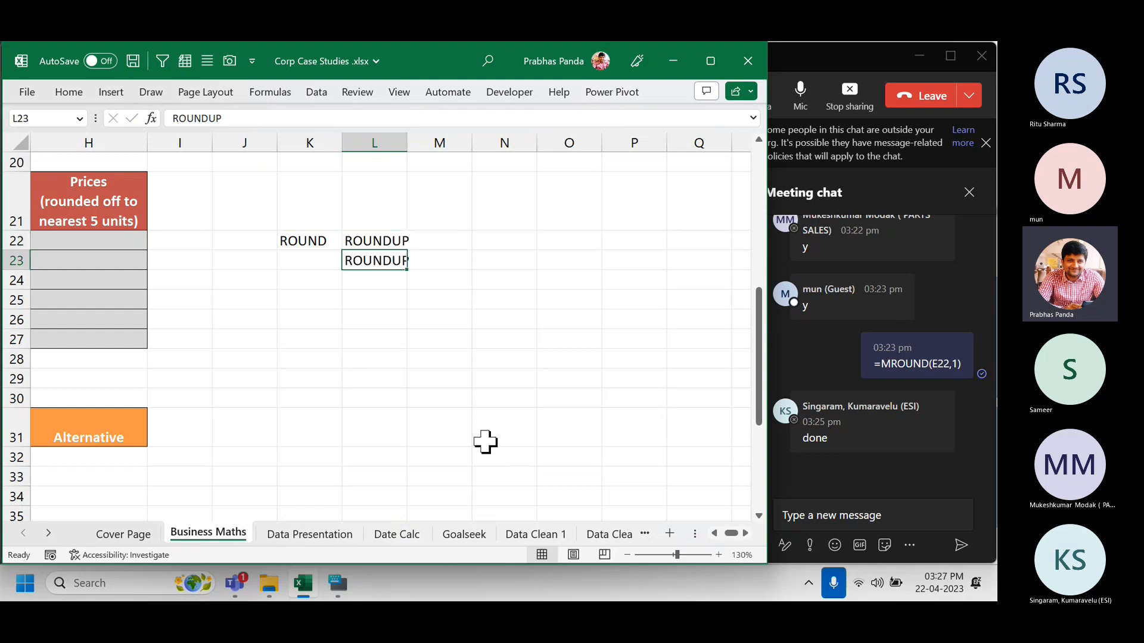
key(F2)
key(BackSpace)
key(BackSpace)
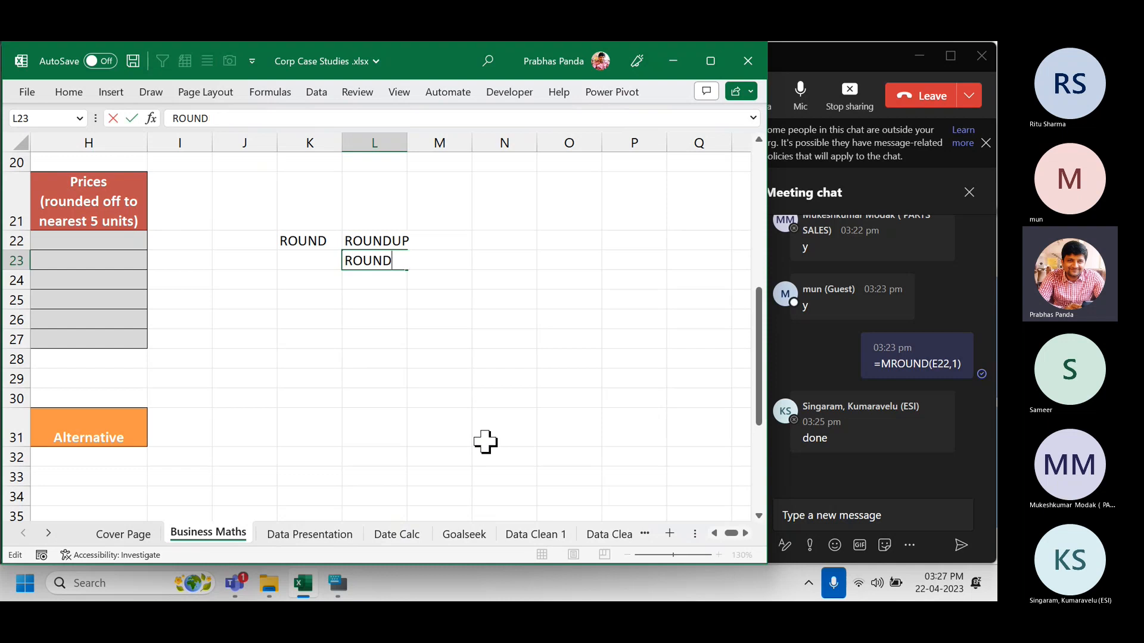
Change L23 to ROUNDDOWN and AutoFit column L to the label width.
text(DOWN)
key(Return)
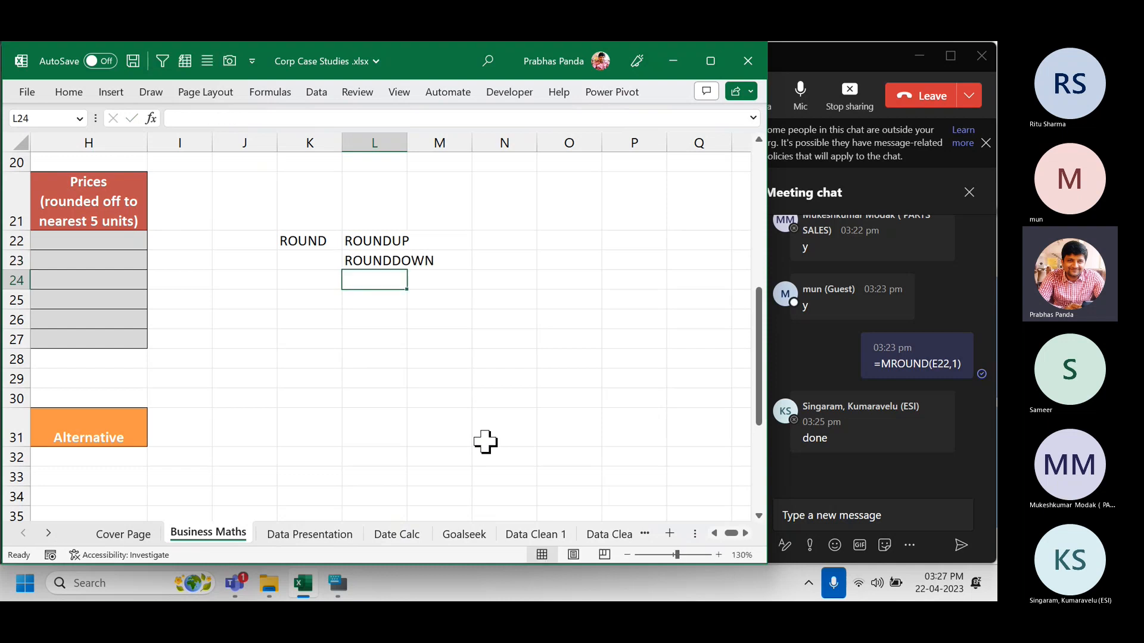
key(Up)
key(Up)
key(shift+Down)
key(alt+h)
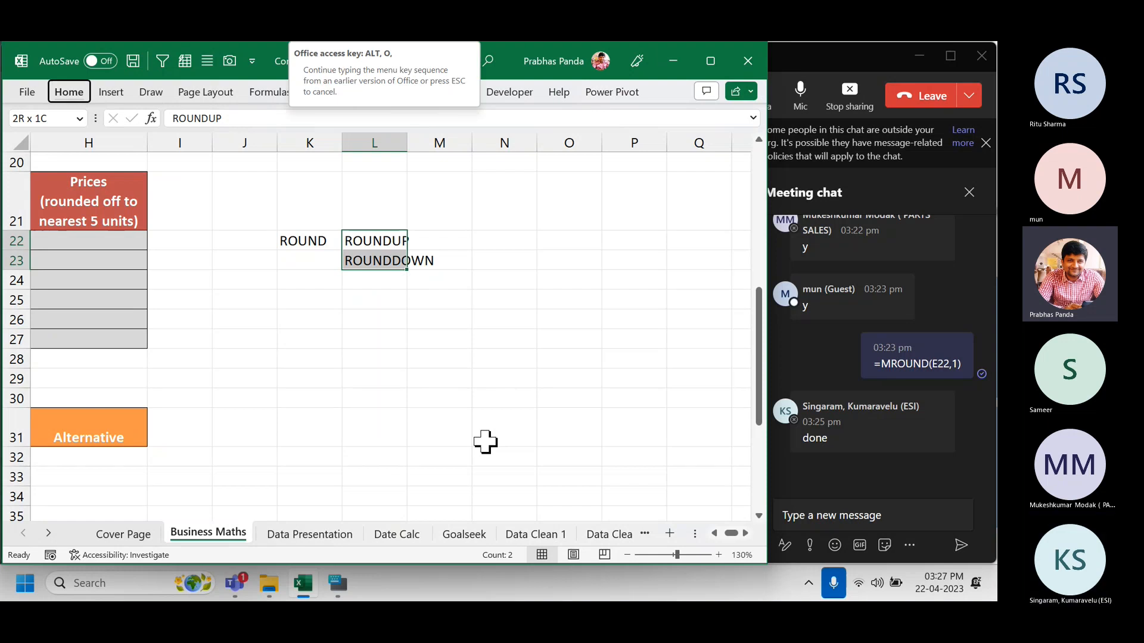
key(o)
key(i)
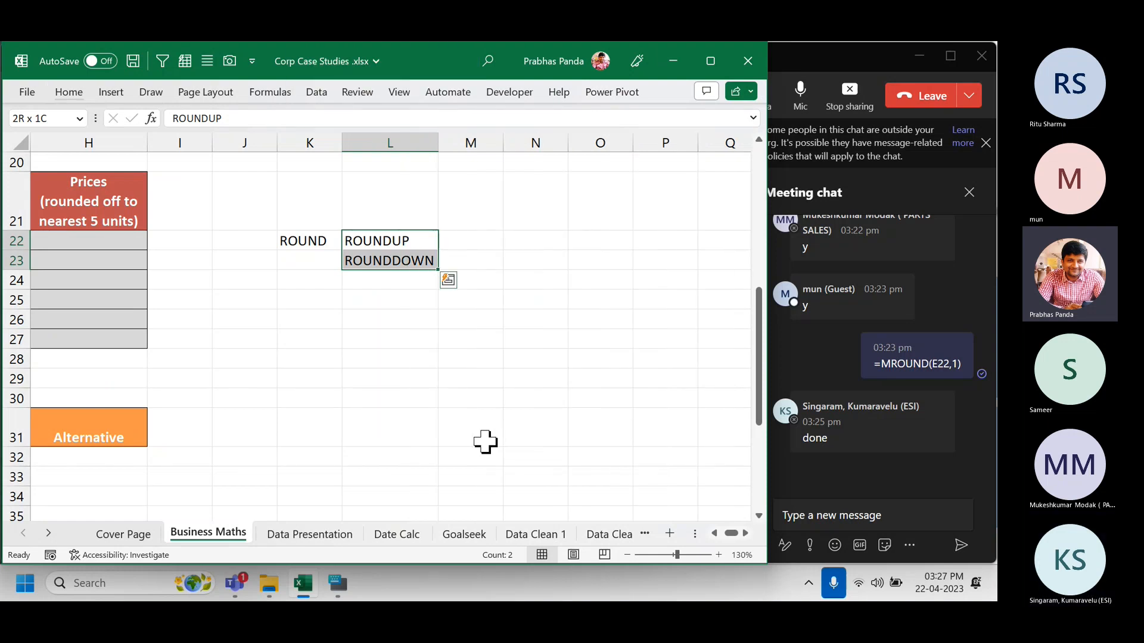
Select columns L and K, then the cells L21:L26.
click(411, 142)
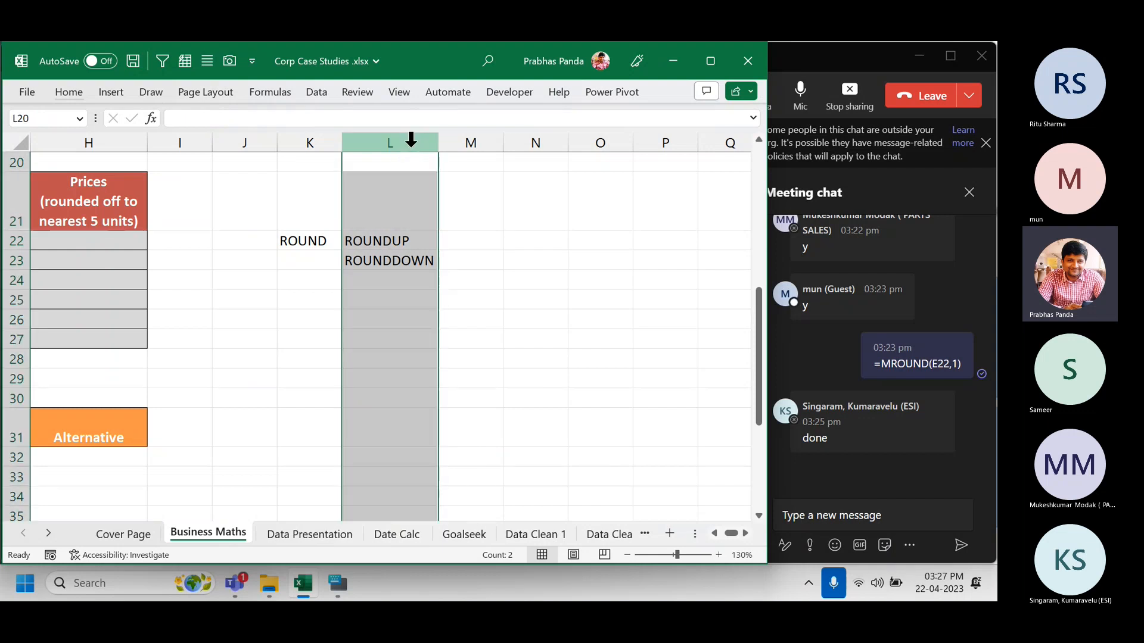
ctrl+click(328, 142)
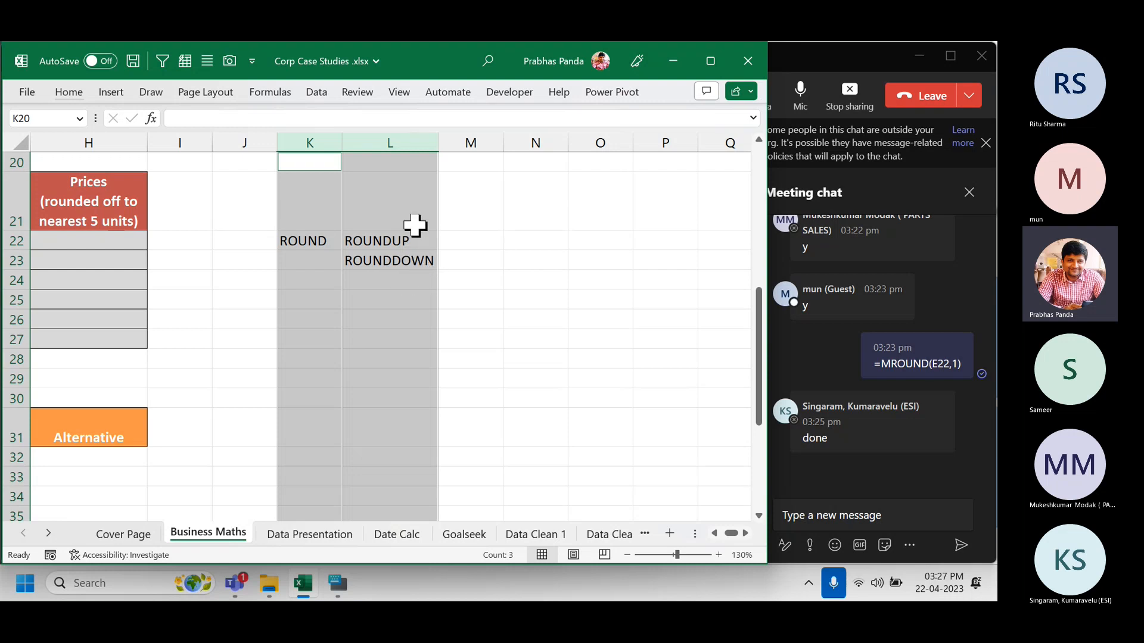
drag(413, 224, 410, 326)
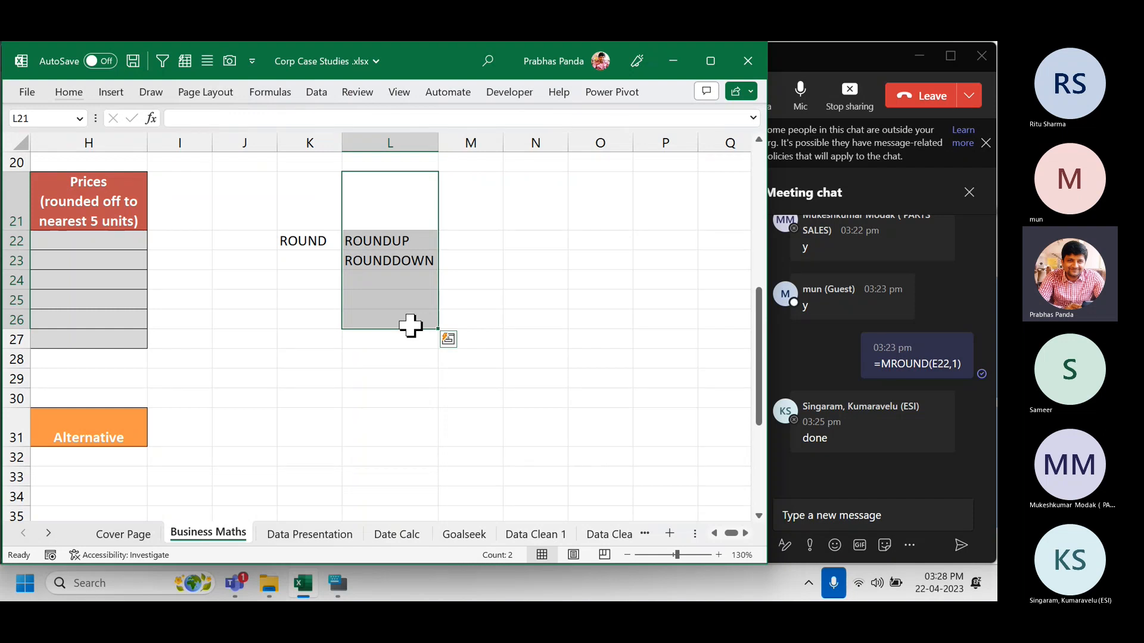
Type MROUND in M22 and select columns K, L and M together to compare.
click(482, 239)
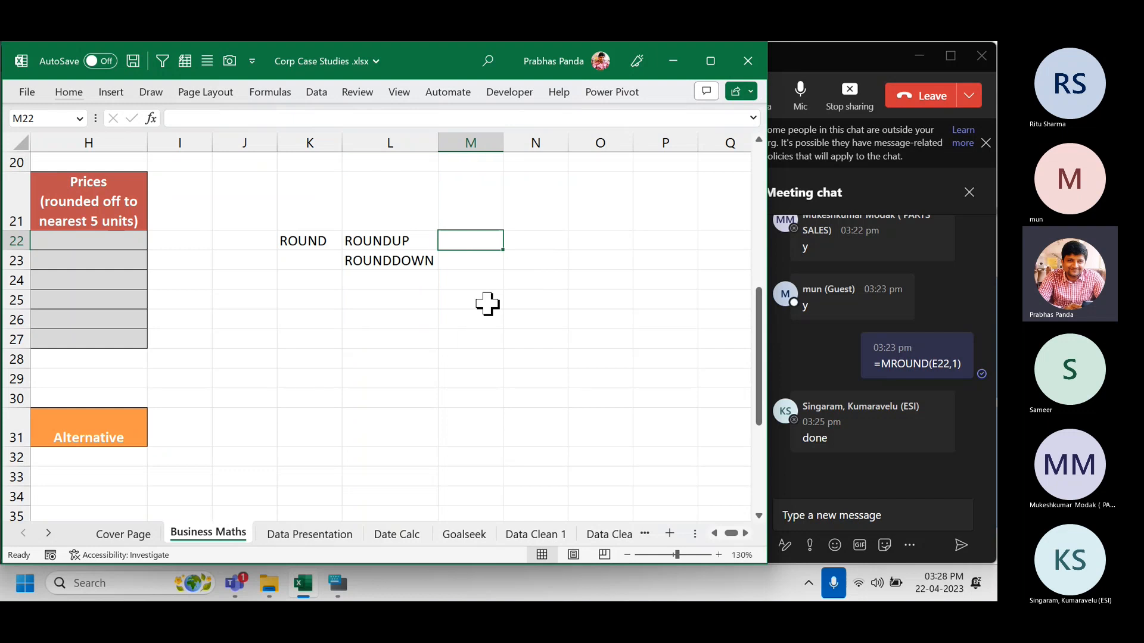
text(MROUND)
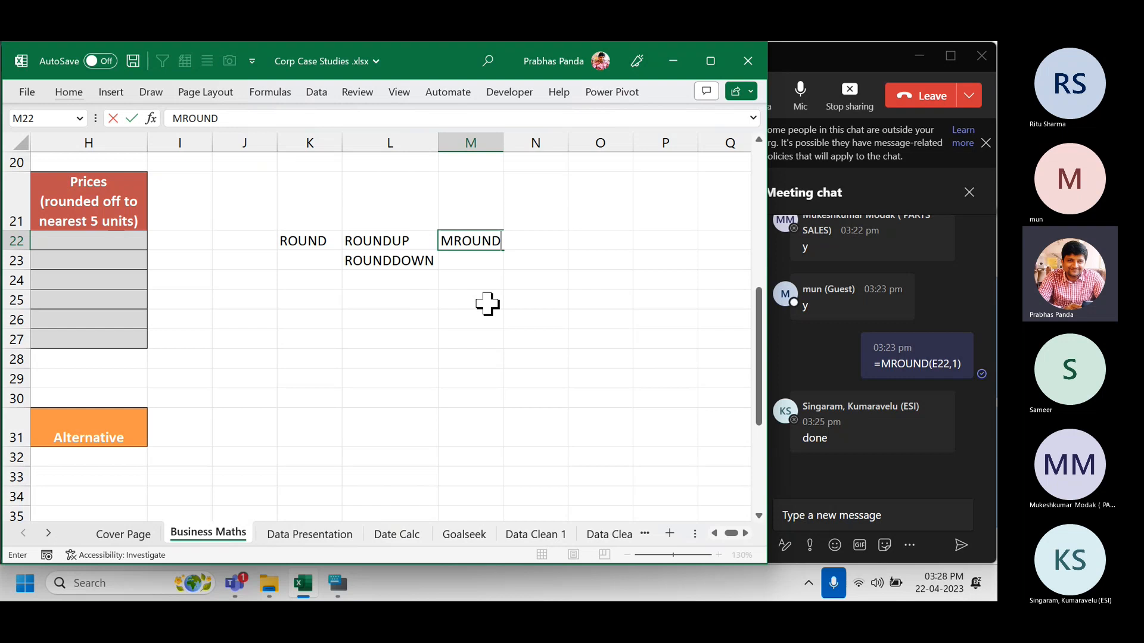
click(457, 142)
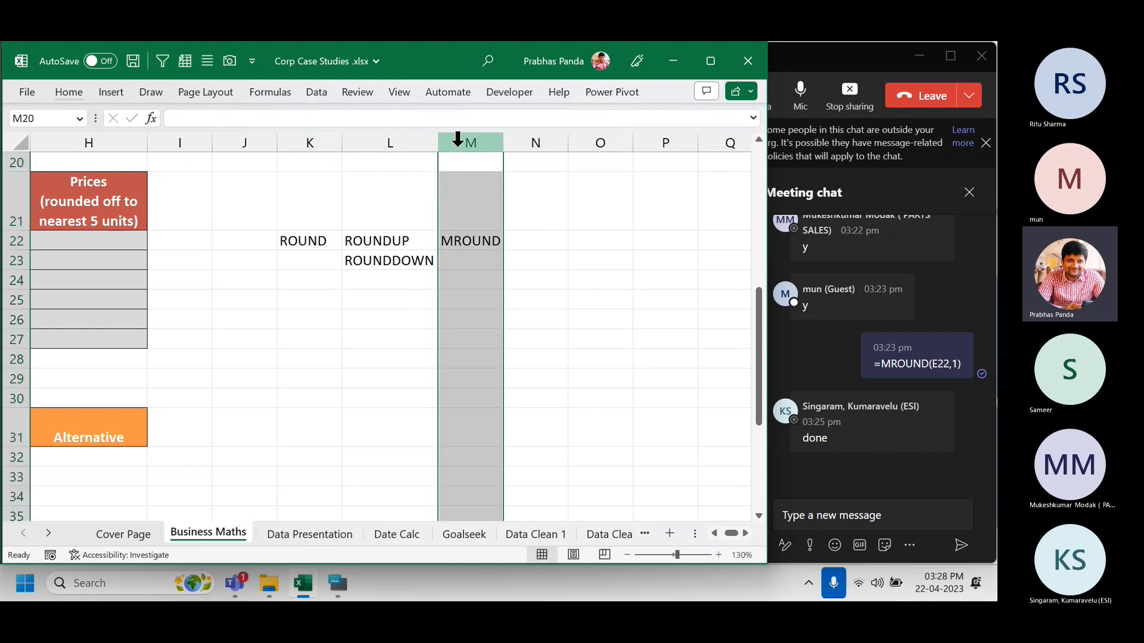
ctrl+click(293, 142)
ctrl+click(395, 141)
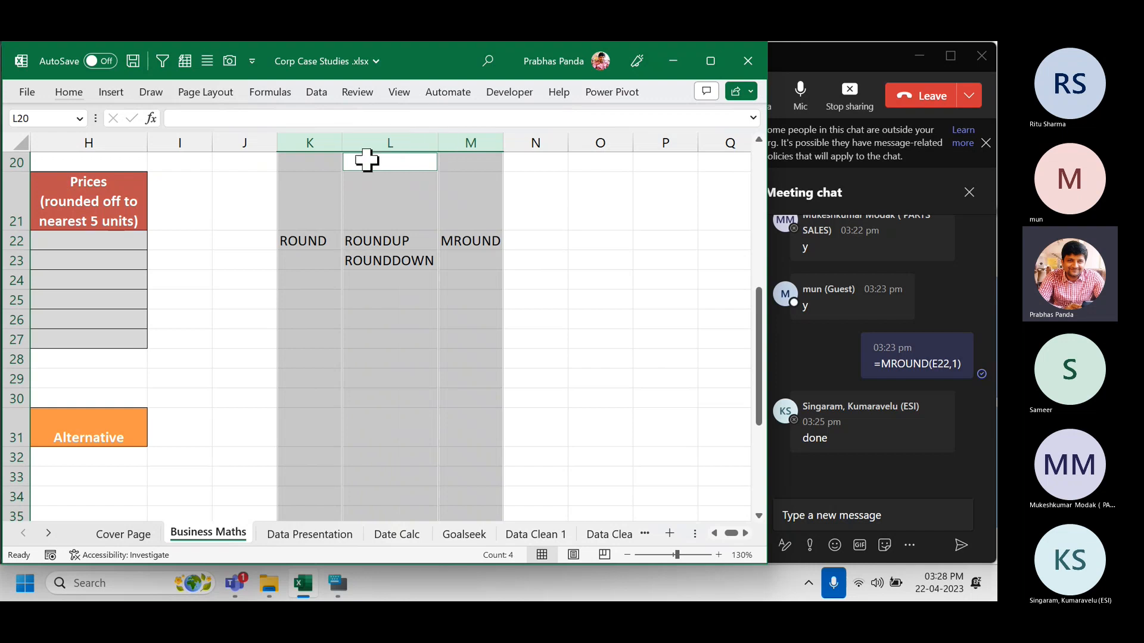
click(309, 142)
ctrl+click(484, 143)
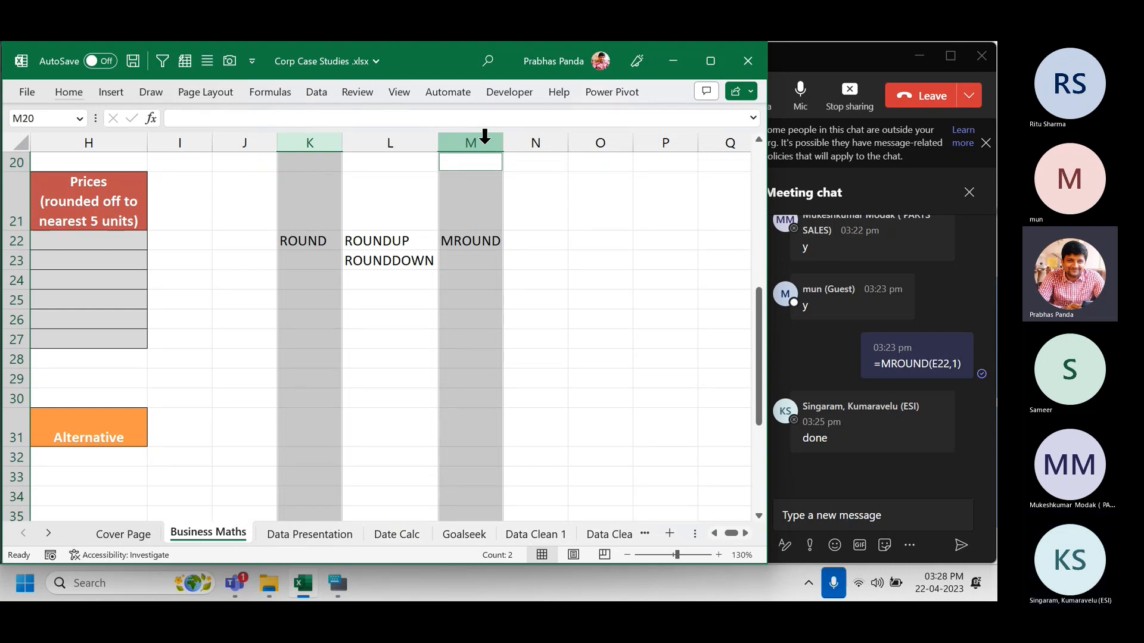
click(113, 246)
Apply a yellow fill to the nearest-5-units cells H22:H27.
key(Left)
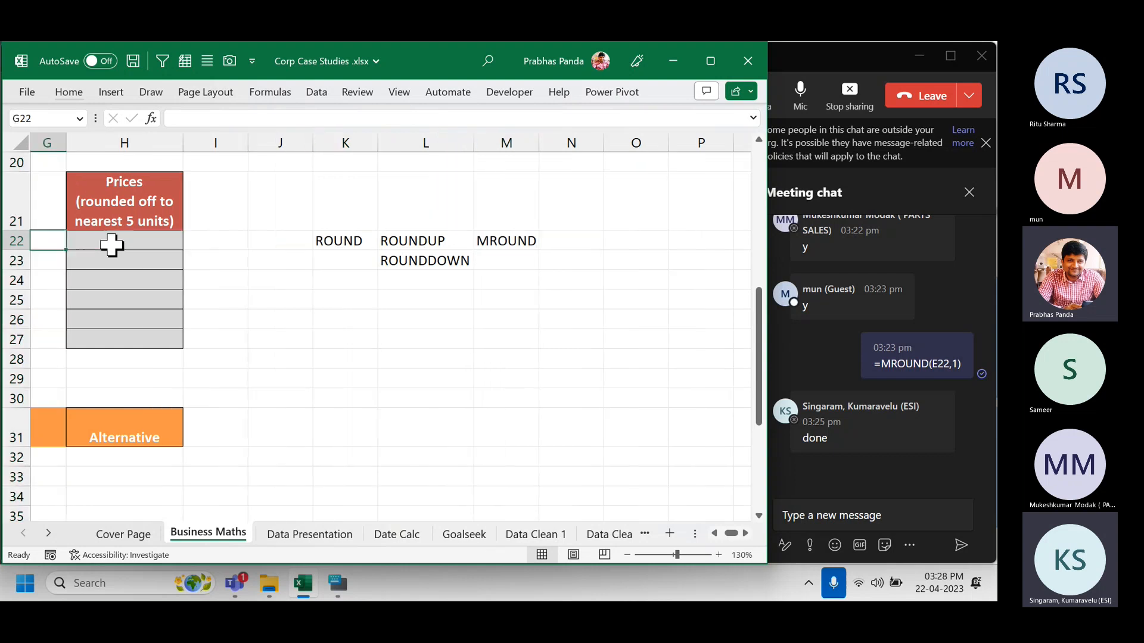
key(Left)
key(Left)
key(Left)
key(Left)
key(Left)
key(Left)
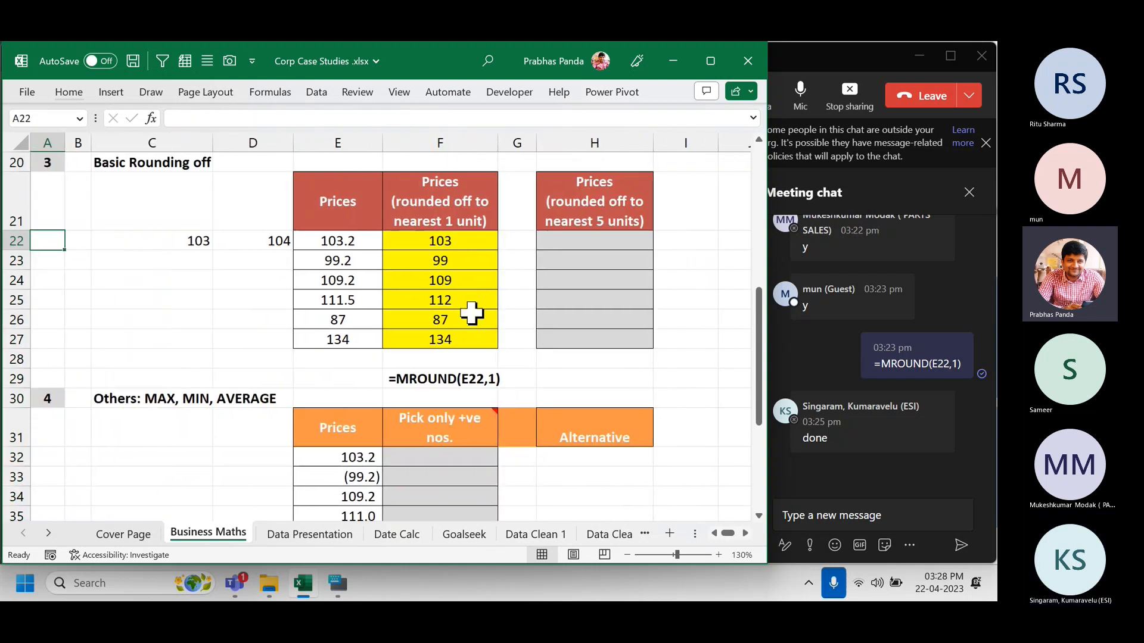
drag(350, 242, 326, 344)
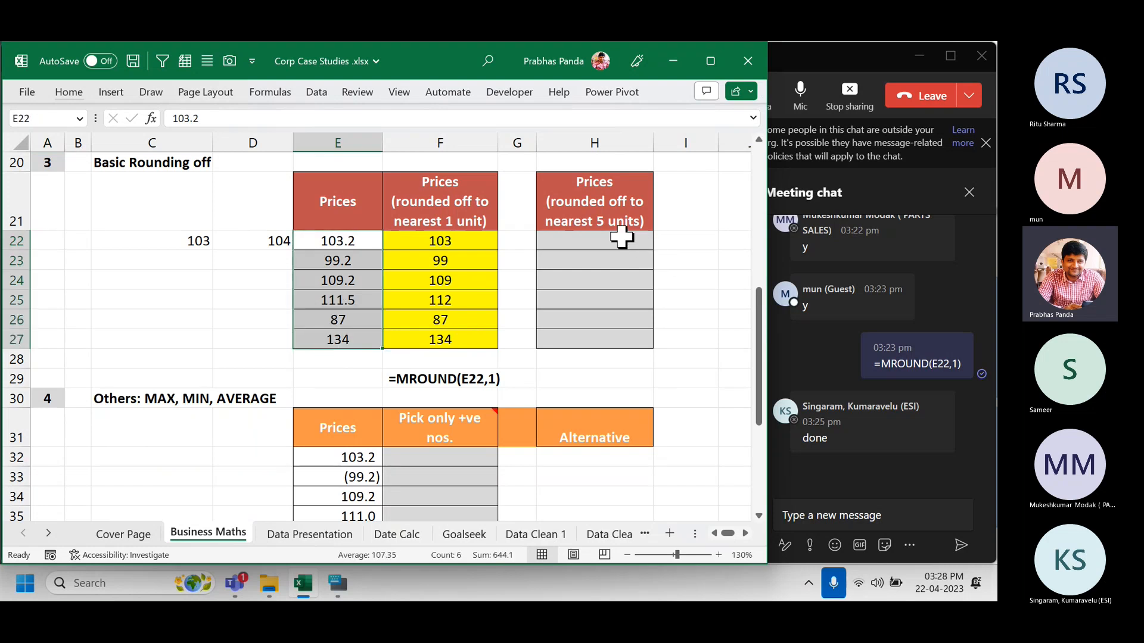
drag(620, 238, 606, 345)
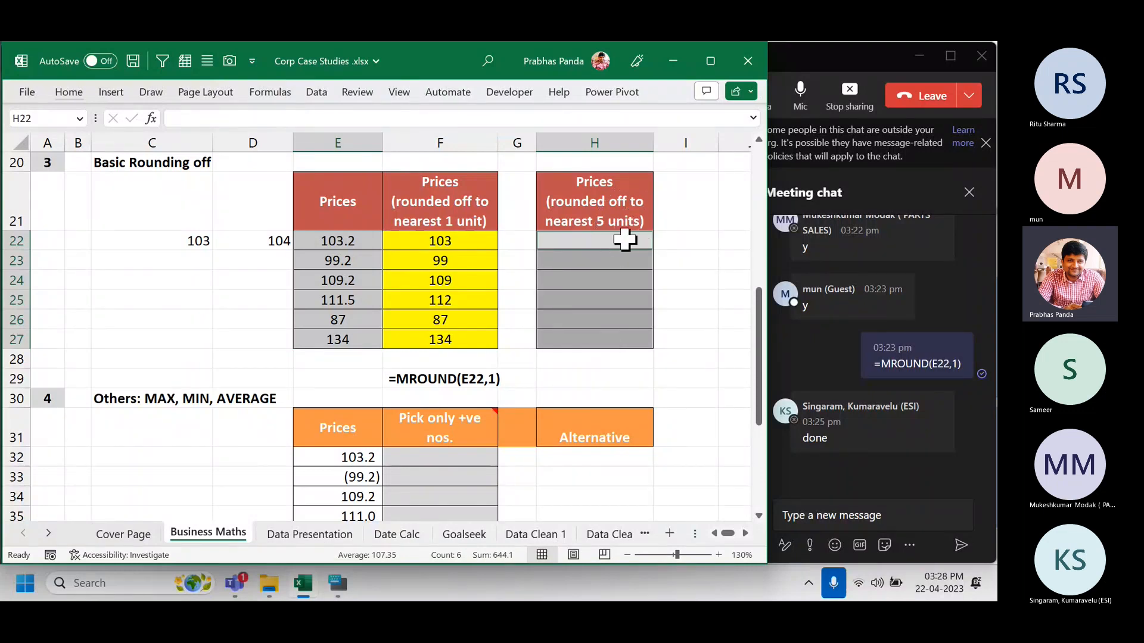
drag(618, 237, 607, 343)
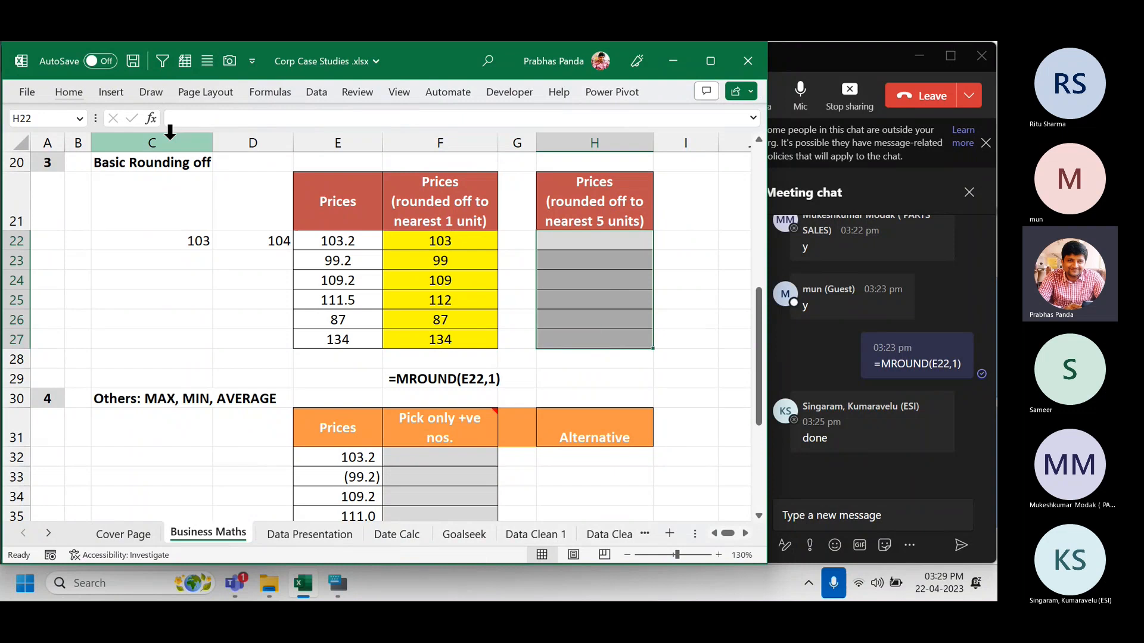
click(66, 91)
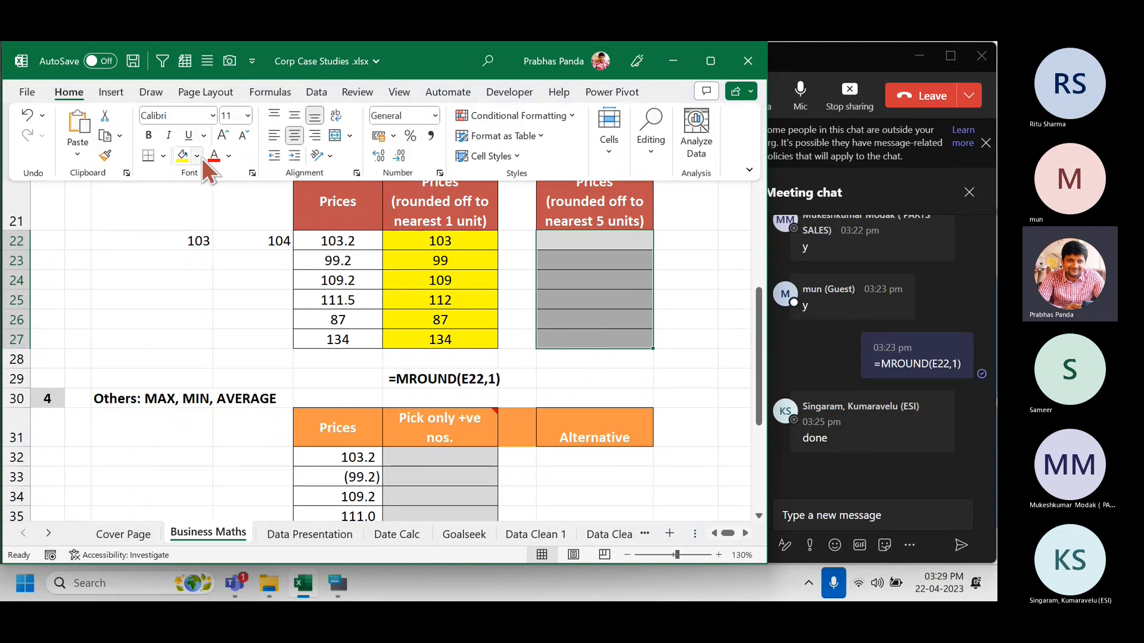
click(185, 156)
click(342, 239)
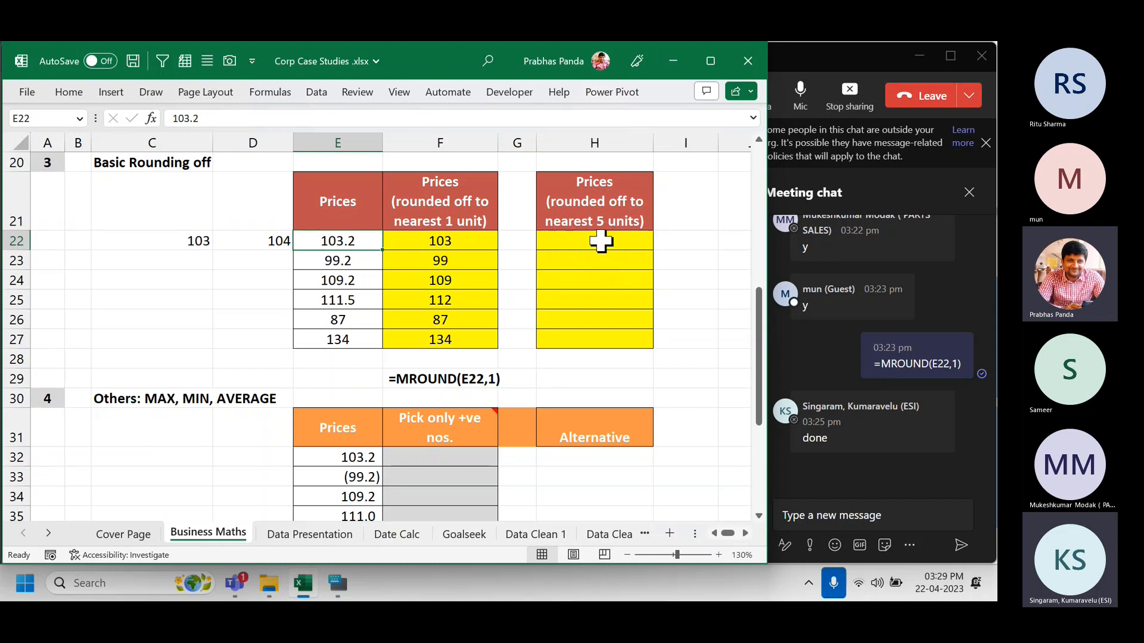
click(365, 320)
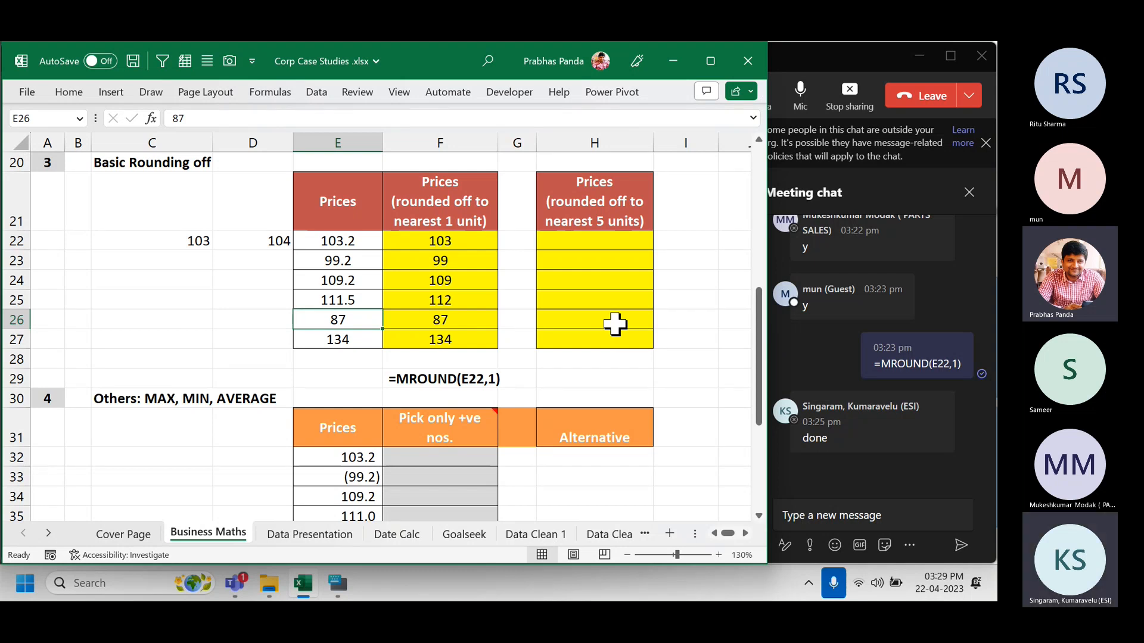
Clear the old sample values 103 and 104 from C22:D22.
scroll(148, 325, up, 1)
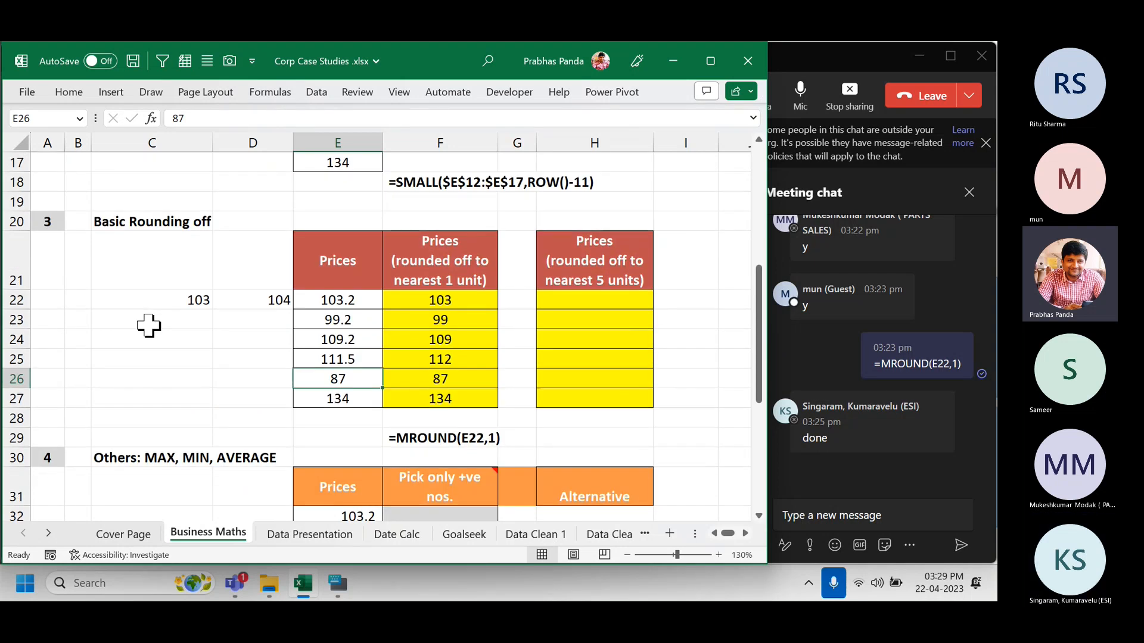
scroll(148, 325, up, 1)
drag(178, 359, 248, 362)
key(Delete)
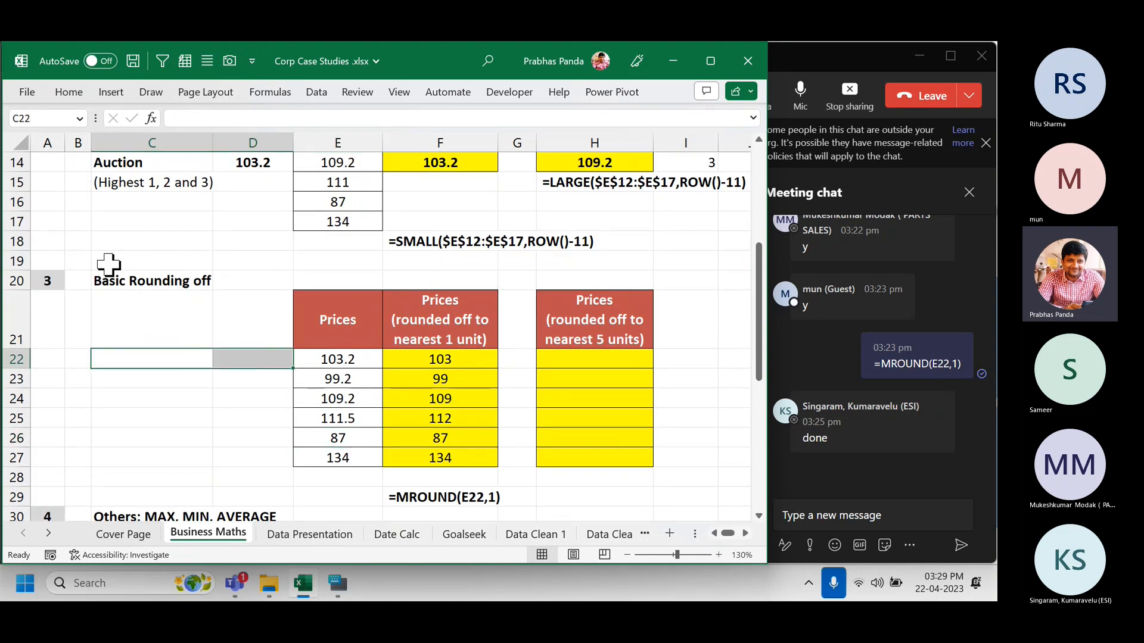
List 0, 5, 10, 15, 20 across A19:E19.
click(63, 260)
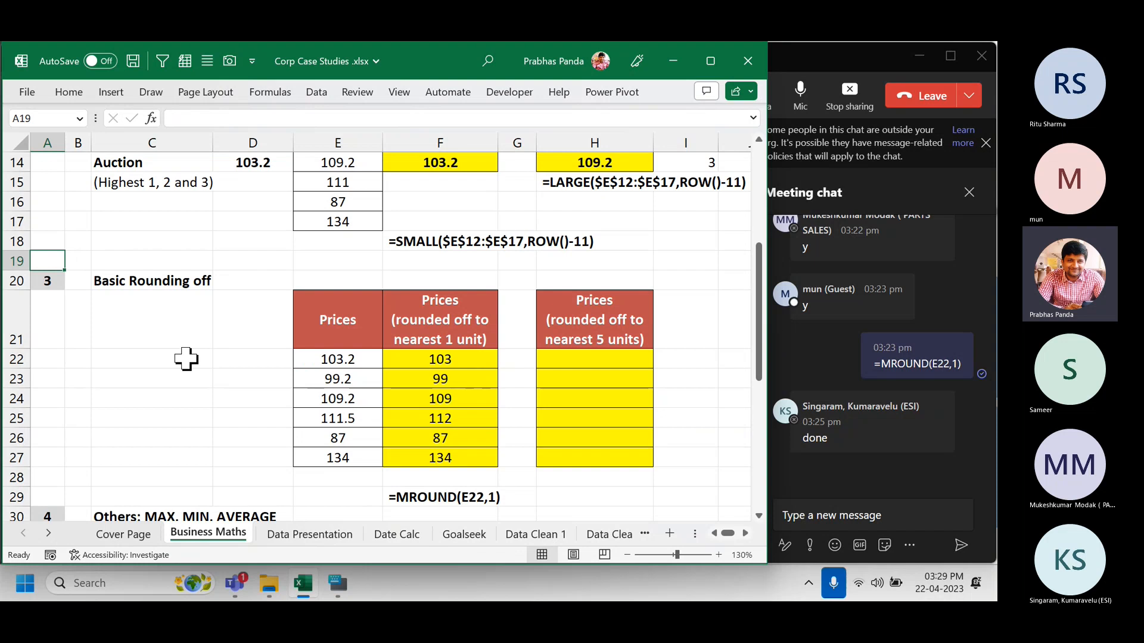
text(0)
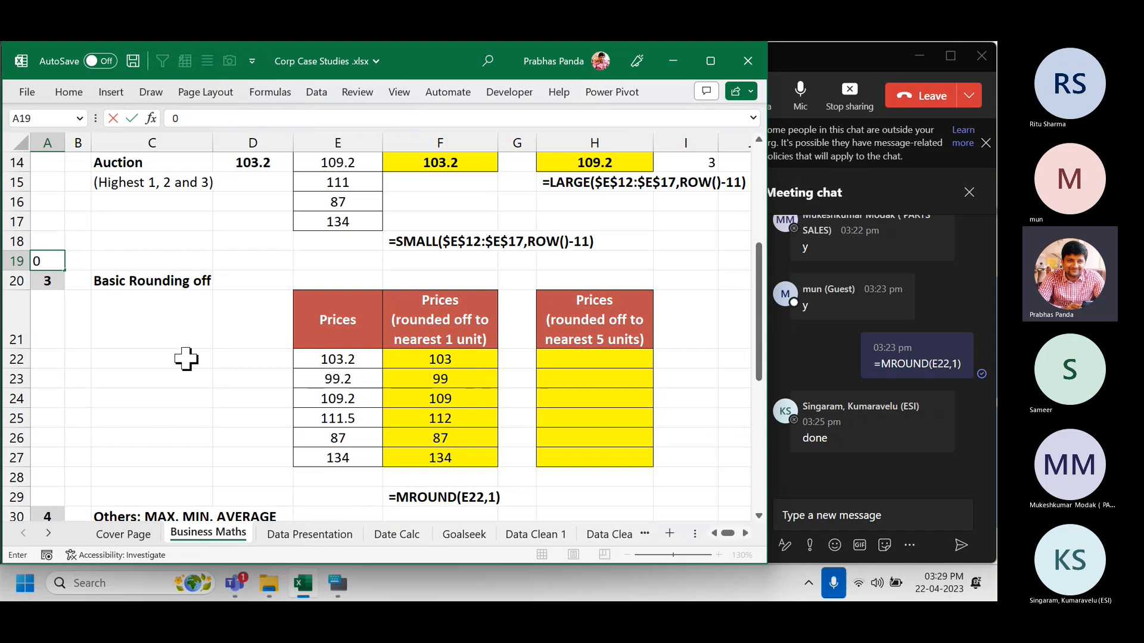
key(Tab)
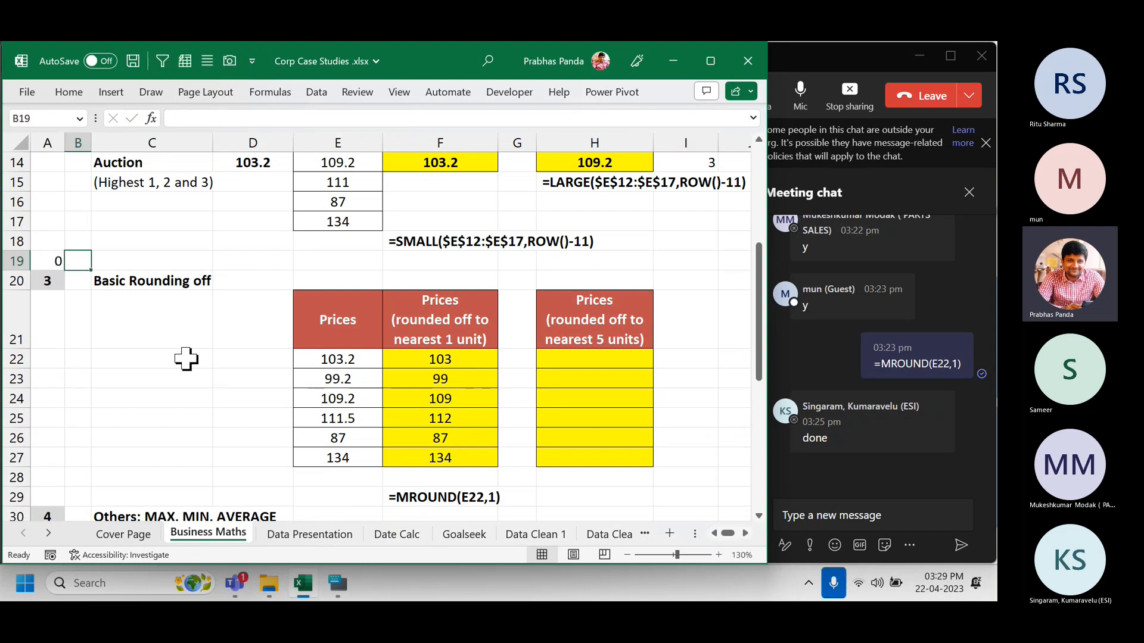
text(5)
key(Tab)
text(10)
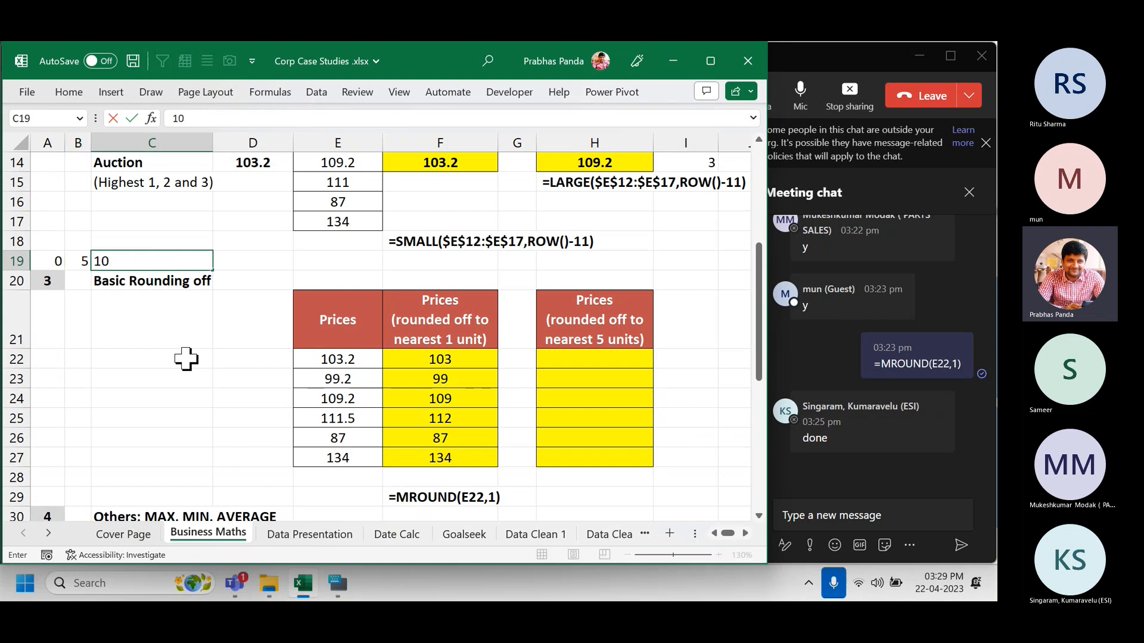
key(Tab)
text(15)
key(Tab)
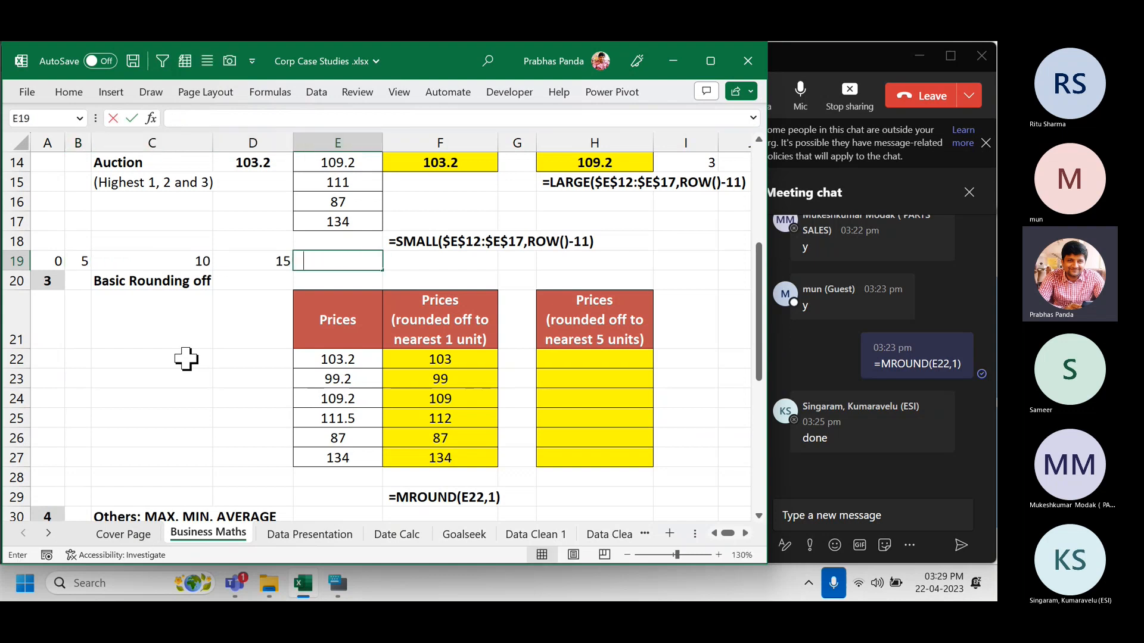
text(20)
key(Return)
Enter sample values 100 in C22 and 105 in D22.
click(374, 359)
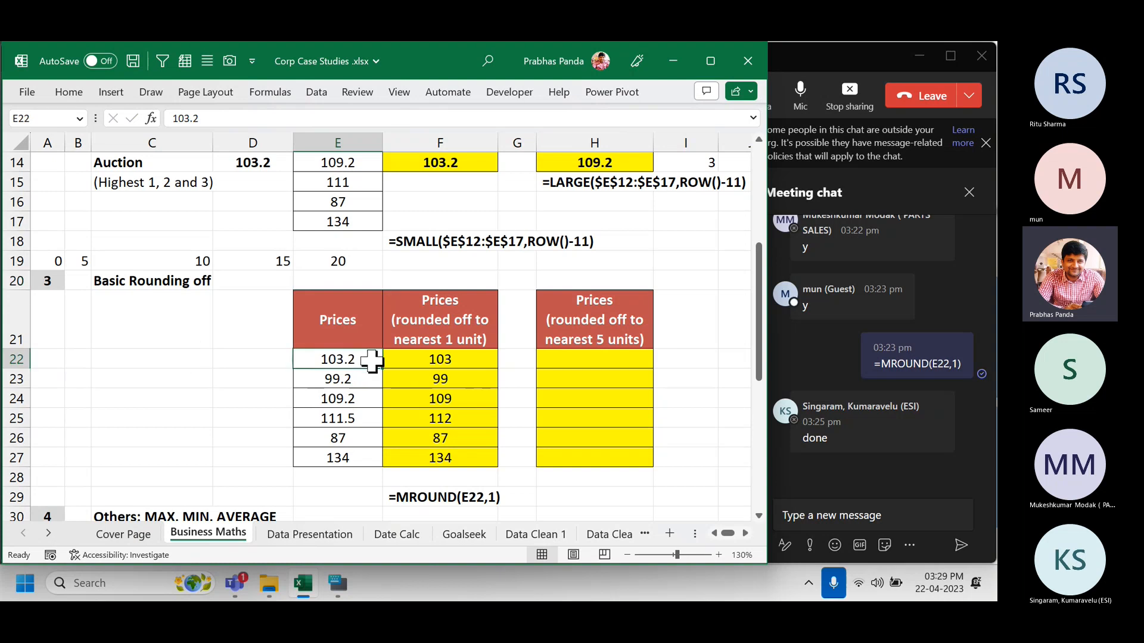
click(181, 361)
text(1)
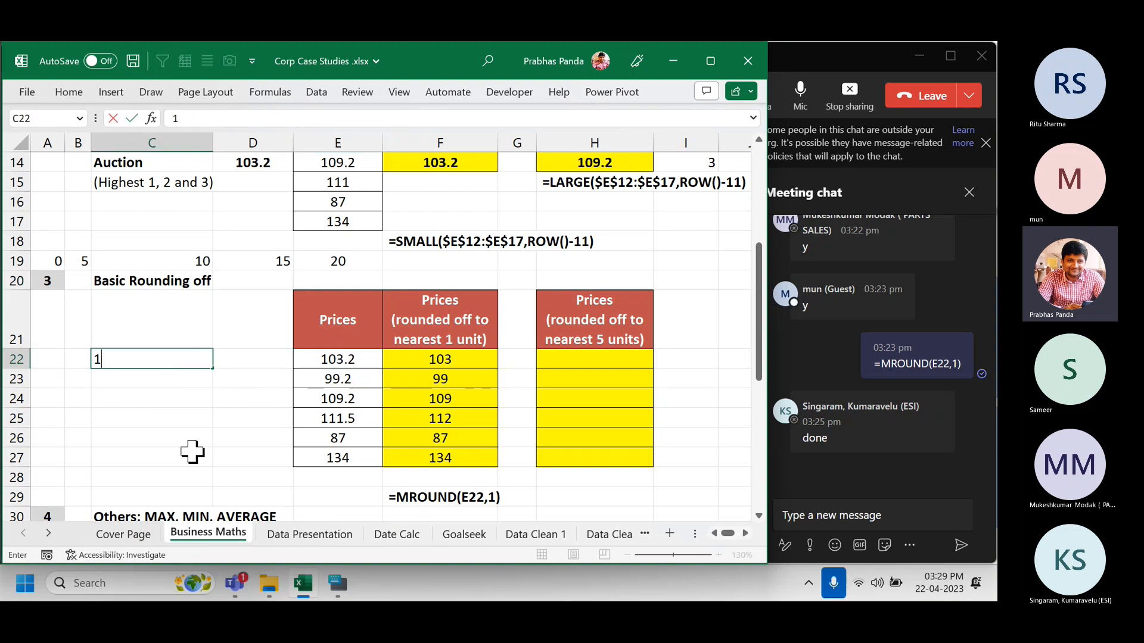
text(00)
key(Tab)
text(105)
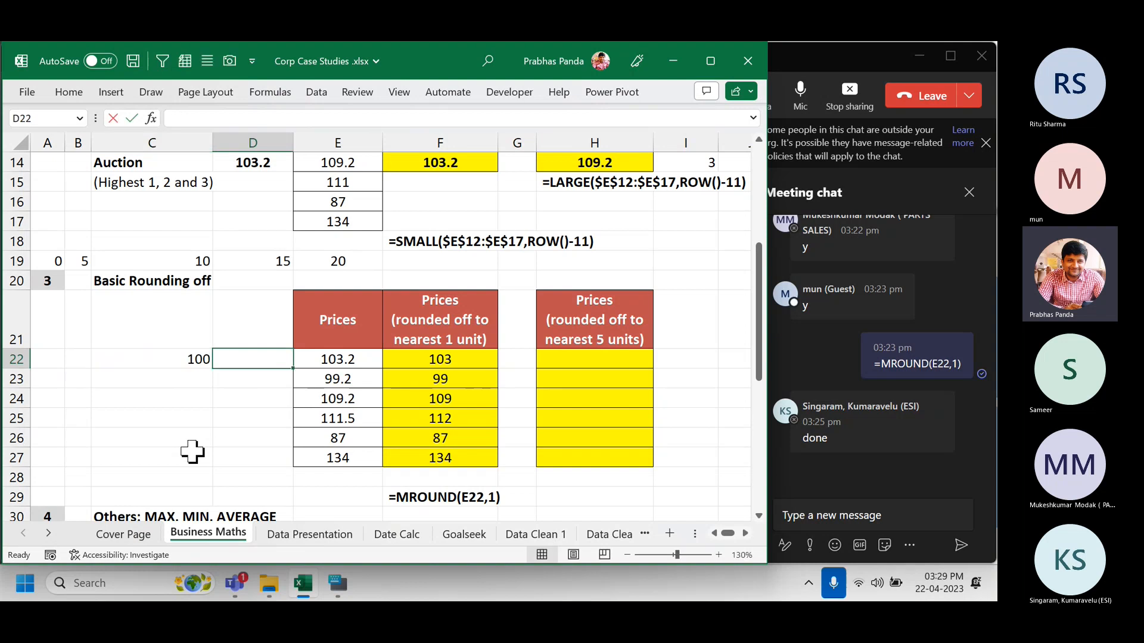
key(Return)
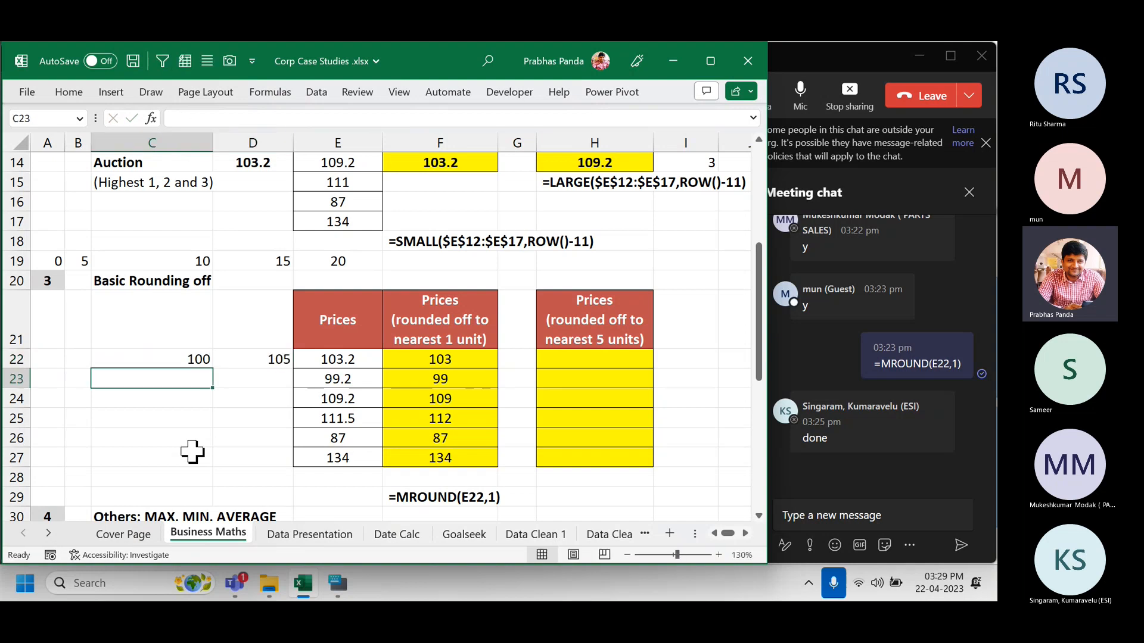
Make the 100 and 105 values bold and centred, then show Quick Analysis.
key(Up)
key(shift+Right)
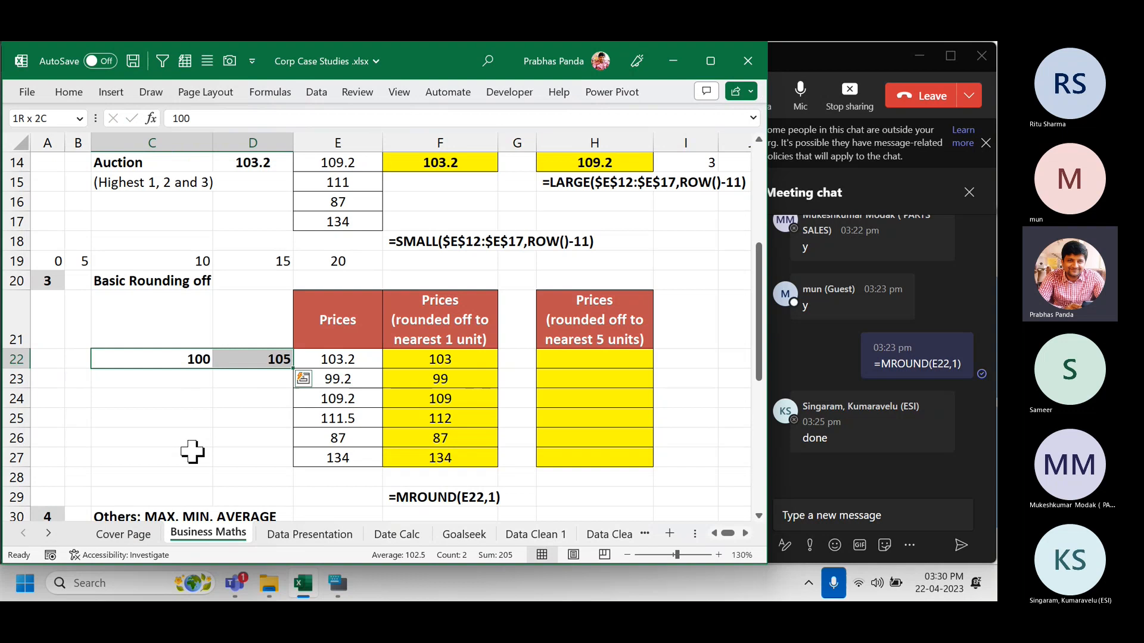
key(alt+h)
key(a)
key(c)
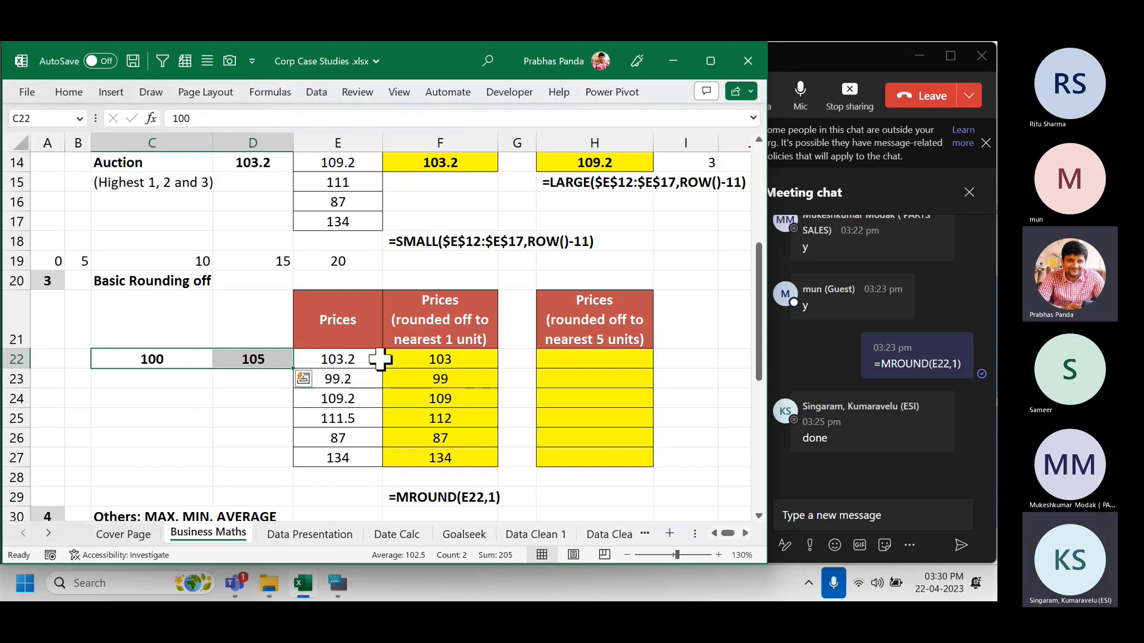
key(ctrl+q)
key(ctrl)
key(ctrl)
key(ctrl)
key(ctrl)
key(ctrl)
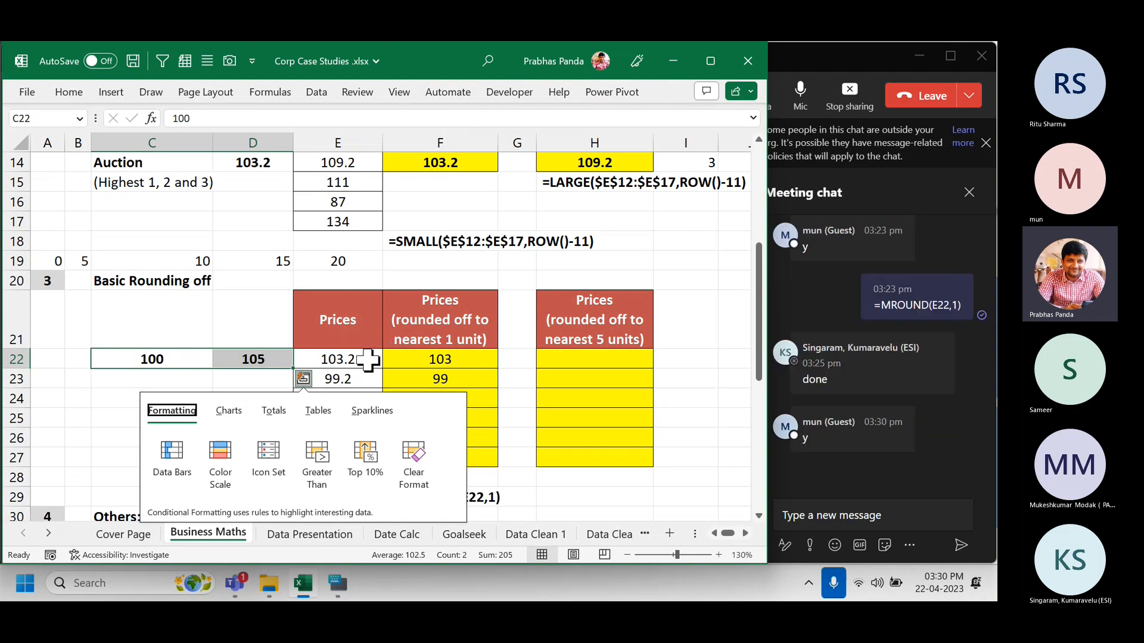
key(ctrl)
key(ctrl)
key(ctrl)
key(ctrl)
key(ctrl)
key(ctrl)
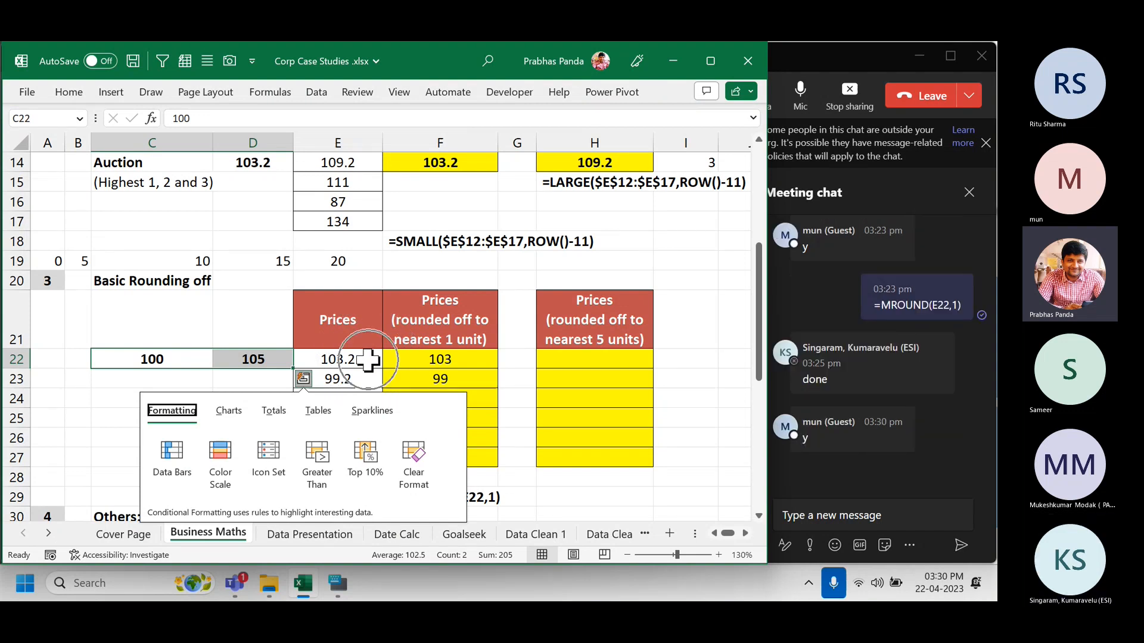
Dismiss the Quick Analysis suggestions and reselect the 100 and 105 sample values.
click(566, 360)
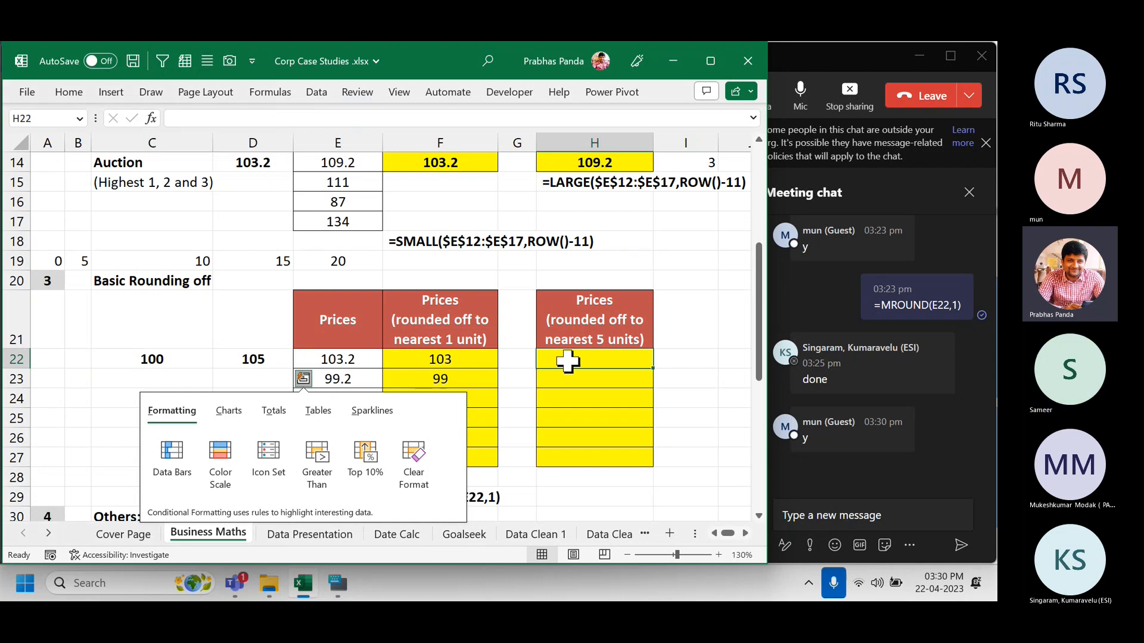
key(ctrl)
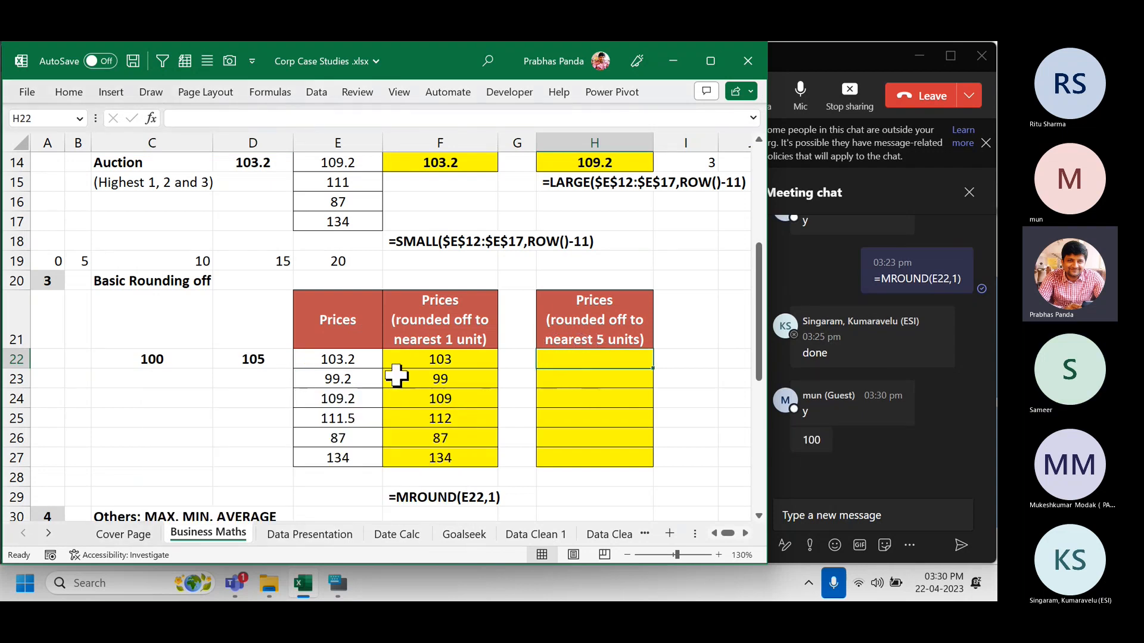
click(363, 361)
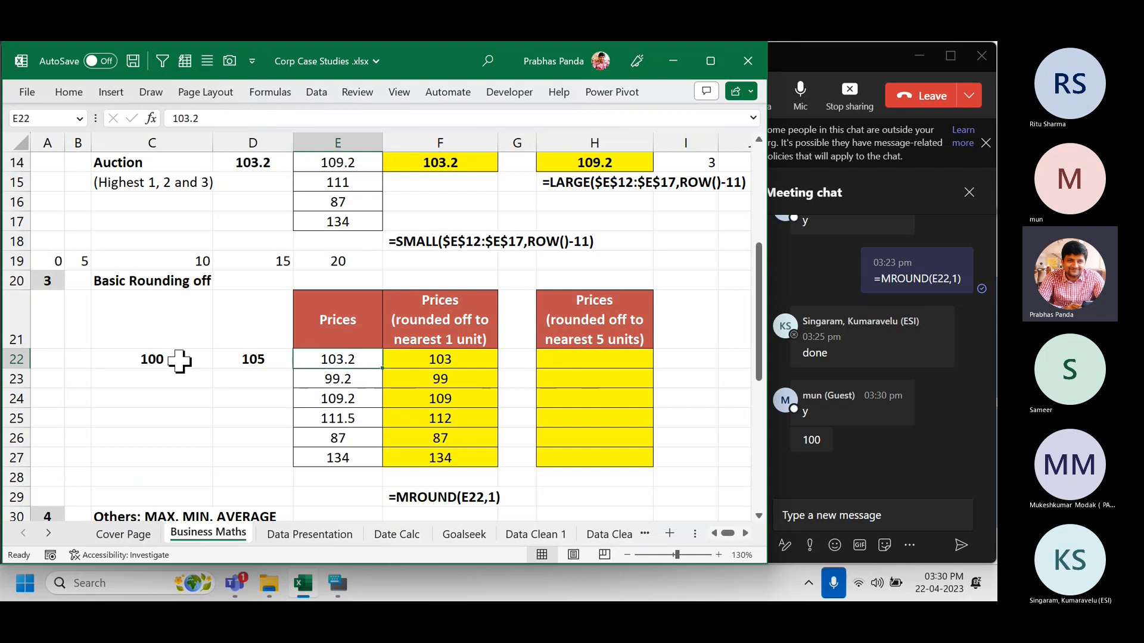
key(ctrl)
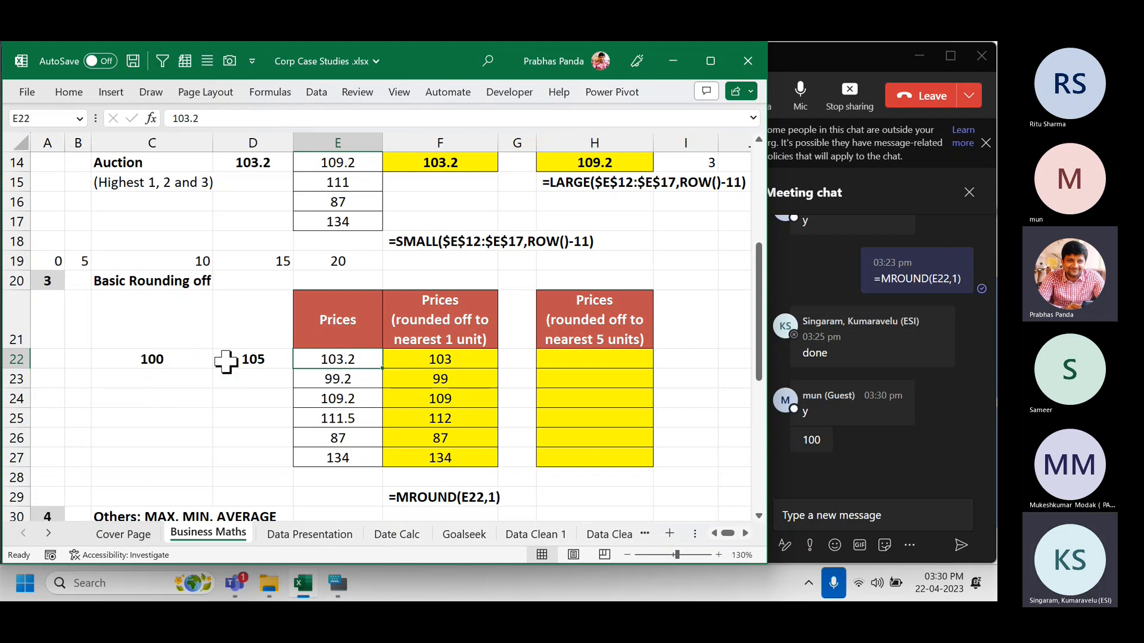
key(ctrl)
key(ctrl)
key(ctrl)
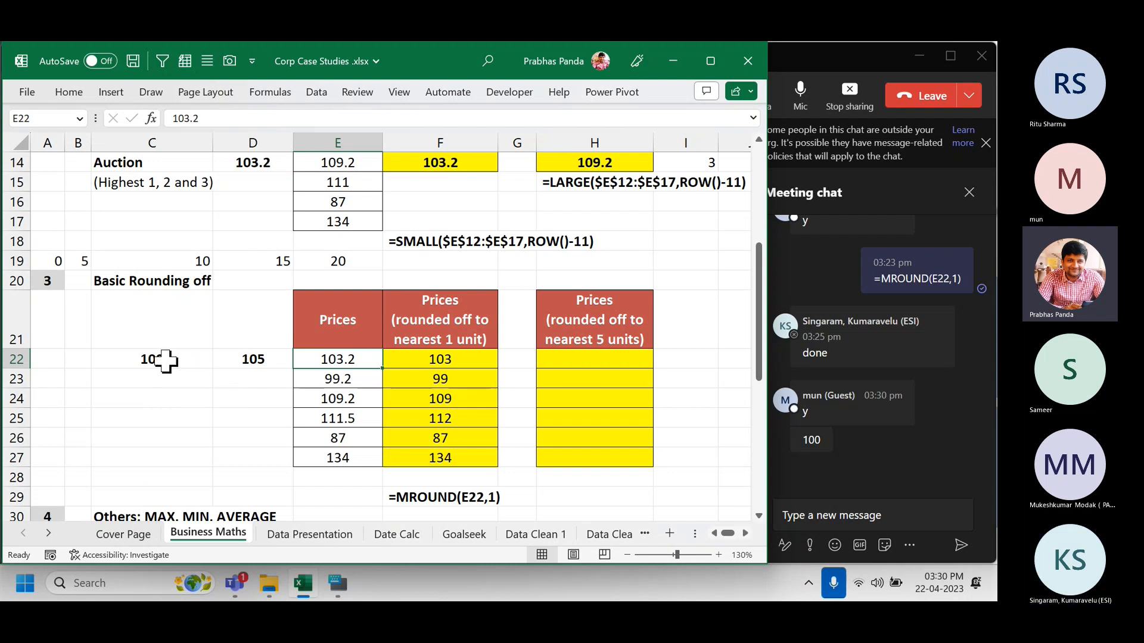
drag(163, 360, 242, 365)
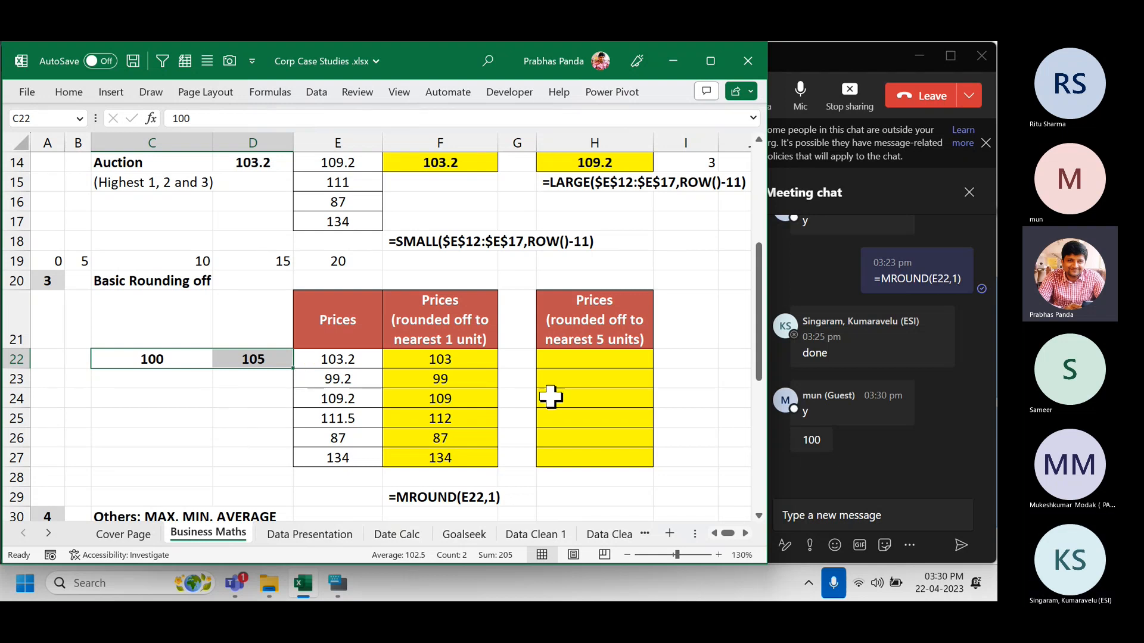
click(623, 361)
Fill H22:H27 with =MROUND(E22,5) to round prices to the nearest 5.
drag(622, 360, 630, 452)
key(F2)
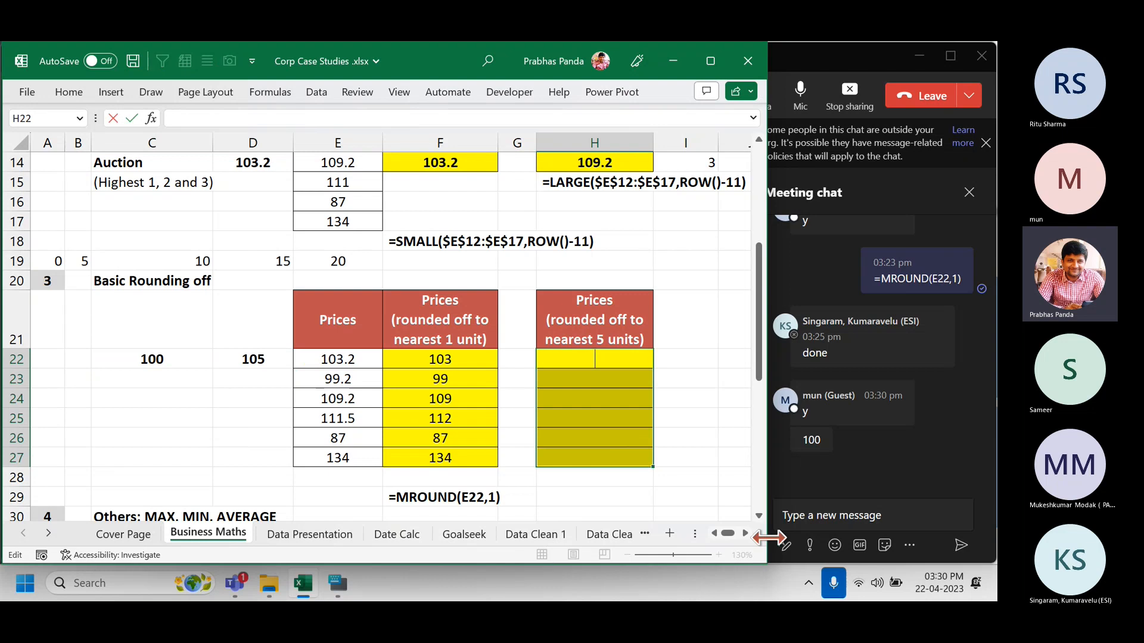
text(=M)
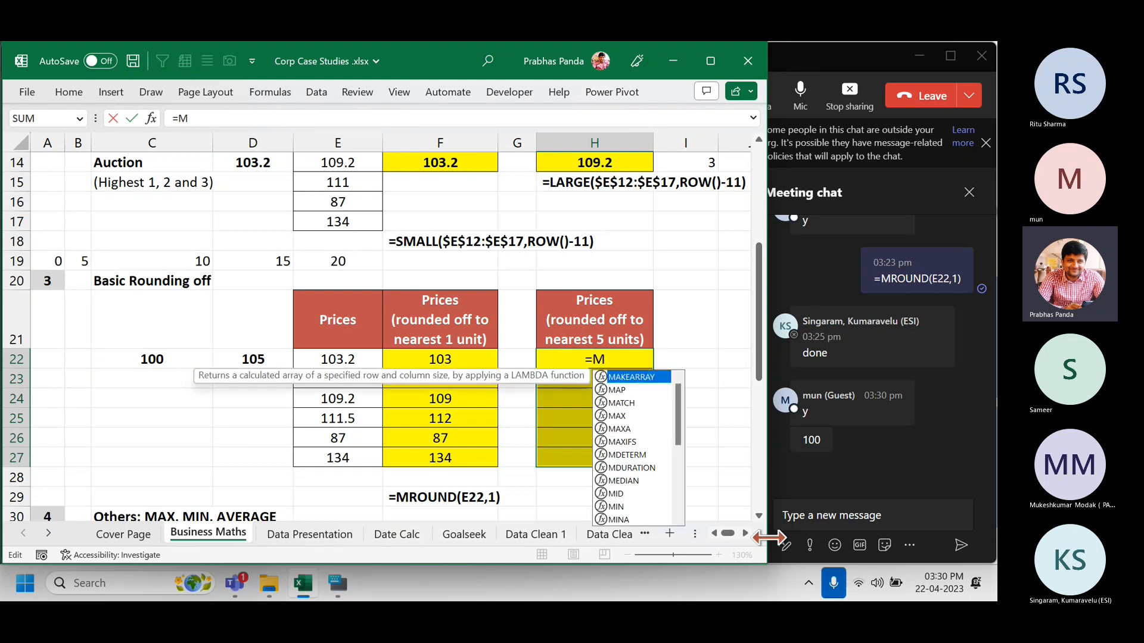
text(ROUND()
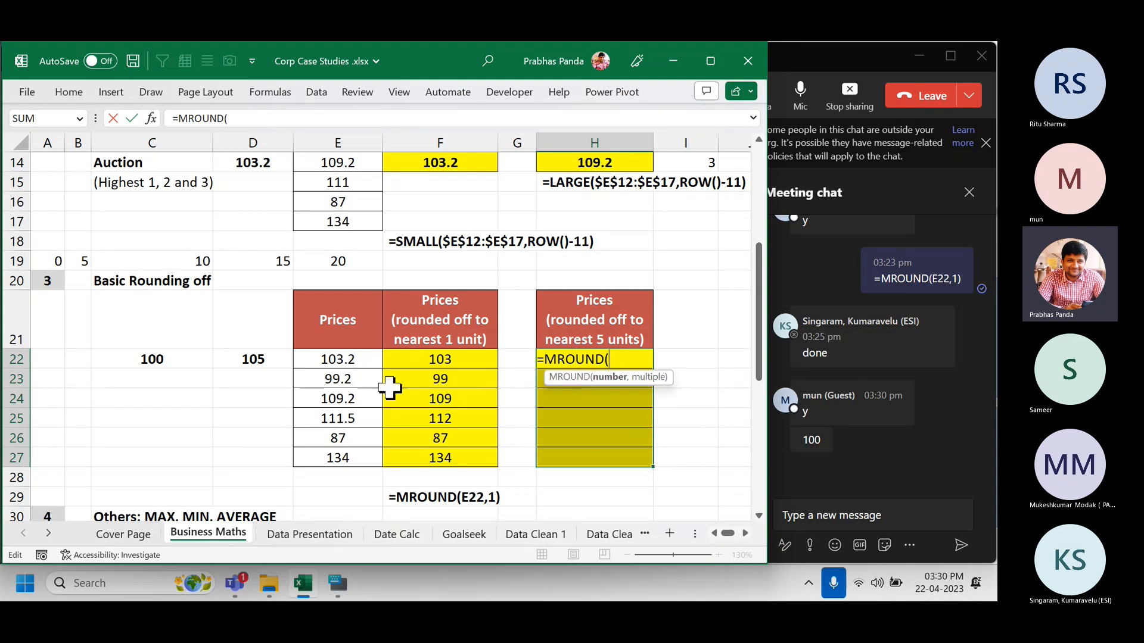
click(340, 360)
text(,)
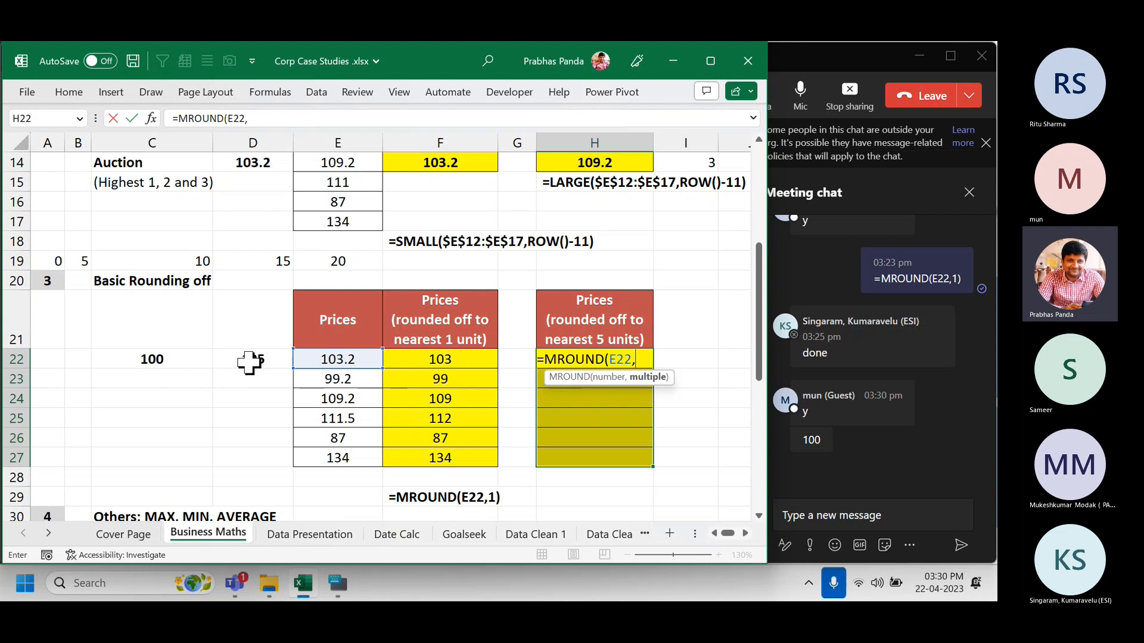
text(5))
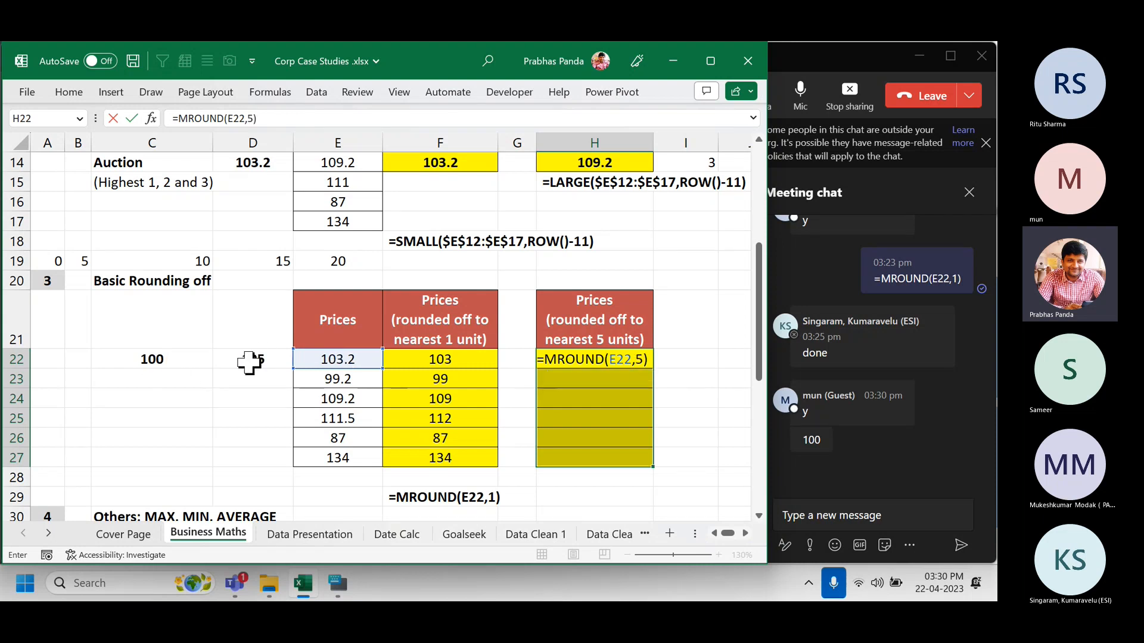
key(ctrl+Return)
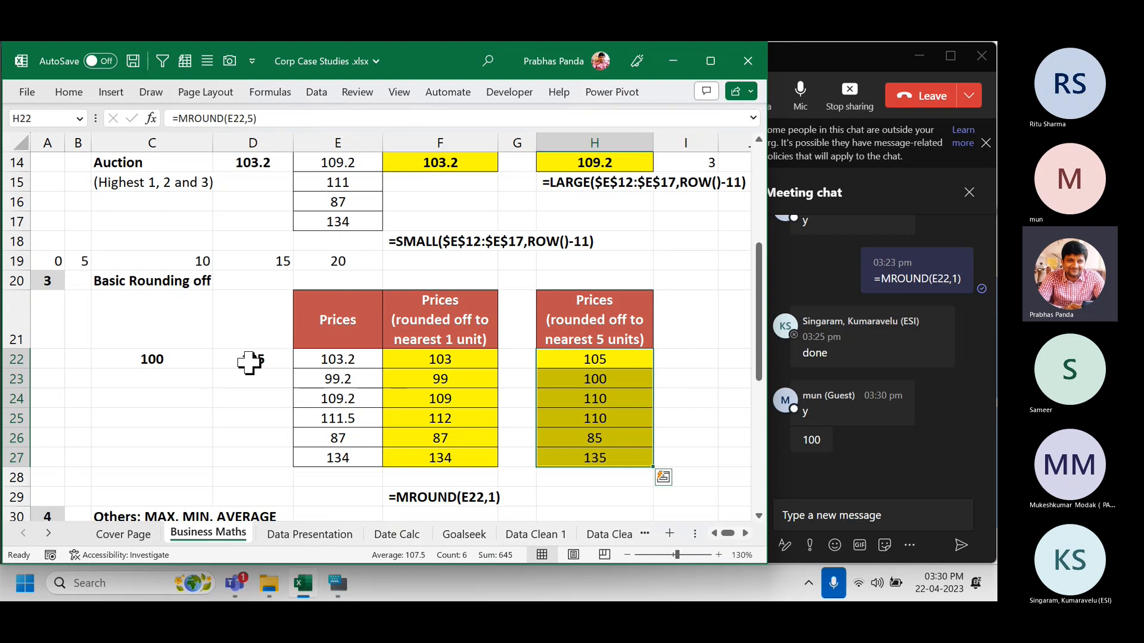
Paste the =MROUND(E22,5) formula text into H29 and post it to the meeting chat.
key(F2)
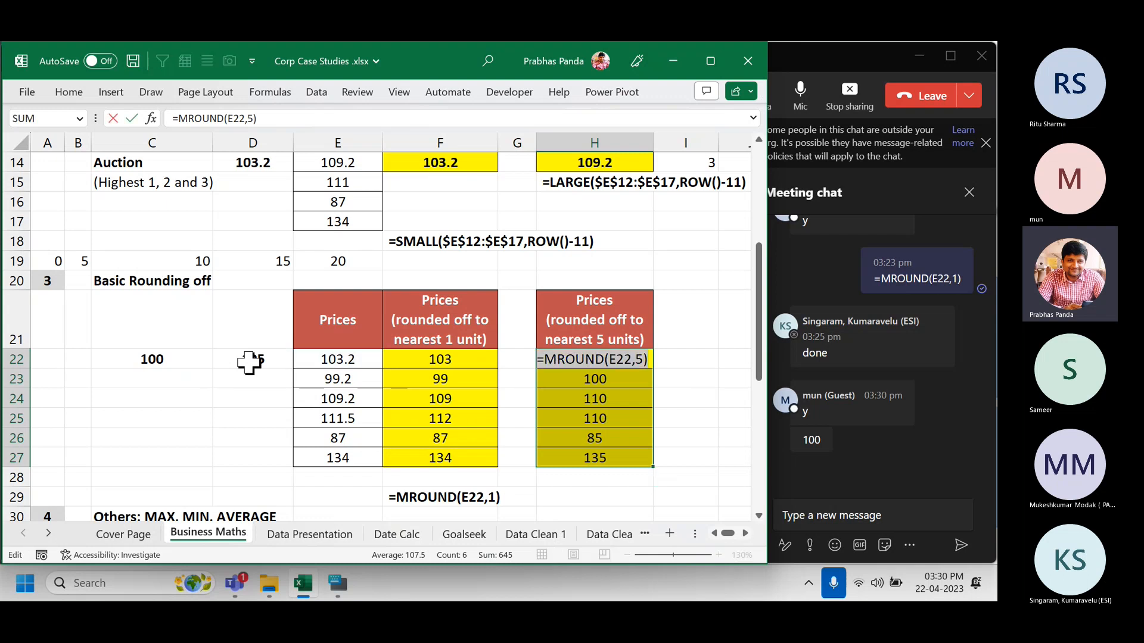
key(Return)
key(Down)
key(Down)
key(Down)
key(Down)
key(Down)
key(Down)
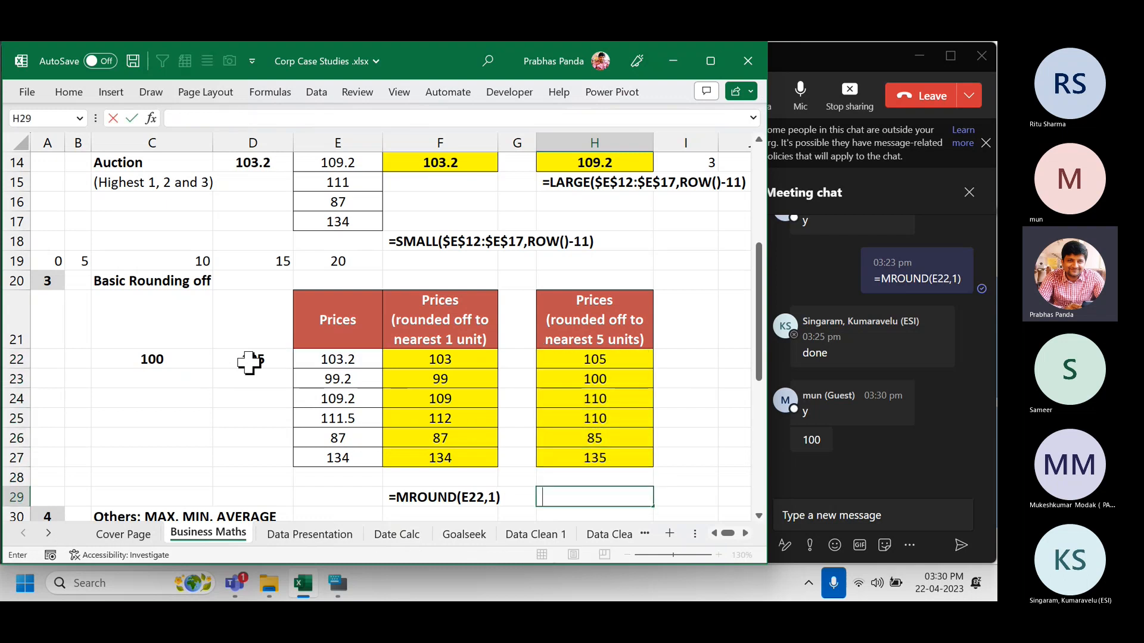
text(=MROUND(E22,5))
key(Return)
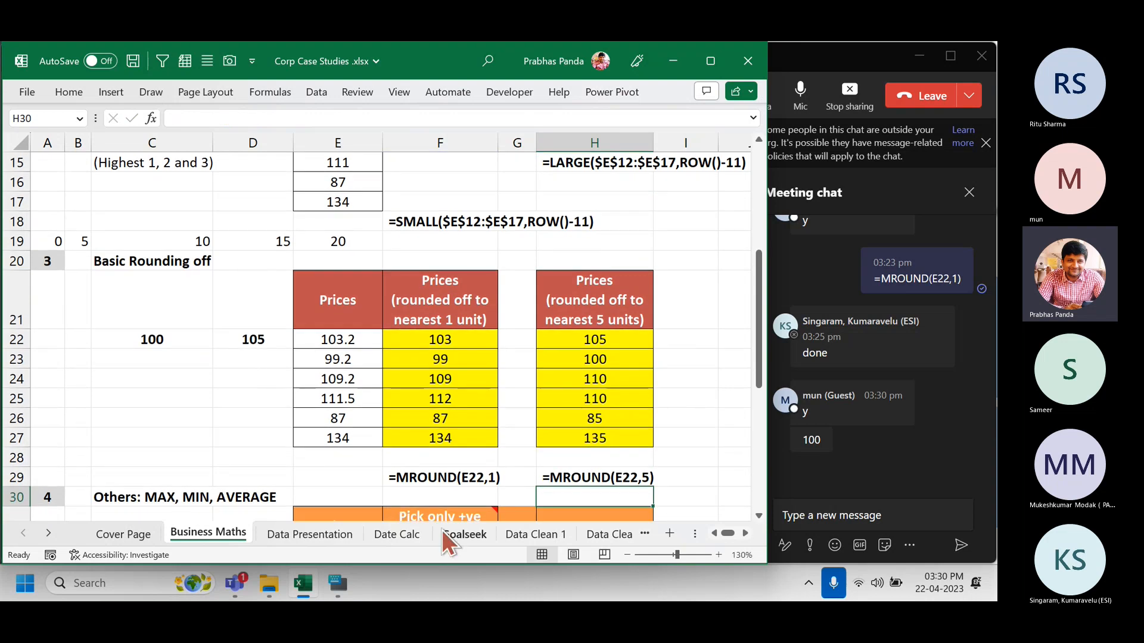
click(853, 506)
text(=MROUND(E22,5))
key(Return)
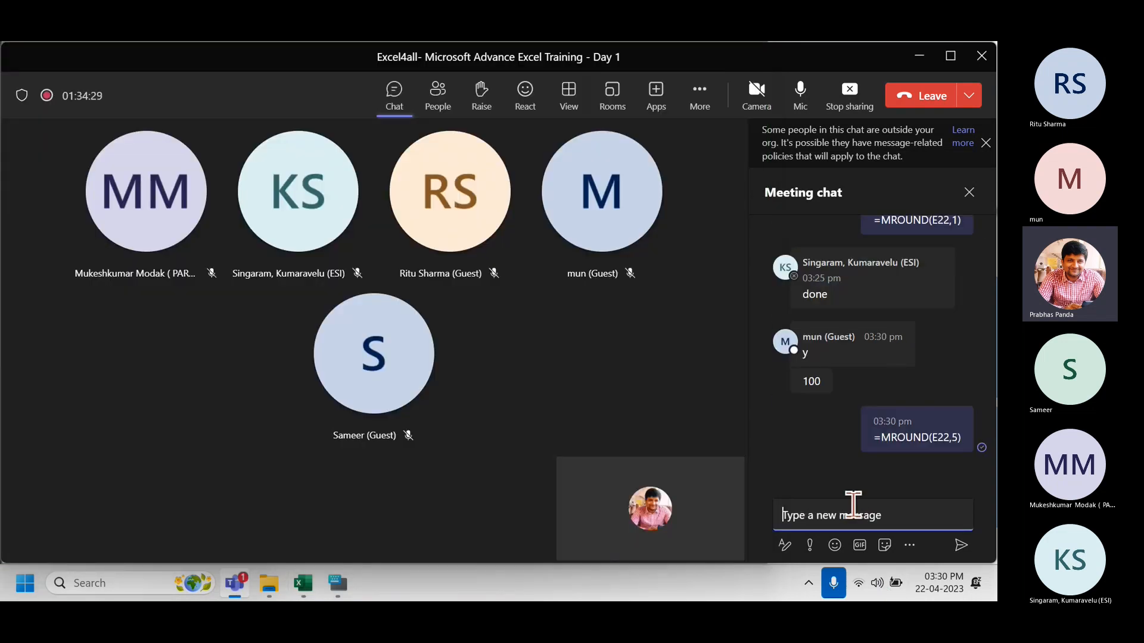
Switch from the Teams meeting back to the Excel rounding workbook.
key(alt+Tab)
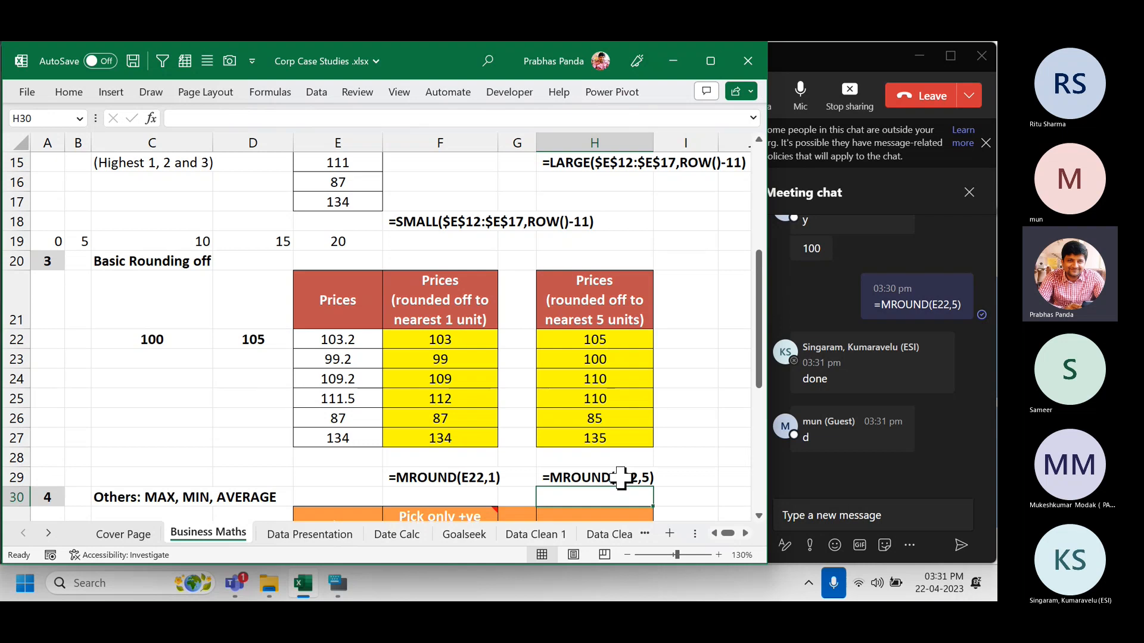
scroll(177, 282, down, 1)
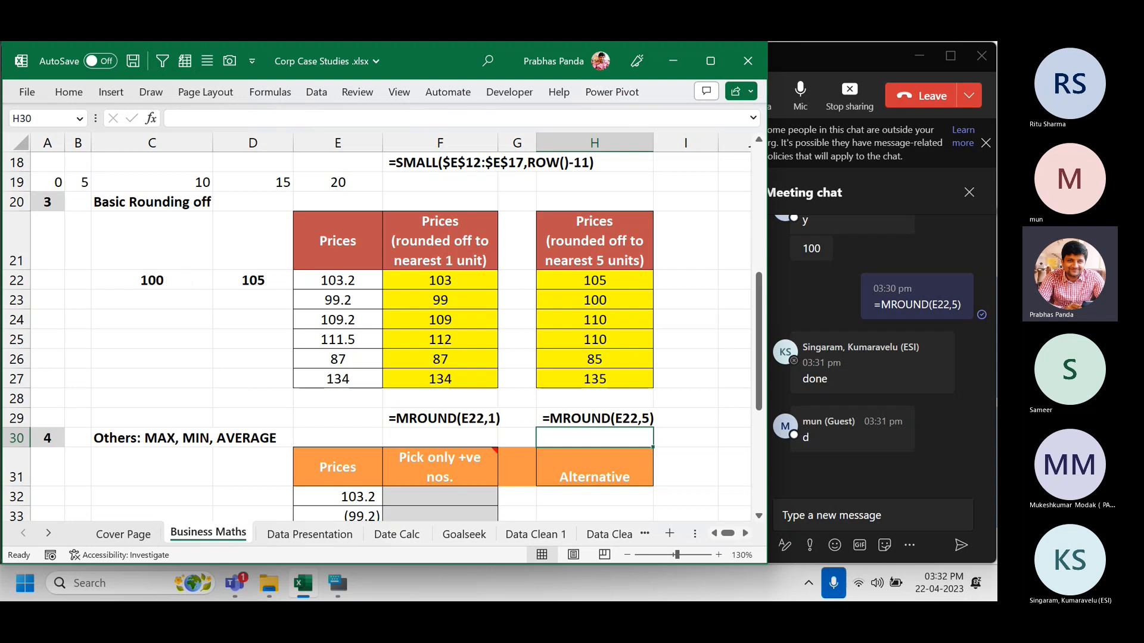
click(400, 538)
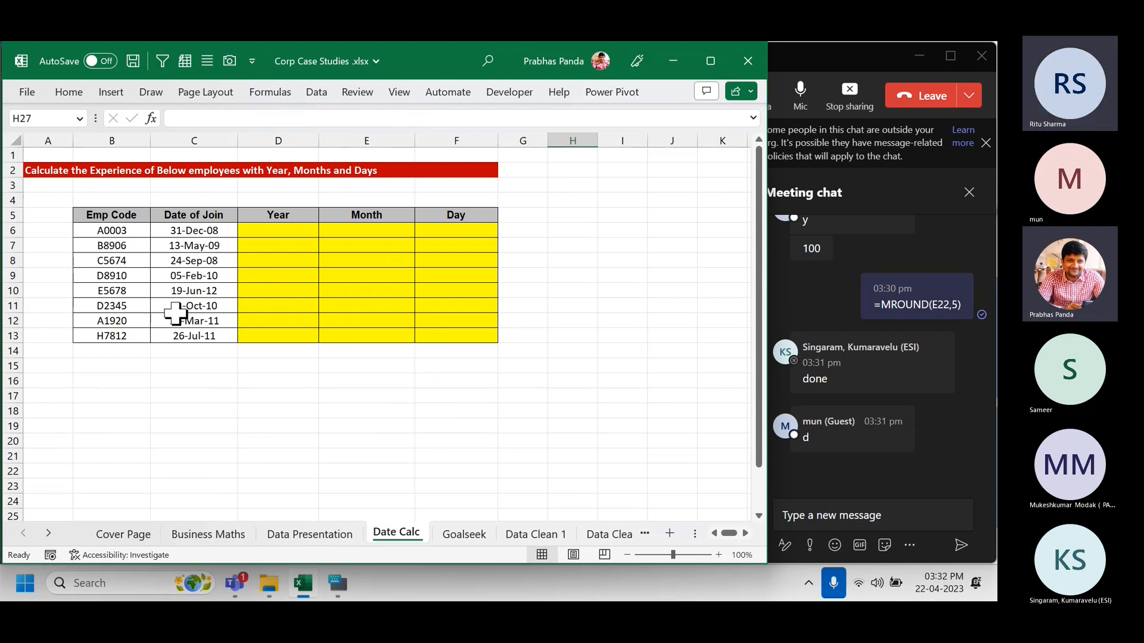
click(210, 534)
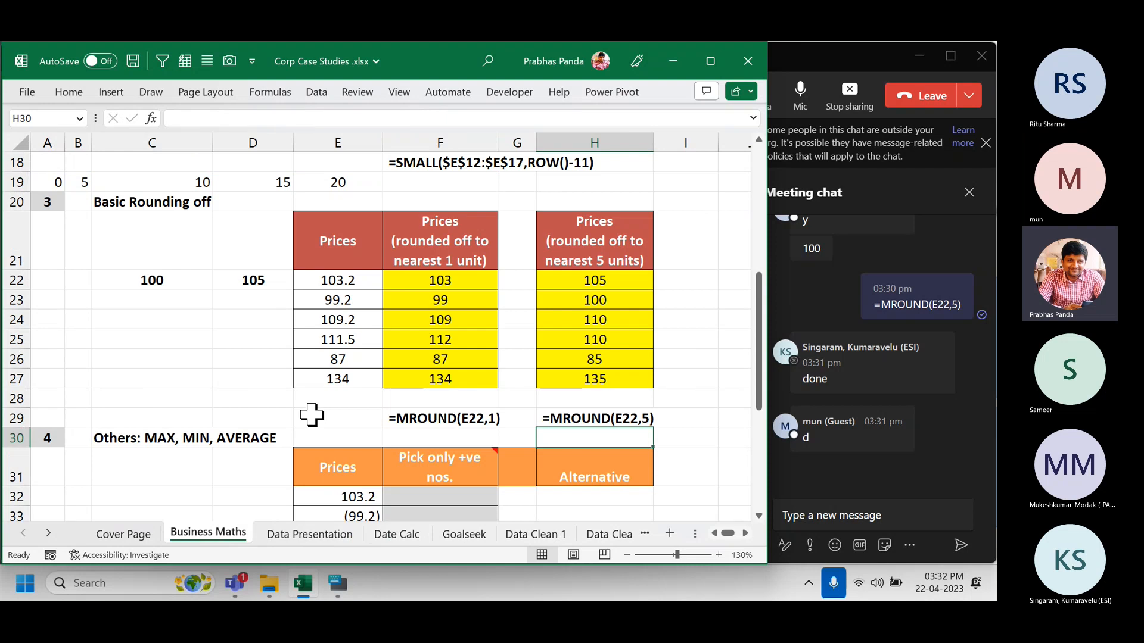
Shade the empty Pick only +ve nos. cells F32:F37 beside Prices E32:E37 yellow.
scroll(153, 342, down, 2)
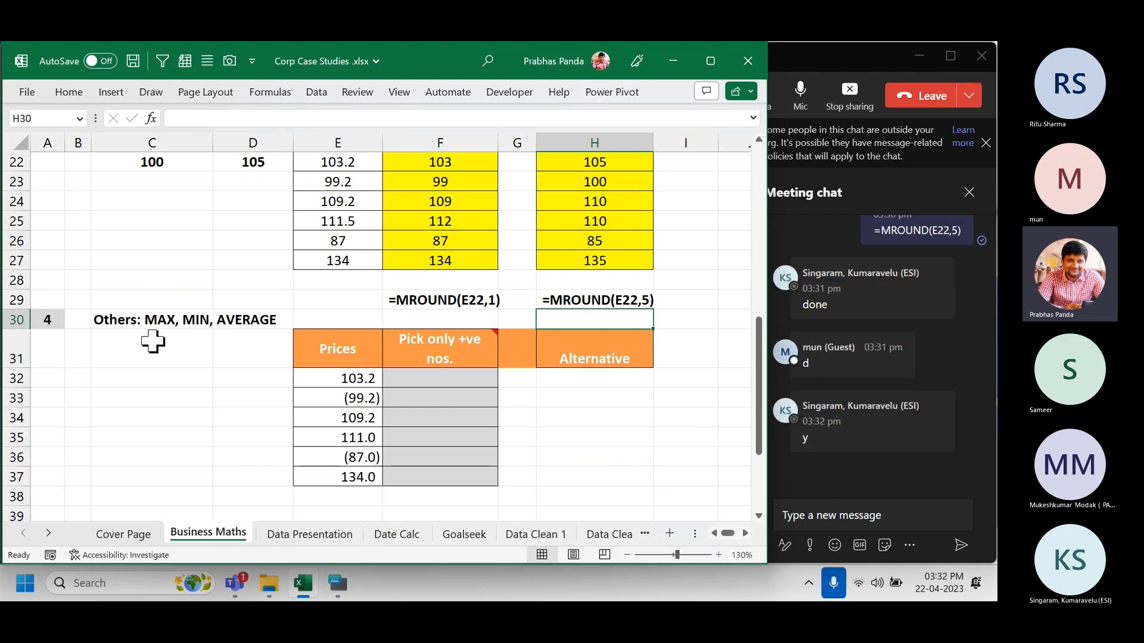
scroll(153, 342, down, 2)
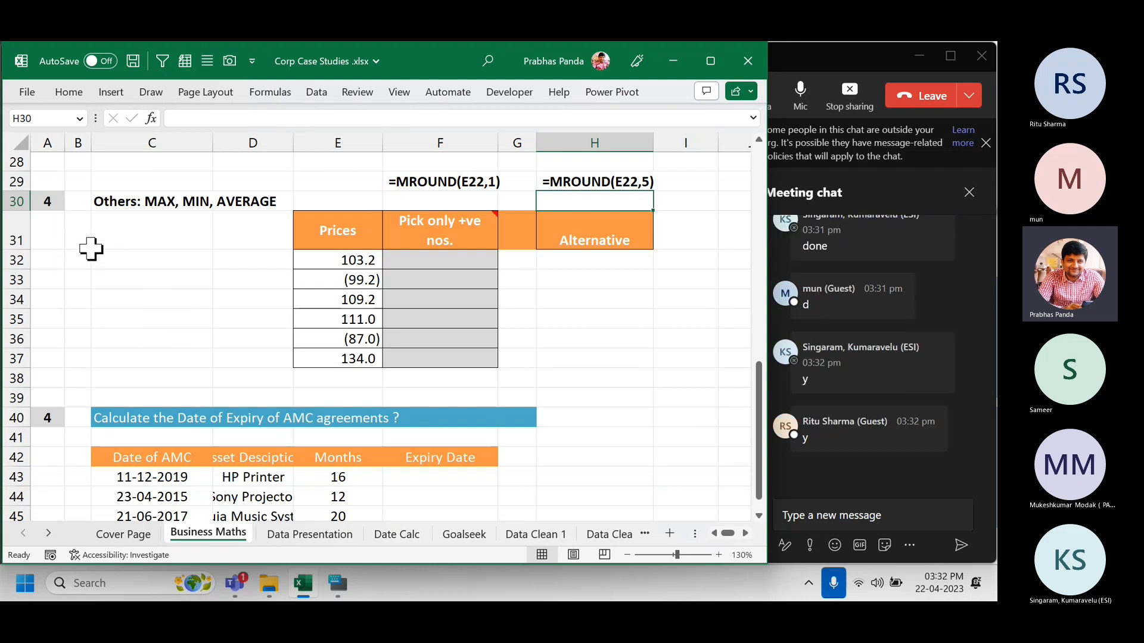
drag(314, 259, 314, 366)
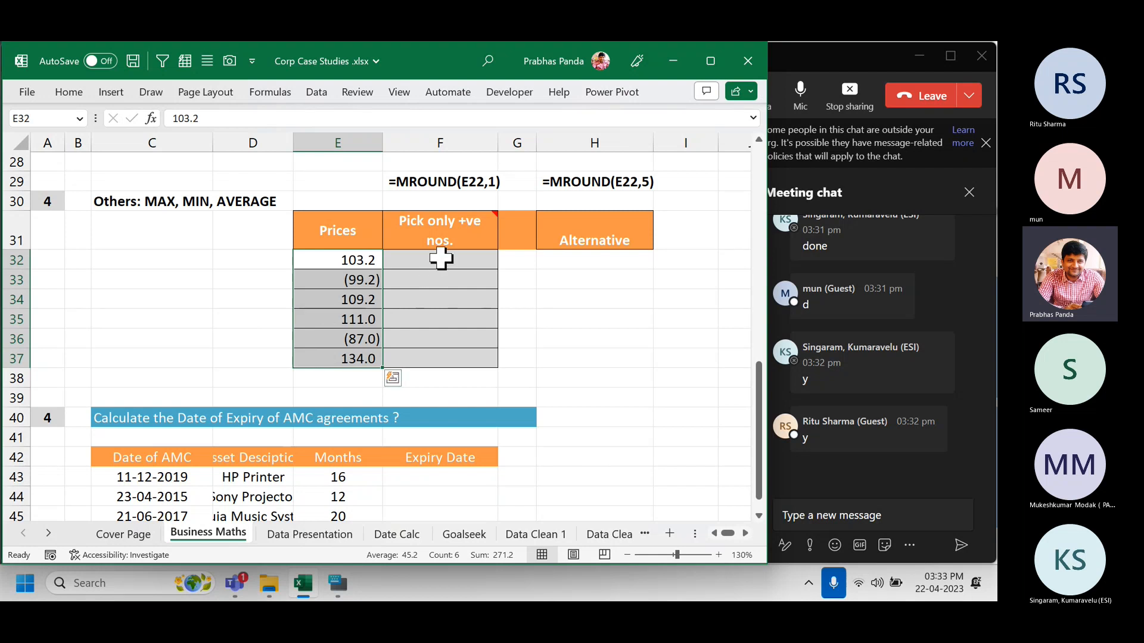
drag(441, 256, 427, 359)
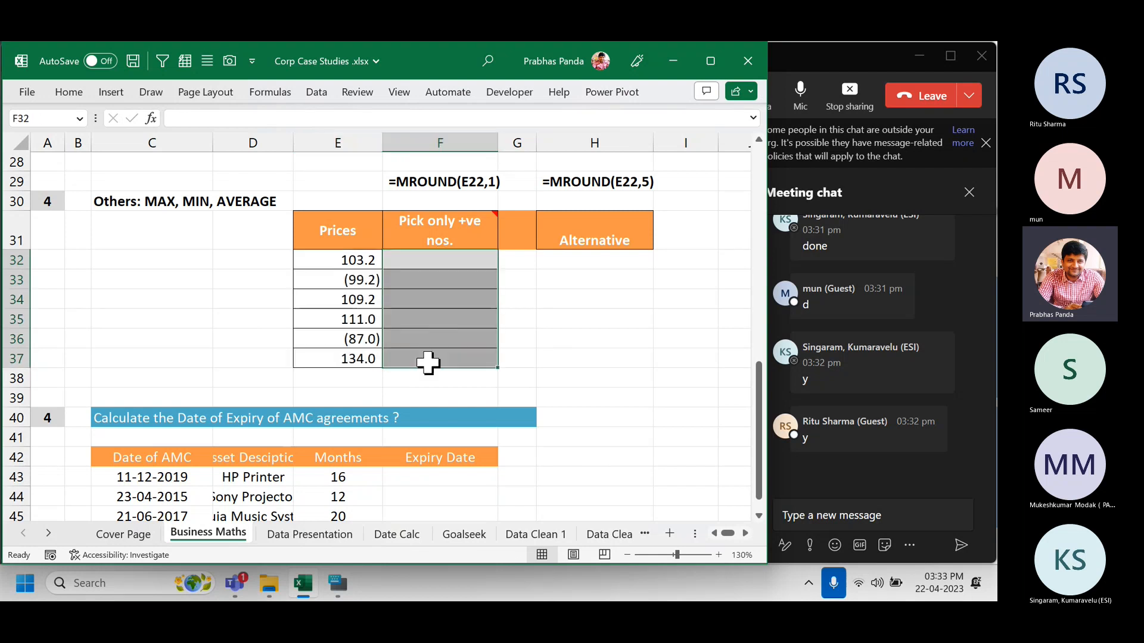
click(67, 91)
click(178, 155)
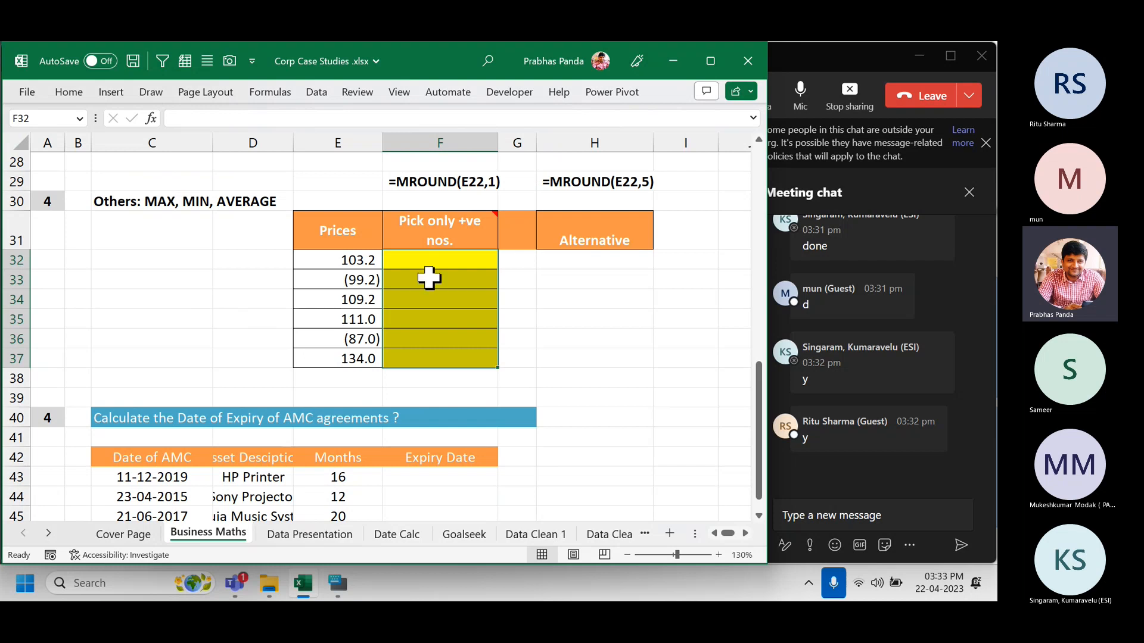
drag(446, 260, 459, 367)
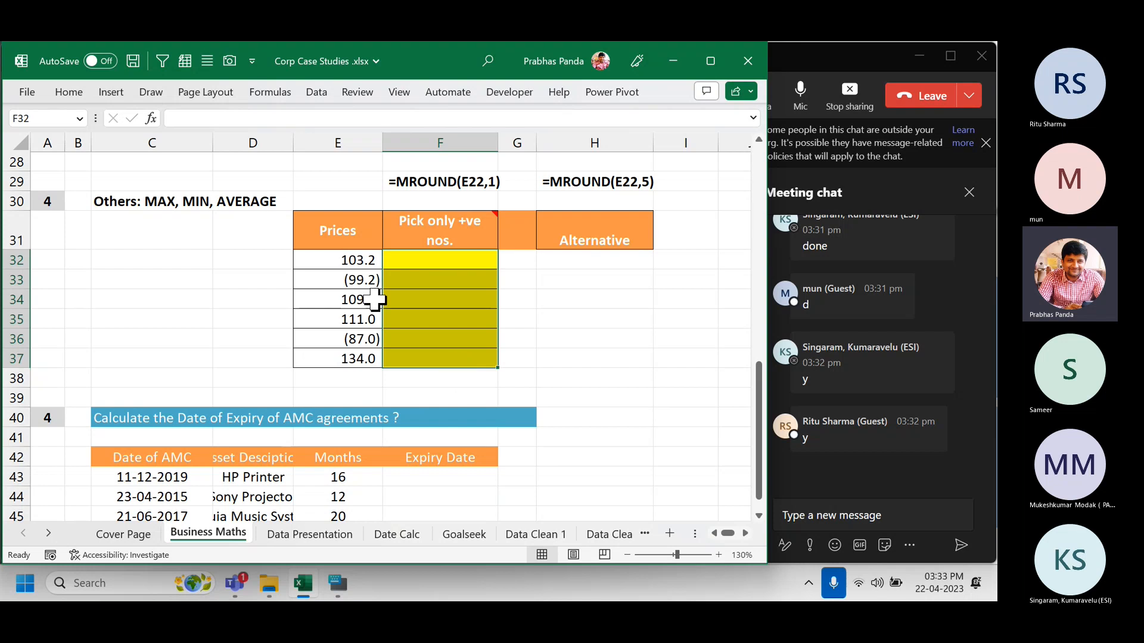
drag(311, 263, 314, 361)
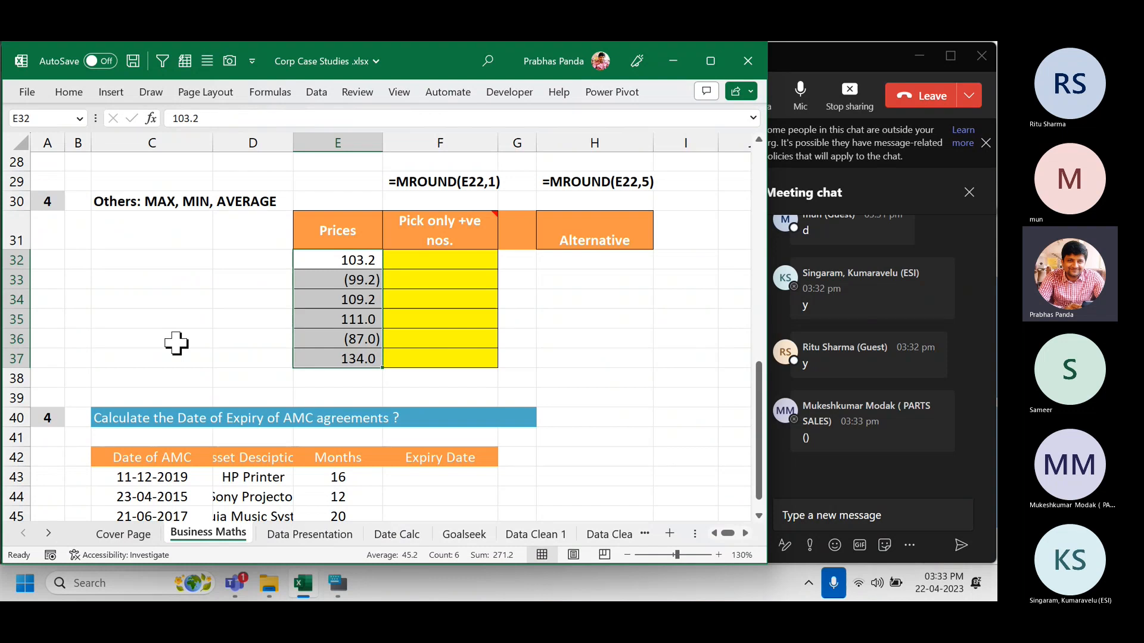
Zoom the Prices table to 160%, check E33's -99.2, and select F32:F37.
scroll(590, 227, up, 2)
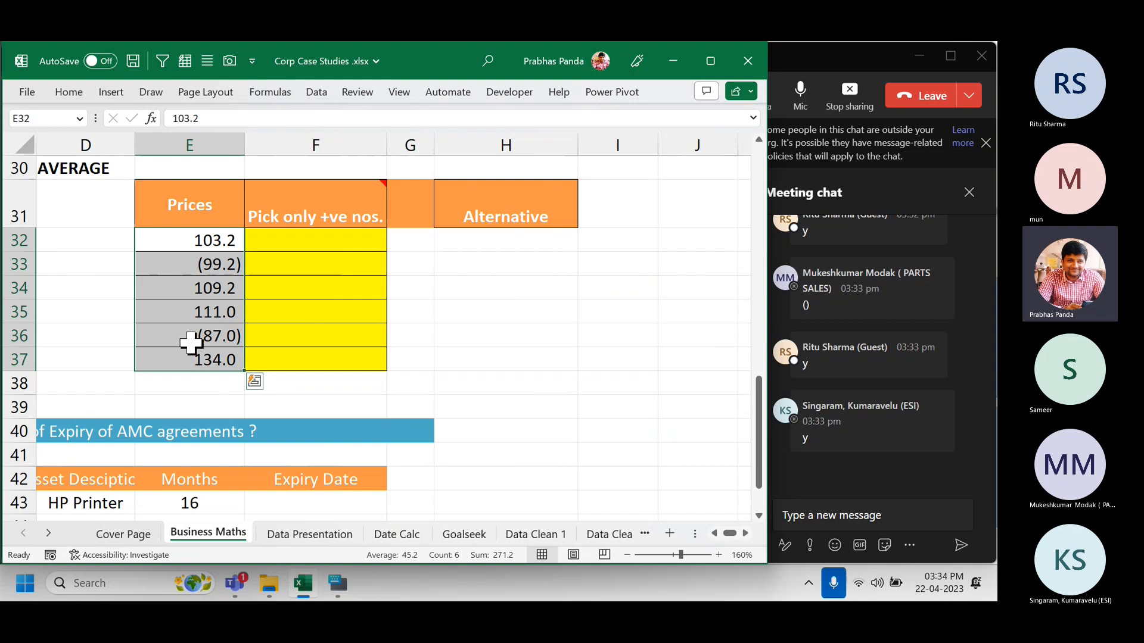
click(171, 265)
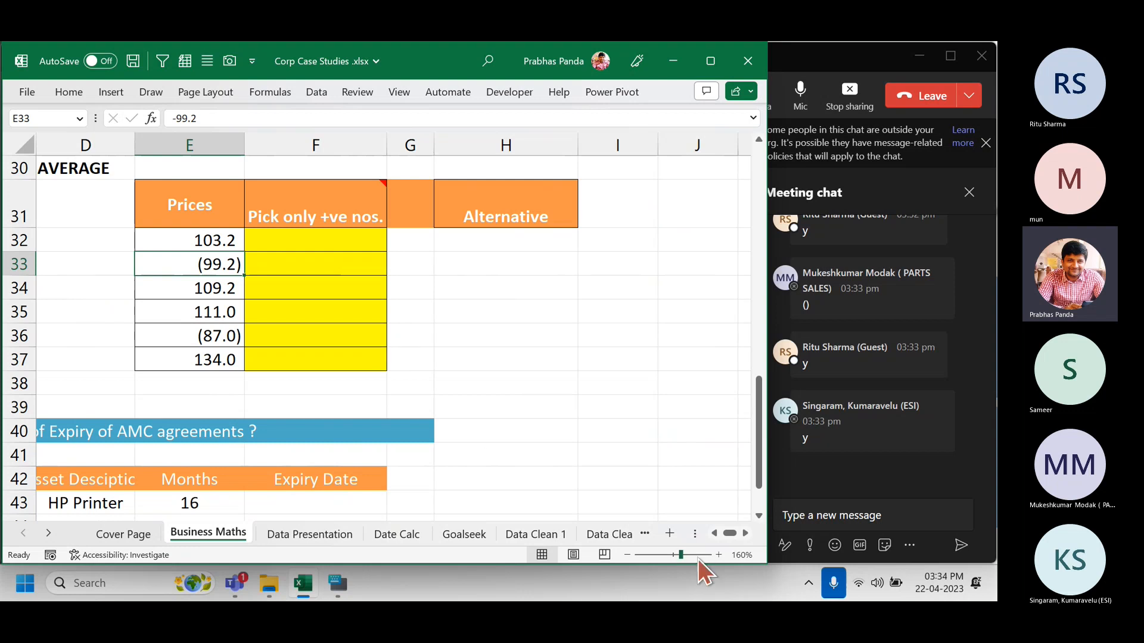
drag(726, 532, 711, 531)
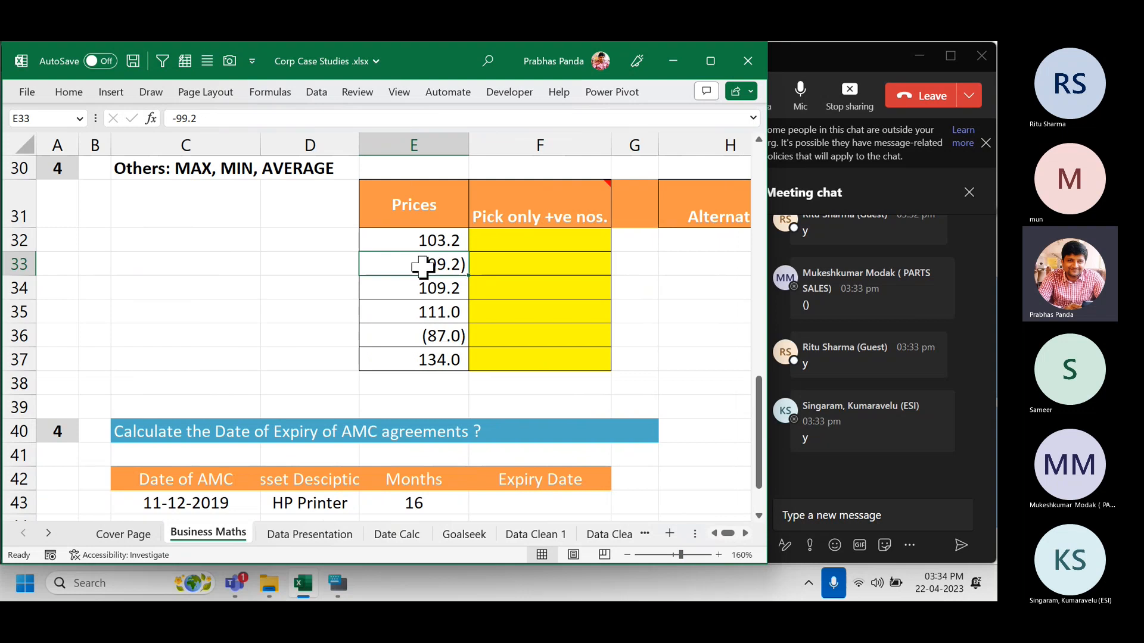
click(398, 239)
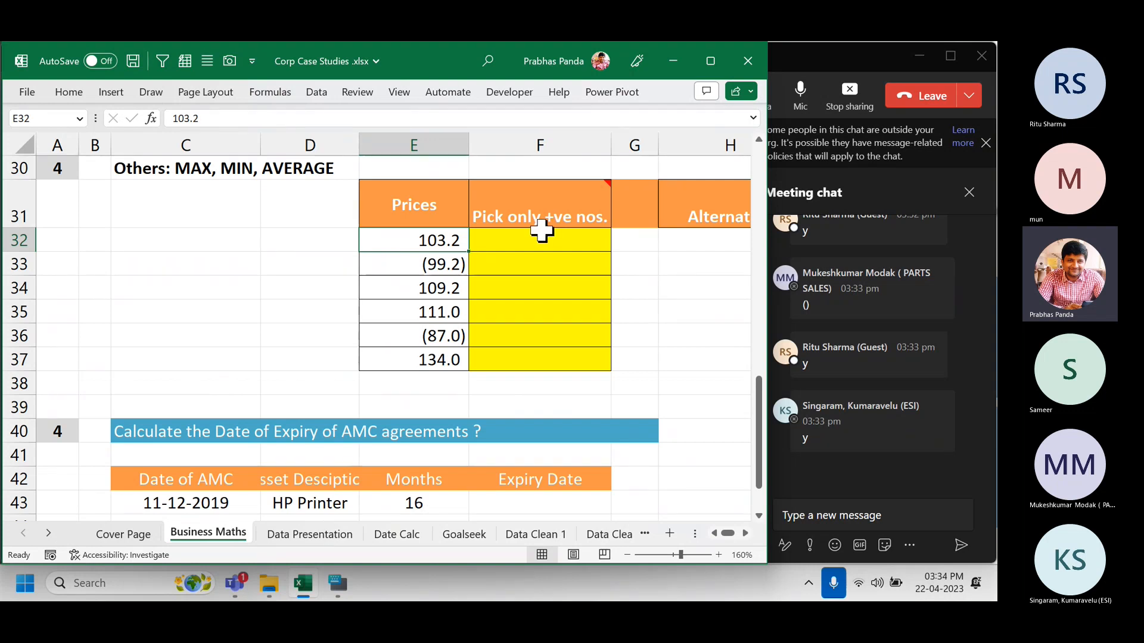
drag(542, 241, 522, 358)
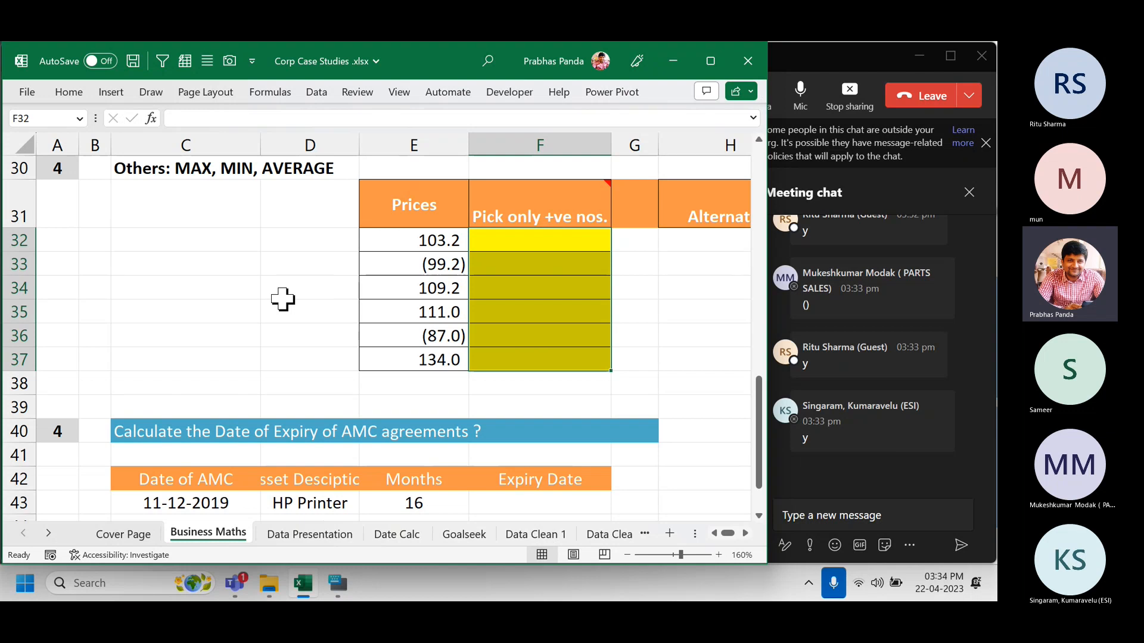
Type =IF(E32>0,E32,"") into F32:F37 so only positive prices are returned.
text(=IF()
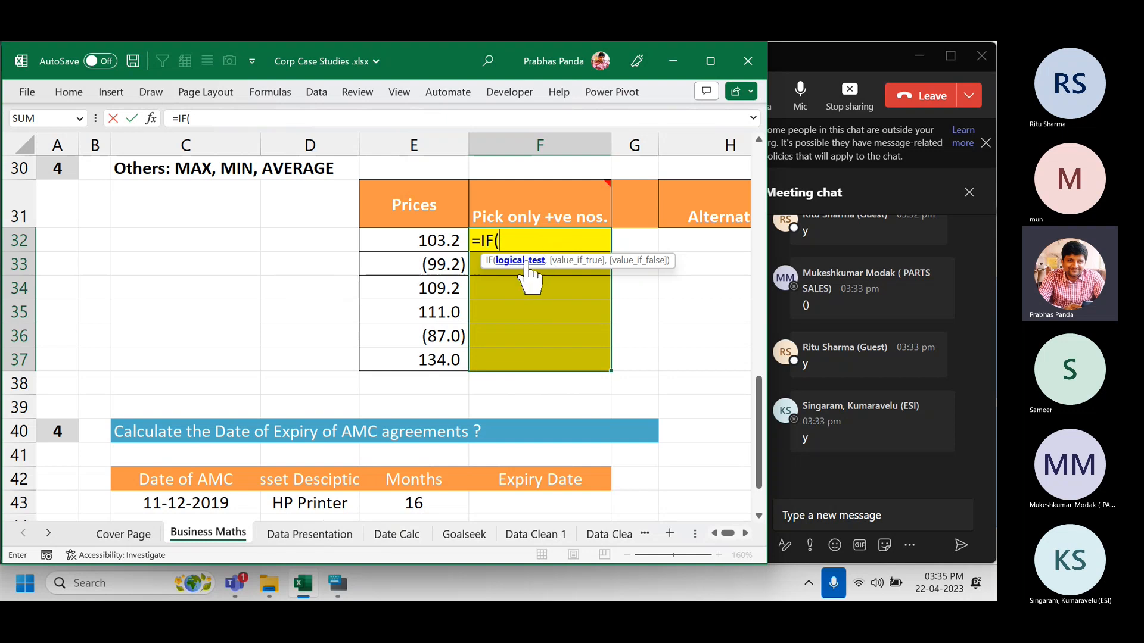
click(402, 238)
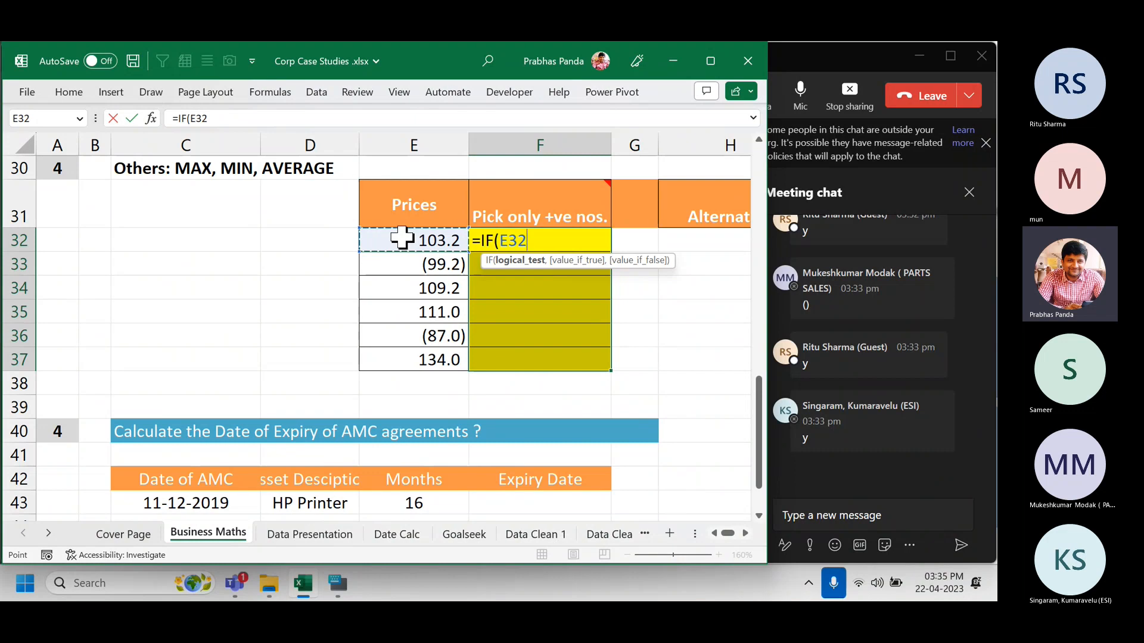
text(>0)
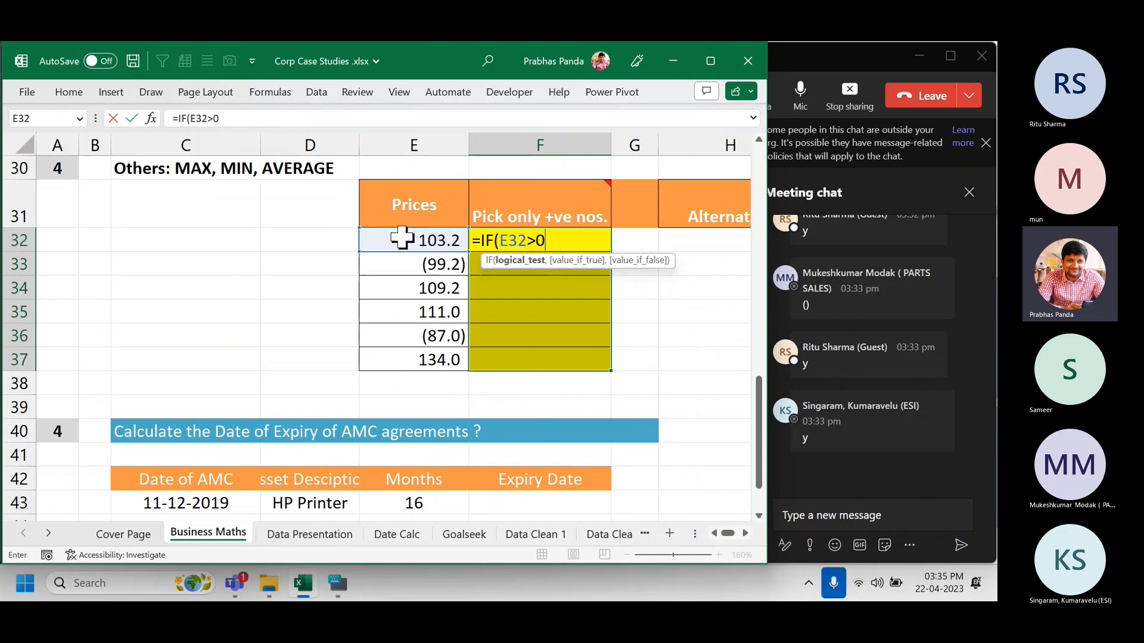
text(,)
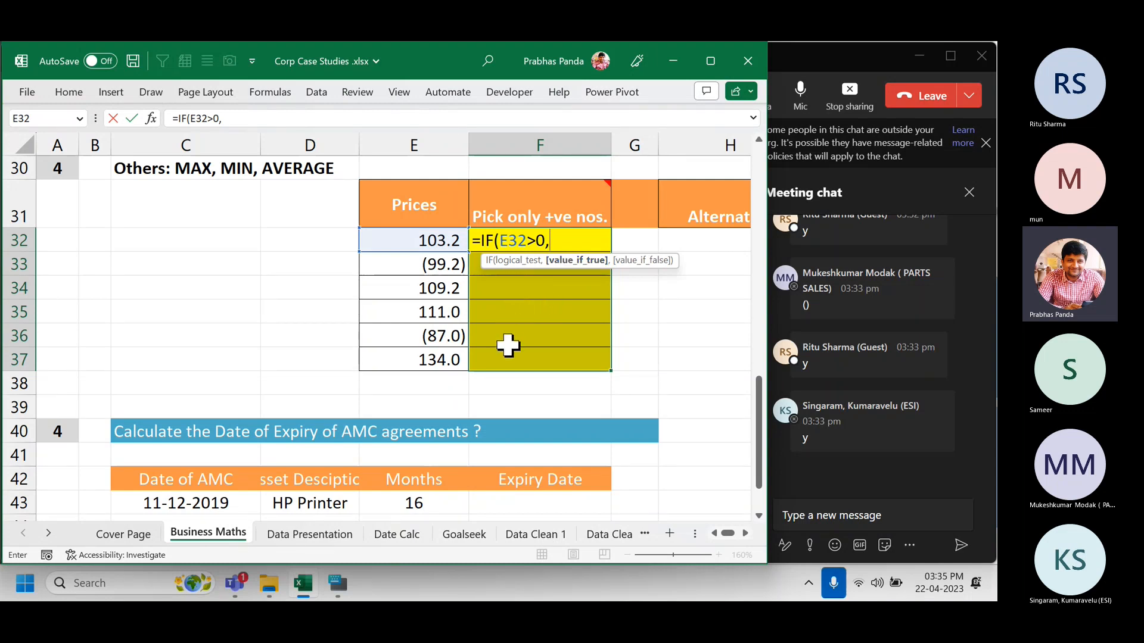
click(405, 238)
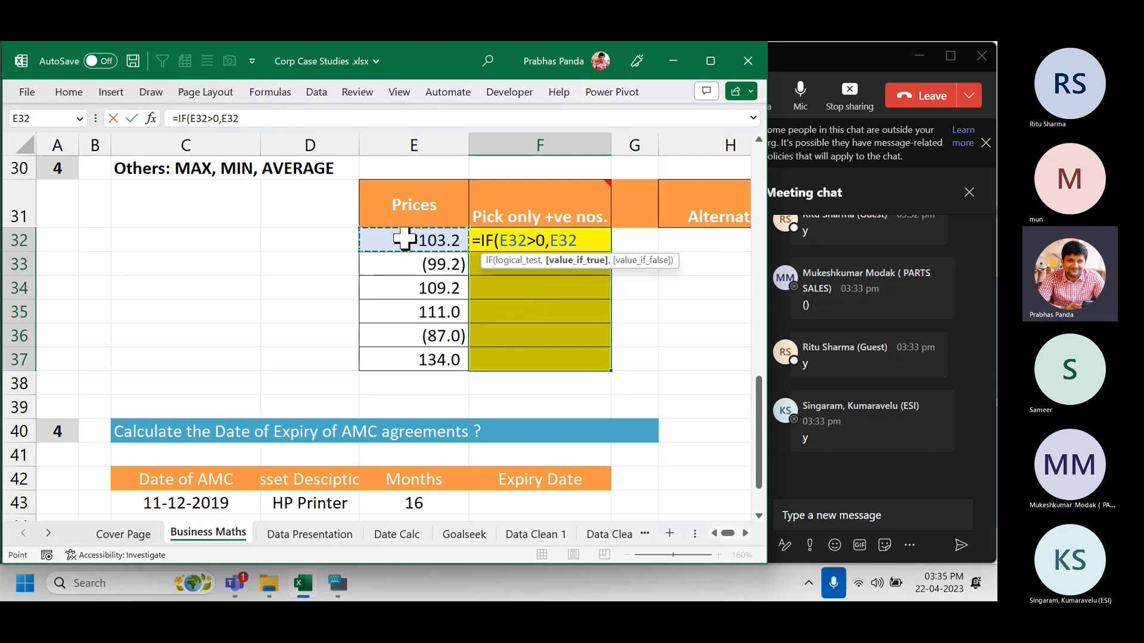
text(,)
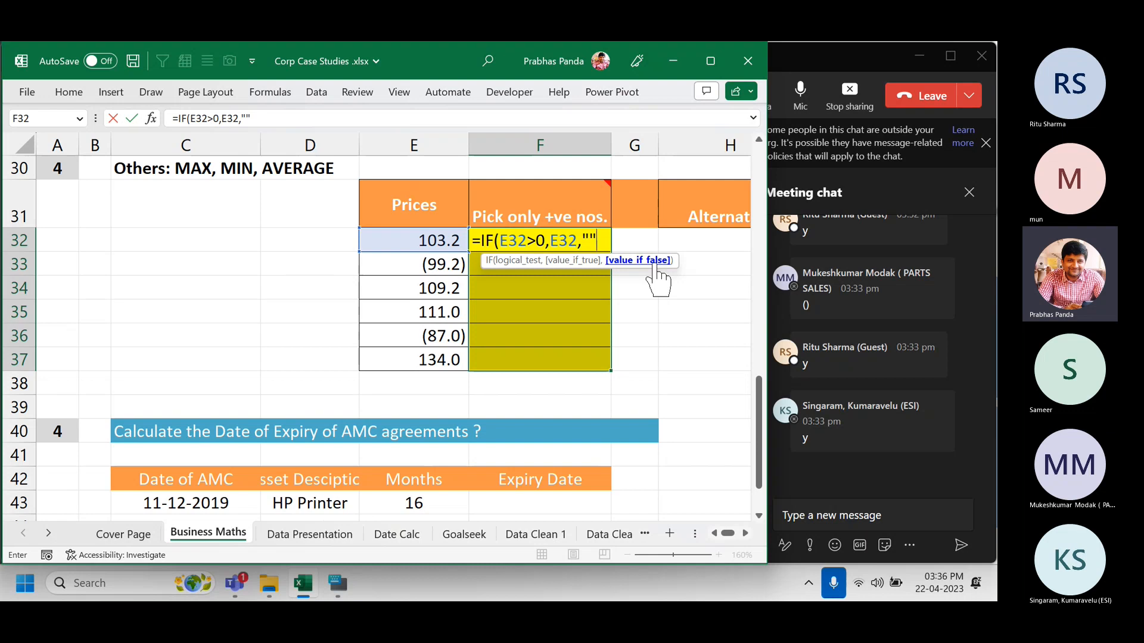
text())
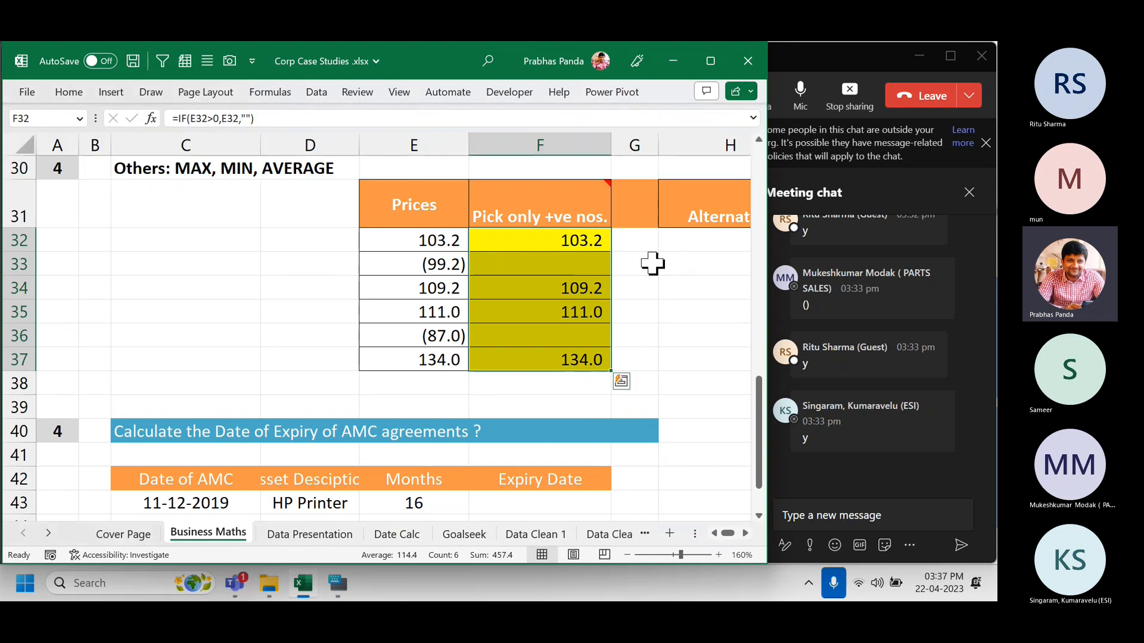
Fill the IF formula down F32:F37 and paste its text =IF(E32>0,E32,"") into F38.
key(ctrl+b)
key(F2)
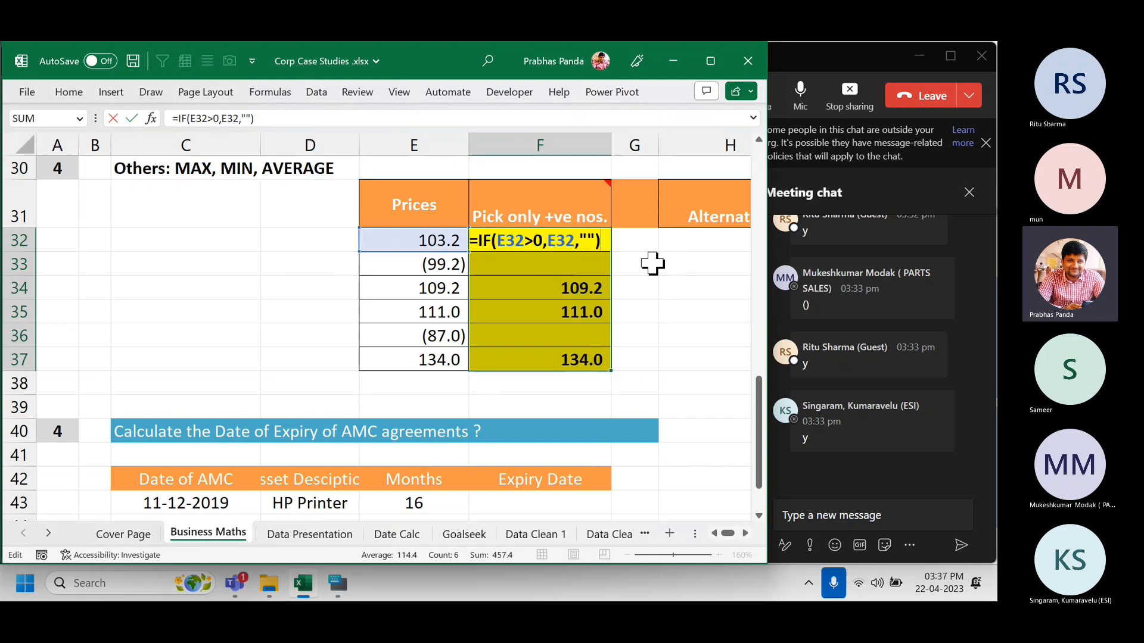
key(Escape)
key(Down)
key(Down)
key(Down)
key(Down)
key(Down)
key(Down)
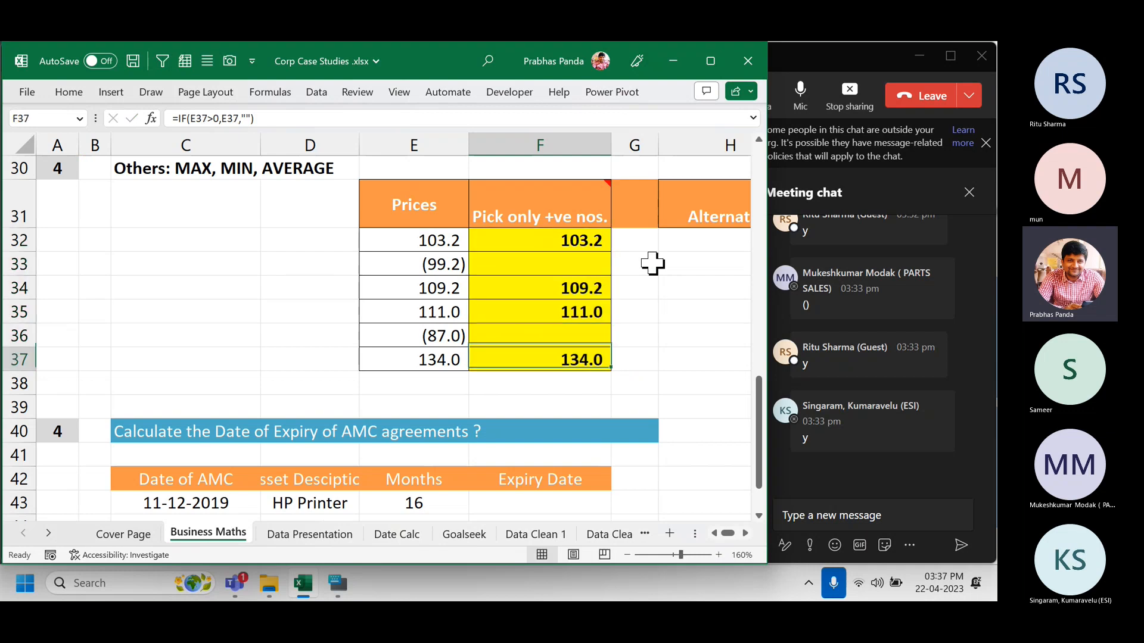
text(=IF(E32>0,E32,""))
key(Return)
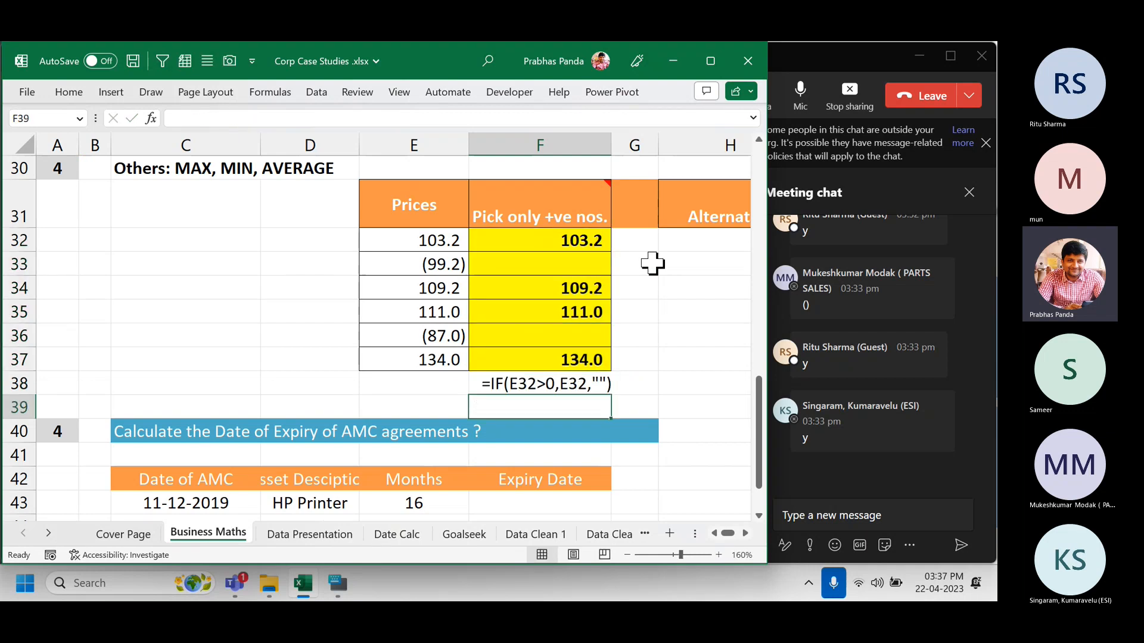
scroll(697, 454, down, 1)
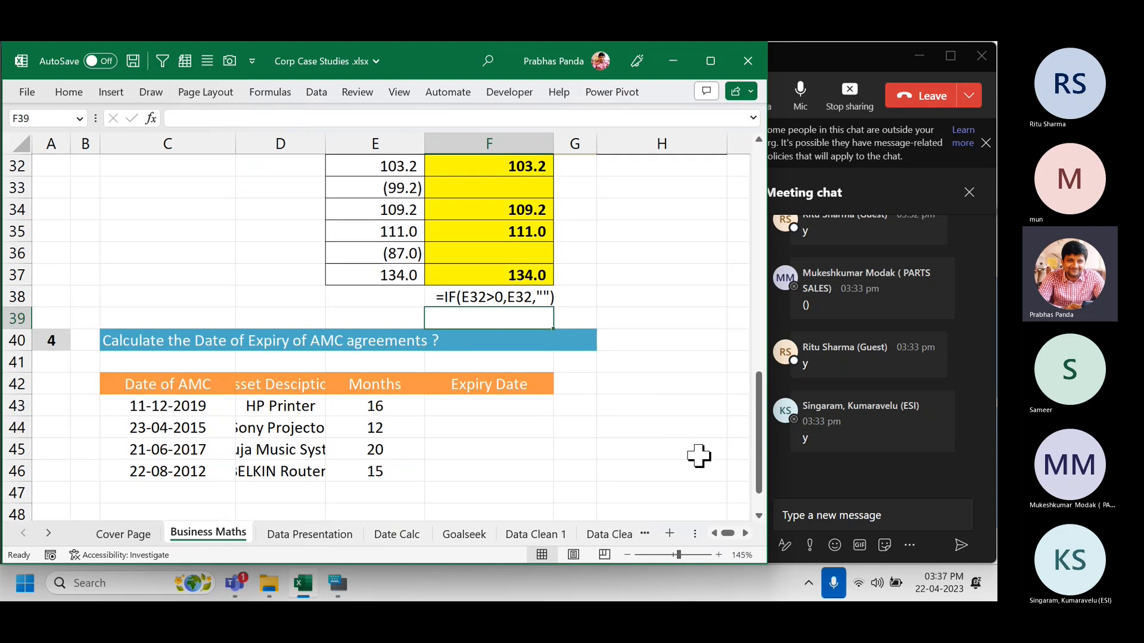
scroll(686, 331, up, 4)
scroll(685, 331, down, 3)
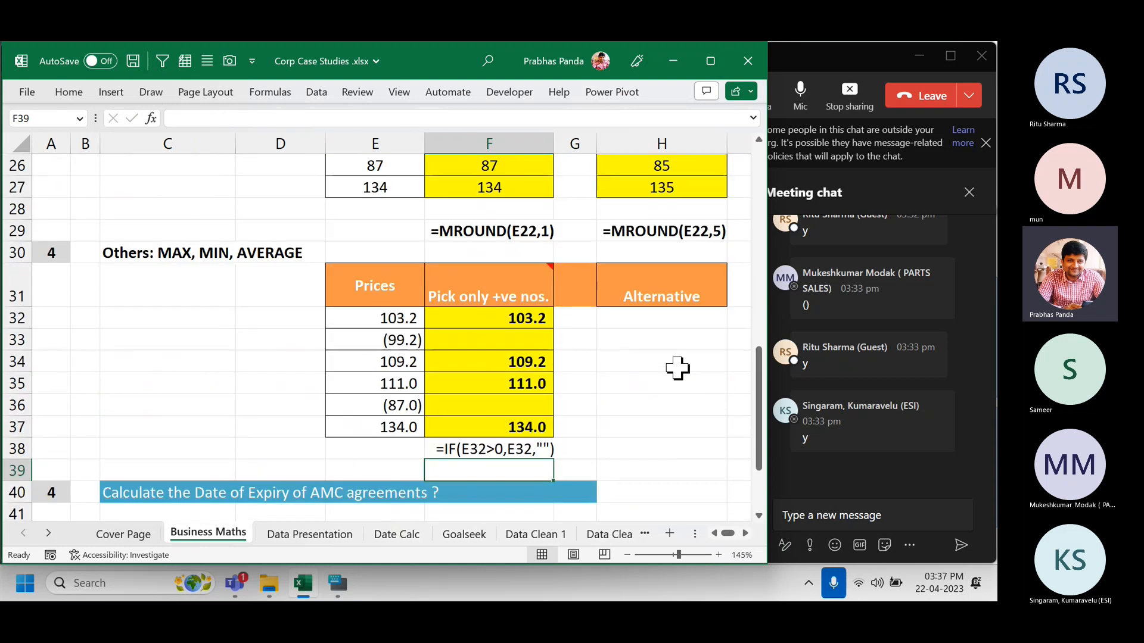
Post the IF formula text in the Teams meeting chat, then return to Excel at H32.
click(818, 511)
text(=IF(E32>0,E32,""))
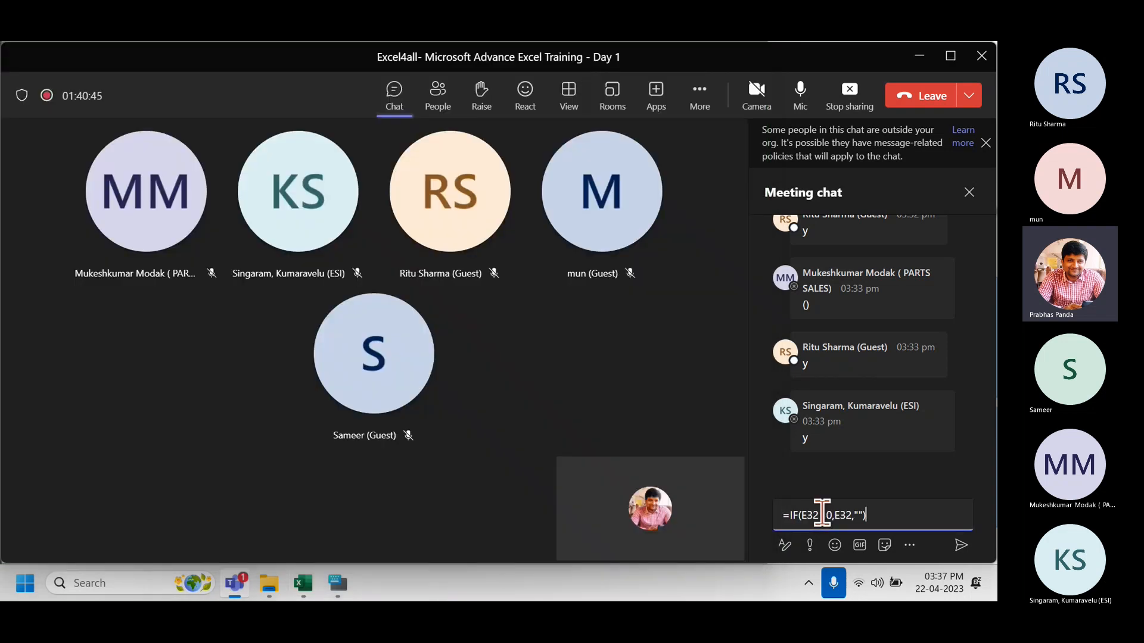
key(Return)
key(alt+Tab)
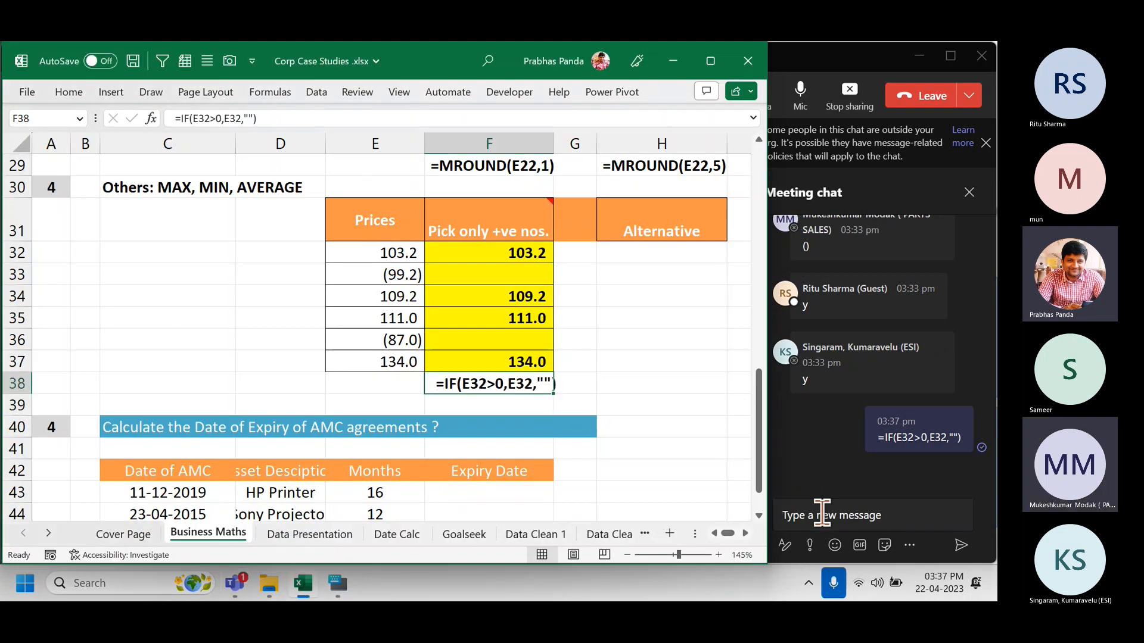
key(Right)
key(Right)
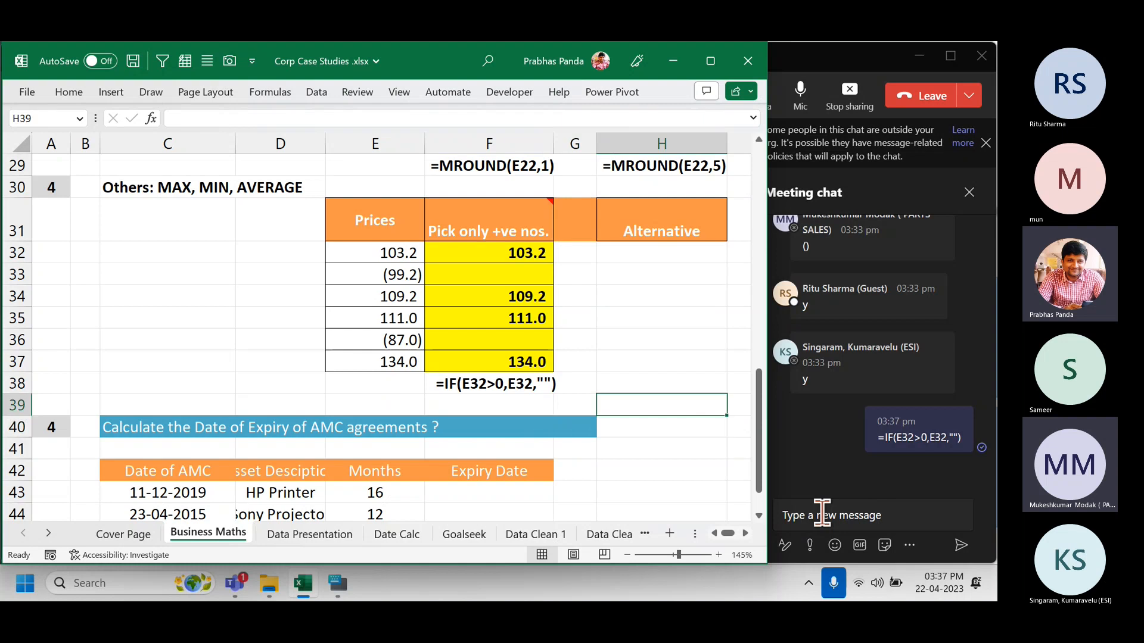
key(Up)
key(Up)
key(Up)
key(Up)
key(Up)
key(Up)
key(Up)
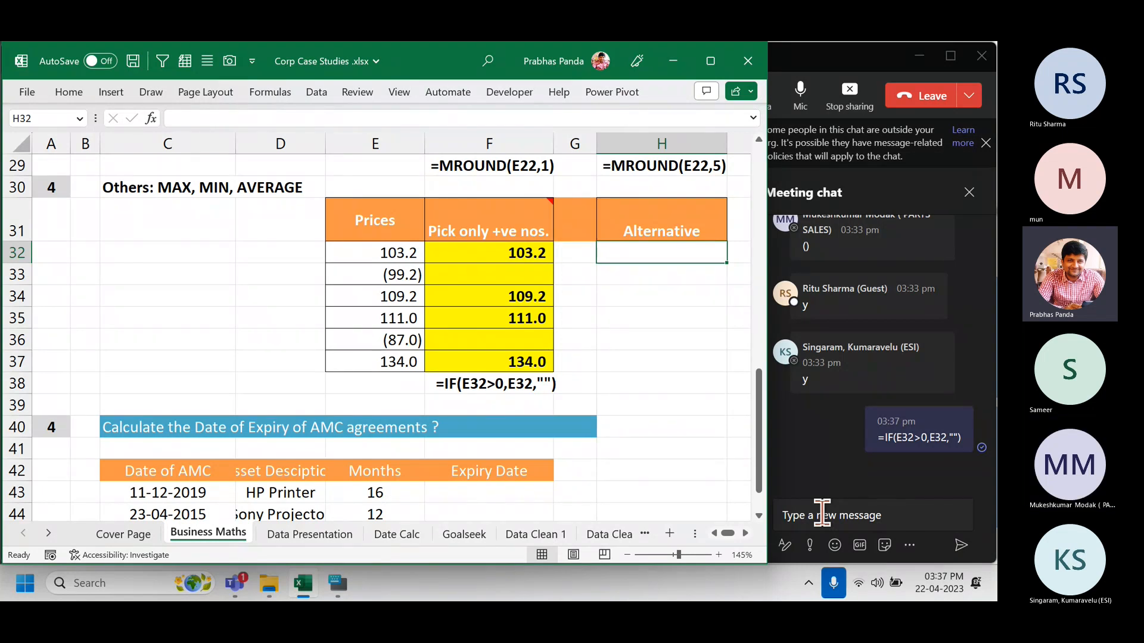
click(25, 584)
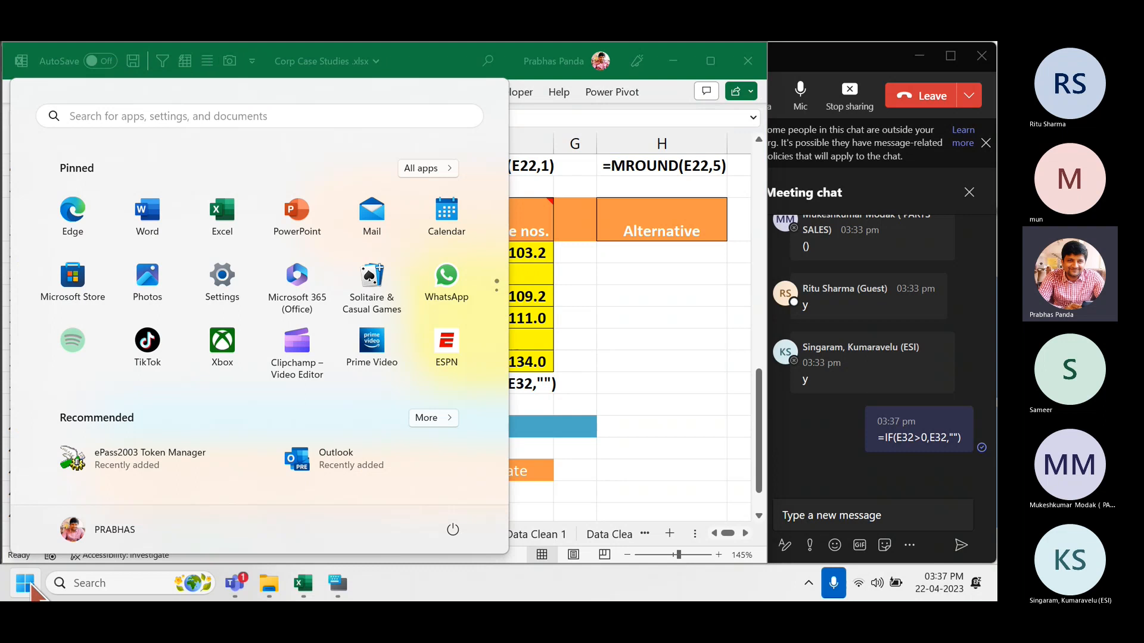
text(CONTROL)
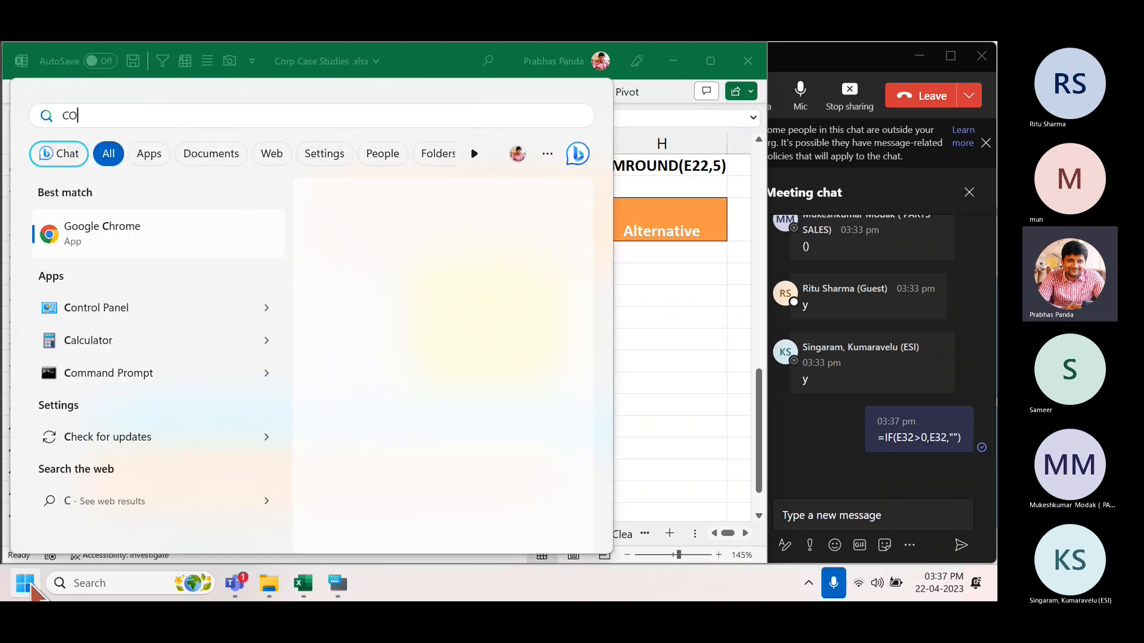
key(Return)
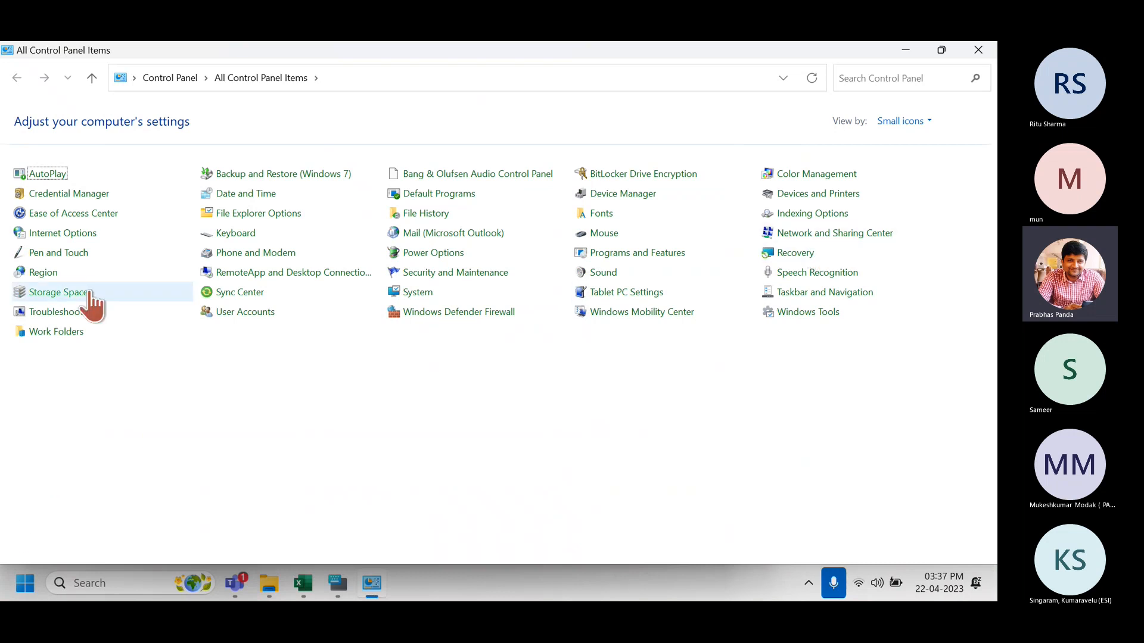
click(44, 274)
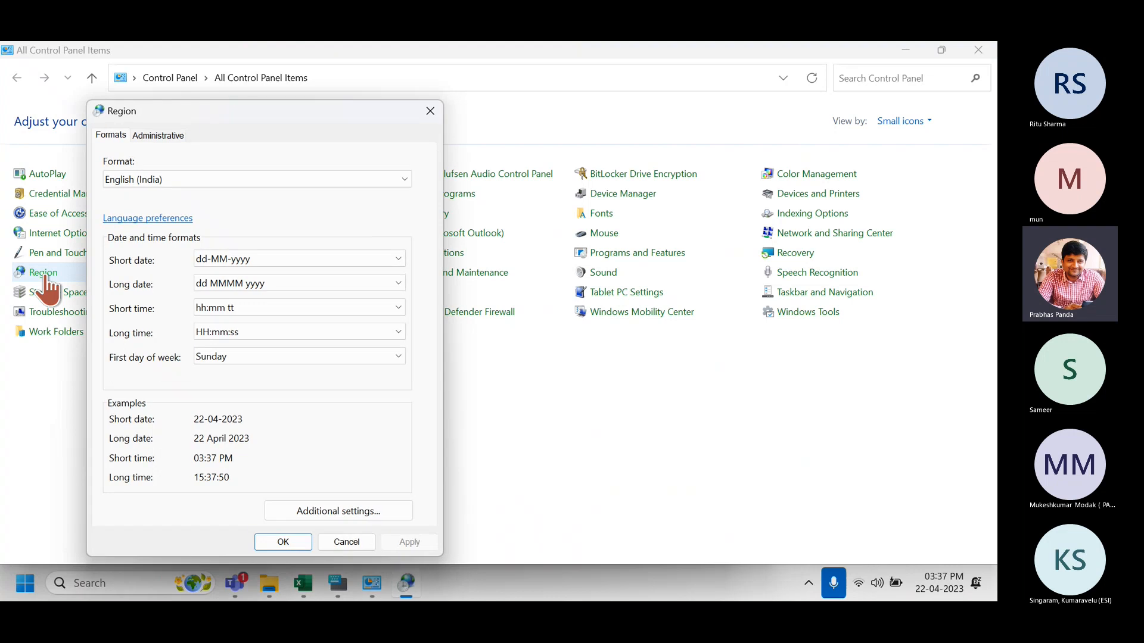
click(131, 186)
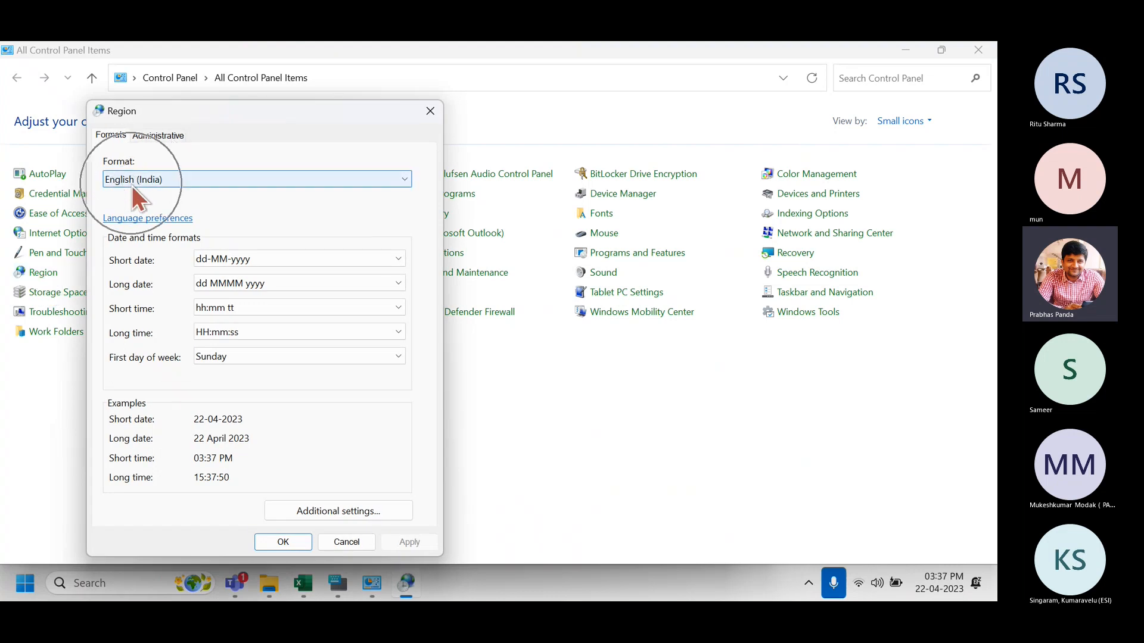
key(ctrl)
key(ctrl)
key(ctrl)
key(ctrl)
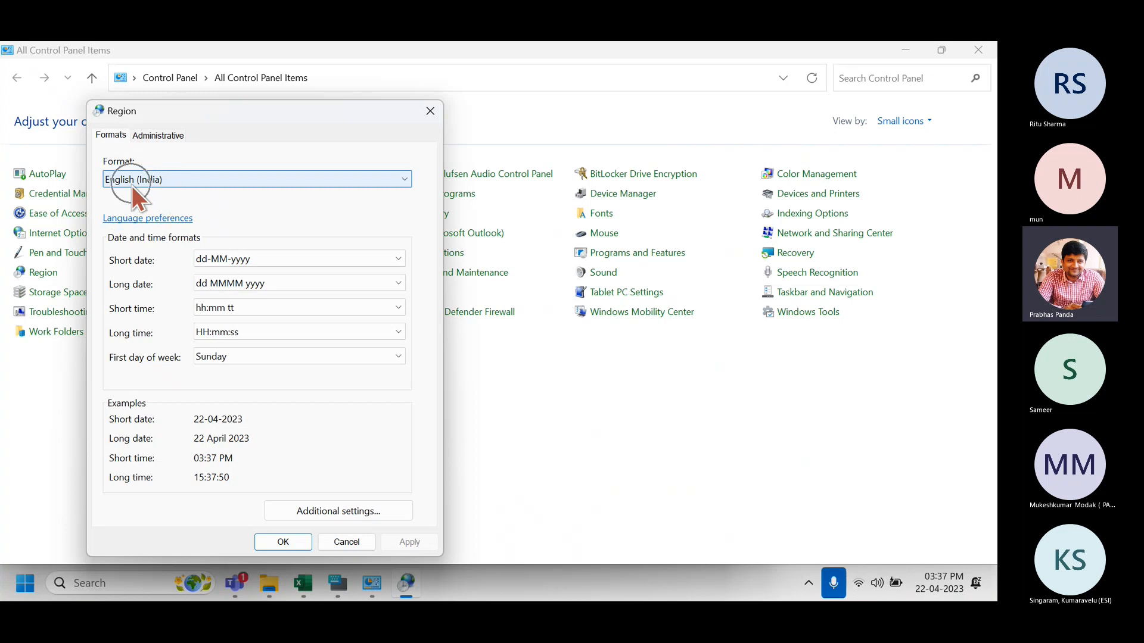
key(ctrl)
key(ctrl)
key(ctrl)
click(319, 512)
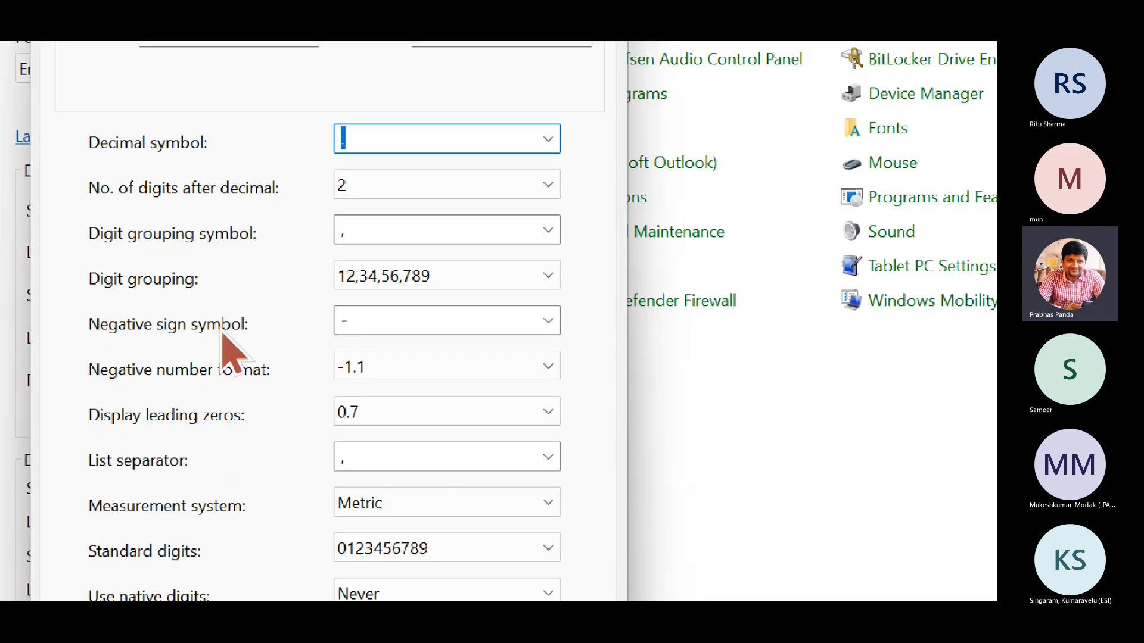
click(547, 322)
click(547, 325)
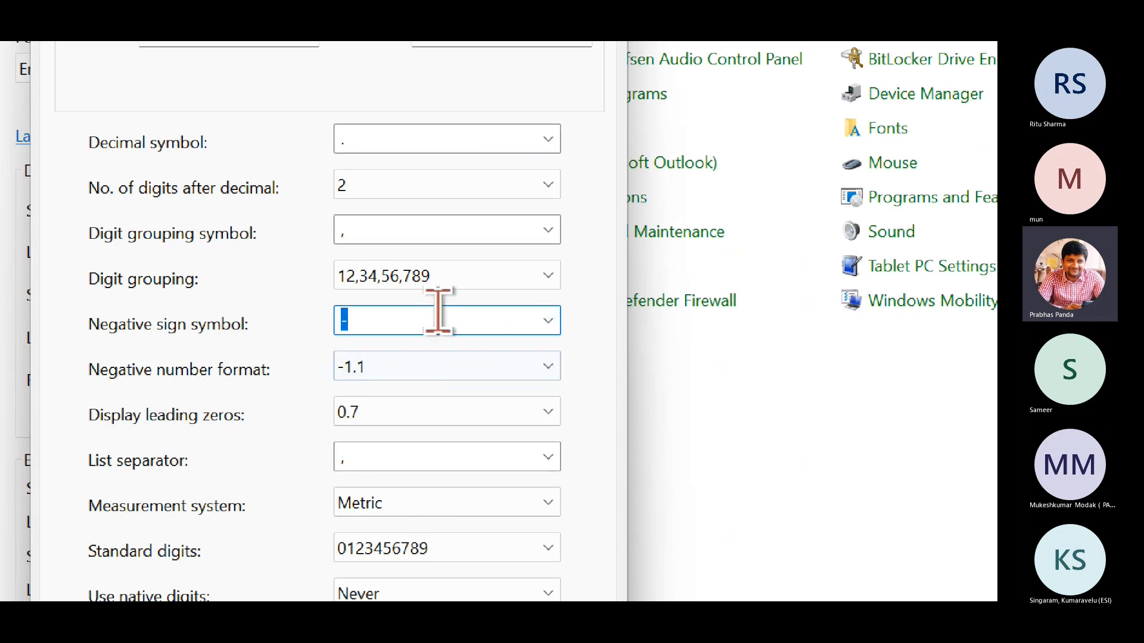
click(559, 367)
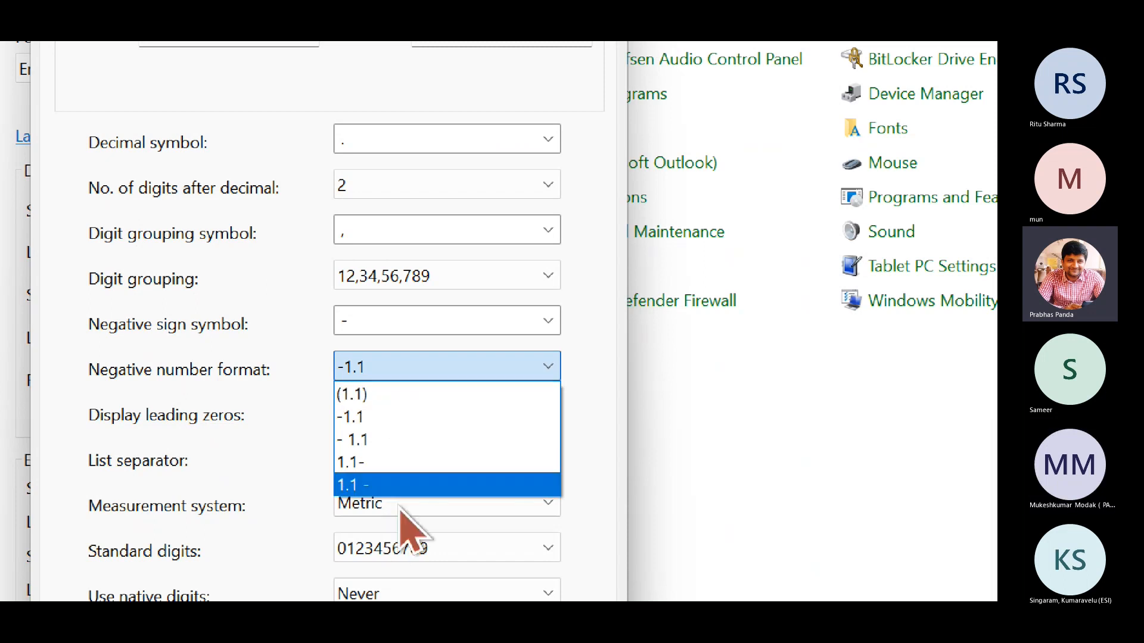
key(Escape)
key(Escape)
key(Escape)
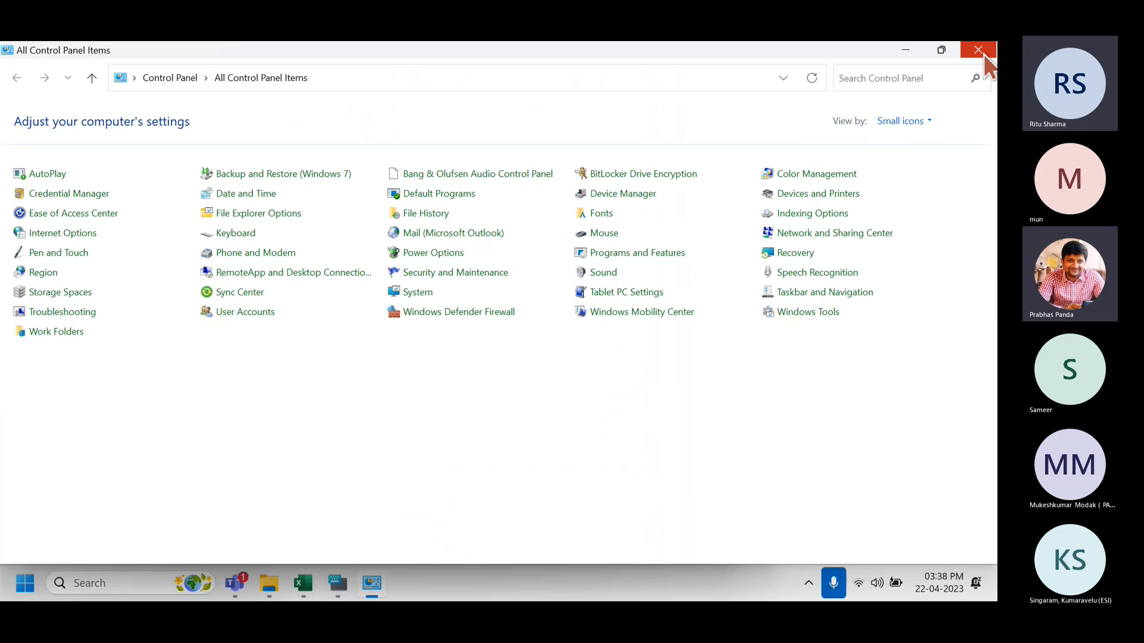
click(979, 51)
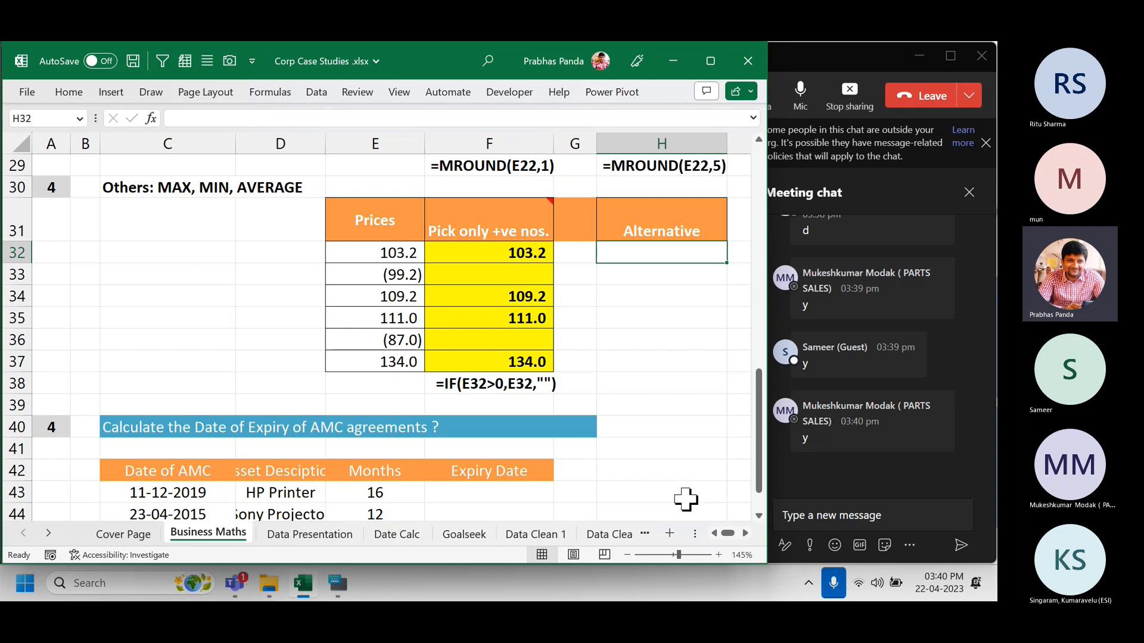
click(494, 386)
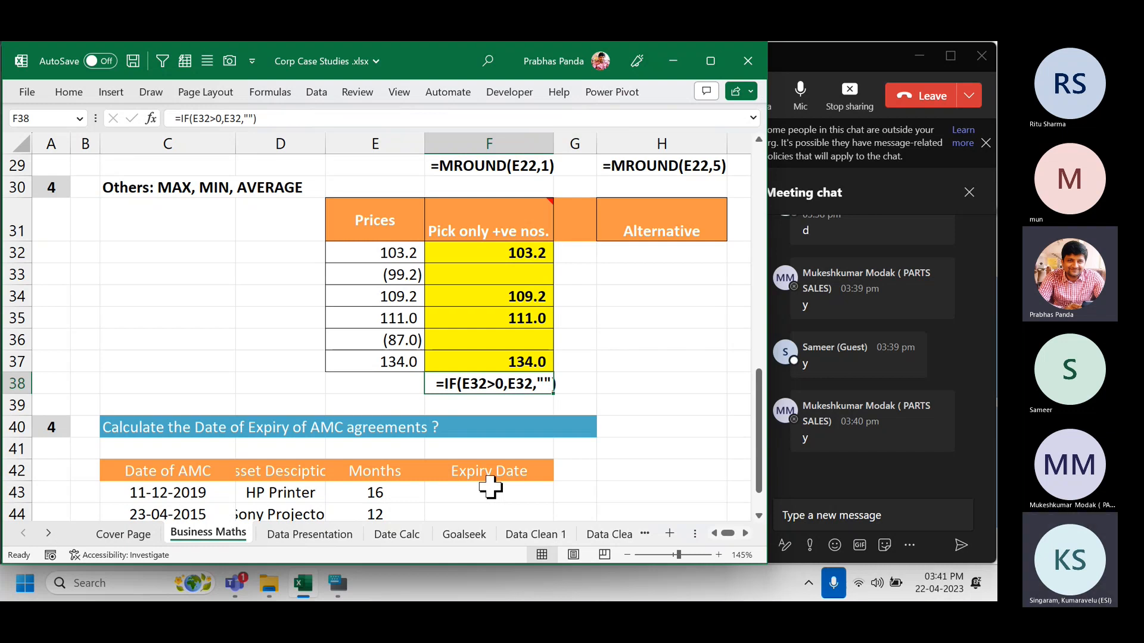
key(Up)
key(Down)
Select Alternative cells H32:H37 and begin the formula =MAX(E32, in H32.
drag(631, 255, 627, 352)
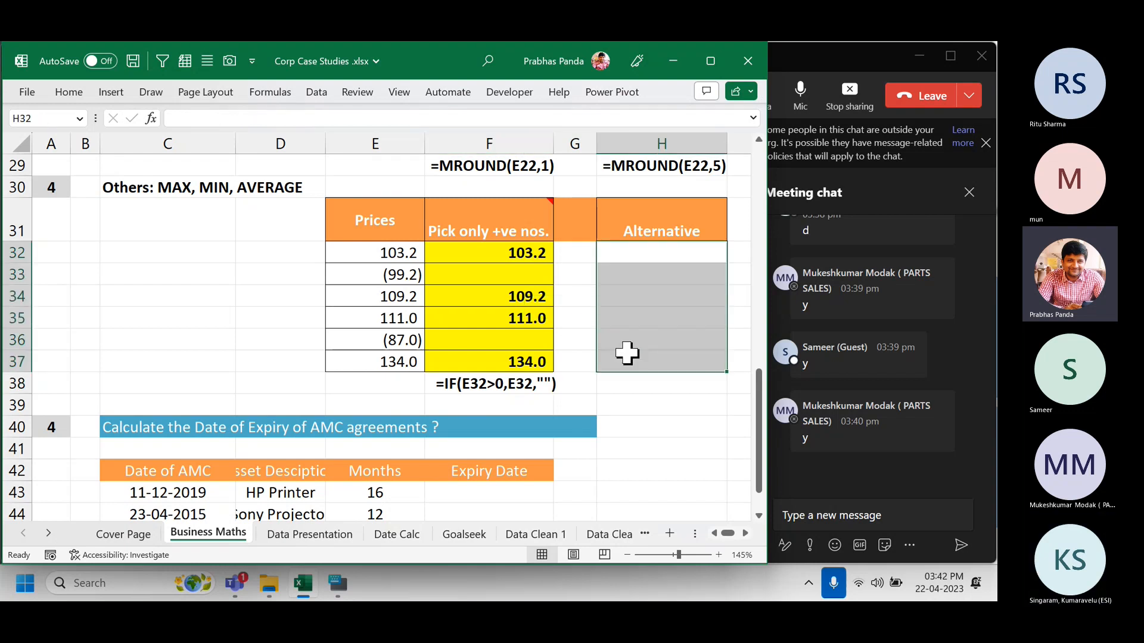
text(=M)
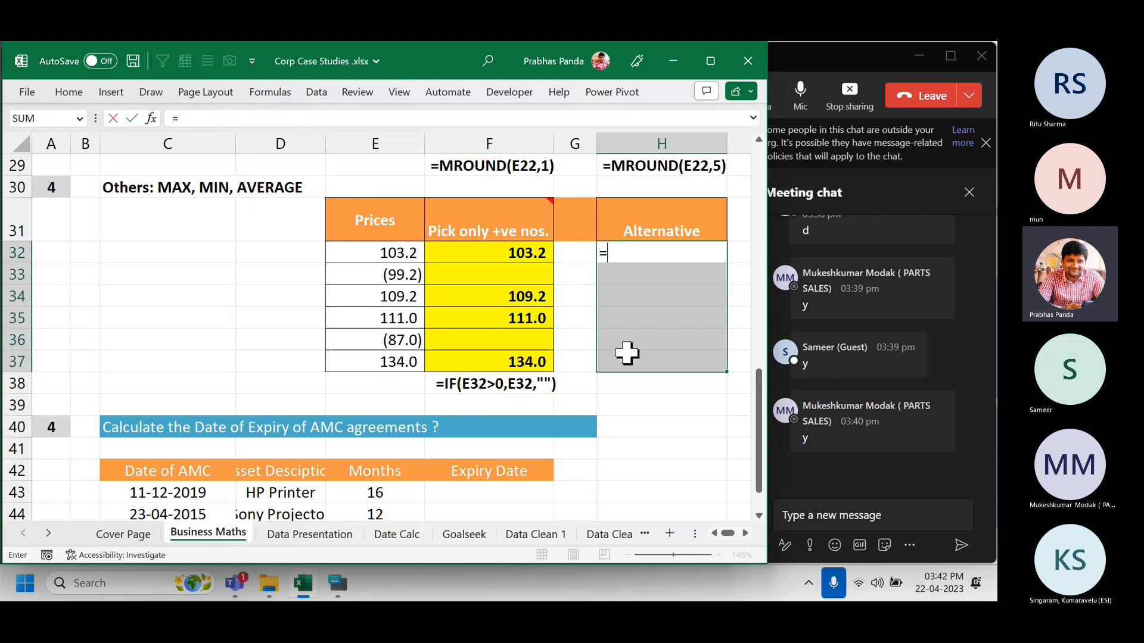
text(AX()
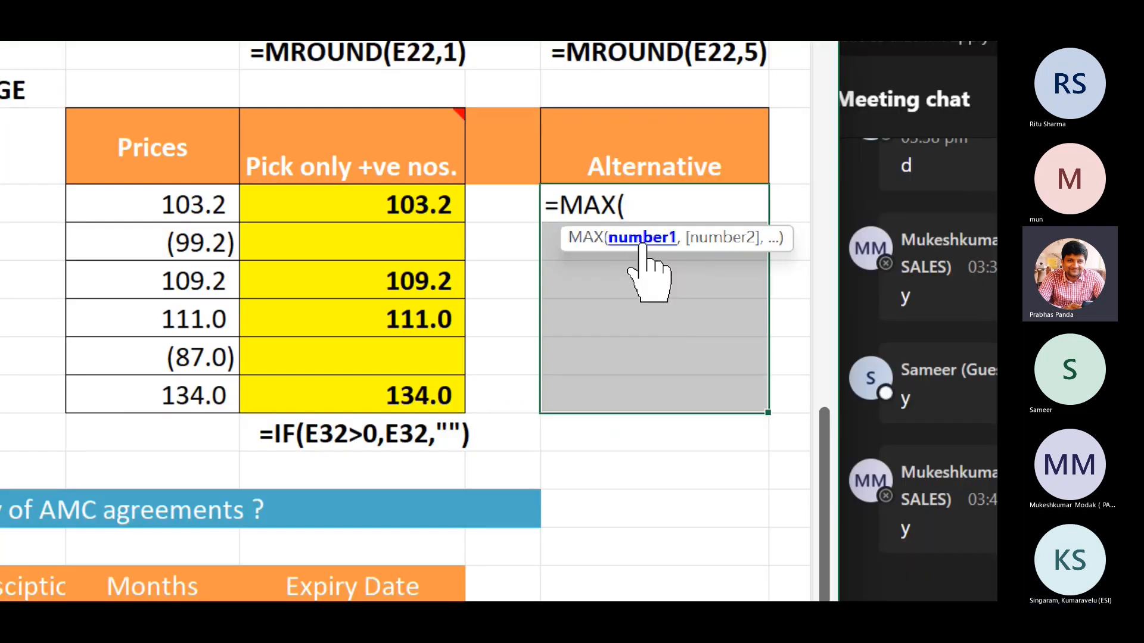
click(147, 211)
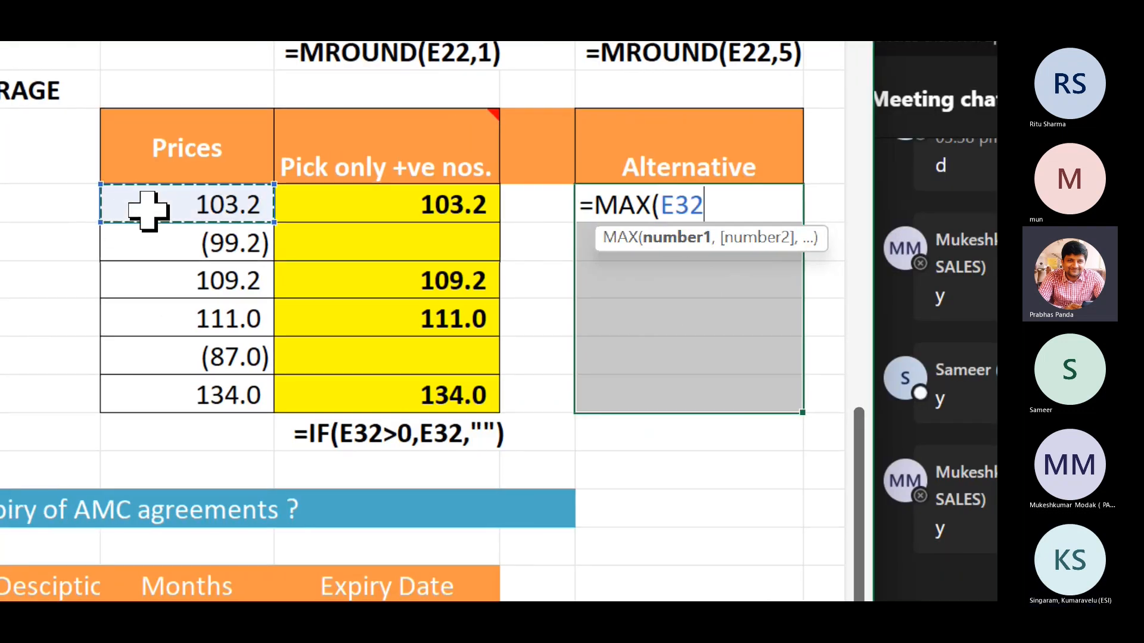
text(,)
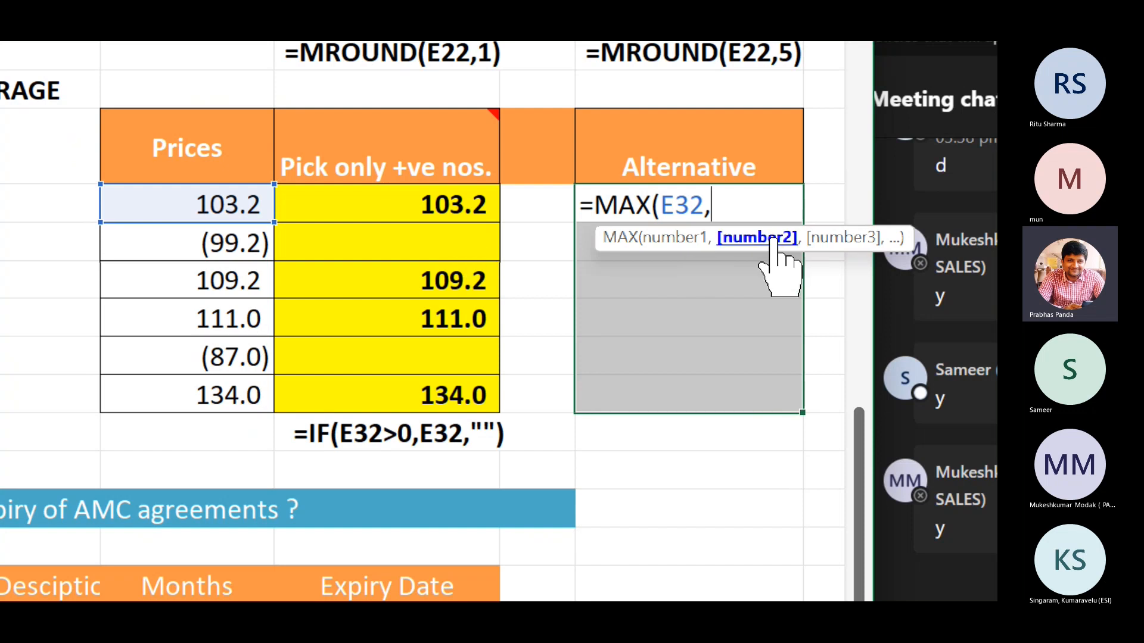
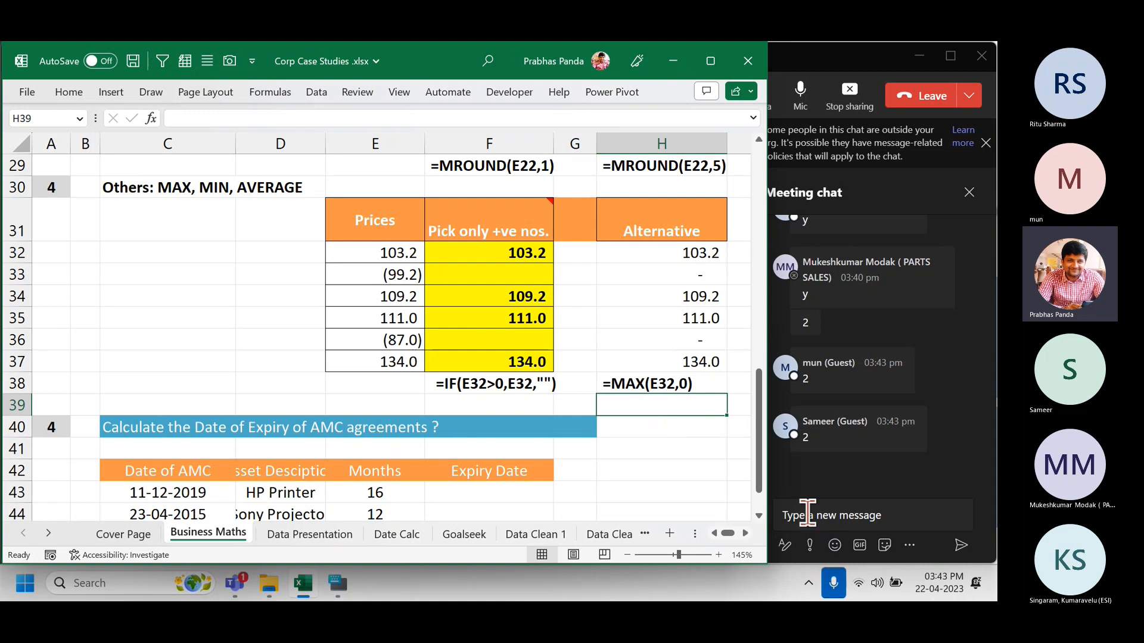
Paste and send =MAX(E32,0) in the Teams meeting chat, then switch back to Excel.
click(806, 514)
text(=MAX(E32,0))
key(Return)
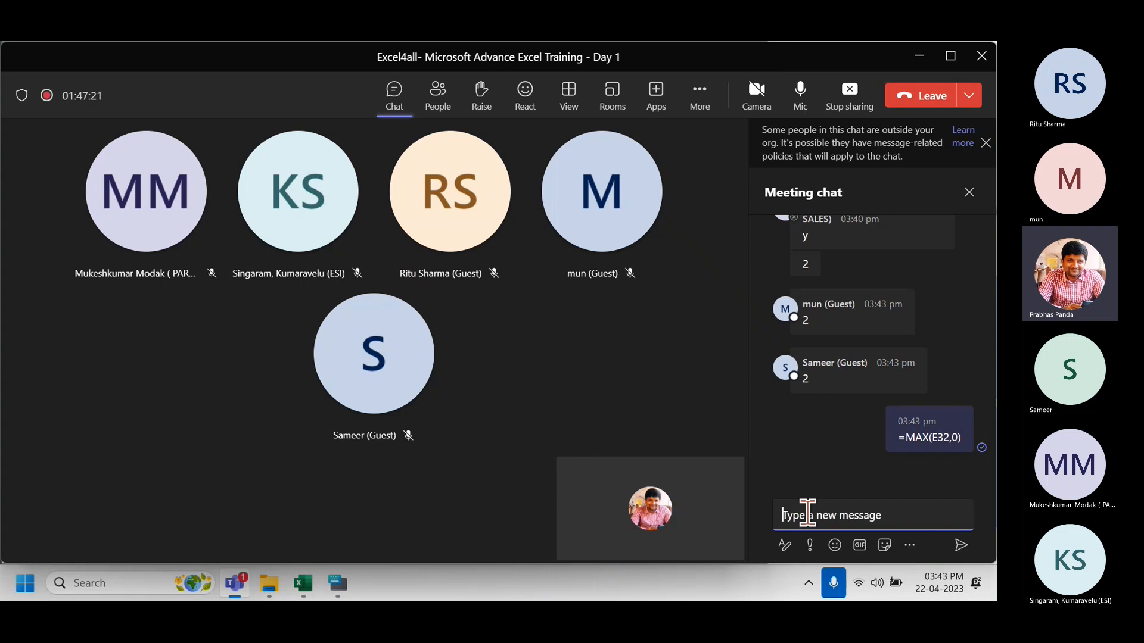
key(alt+Tab)
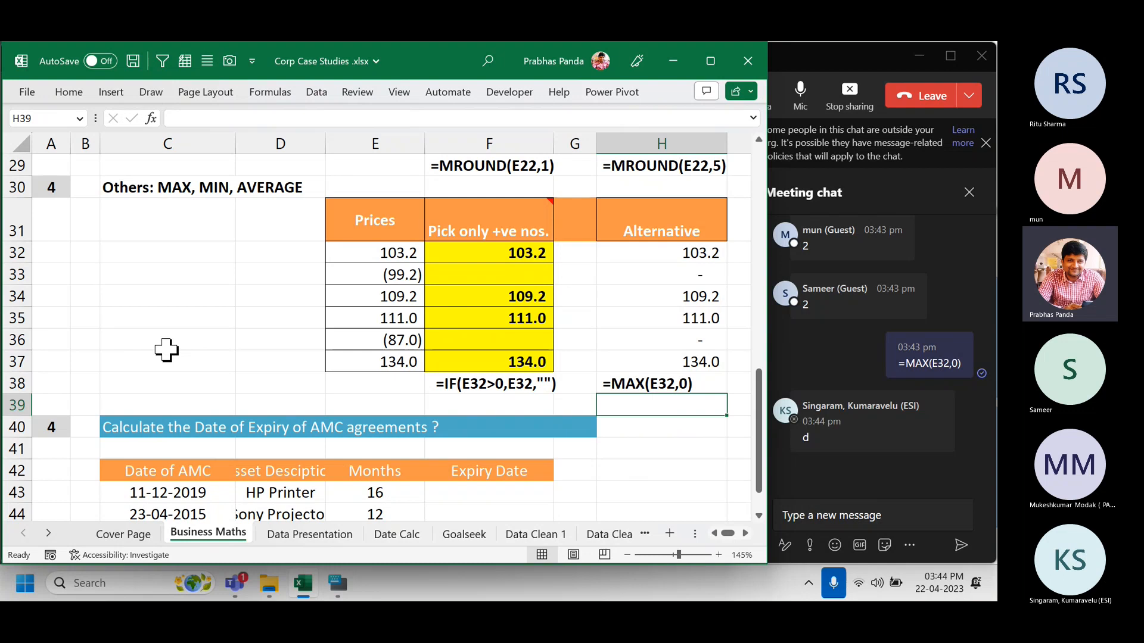
Change the section number in A40 from 4 to 5.
scroll(166, 351, down, 1)
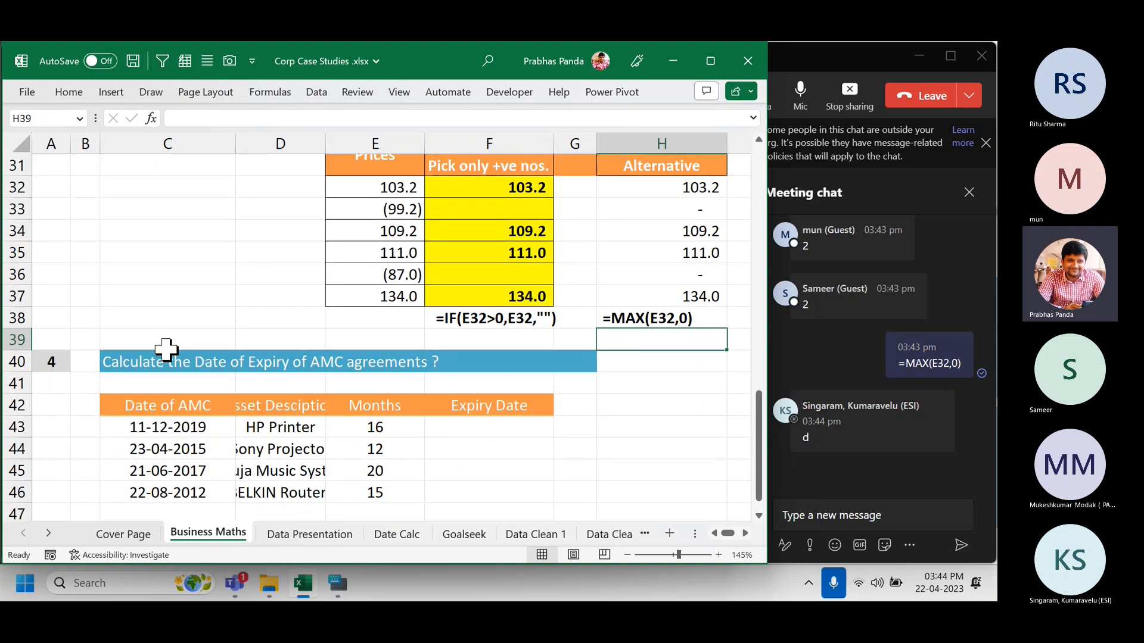
scroll(166, 350, up, 3)
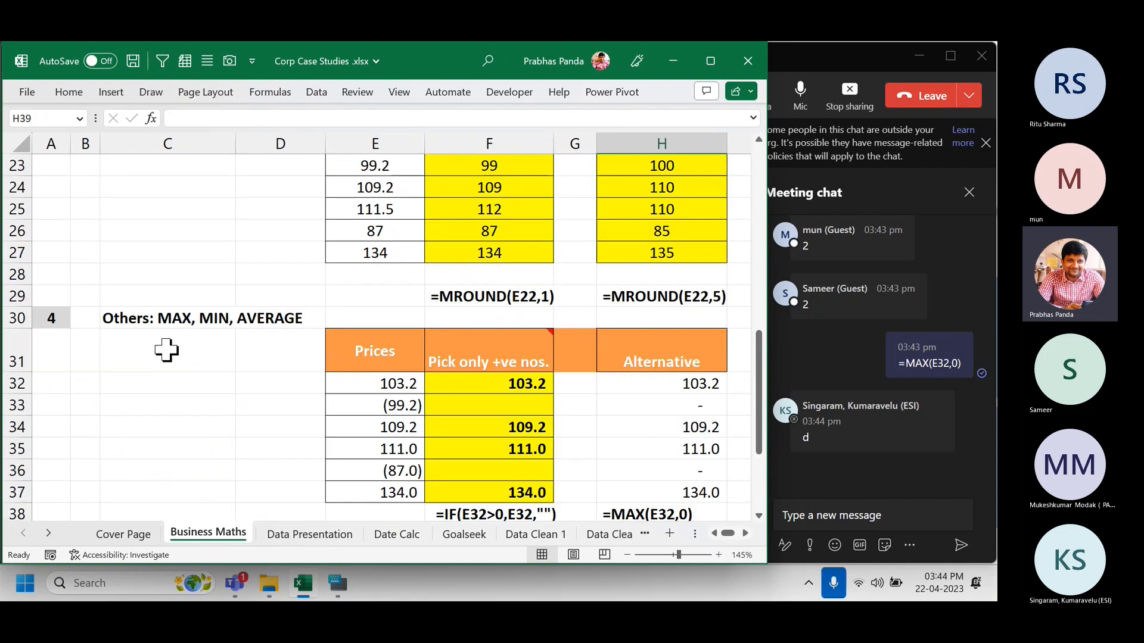
scroll(166, 350, down, 4)
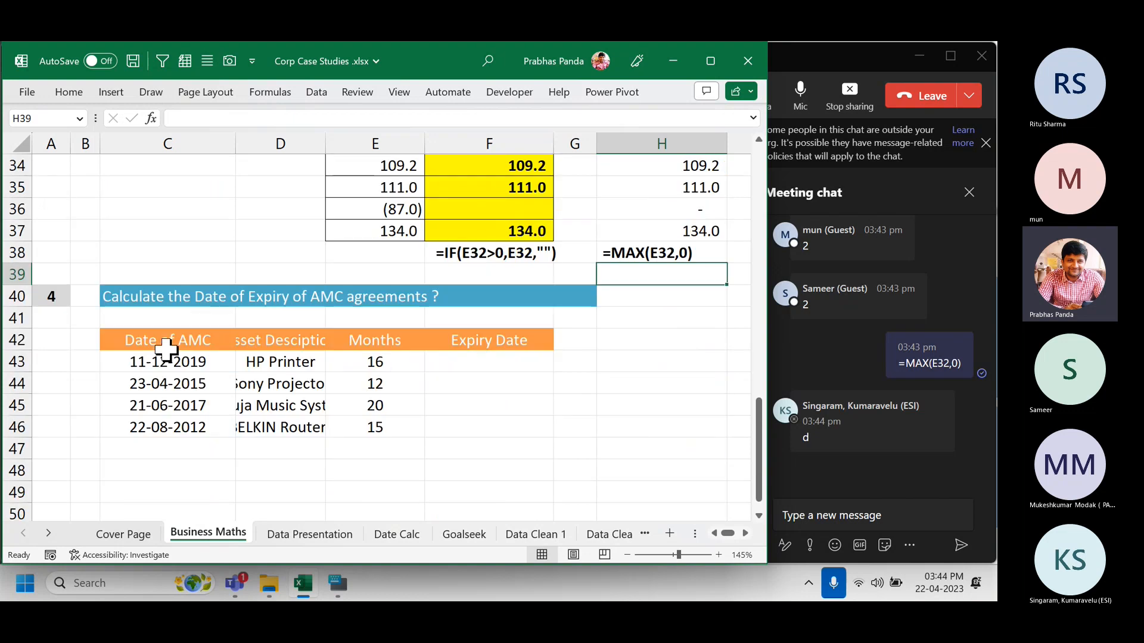
click(51, 297)
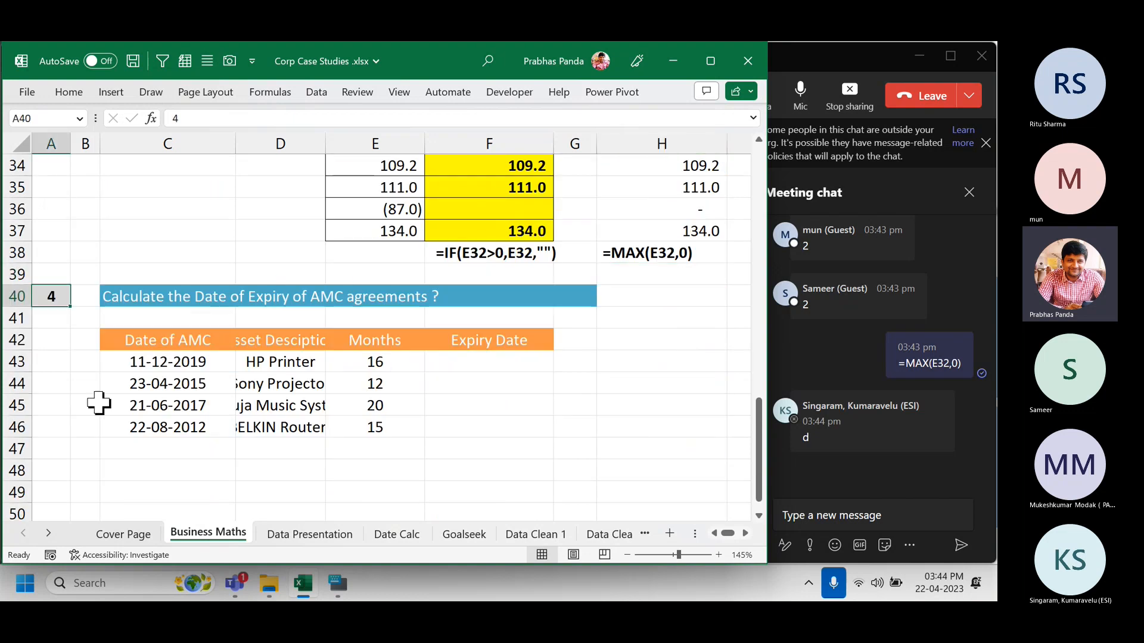
text(5)
key(Return)
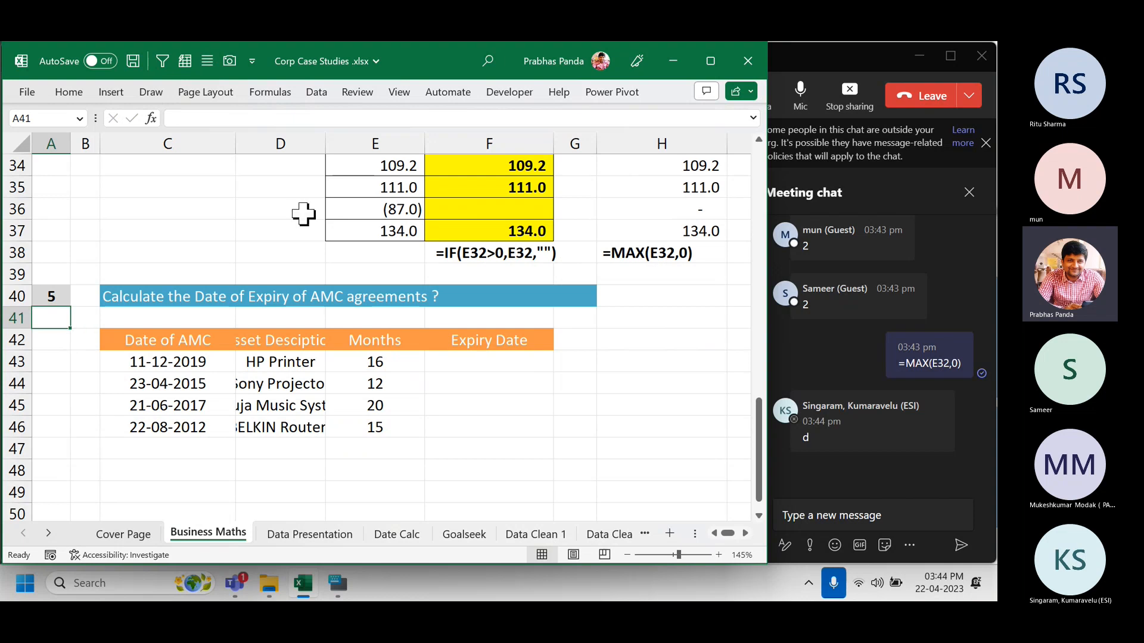
Widen column D, then review the first AMC date, its 16 months and Expiry Date cell.
drag(326, 145, 347, 145)
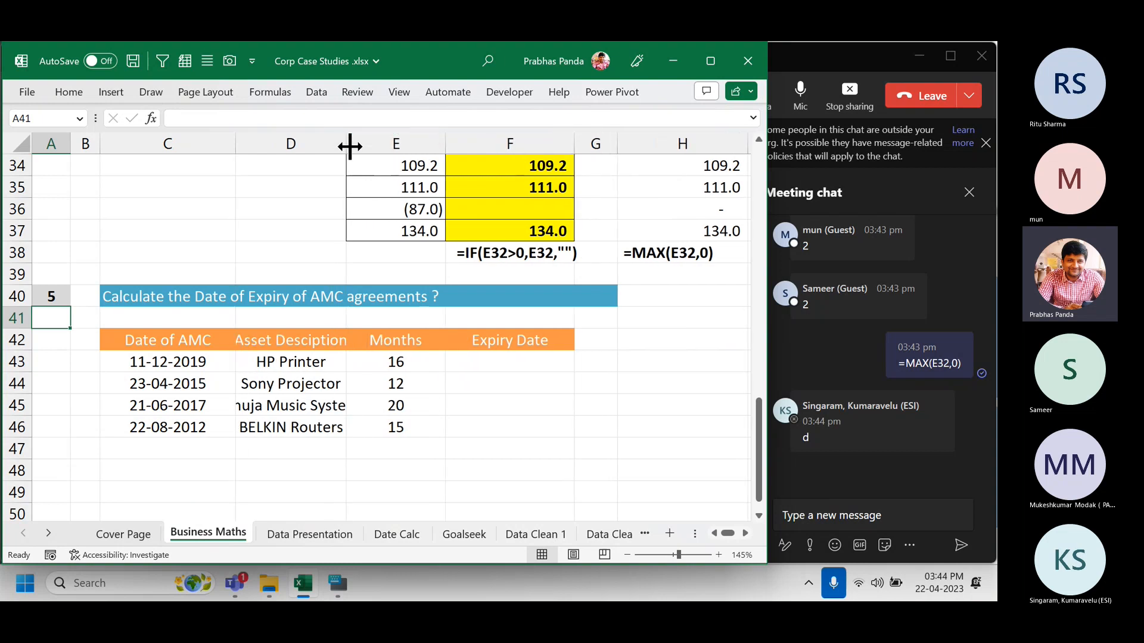
click(205, 368)
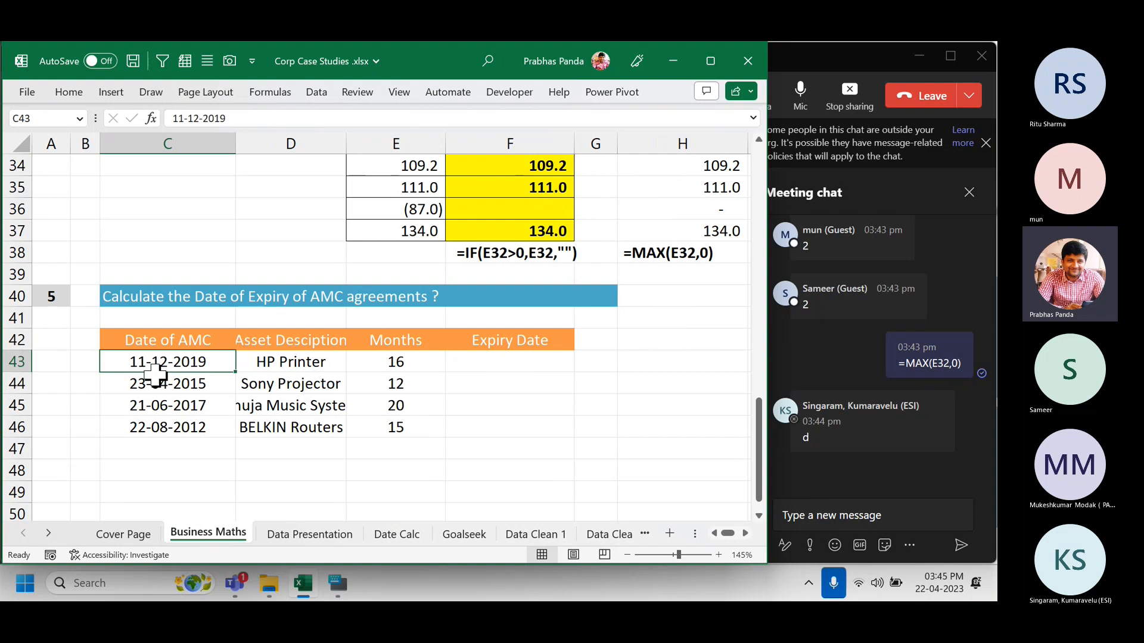
click(415, 362)
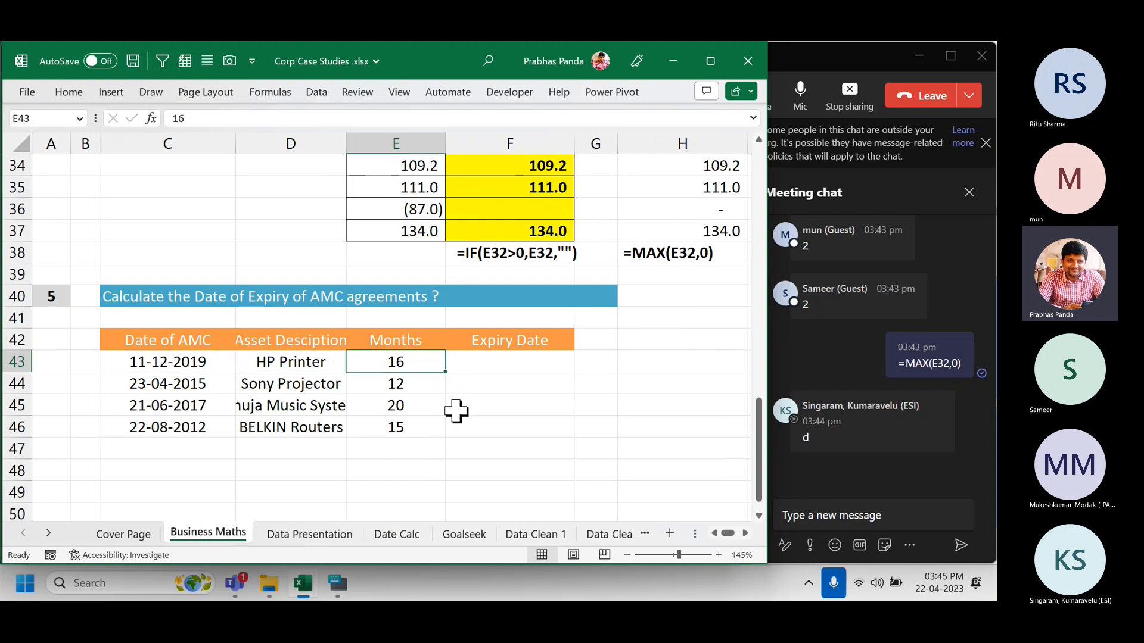
click(514, 362)
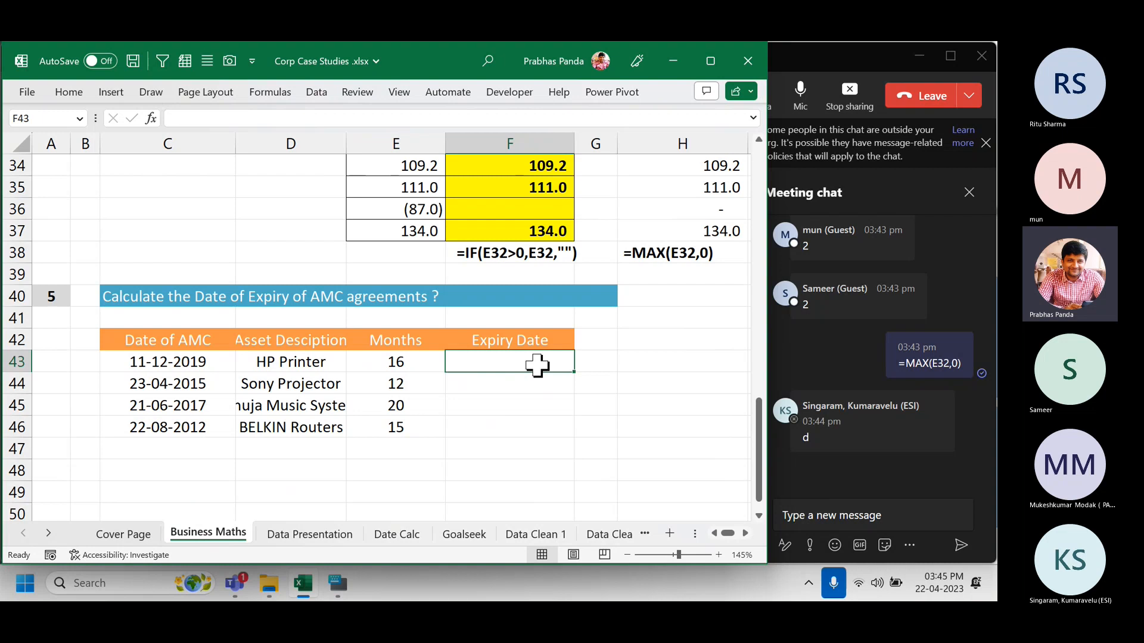
click(186, 363)
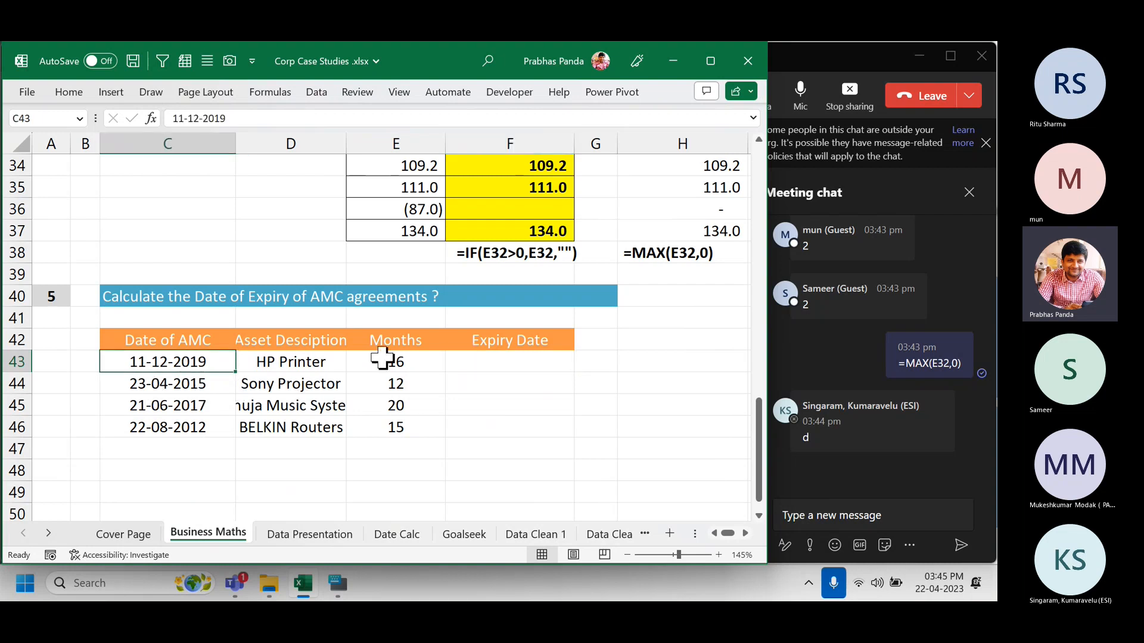
click(516, 366)
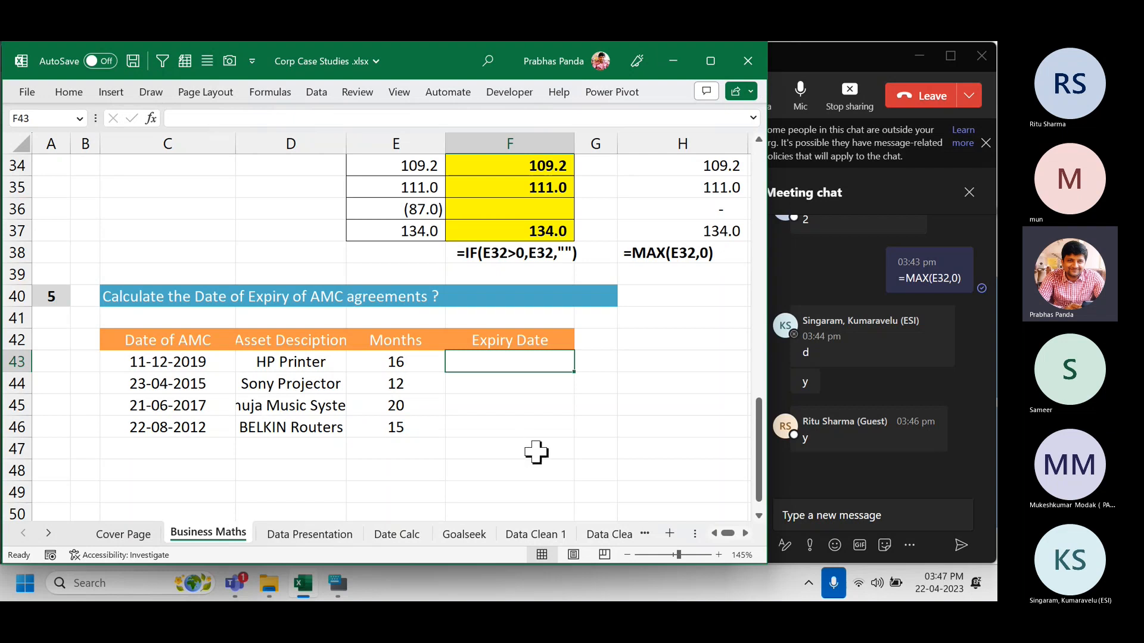
Enter =EDATE(C43,E43) into all four Expiry Date cells F43:F46 at once.
drag(509, 360, 492, 424)
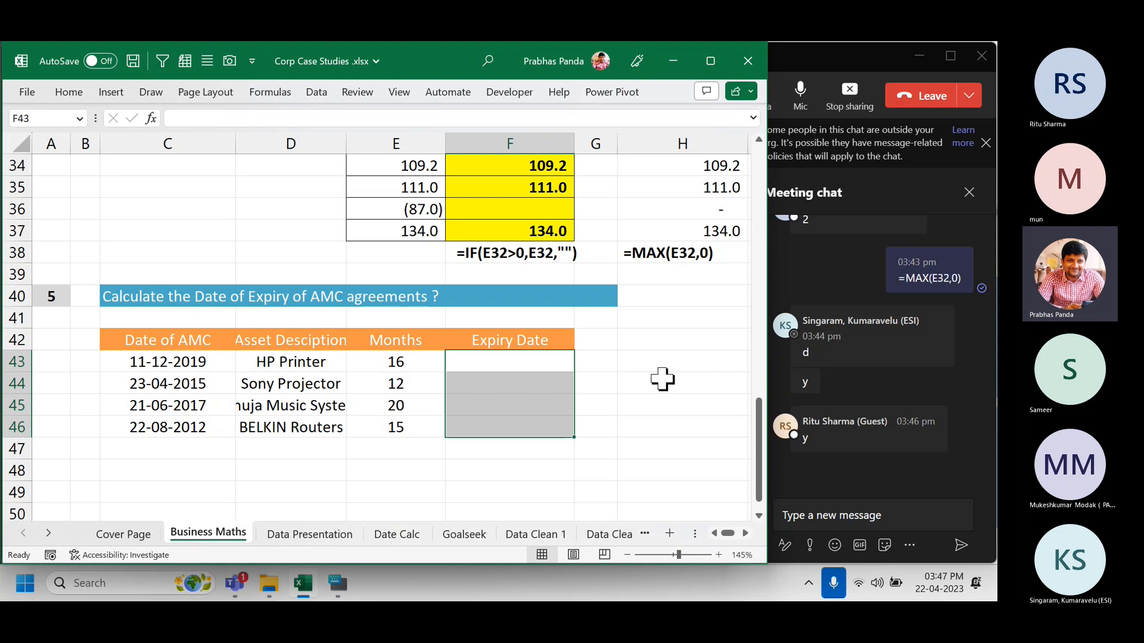
text(=EDATE()
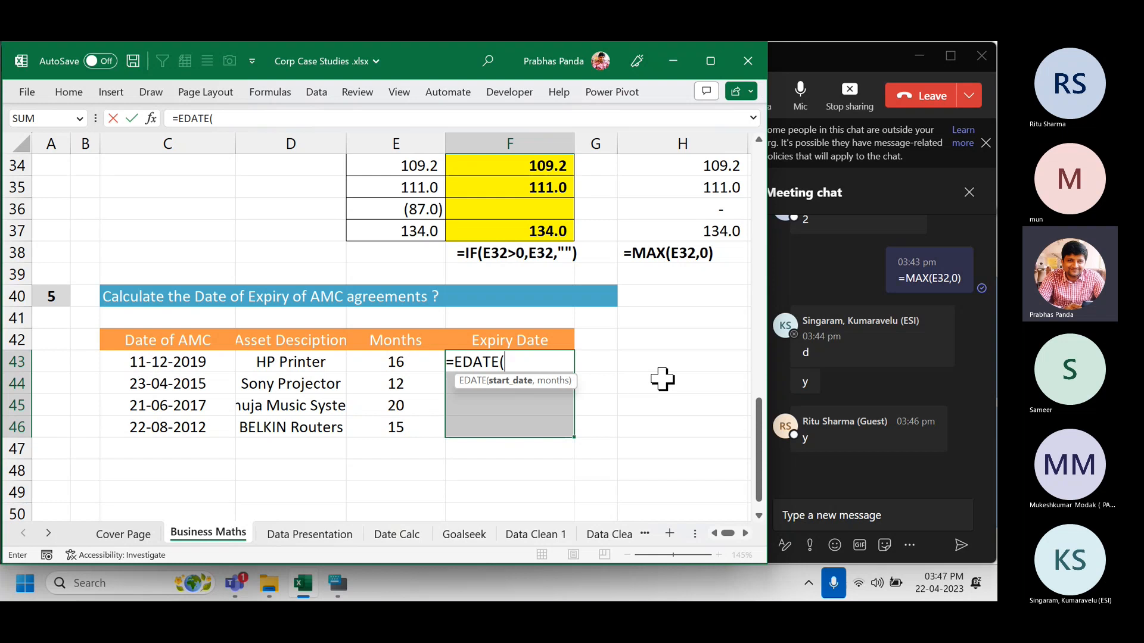
key(Left)
key(Left)
key(Left)
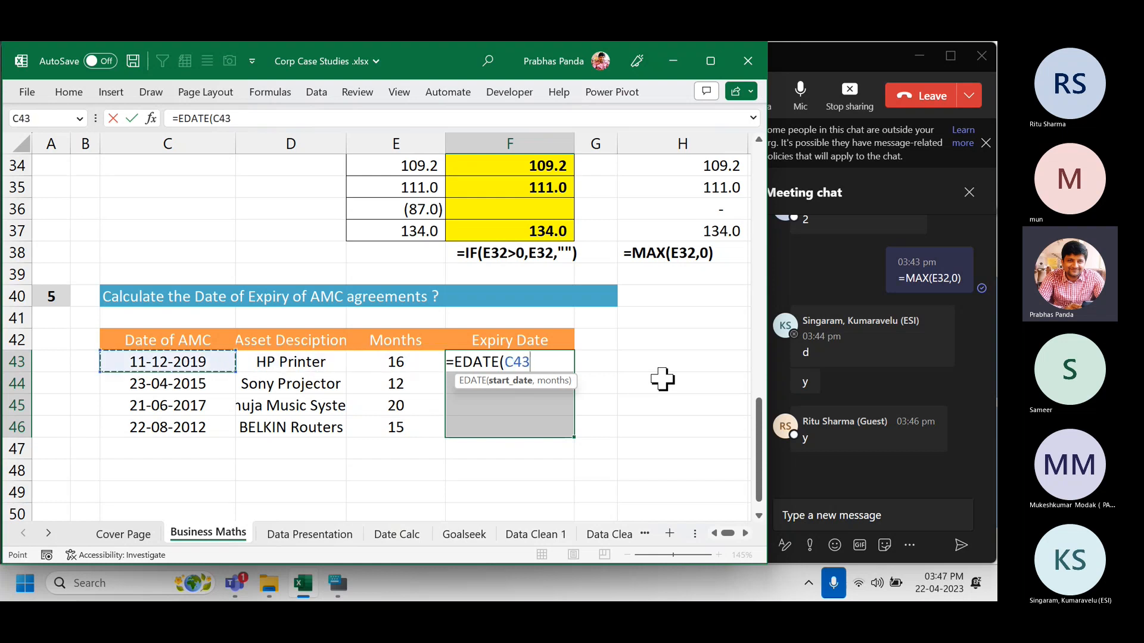
text(,)
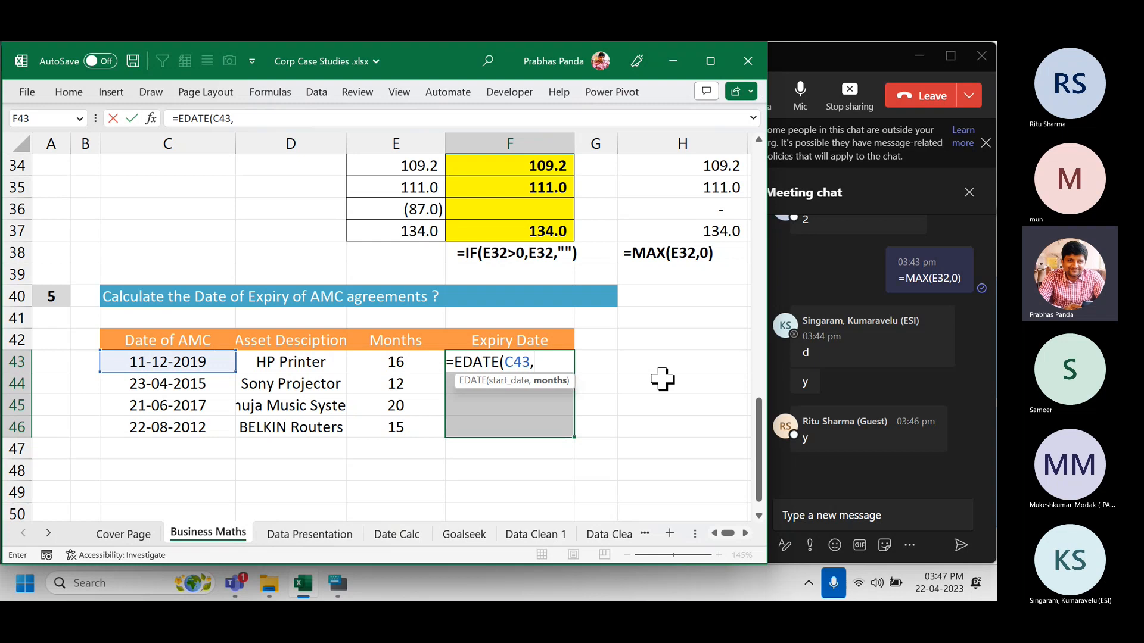
key(Left)
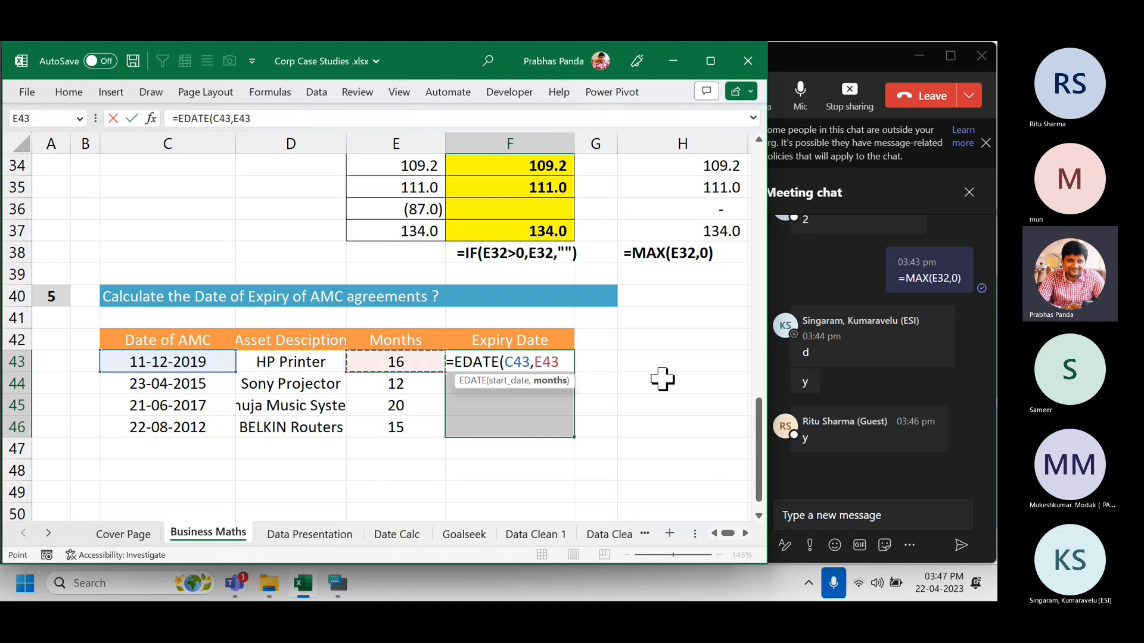
text())
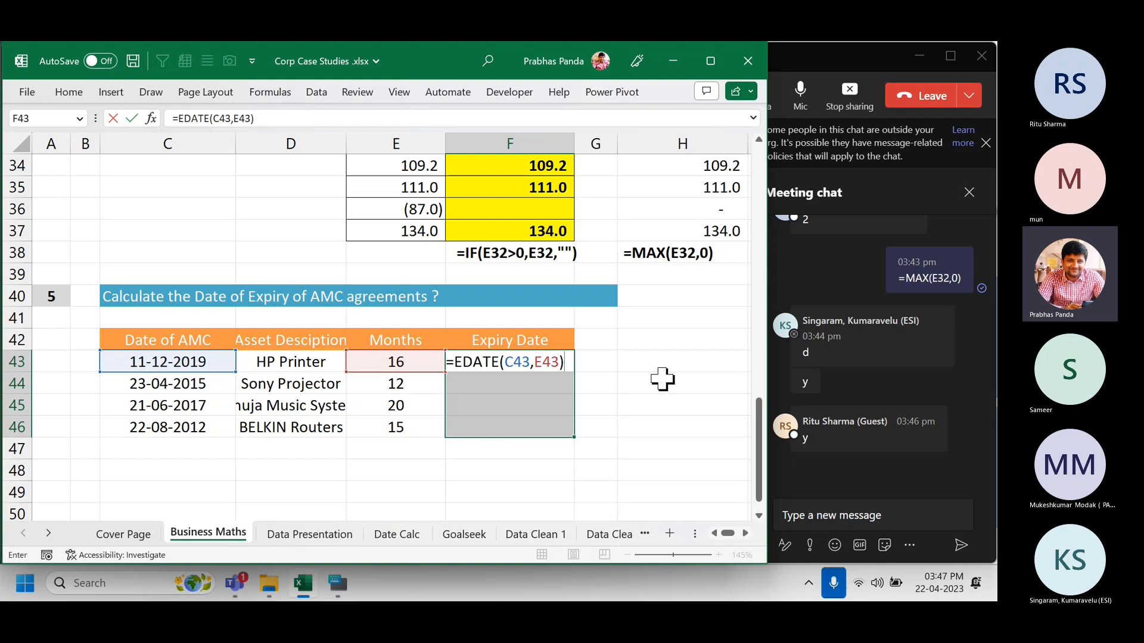
key(ctrl+Return)
Centre-align the expiry results in F43:F46.
key(alt+h)
key(a)
key(r)
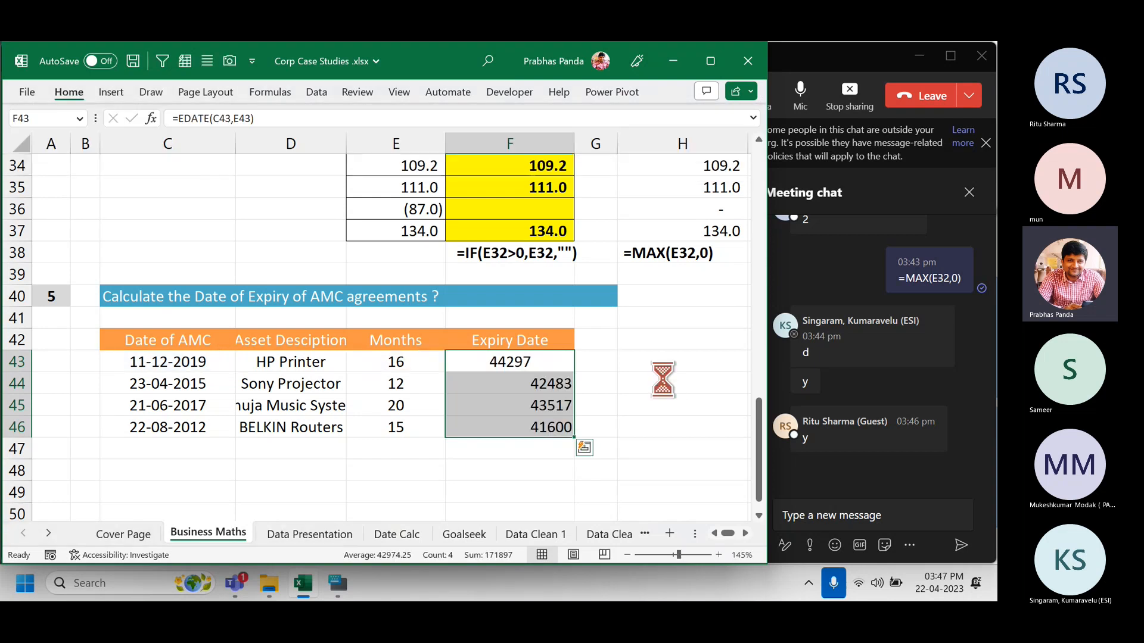
key(alt+h)
key(a)
key(c)
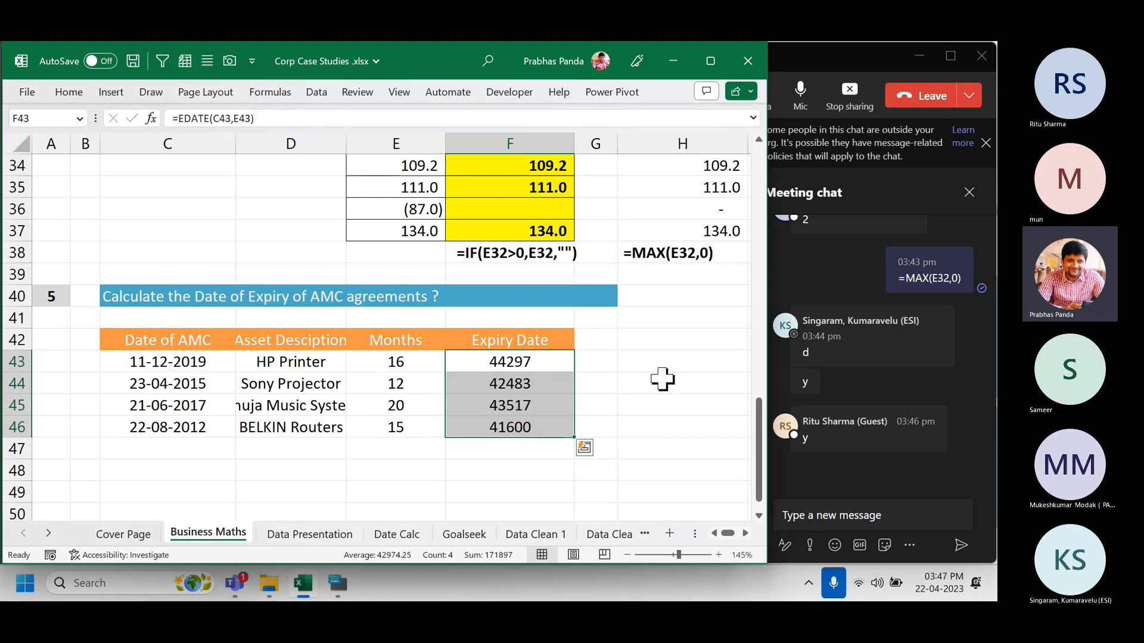
Copy the formula text from F43 and try pasting it into F41, cancelling that entry.
key(F2)
key(shift+Home)
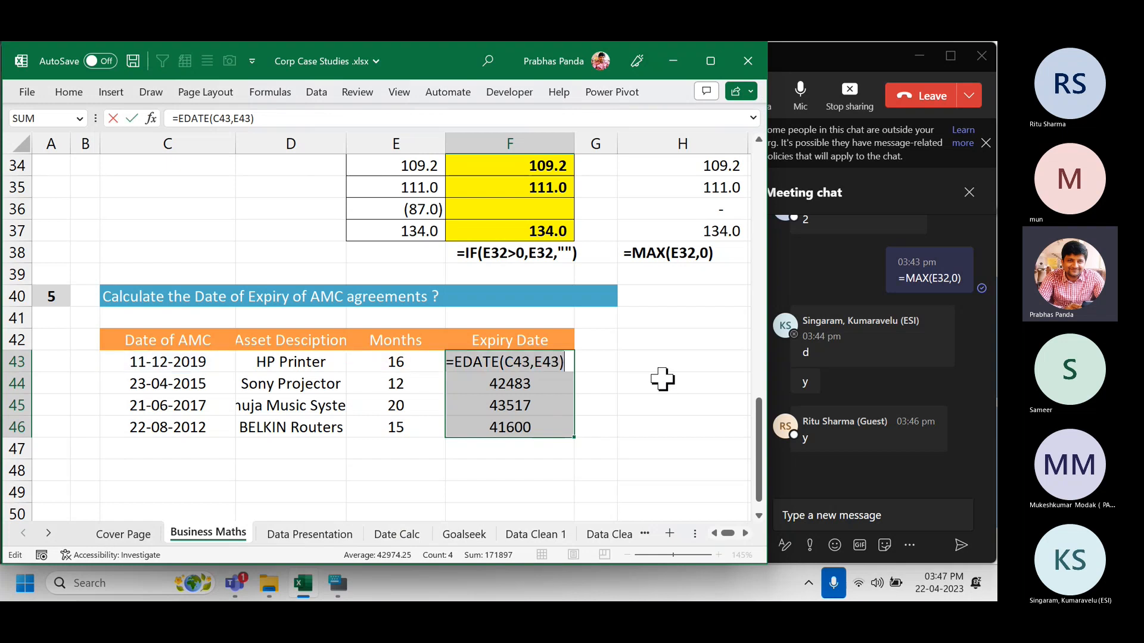
key(ctrl+c)
key(Escape)
key(Up)
key(Up)
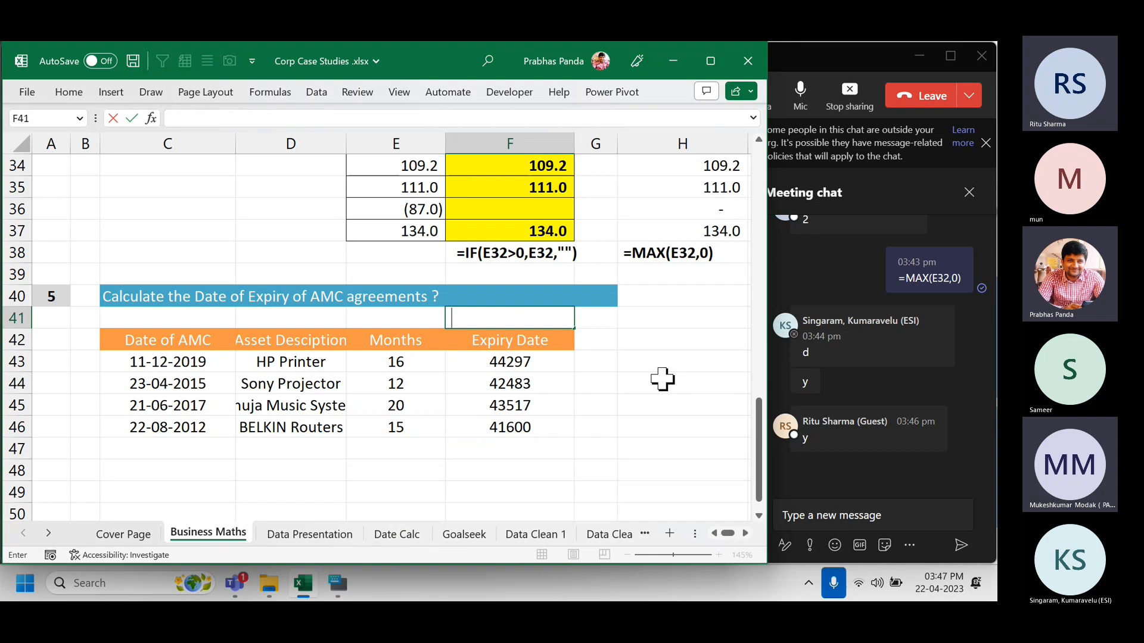
key(ctrl+v)
key(Escape)
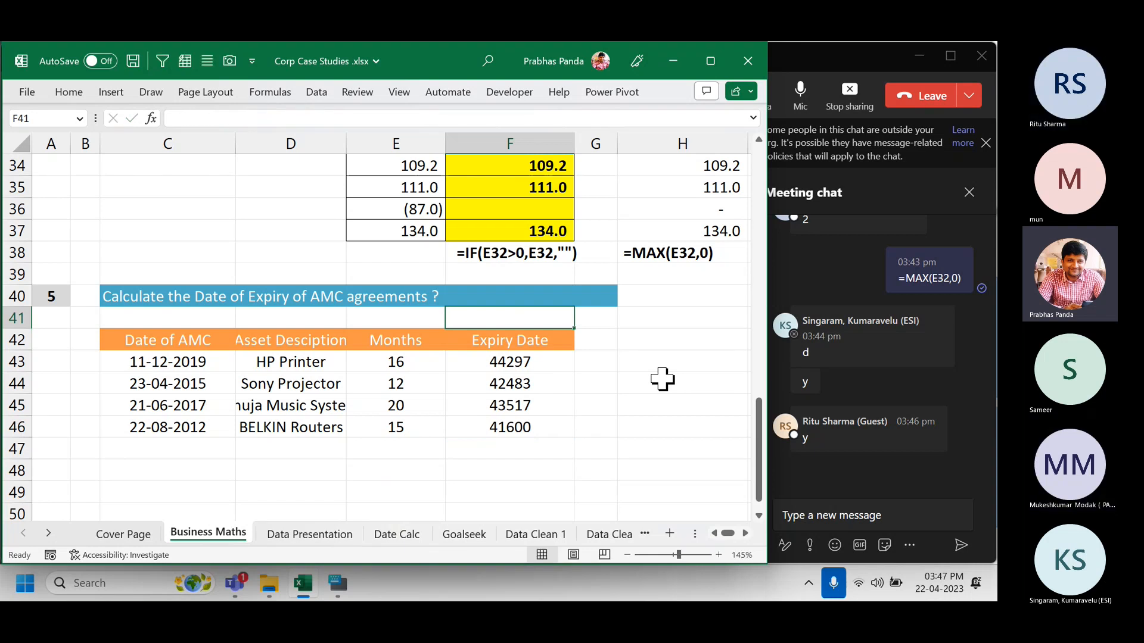
key(Down)
key(Down)
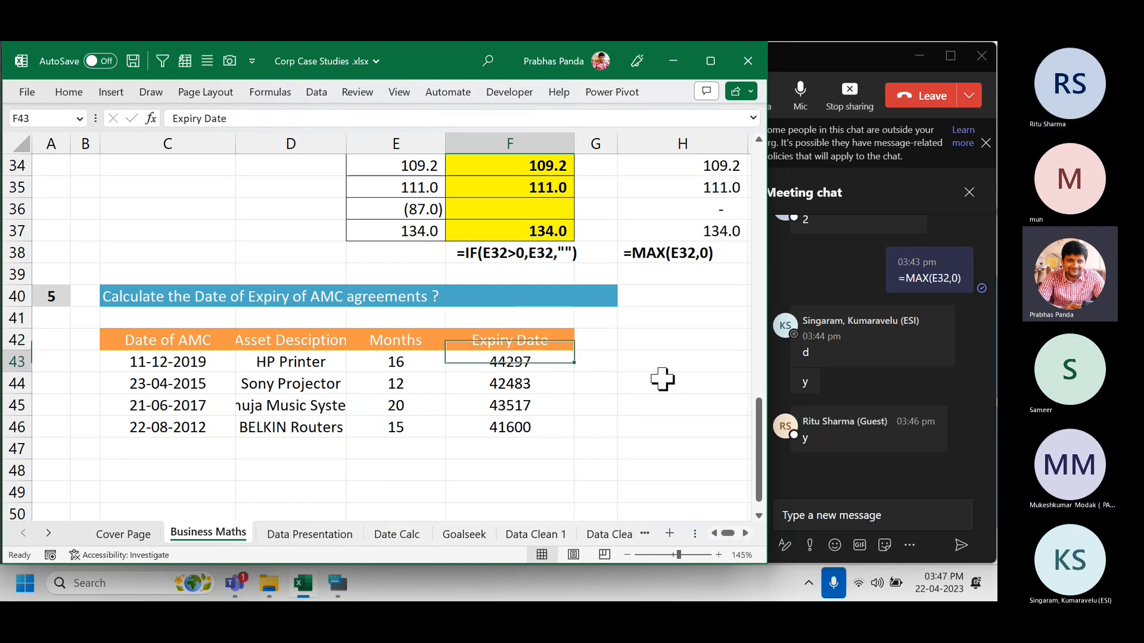
Paste the =EDATE(C43,E43) formula text into F41 as a note and commit it.
key(F2)
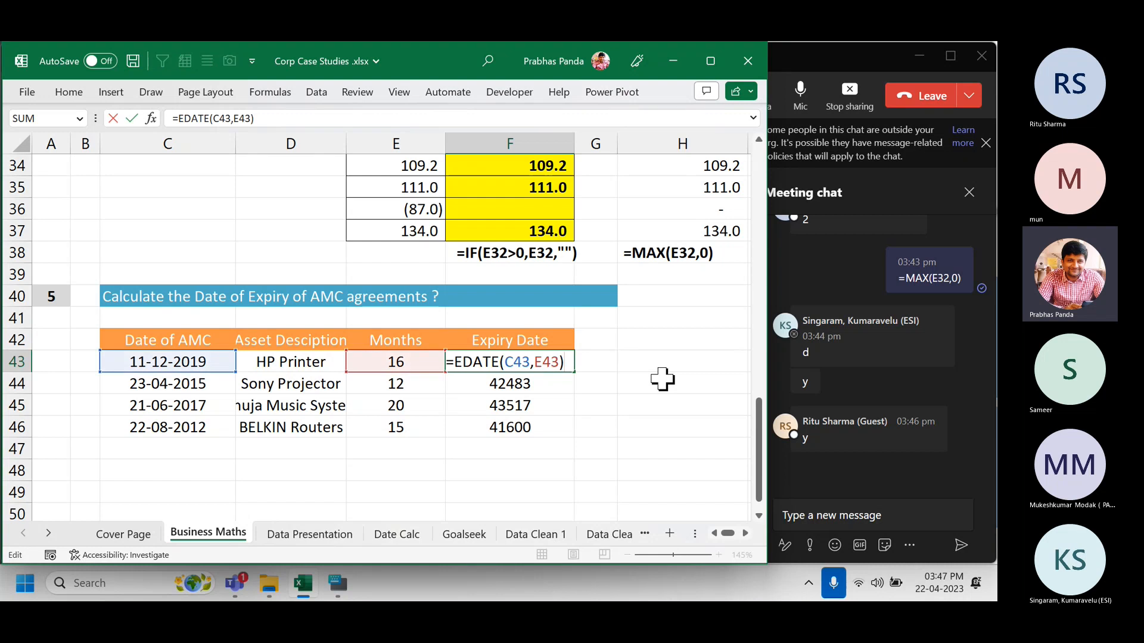
key(shift+Home)
key(ctrl+c)
key(Escape)
key(Up)
key(Up)
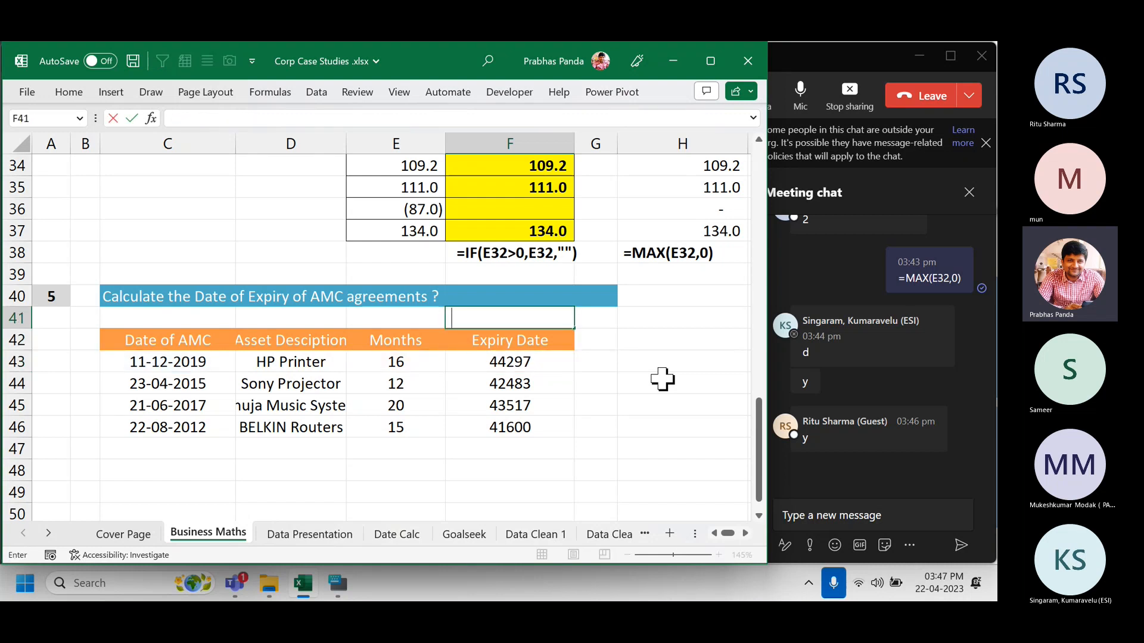
key(ctrl+v)
key(Return)
key(Up)
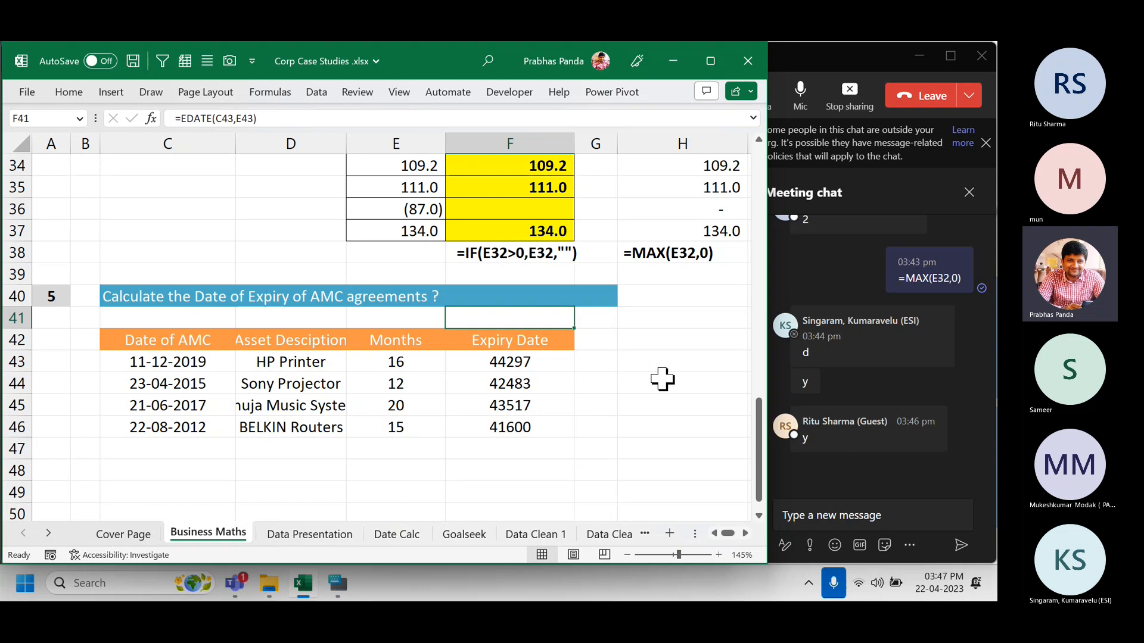
click(61, 94)
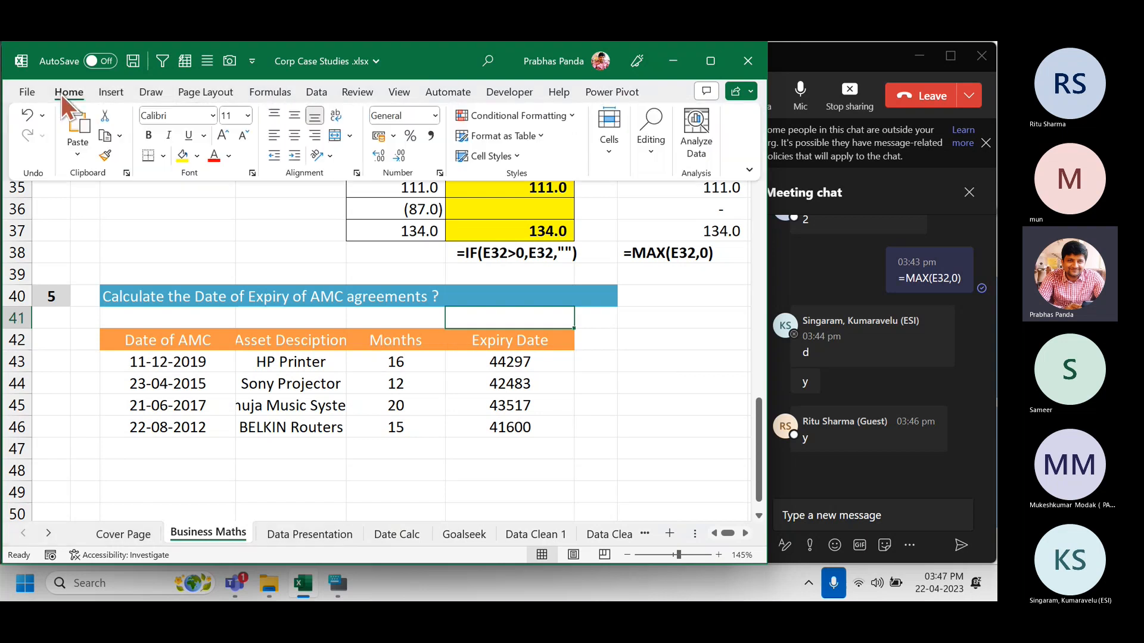
click(213, 158)
click(405, 466)
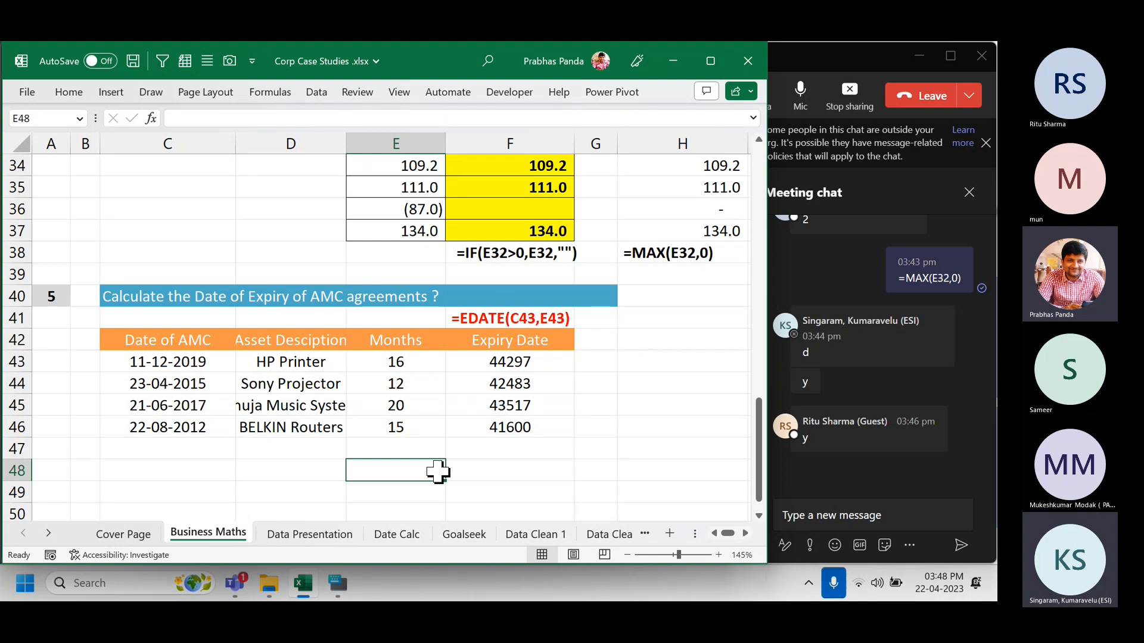
click(631, 390)
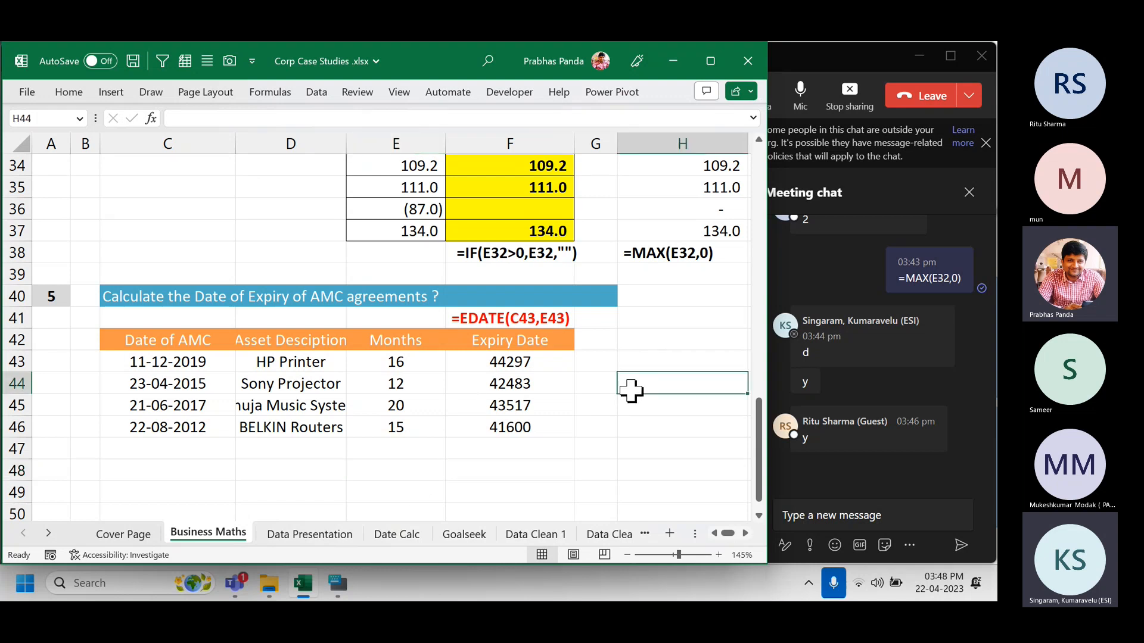
click(560, 362)
scroll(724, 407, up, 1)
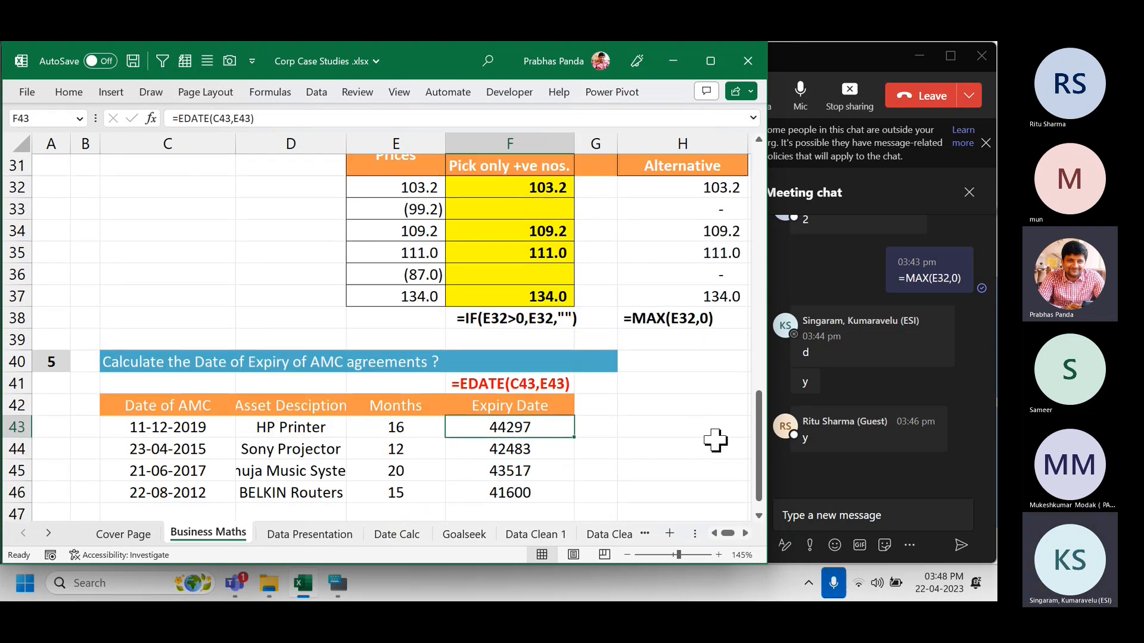
Insert today's date into empty cell J32 with Ctrl+;.
key(Right)
key(Right)
key(Right)
key(Right)
key(Right)
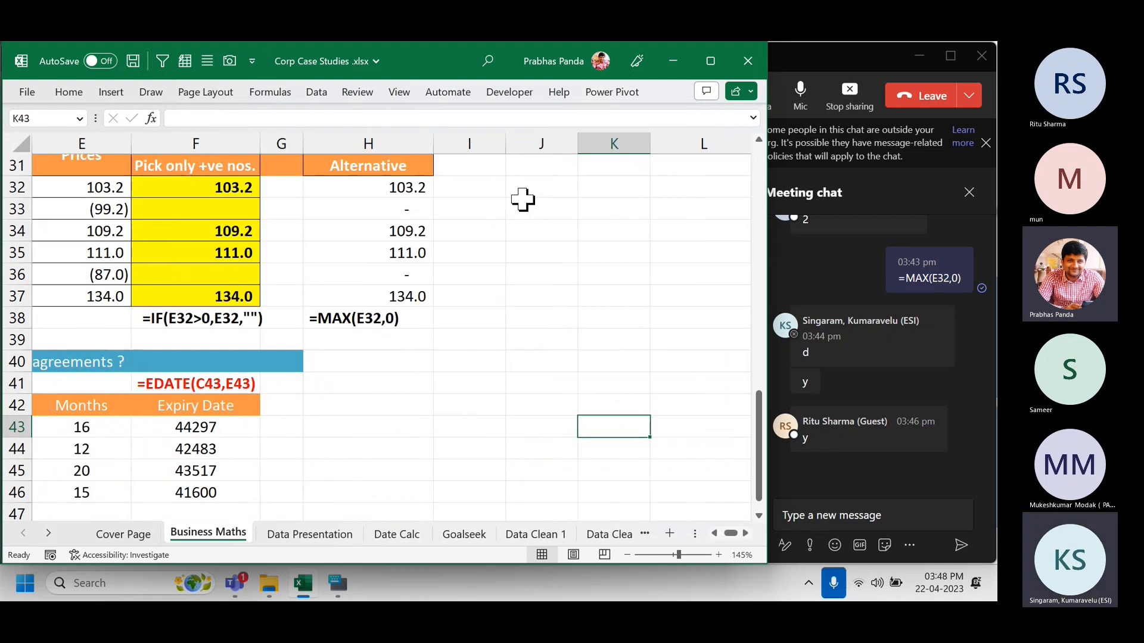
drag(577, 144, 629, 147)
click(545, 192)
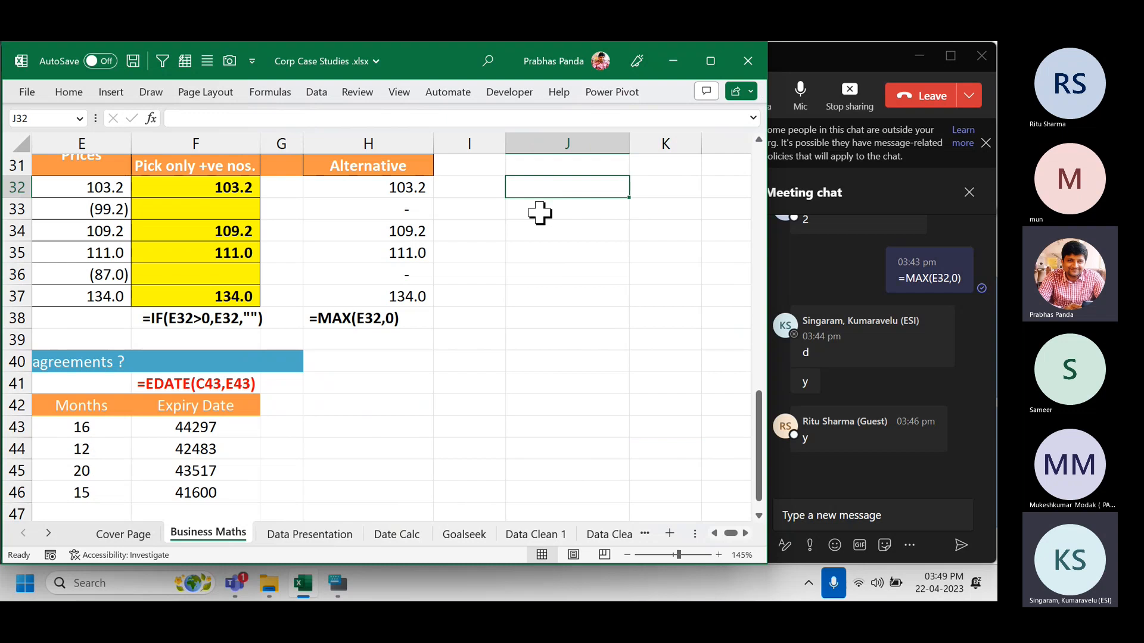
key(ctrl+semicolon)
key(Return)
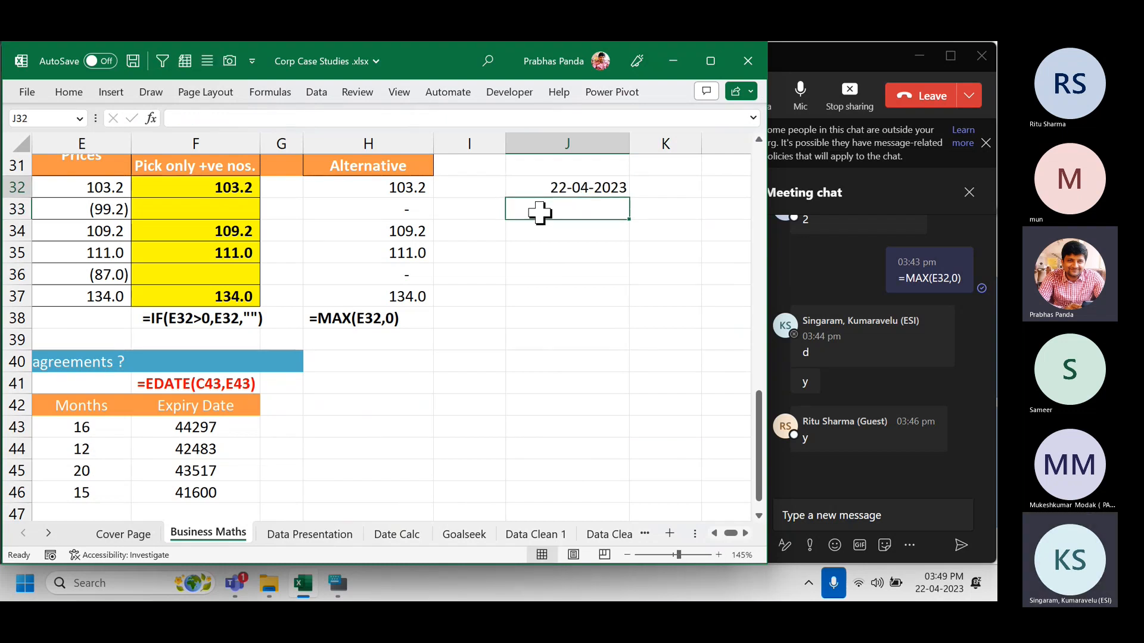
key(Up)
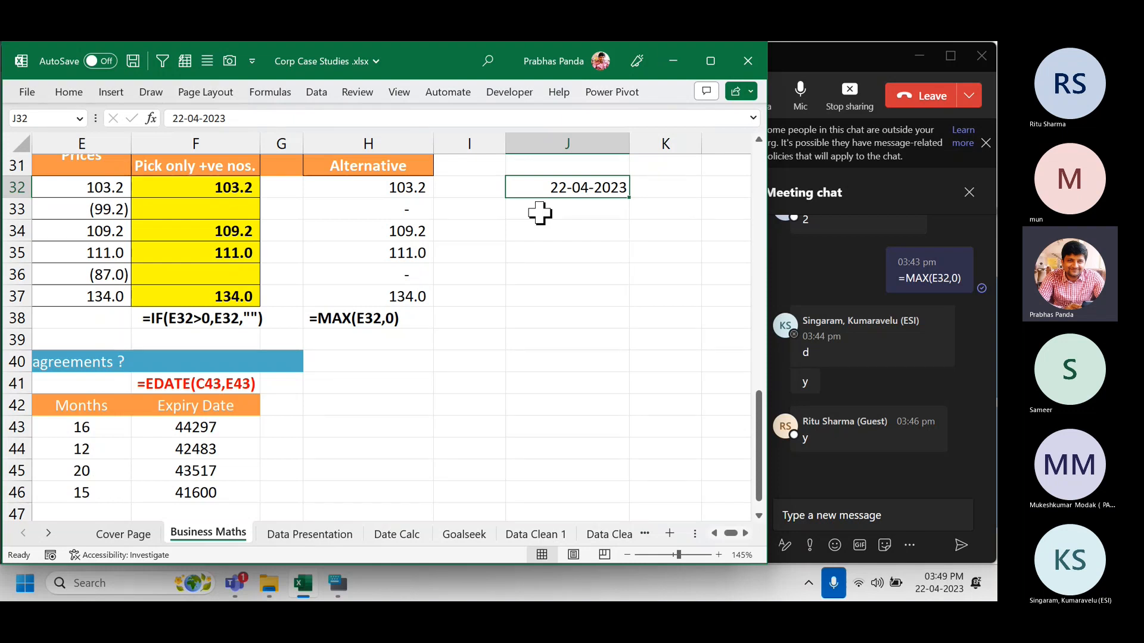
Show J32's date as the General serial 45038 and label it GENERAL in K32.
key(ctrl+shift+asciitilde)
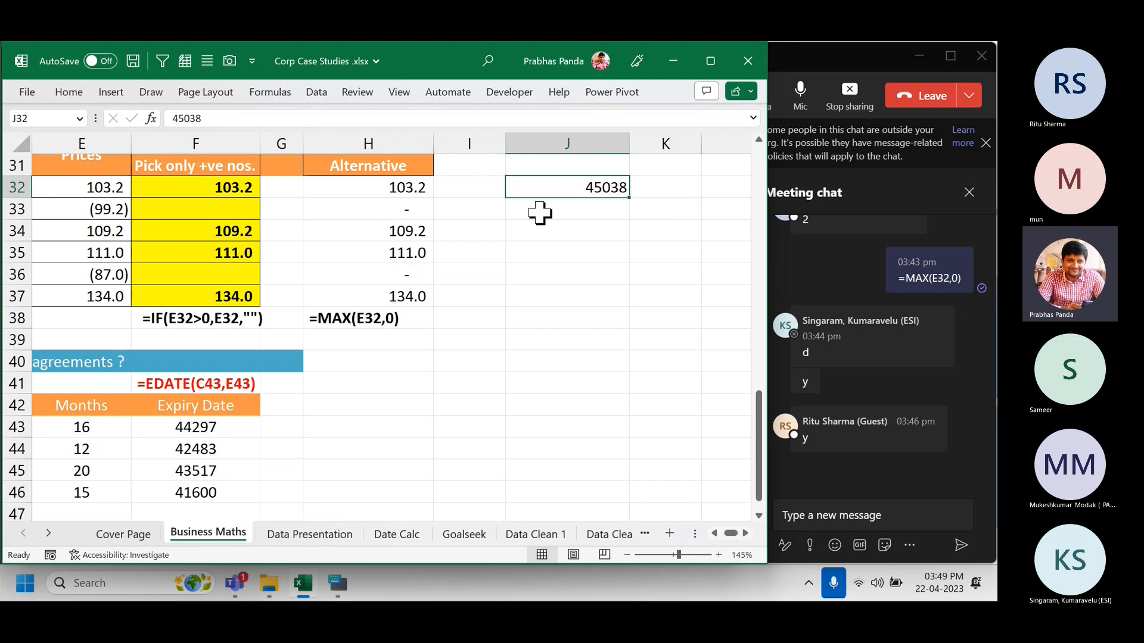
key(Right)
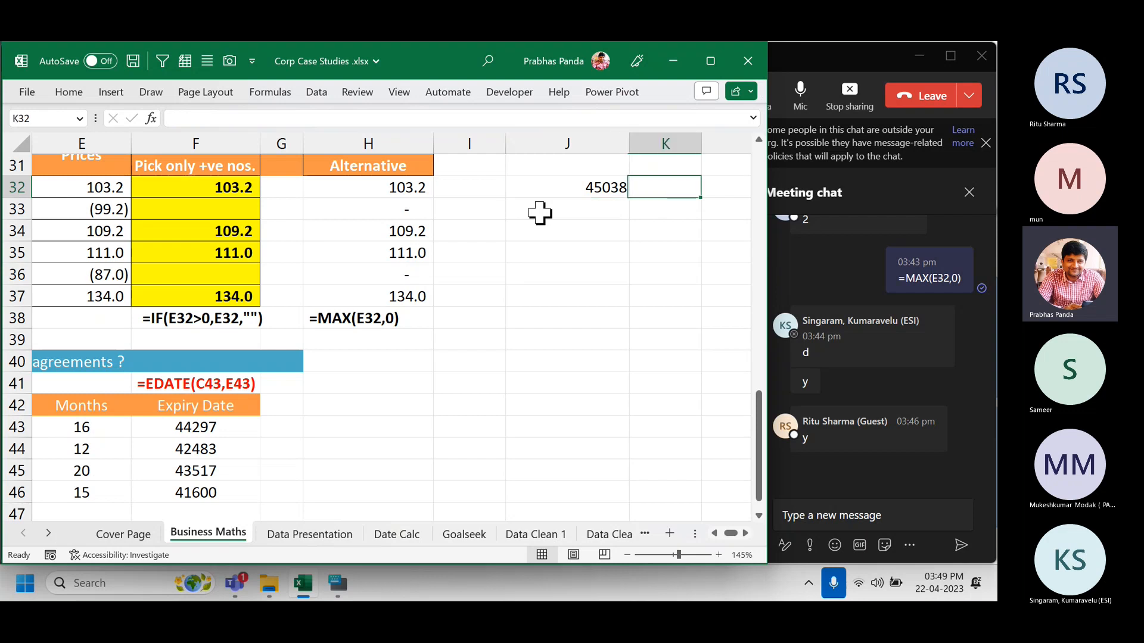
text(GENERAL)
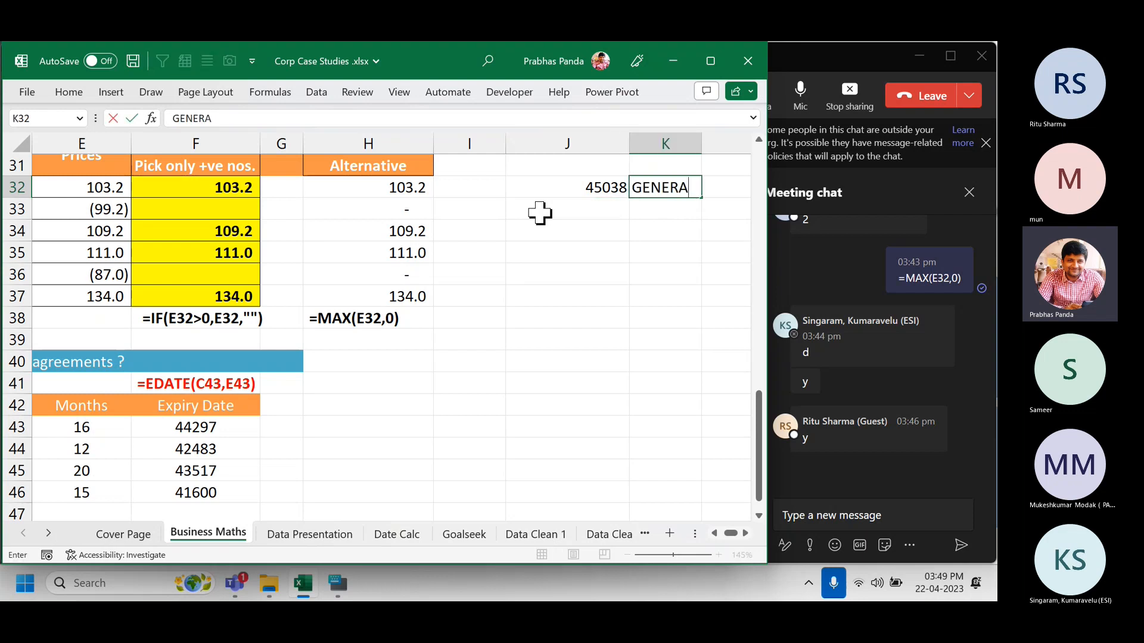
key(Return)
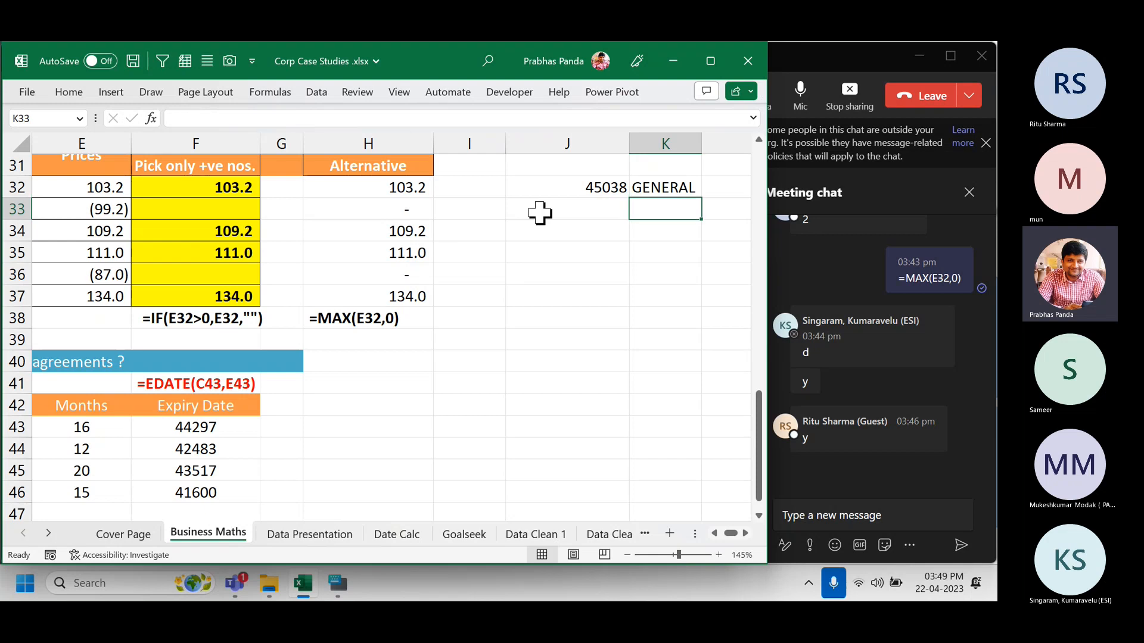
Enter 01-01-1900 in J30, view it as serial 1, restore the date, and label it DAY 1.
click(540, 212)
key(Up)
key(Up)
key(Up)
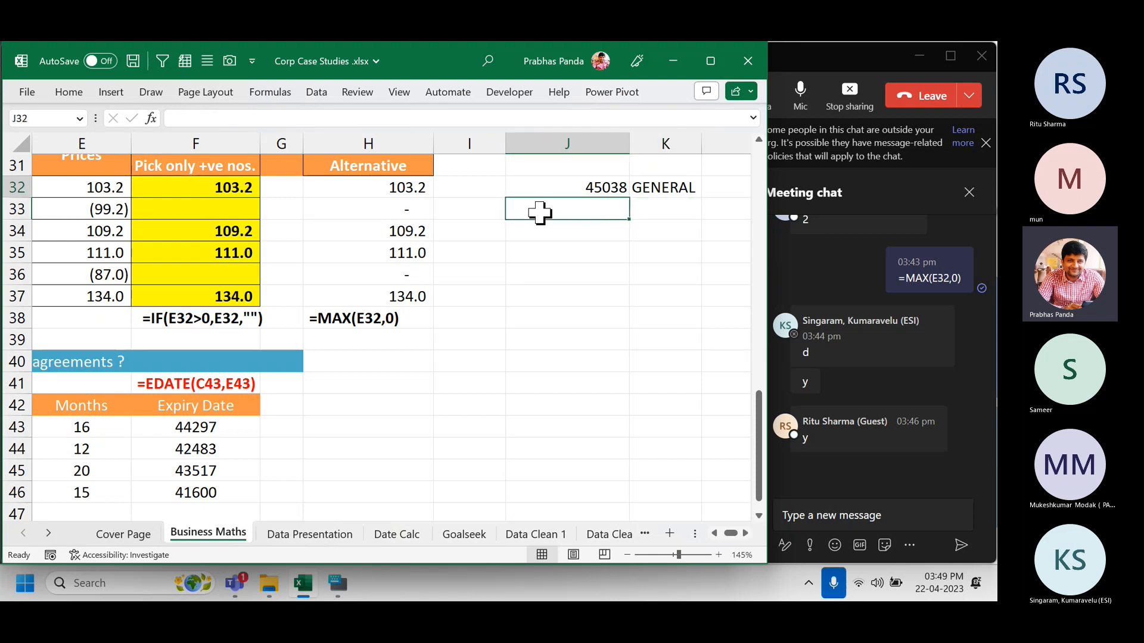
key(Up)
key(Down)
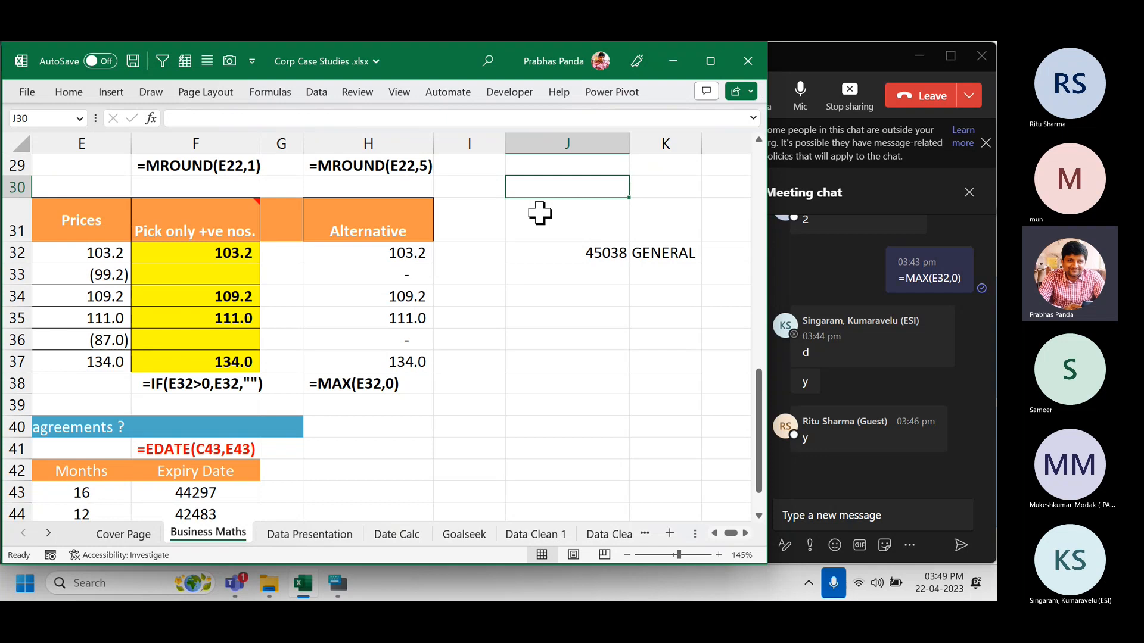
text(01-0)
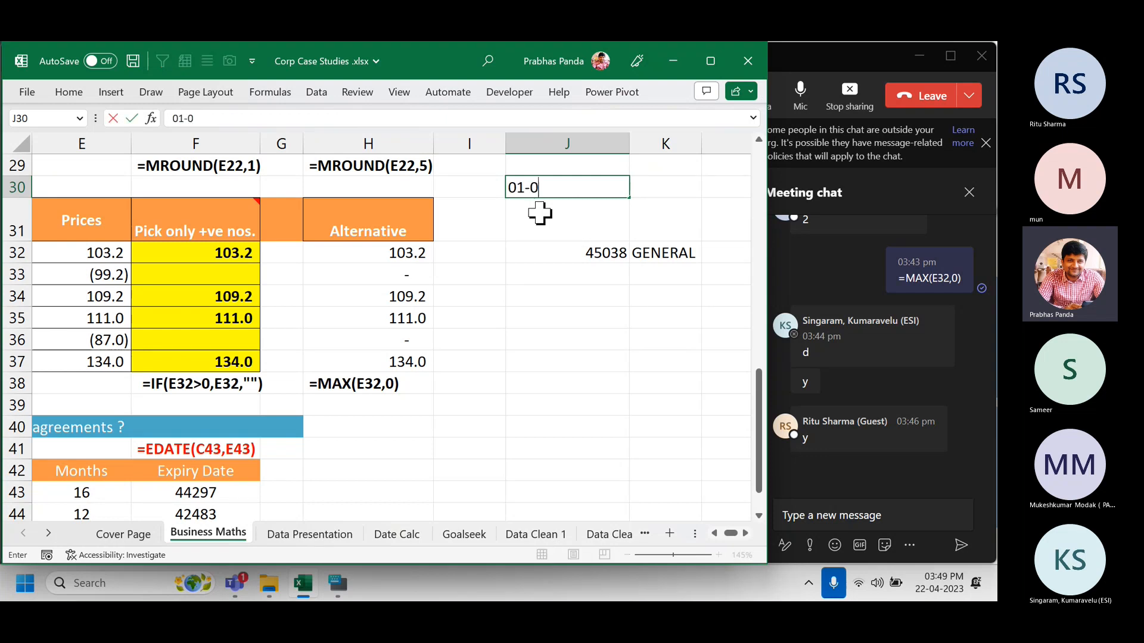
text(1-1900)
key(Return)
key(Up)
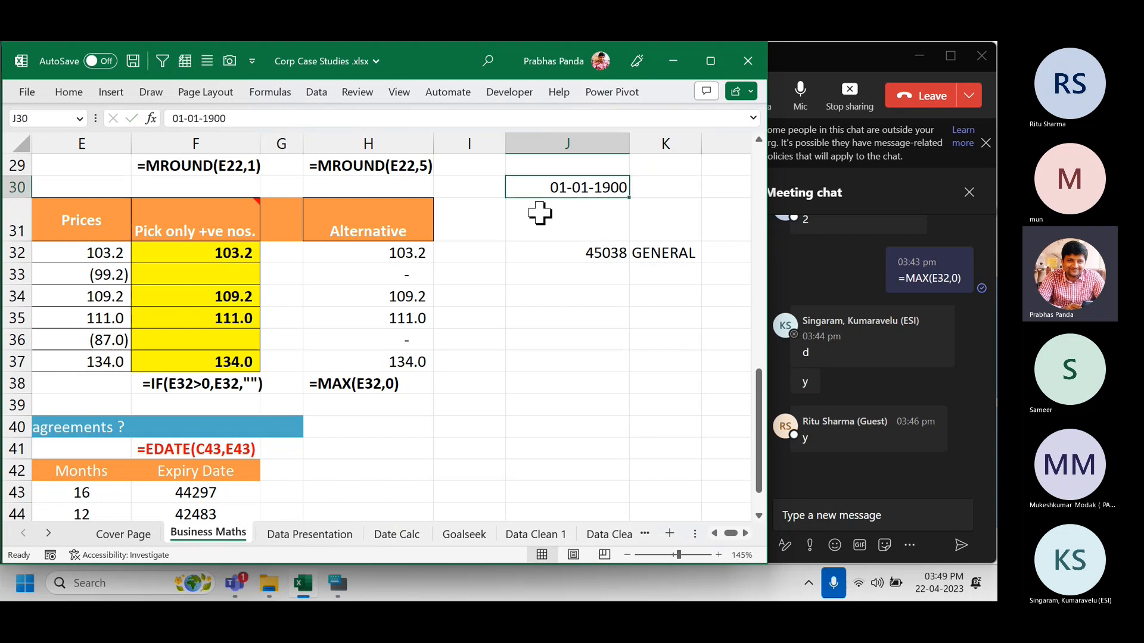
key(ctrl+shift+asciitilde)
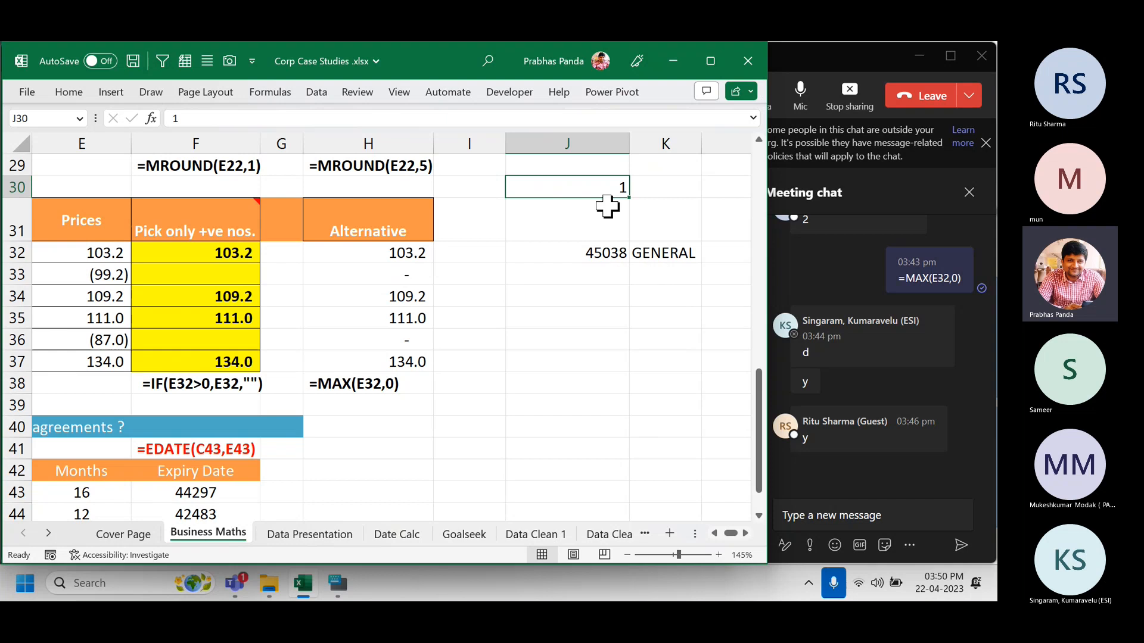
key(ctrl+z)
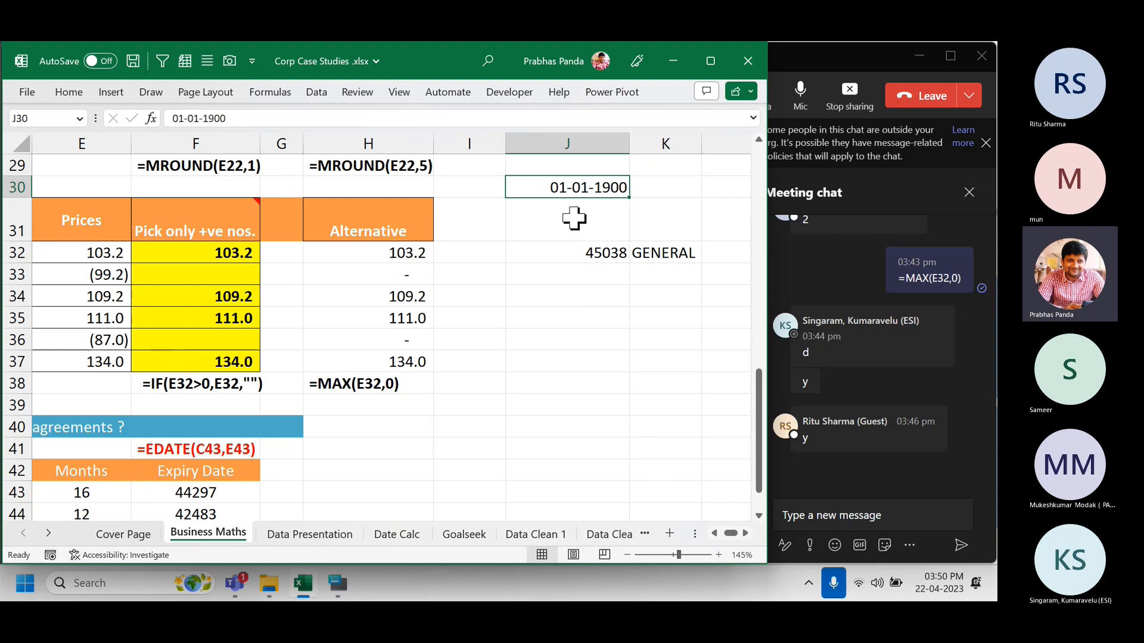
click(657, 192)
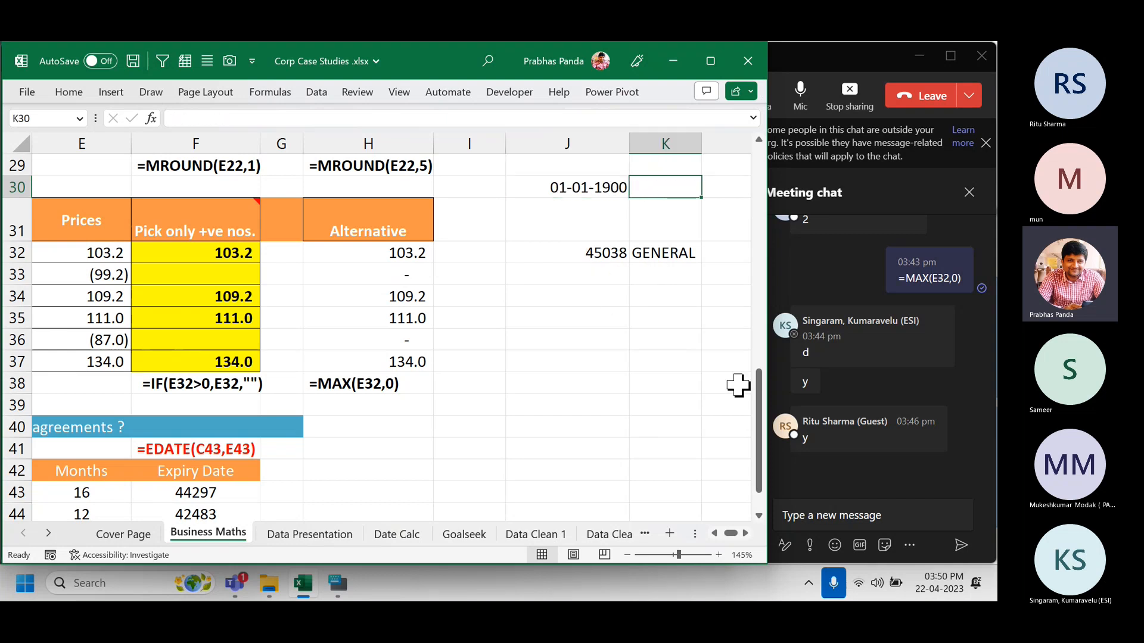
text(DAY 1)
key(Return)
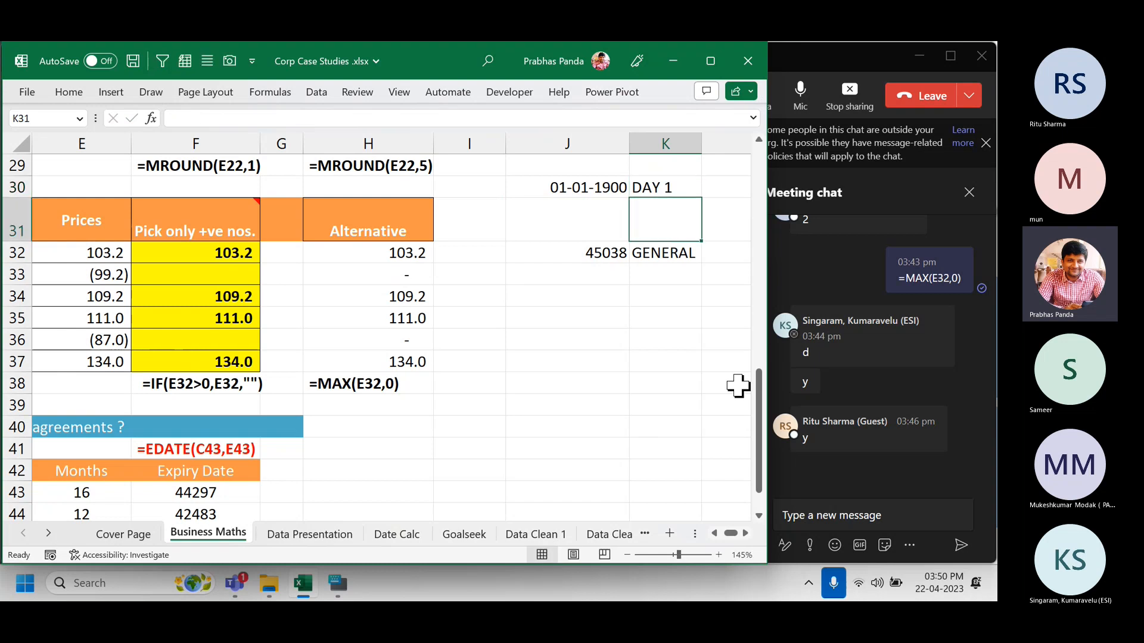
Fill 45038 into J33 with Number format and label it NUMBER.
key(Down)
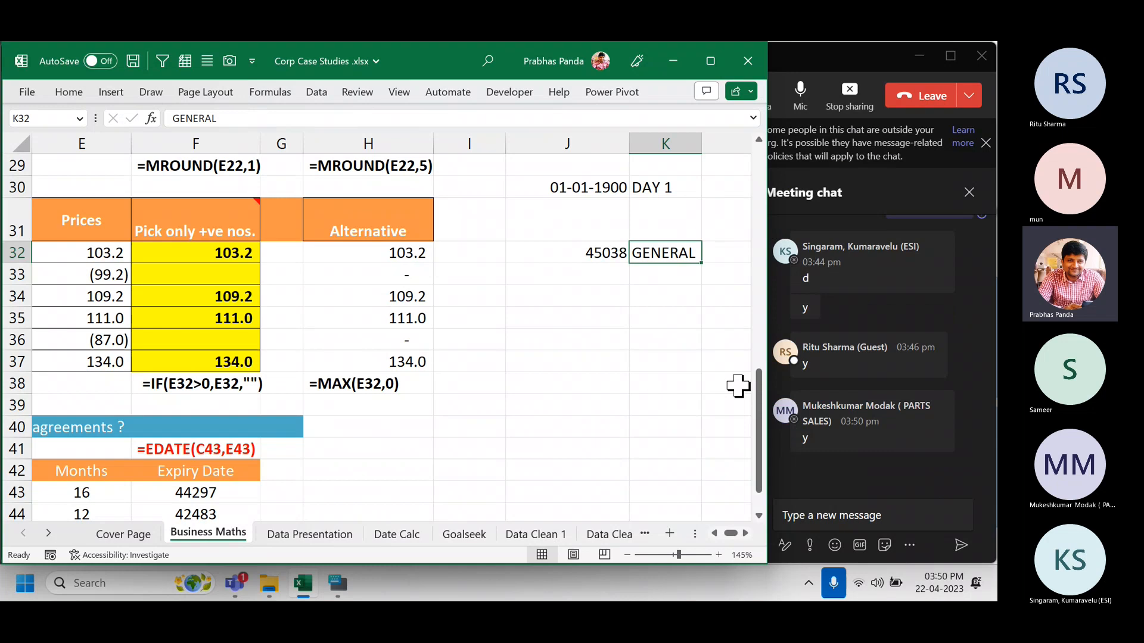
key(Left)
key(Down)
key(ctrl+d)
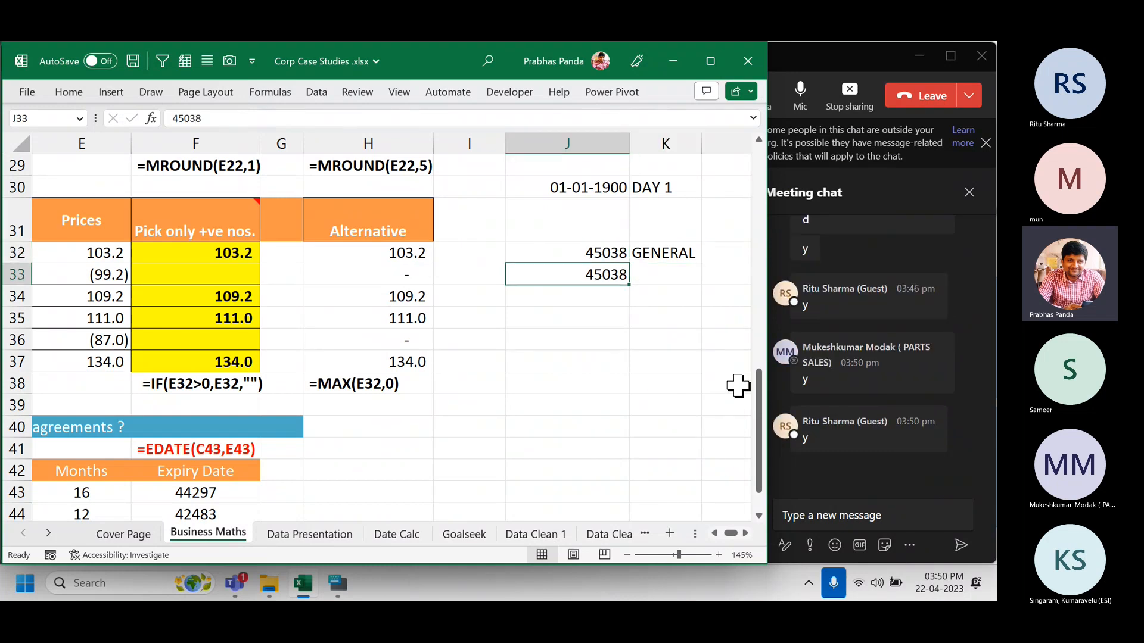
key(ctrl+shift+1)
key(Right)
text(N)
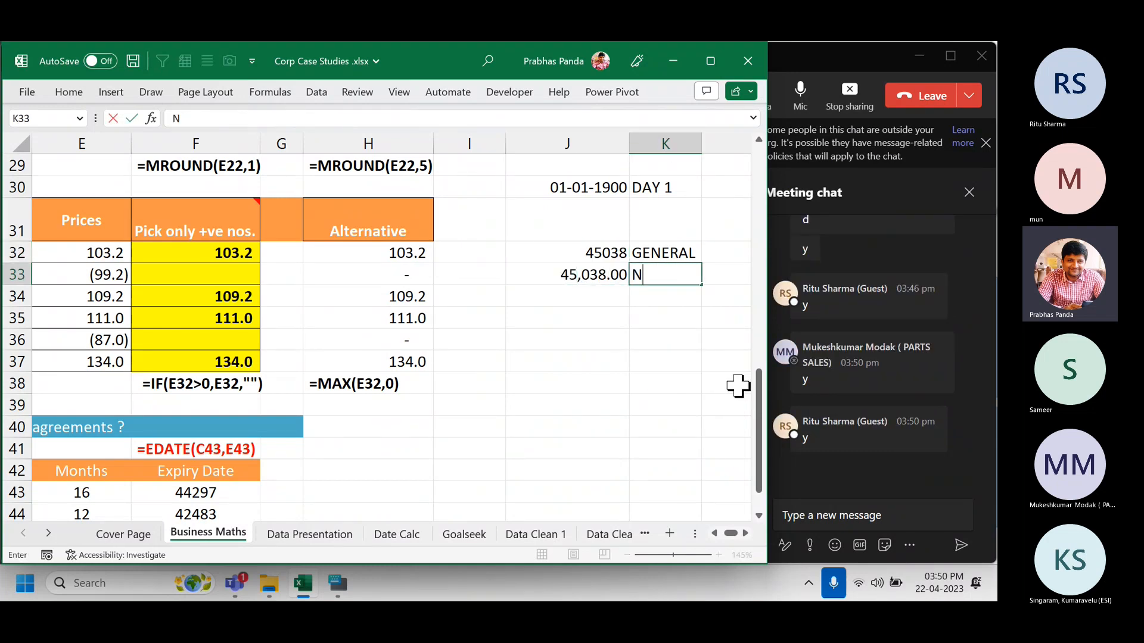
text(UMBER)
key(Return)
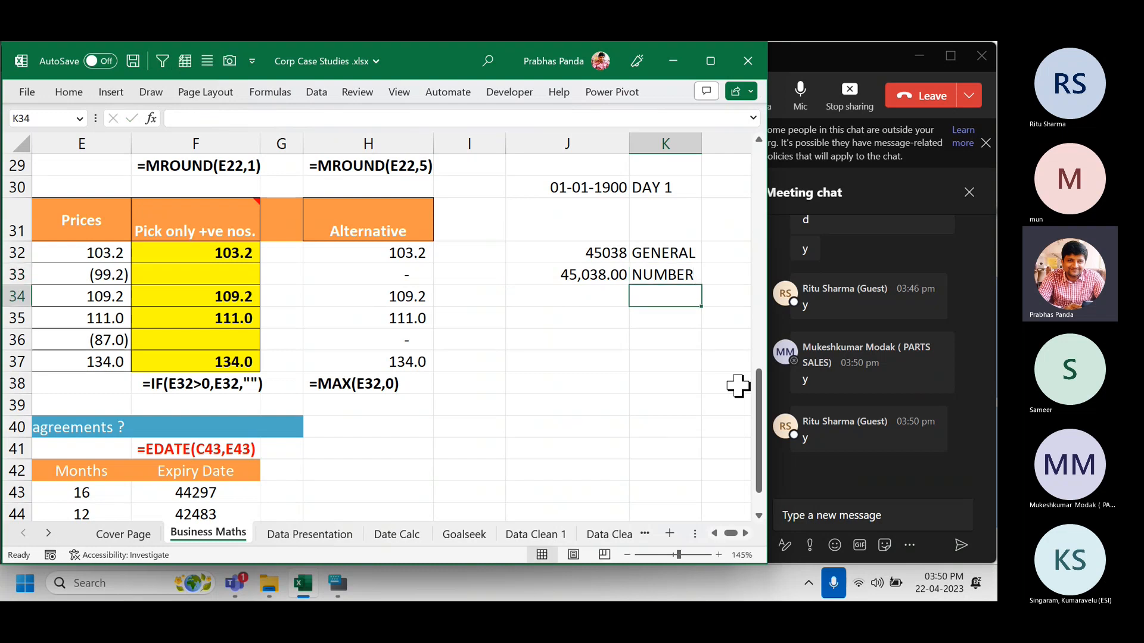
Fill 45038 into J34 as Time and J35 as Date, labelled TIME and DATE.
key(Left)
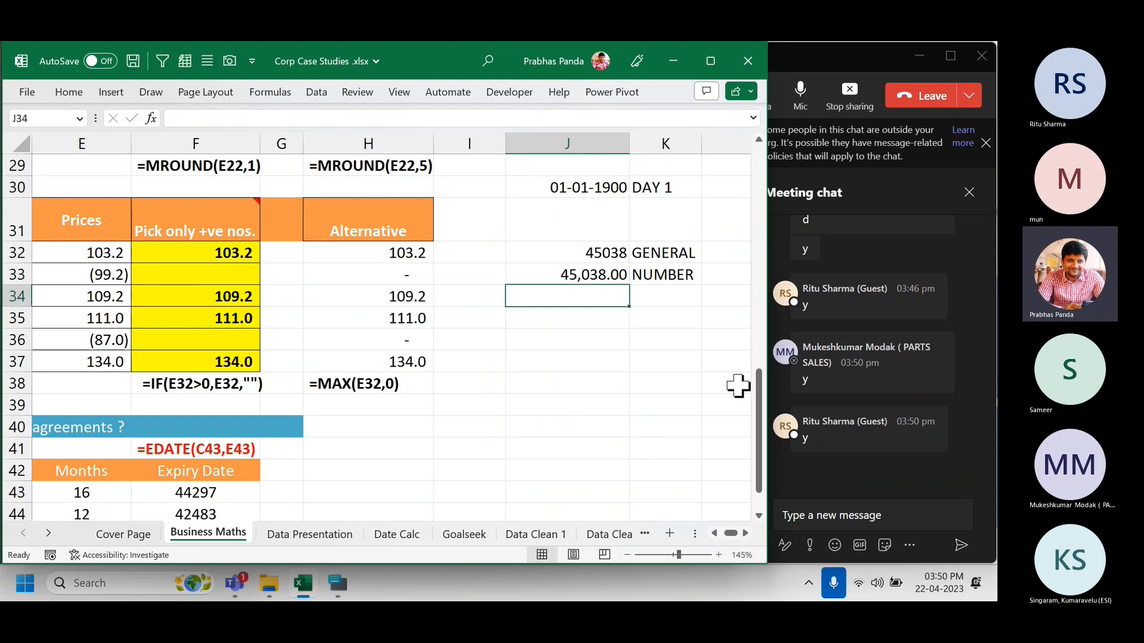
key(ctrl+d)
key(ctrl+shift+2)
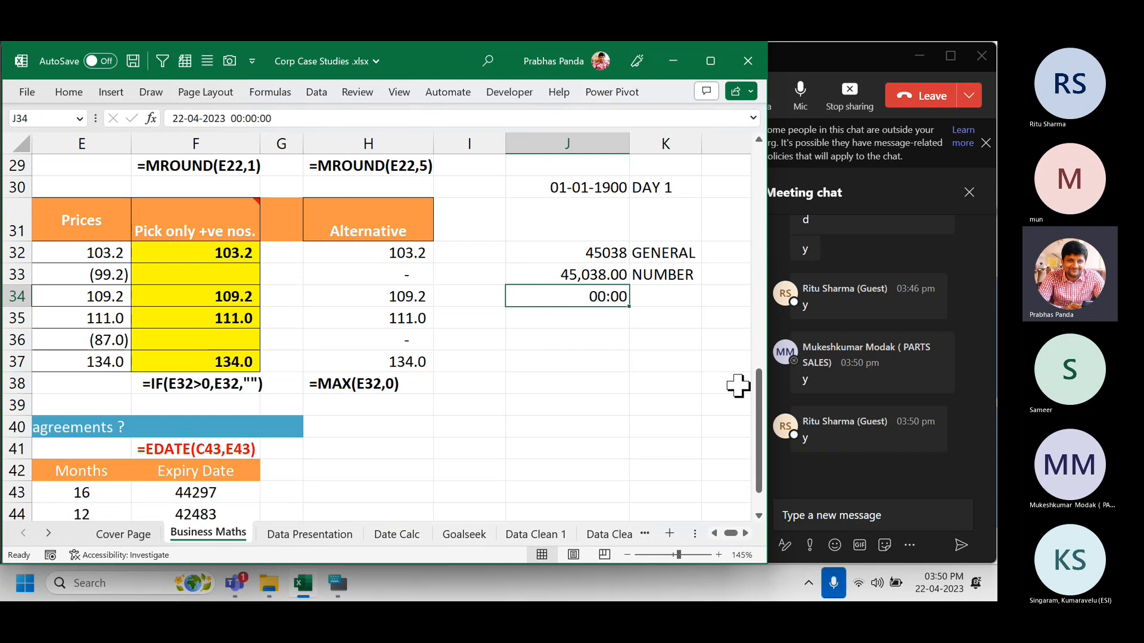
key(Right)
text(TIME)
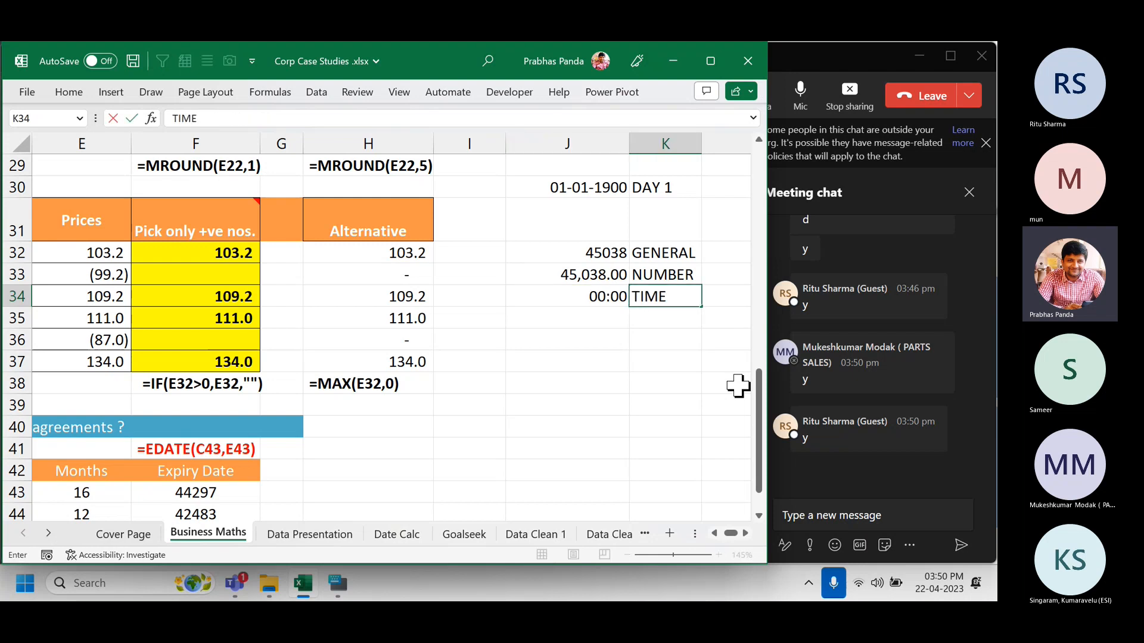
key(Return)
key(Left)
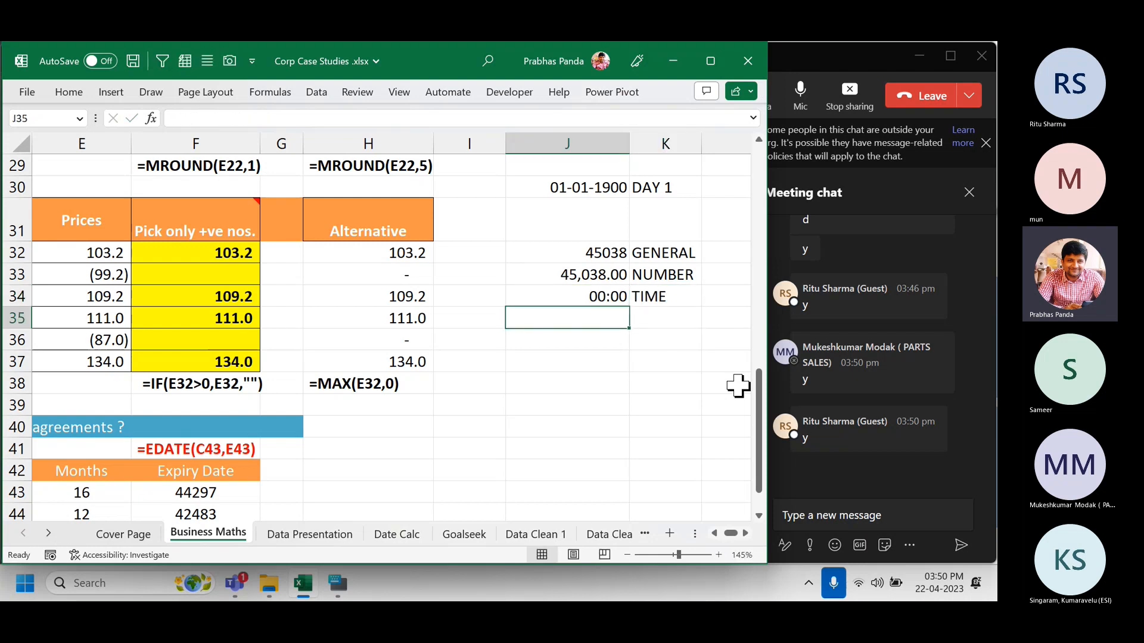
key(ctrl+d)
key(ctrl+shift+3)
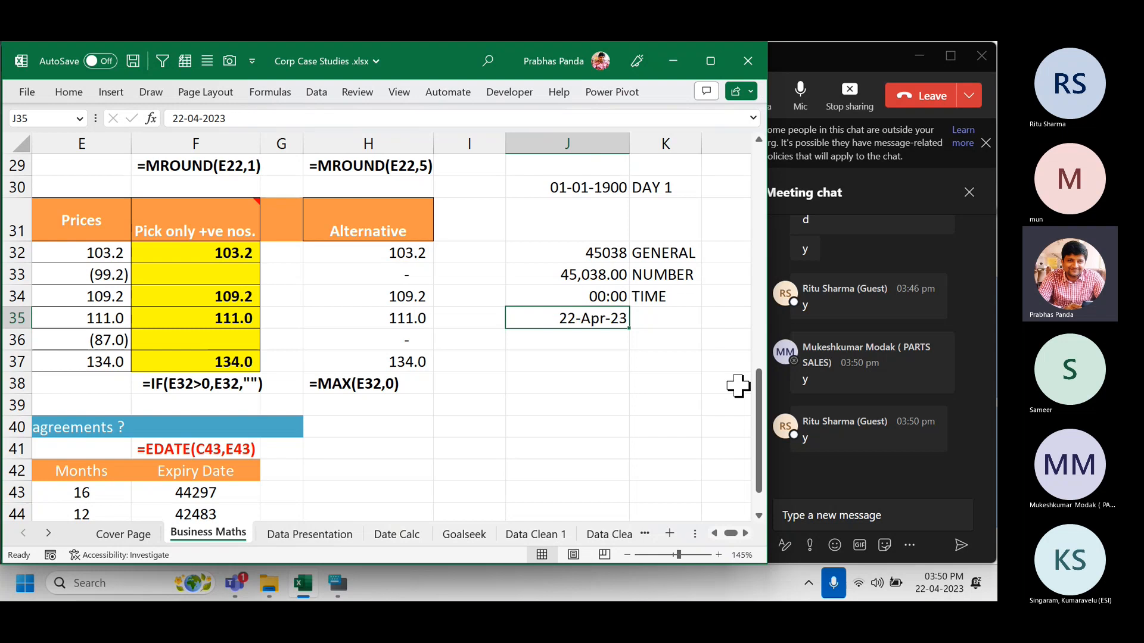
key(Right)
text(DATE)
key(Return)
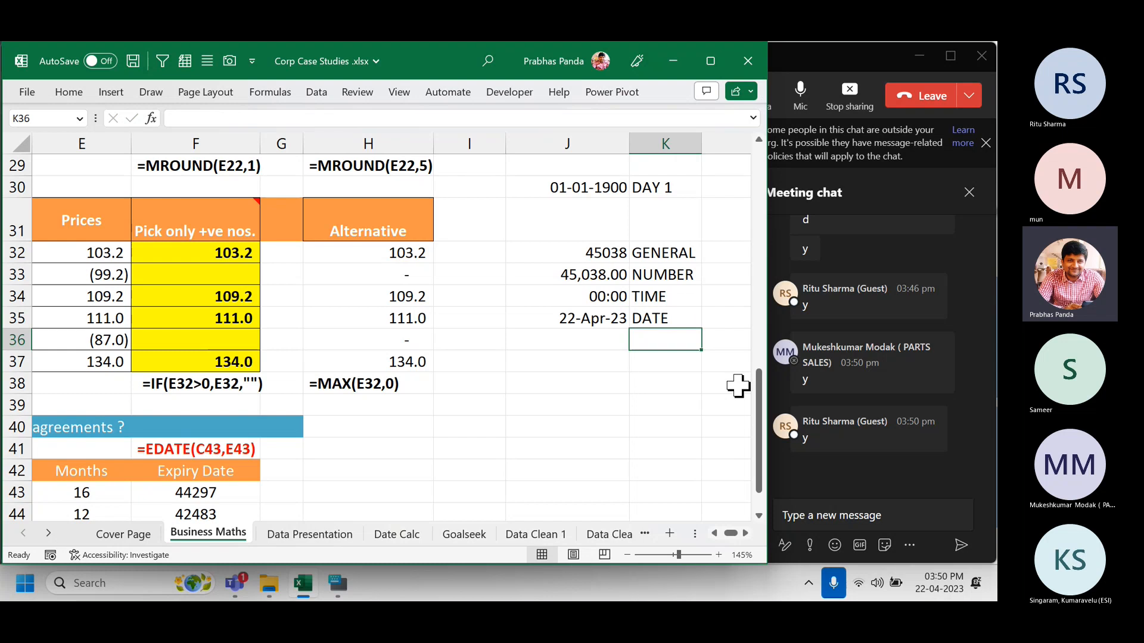
Fill 45038 into J36 as Currency and J37 as Percentage, labelled CURRENCY and PERCENTAGE.
key(Left)
key(ctrl+d)
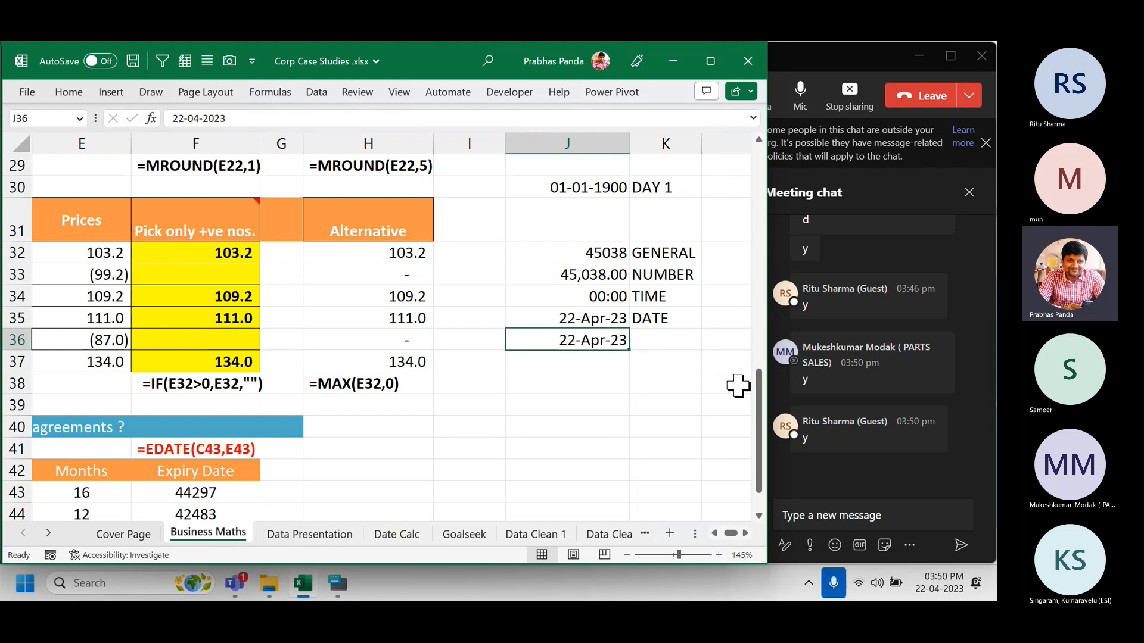
key(ctrl+shift+4)
key(Right)
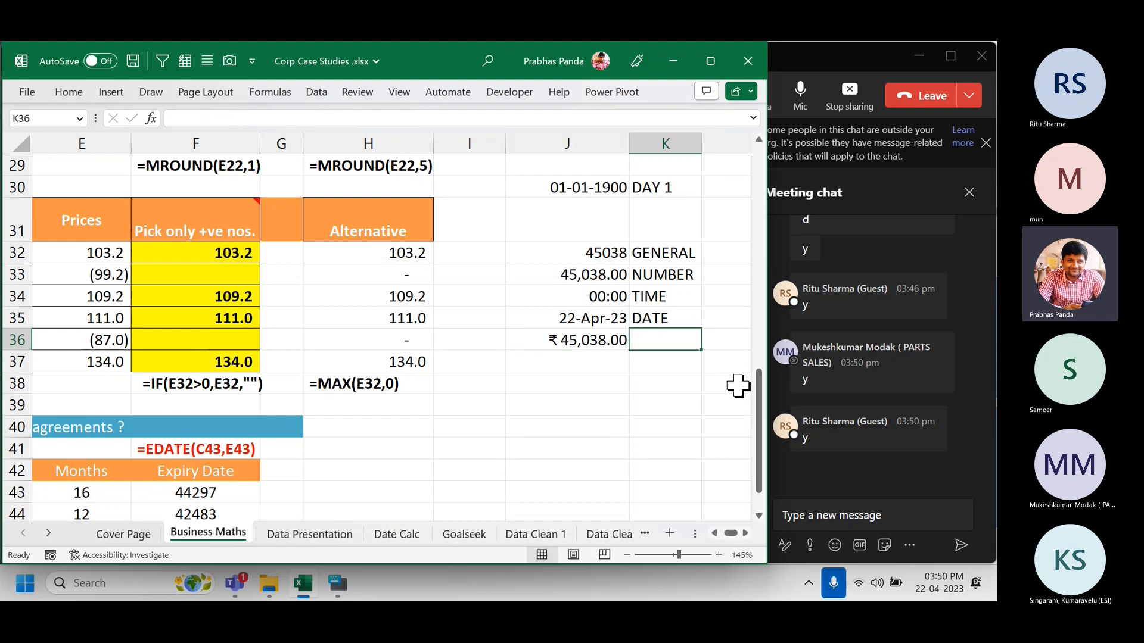
text(CURRENCY)
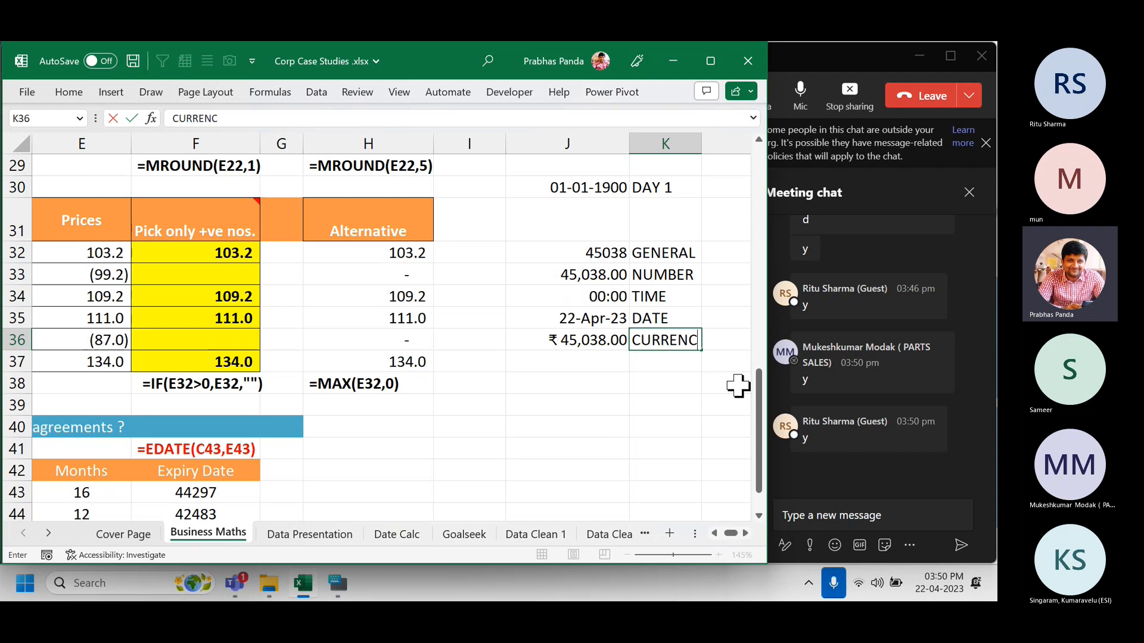
key(Return)
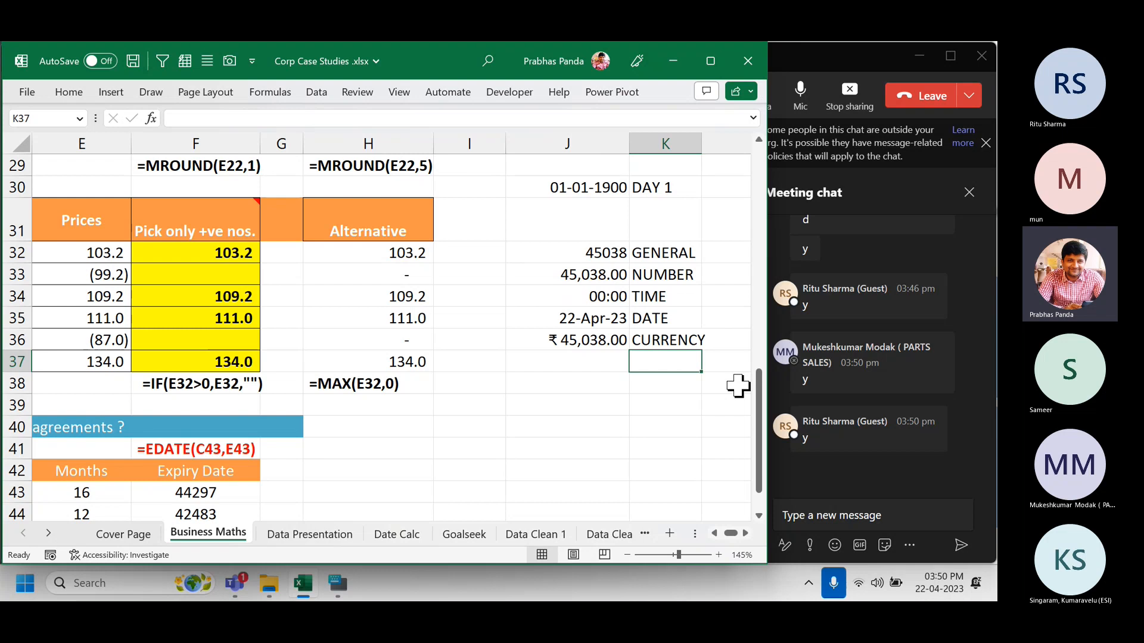
key(Left)
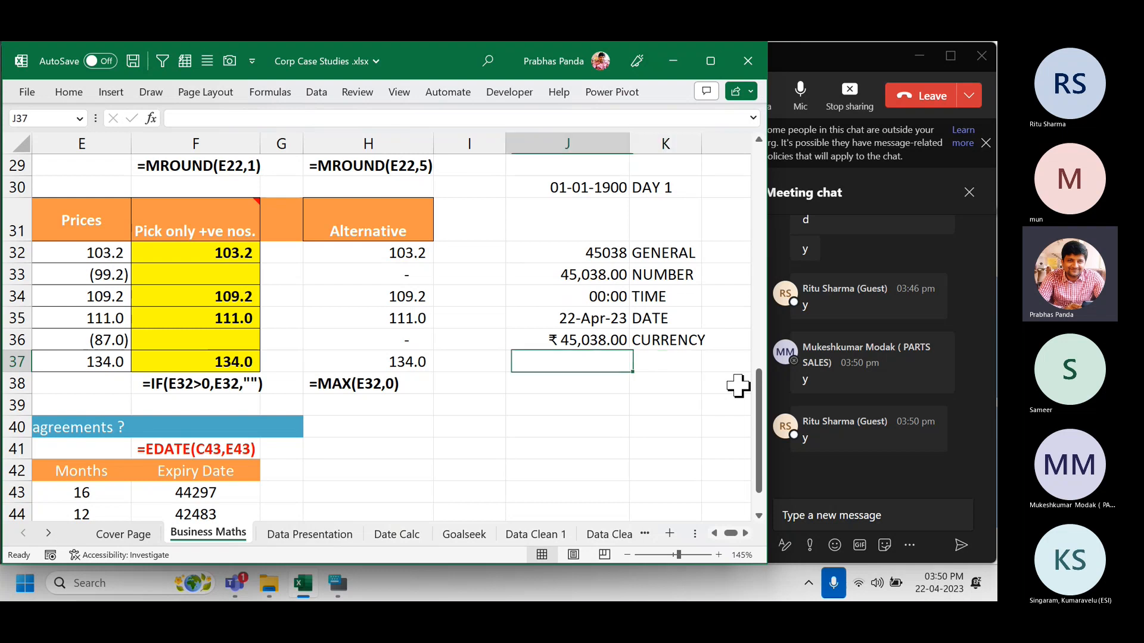
key(ctrl+d)
key(ctrl+shift+5)
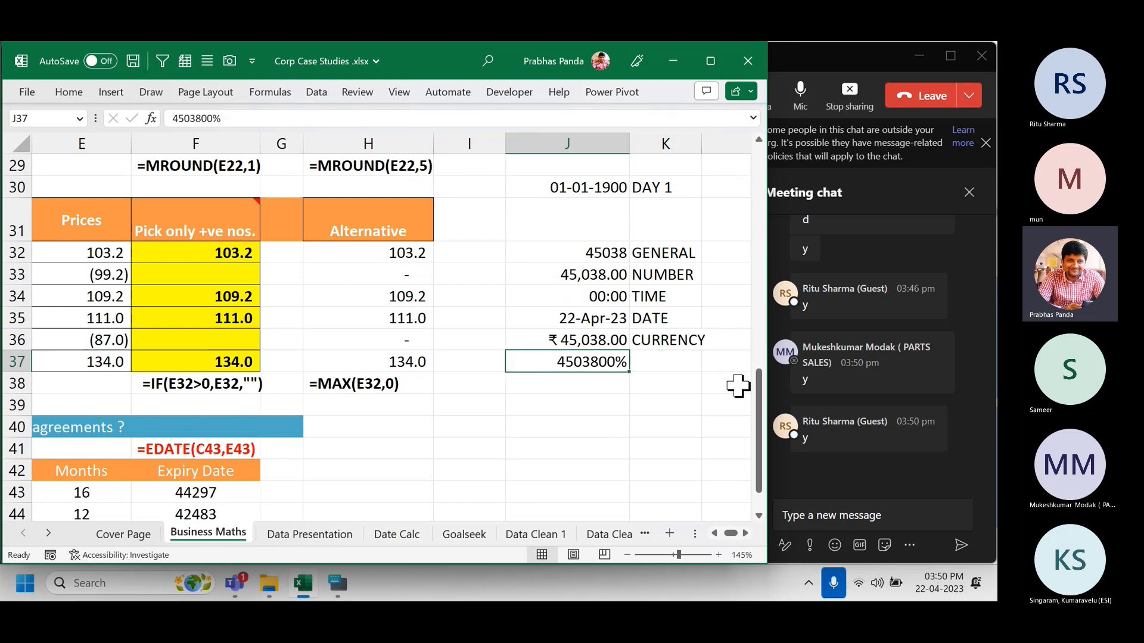
key(Right)
text(PERCENTAGE)
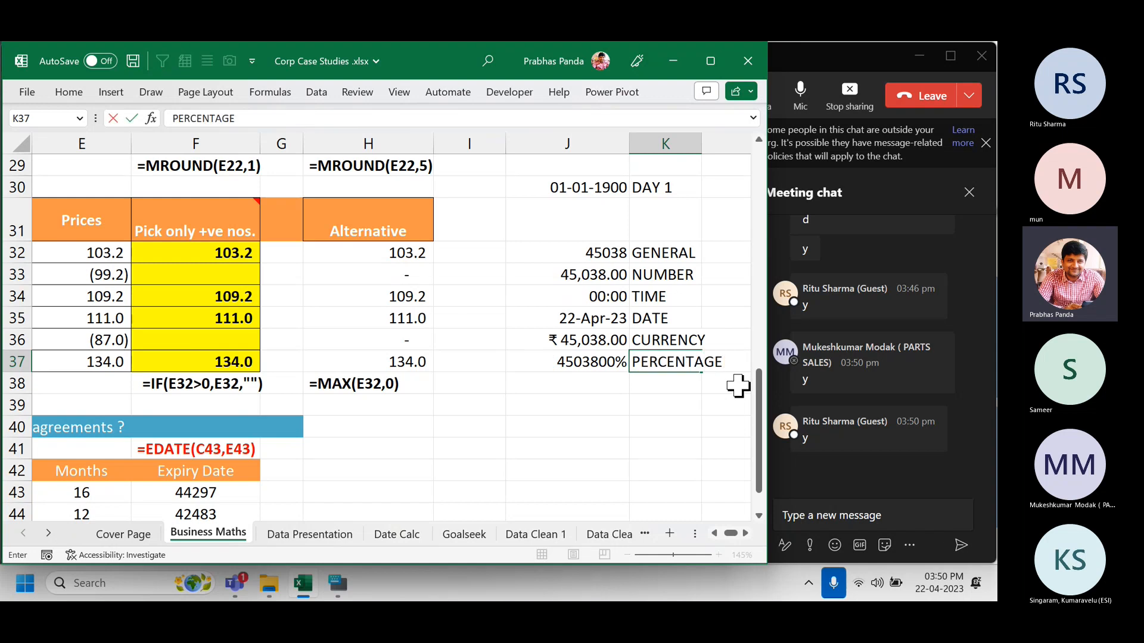
key(Return)
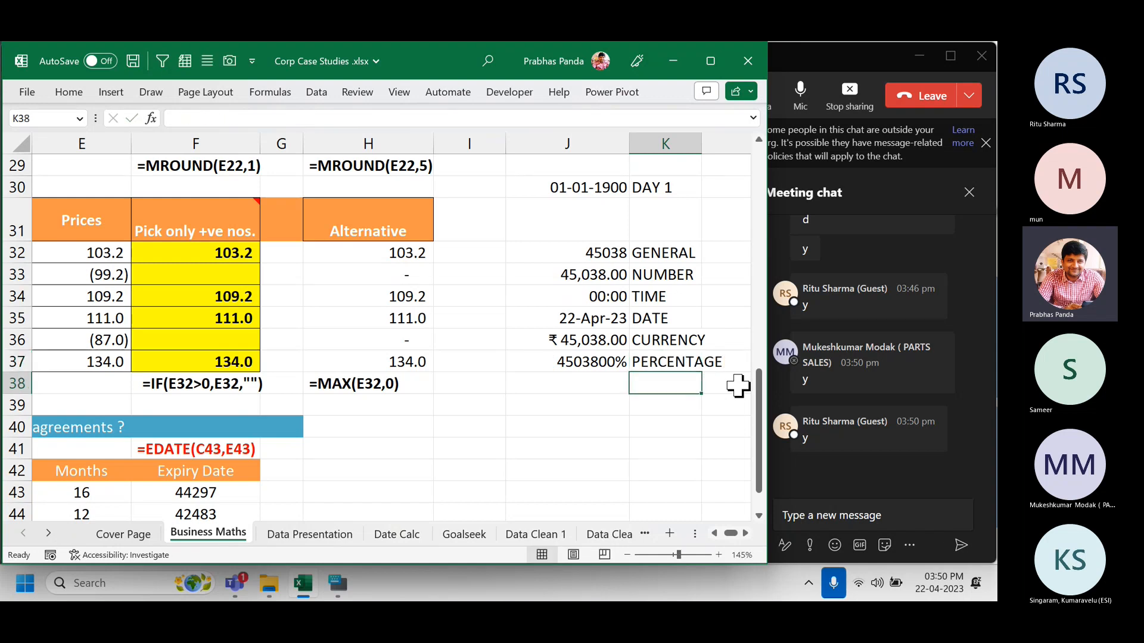
Copy the J32:K37 format table into the Teams meeting chat, send it, and return to Excel.
click(573, 252)
drag(573, 252, 666, 360)
key(ctrl+c)
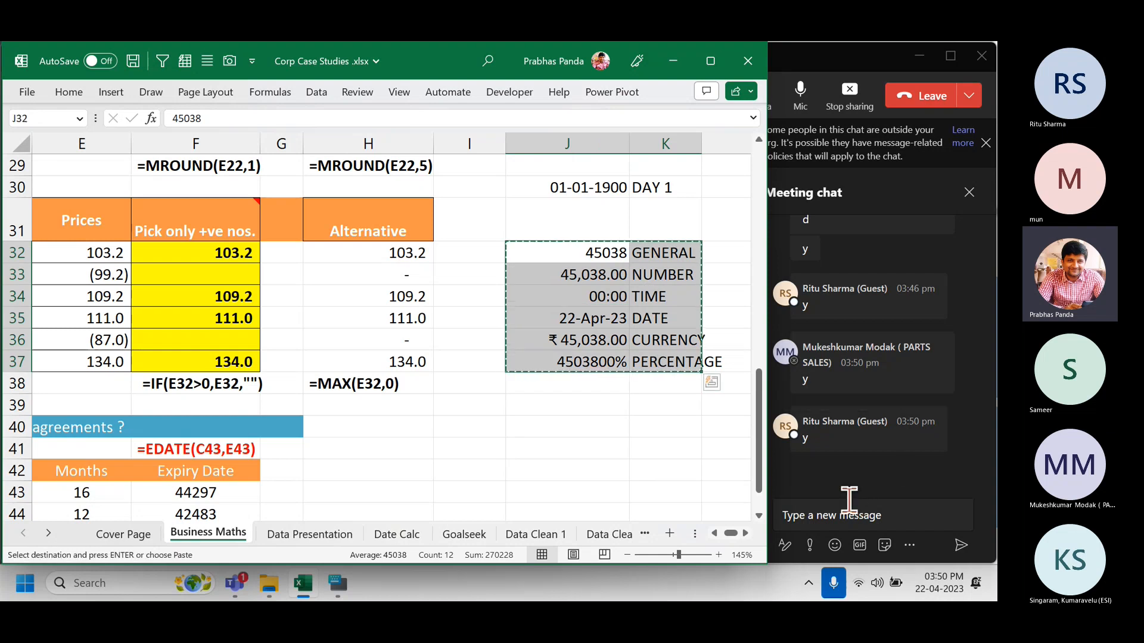
click(848, 500)
key(ctrl+v)
key(Return)
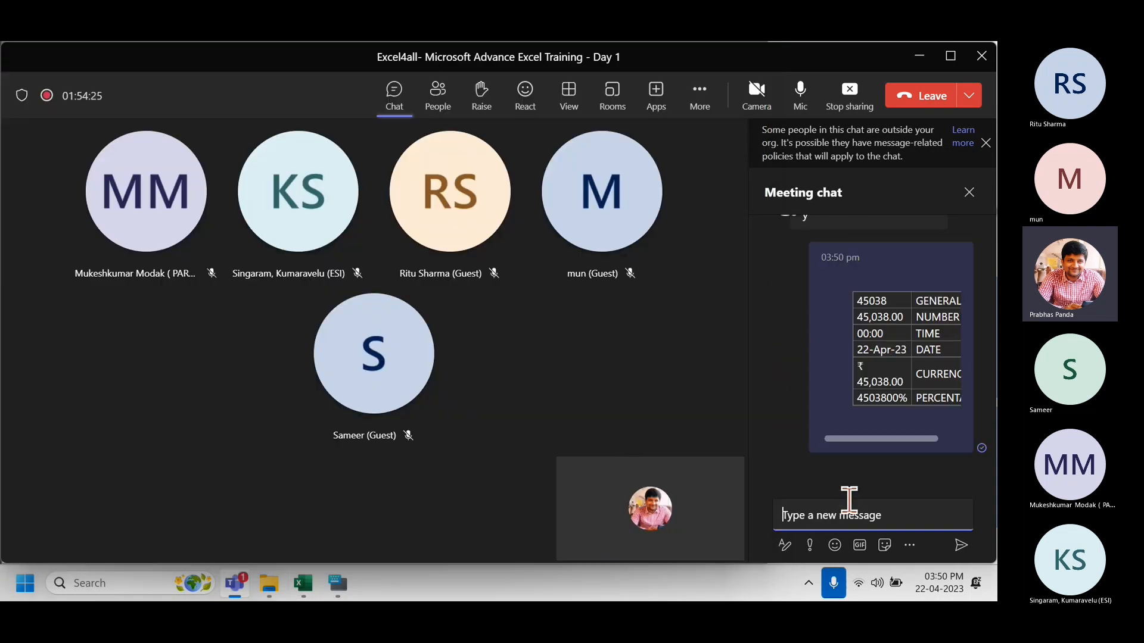
key(alt+Tab)
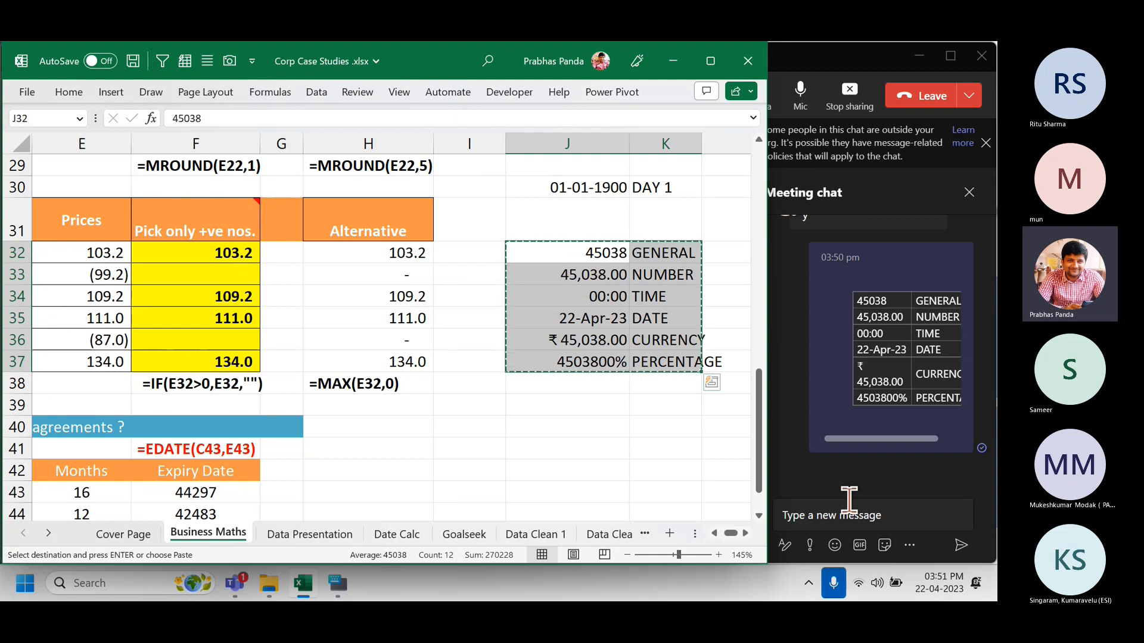
scroll(178, 411, down, 1)
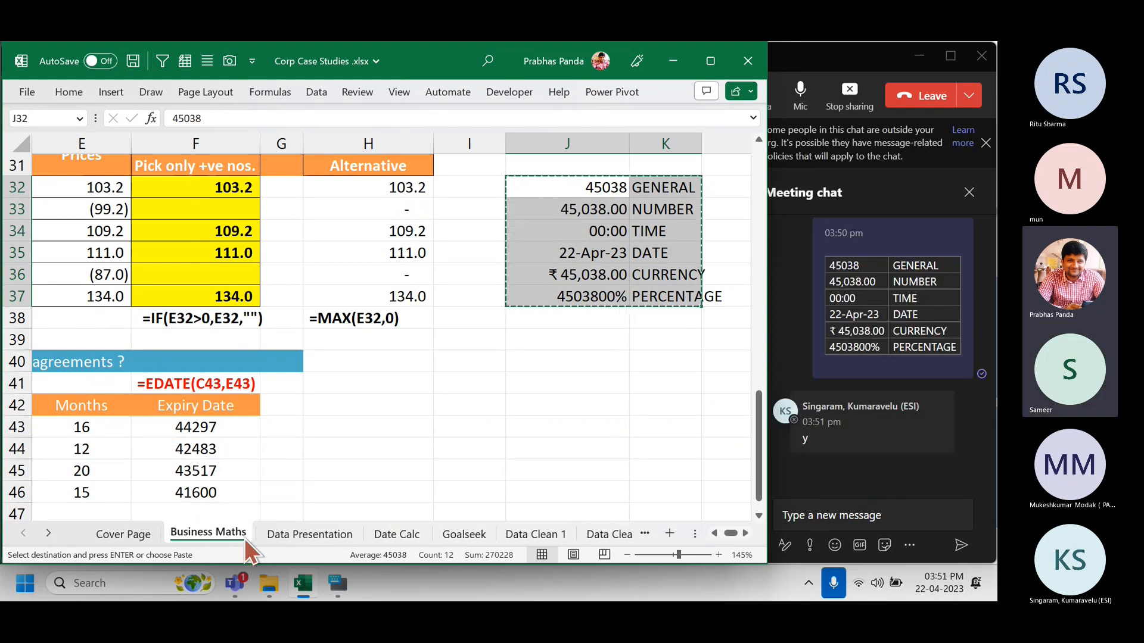
drag(220, 428, 217, 489)
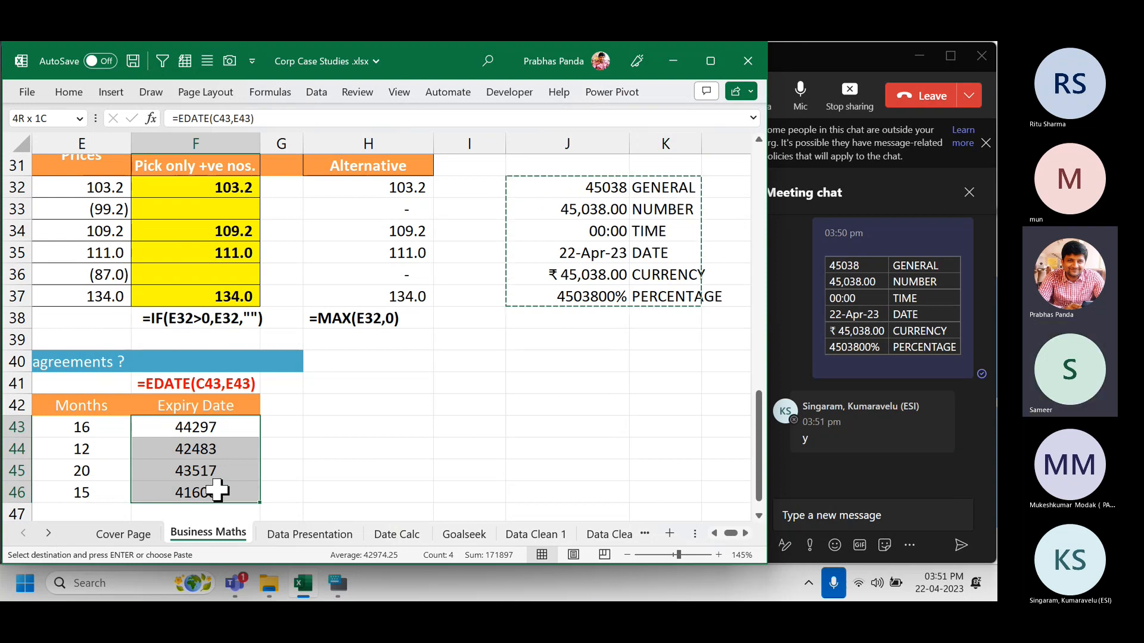
drag(216, 489, 217, 490)
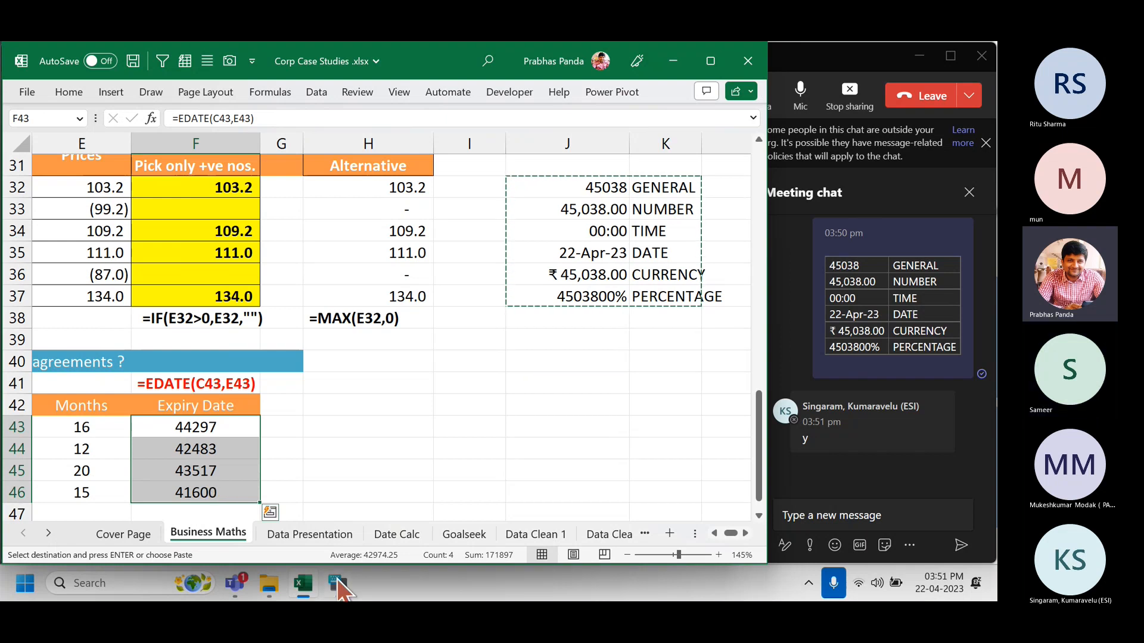
click(337, 585)
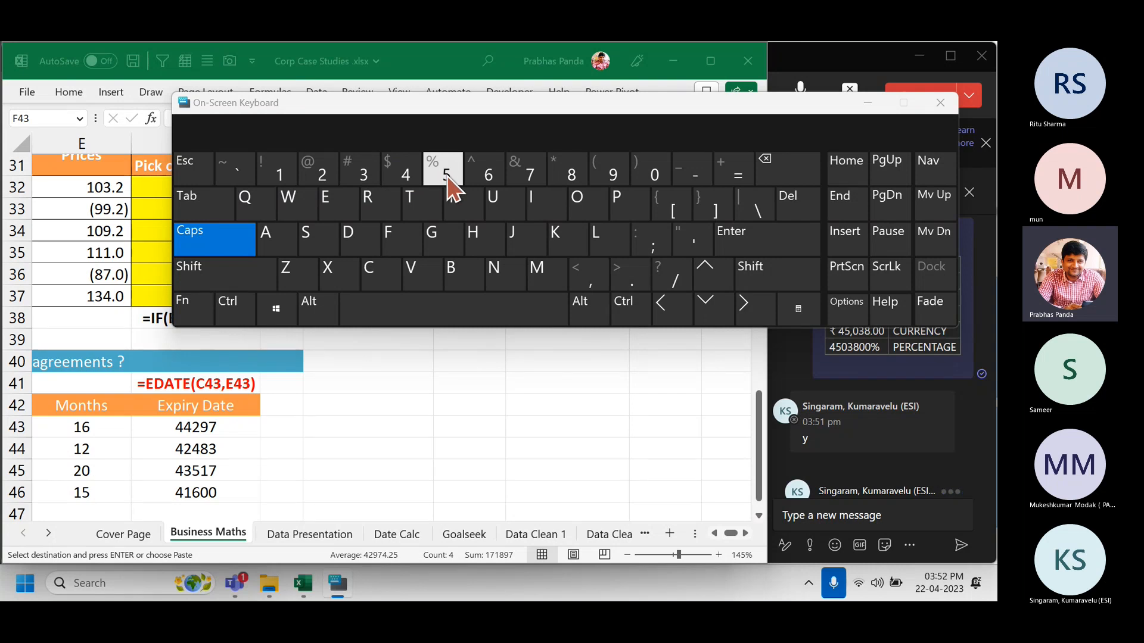
click(873, 103)
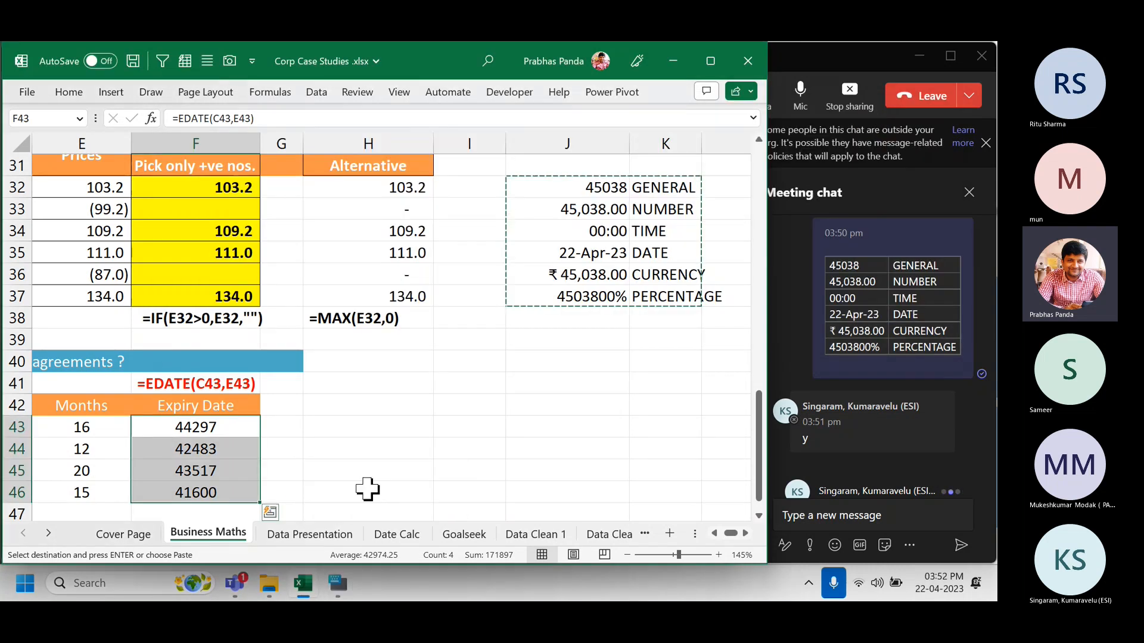
click(270, 585)
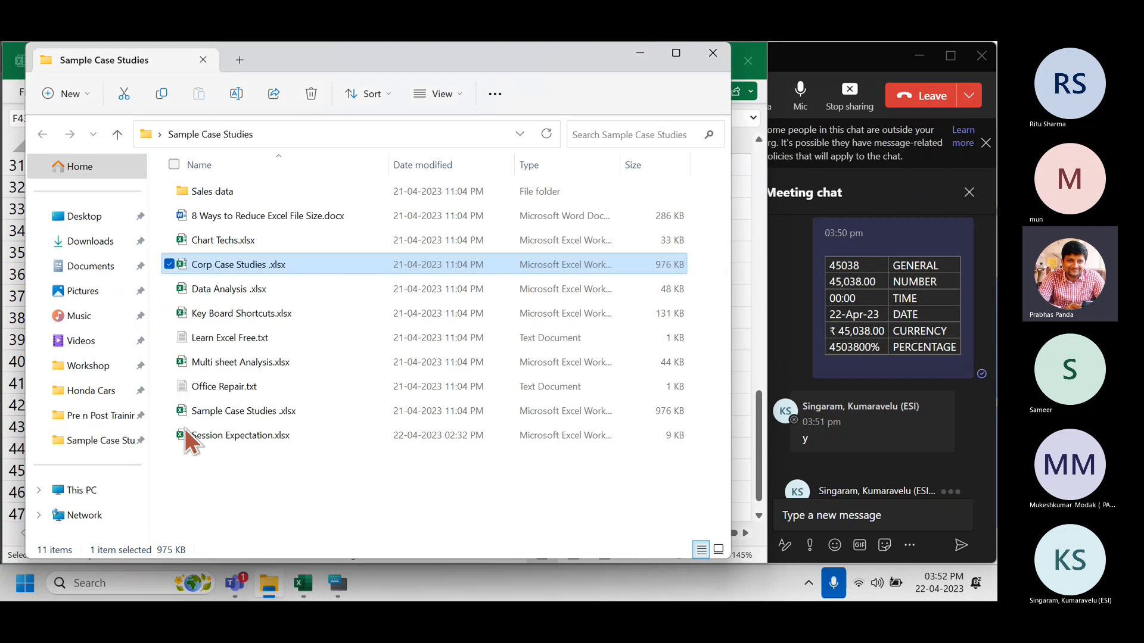
click(237, 316)
key(alt+Tab)
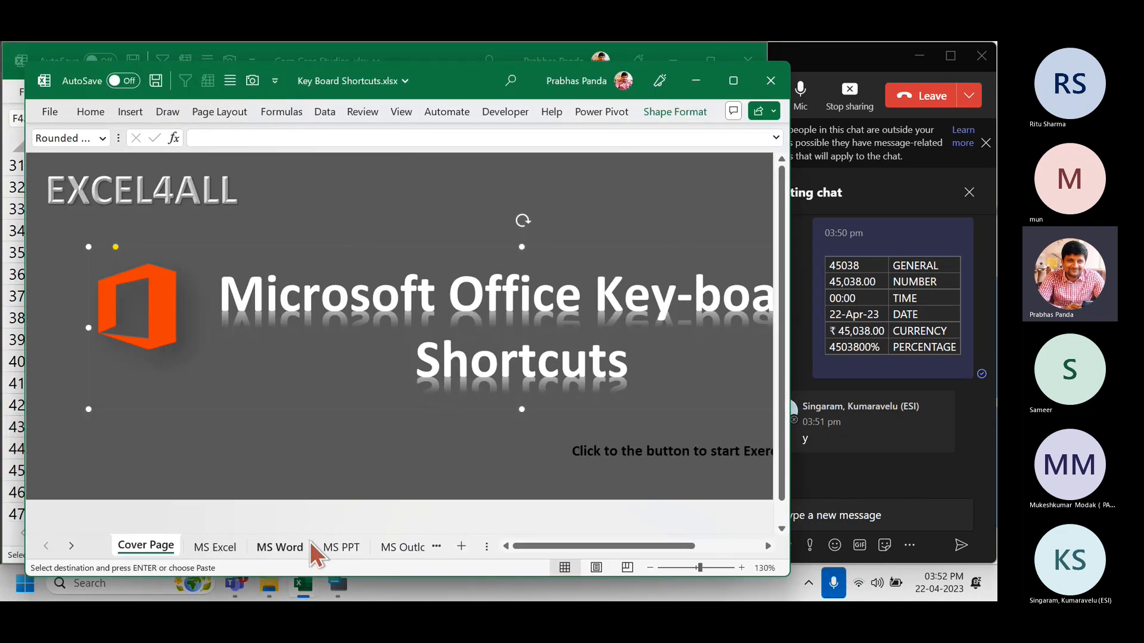
click(231, 549)
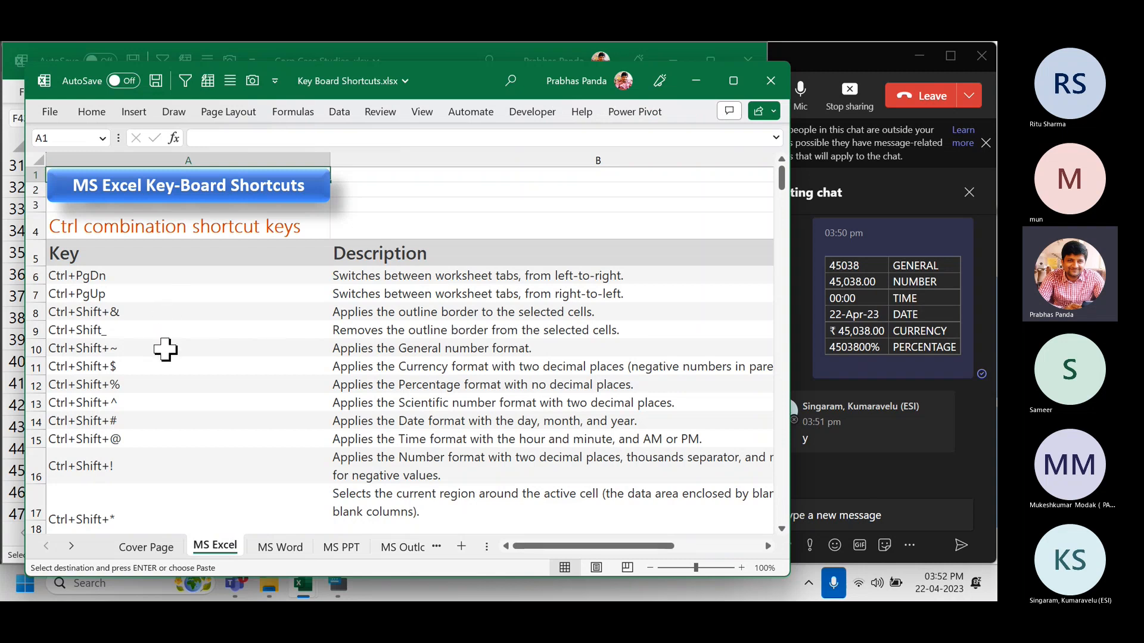
drag(165, 349, 160, 467)
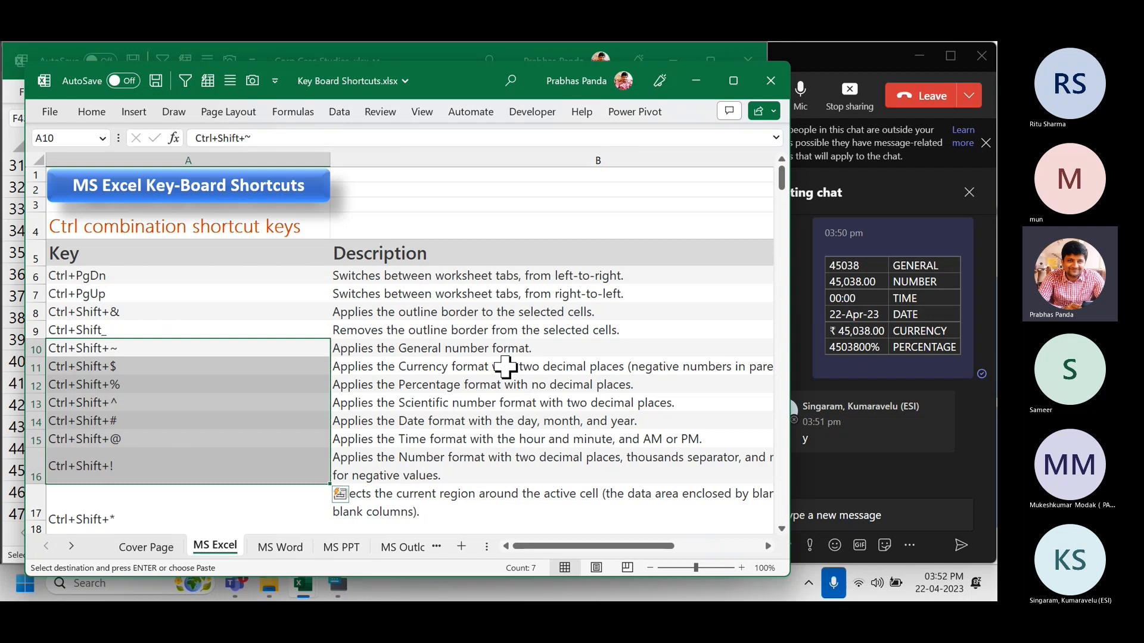
click(770, 80)
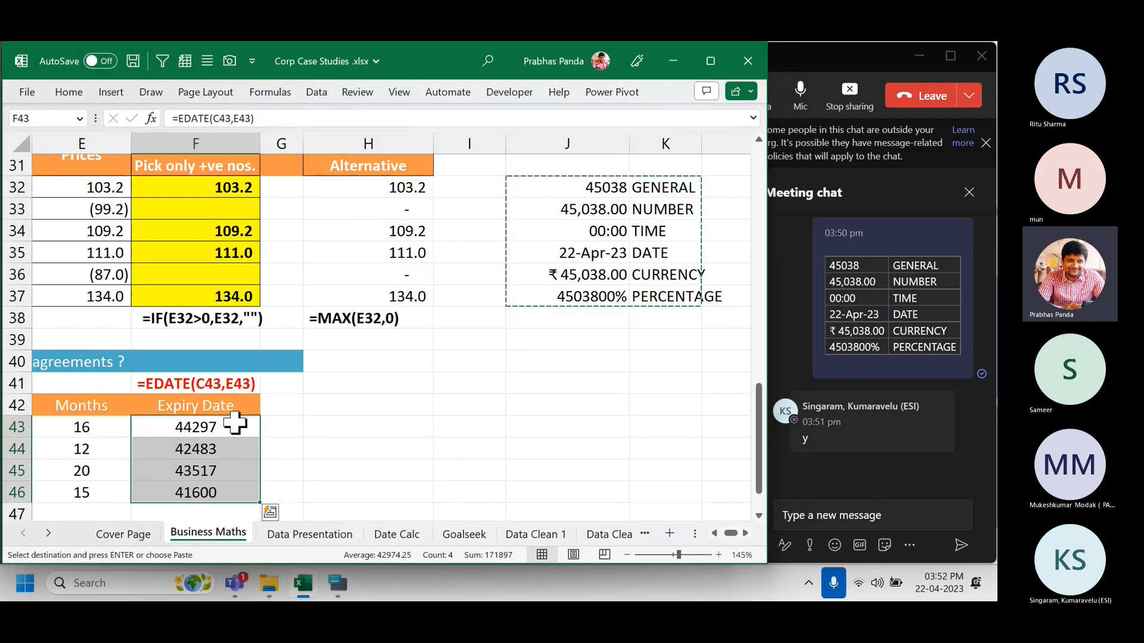
Apply Date format to F43:F46, showing 11-Apr-21, 23-Apr-16, 21-Feb-19 and 22-Nov-13, then check the EDATE formula.
click(714, 534)
click(714, 533)
click(713, 534)
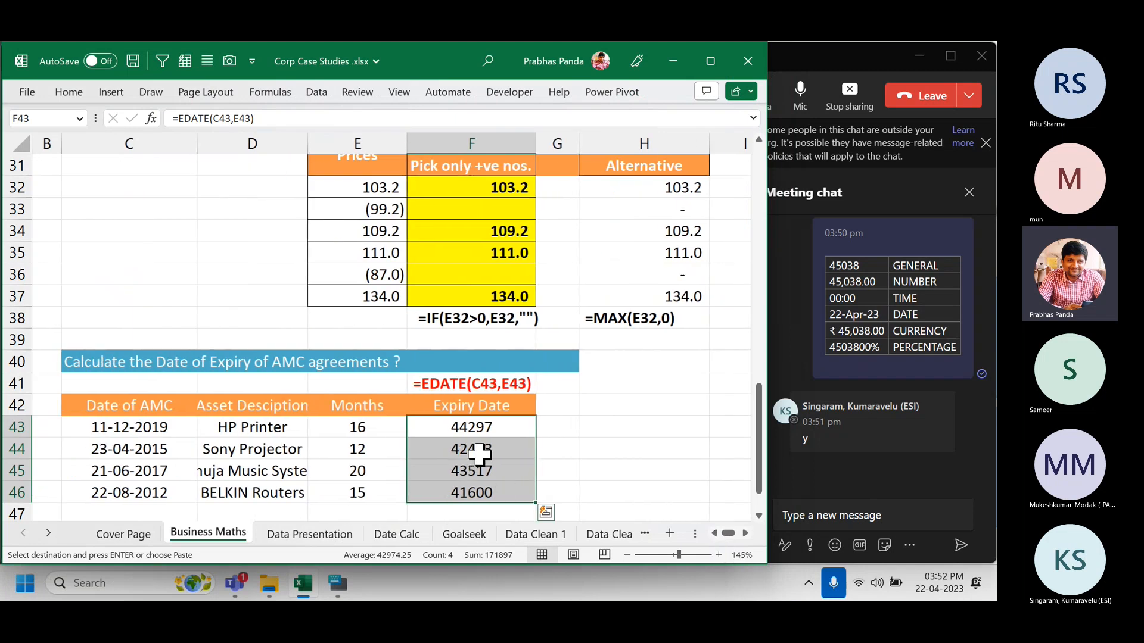
scroll(480, 445, down, 2)
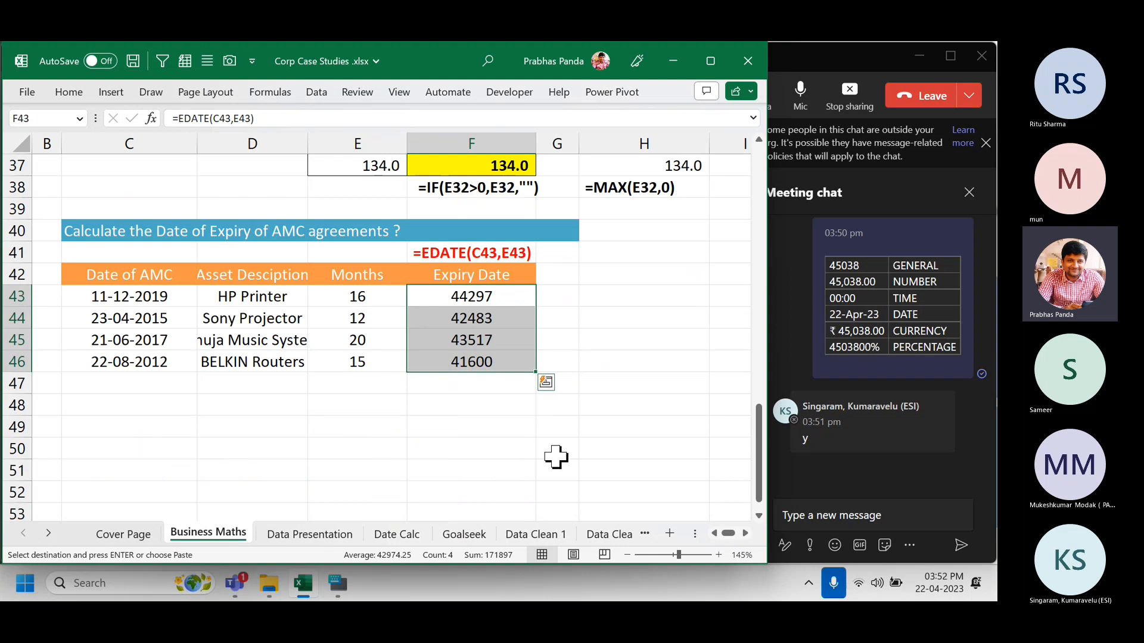
key(ctrl+shift+3)
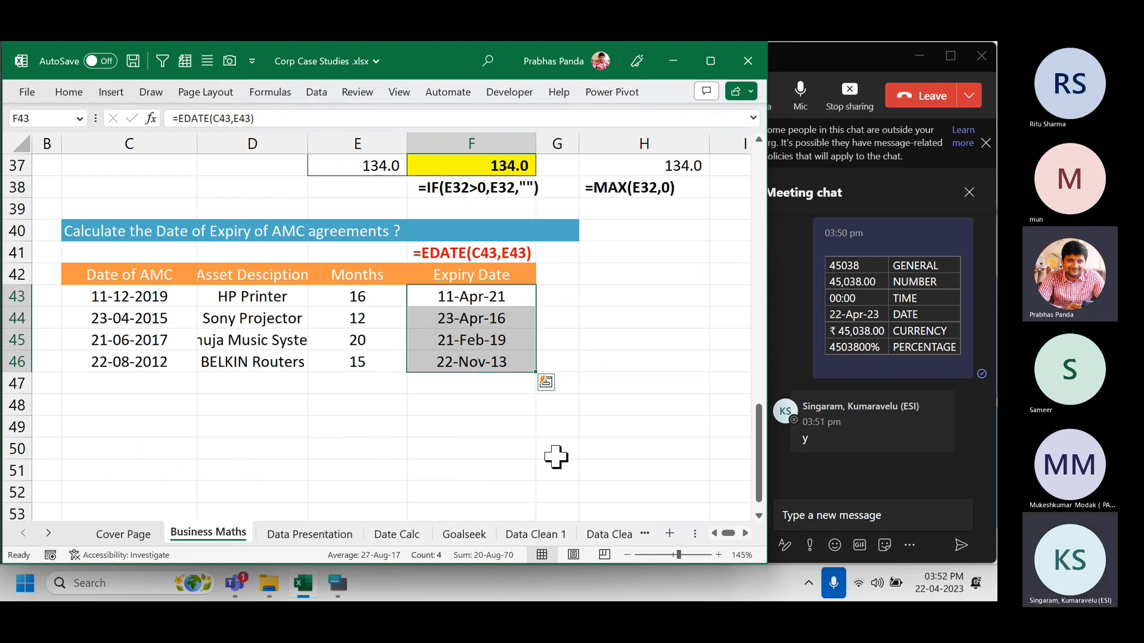
key(F2)
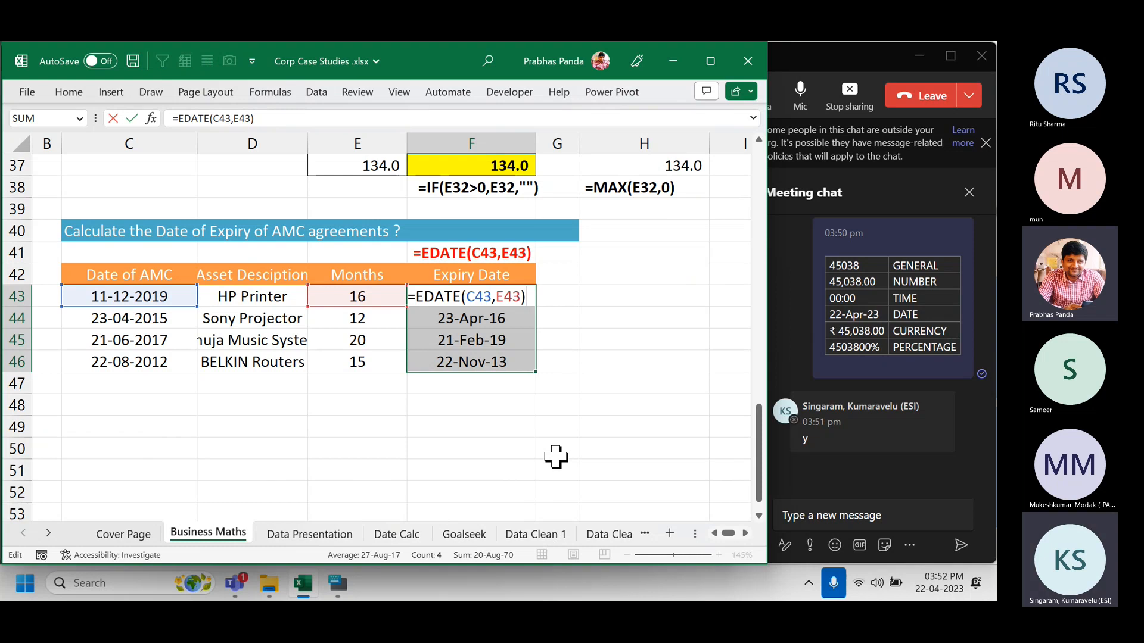
key(Escape)
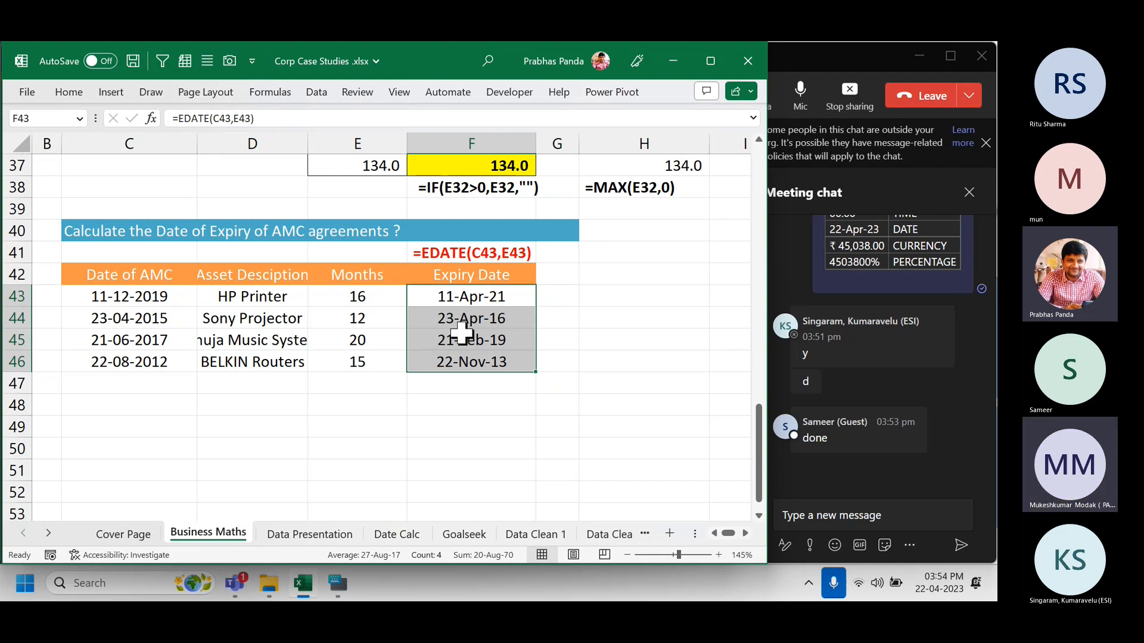
Insert the static date 22-04-2023 into F49 with Ctrl+;.
click(410, 453)
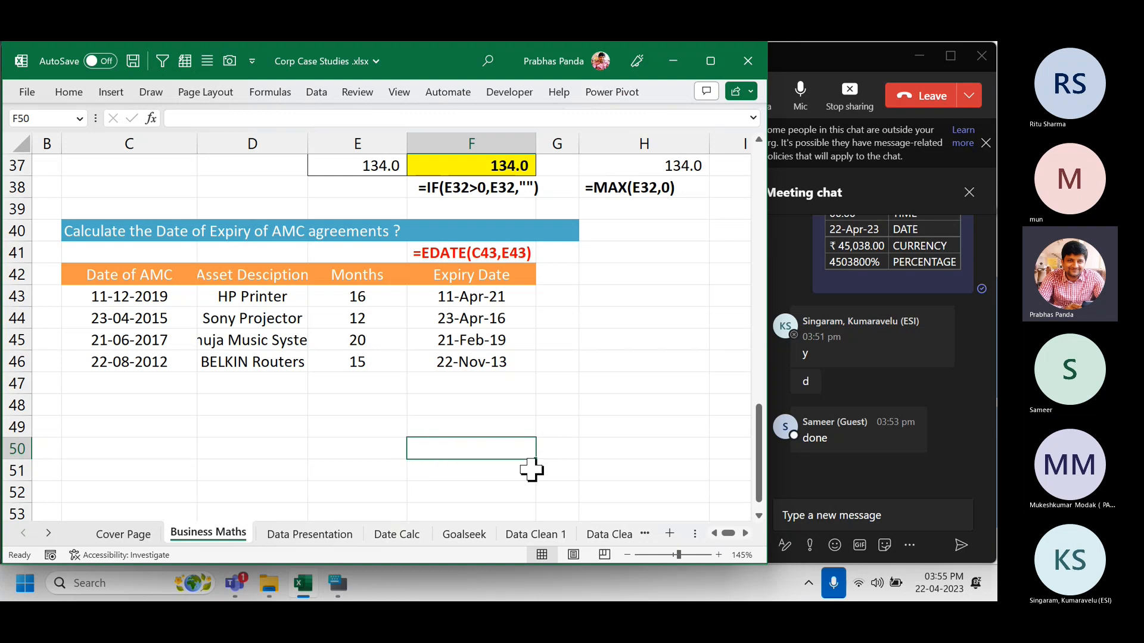
click(510, 429)
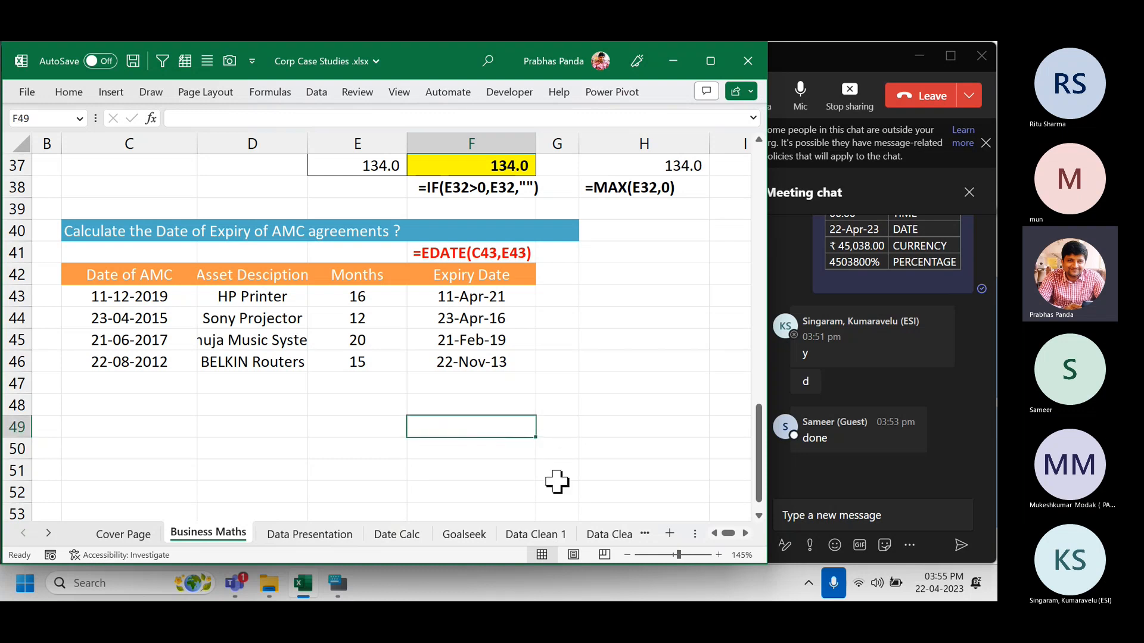
key(ctrl+semicolon)
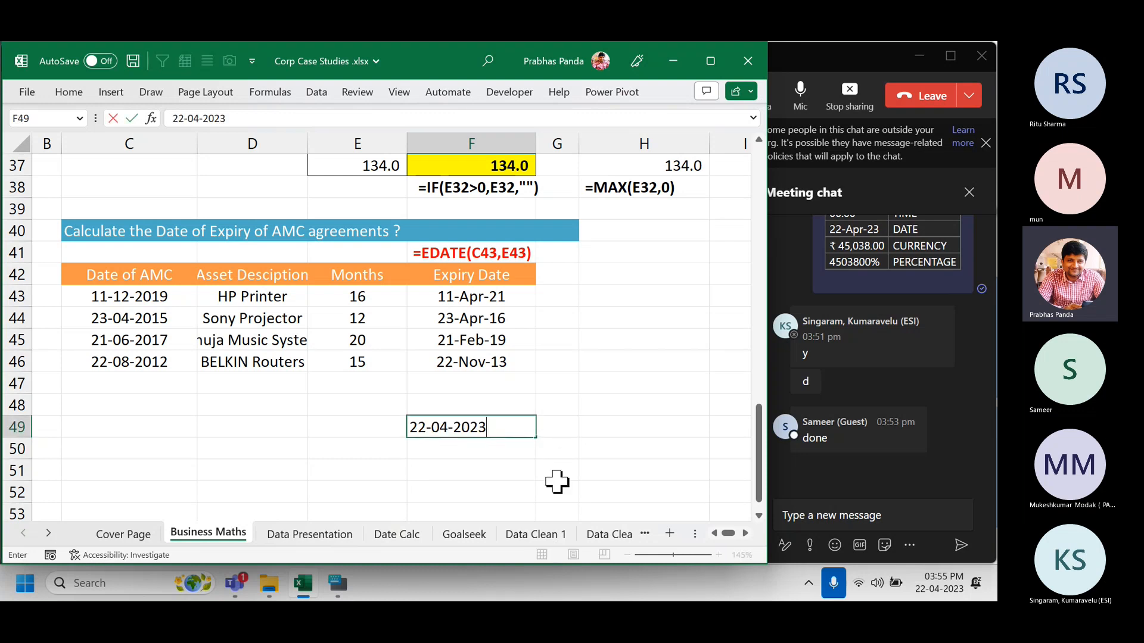
key(Return)
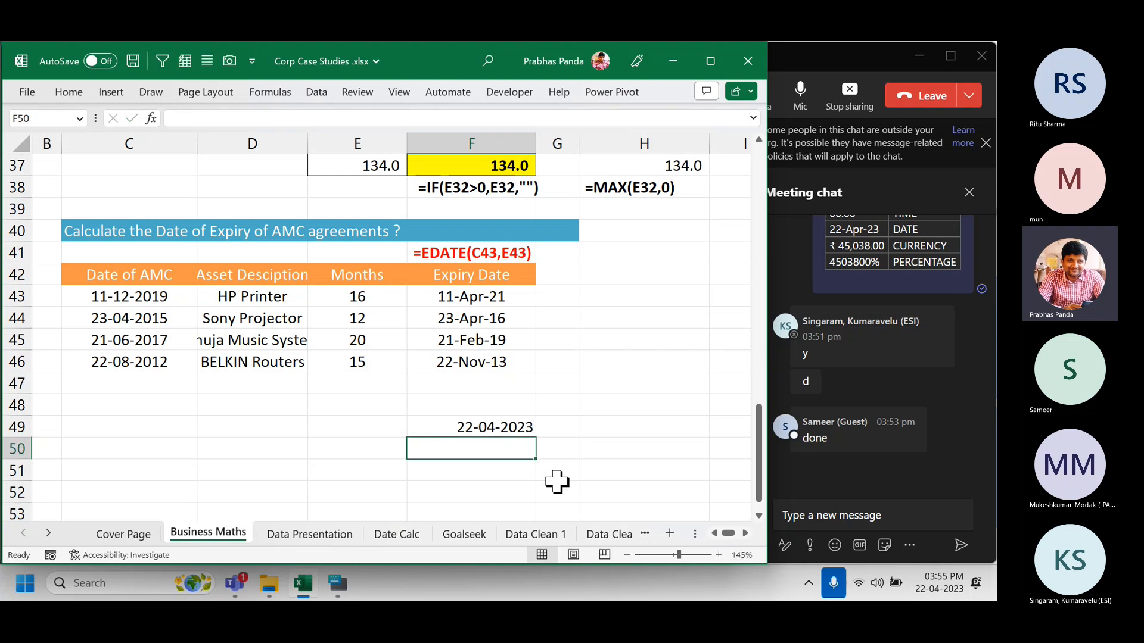
key(Up)
key(Right)
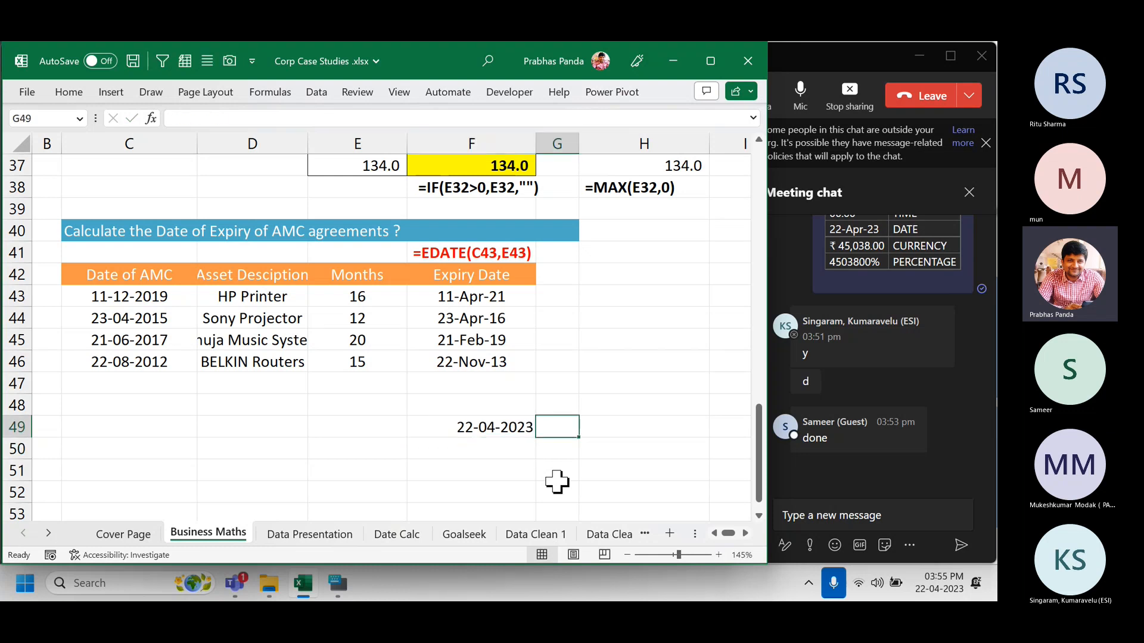
key(Left)
key(Left)
Enter =TODAY() in F50 showing 22-04-2023, compare it with the system clock, and reconfirm it.
key(Down)
key(Right)
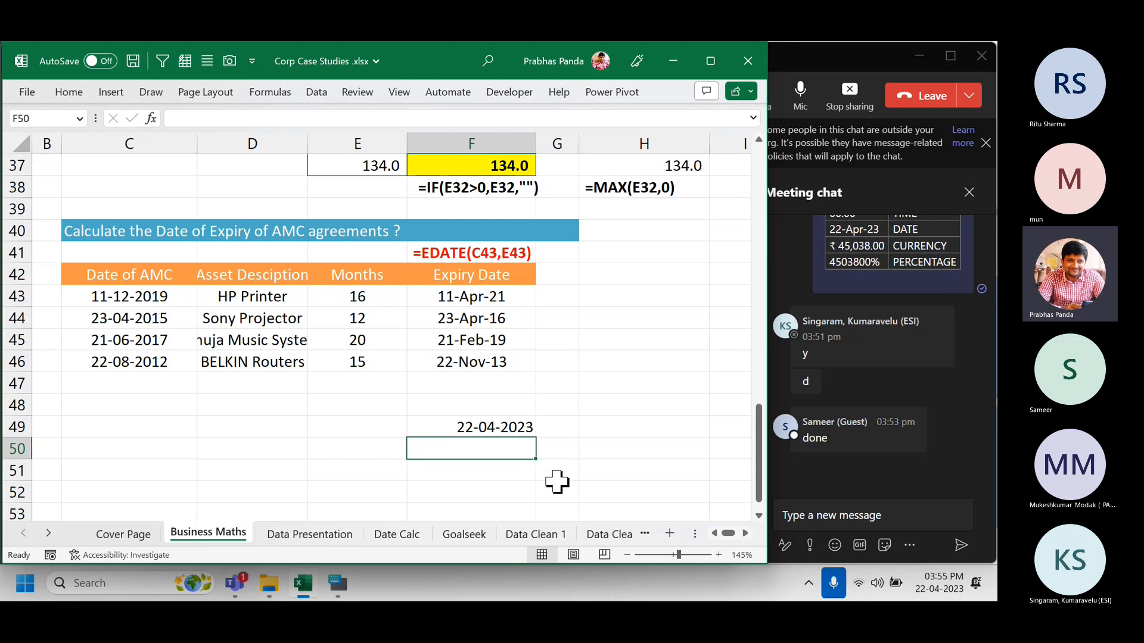
text(=TODAY)
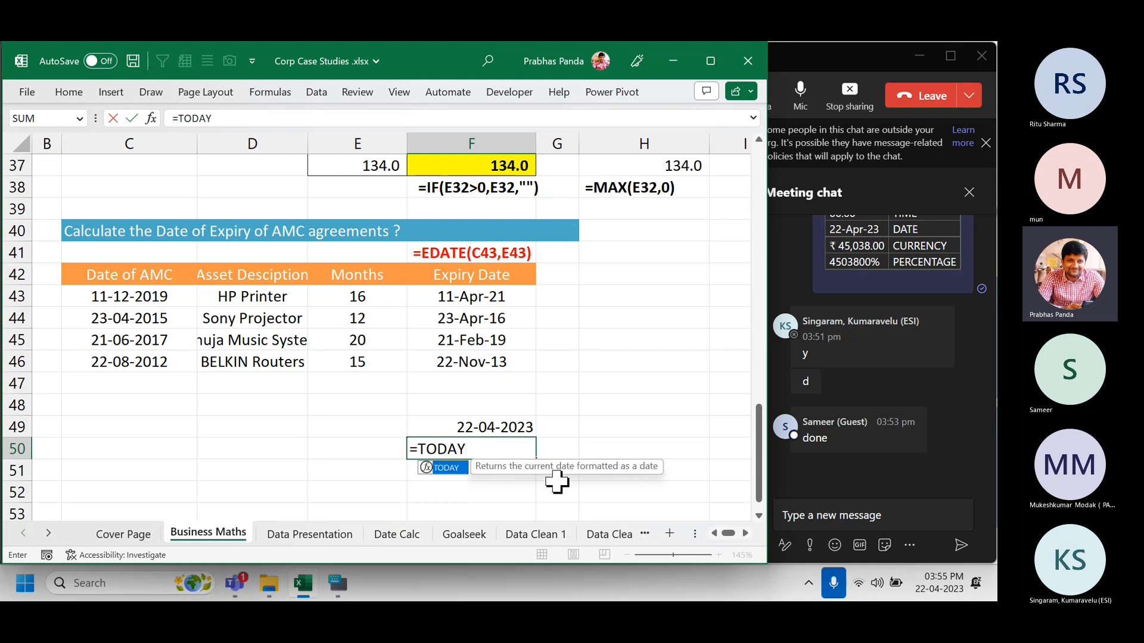
text(())
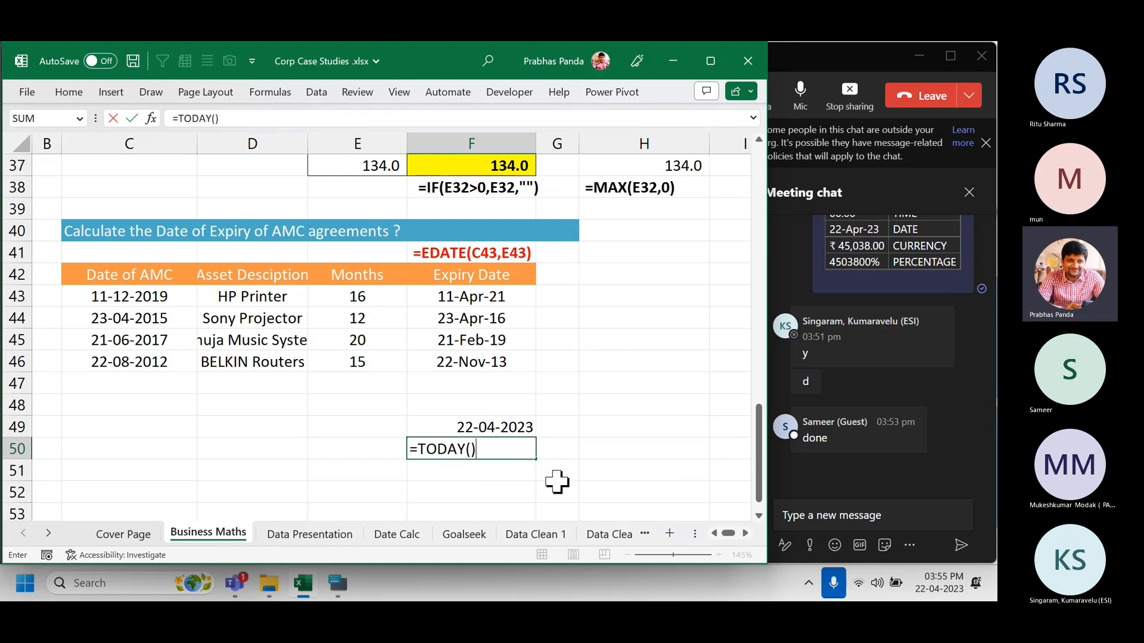
key(Return)
key(Up)
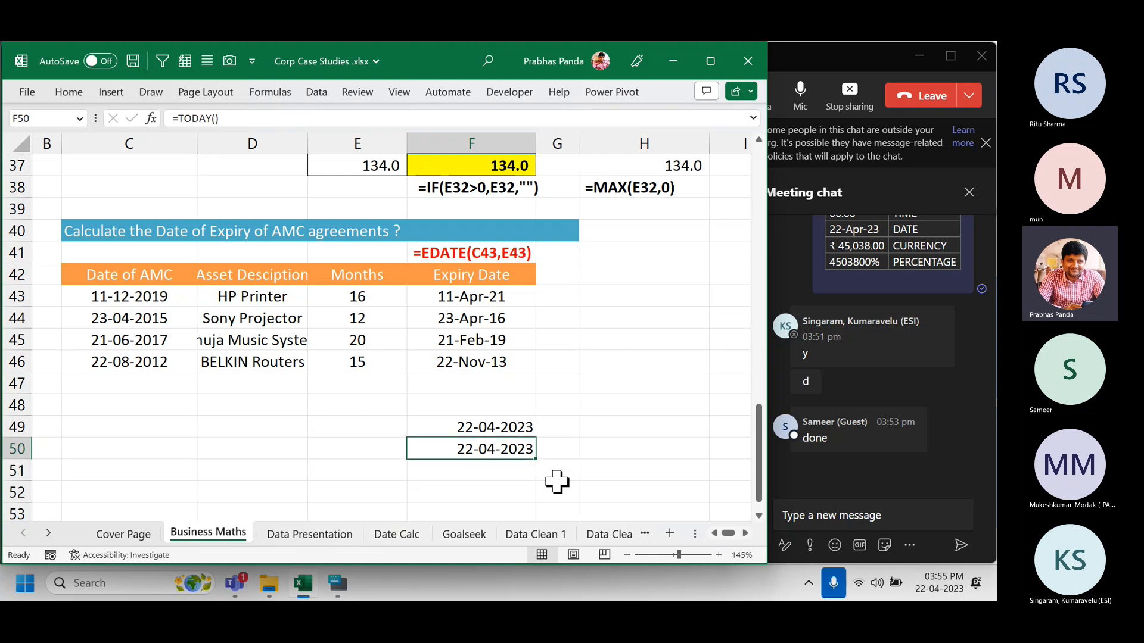
click(511, 444)
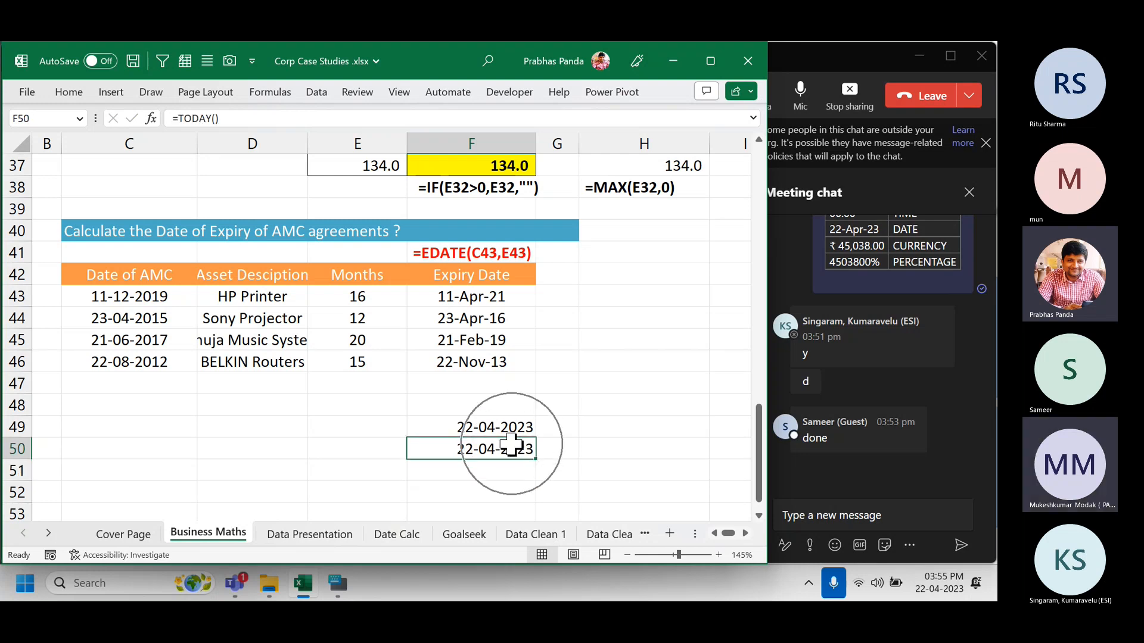
click(932, 586)
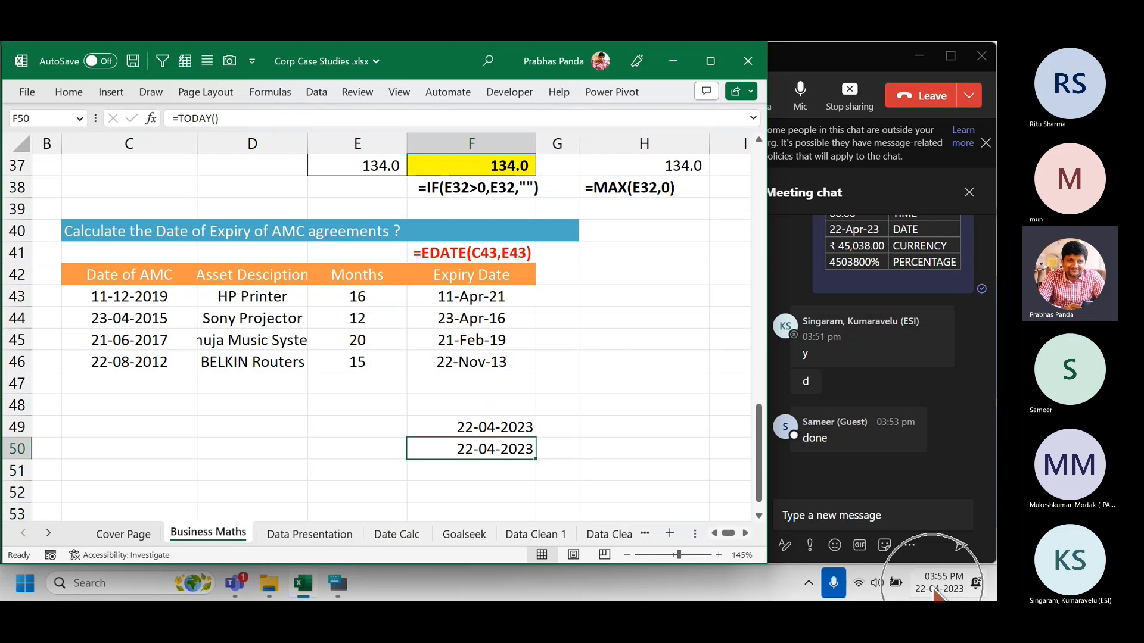
key(ctrl)
key(ctrl)
key(ctrl)
key(ctrl)
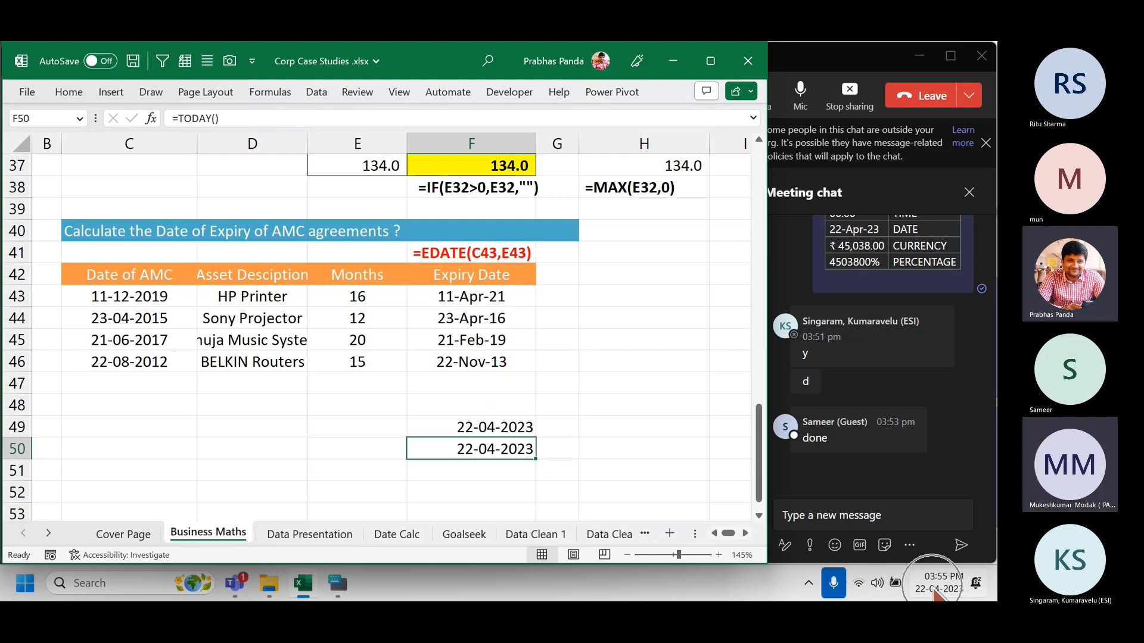
key(ctrl)
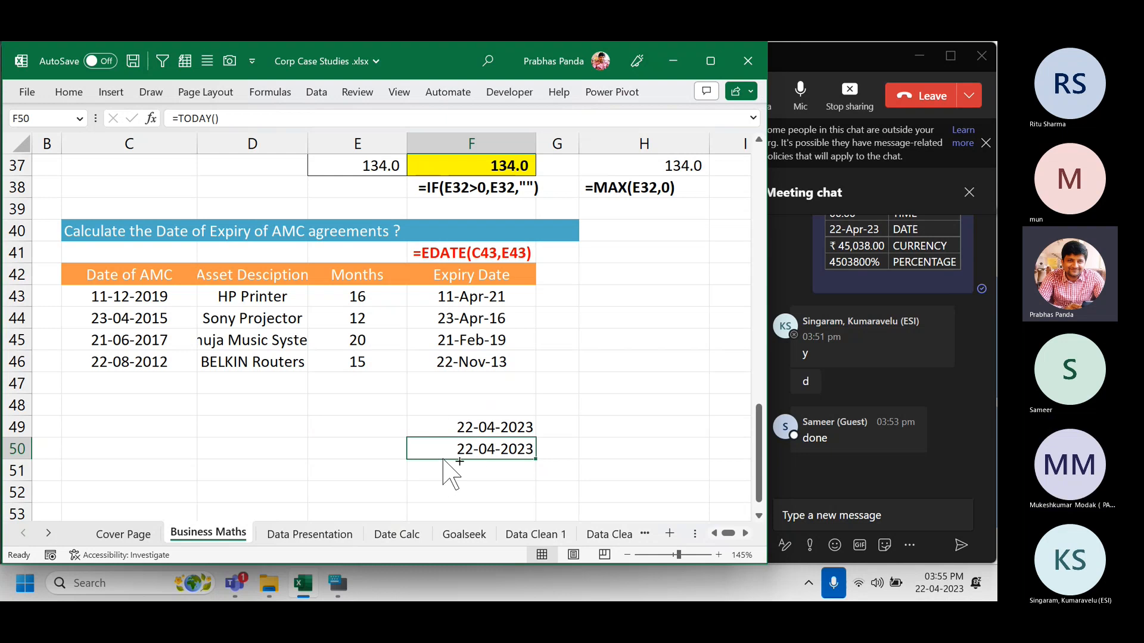
key(ctrl)
double_click(462, 450)
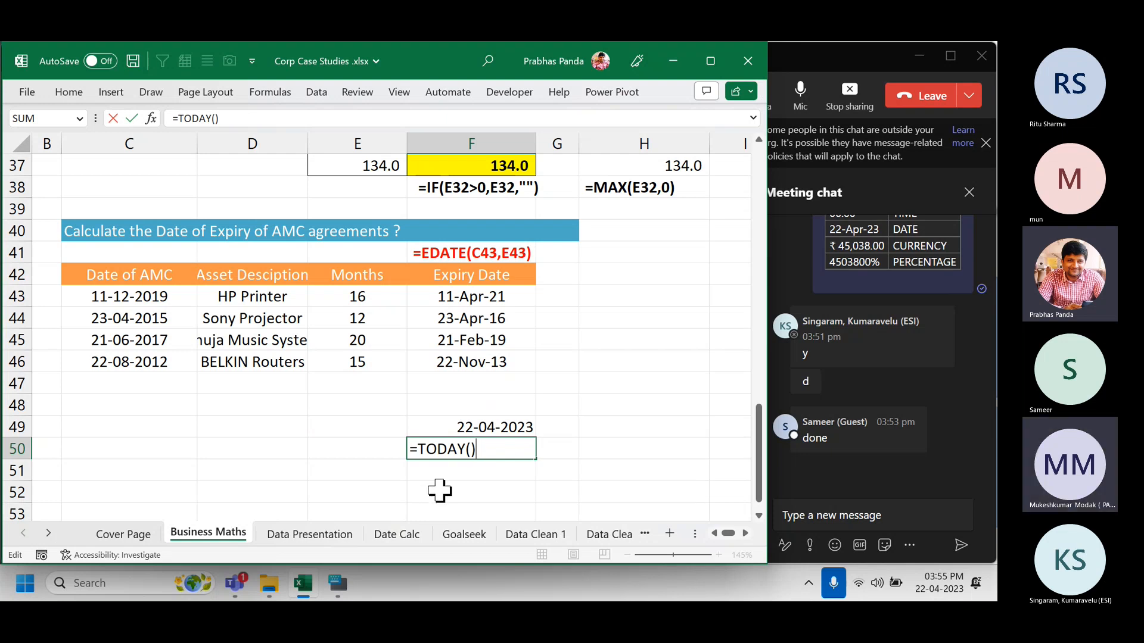
key(ctrl+Return)
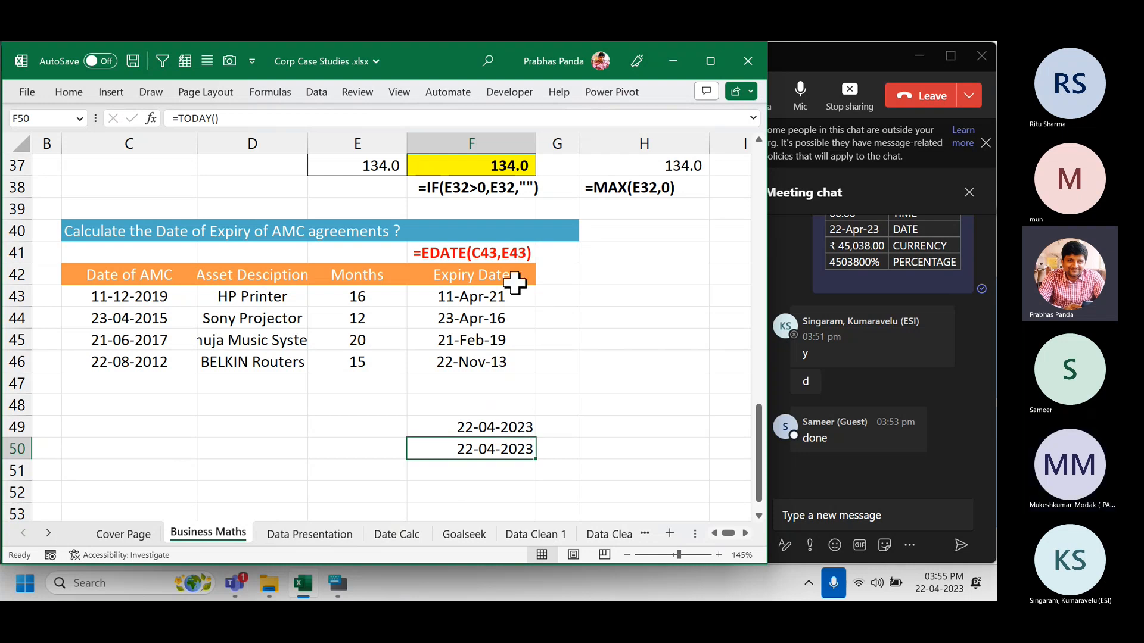
drag(513, 278, 503, 364)
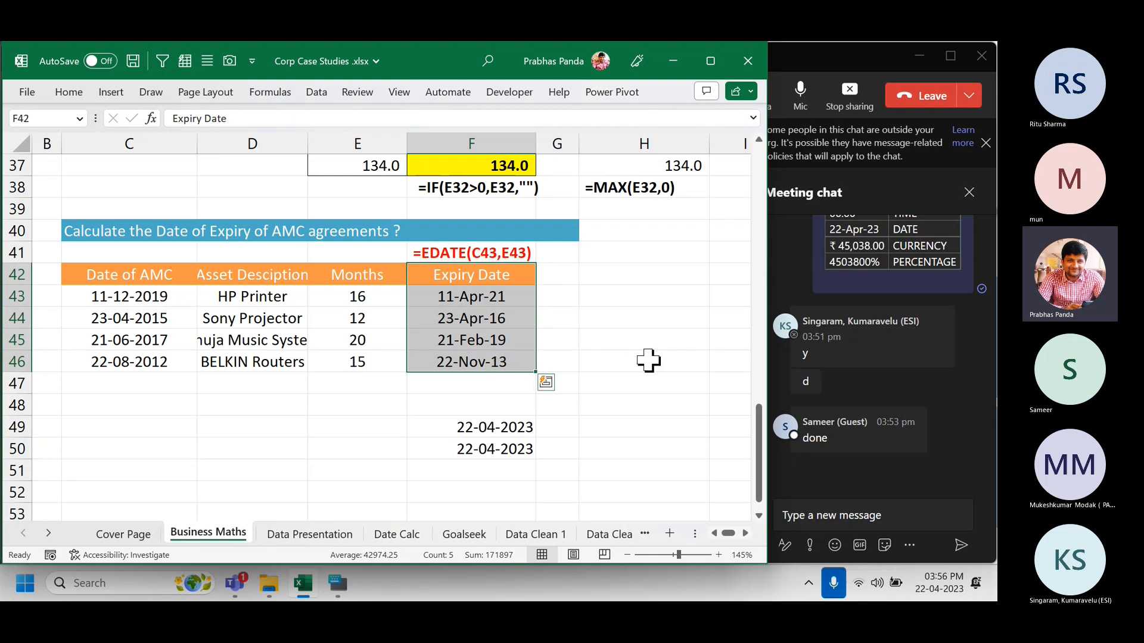
click(649, 305)
click(529, 298)
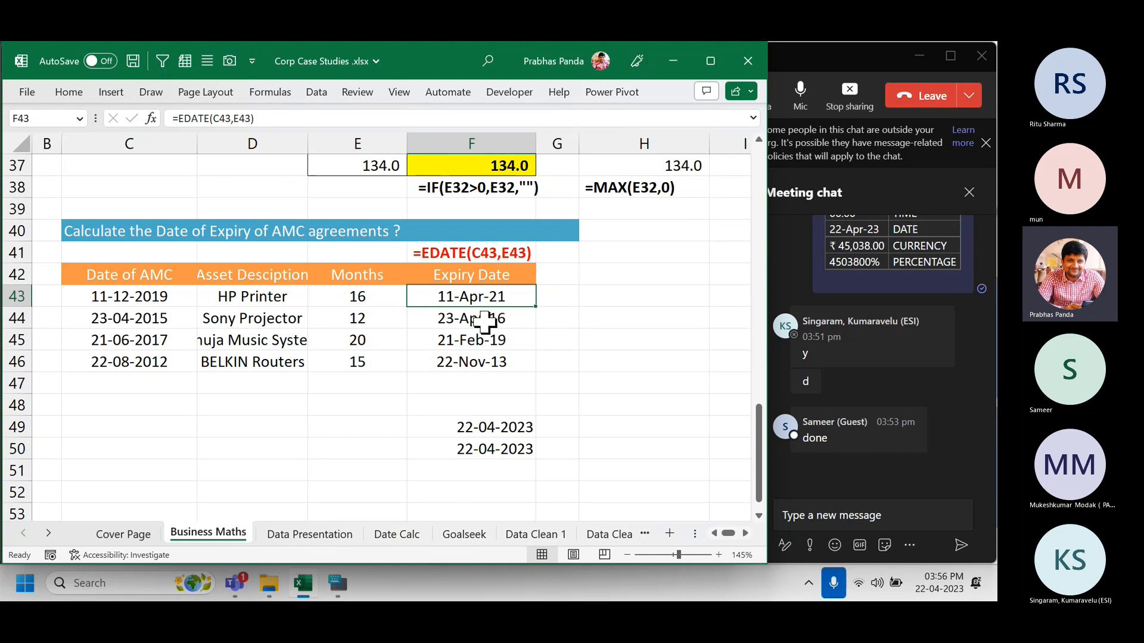
Add the column header DAY in H42.
click(617, 280)
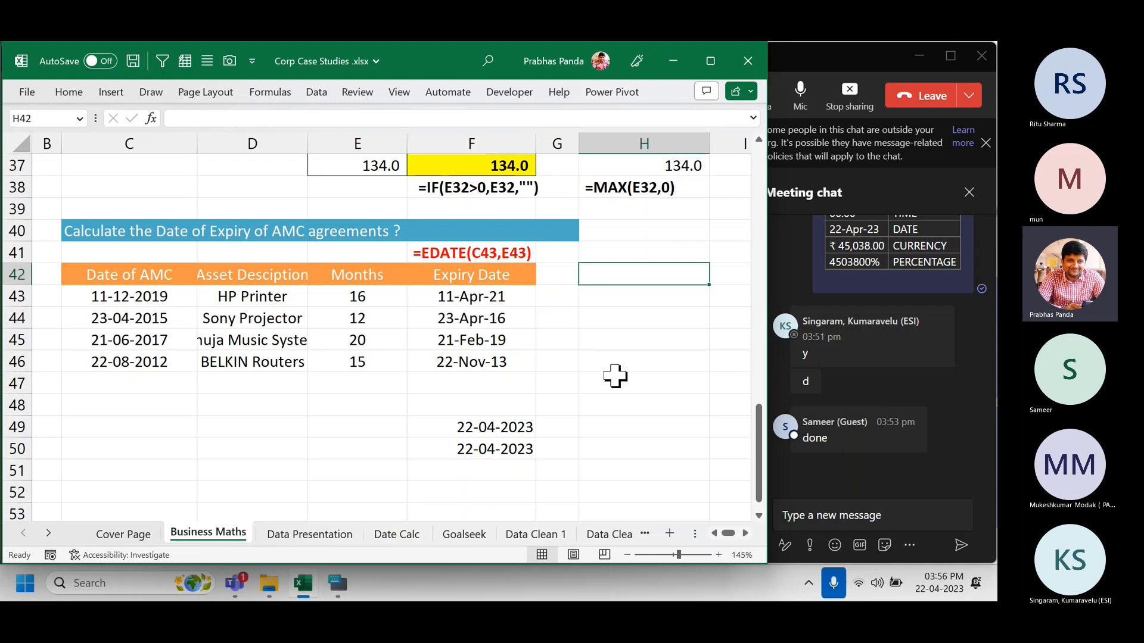
text(DAY)
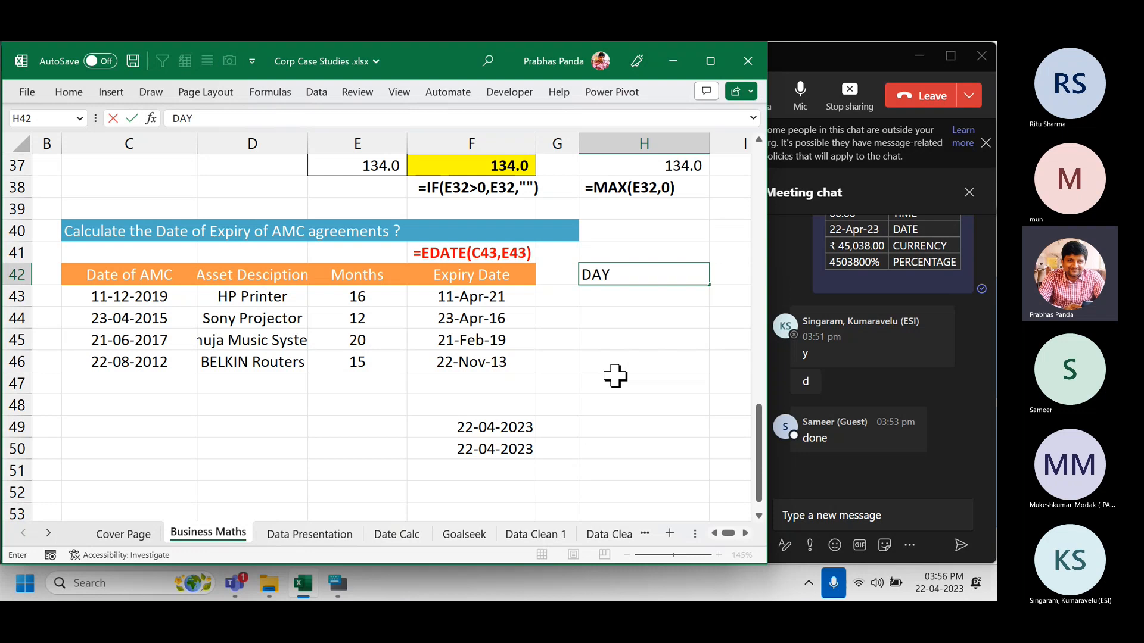
key(Return)
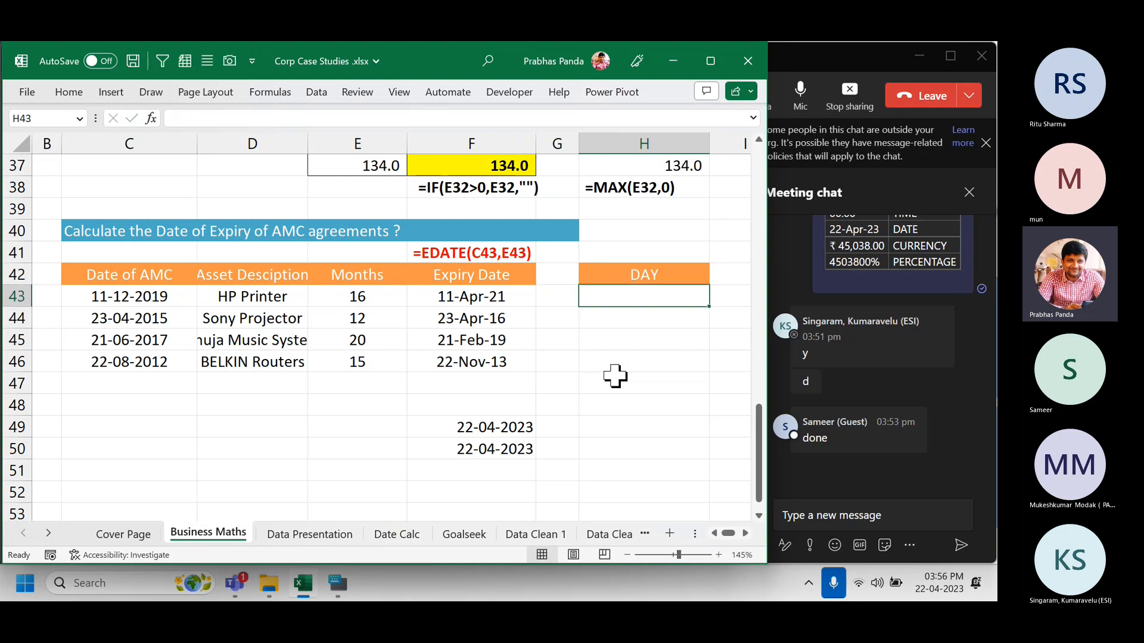
Select H43:H46 and start the formula =TEXT(F43,"DDDD" for weekday names.
key(shift+Down)
key(shift+Down)
key(shift+Down)
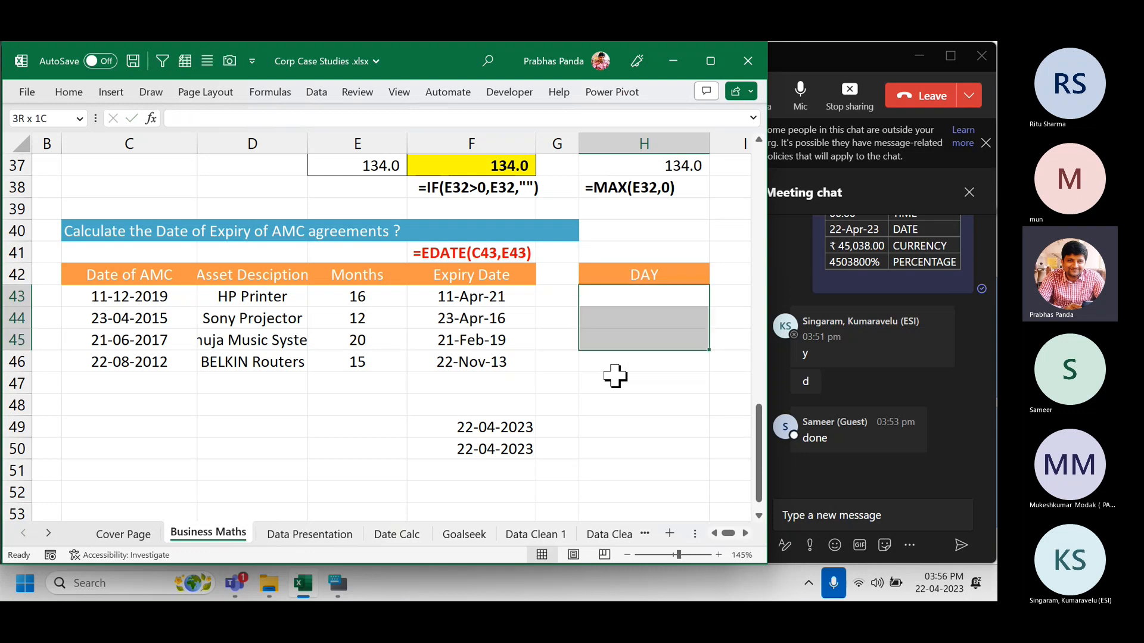
text(=text)
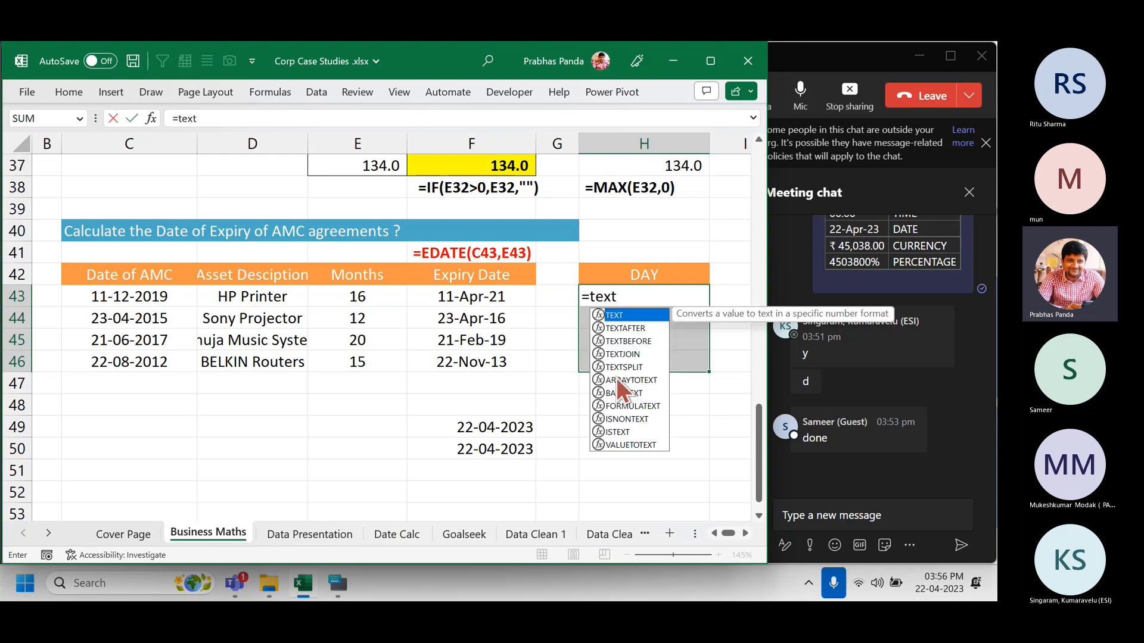
key(Tab)
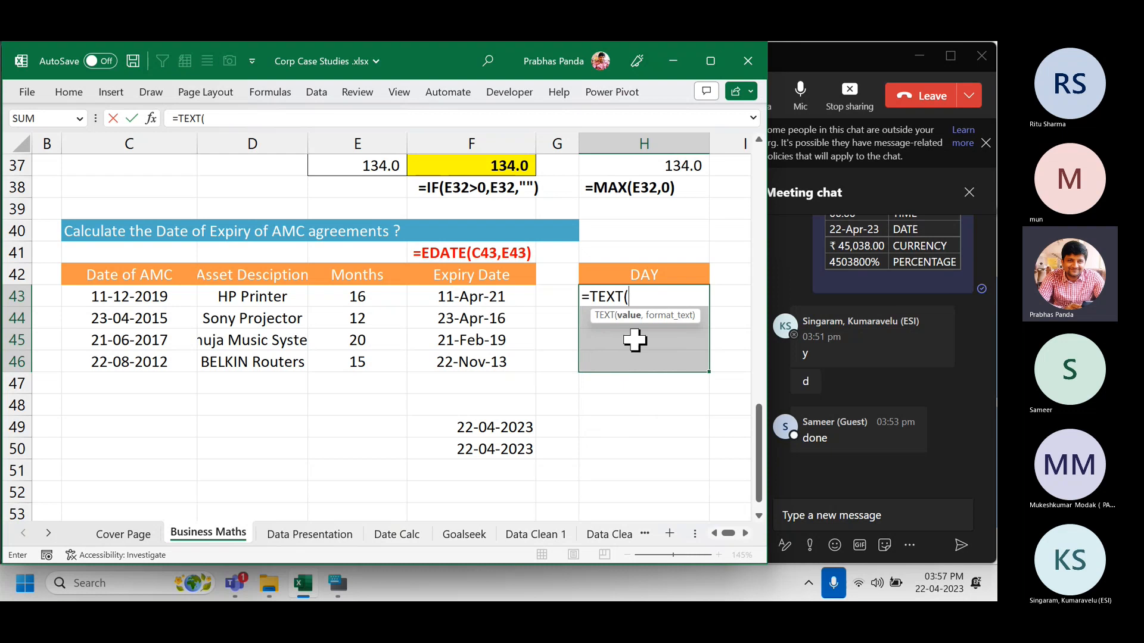
key(Left)
key(Left)
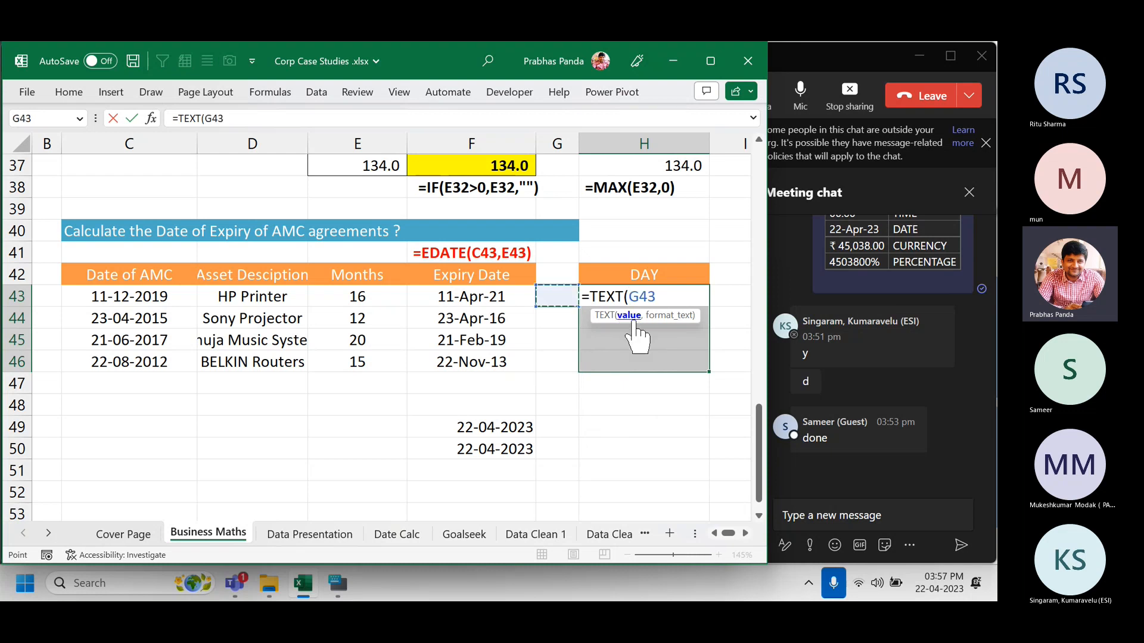
text(,)
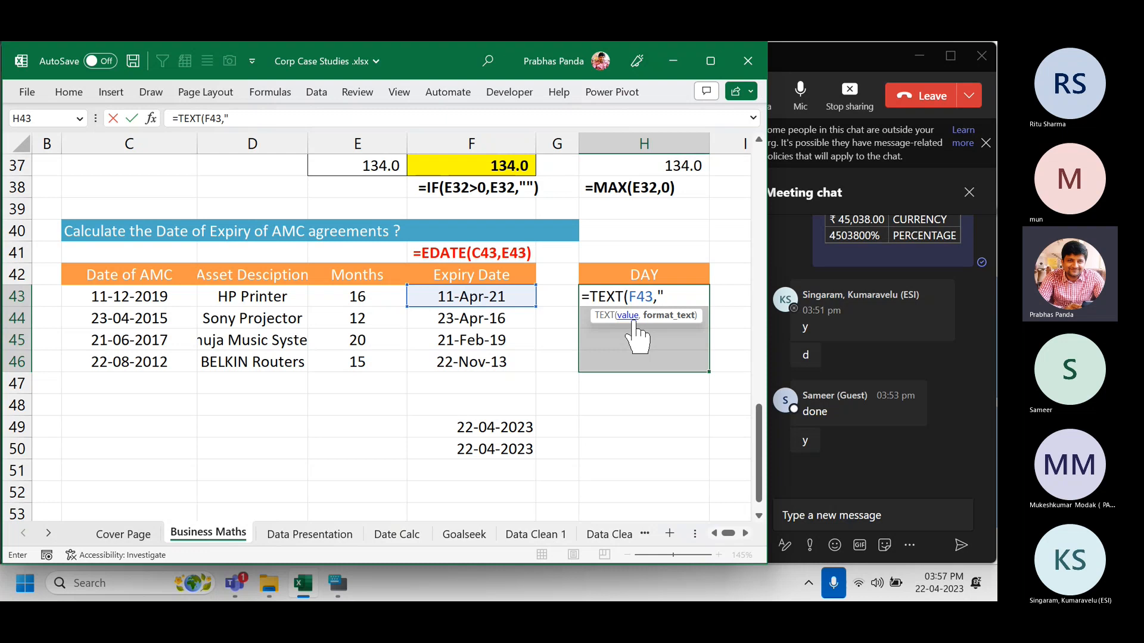
text(DDDD")
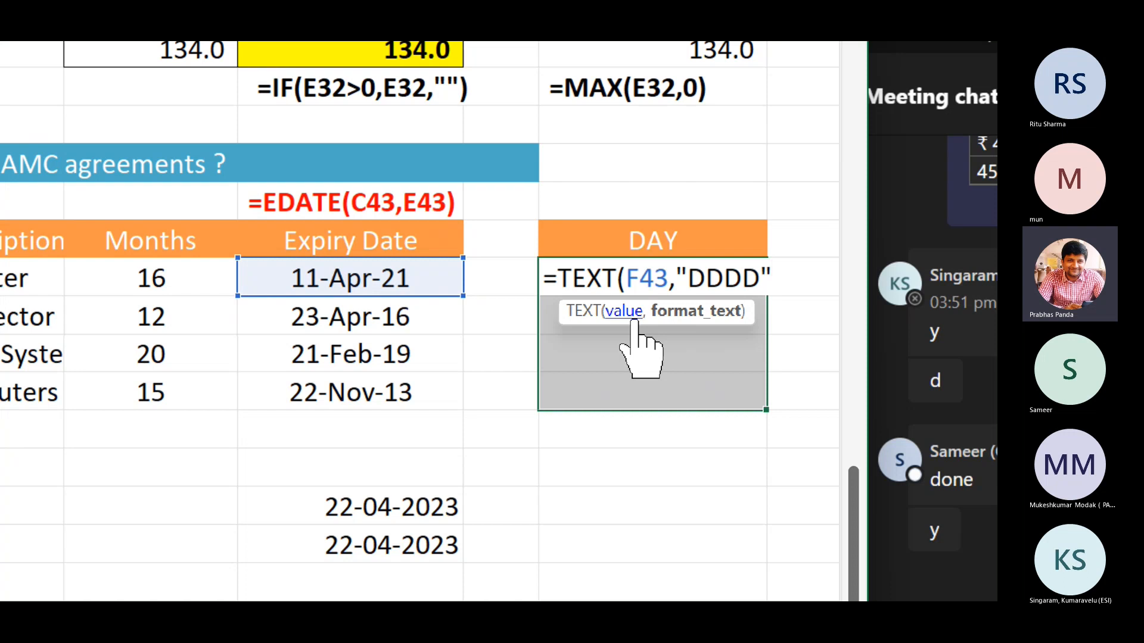
Fill the four DAY cells with =TEXT(F43,"DDDD") and paste the formula as a label above DAY.
text())
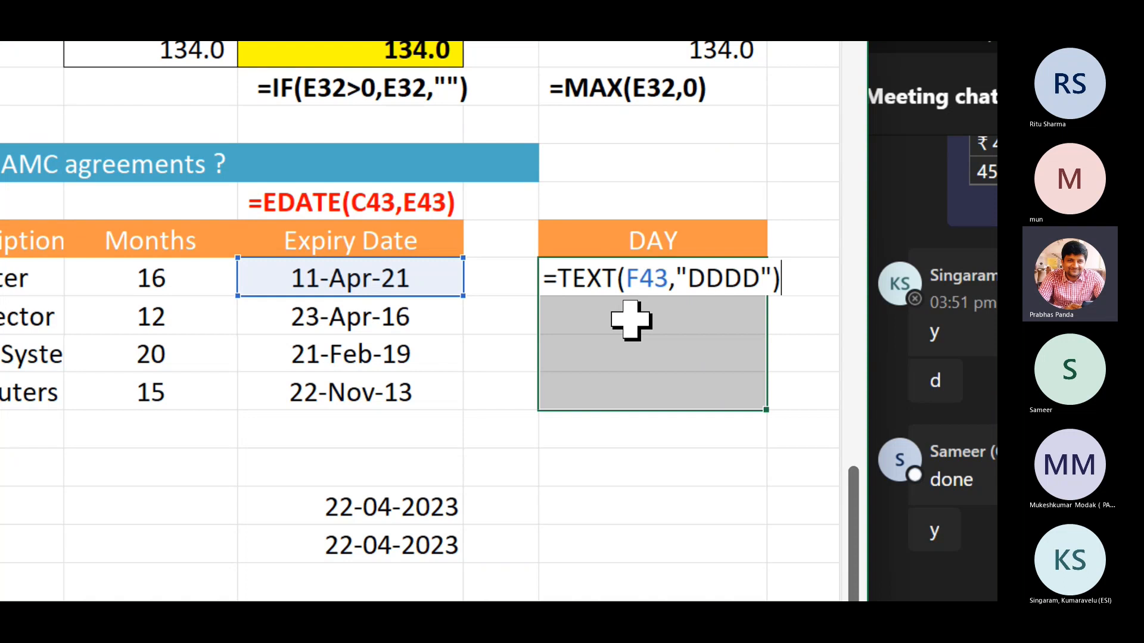
key(ctrl+Return)
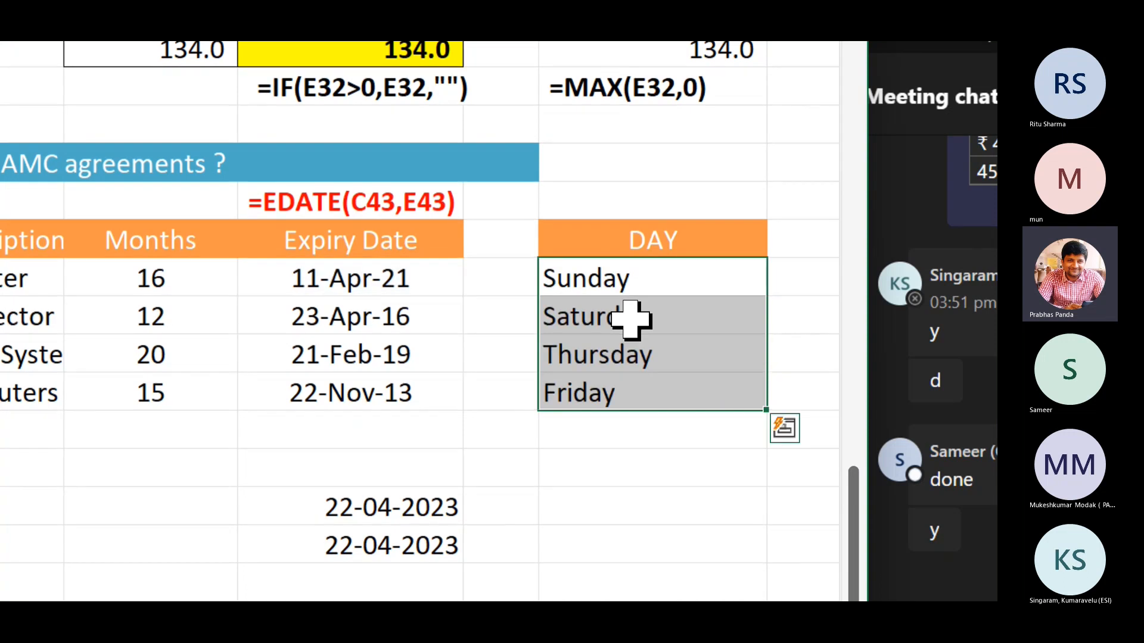
key(F2)
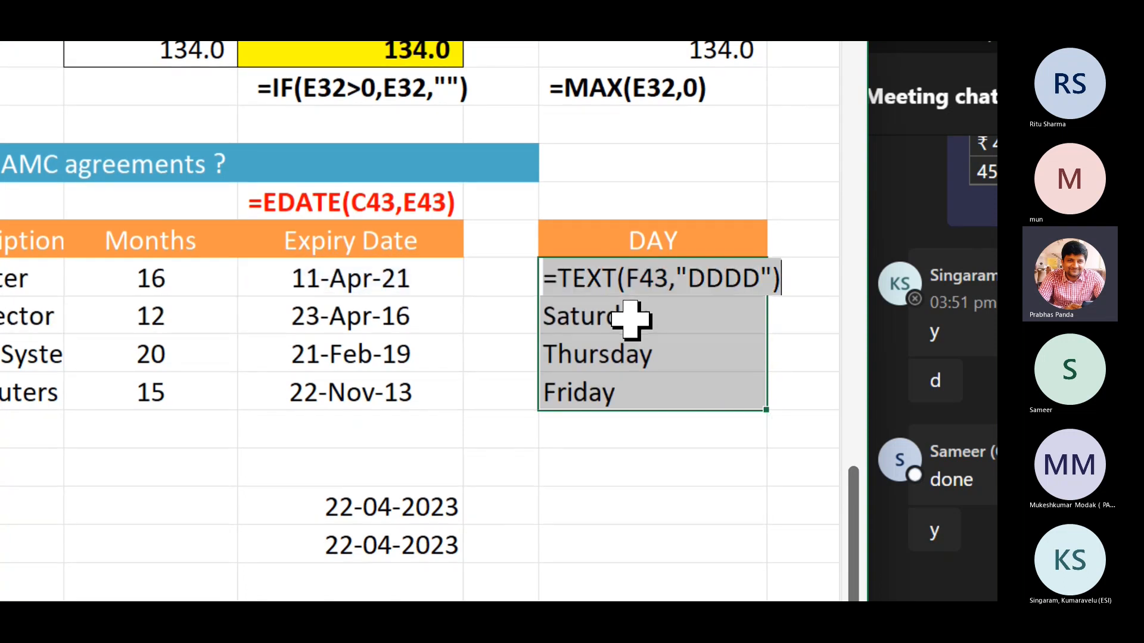
key(Return)
key(Up)
key(Up)
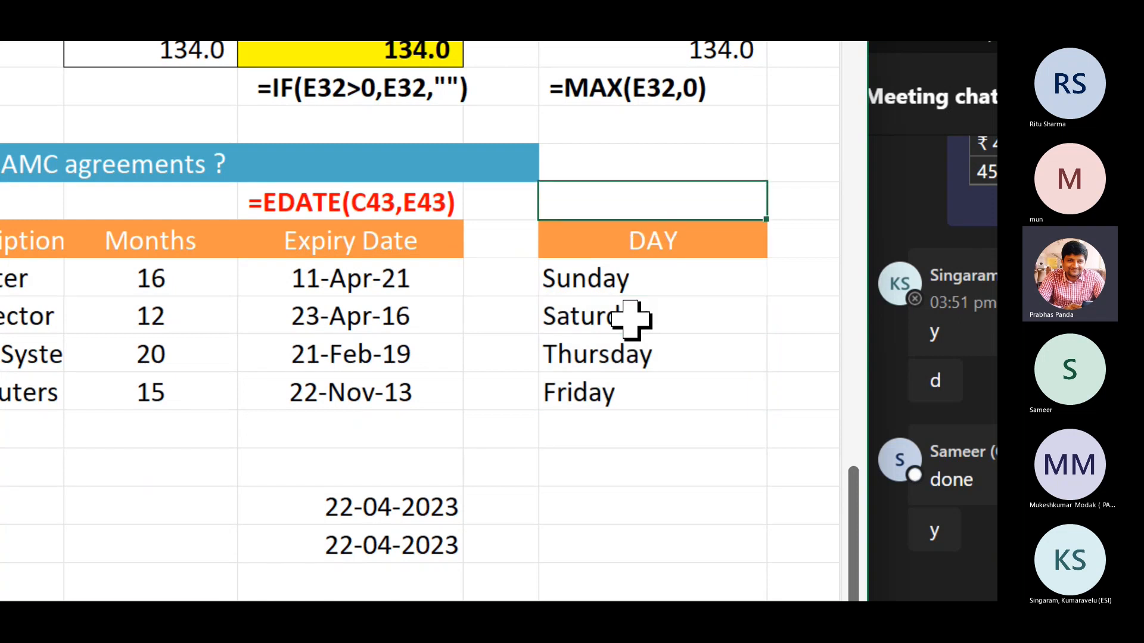
text(=TEXT(F43,"DDDD"))
key(Return)
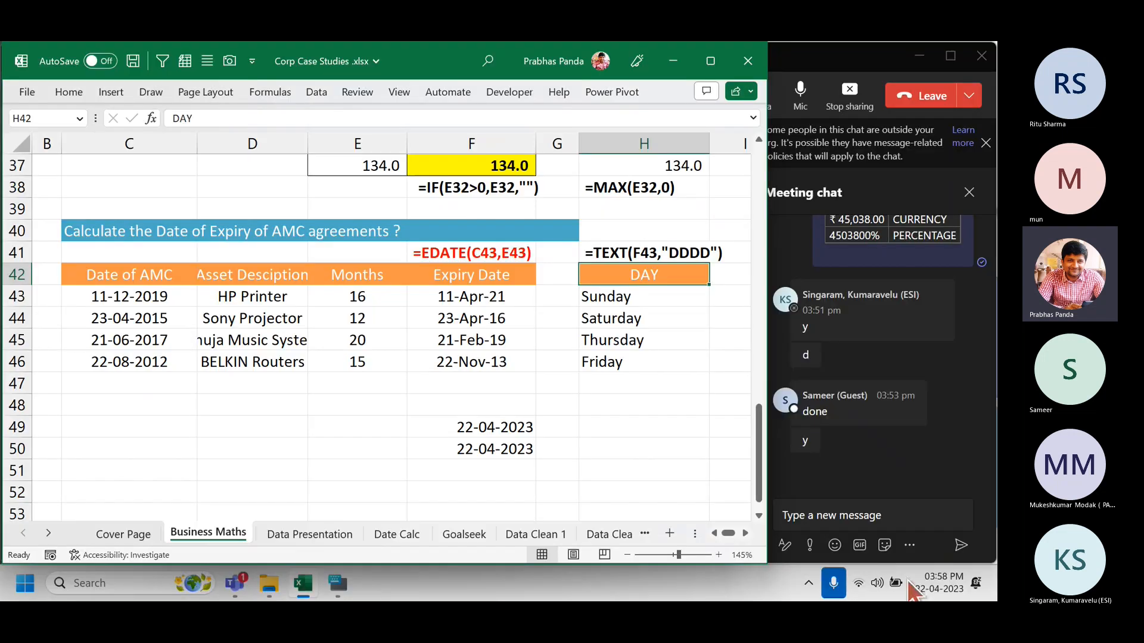
Post the =TEXT(F43,"DDDD") formula in the Teams meeting chat, then return to Excel.
click(850, 516)
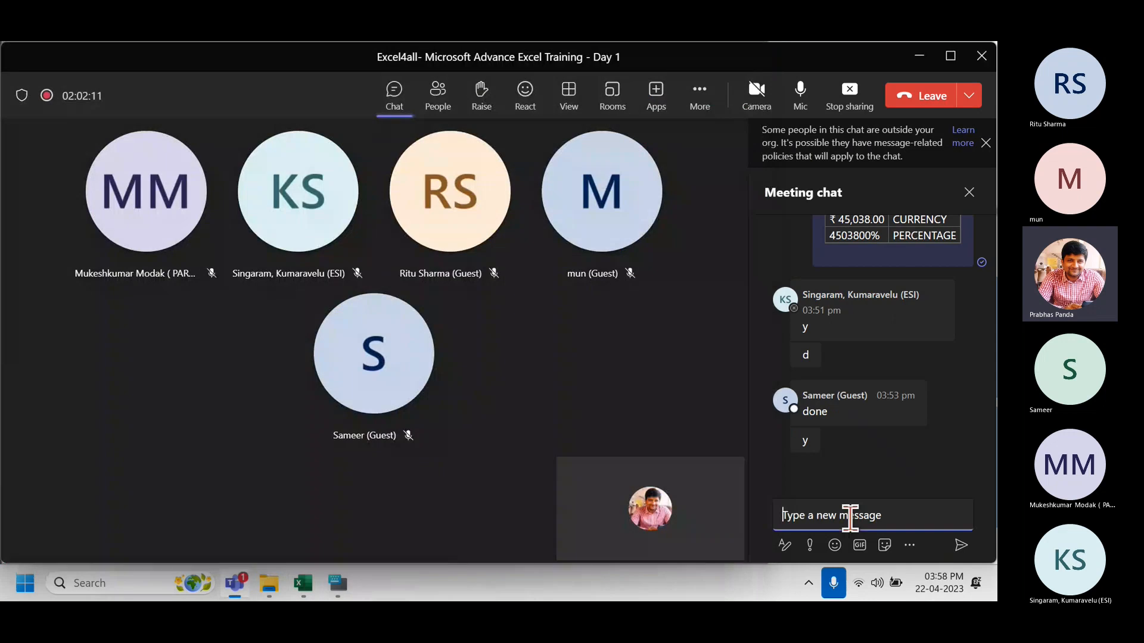
text(=TEXT(F43,"DDDD"))
key(Return)
key(alt+Tab)
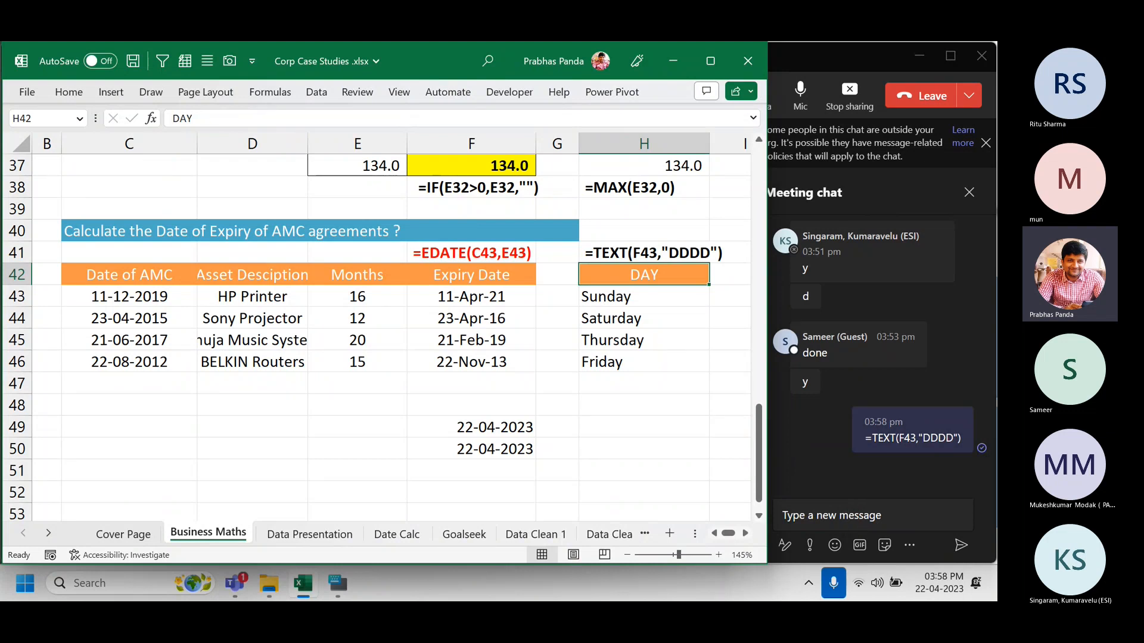
click(744, 538)
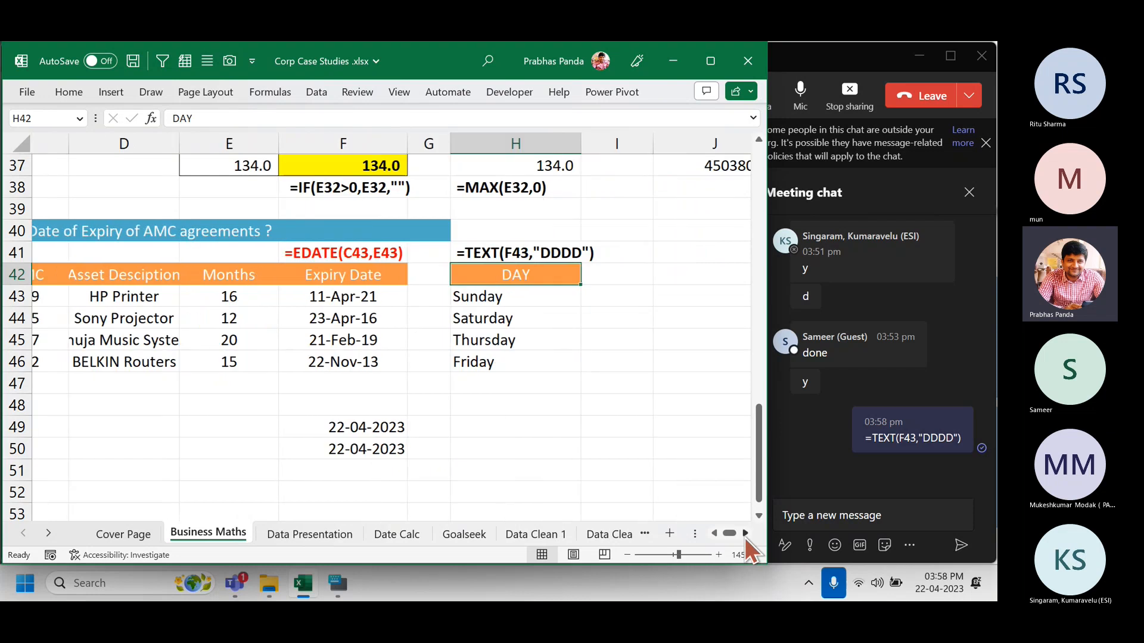
click(744, 538)
click(744, 538)
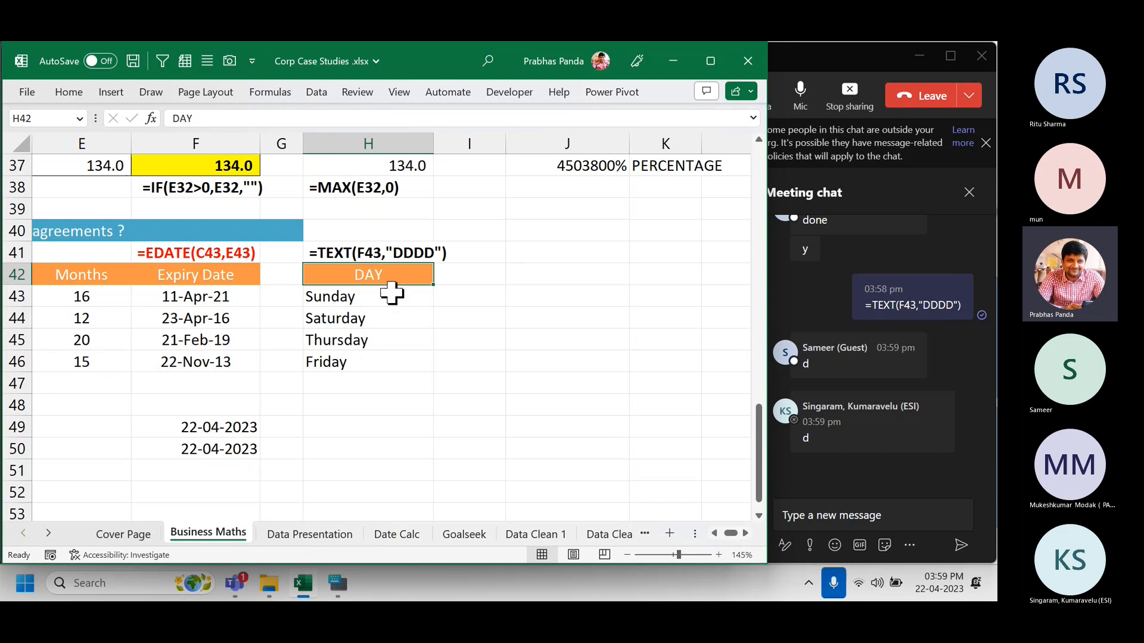
Centre-align the four day names under the DAY header.
drag(397, 303, 378, 360)
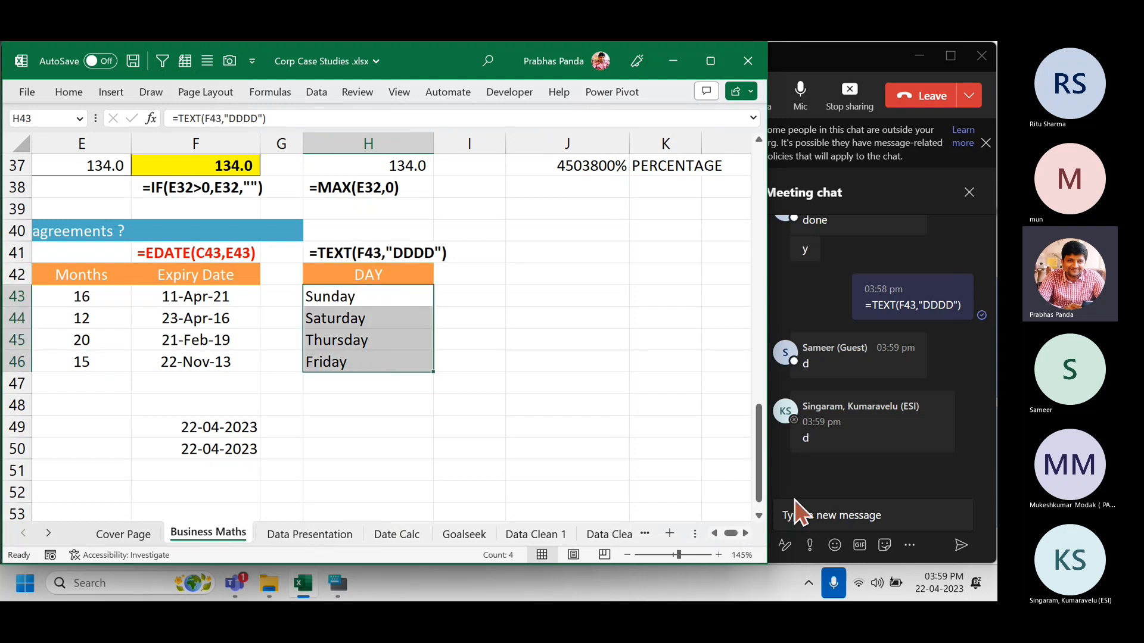
key(alt+h)
key(a)
key(c)
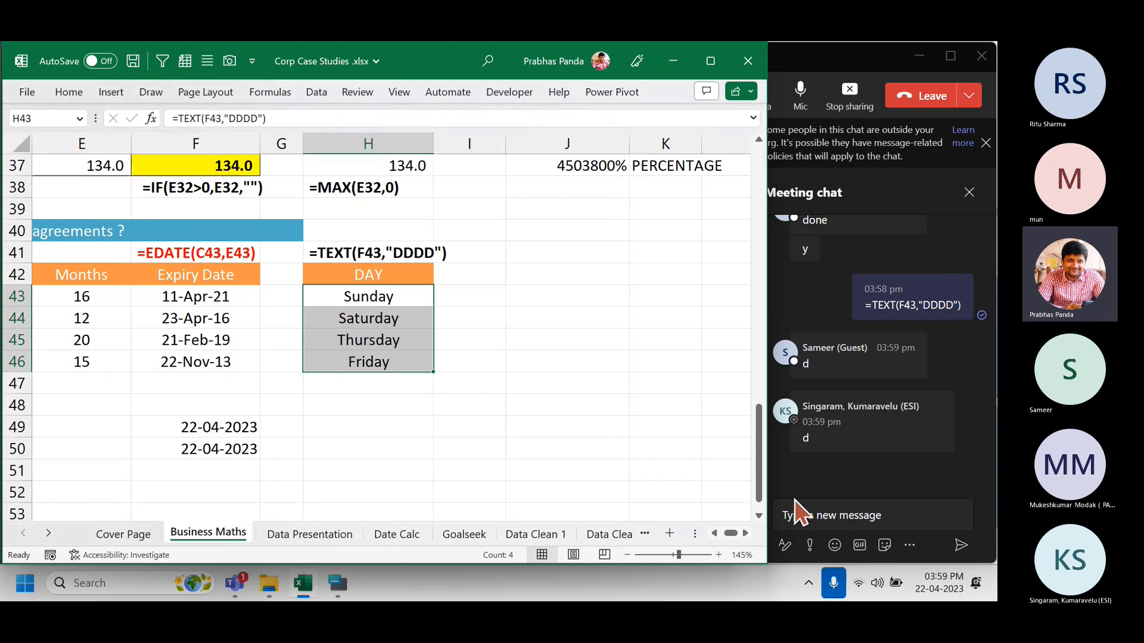
Add Month and Year headers in I42 and J42 beside DAY.
key(Up)
key(Right)
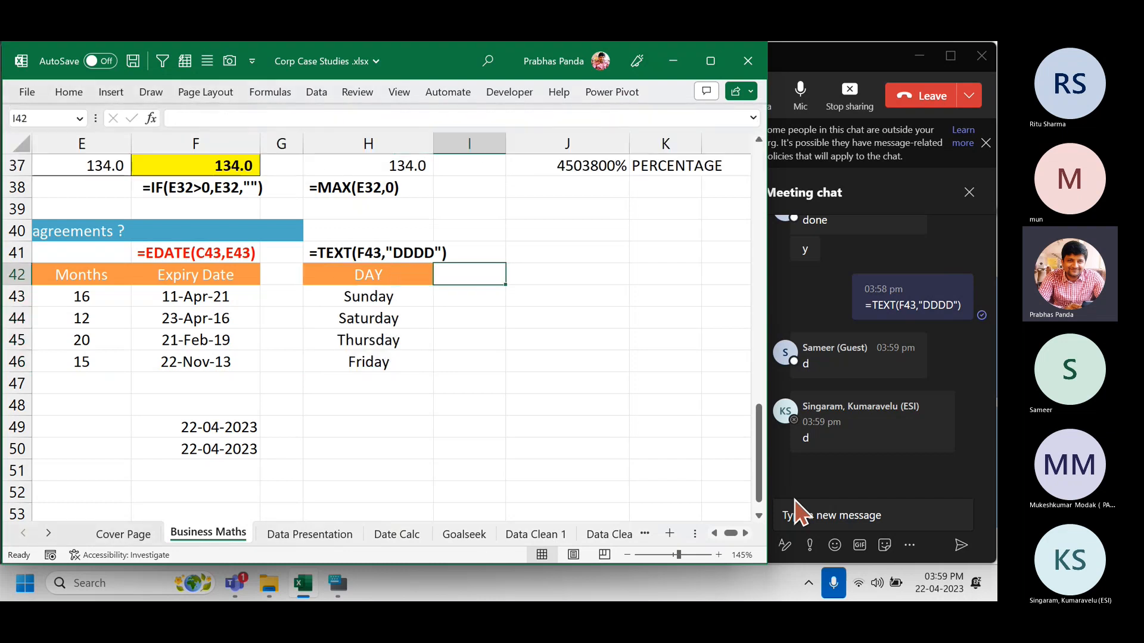
text(Month)
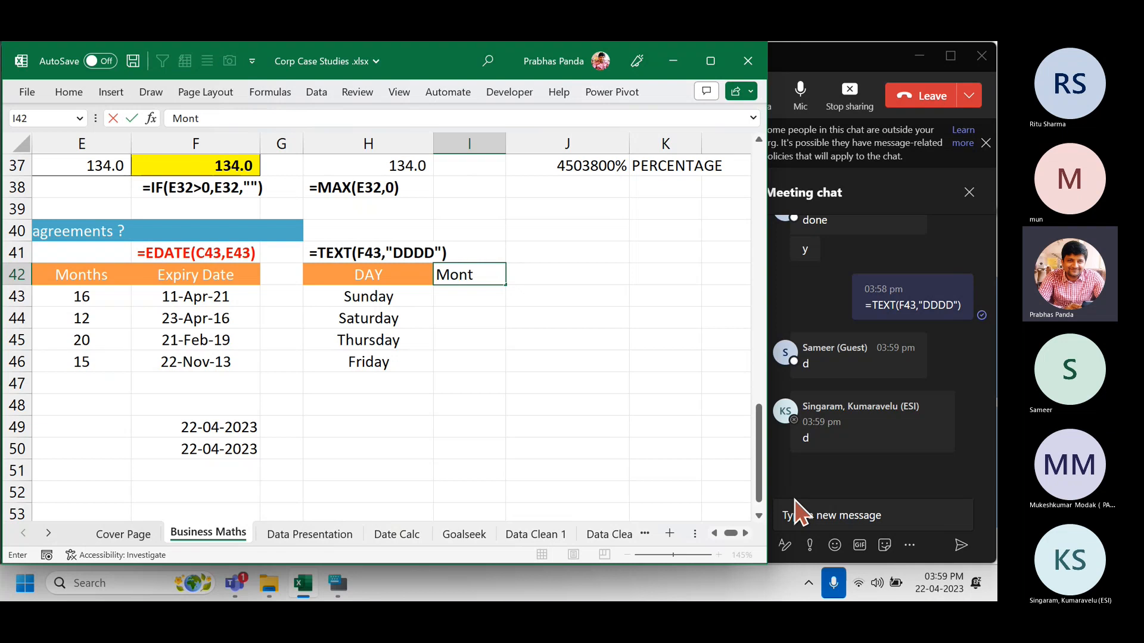
key(Tab)
text(Year)
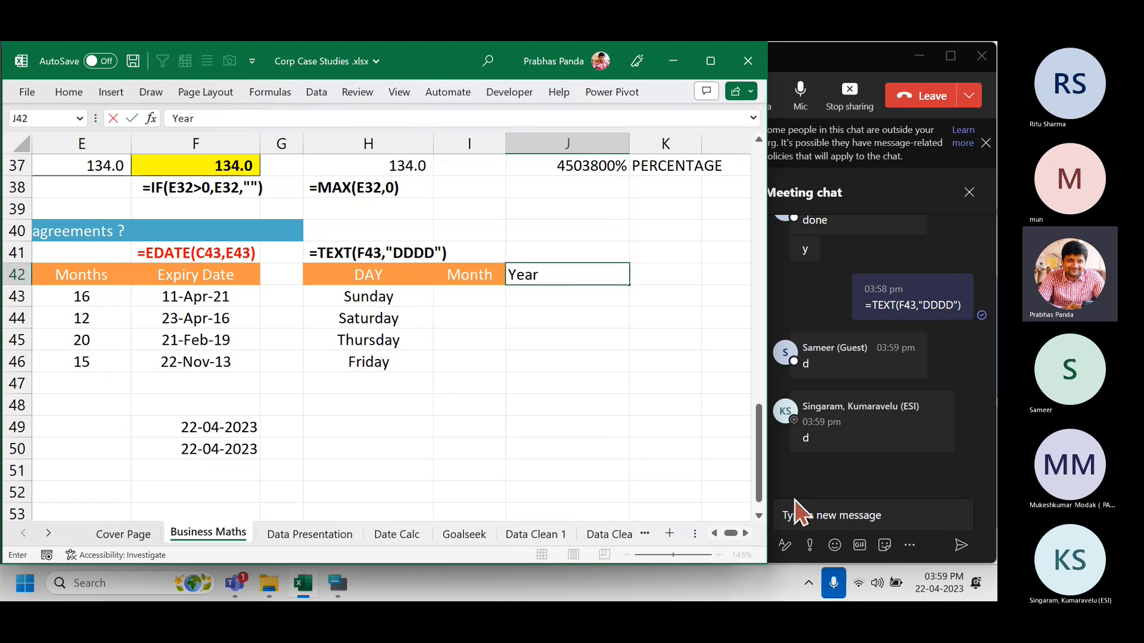
key(Return)
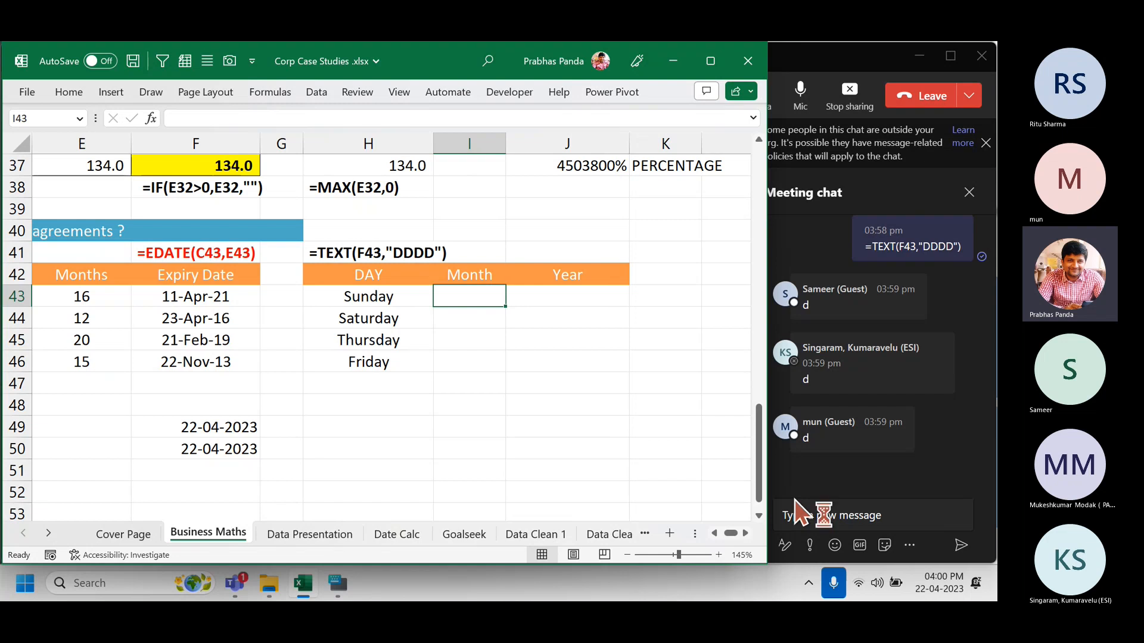
Fill I43:I46 with =TEXT(F43,"mmmm") to show each expiry date's month name.
key(shift+Down)
key(shift+Down)
key(shift+Down)
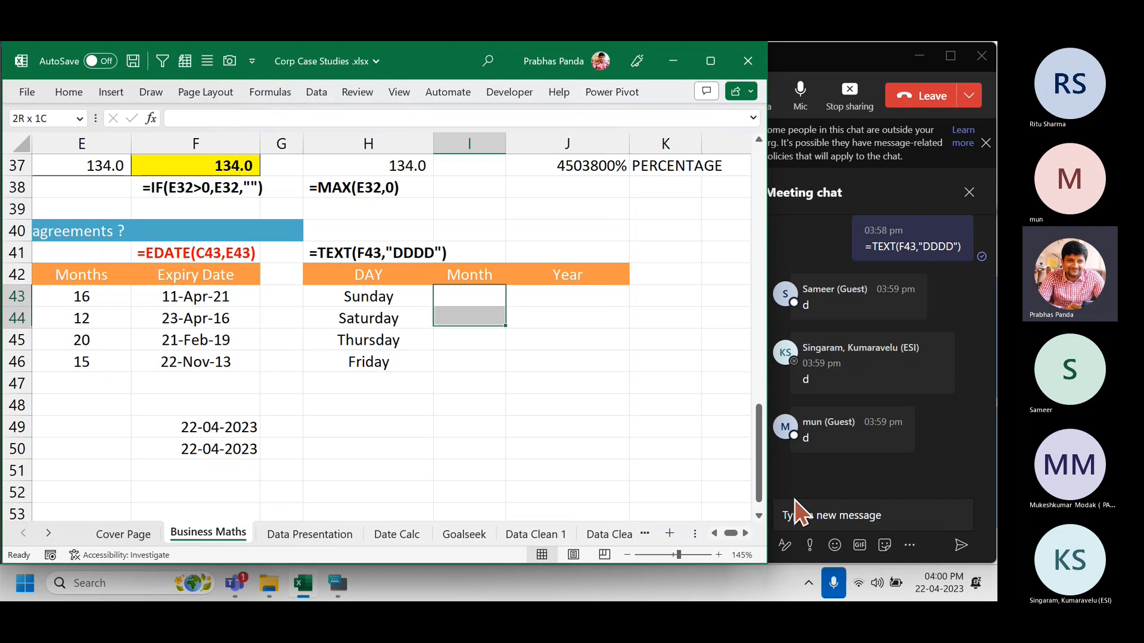
text(=te)
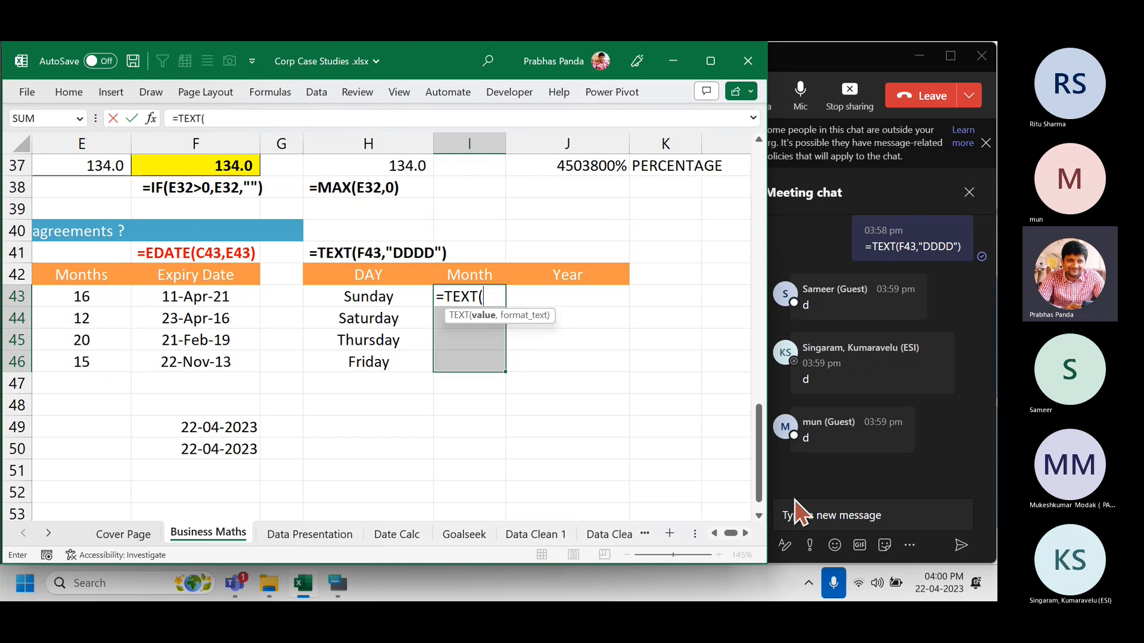
key(Left)
key(Left)
key(Left)
text(,)
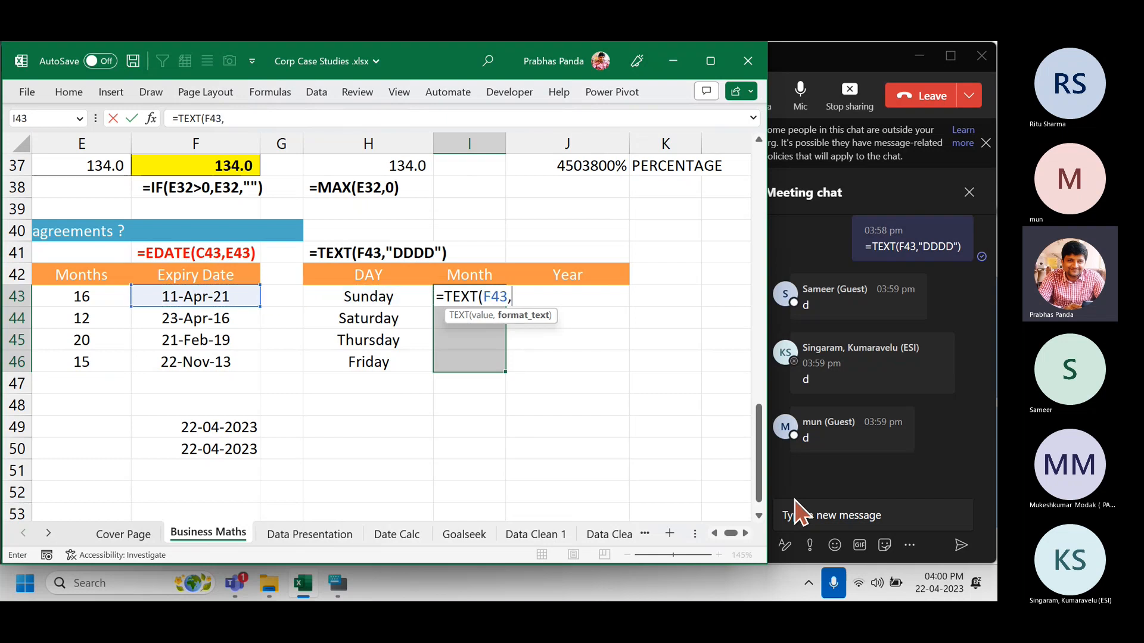
text("mmmm)
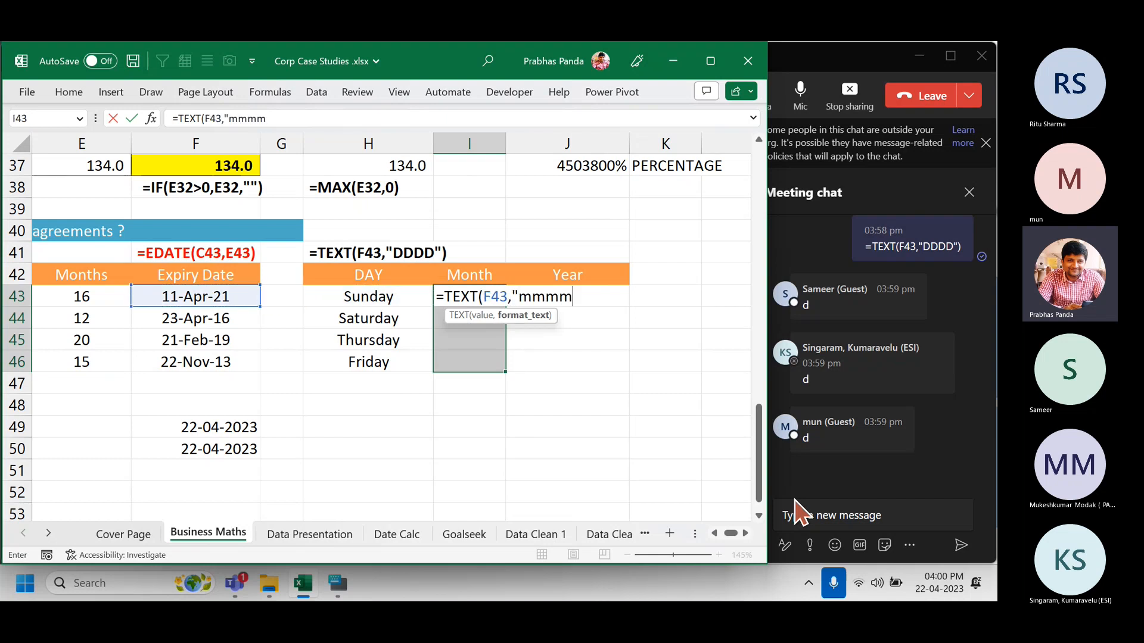
text(")
key(ctrl+Return)
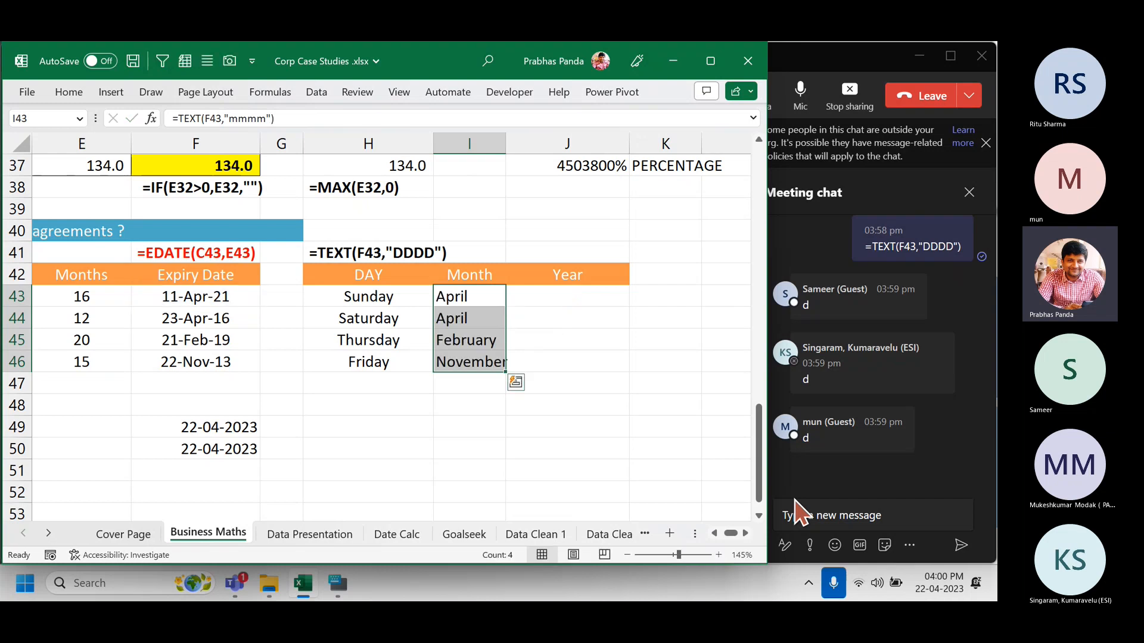
Centre the month names and AutoFit column I so November fits.
key(alt+h)
key(a)
key(c)
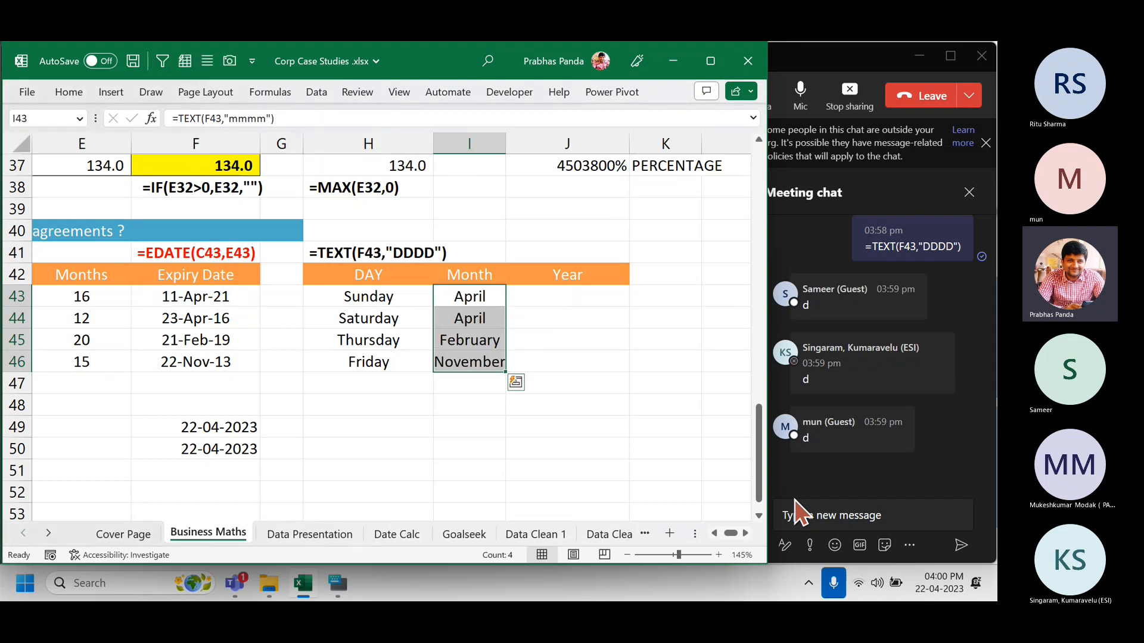
key(alt+o)
key(c)
key(a)
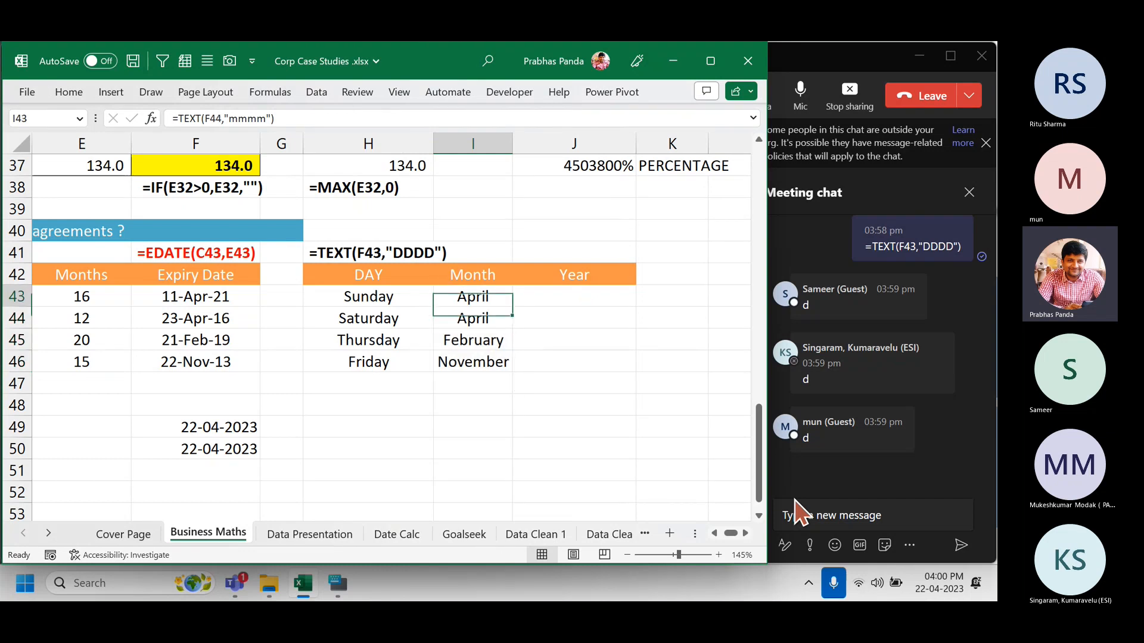
Paste the month formula as text into I47, then select the four Year cells.
key(F2)
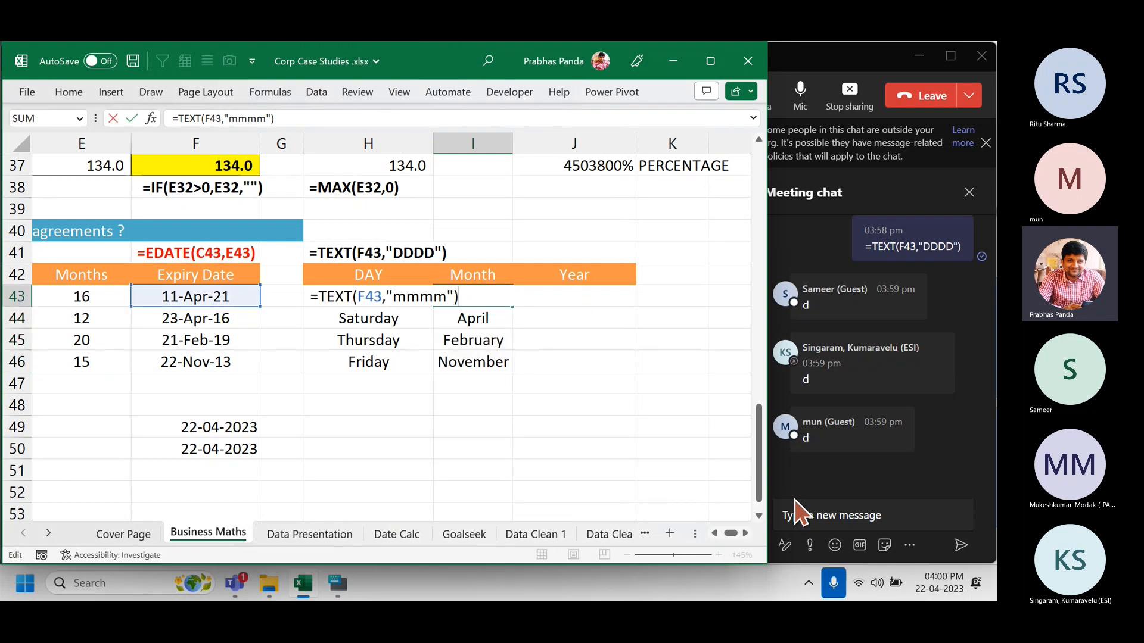
key(shift+Home)
key(ctrl+c)
key(Return)
key(Return)
key(Return)
key(Return)
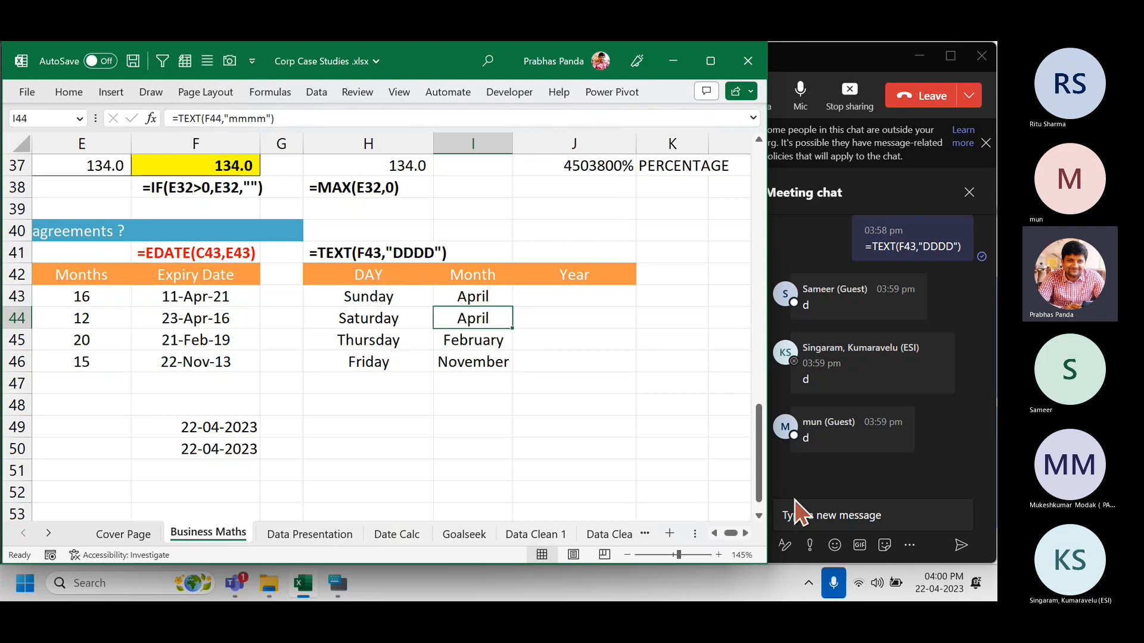
key(BackSpace)
key(ctrl+v)
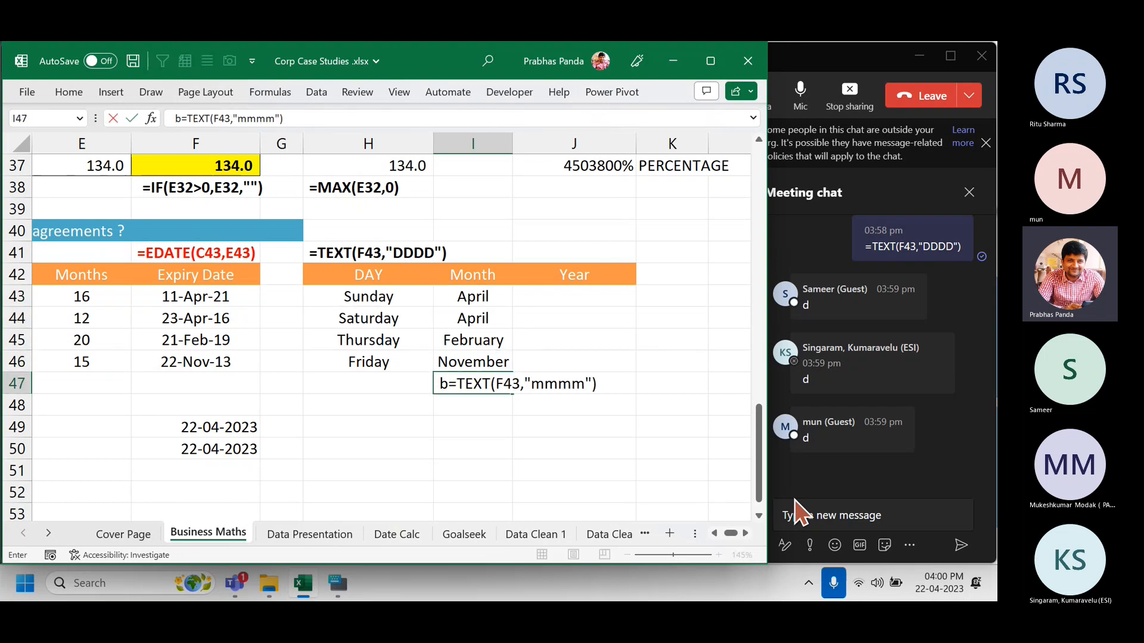
key(Escape)
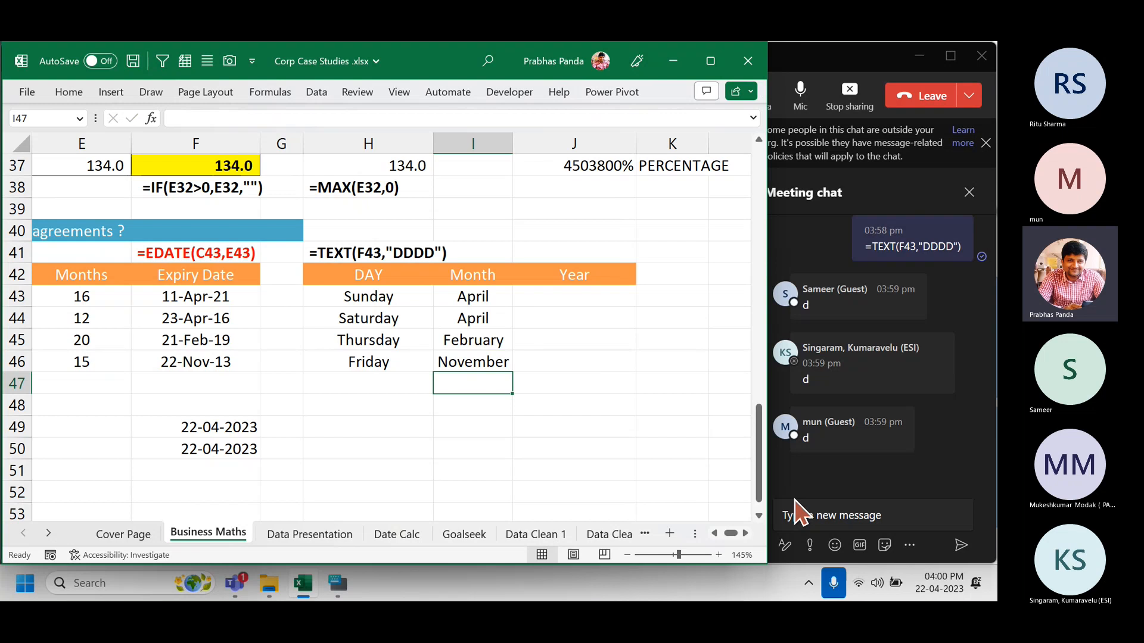
key(ctrl+v)
key(Return)
key(Up)
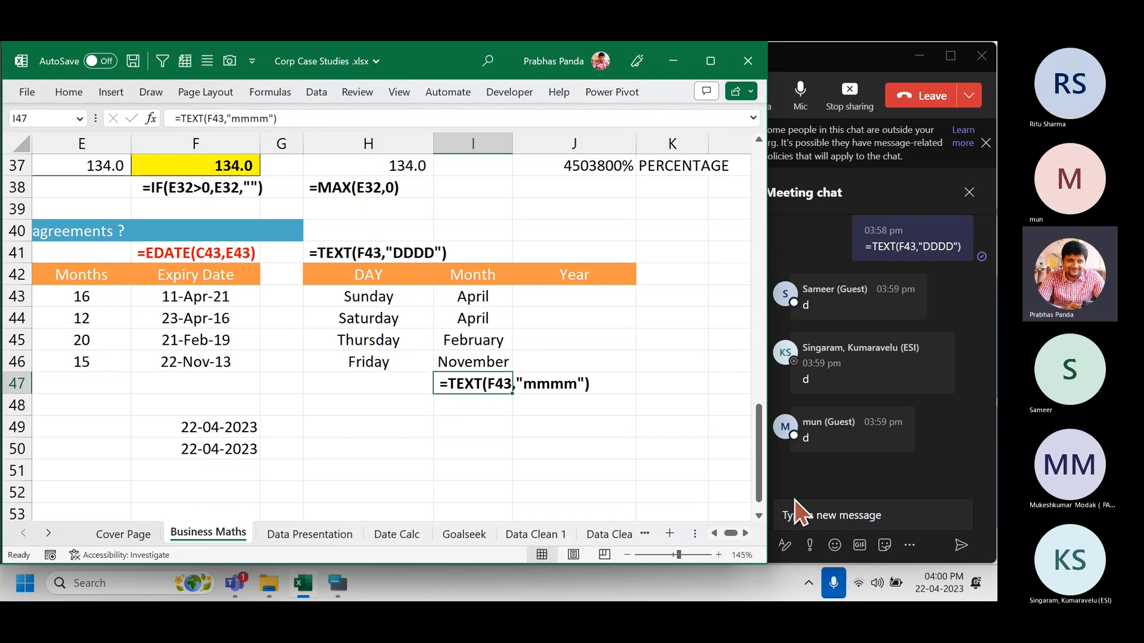
key(Up)
key(Up)
key(Up)
key(Up)
key(Right)
key(shift+Down)
key(shift+Down)
key(shift+Down)
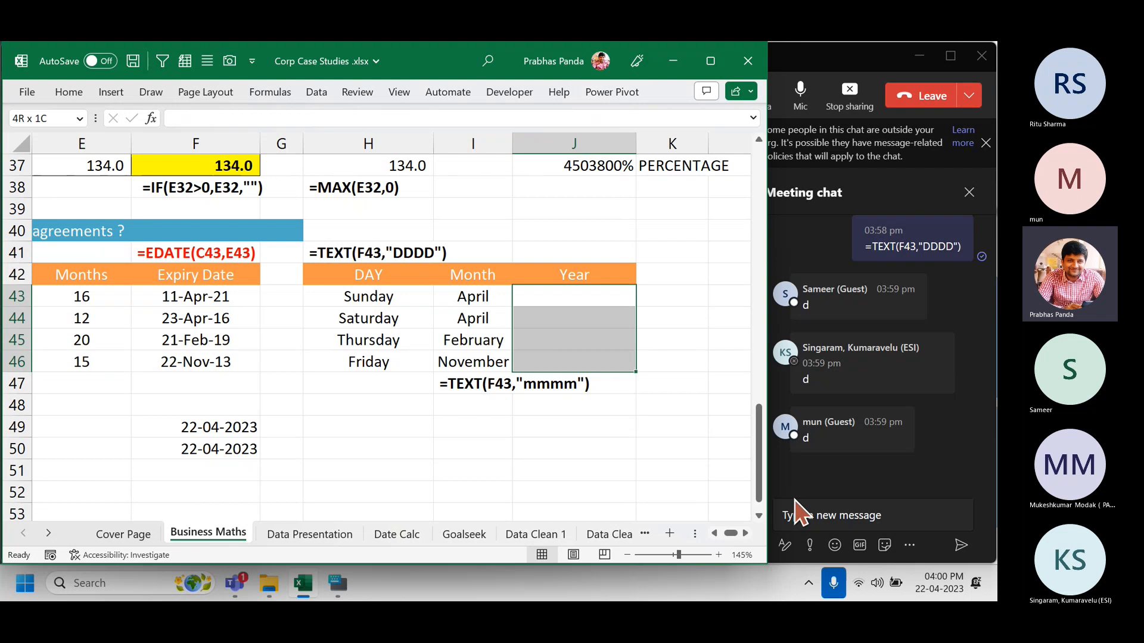
Fill J43:J46 with centred =YEAR(F43) values: 2021, 2016, 2019 and 2013.
text(=te)
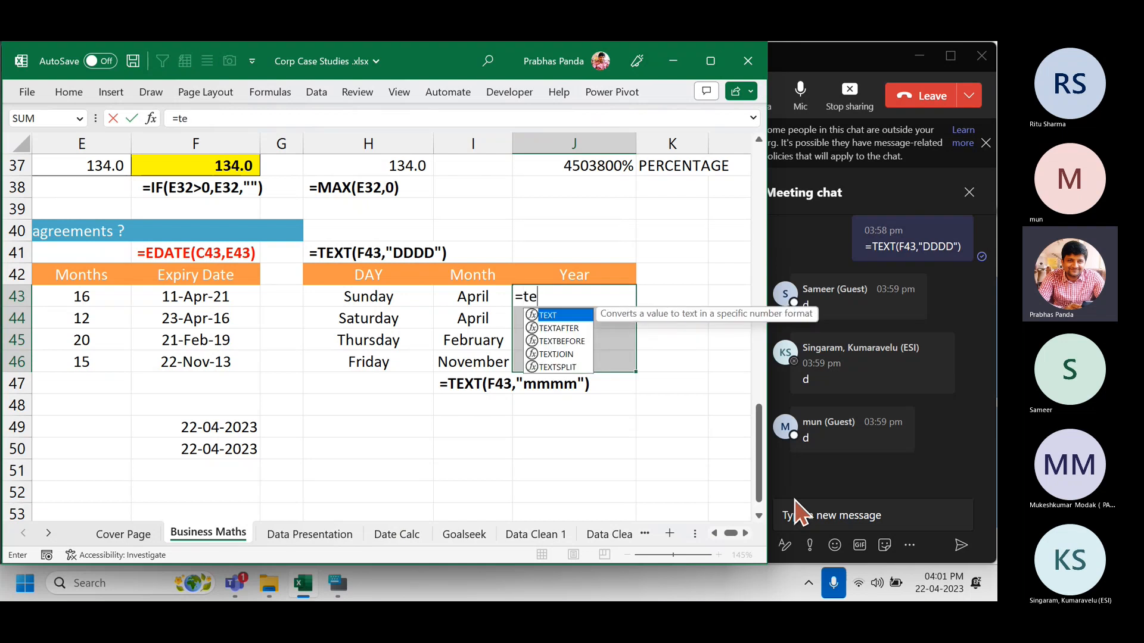
key(Escape)
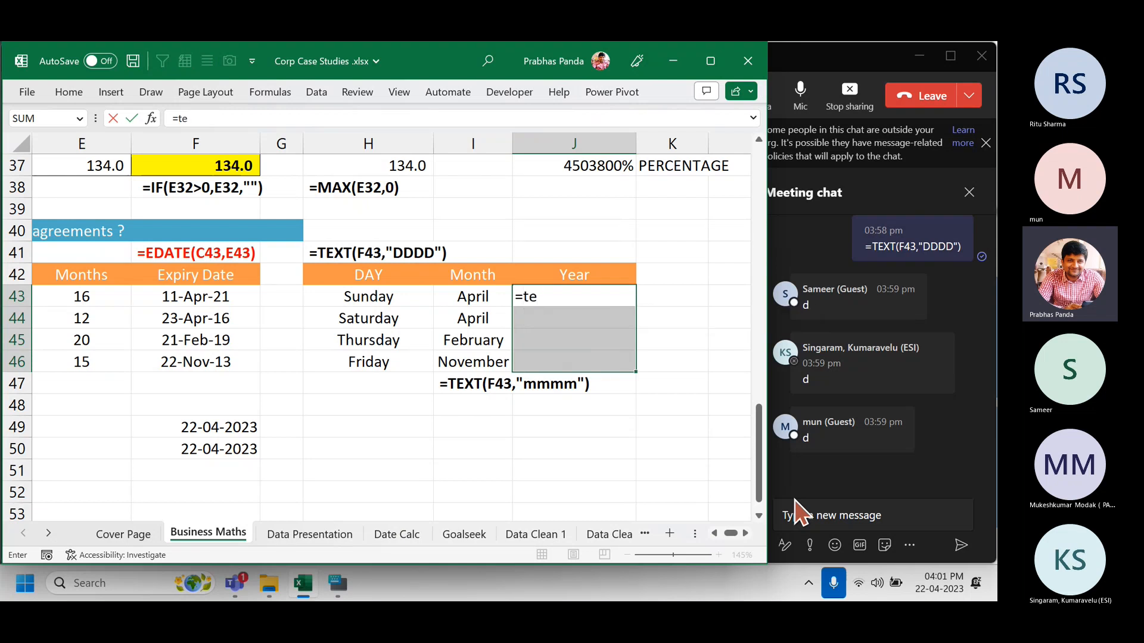
key(Escape)
text(=yea)
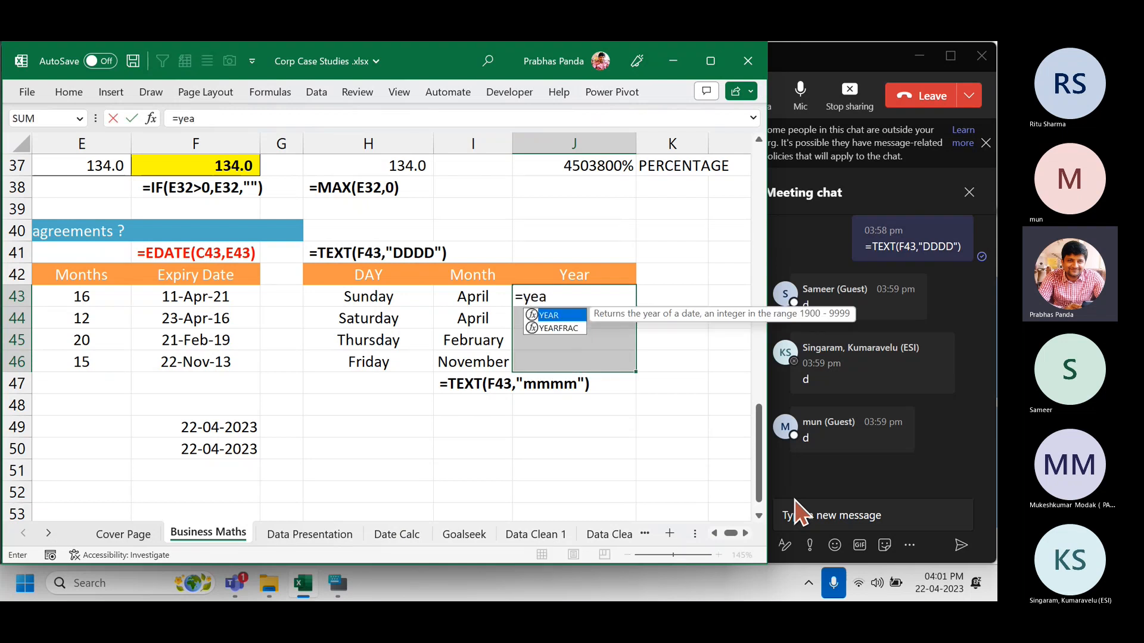
key(Tab)
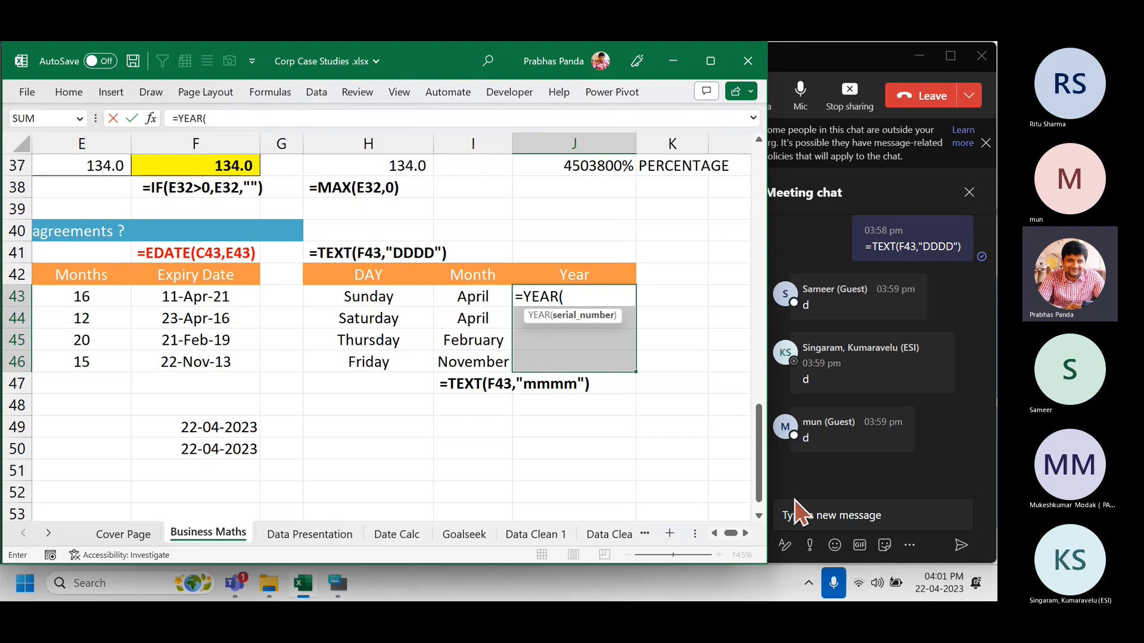
key(Left)
key(Left)
key(Left)
key(Left)
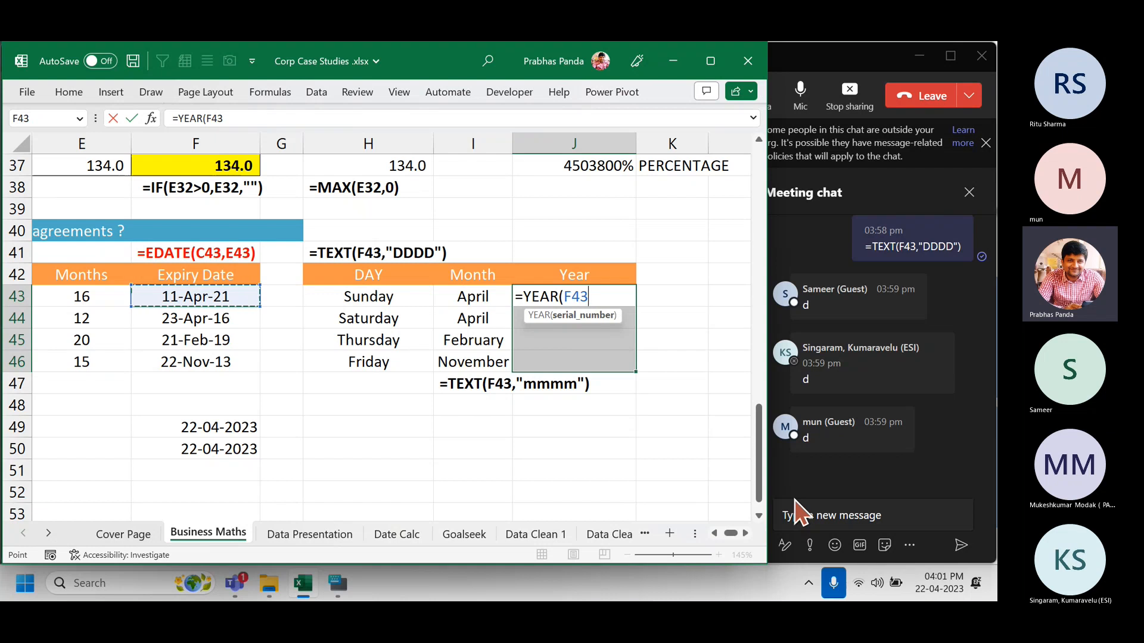
text())
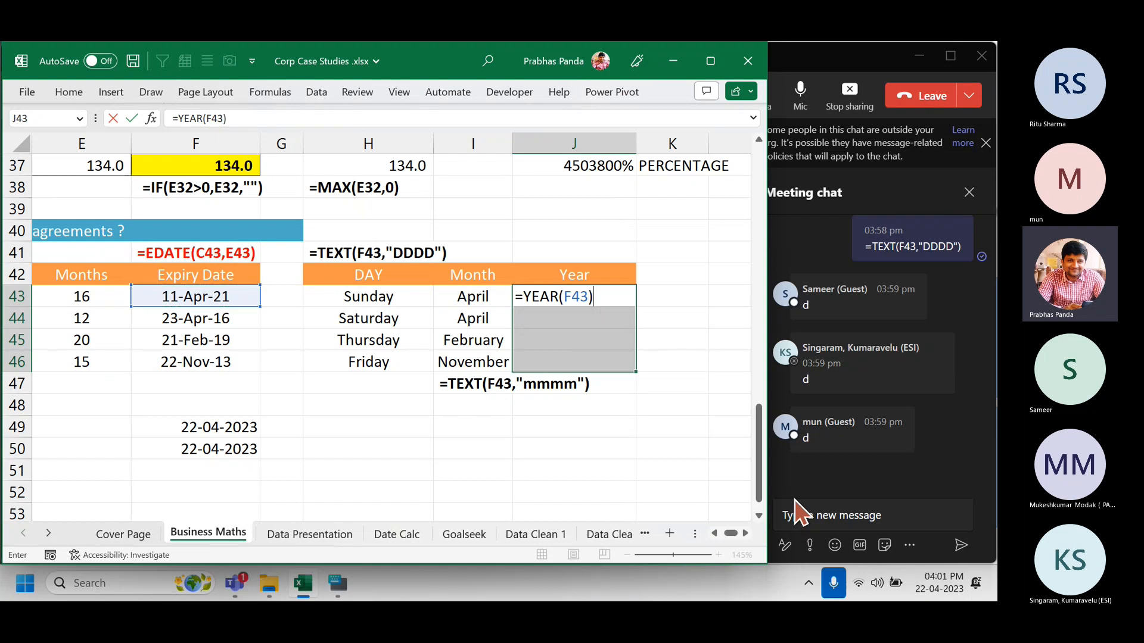
key(ctrl+Return)
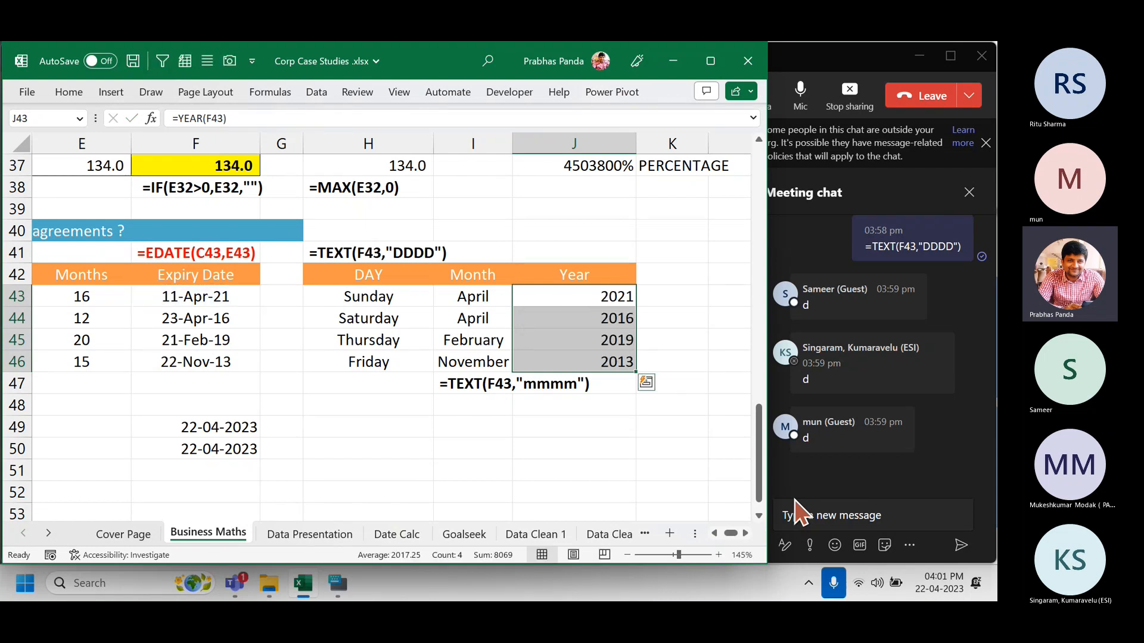
key(alt+h)
key(a)
key(c)
Paste =YEAR(F43) as a text label into J41 above the Year header.
key(F2)
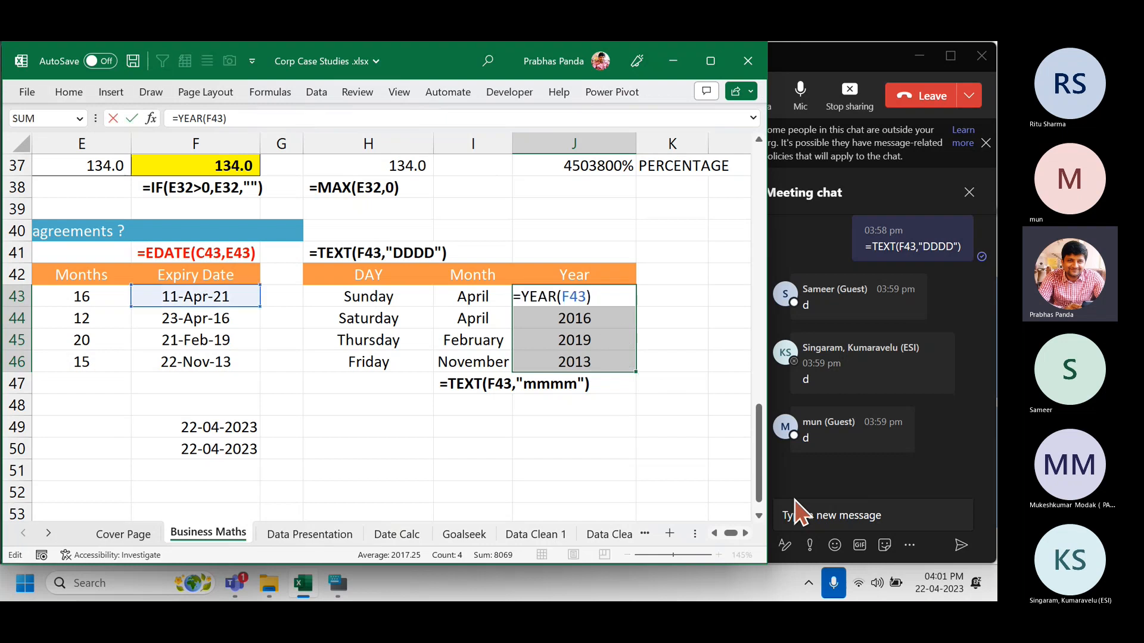
key(Escape)
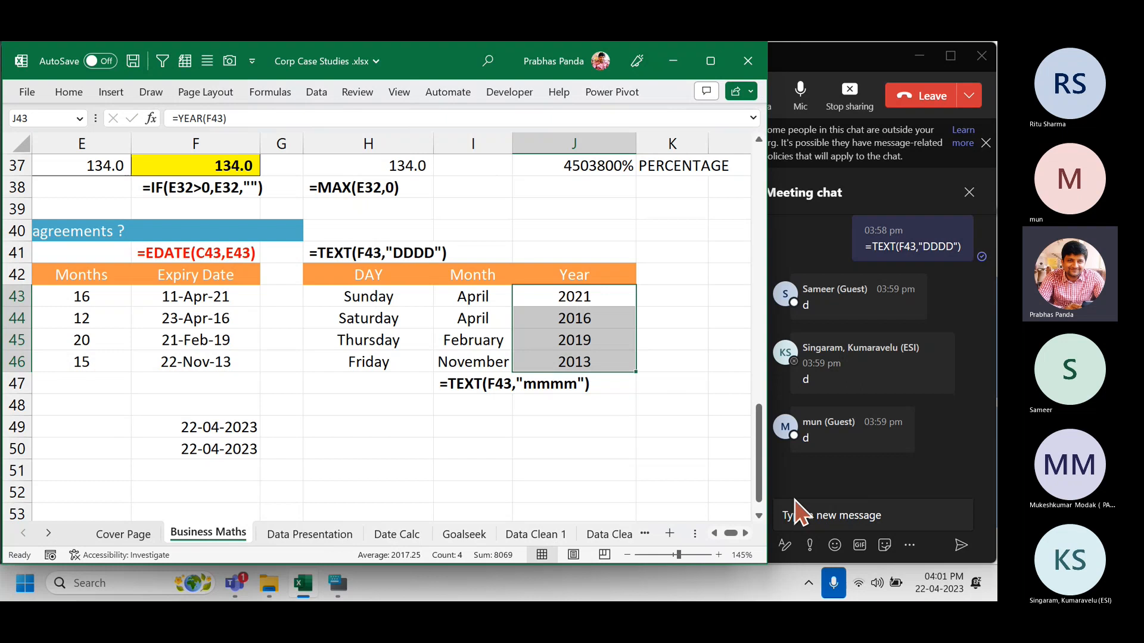
key(Up)
key(Up)
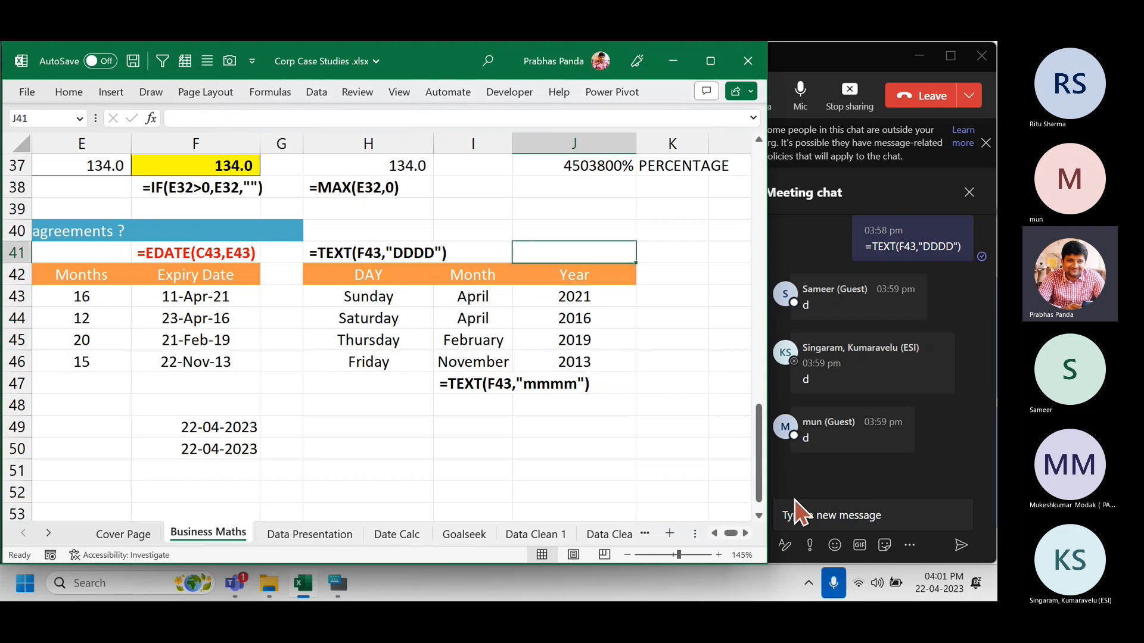
text(=YEAR(F43))
key(Return)
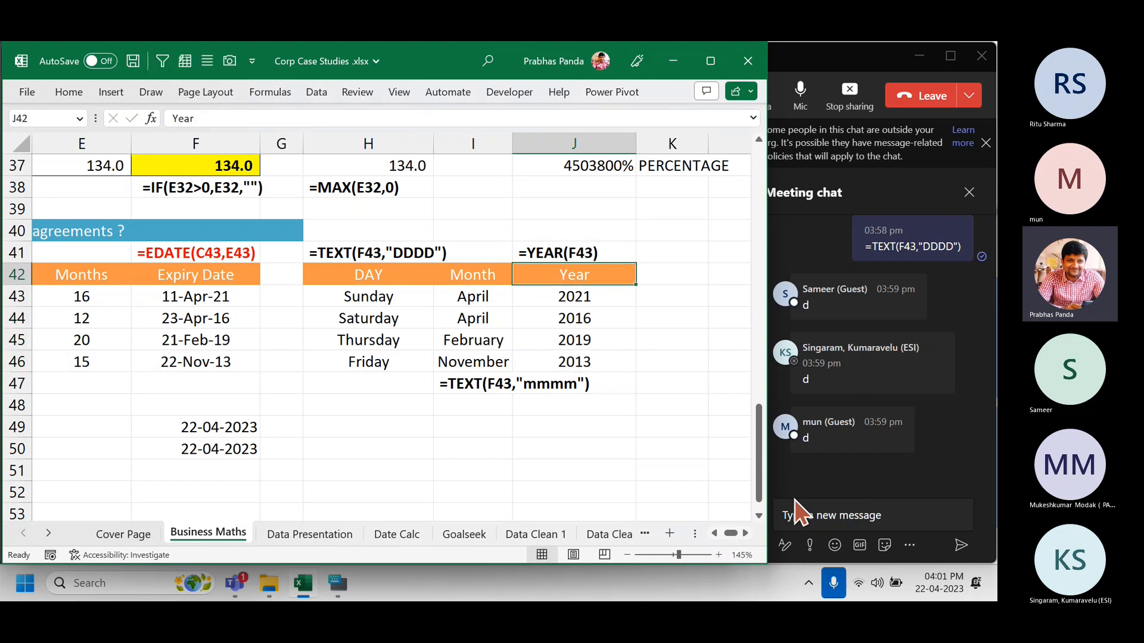
key(Down)
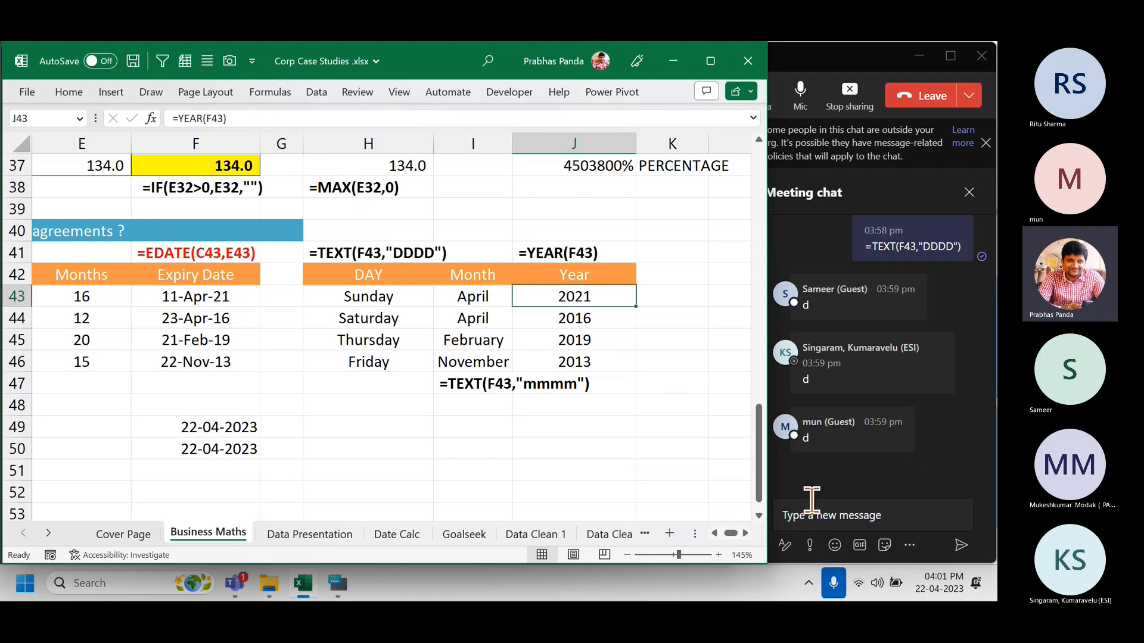
Post the =YEAR(F43) formula in the Teams meeting chat.
click(849, 516)
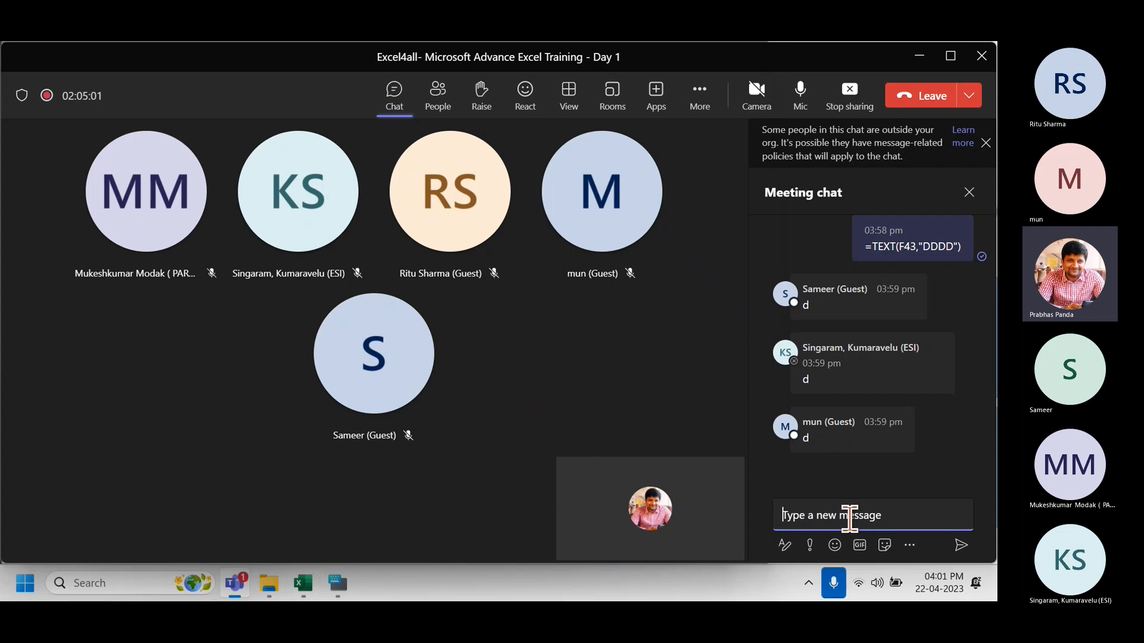
text(=YEAR(F43))
key(Return)
key(alt+Tab)
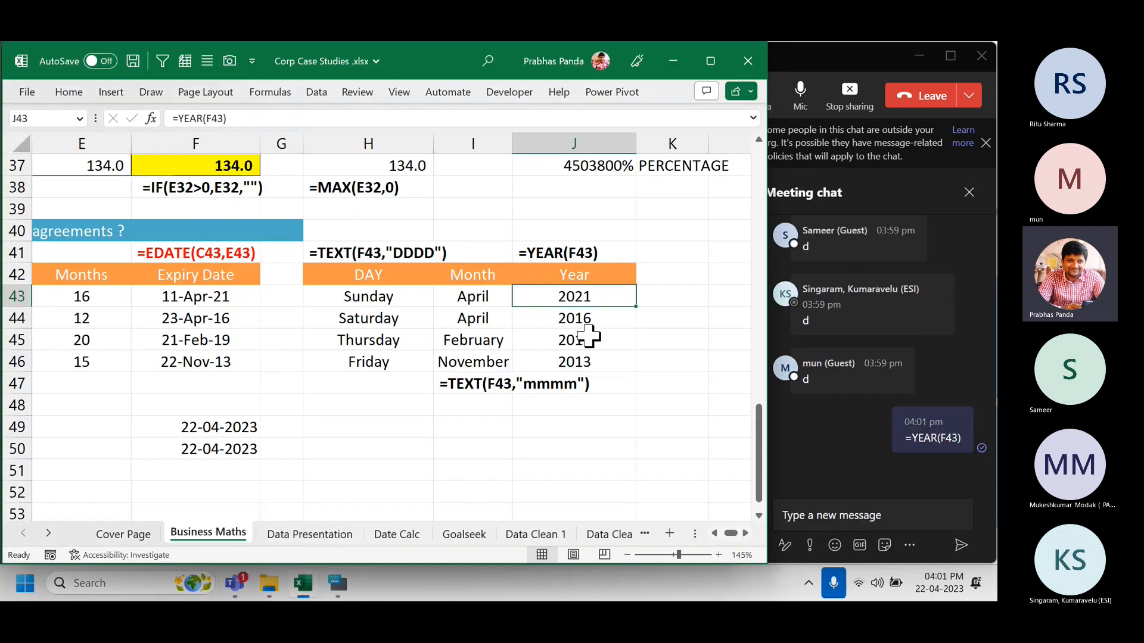
Copy the =TEXT(F43,"mmmm") formula from I47 and post it in the chat.
click(471, 381)
key(F2)
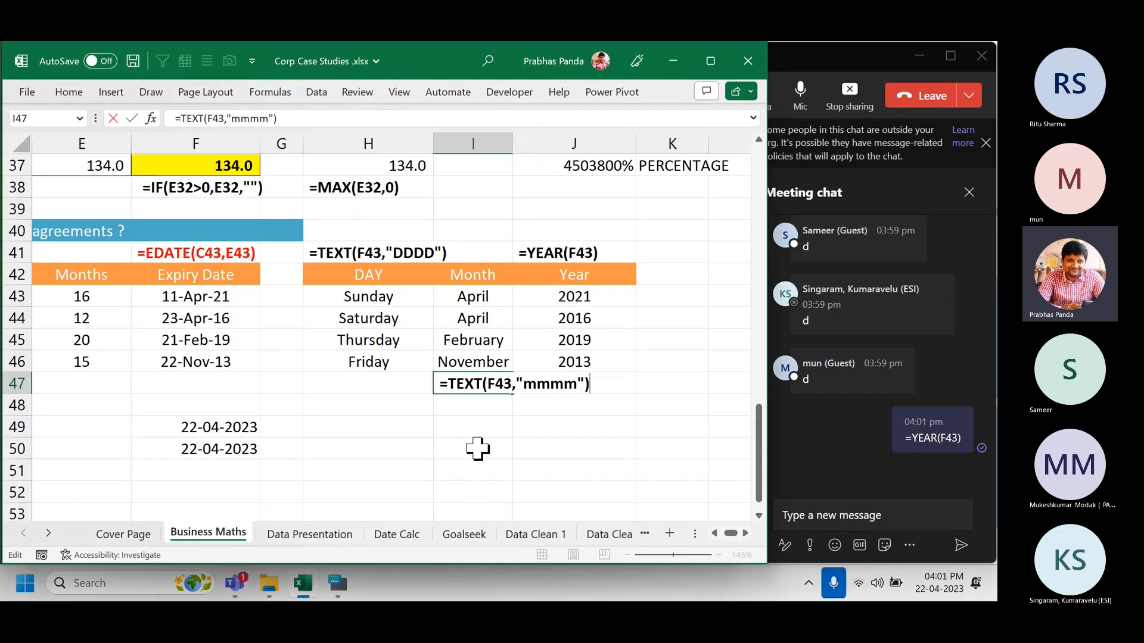
key(ctrl+a)
key(ctrl+c)
key(Escape)
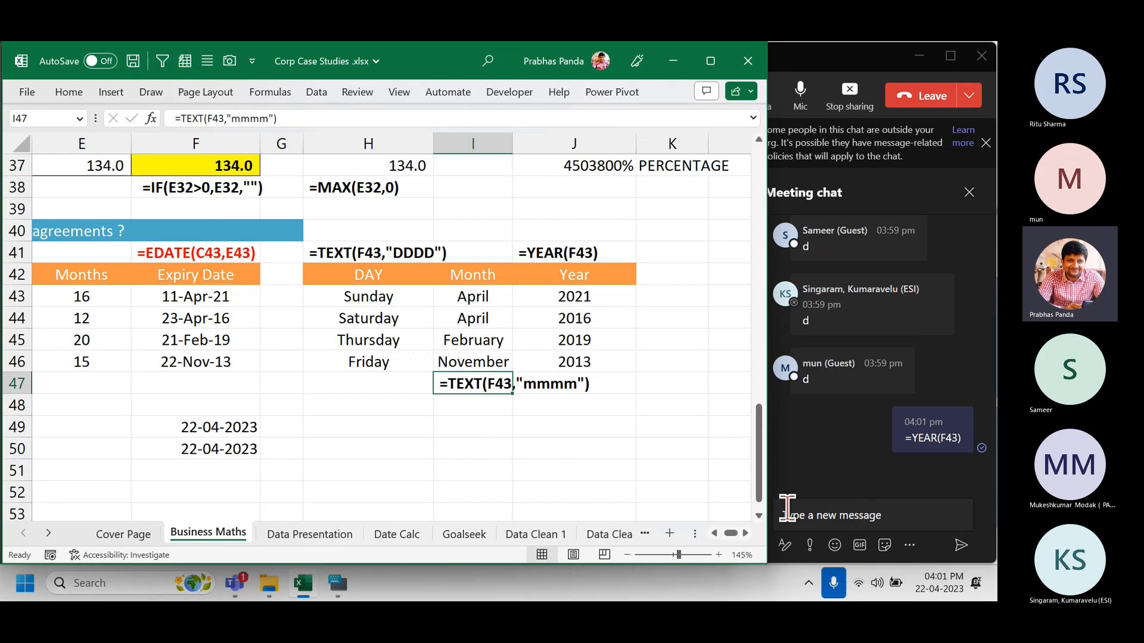
click(809, 513)
key(ctrl+v)
key(Return)
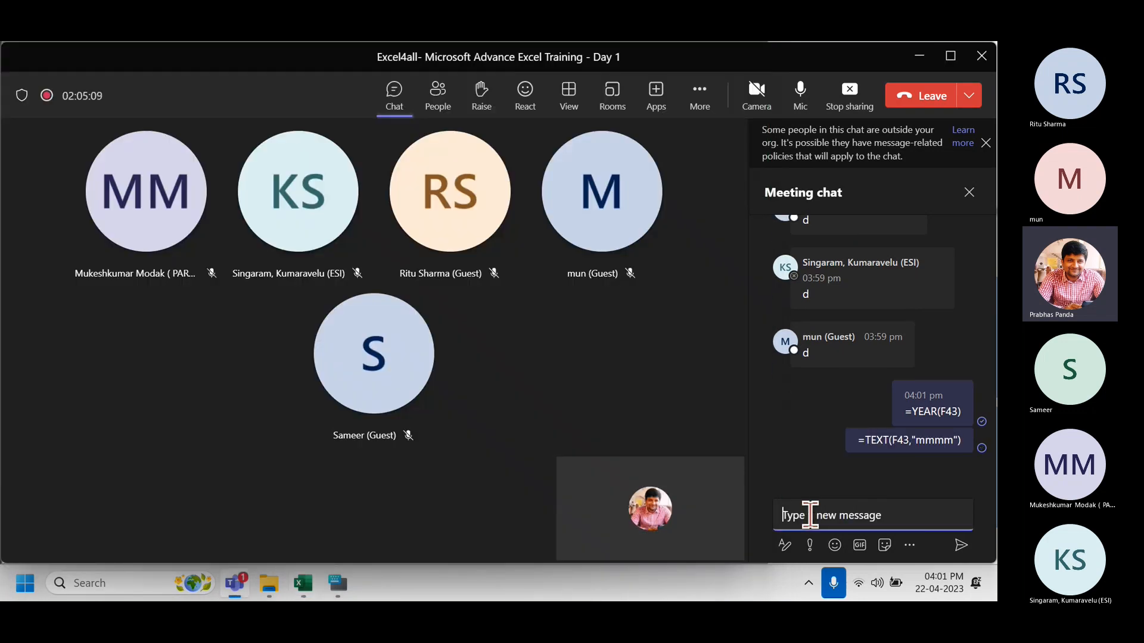
key(alt+Tab)
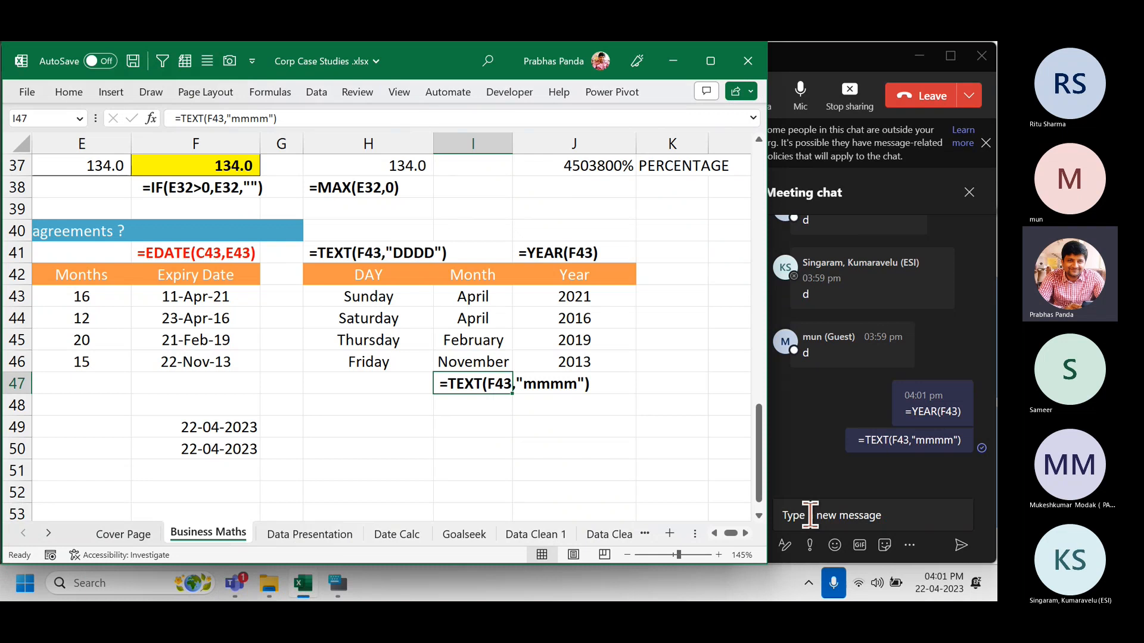
key(Down)
key(Down)
key(Down)
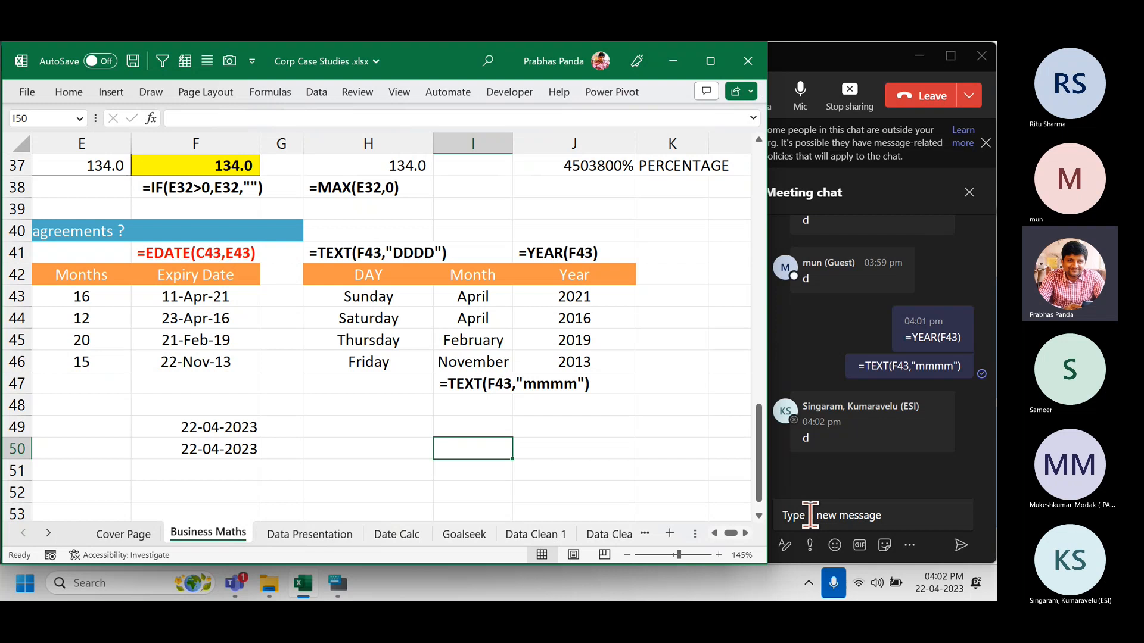
scroll(337, 289, down, 3)
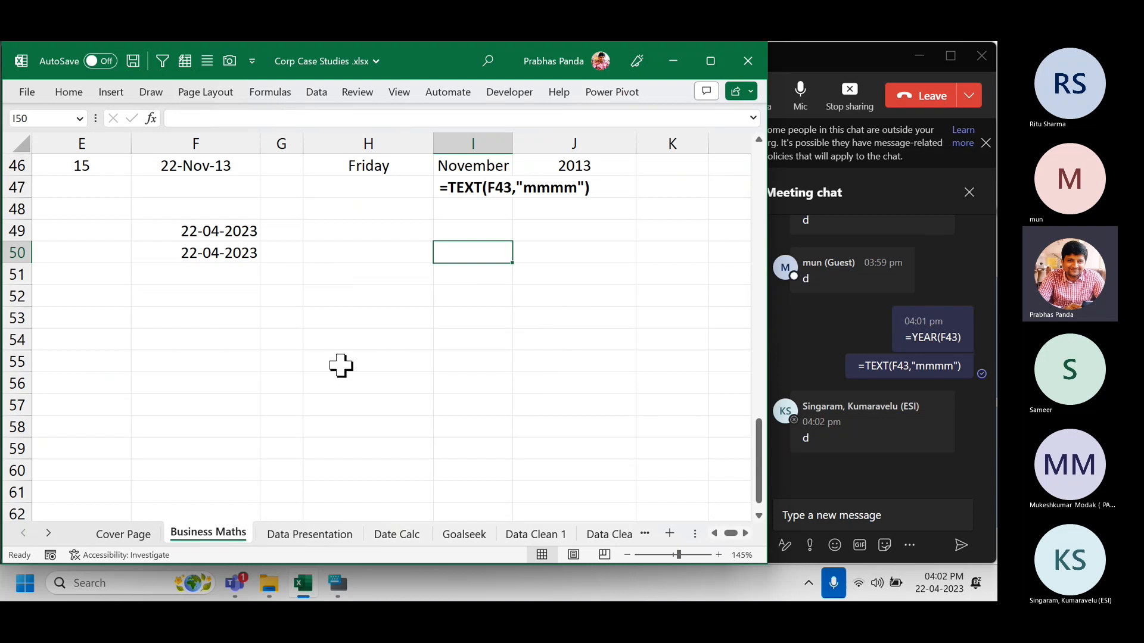
scroll(340, 365, down, 3)
click(360, 208)
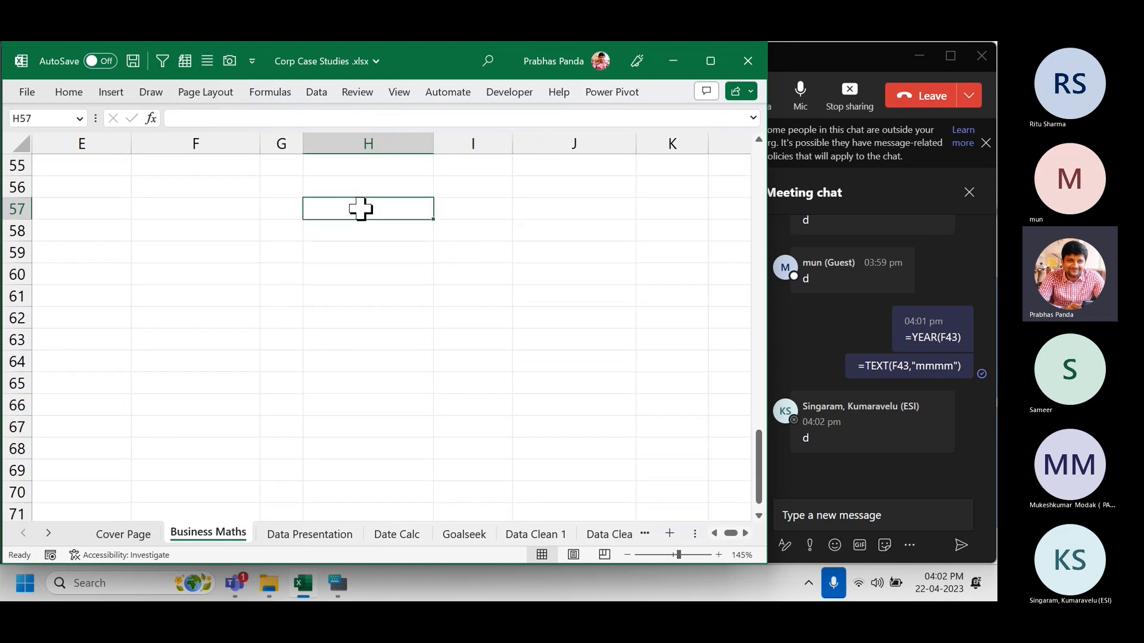
key(ctrl+semicolon)
key(Return)
click(361, 208)
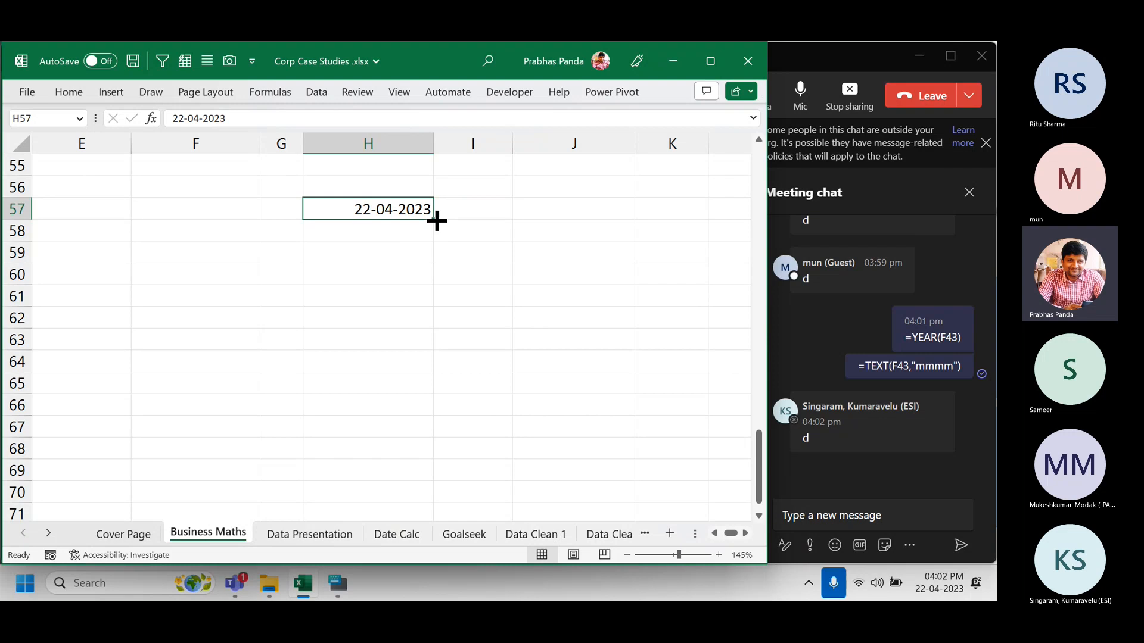
drag(433, 220, 413, 443)
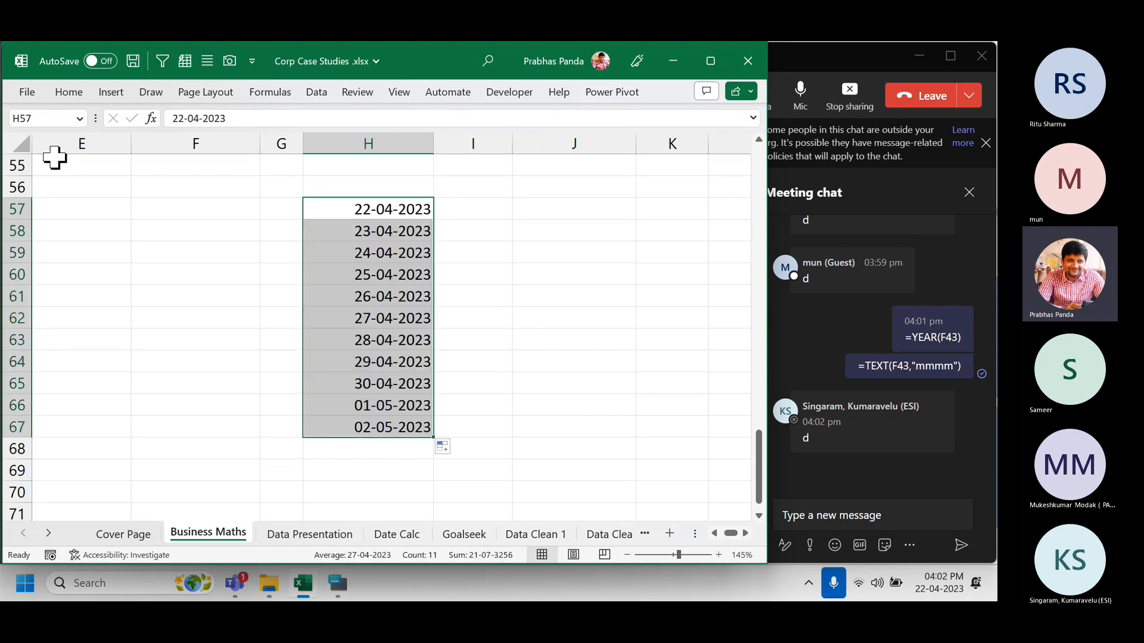
click(314, 92)
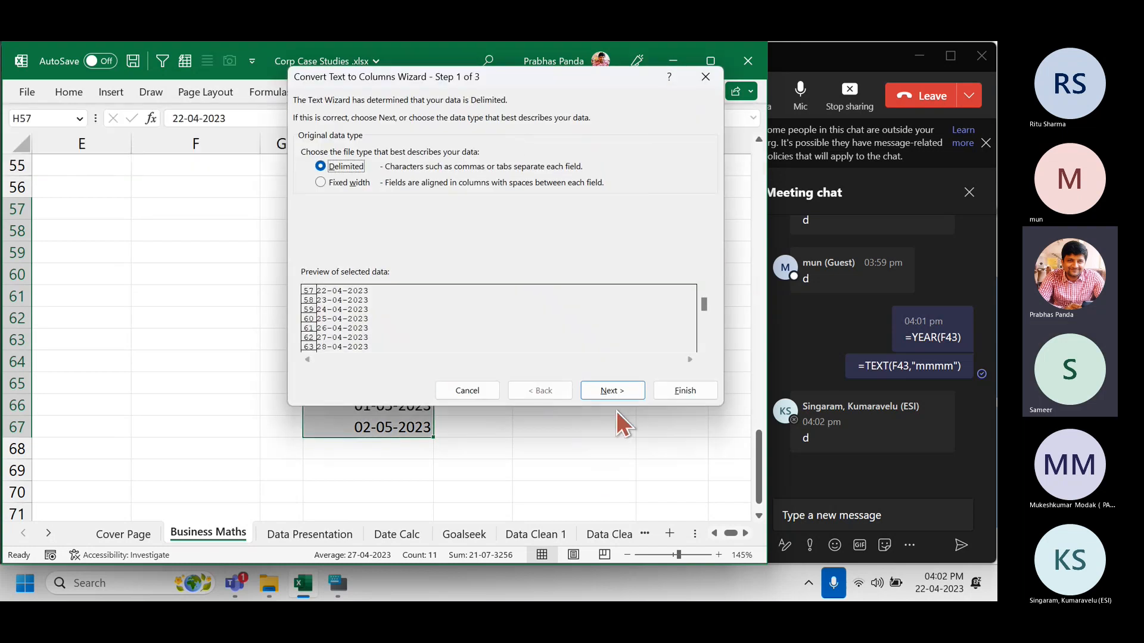
Run Text to Columns on H57:H67 with Text as the column data format.
click(616, 390)
click(616, 390)
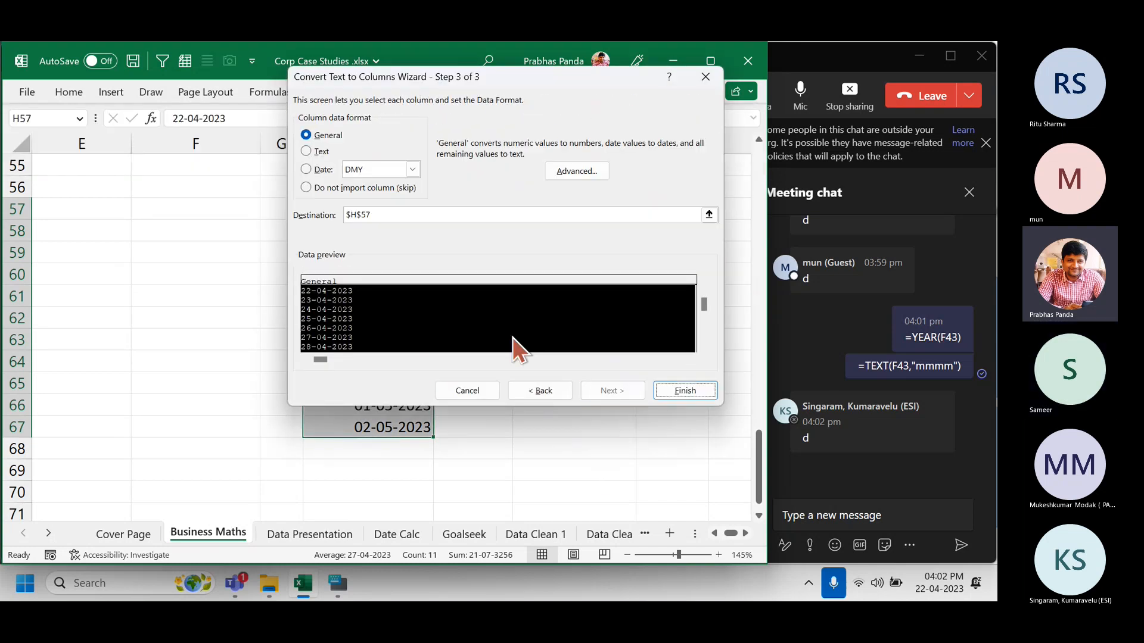
click(320, 151)
click(684, 387)
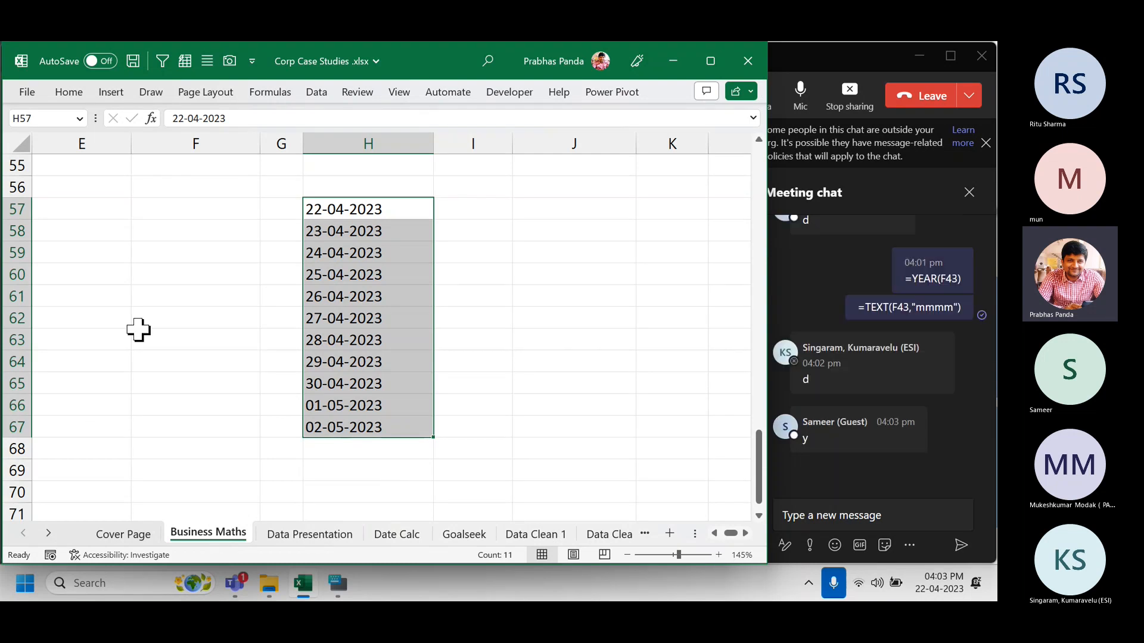
Scroll through the Business Maths sheet's earlier examples, then bring up the Teams meeting chat.
scroll(138, 331, up, 6)
scroll(139, 330, up, 1)
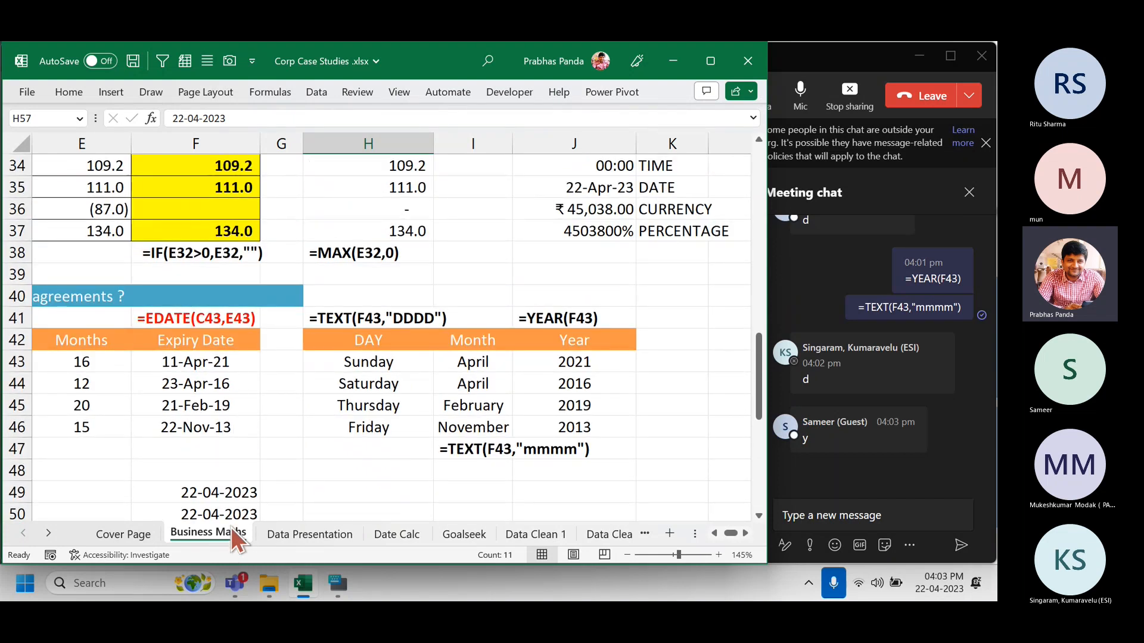
scroll(338, 415, up, 10)
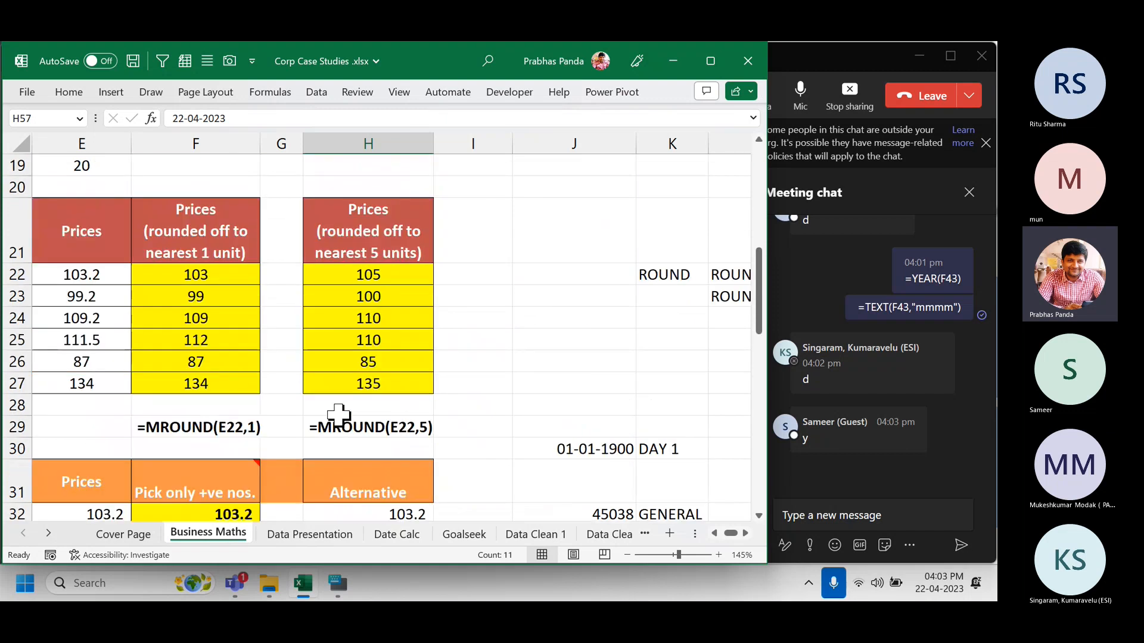
scroll(338, 415, down, 5)
scroll(339, 415, down, 10)
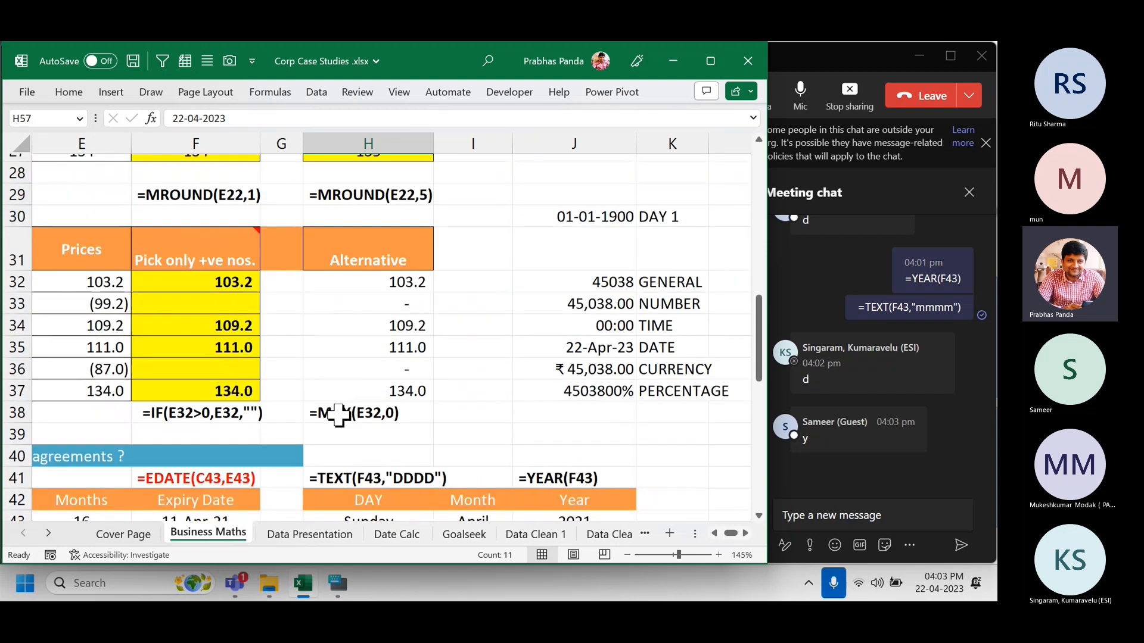
scroll(338, 415, up, 3)
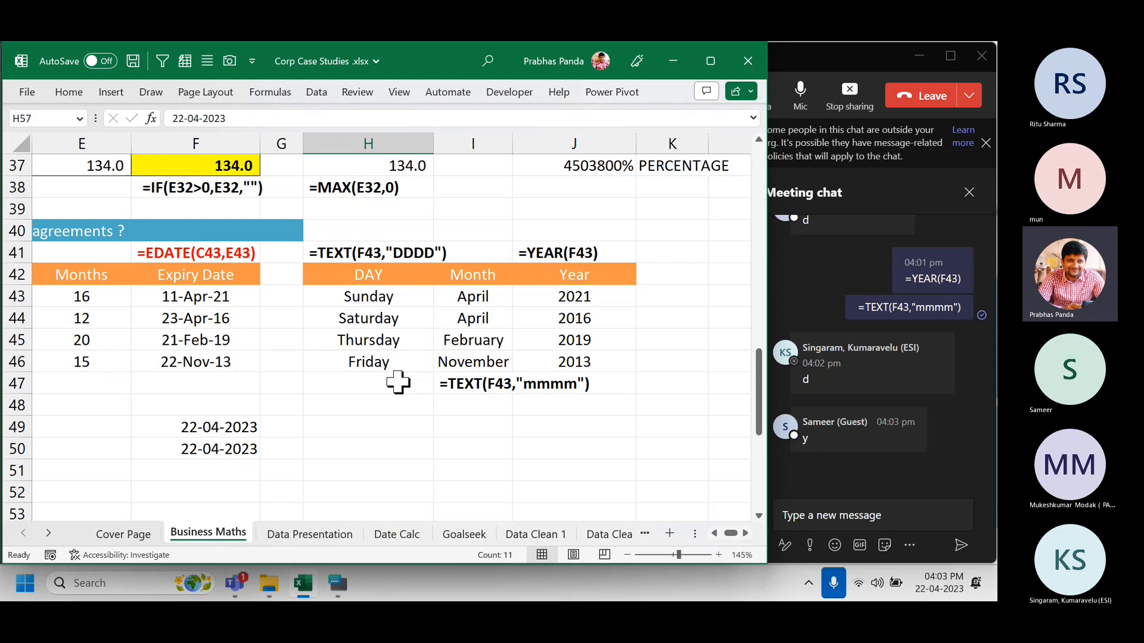
click(813, 513)
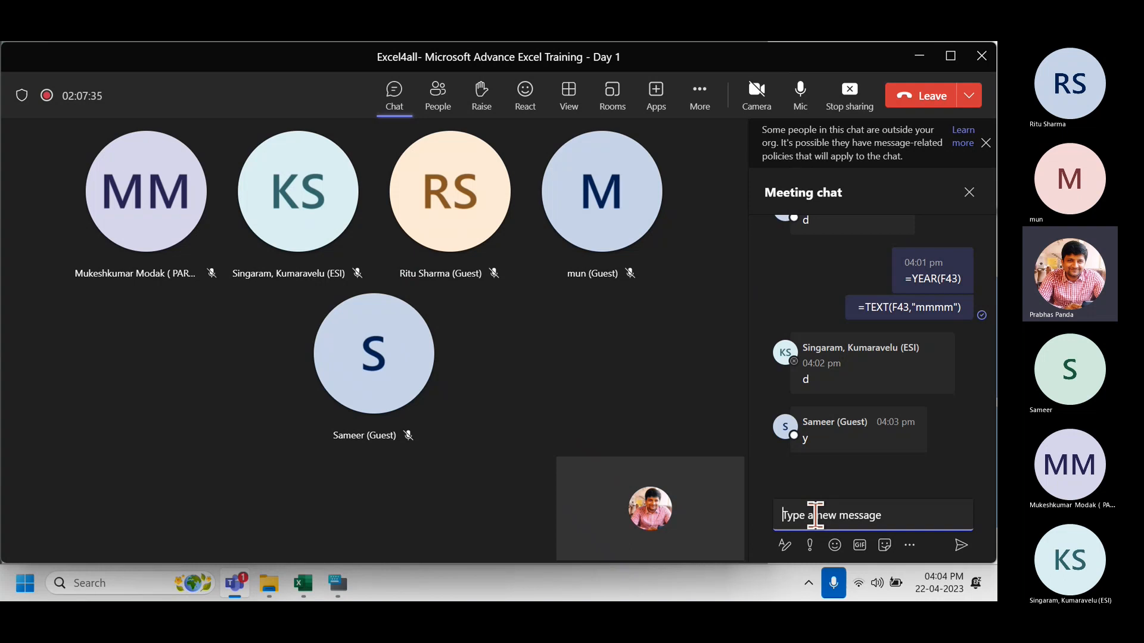
Send the chat message "04:20 PM WE WILL RESUME OUR SESSION" with the typo fixed.
text(04:20 PM WE WILLR ESUME OUR )
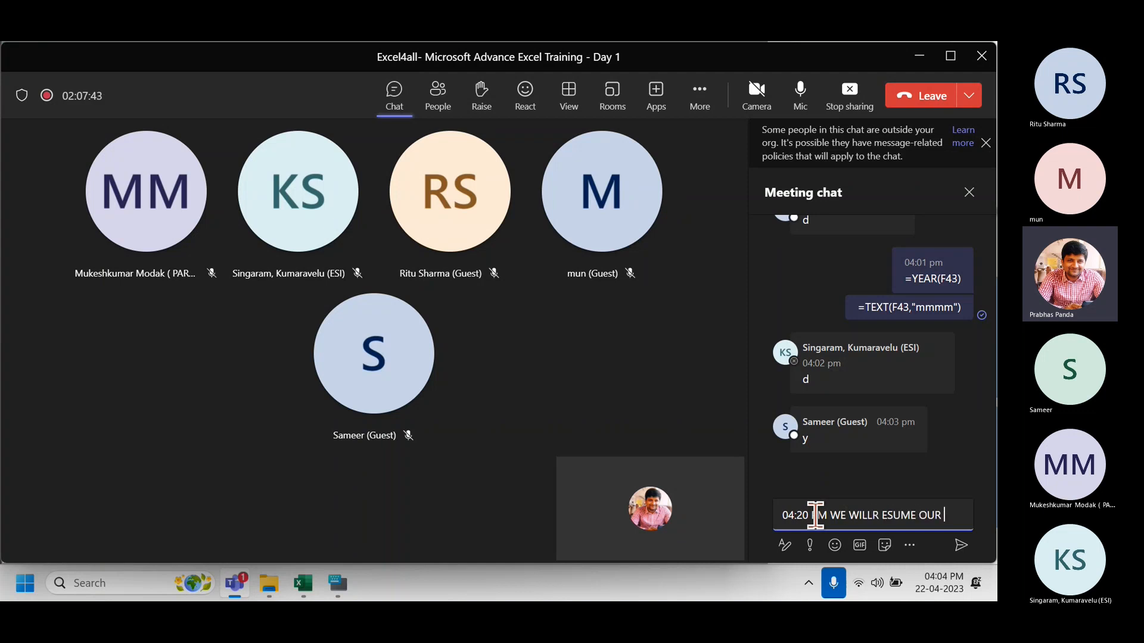
text(SESSION)
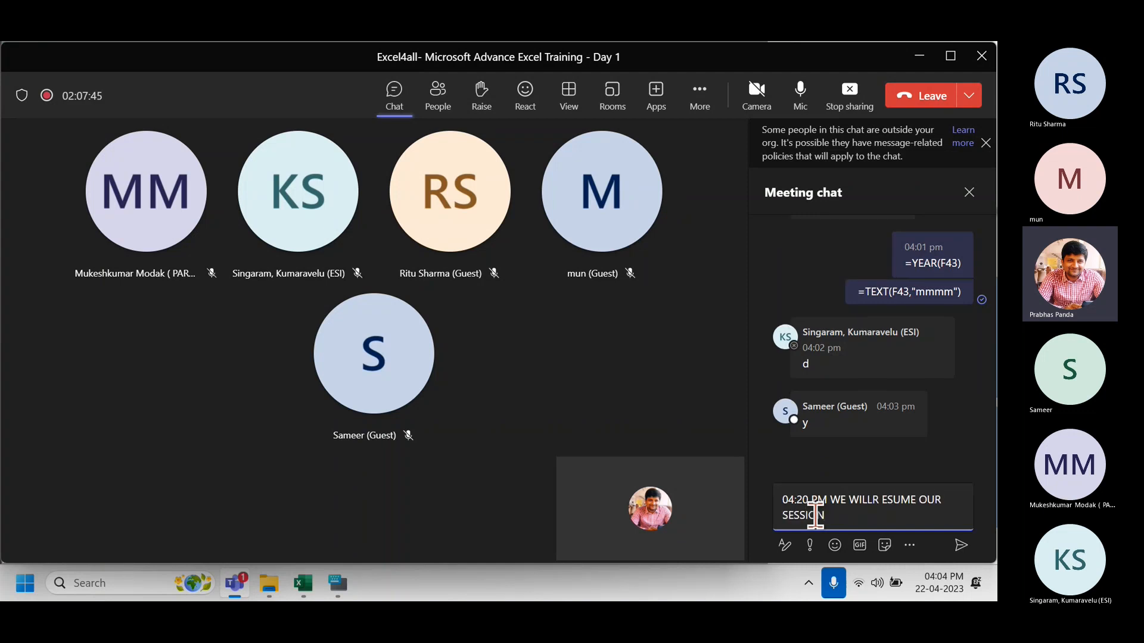
click(871, 500)
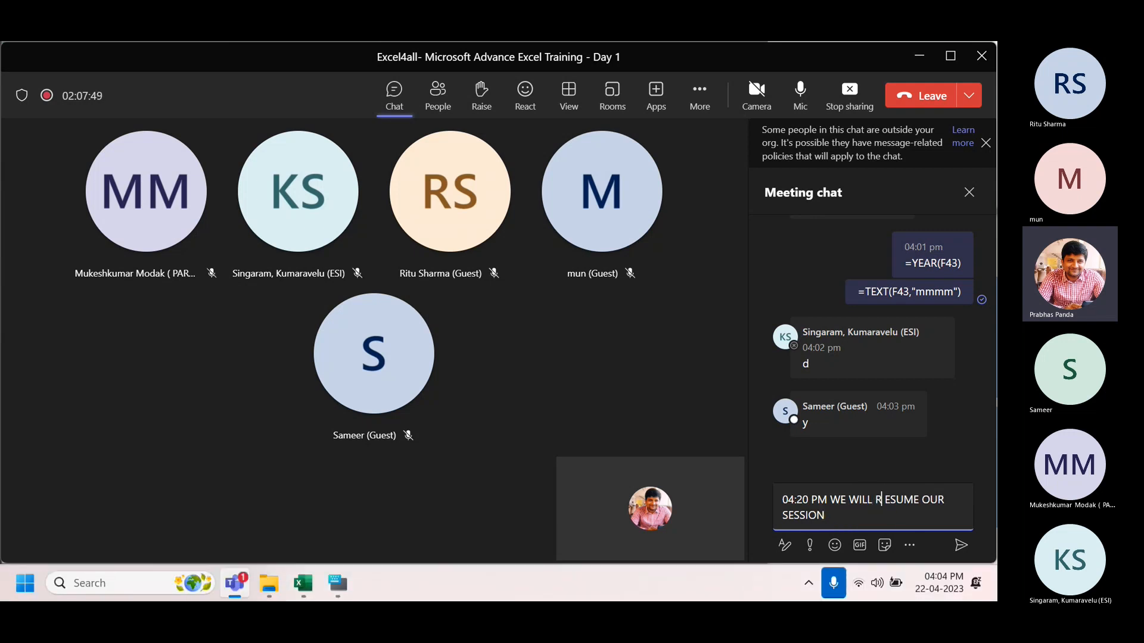
key(Right)
key(Delete)
key(Return)
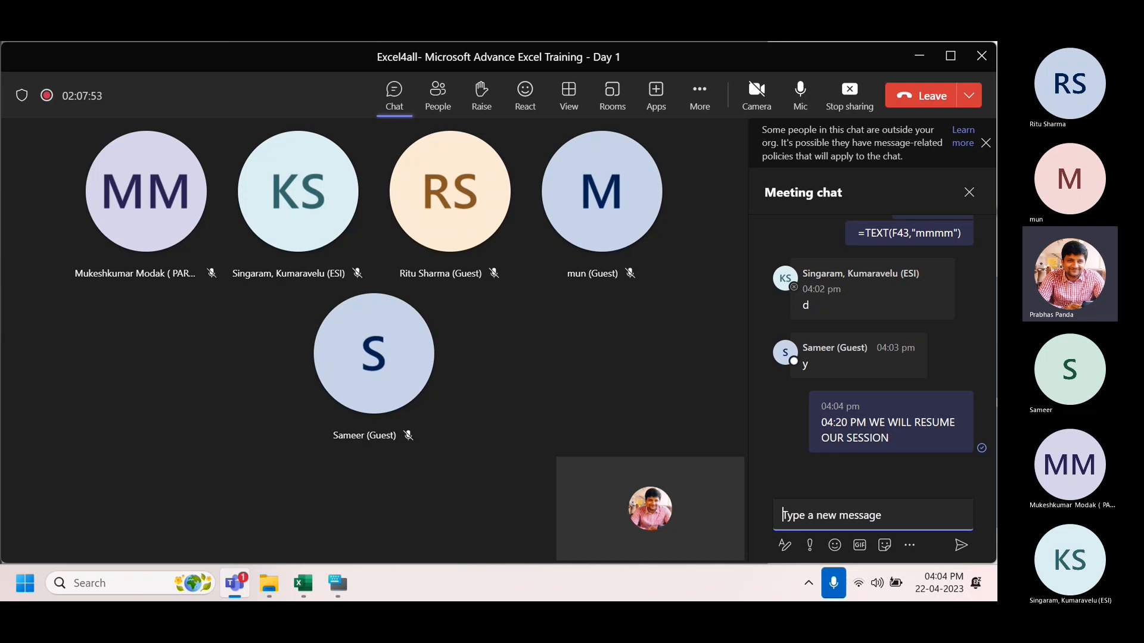
Post "BREAK TIME" in the chat, mute the microphone and return to Excel.
text(BREA)
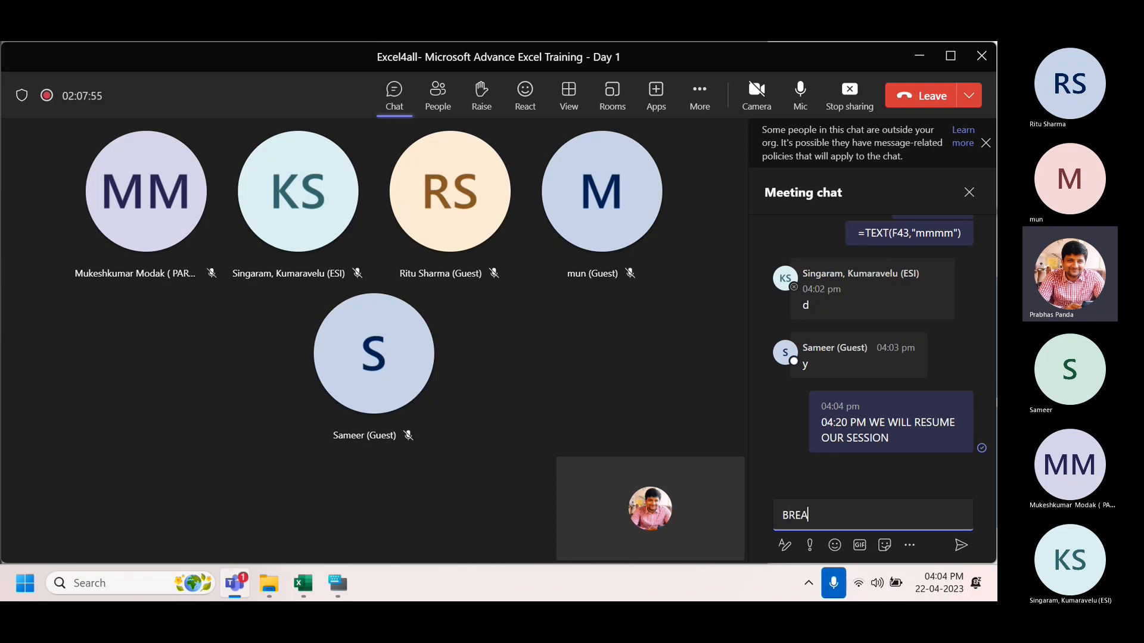
text(K TIME)
key(Return)
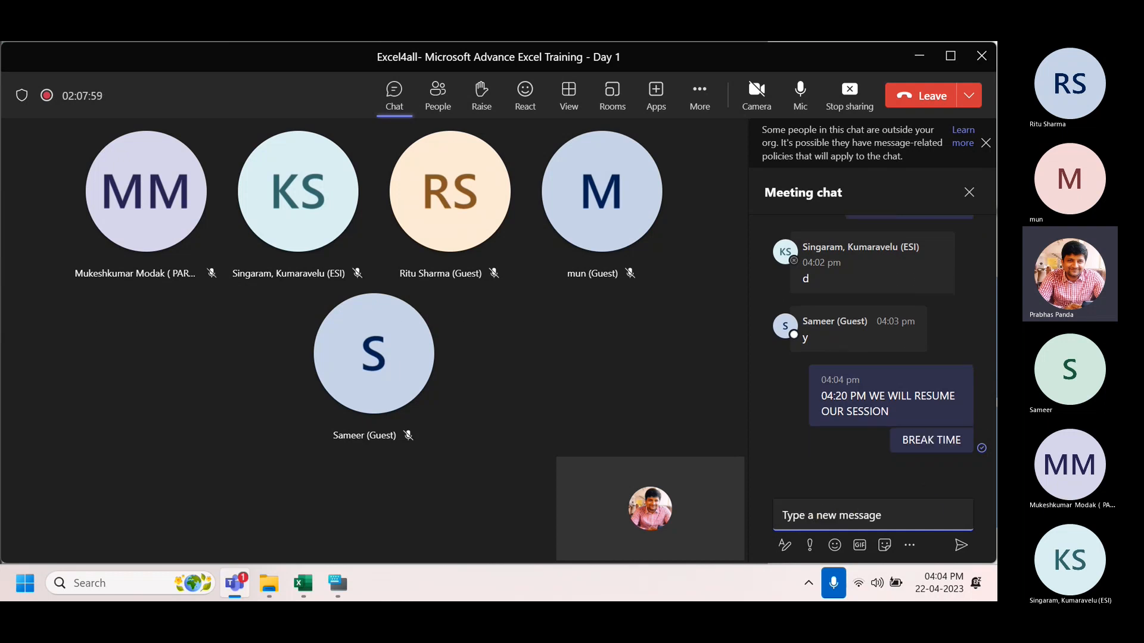
click(800, 92)
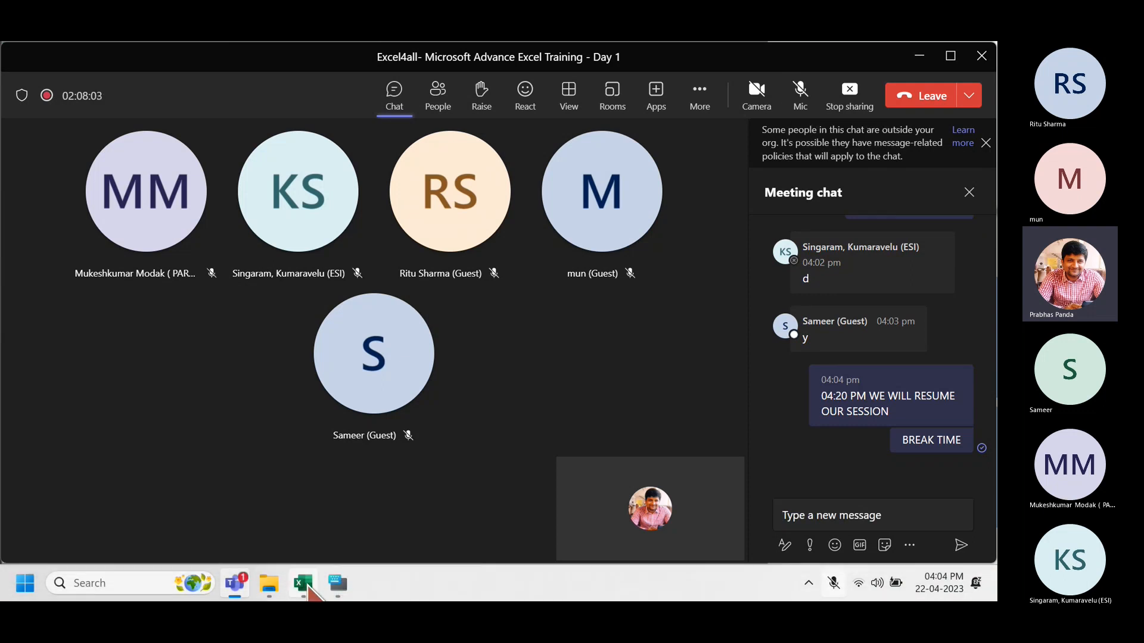
click(304, 584)
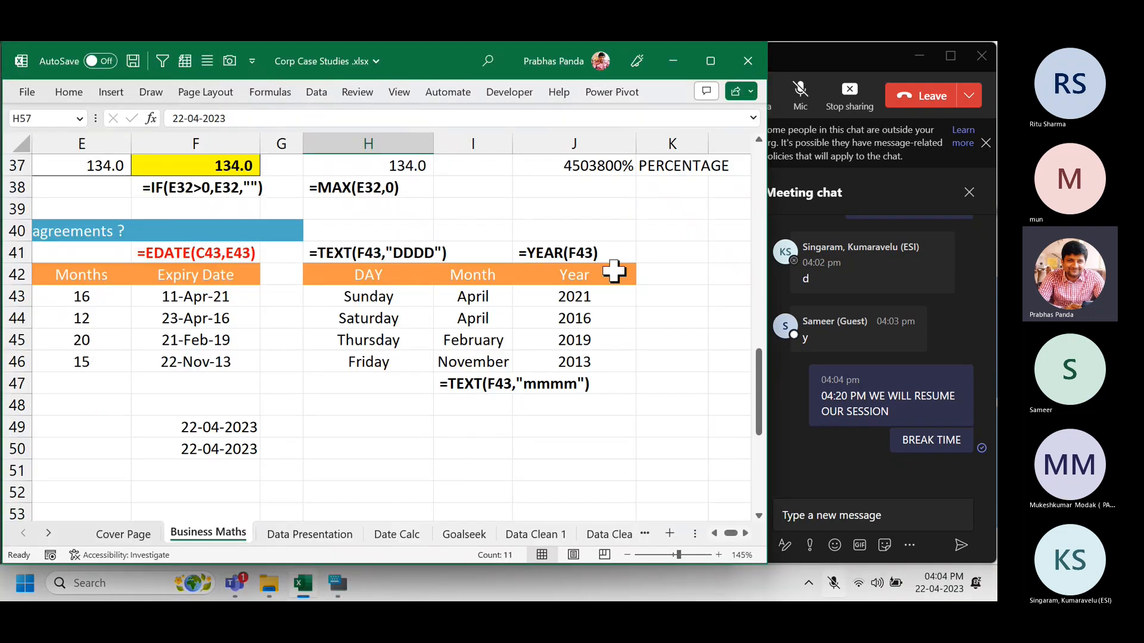
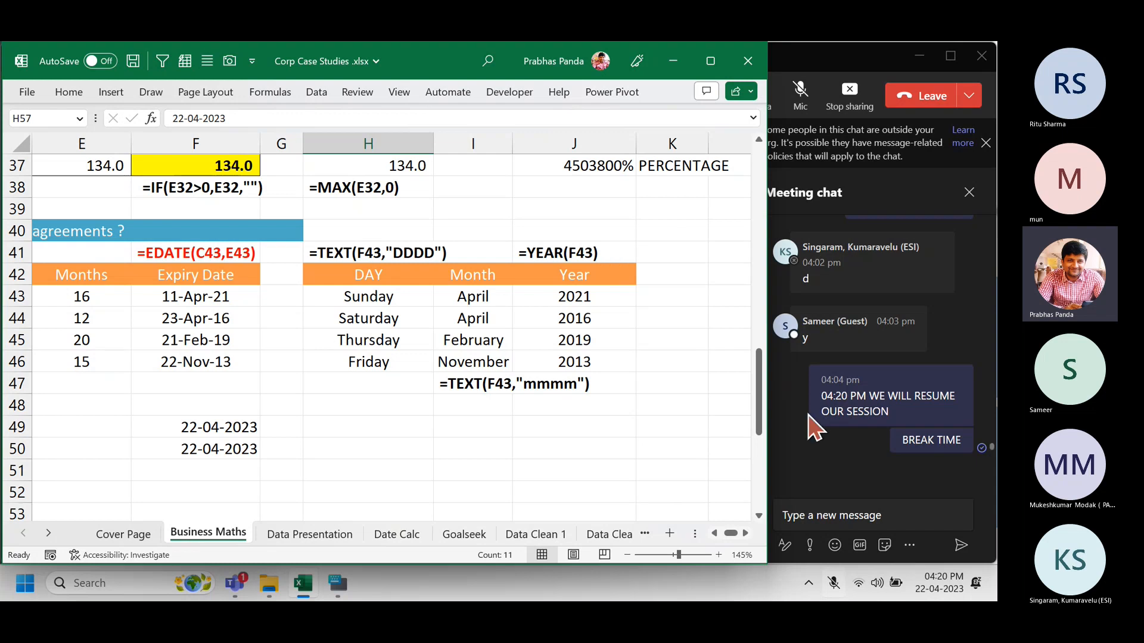
Post 'I AM BACK' in the Teams meeting chat.
click(831, 510)
text(I AM BACK)
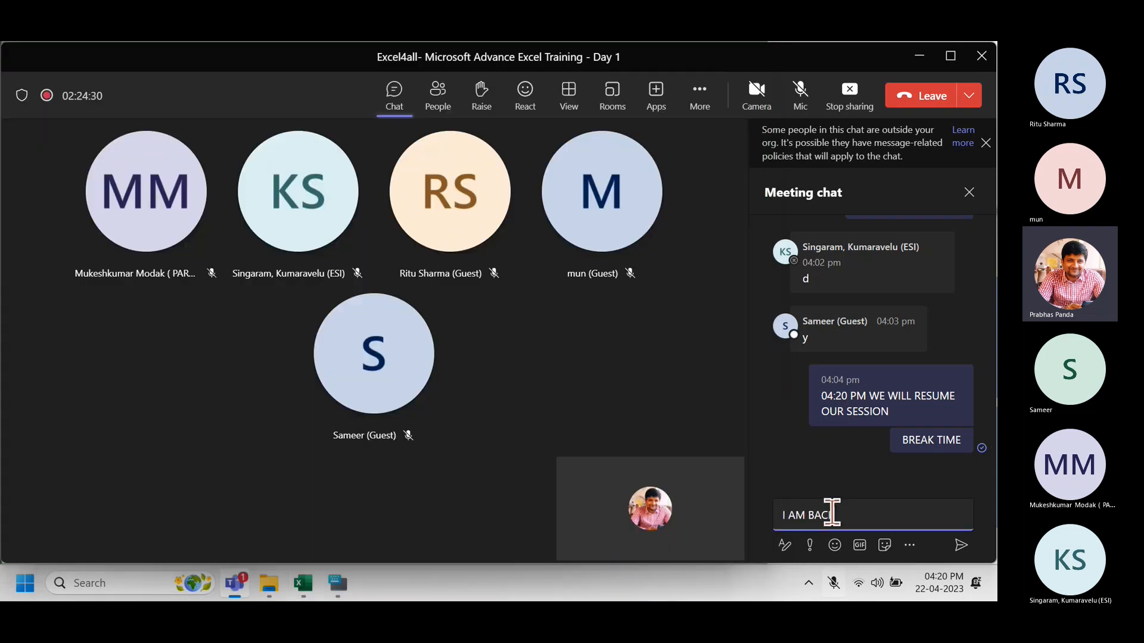
key(Return)
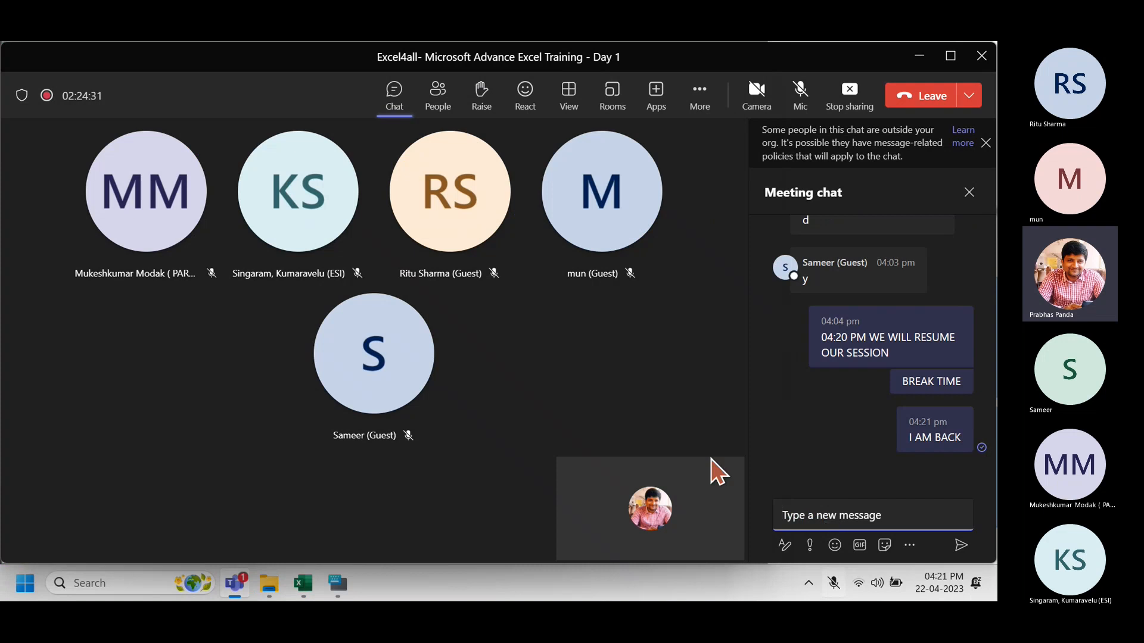
Unmute the microphone, check the meeting for replies, and return to the Excel workbook.
click(798, 96)
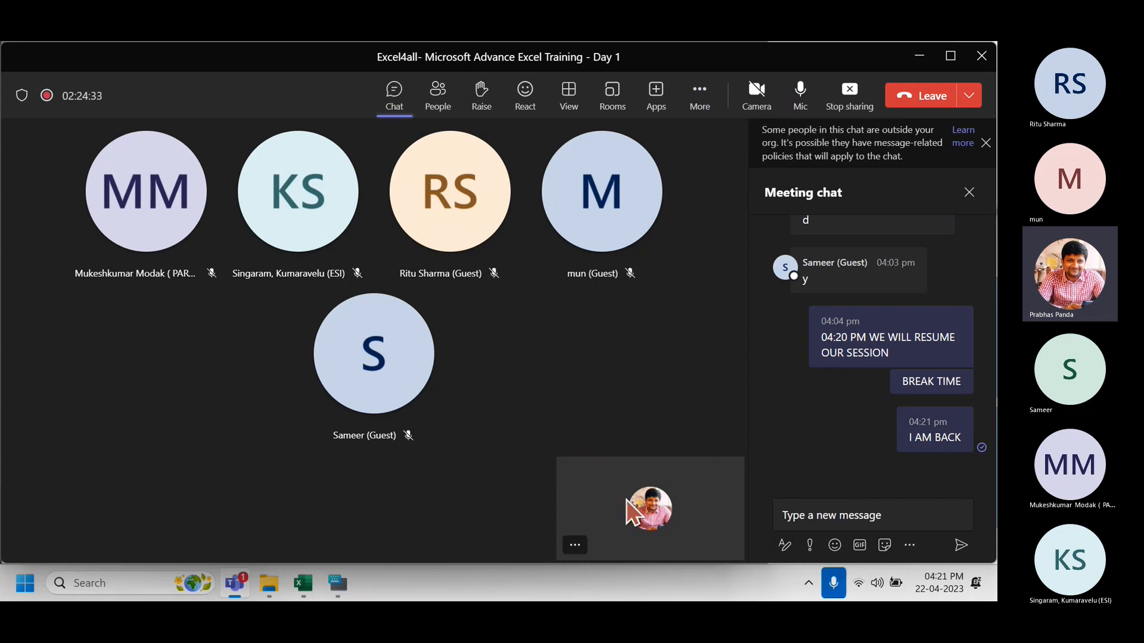
click(302, 583)
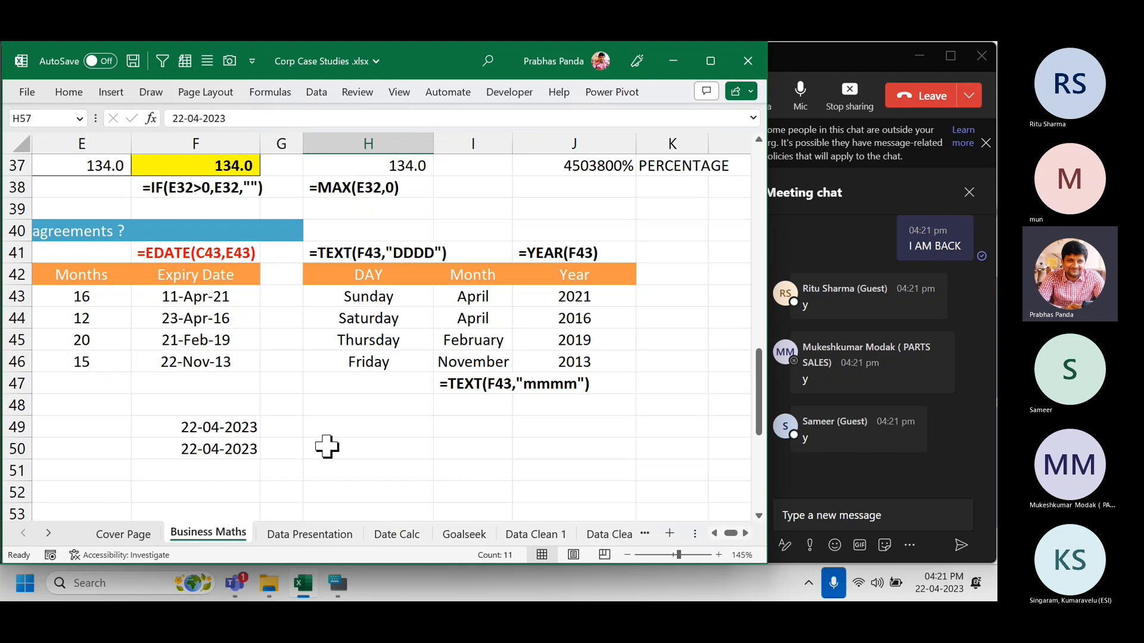
click(822, 59)
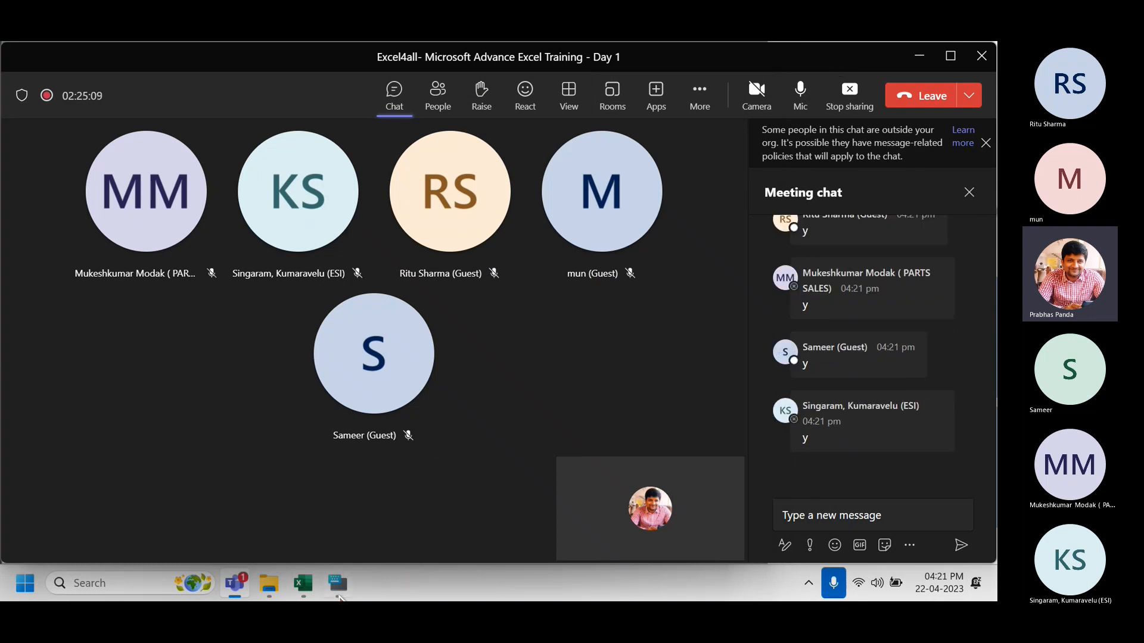
click(304, 585)
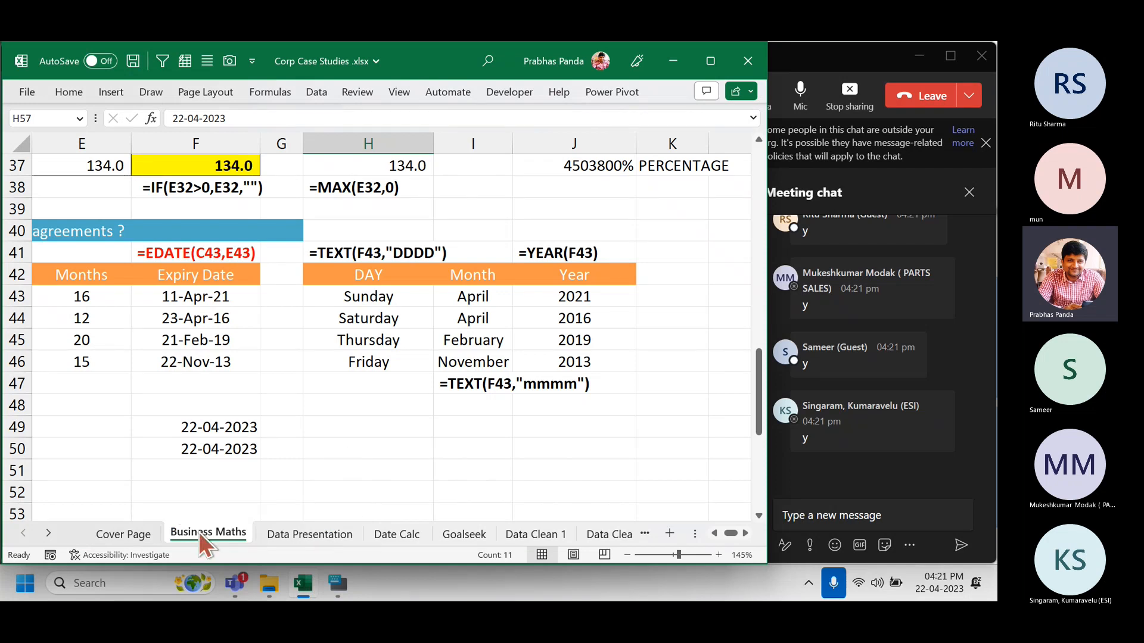
Open the Data Presentation sheet and select the Month and Revenue USD table A4:B16.
click(296, 539)
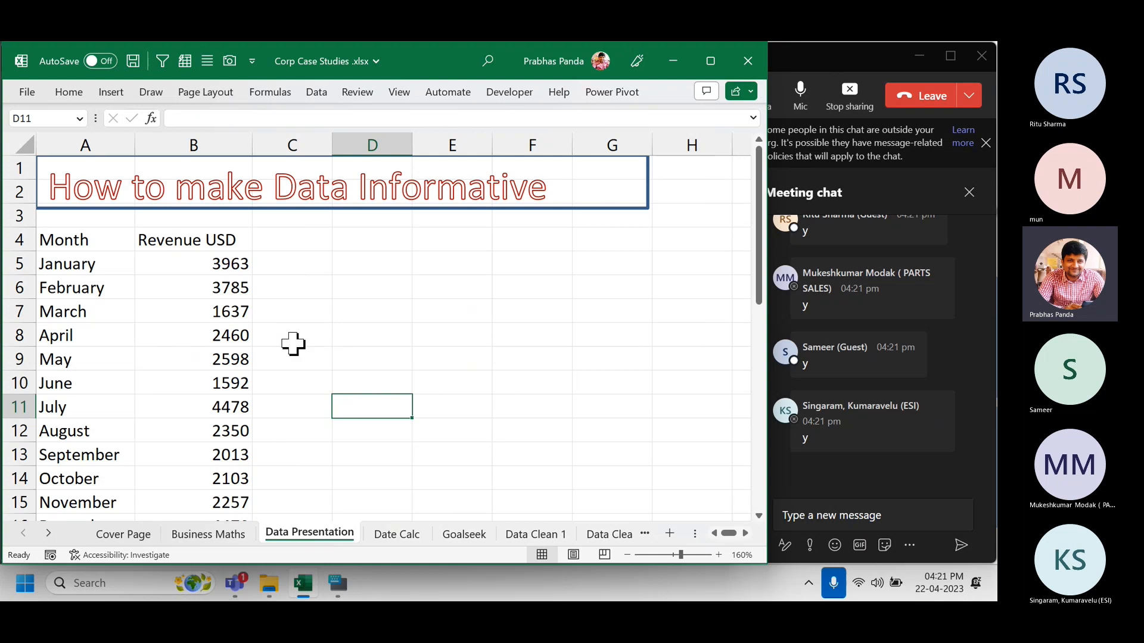
scroll(293, 343, down, 1)
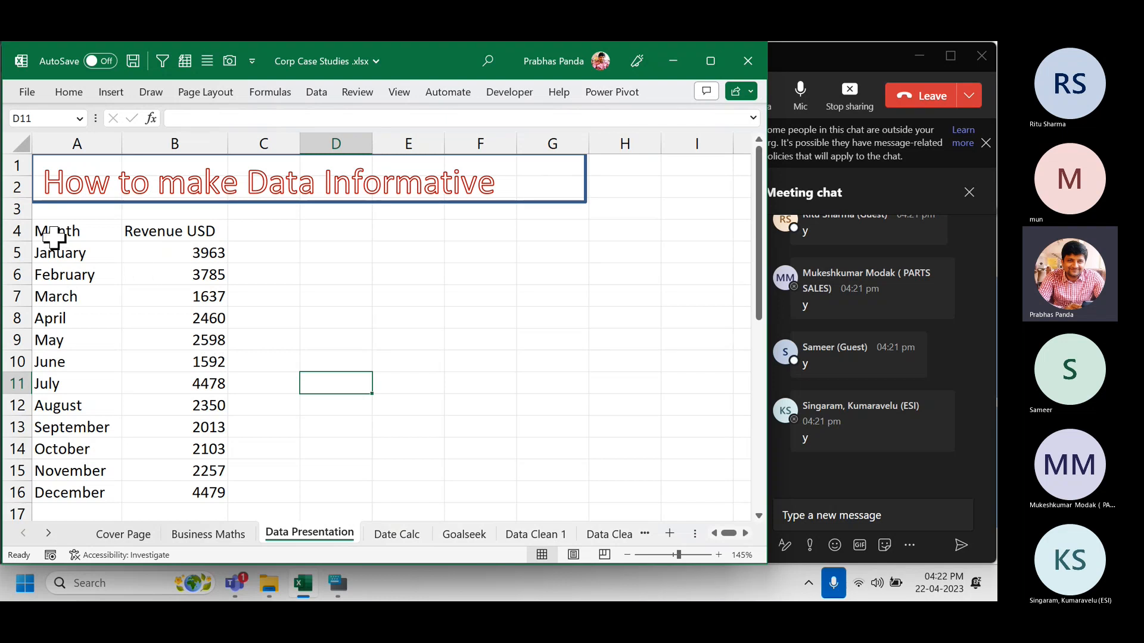
drag(51, 231, 198, 485)
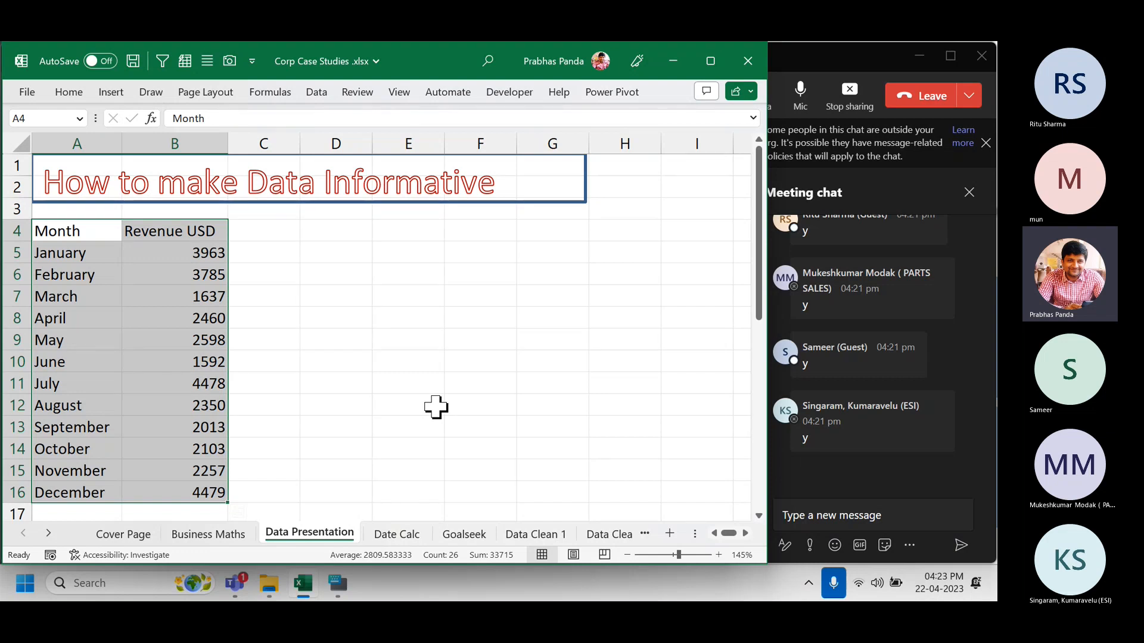
click(209, 252)
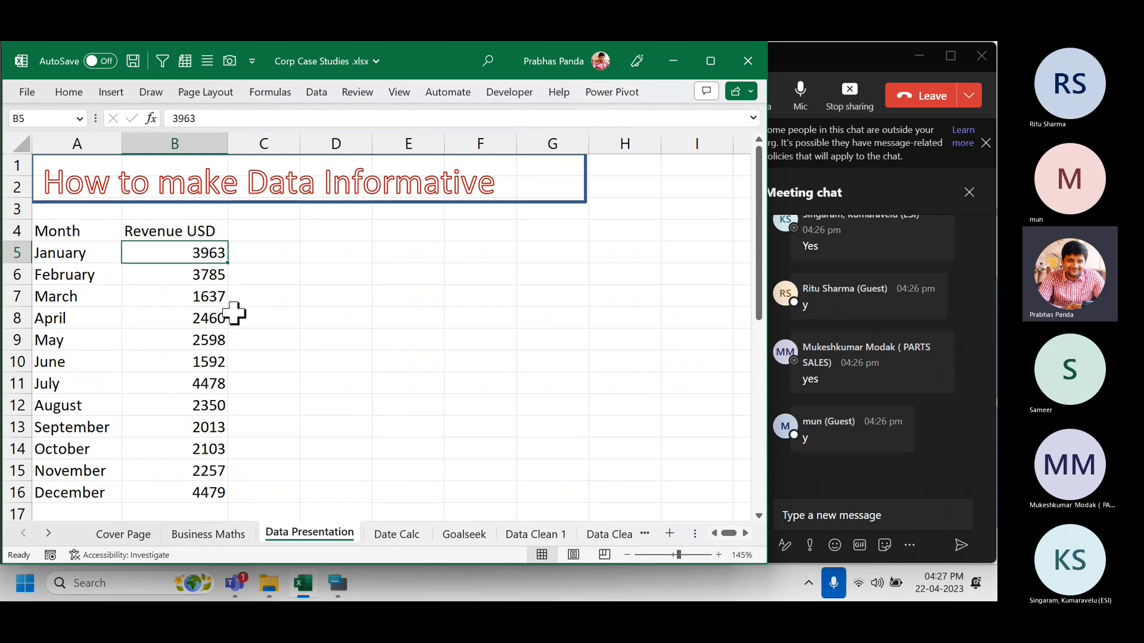
Total the monthly revenues in B17 with =SUM(B5:B16) and bold the 33715 result.
ctrl+scroll(234, 314, down, 1)
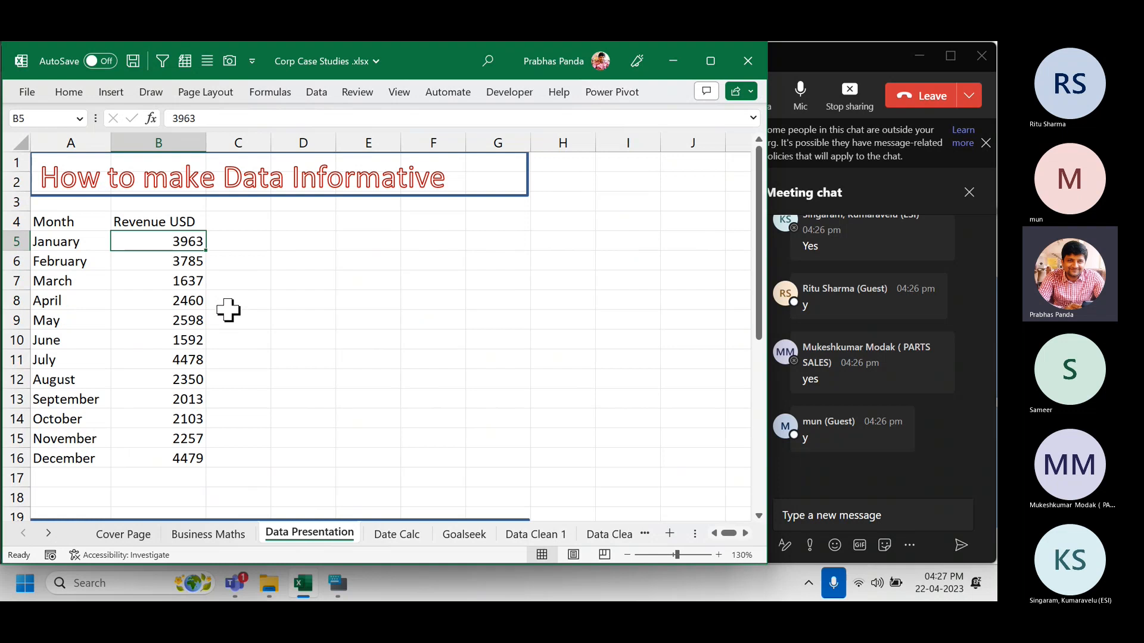
click(176, 478)
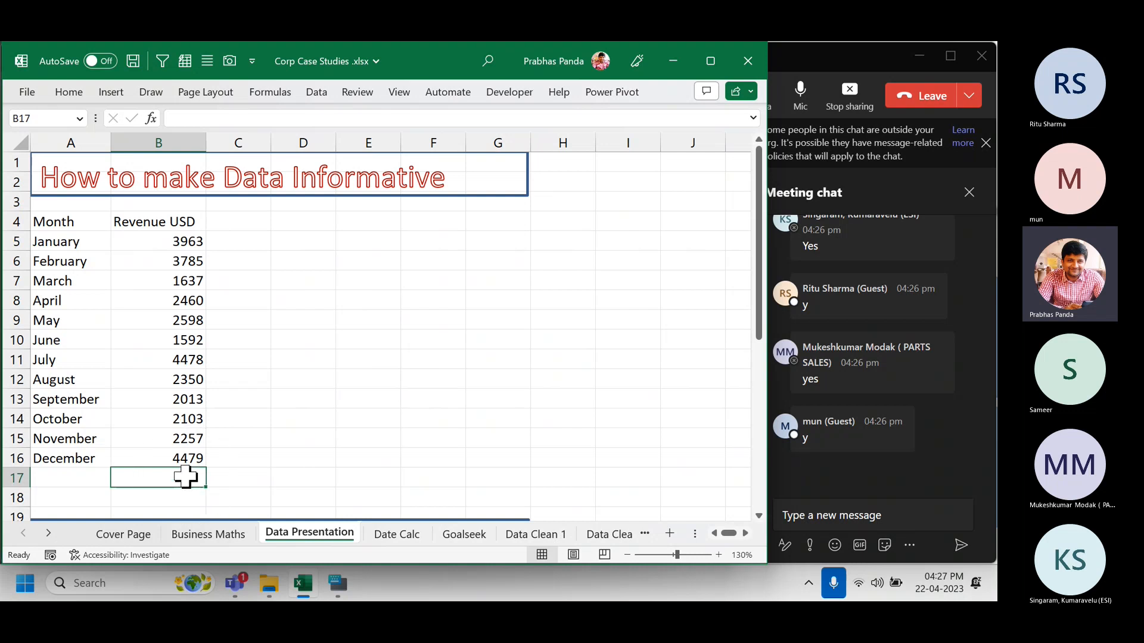
key(alt+equal)
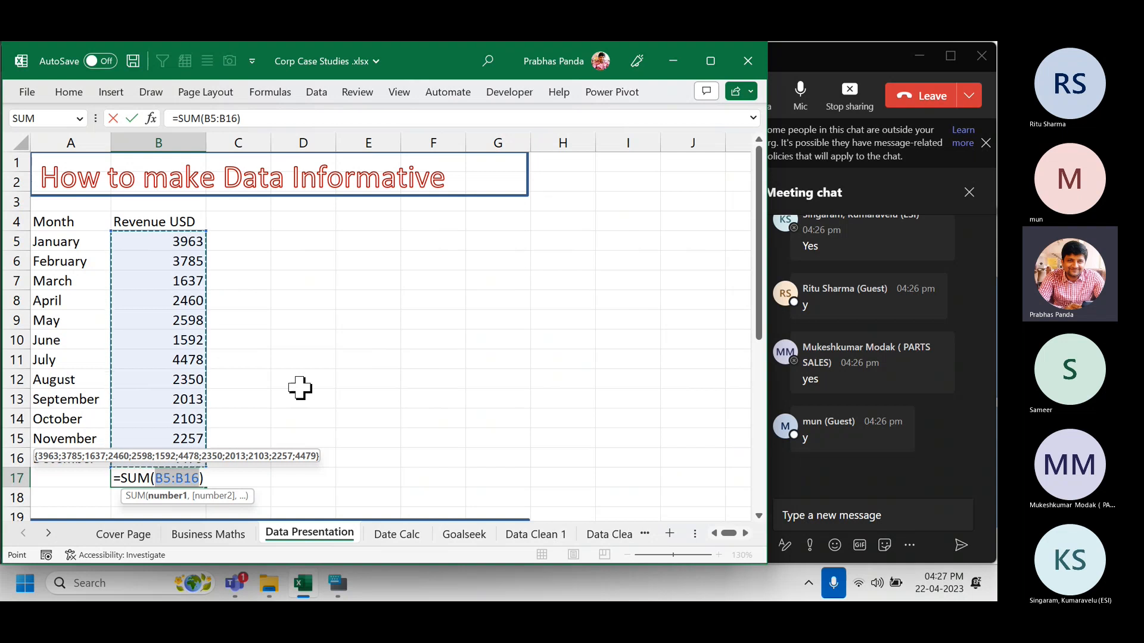
key(Return)
key(Up)
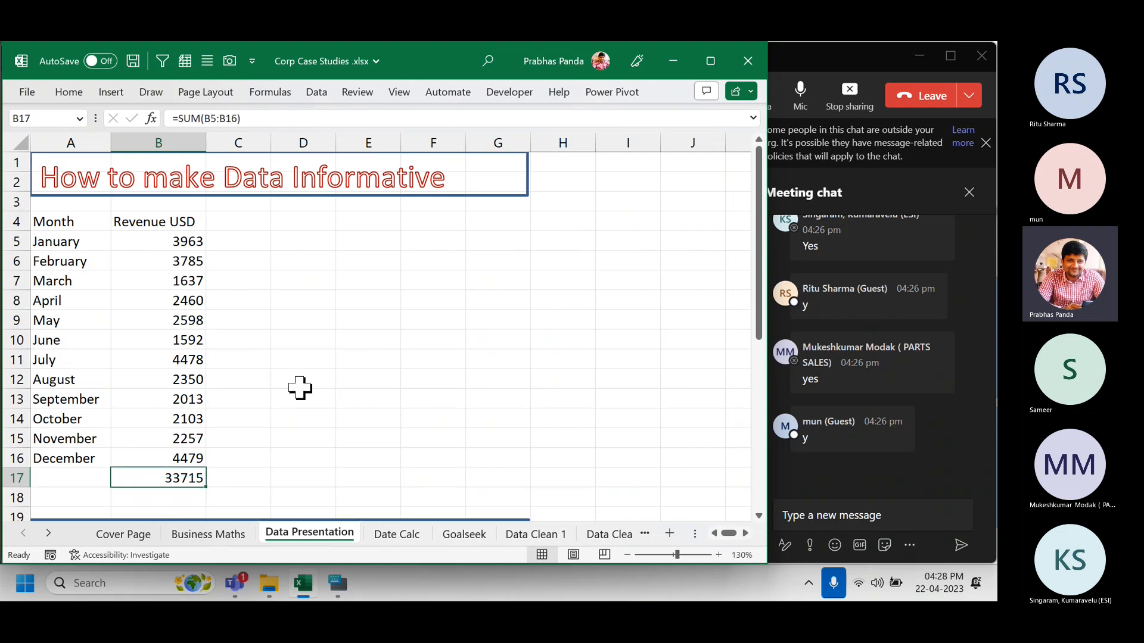
key(ctrl+b)
click(188, 223)
click(183, 143)
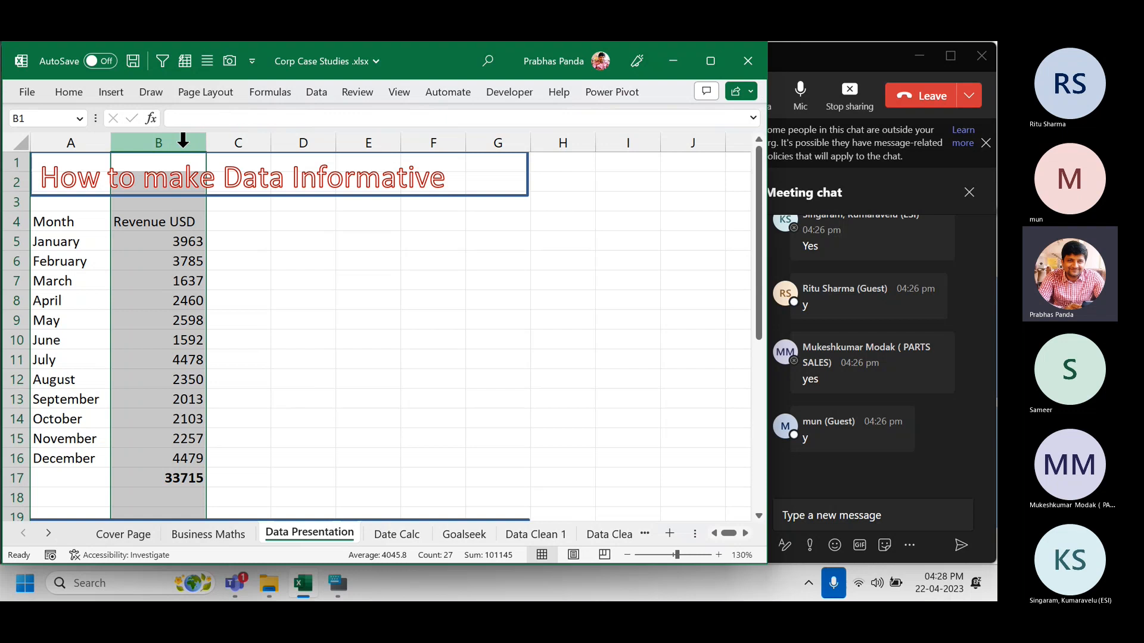
Create a 'Revenue %' header in C4 by copying and editing the Revenue USD header.
click(250, 218)
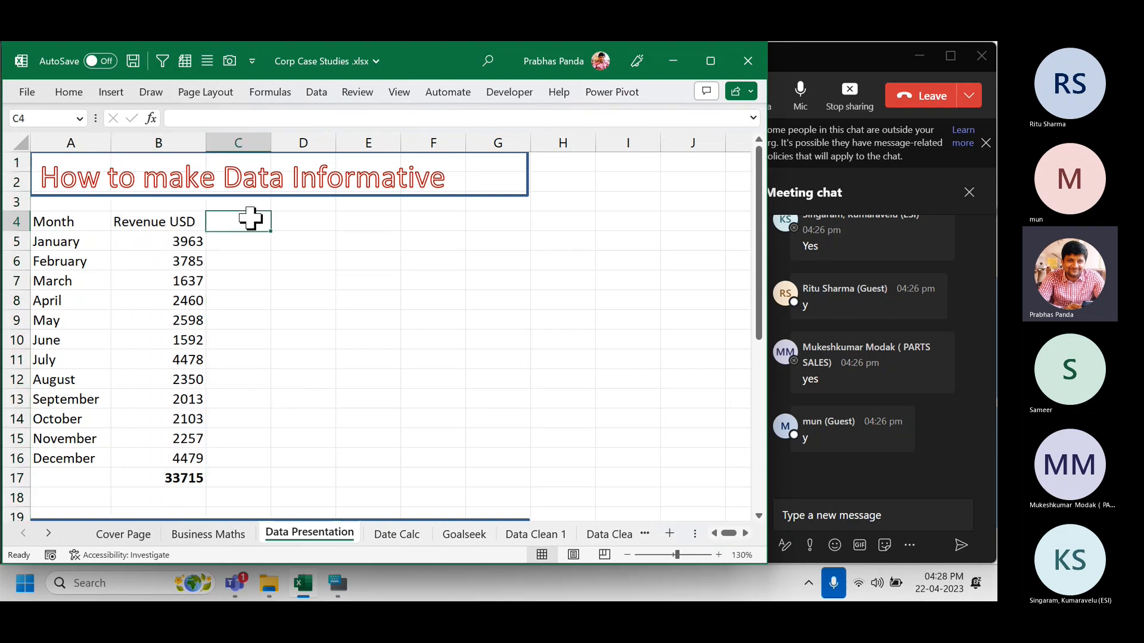
drag(159, 222, 160, 377)
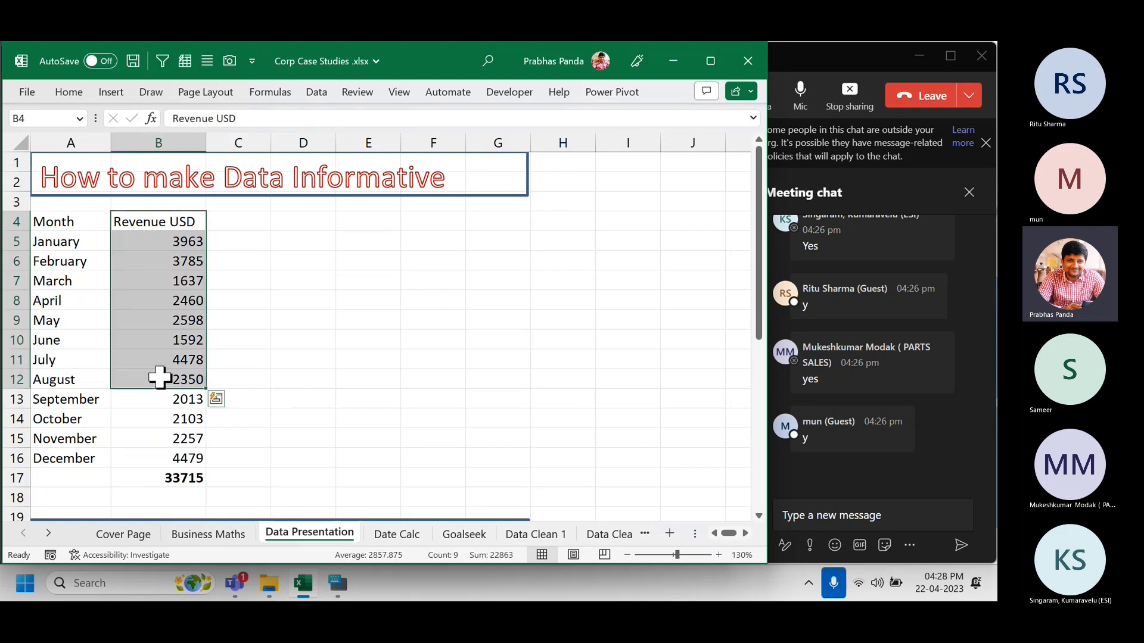
click(257, 221)
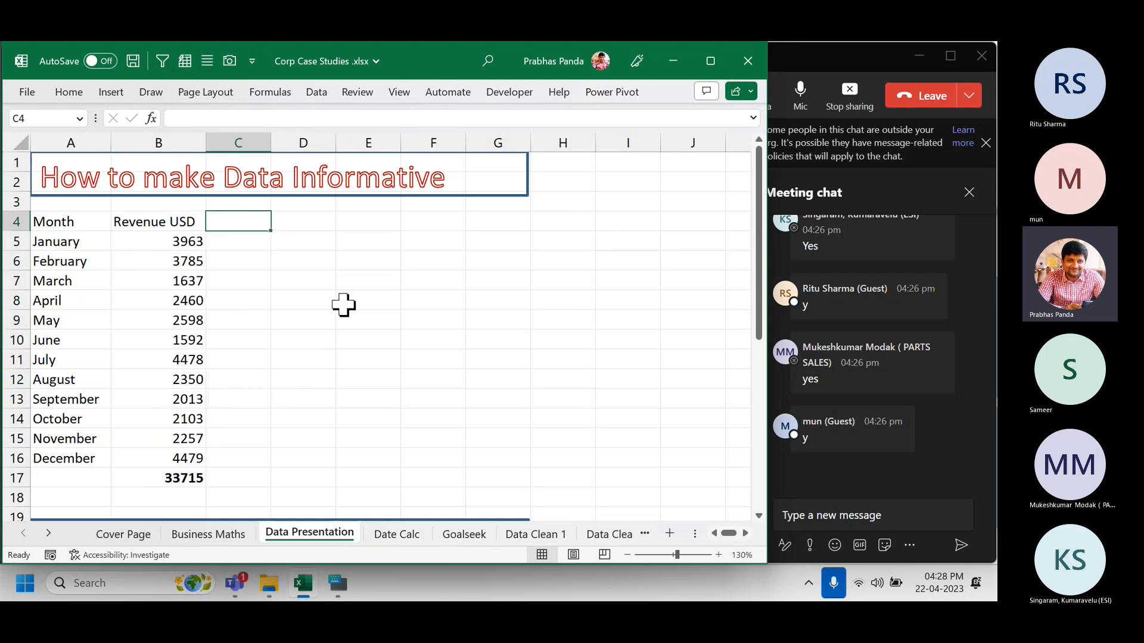
key(ctrl+r)
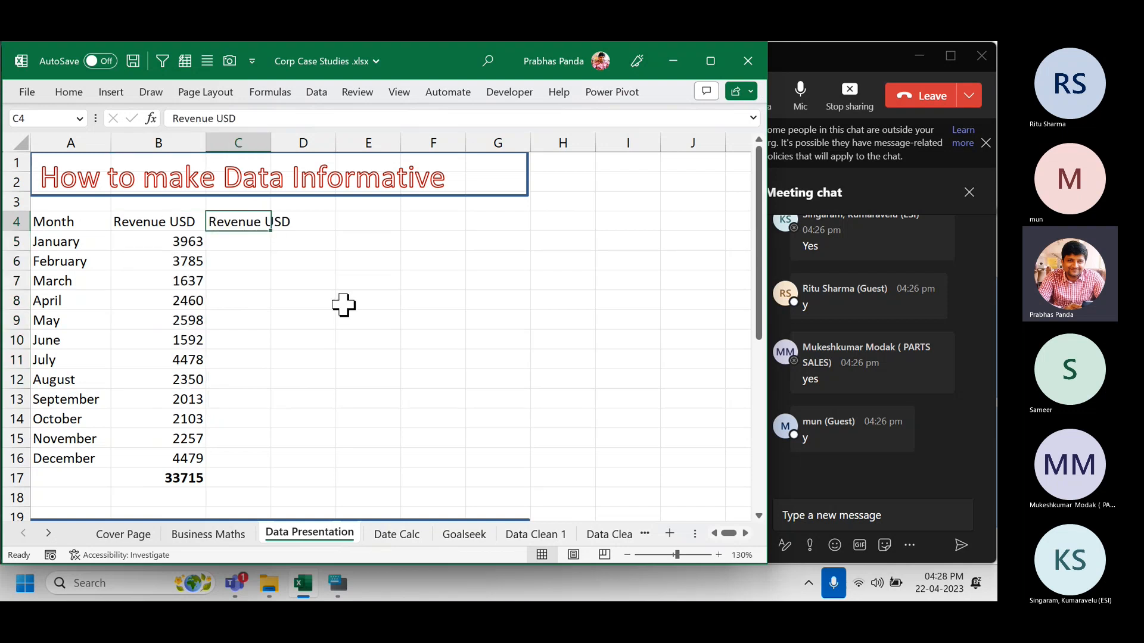
key(F2)
key(BackSpace)
key(BackSpace)
key(BackSpace)
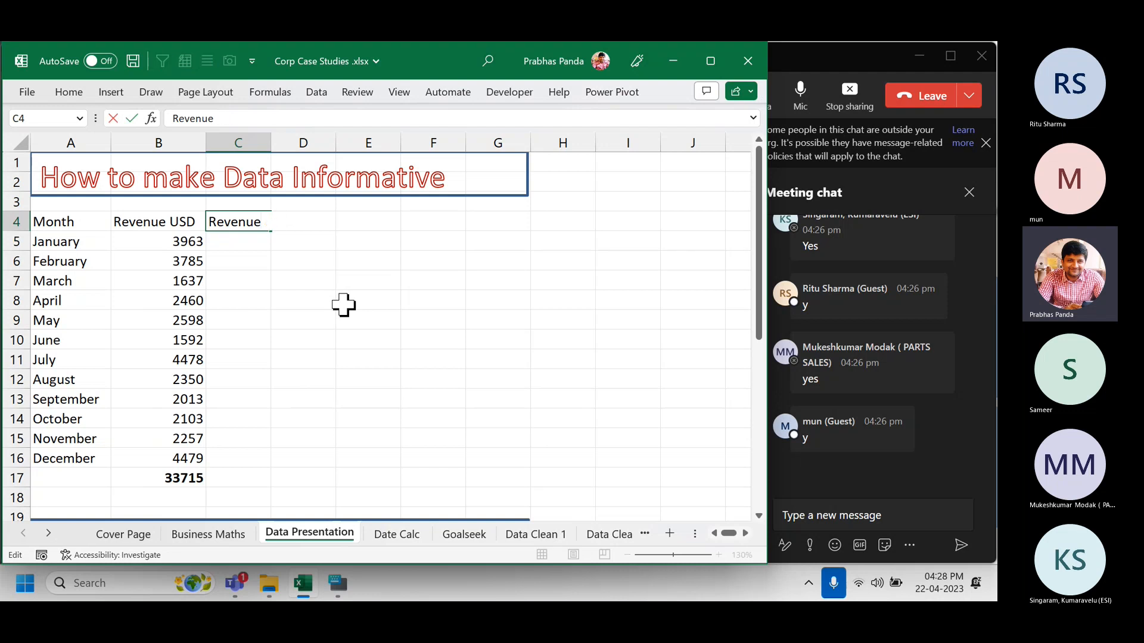
text(%)
key(Return)
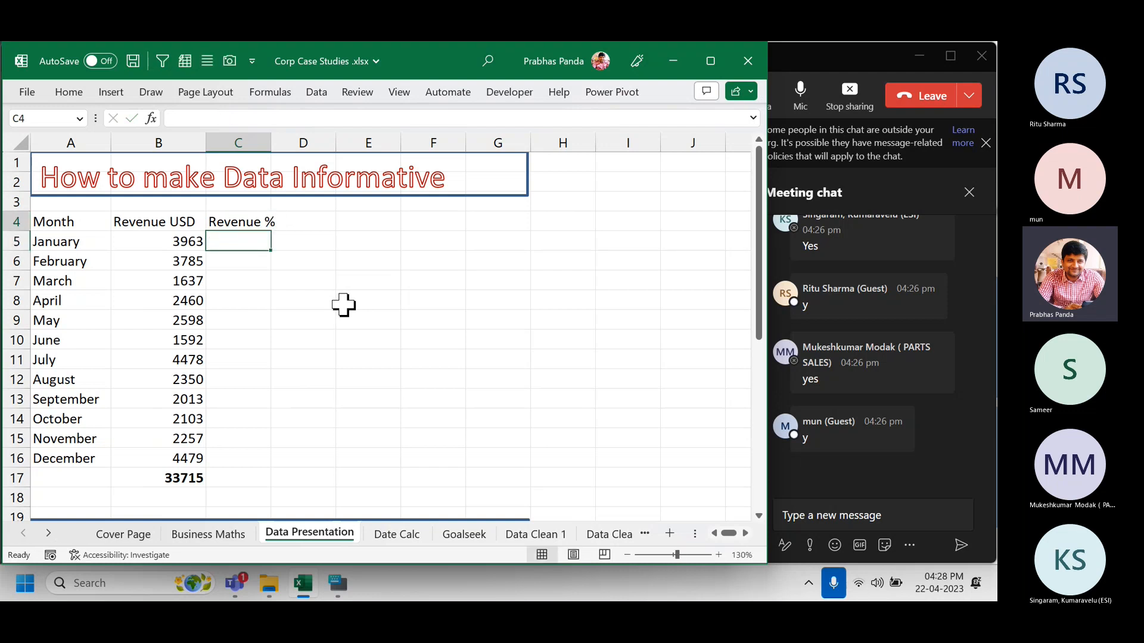
key(Up)
key(alt)
Autofit column C to its header, then start C5's formula with =B5.
key(o)
key(c)
key(a)
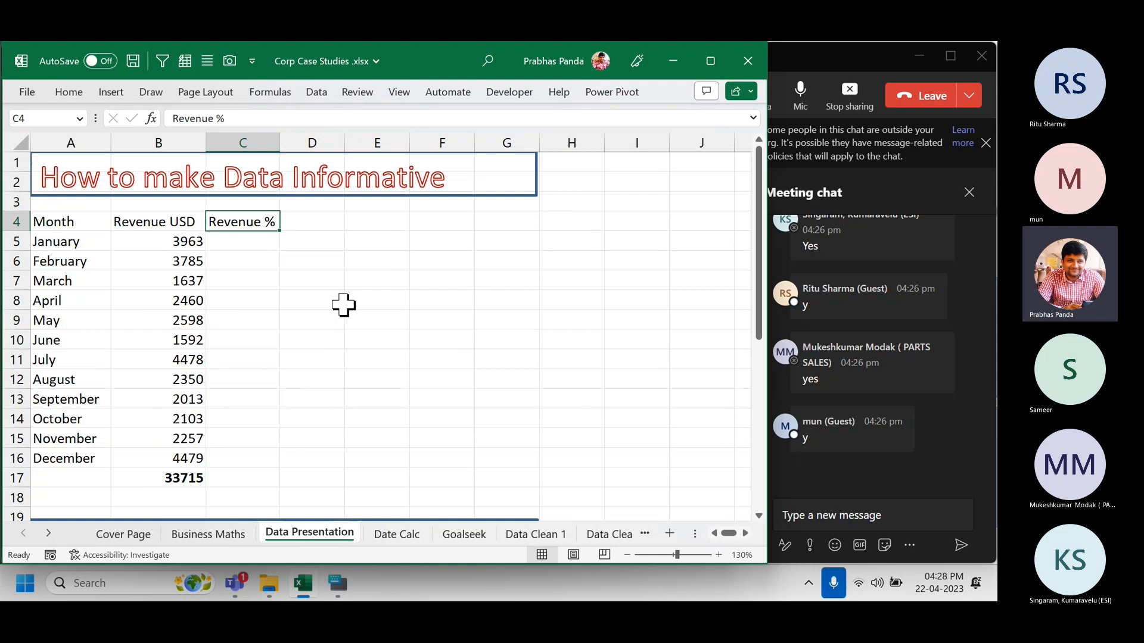
key(Down)
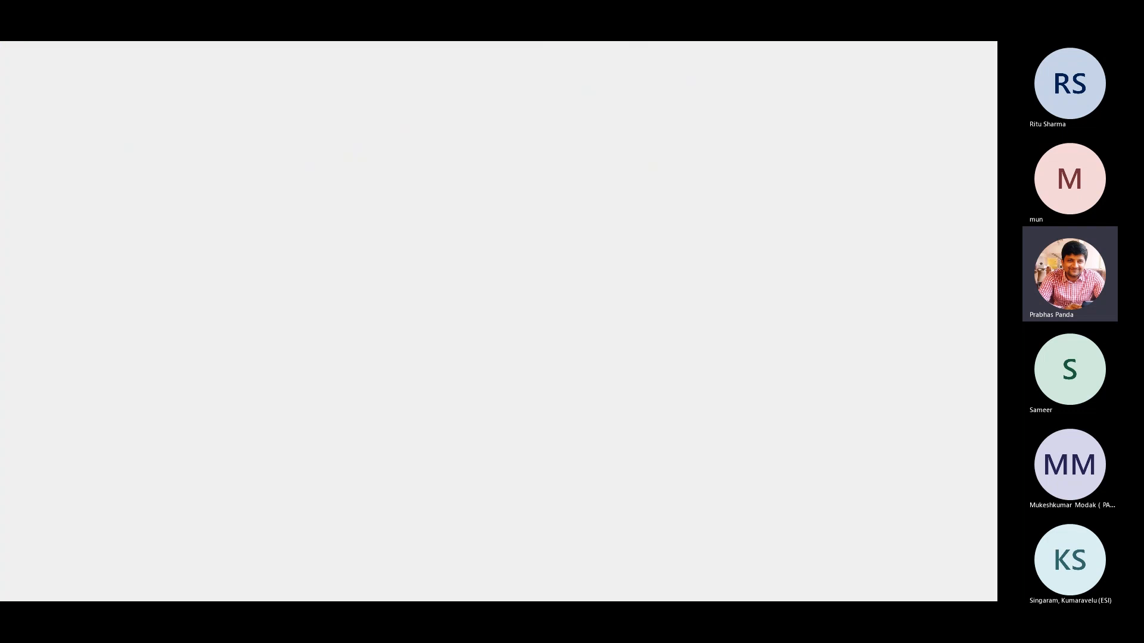
text(=)
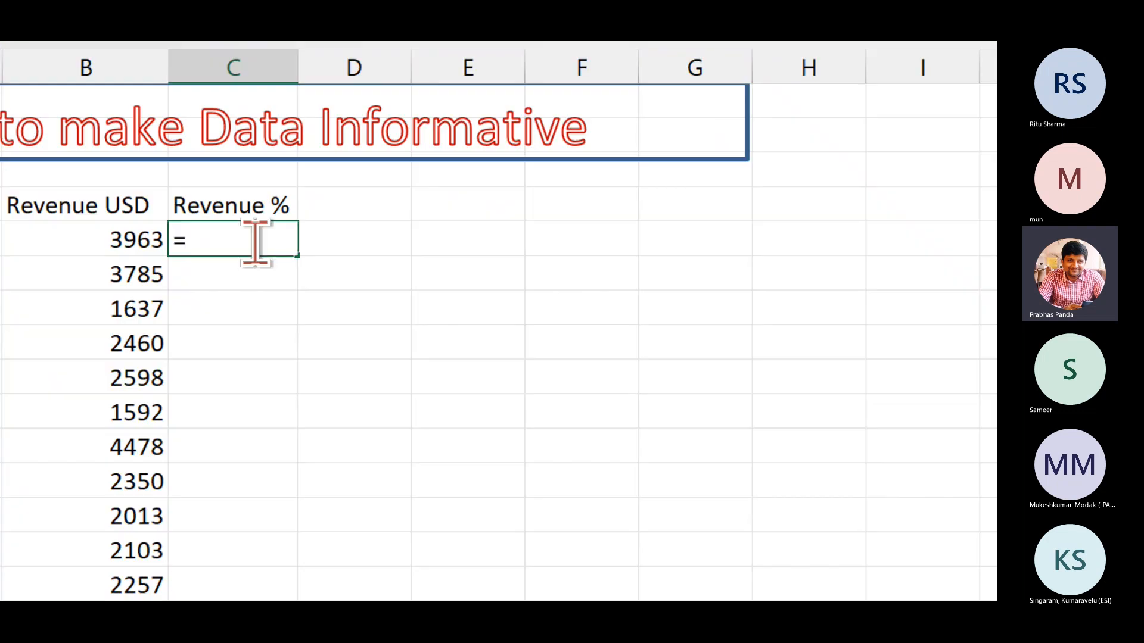
click(312, 241)
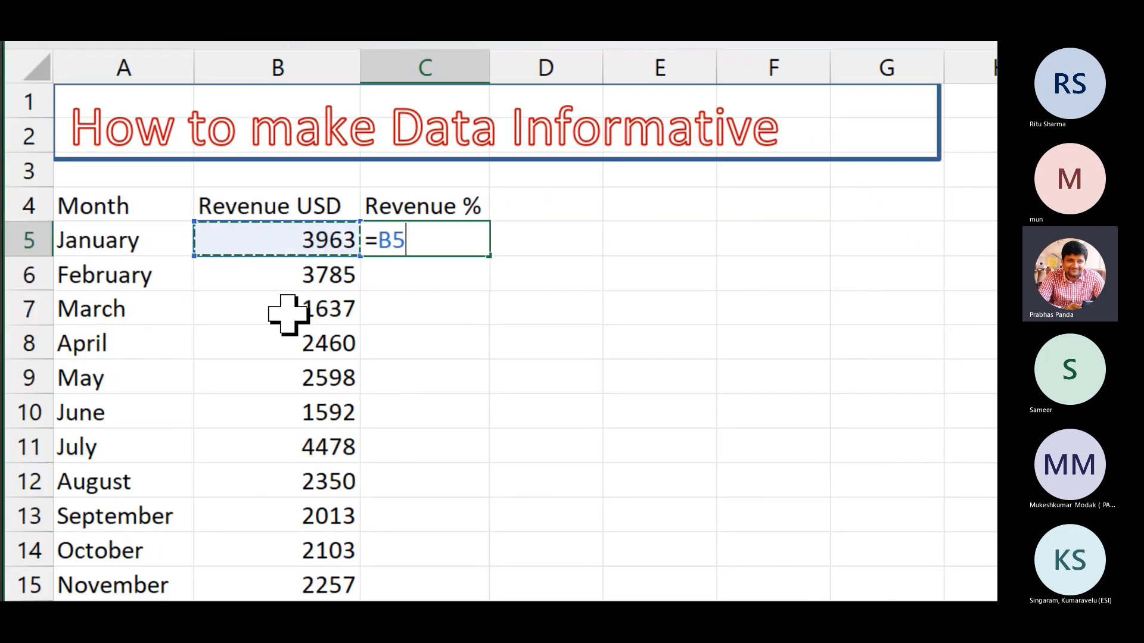
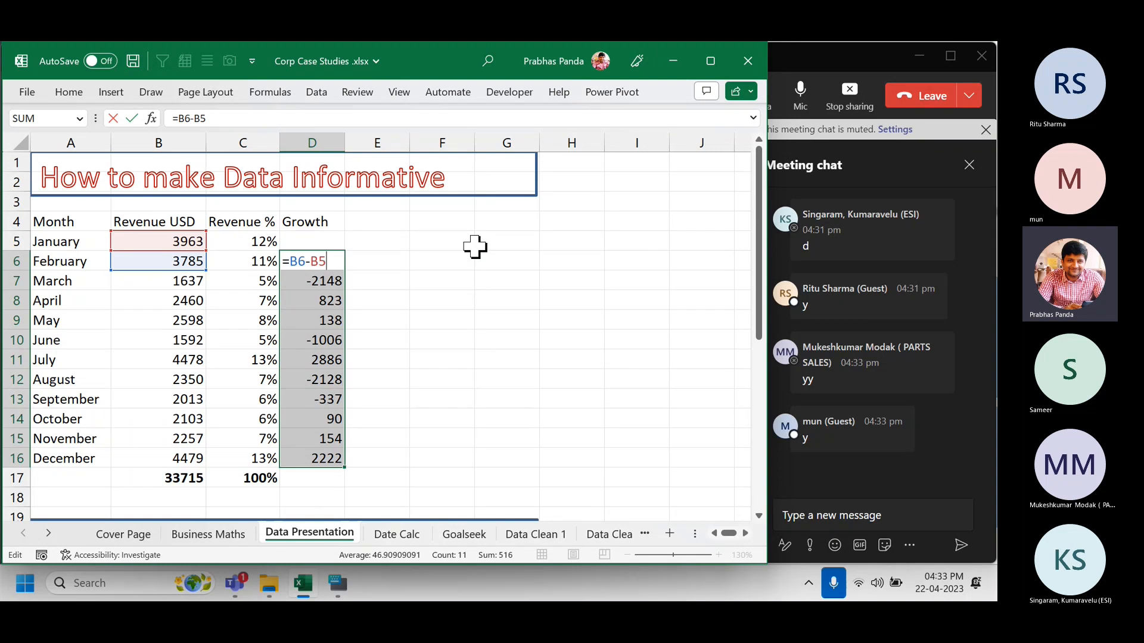
Commit February's Growth value, then copy the Growth heading into E4 and rename it 'Growth %'.
key(ctrl+Return)
key(Up)
key(Up)
key(Right)
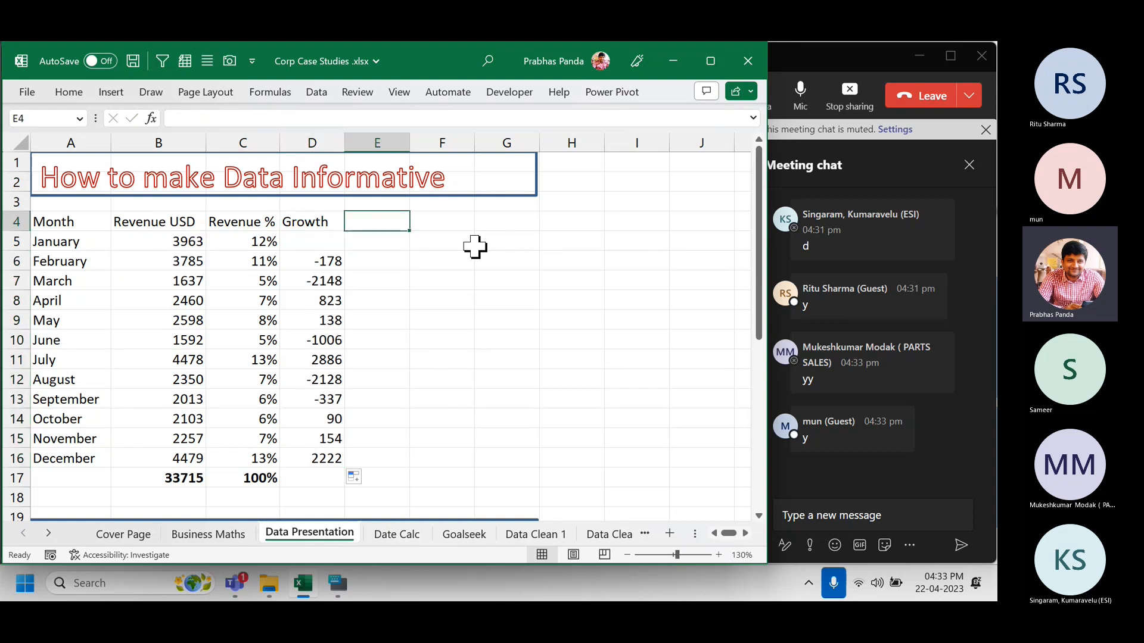
key(ctrl+r)
key(F2)
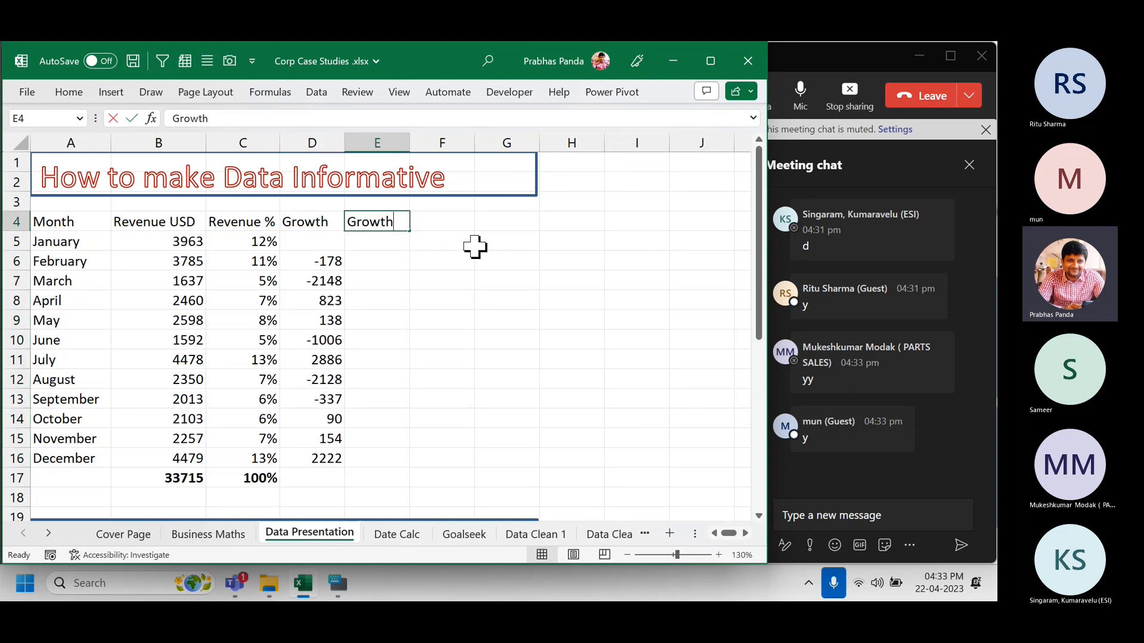
text(%)
key(Return)
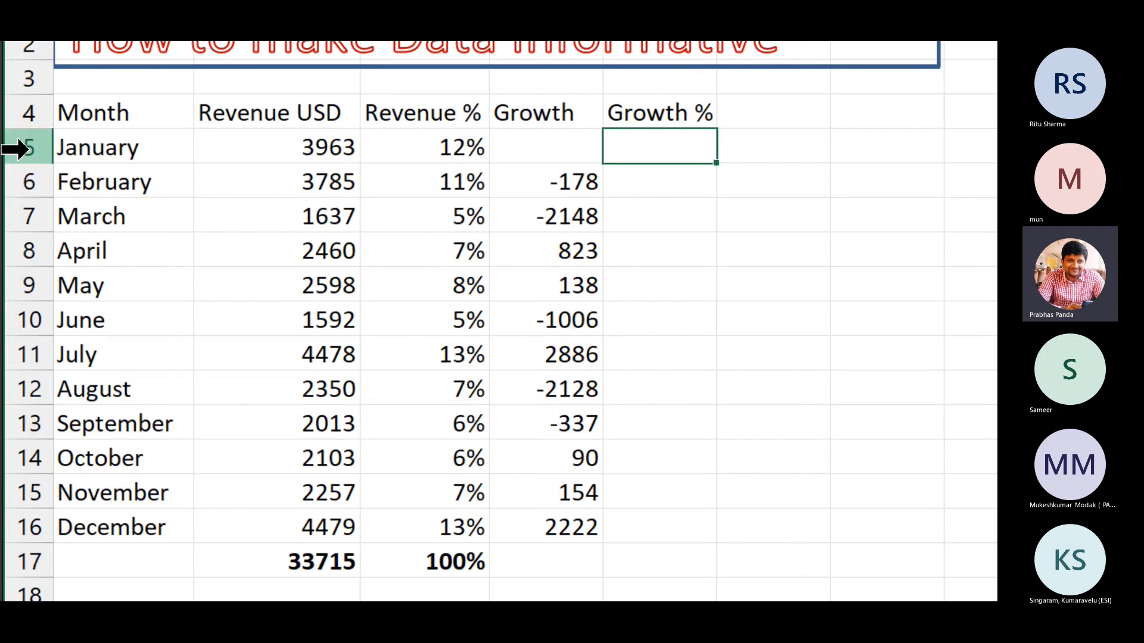
Enter =D6/B5 in E6 to express February's growth relative to January's revenue.
click(9, 107)
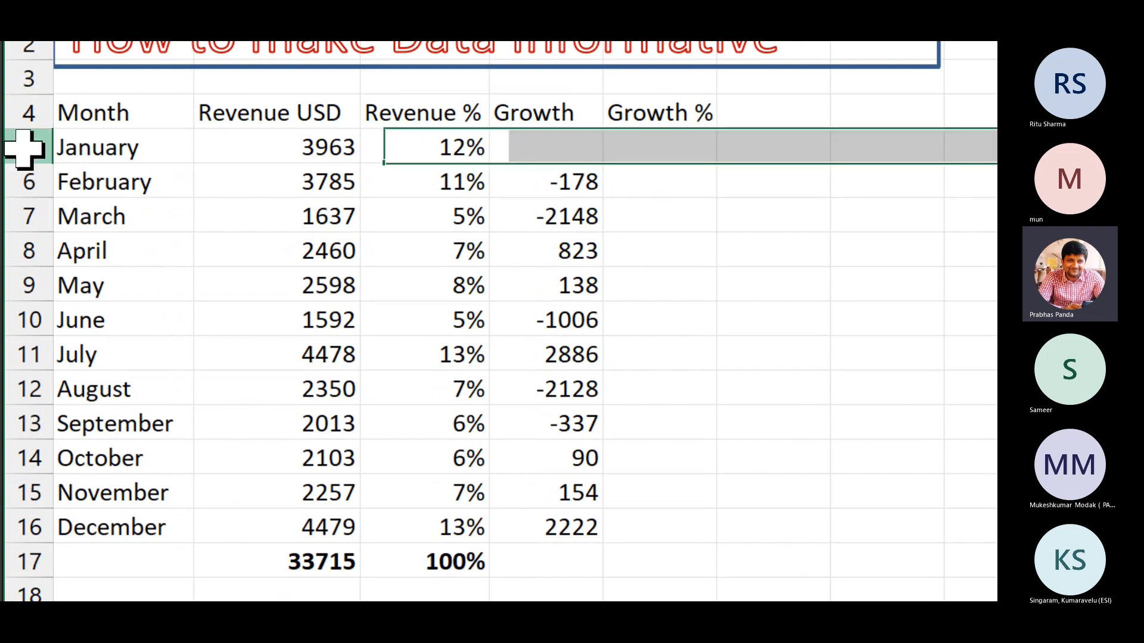
click(664, 142)
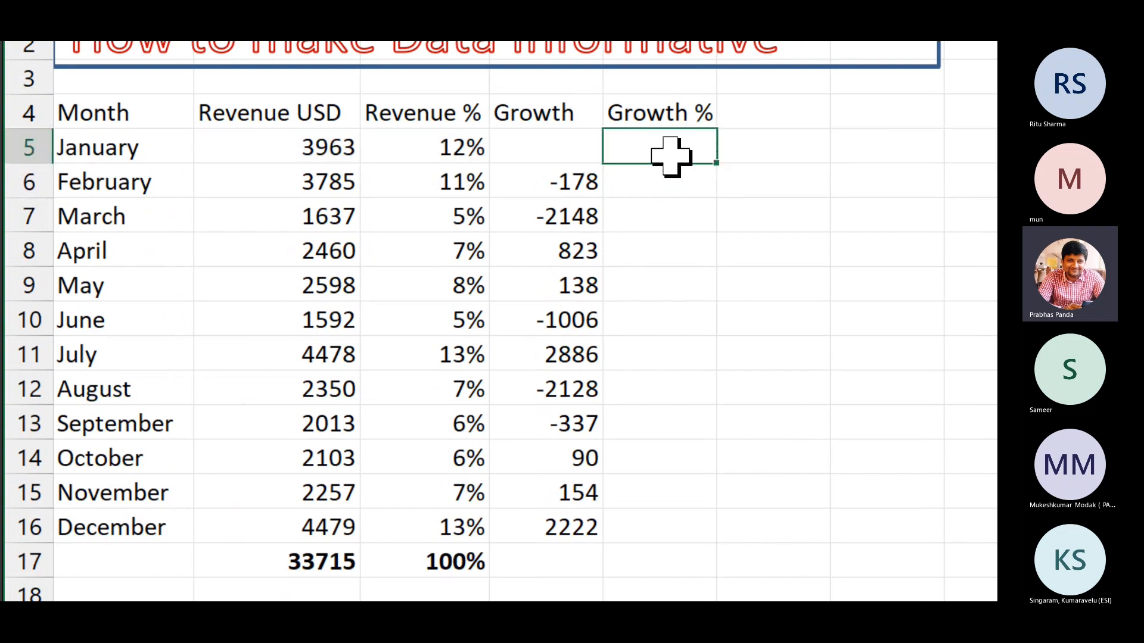
click(652, 184)
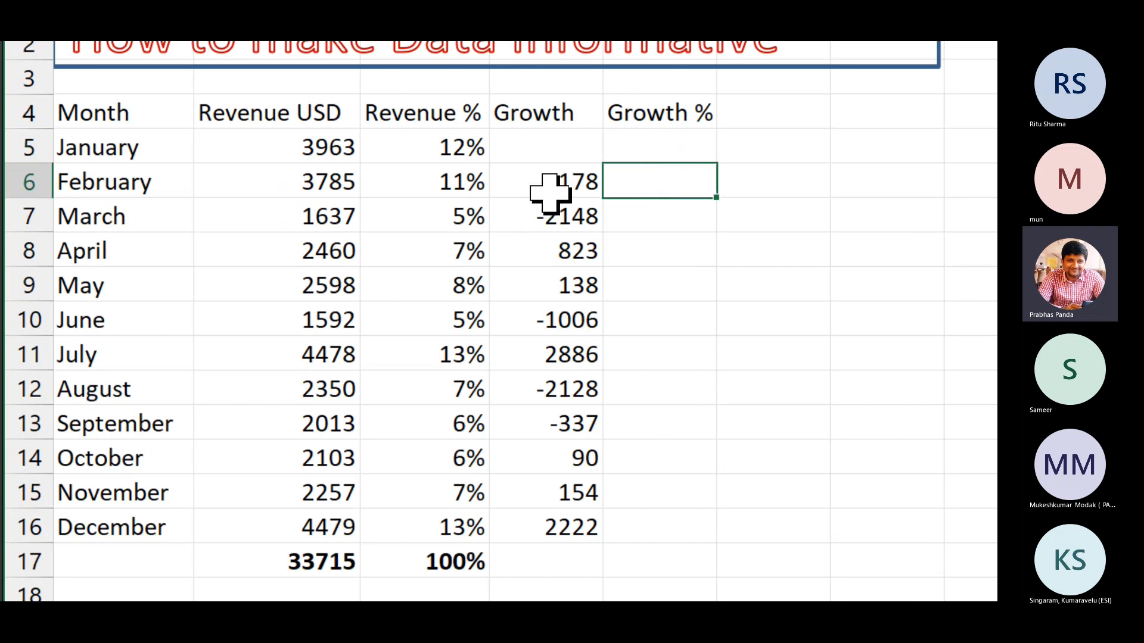
text(=)
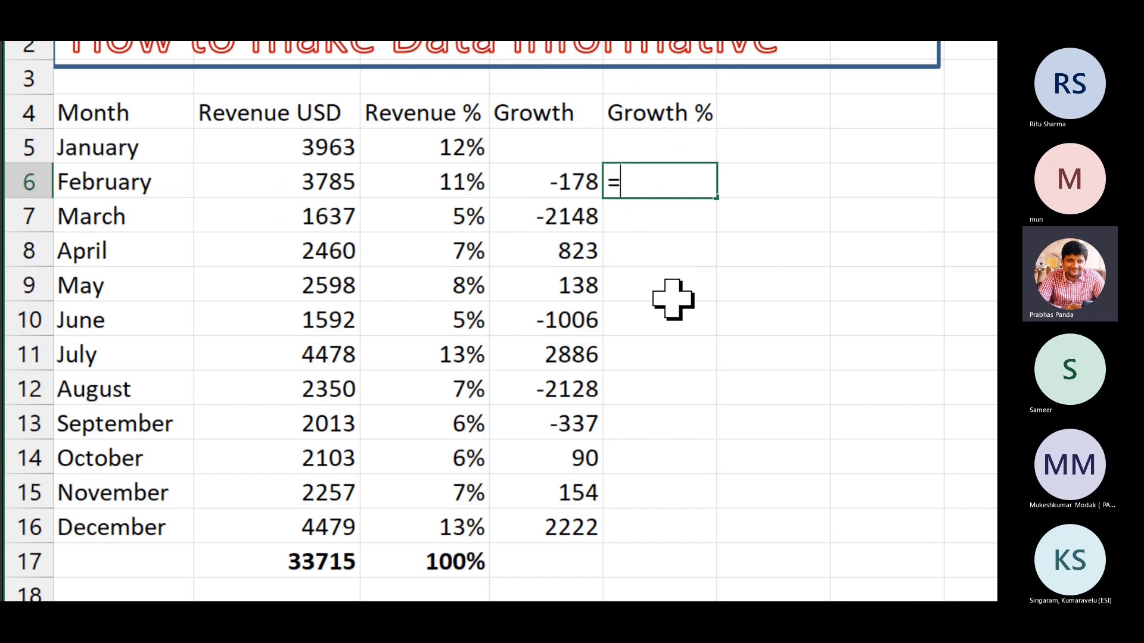
key(Left)
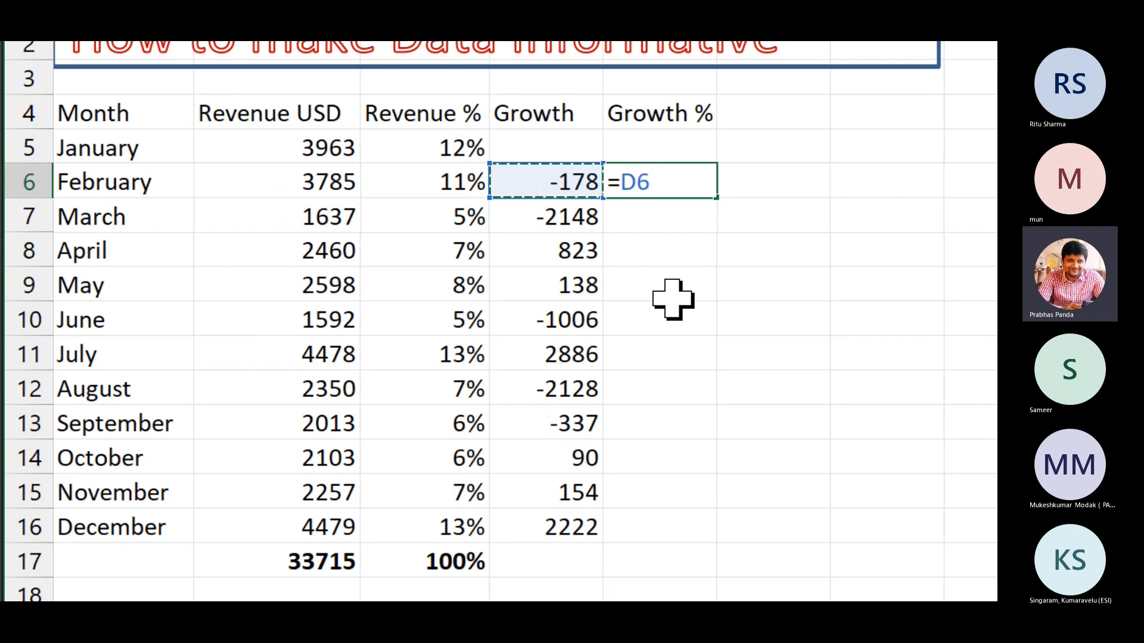
text(/)
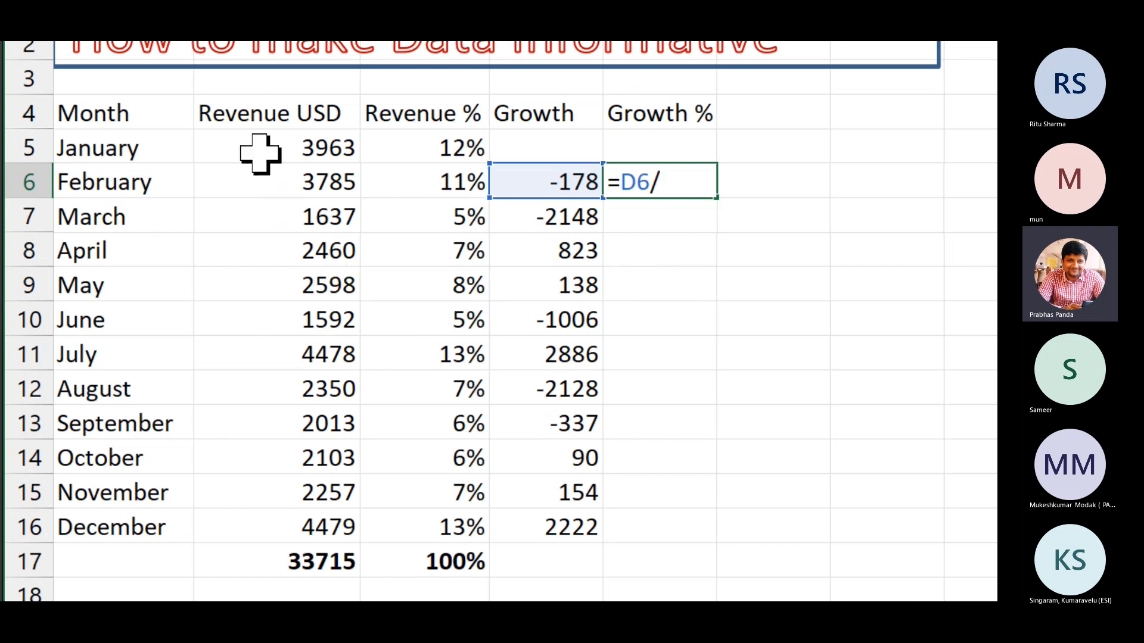
click(289, 150)
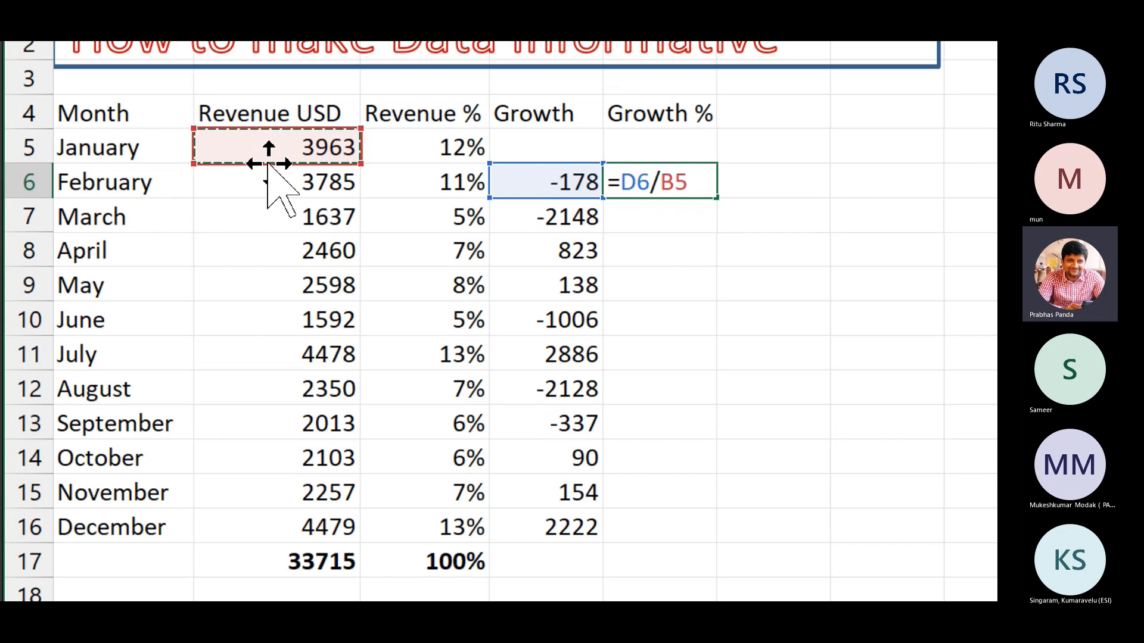
key(Return)
Format E6 as a percentage and fill the formula down to December in E16.
key(Up)
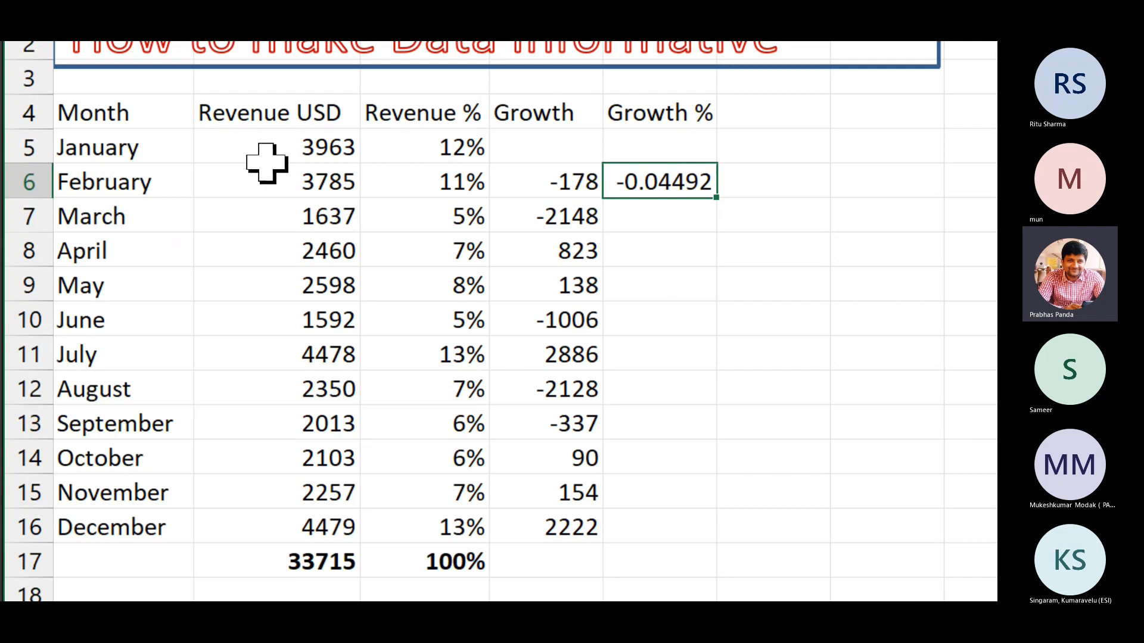
key(ctrl+shift+5)
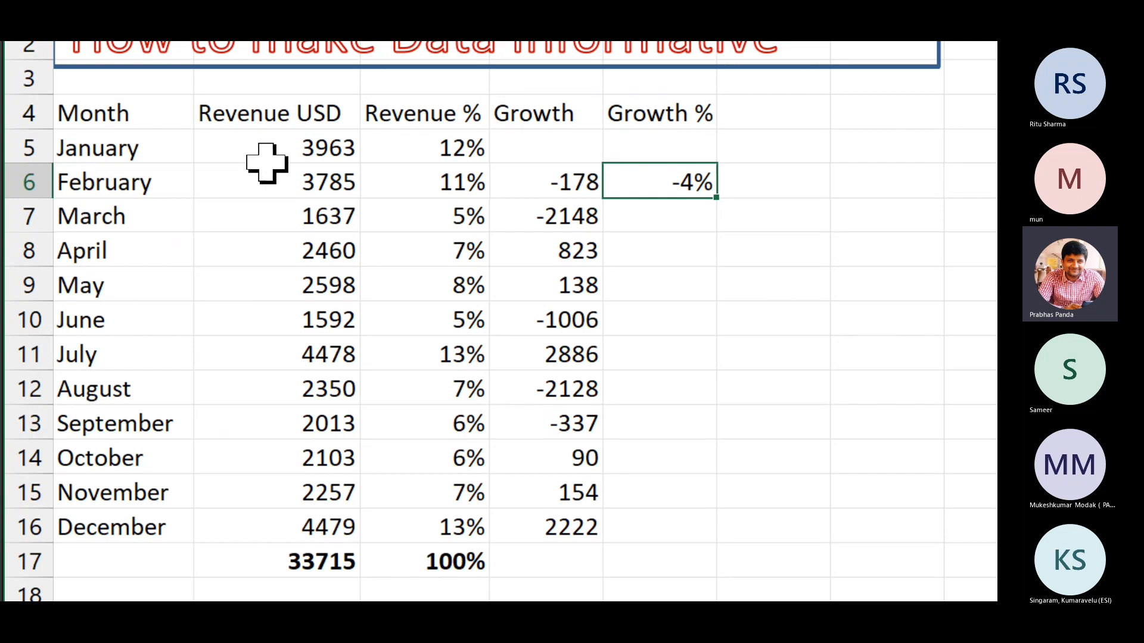
double_click(717, 199)
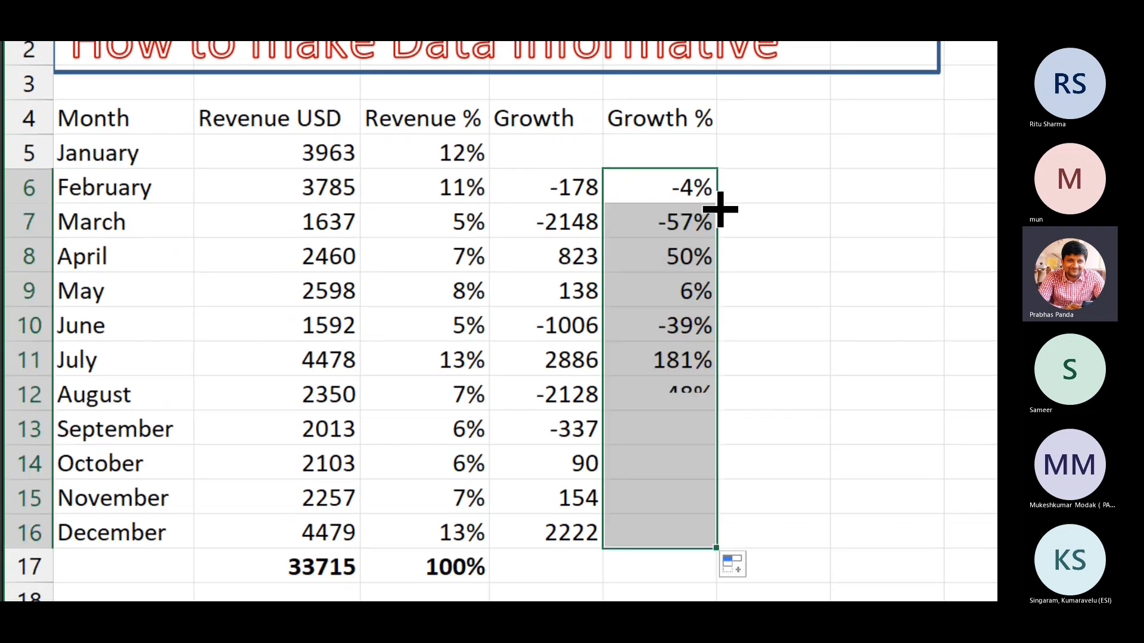
key(F2)
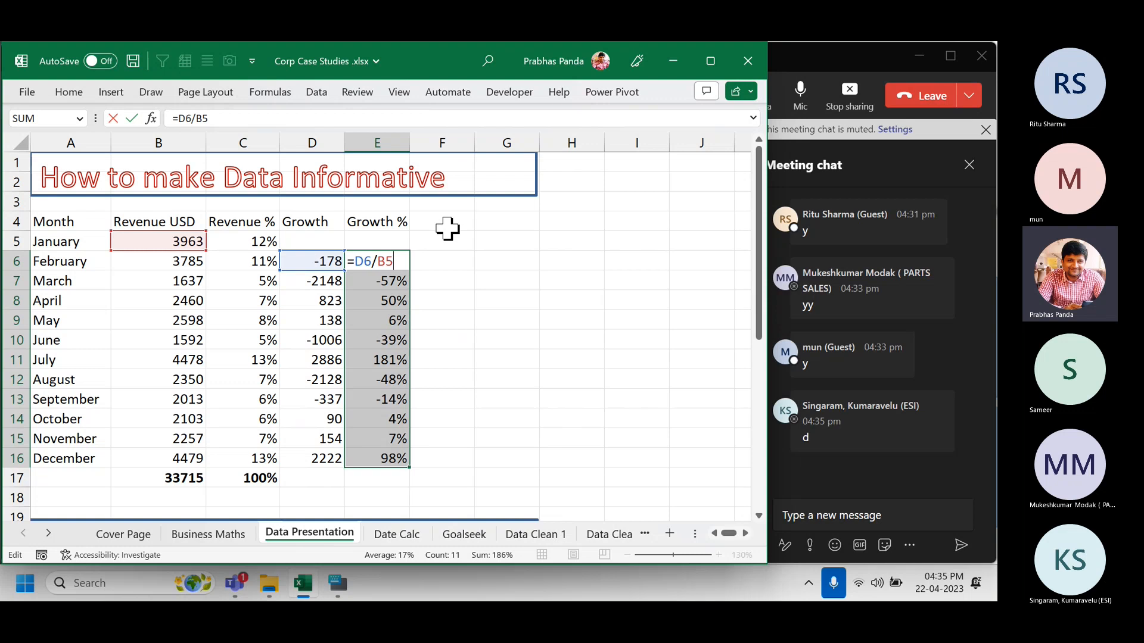
key(ctrl+Return)
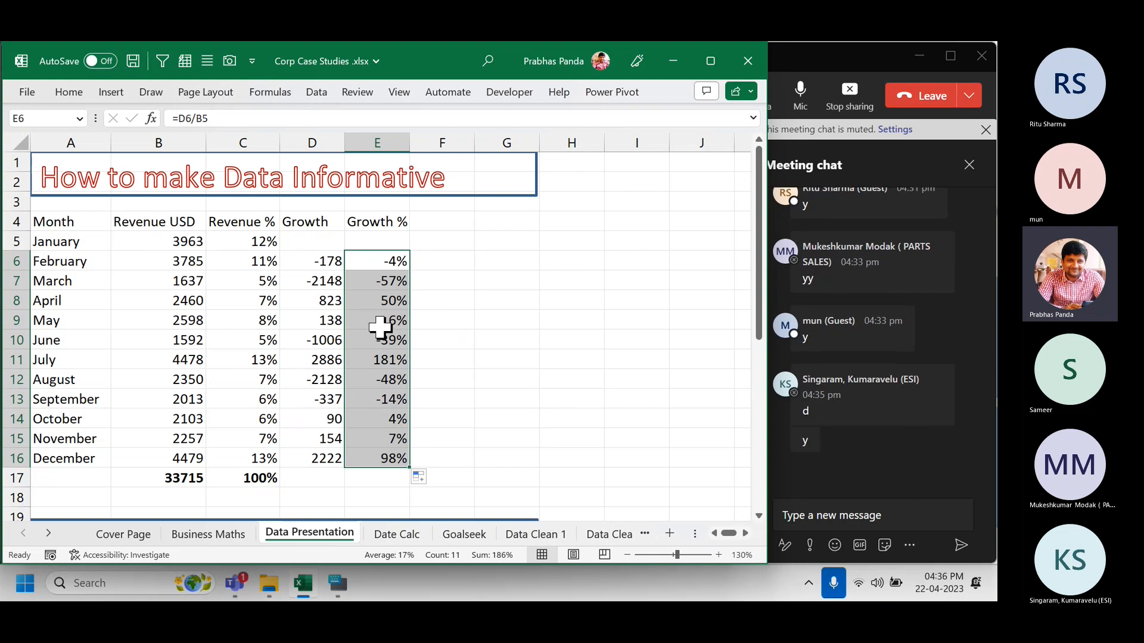
click(439, 223)
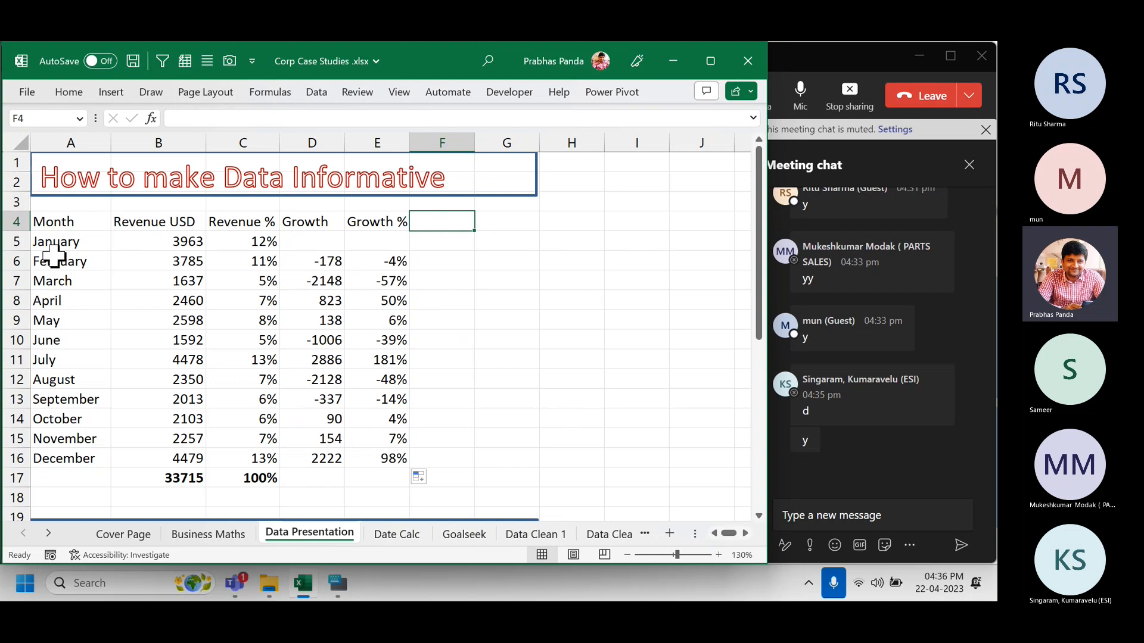
click(12, 244)
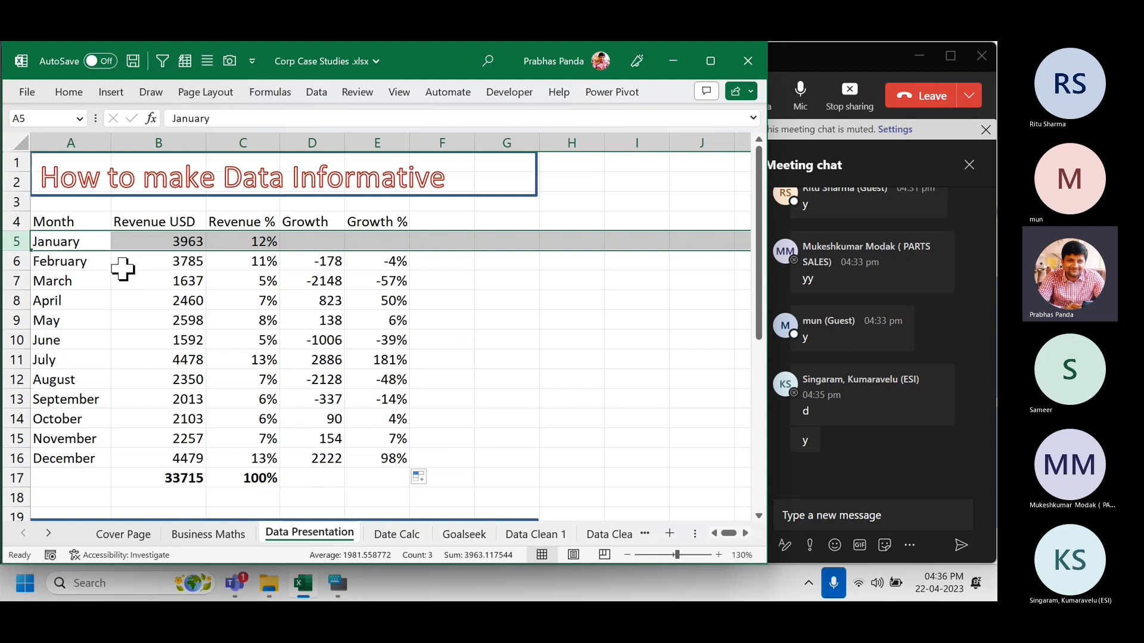
click(51, 262)
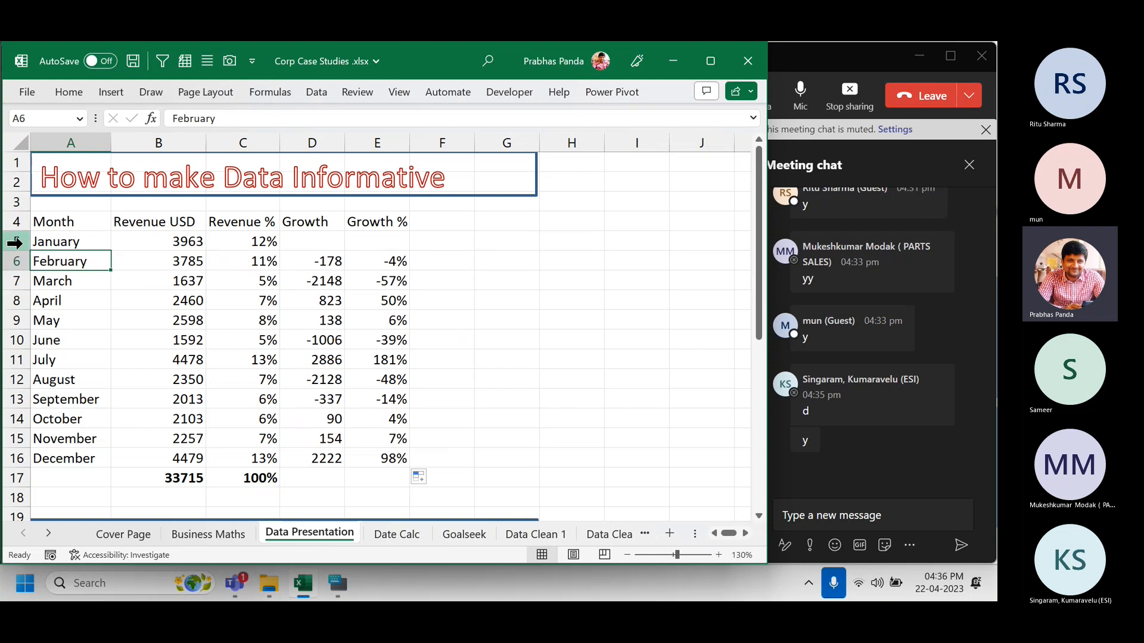
drag(12, 241, 12, 261)
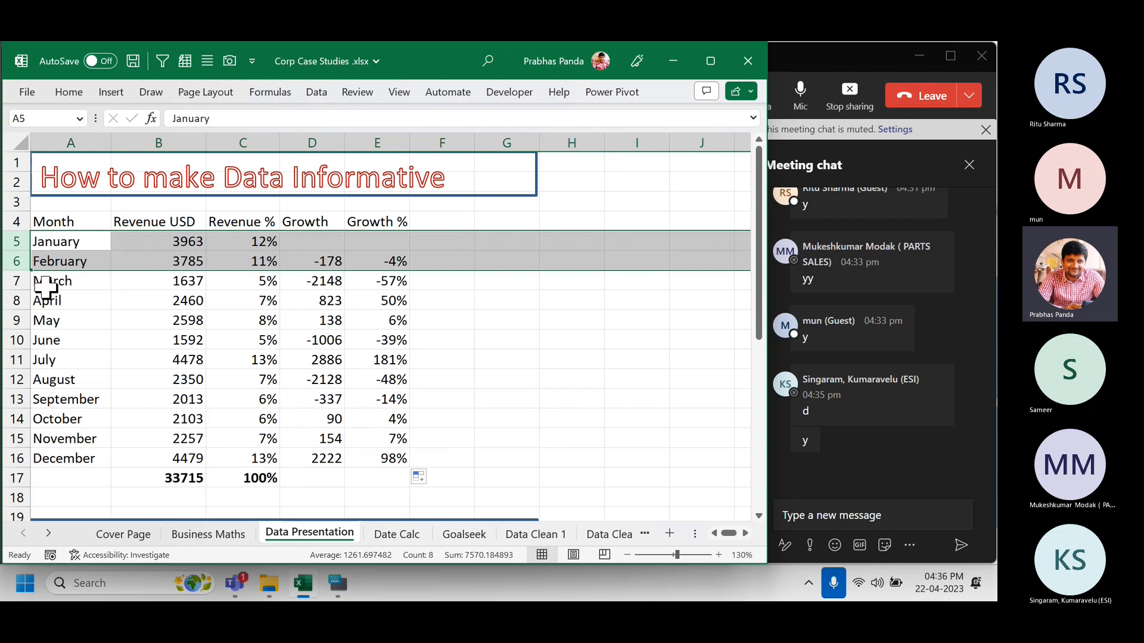
shift+click(12, 281)
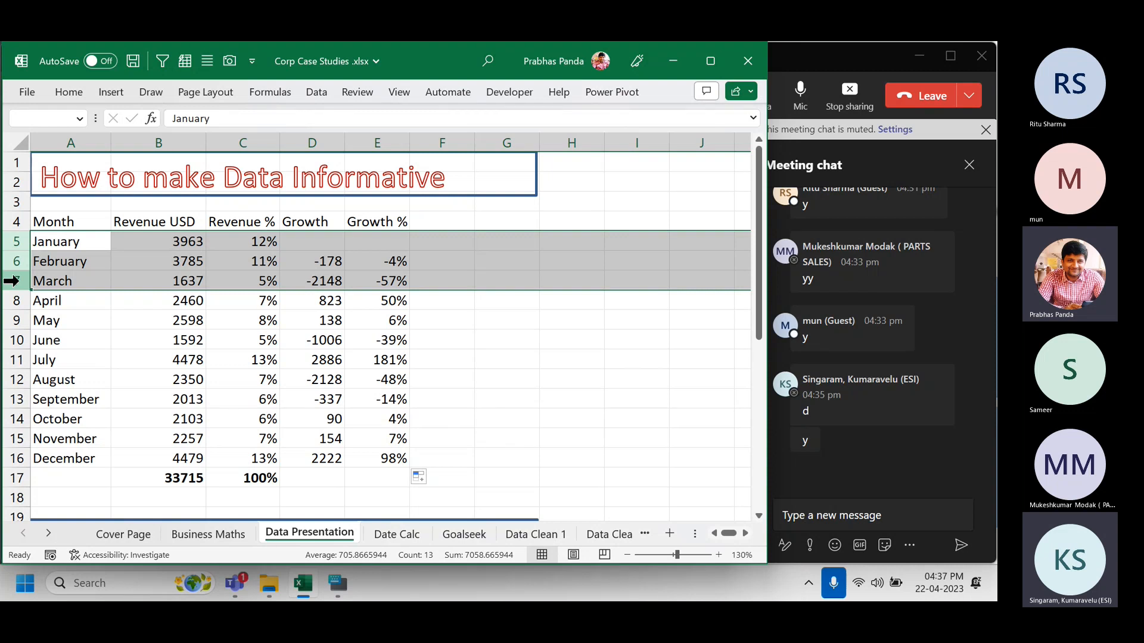
Type 'YTD' as the F4 heading beside Growth %, then select January's revenue B5 and YTD cell F5.
key(Up)
key(Right)
key(Right)
key(Right)
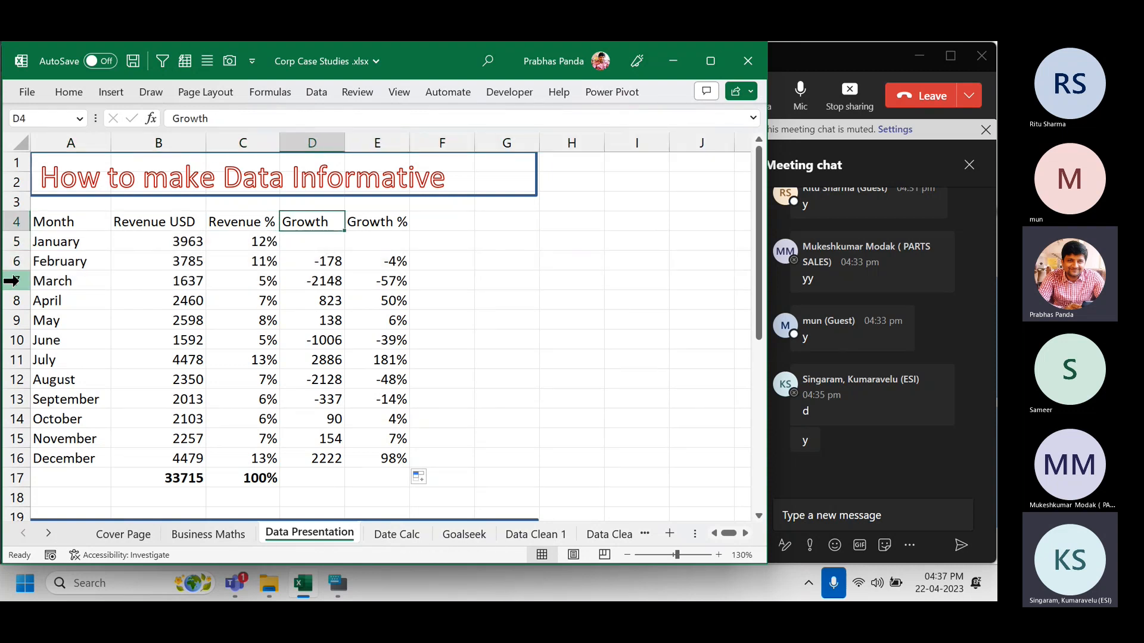
key(Right)
key(Right)
text(YTD)
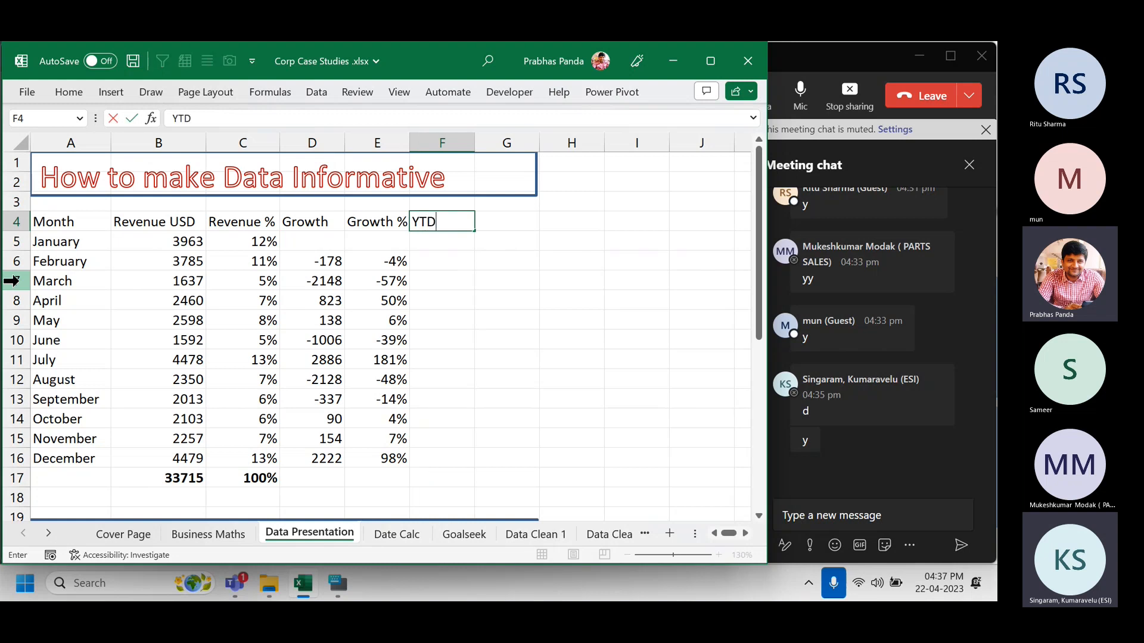
key(Return)
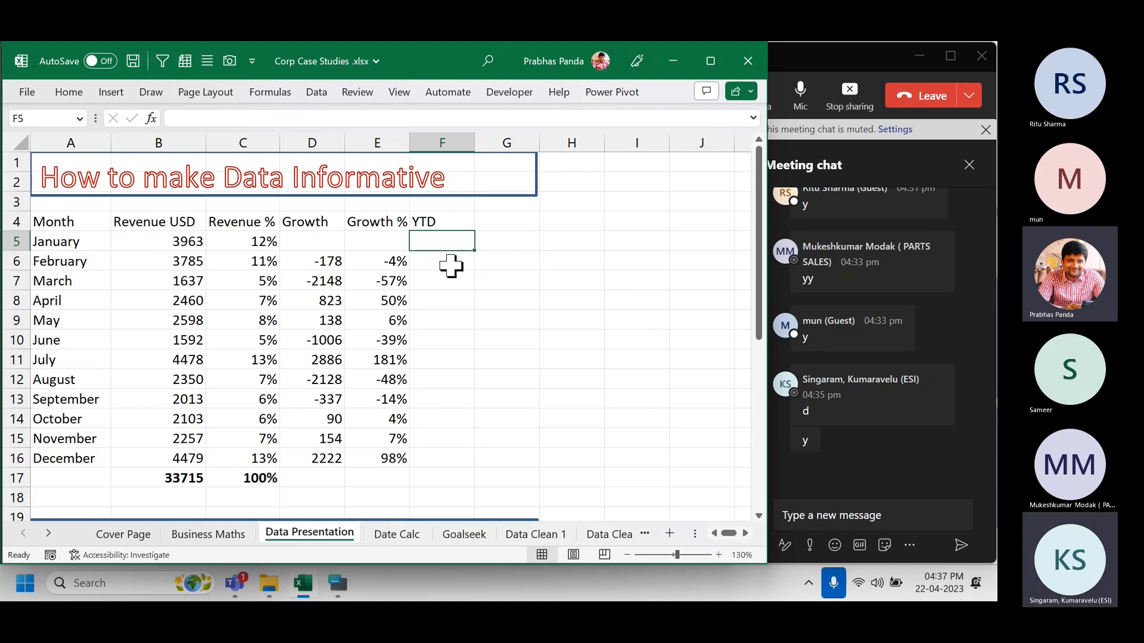
click(10, 240)
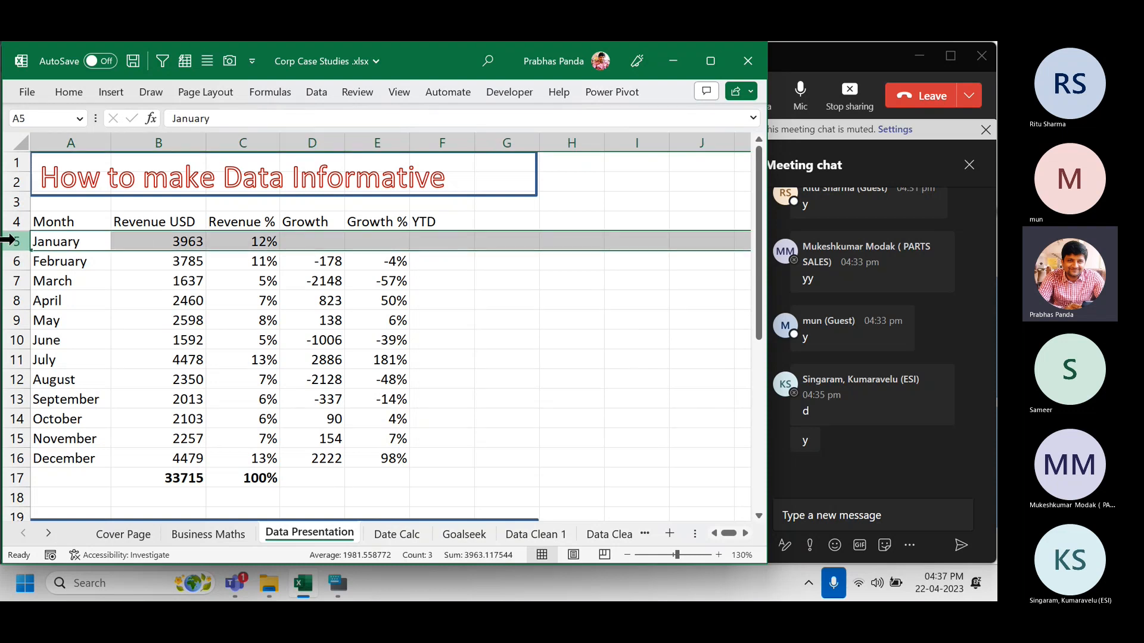
click(181, 243)
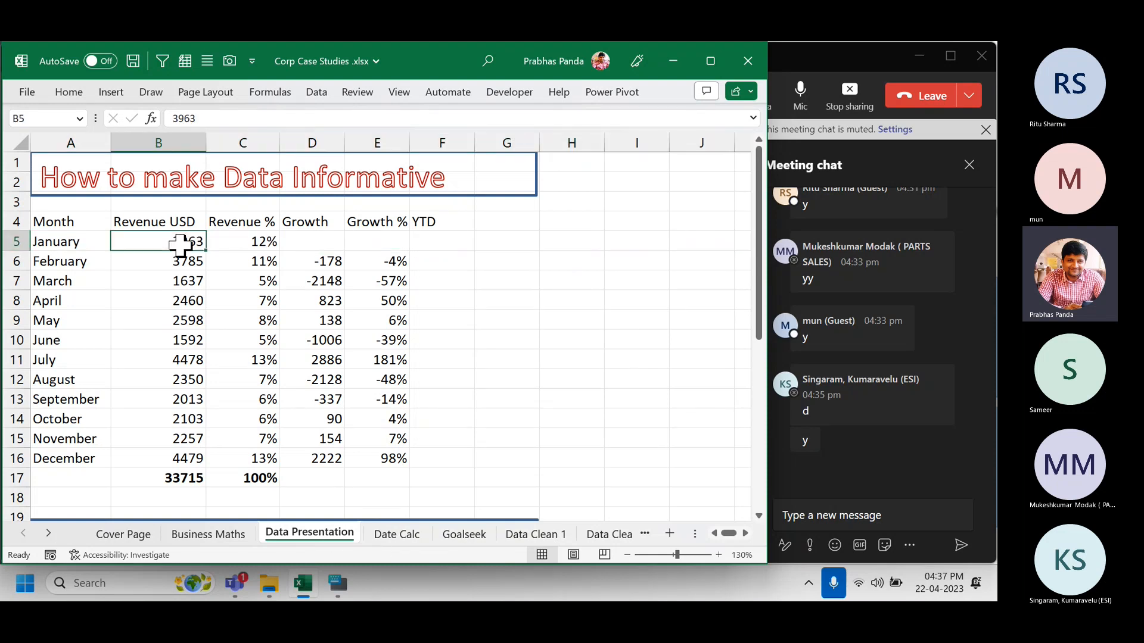
ctrl+click(443, 240)
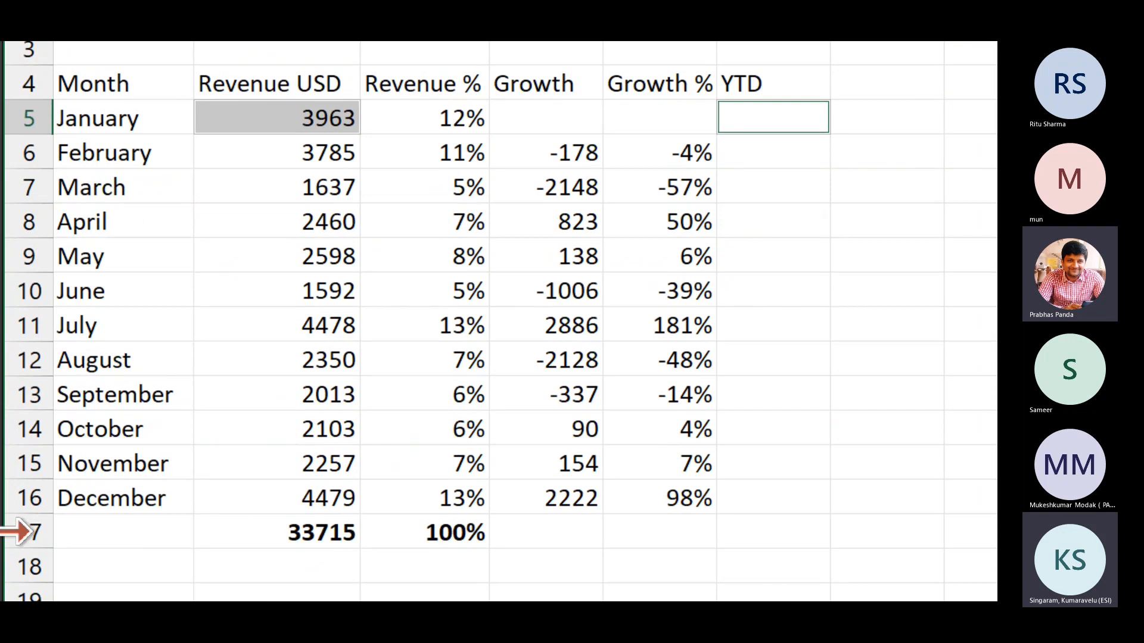
Enter =B5 in F5 and the running-total formula =F5+B6 in F6.
click(793, 117)
text(=)
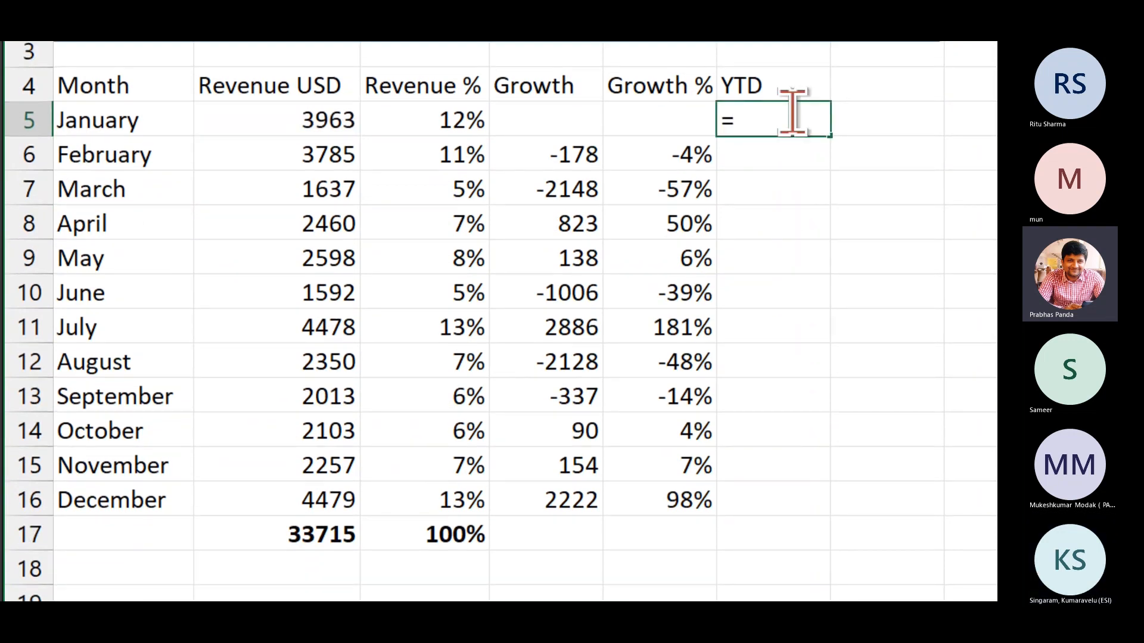
key(Left)
key(Left)
key(Left)
key(Left)
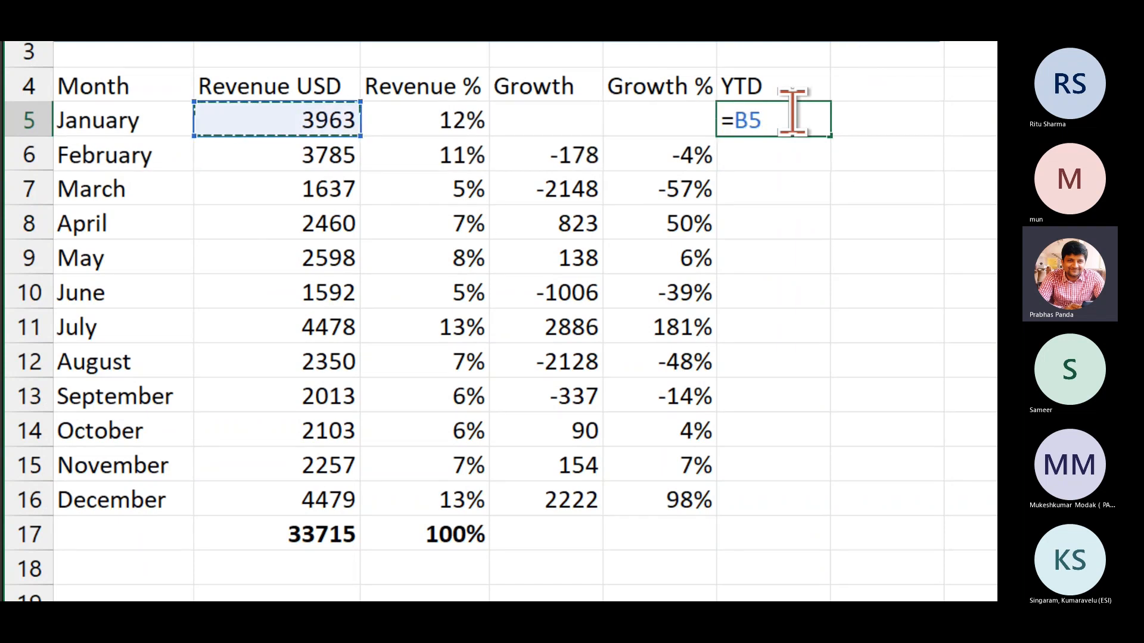
key(Return)
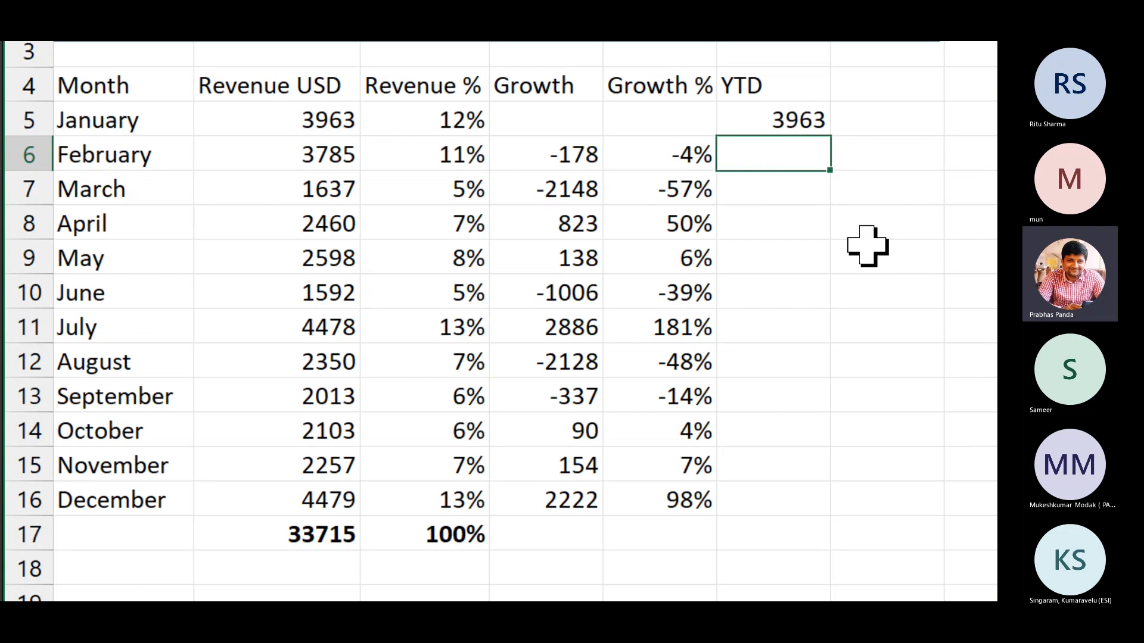
text(=)
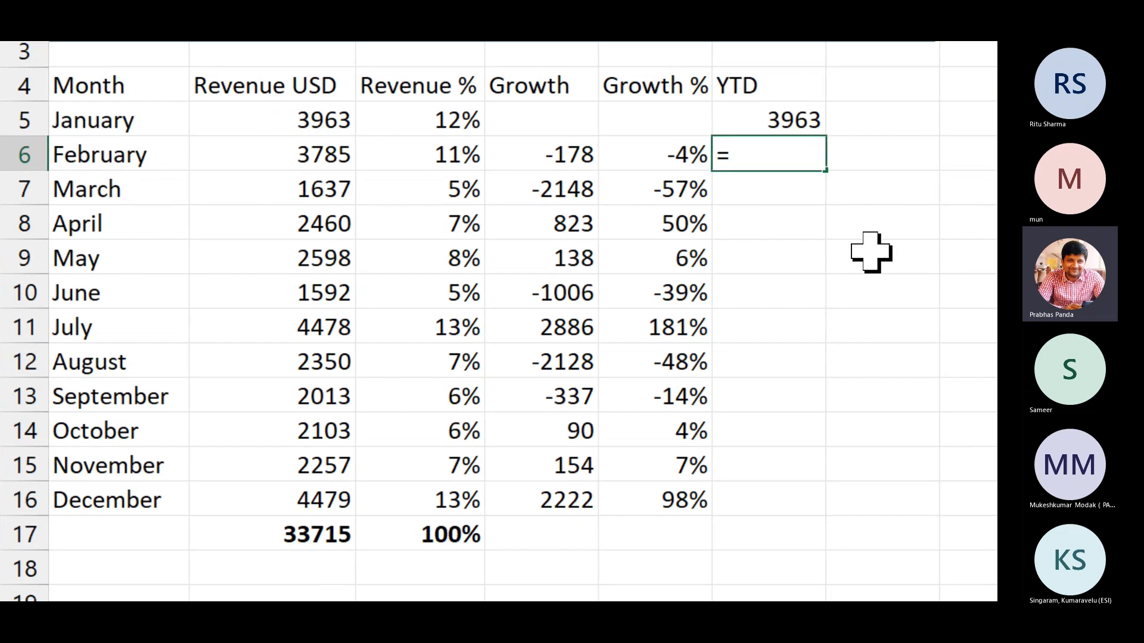
key(Up)
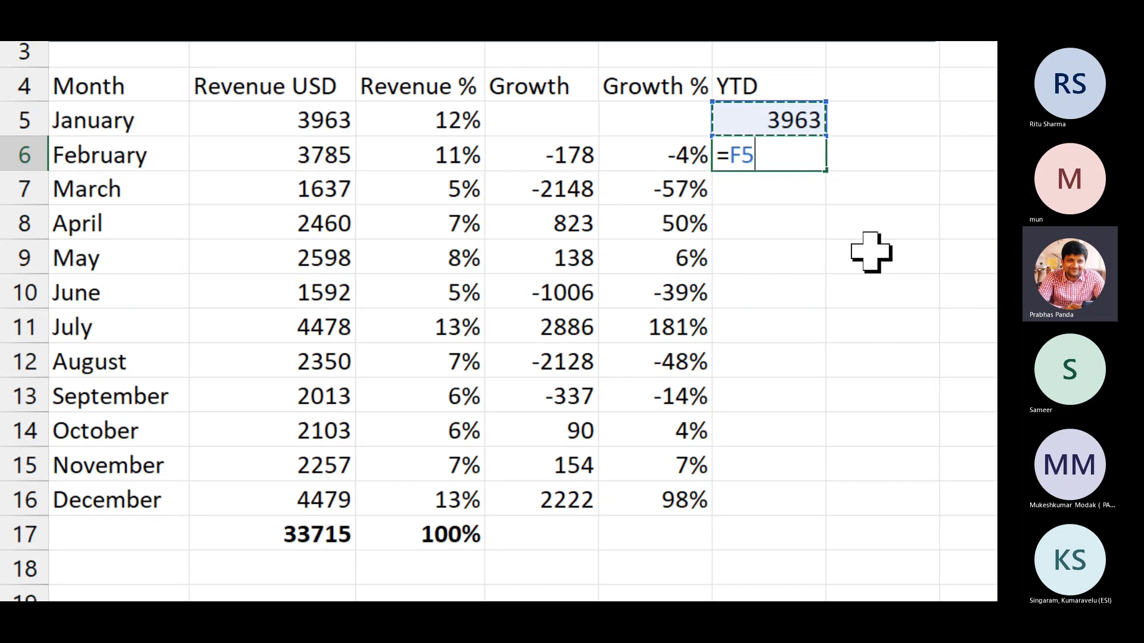
text(+)
key(Left)
key(Left)
key(Left)
key(Left)
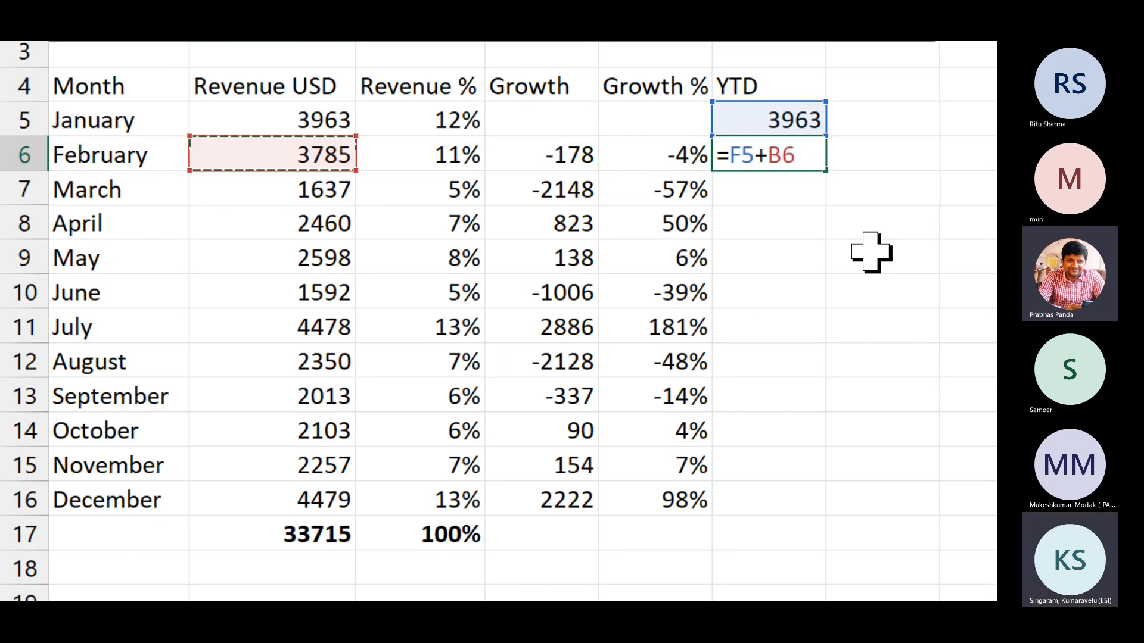
key(Return)
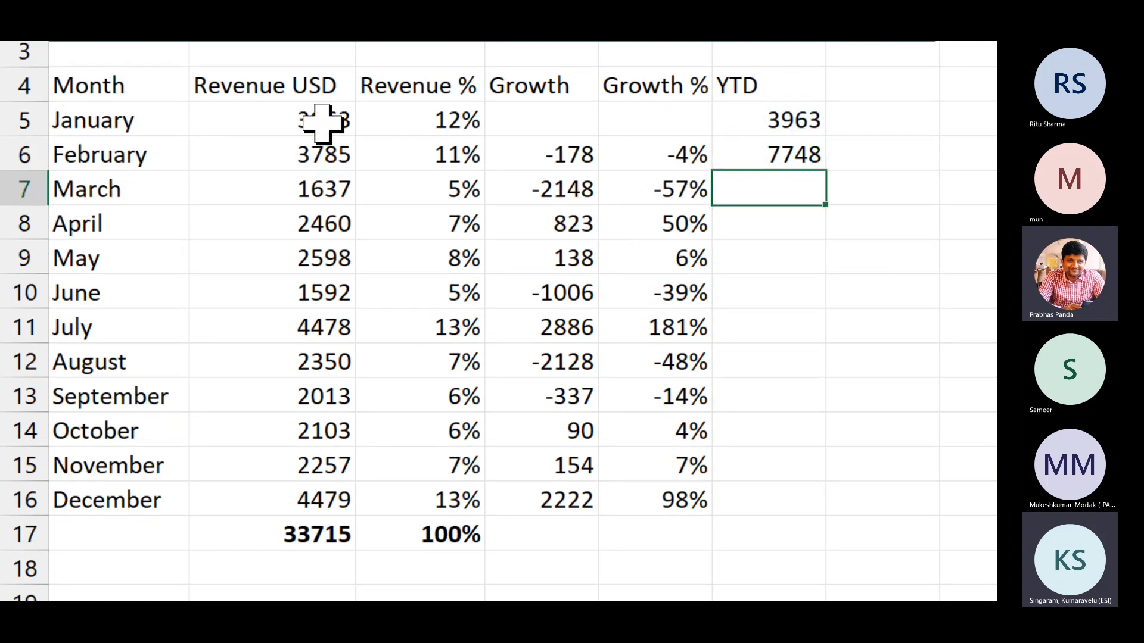
Fill the YTD running total down to December's 33715 and review the formulas.
drag(324, 119, 307, 150)
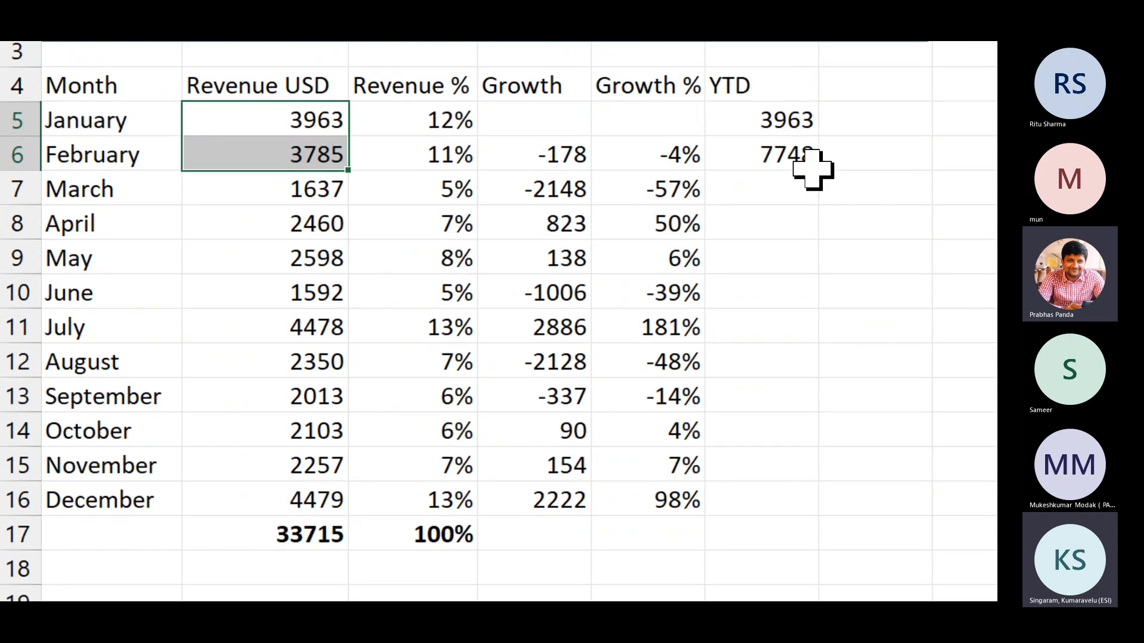
click(792, 160)
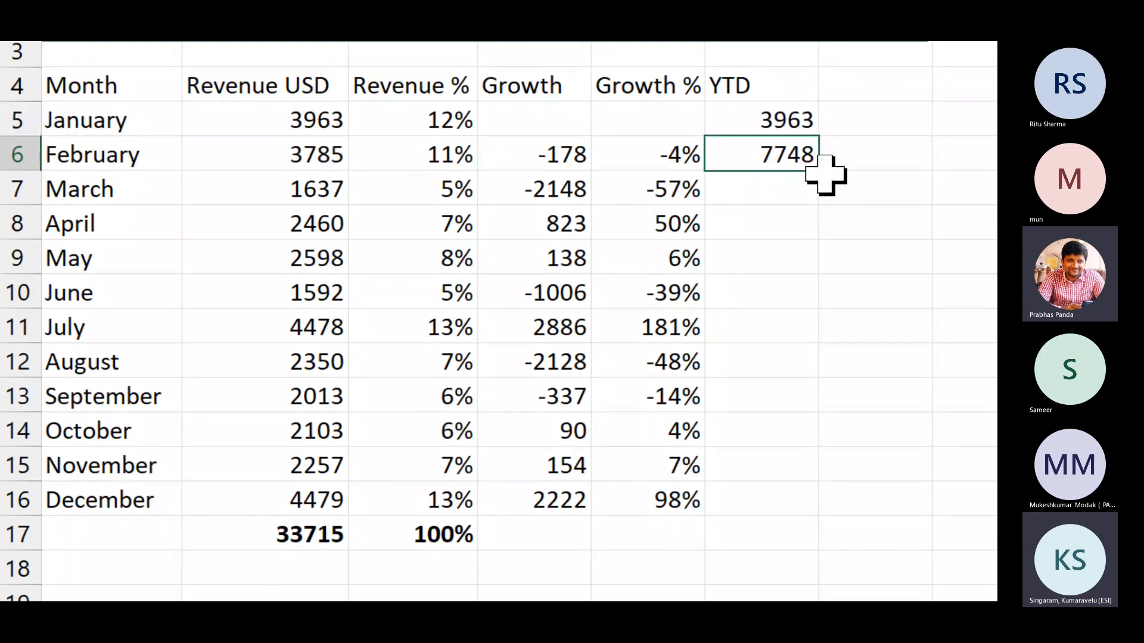
double_click(819, 171)
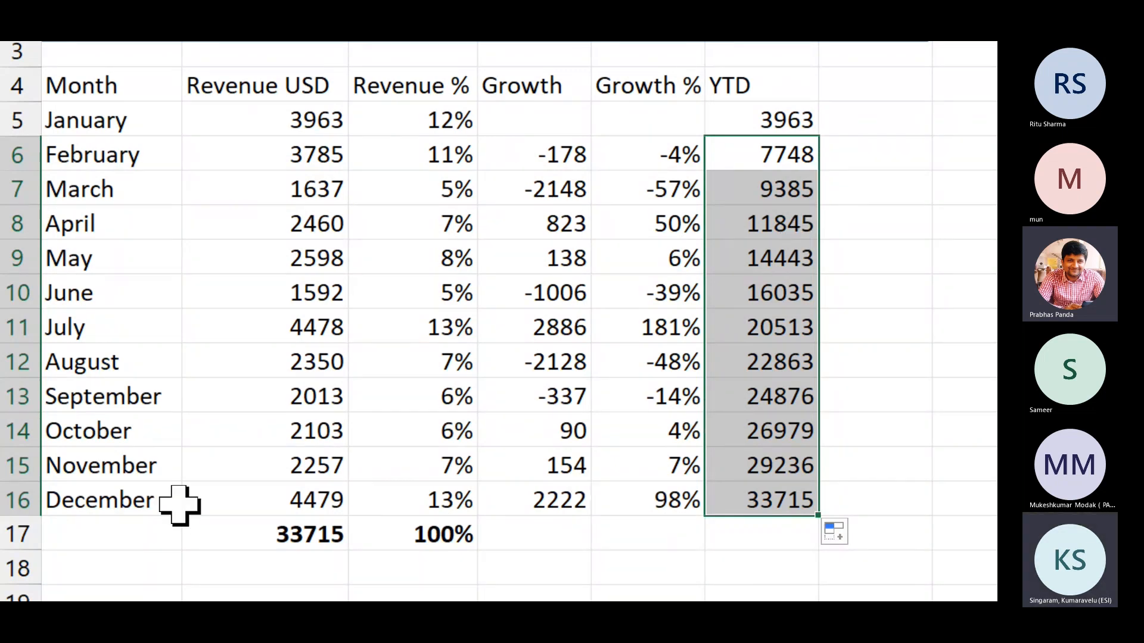
scroll(707, 530, down, 1)
click(779, 477)
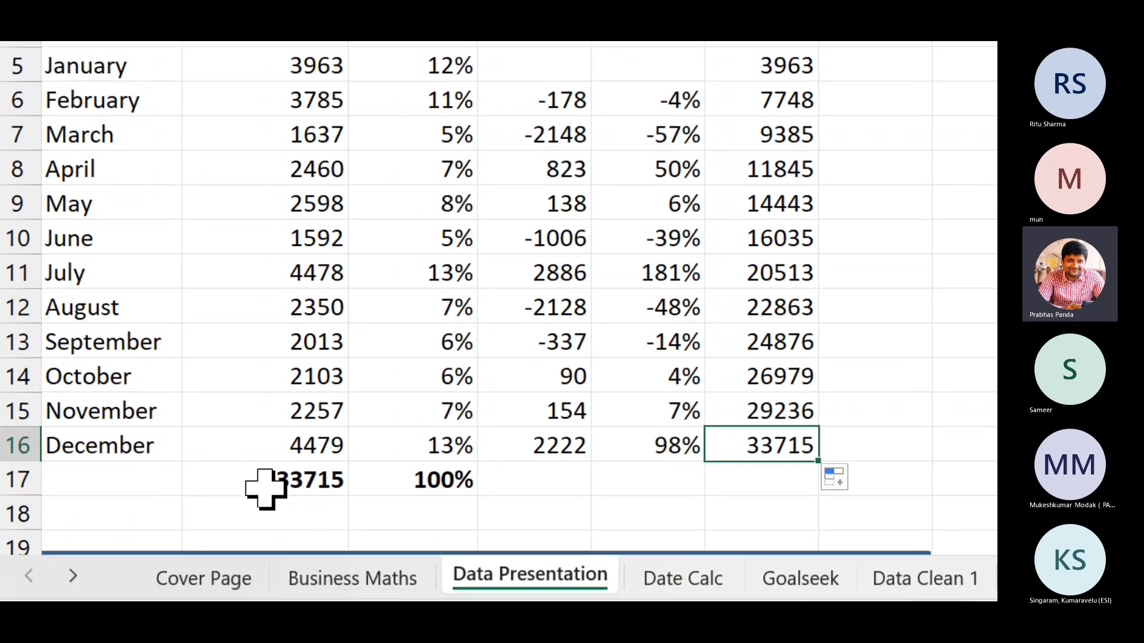
click(761, 107)
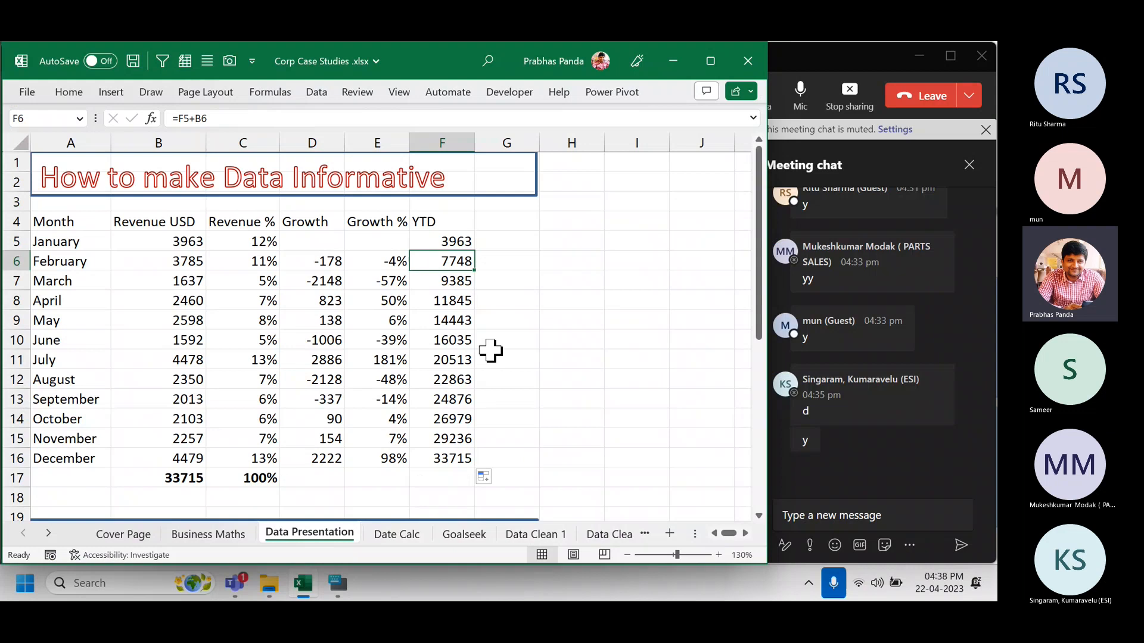
key(F2)
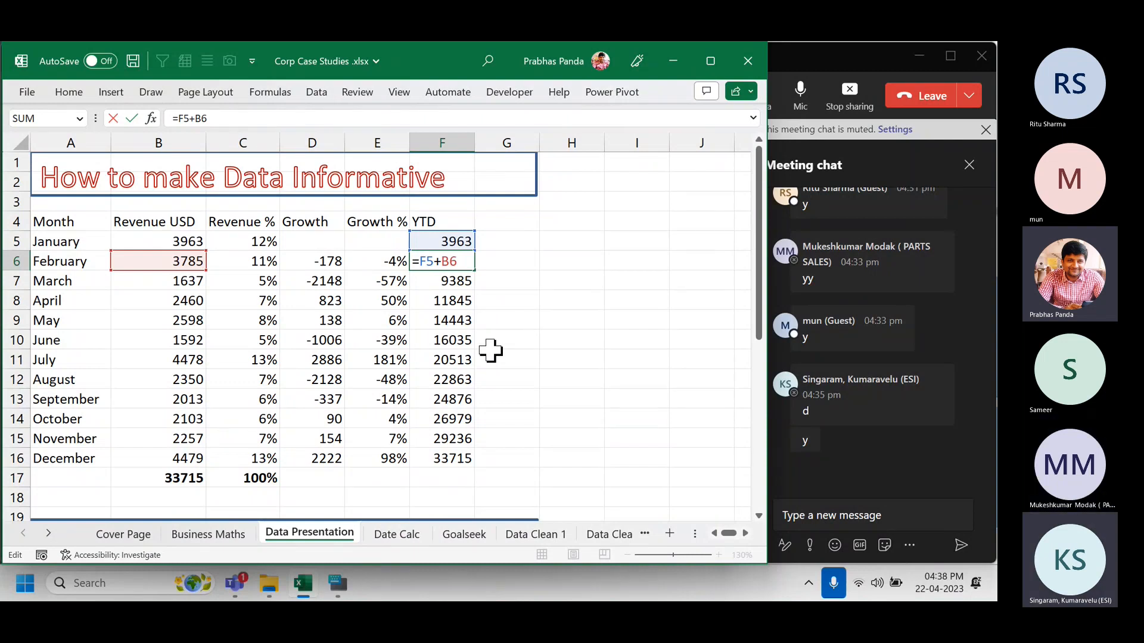
key(ctrl+Return)
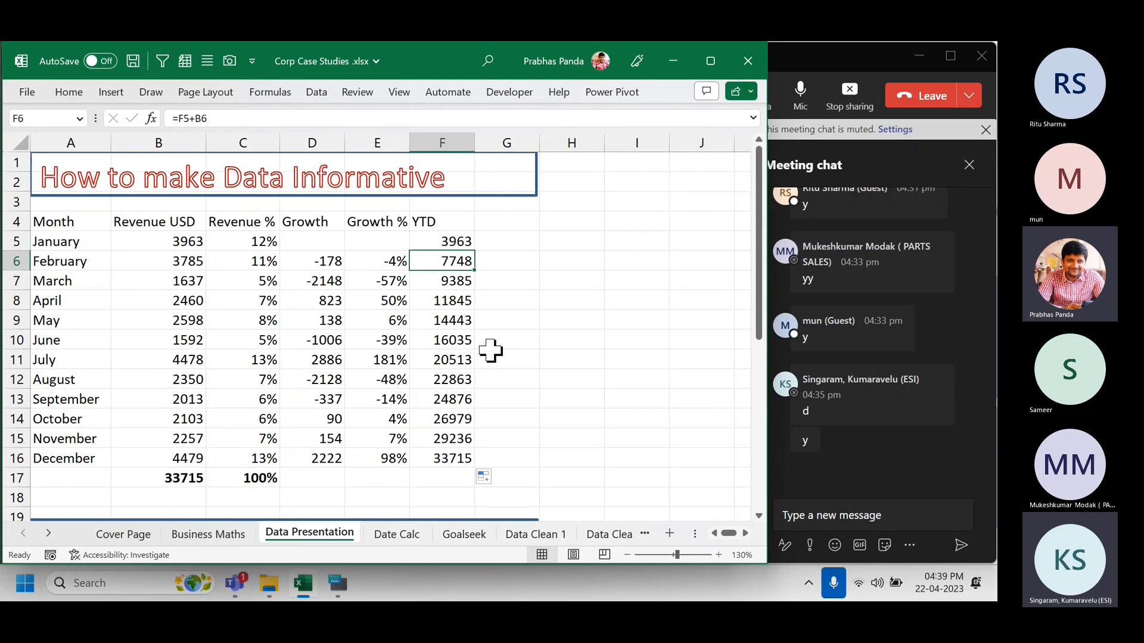
key(Up)
key(ctrl+shift+Down)
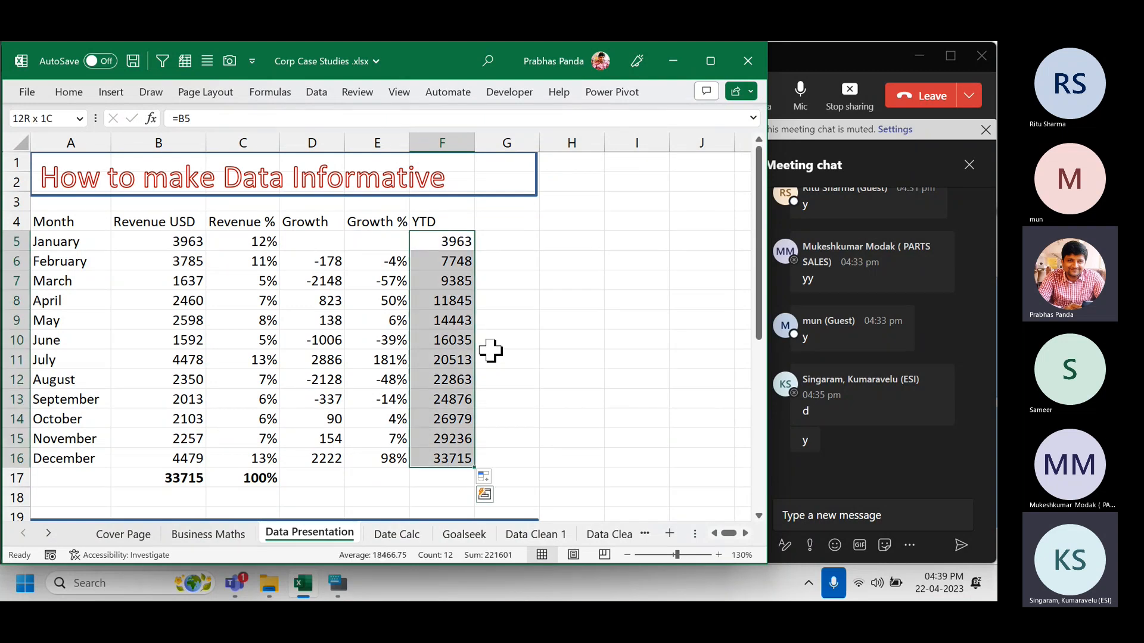
Clear the YTD values and re-enter January's YTD as =B5 in F5.
key(Delete)
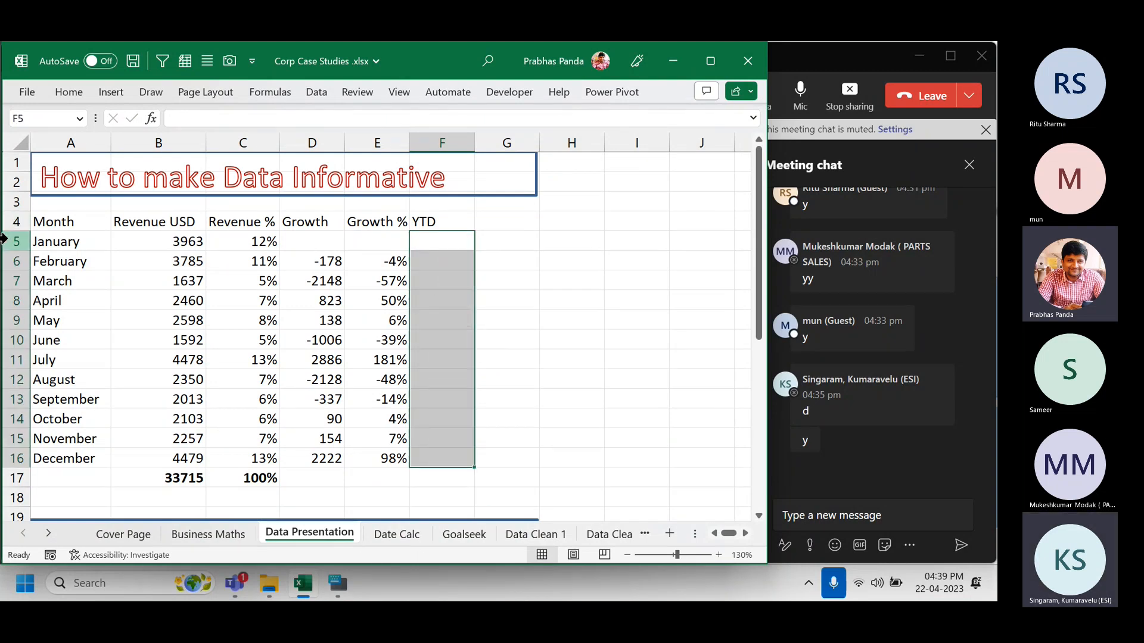
click(74, 238)
click(172, 238)
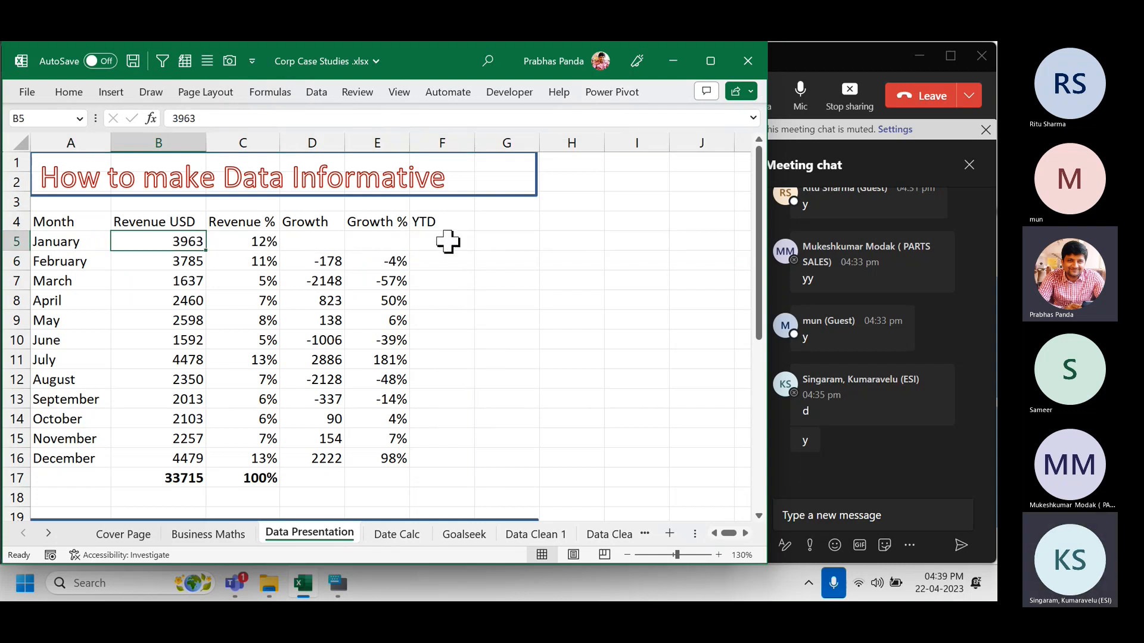
key(ctrl)
key(ctrl)
key(ctrl)
key(ctrl)
key(ctrl)
click(448, 241)
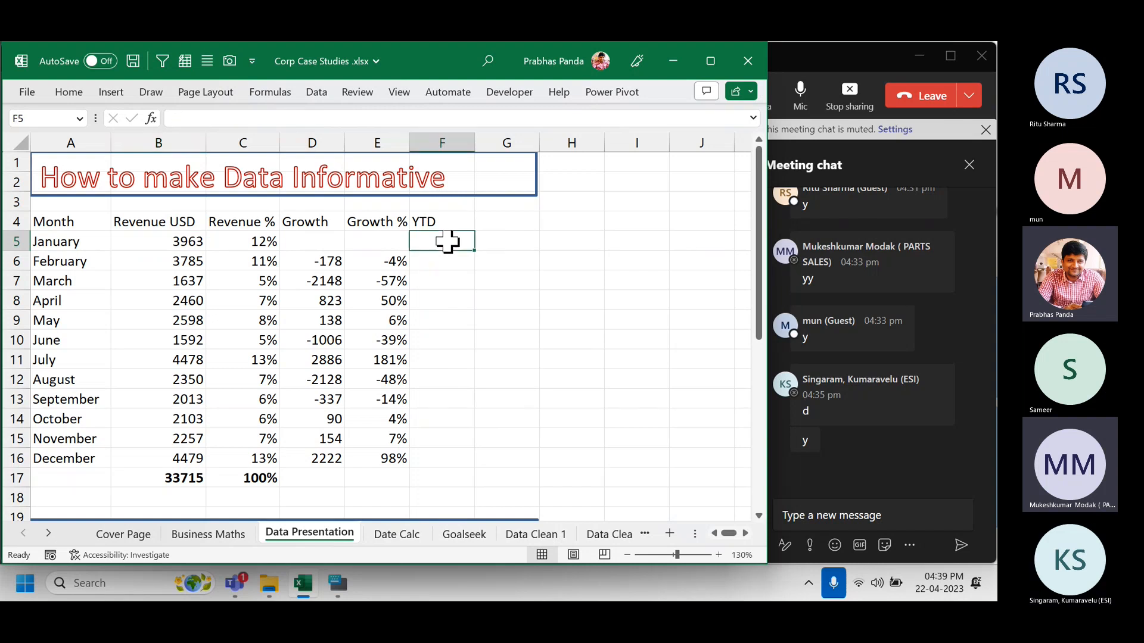
text(=)
key(ctrl)
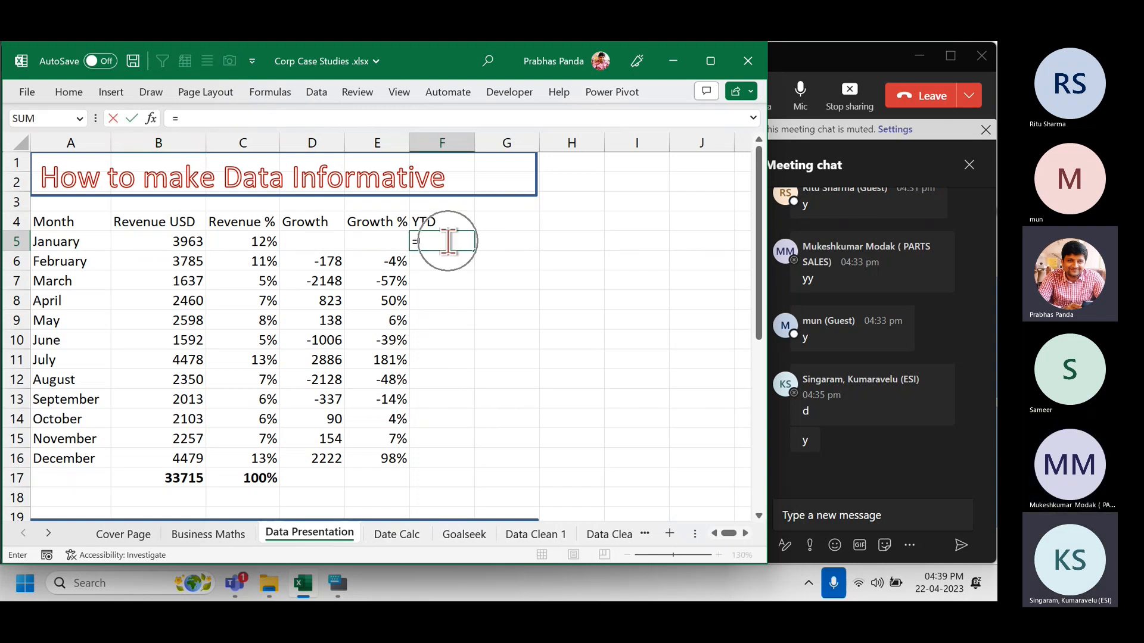
key(Left)
key(Left)
key(Left)
key(Left)
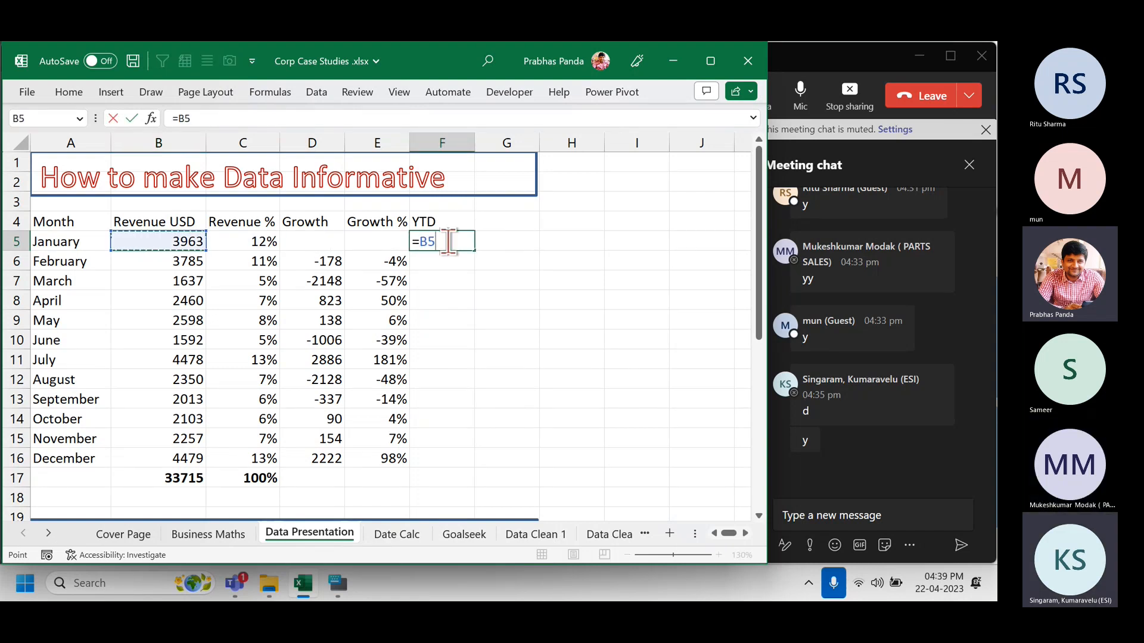
key(Return)
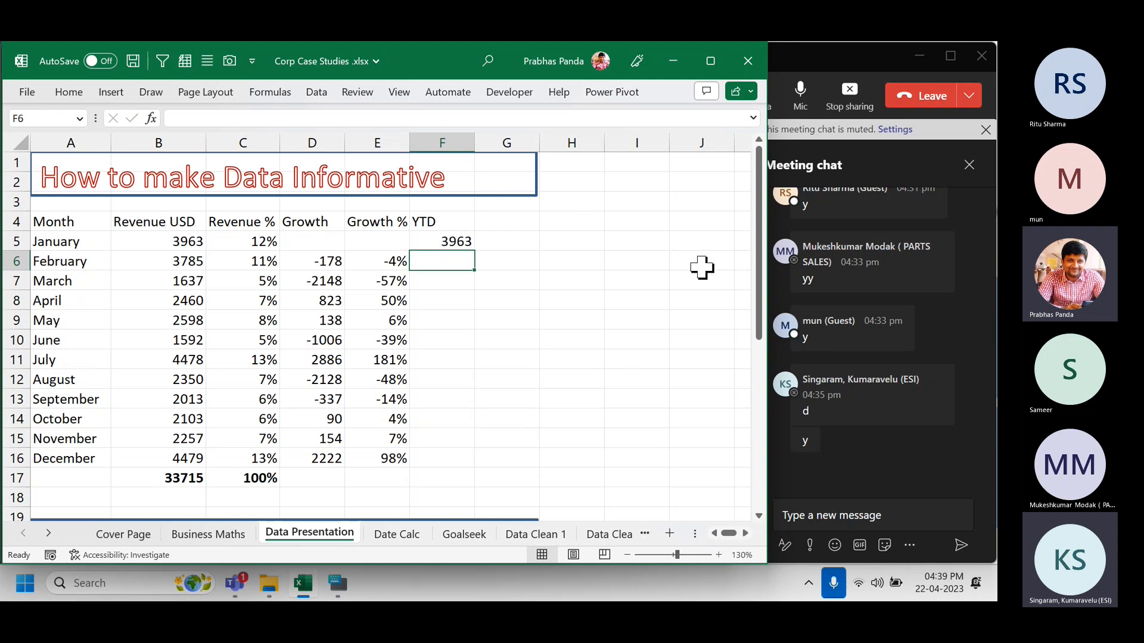
Enter =F5+B6 in F6 and fill it down to F16, ending at 33715.
key(Up)
key(shift+space)
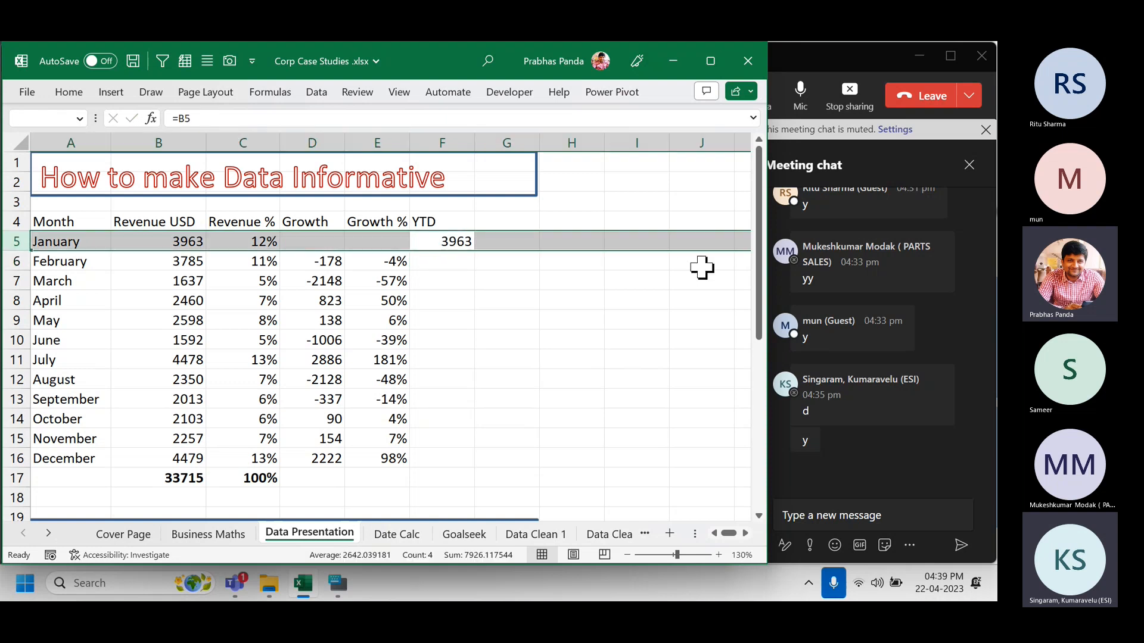
key(Down)
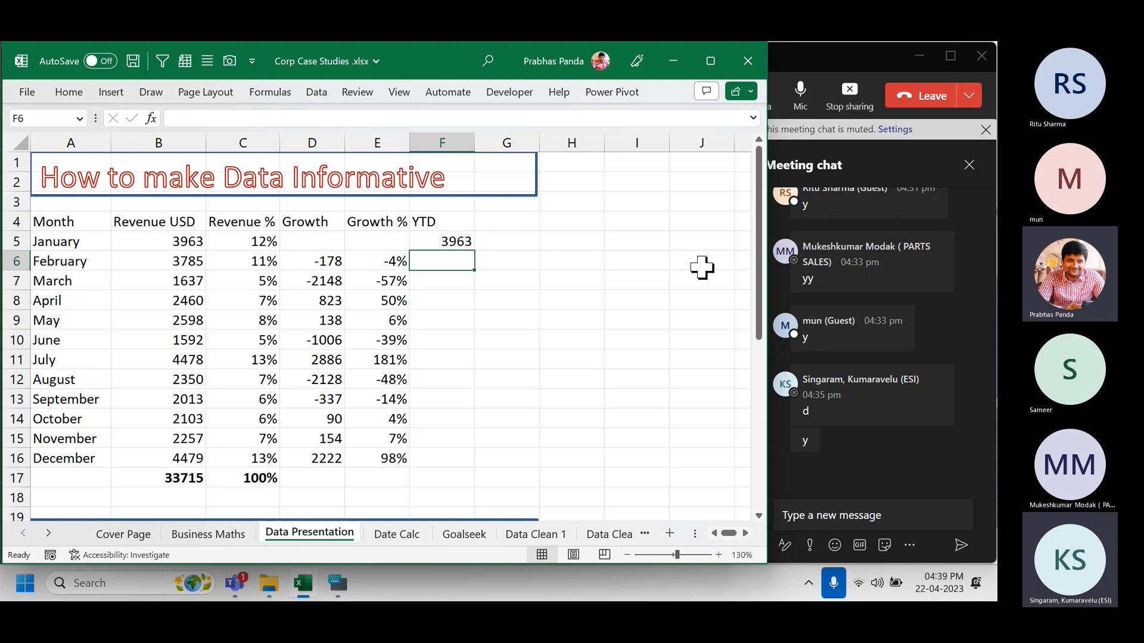
text(=)
key(Up)
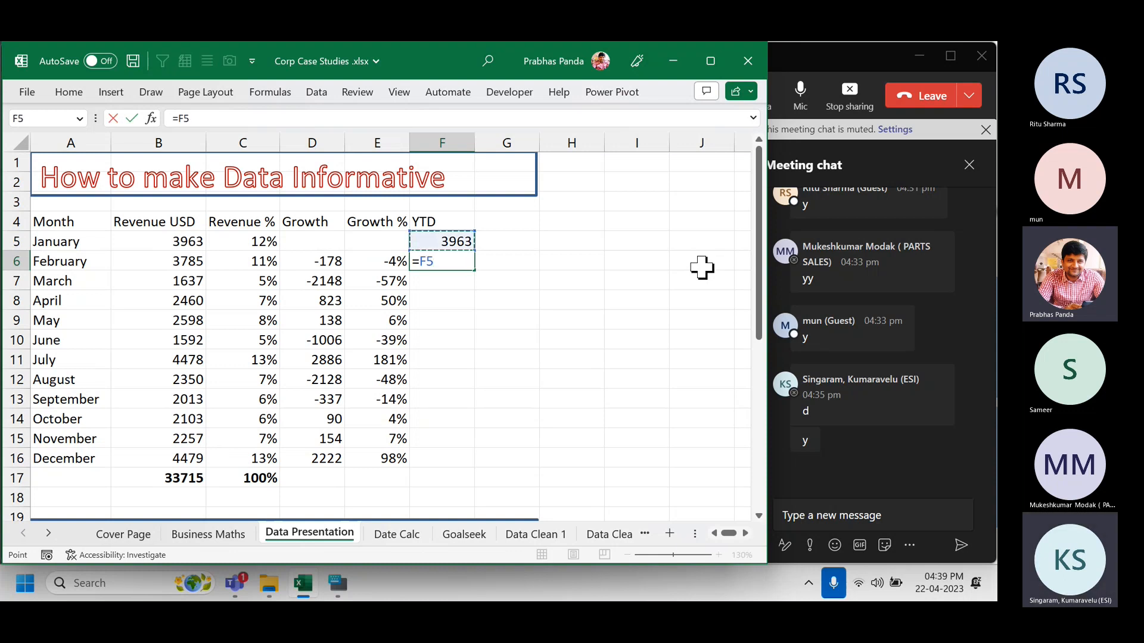
text(+)
key(Left)
key(Left)
key(Left)
key(Left)
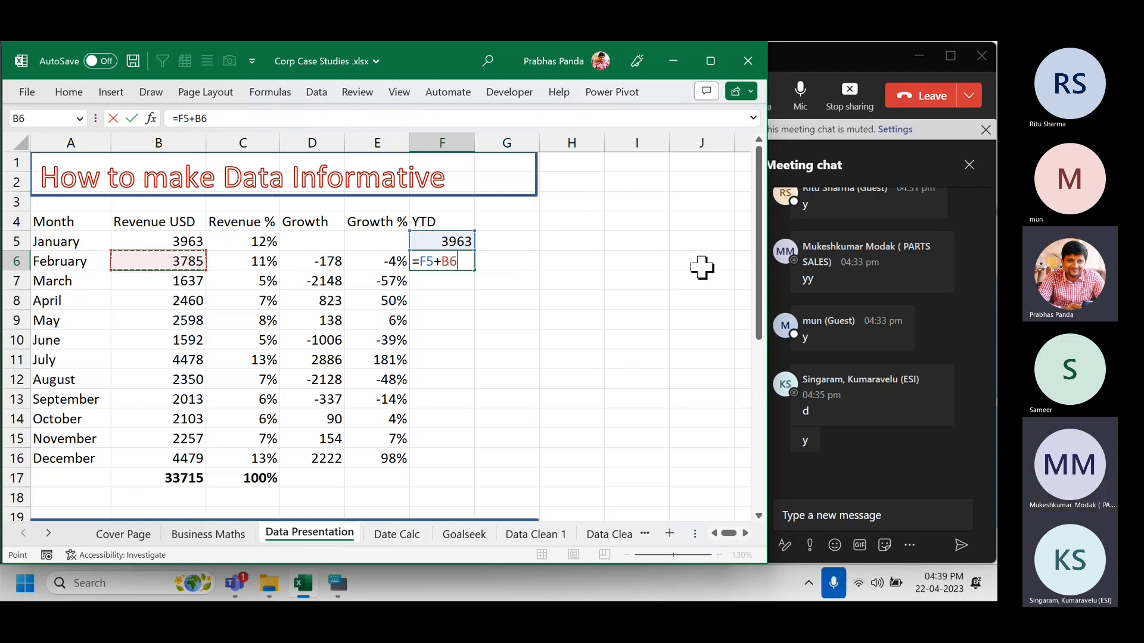
key(Return)
key(Up)
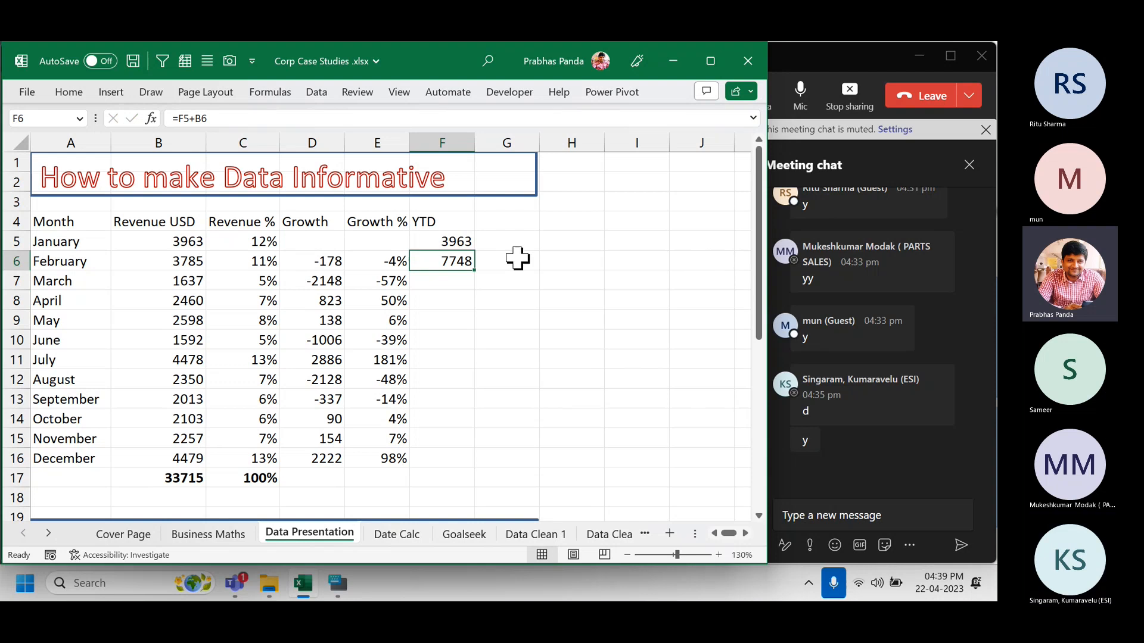
double_click(475, 271)
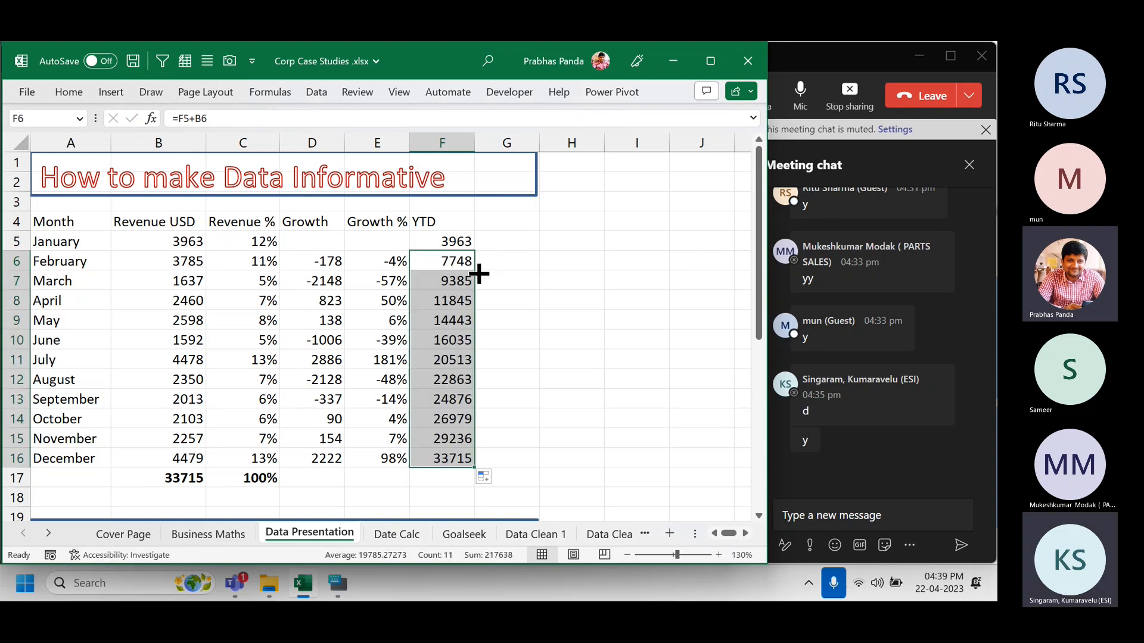
click(438, 459)
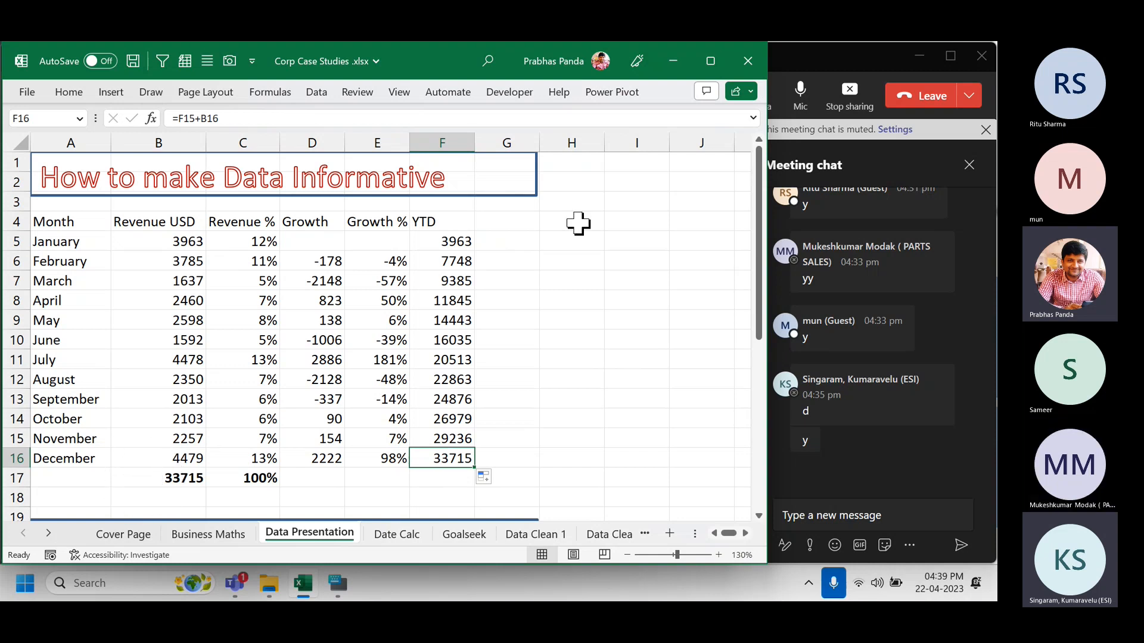
click(467, 259)
key(F2)
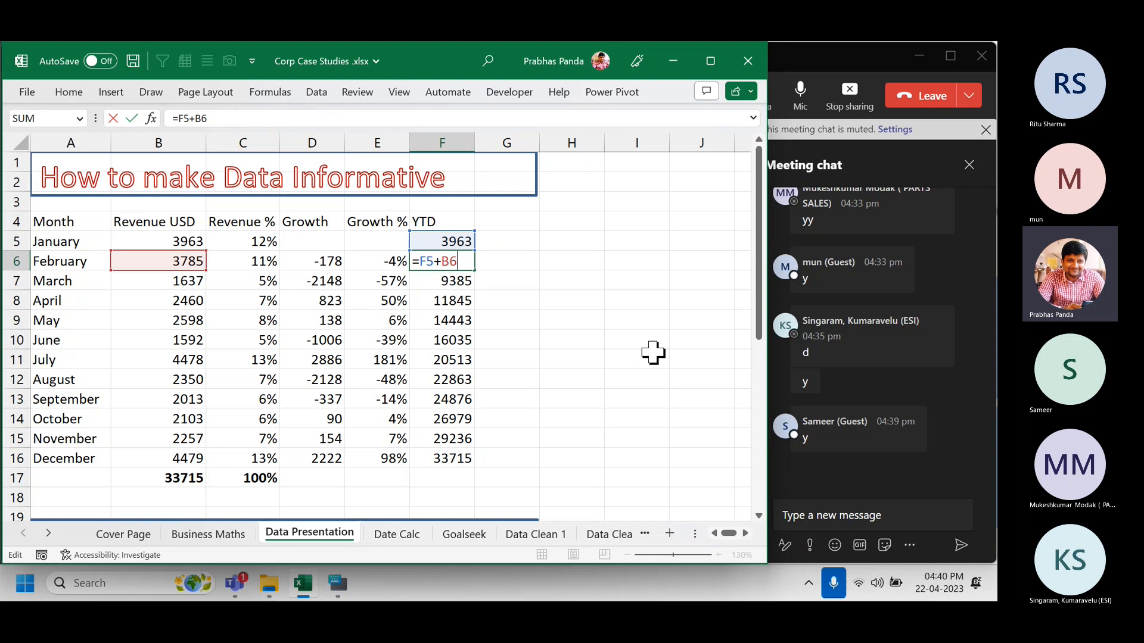
key(ctrl+Return)
key(Up)
key(Up)
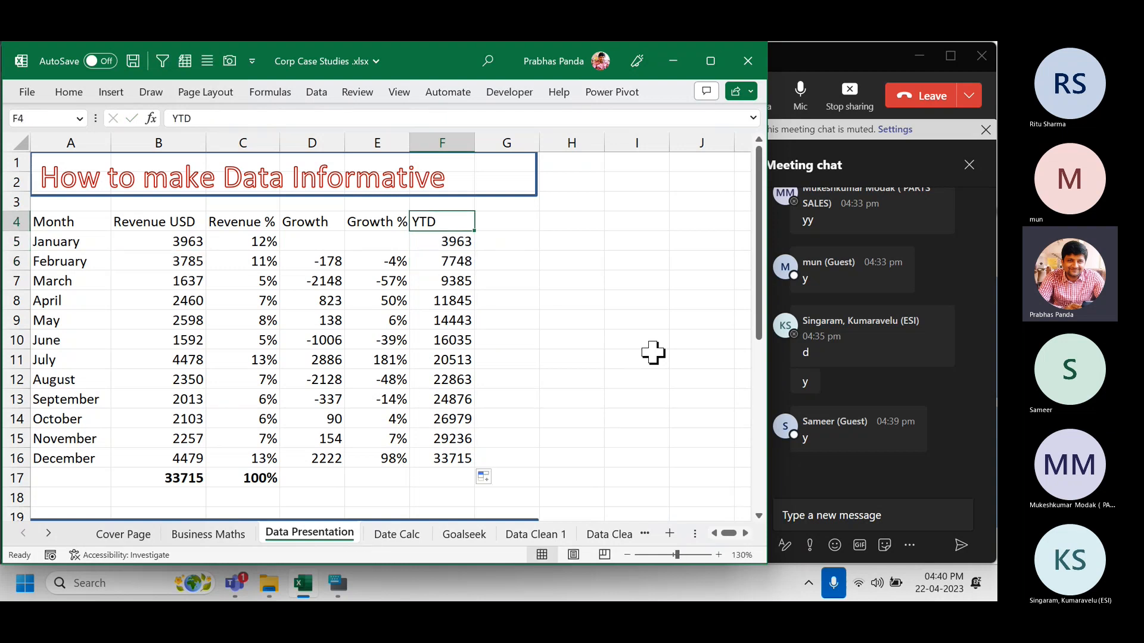
key(ctrl+shift+Down)
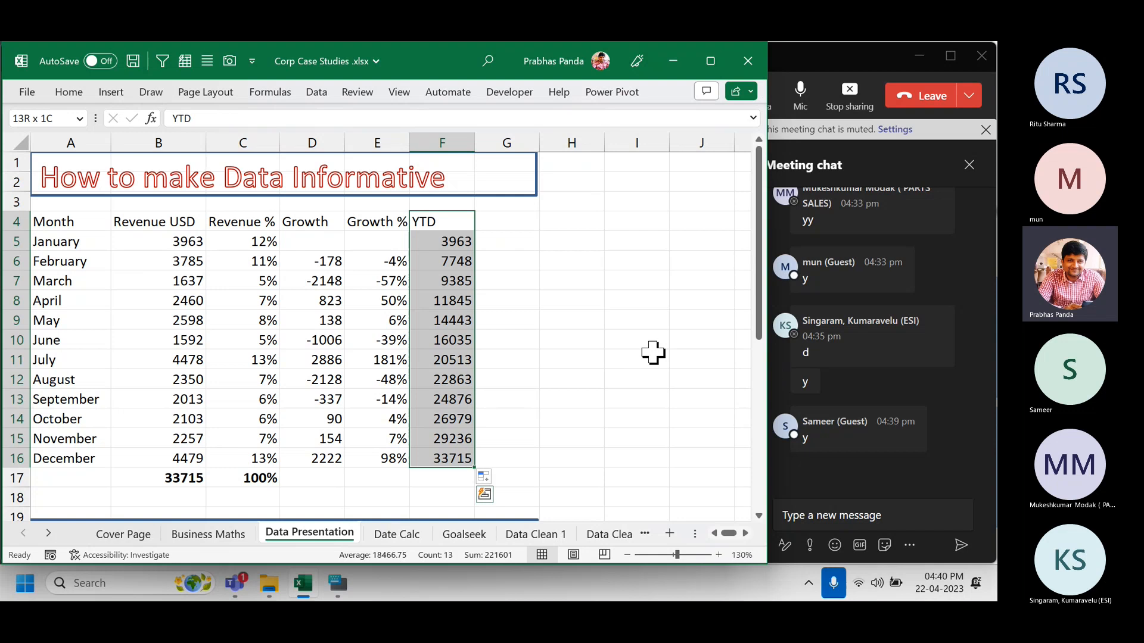
key(Right)
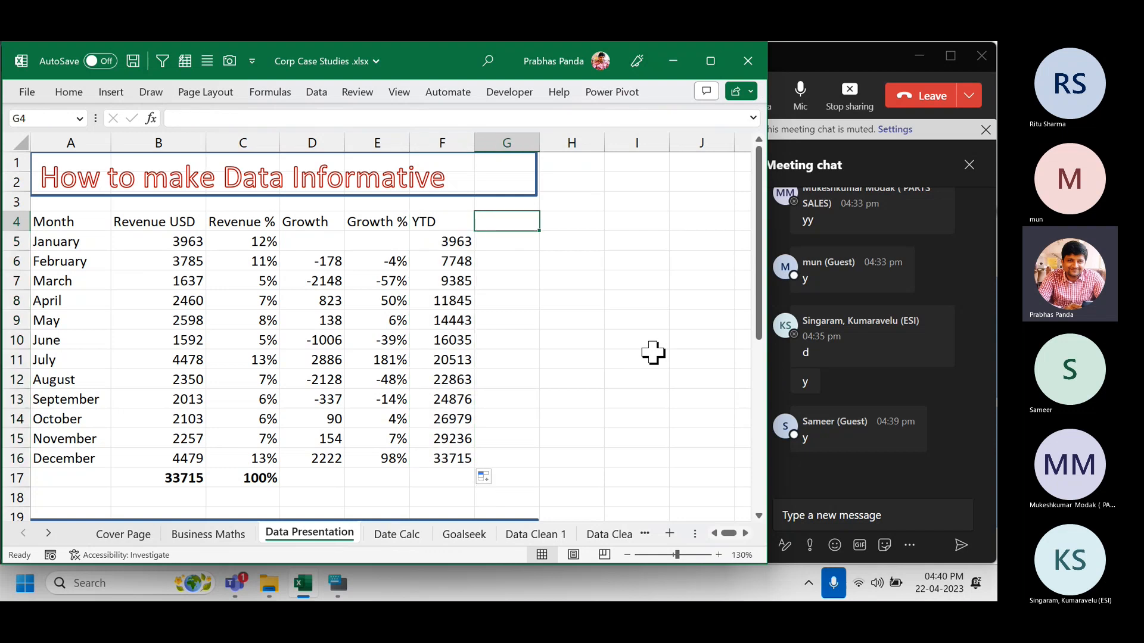
key(ctrl+r)
key(F2)
text(%)
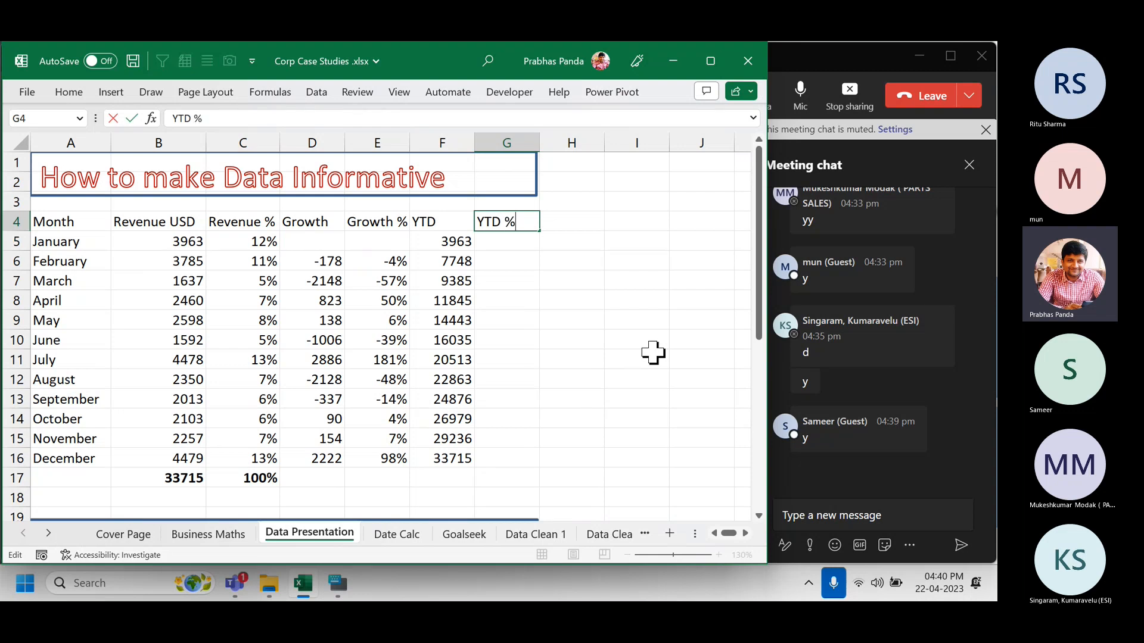
key(Return)
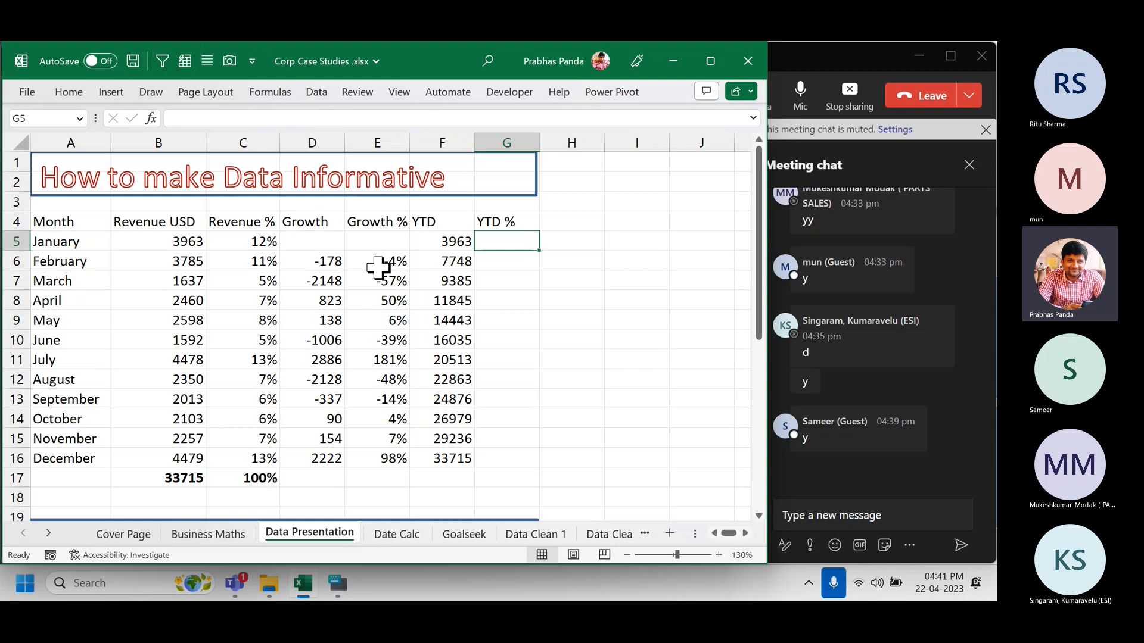
click(184, 240)
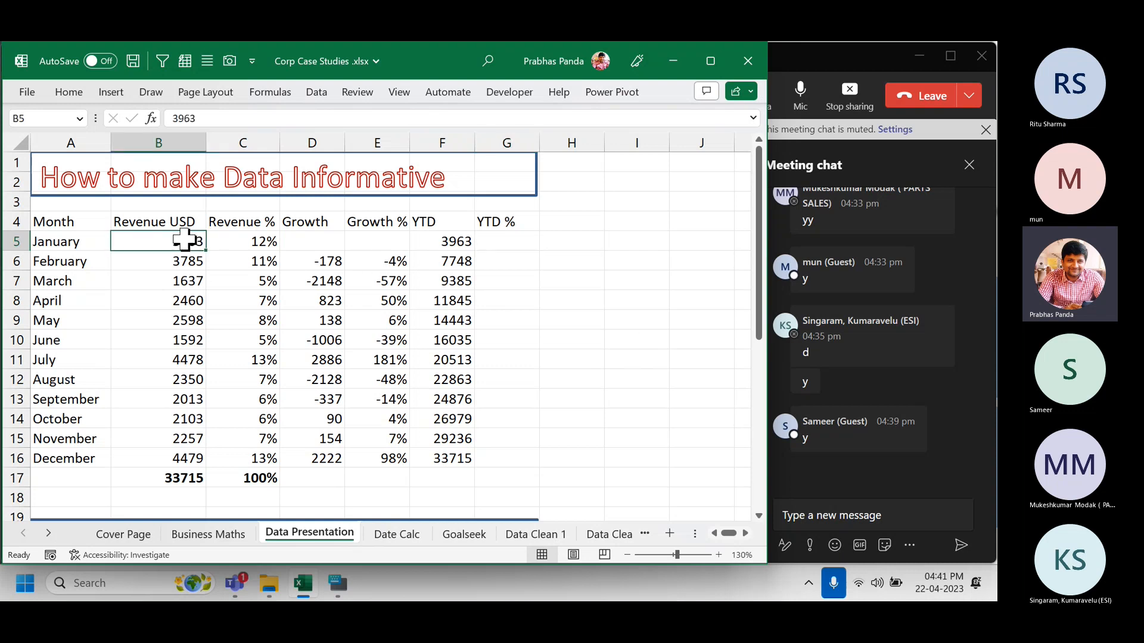
ctrl+click(446, 243)
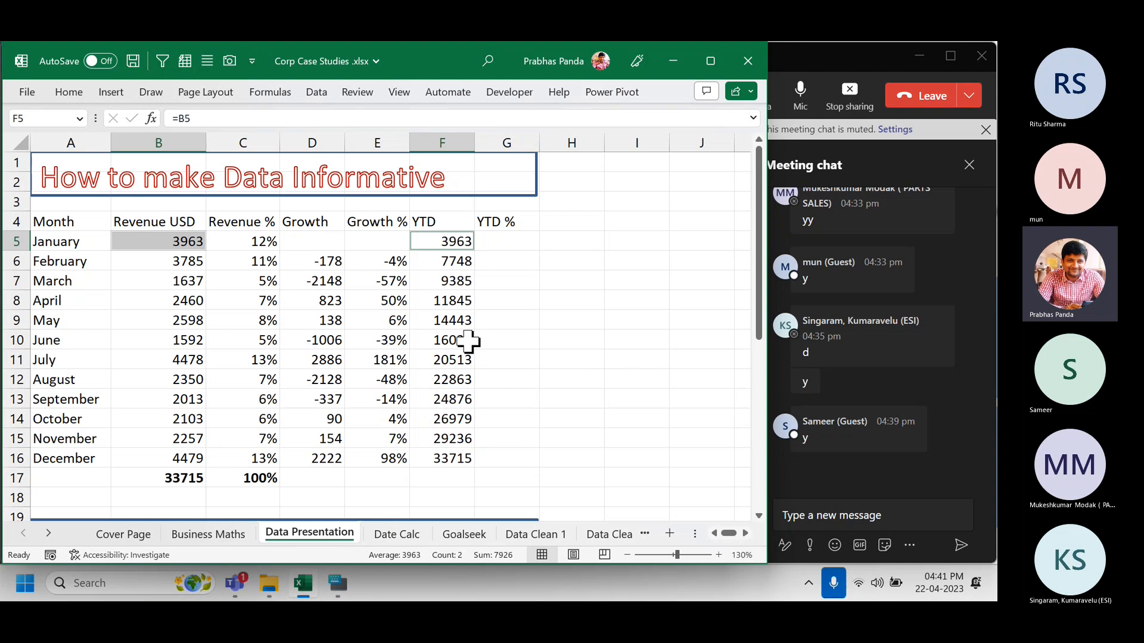
click(246, 235)
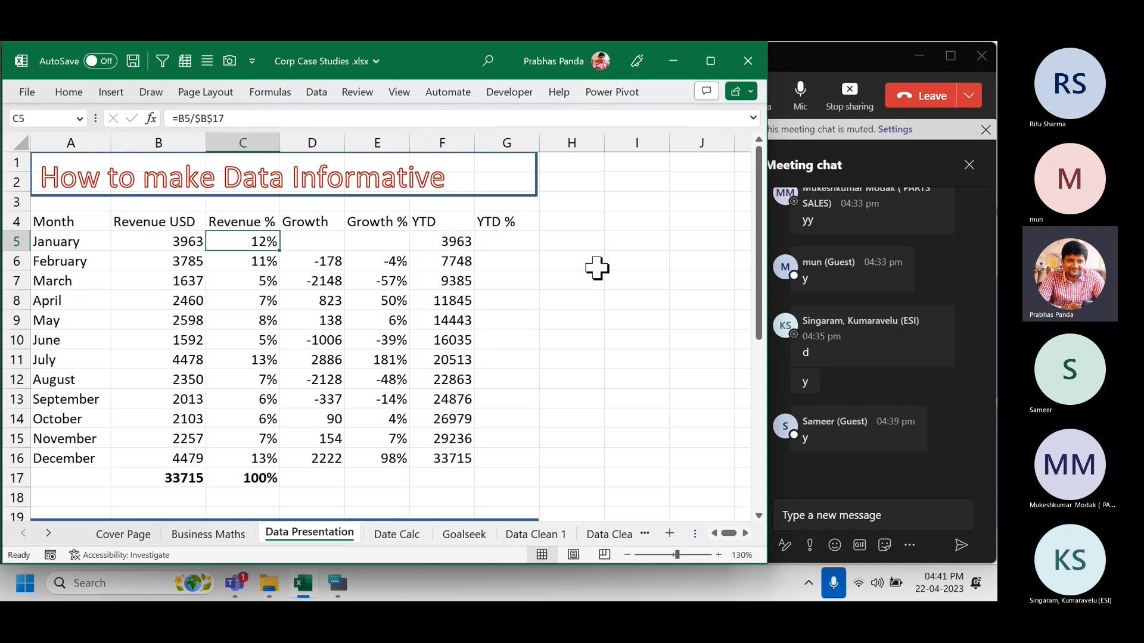
ctrl+click(519, 244)
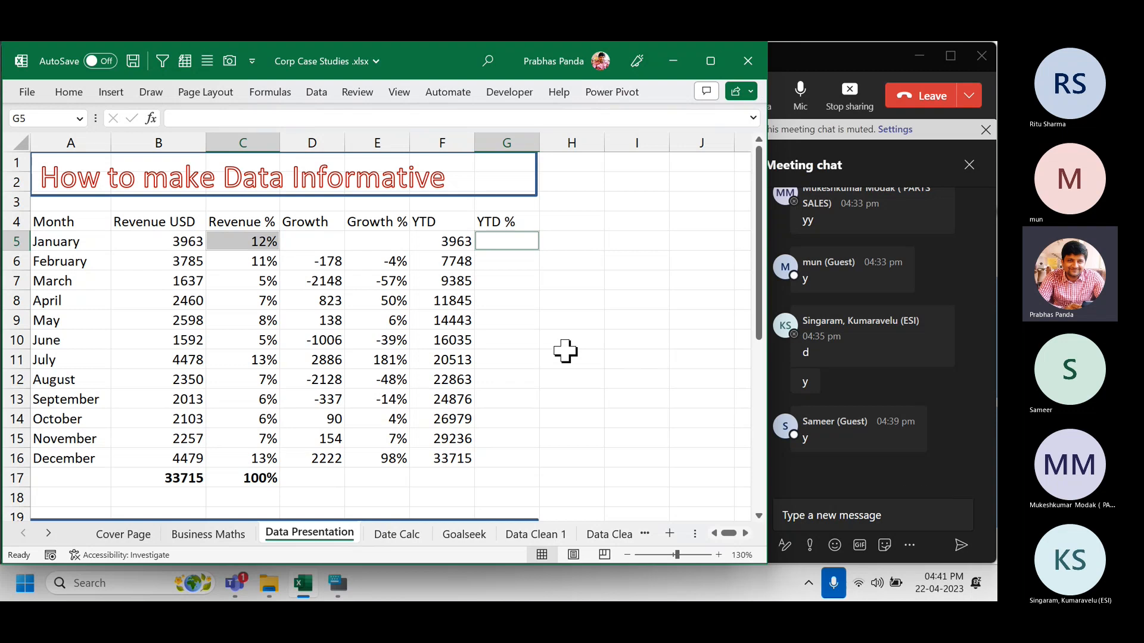
Enter =C5 in G5 and the running formula =G5+C6 in G6.
double_click(513, 241)
text(=)
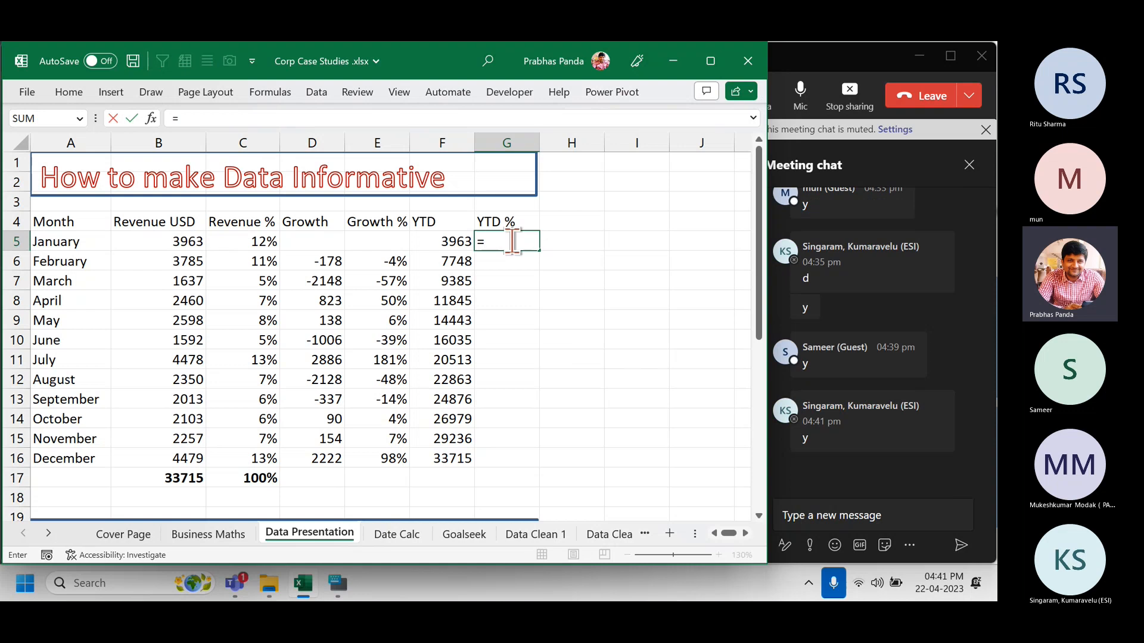
key(ctrl)
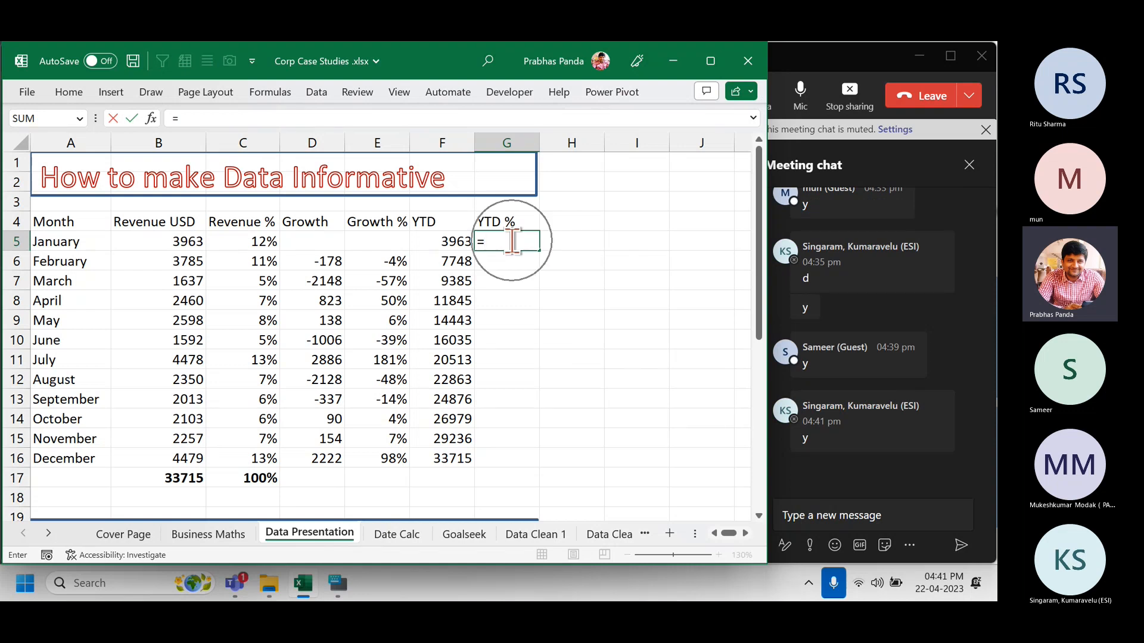
click(265, 241)
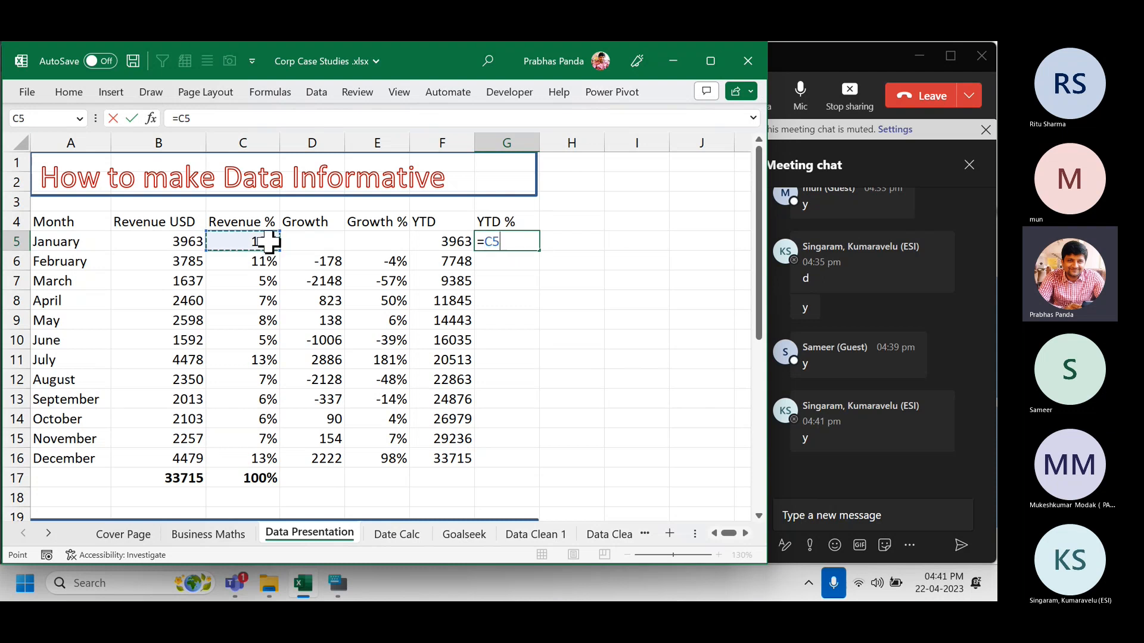
key(Return)
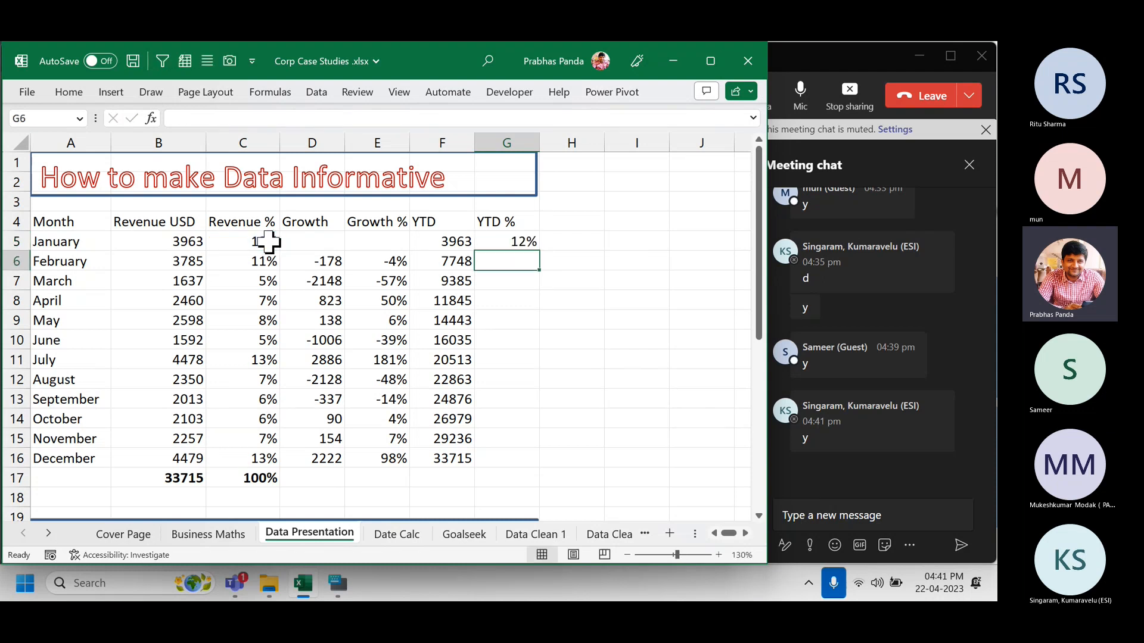
text(=)
key(Up)
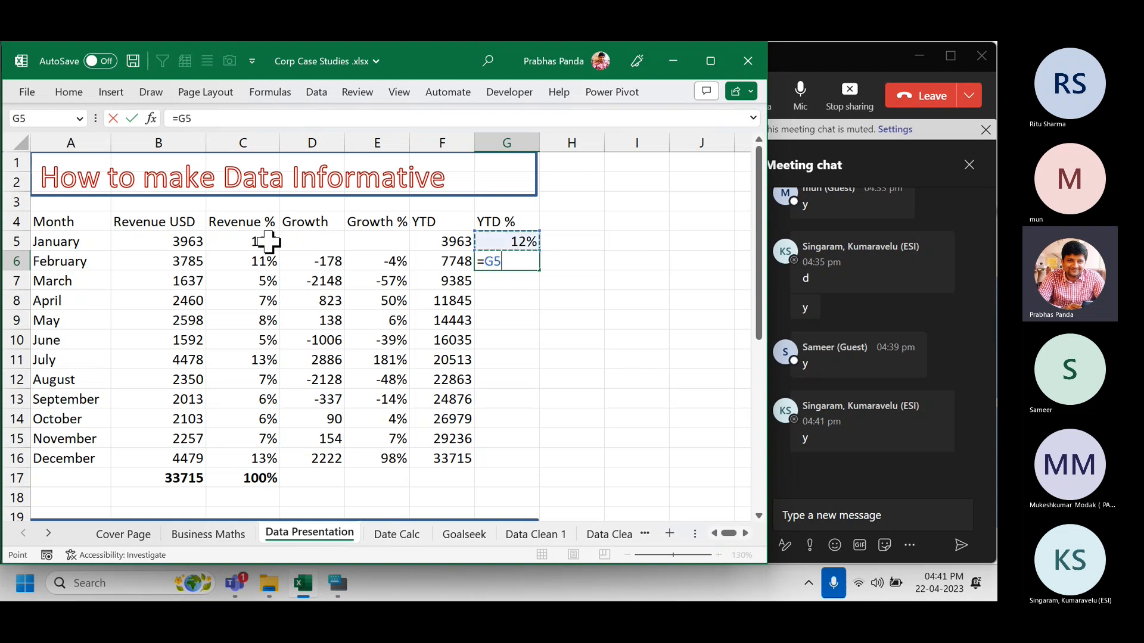
text(+)
key(Left)
key(Left)
key(Left)
key(Left)
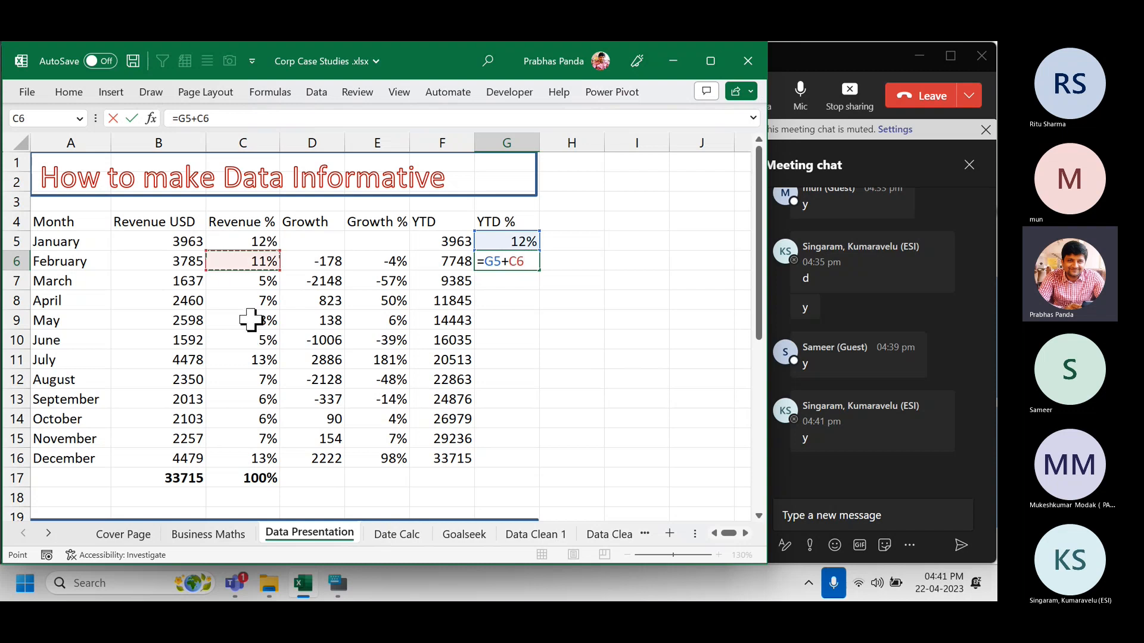
key(Return)
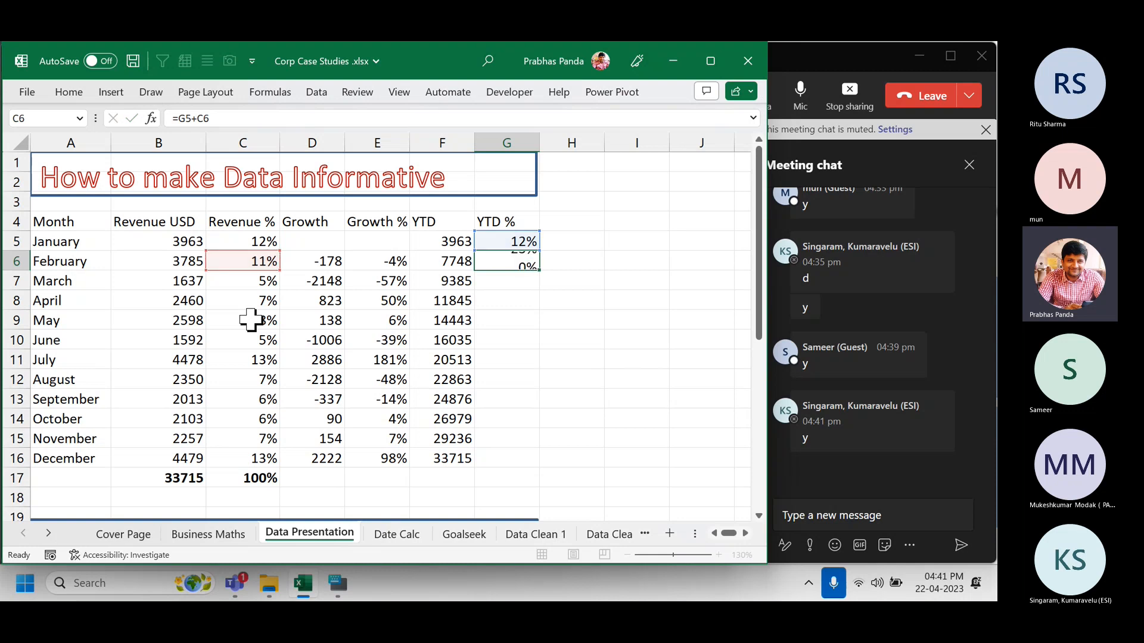
Fill the YTD % formula down to G16 and inspect the December and February formulas.
drag(262, 238, 263, 266)
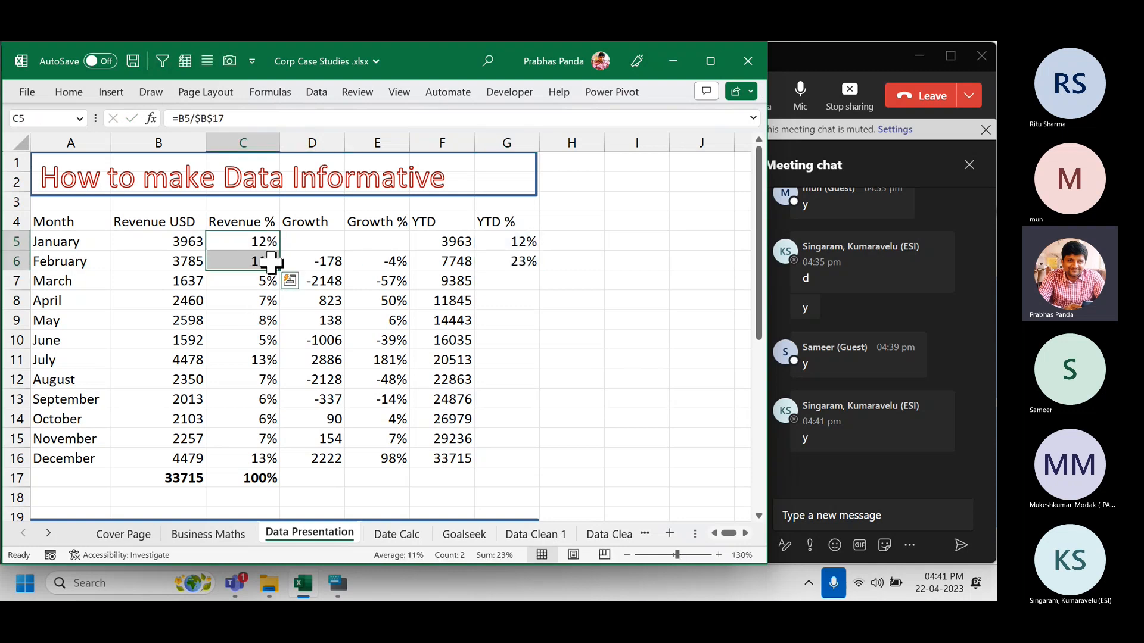
click(516, 262)
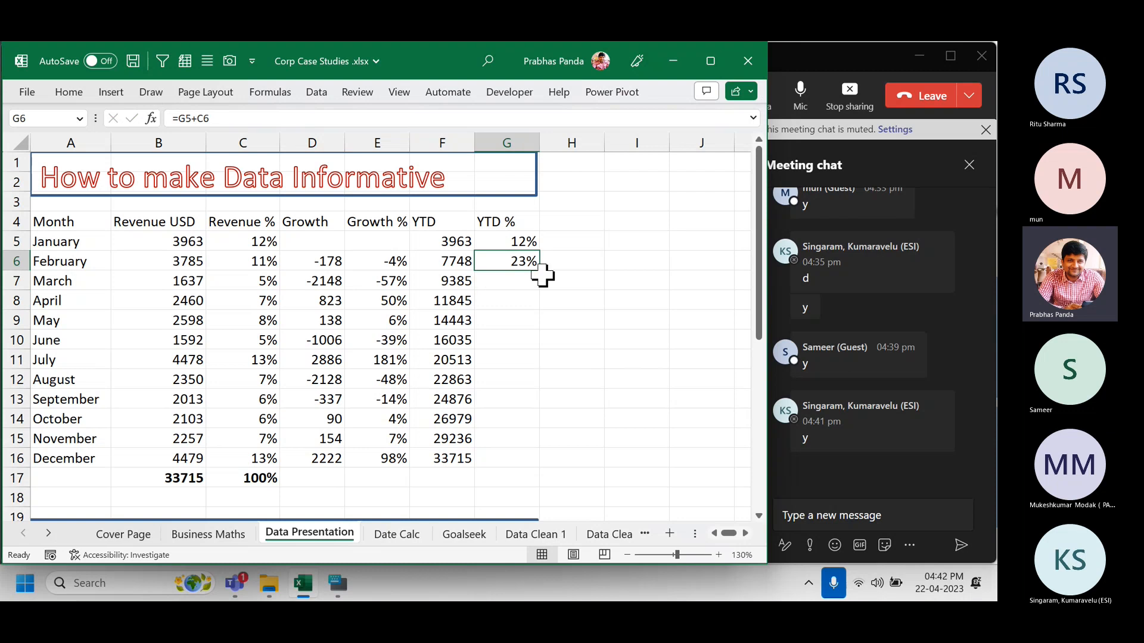
double_click(539, 271)
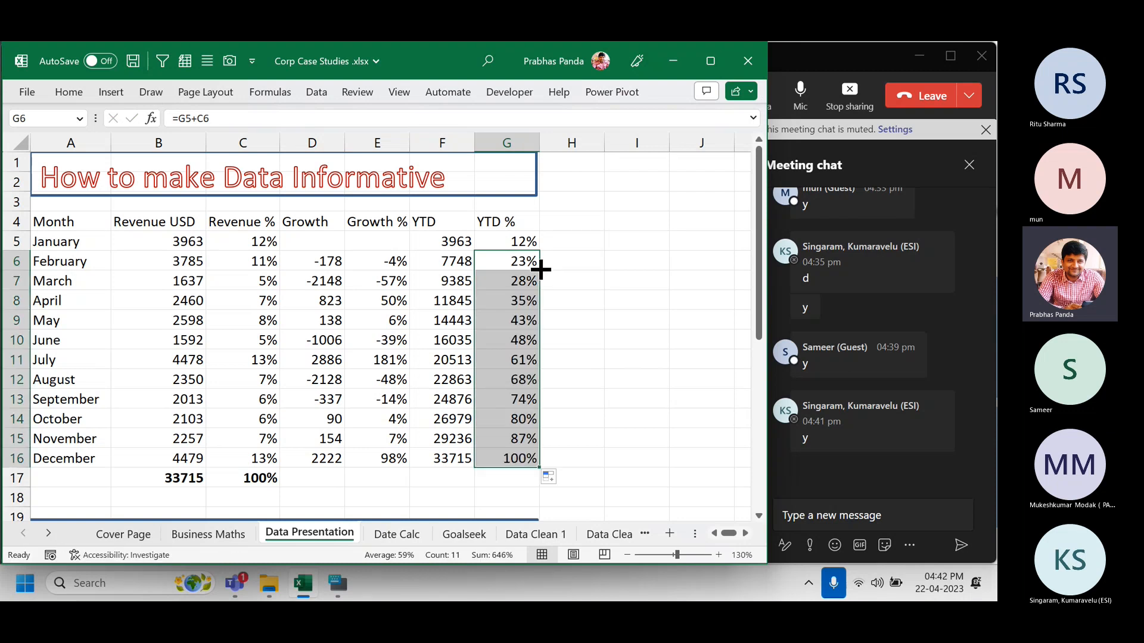
click(490, 460)
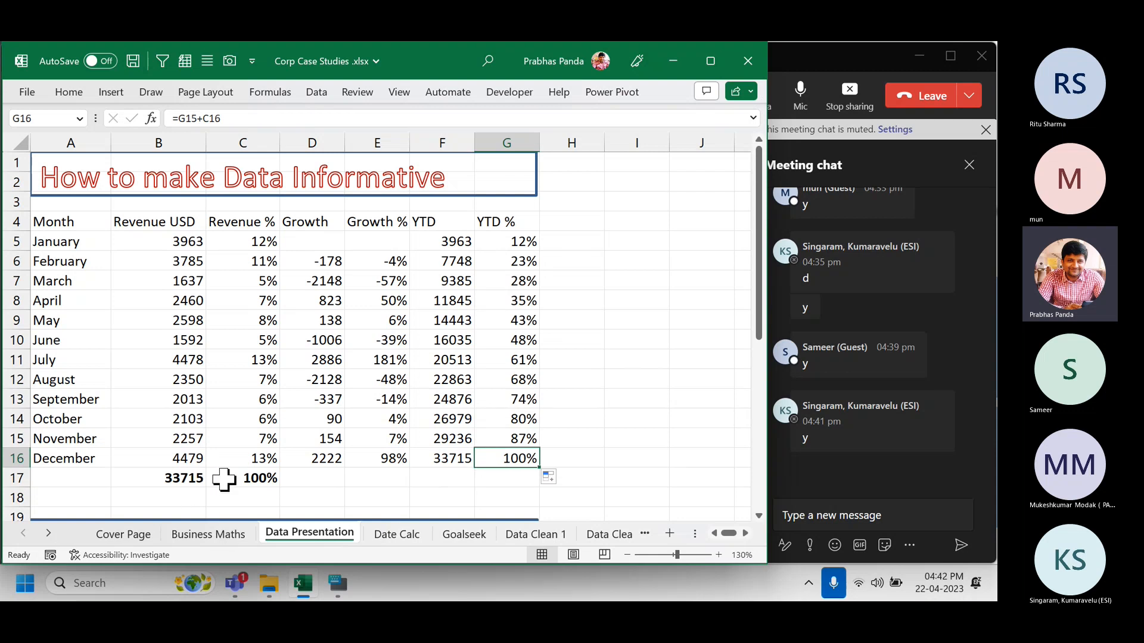
key(ctrl)
key(ctrl)
key(ctrl)
key(ctrl)
click(521, 262)
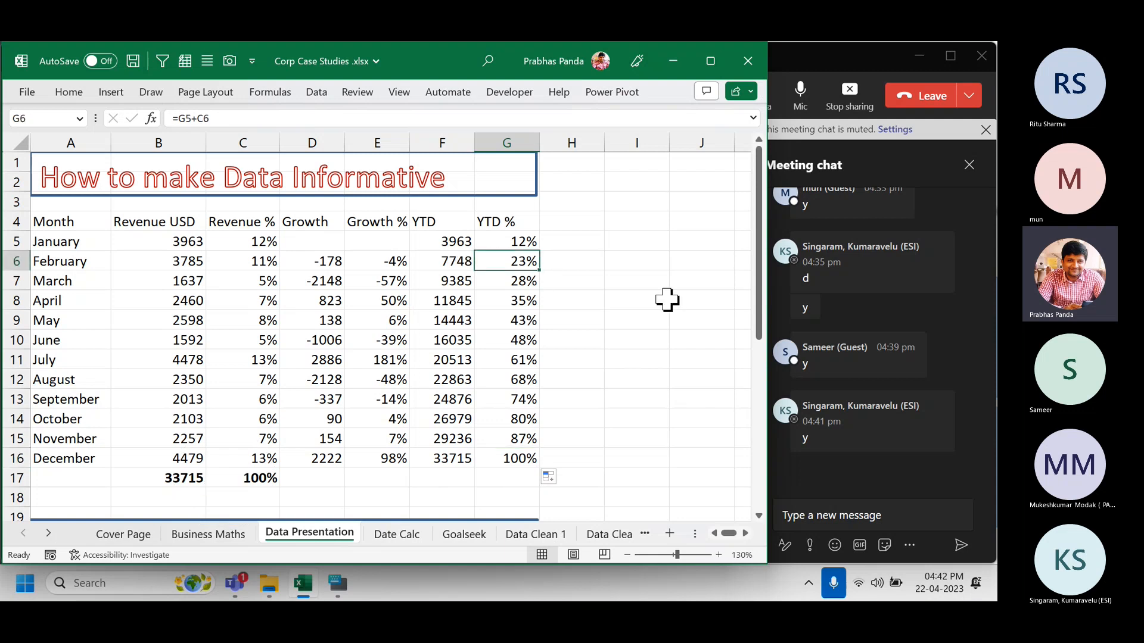
key(F2)
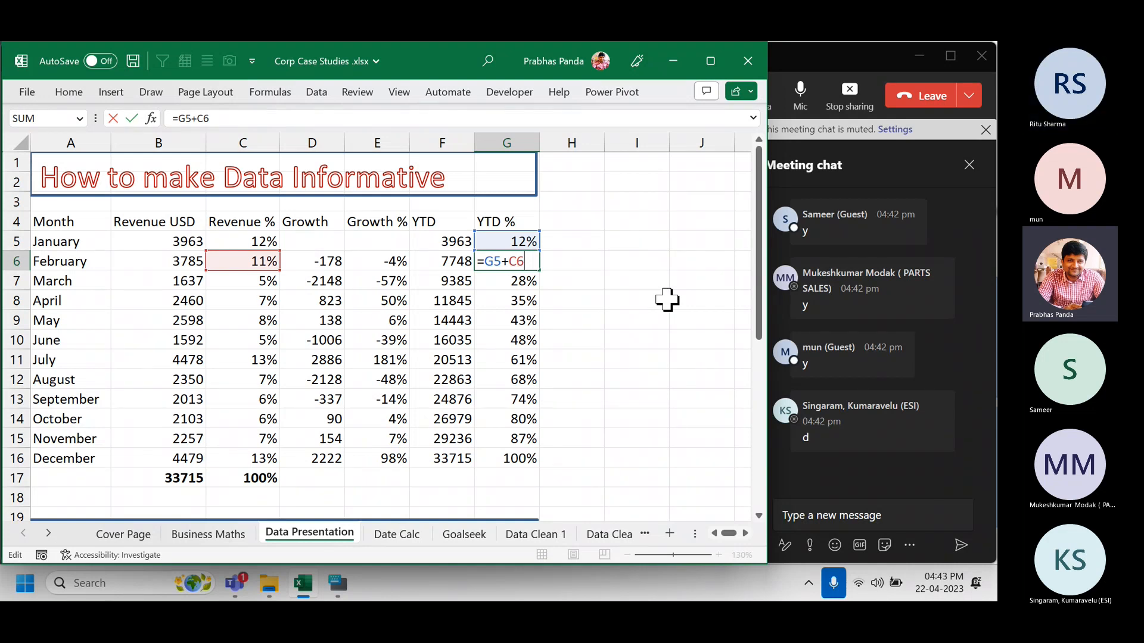
Clear the YTD % values G5:G16 and compare January's revenue, YTD and Revenue % cells.
key(ctrl+Return)
key(Up)
key(ctrl+shift+Down)
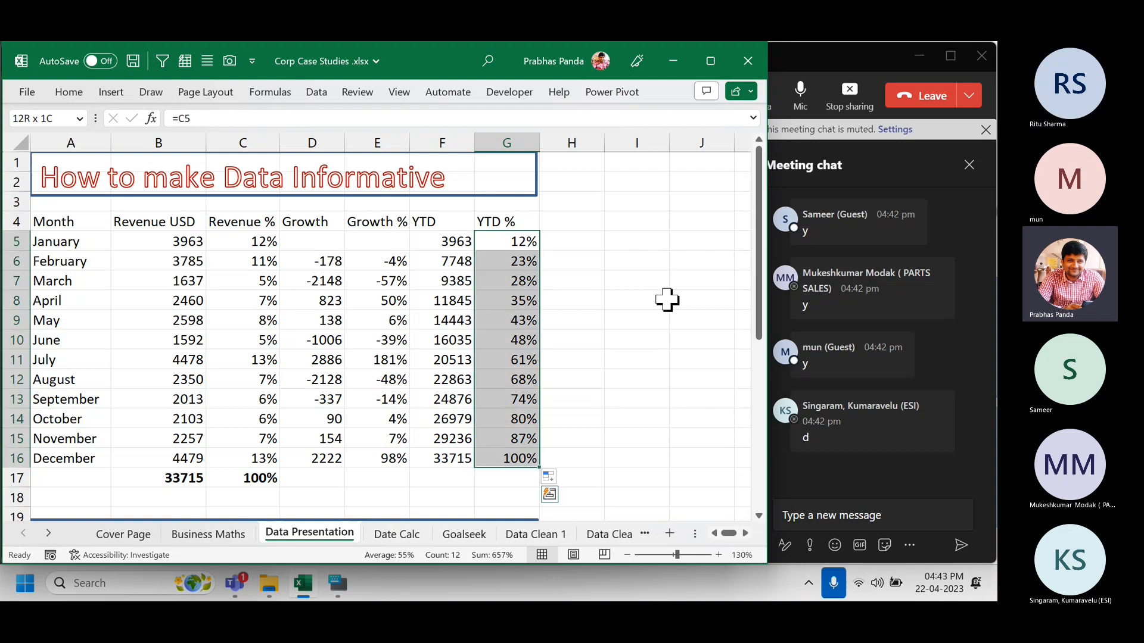
key(Delete)
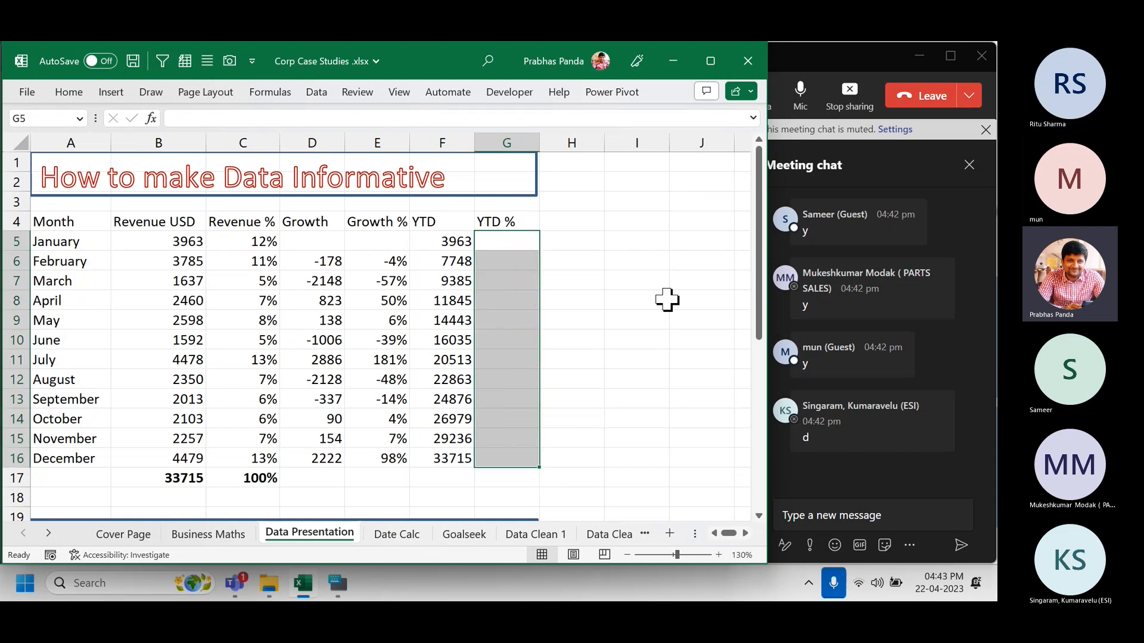
click(440, 241)
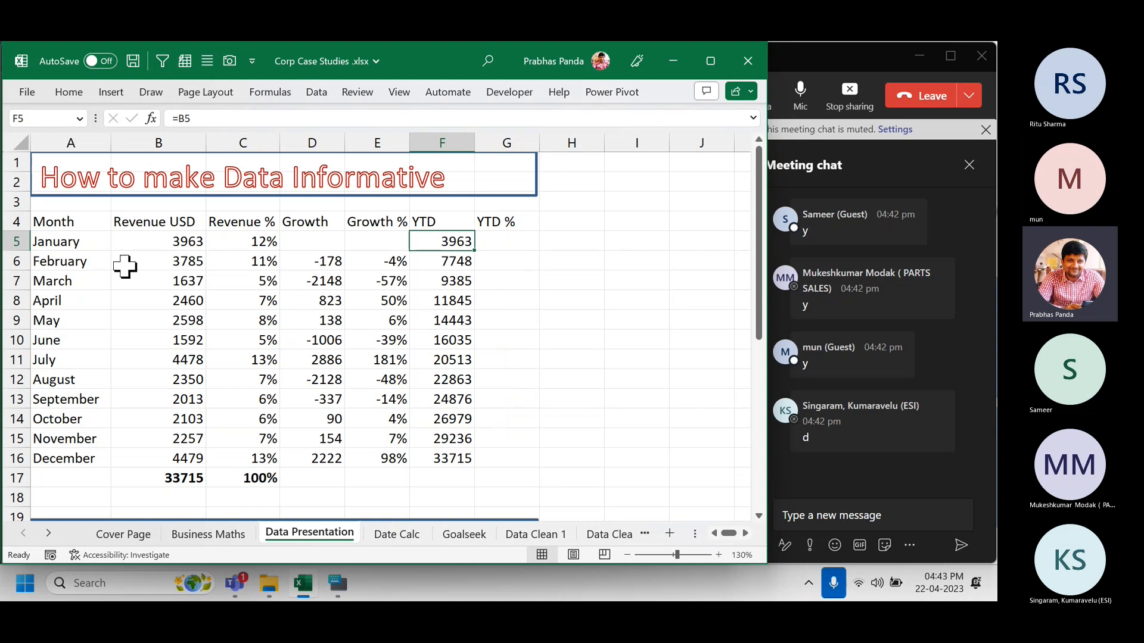
click(158, 242)
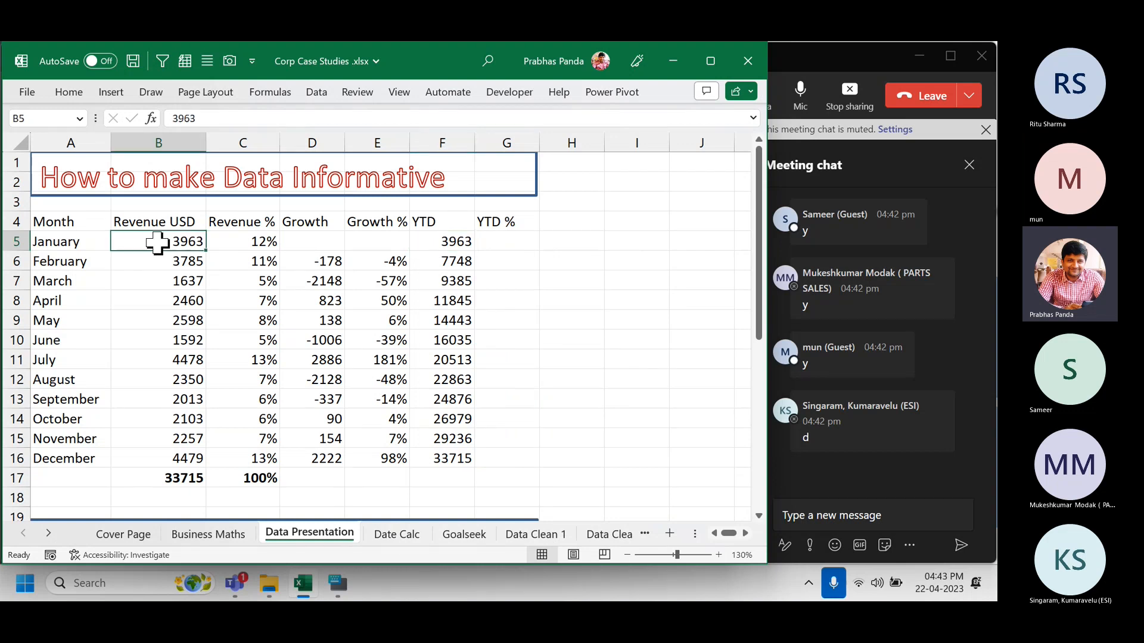
ctrl+click(438, 244)
click(262, 237)
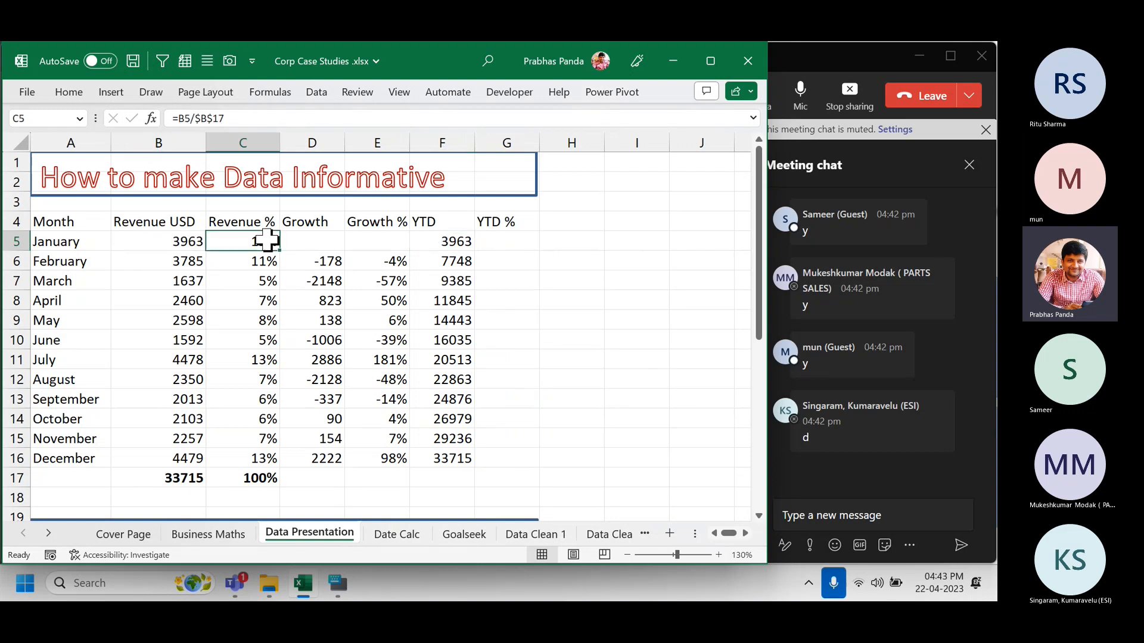
ctrl+click(501, 243)
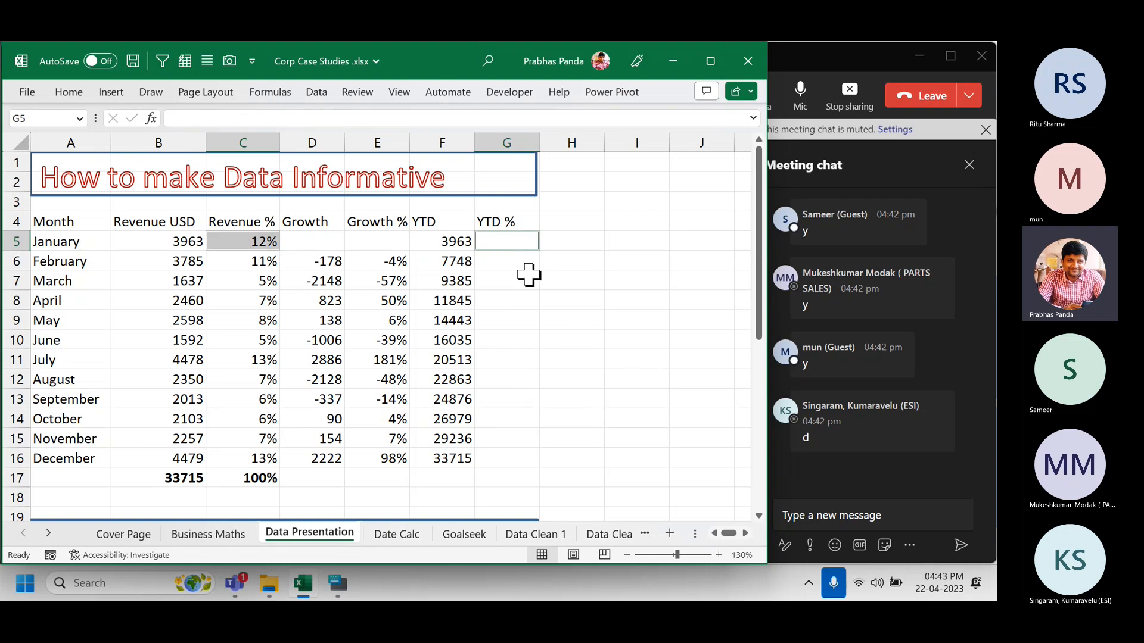
click(509, 241)
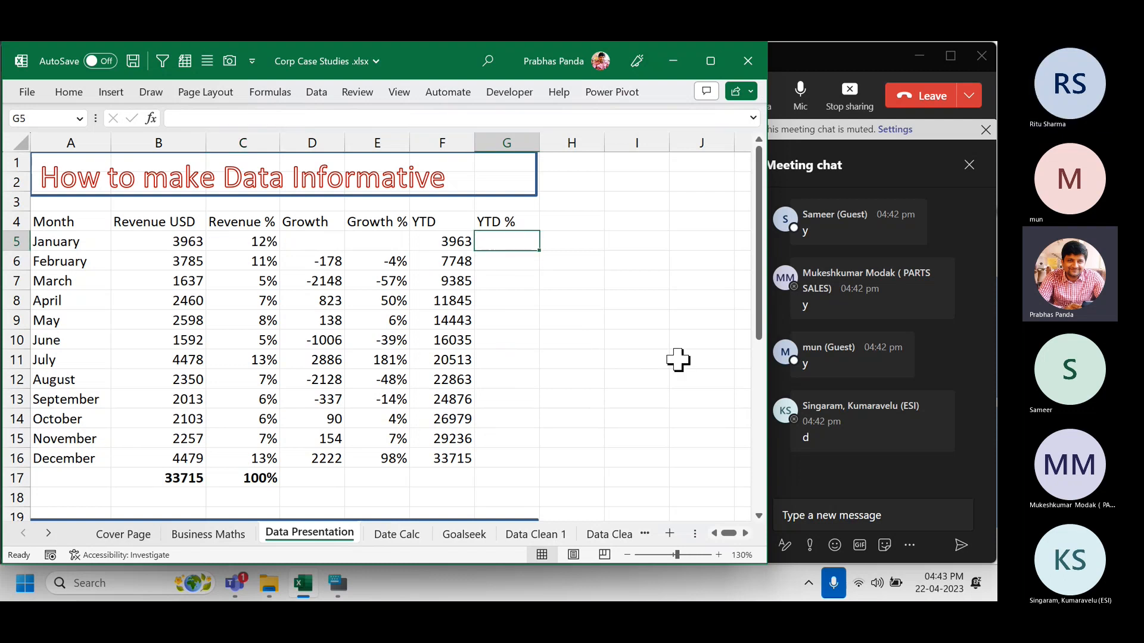
Re-enter =C5 in G5 and =G5+C6 in G6, then fill down to G16's 100%.
text(=)
key(Left)
key(Left)
key(Left)
key(Left)
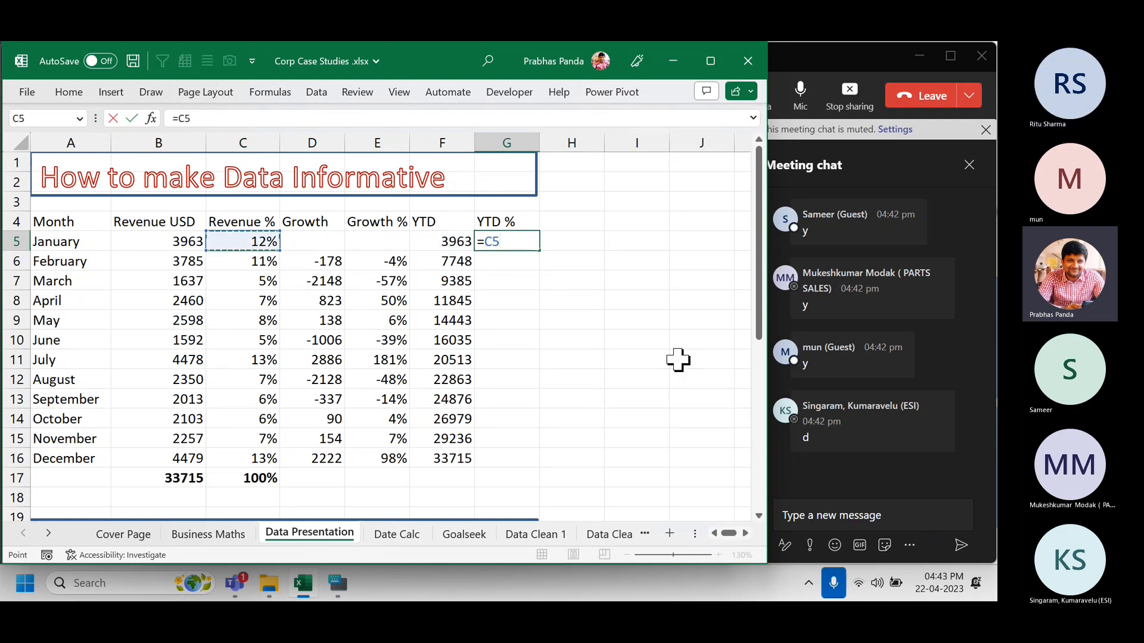
key(Return)
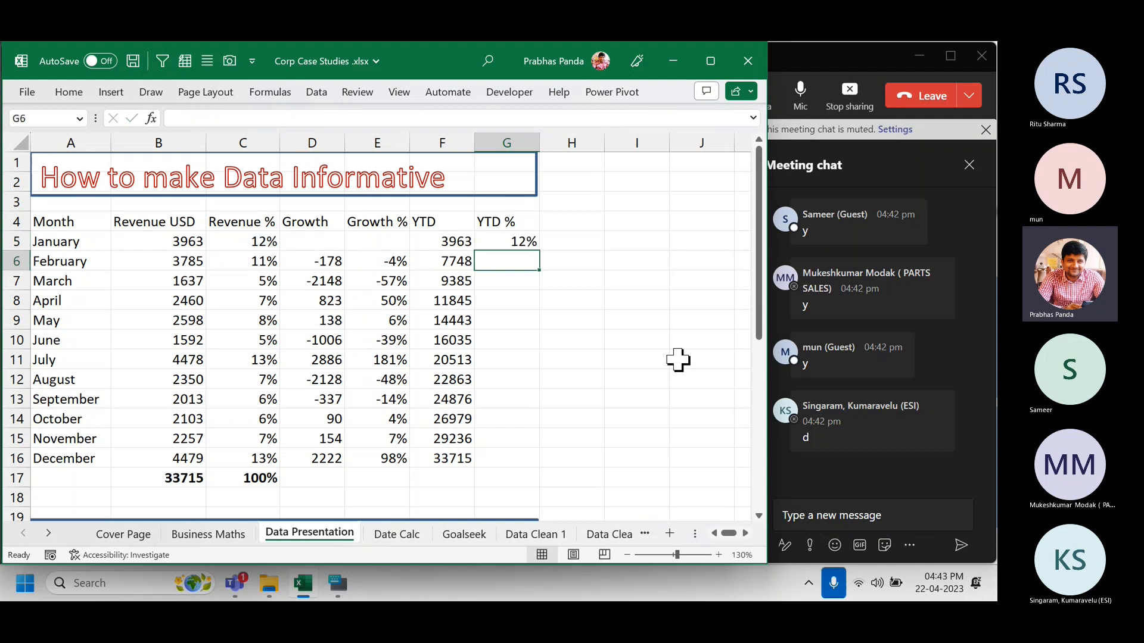
text(=)
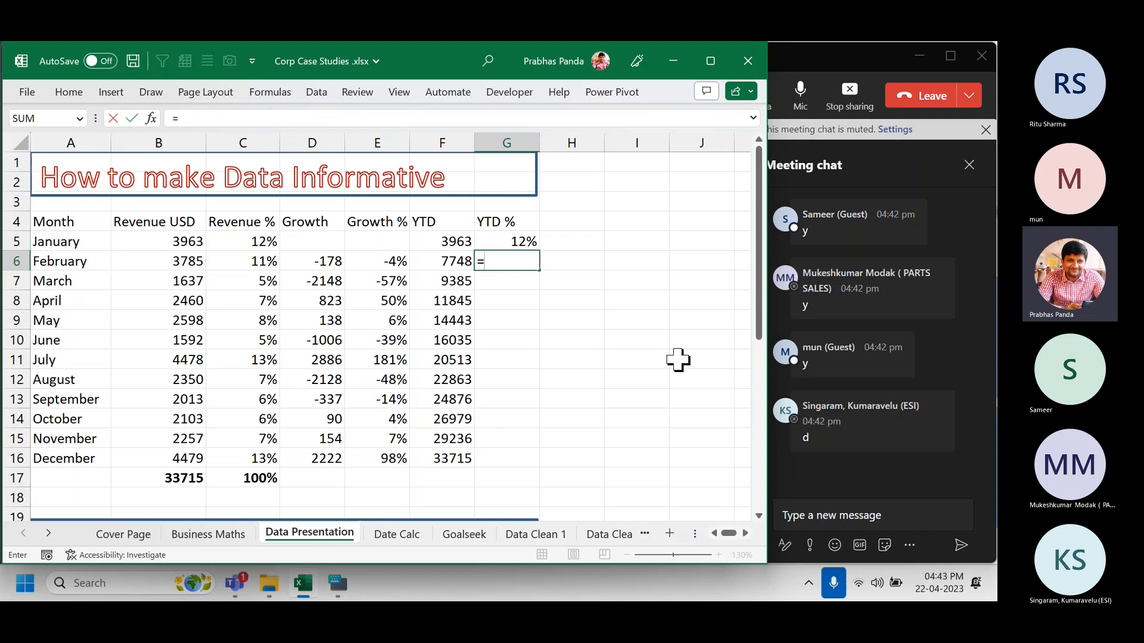
key(Up)
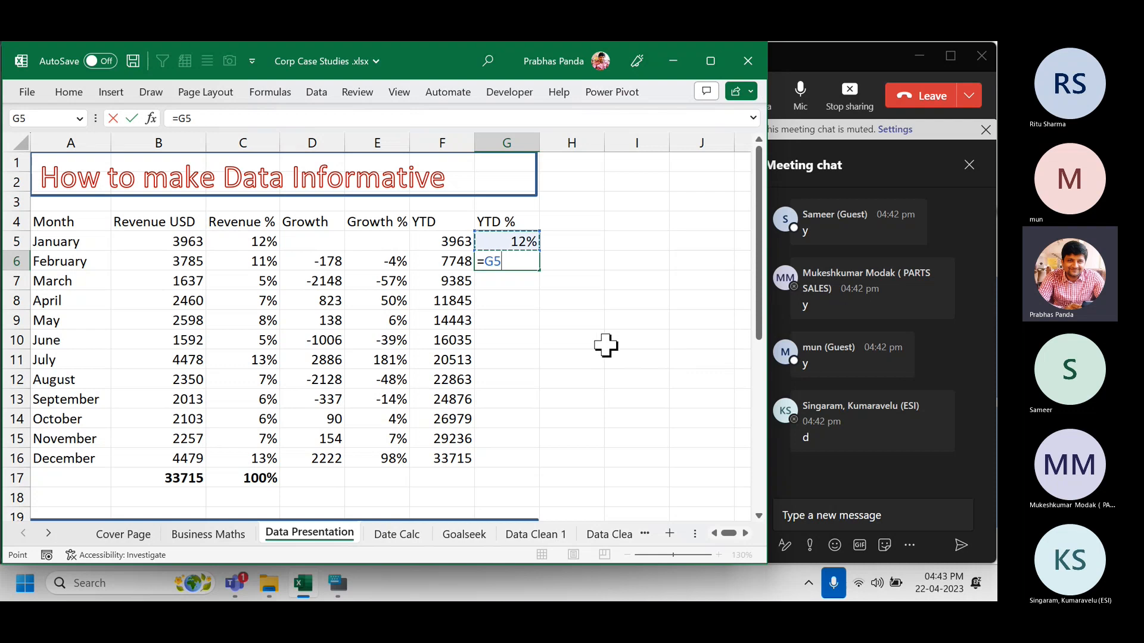
text(+)
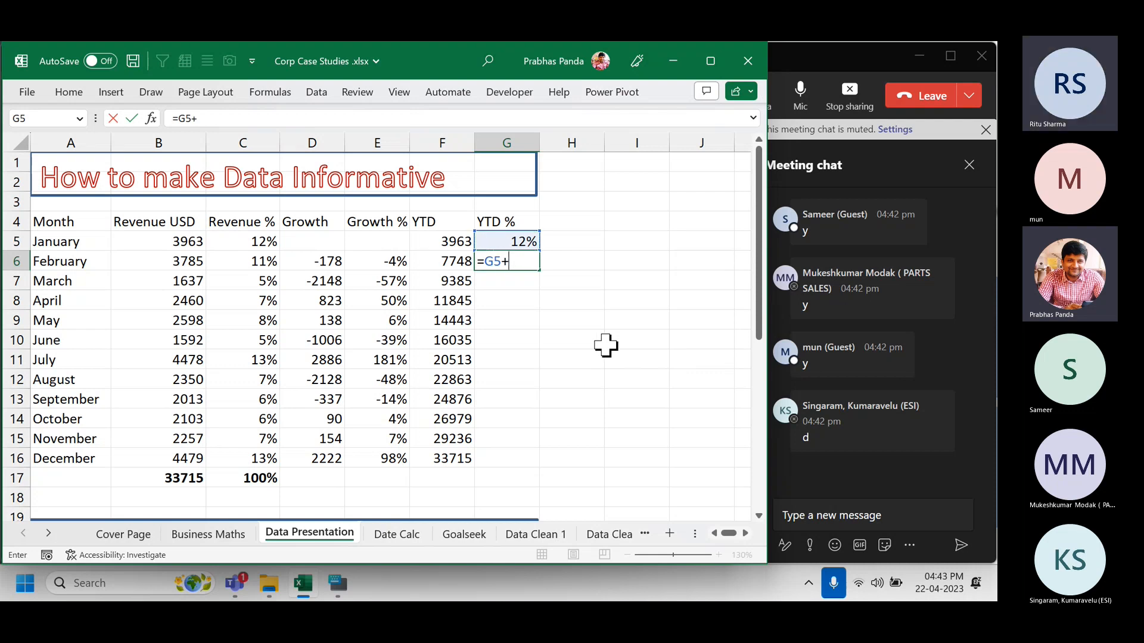
key(Left)
key(Left)
key(Left)
key(Left)
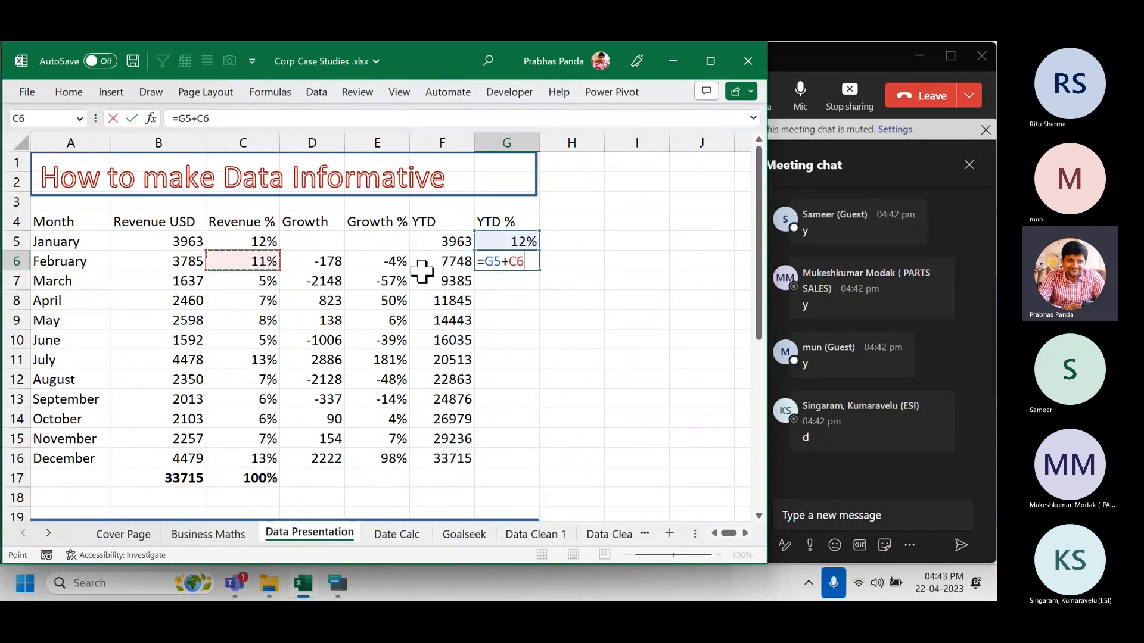
key(Return)
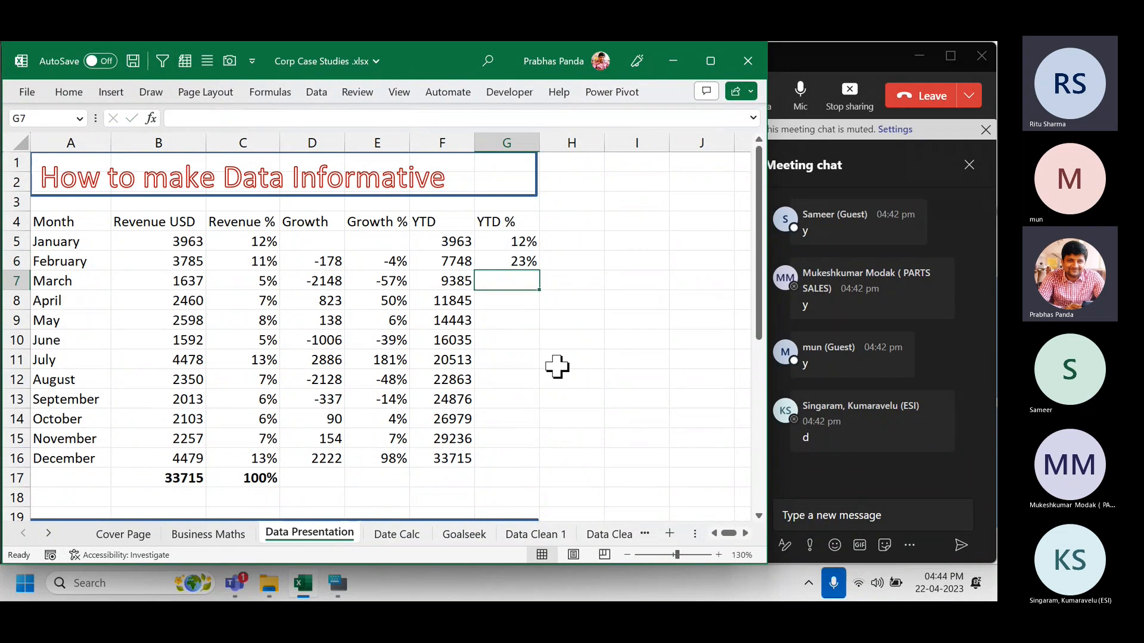
click(523, 261)
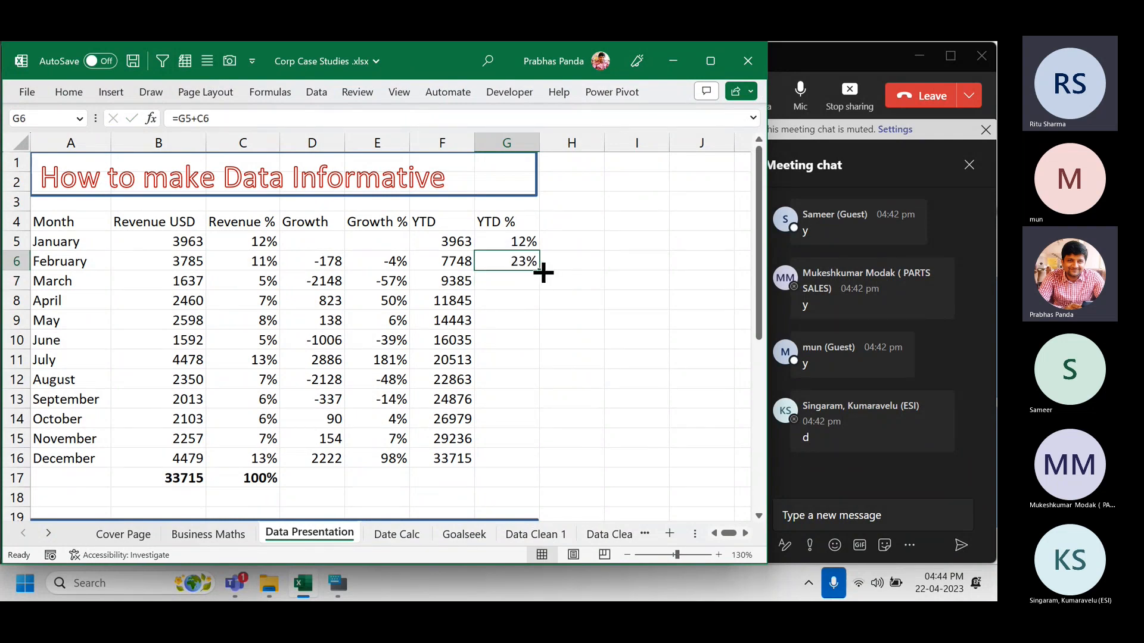
double_click(542, 273)
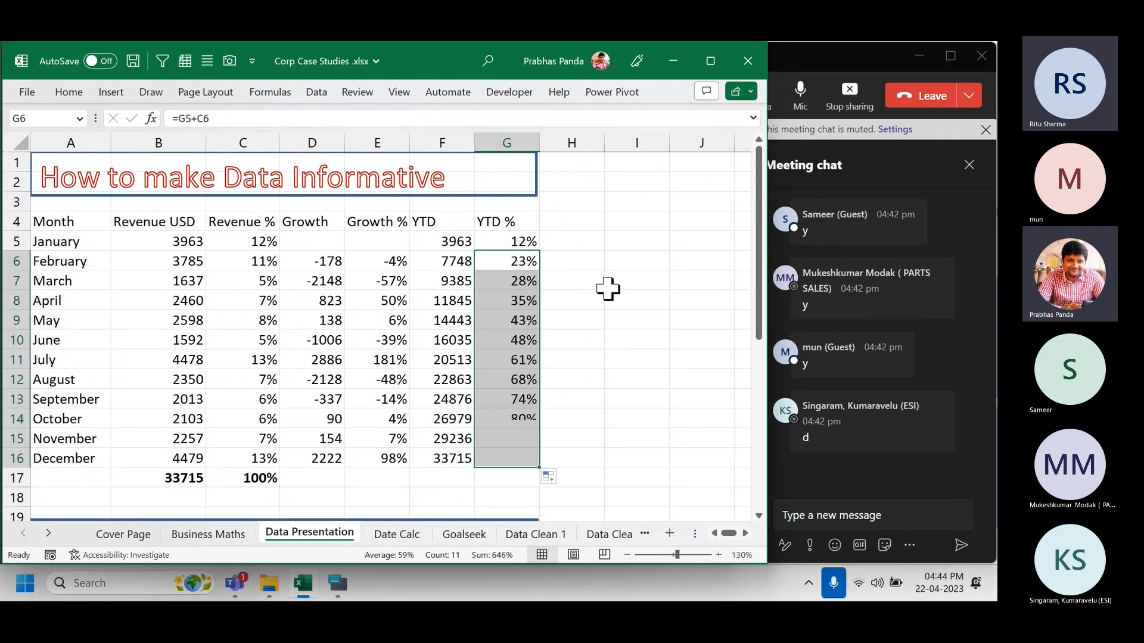
click(482, 458)
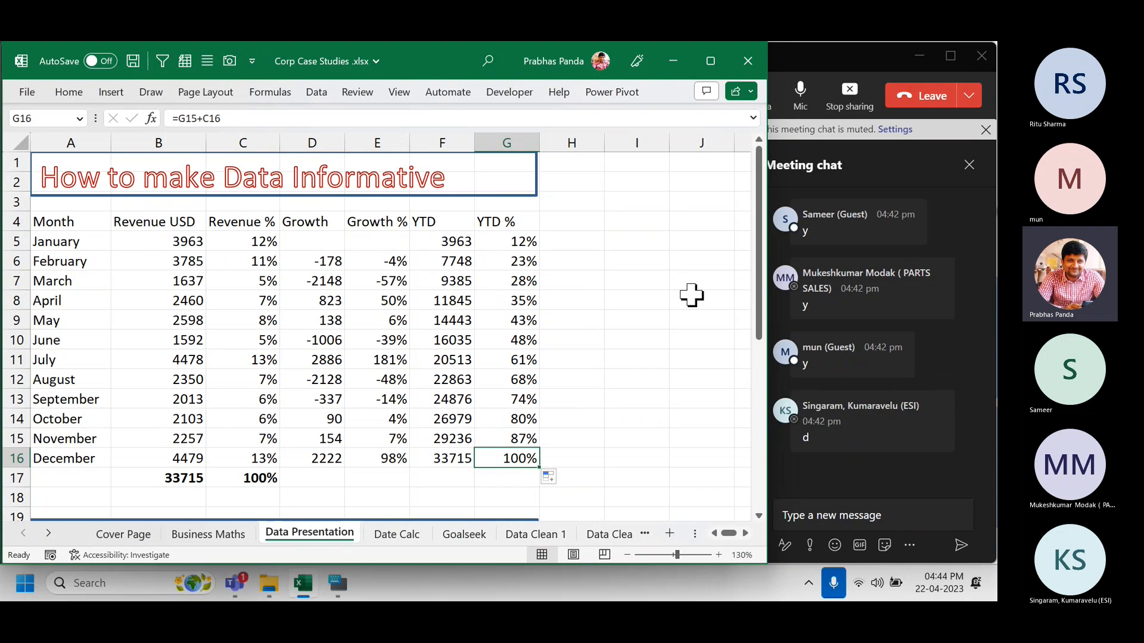
Check May's Growth formula in D9 and April's Revenue % in C8, then select A4:G17.
click(318, 315)
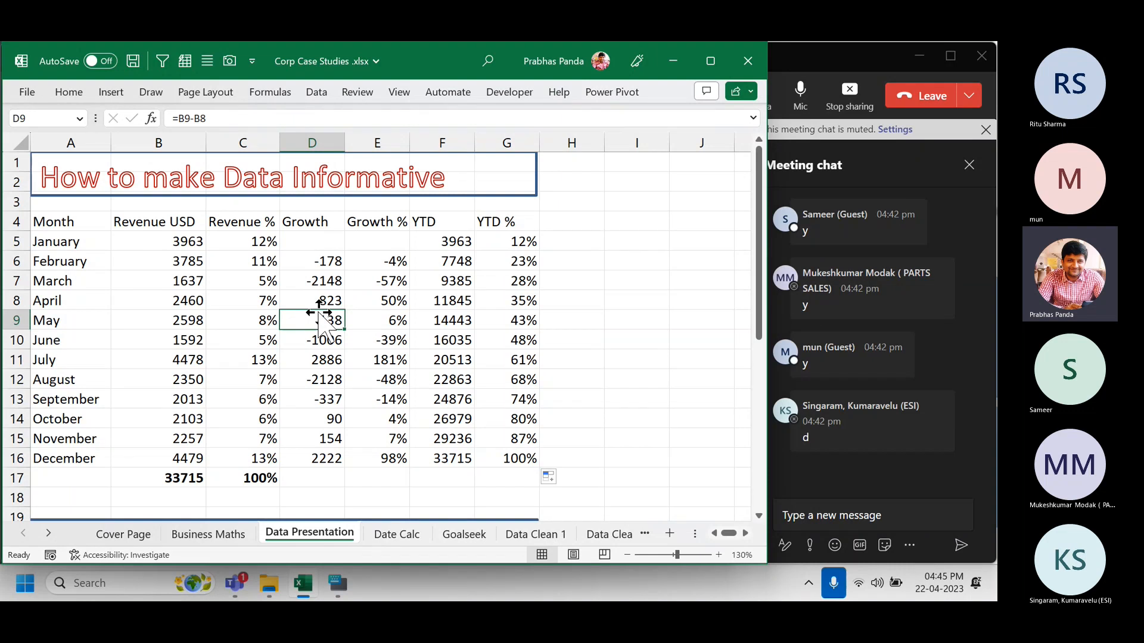
click(269, 299)
key(ctrl+a)
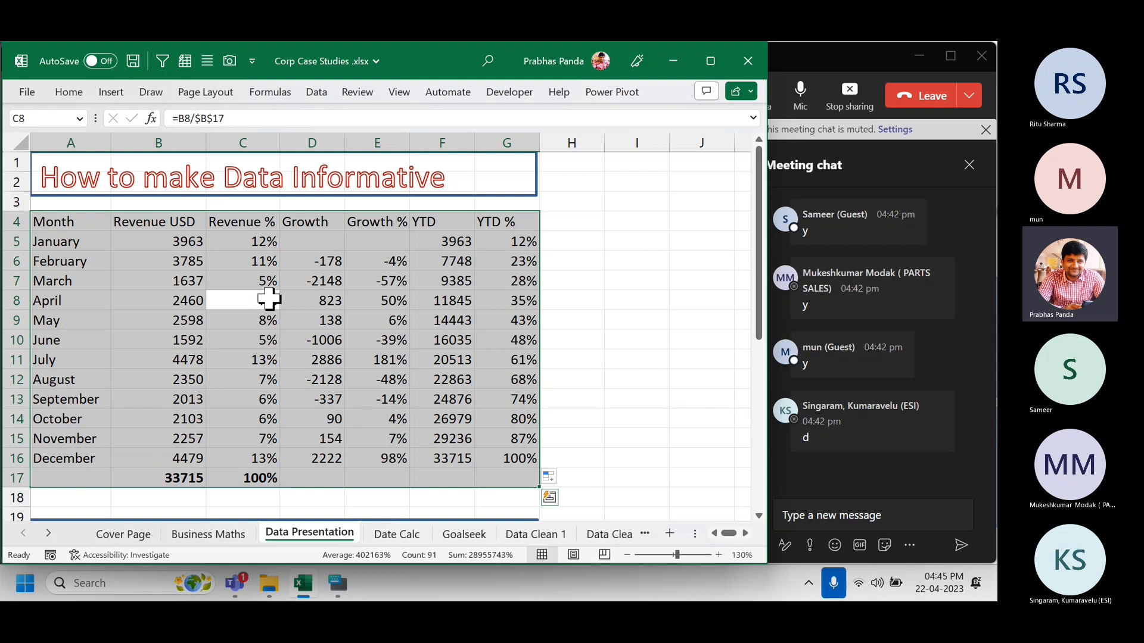
Apply All Borders to A4:G17 with Alt+H+B+A, then close the Borders list unchanged.
key(alt)
key(h)
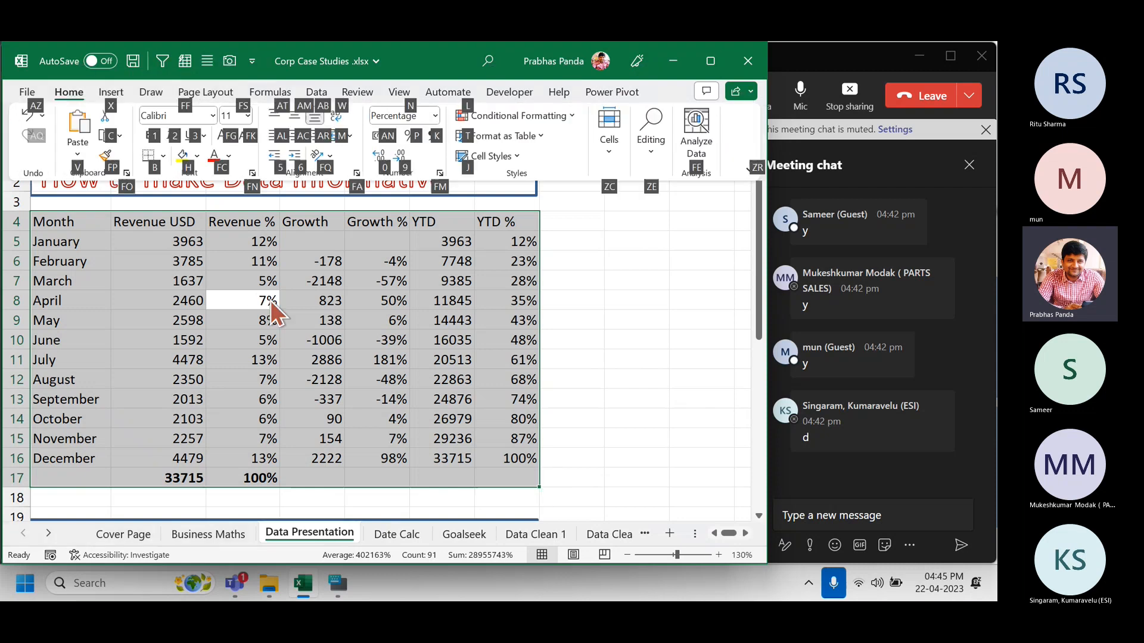
key(b)
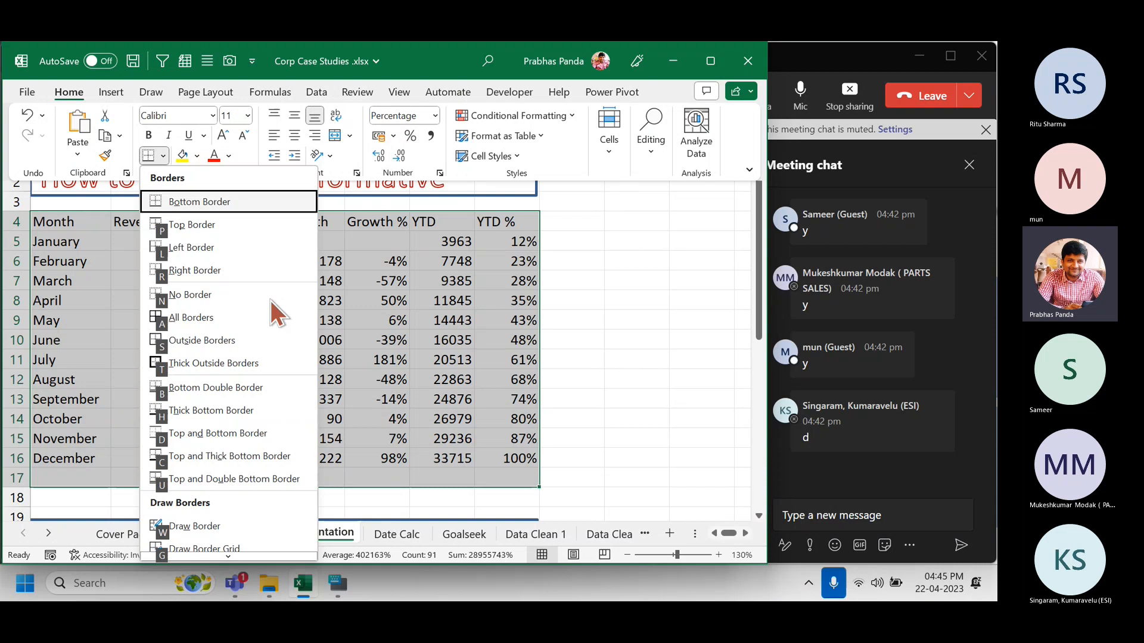
key(a)
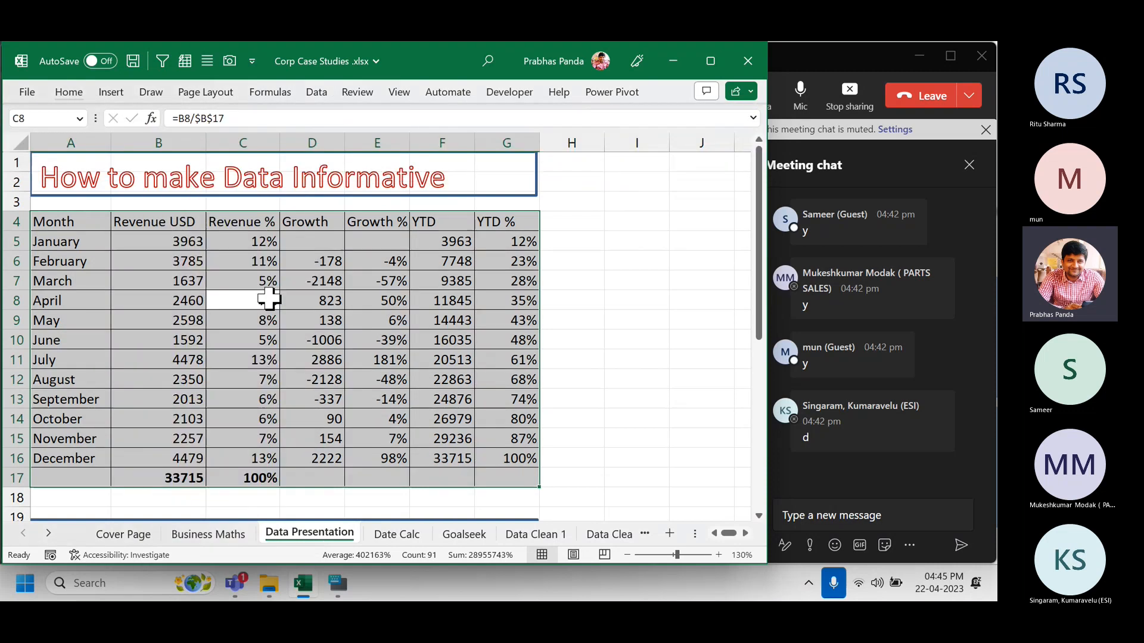
click(67, 97)
click(162, 156)
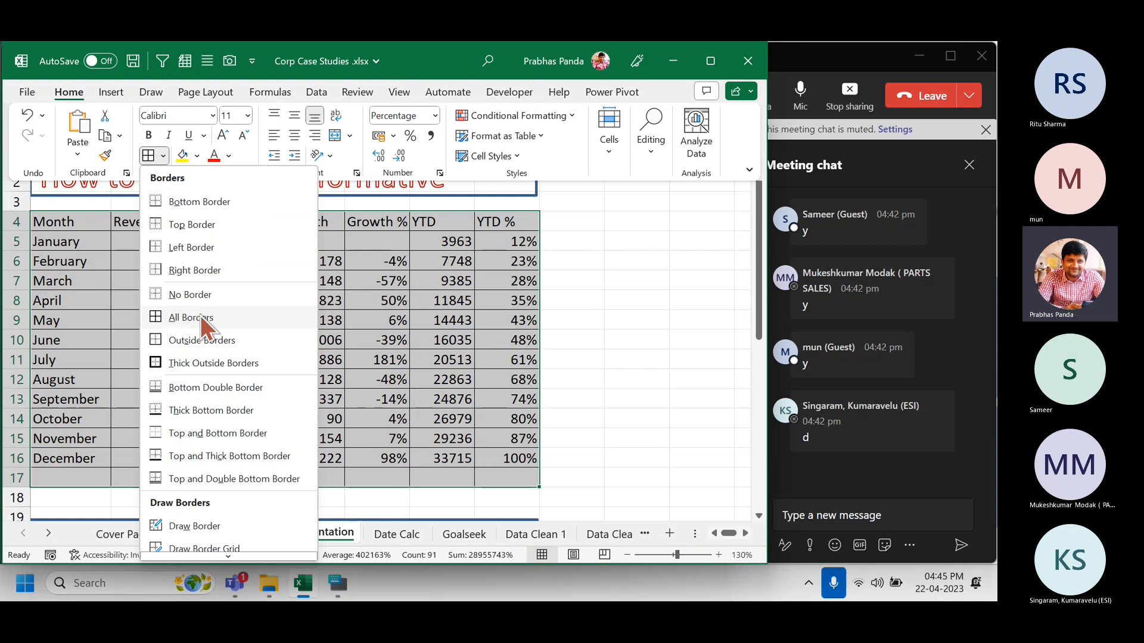
click(491, 250)
Post 'ALT+H+B+A : ALL BORDERS' in the Teams meeting chat and switch back to Excel.
click(811, 512)
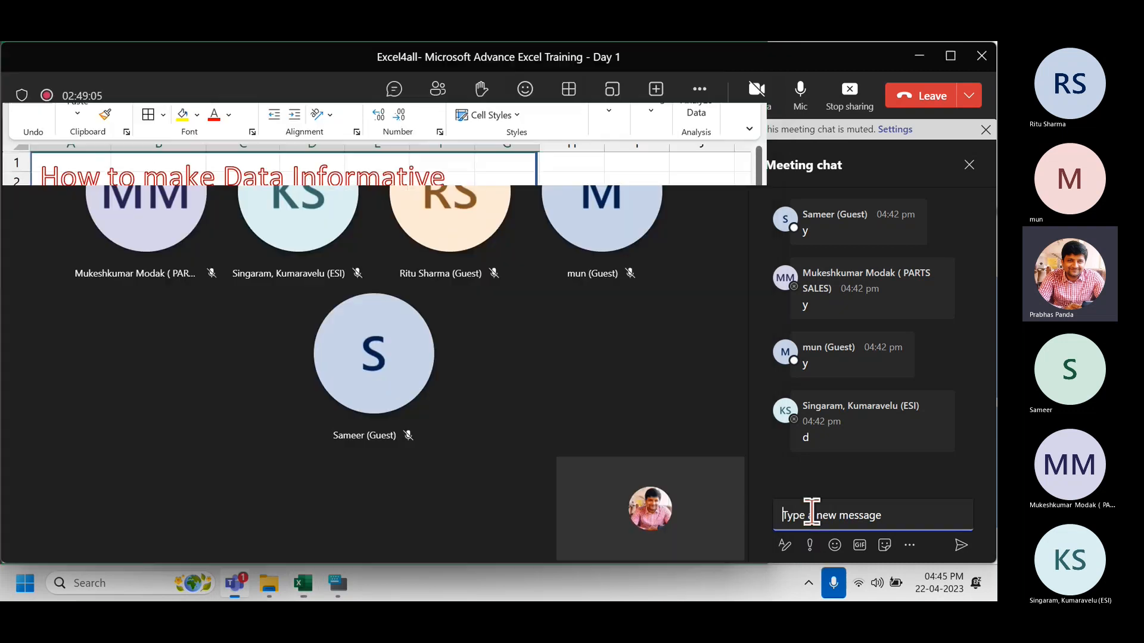
text(AL)
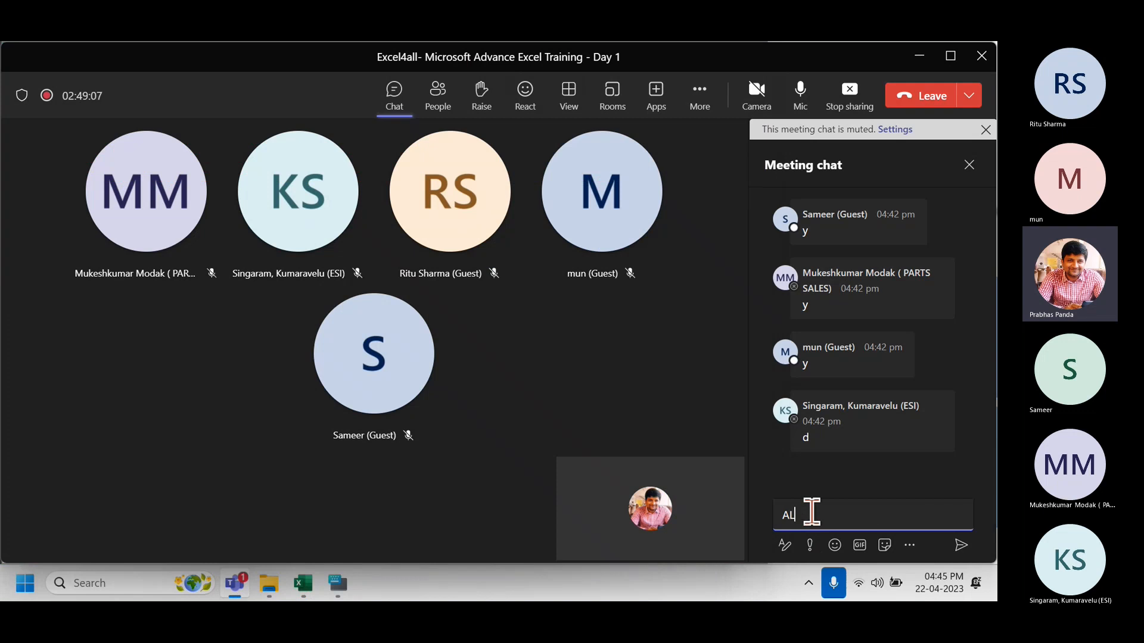
text(T+H+B+A : ALL BORDERS)
key(Return)
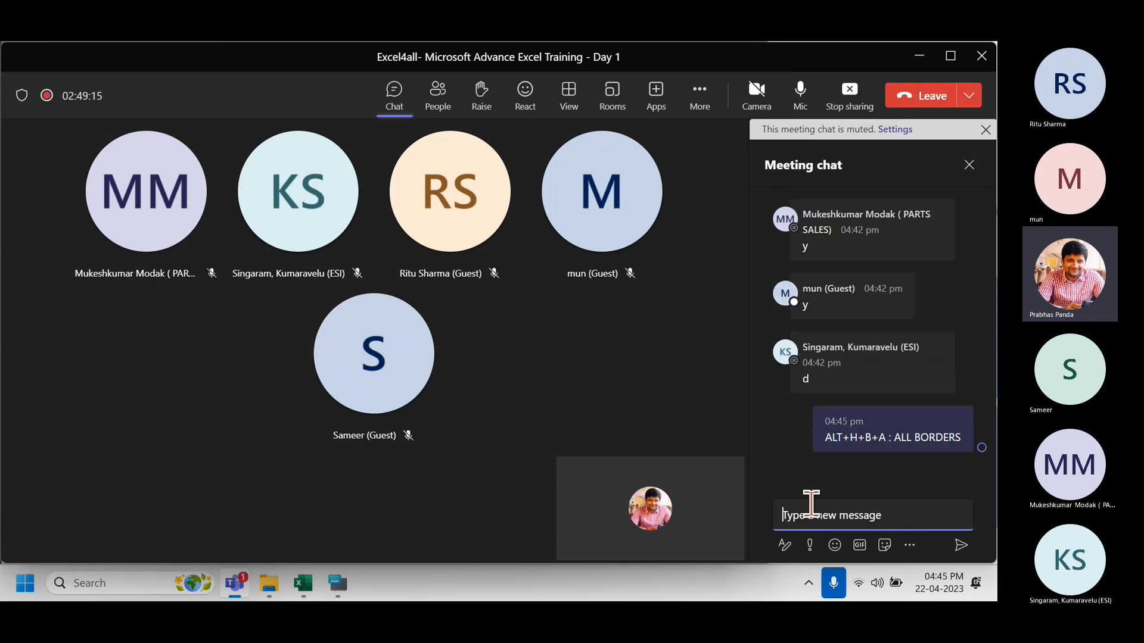
key(alt+Tab)
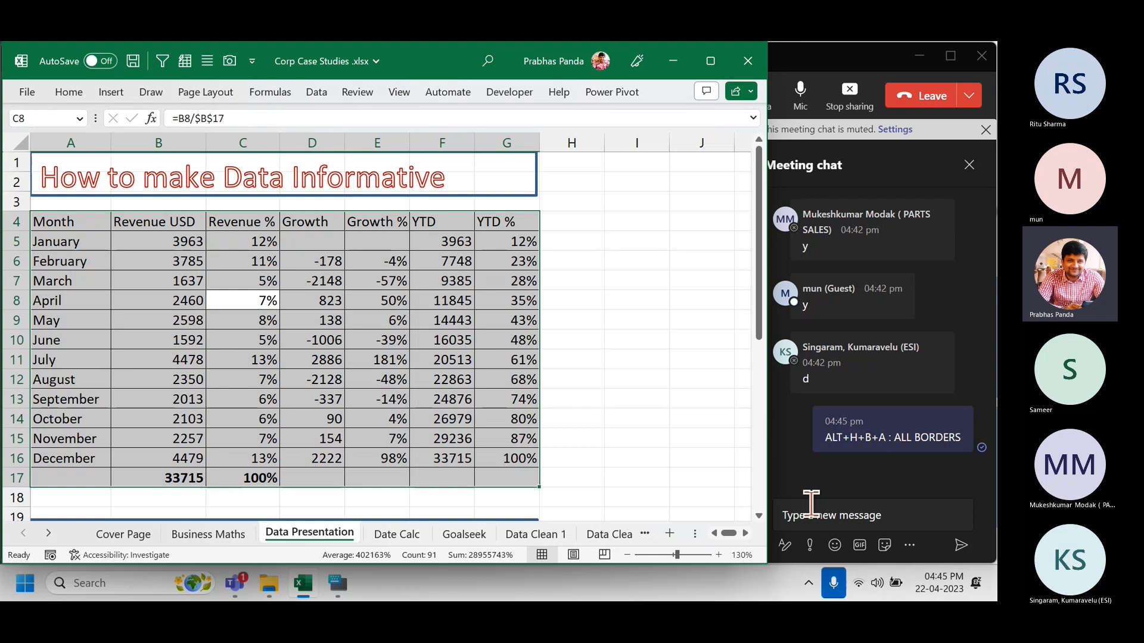
key(Home)
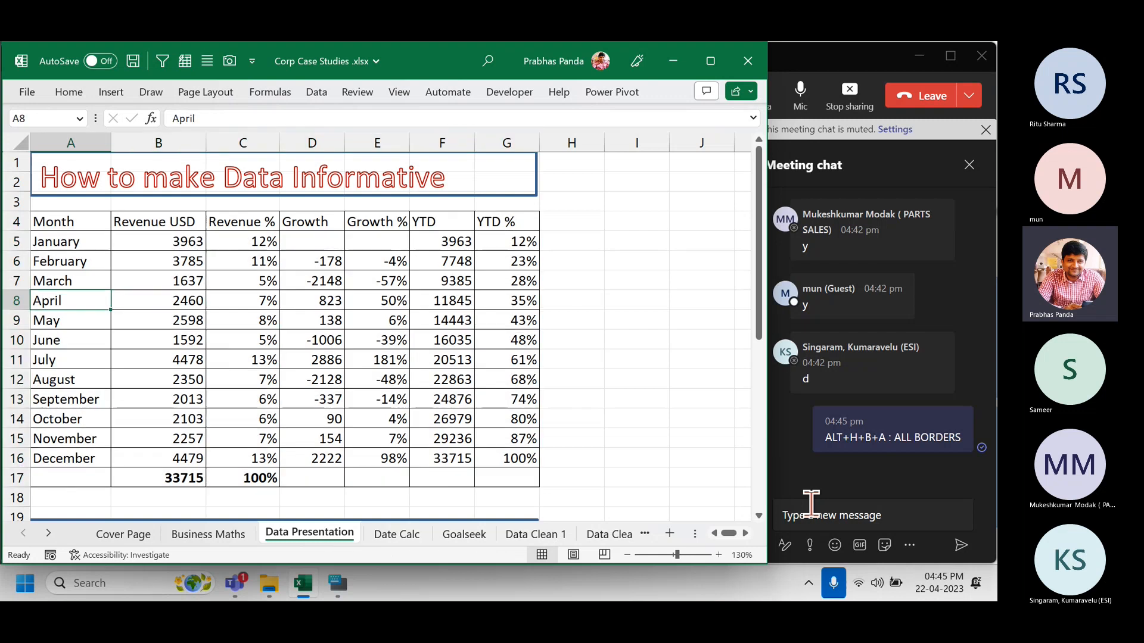
key(Up)
key(Up)
key(Up)
key(Up)
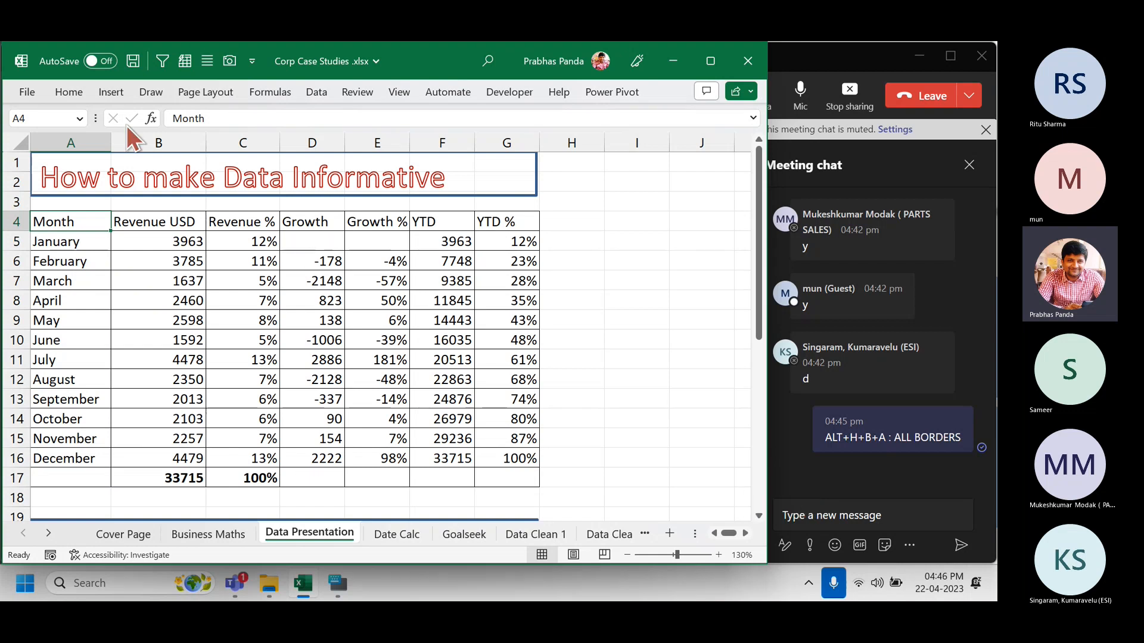
click(61, 94)
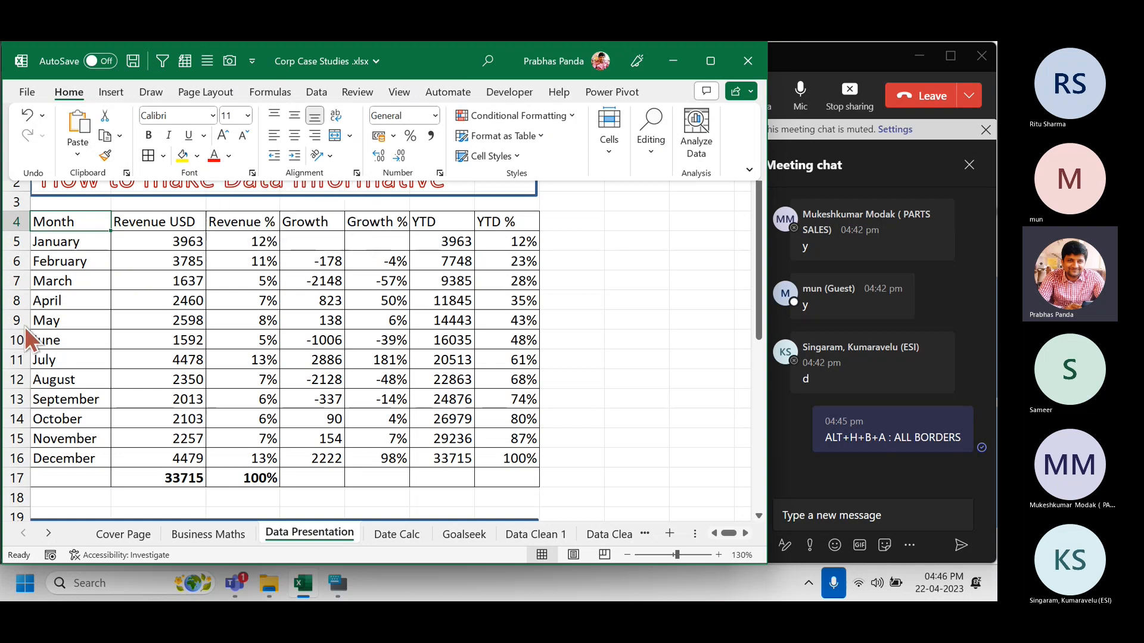
Apply the red Accent2 cell style to the Month column A4:A17.
click(77, 226)
drag(77, 225, 70, 477)
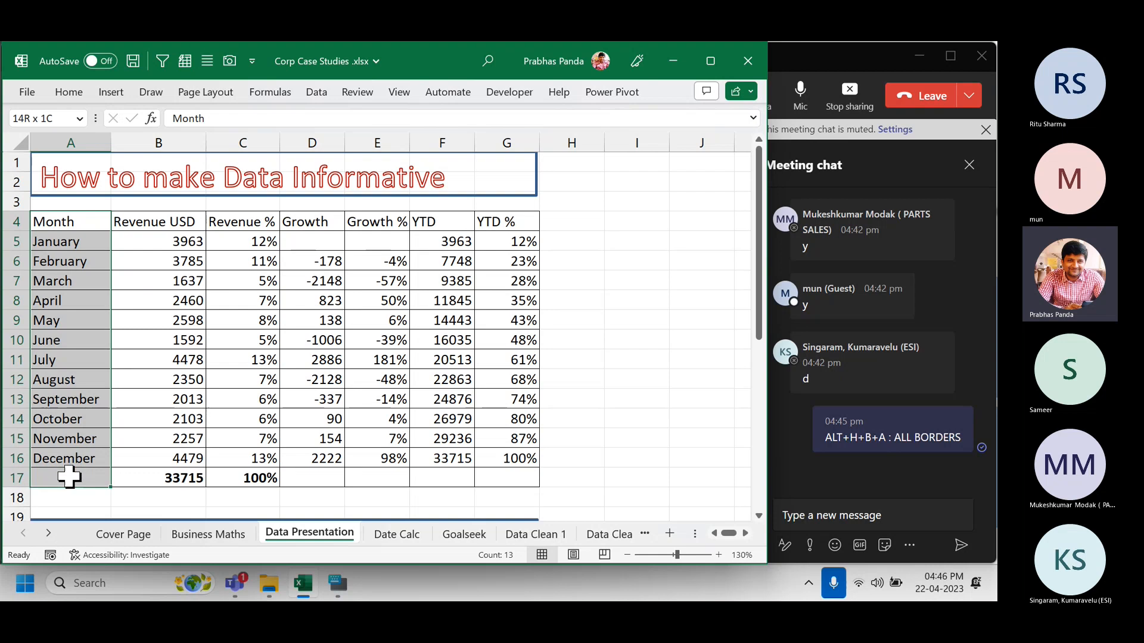
click(81, 86)
click(508, 156)
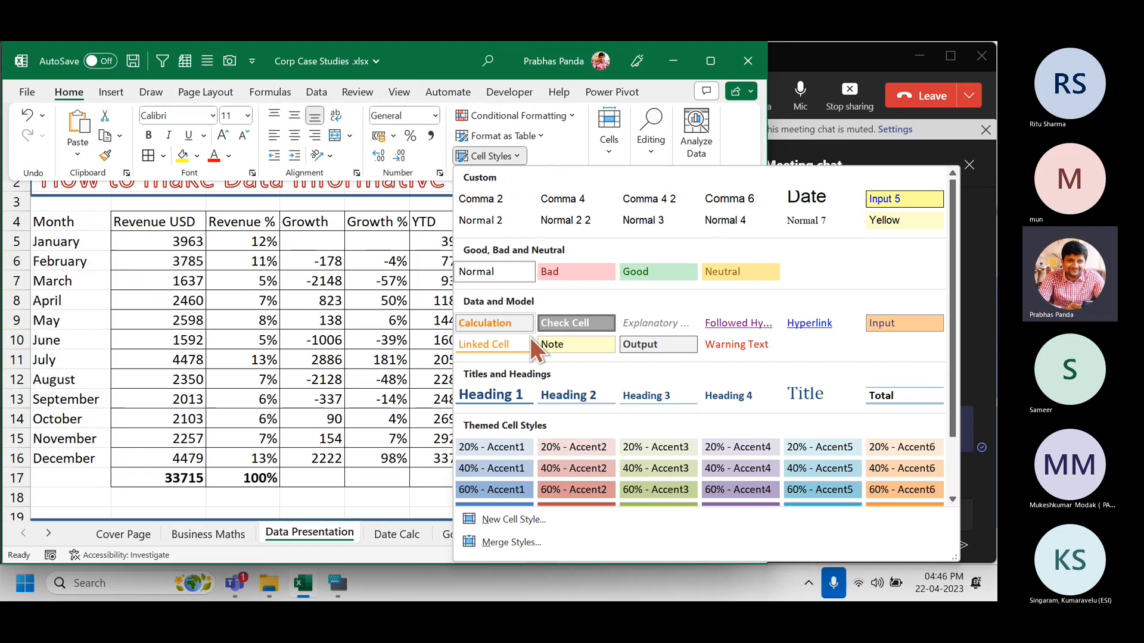
scroll(534, 434, down, 2)
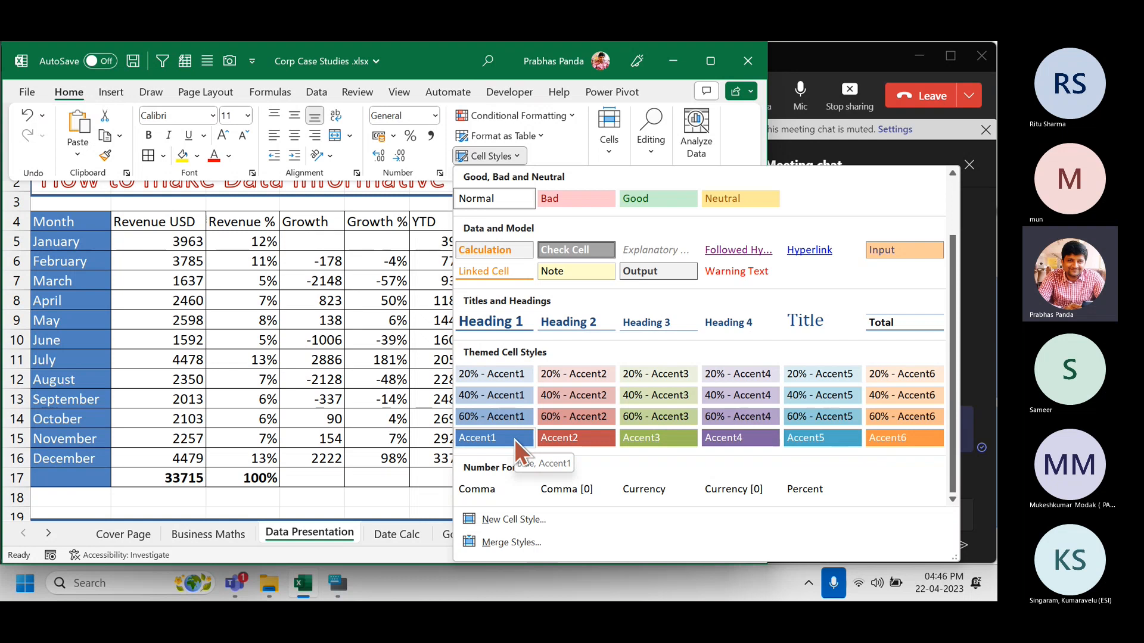
click(595, 440)
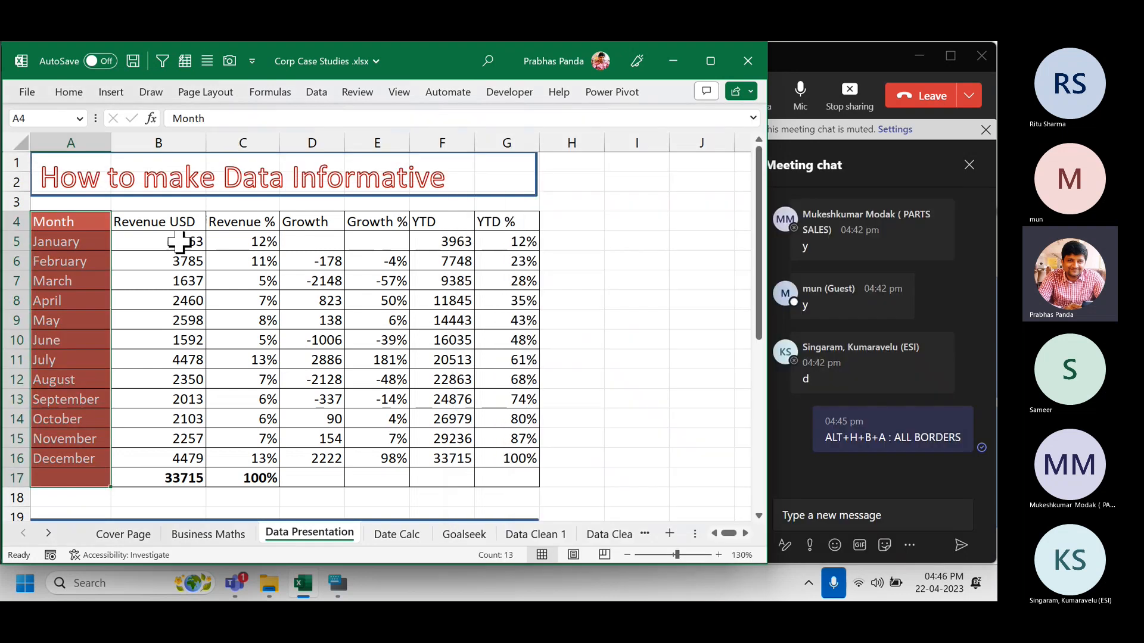
Apply the blue Accent1 cell style to the header row B4:G4.
drag(159, 222, 513, 225)
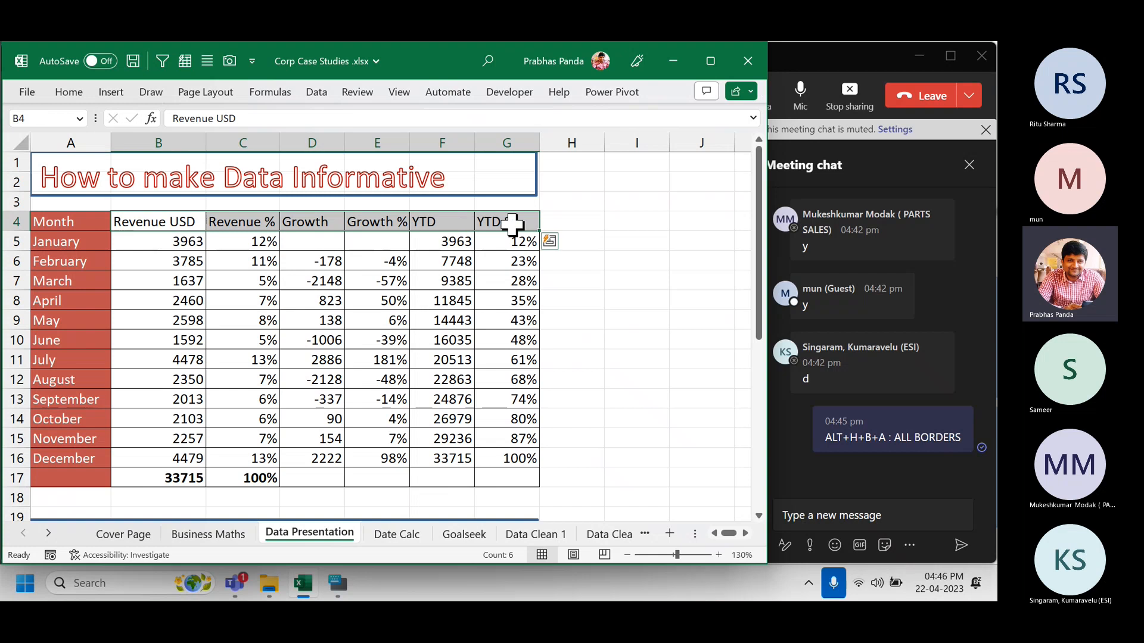
click(67, 97)
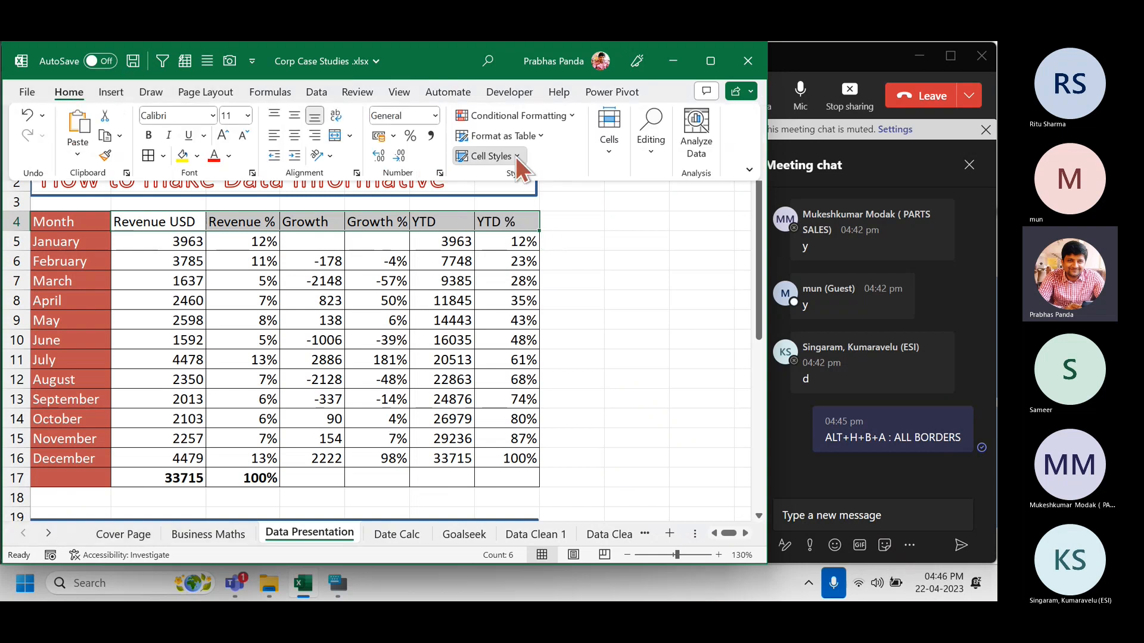
click(515, 156)
scroll(596, 440, down, 1)
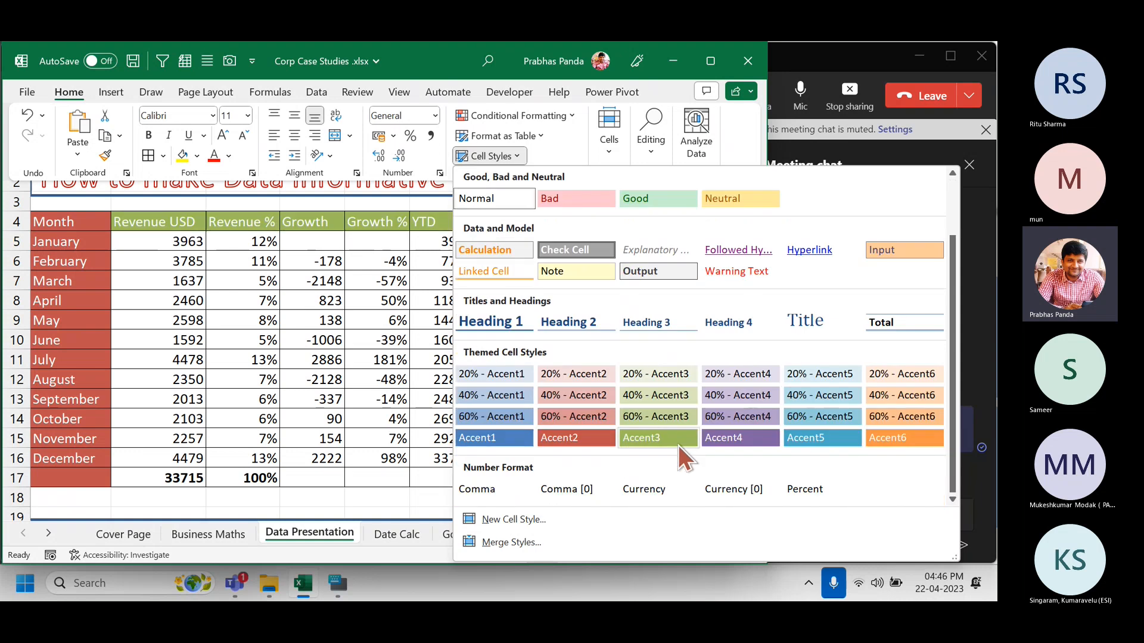
click(511, 435)
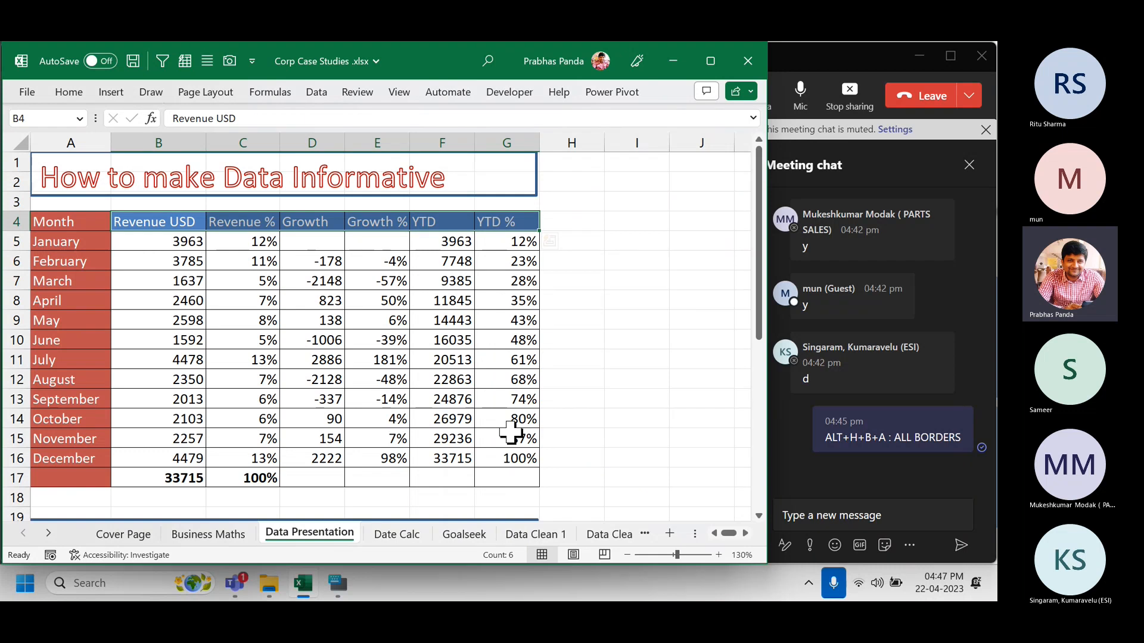
click(306, 301)
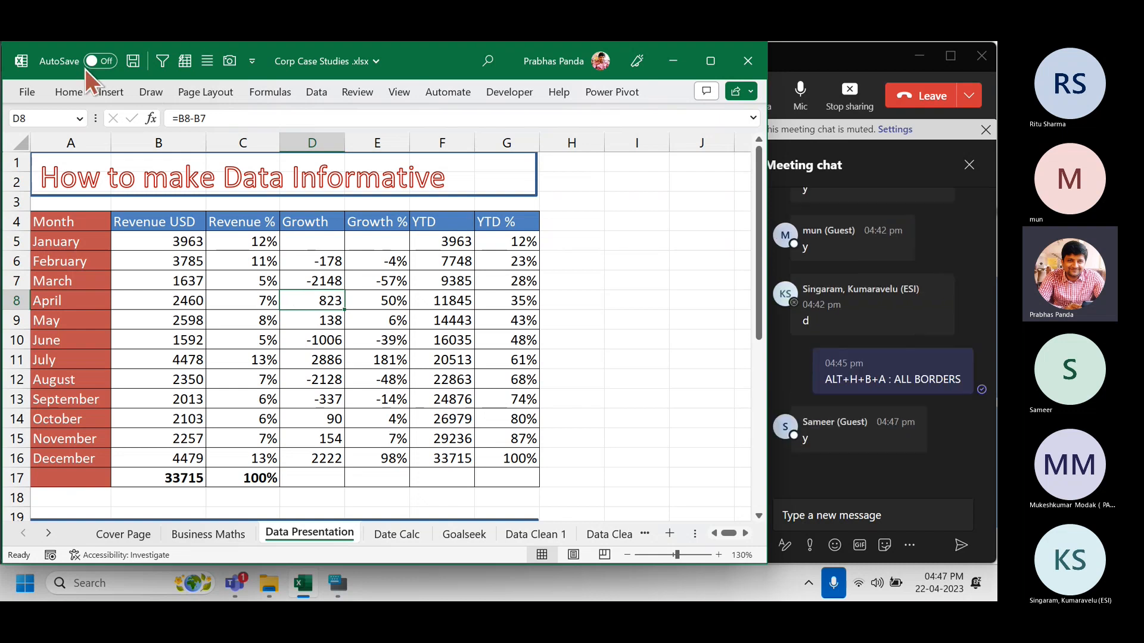
click(63, 95)
click(505, 154)
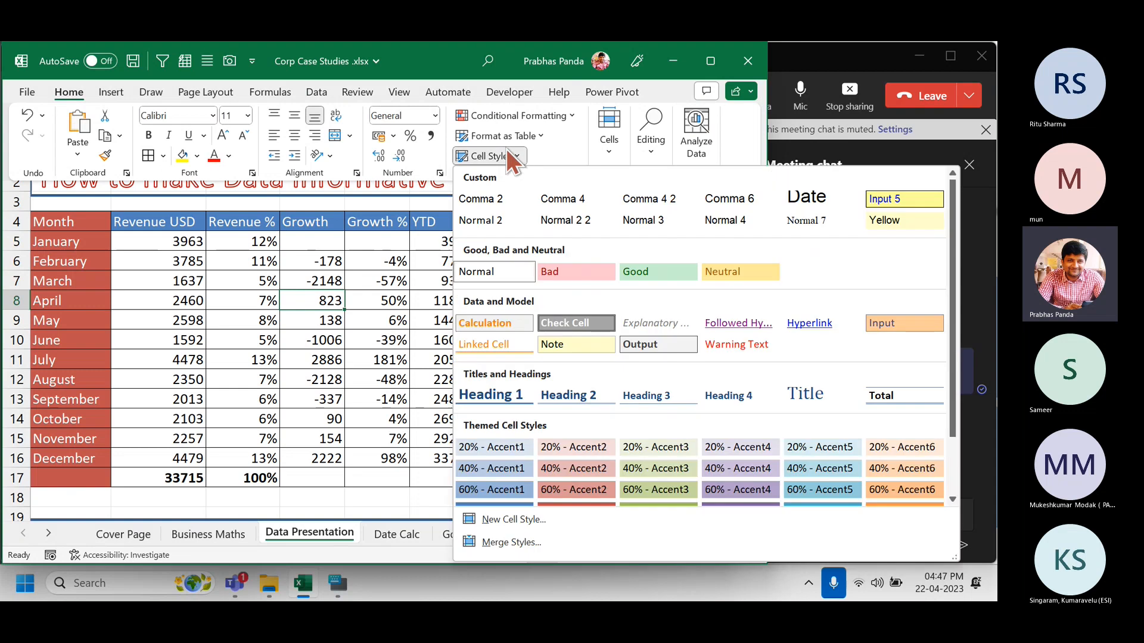
scroll(603, 441, down, 2)
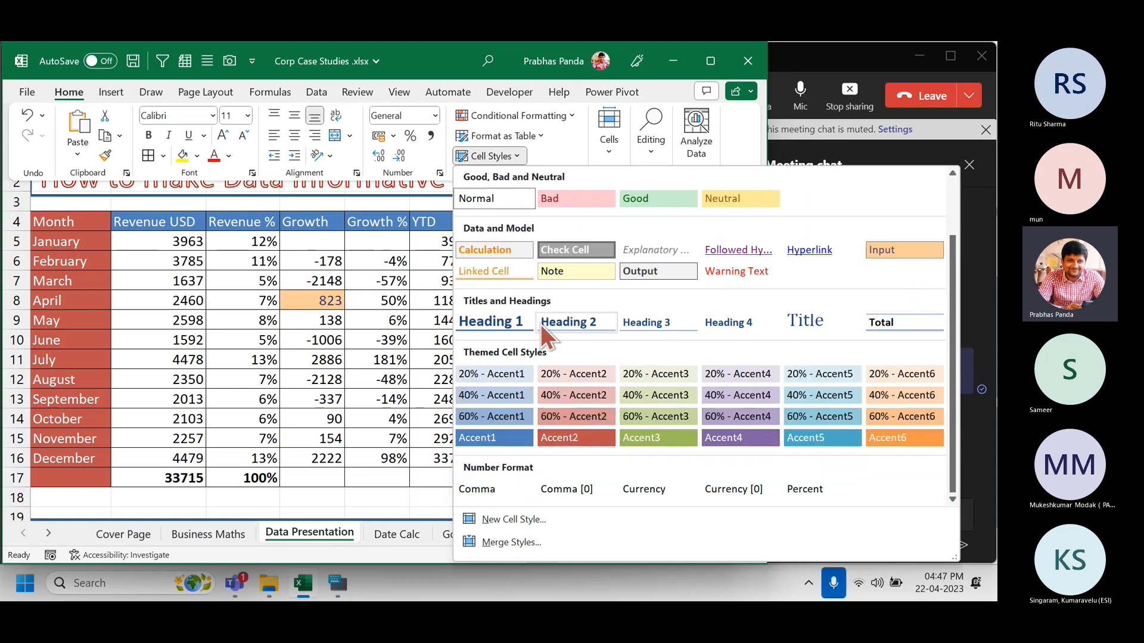
click(569, 149)
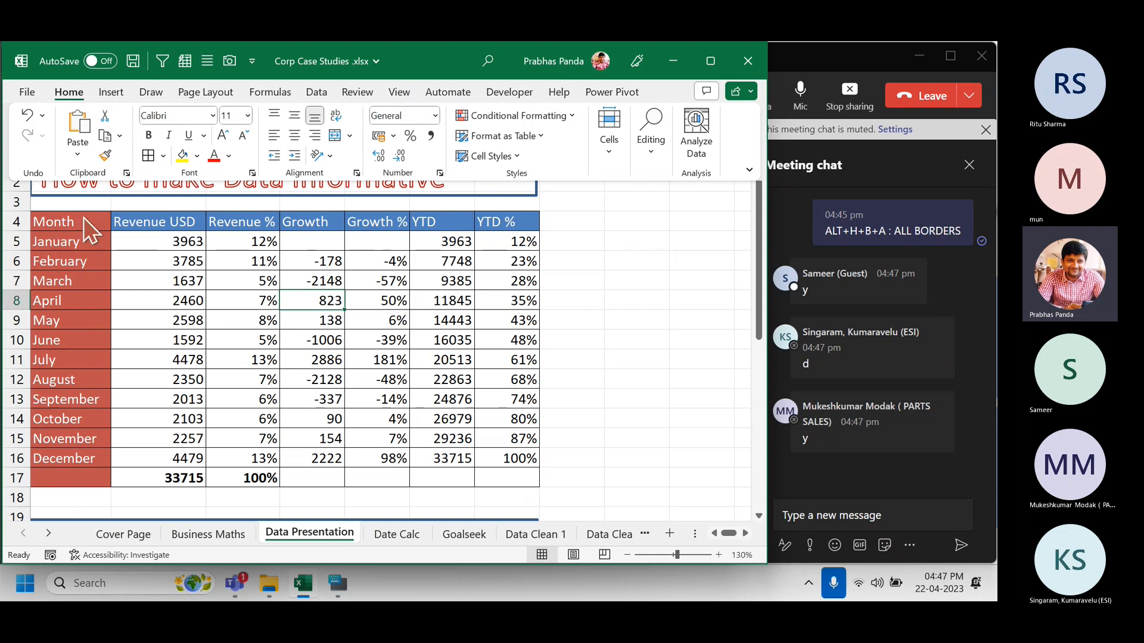
Centre-align the headers and figures in B4:G17 using the Alt+H+A+C shortcut.
click(89, 235)
drag(86, 225, 72, 481)
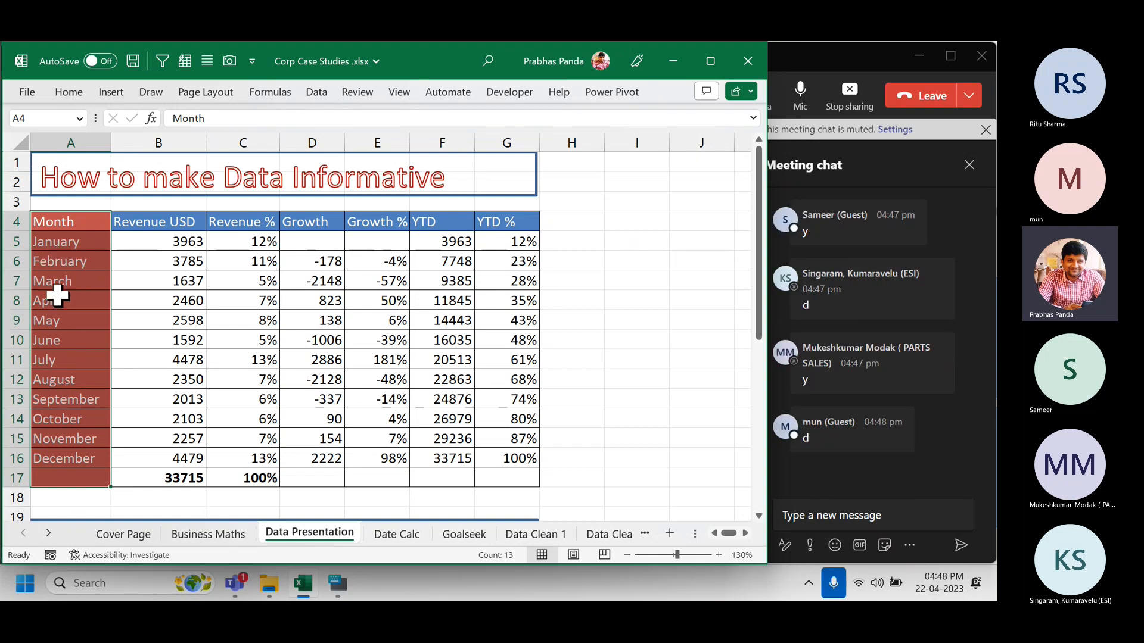
drag(146, 222, 502, 470)
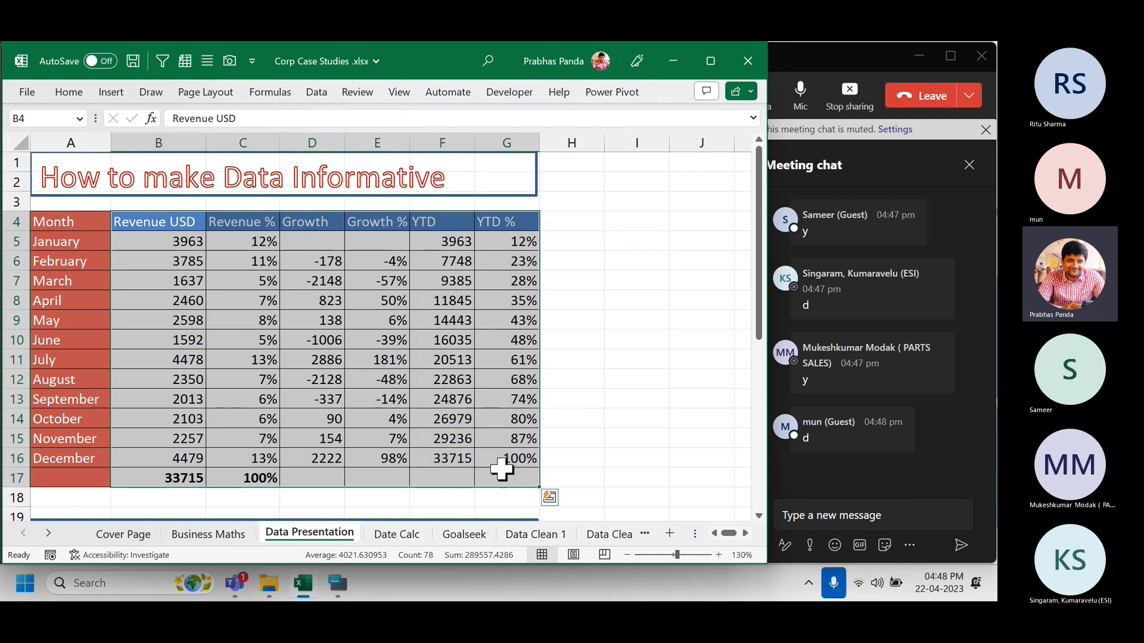
key(alt+h)
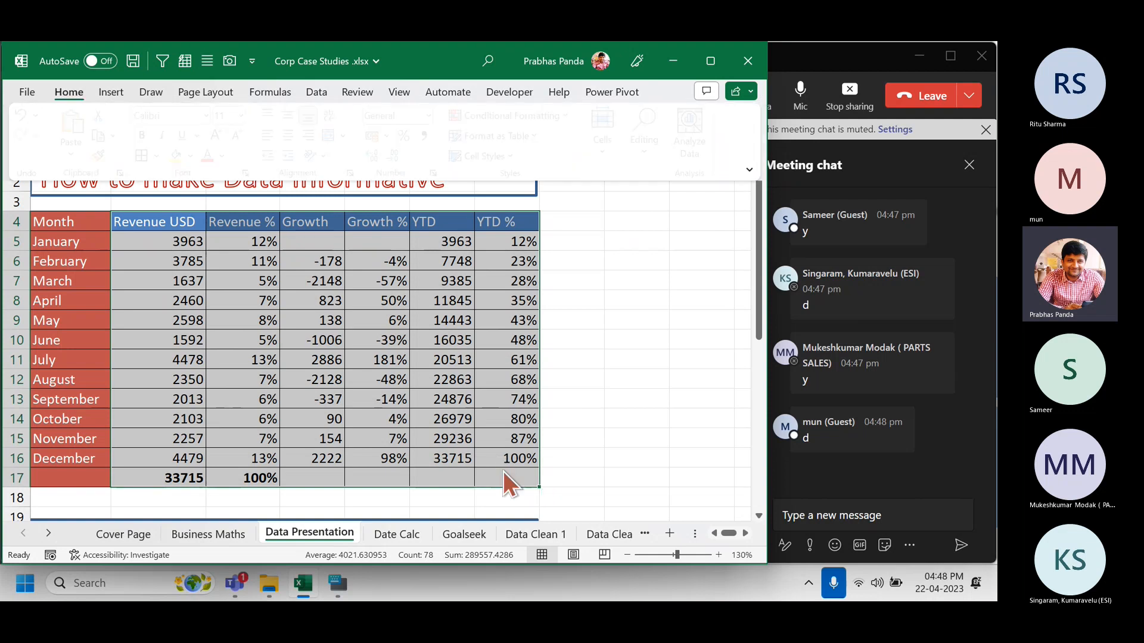
key(a)
key(c)
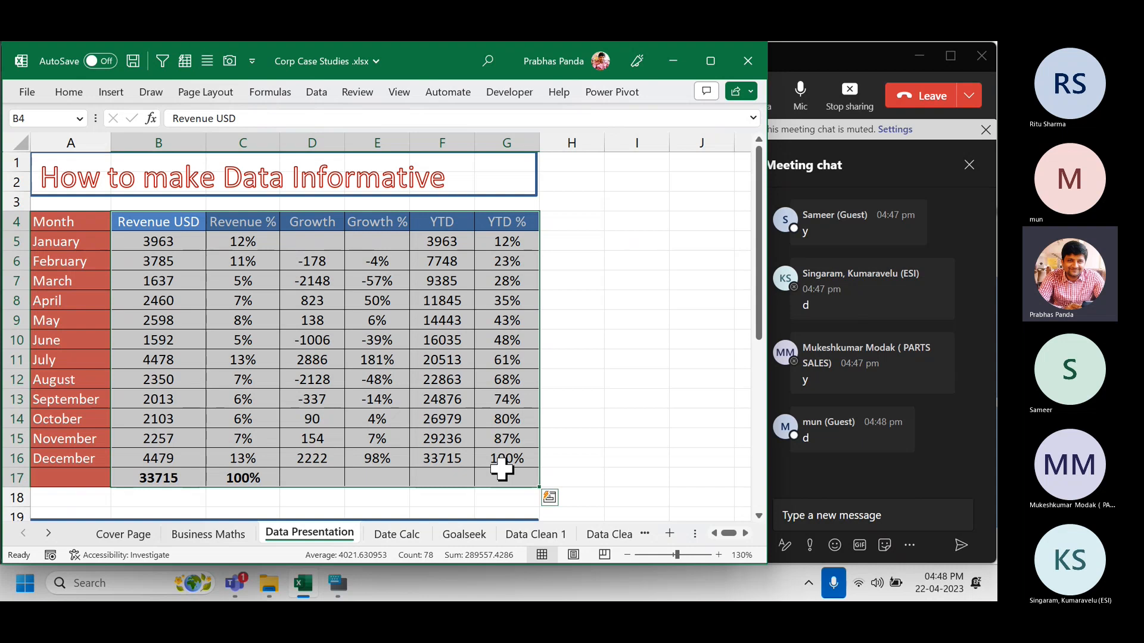
click(873, 509)
Post 'ALT+H+A+C : CENTRE ALIGNMENT' in the Teams meeting chat, then switch back to Excel.
text(ALT)
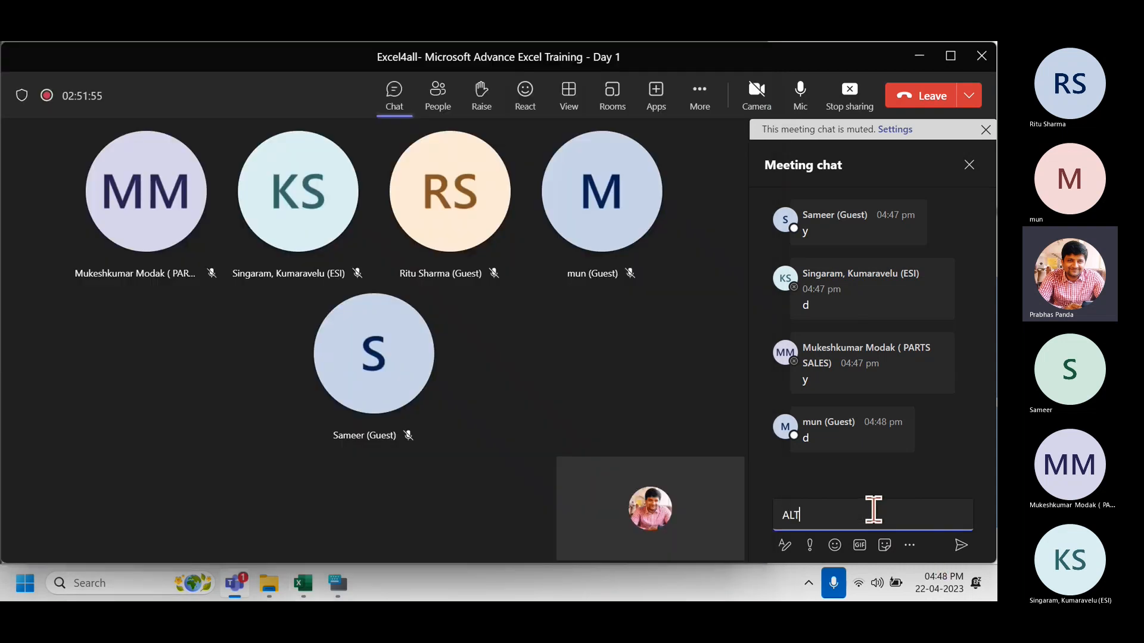
text(+H+A+C )
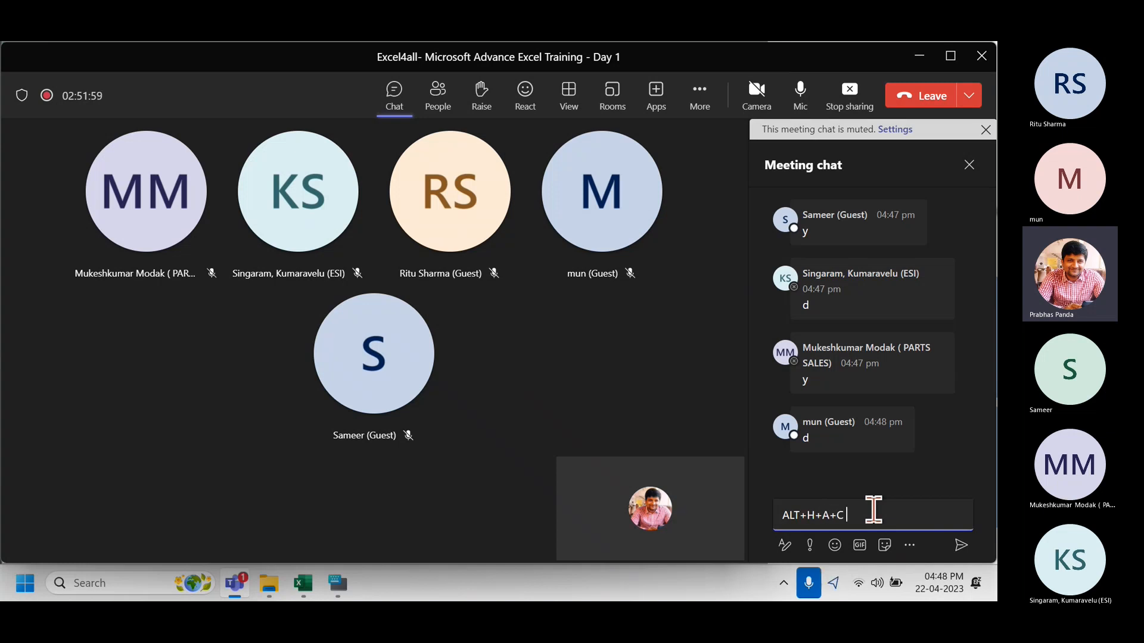
text(: CENTRE ALIGNMENT)
key(Return)
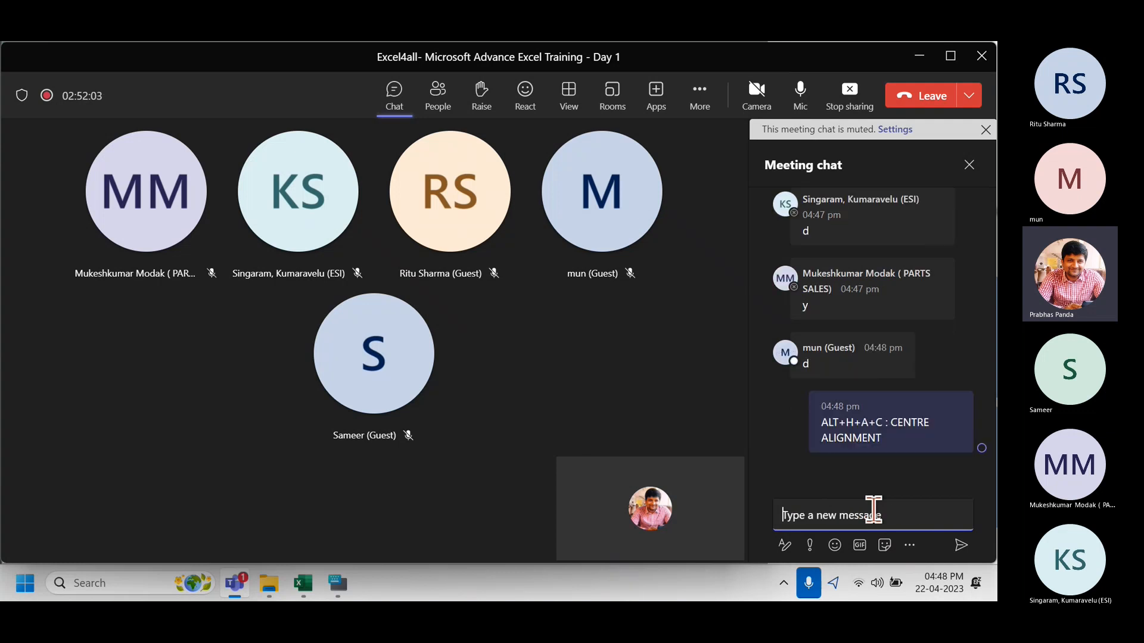
key(alt+Tab)
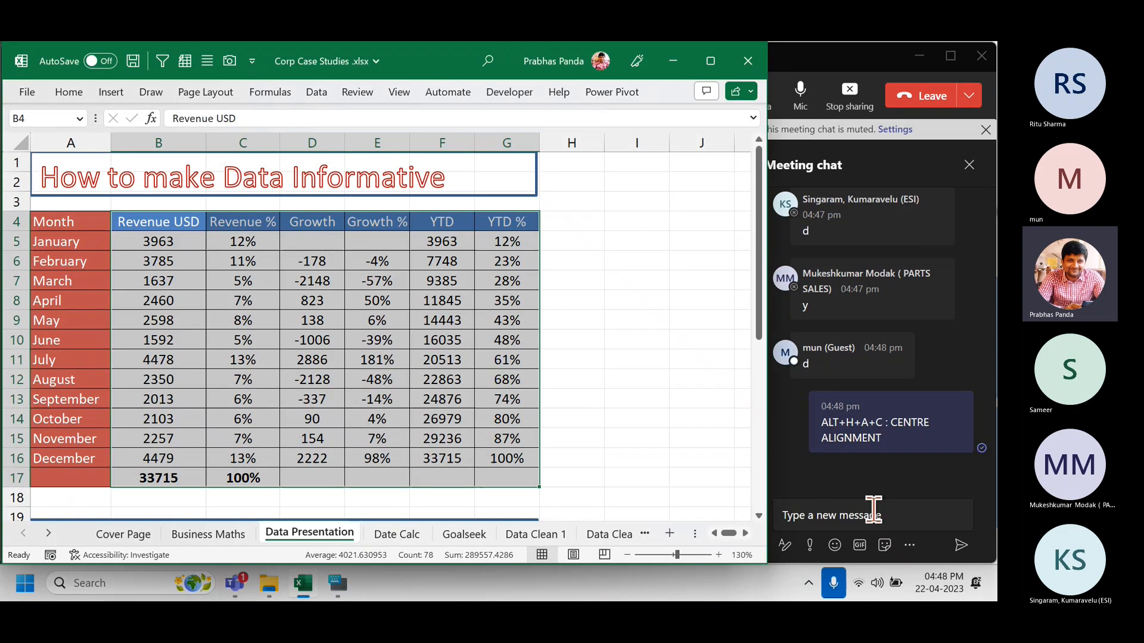
Copy the whole revenue table A4:G17 with Ctrl+A and Ctrl+C, then open Windows search.
click(74, 93)
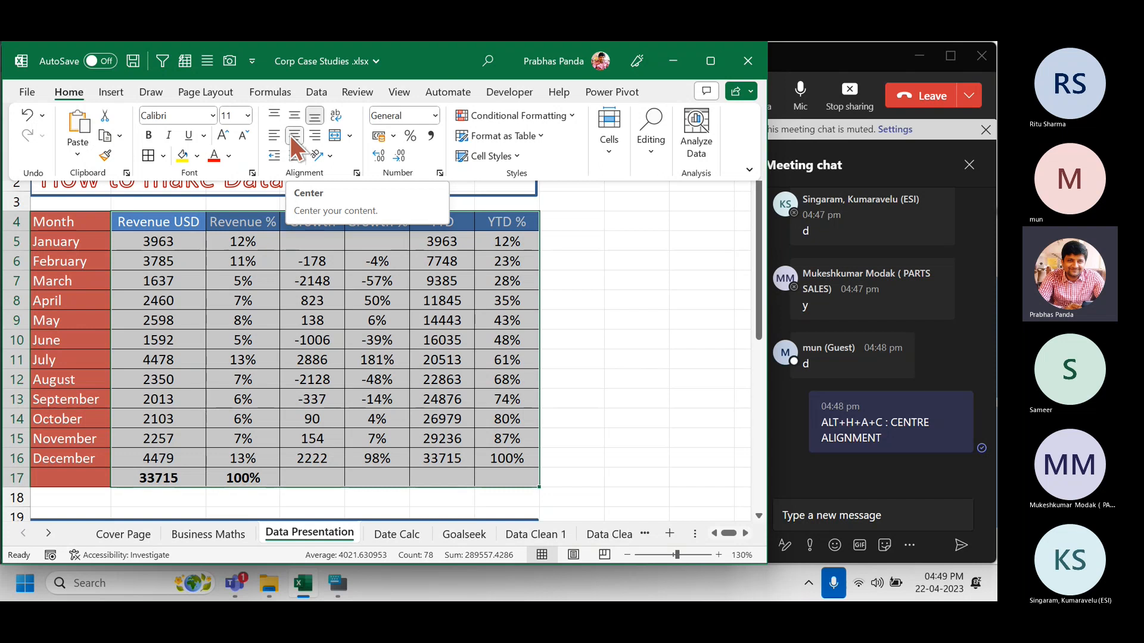
click(359, 265)
click(349, 320)
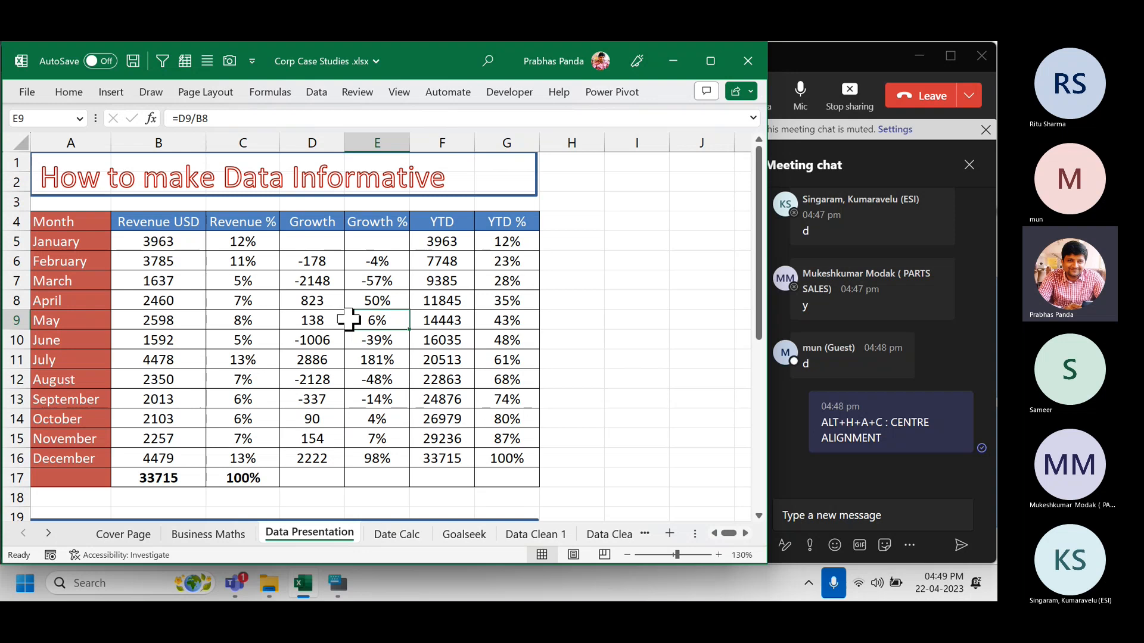
click(95, 222)
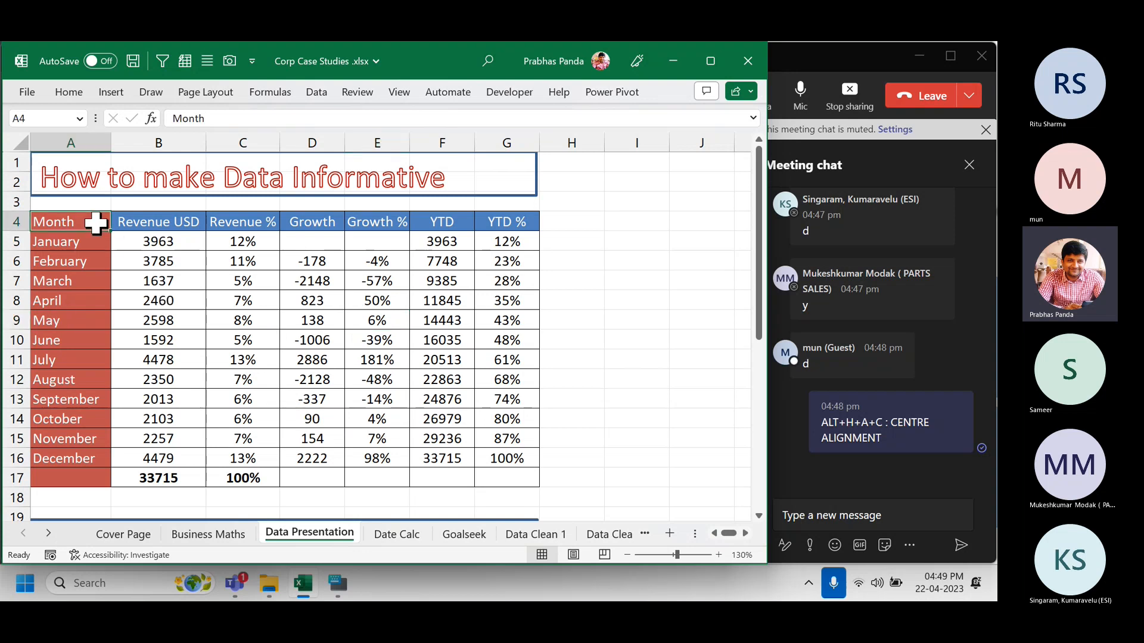
key(ctrl+a)
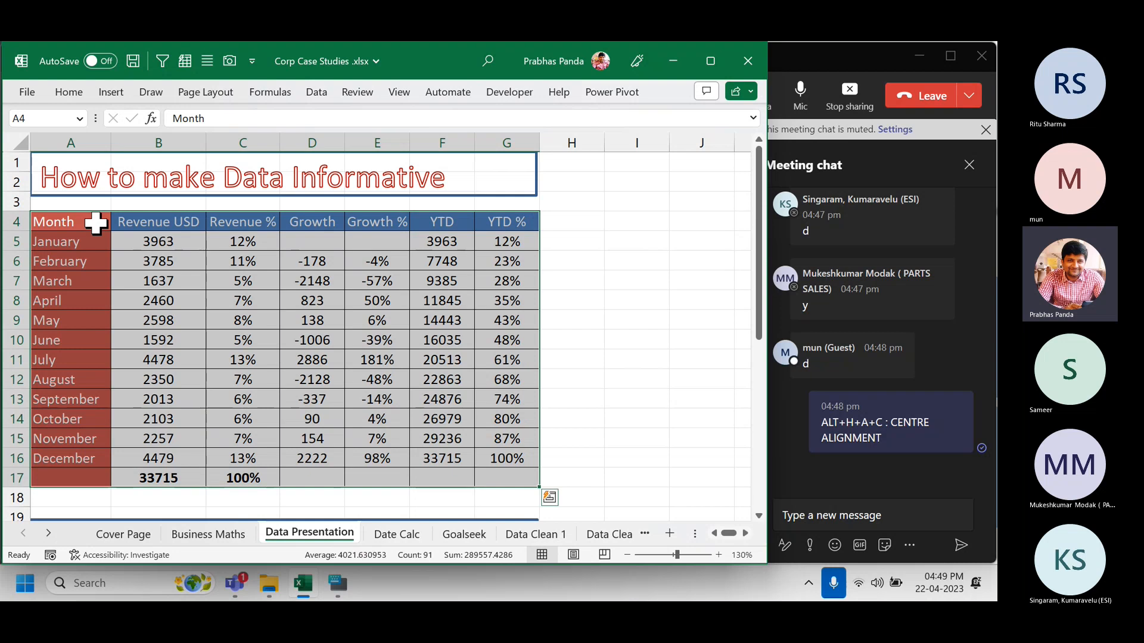
key(ctrl+c)
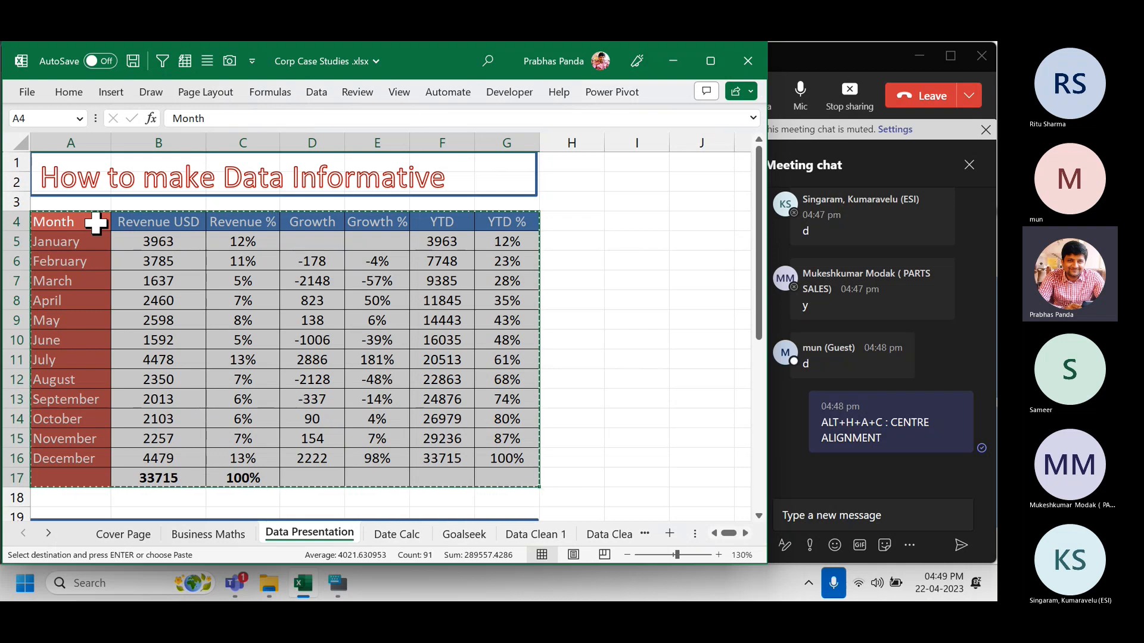
key(super)
Launch PowerPoint and paste the revenue table as a picture on the blank slide.
text(POWER)
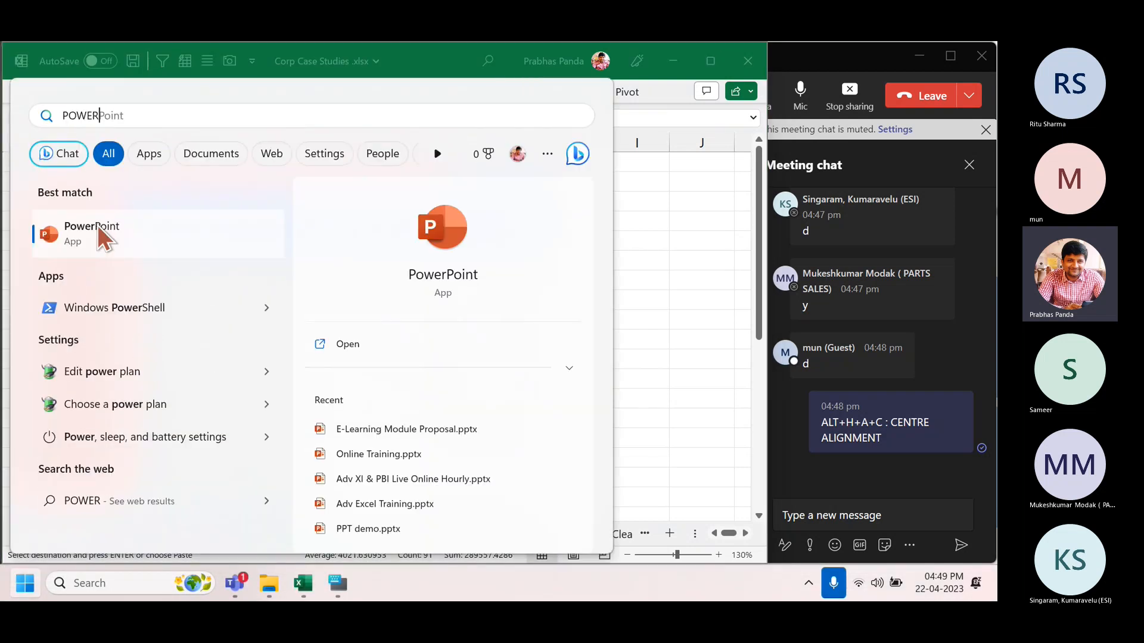
click(97, 225)
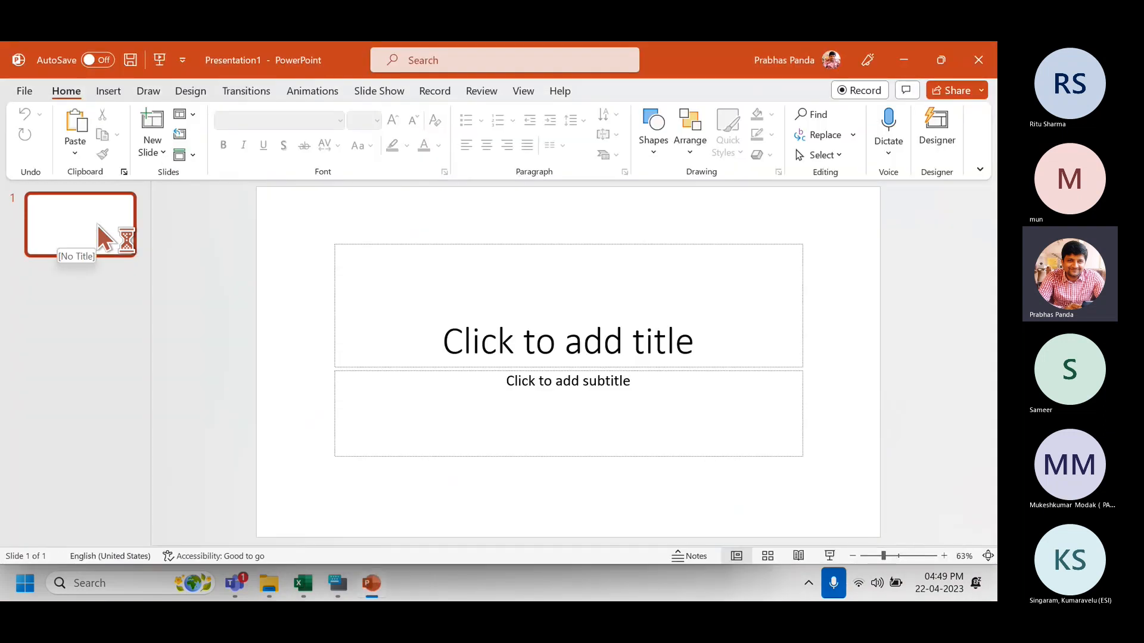
right_click(411, 197)
click(516, 262)
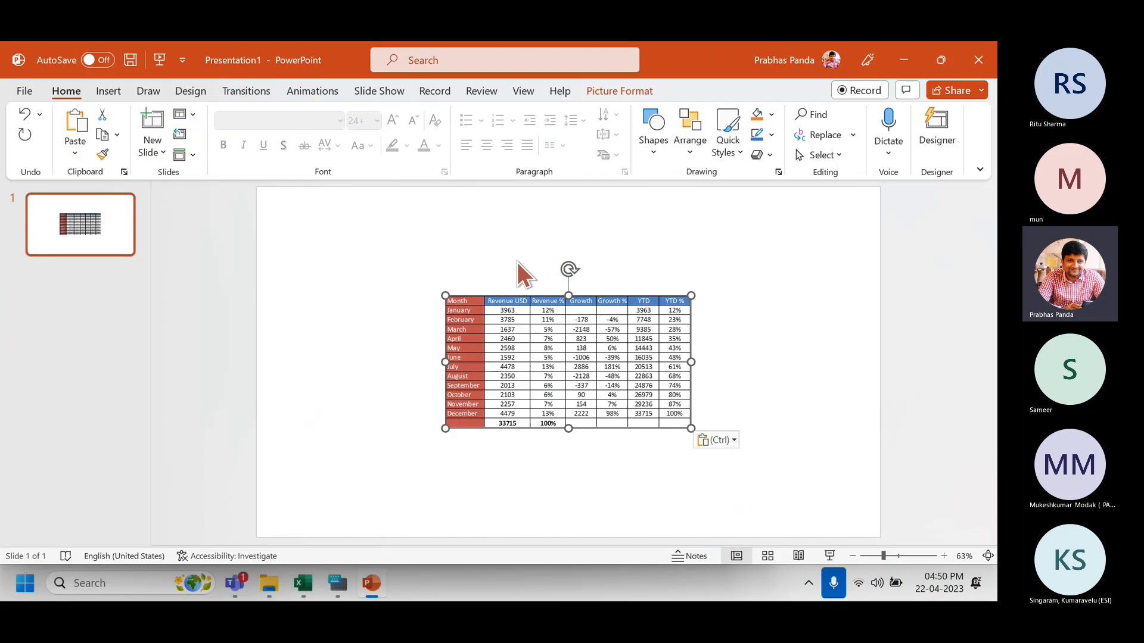
Apply the first Designer idea to enlarge the table, preview the slide, then minimise PowerPoint.
click(937, 122)
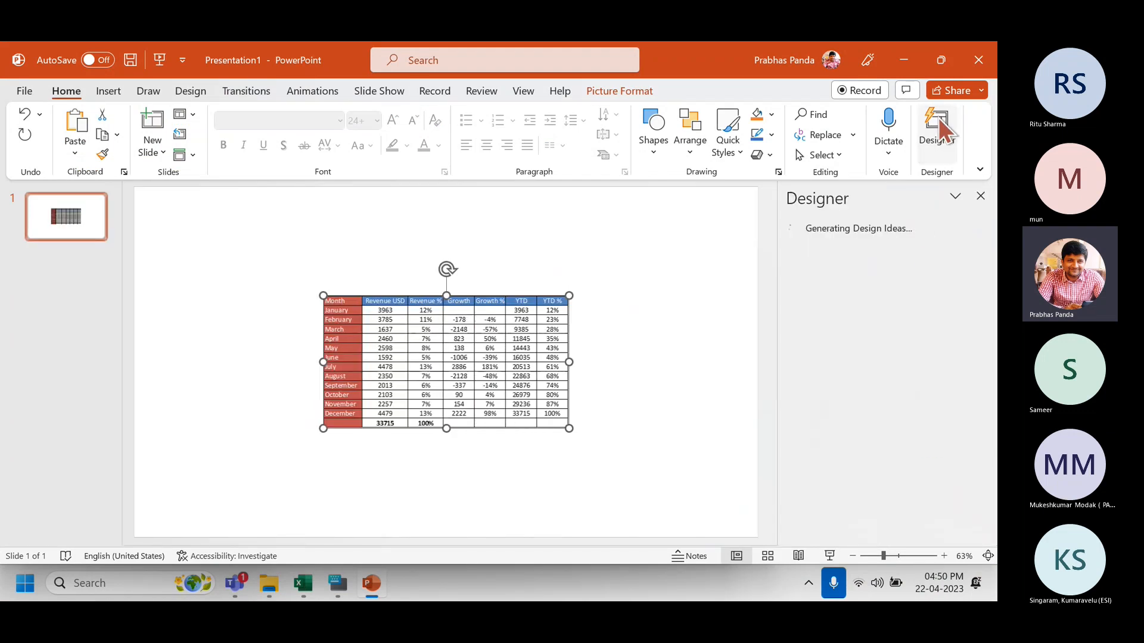
click(860, 271)
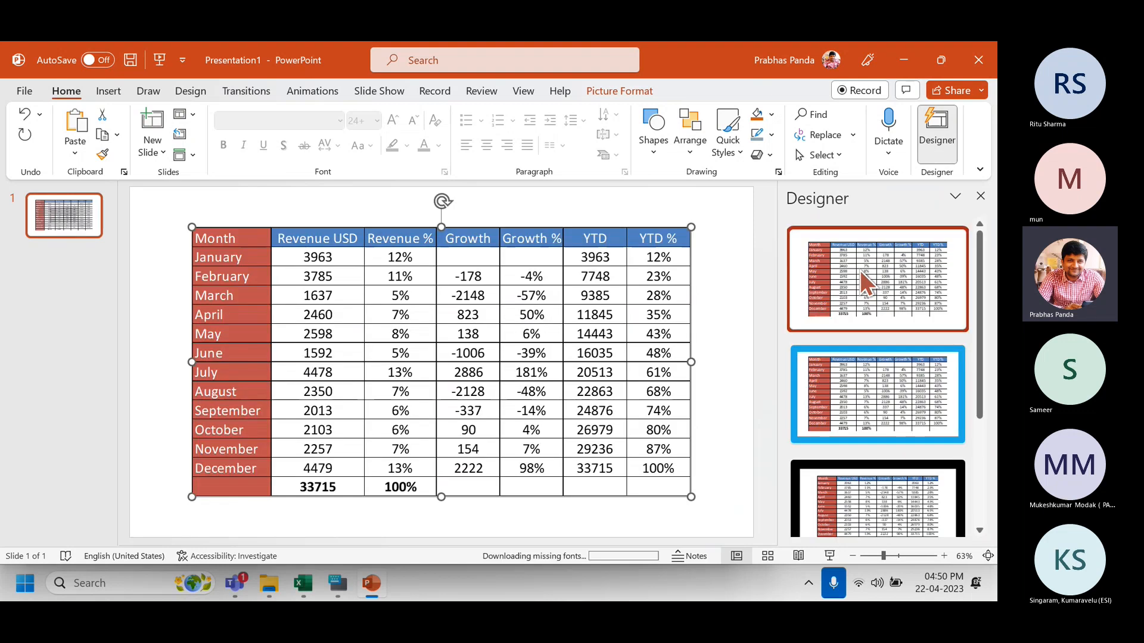
key(F5)
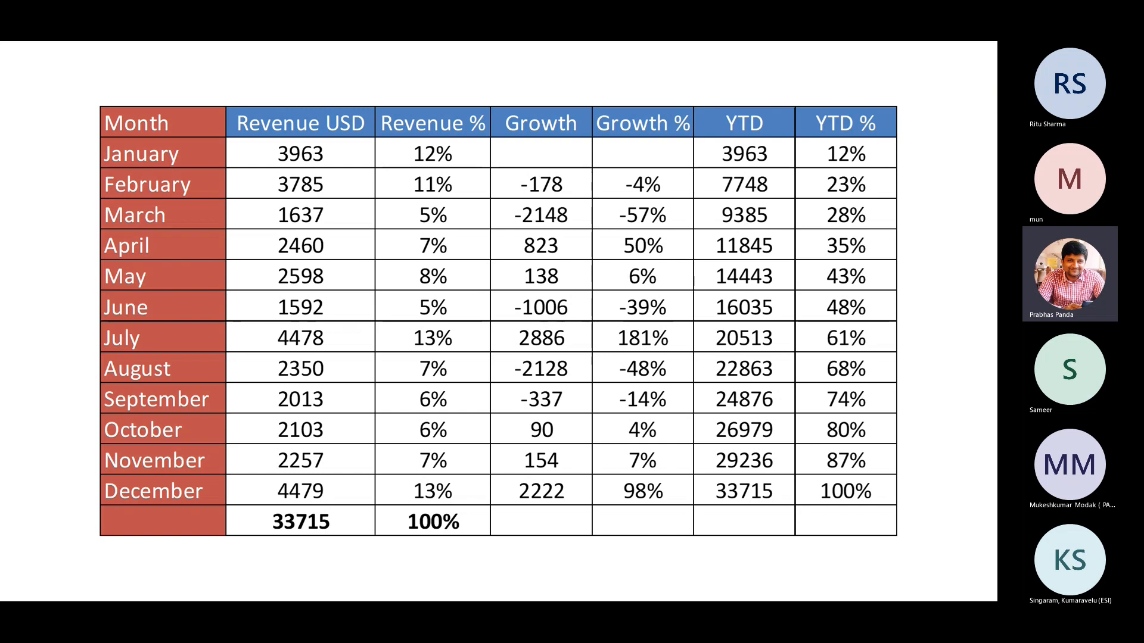
key(Escape)
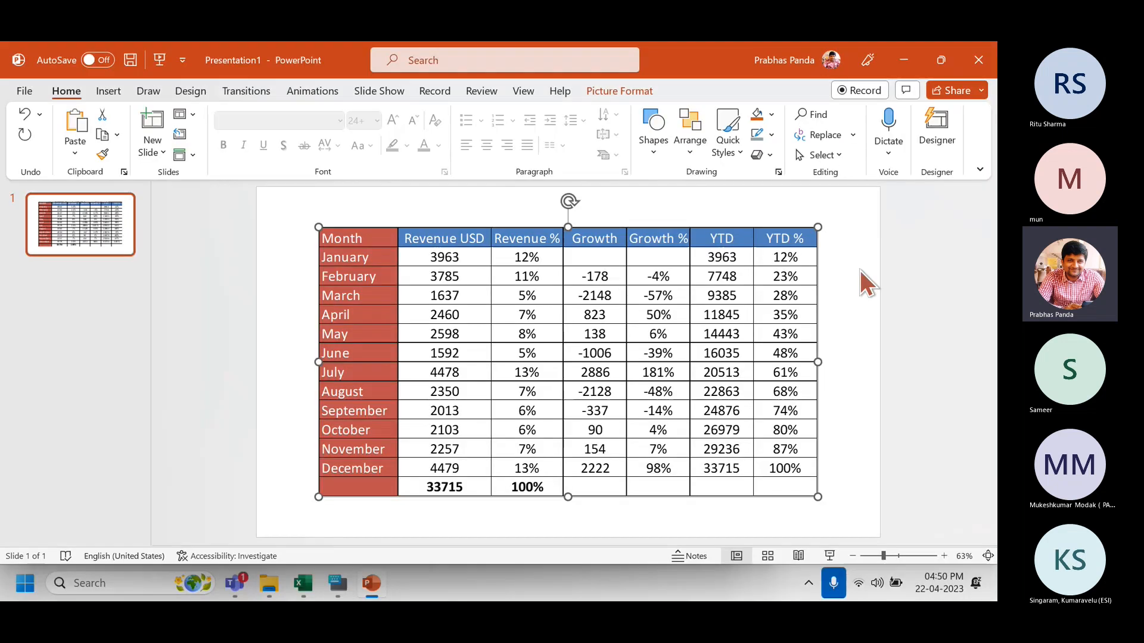
click(905, 60)
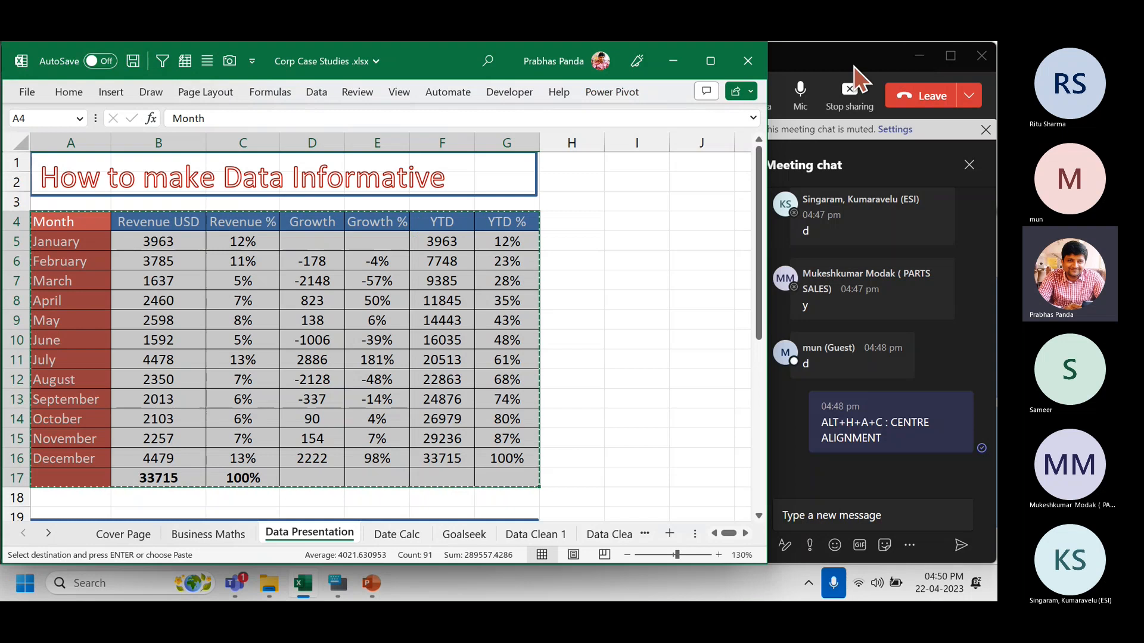
Scroll down to the Data Presentable section and select the Month and Revenue USD cells A23:B35.
click(380, 398)
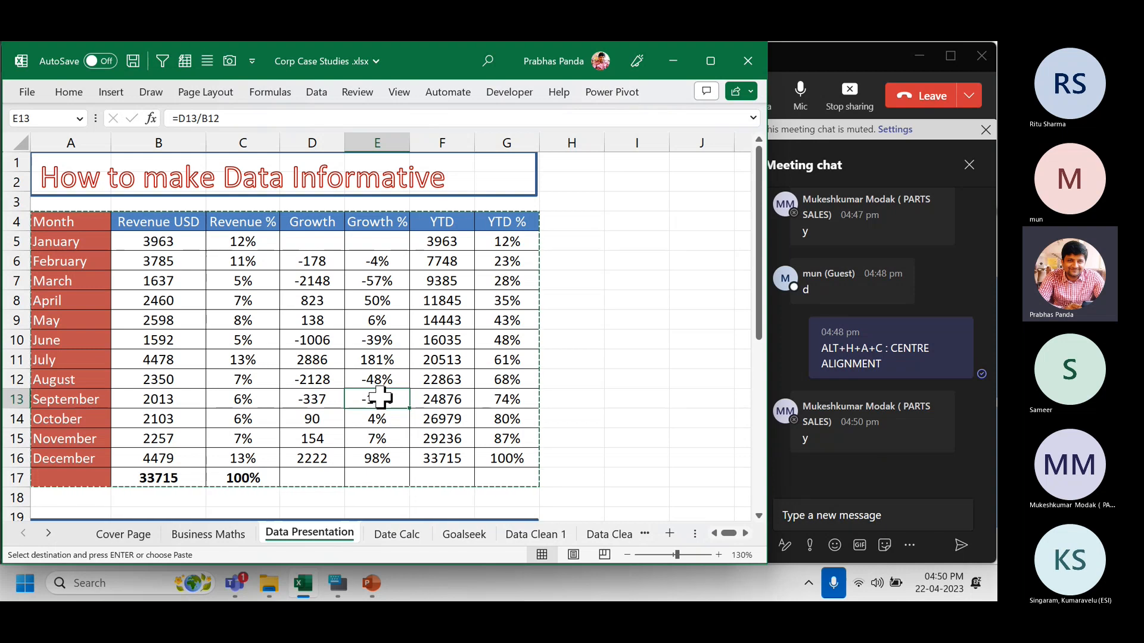
scroll(380, 397, down, 5)
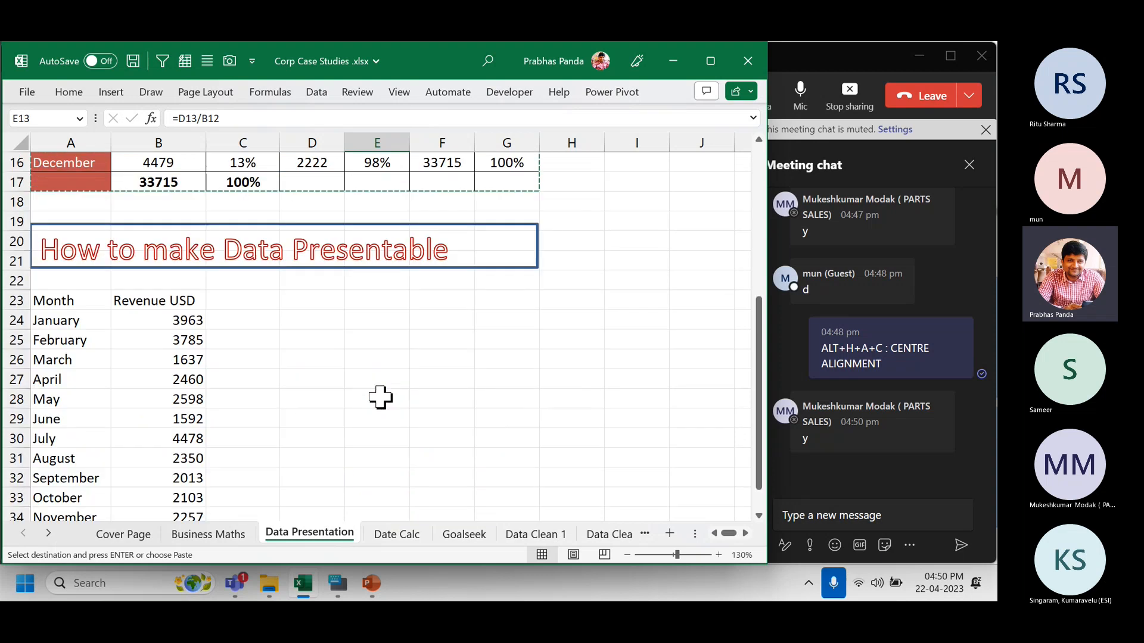
scroll(380, 397, down, 1)
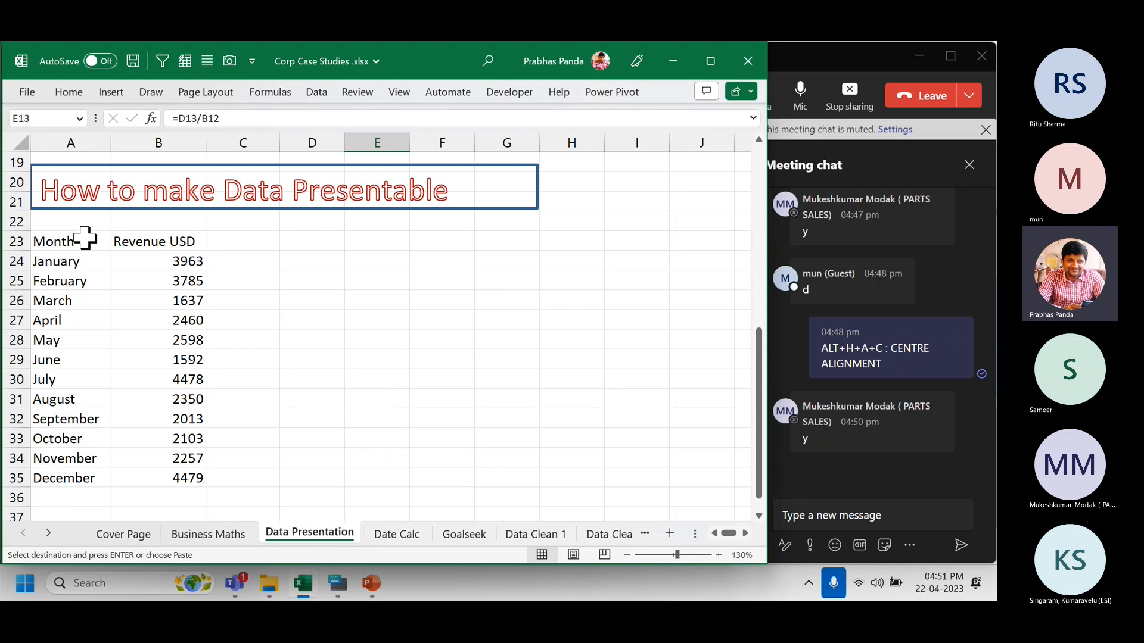
drag(83, 241, 155, 477)
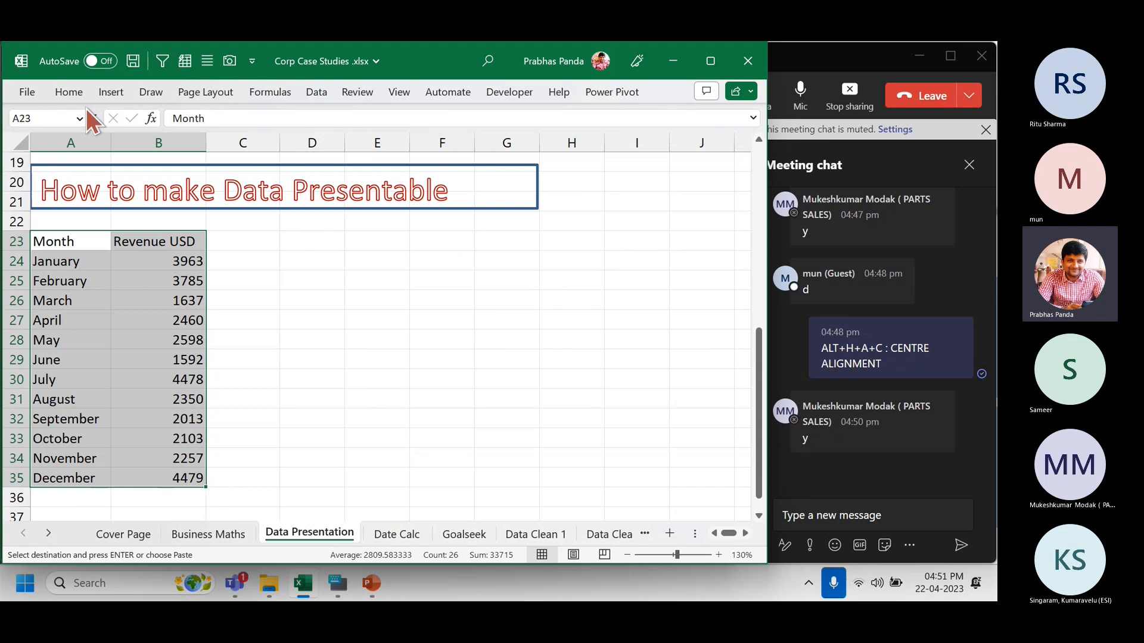
Format A23:B35 as a table in a medium blue style, keeping the header row.
click(79, 91)
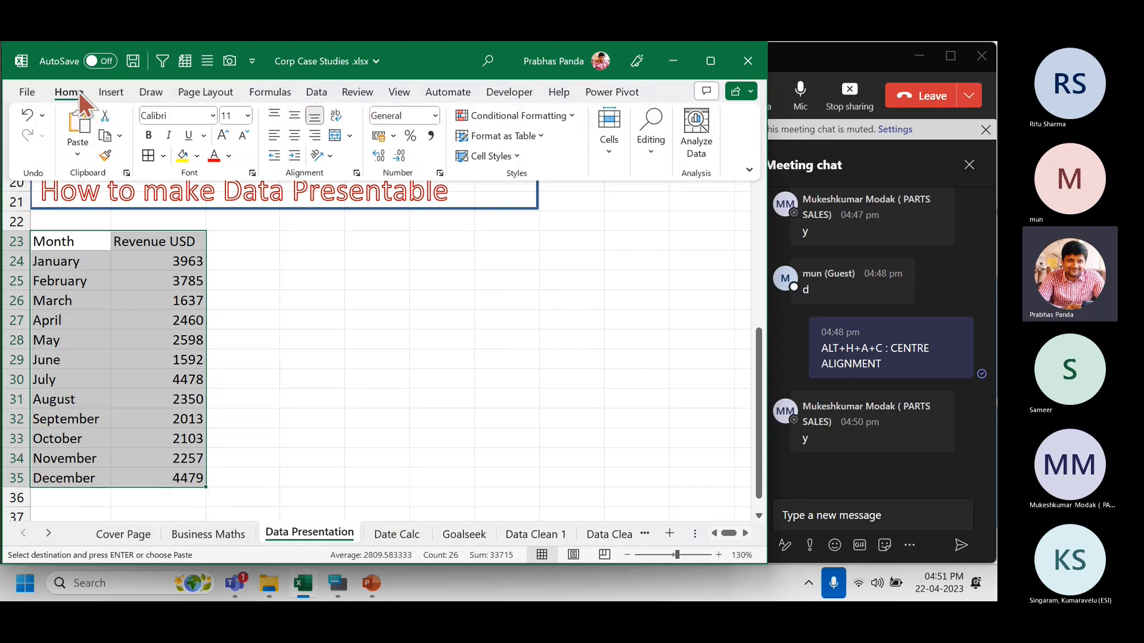
click(528, 137)
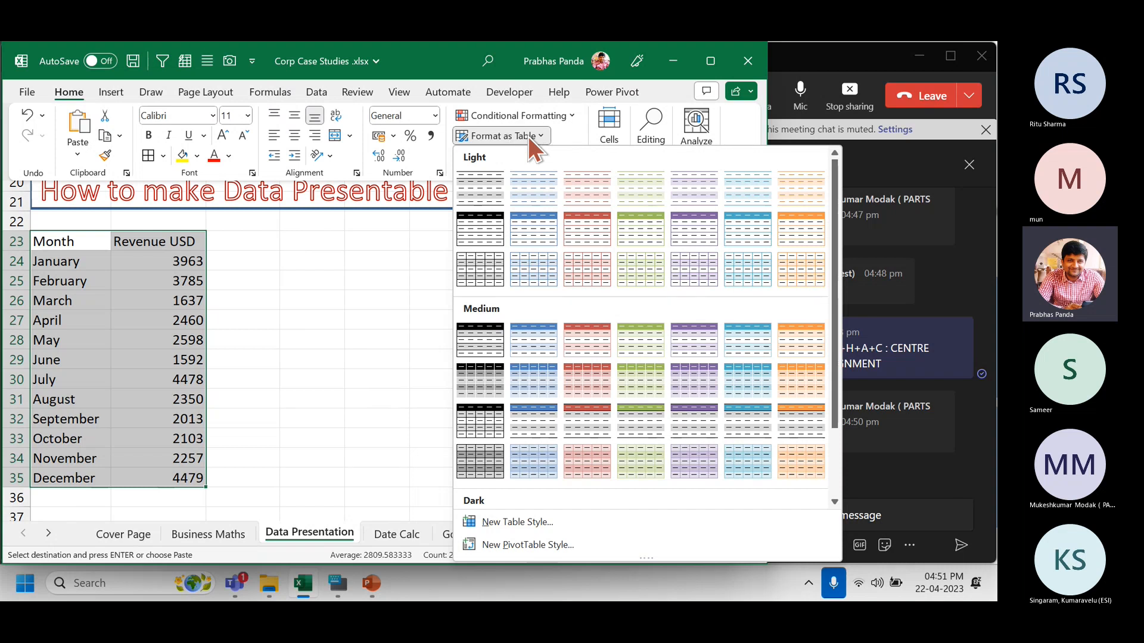
scroll(563, 430, down, 2)
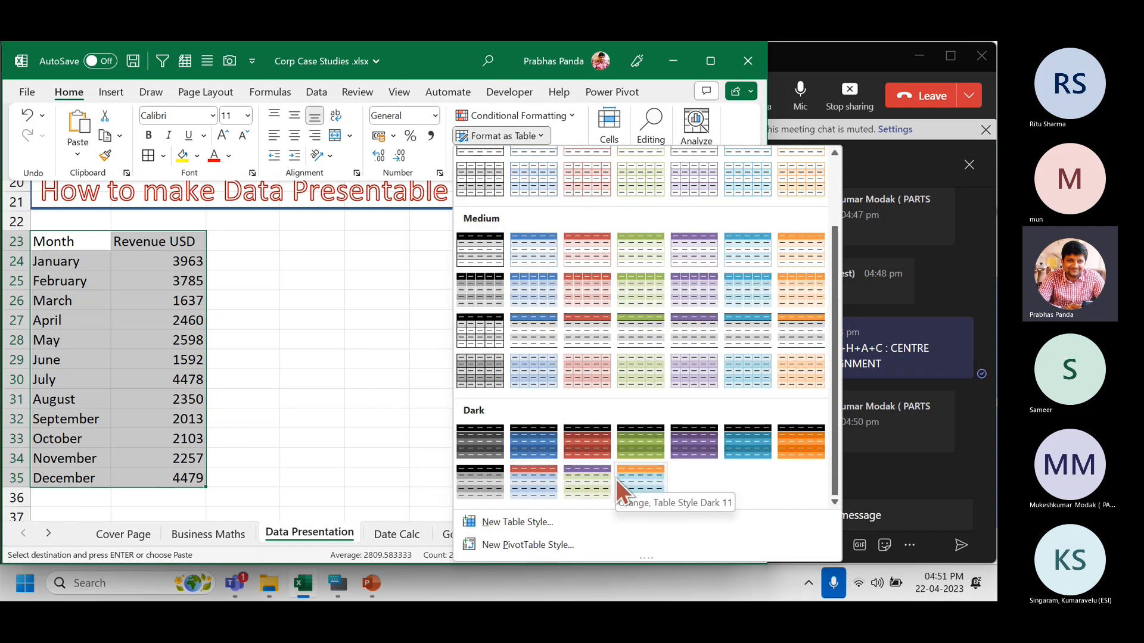
scroll(616, 479, up, 2)
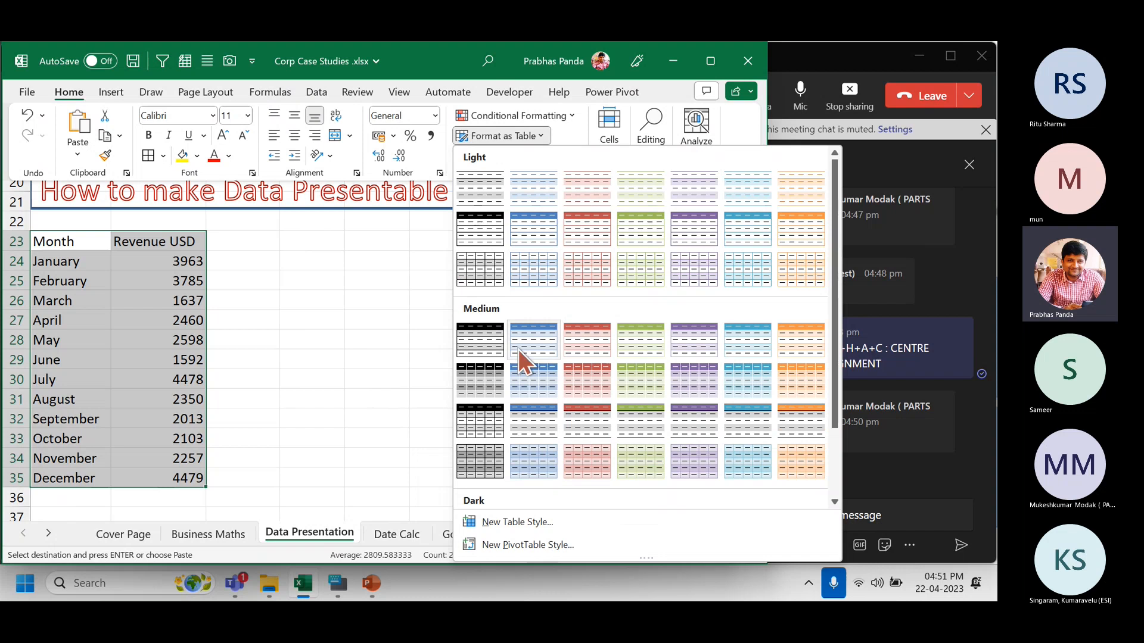
click(527, 413)
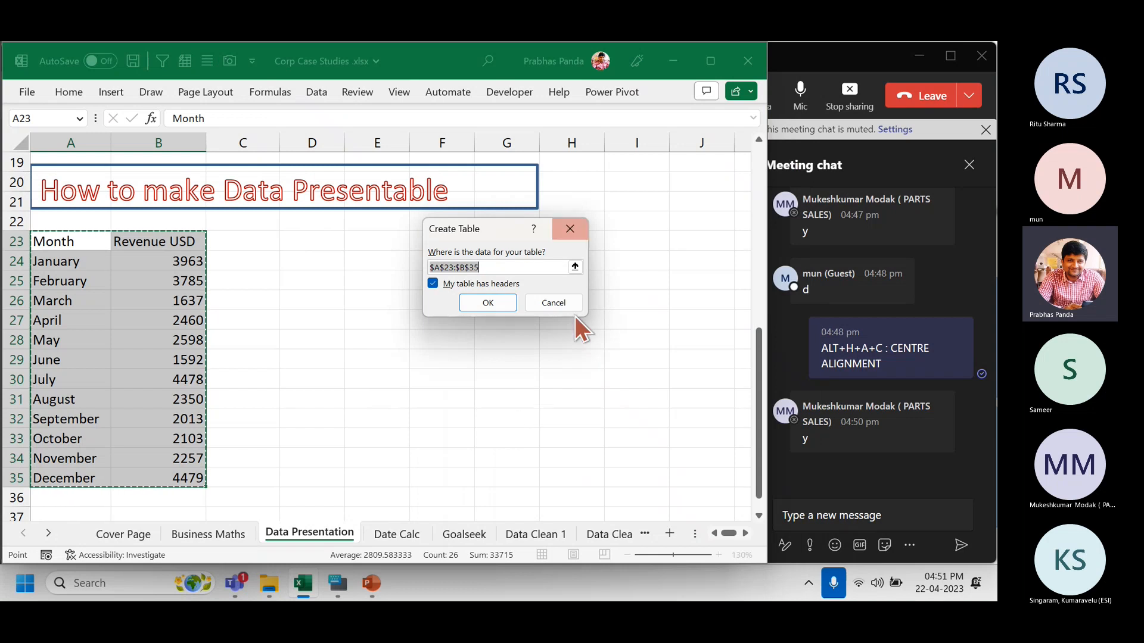
click(487, 304)
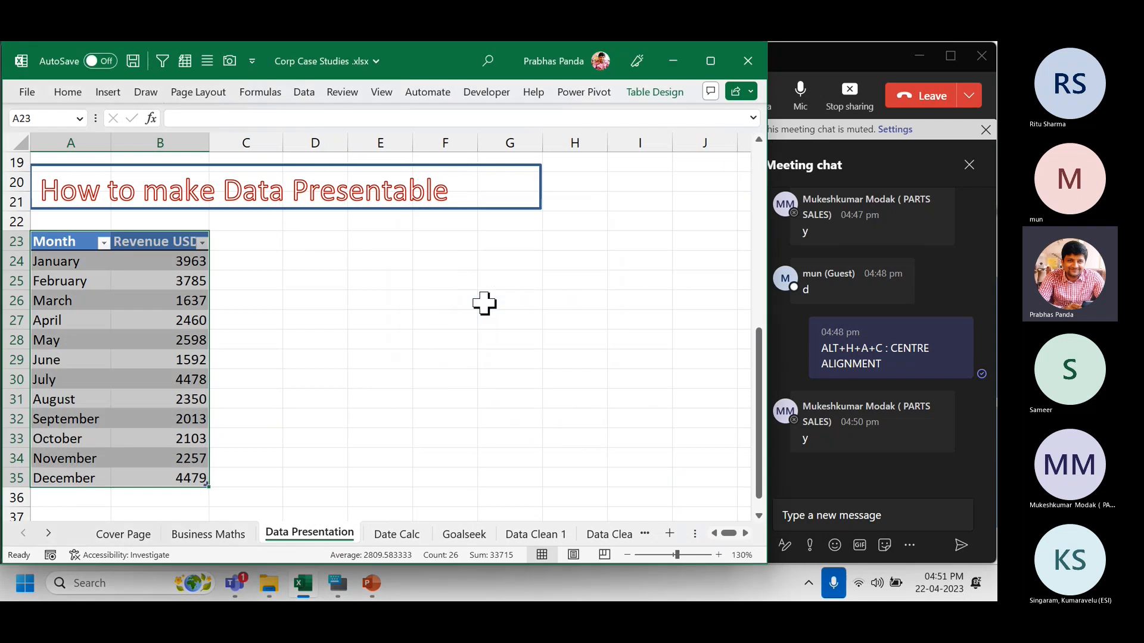
click(141, 283)
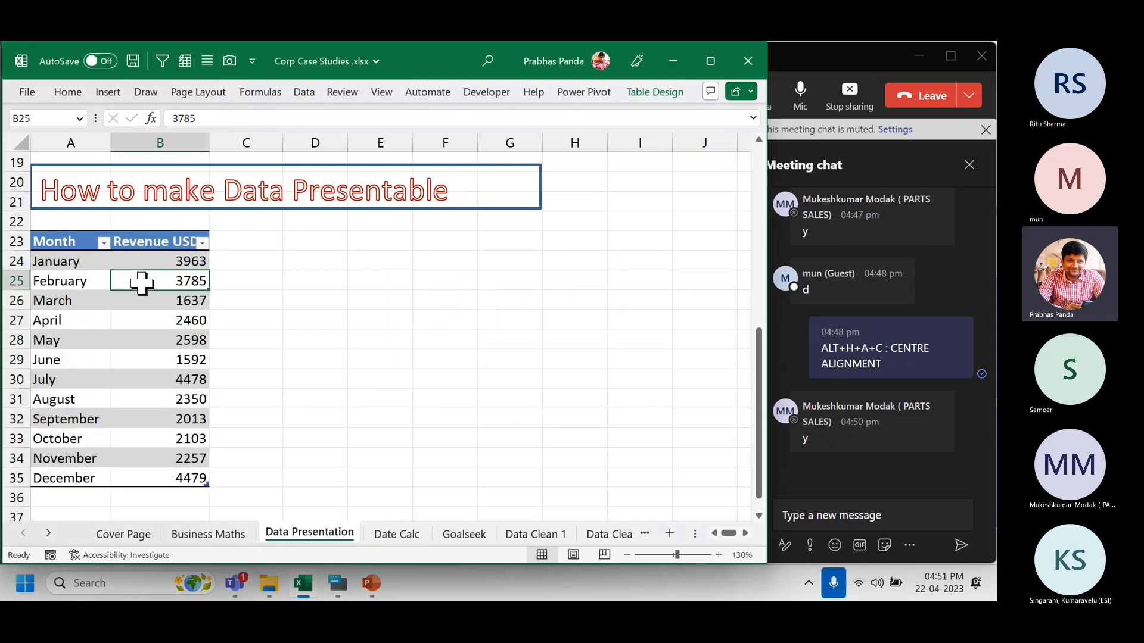
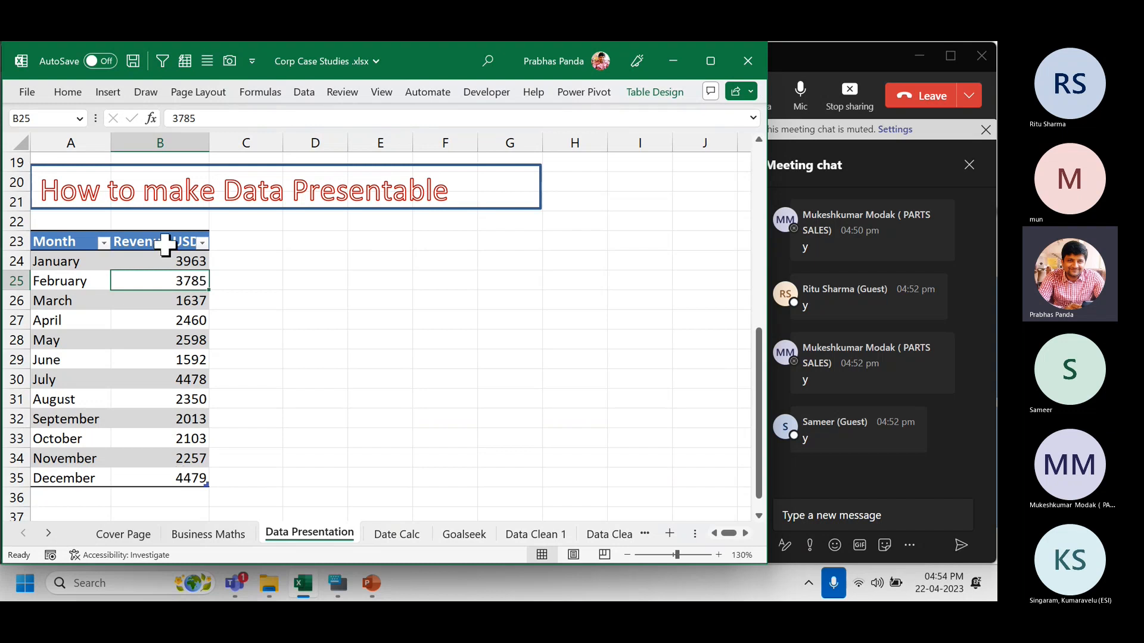
After selecting the Revenue USD values, add an 'Incentive' header in C23 to expand the table.
click(165, 244)
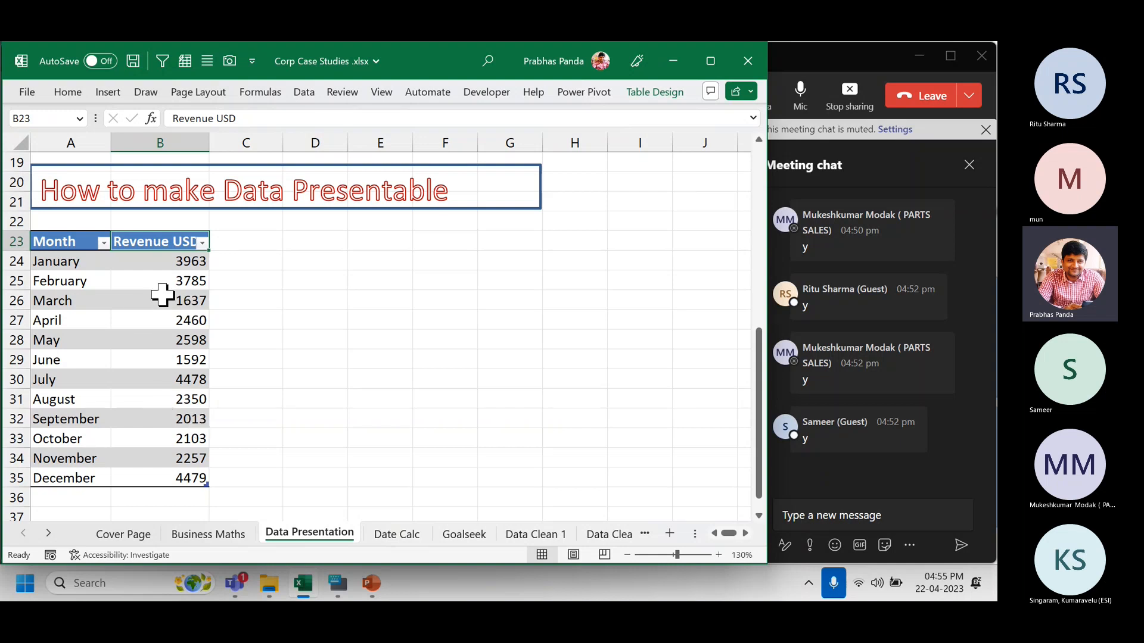
drag(172, 241, 178, 477)
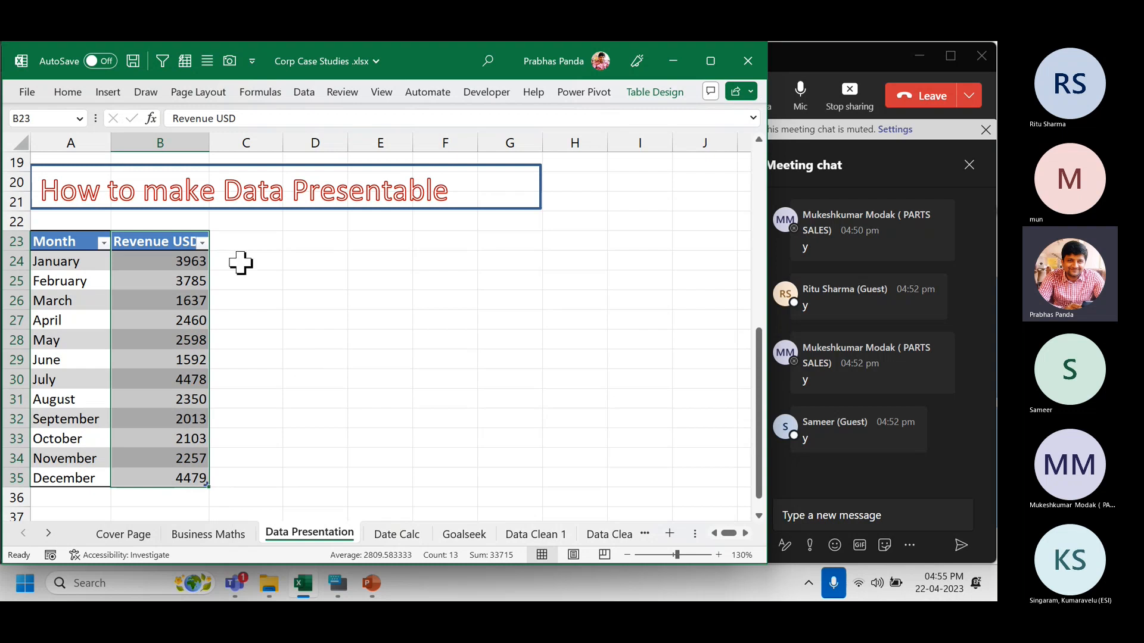
click(249, 241)
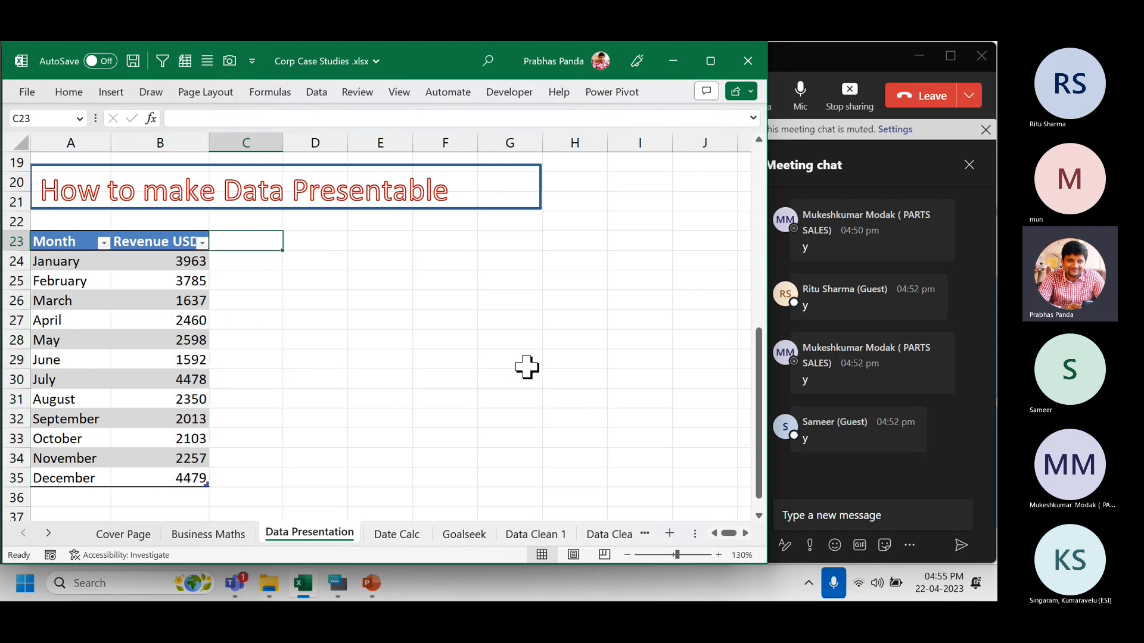
text(Incentive)
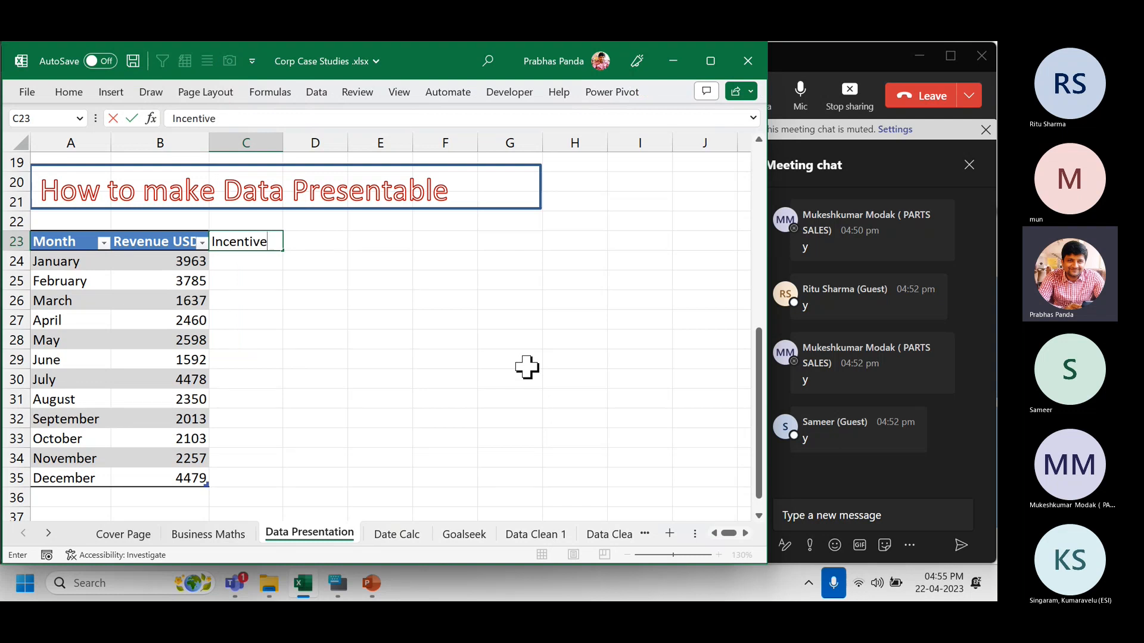
key(Return)
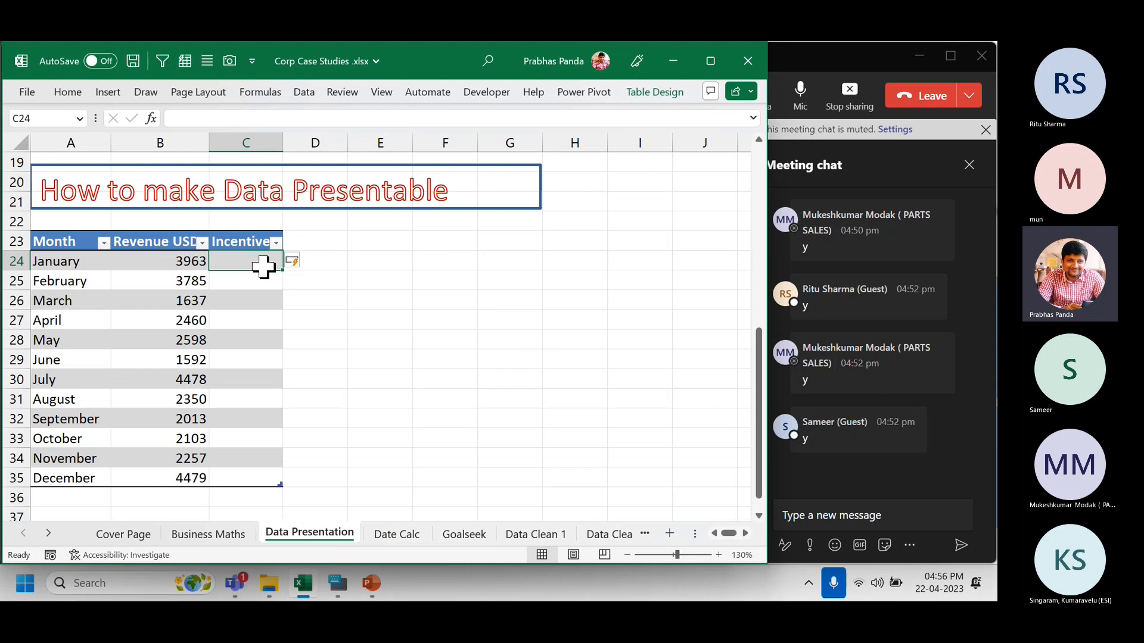
Fill Incentive with =[@[Revenue USD]]*2% (79.26 for January) and check January's formula.
text(=)
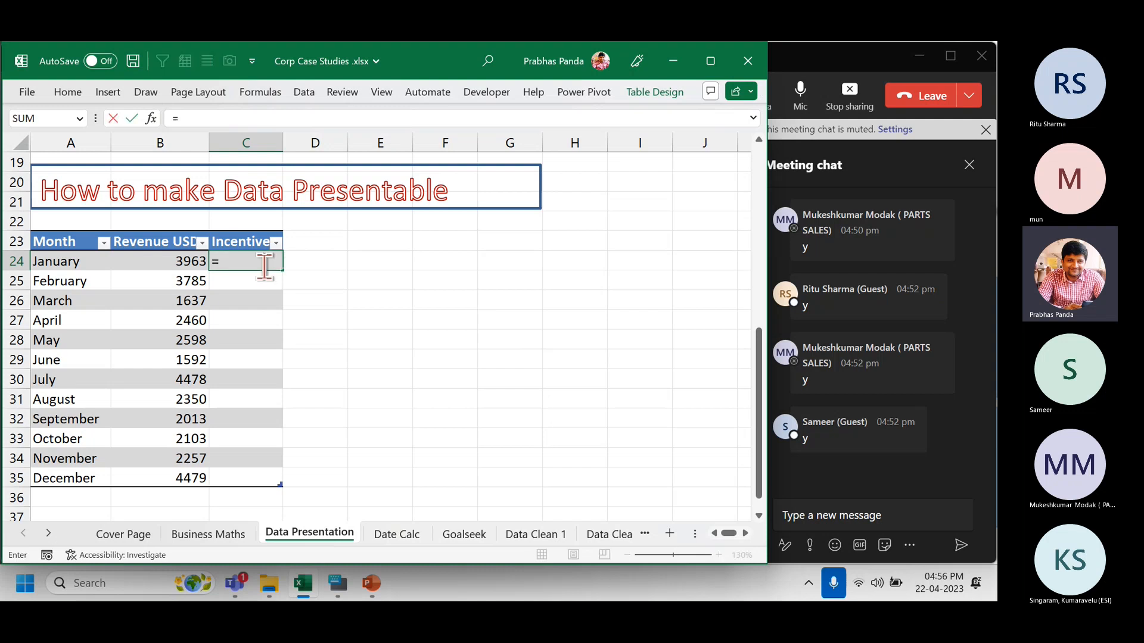
key(Left)
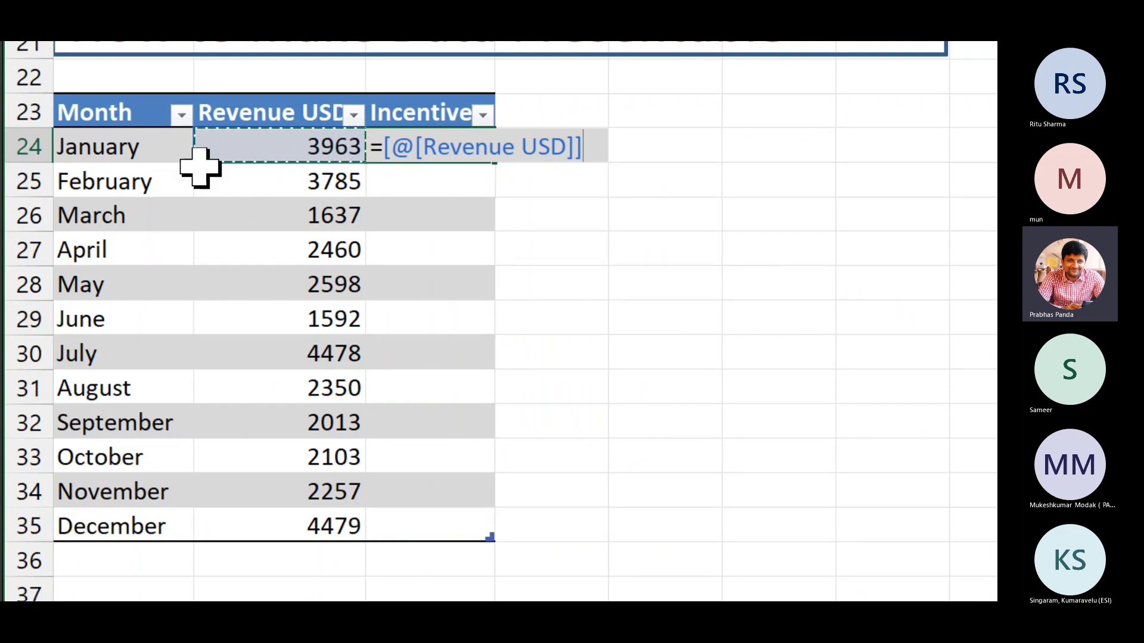
text(*)
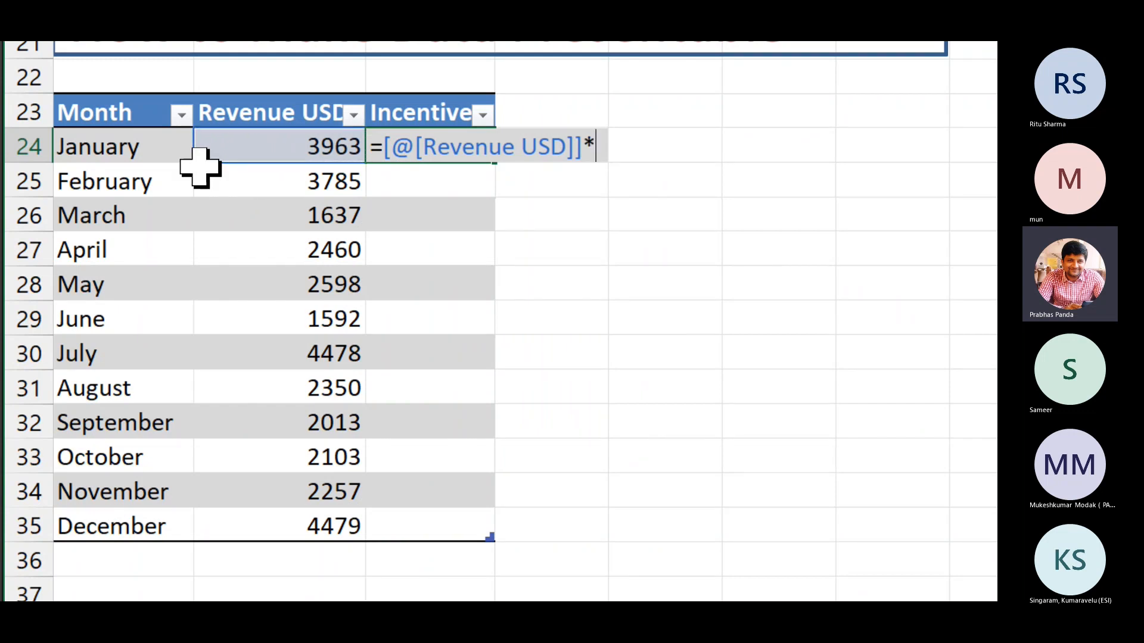
text(2)
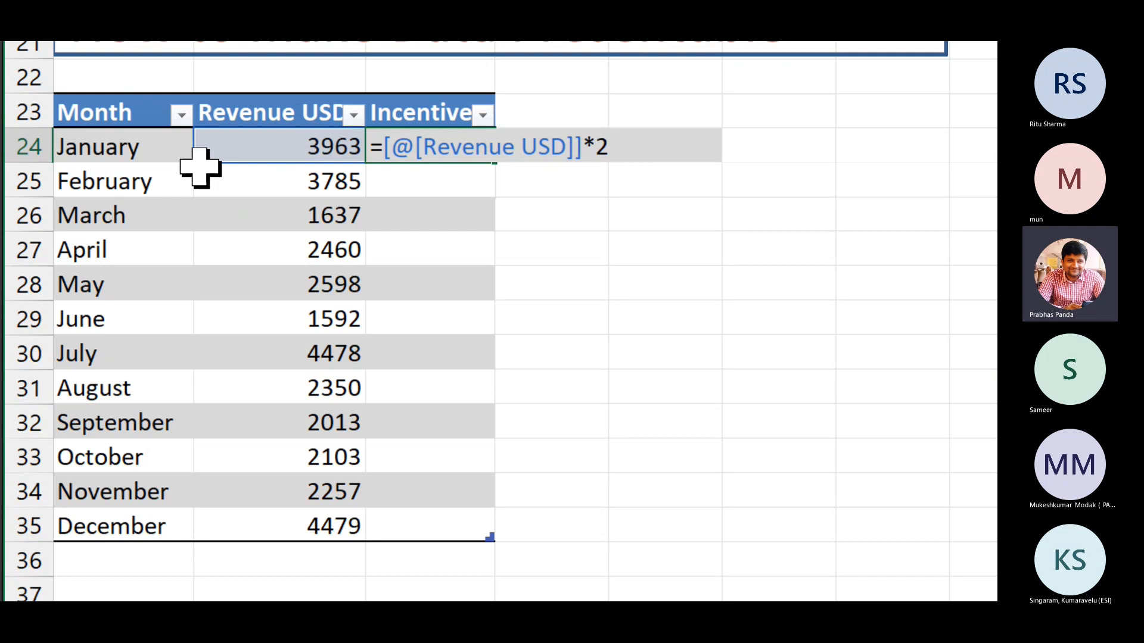
text(%)
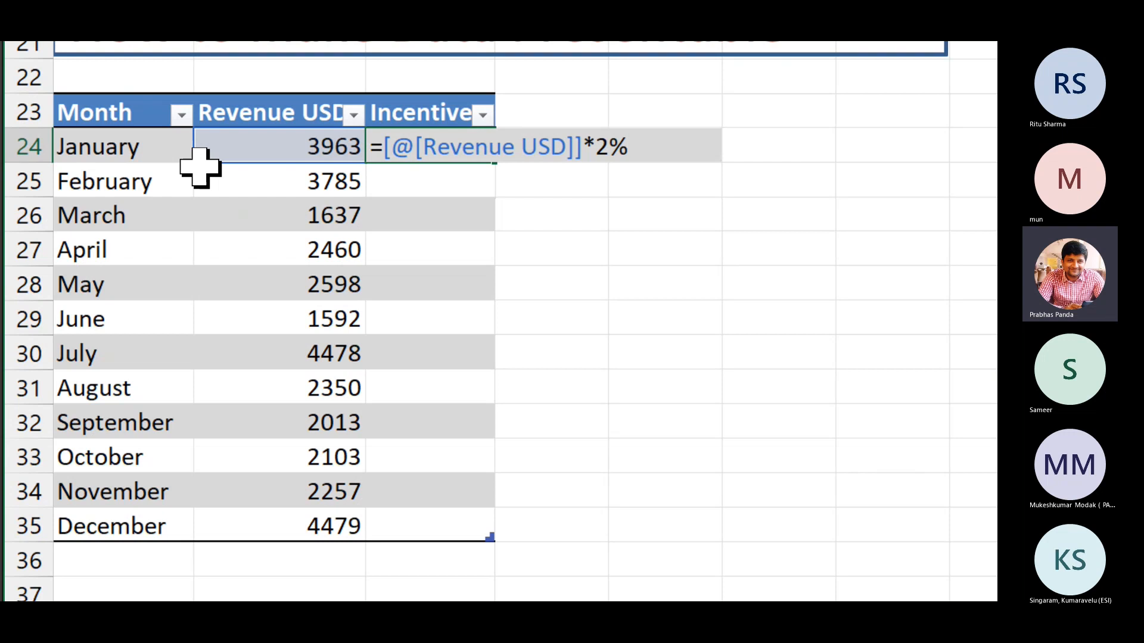
key(Return)
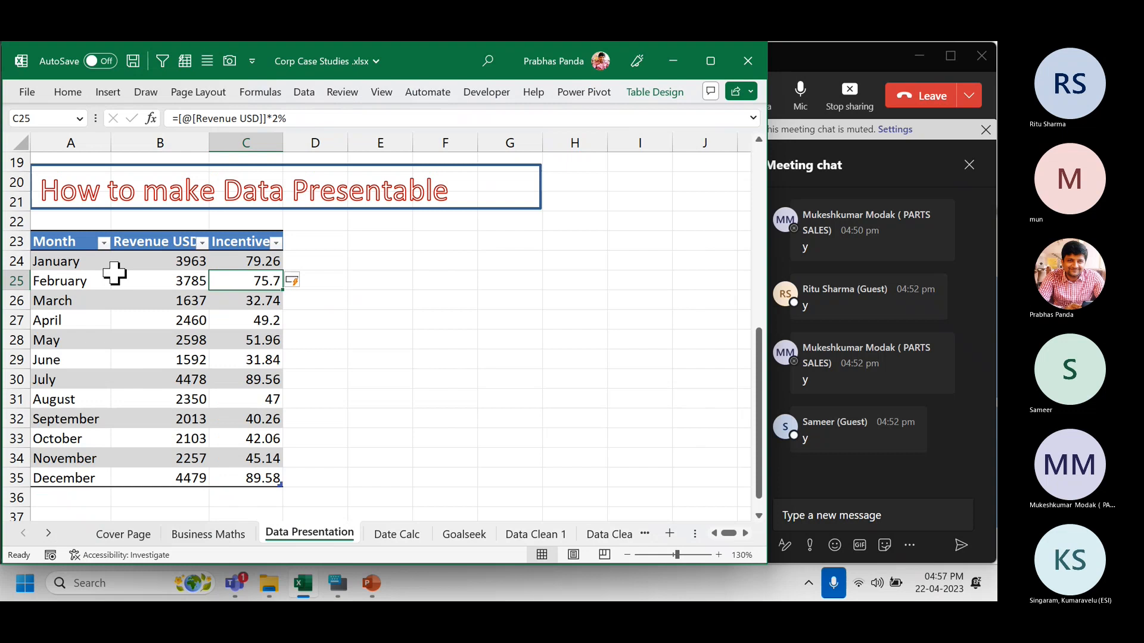
key(Up)
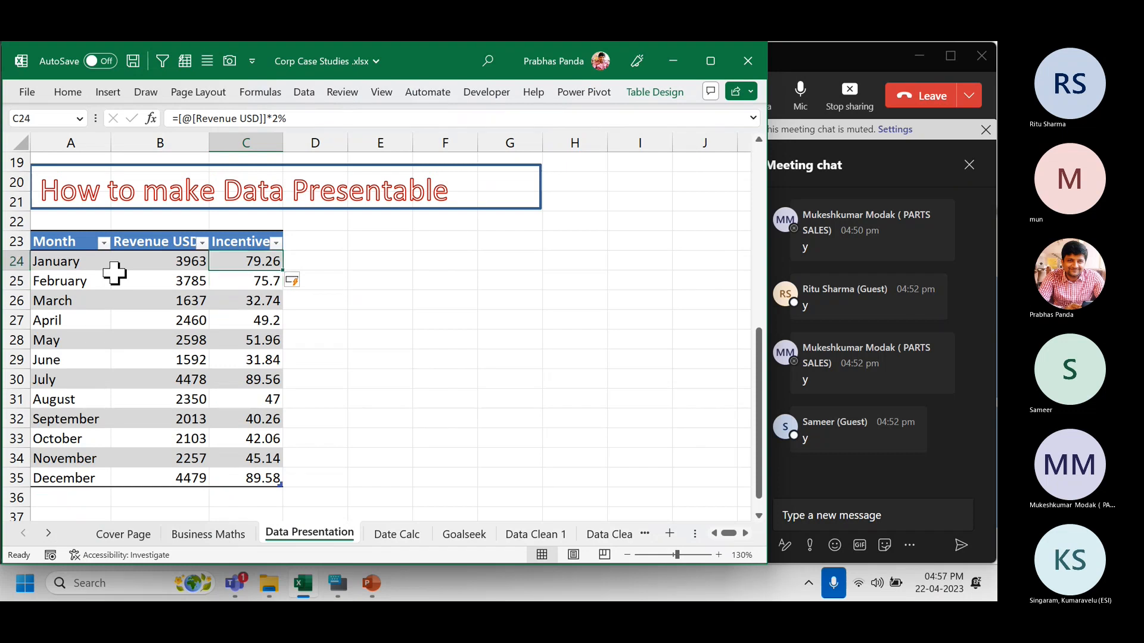
key(F2)
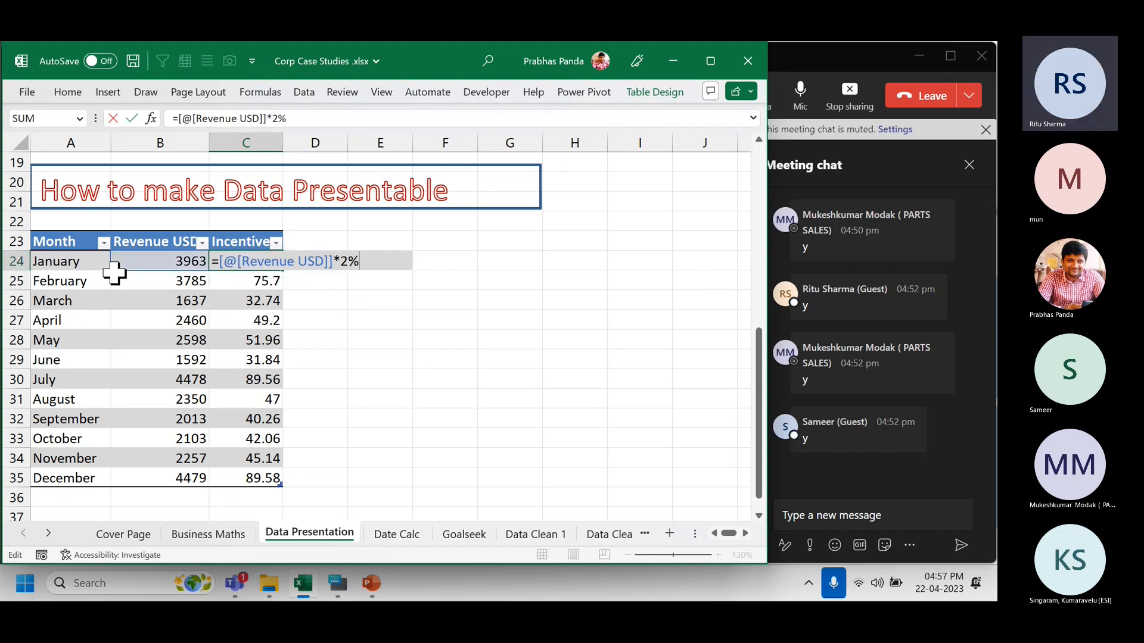
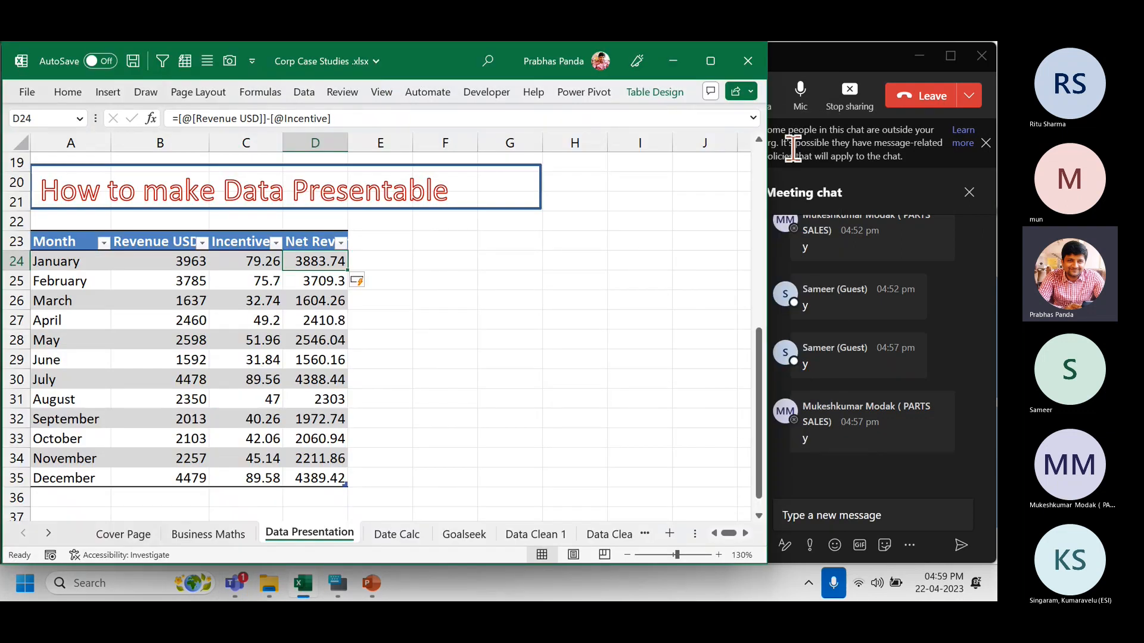
Admit the guest waiting in the Teams meeting lobby and return to Excel.
click(810, 74)
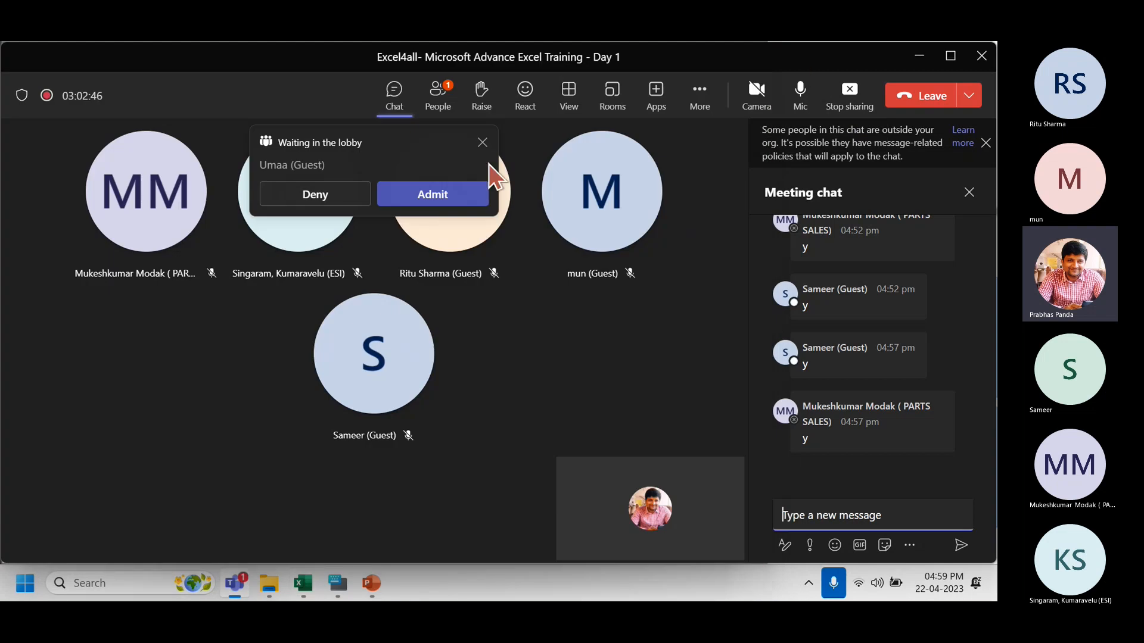
click(409, 192)
key(alt+Tab)
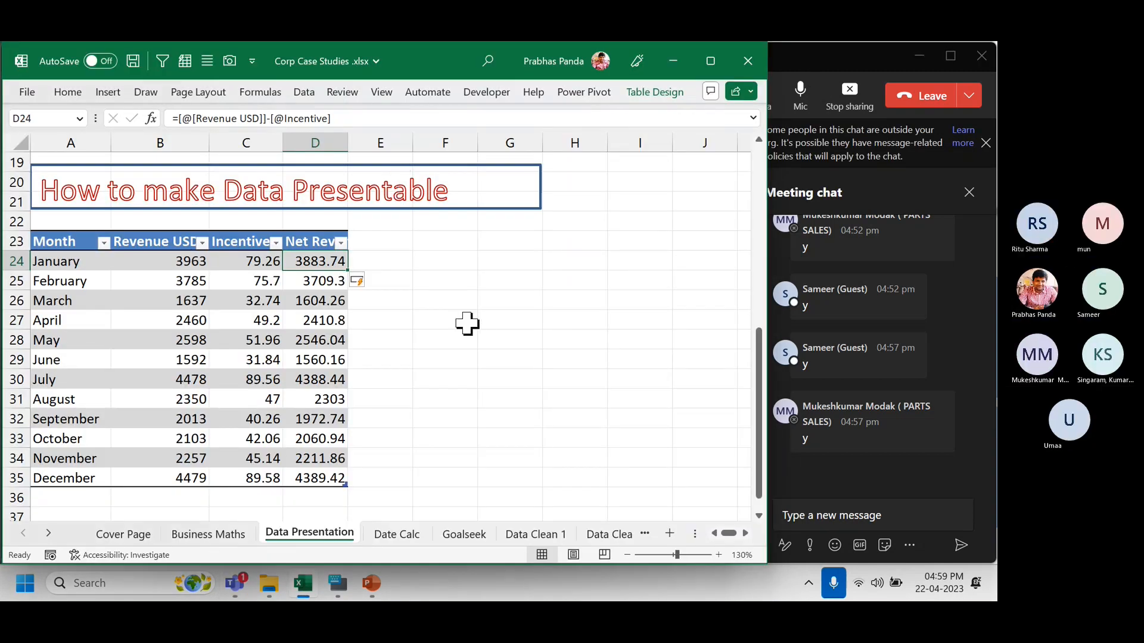
Review the June and April Incentive cells, then show the Table Design options.
click(257, 359)
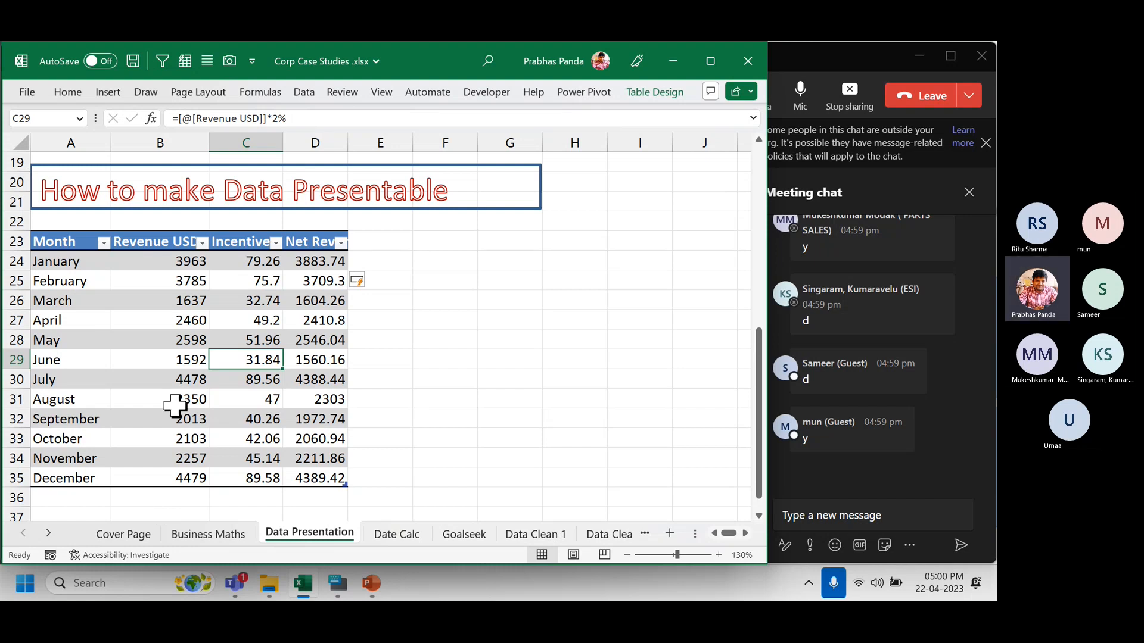
click(229, 319)
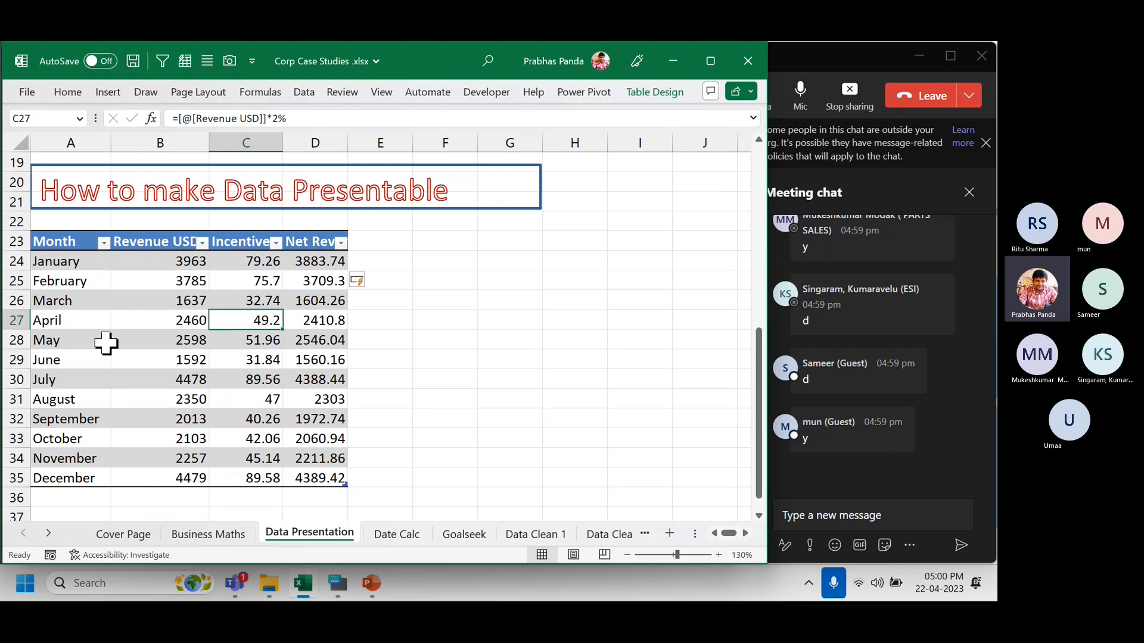
click(655, 93)
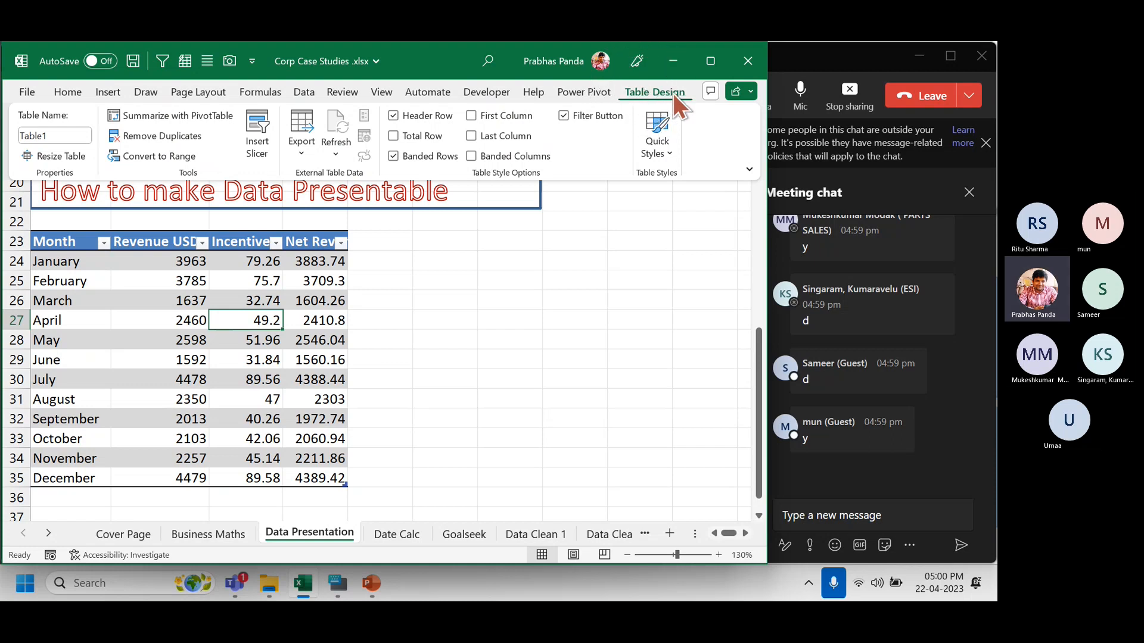
Tick Total Row so the table ends with a Net Revenue total of 33040.7.
key(ctrl)
key(ctrl)
key(ctrl)
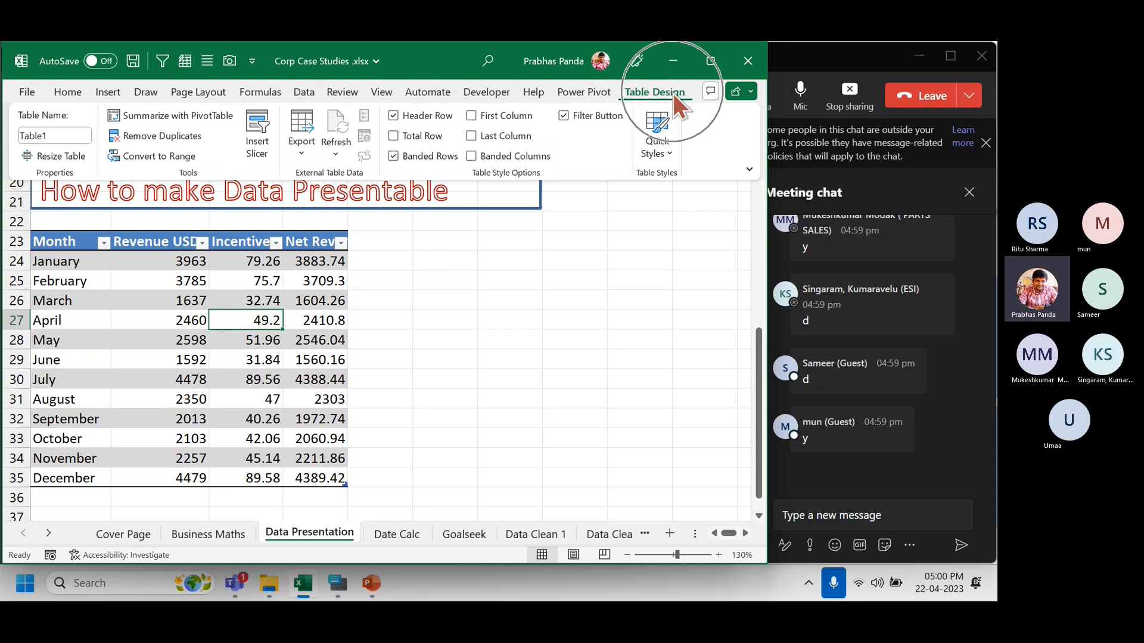
key(ctrl)
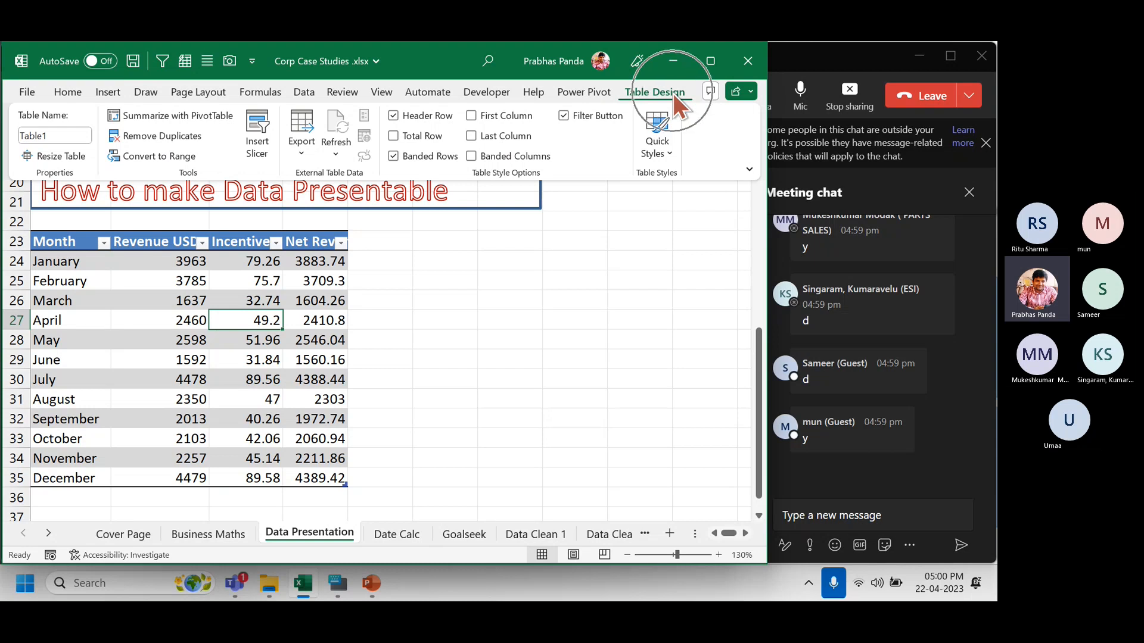
key(ctrl)
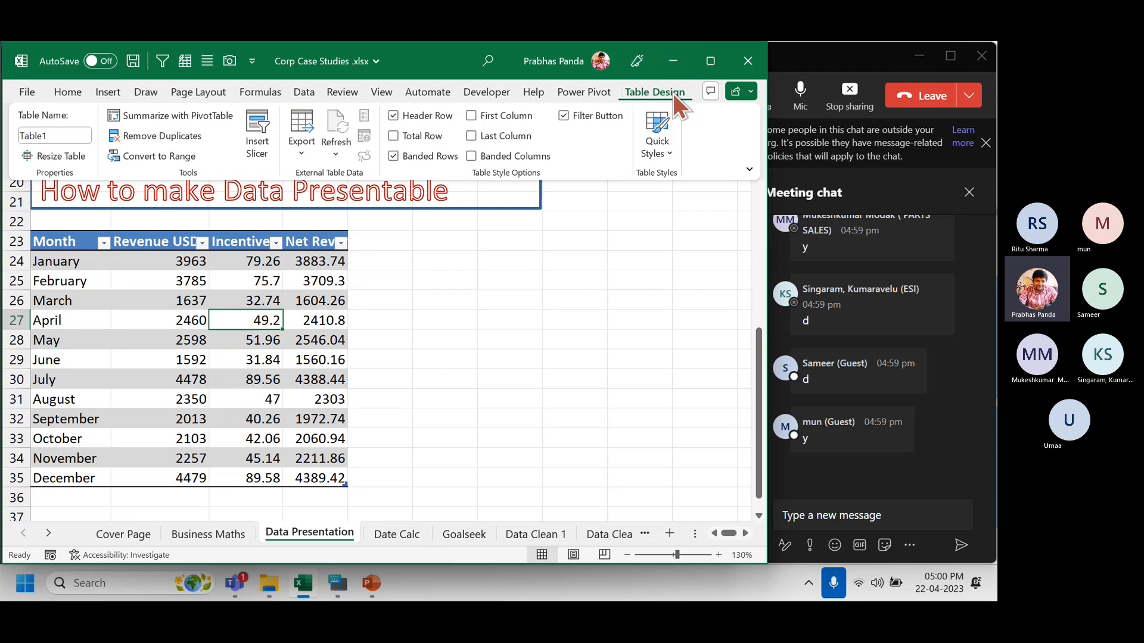
key(ctrl)
key(ctrl)
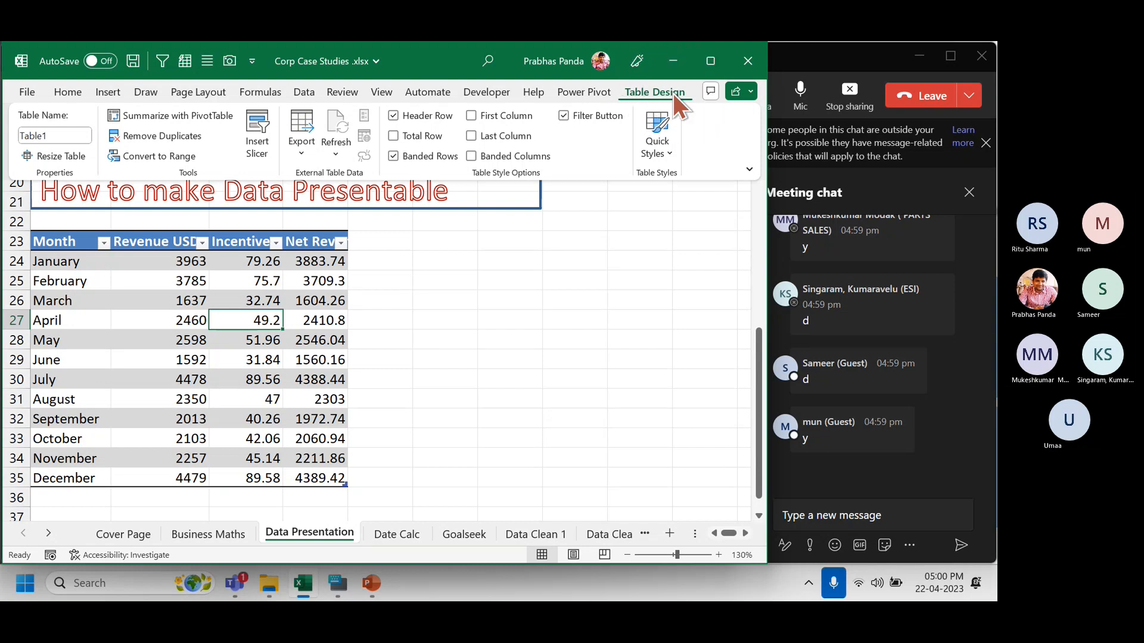
key(ctrl)
key(ctrl)
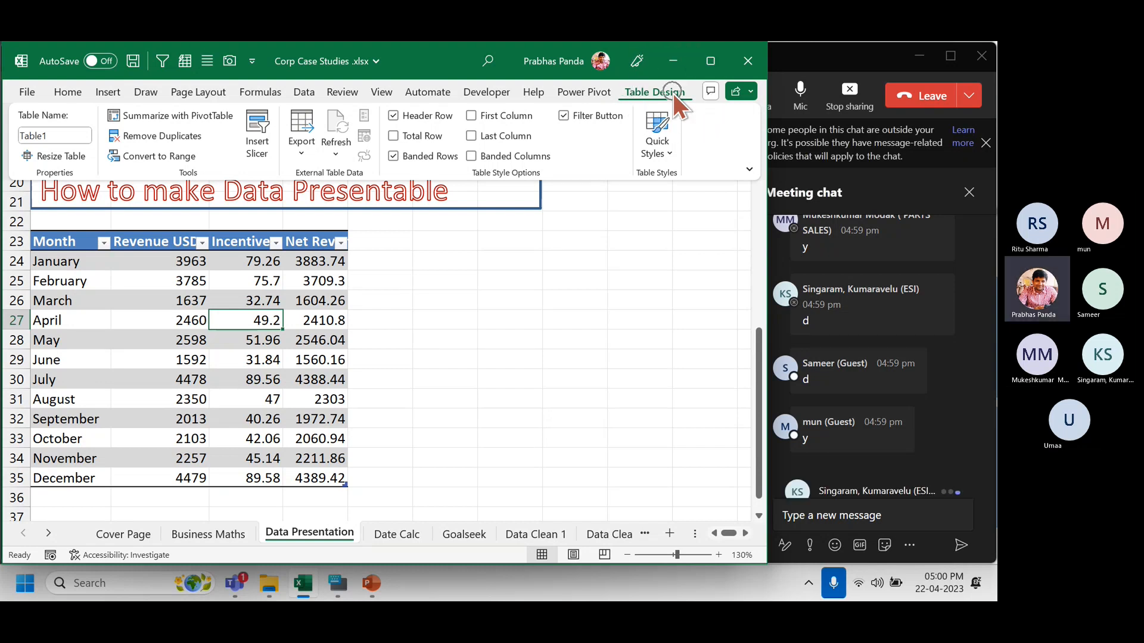
key(ctrl)
key(ctrl)
key(ctrl)
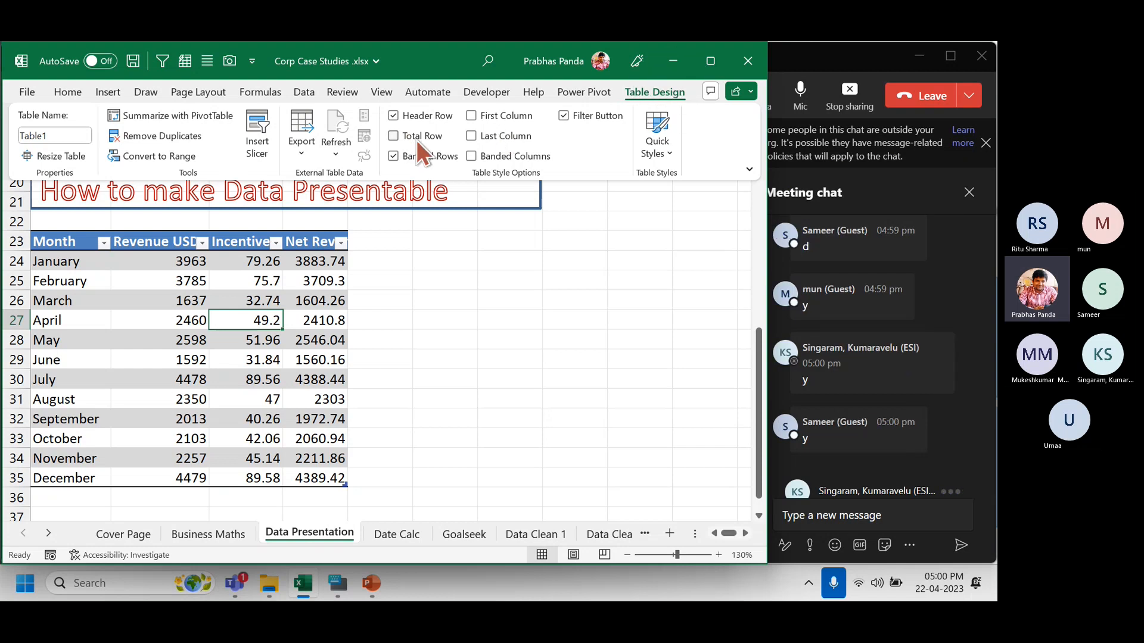
key(ctrl)
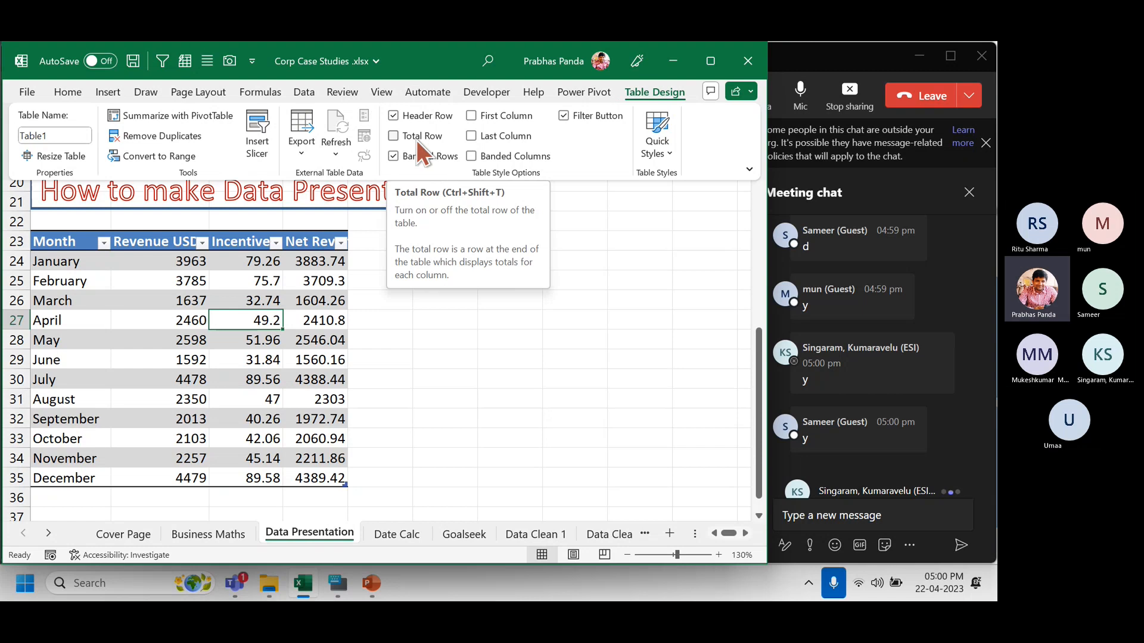
key(ctrl)
key(ctrl)
key(ctrl)
key(ctrl)
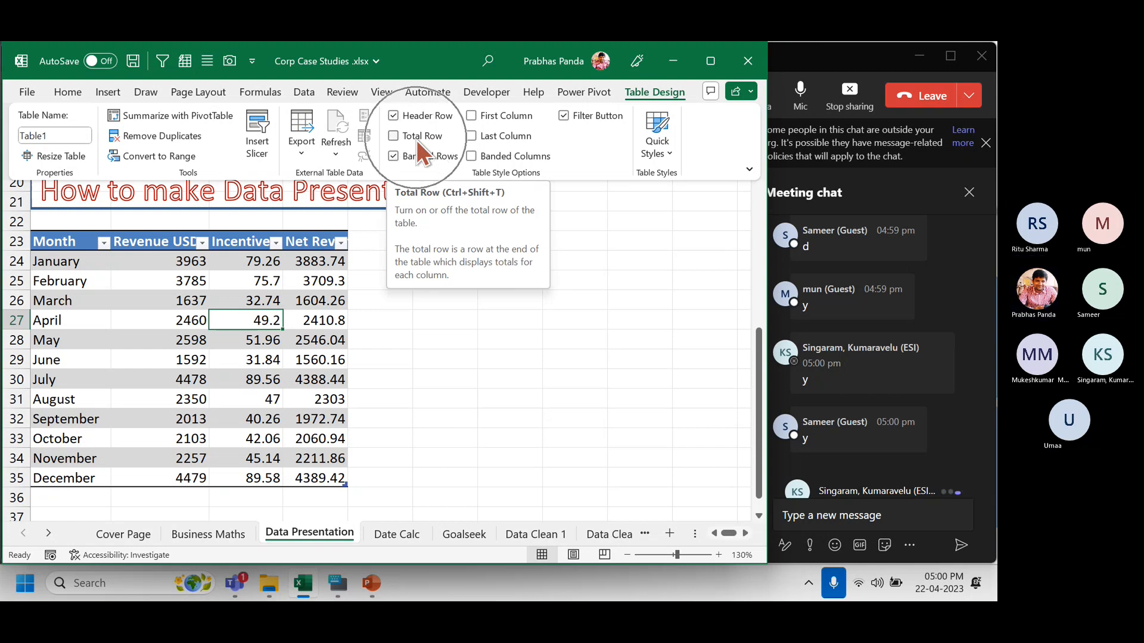
key(ctrl)
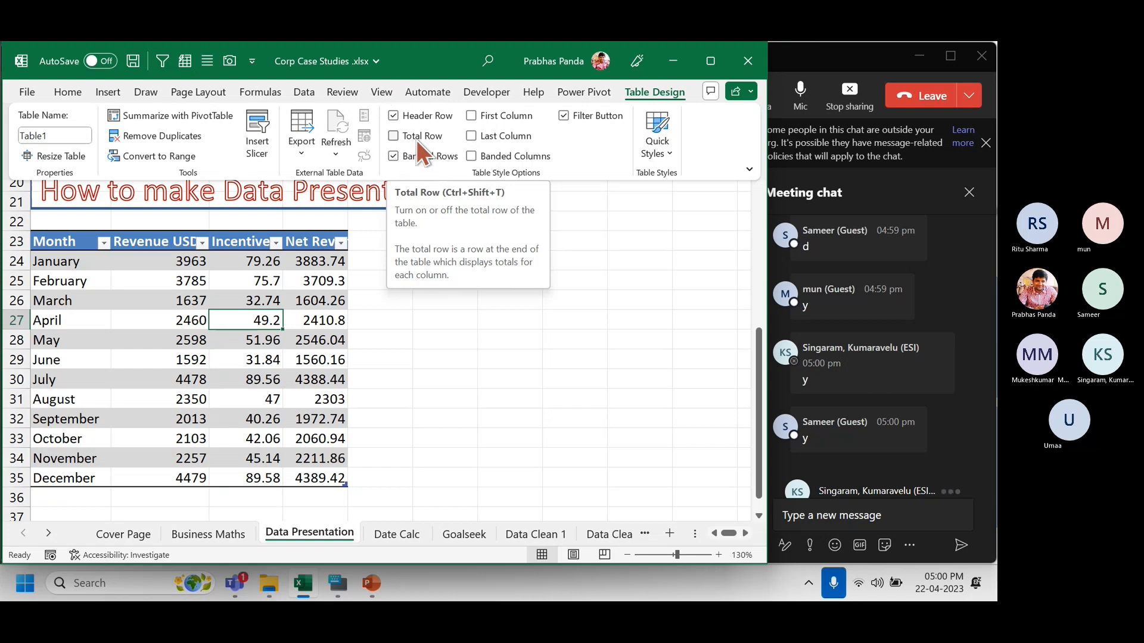
key(ctrl)
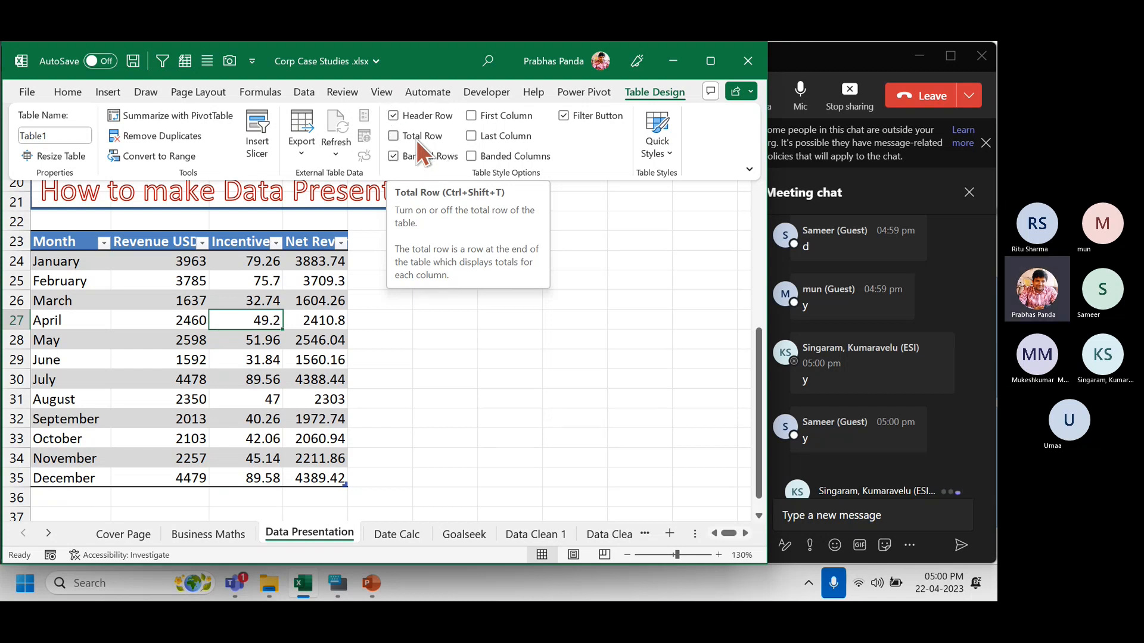
click(416, 140)
key(ctrl)
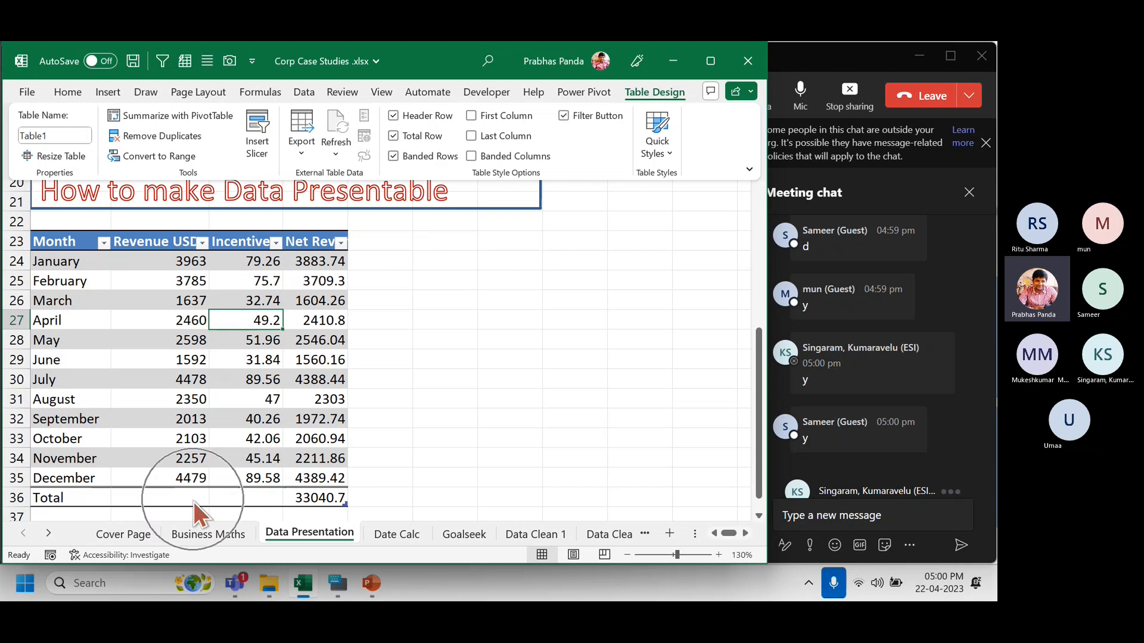
key(ctrl)
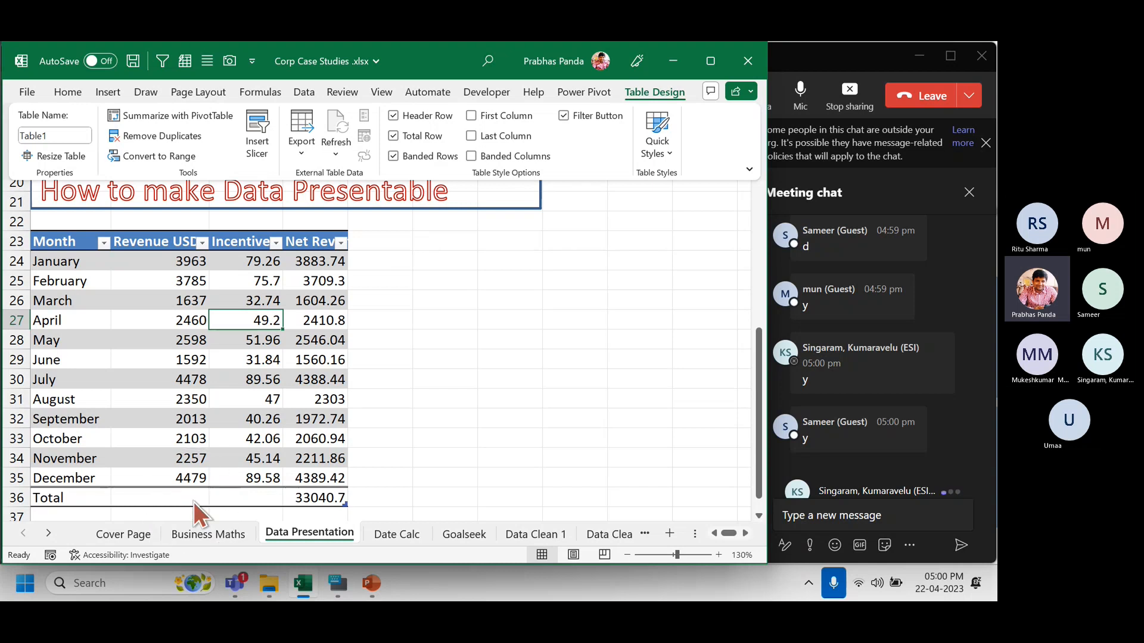
key(ctrl)
key(ctrl)
key(ctrl)
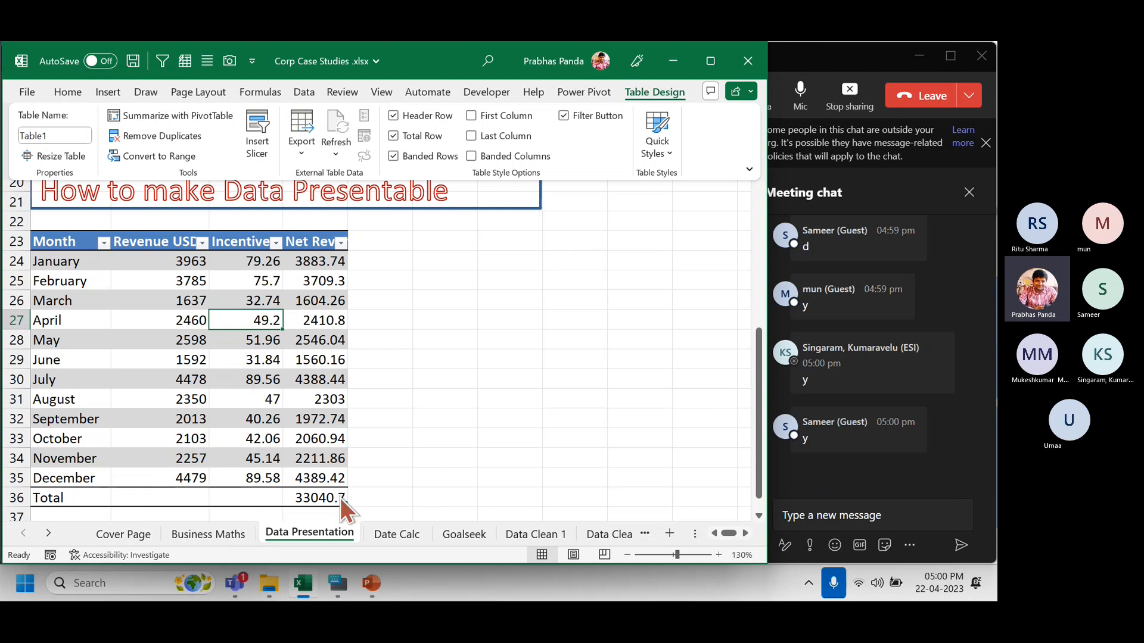
key(ctrl)
key(ctrl)
click(173, 494)
Set the Revenue USD total cell B36 to Sum, showing 33715.
click(177, 496)
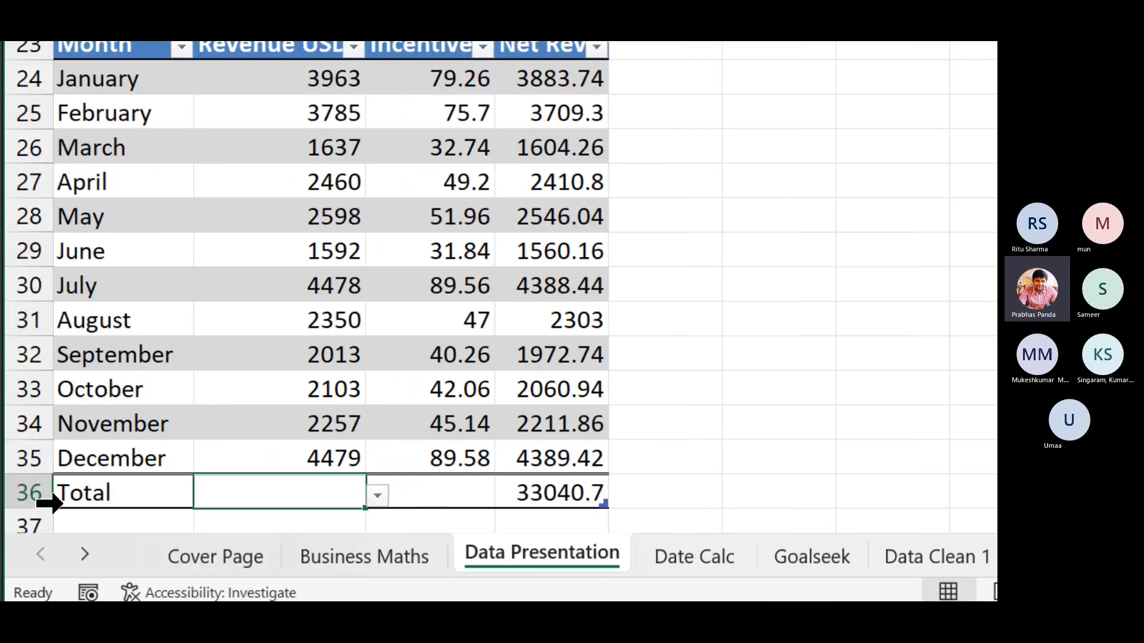
click(377, 496)
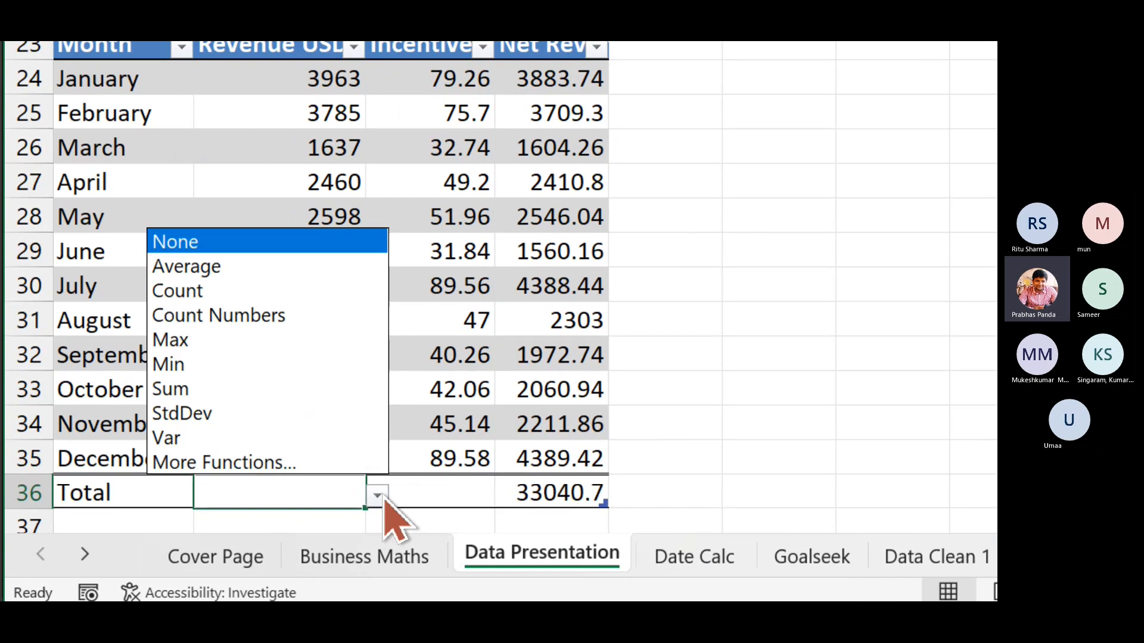
click(294, 389)
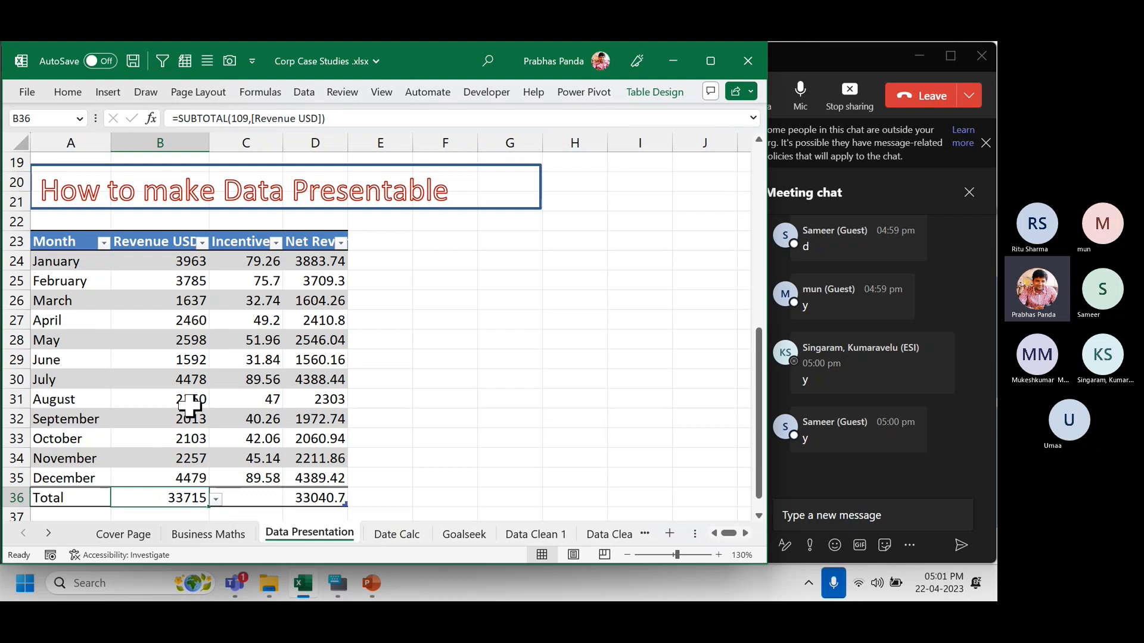
click(234, 306)
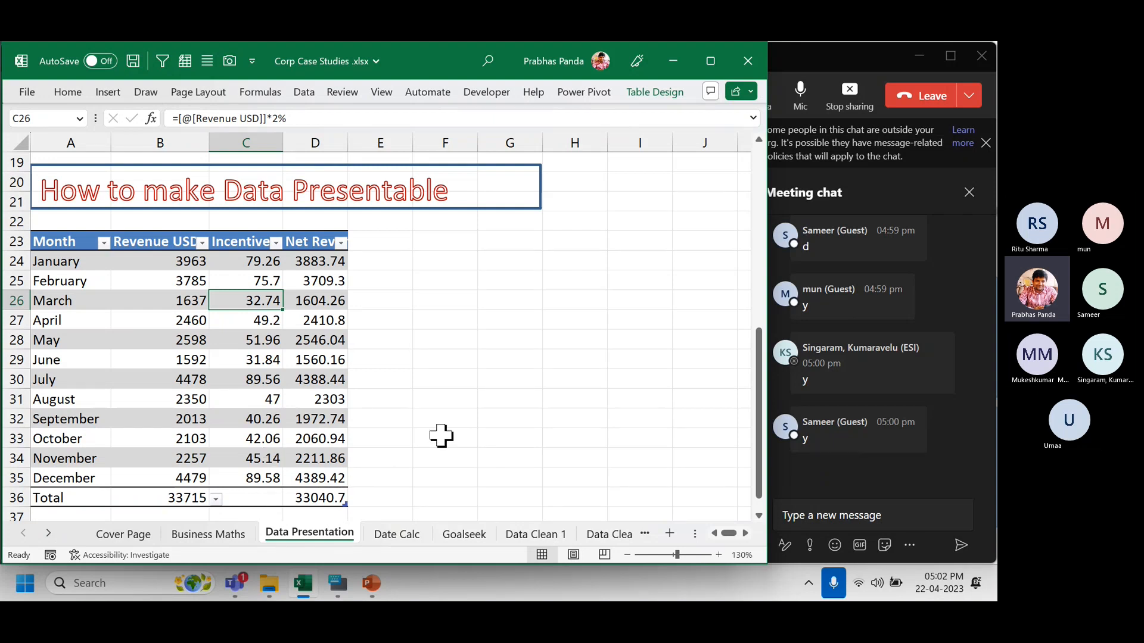
Select the entire table from the B23 headers down to the Total row.
click(654, 93)
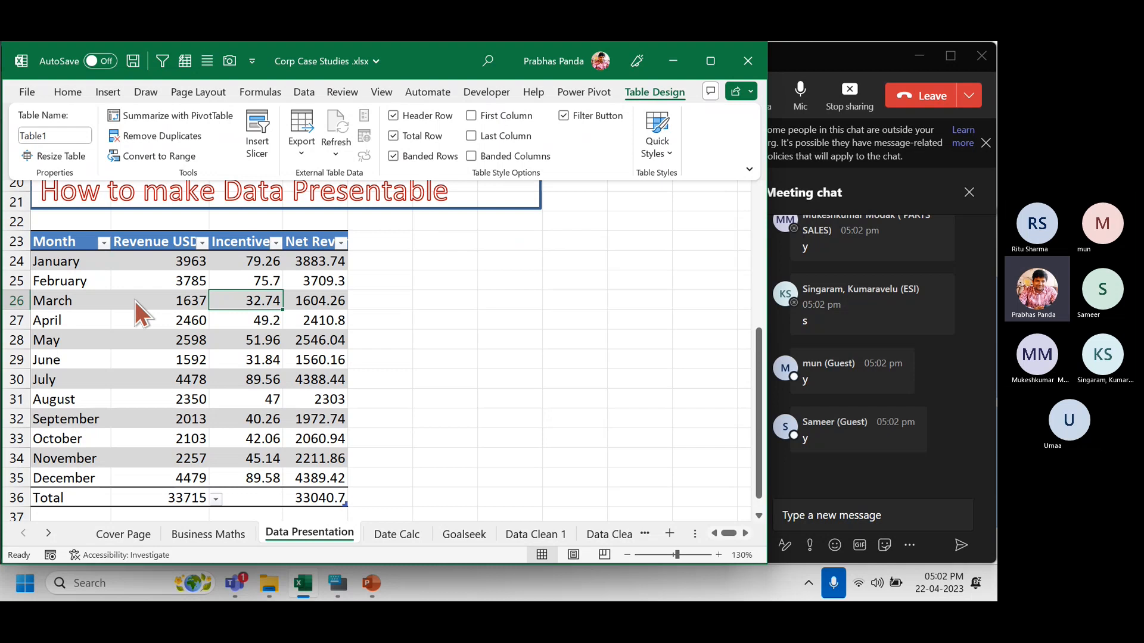
click(149, 279)
click(148, 279)
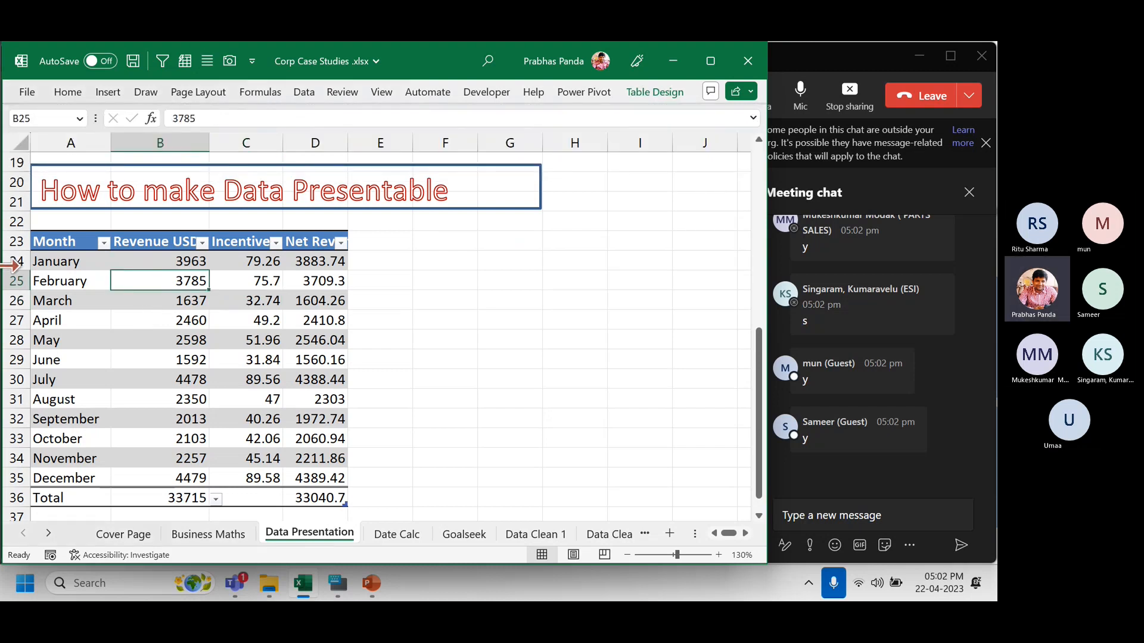
click(158, 242)
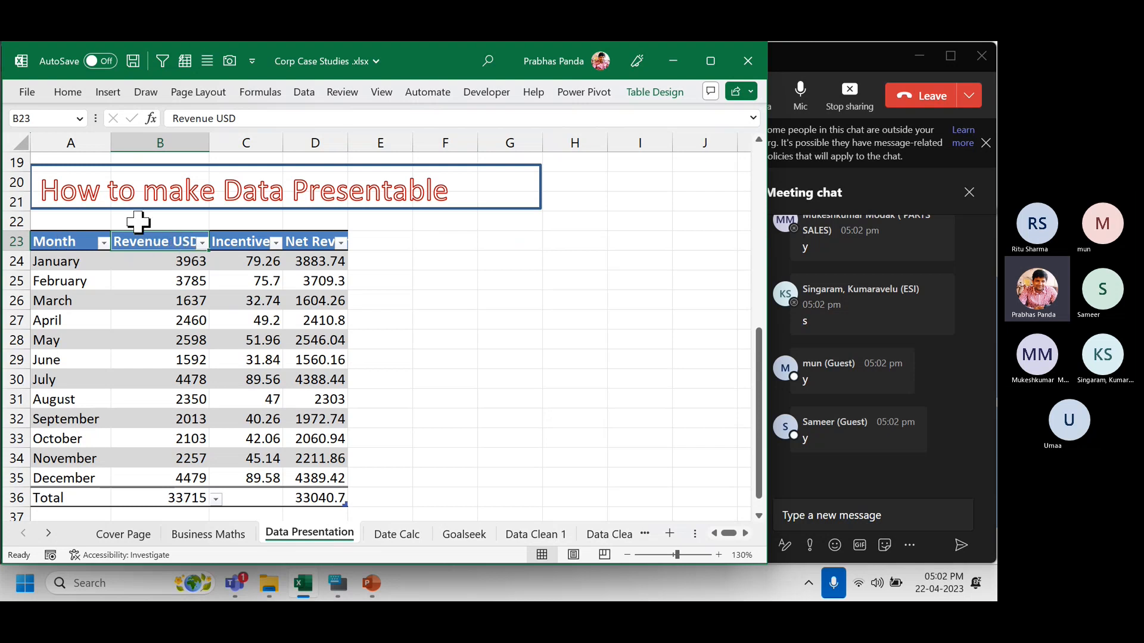
key(ctrl+a)
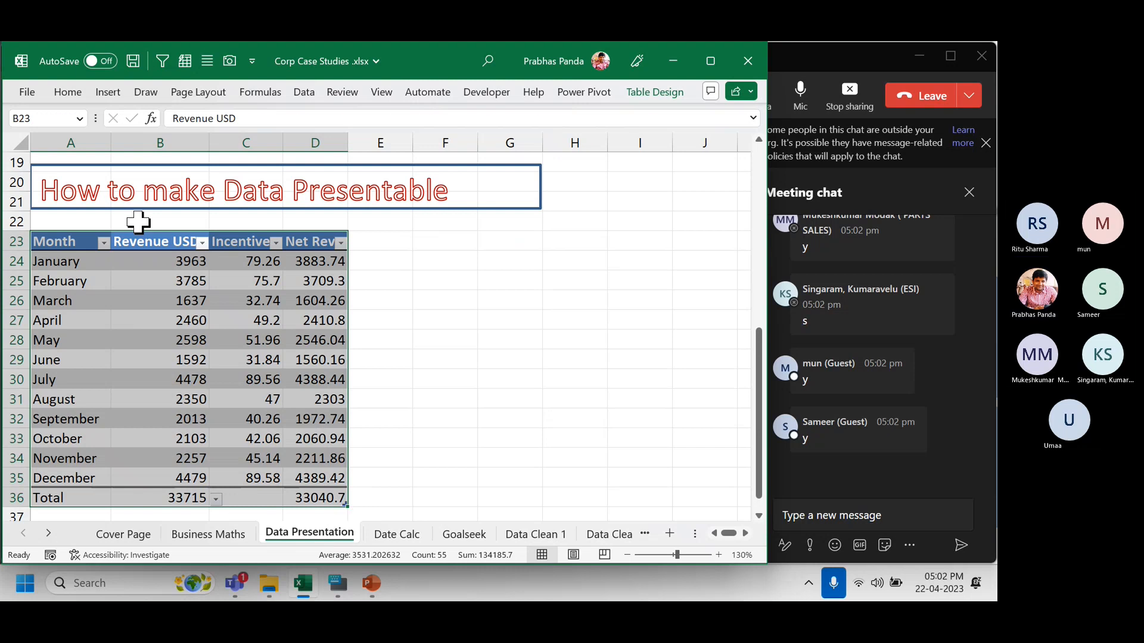
Apply All Borders to every cell of the revenue table.
key(alt)
key(h)
key(b)
key(a)
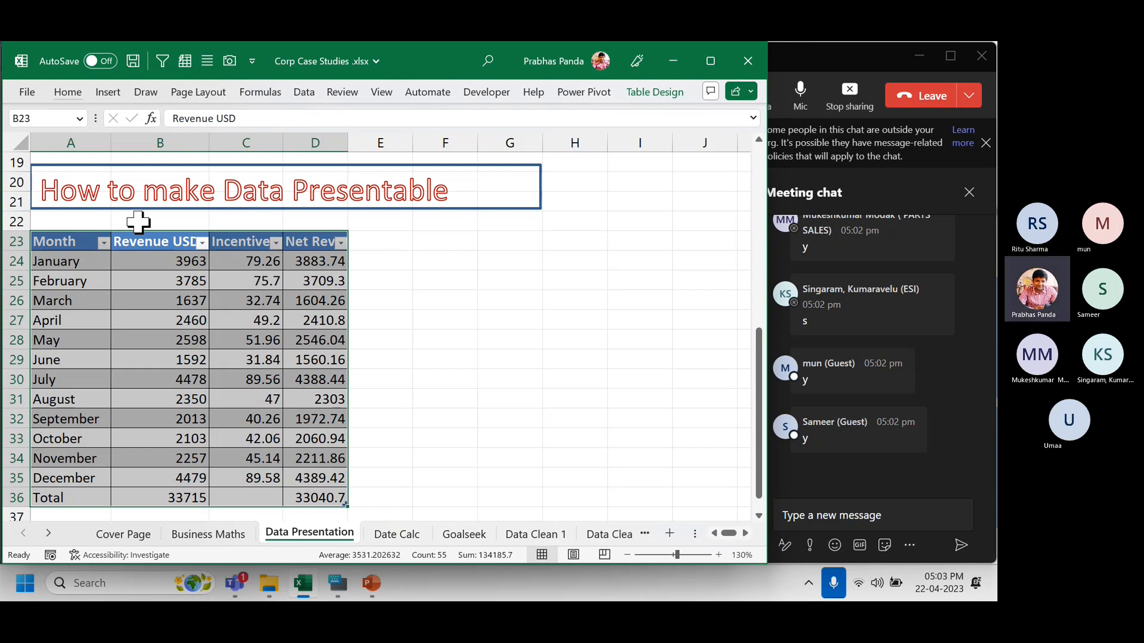
Center-align the Revenue USD, Incentive and Net Revenue columns, B23:D36.
key(Left)
key(ctrl+shift+Down)
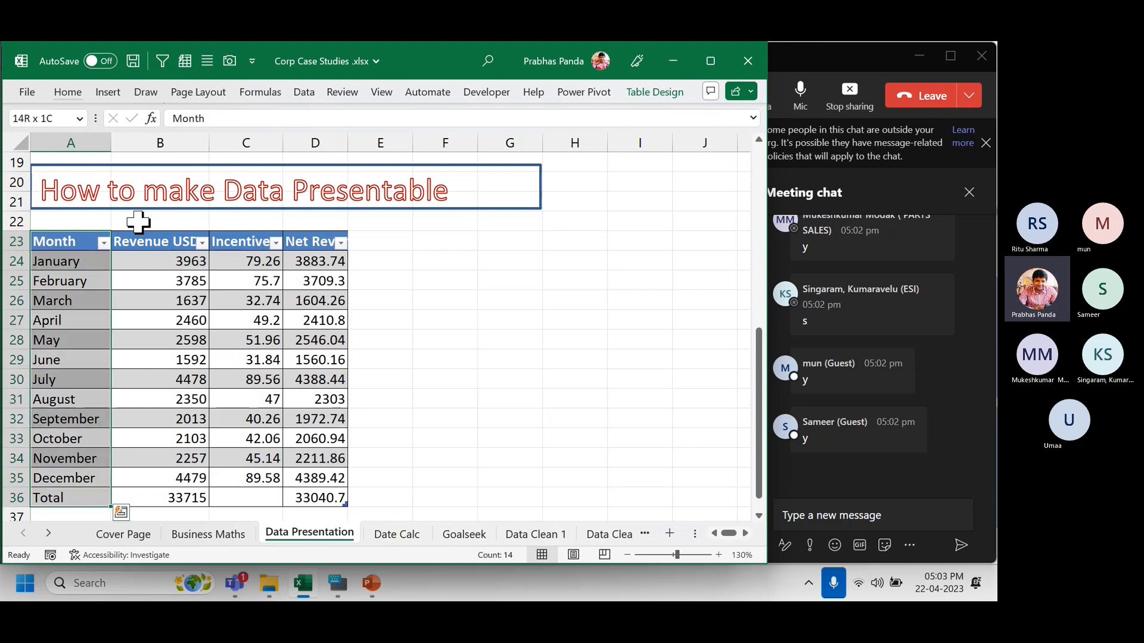
key(Right)
key(ctrl+shift+Right)
key(ctrl+shift+Down)
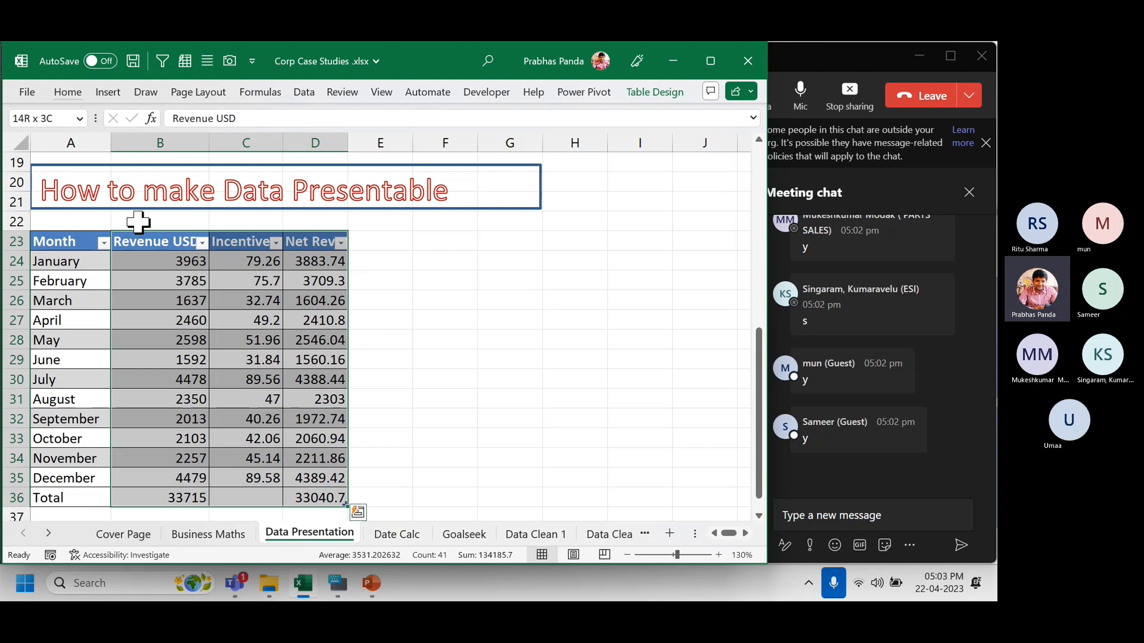
key(alt)
key(h)
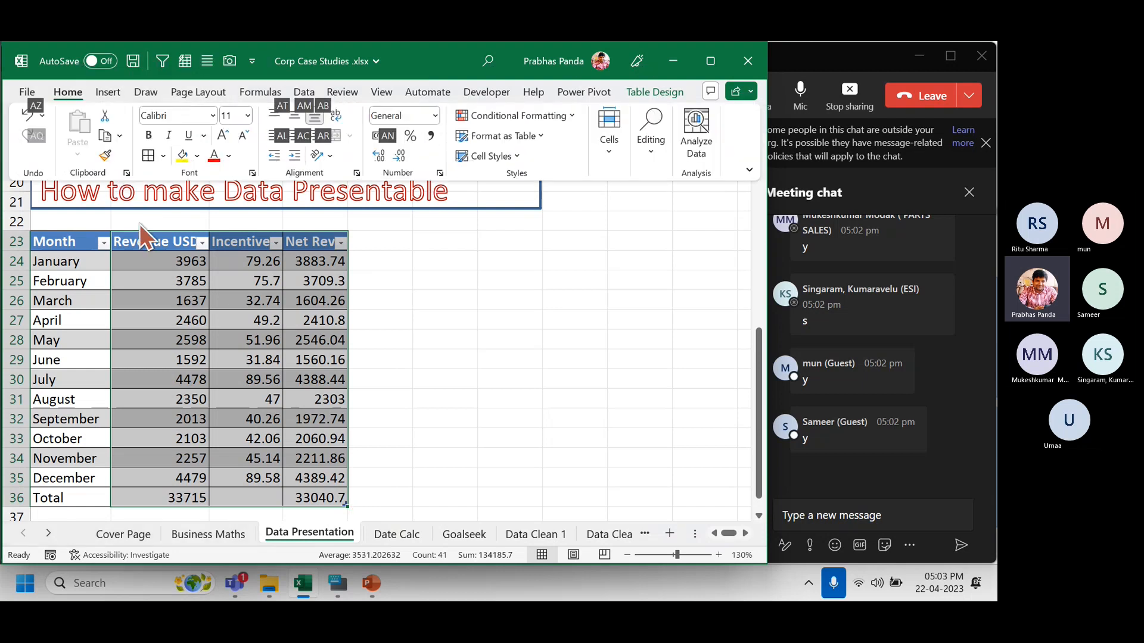
key(a)
key(c)
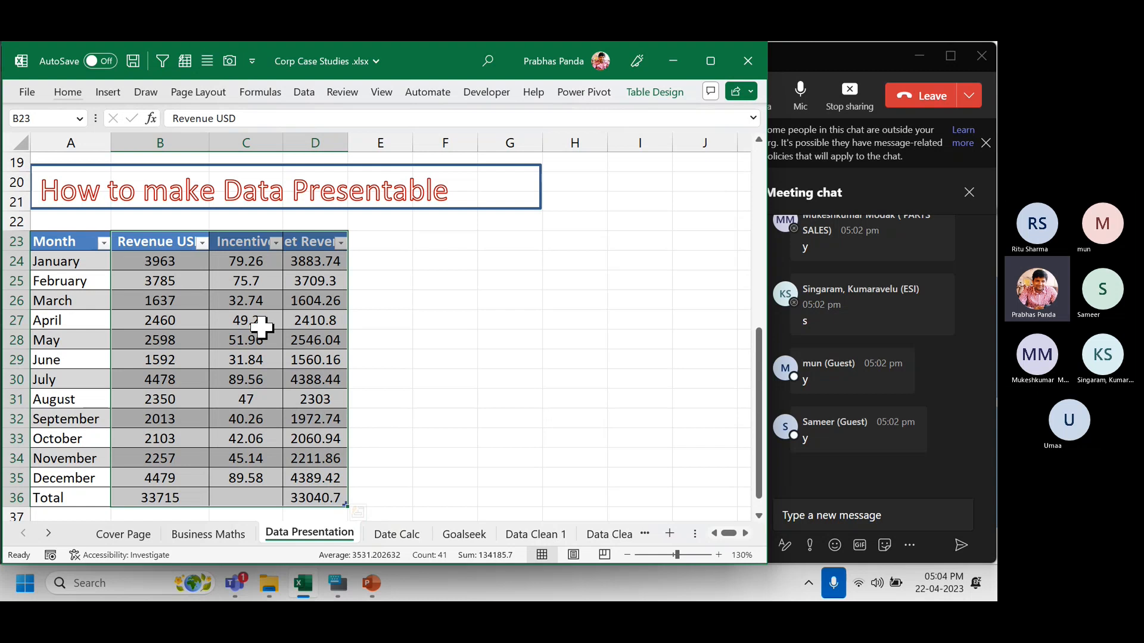
AutoFit the whole table's column widths using Alt, O, C, A.
click(255, 242)
click(325, 242)
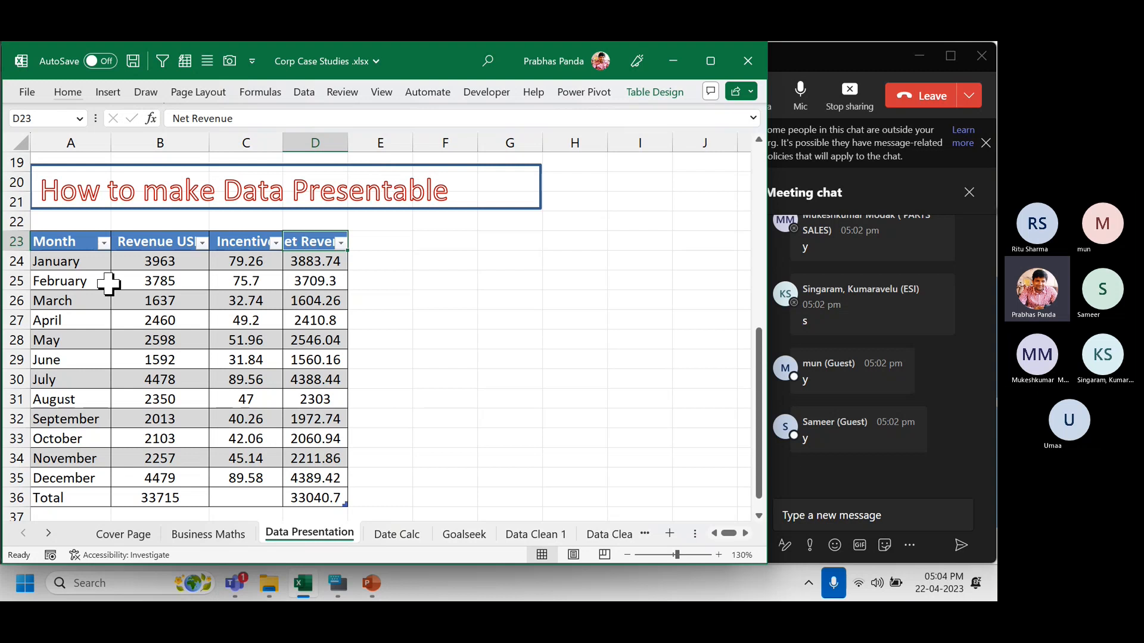
click(146, 241)
key(ctrl+a)
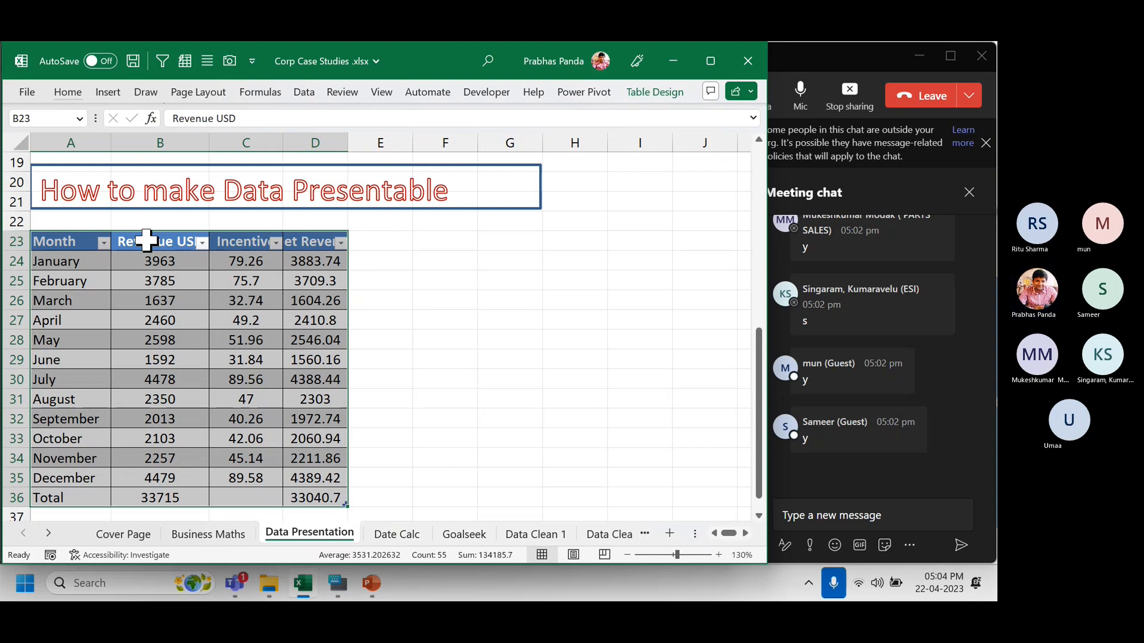
key(alt)
key(o)
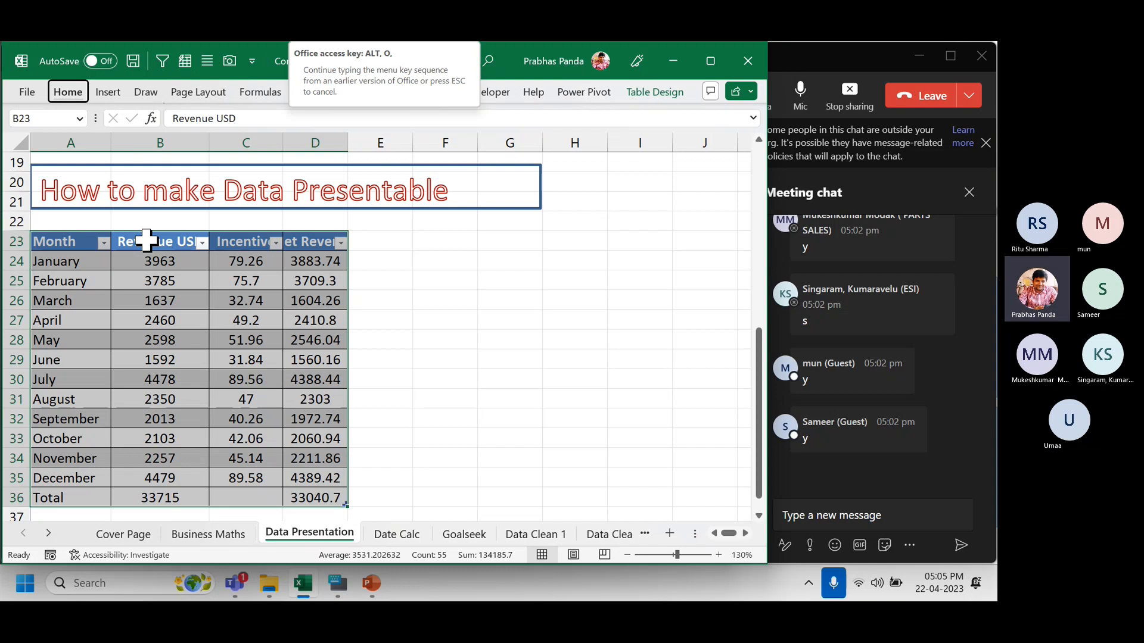
key(c)
key(a)
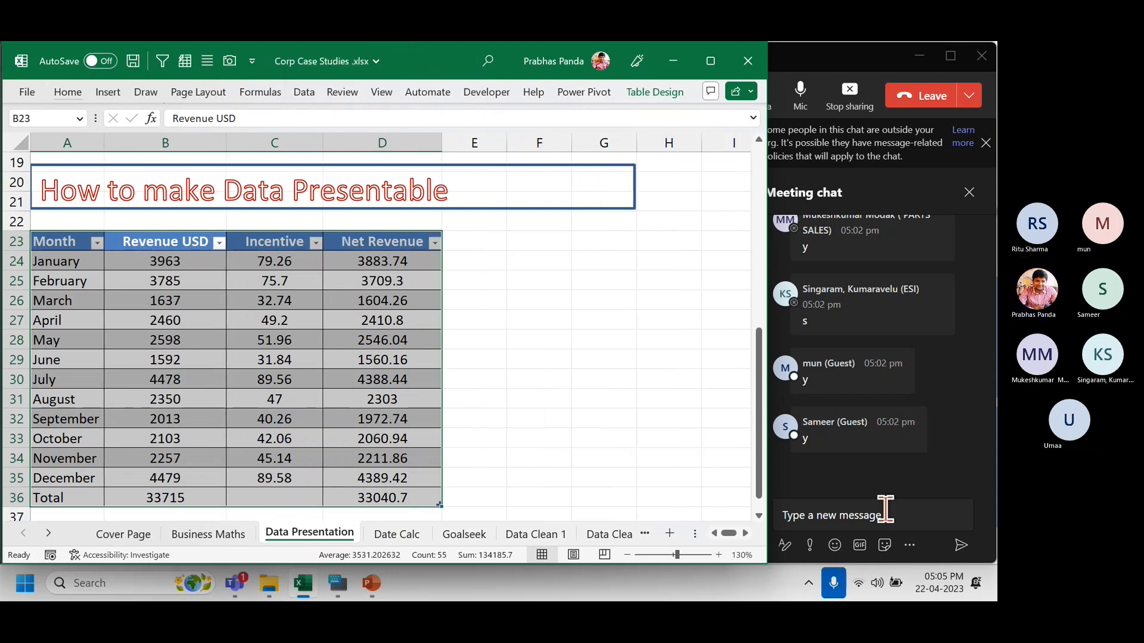
Begin typing the autofit shortcut into the Teams meeting chat box.
click(886, 513)
text(ALT)
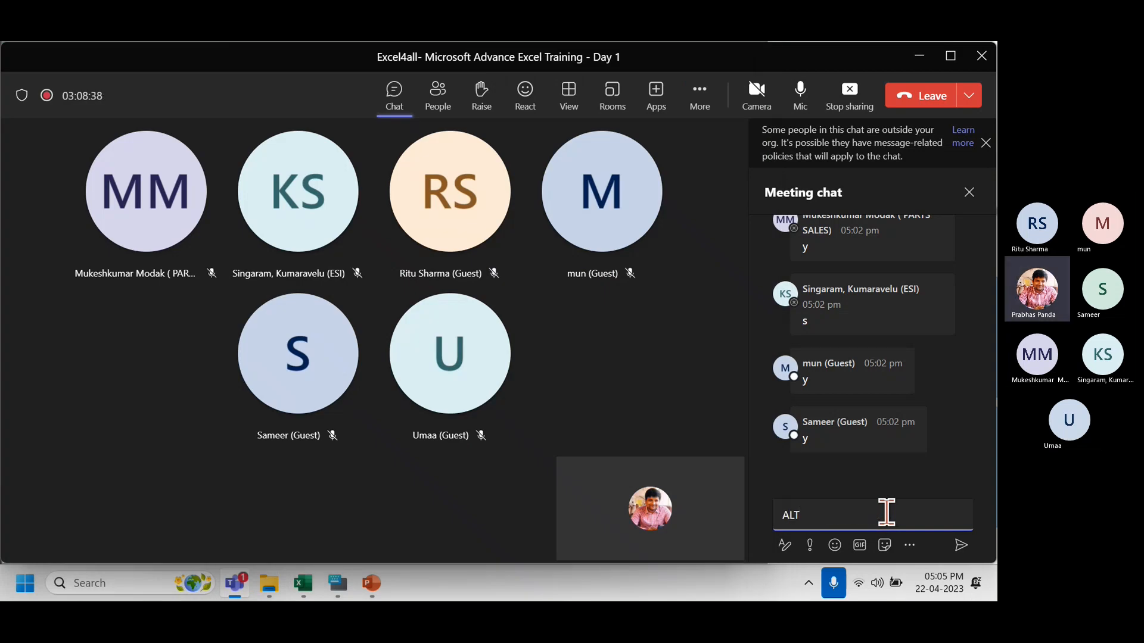
key(BackSpace)
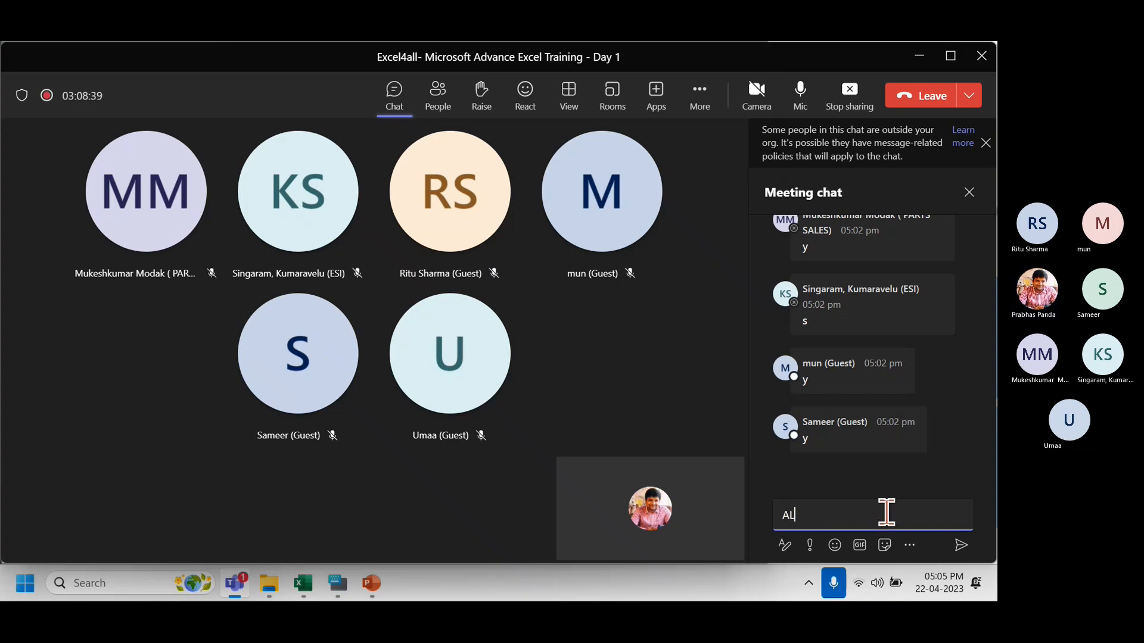
Send 'ALT+O+C+A : AUTOFIT OF COLUMN WIDTH' in the meeting chat, then return to Excel.
text(A)
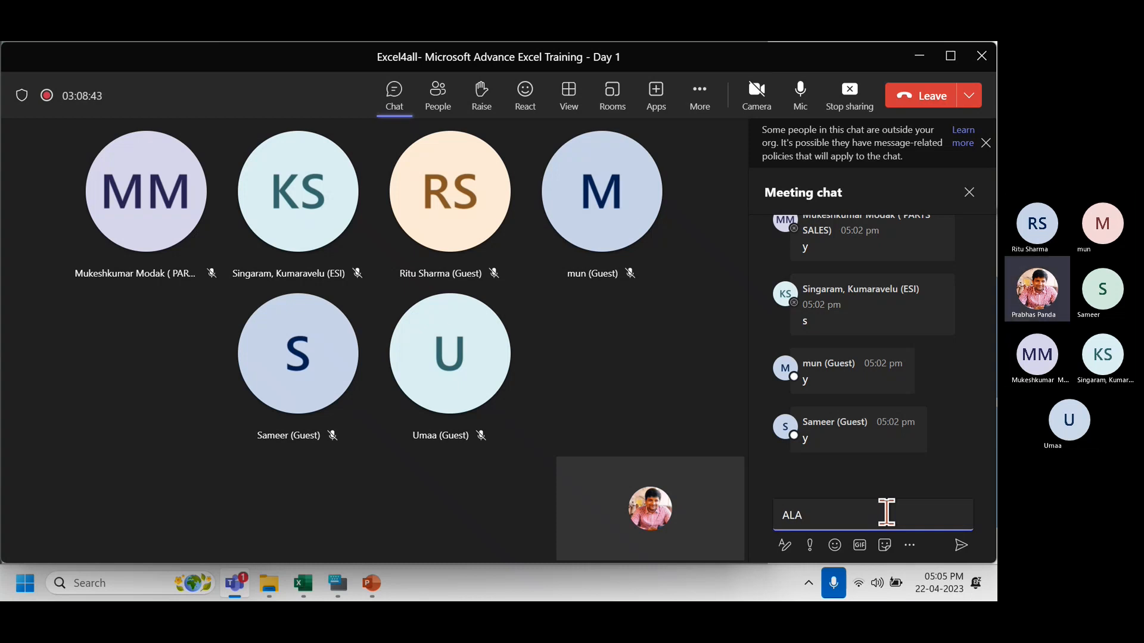
key(BackSpace)
key(BackSpace)
key(BackSpace)
text(ALT+)
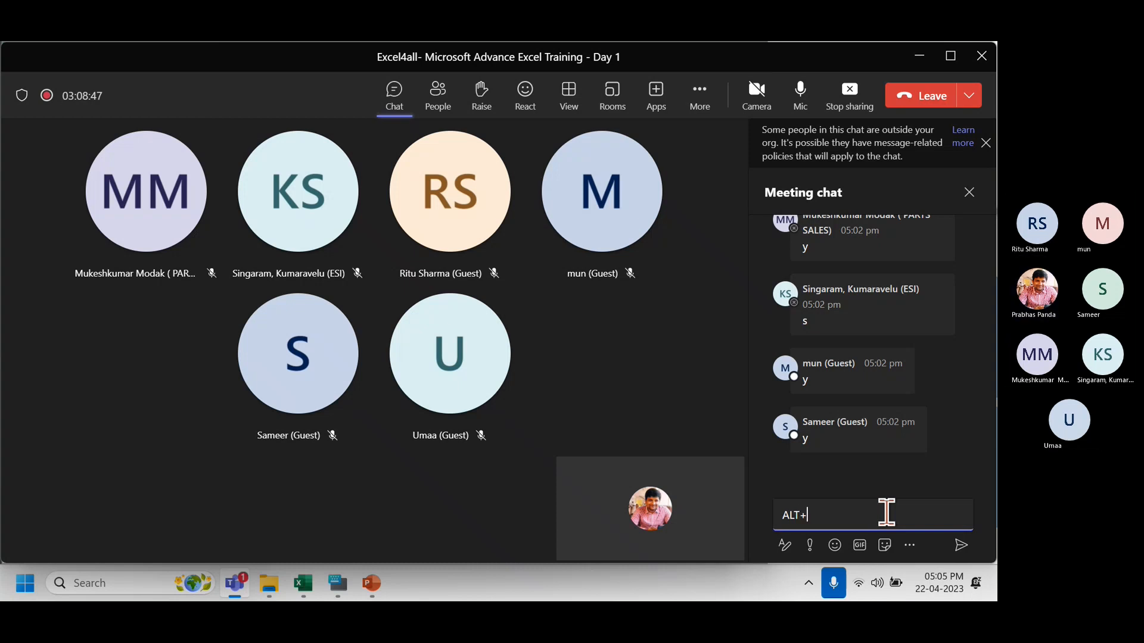
text(O+C)
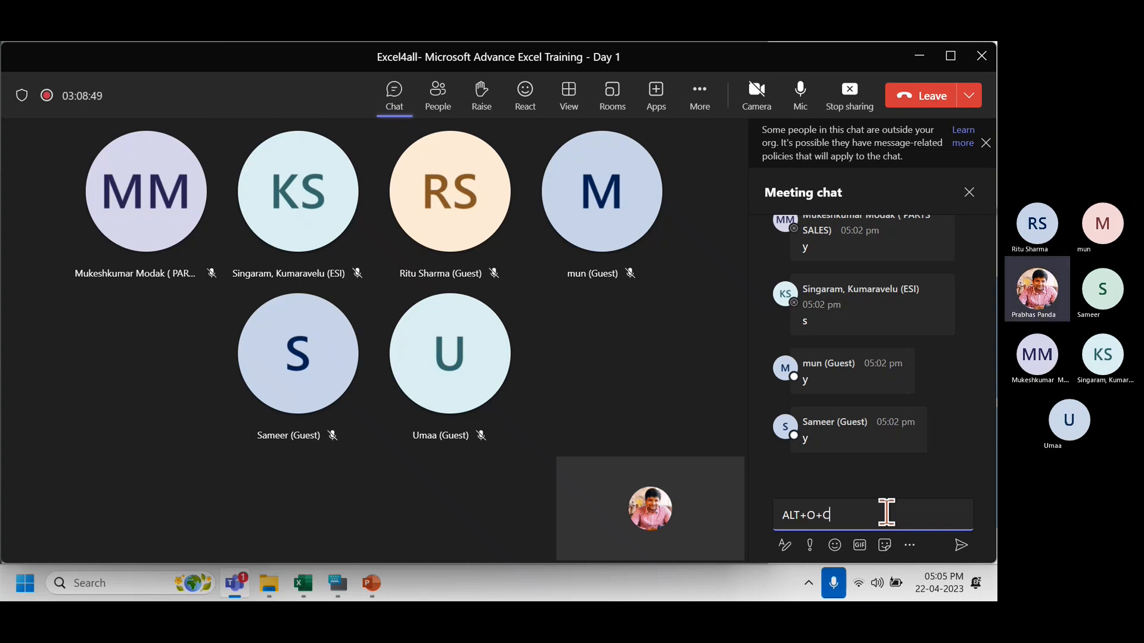
text(+A : )
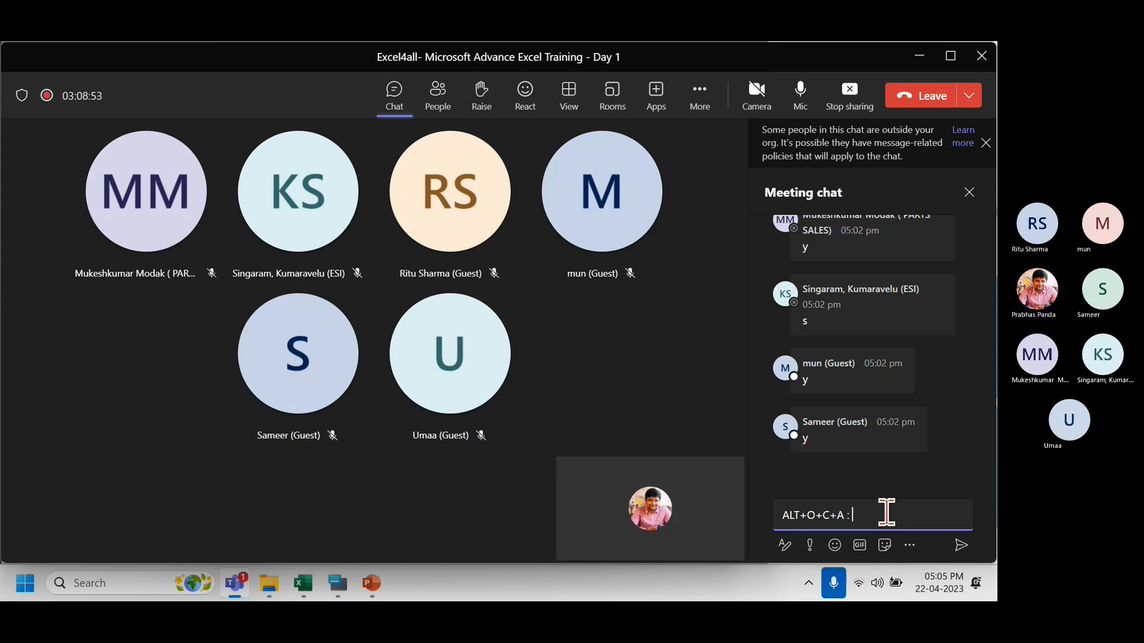
text(AUTOF)
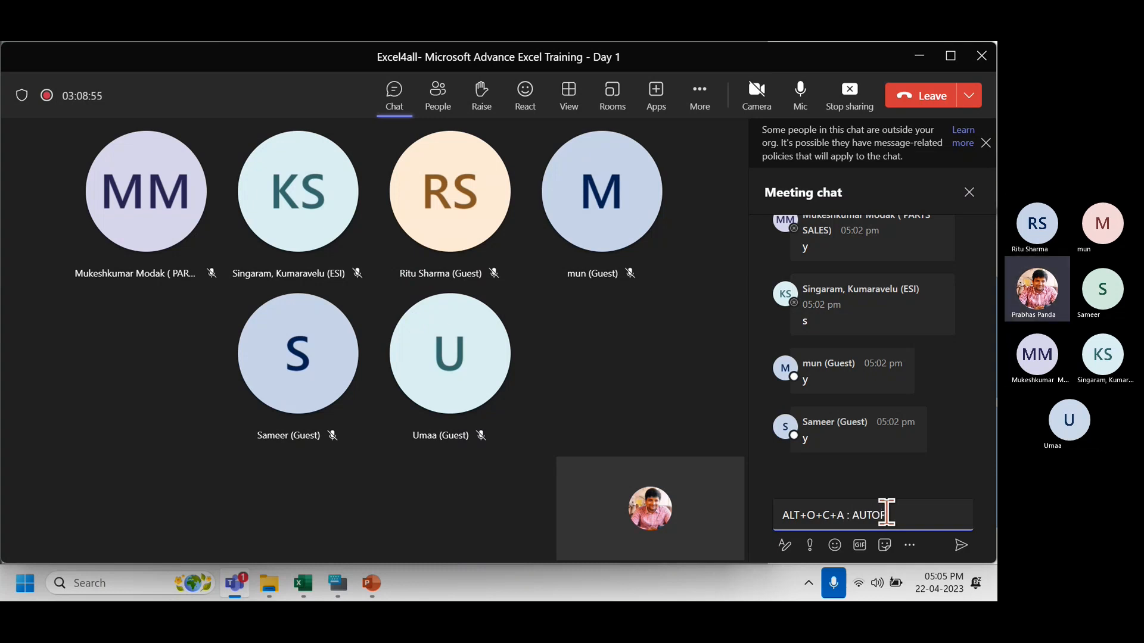
text(IT OF COLUM)
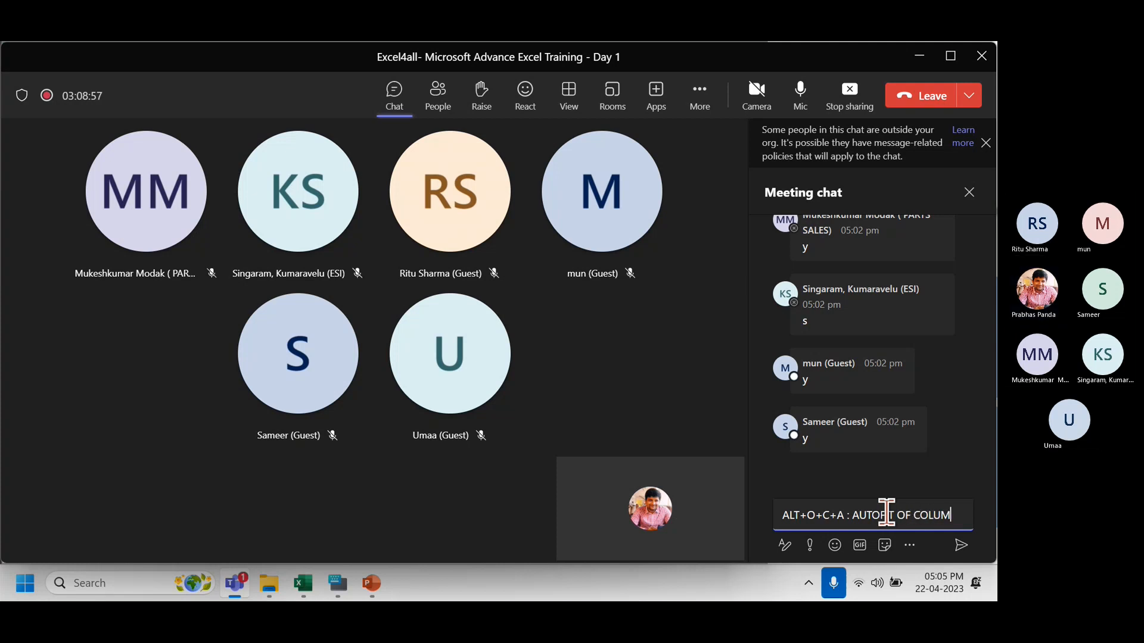
text(N WIDTH)
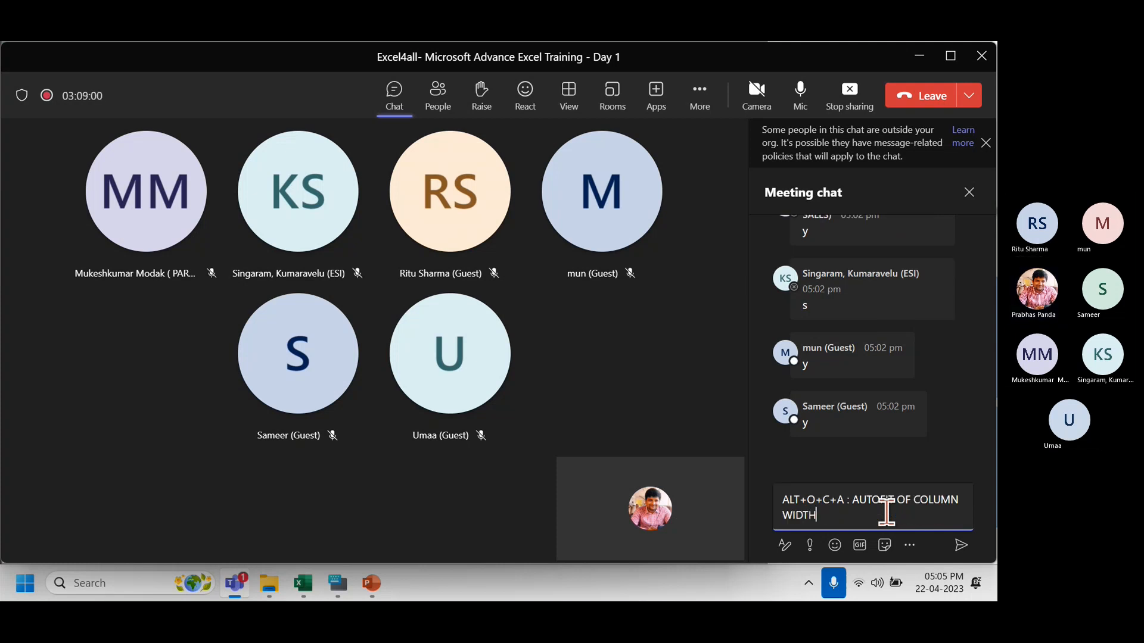
key(Return)
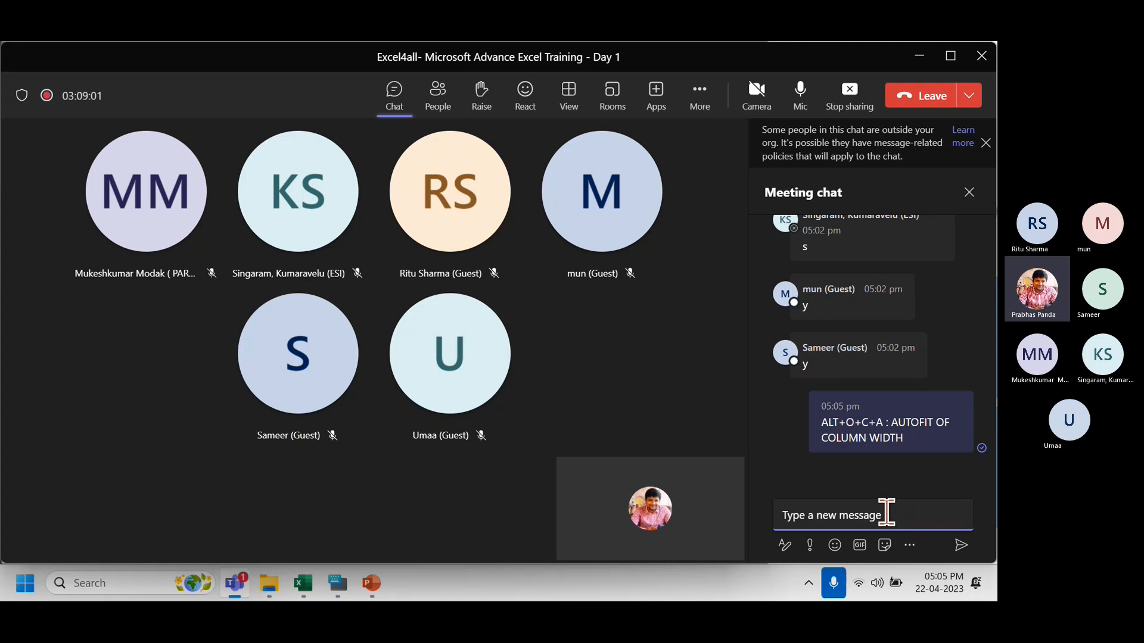
key(alt+Tab)
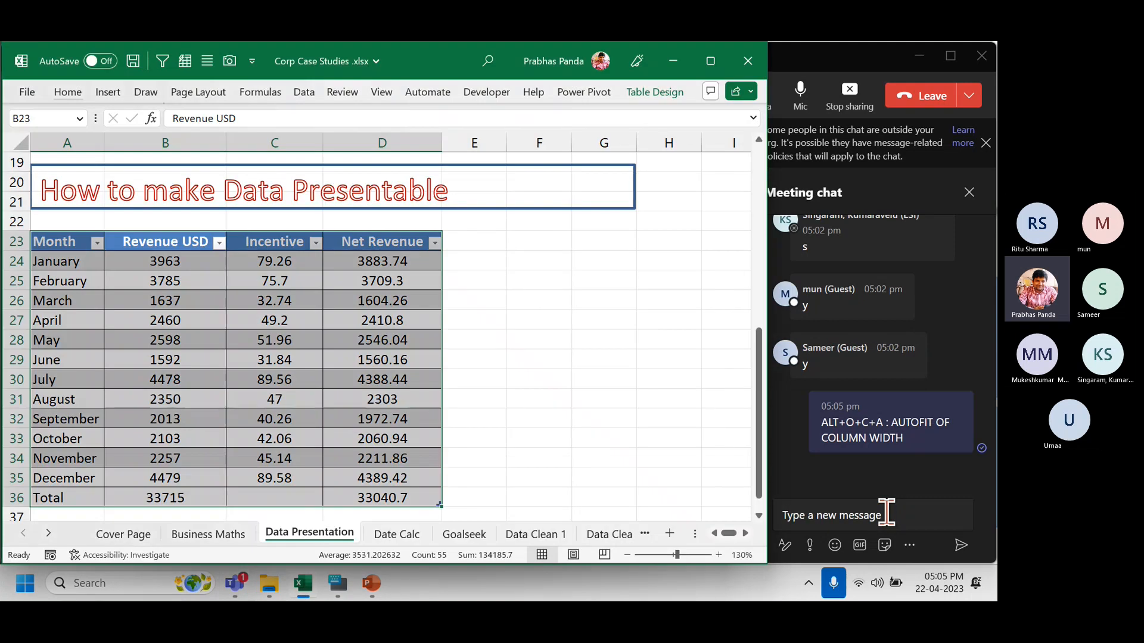
click(67, 92)
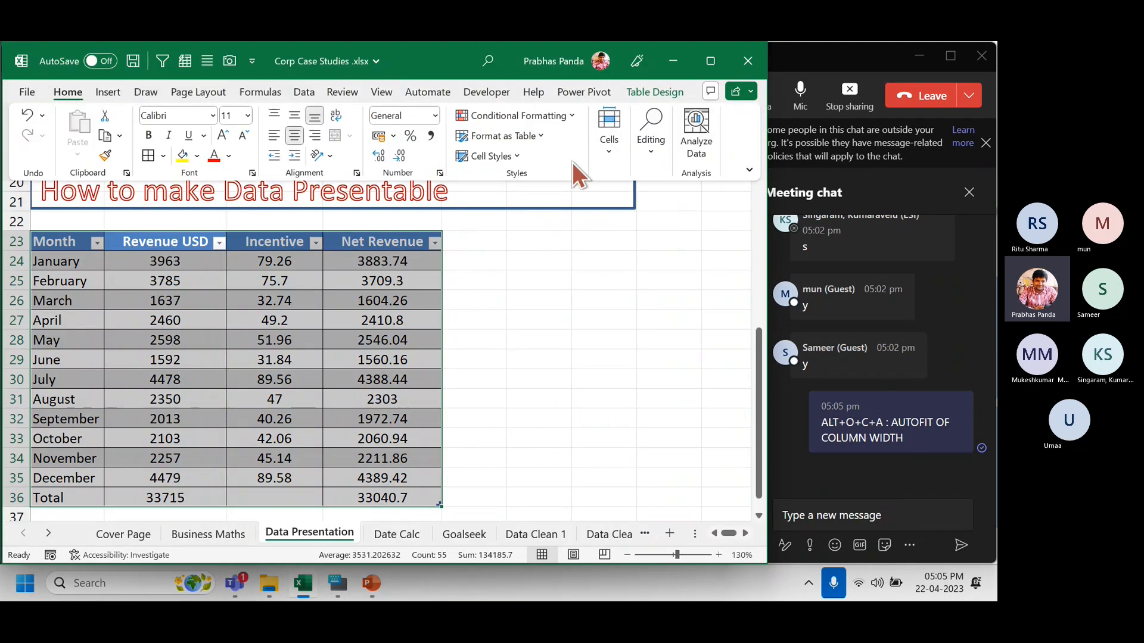
click(611, 143)
click(679, 223)
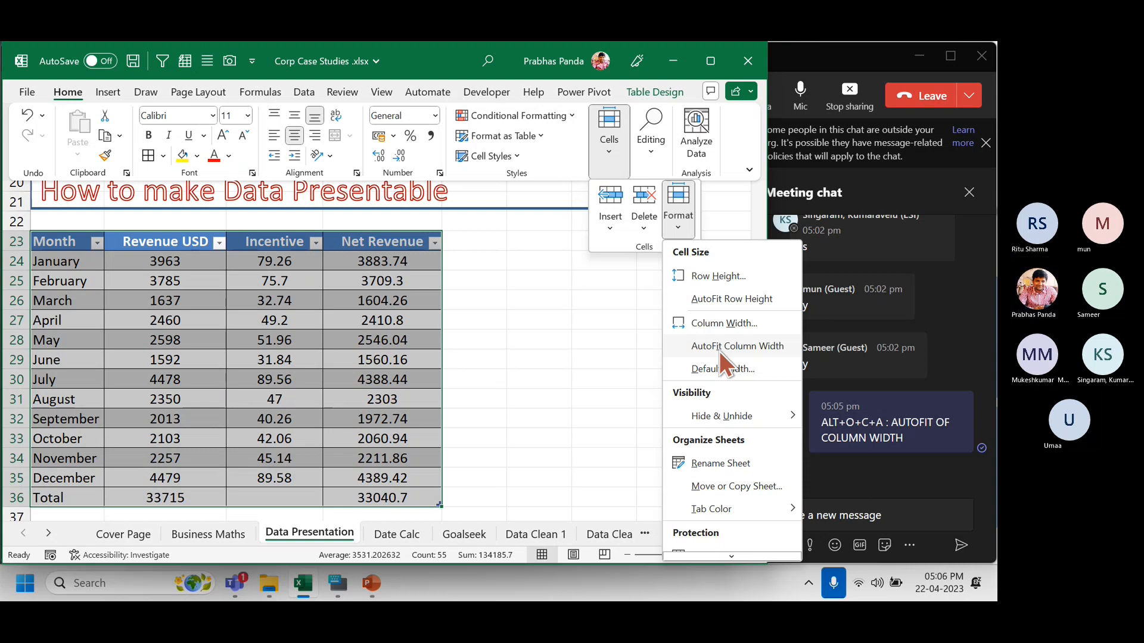
click(258, 342)
click(244, 319)
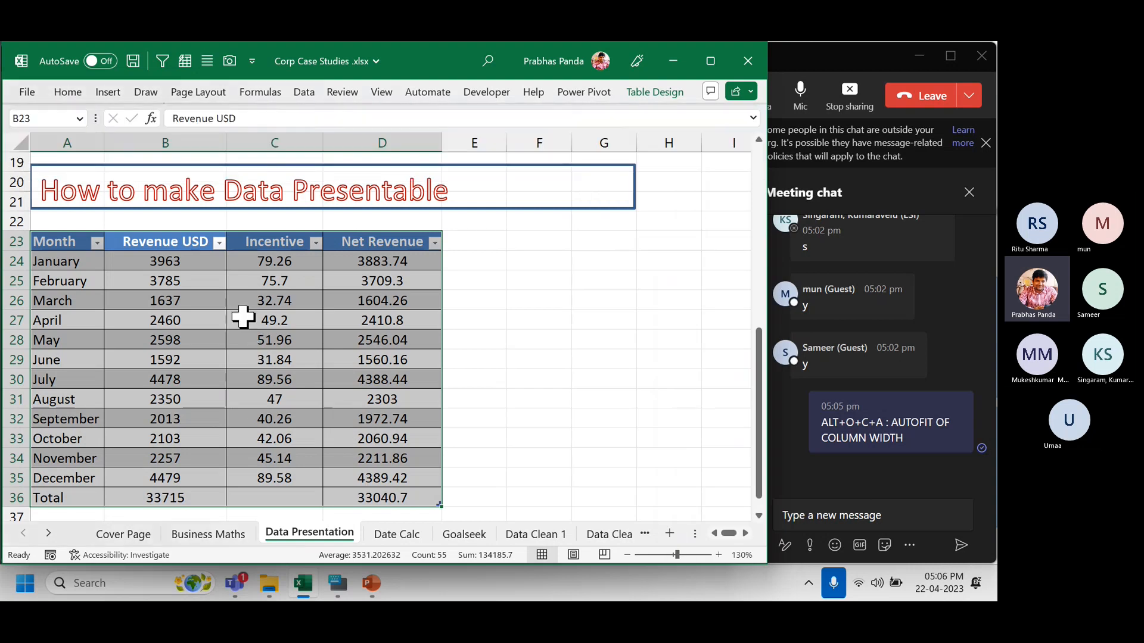
Inspect the Incentive formula in C27, then select and deselect the whole table.
click(244, 317)
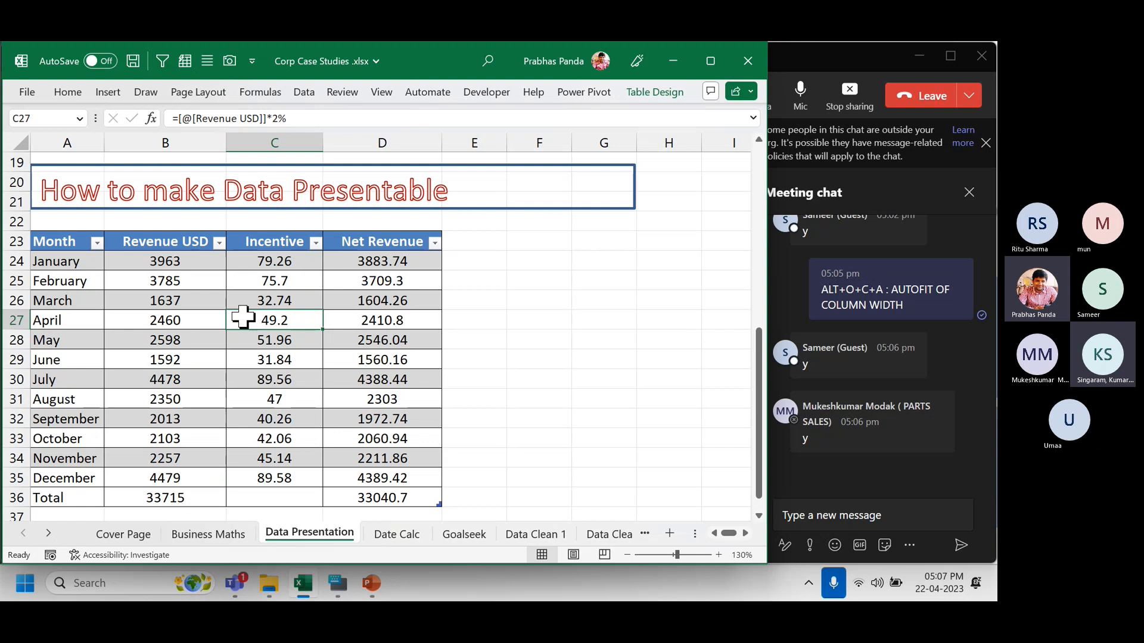
click(243, 317)
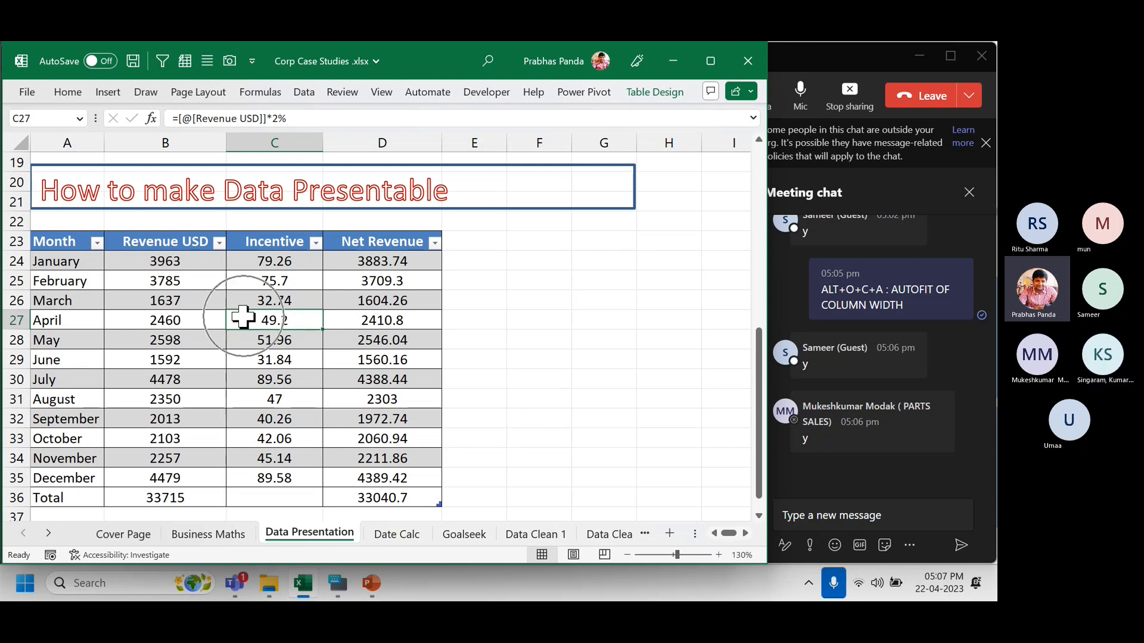
click(148, 242)
key(ctrl+a)
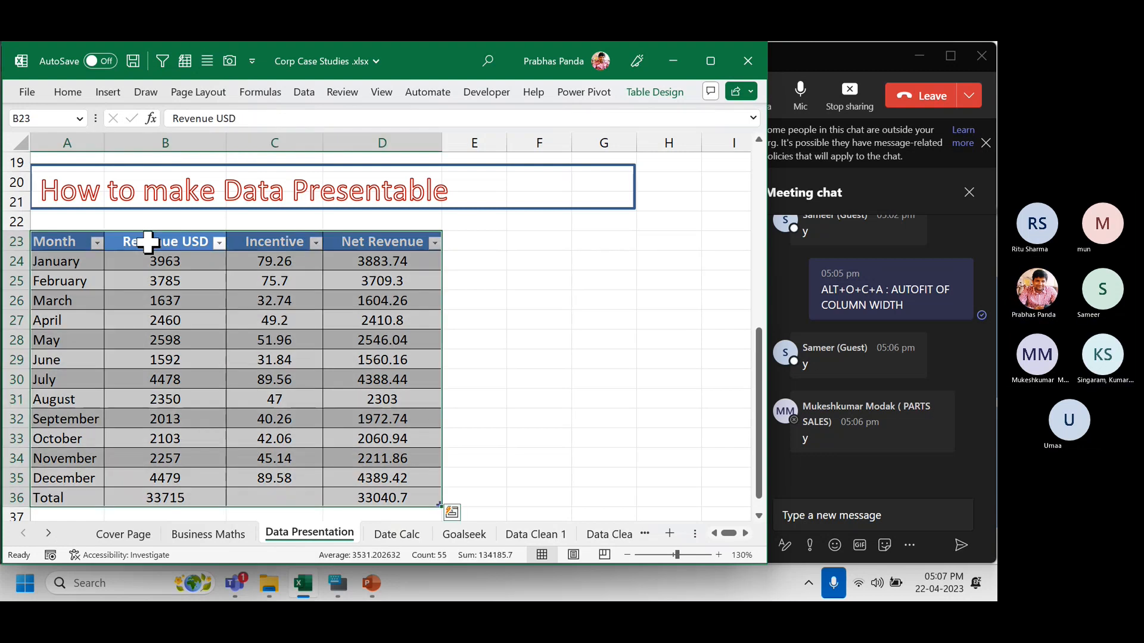
click(602, 343)
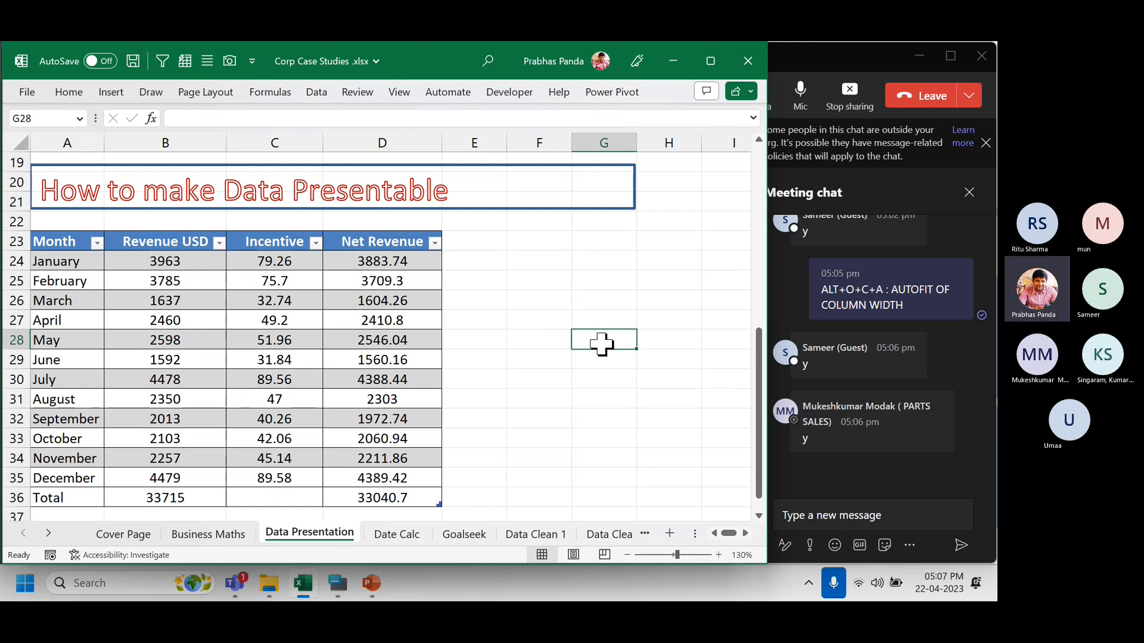
key(alt+Tab)
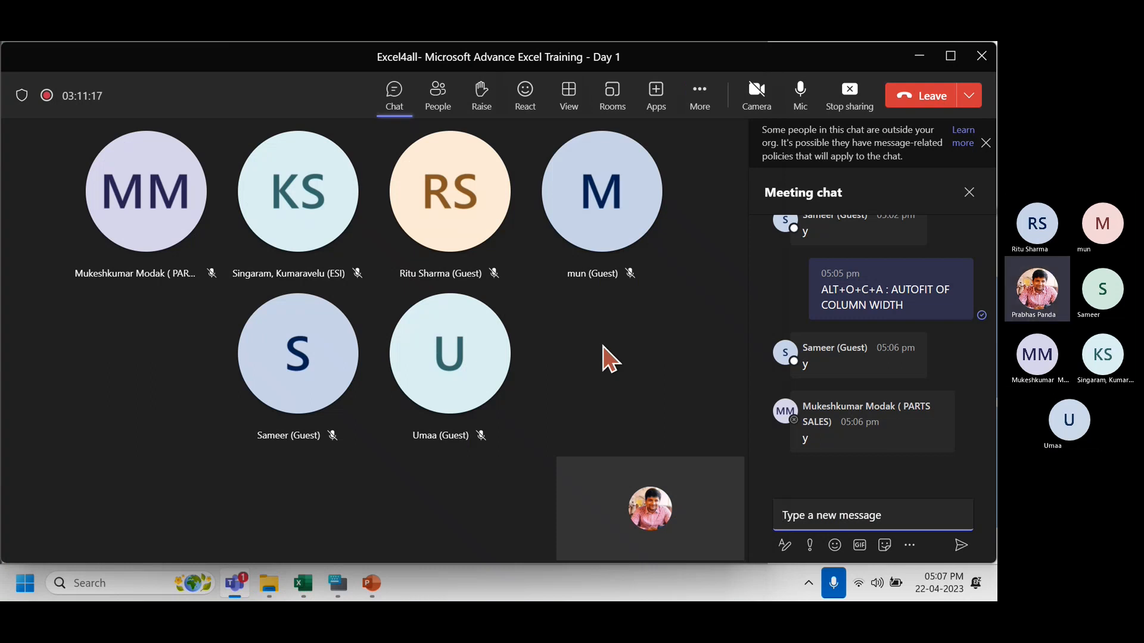
key(alt+Tab)
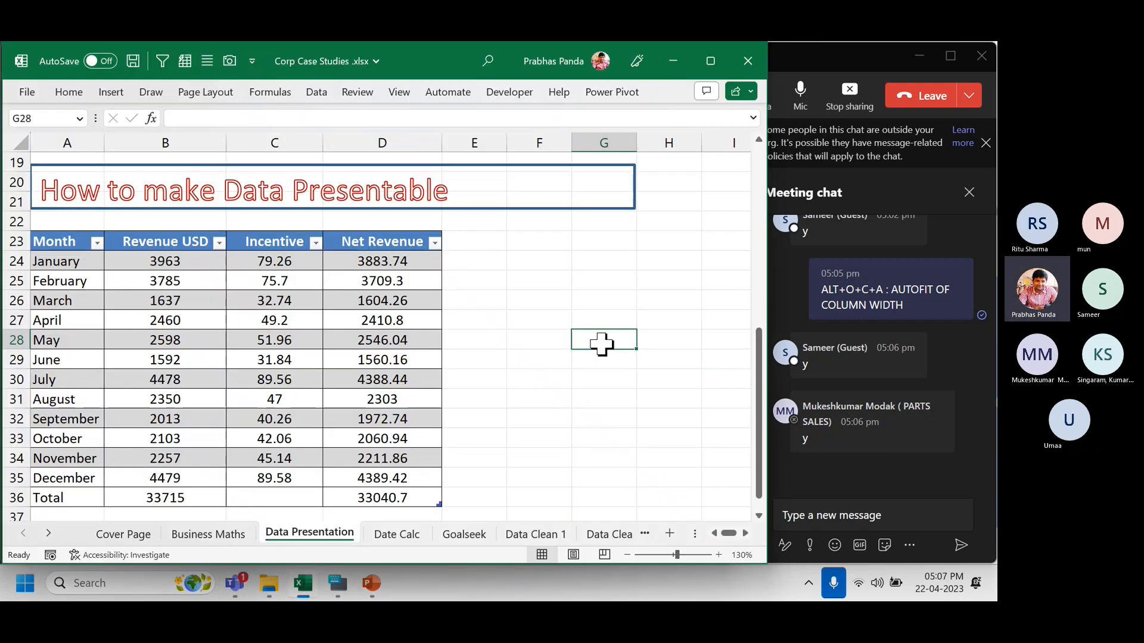
Select only the figures B24:D36 across Revenue USD, Incentive and Net Revenue.
click(149, 248)
key(ctrl+a)
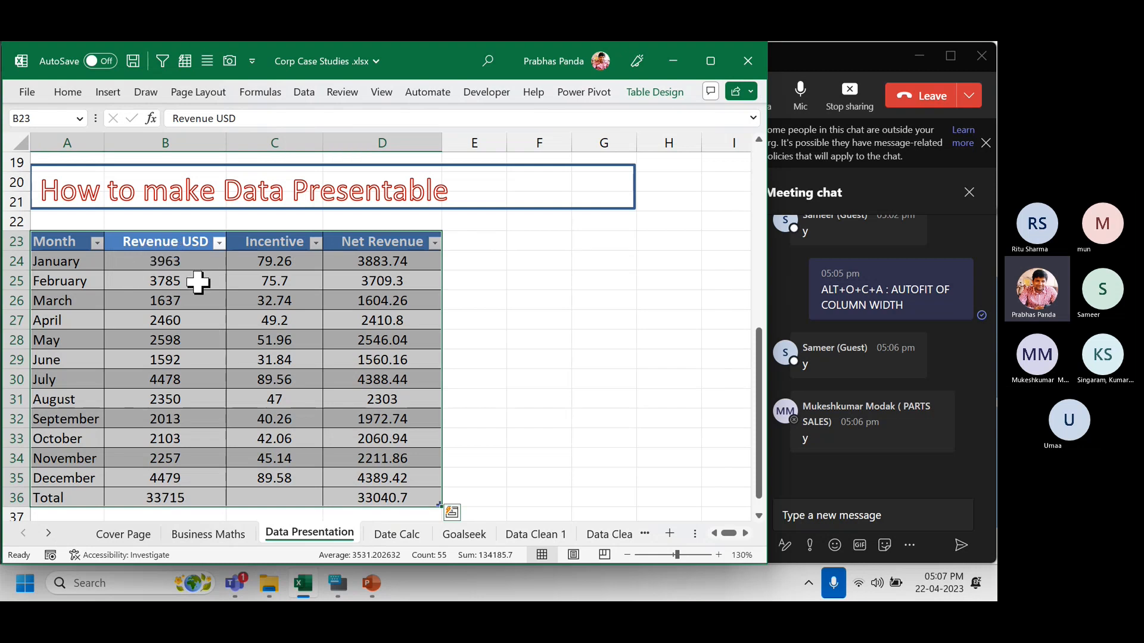
click(168, 245)
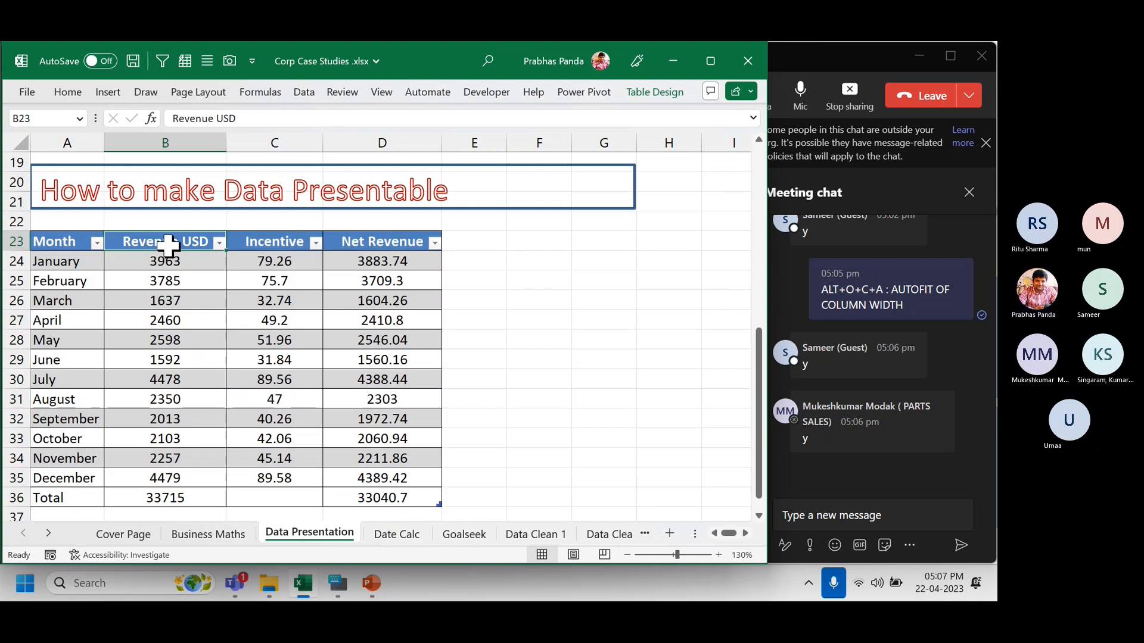
key(ctrl)
key(ctrl)
key(ctrl)
key(ctrl)
key(ctrl)
key(ctrl)
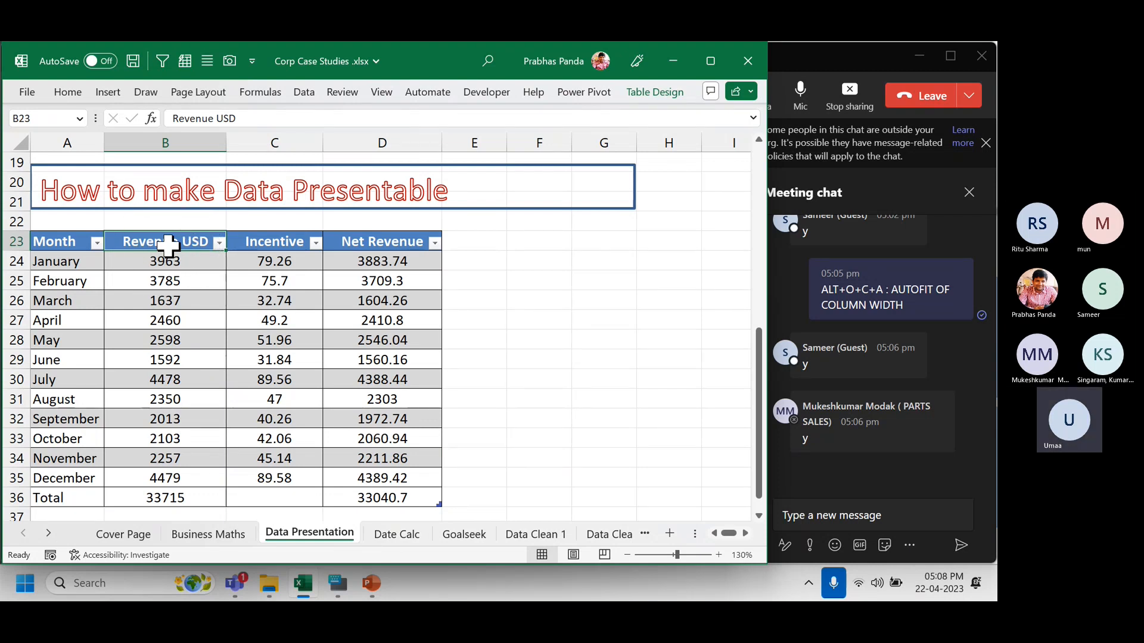
key(ctrl)
key(ctrl)
key(ctrl)
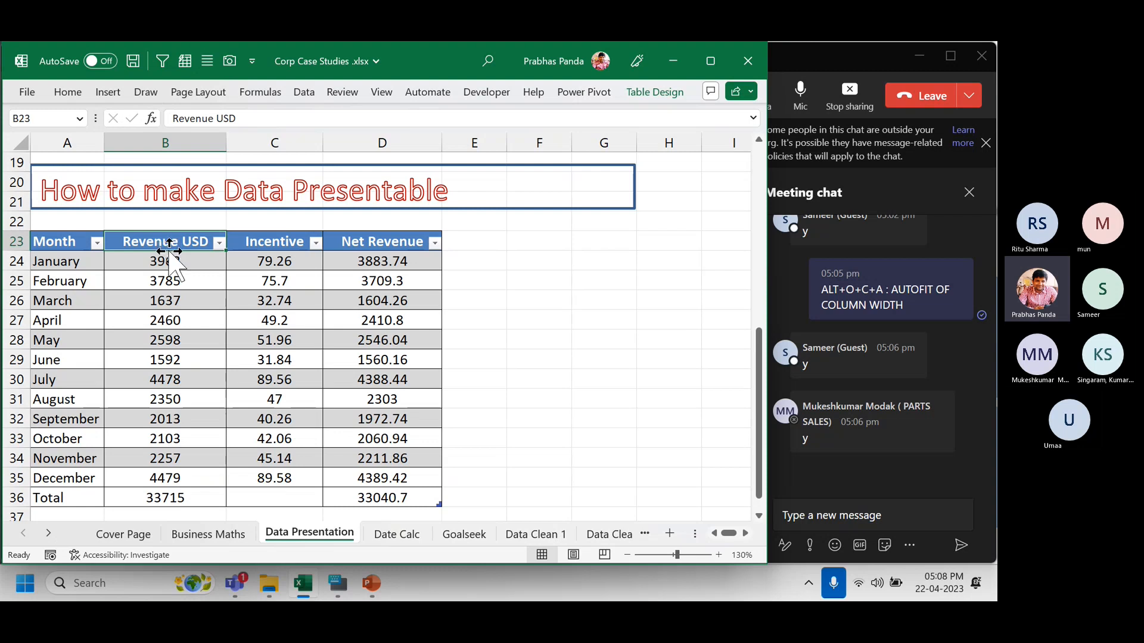
drag(169, 262, 382, 499)
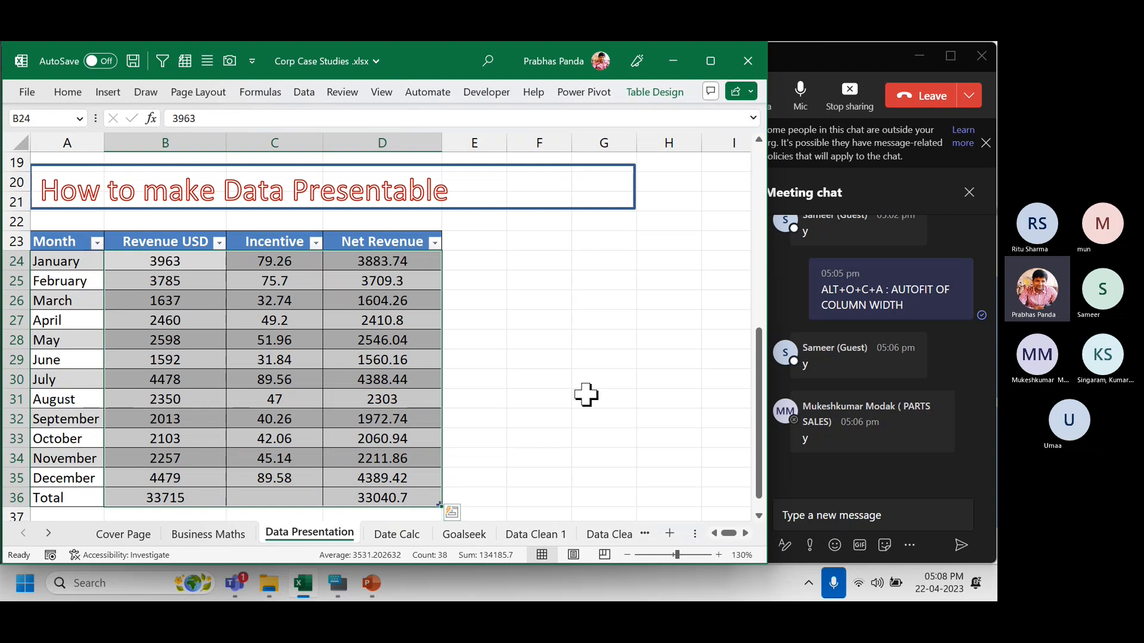
click(233, 533)
scroll(593, 368, up, 5)
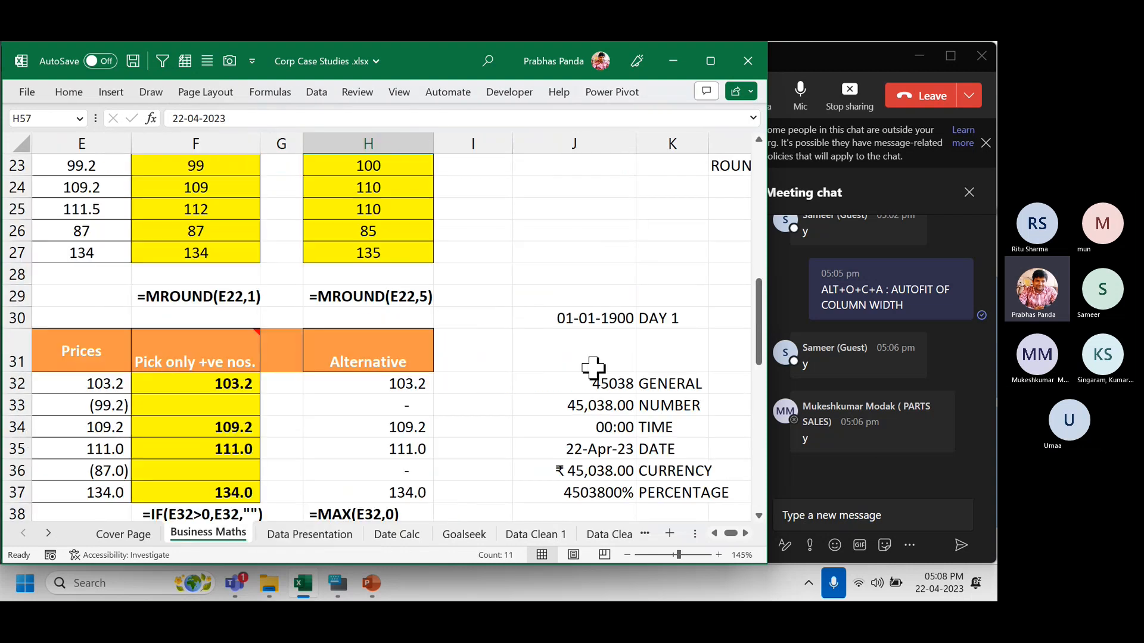
scroll(656, 386, down, 1)
click(676, 324)
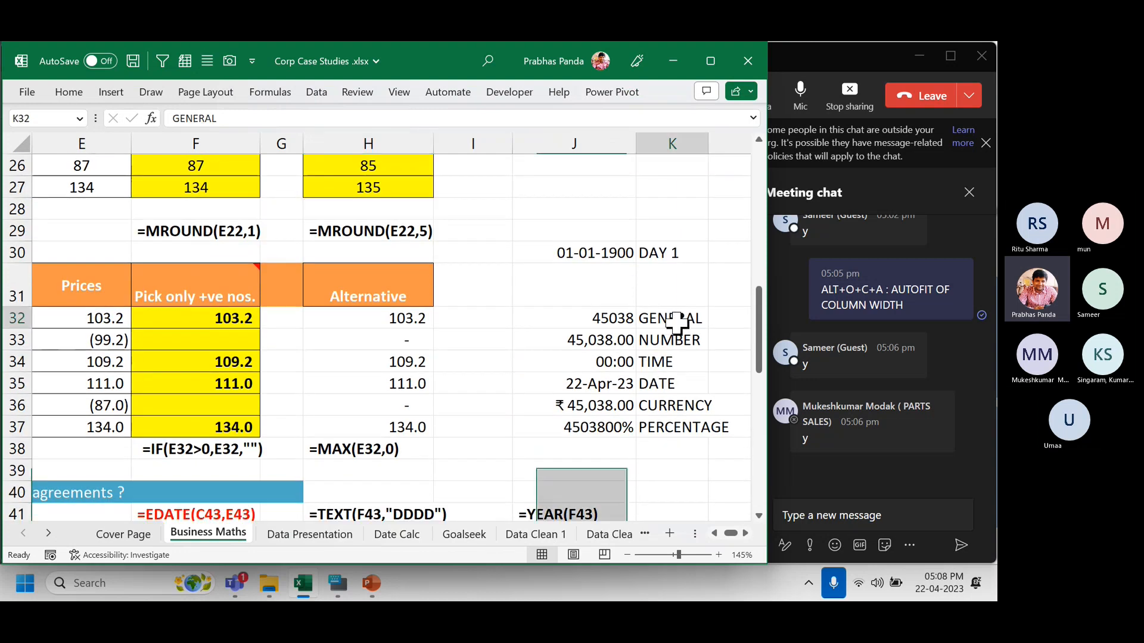
drag(676, 324, 694, 421)
click(592, 321)
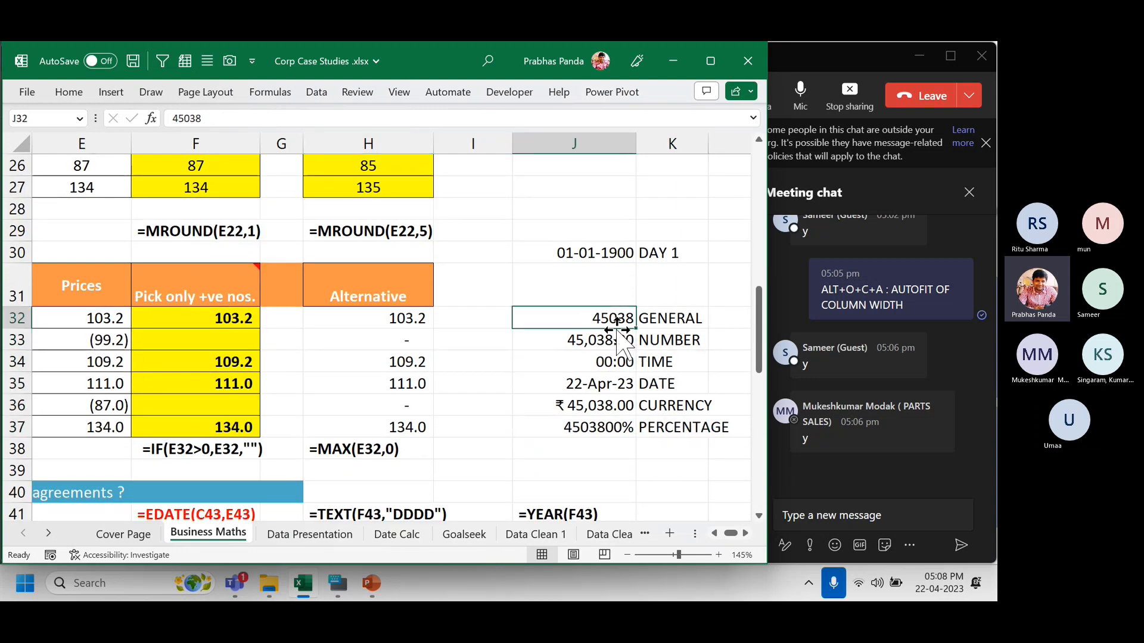
click(592, 339)
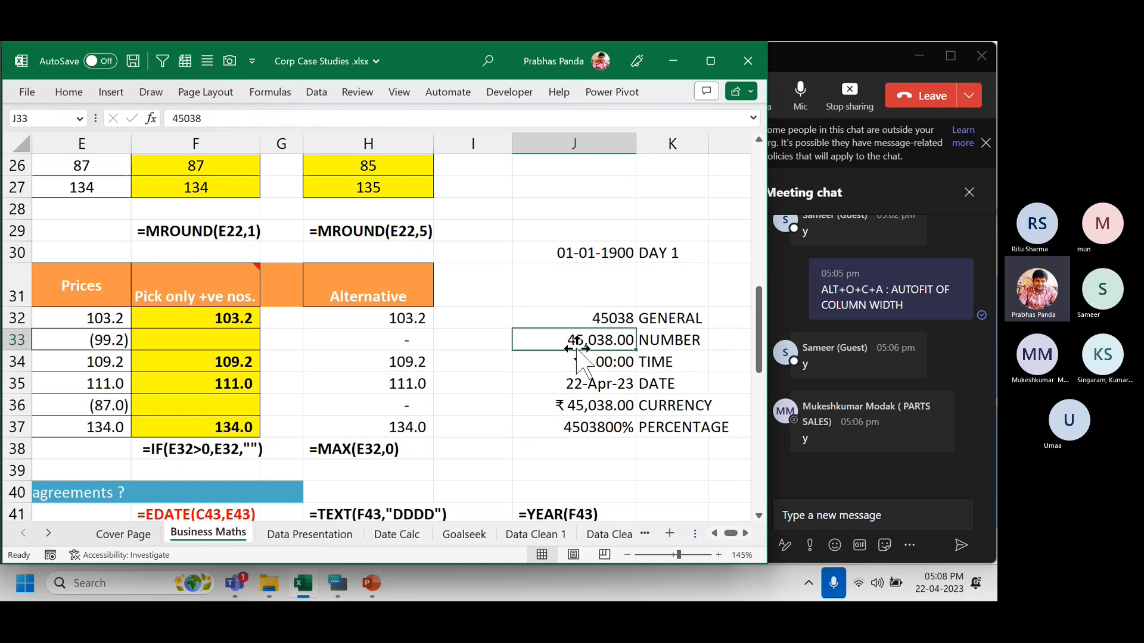
click(692, 362)
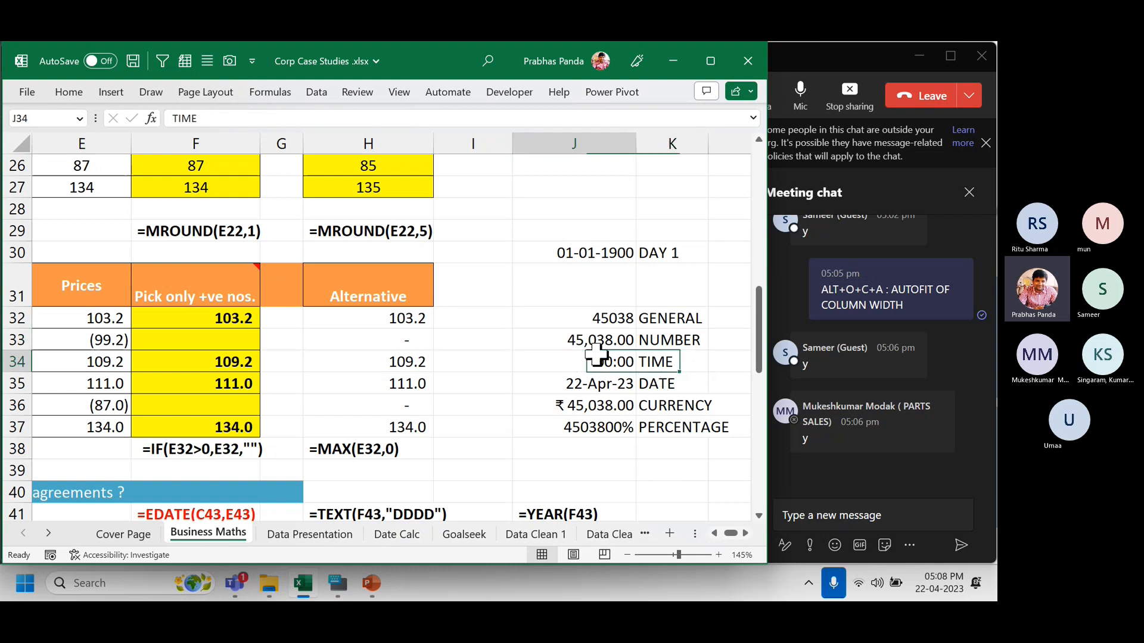
click(684, 386)
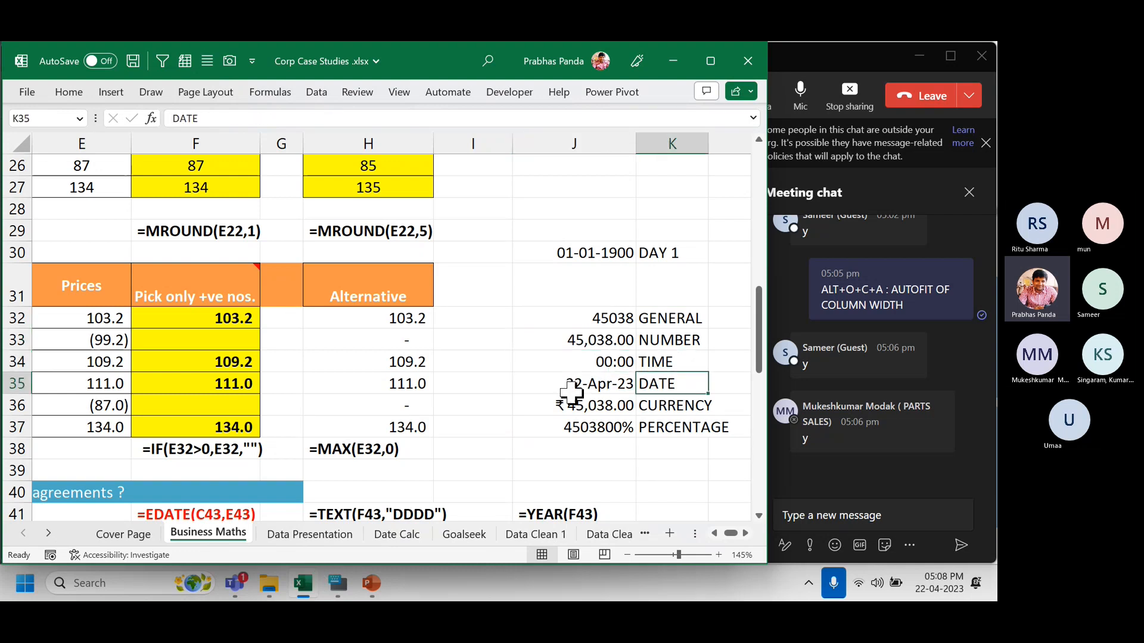
click(699, 430)
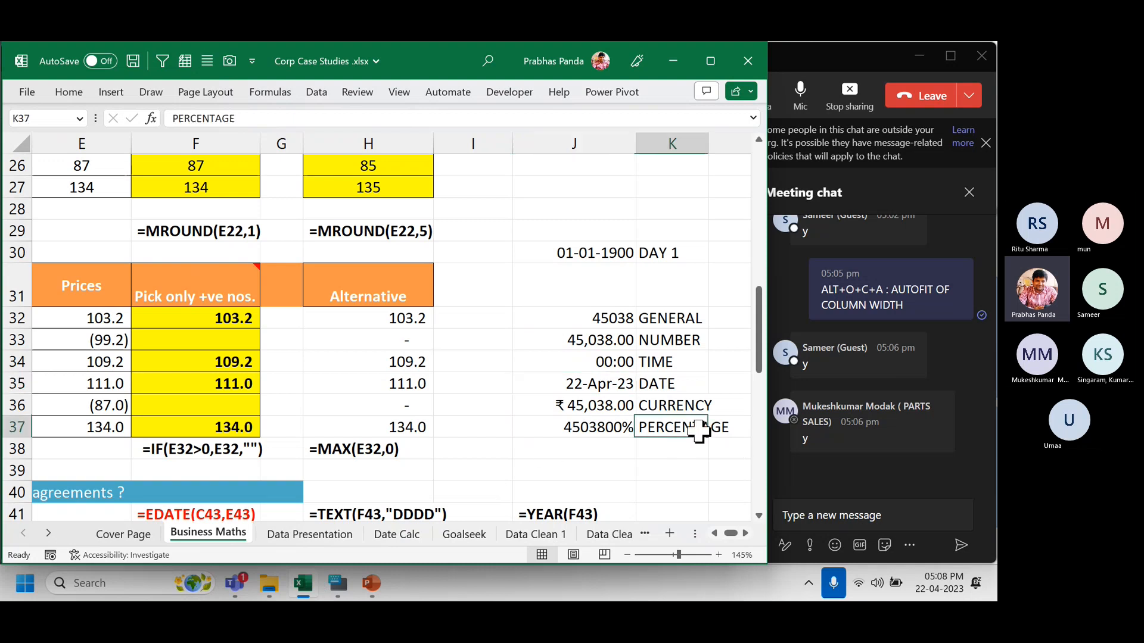
click(603, 430)
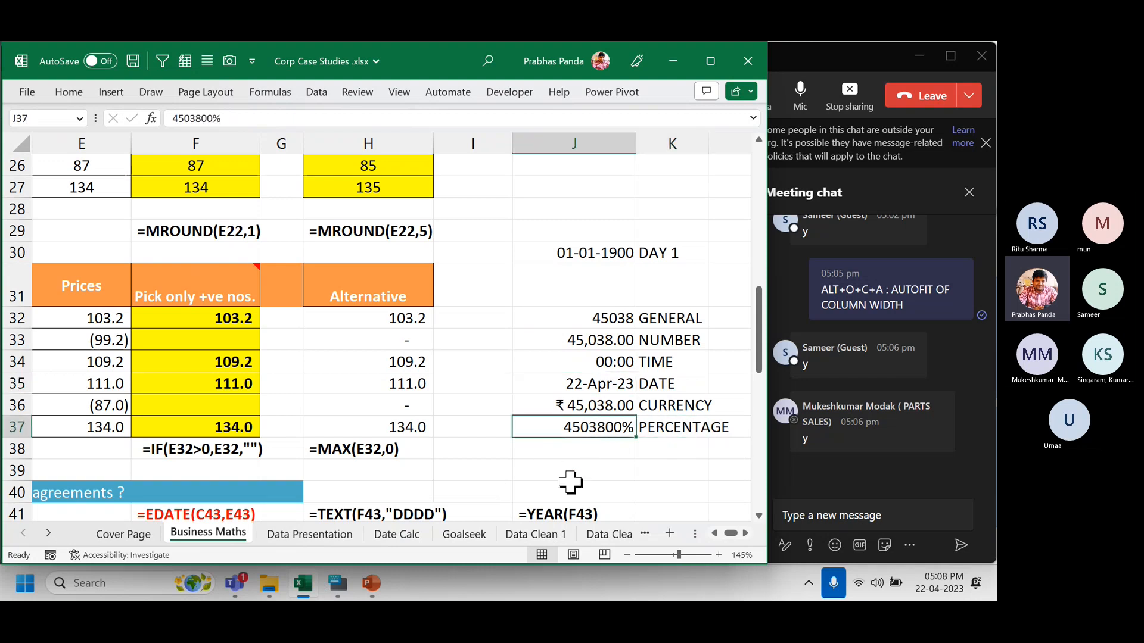
drag(594, 324, 599, 451)
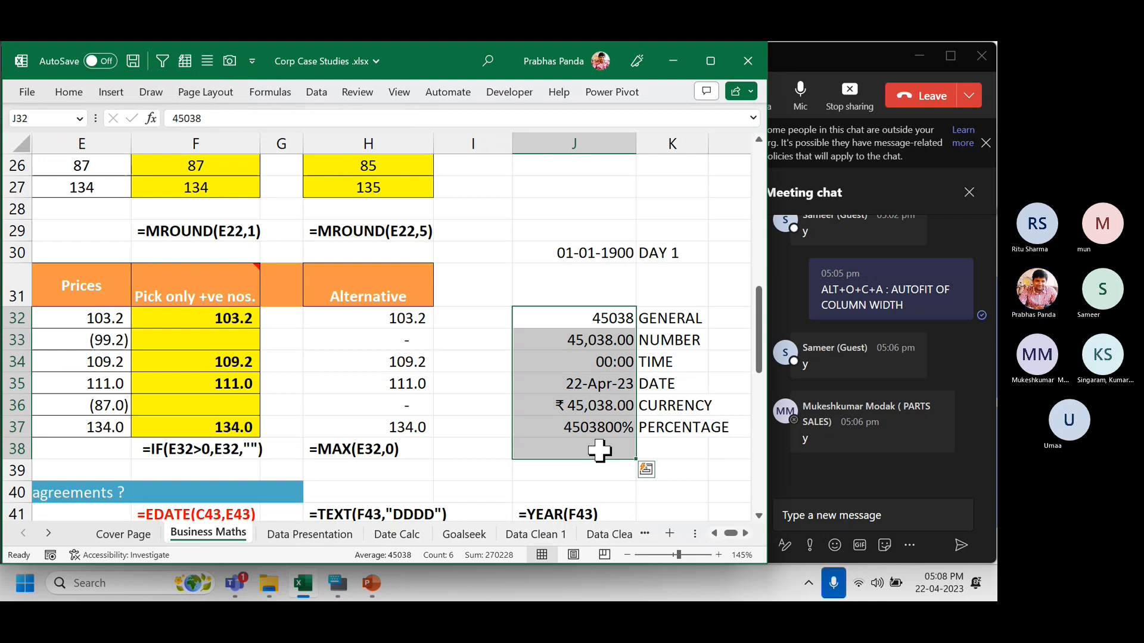
click(281, 534)
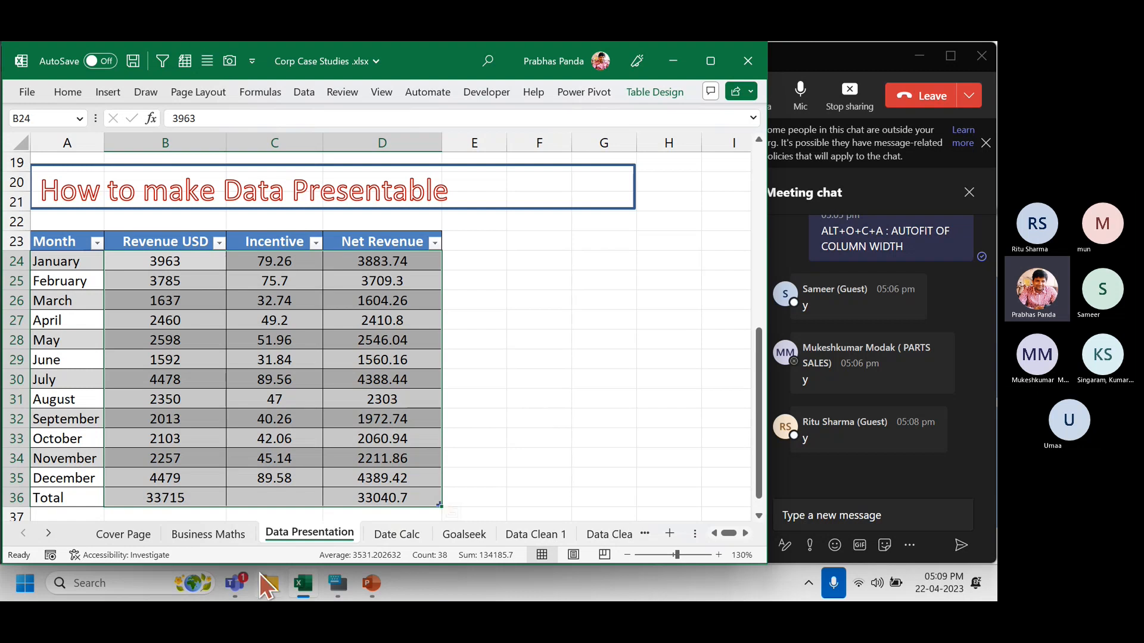
Apply two-decimal comma format to B24:D36, giving totals 33,715.00 and 33,040.70.
click(337, 584)
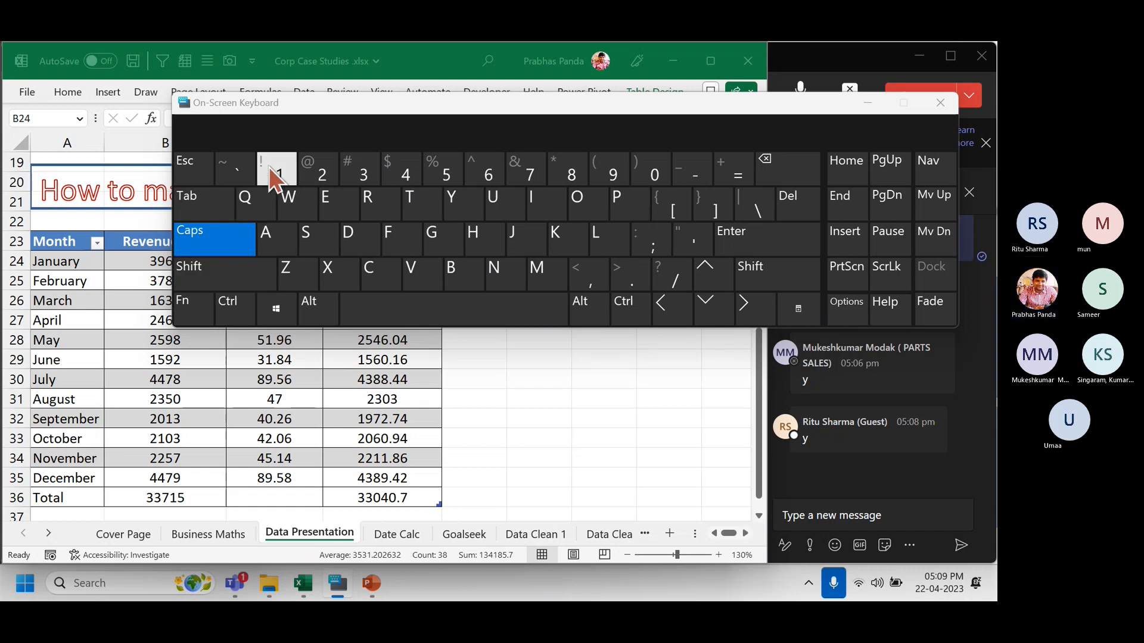
click(862, 102)
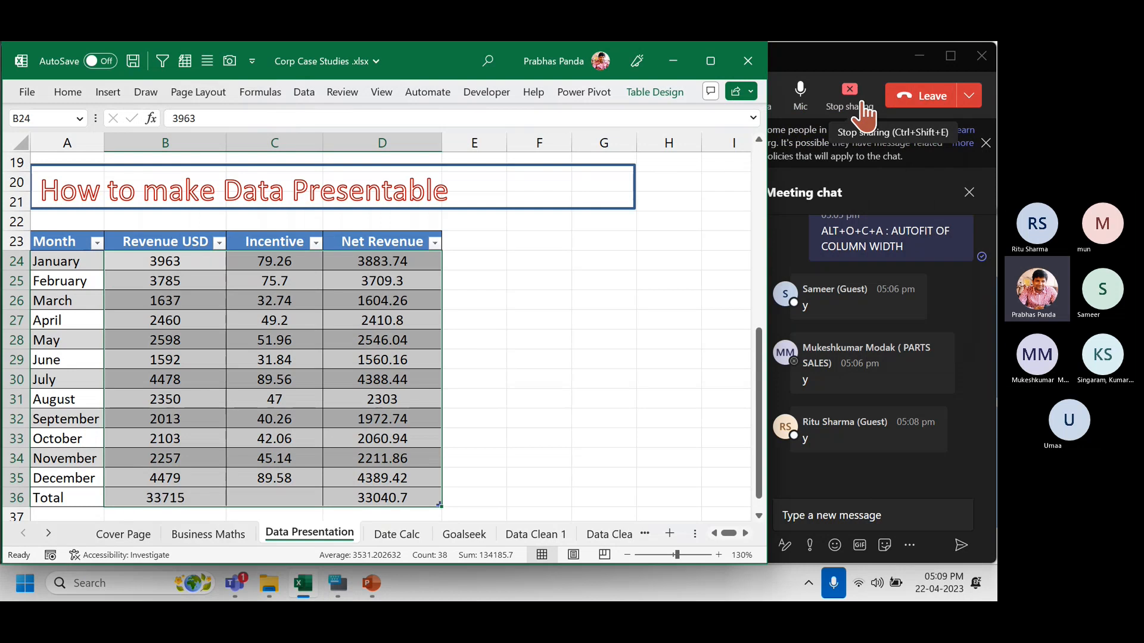
key(ctrl+shift+1)
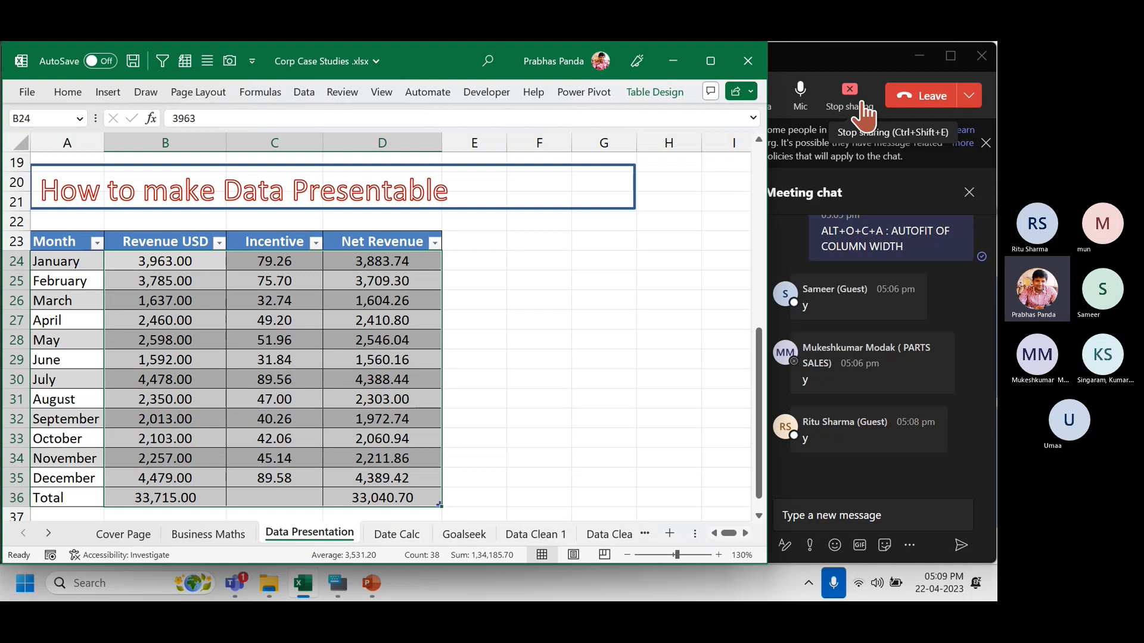
key(Down)
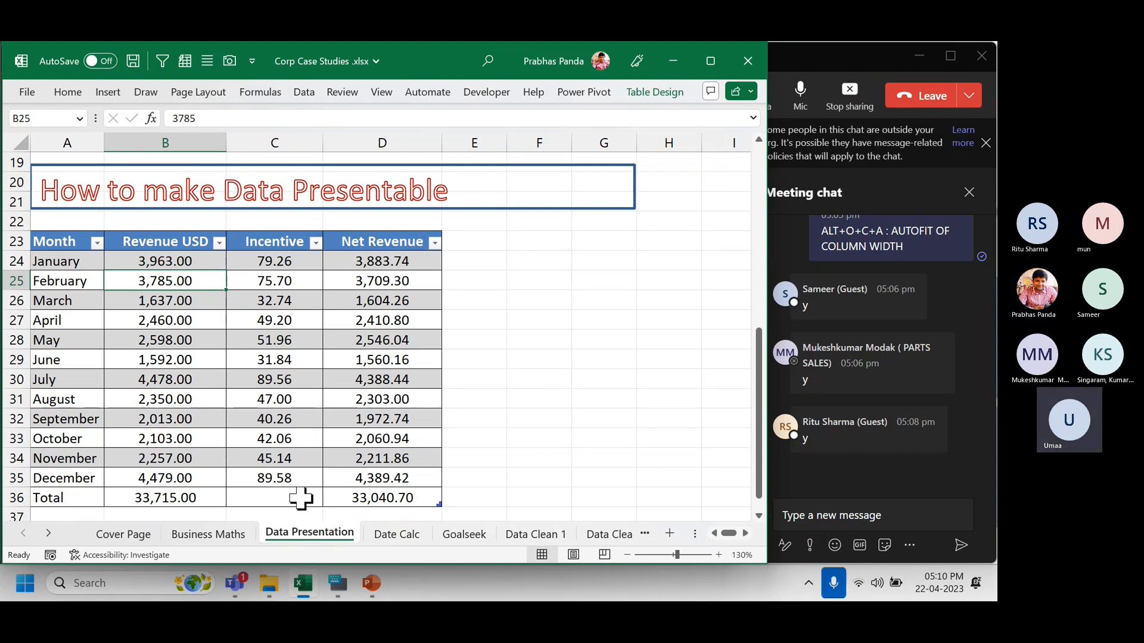
click(299, 499)
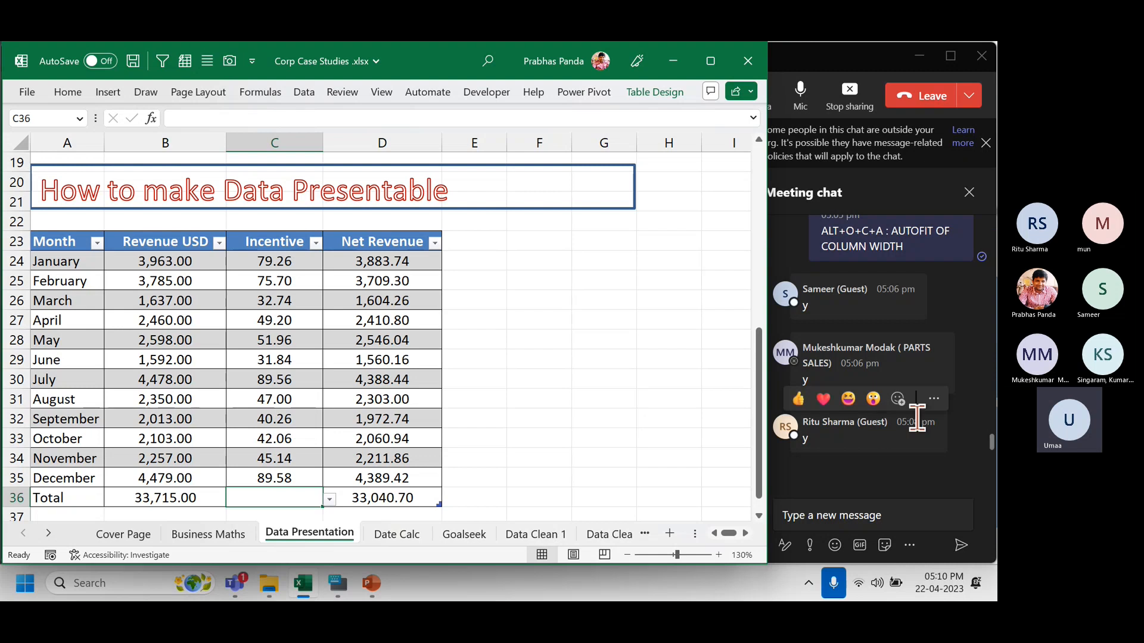
scroll(918, 414, up, 2)
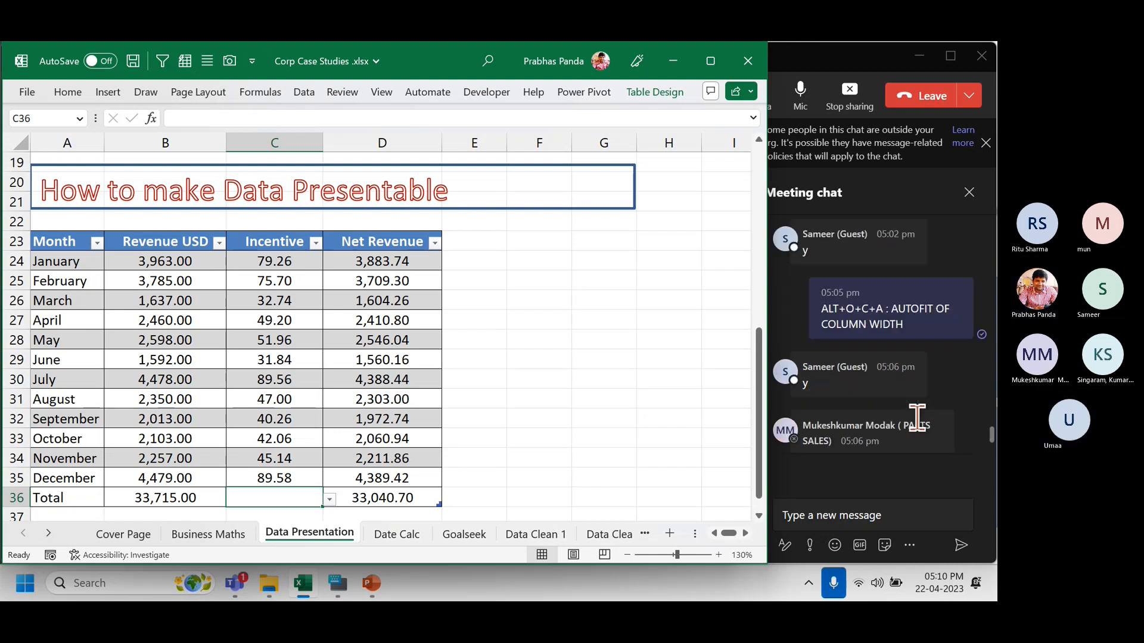
drag(168, 239, 423, 499)
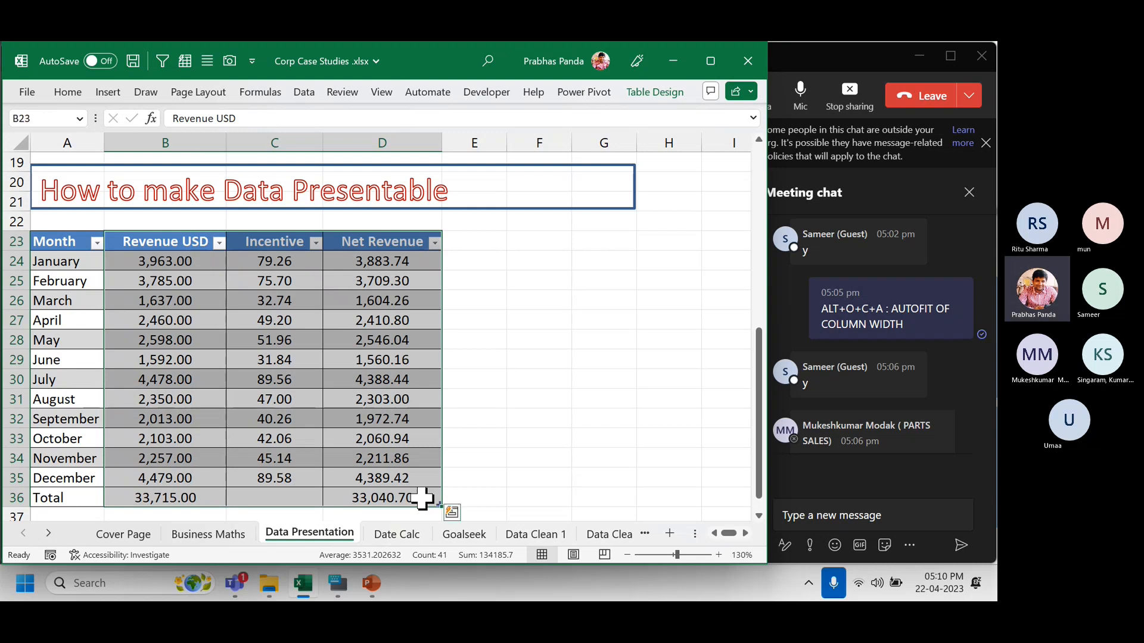
key(alt)
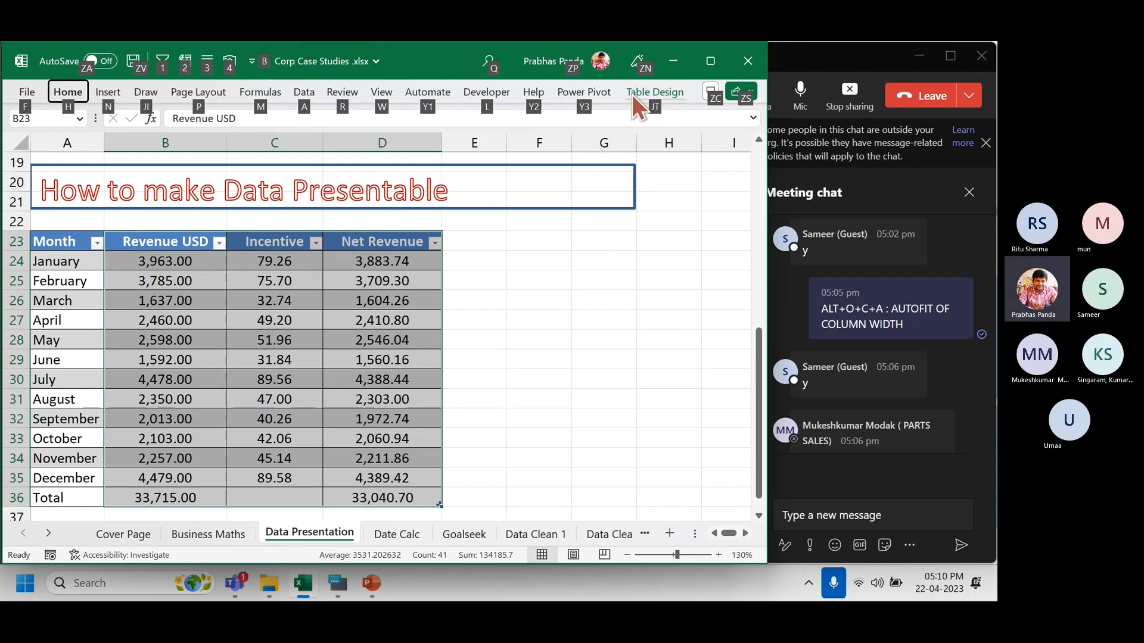
key(o)
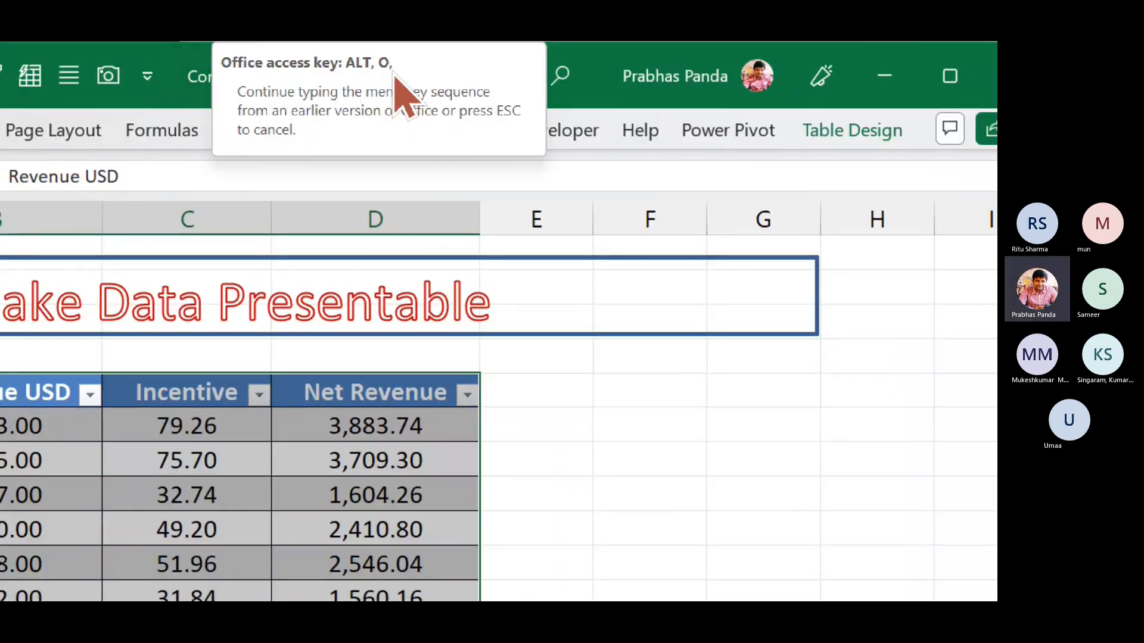
key(c)
key(Escape)
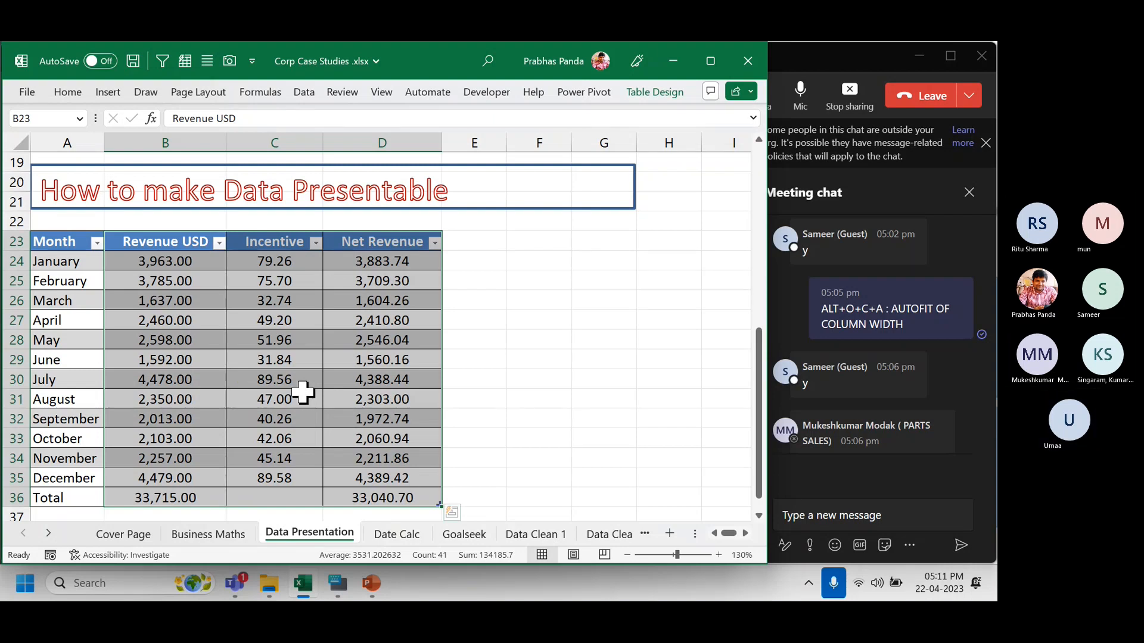
click(331, 365)
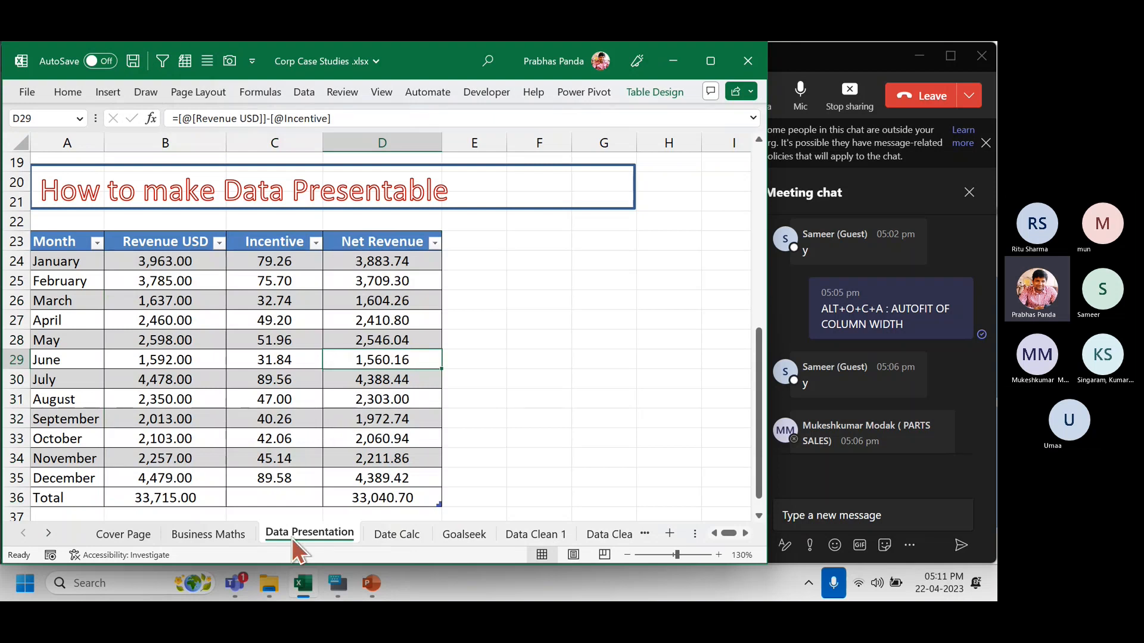
Check the latest Teams chat messages, then move to the Date Calc sheet.
scroll(353, 413, up, 6)
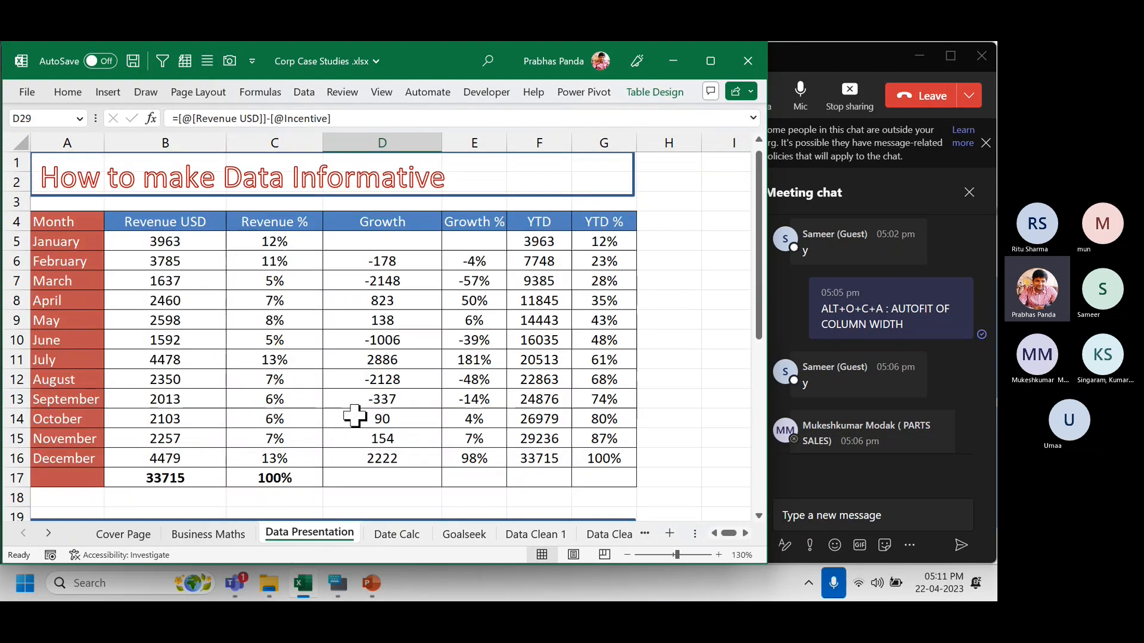
scroll(354, 416, down, 5)
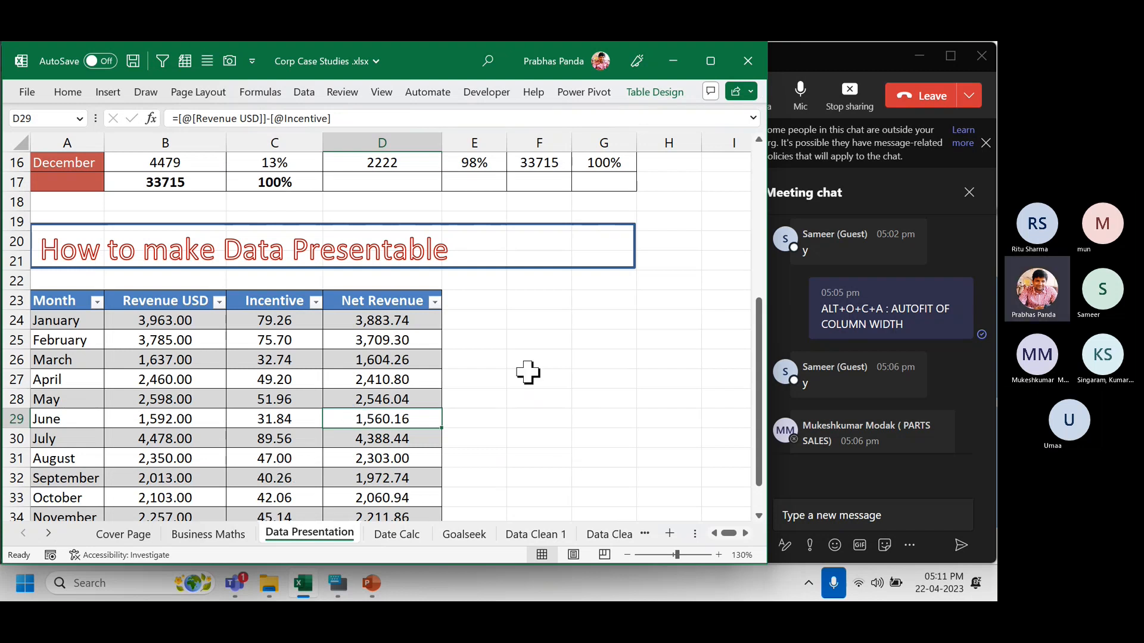
scroll(528, 372, down, 4)
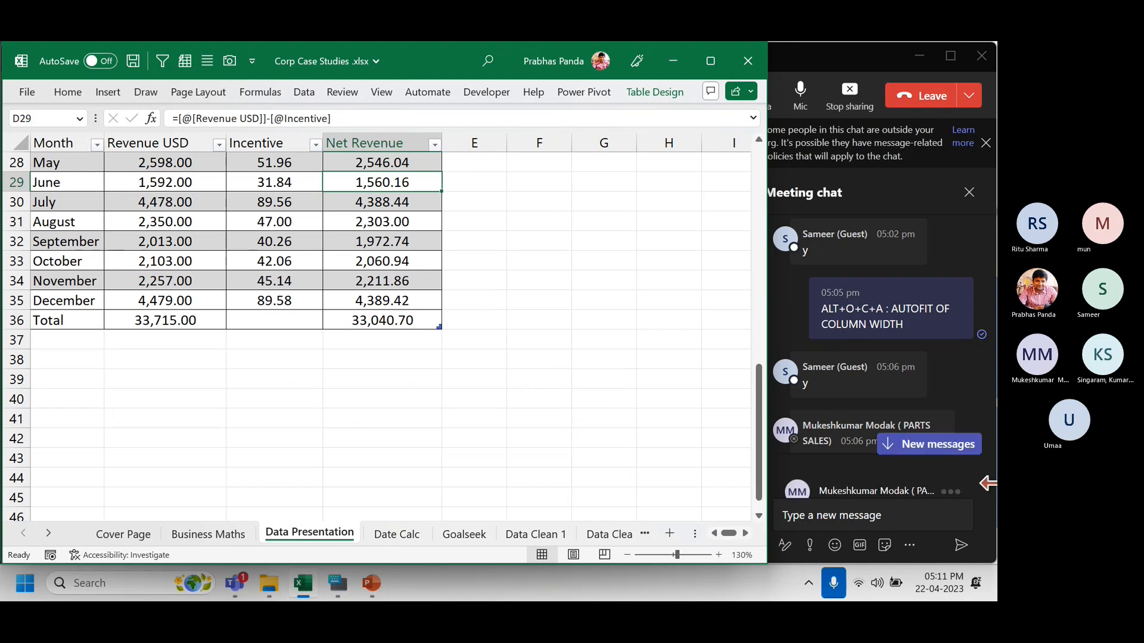
click(908, 451)
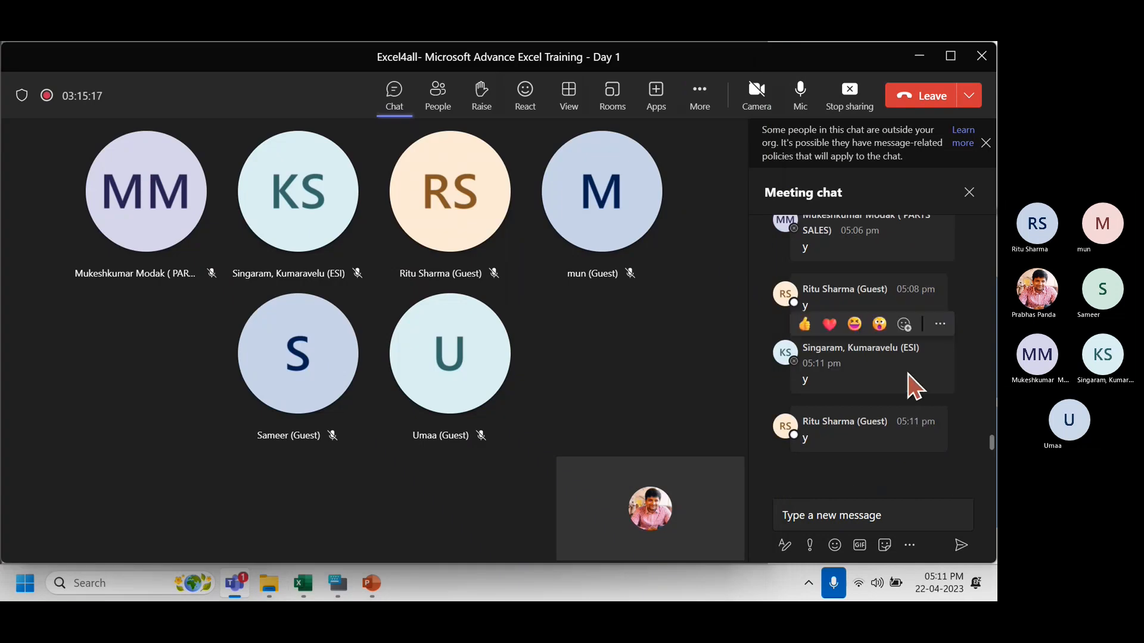
key(alt+Tab)
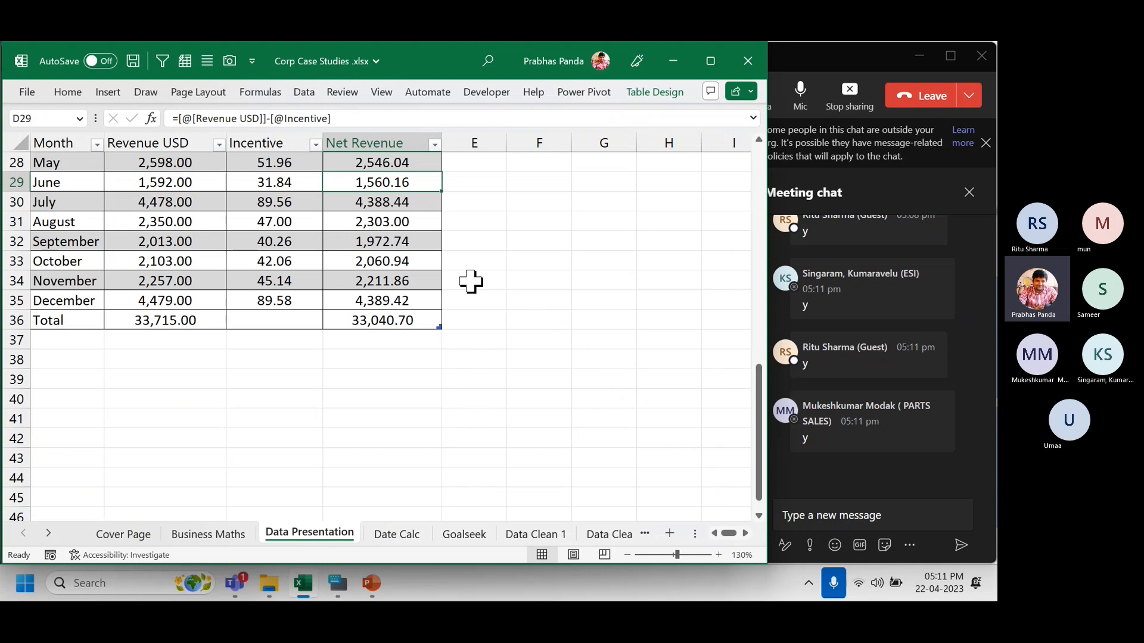
key(ctrl+Page_Down)
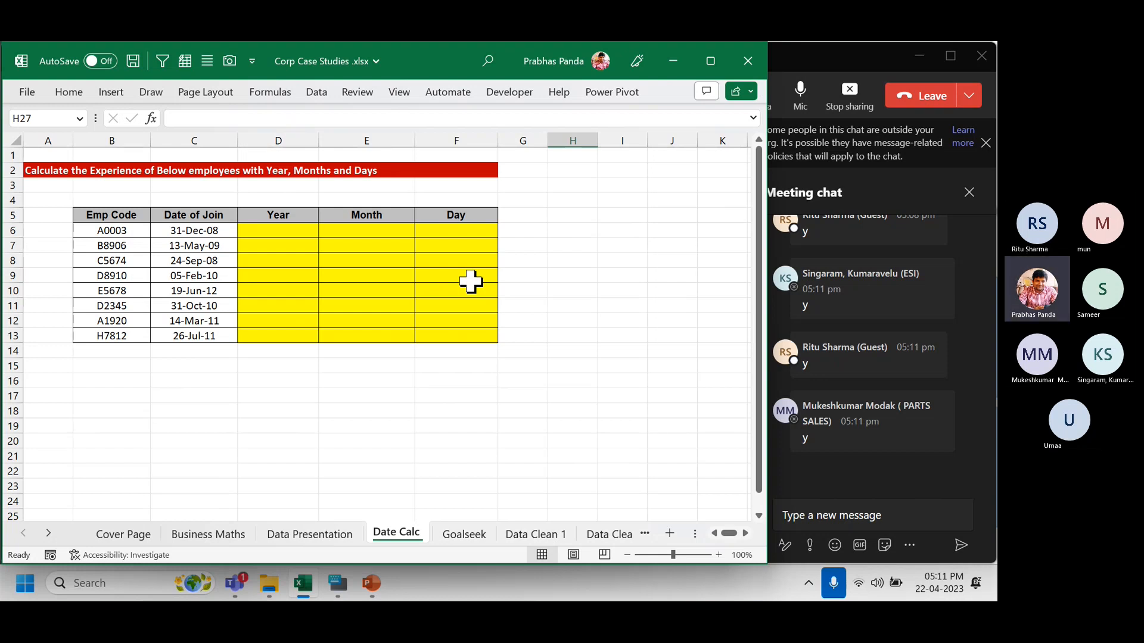
Close the PowerPoint presentation without saving it.
click(371, 584)
key(alt+F4)
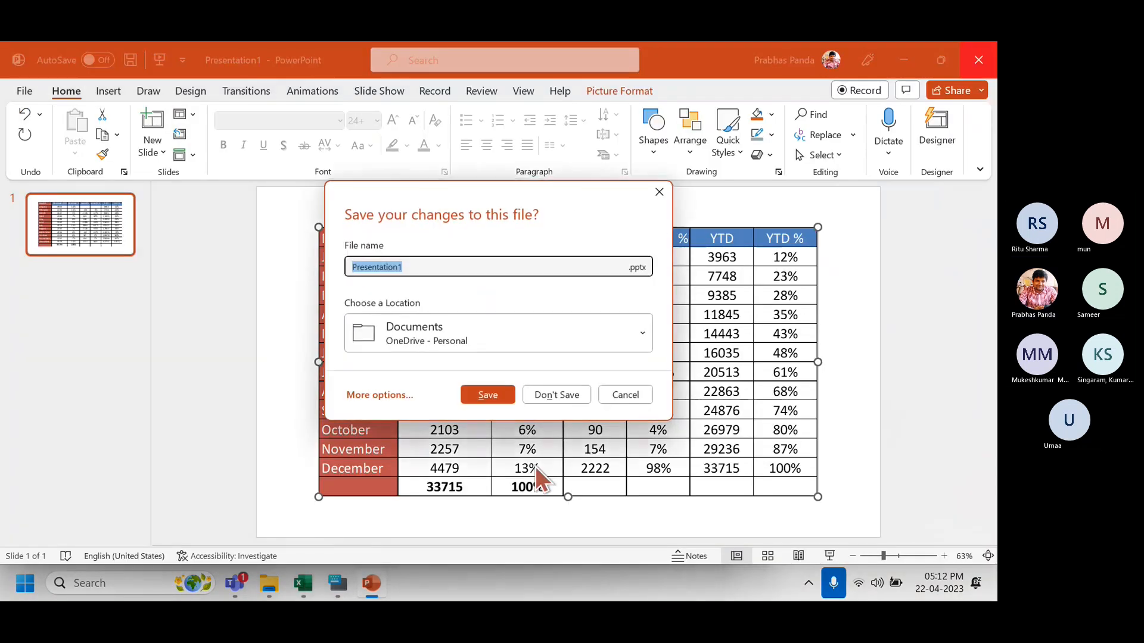
click(565, 399)
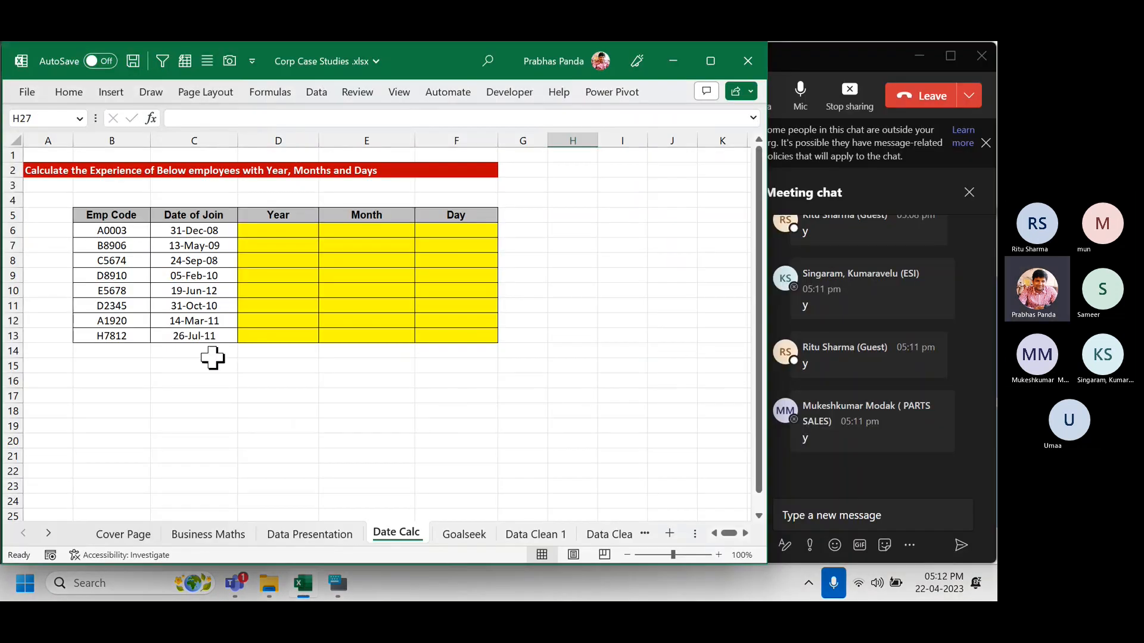
Narrow columns A and B on Date Calc and select the employee codes in B6:B11.
scroll(474, 312, up, 2)
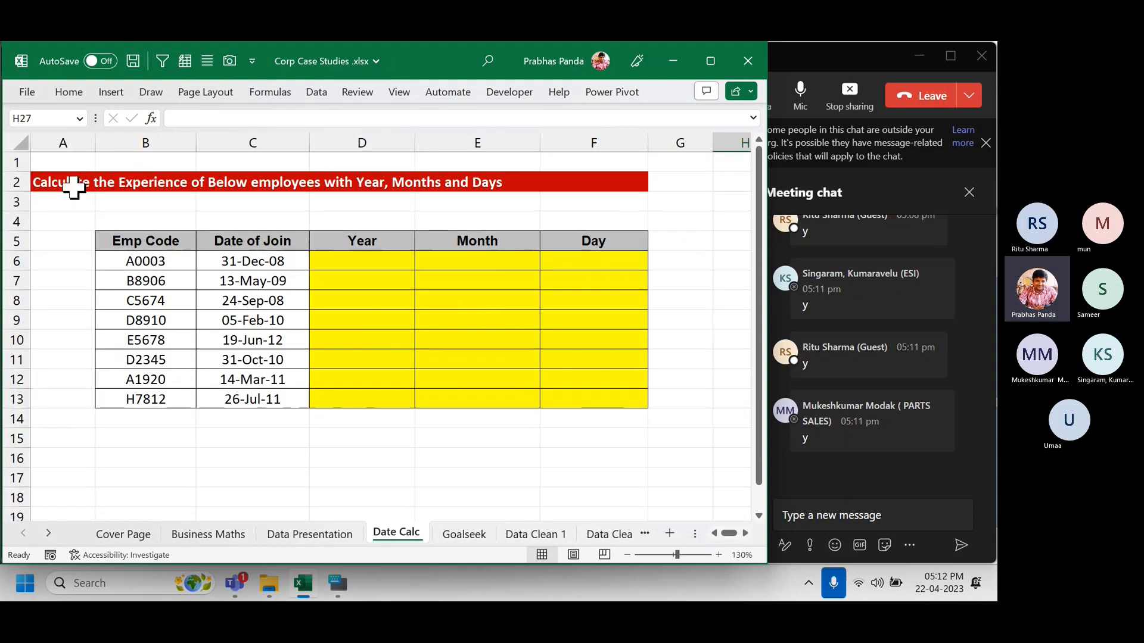
drag(94, 144, 62, 147)
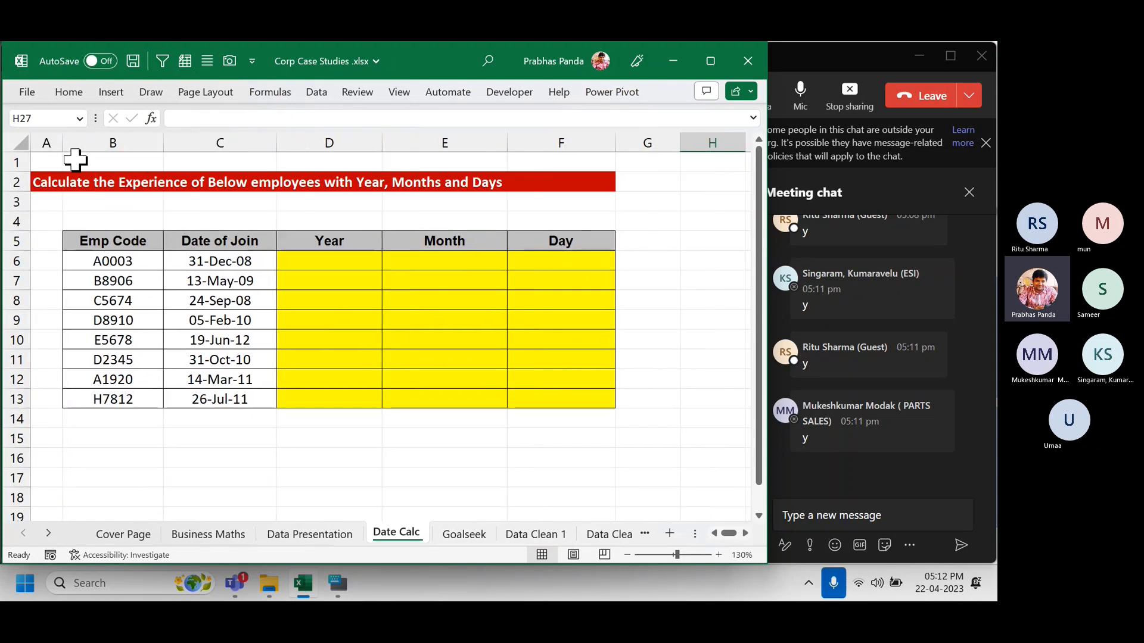
scroll(612, 263, up, 1)
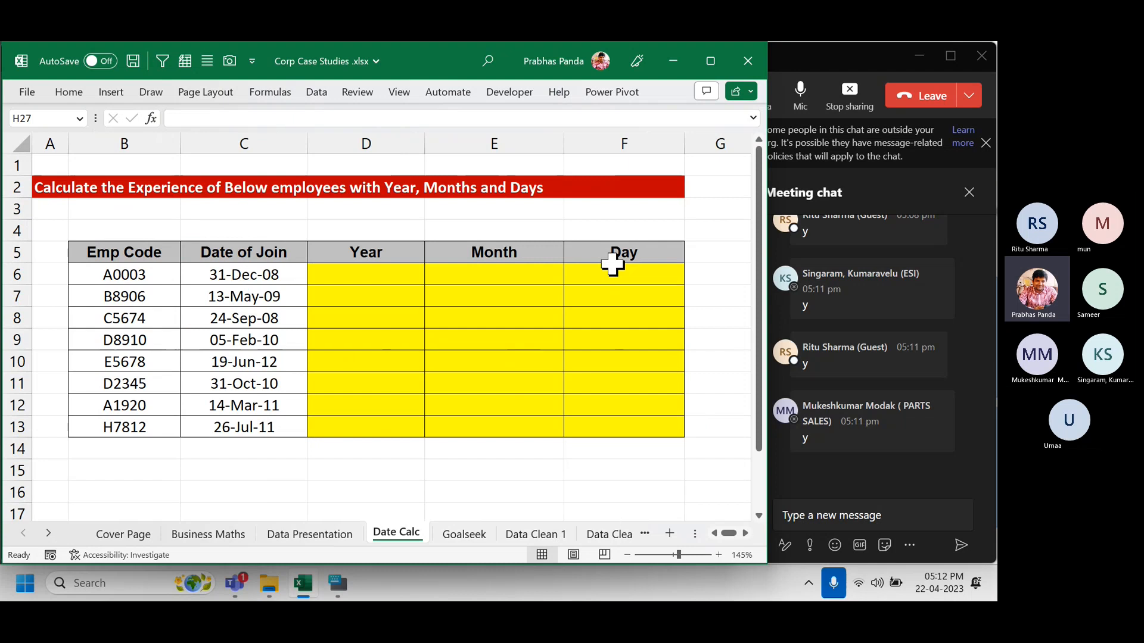
drag(181, 143, 151, 164)
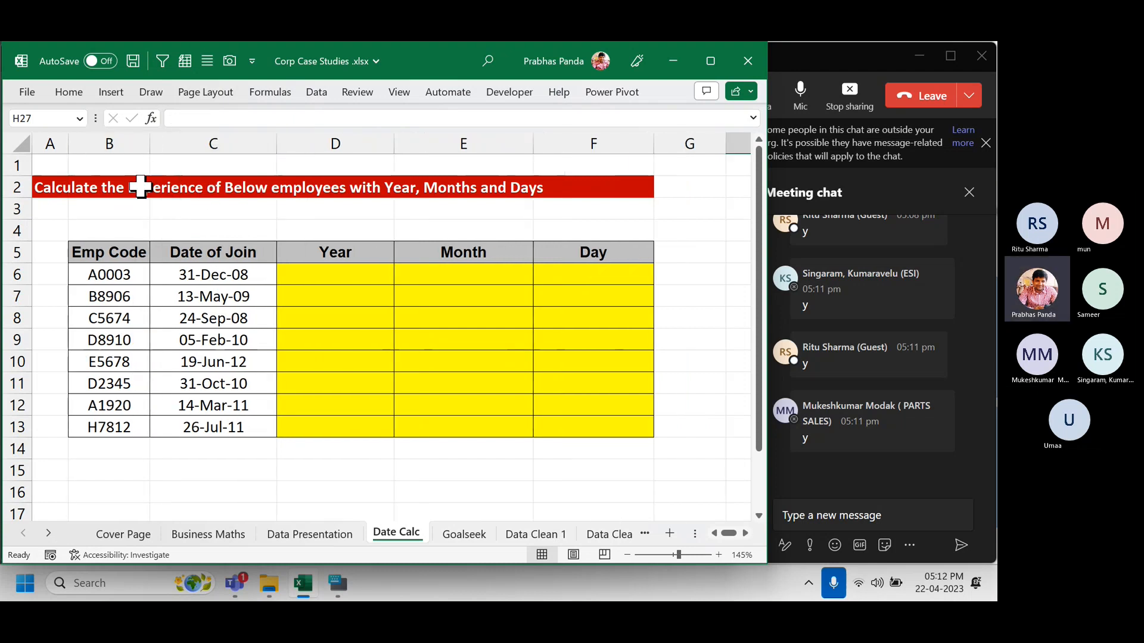
drag(114, 271, 89, 433)
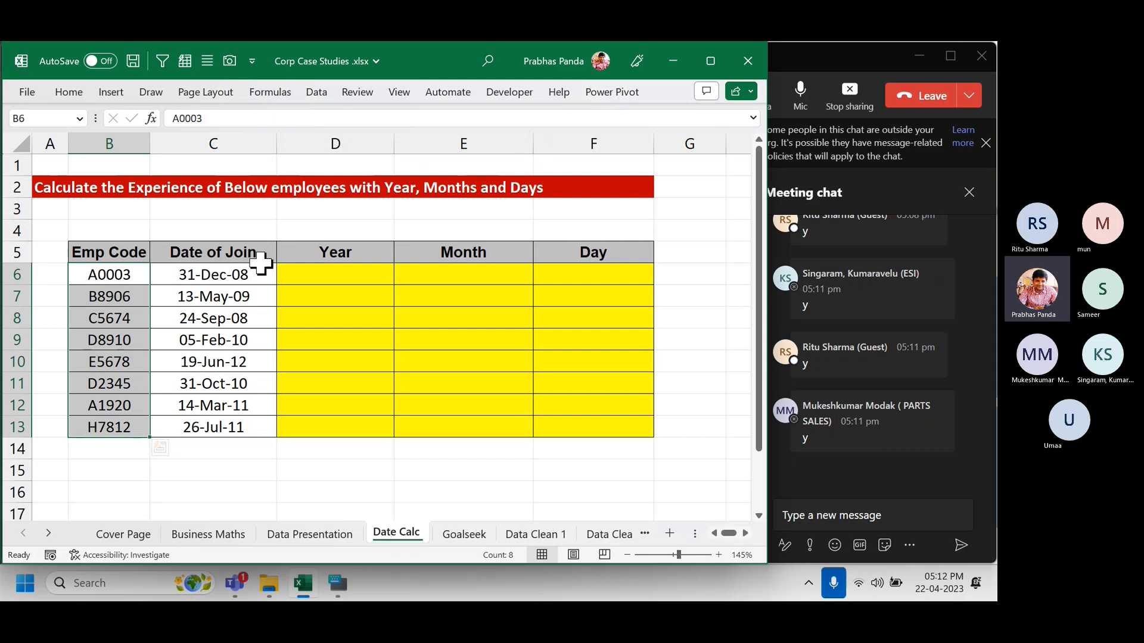
click(230, 140)
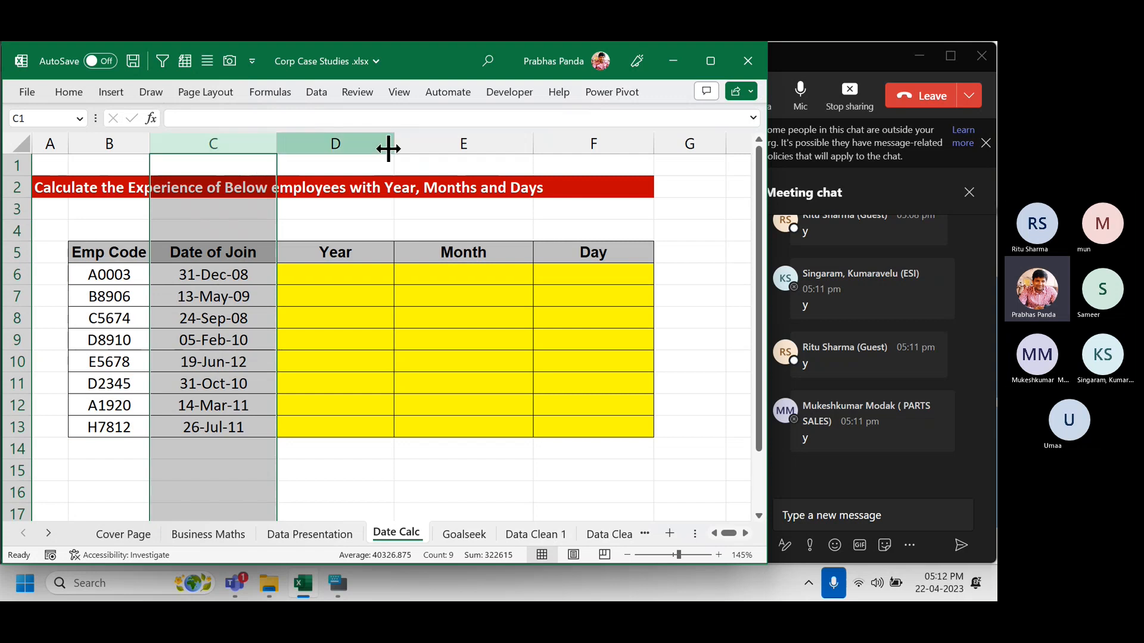
drag(360, 143, 567, 160)
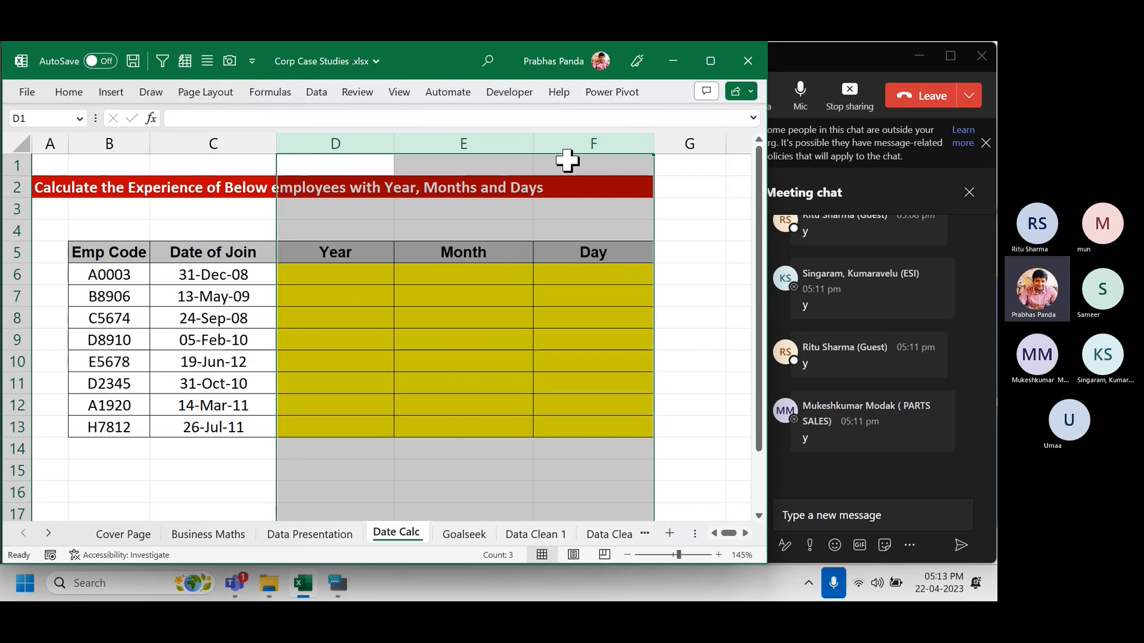
key(Up)
key(Down)
key(Down)
key(Down)
key(Down)
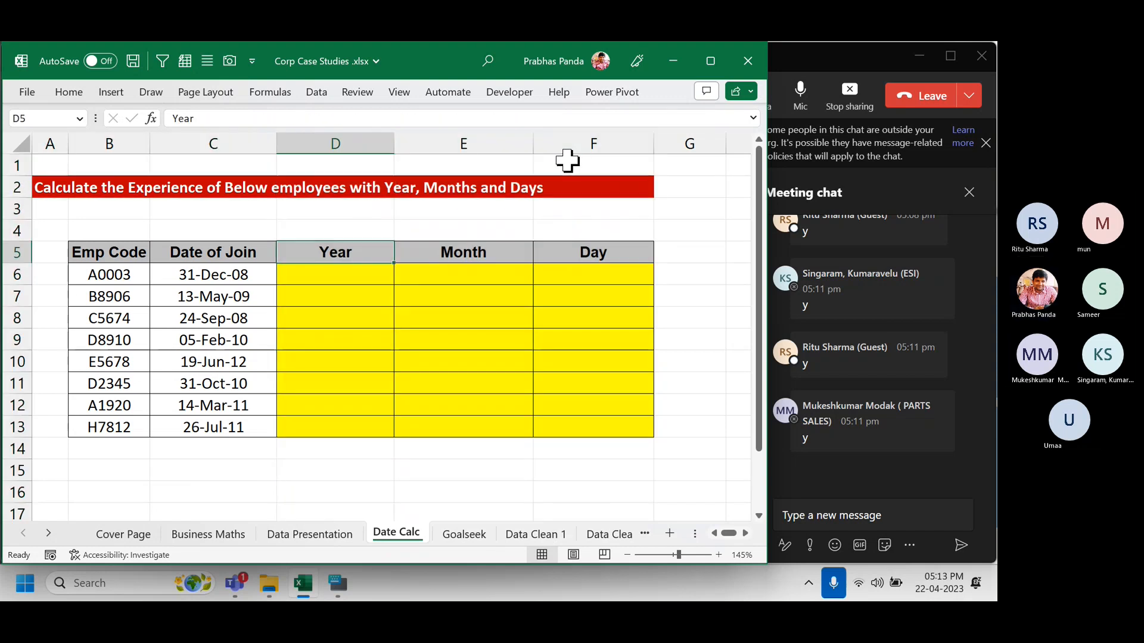
key(Up)
key(Up)
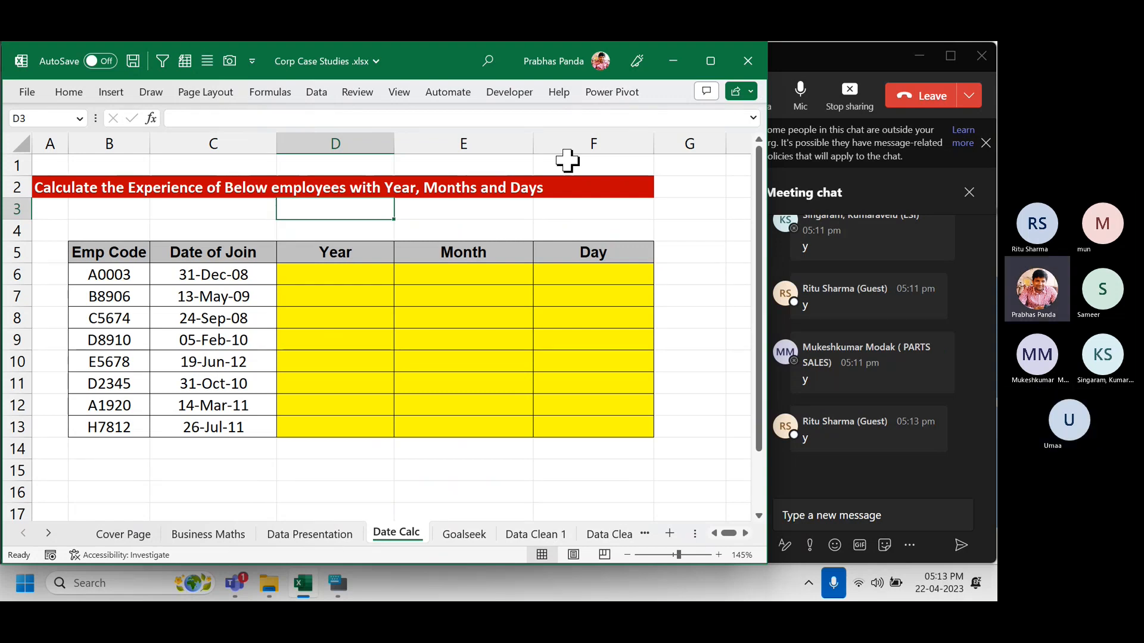
key(Right)
key(Right)
key(Right)
key(Right)
key(Right)
key(Right)
key(Right)
key(Right)
key(Right)
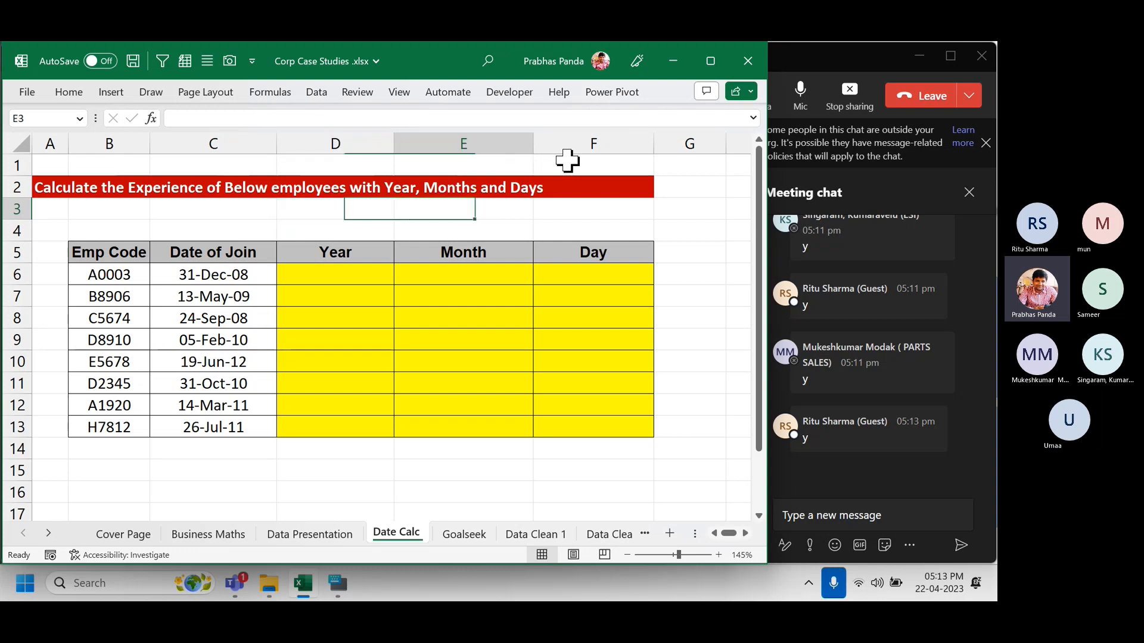
Enter the sample numbers 5, 6 and 7 in K4, L4 and M4.
key(Right)
key(Right)
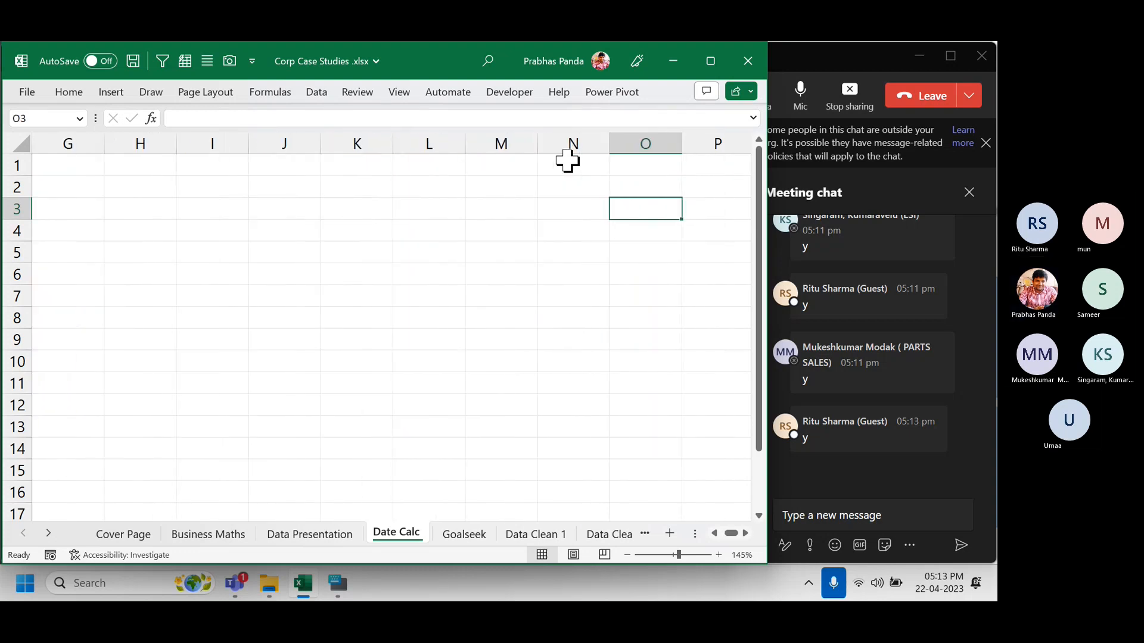
click(374, 232)
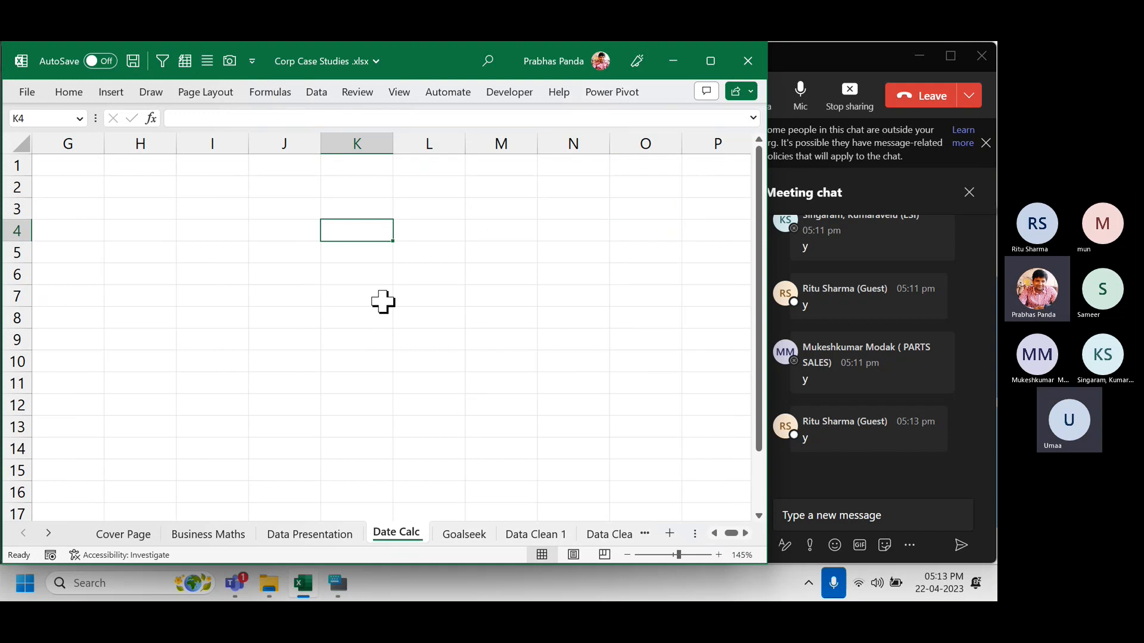
text(5)
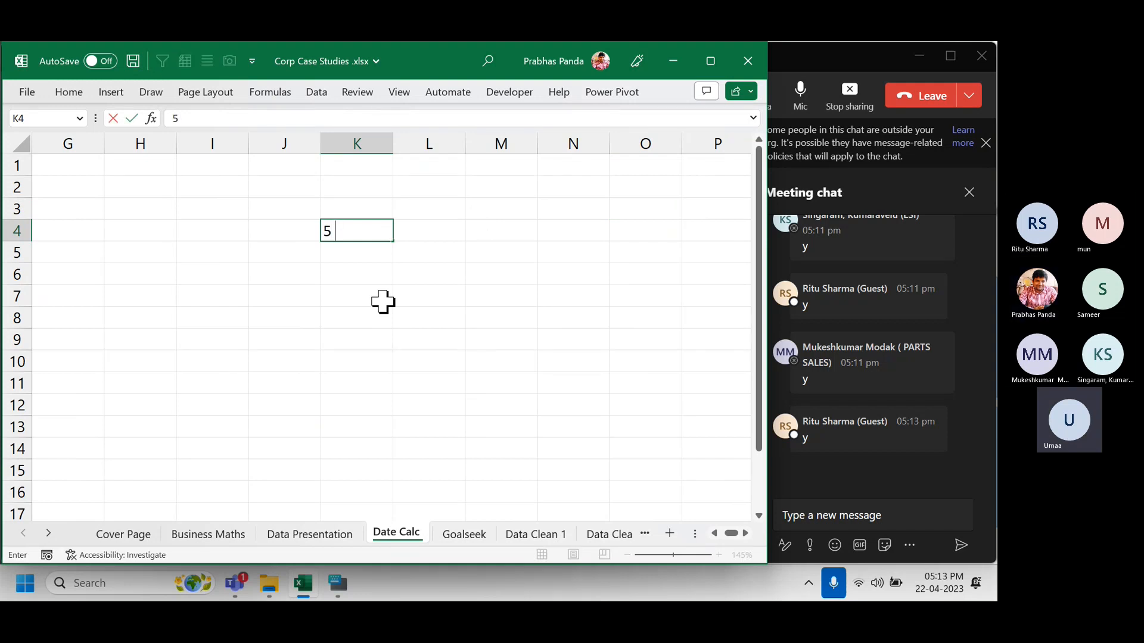
key(Right)
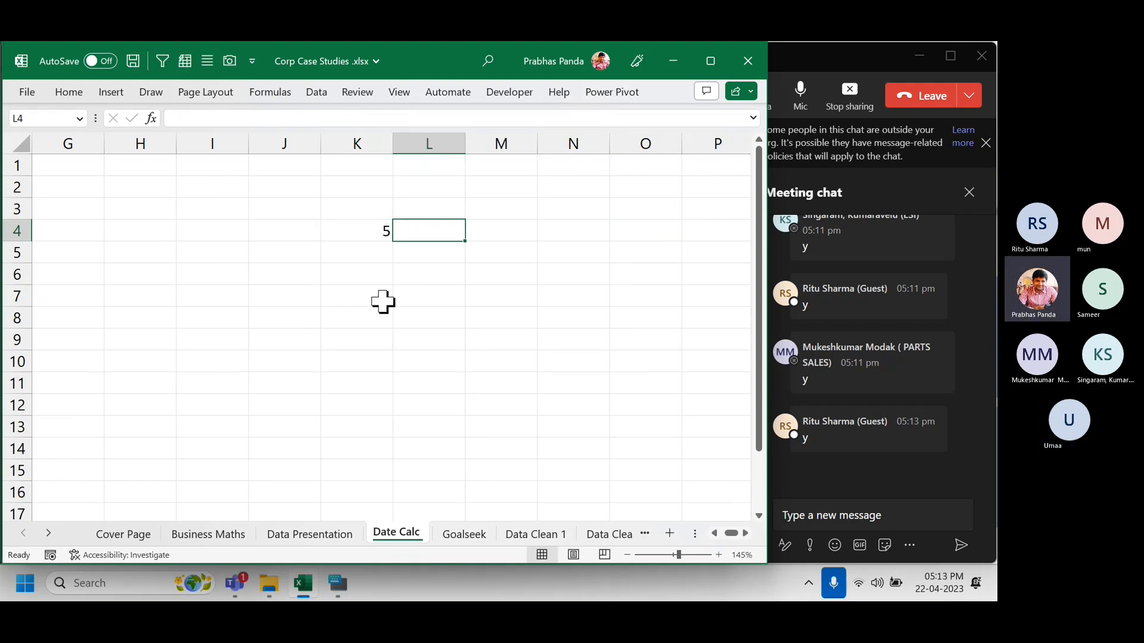
text(6)
key(Right)
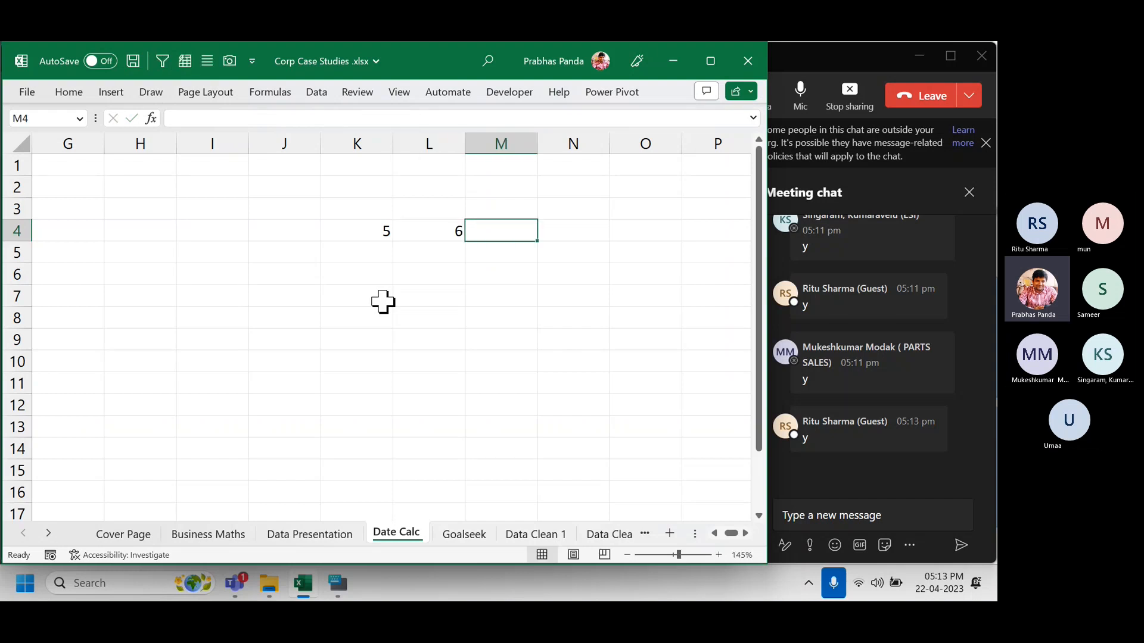
text(7)
key(Right)
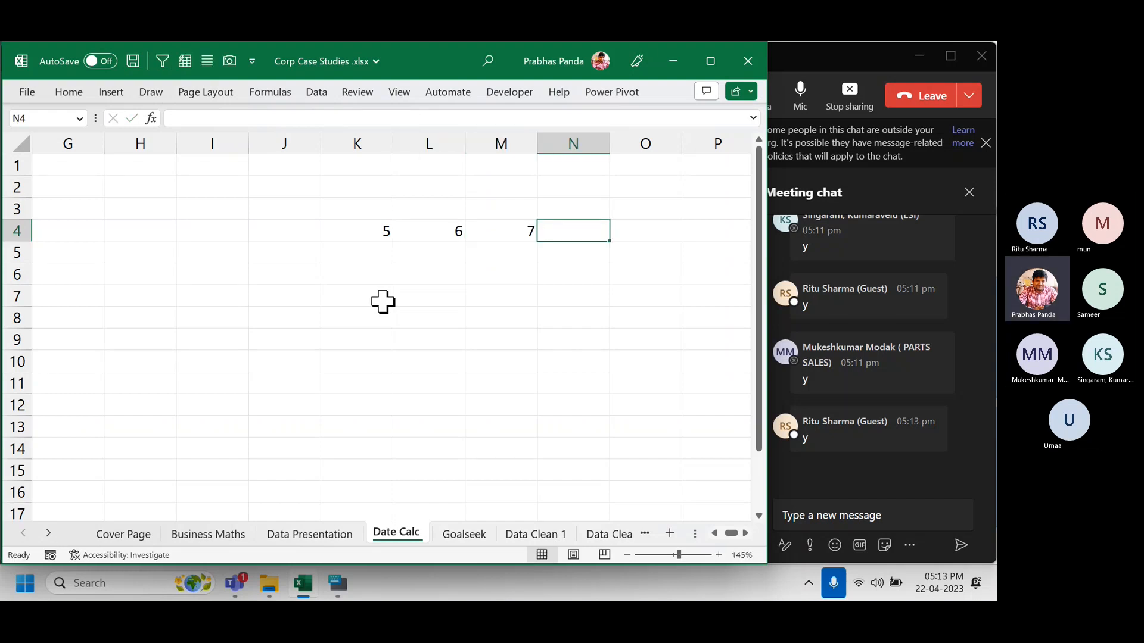
Select the cells around the sample numbers, then move back toward the table in row 3.
drag(369, 203, 398, 307)
drag(439, 212, 466, 366)
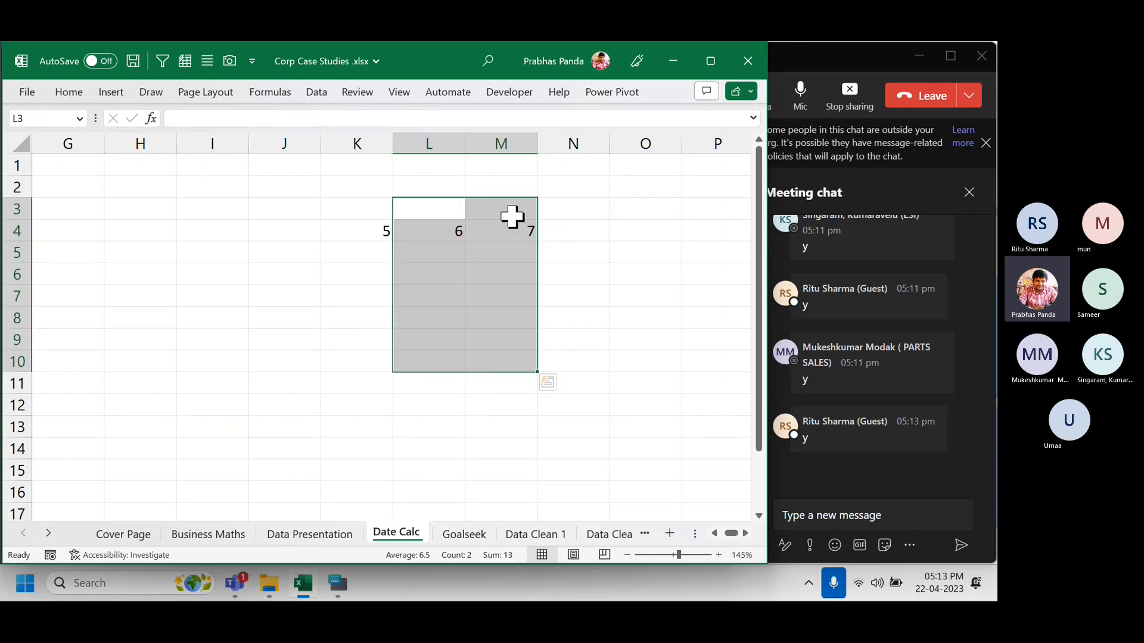
drag(513, 219, 564, 391)
drag(383, 216, 530, 256)
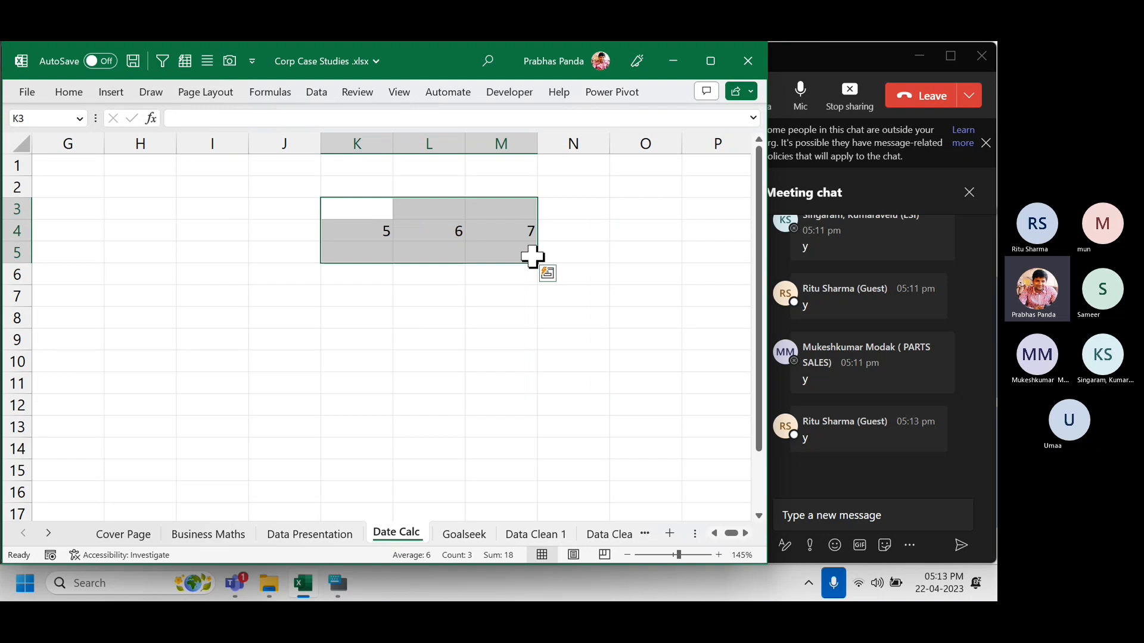
key(Left)
key(Left)
key(Left)
key(Left)
key(Left)
key(Left)
key(Left)
key(Left)
key(Left)
key(Left)
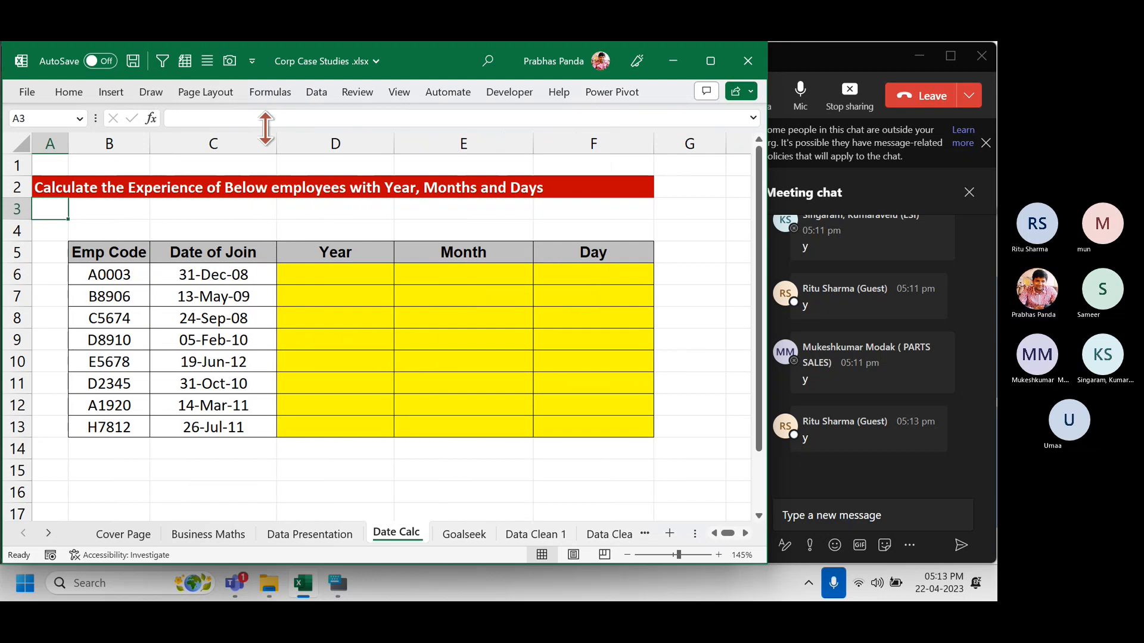
Narrow the Date of Join column C, widen the Emp Code column B, and select F1.
drag(277, 141, 260, 142)
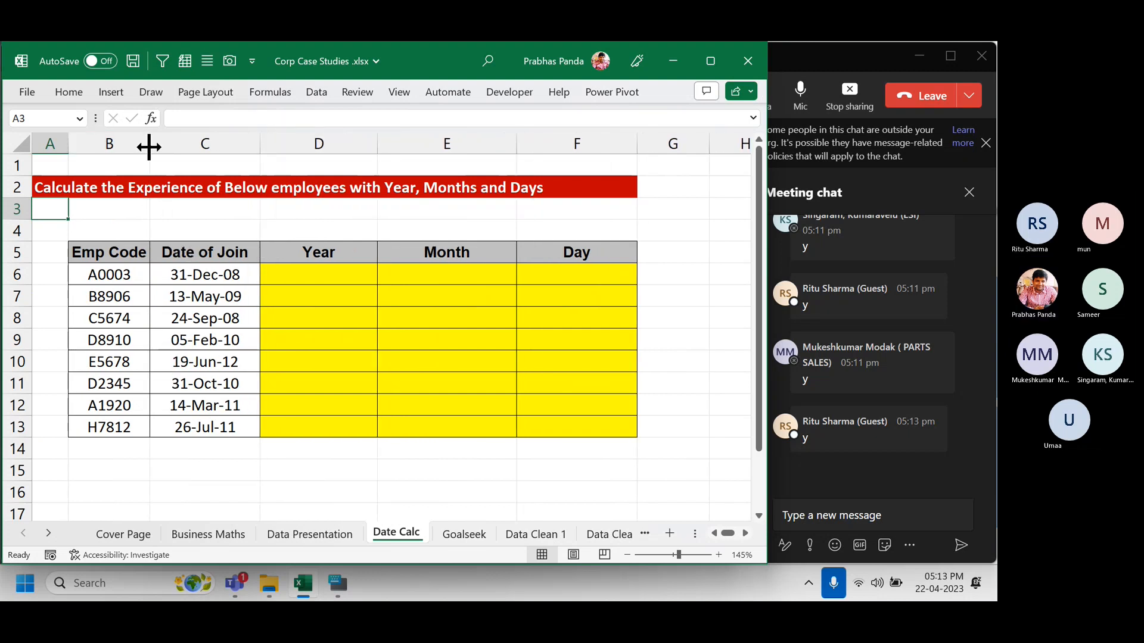
drag(151, 146, 156, 147)
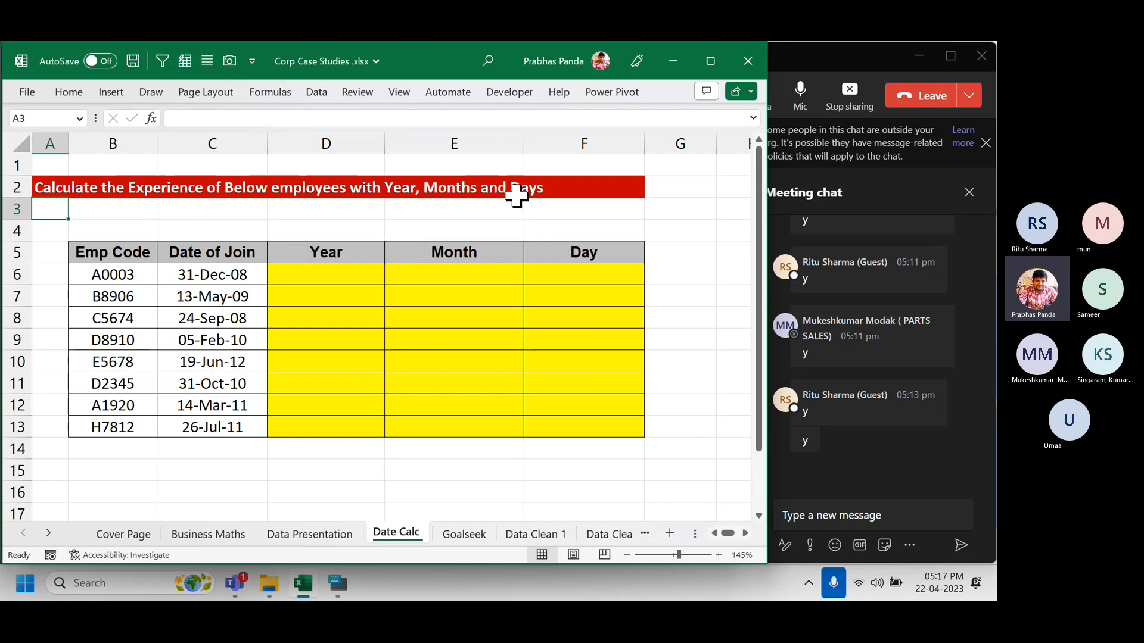
click(559, 166)
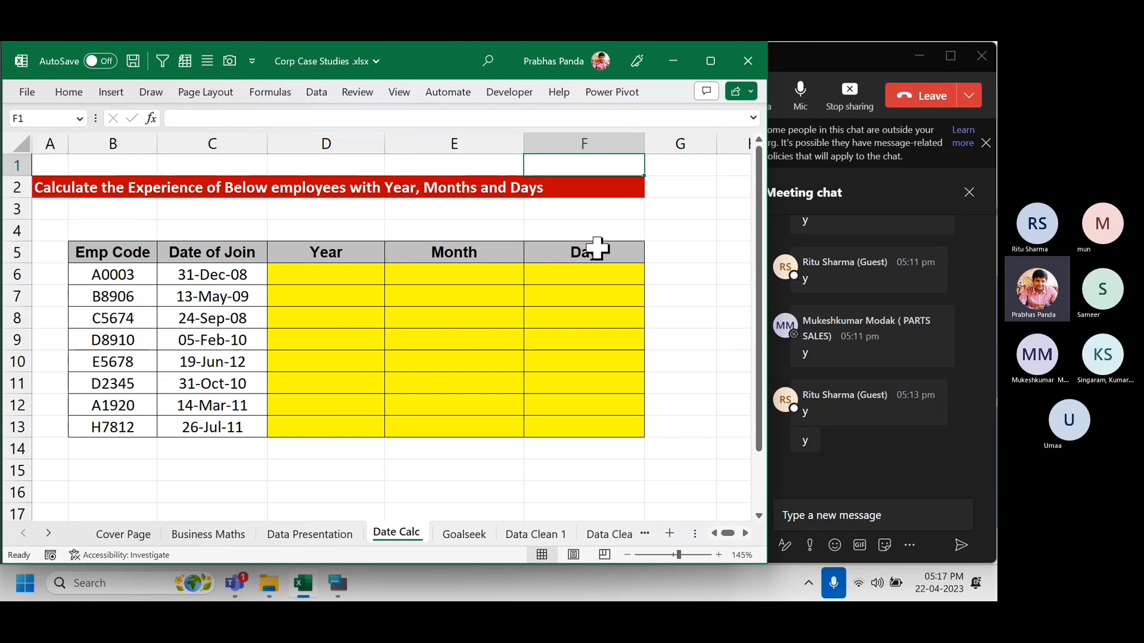
Enter a bold 'DATEDIF' label in F1, then select F3.
text(DATEDIF)
key(Return)
key(Up)
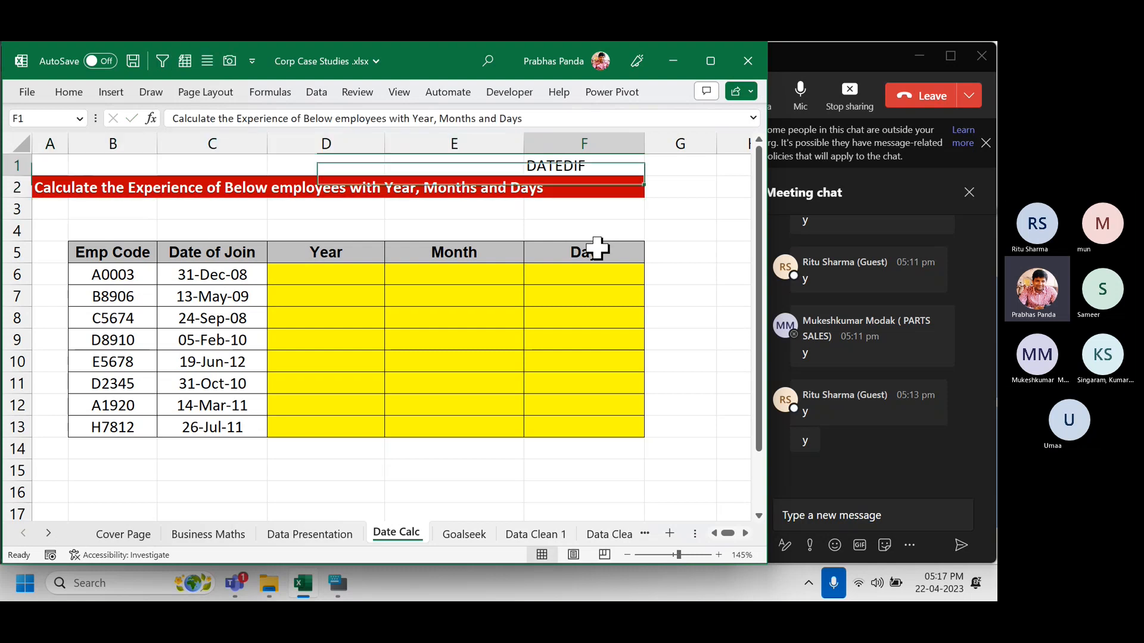
key(ctrl+b)
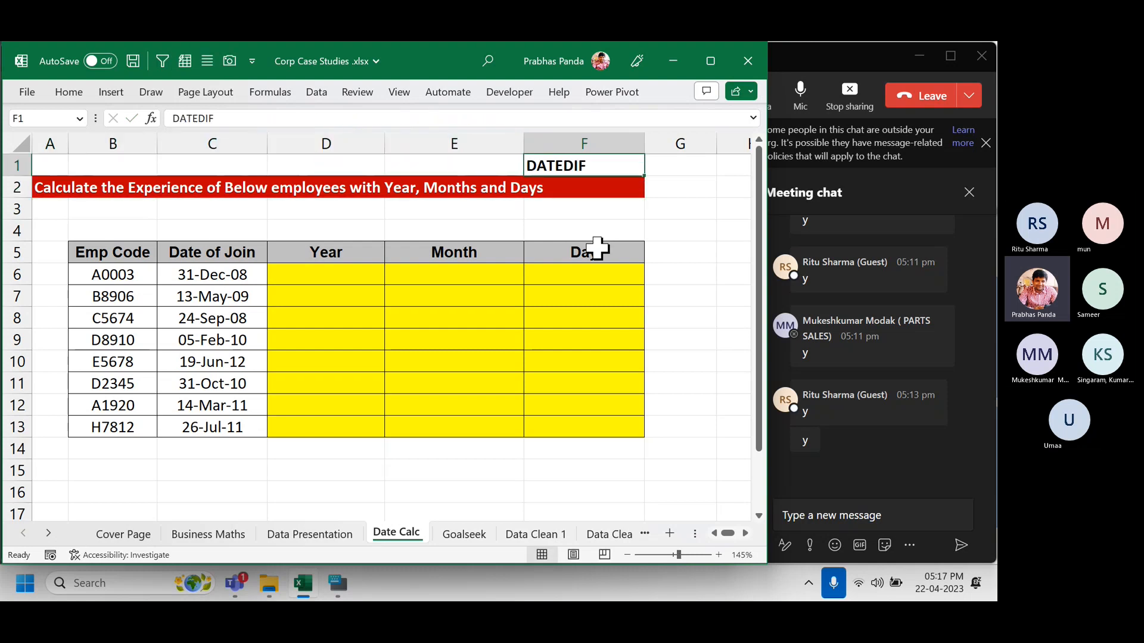
key(super+plus)
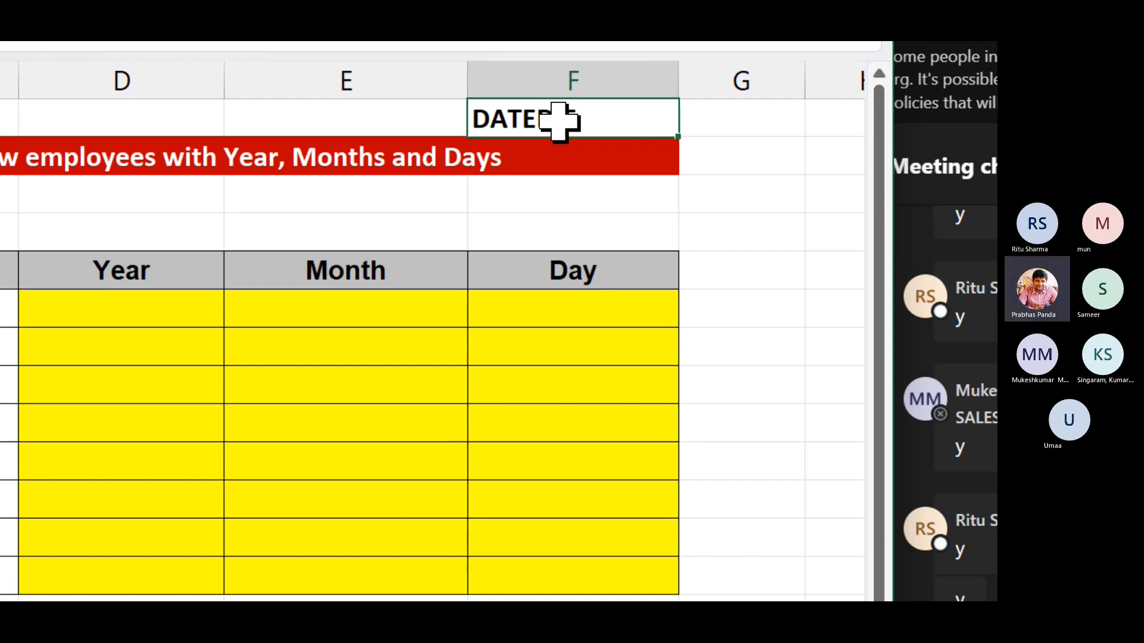
click(533, 203)
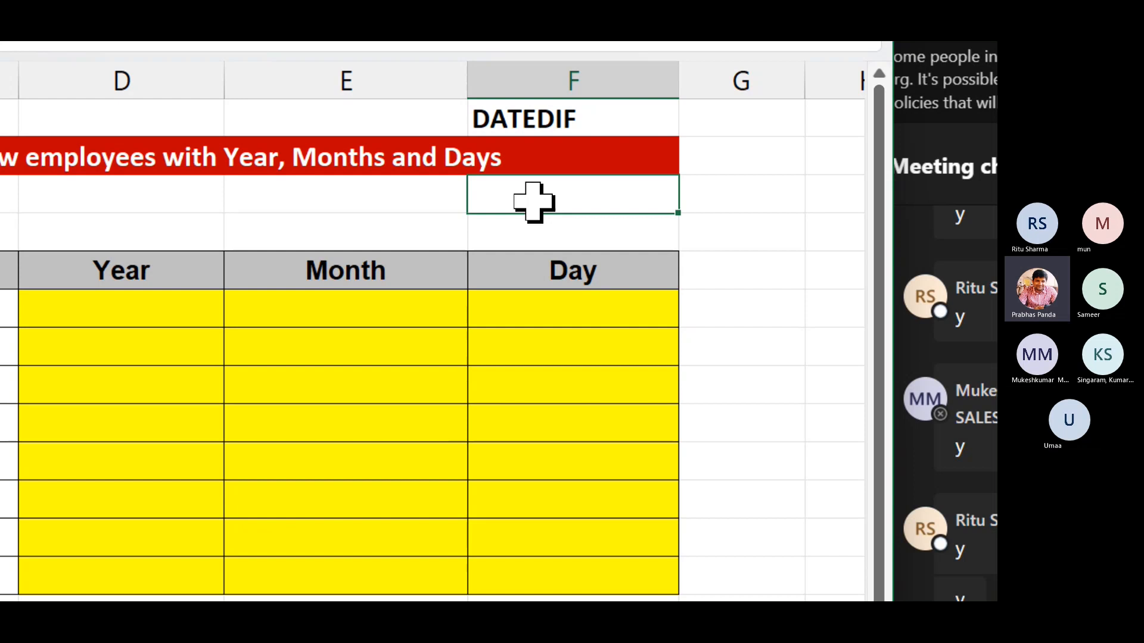
click(391, 200)
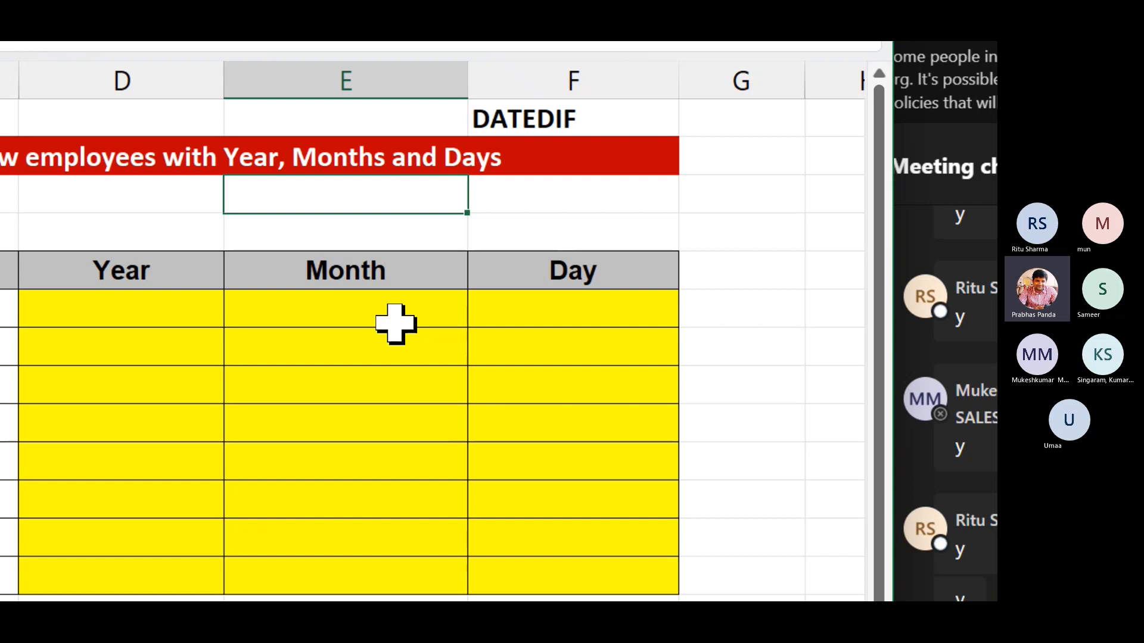
text(=ED)
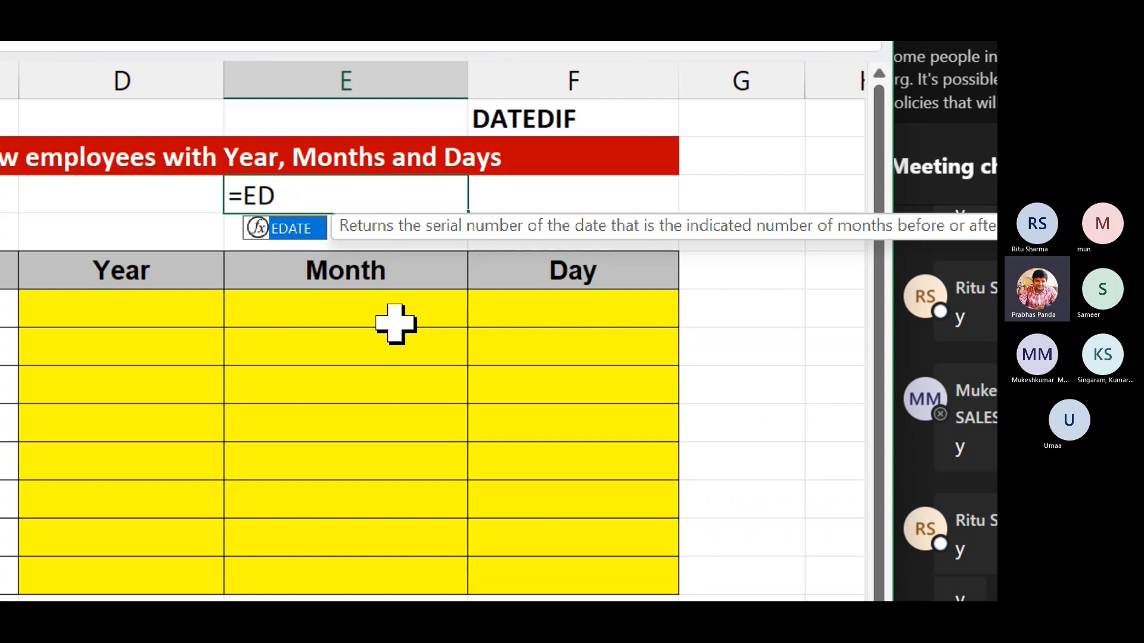
key(Tab)
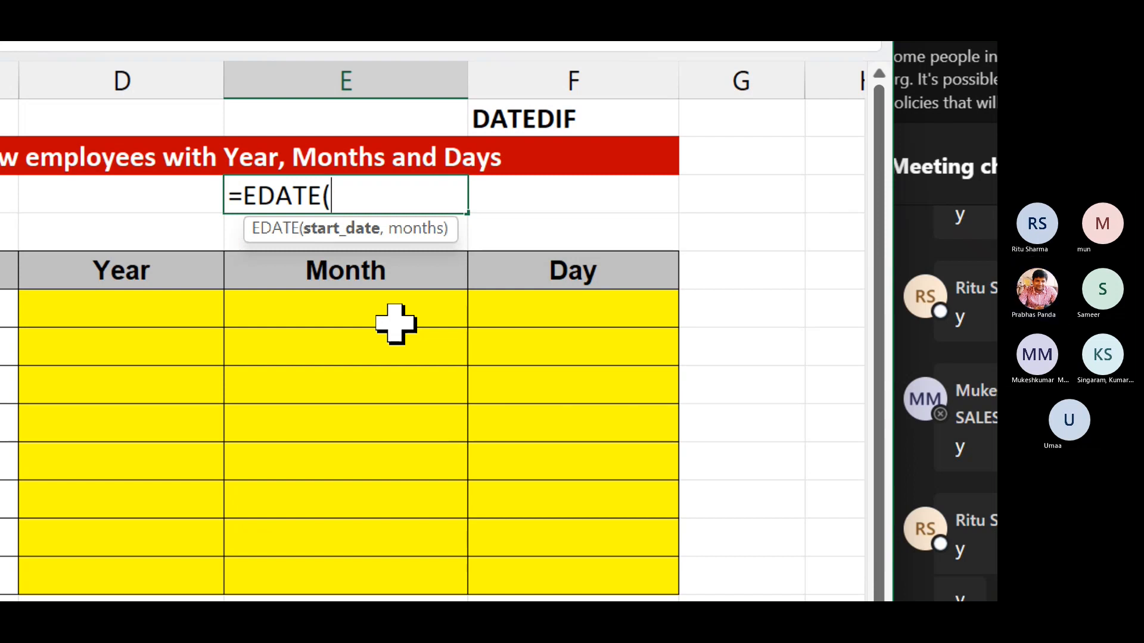
key(super+minus)
key(super+minus)
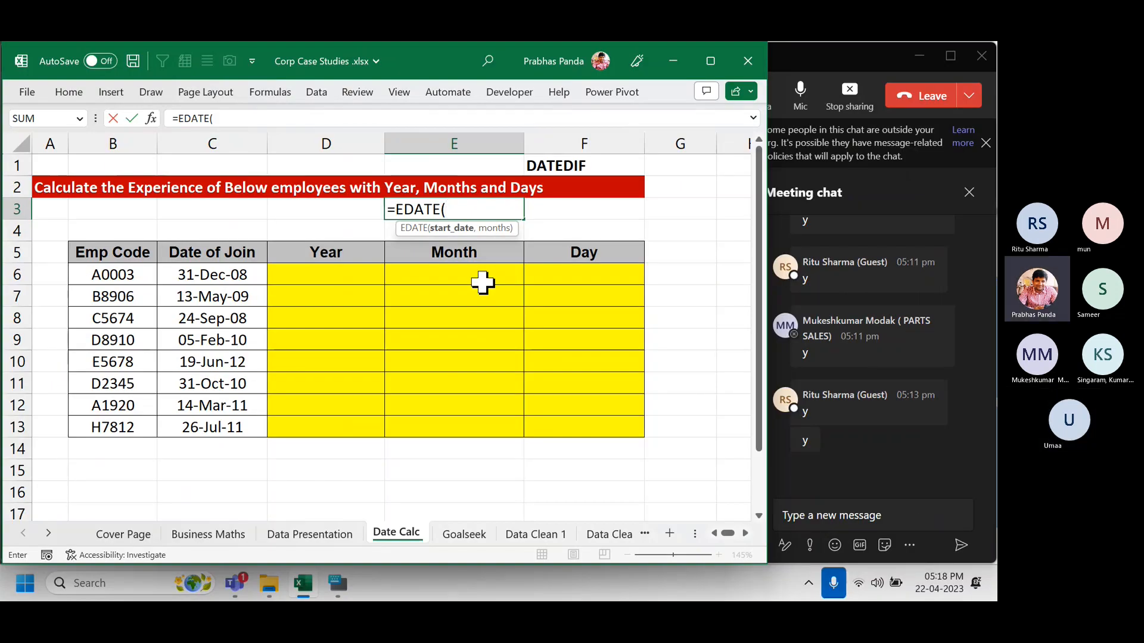
key(Escape)
text(=)
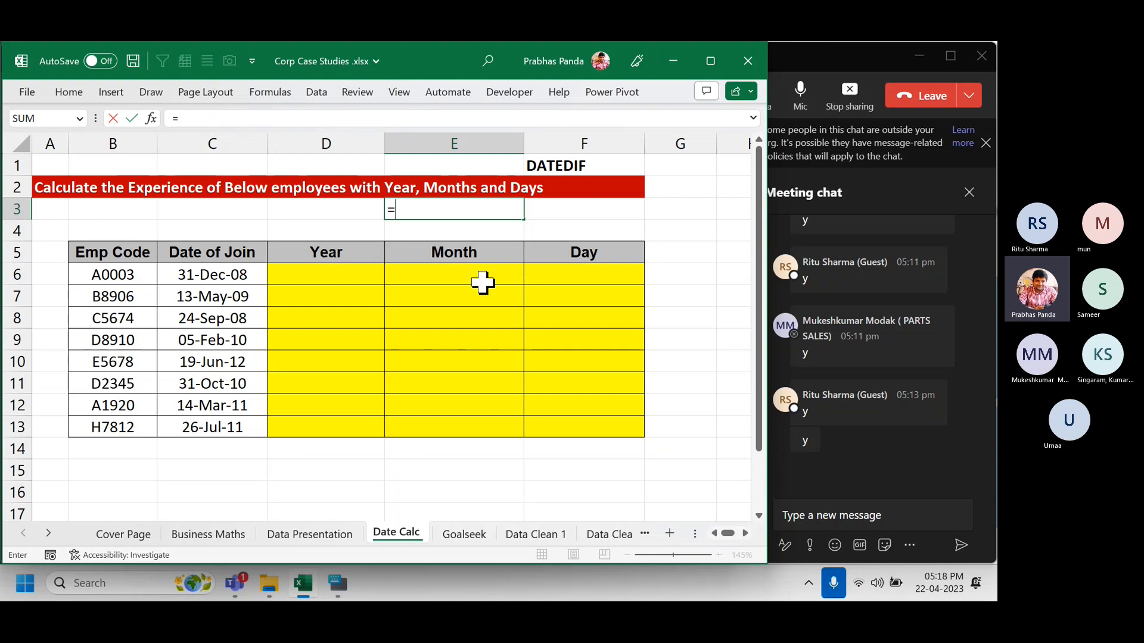
text(D)
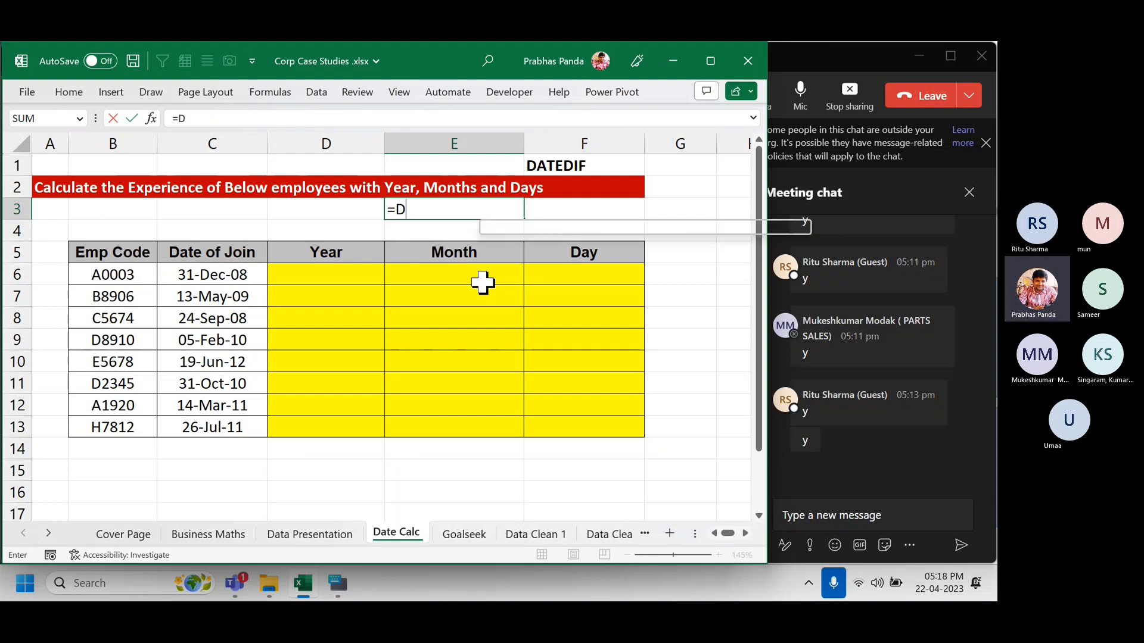
text(ATEDIF)
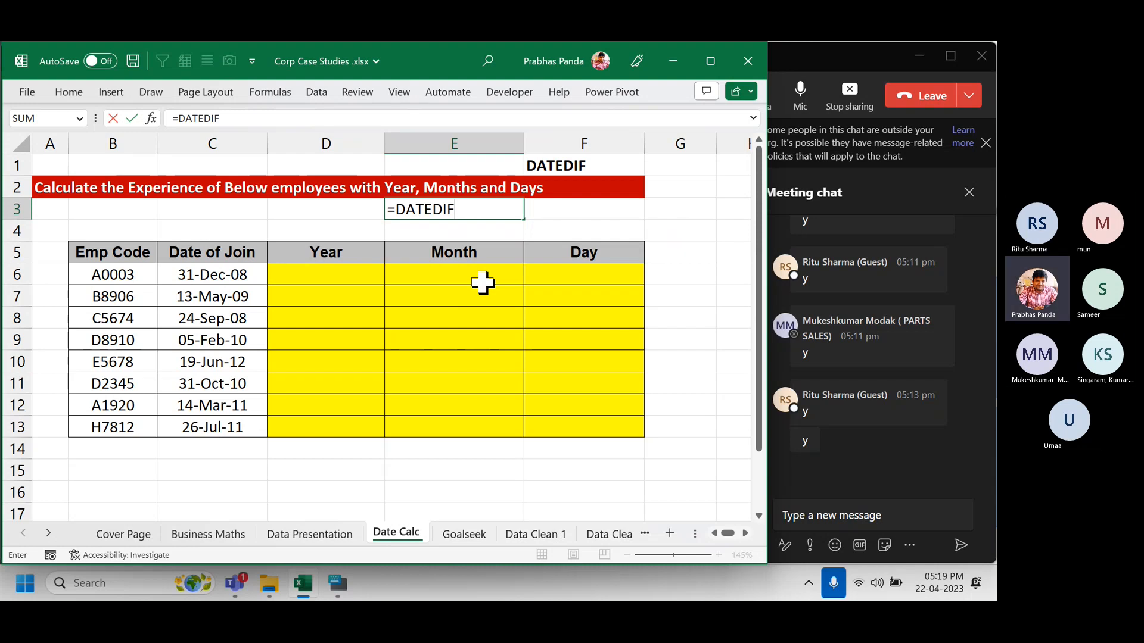
key(Escape)
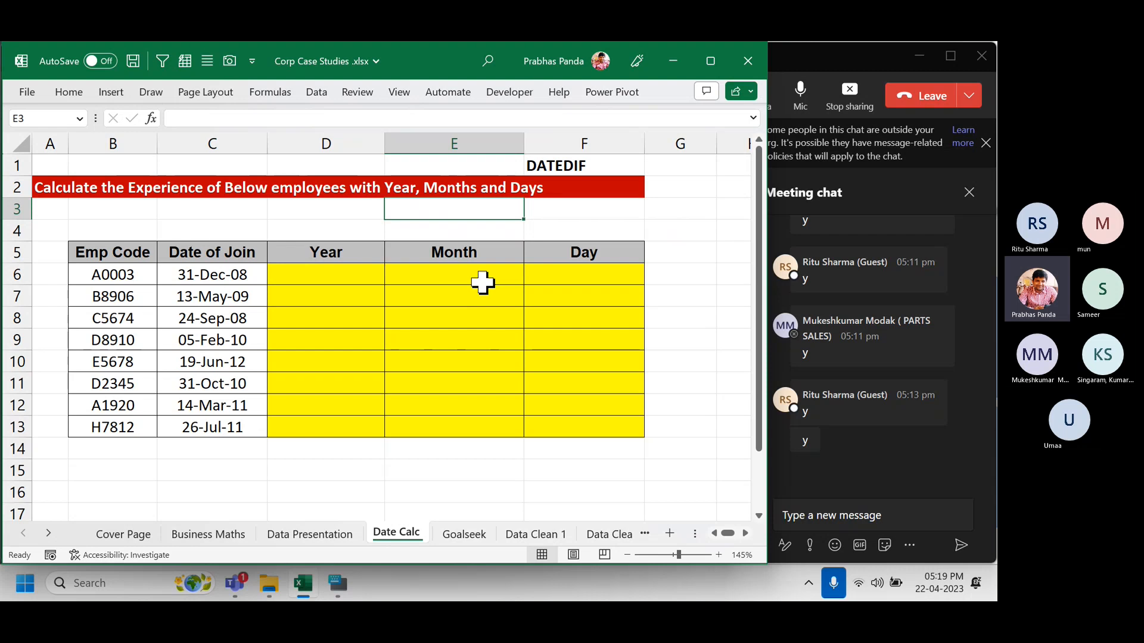
Enter =DATEDIF(C6,TODAY(),D4) in D6, which shows #NUM! while D4 is empty.
click(348, 274)
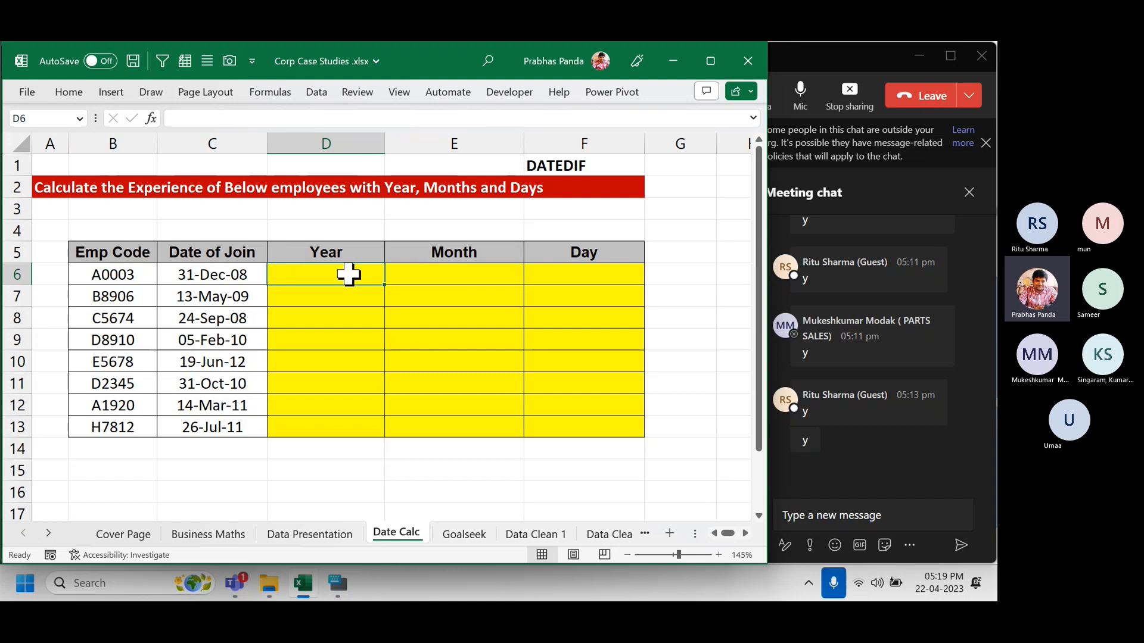
text(=DATEDIF)
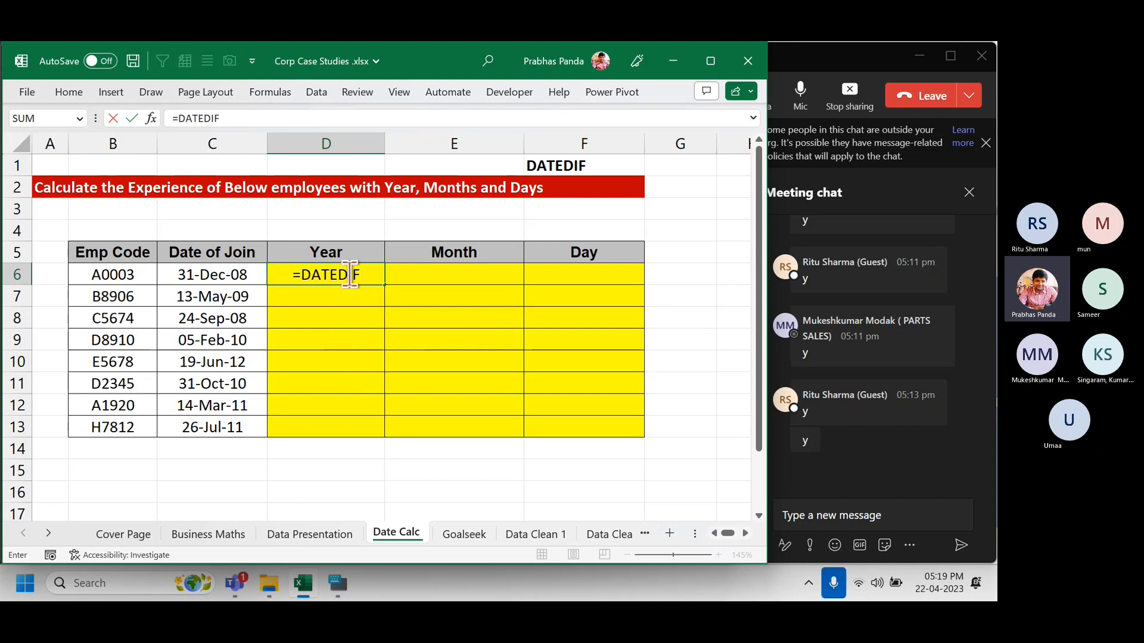
text(()
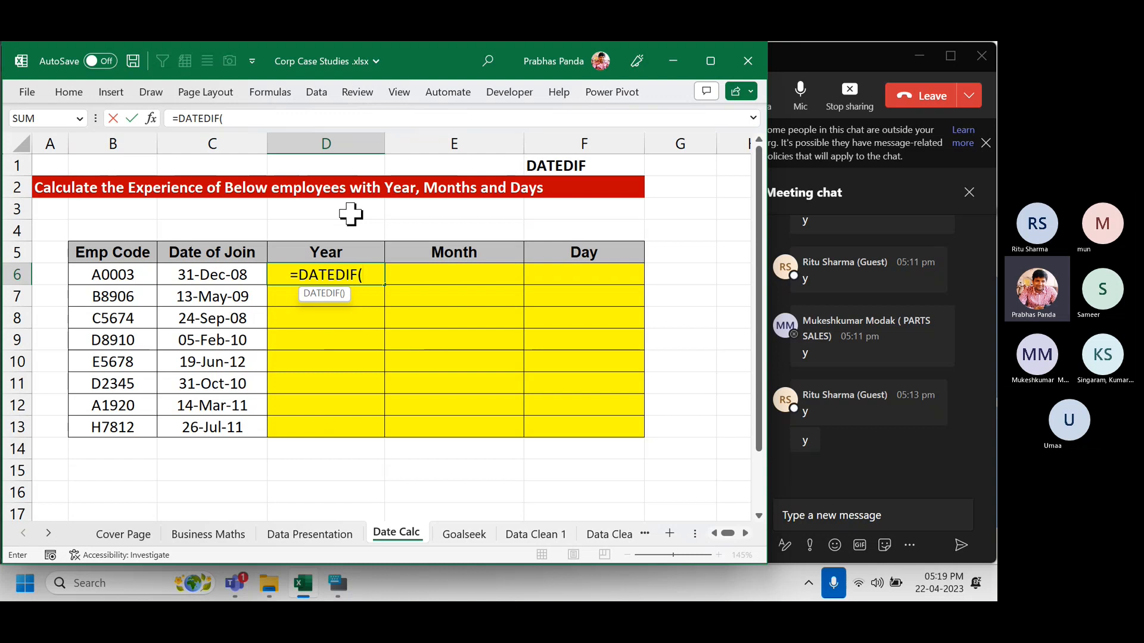
key(Left)
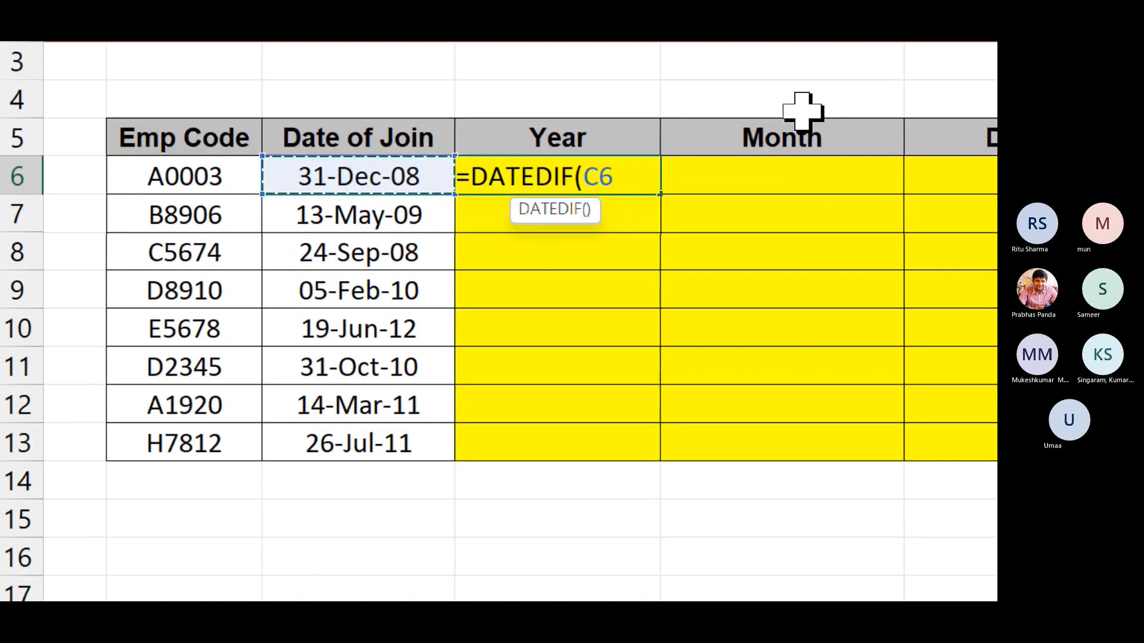
text(.)
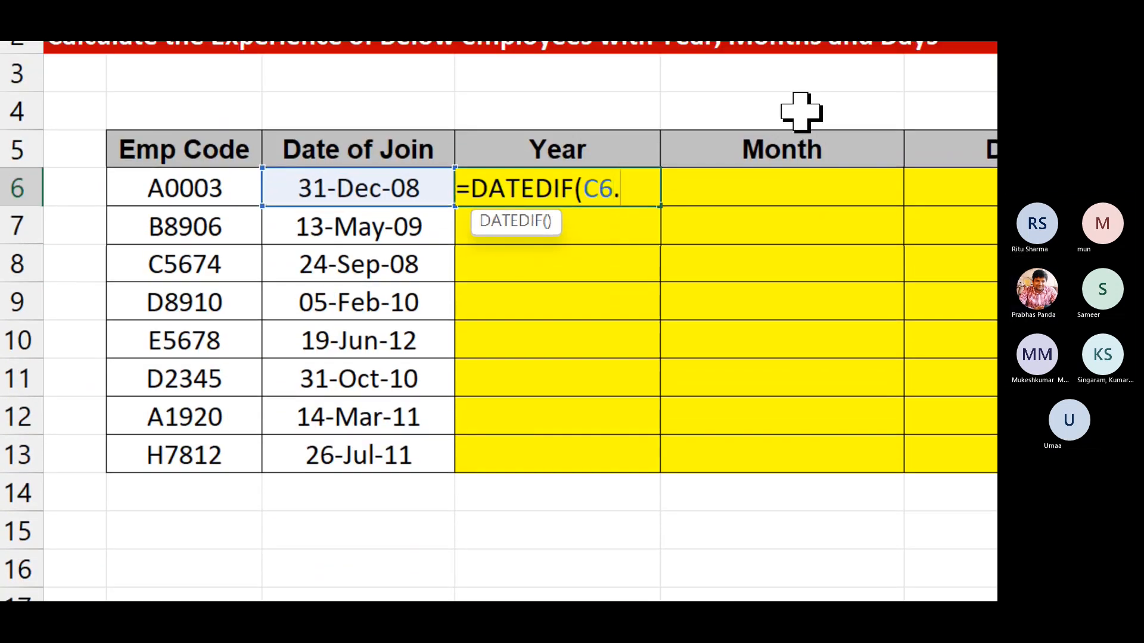
key(BackSpace)
text(,)
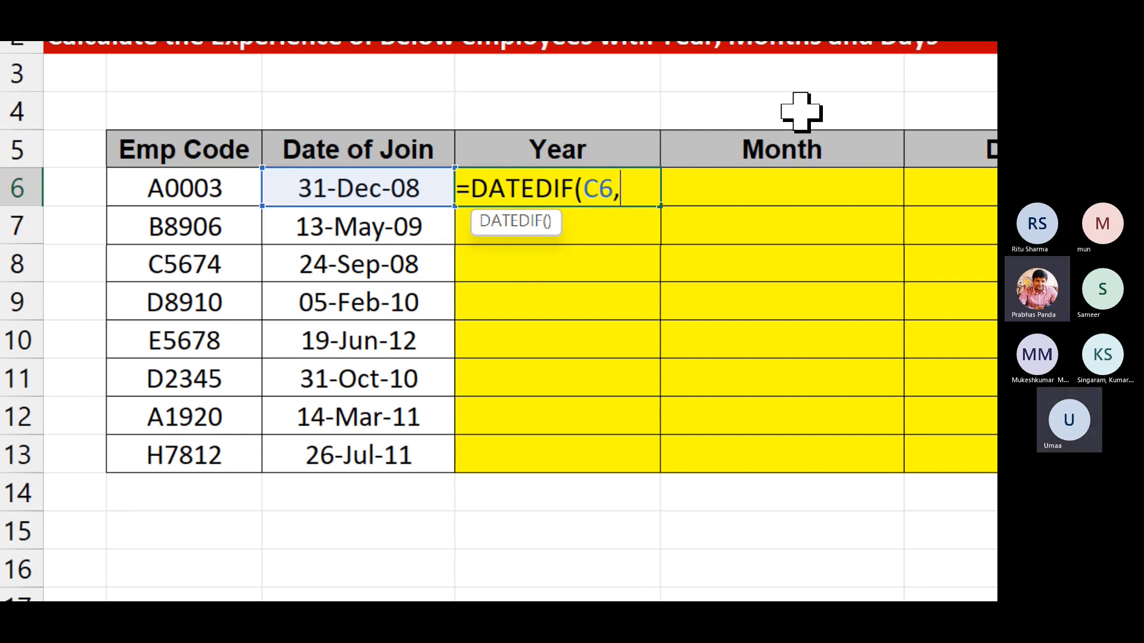
text(T)
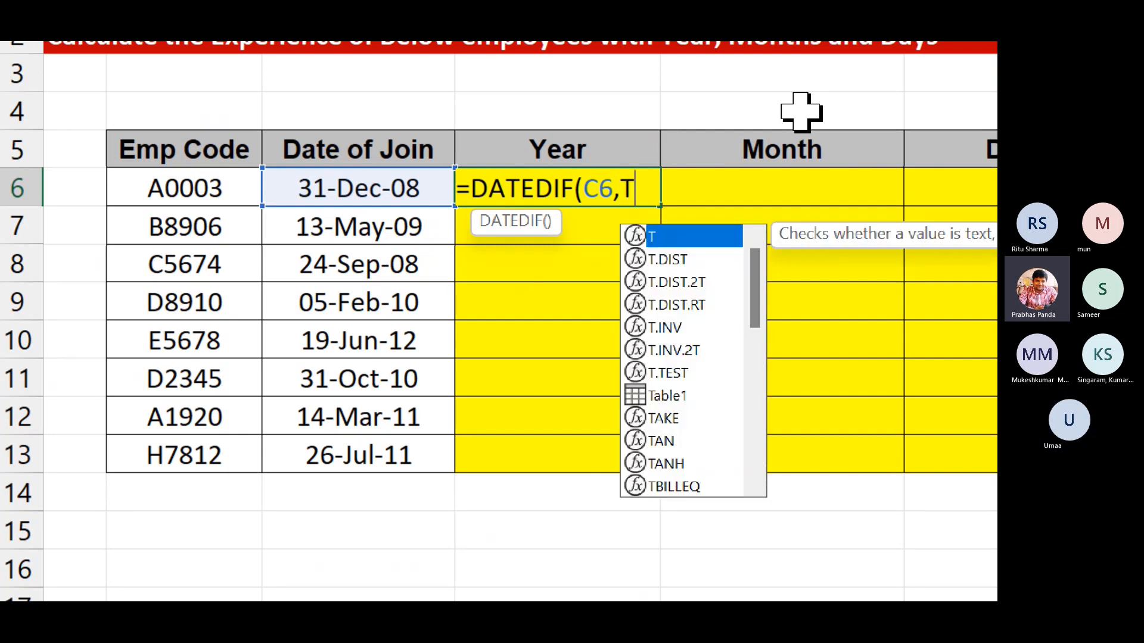
text(ODAY()
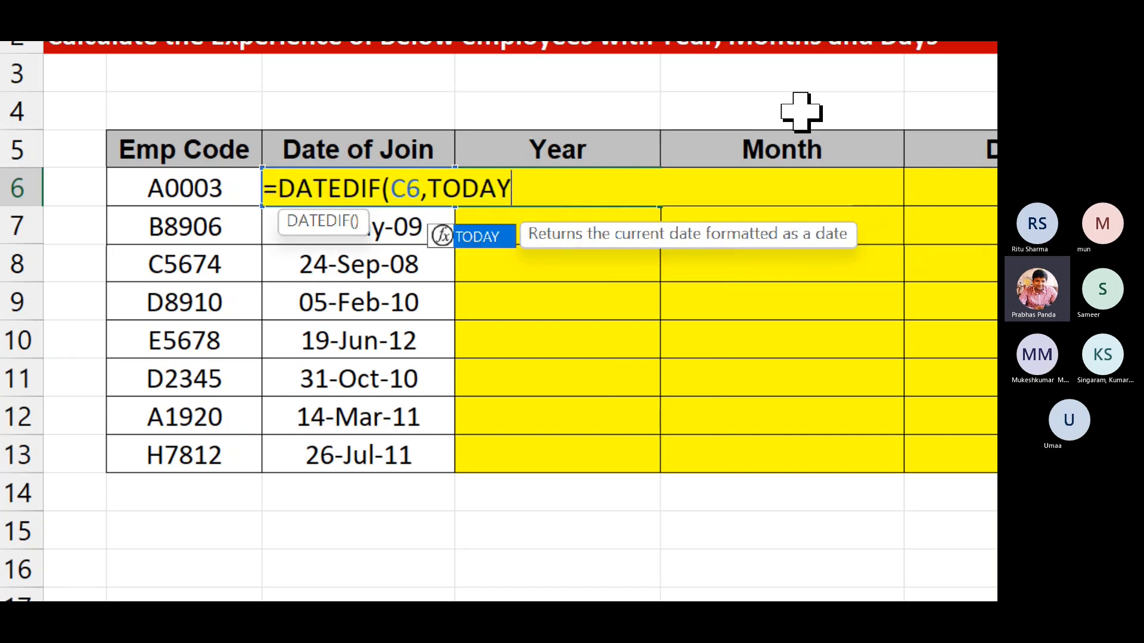
text())
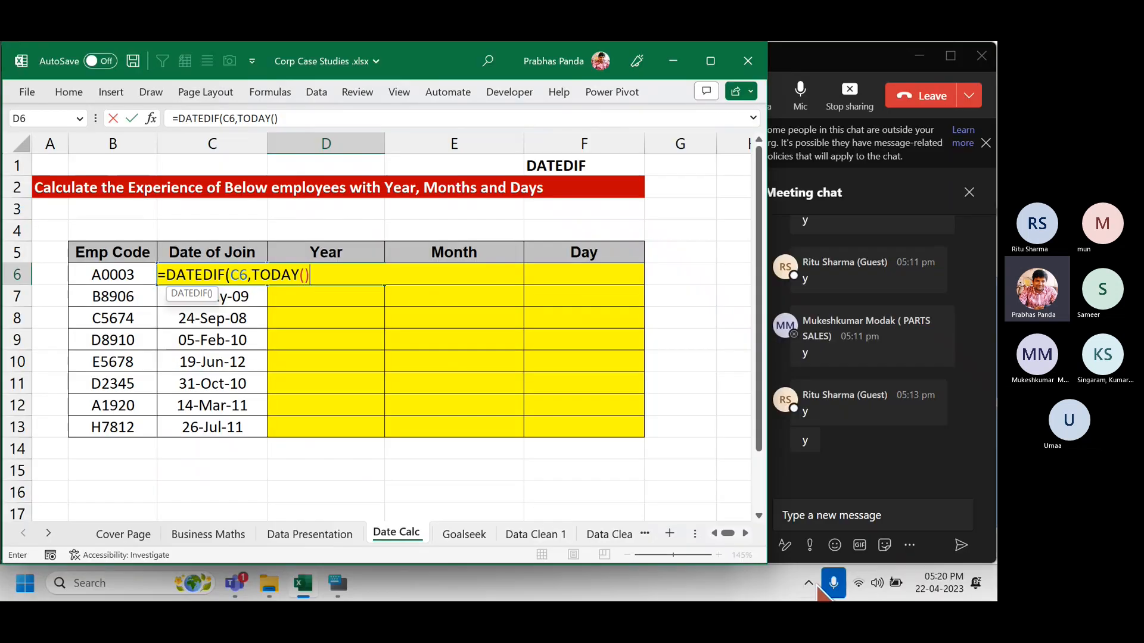
key(ctrl)
key(ctrl)
key(ctrl)
key(ctrl)
key(ctrl)
key(ctrl)
key(ctrl)
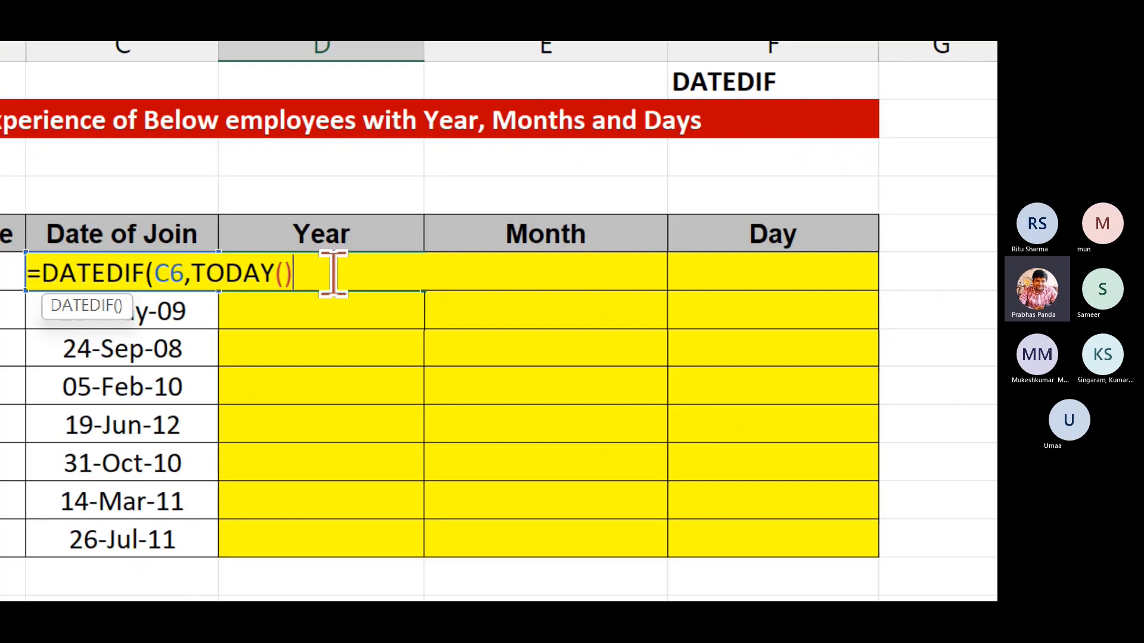
text(,)
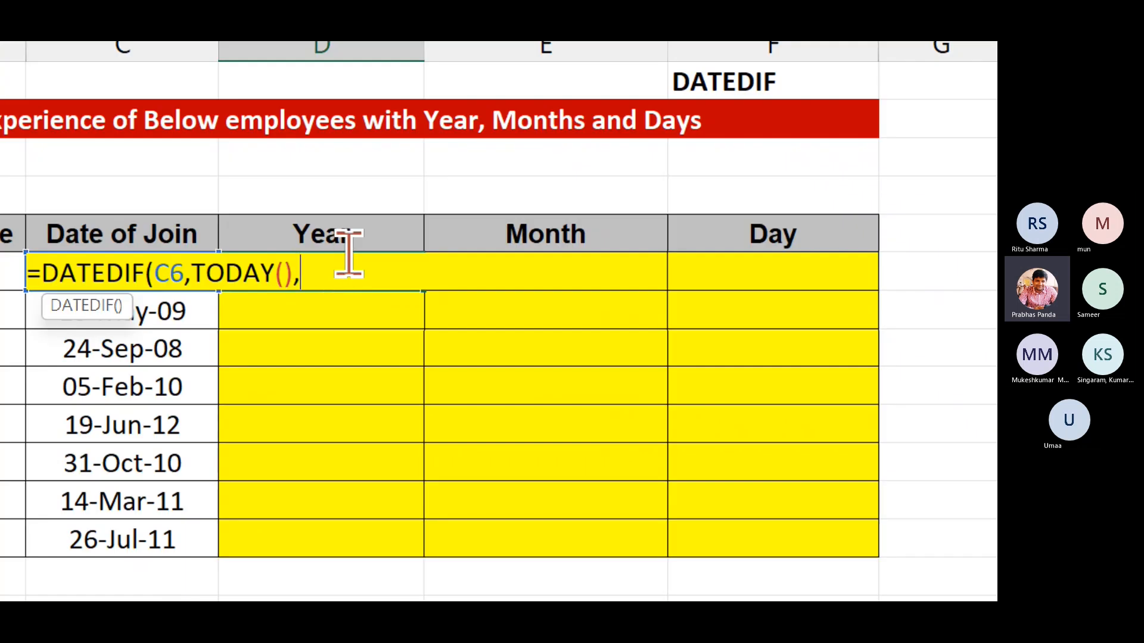
key(ctrl)
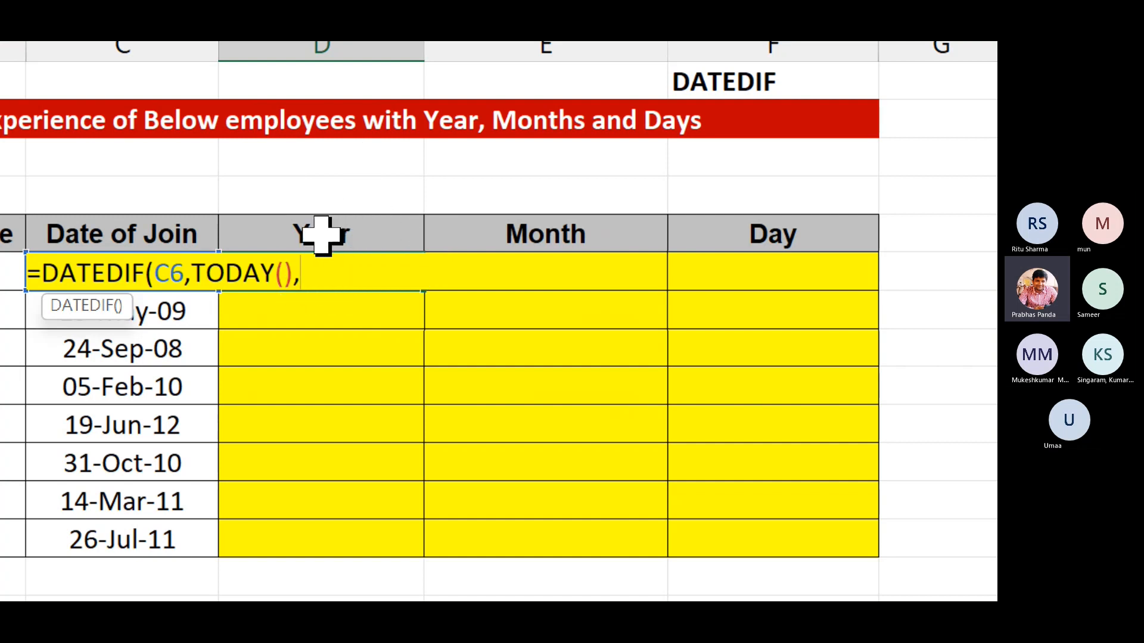
click(363, 189)
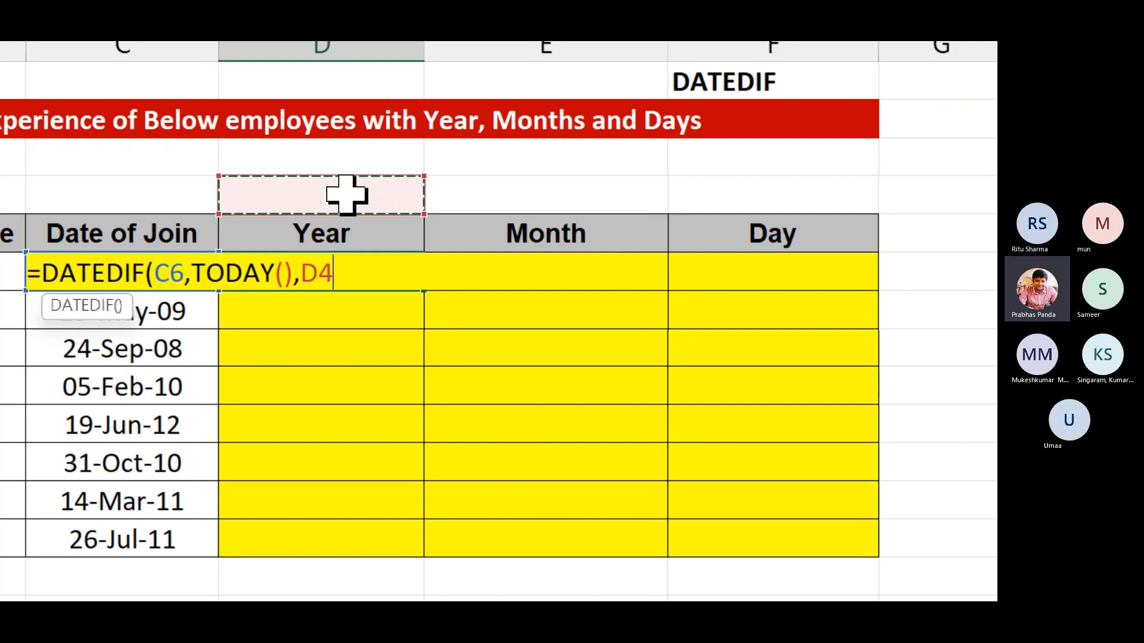
text())
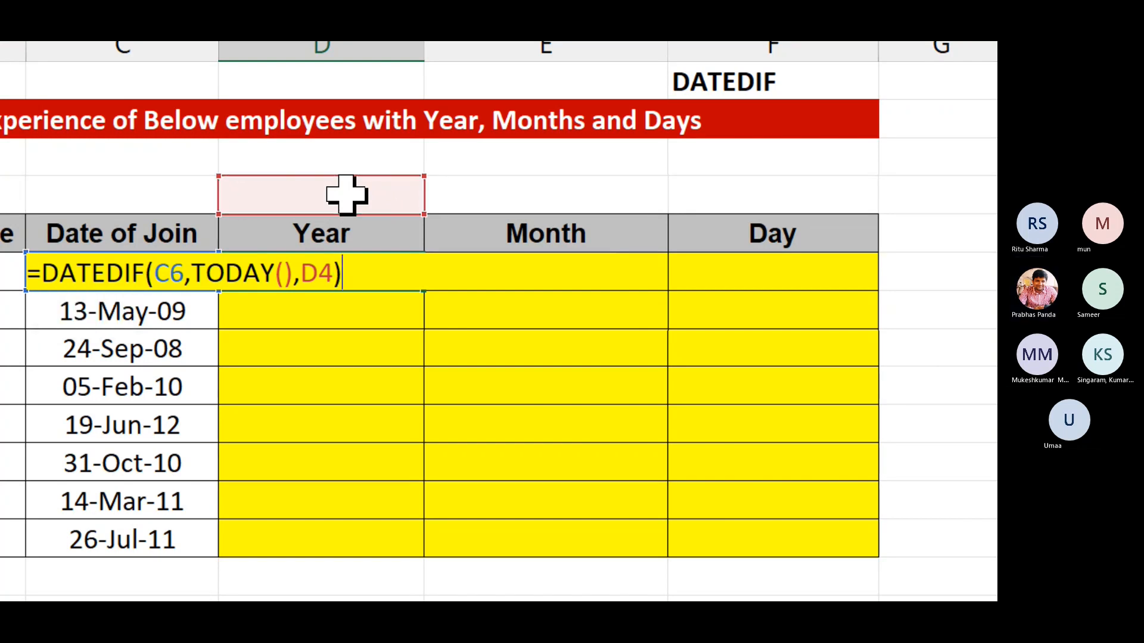
key(Return)
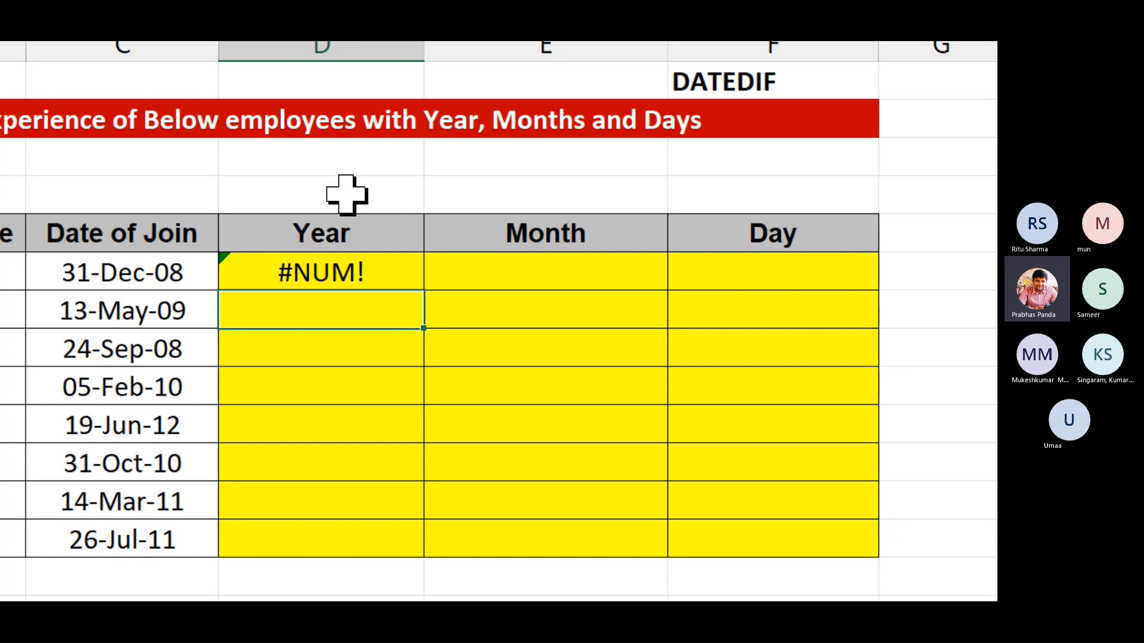
Type Y in D4 so the first Year cell D6 shows 14.
click(345, 193)
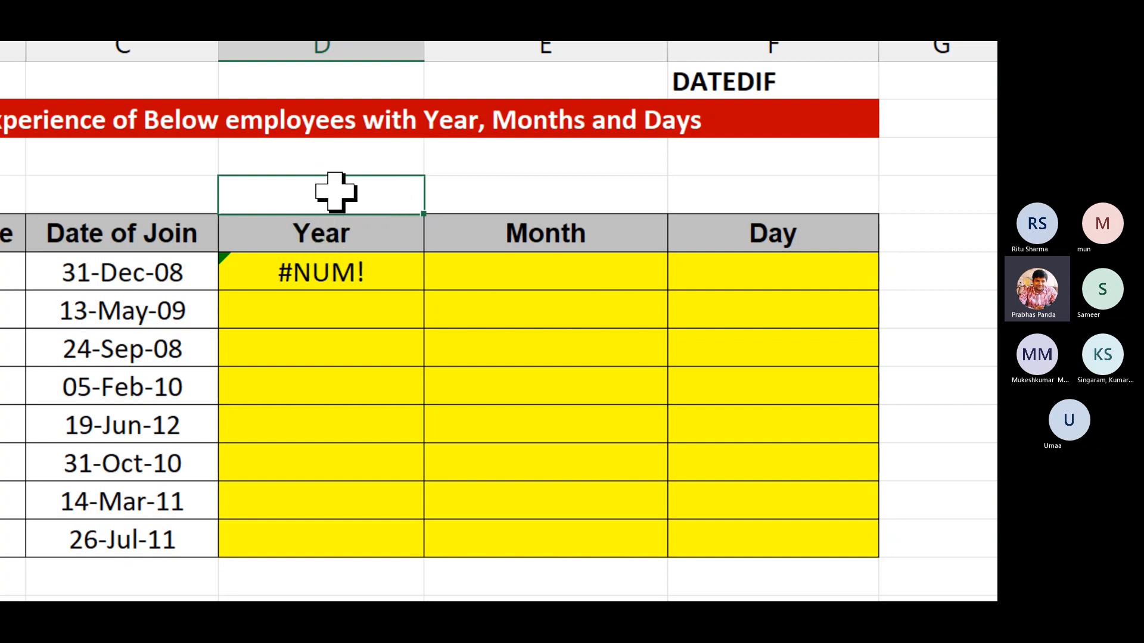
text(Y)
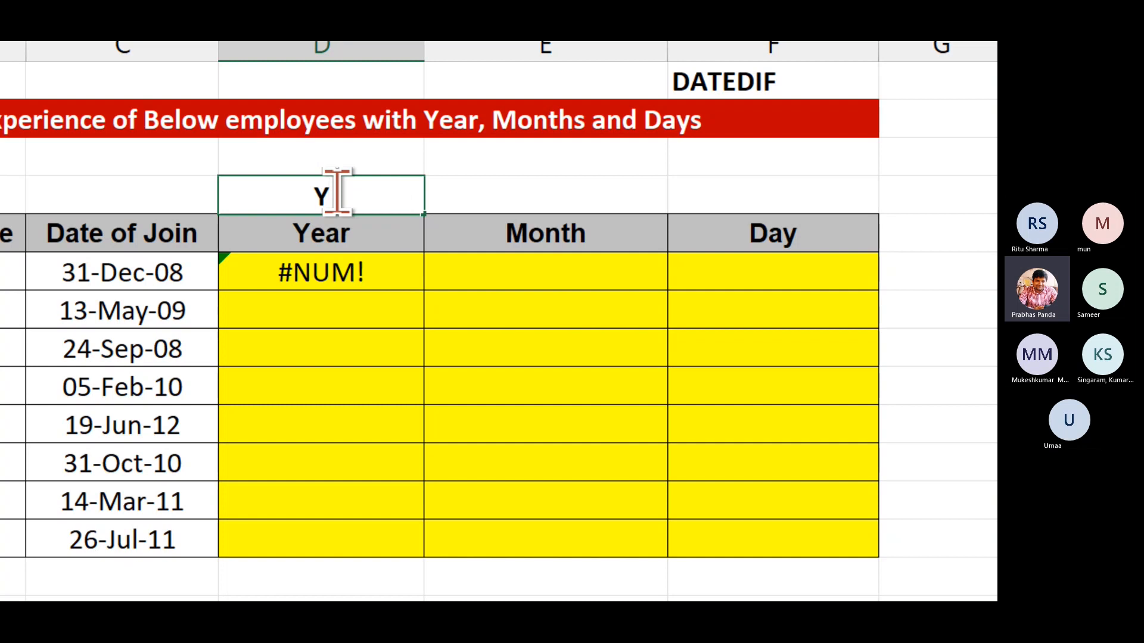
key(Return)
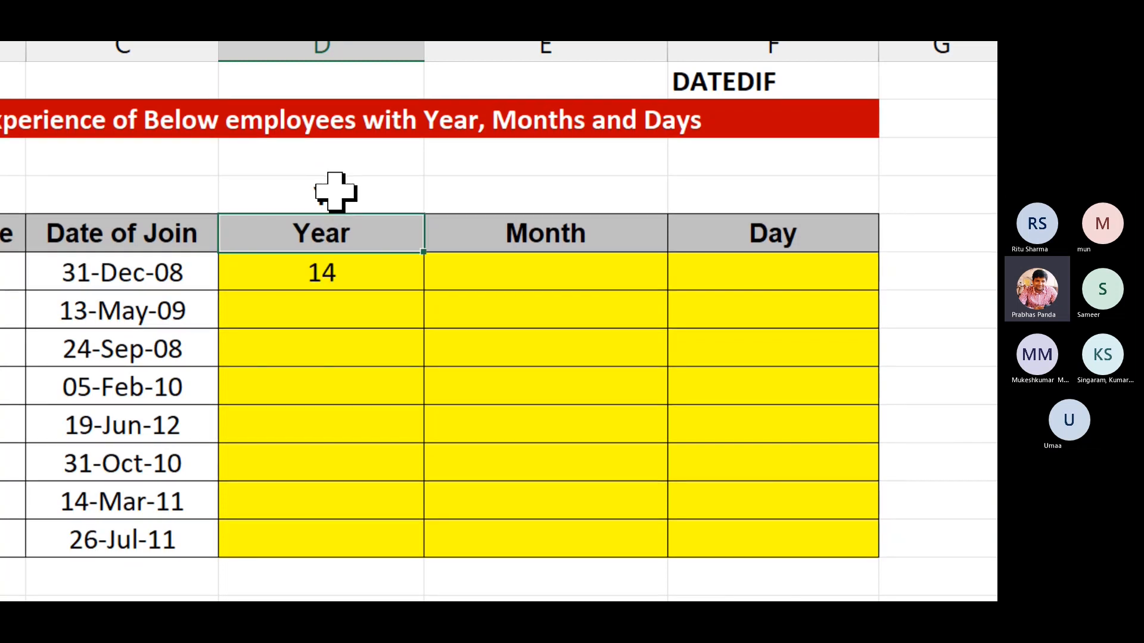
click(390, 286)
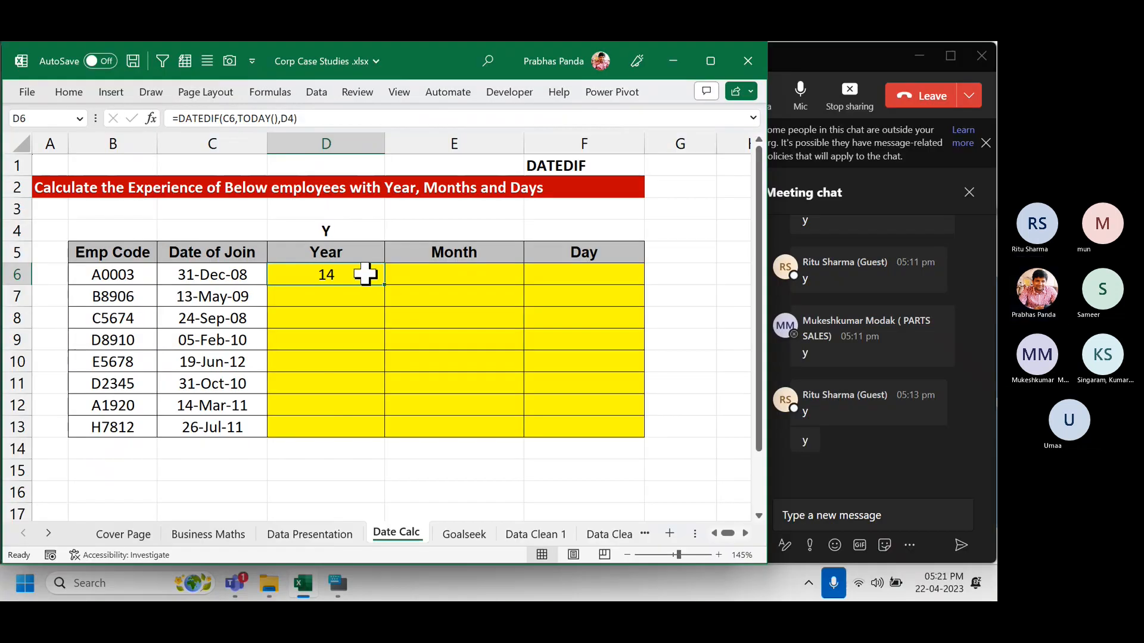
Copy D6's formula text and paste it into D15.
double_click(392, 271)
key(shift+Home)
key(ctrl+c)
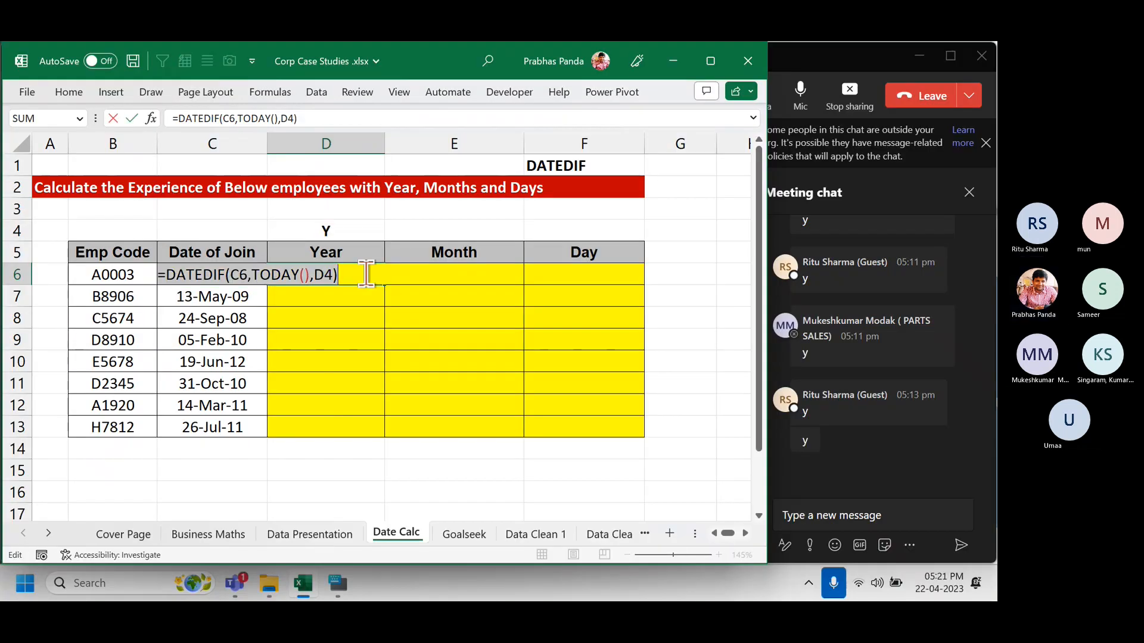
key(Escape)
key(Down)
key(Down)
key(Down)
key(Down)
key(Down)
key(Down)
key(Down)
key(Down)
key(Down)
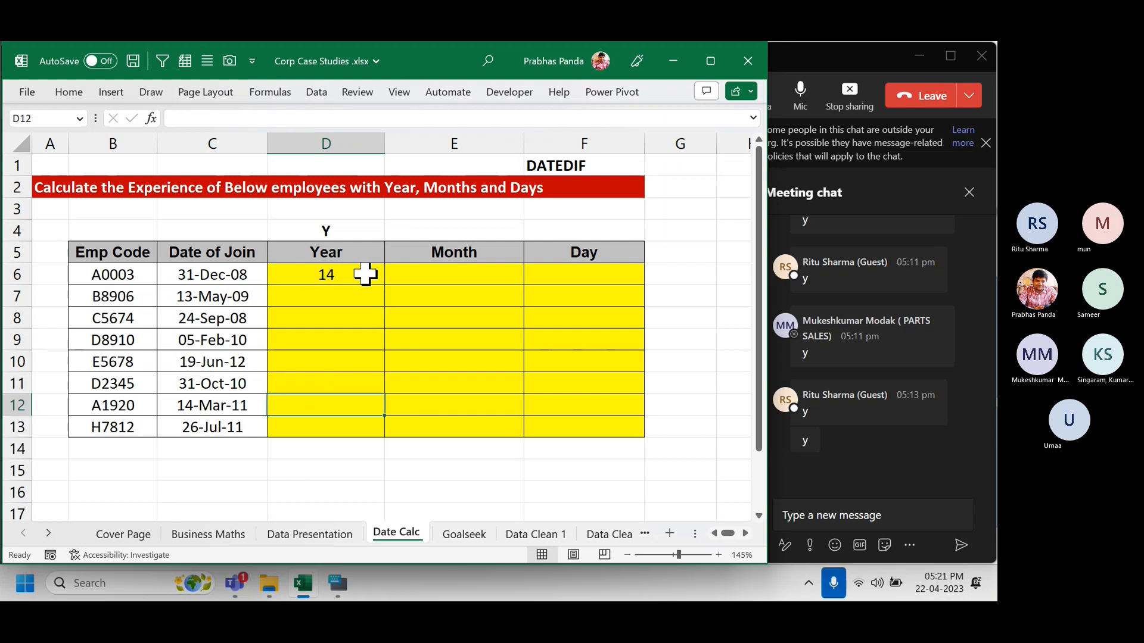
key(ctrl+v)
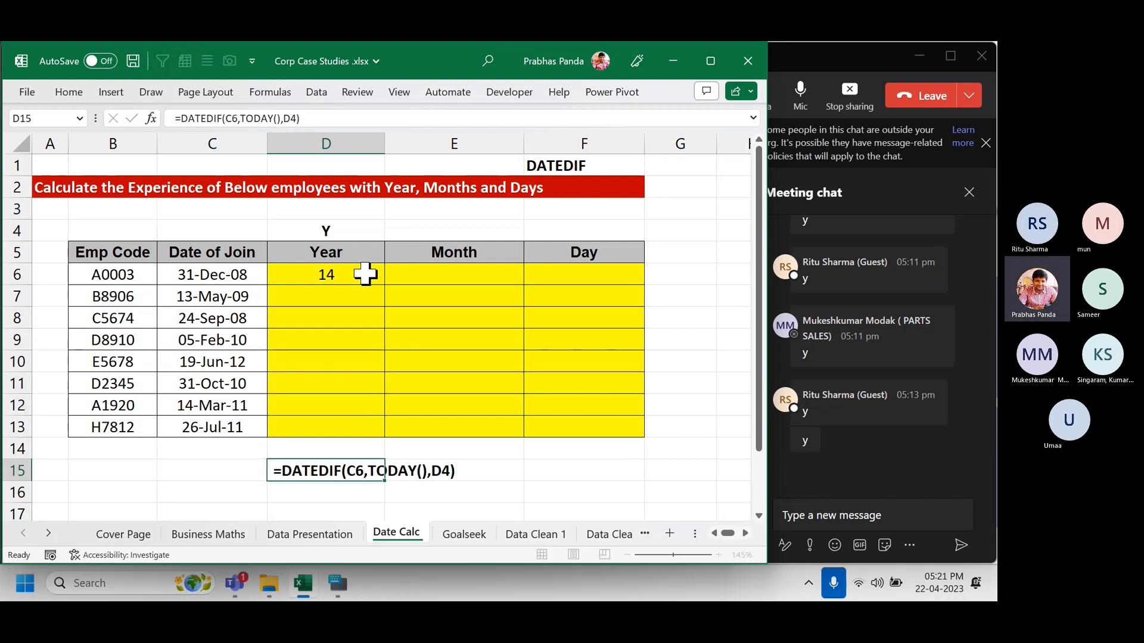
key(Return)
Send the formula text in the meeting chat and return to Excel.
click(870, 514)
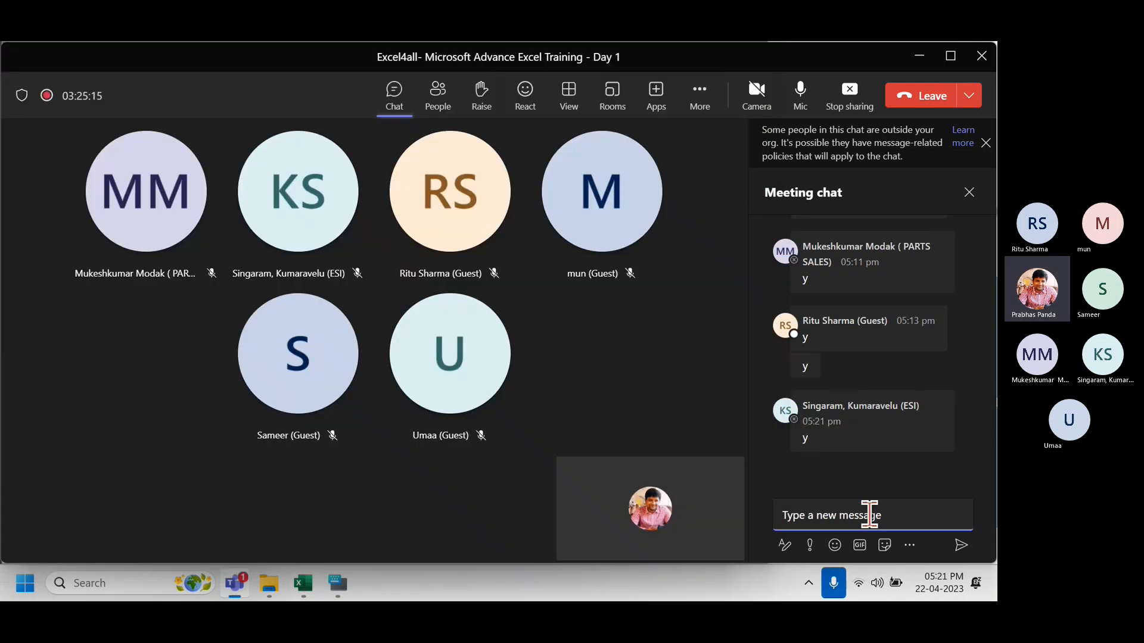
key(ctrl+v)
key(Return)
key(alt+Tab)
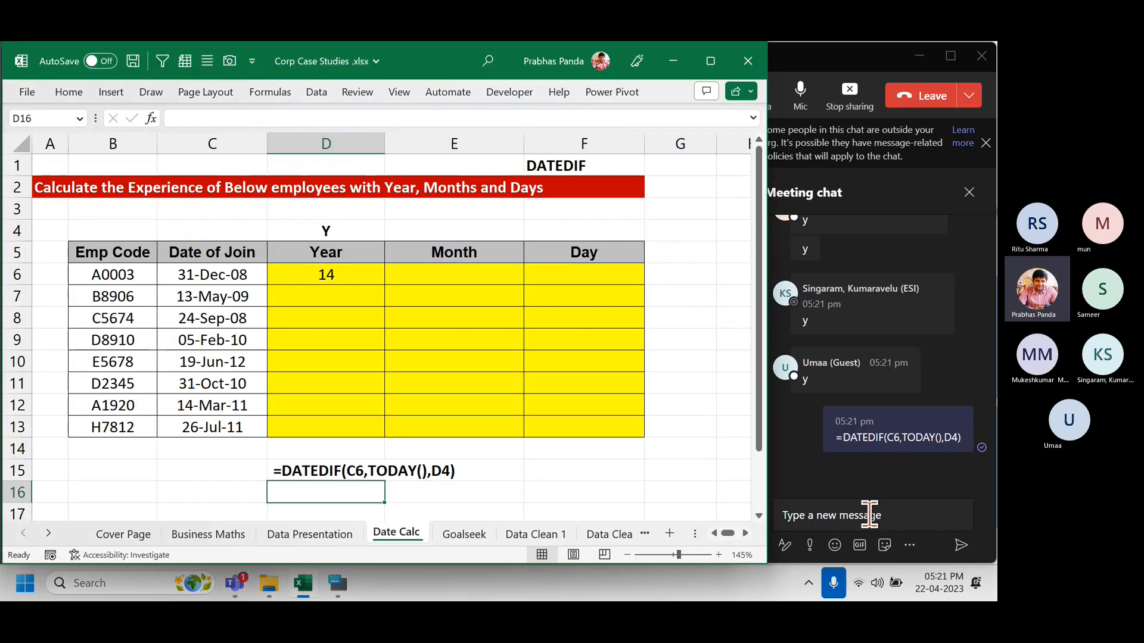
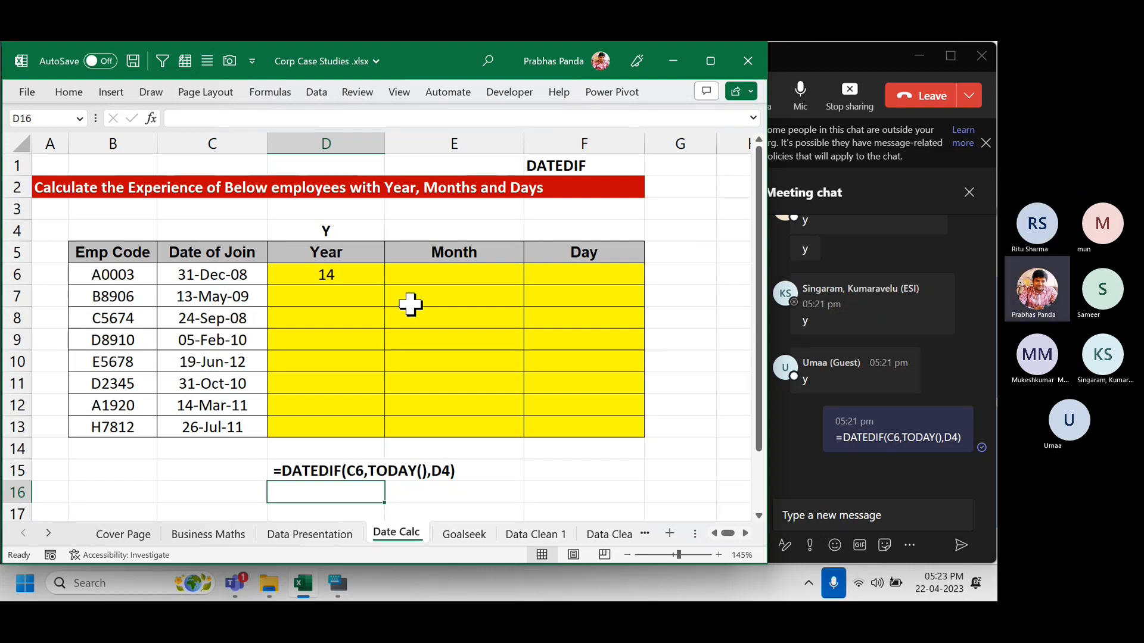
Enter M in E4 and D in F4 as the Month and Day unit codes.
click(482, 232)
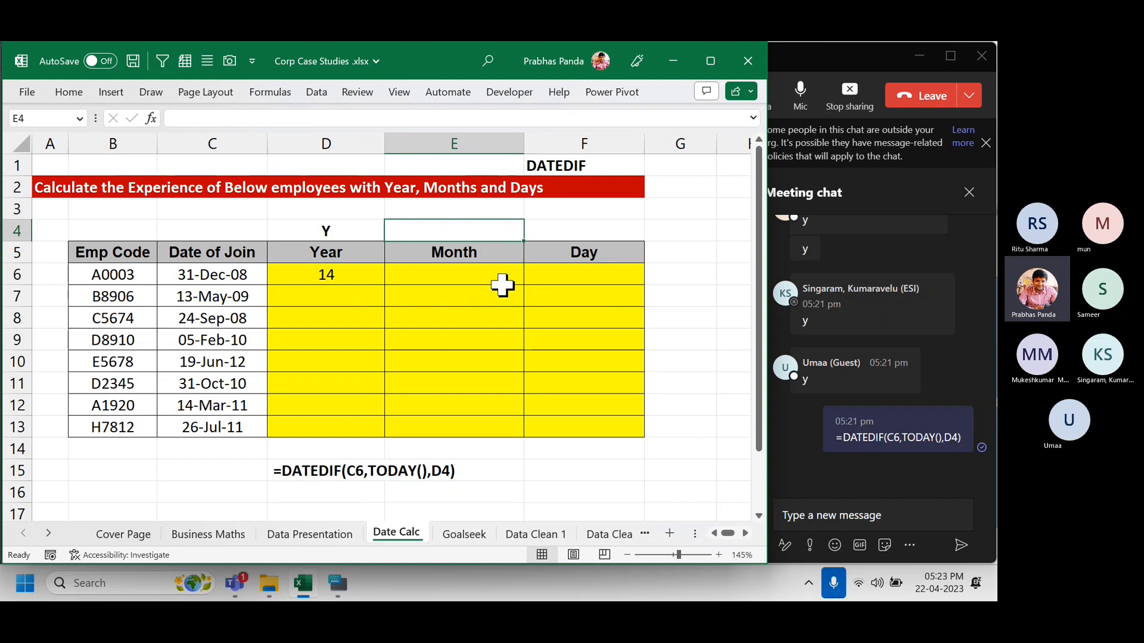
text(M)
key(Delete)
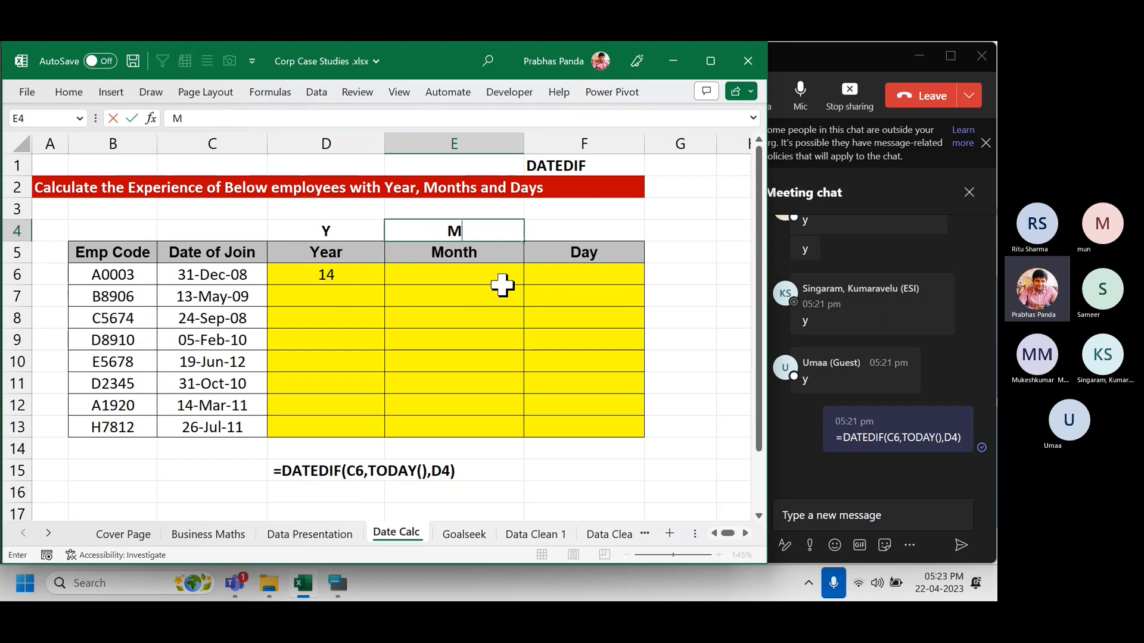
click(597, 233)
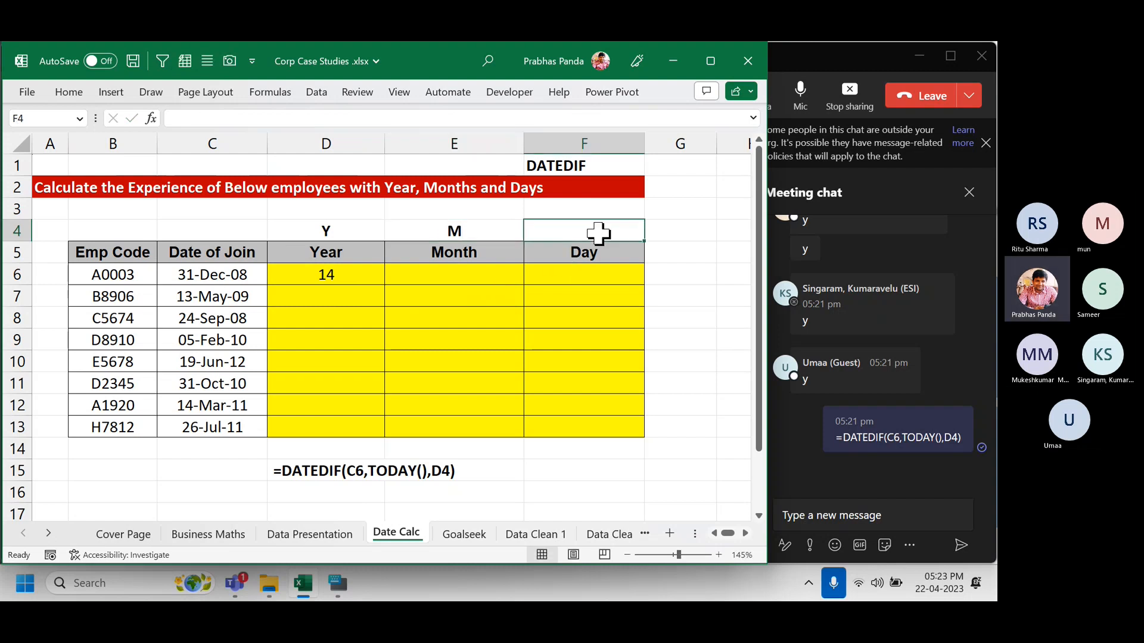
text(D)
key(Delete)
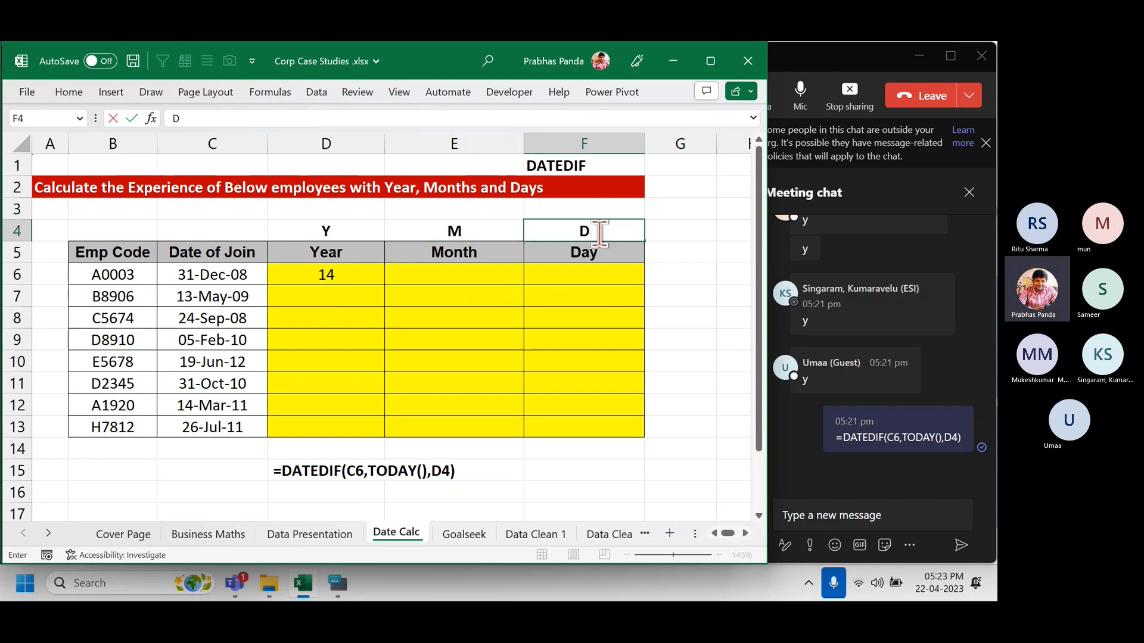
click(458, 316)
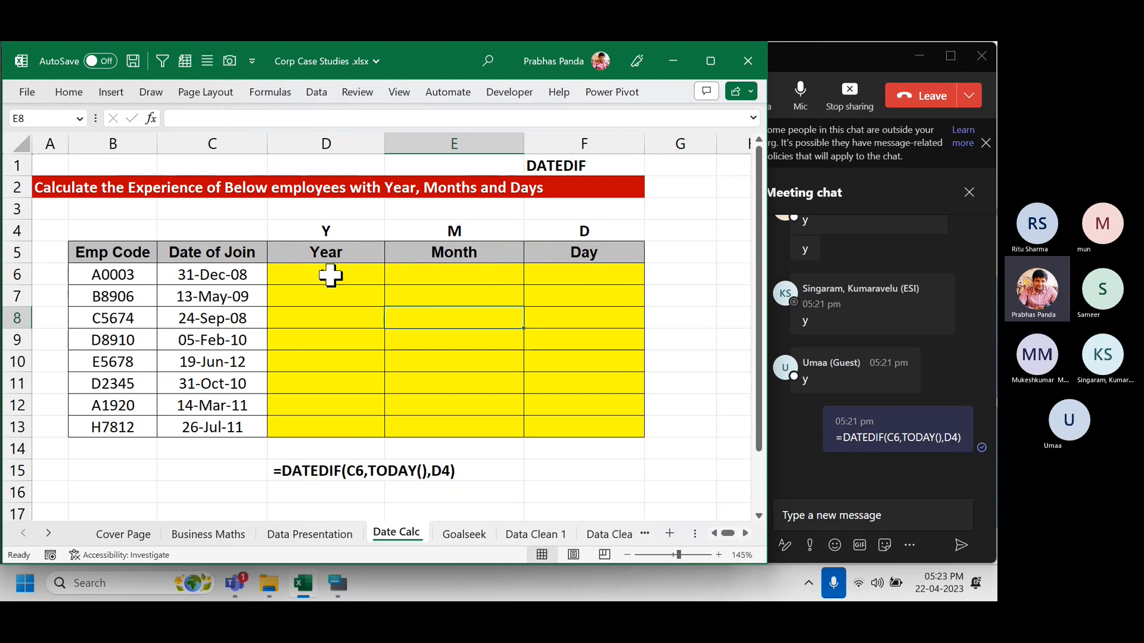
drag(468, 229, 469, 264)
drag(623, 236, 627, 268)
click(471, 275)
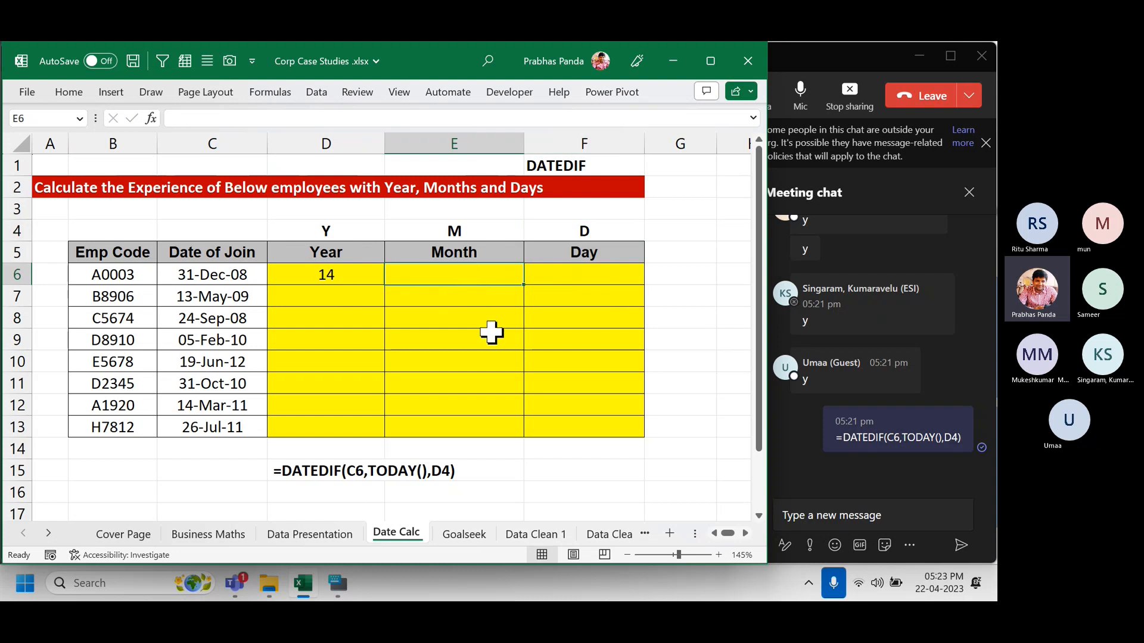
Enter =DATEDIF(C6,TODAY(),E4) in E6, giving 171 months.
text(=)
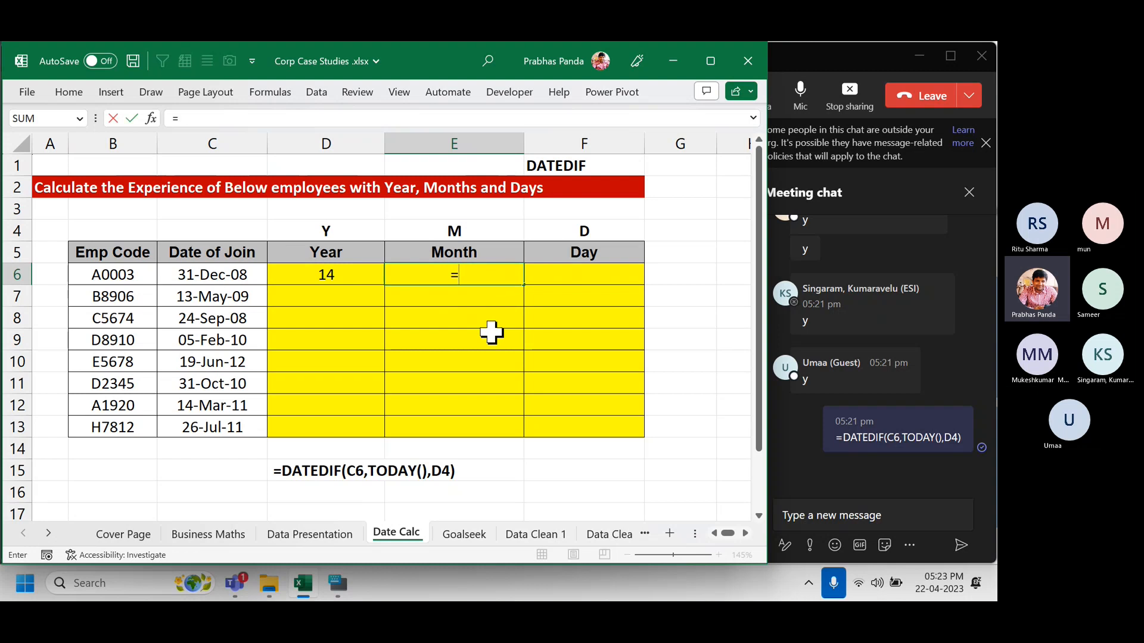
text(d)
key(BackSpace)
text(DATEDIF()
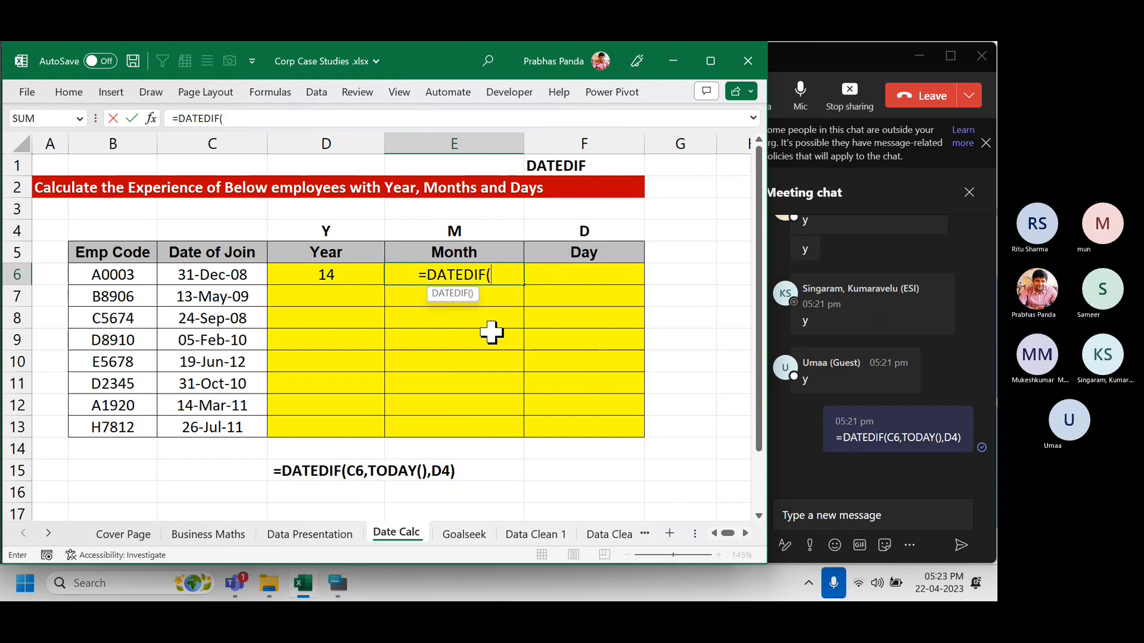
key(Left)
key(Left)
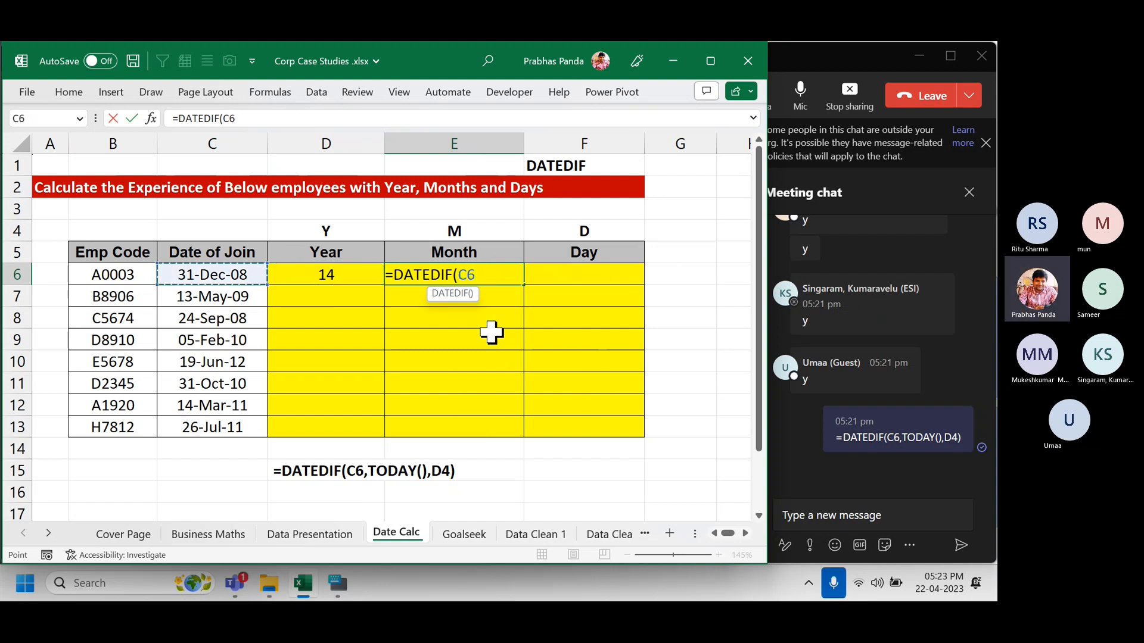
text(,)
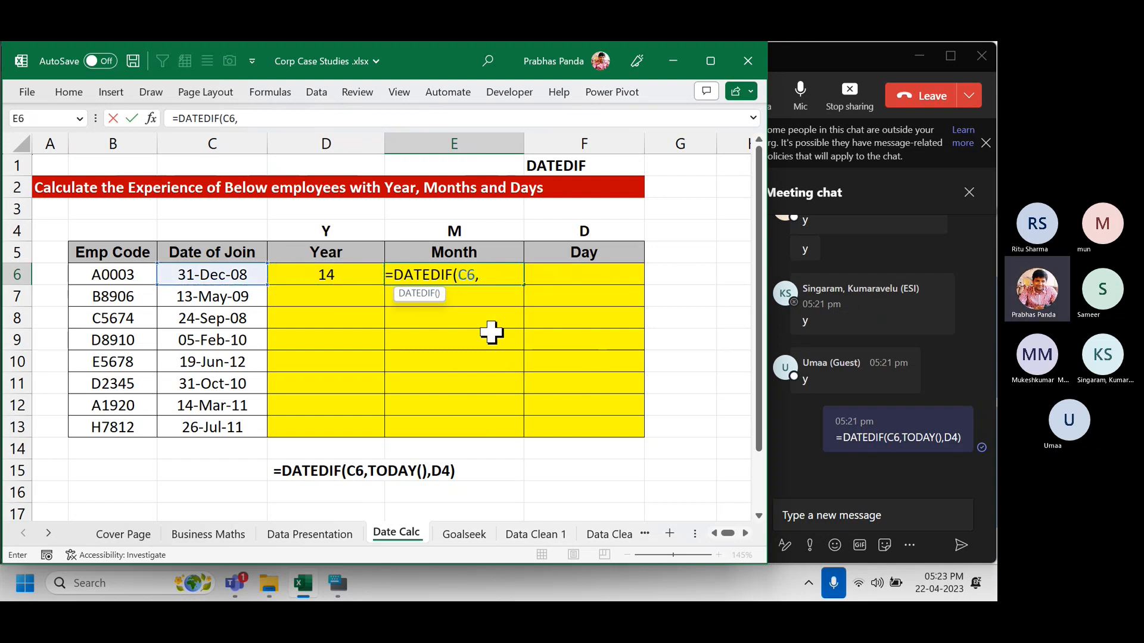
text(TODAY)
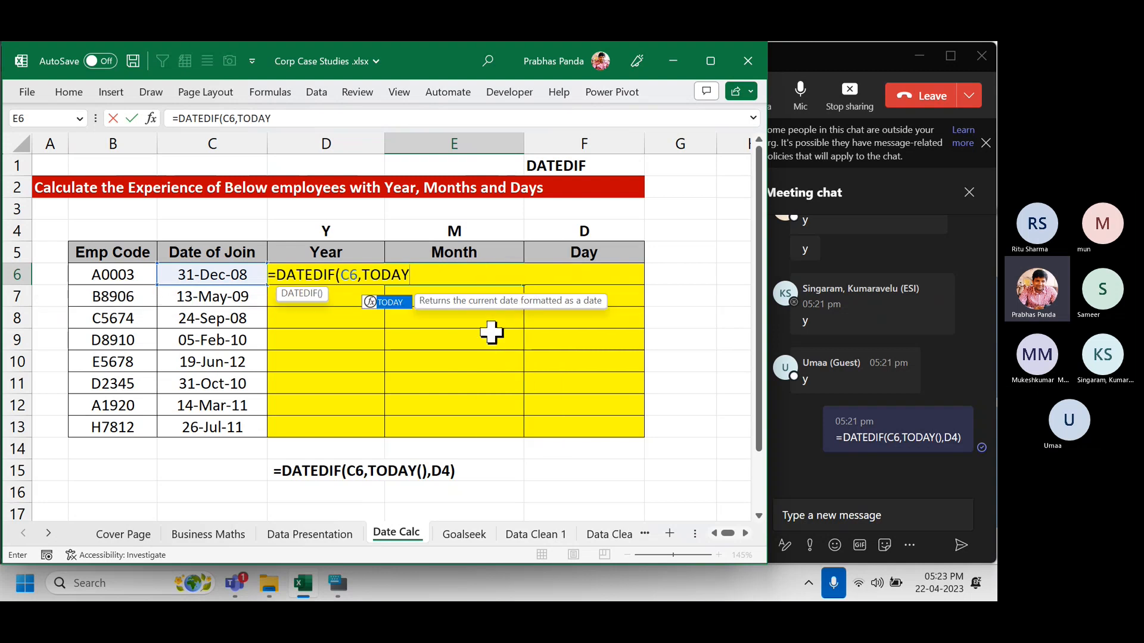
text((),)
key(Up)
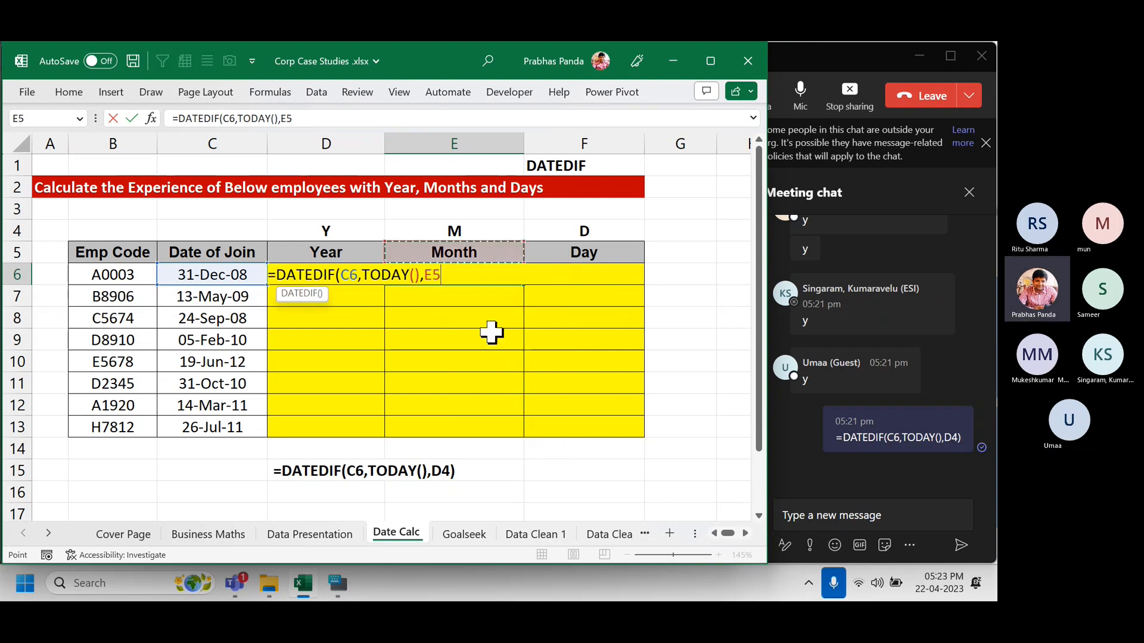
key(Up)
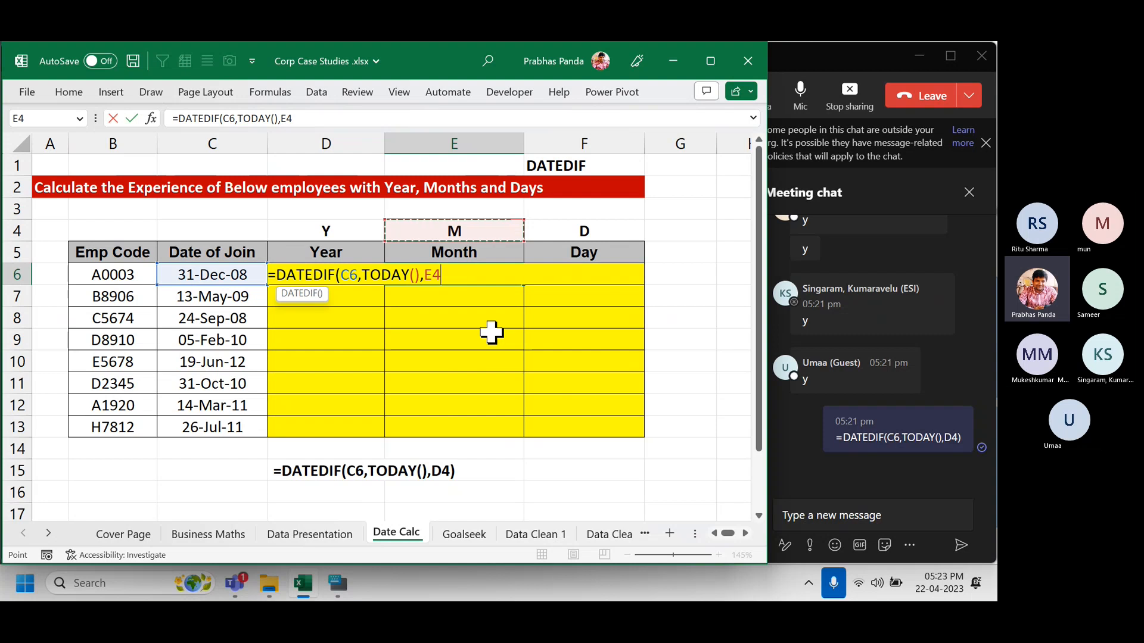
key(Return)
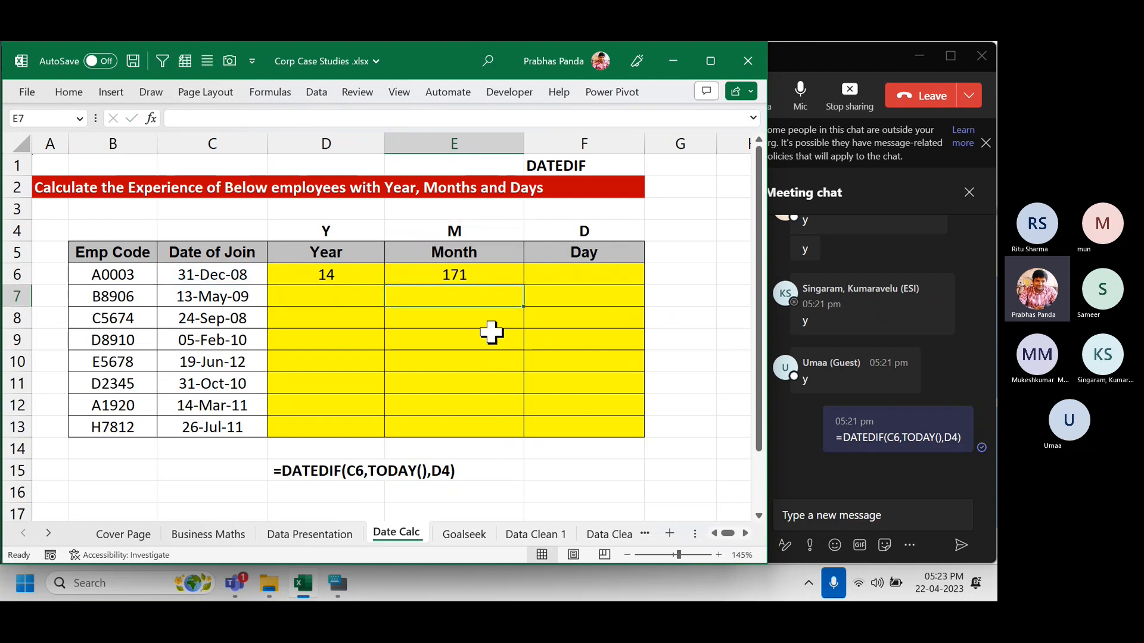
Enter =DATEDIF(C6,TODAY(),F4) in F6, giving 5225 days, then show formulas.
key(Up)
key(Right)
text(=D)
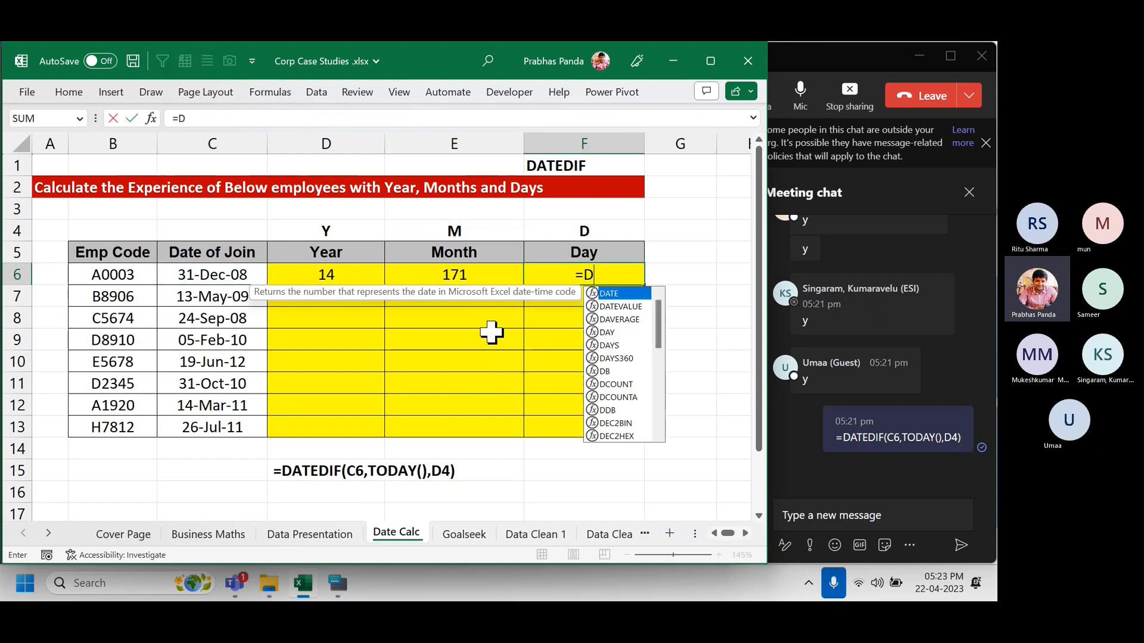
text(ATEDIF()
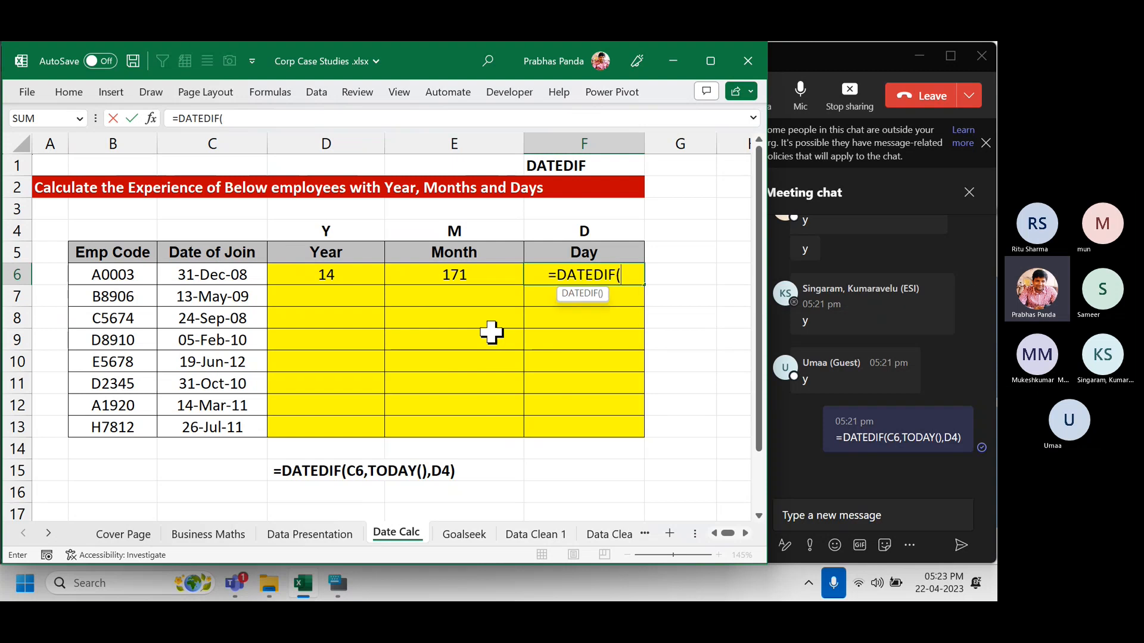
key(Left)
key(Left)
key(Left)
text(,)
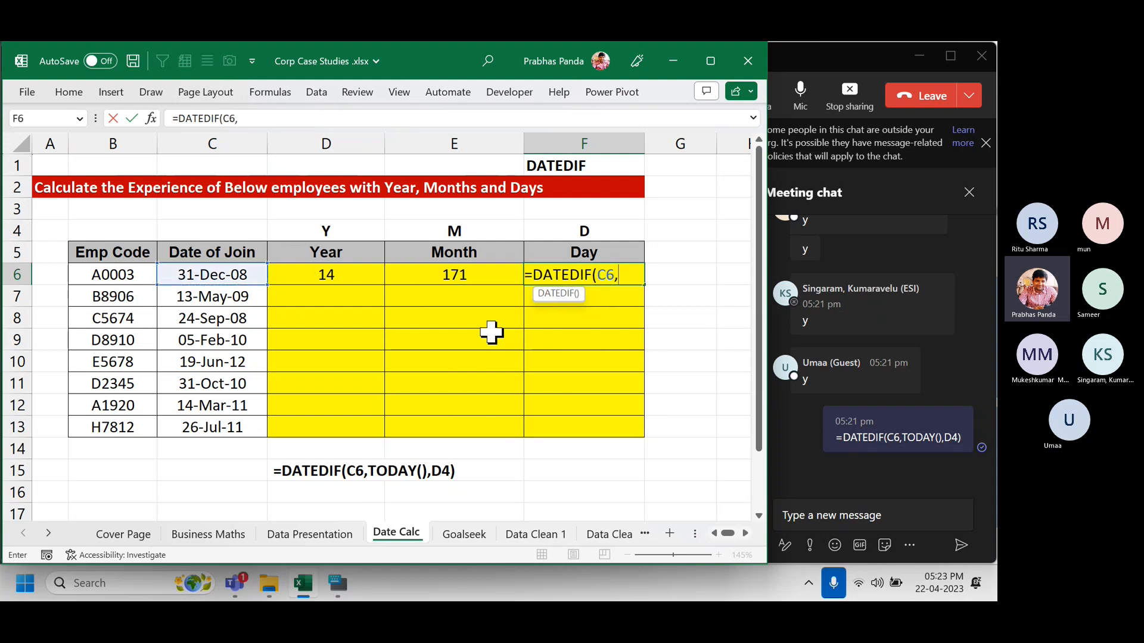
text(TODAY()
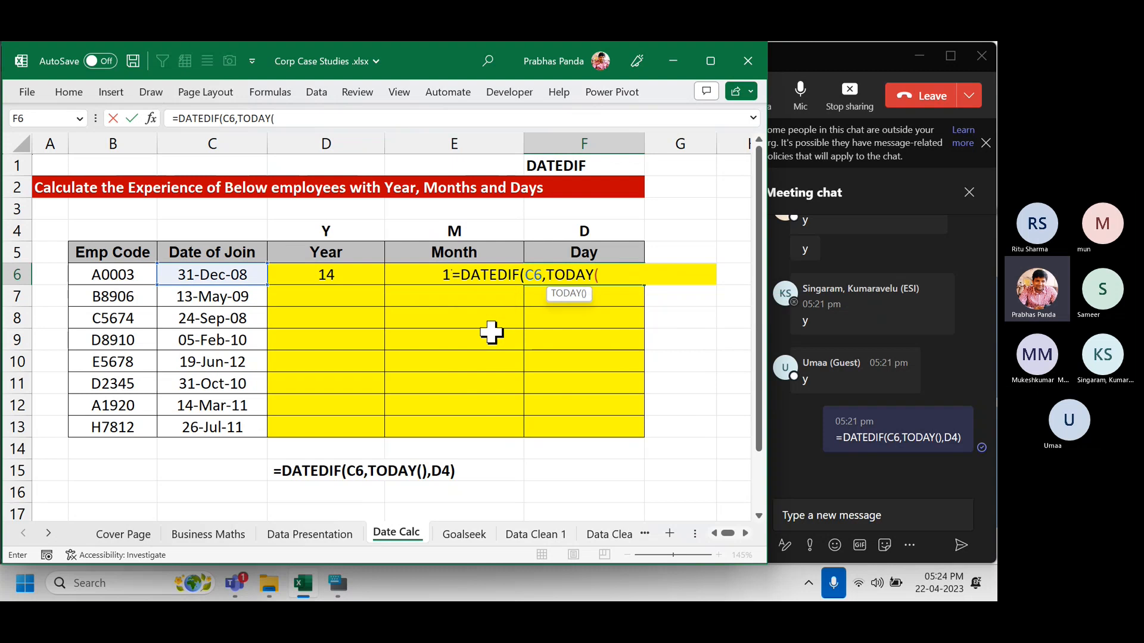
text(),)
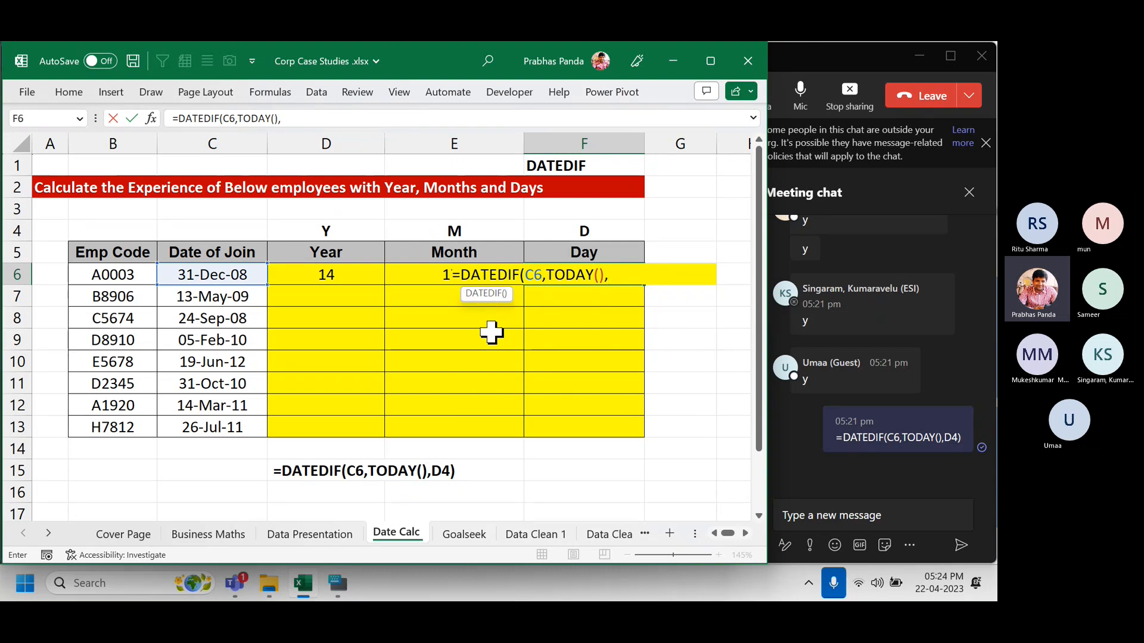
key(Up)
key(Up)
text())
key(Return)
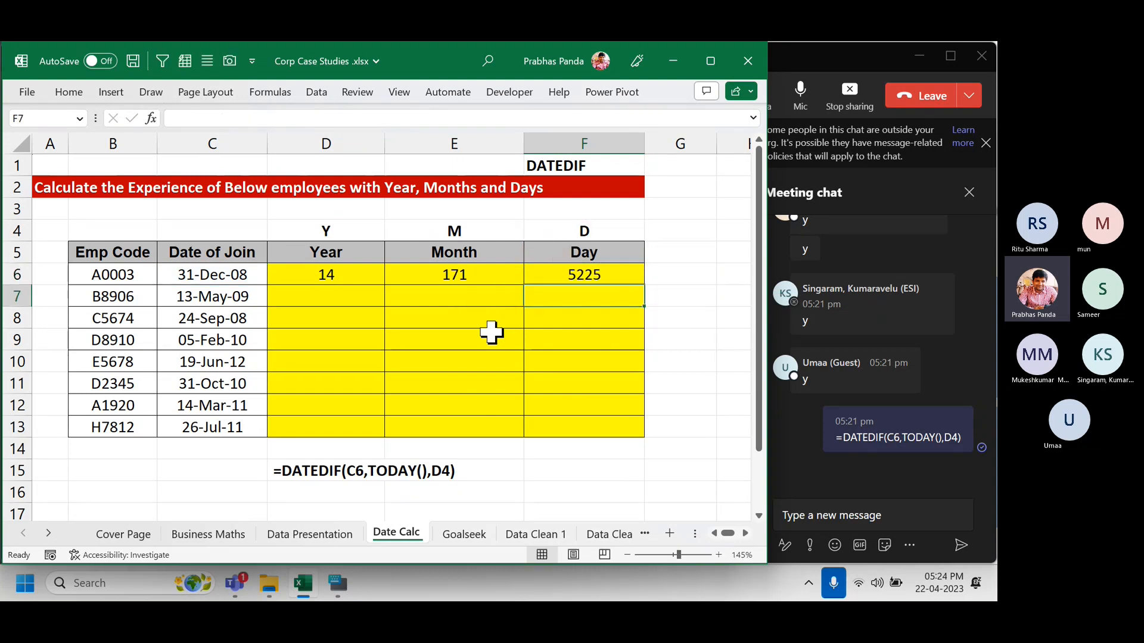
key(ctrl+grave)
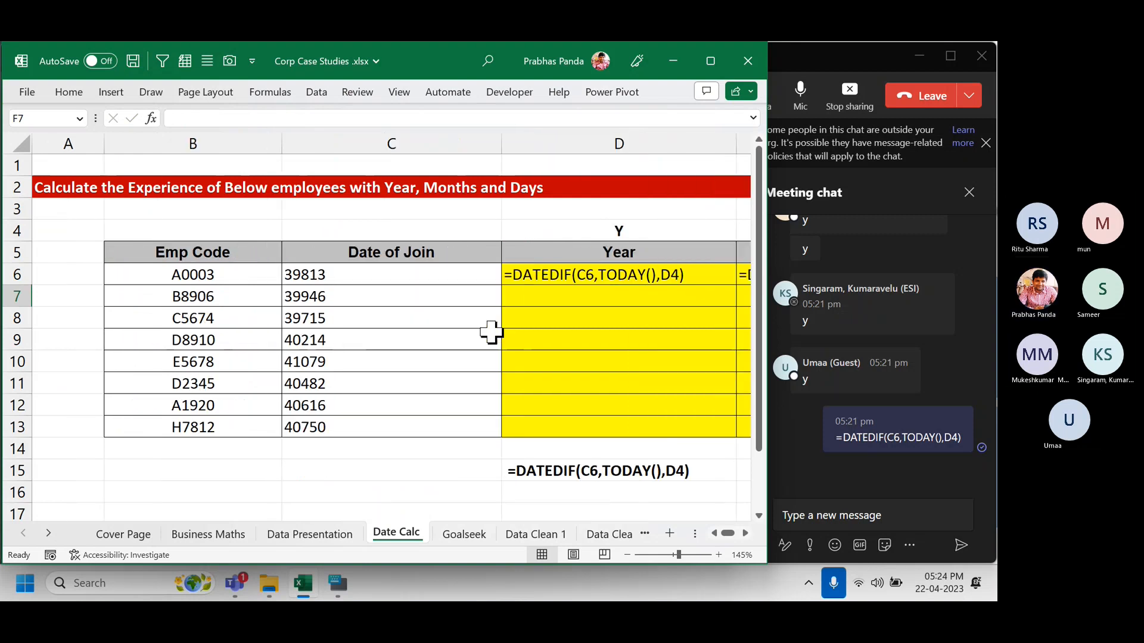
Review the D6:F6 formulas, then switch back to showing results 14, 171 and 5225.
click(747, 533)
click(747, 534)
click(747, 534)
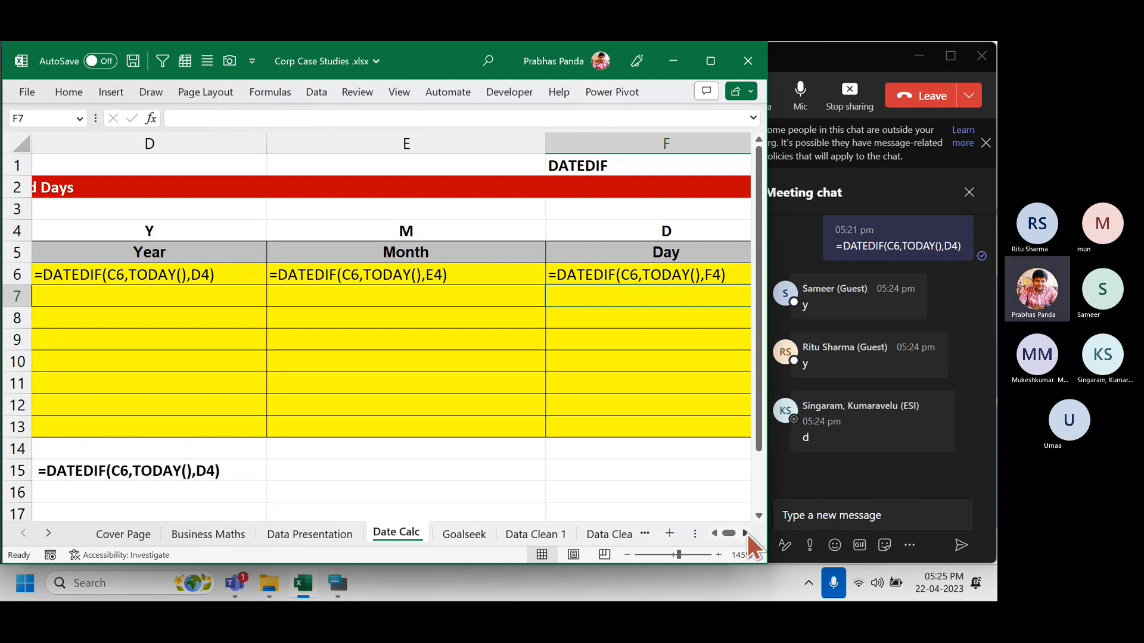
key(ctrl+grave)
key(Left)
key(Left)
key(Left)
key(Left)
key(Left)
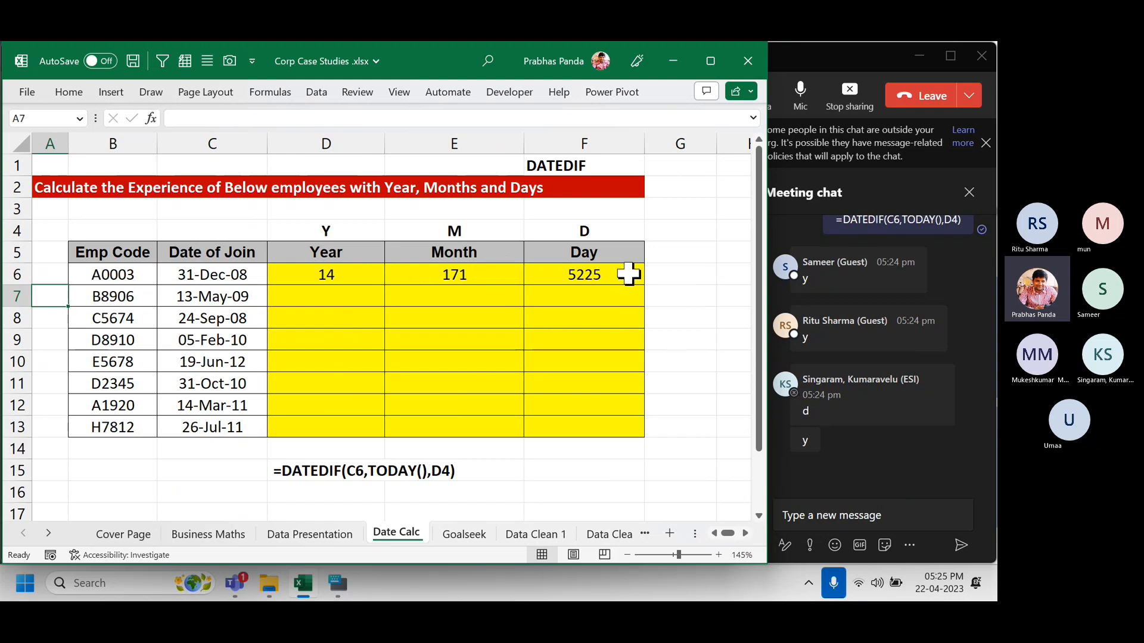
drag(346, 143, 566, 131)
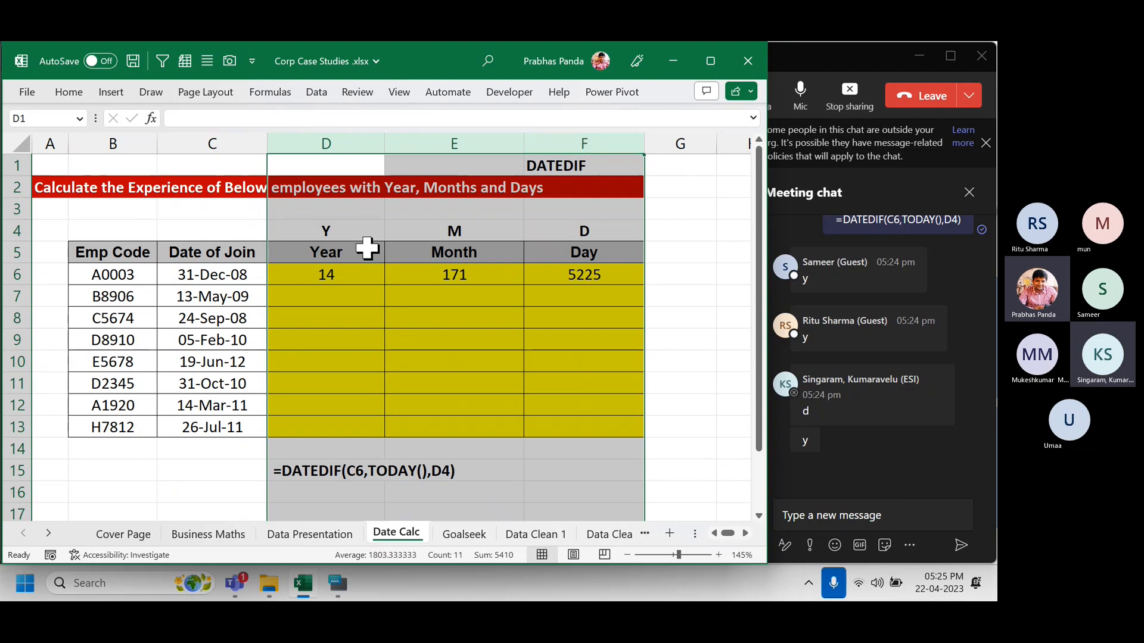
click(355, 142)
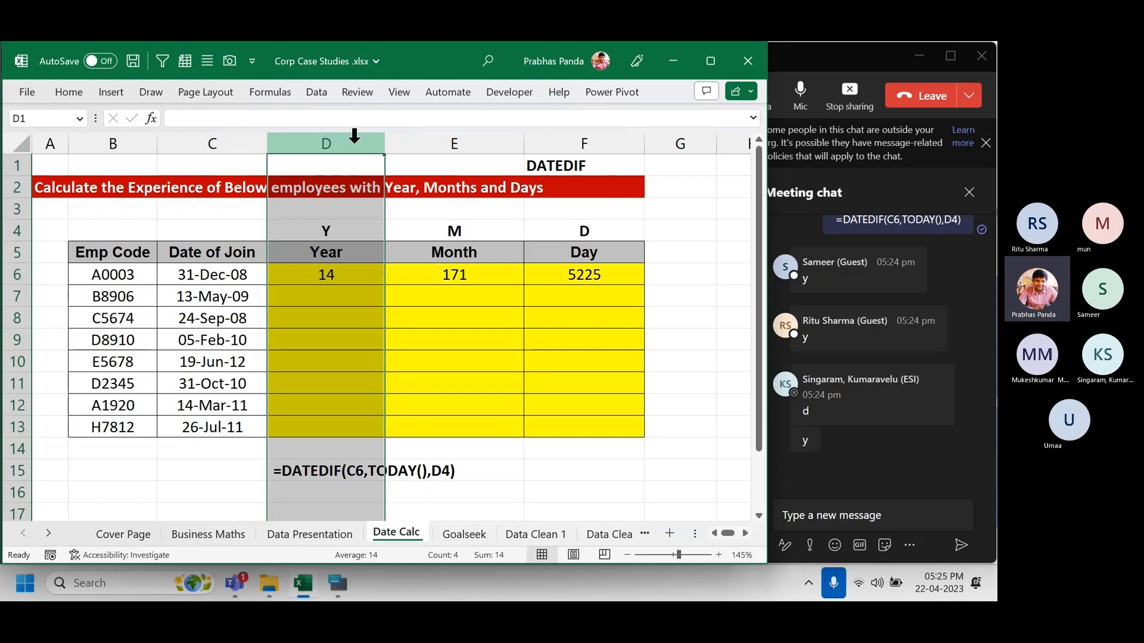
click(626, 137)
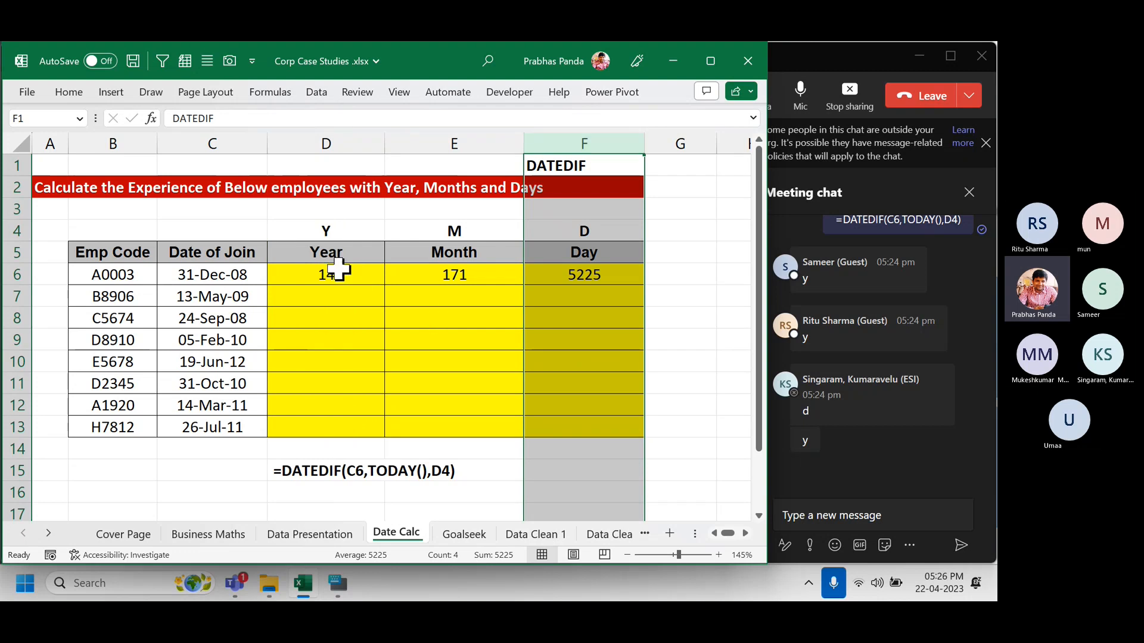
drag(334, 269, 599, 268)
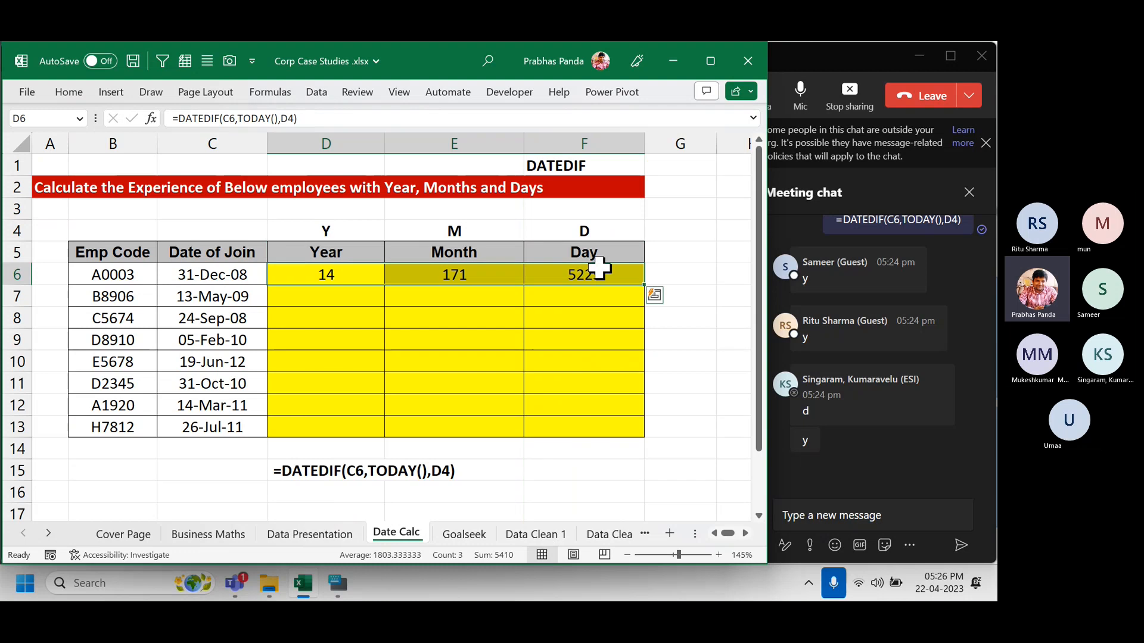
click(469, 146)
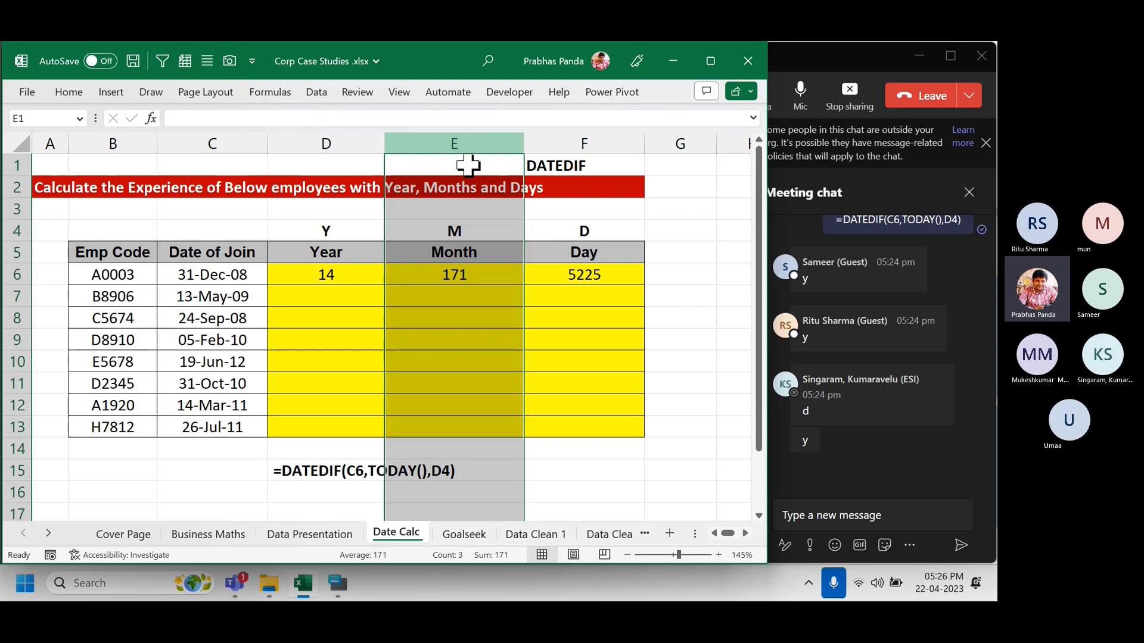
click(475, 268)
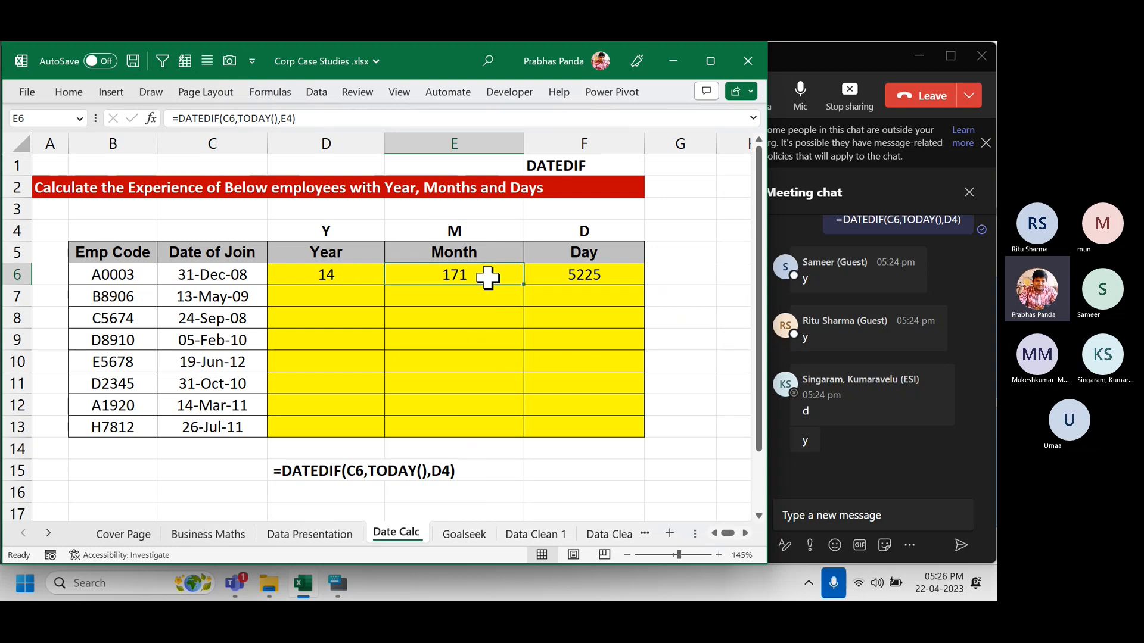
click(492, 206)
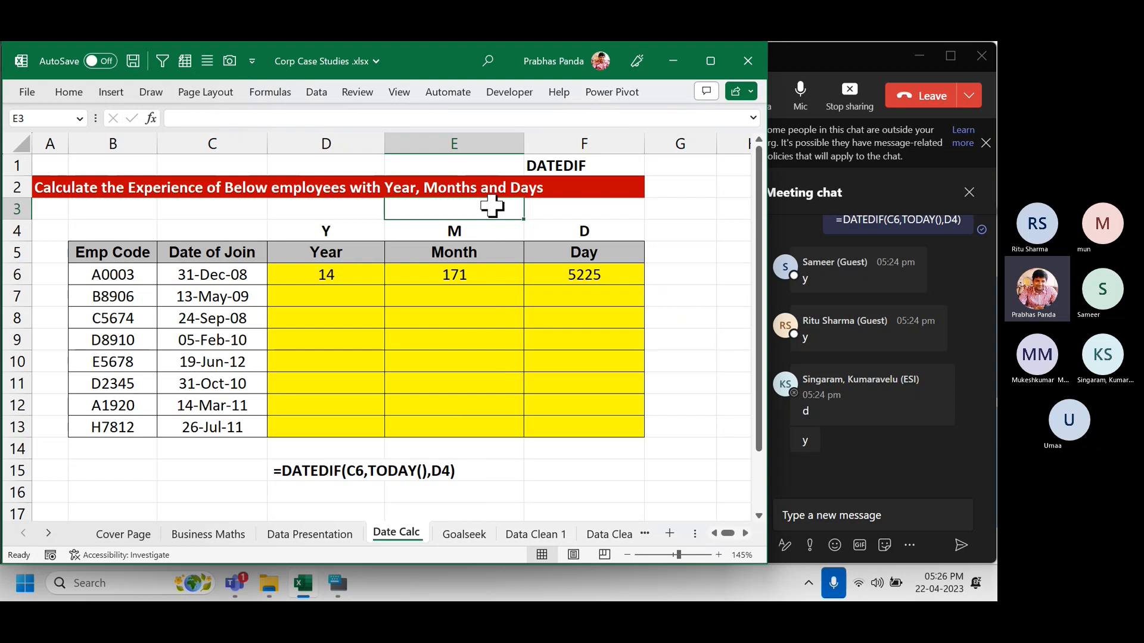
Enter =E6/12 in E3 to check the months as 14.25 years.
text(=)
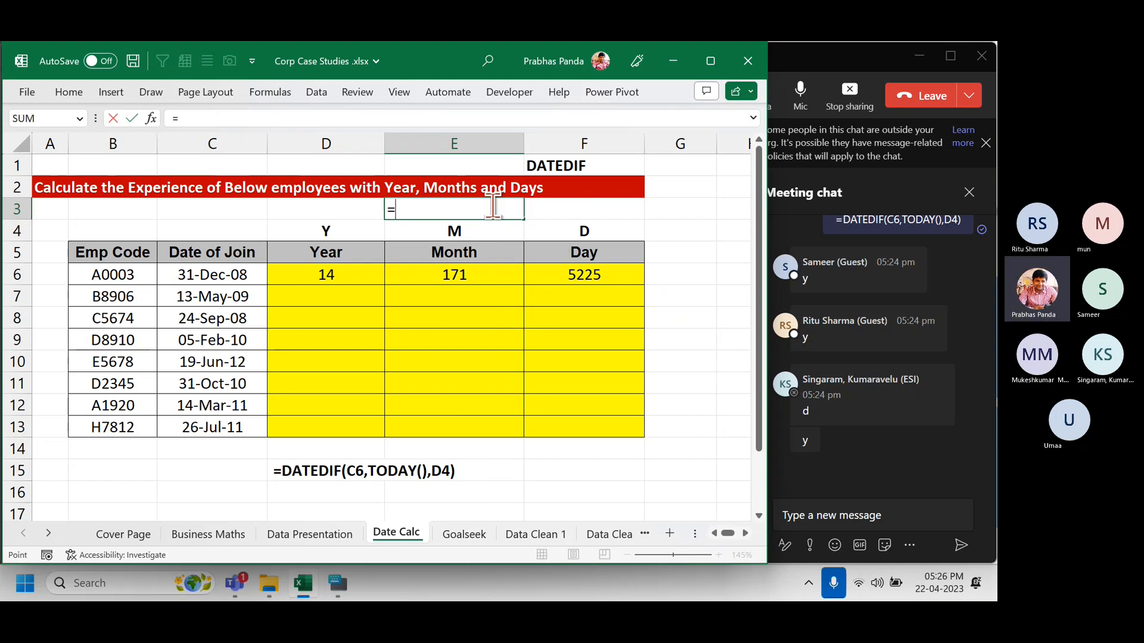
key(Down)
key(Down)
key(Down)
text(/12)
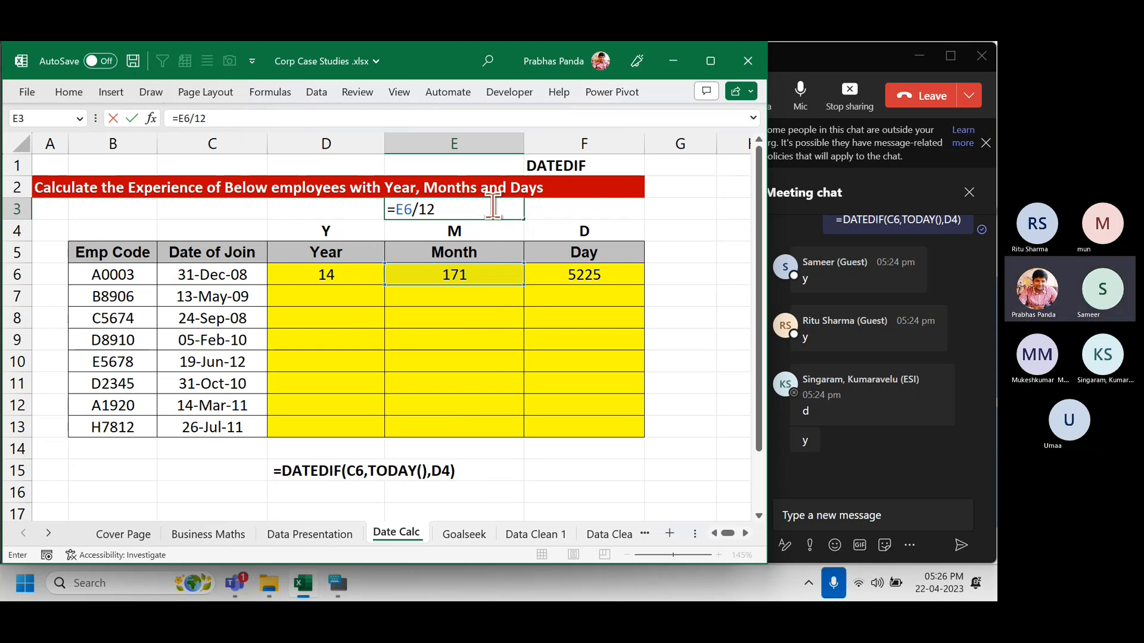
key(Return)
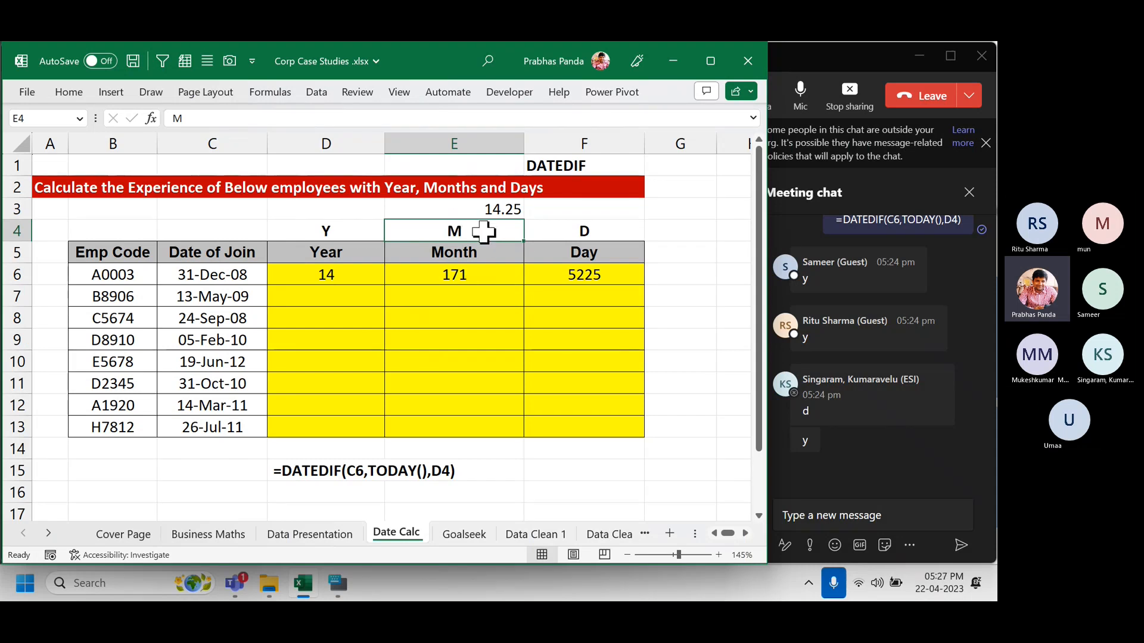
Change E4 to YM and F4 to MD, giving 14 years, 3 months, 22 days.
click(484, 233)
text(YM)
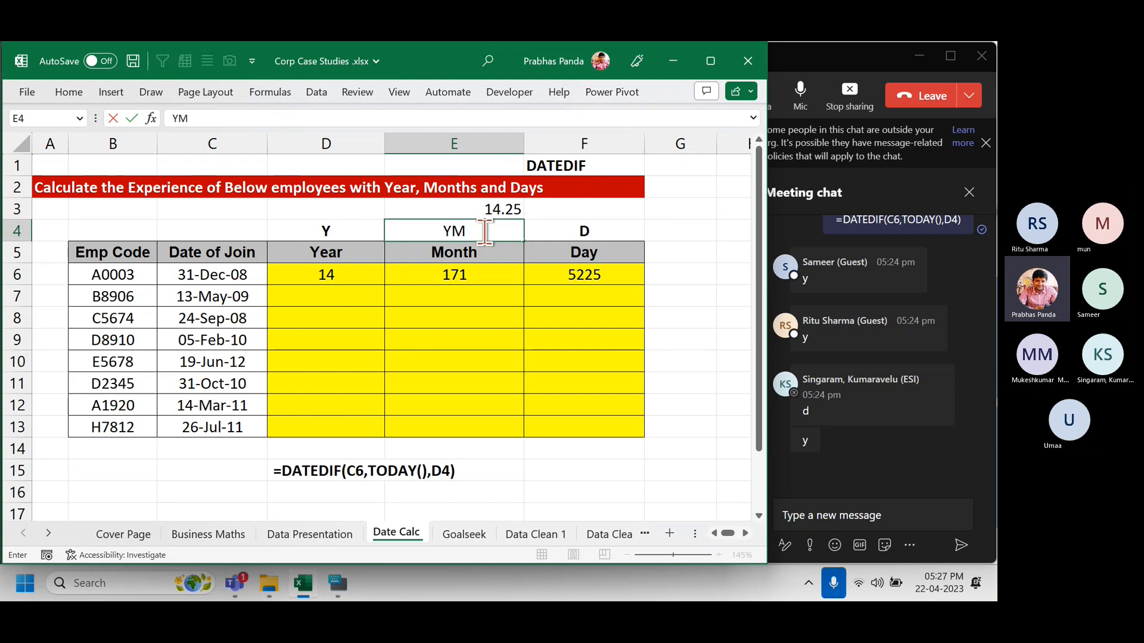
key(Return)
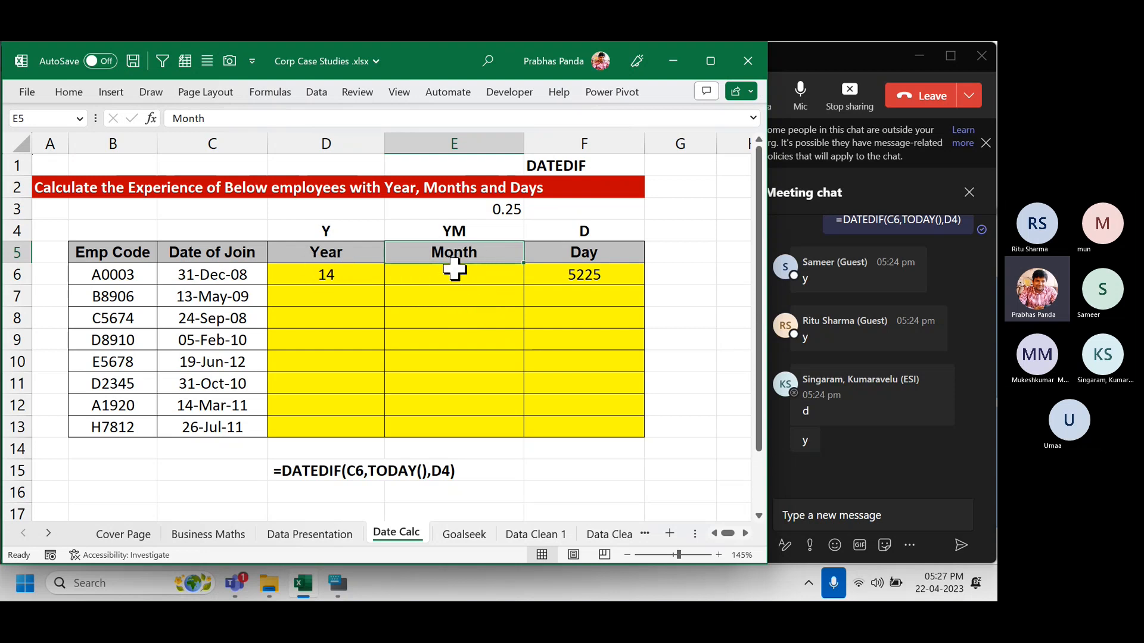
key(ctrl)
key(ctrl)
key(ctrl)
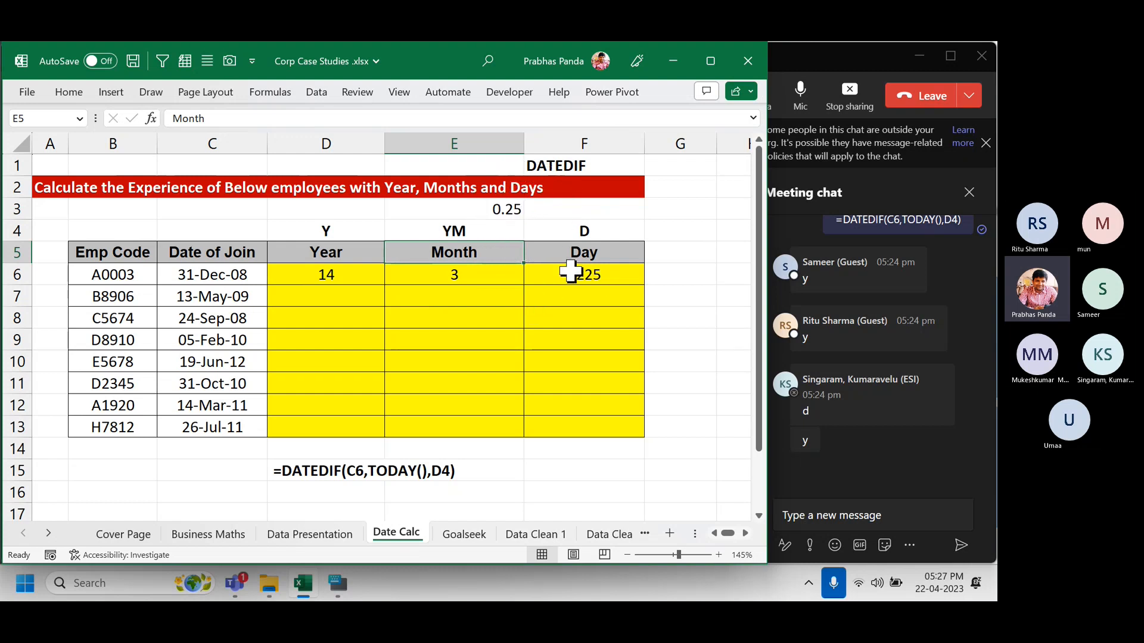
click(612, 231)
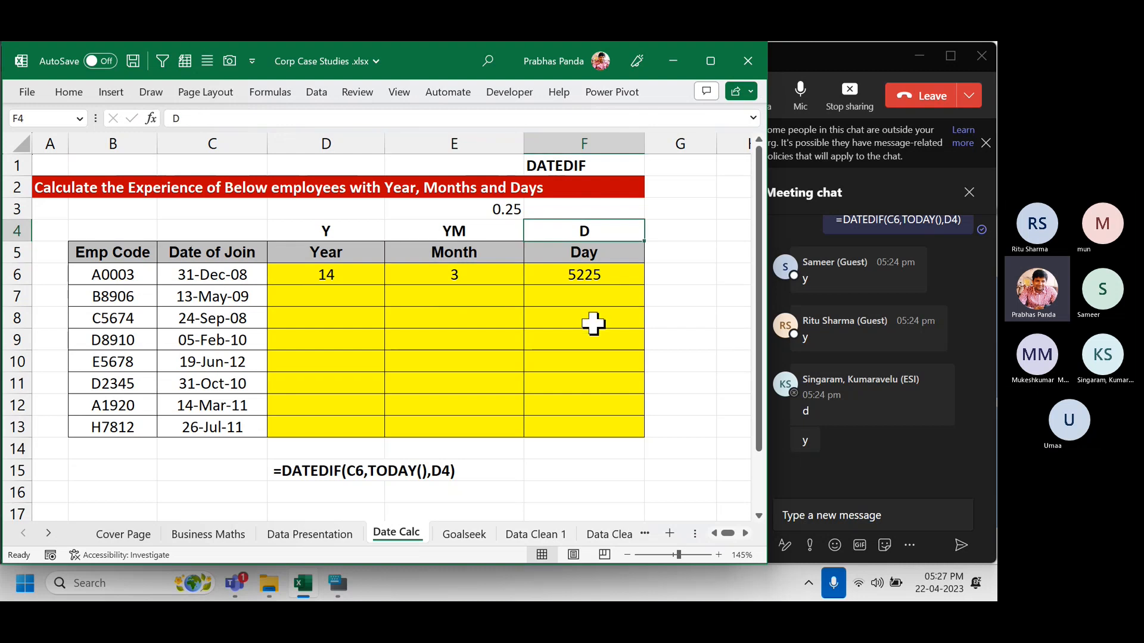
text(MD)
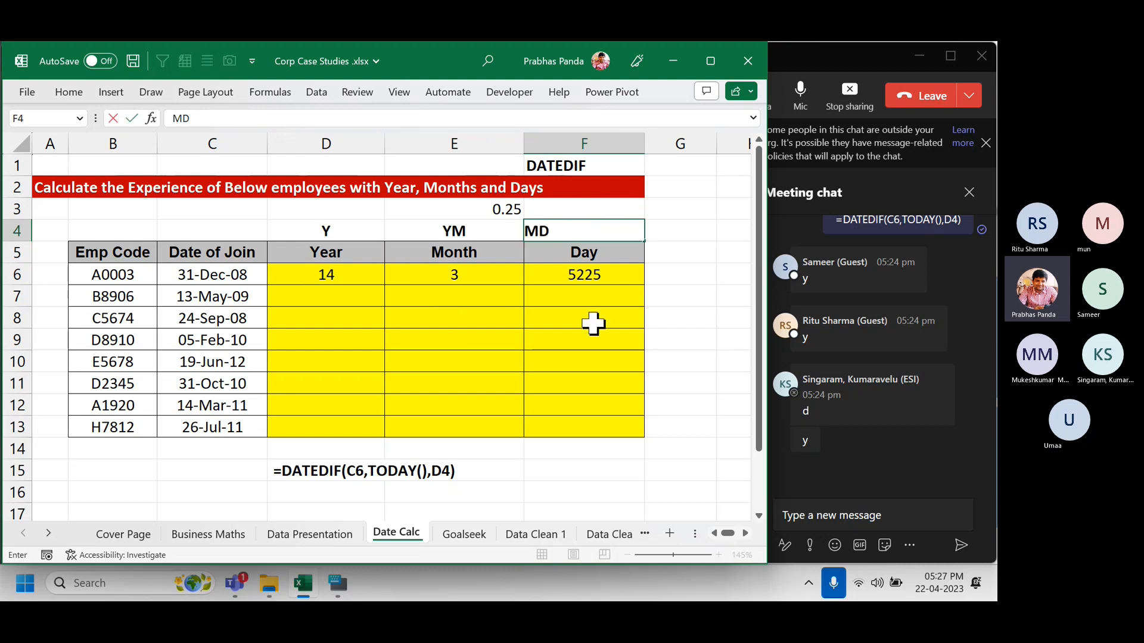
key(Return)
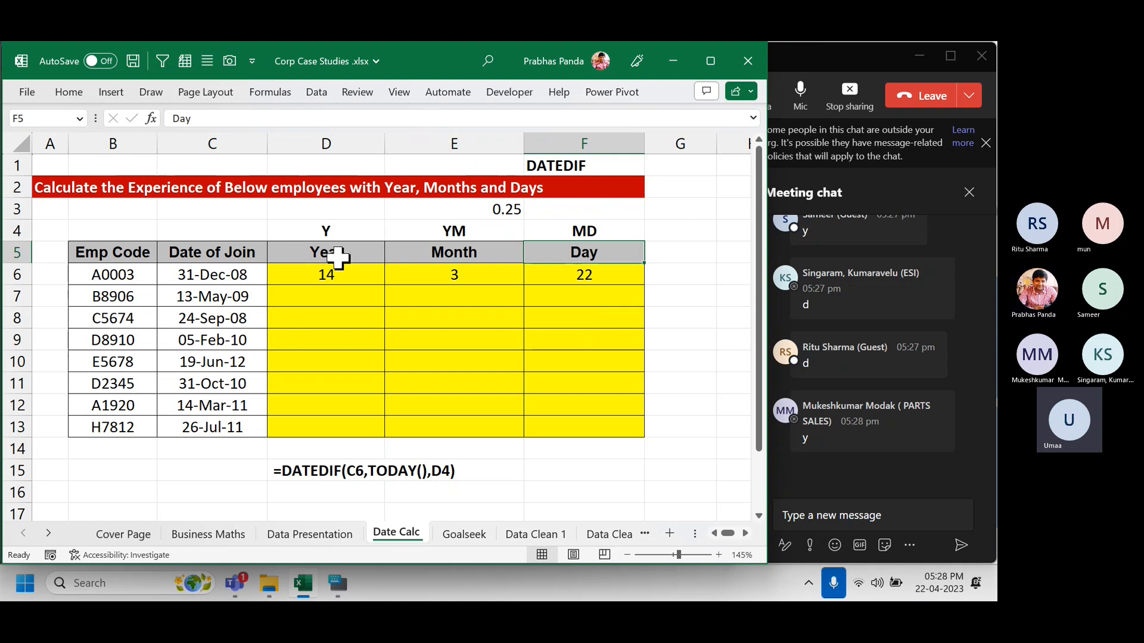
drag(329, 231, 580, 230)
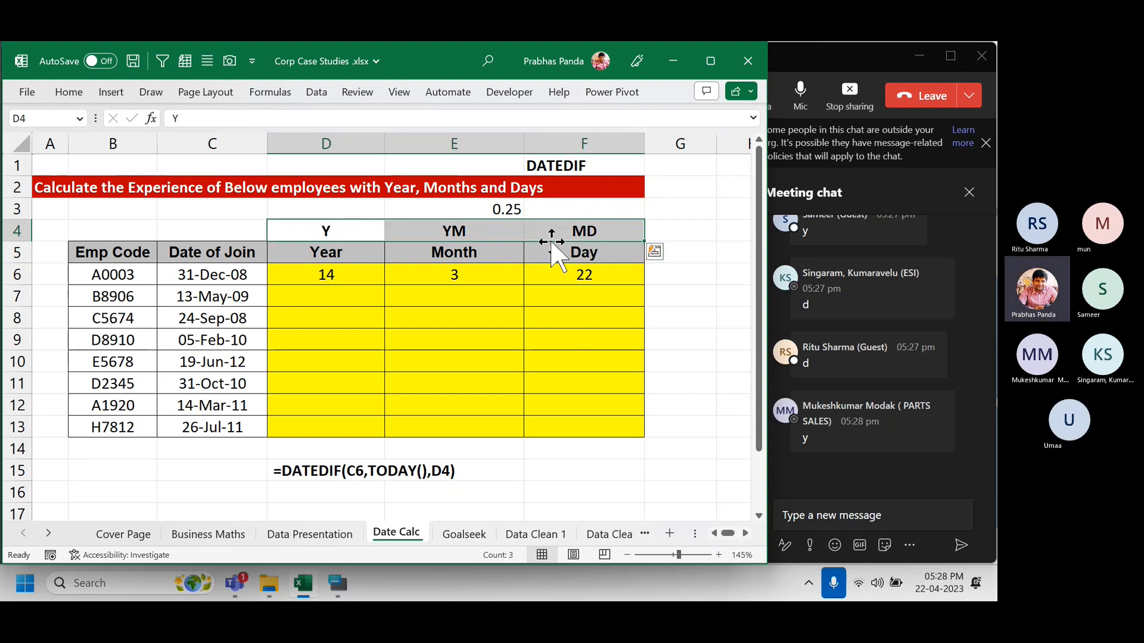
click(77, 91)
click(229, 156)
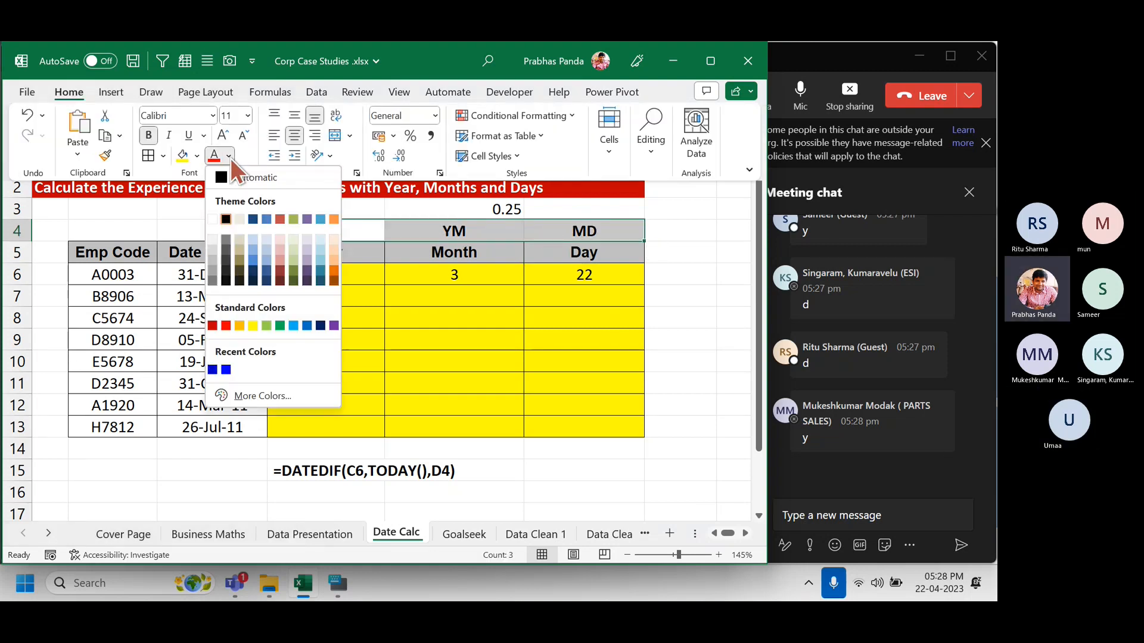
click(210, 218)
click(166, 223)
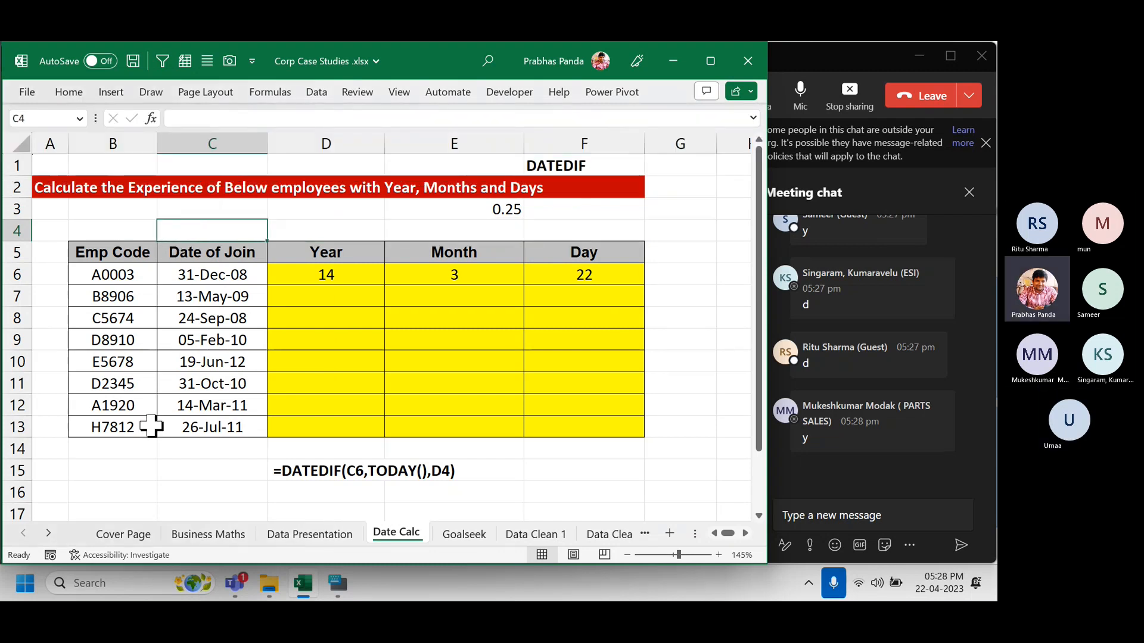
key(ctrl+z)
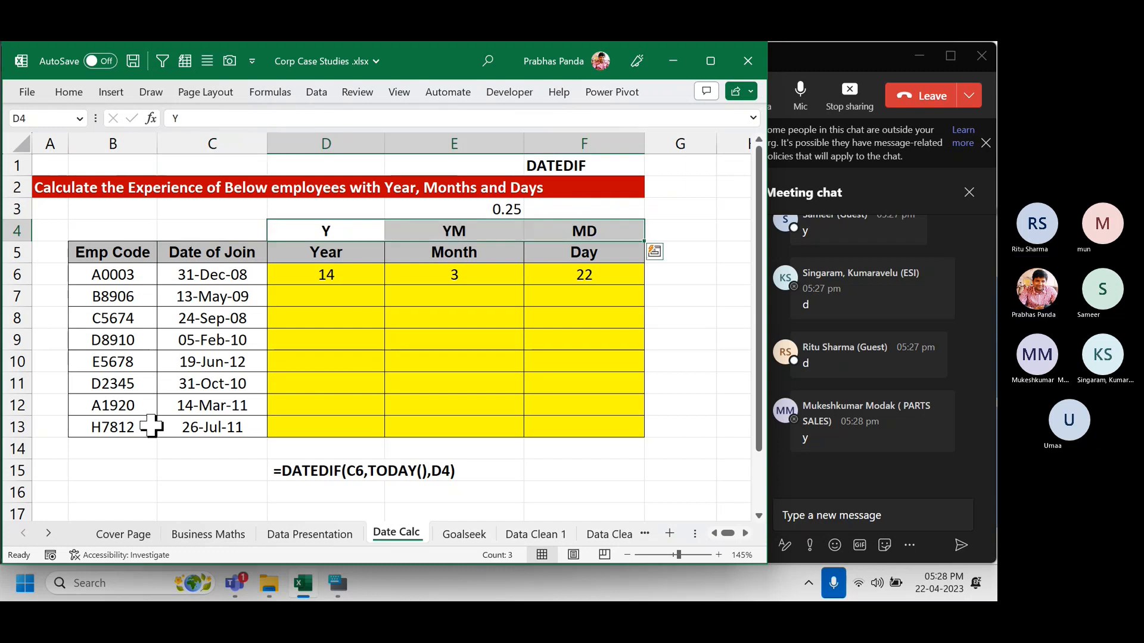
key(Down)
key(Down)
key(Down)
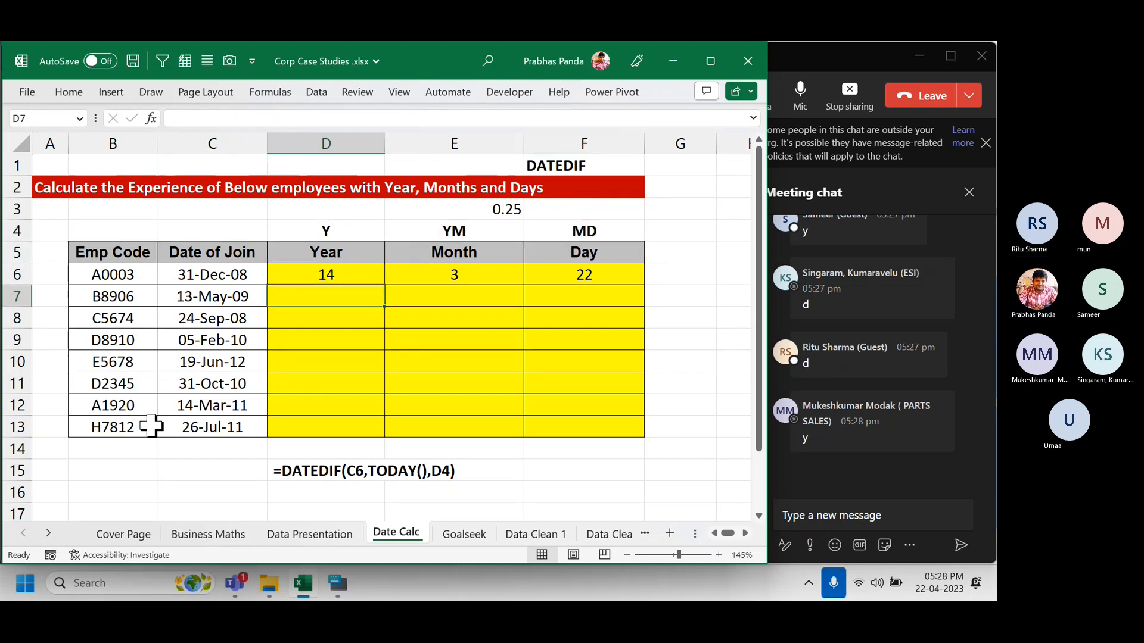
key(Up)
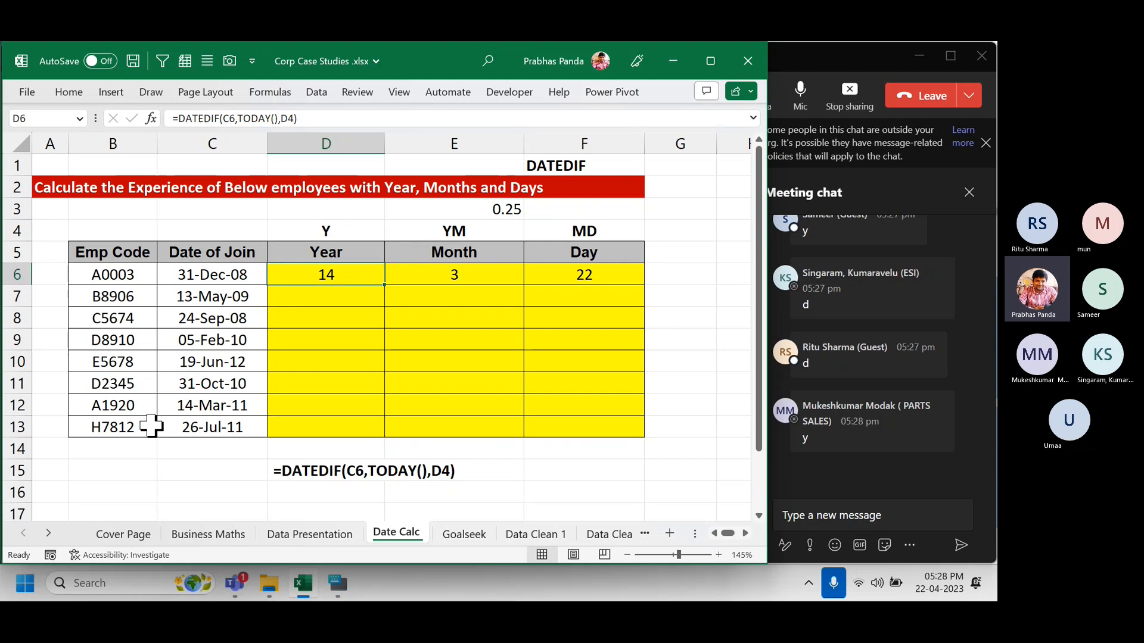
key(shift+Right)
key(shift+Right)
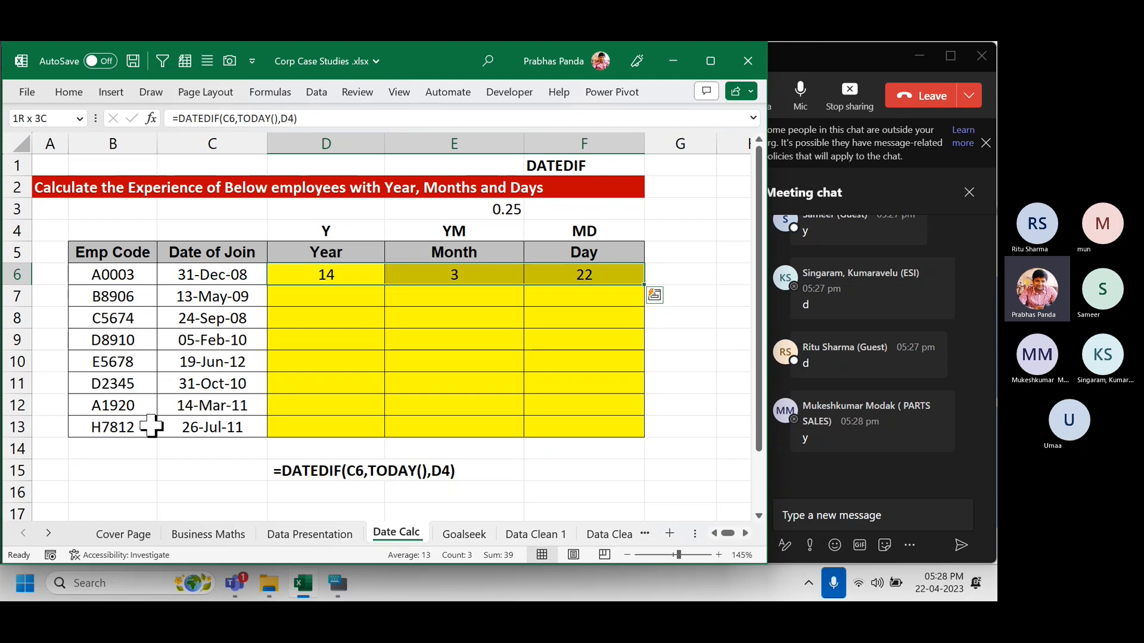
Fill the D6:F6 formulas down to row 13, then glance at the Business Maths results.
double_click(644, 285)
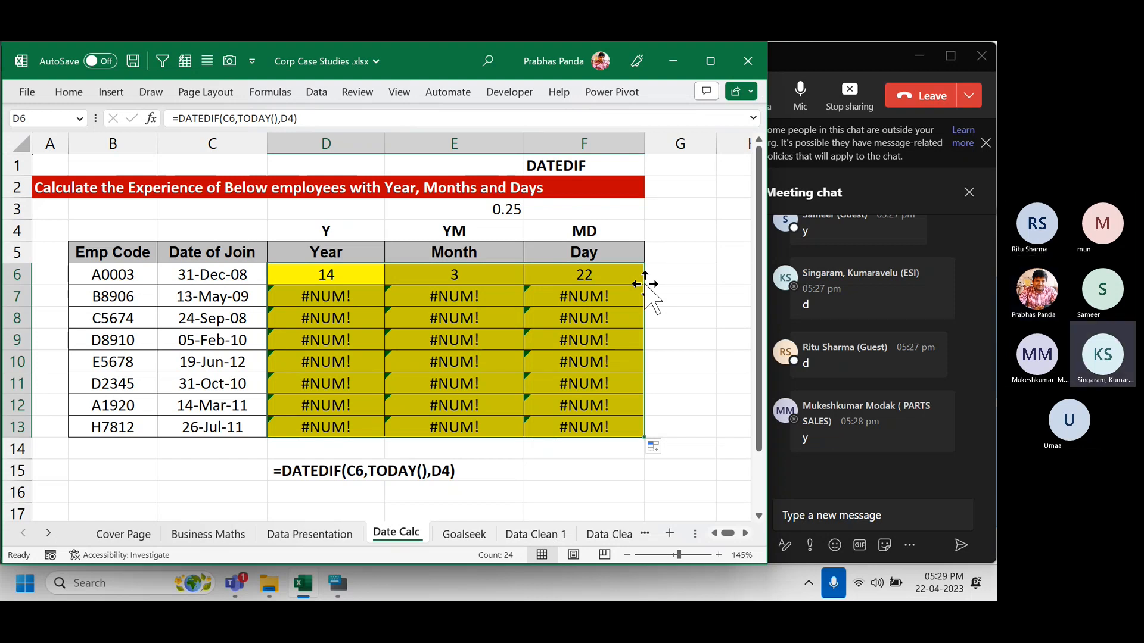
click(356, 290)
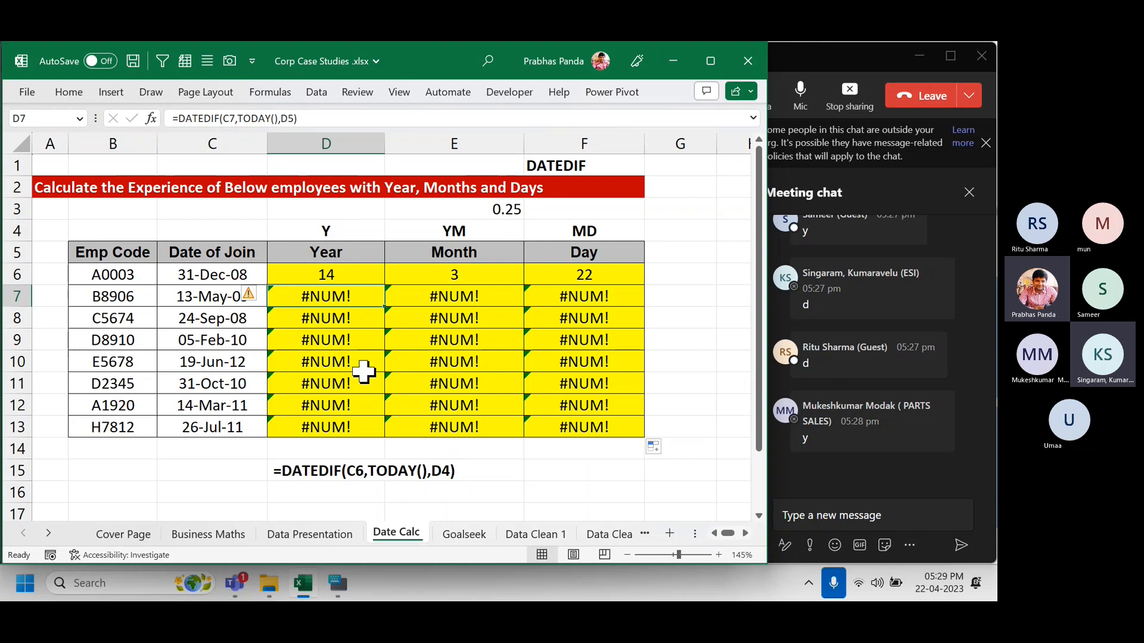
click(210, 534)
scroll(351, 375, up, 5)
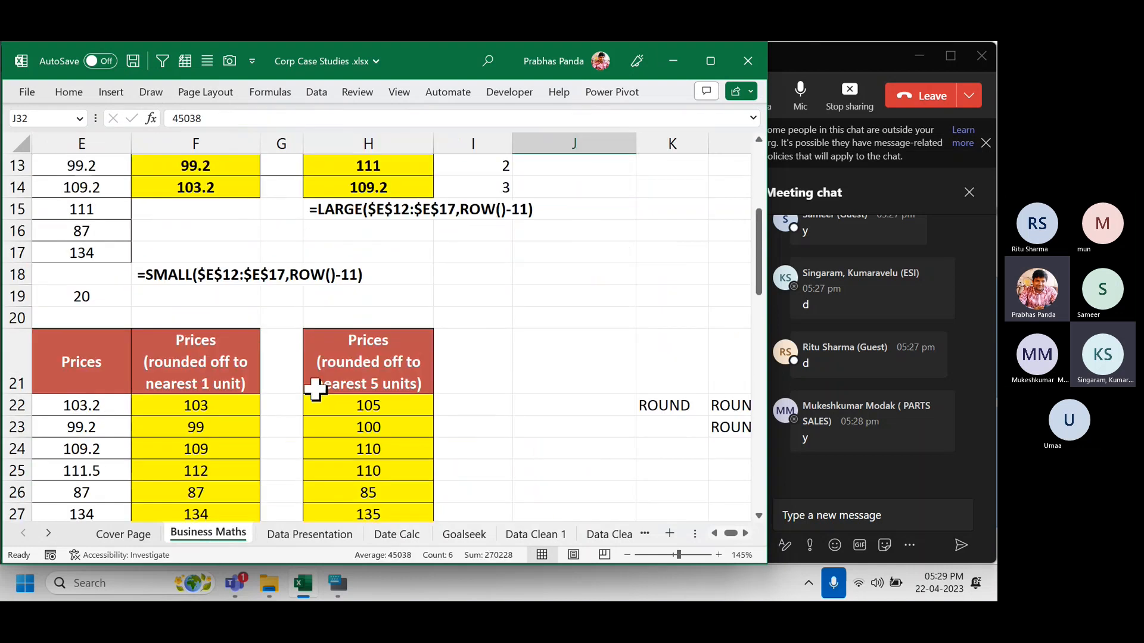
scroll(314, 387, down, 3)
scroll(268, 351, up, 5)
drag(191, 269, 184, 327)
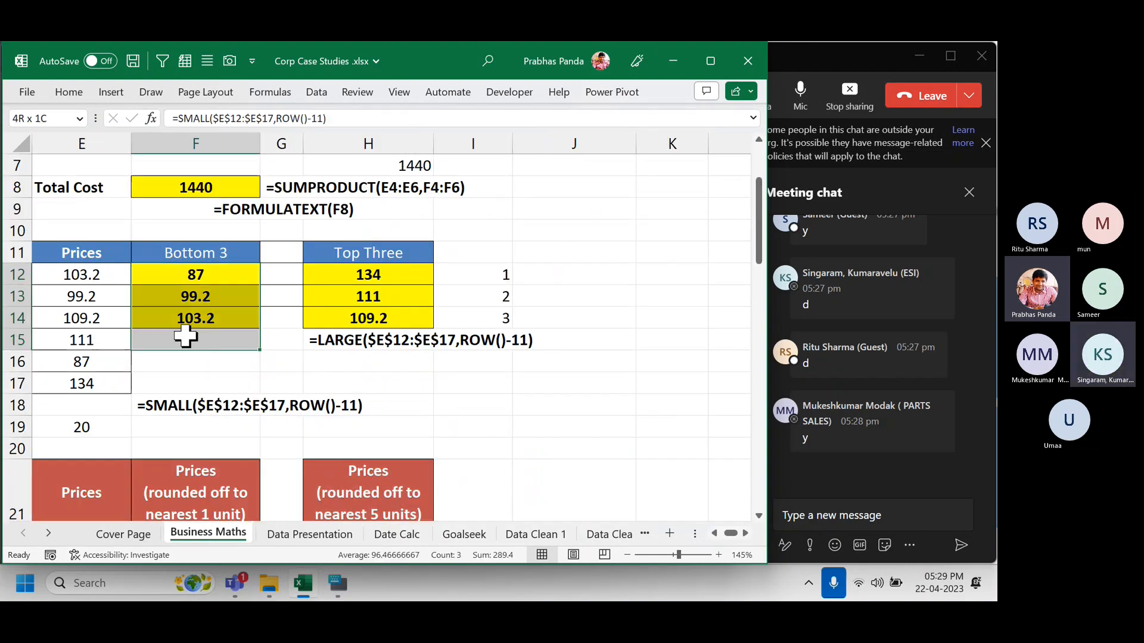
drag(368, 274, 332, 319)
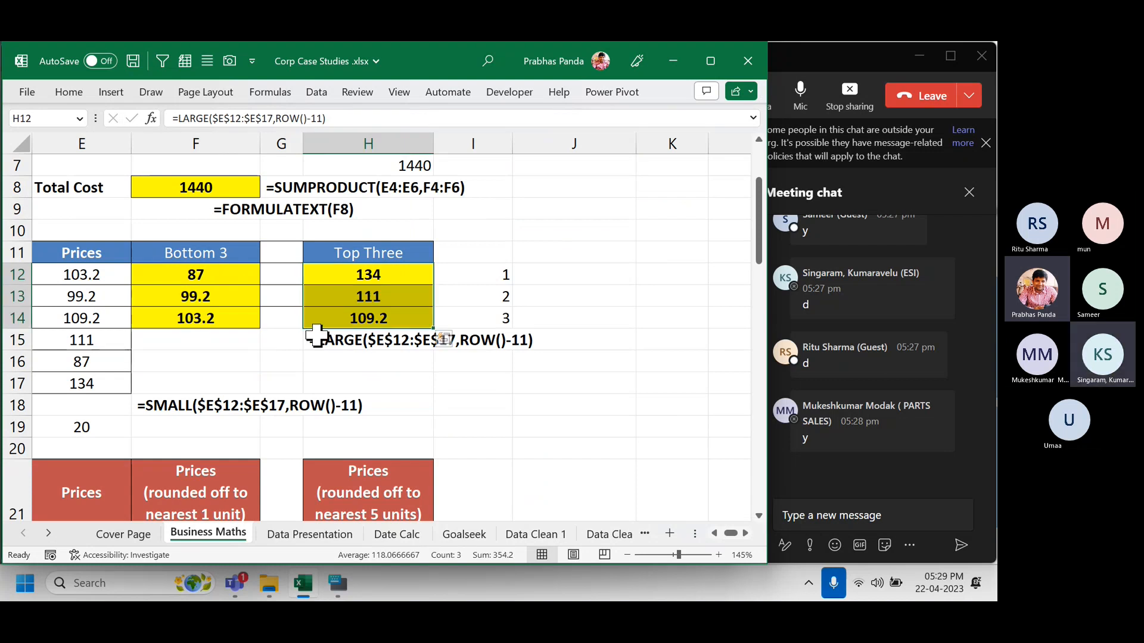
click(402, 535)
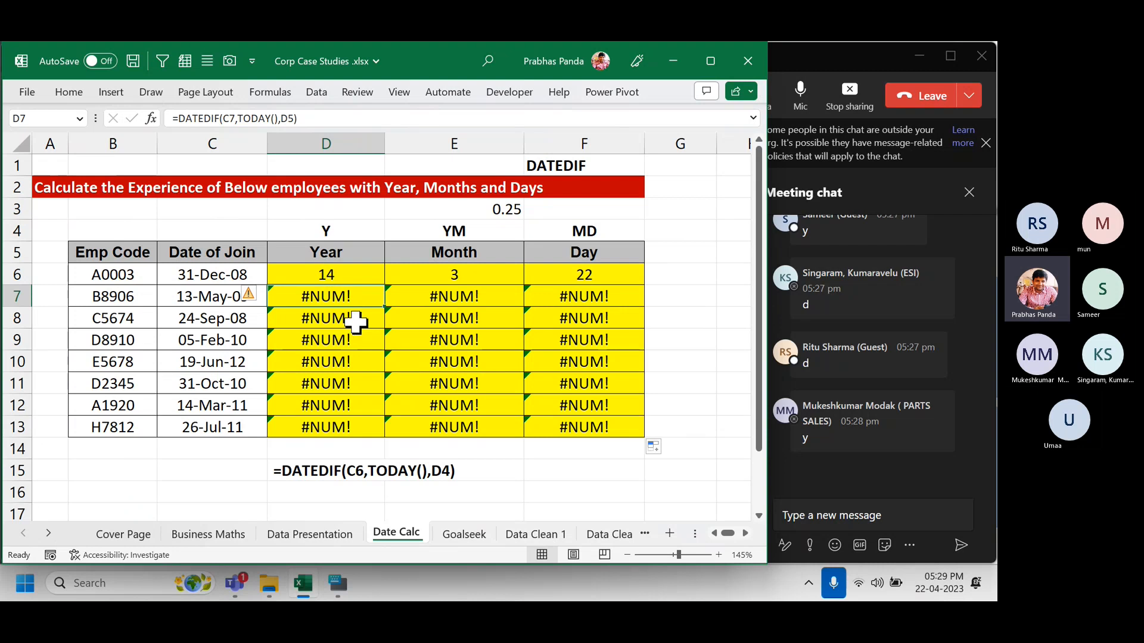
Inspect D7's shifted reference, then lock the unit code as $D$4 across D6:D13.
key(F2)
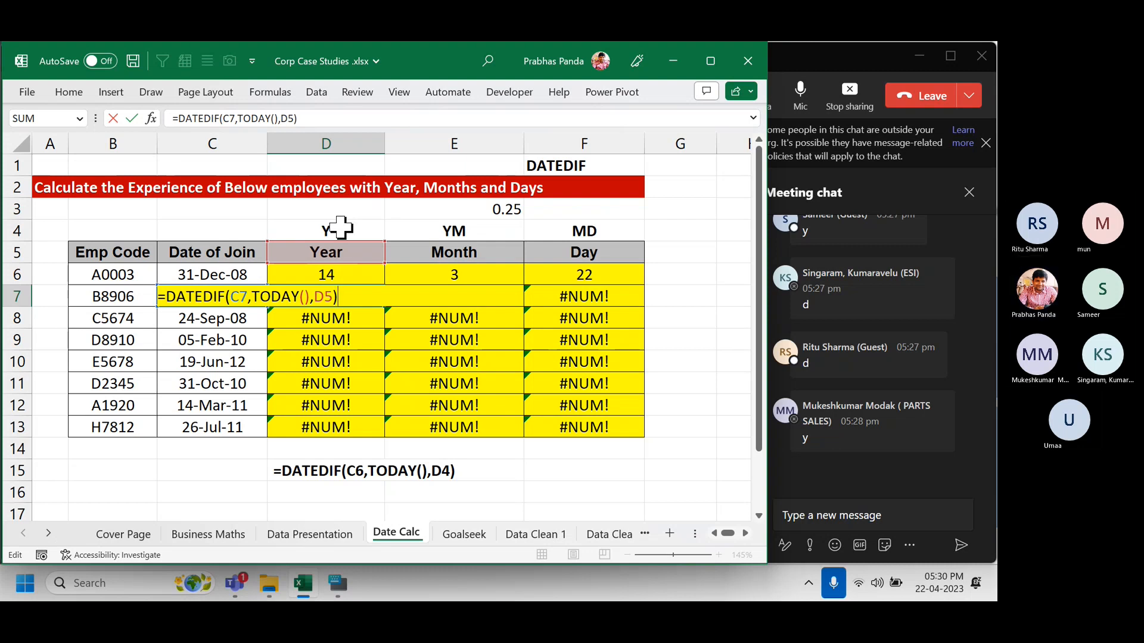
key(Escape)
click(349, 272)
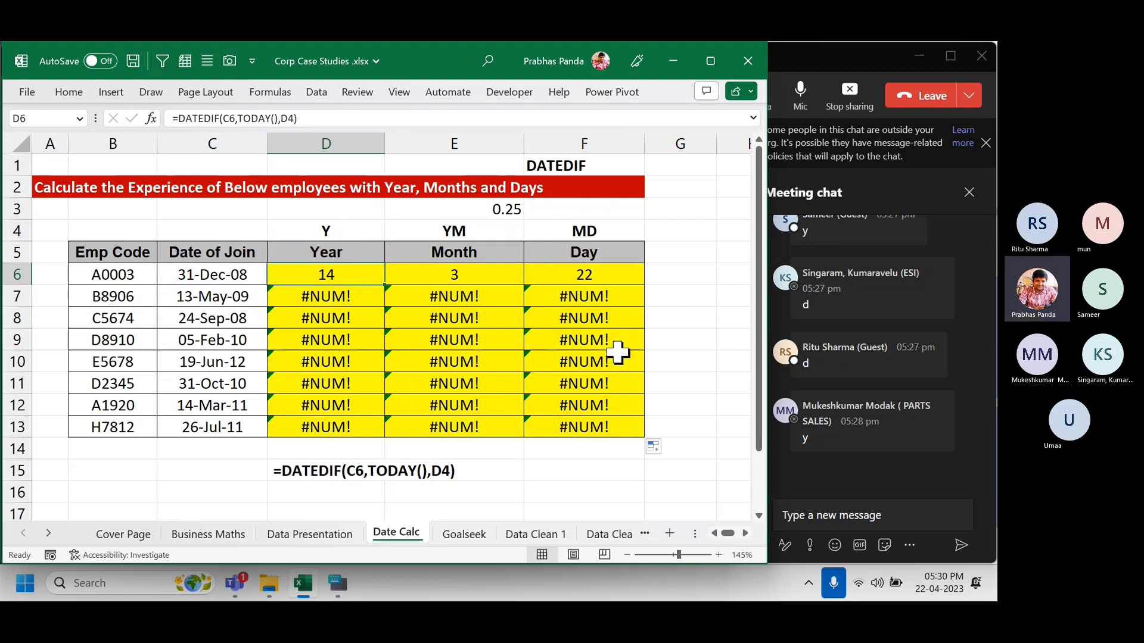
key(ctrl+shift+Down)
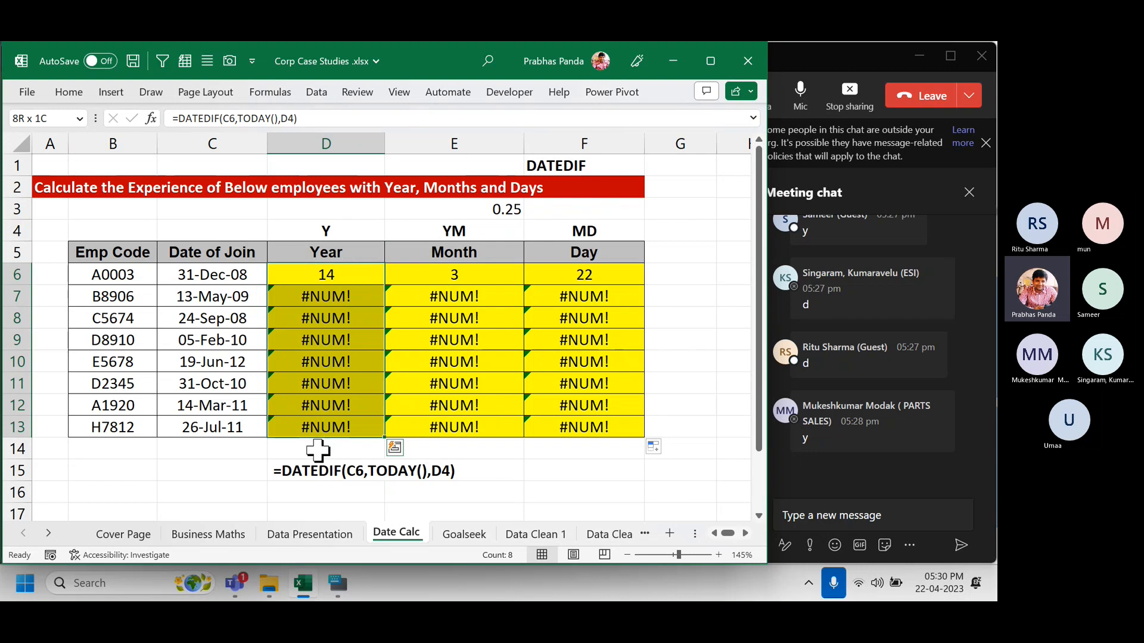
key(F2)
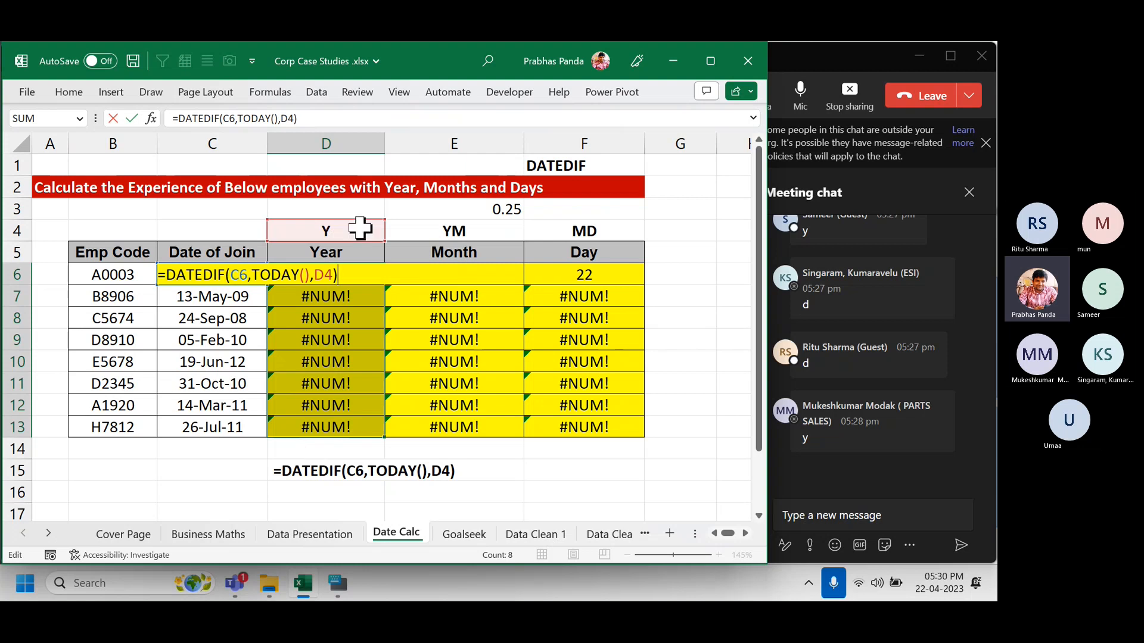
key(Left)
key(Left)
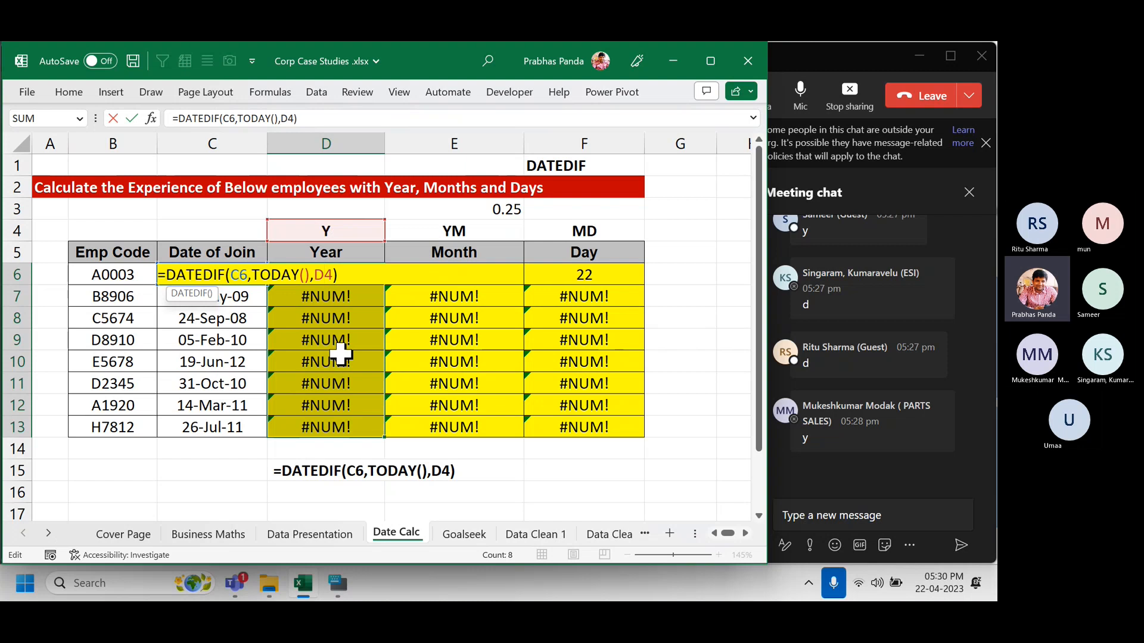
key(F4)
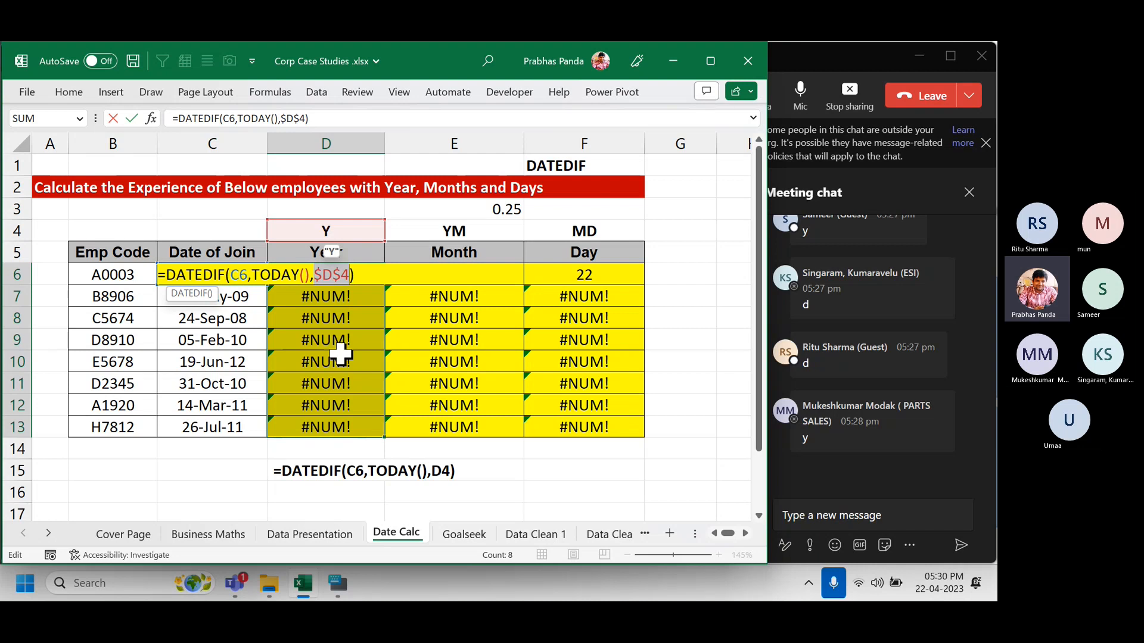
key(ctrl+Return)
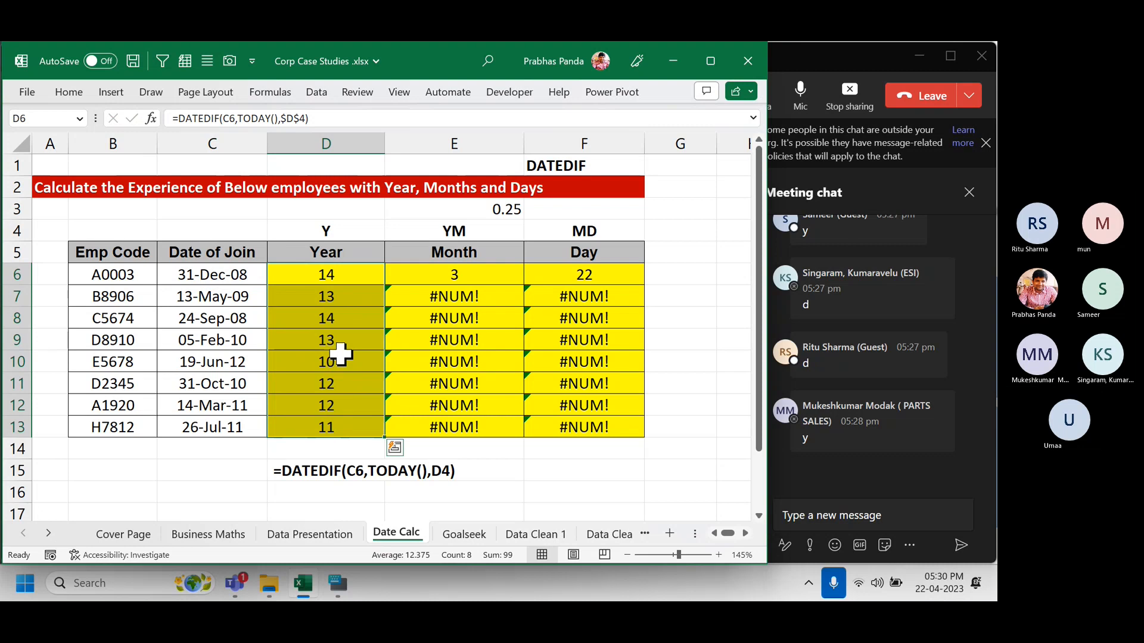
Reconfirm D6 and paste the locked formula text into the D15 note.
key(F2)
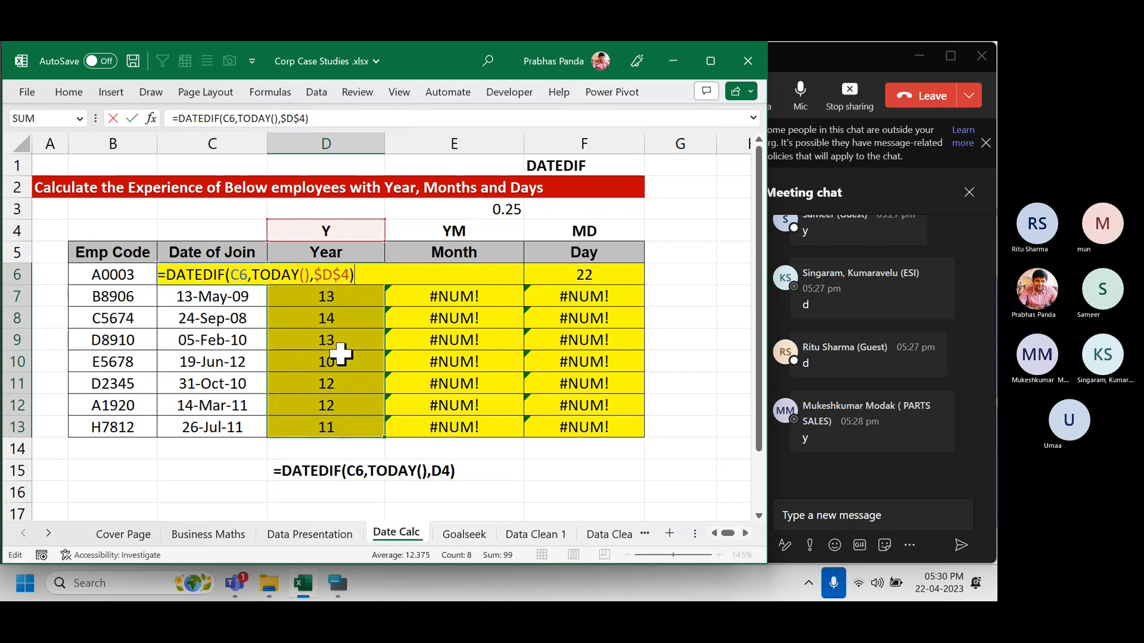
key(Return)
key(Down)
key(Down)
key(Down)
key(Down)
key(Down)
key(Down)
key(Down)
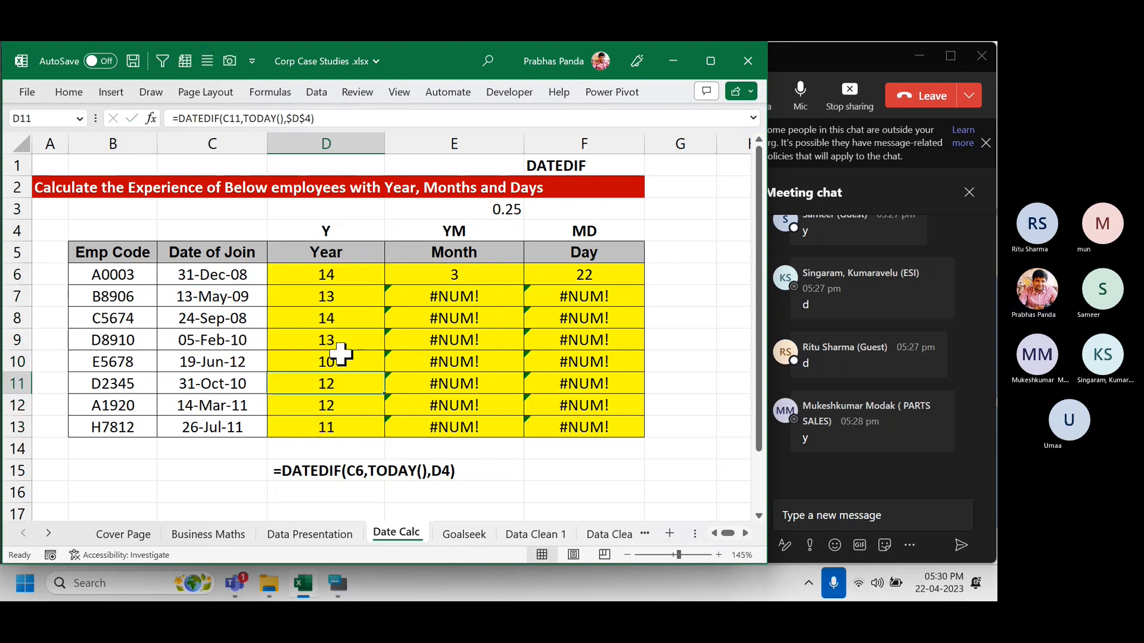
key(Down)
text(=DATEDIF(C6,TODAY(),$D$4))
Lock the Month formulas in E6:E13 to the $E$4 unit code.
key(Return)
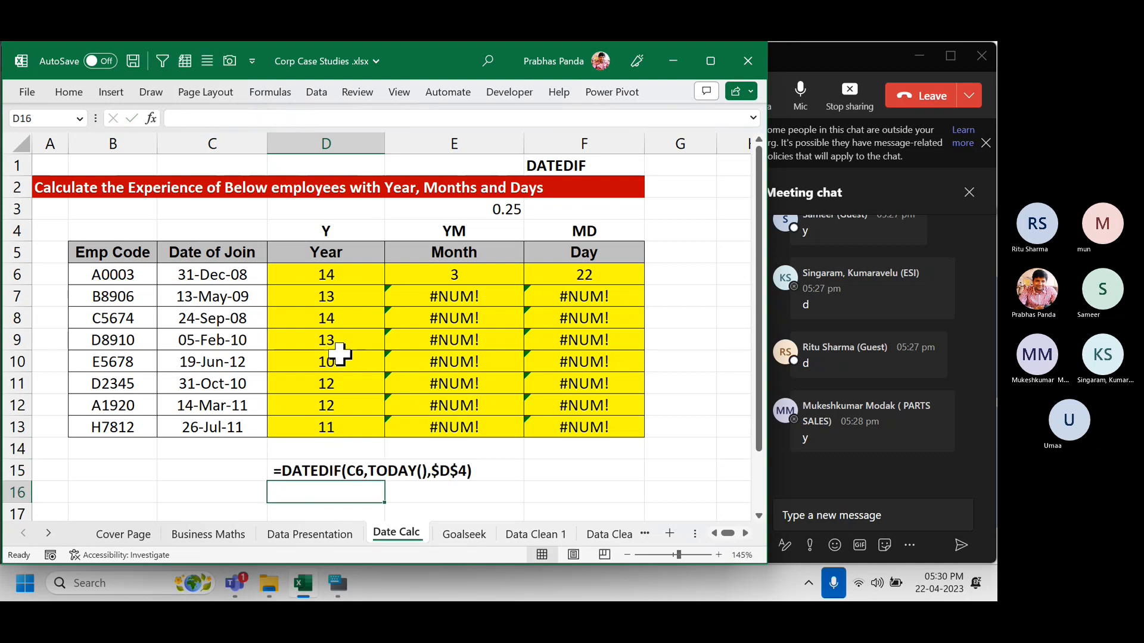
click(470, 273)
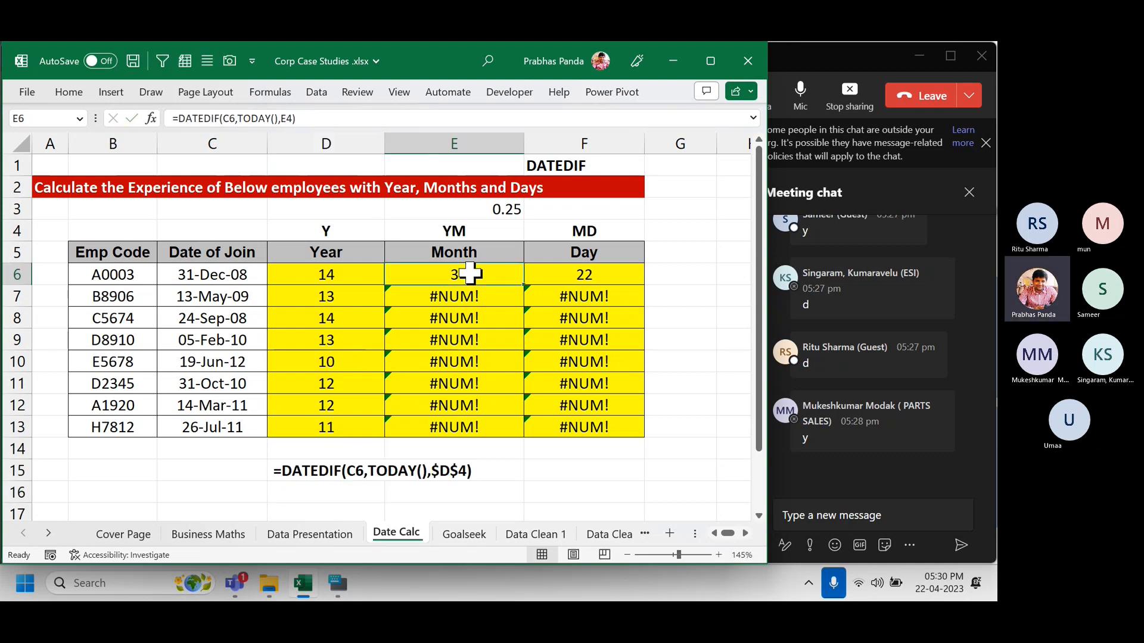
key(ctrl+shift+Down)
key(F2)
key(Left)
key(Left)
key(Left)
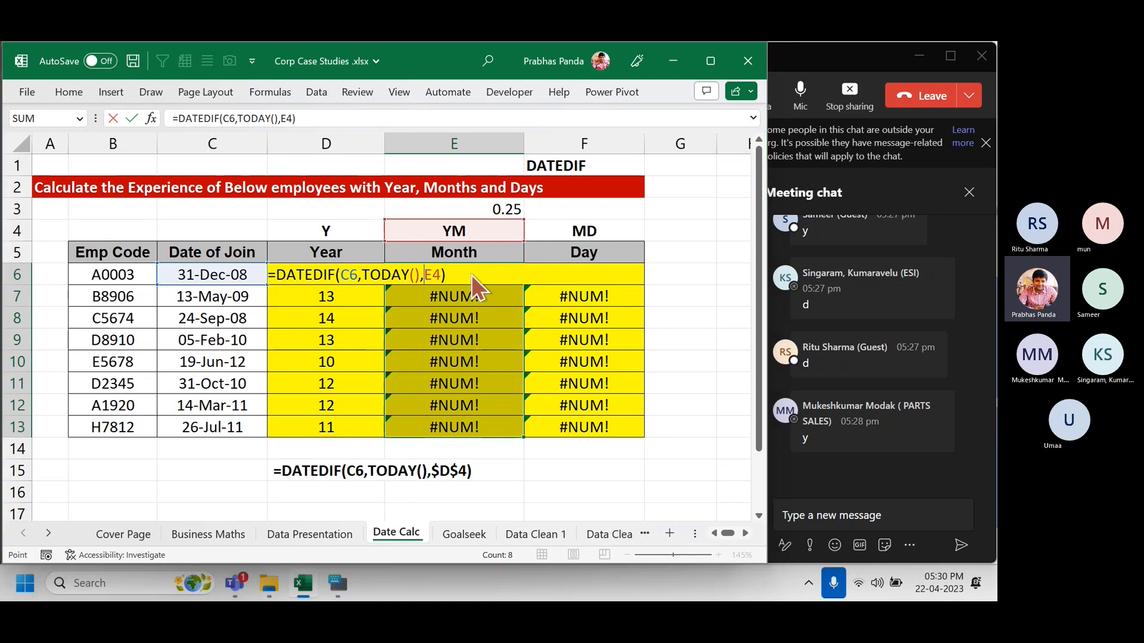
key(F5)
key(Escape)
key(F4)
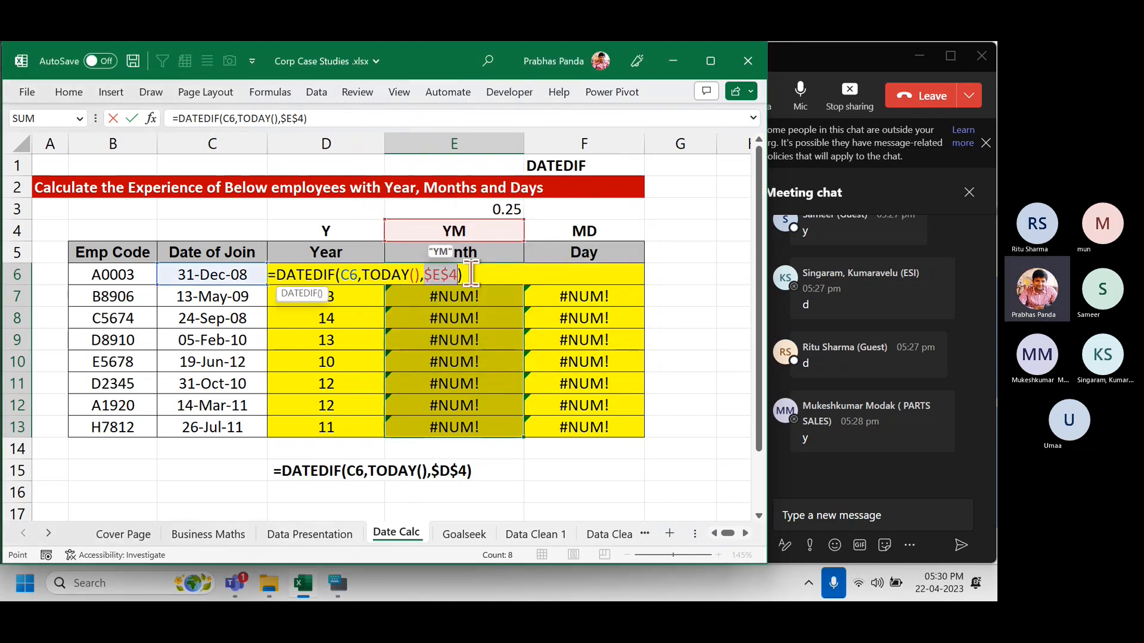
key(ctrl+Return)
Lock the Day formulas in F6:F13 to the $F$4 unit code.
key(Right)
key(ctrl+shift+Up)
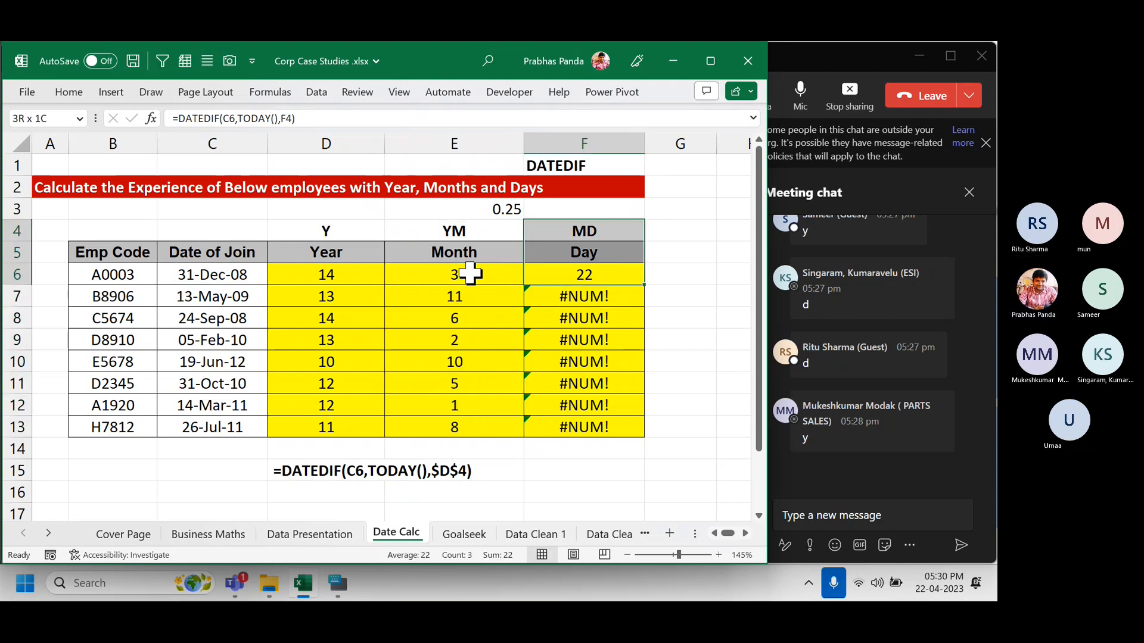
key(Down)
key(Up)
key(ctrl+shift+Down)
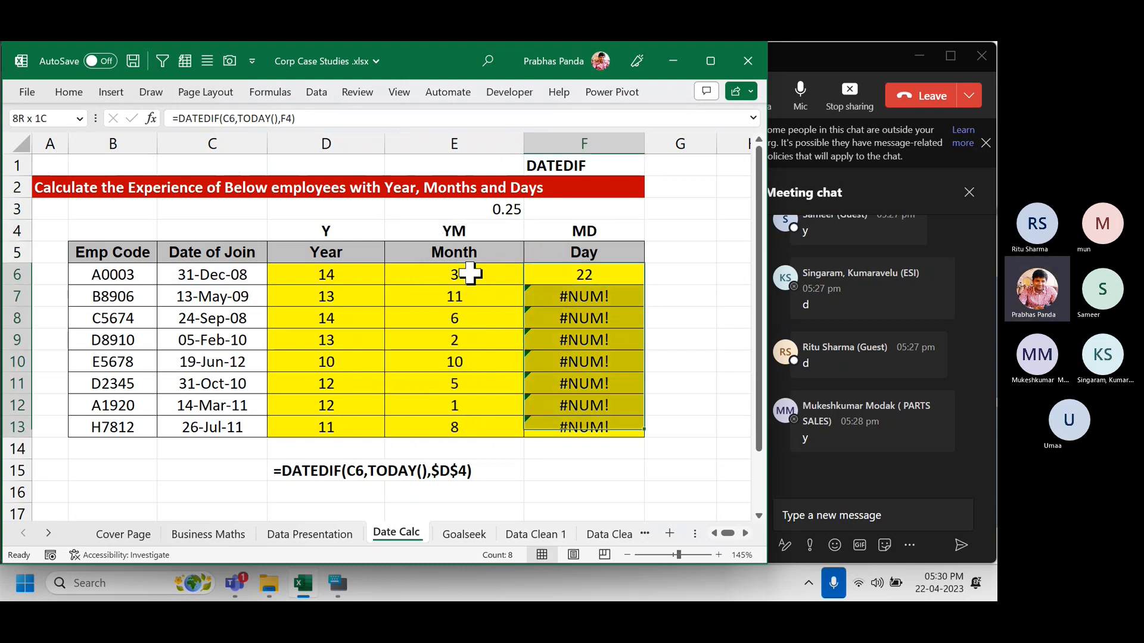
key(F2)
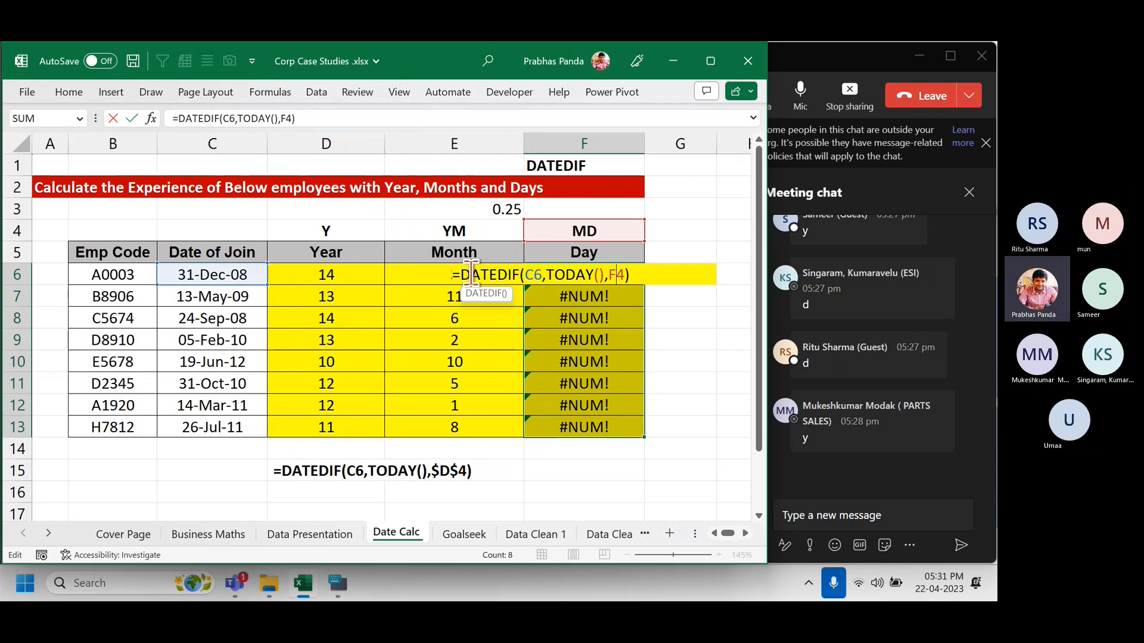
key(F4)
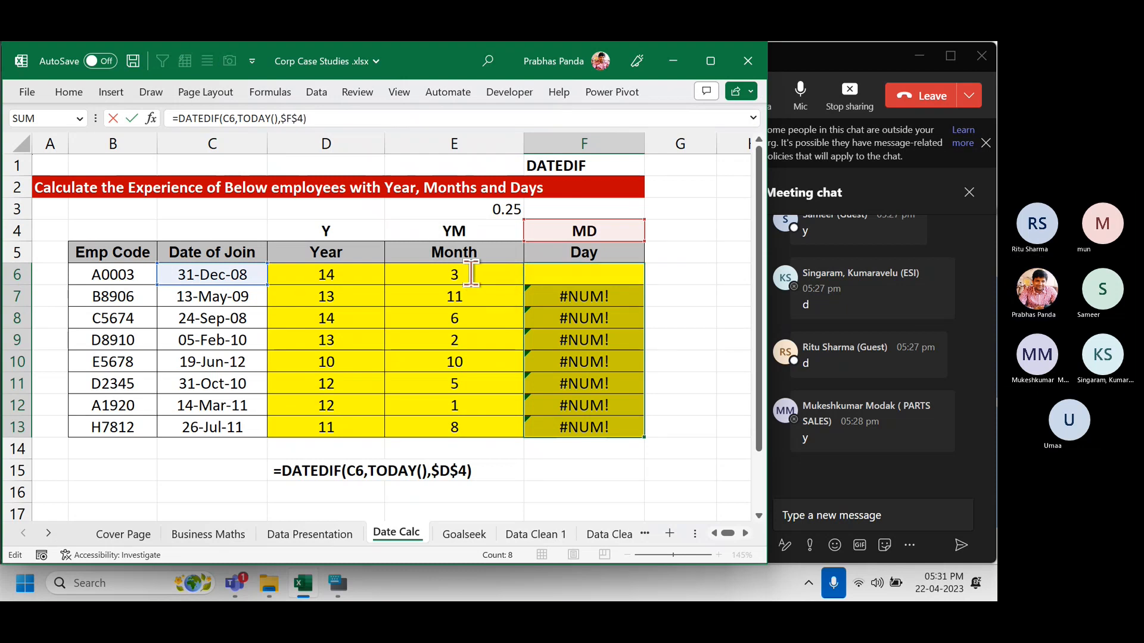
key(ctrl+Return)
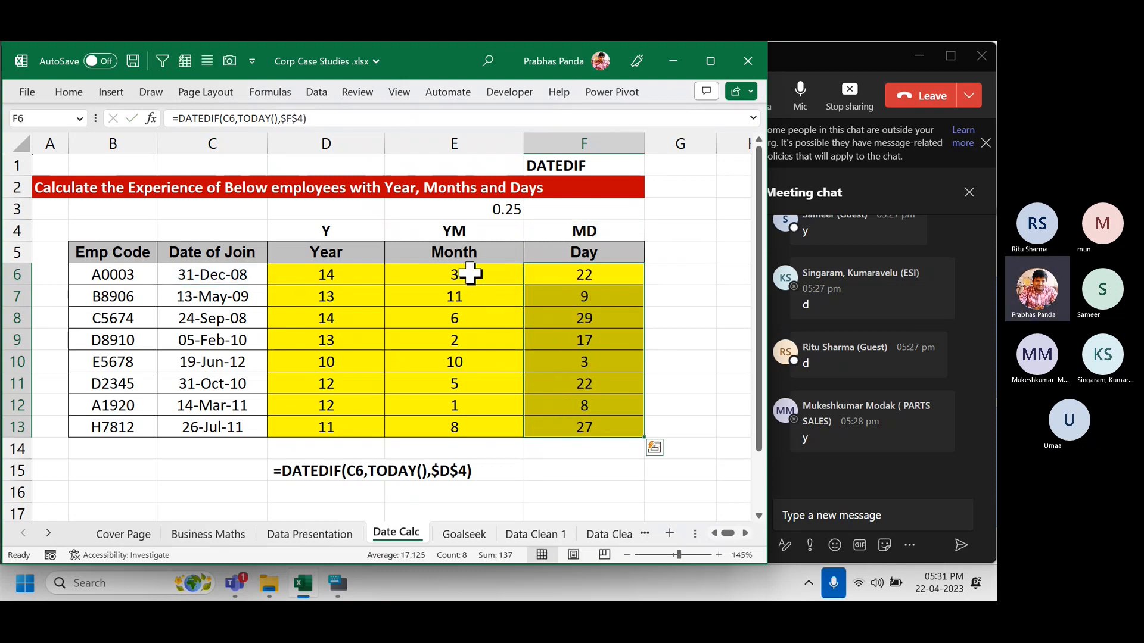
key(Down)
key(Down)
Show formulas and view the locked $D$4, $E$4 and $F$4 references in columns D–F.
key(ctrl+grave)
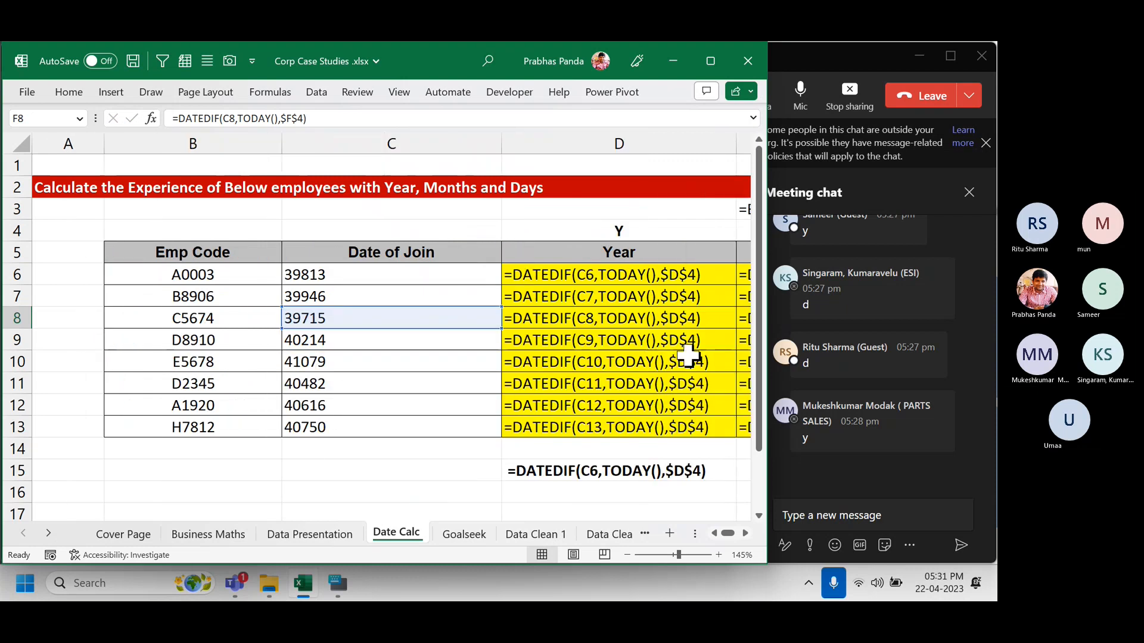
click(747, 532)
click(747, 532)
click(747, 531)
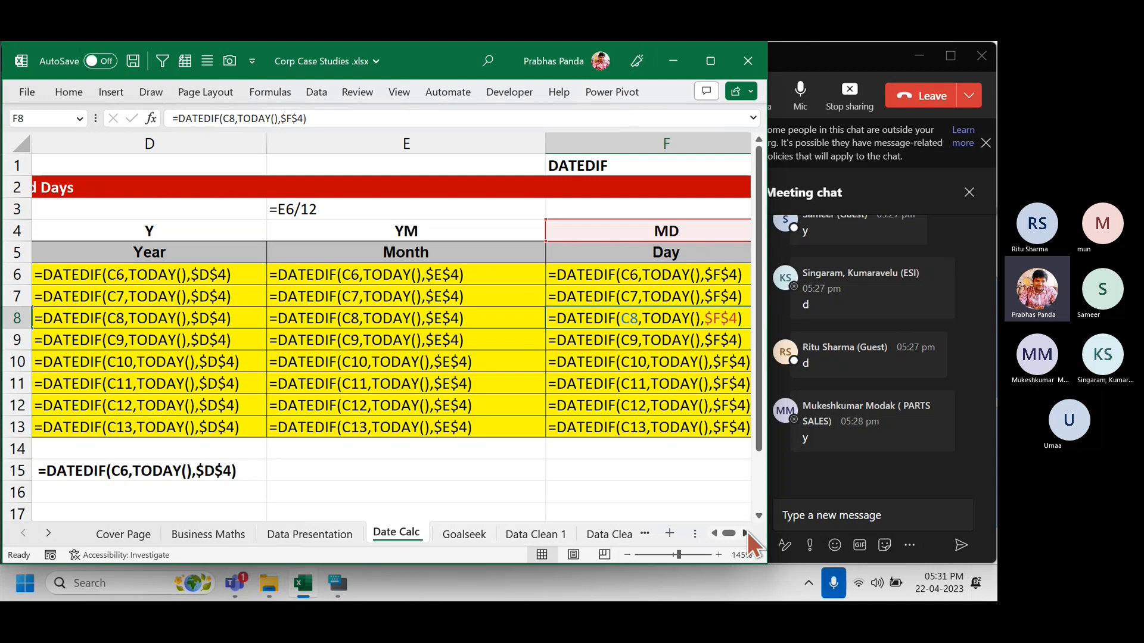
Open and minimise the On-Screen Keyboard, then close the Teams meeting chat panel.
click(336, 585)
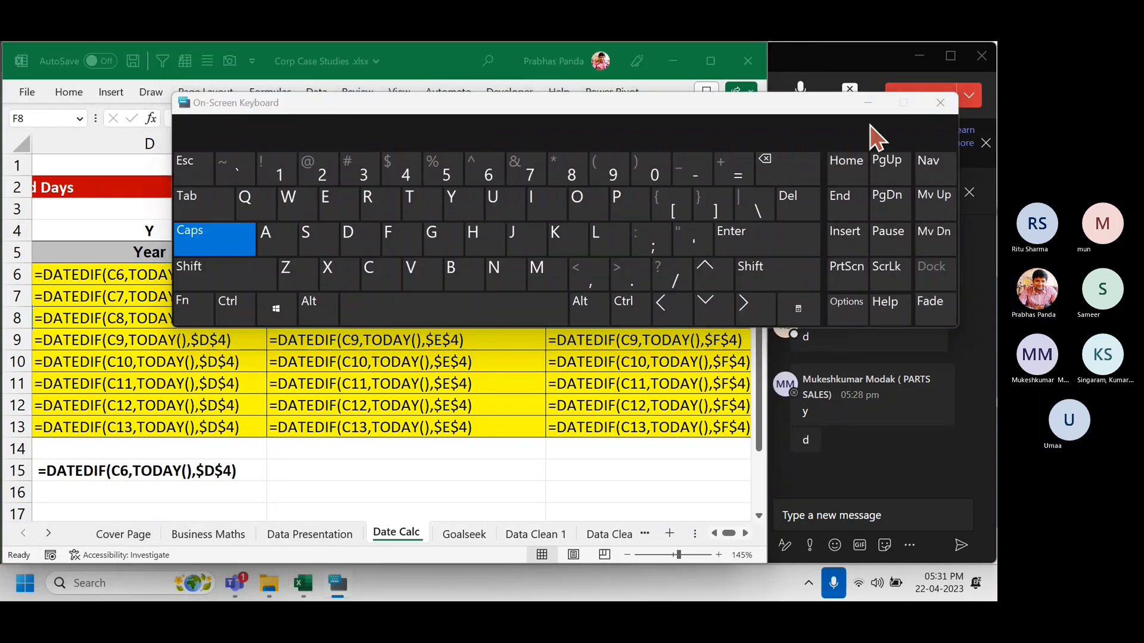
click(867, 105)
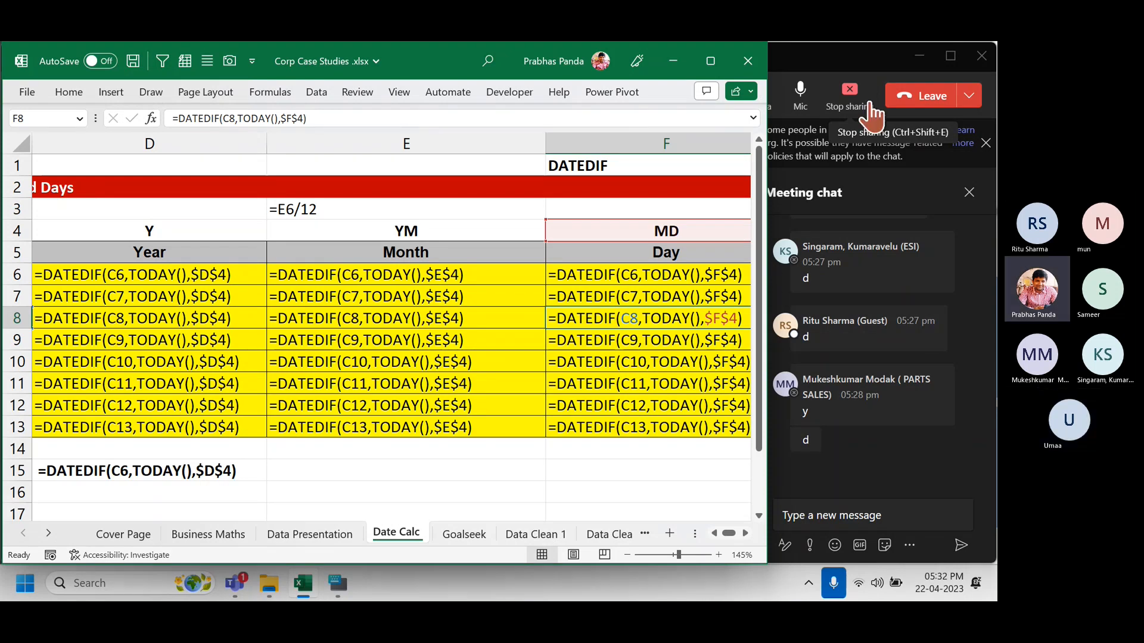
click(843, 62)
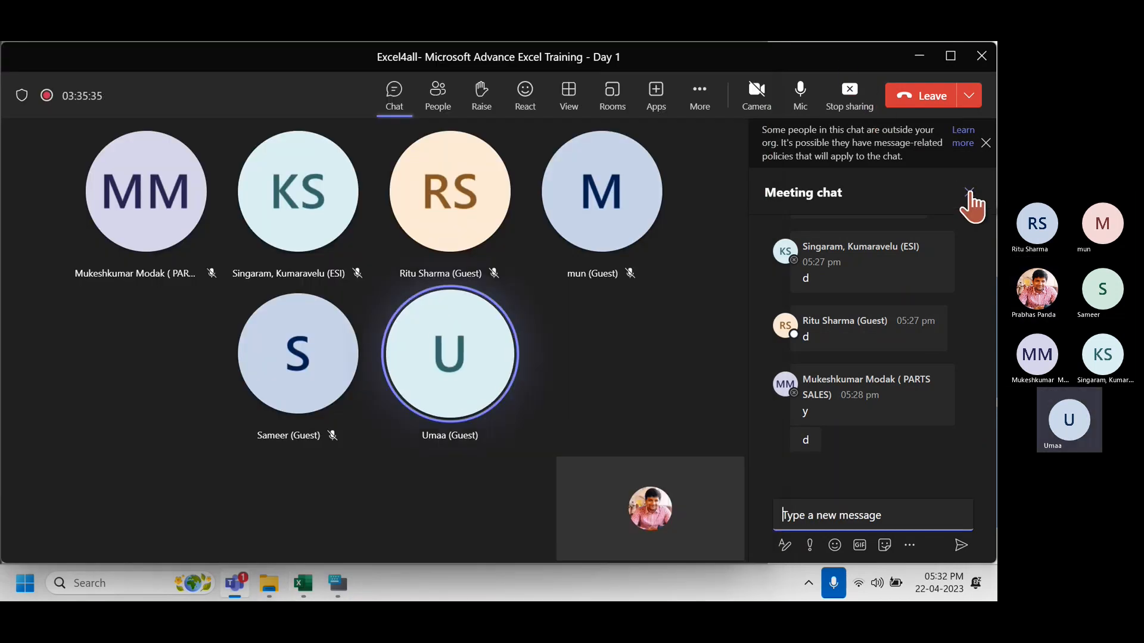
click(969, 192)
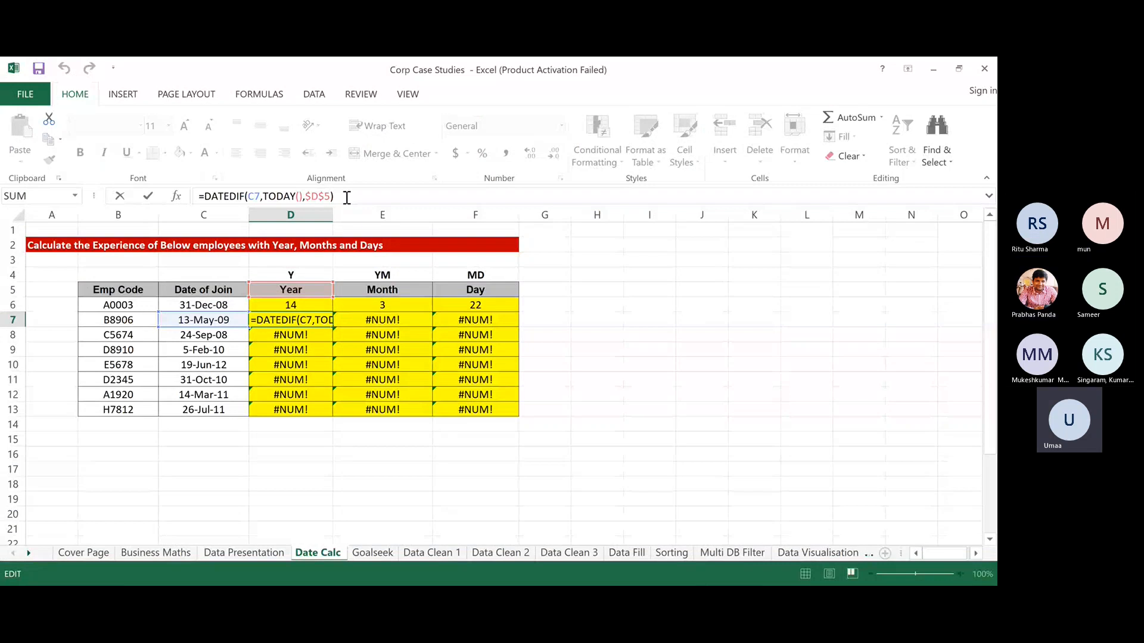
key(Return)
click(288, 322)
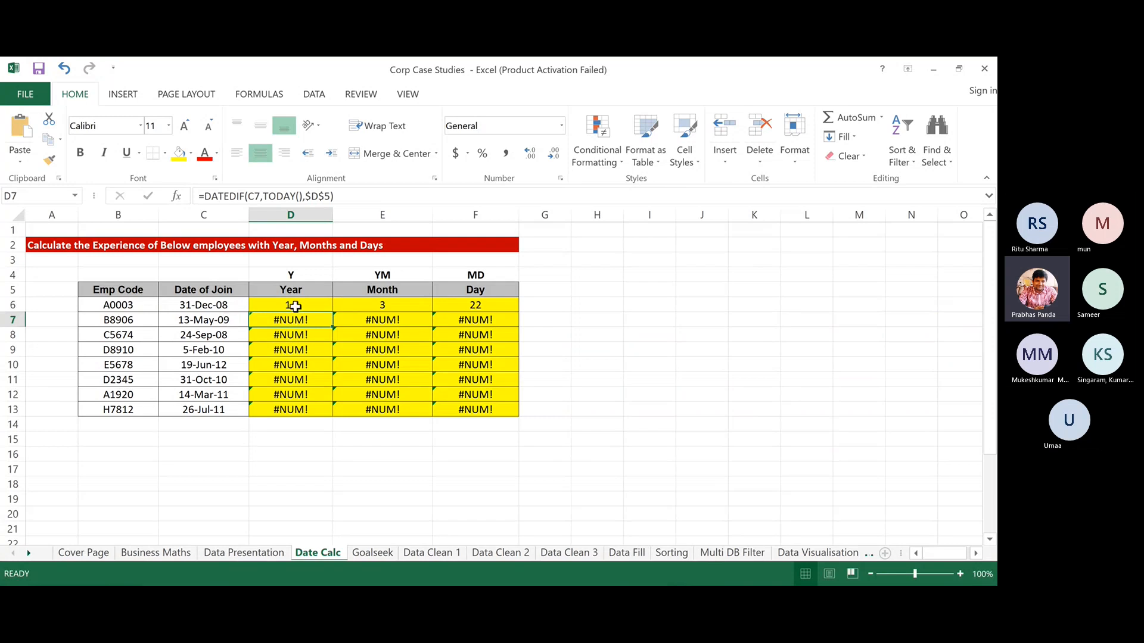
double_click(289, 305)
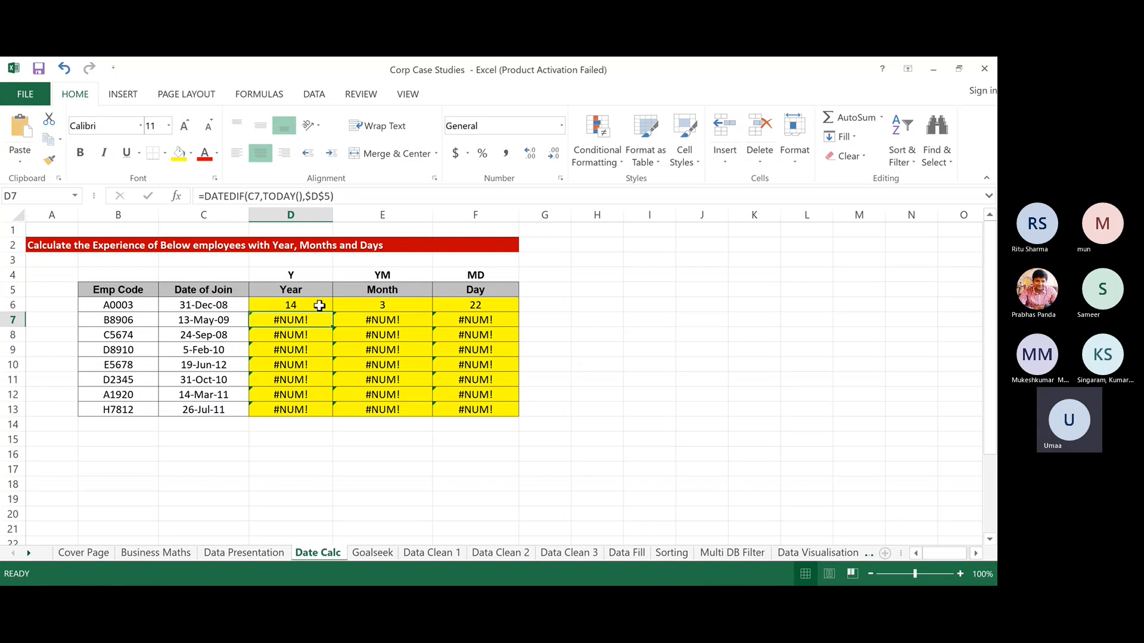
click(359, 195)
double_click(306, 306)
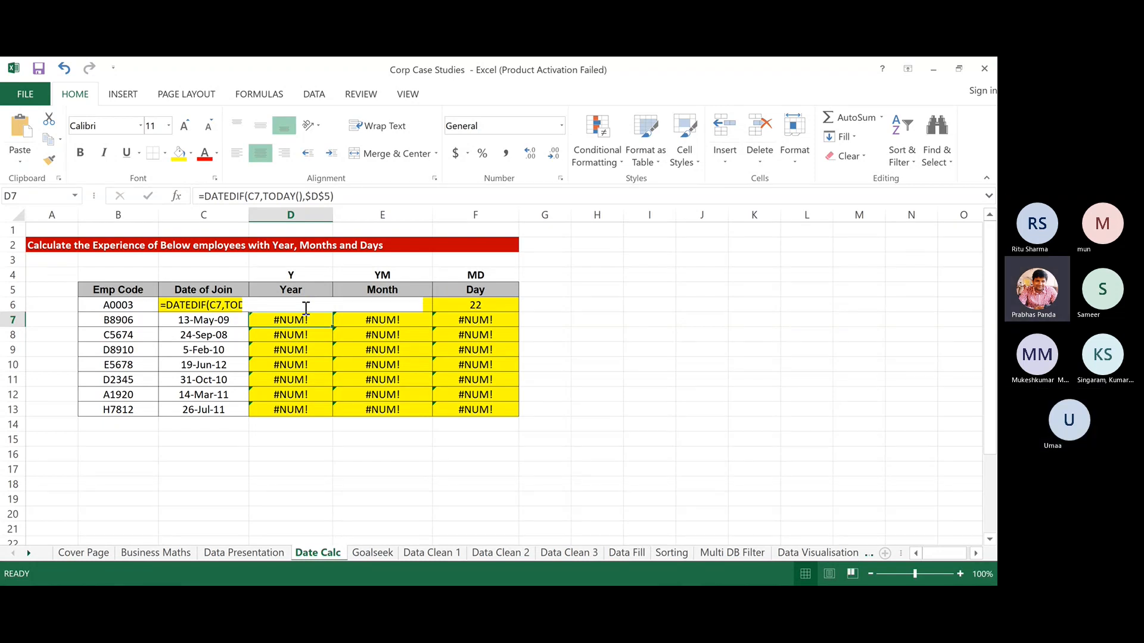
key(Return)
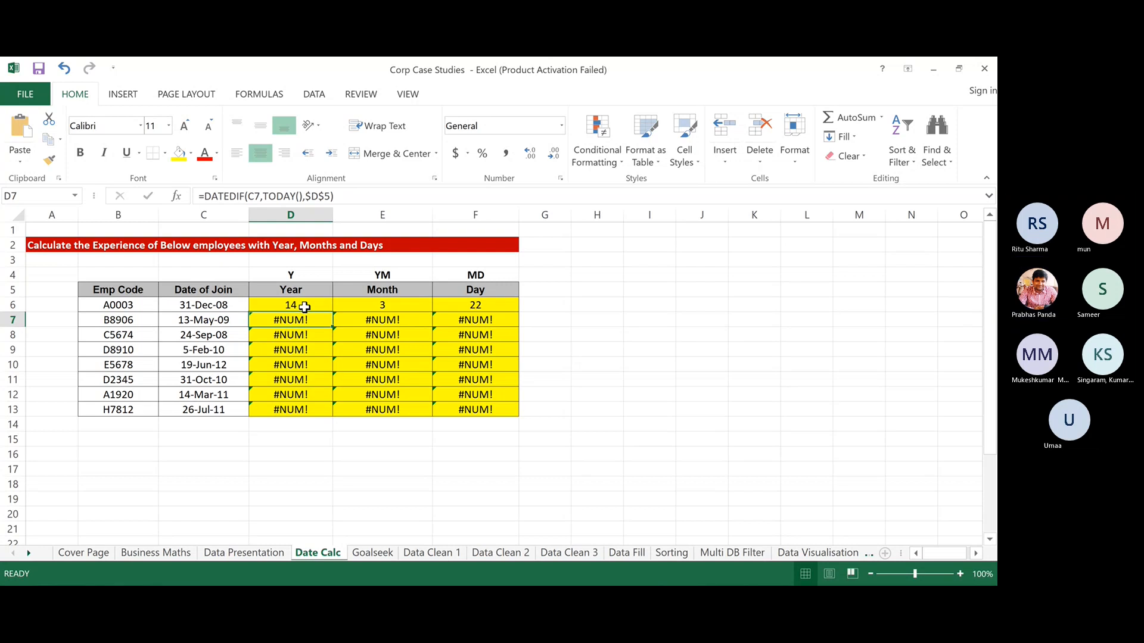
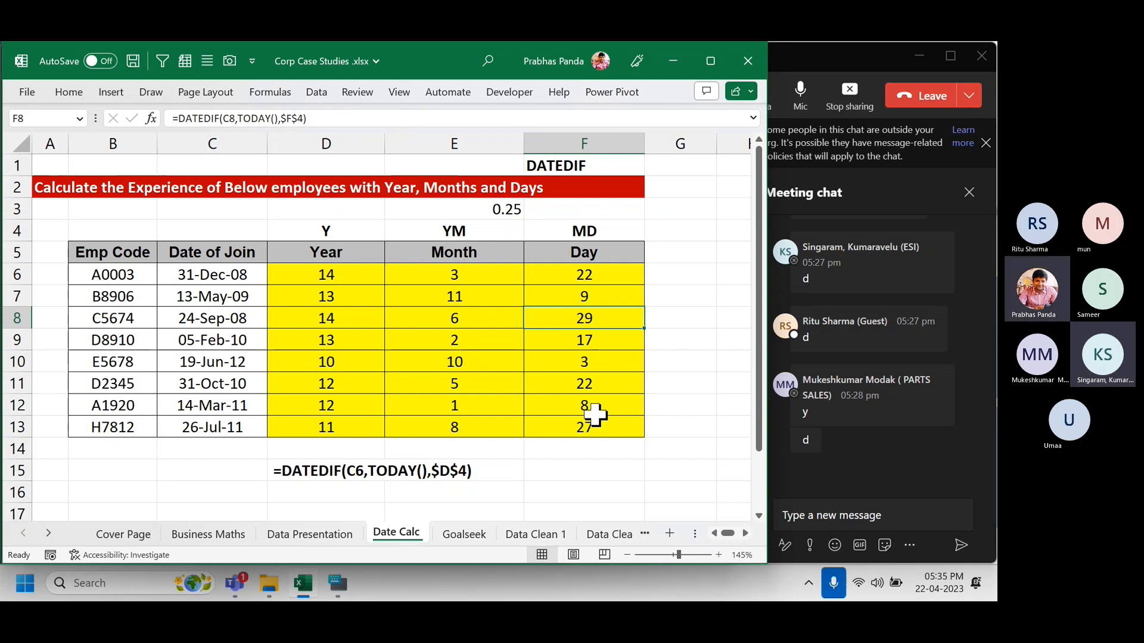
In G6, start a formula joining D6 with the label "Yrs", fixing the mistyped label.
click(680, 275)
scroll(693, 439, right, 2)
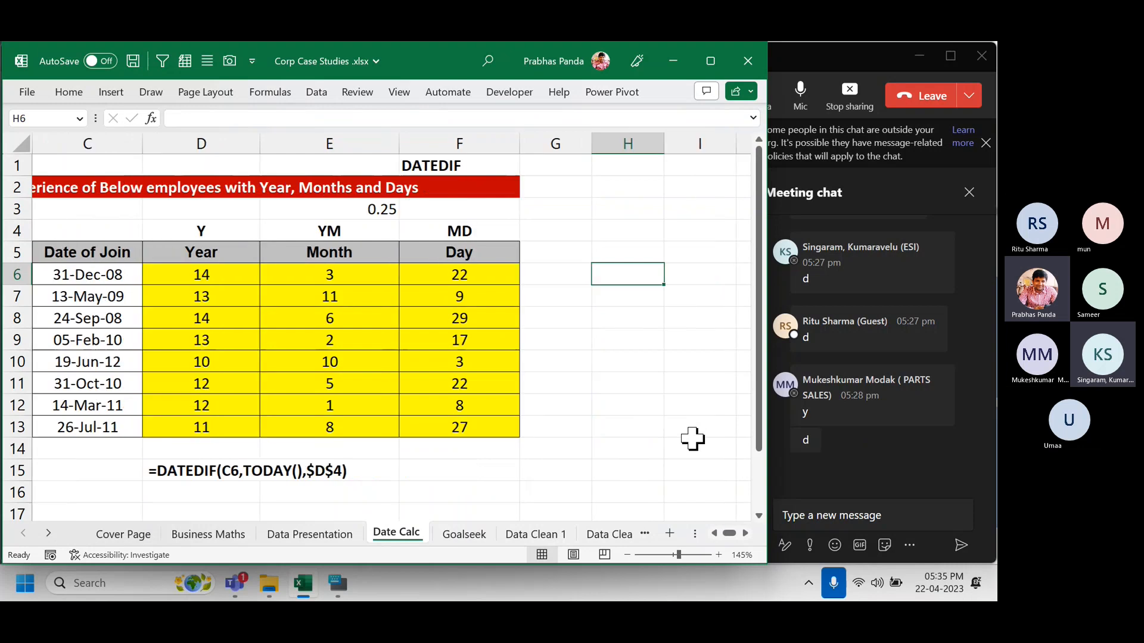
text(=)
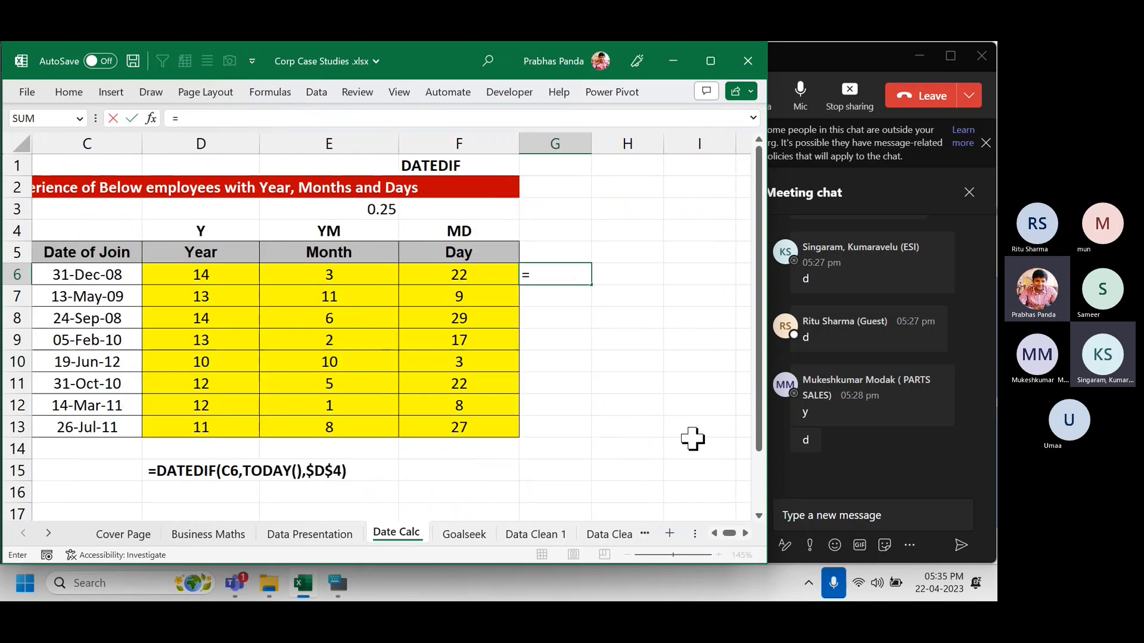
key(Left)
key(Left)
key(Left)
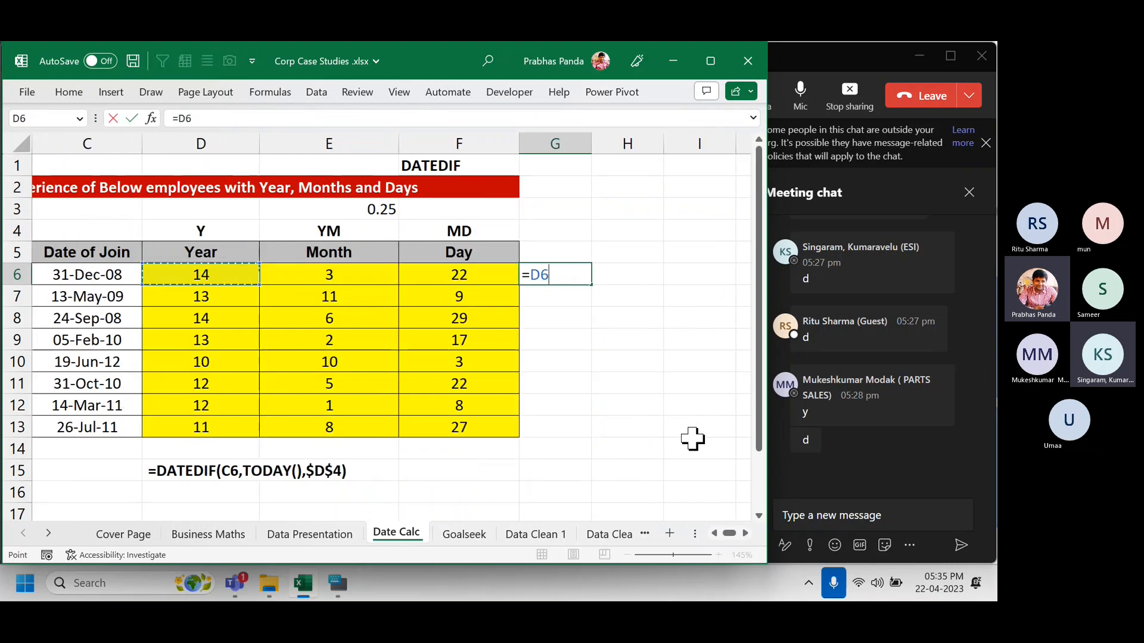
text(&)
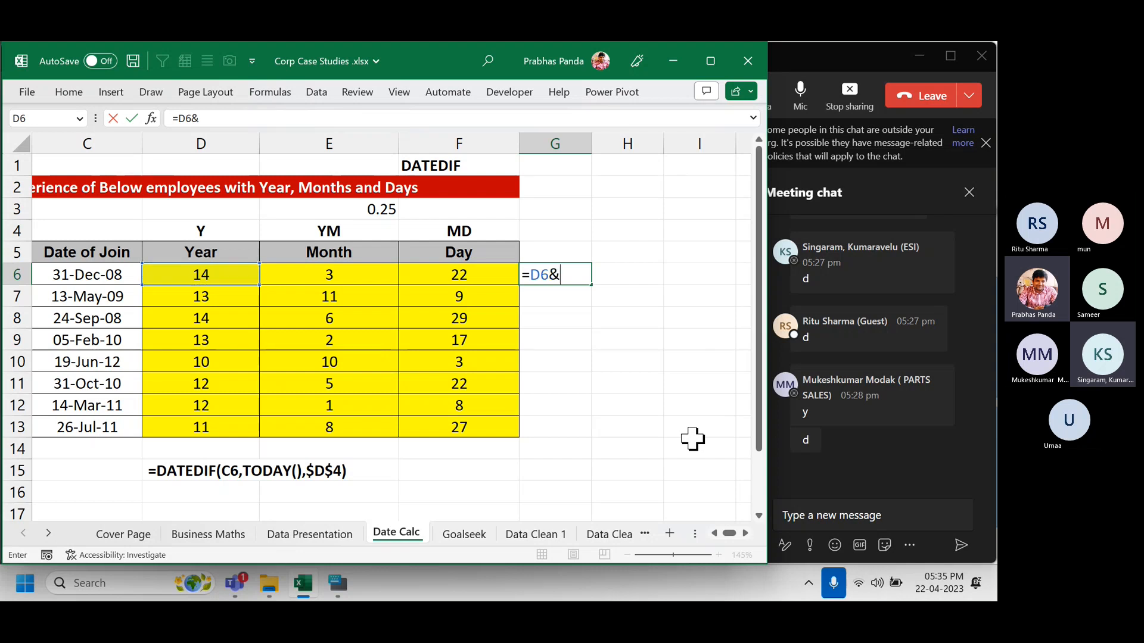
text("yRS)
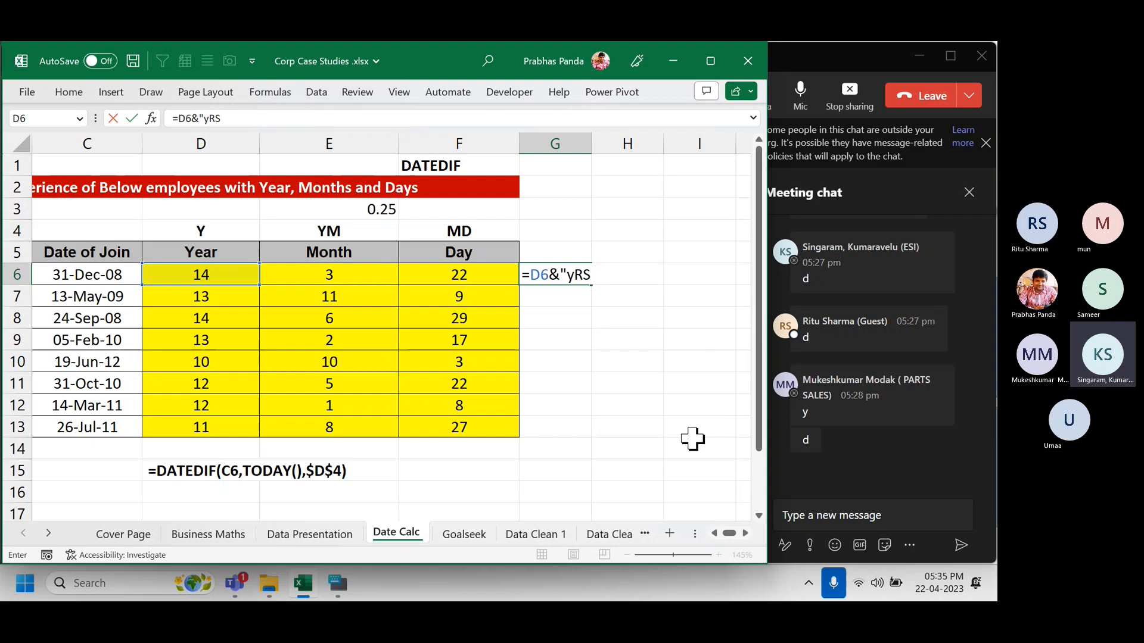
key(BackSpace)
key(BackSpace)
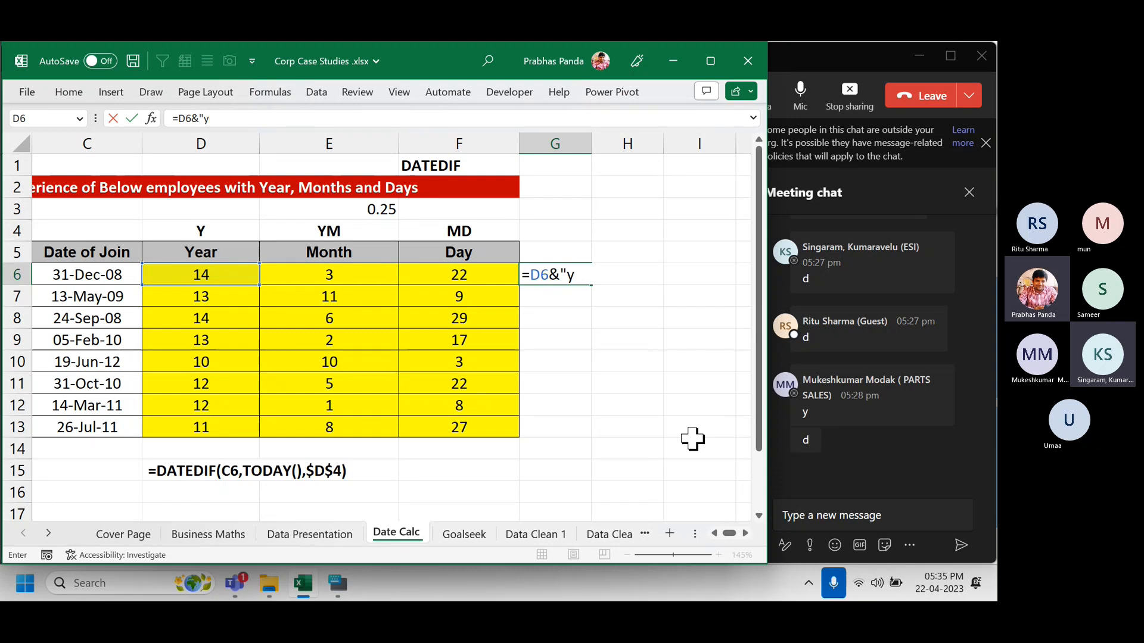
key(BackSpace)
text(Yrs"&)
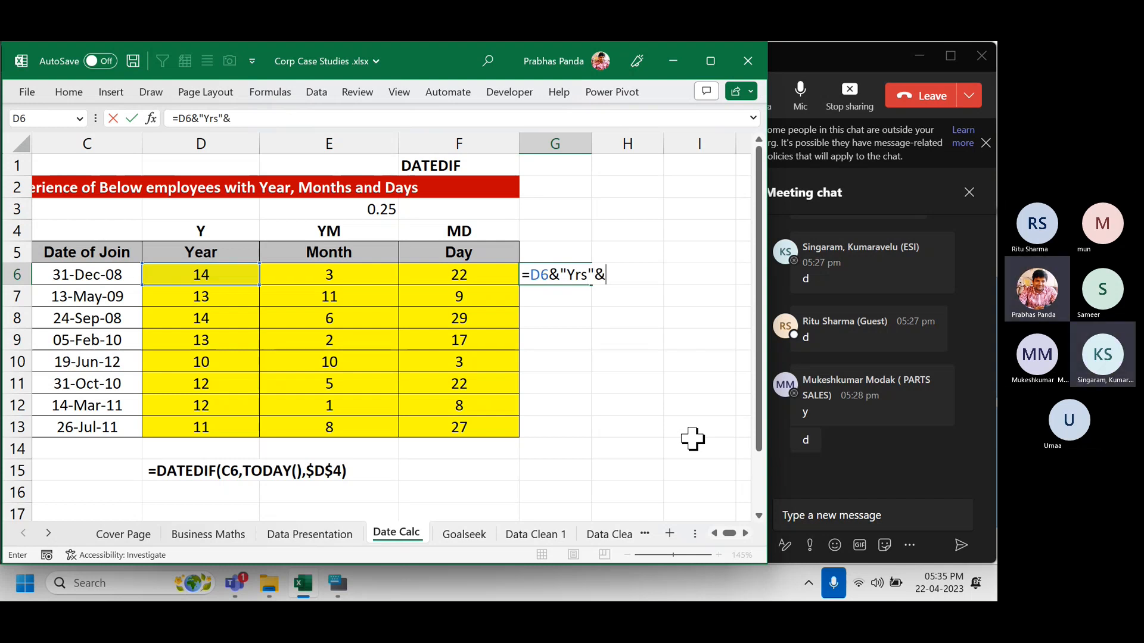
Append E6&"Mths"&F6&"Days" and commit, so G6 reads 14Yrs3Mths22Days.
key(Left)
key(Left)
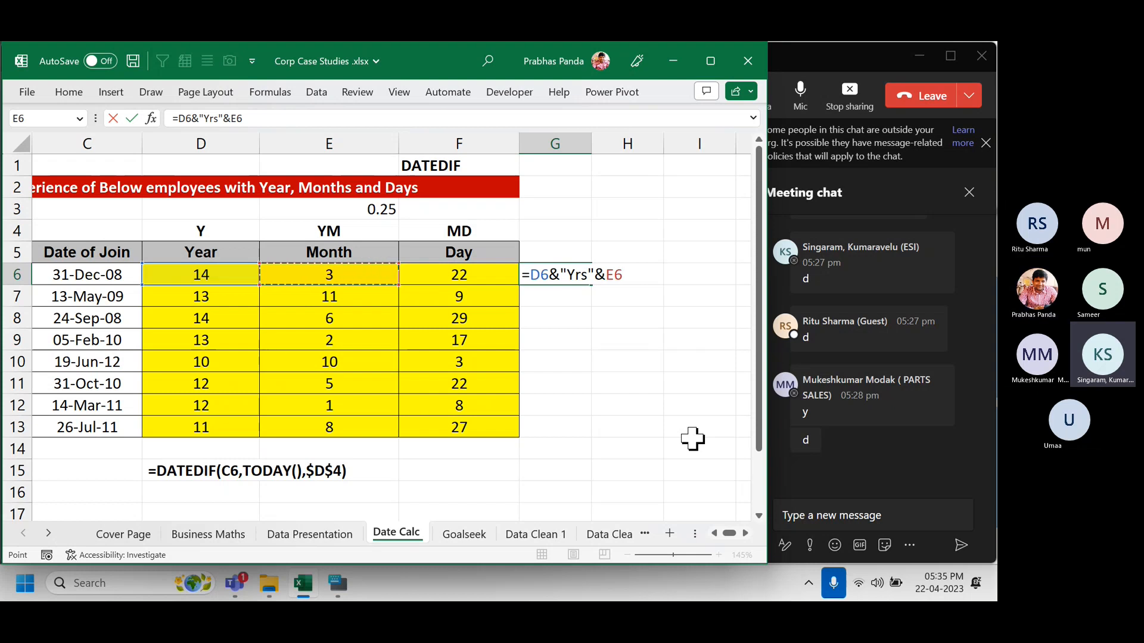
text(&)
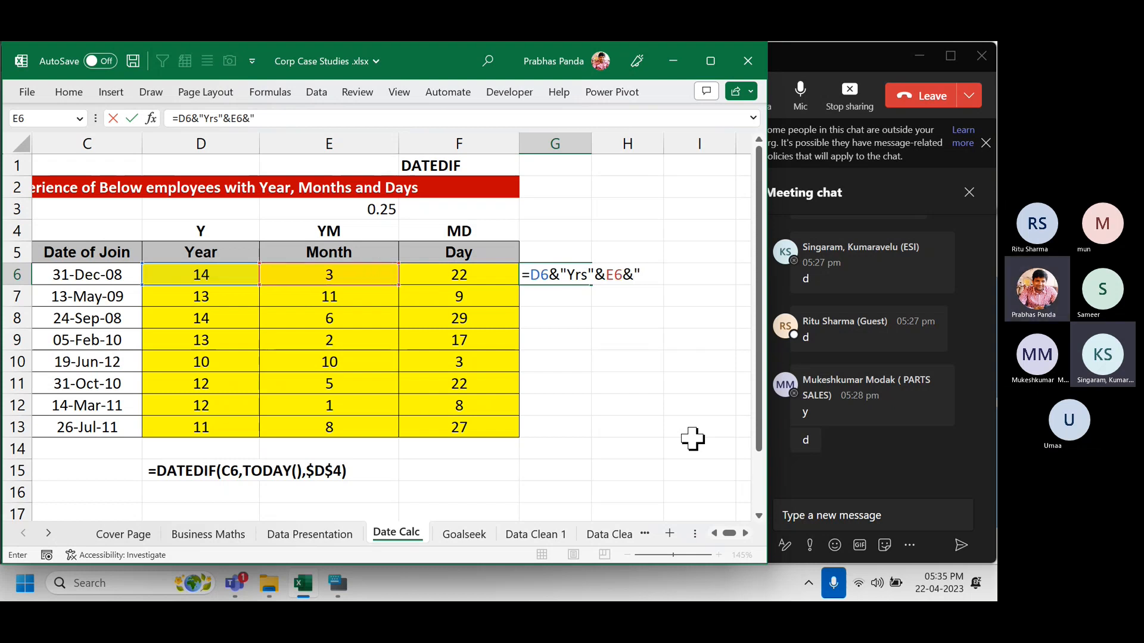
text("Mths")
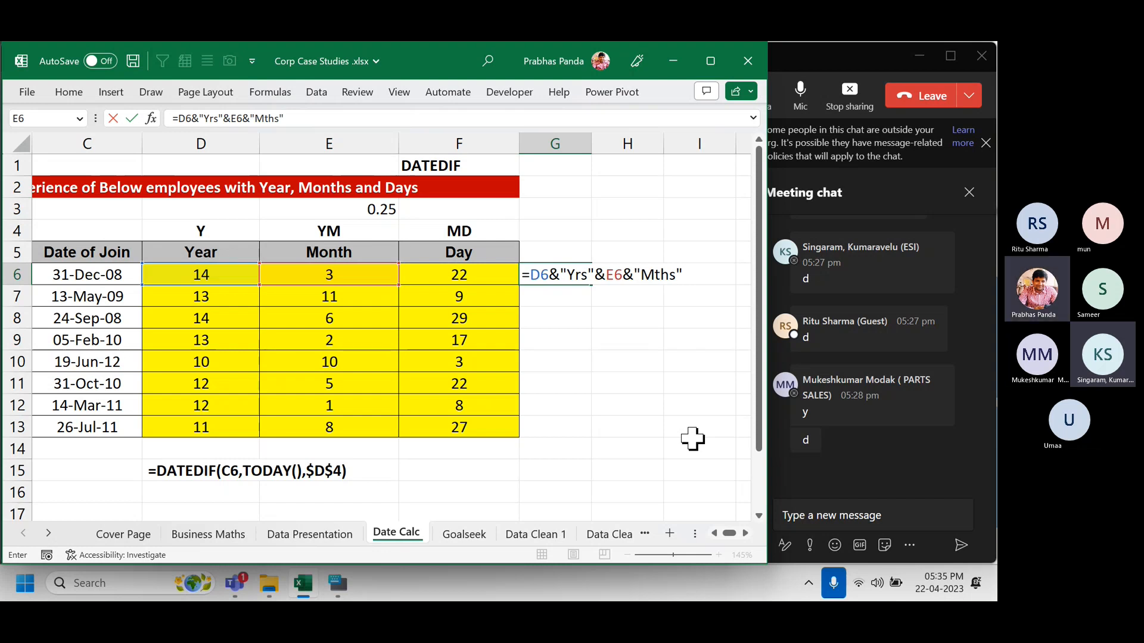
text(&)
key(Left)
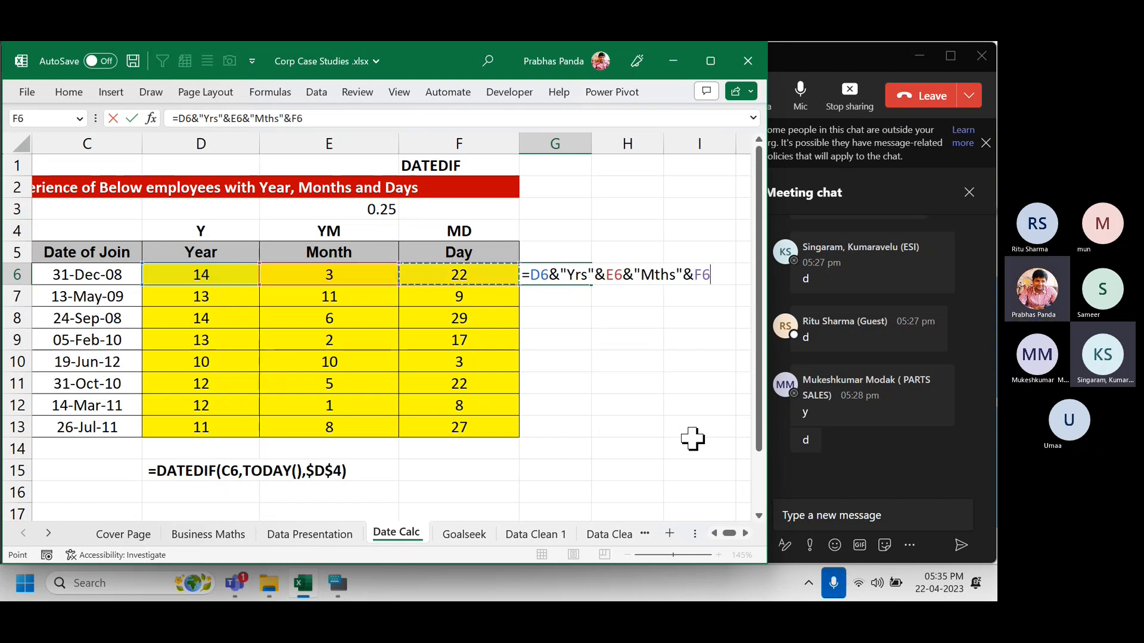
text(&"Days")
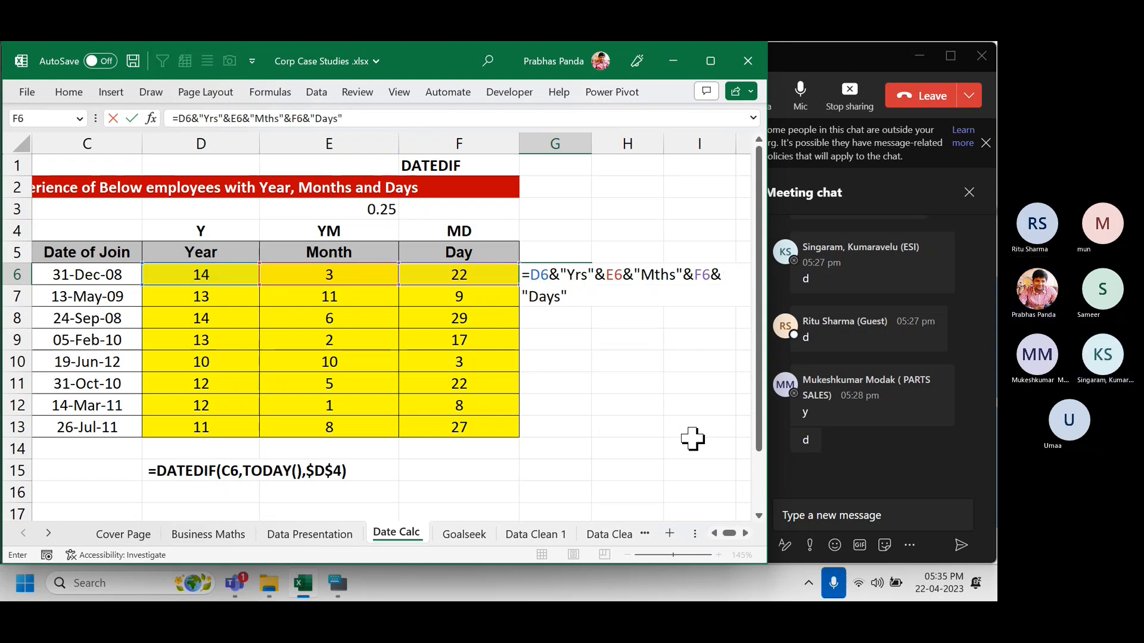
key(Return)
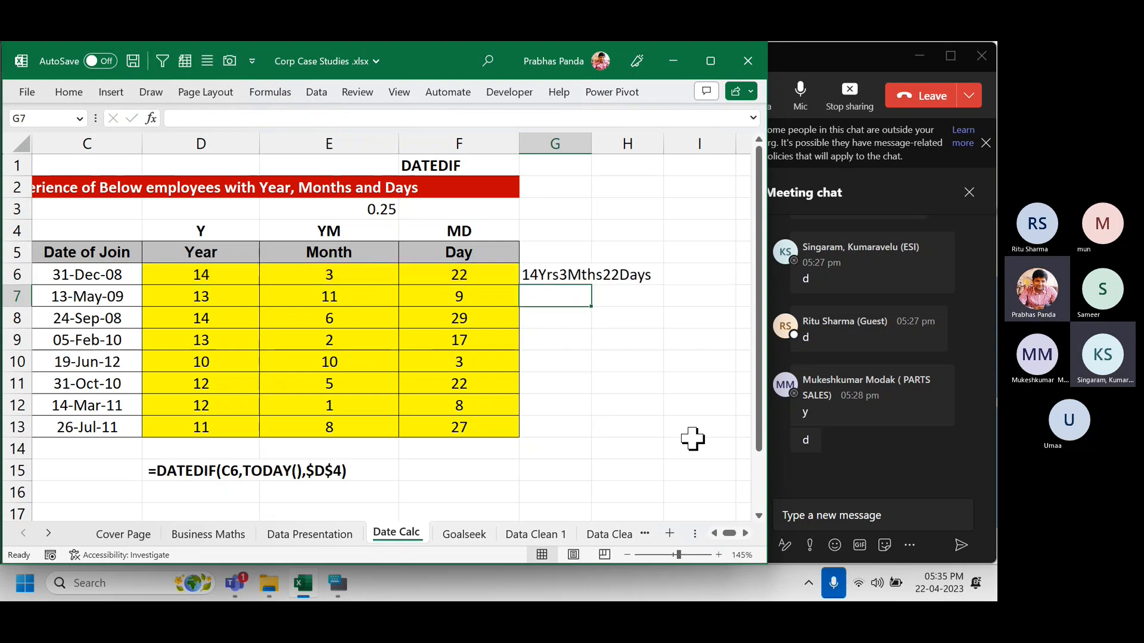
key(Up)
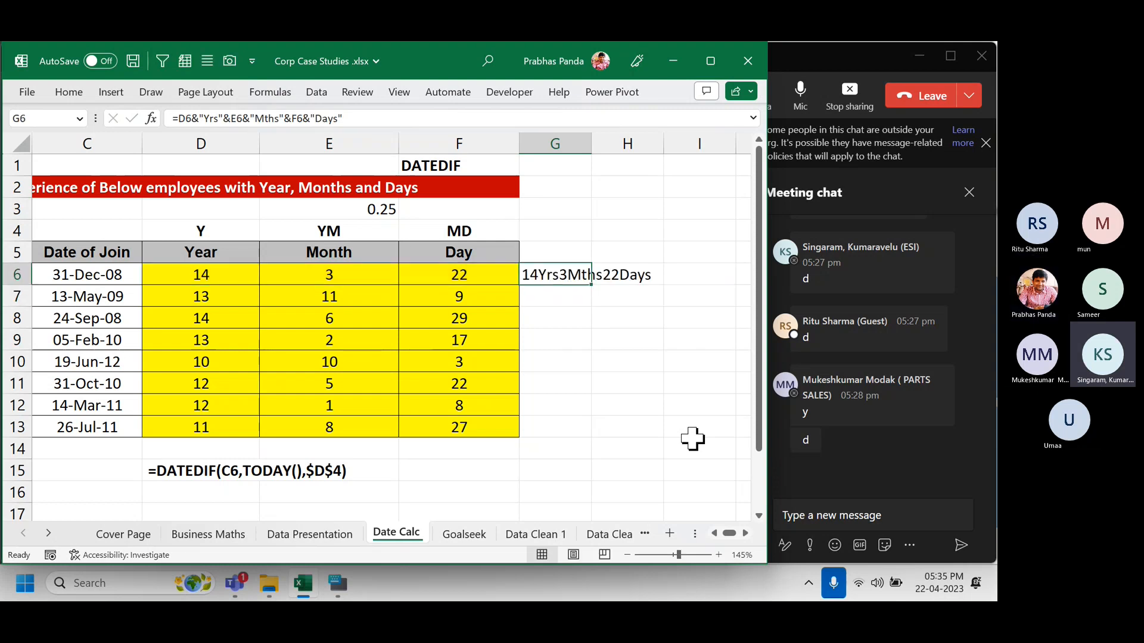
key(Left)
key(Left)
key(Left)
key(Left)
key(Left)
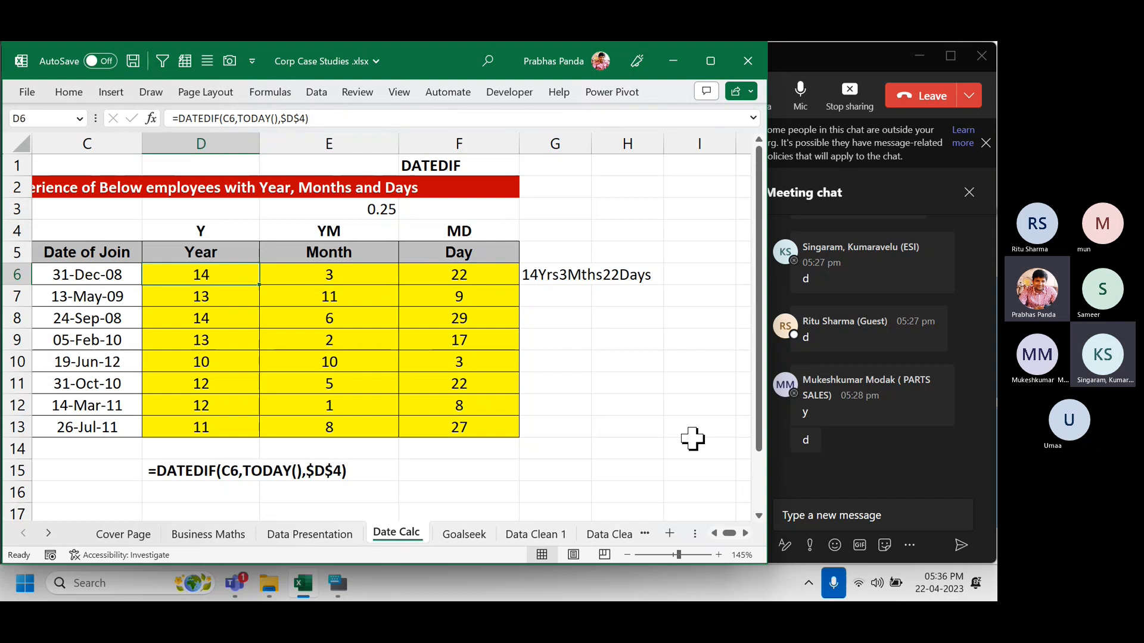
key(Left)
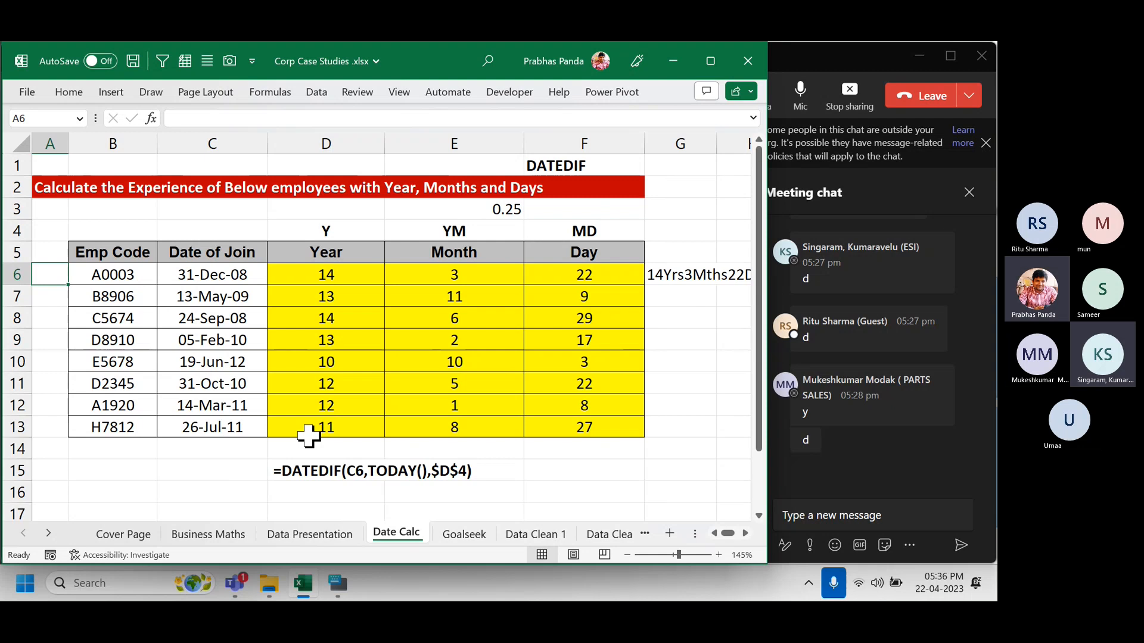
click(351, 131)
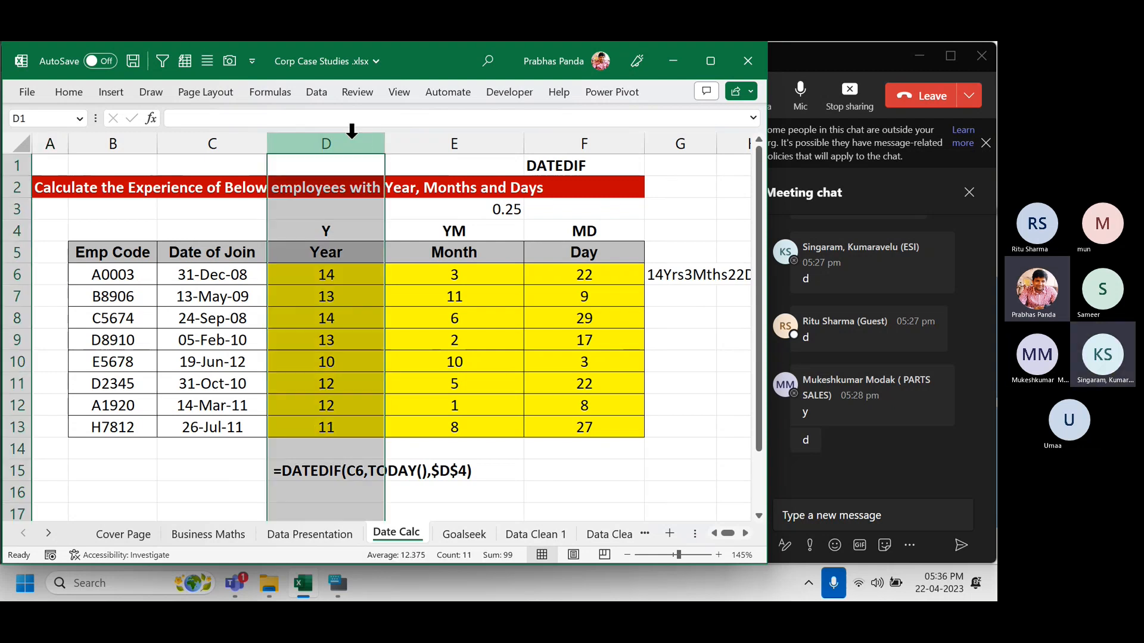
click(467, 132)
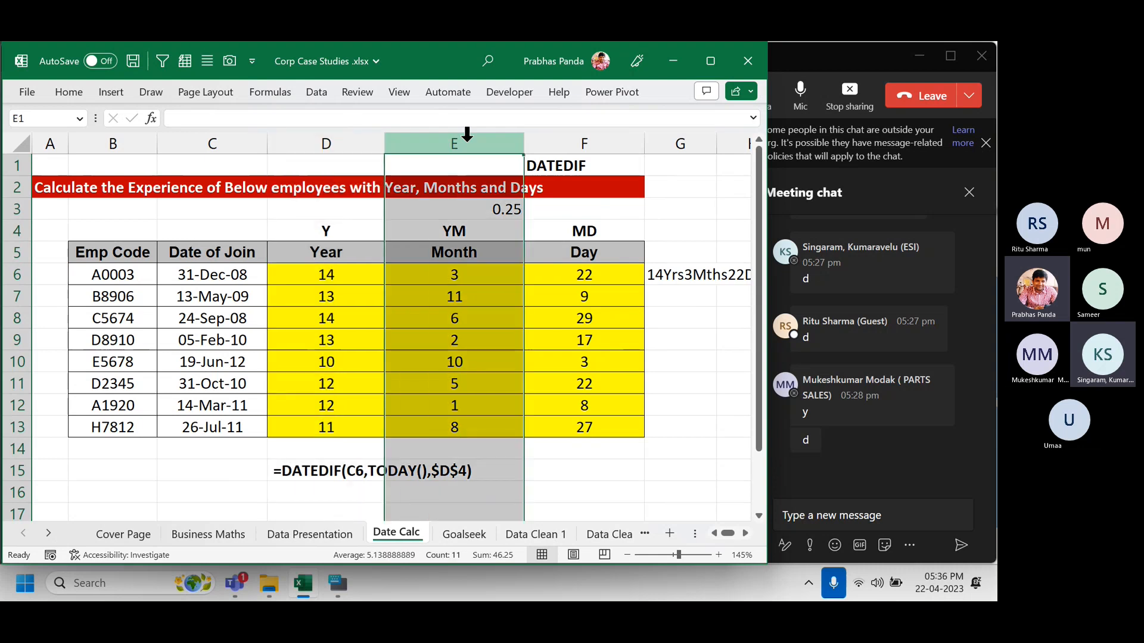
click(613, 142)
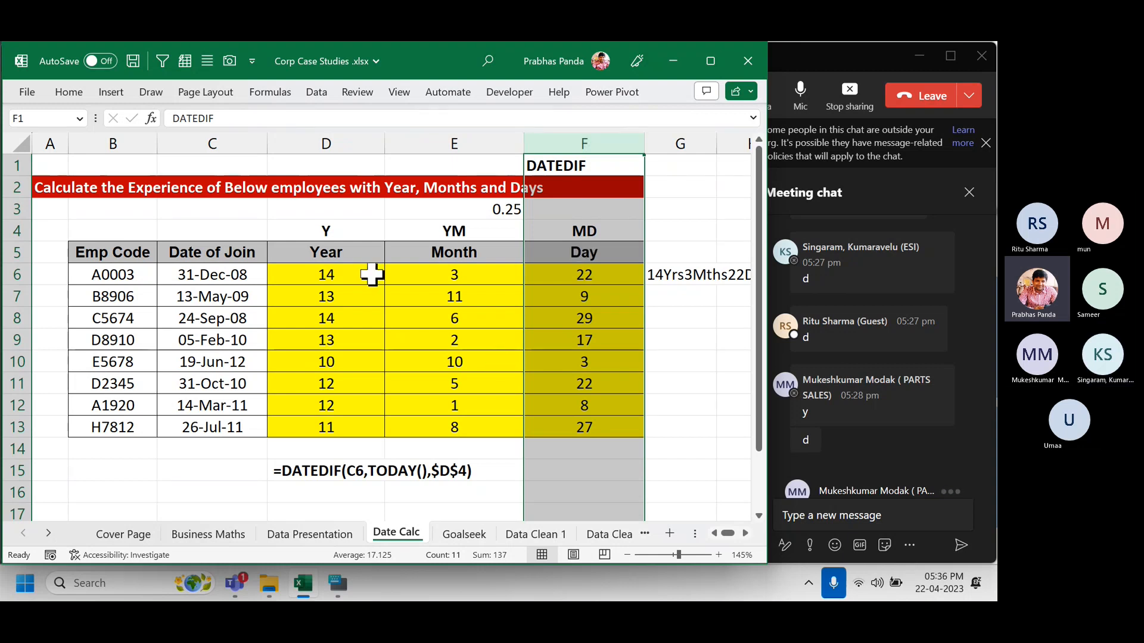
click(343, 232)
drag(343, 232, 623, 427)
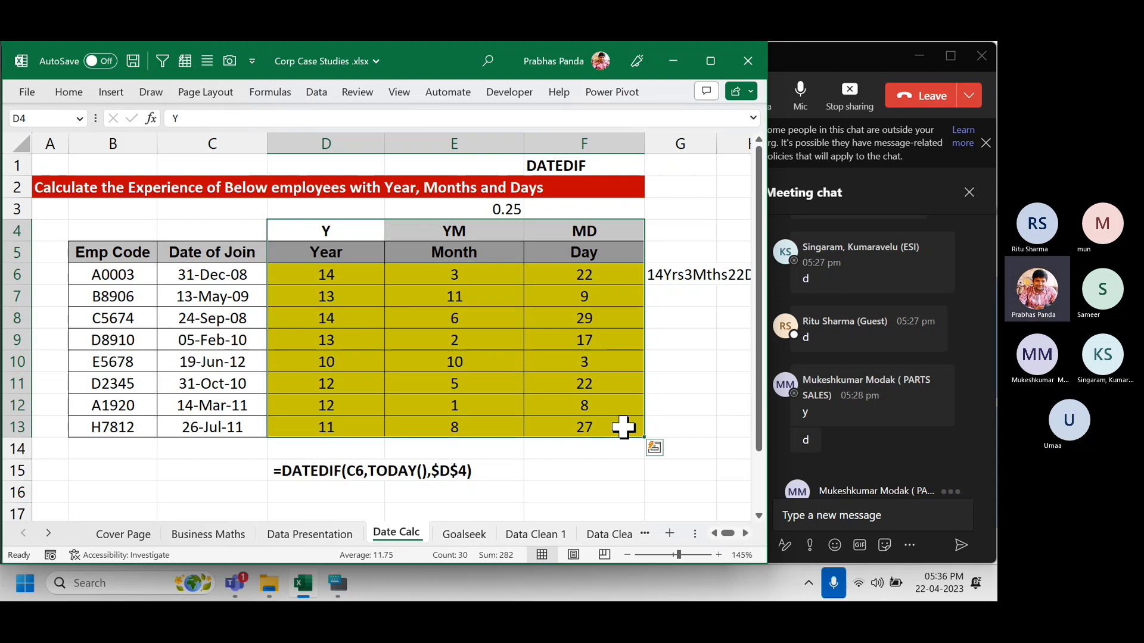
key(Down)
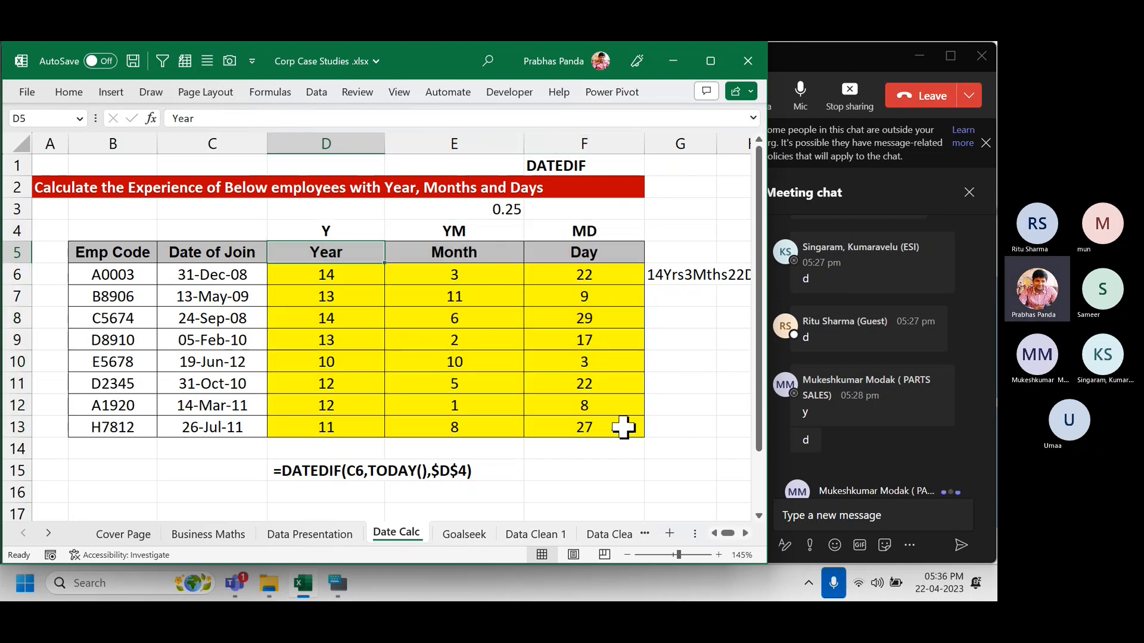
key(Down)
key(ctrl+shift+Right)
key(ctrl+shift+Down)
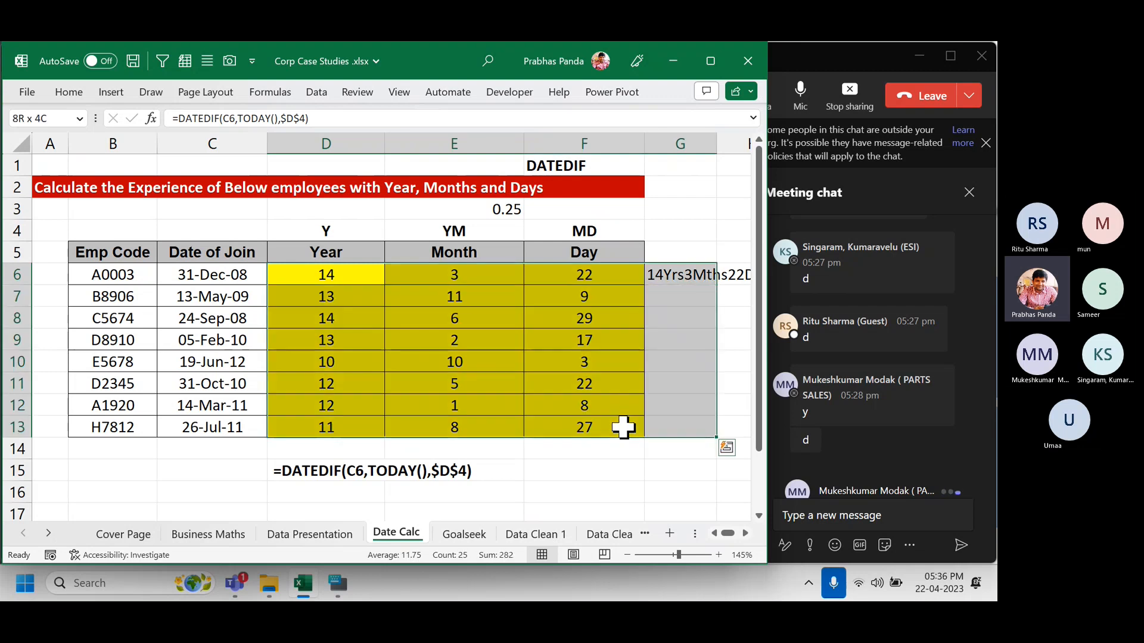
Clear the results in D6:G13 and select the D6:F13 block for new formulas.
key(Delete)
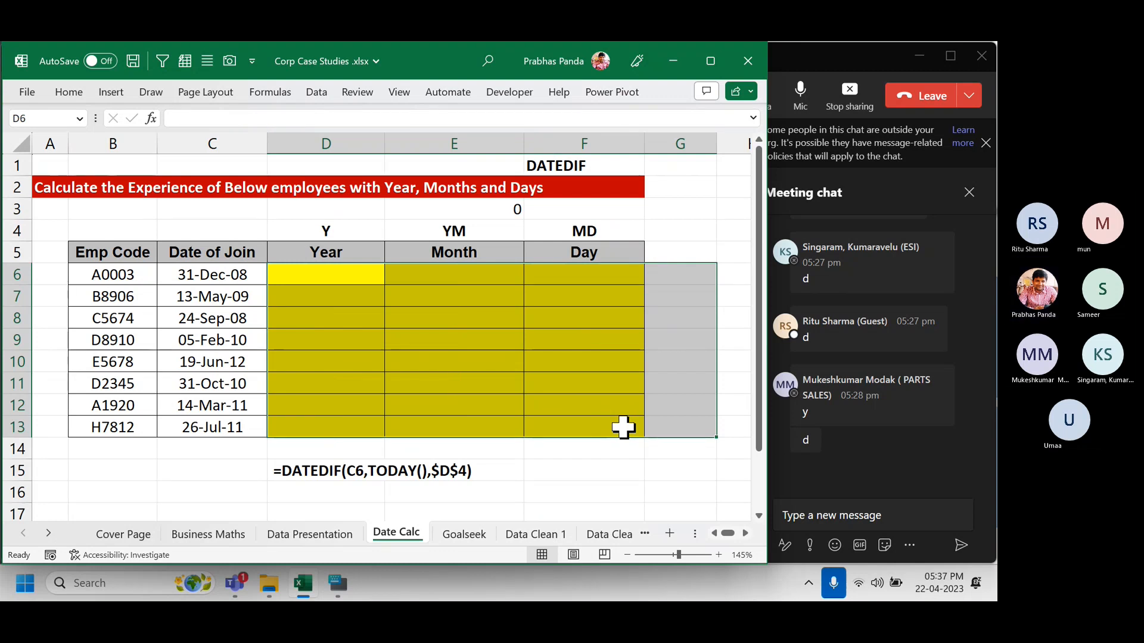
key(Left)
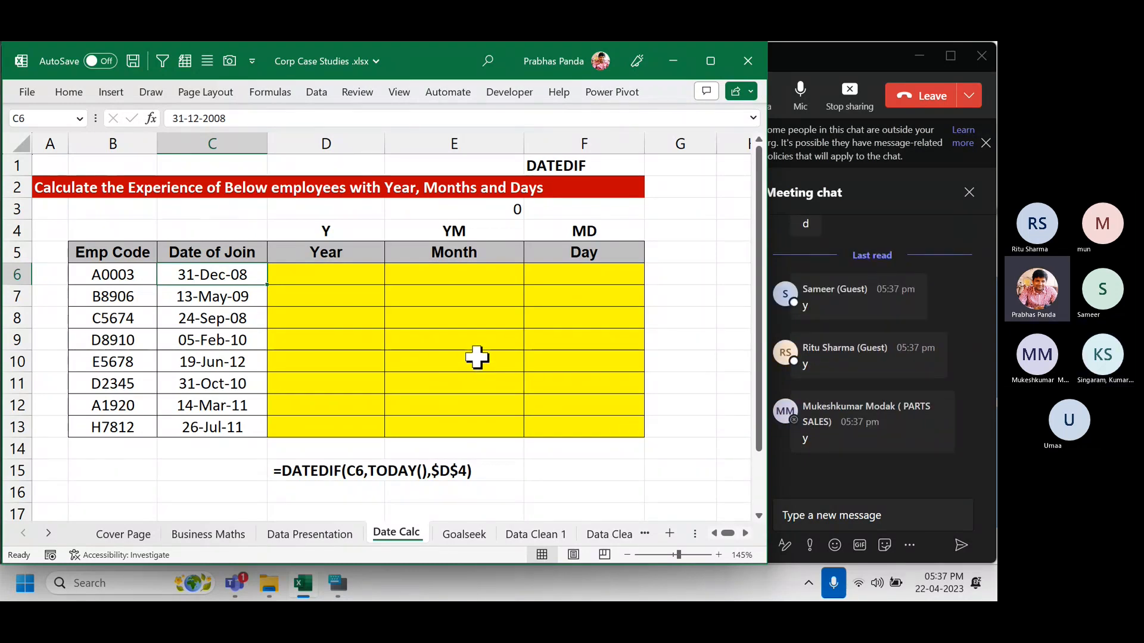
click(350, 280)
key(shift+Right)
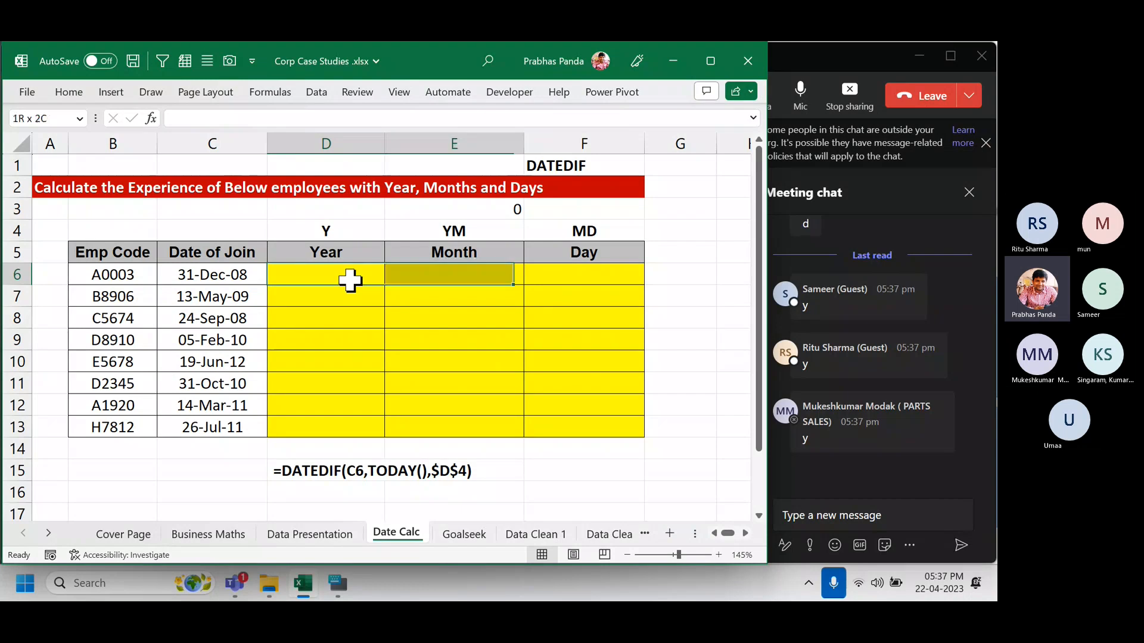
key(shift+Right)
key(shift+Down)
key(shift+Down)
key(shift+Down)
key(shift+Down)
key(shift+Down)
key(shift+Down)
key(shift+Down)
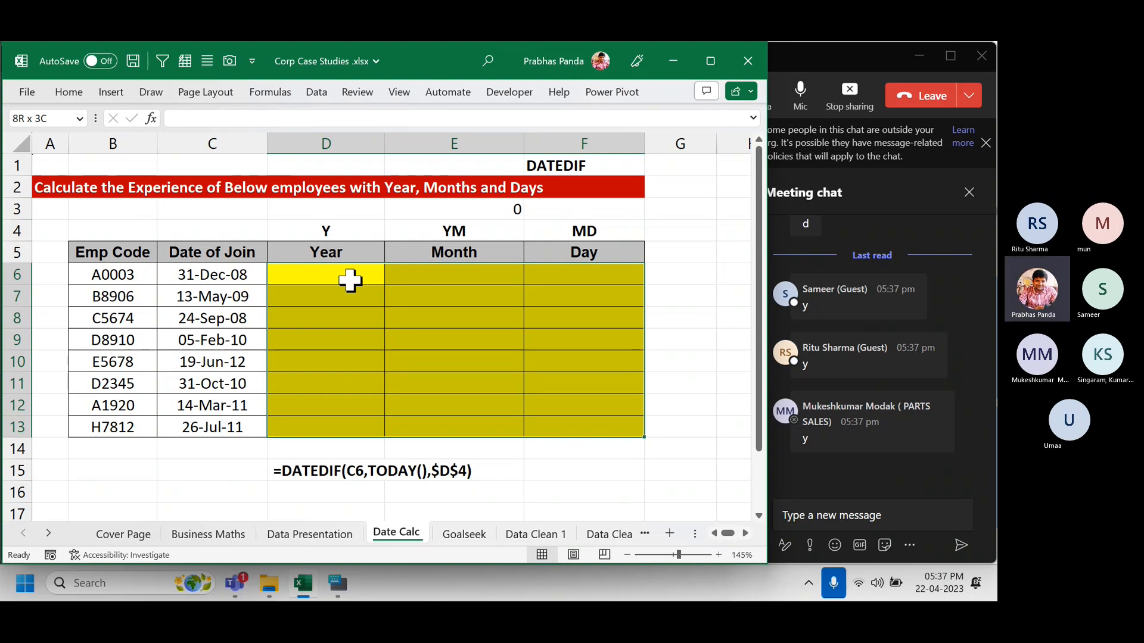
In D6, begin =DATEDIF($C6,TODAY(), with the join date column-locked.
text(=da)
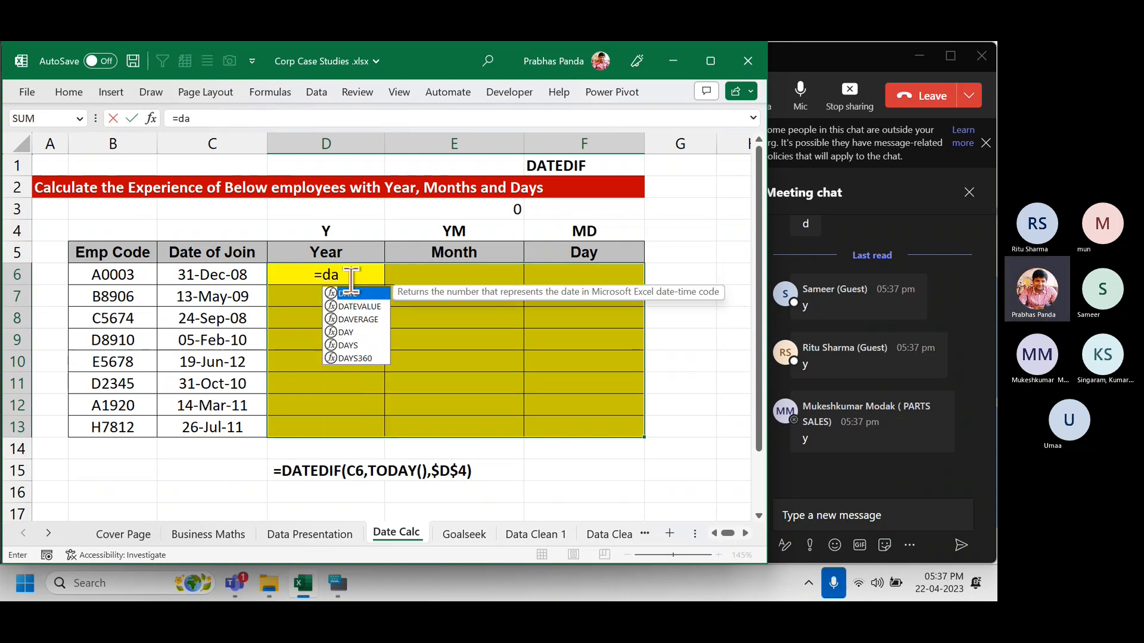
text(tedif()
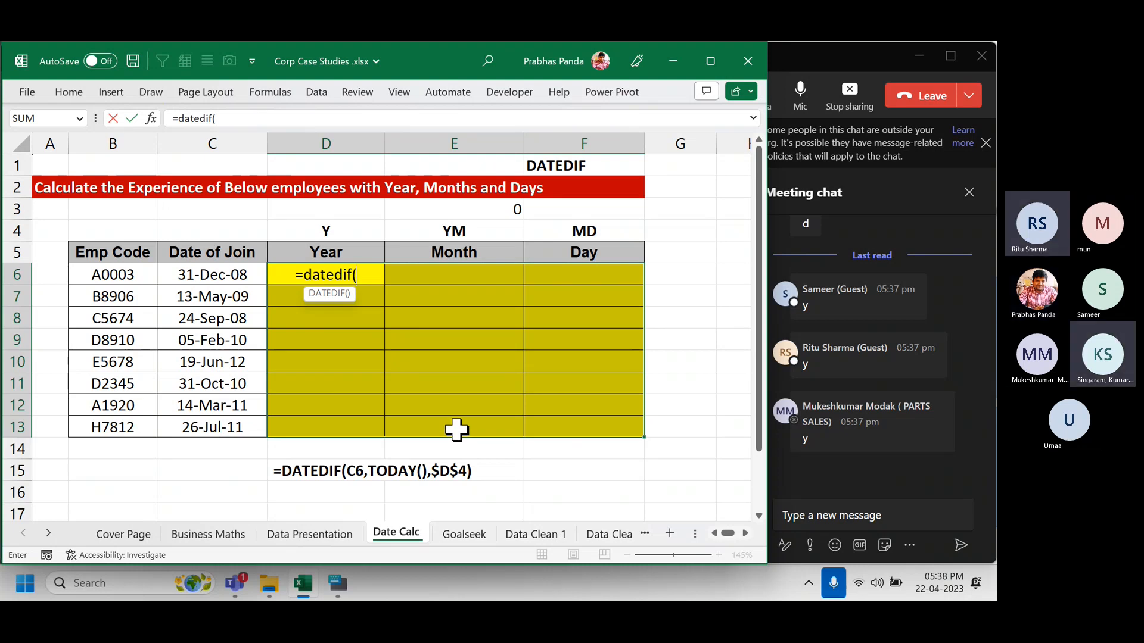
key(Left)
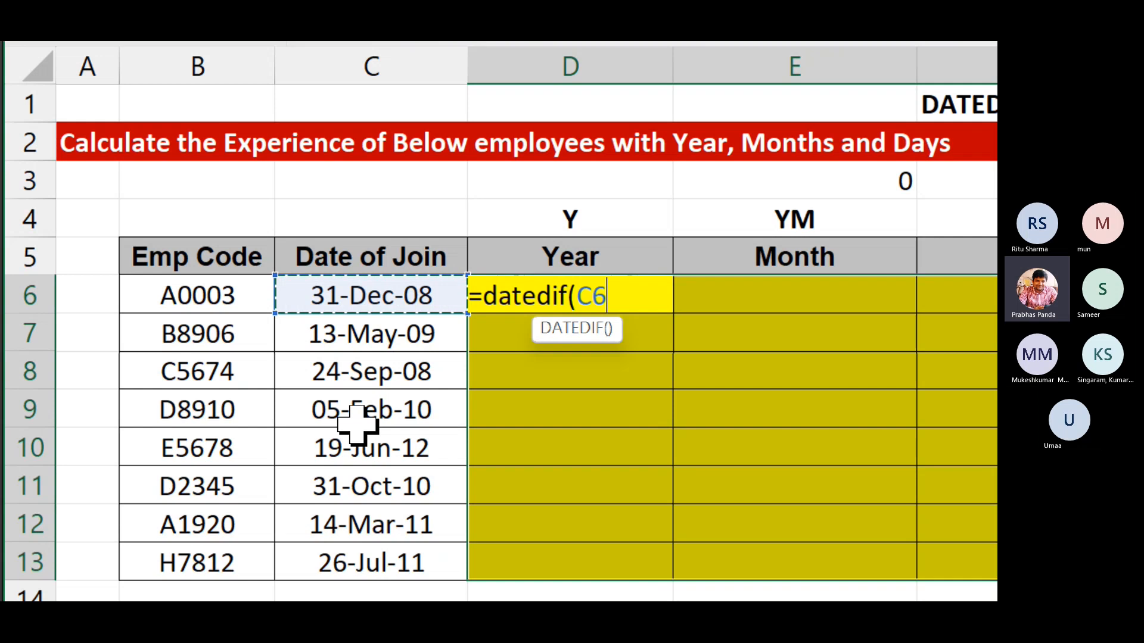
key(F4)
key(F4)
key(F4)
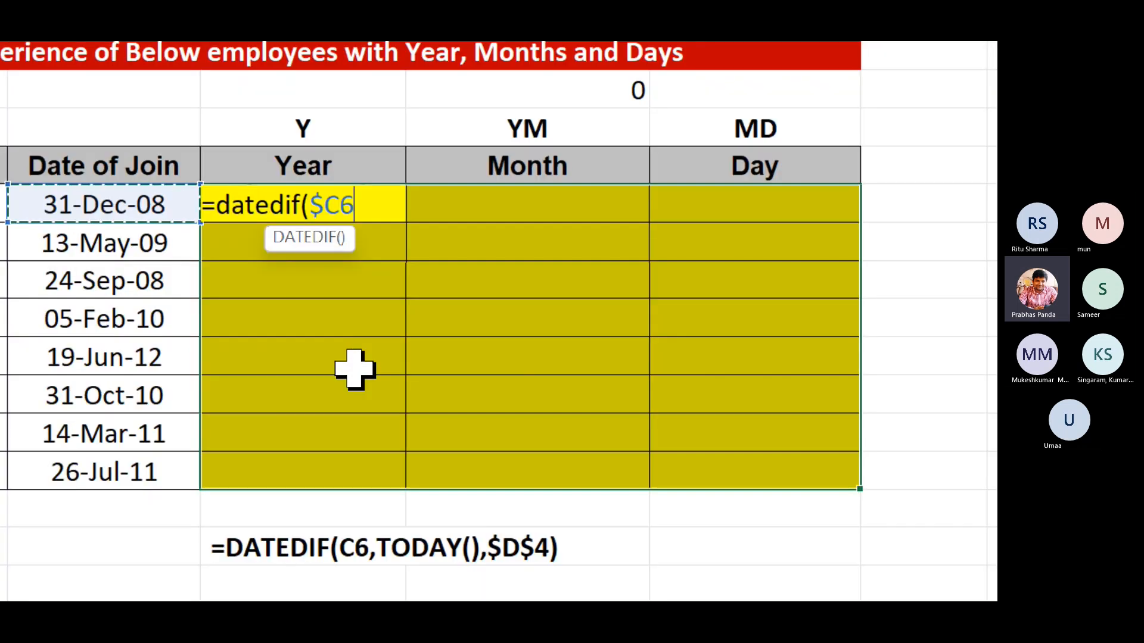
text(,)
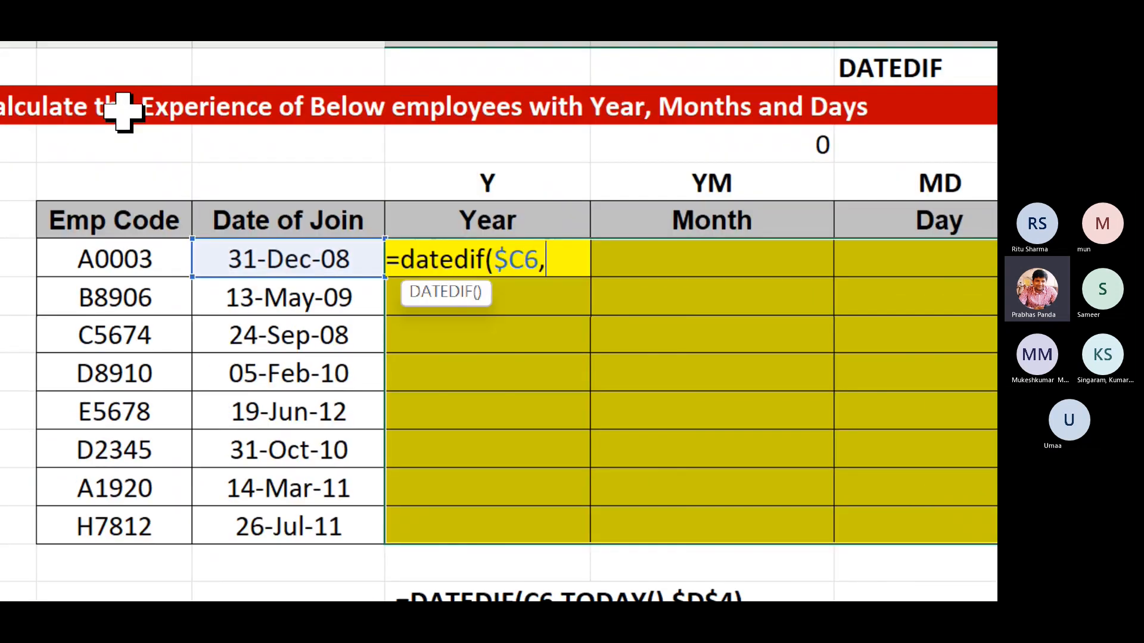
text(today)
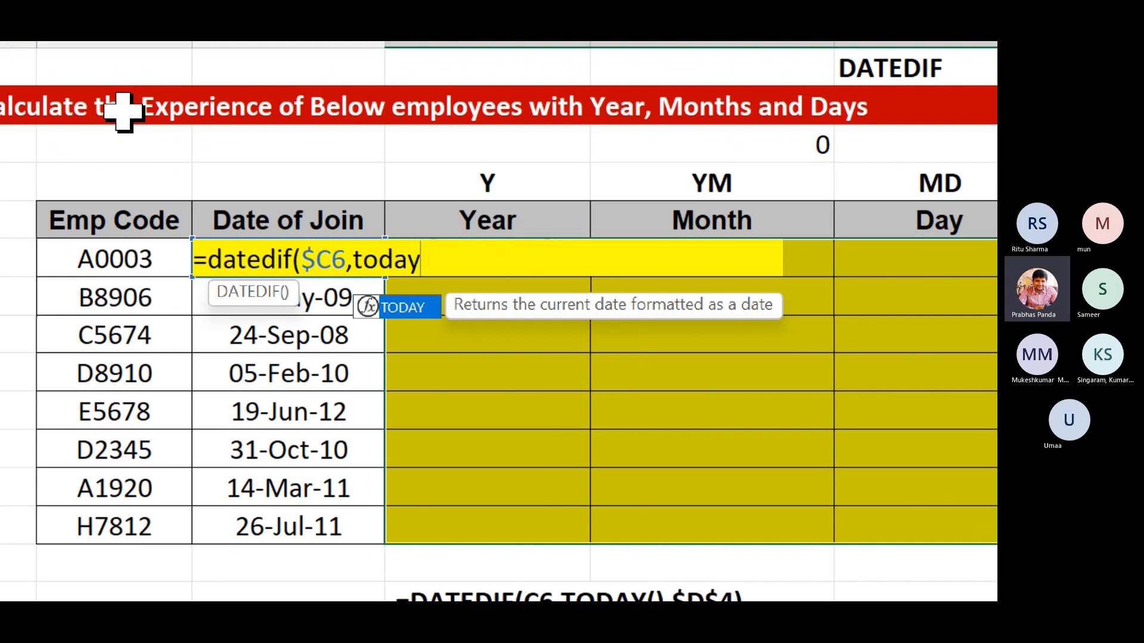
text(())
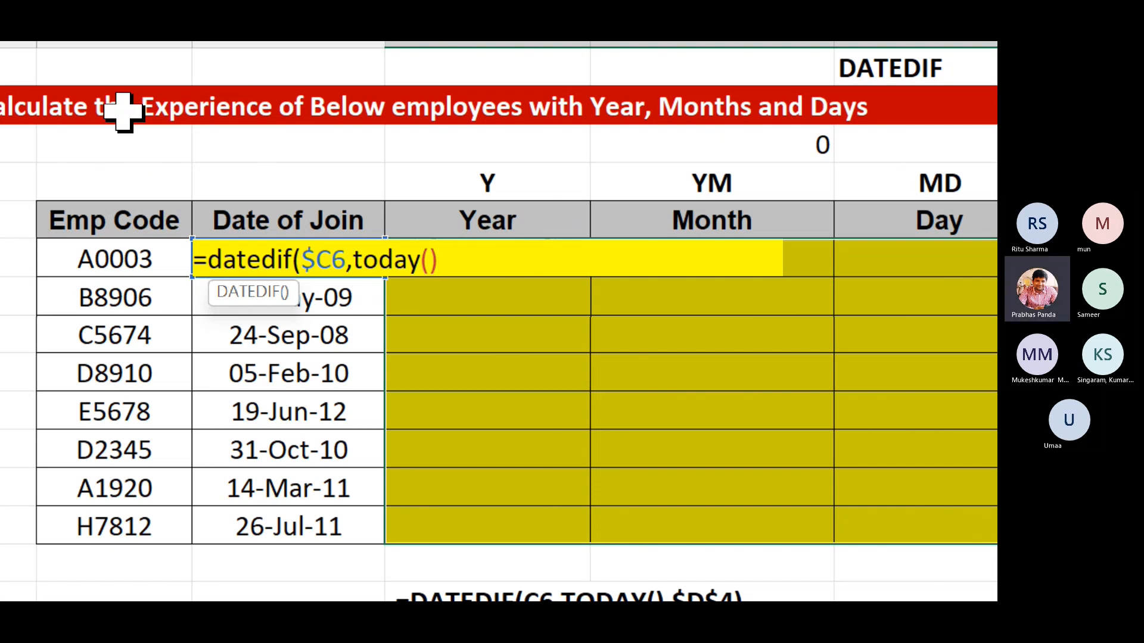
text(,)
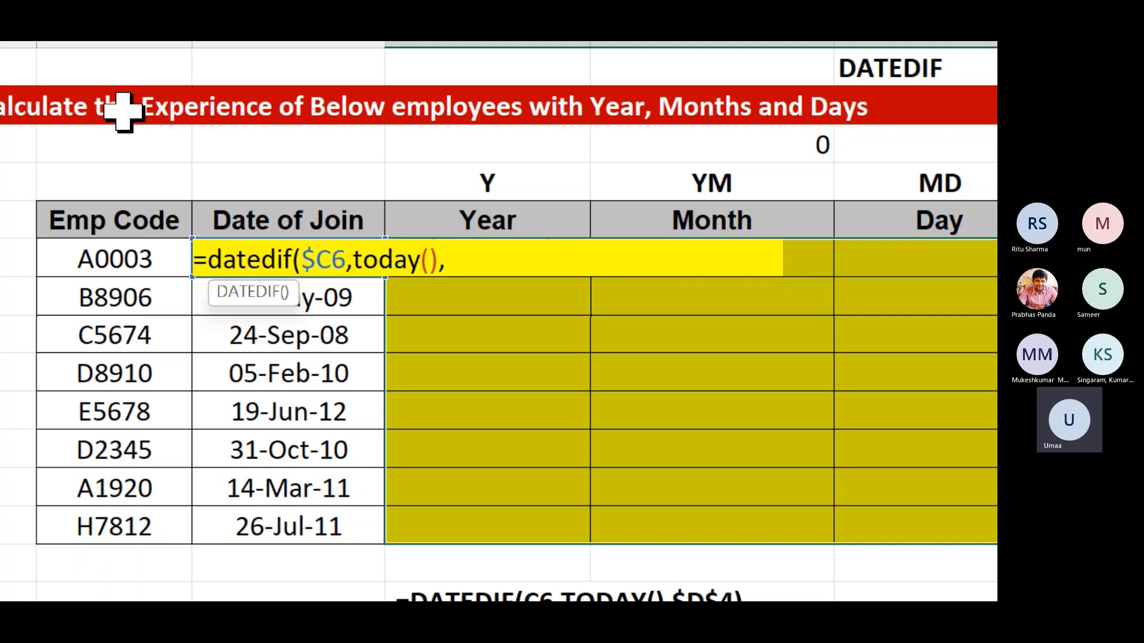
Finish the formula with unit D$4 and fill =DATEDIF($C6,TODAY(),D$4) into all of D6:F13.
key(Up)
key(Up)
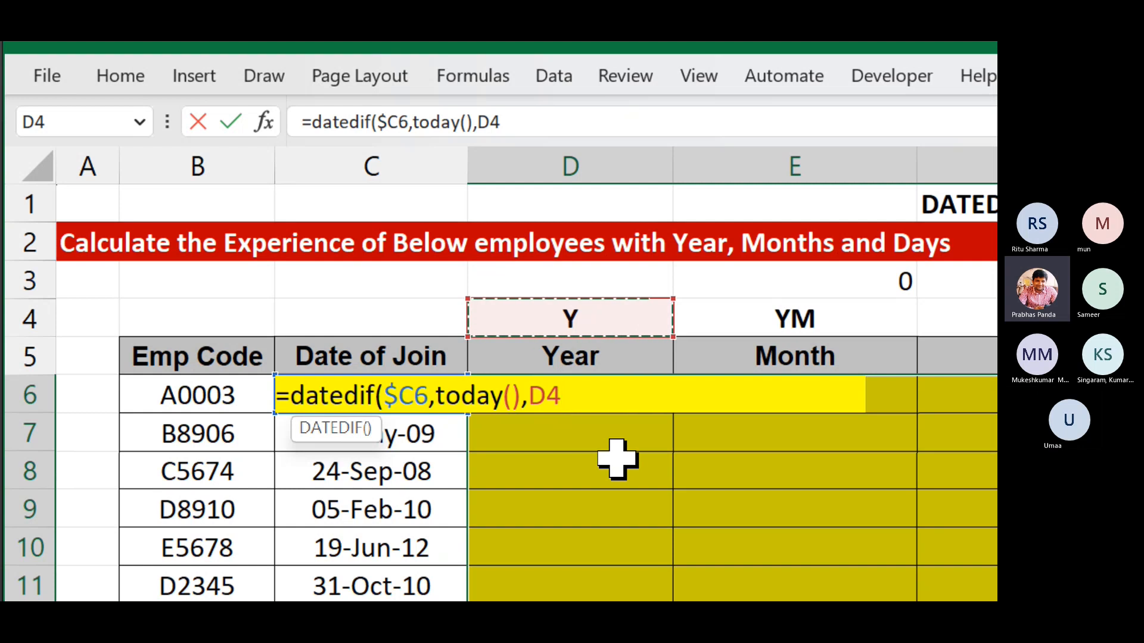
key(F4)
key(F4)
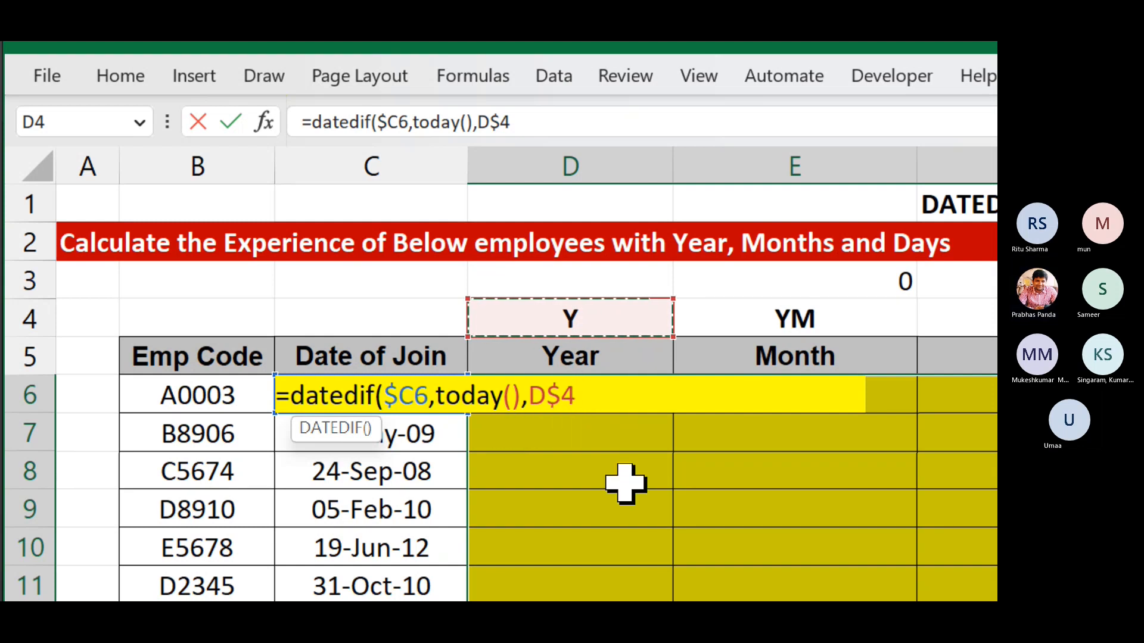
text())
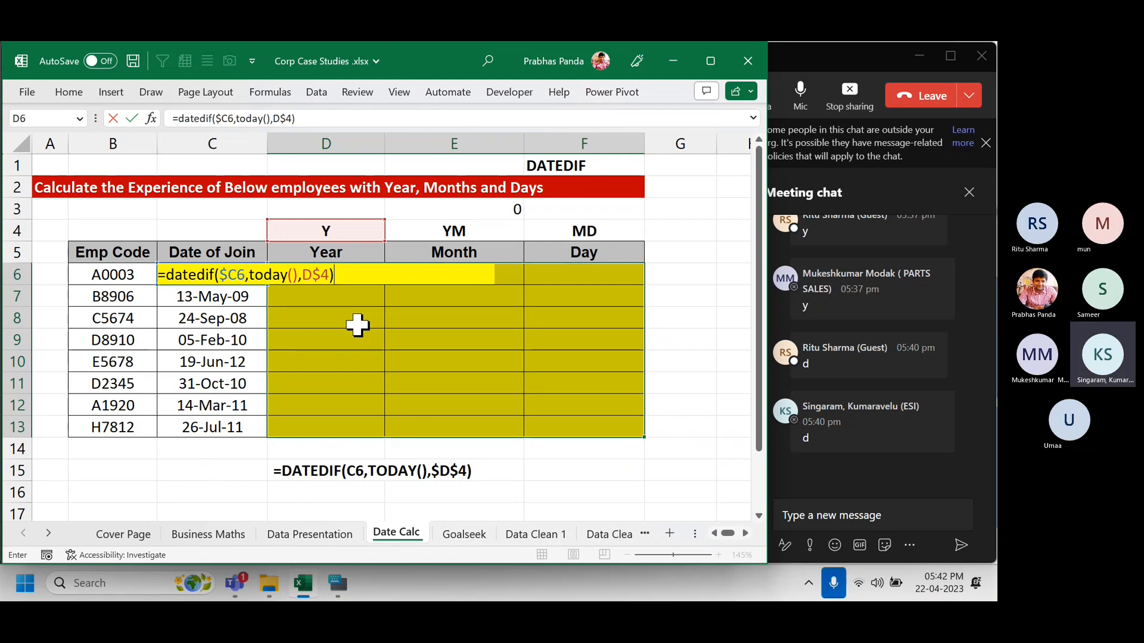
key(ctrl+Return)
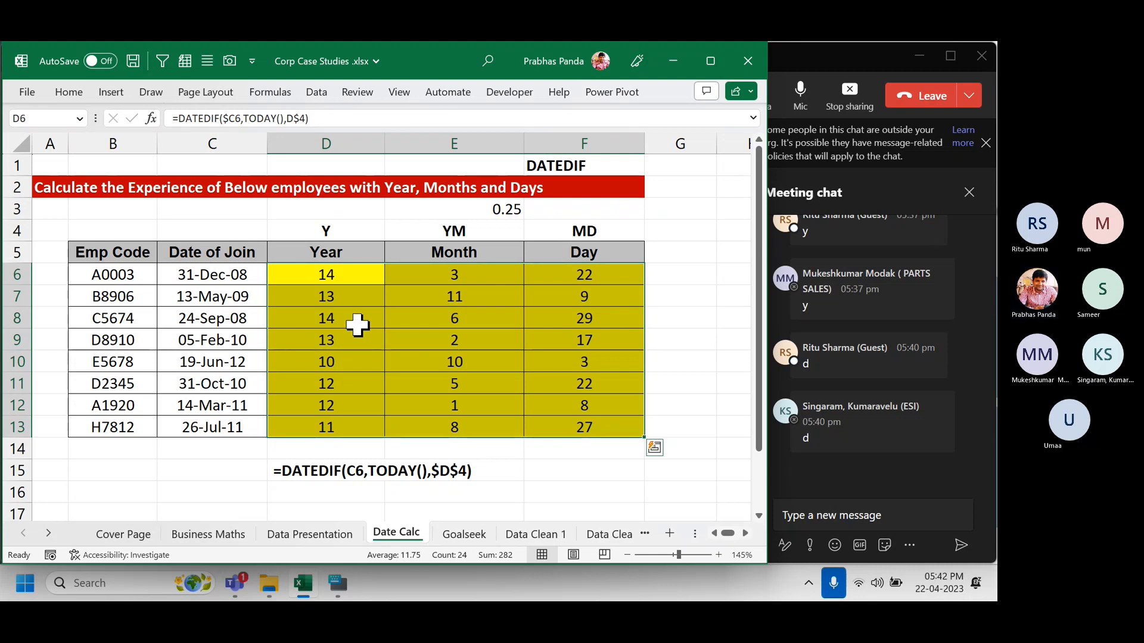
Replace the note in row 15 with the final =DATEDIF($C6,TODAY(),D$4) formula.
key(F2)
click(357, 325)
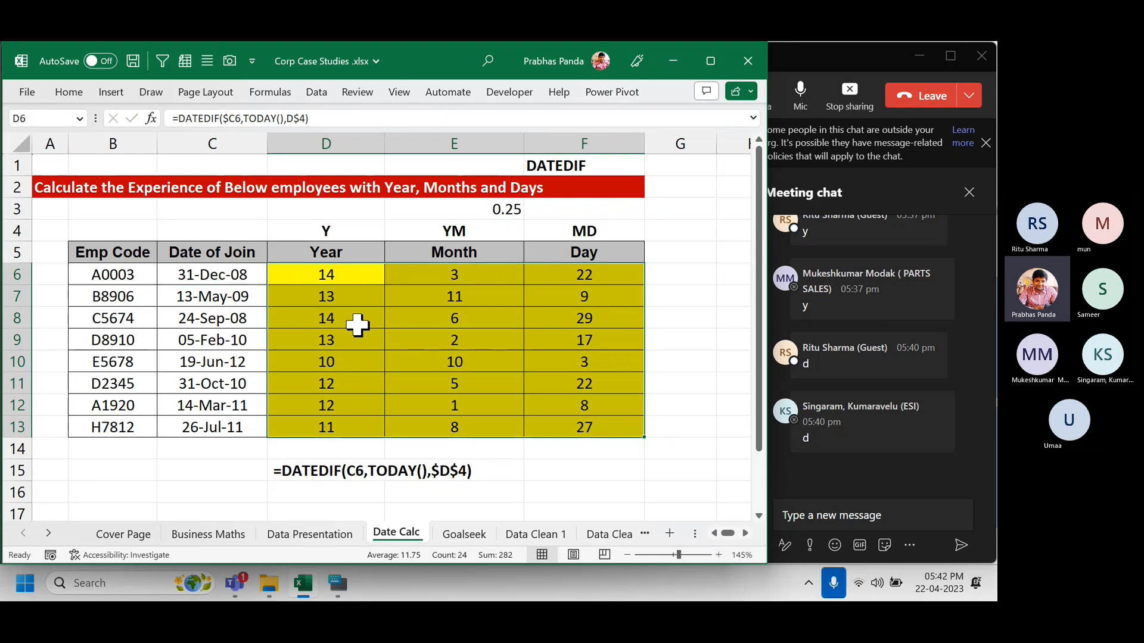
key(Down)
key(Down)
key(Down)
key(Down)
key(Down)
key(Down)
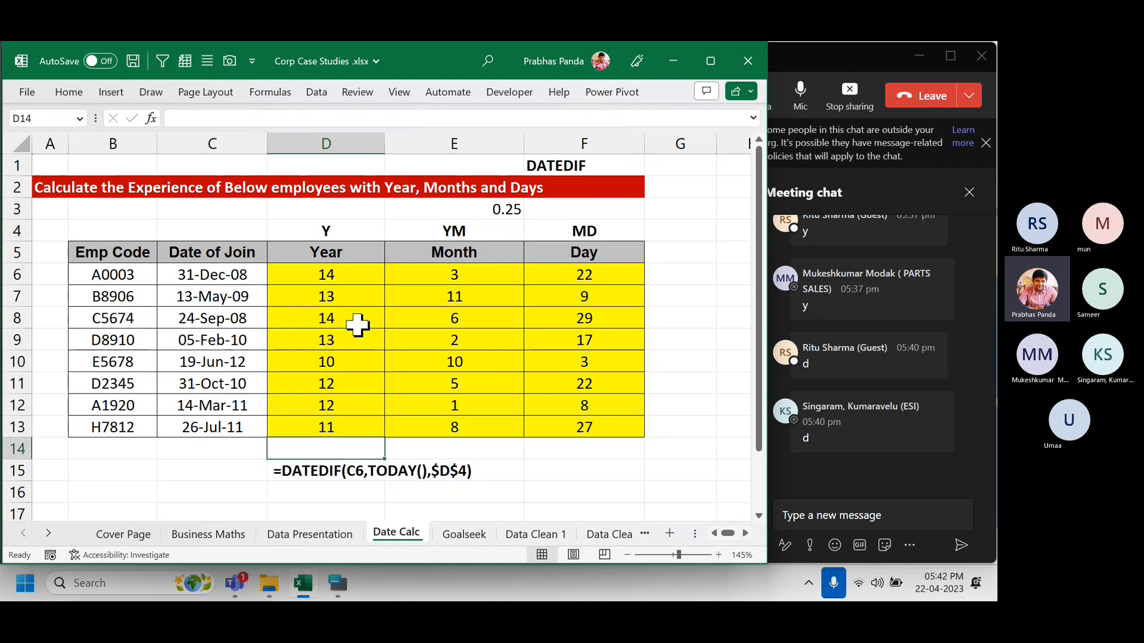
key(ctrl+v)
key(Return)
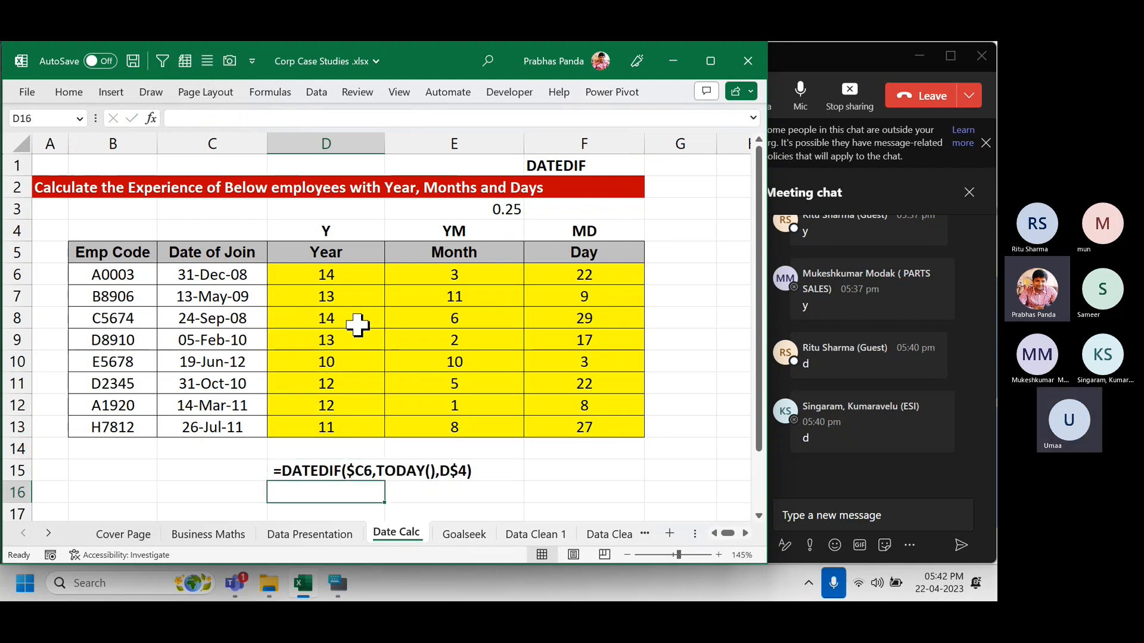
Post the formula in the meeting chat, recheck D6's formula, then return to the meeting window.
click(813, 516)
key(ctrl+v)
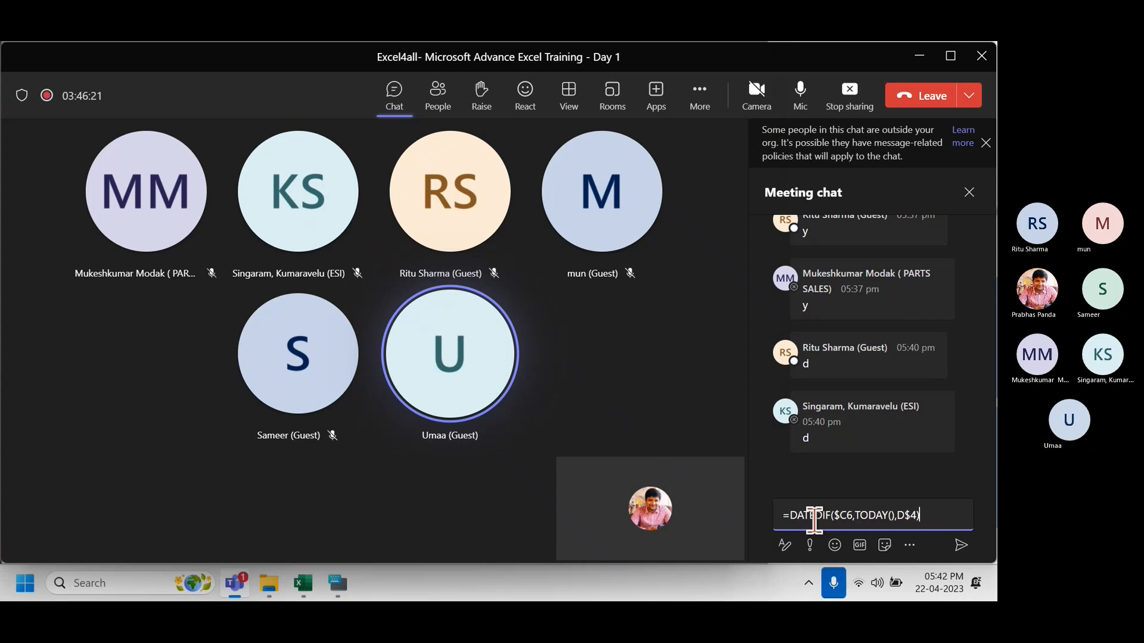
key(Return)
key(alt+Tab)
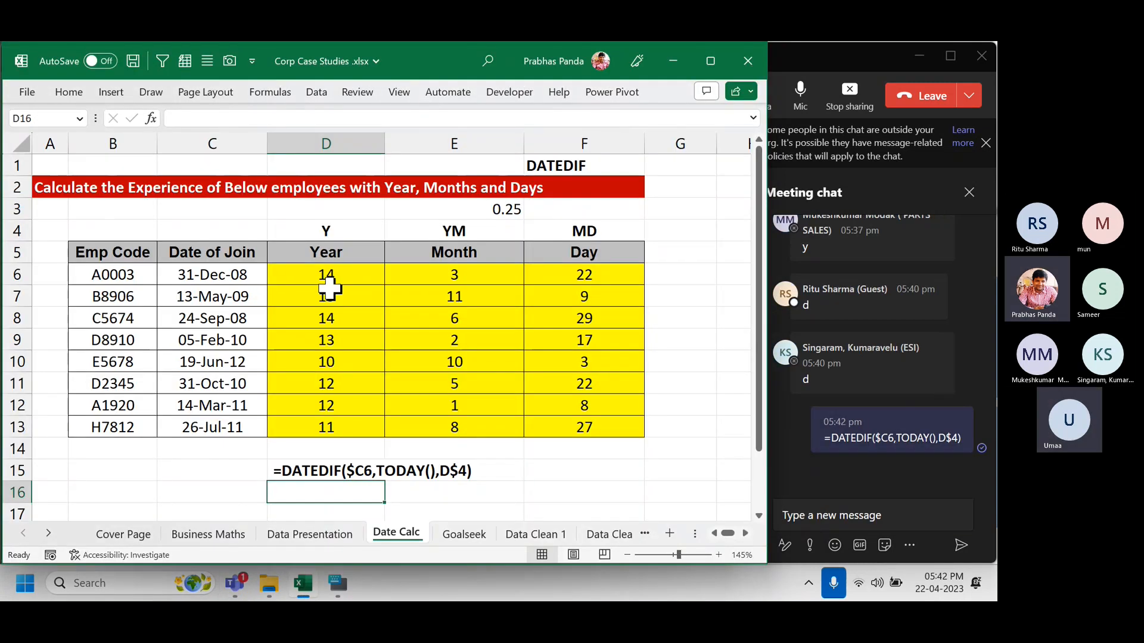
click(326, 275)
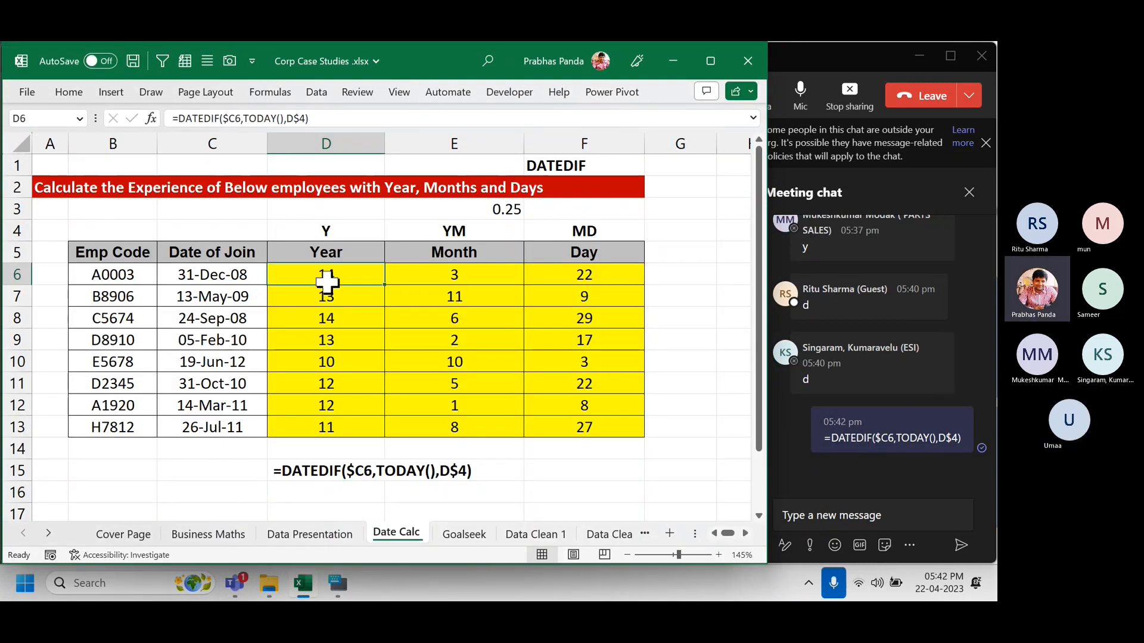
key(F2)
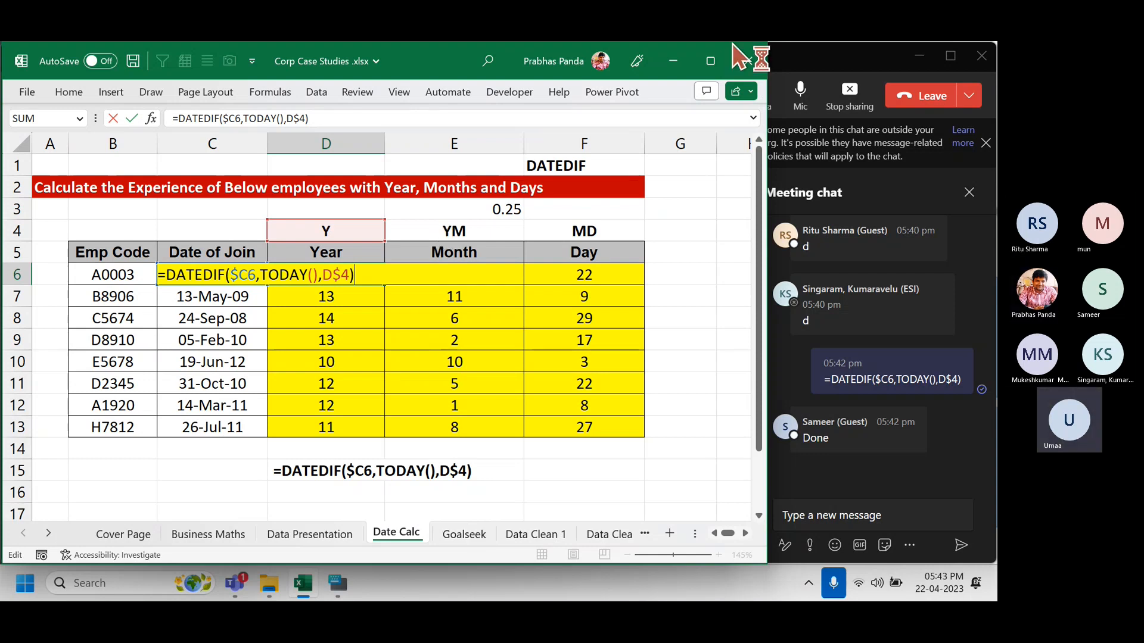
click(825, 66)
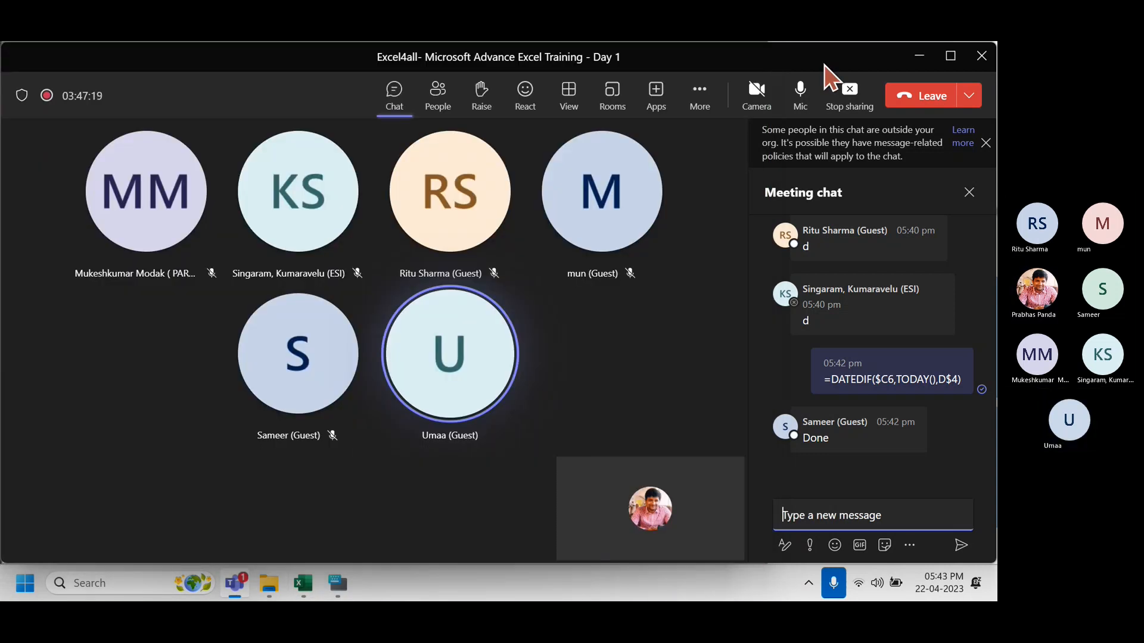
Stop presenting and inspect D17's formula in the second table's #NUM! results D17:F24.
click(849, 91)
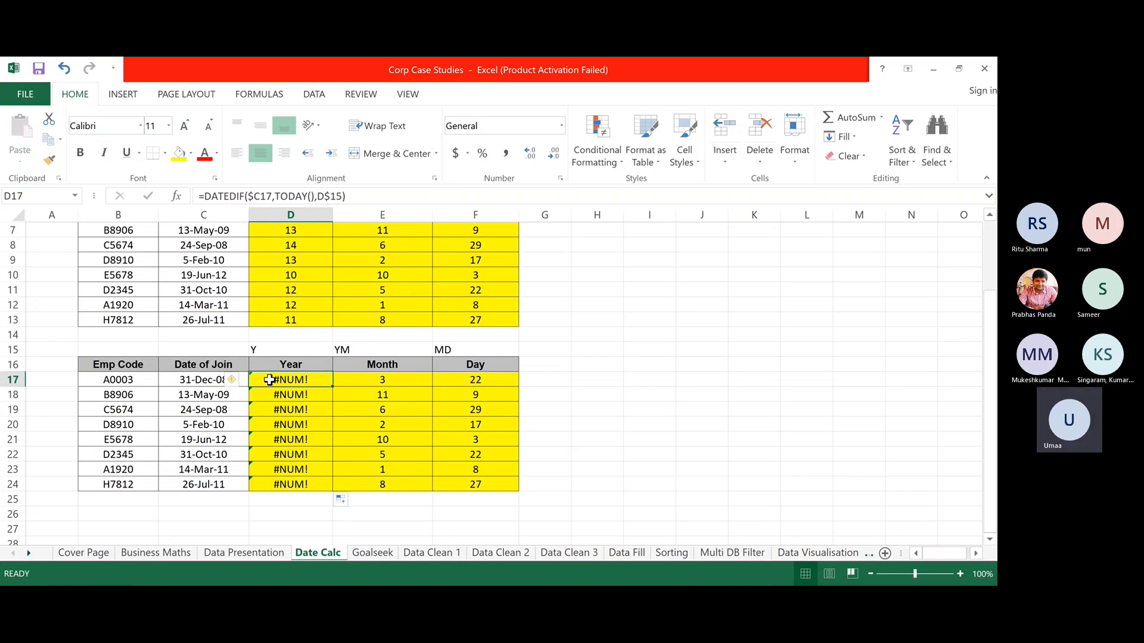
mouse_move(269, 381)
mouse_down()
mouse_move(508, 470)
mouse_move(495, 486)
mouse_up()
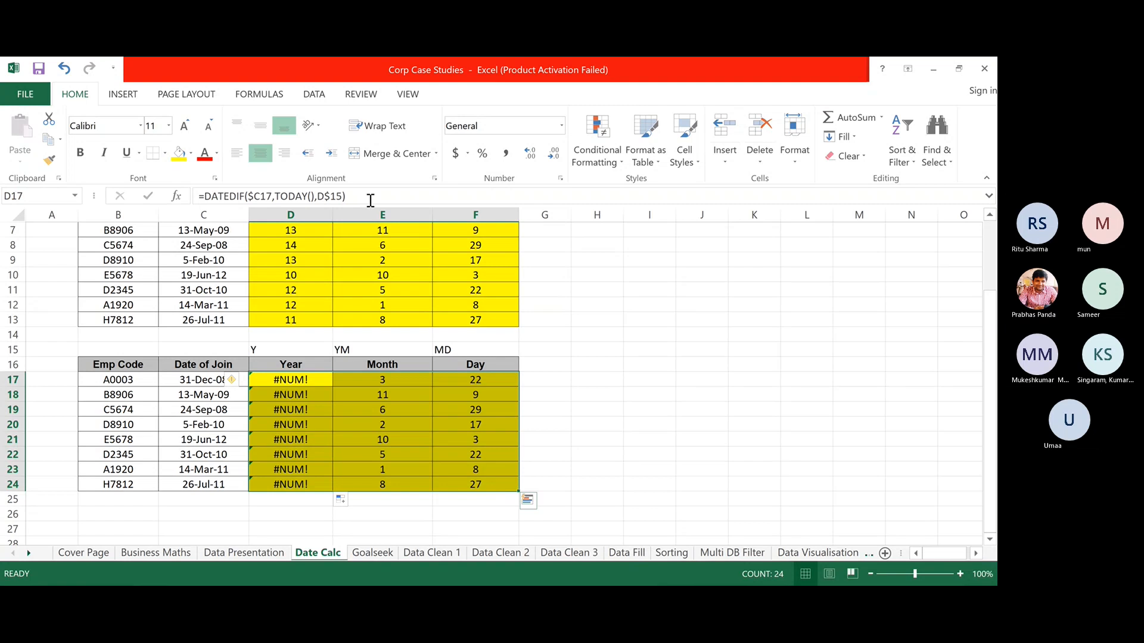
click(361, 191)
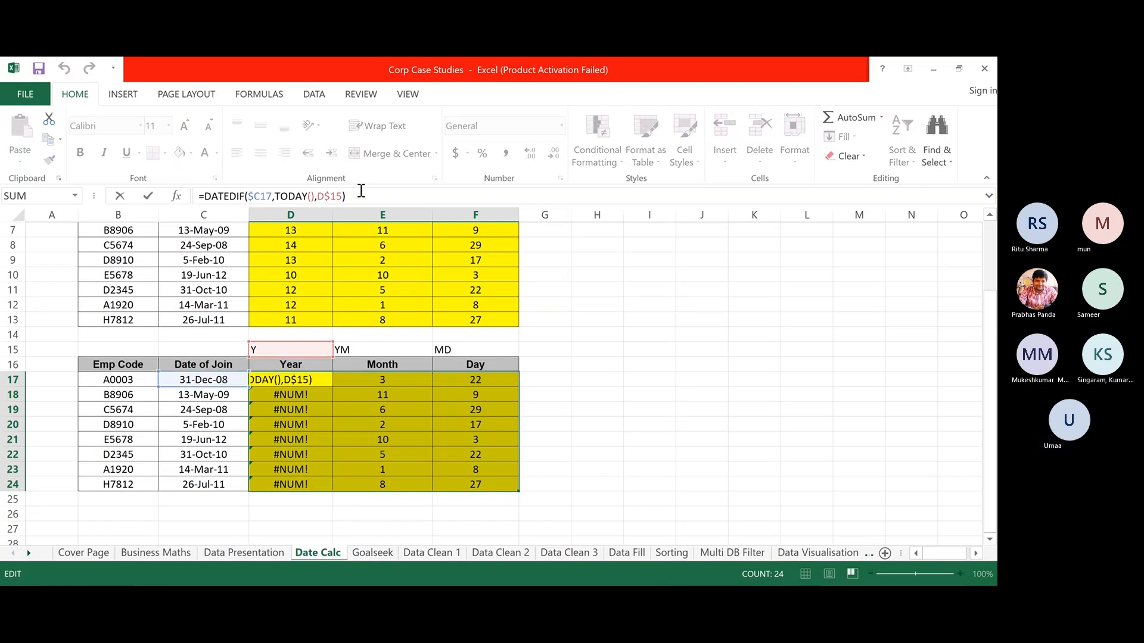
Inspect the Year, Month and Day DATEDIF formulas in row 17 of the lower table.
key(Escape)
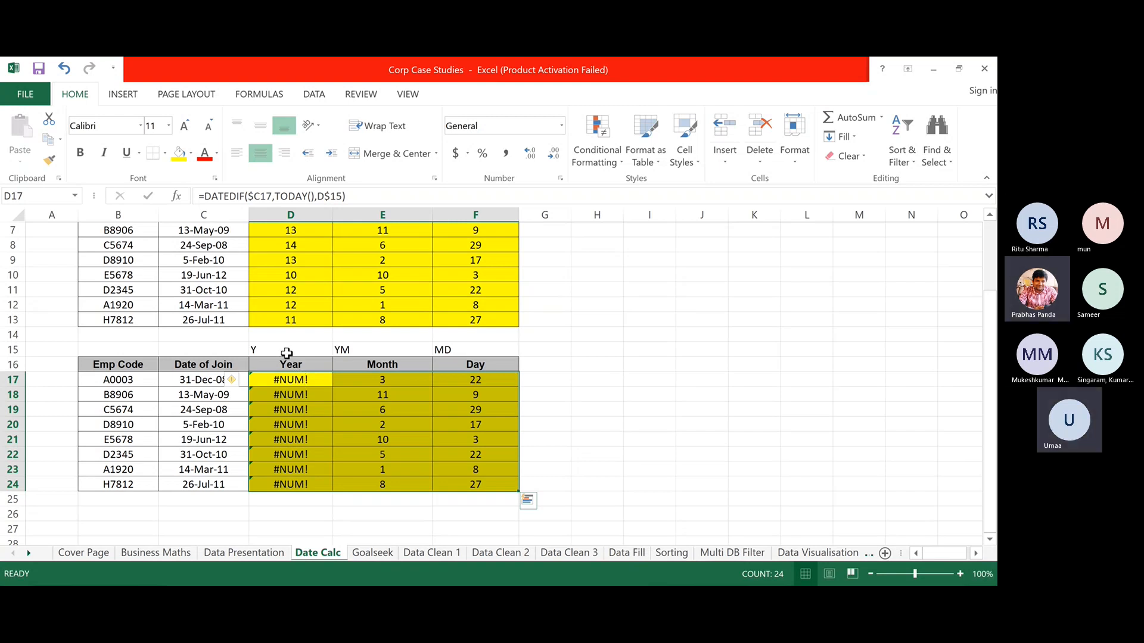
click(287, 353)
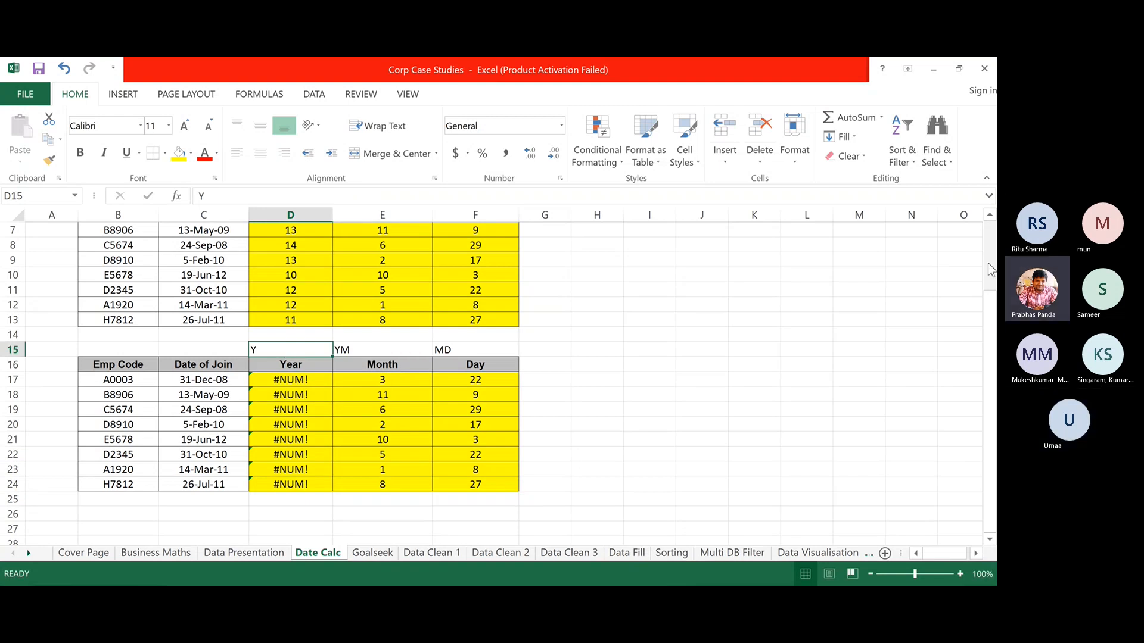
click(990, 215)
click(990, 215)
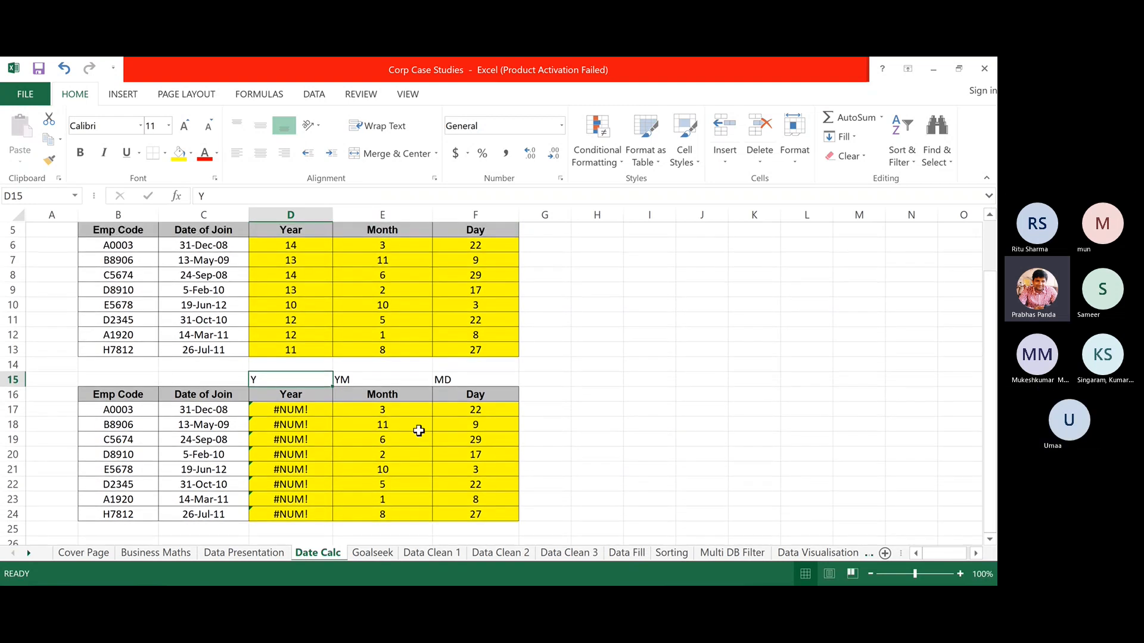
click(300, 411)
drag(299, 411, 497, 517)
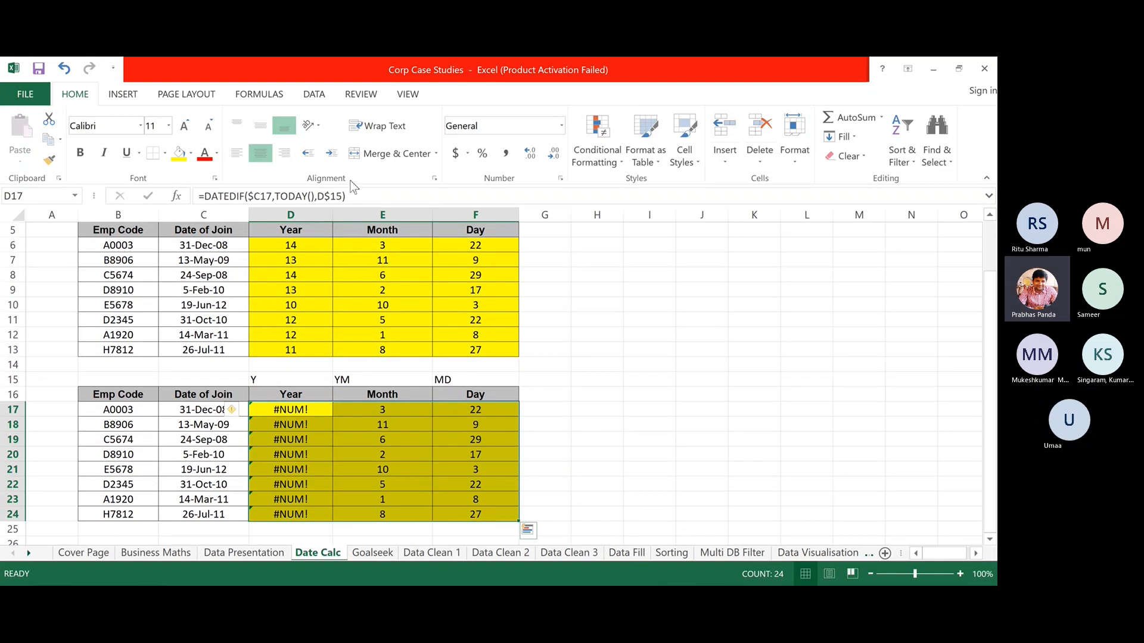
click(376, 196)
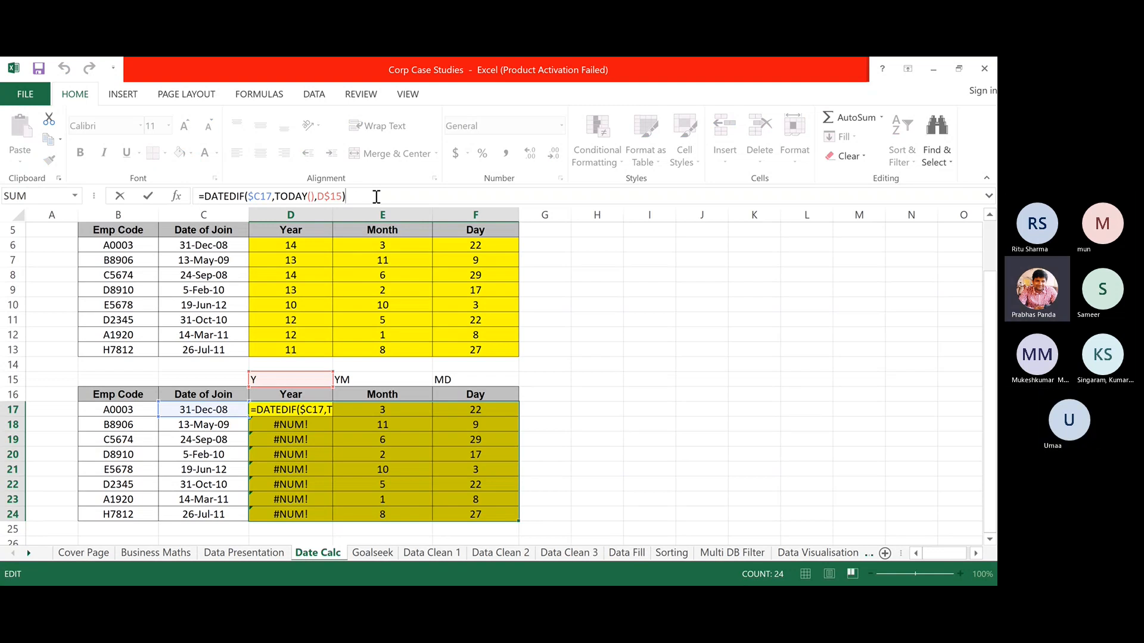
key(ctrl+Return)
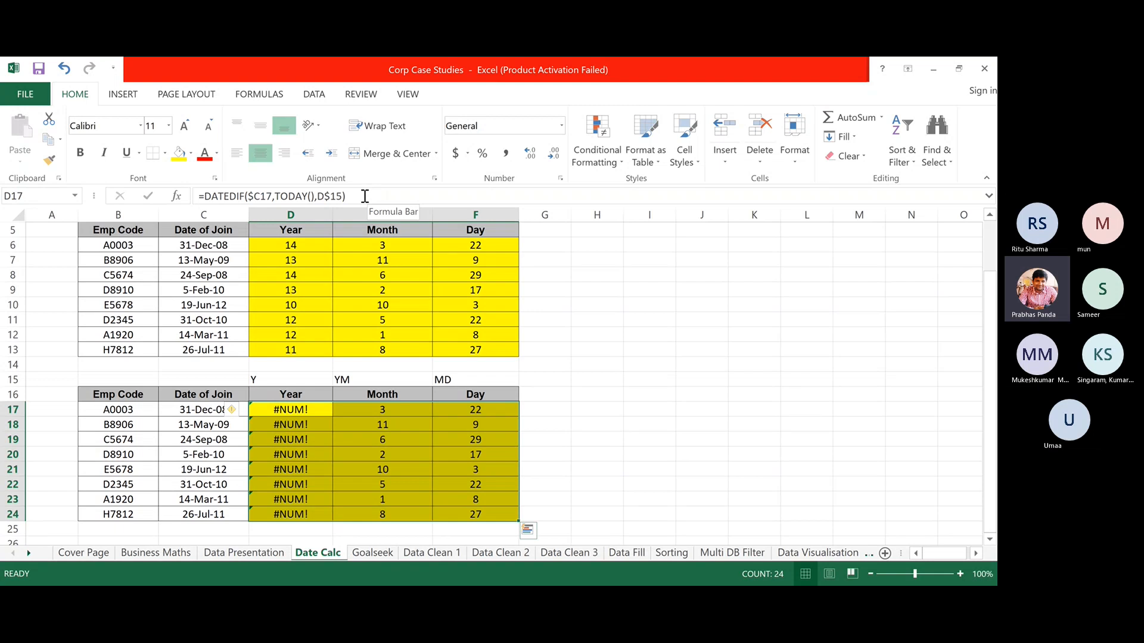
click(365, 196)
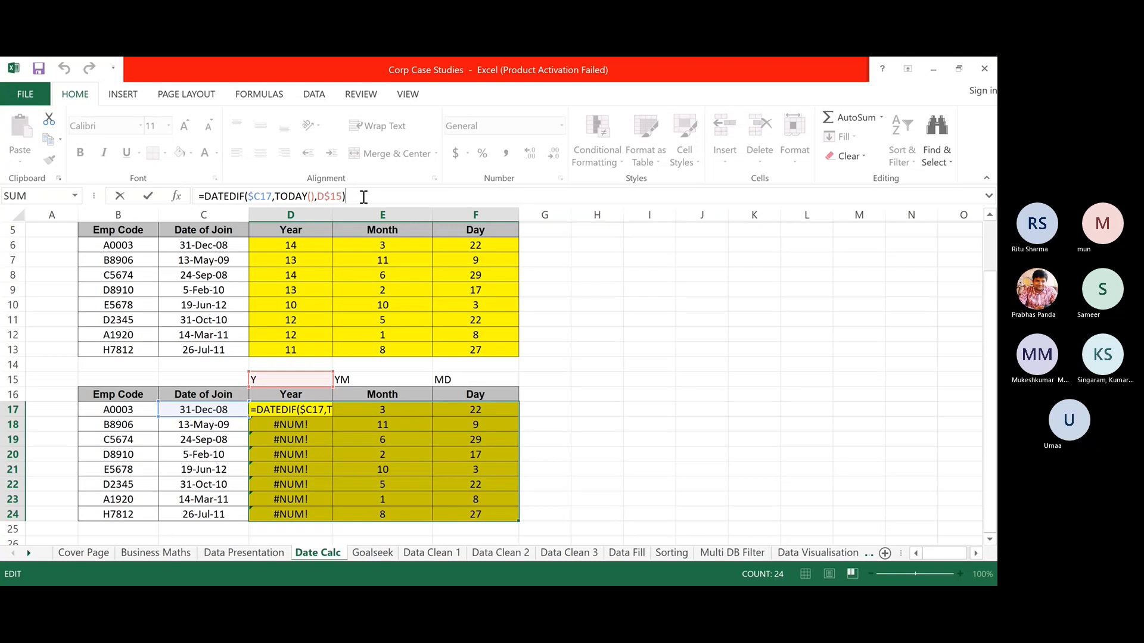
click(377, 410)
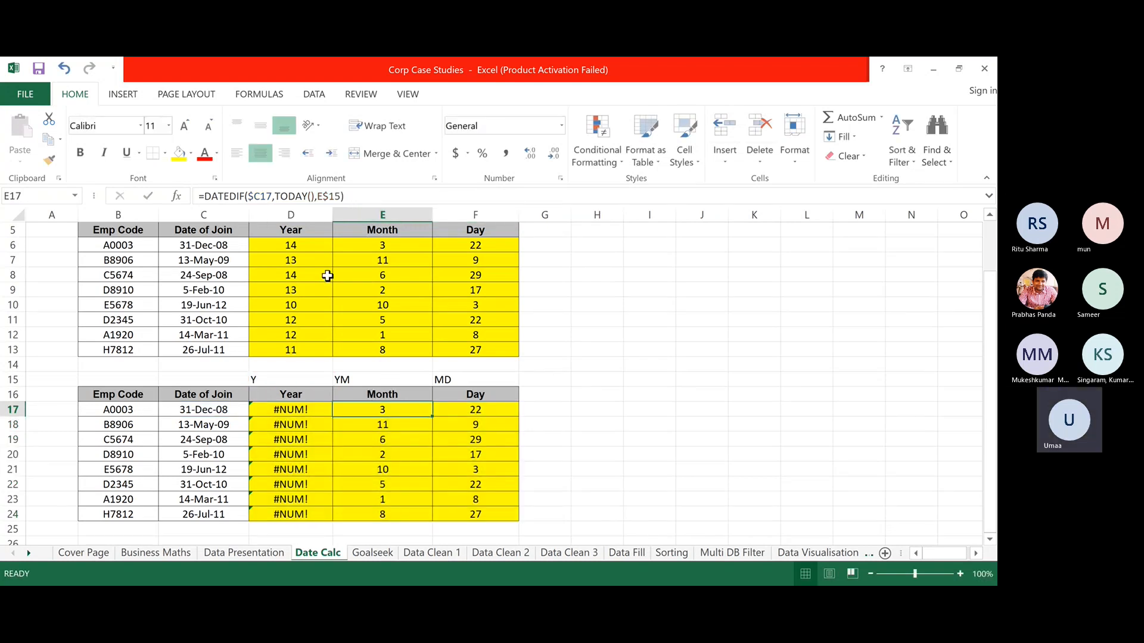
click(472, 409)
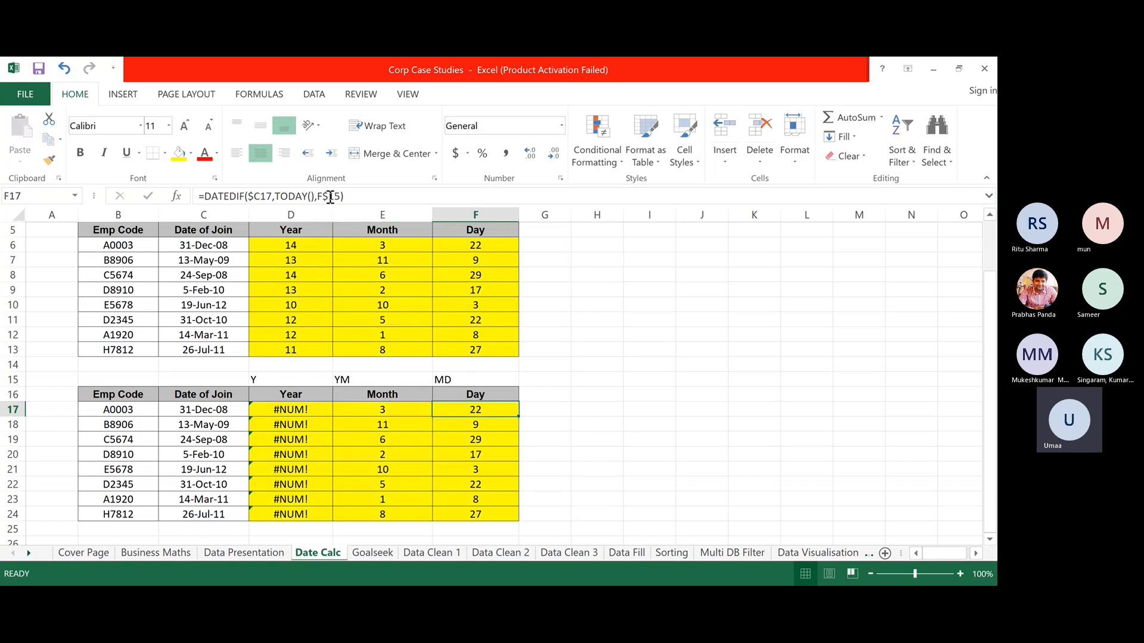
click(272, 410)
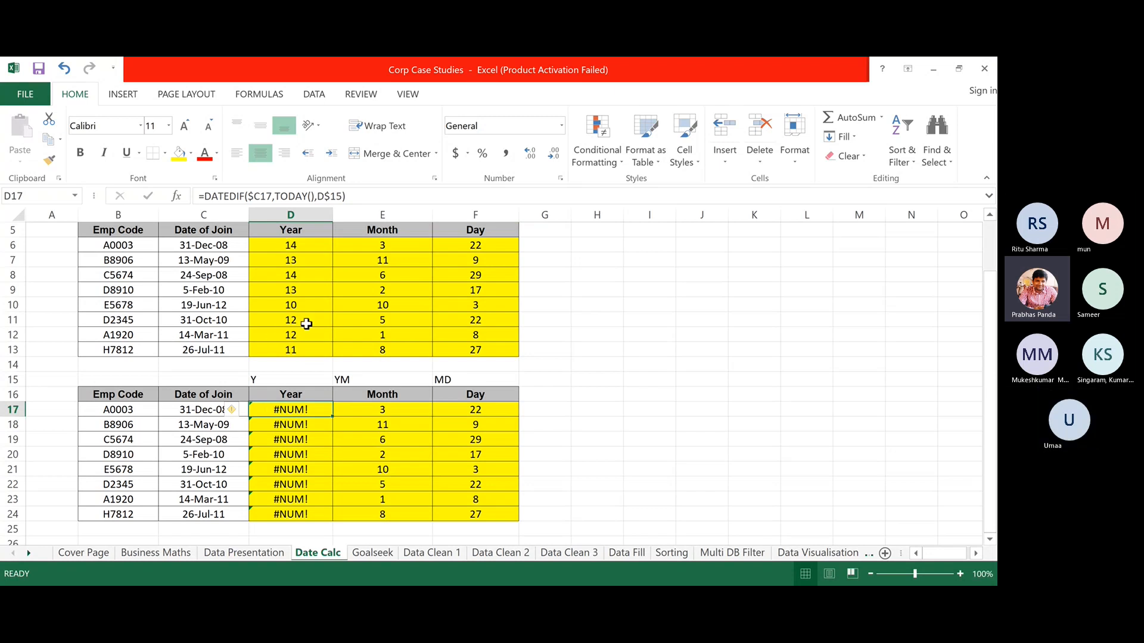
Re-enter Y in D15 so the Year column shows 14, 13, 14, 13, 10, 12, 12, 11.
click(276, 378)
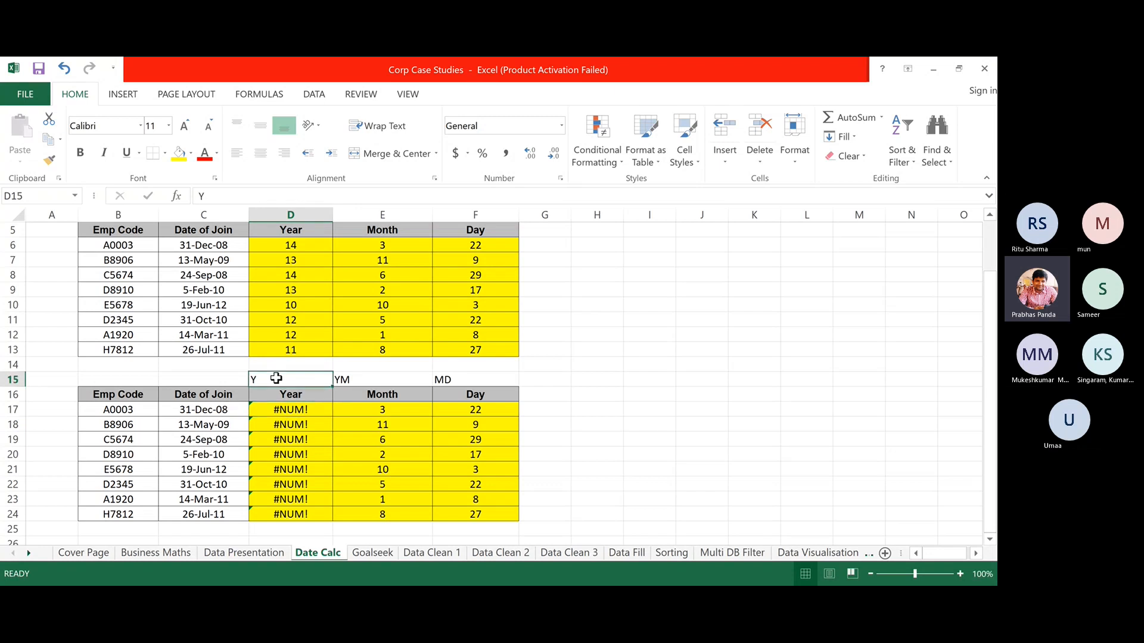
click(212, 196)
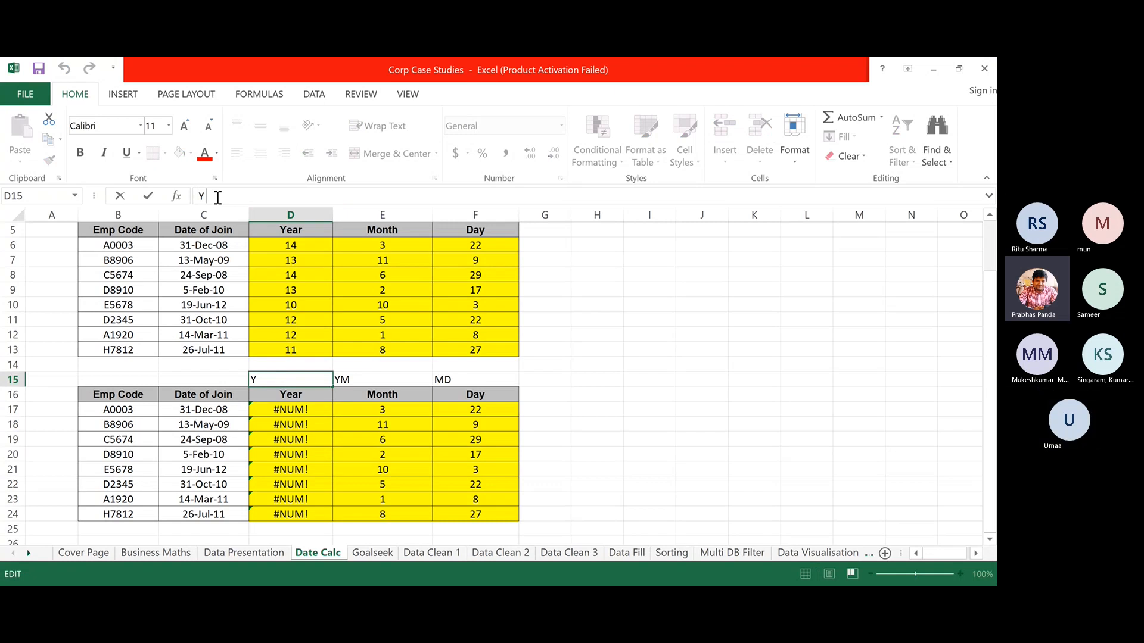
key(Return)
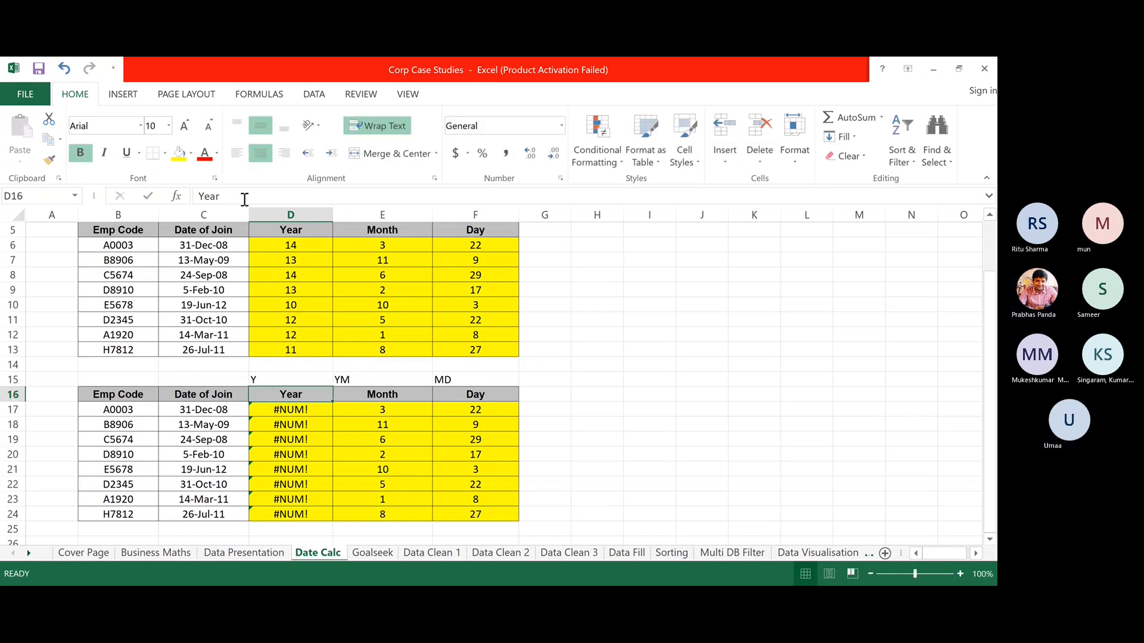
click(243, 197)
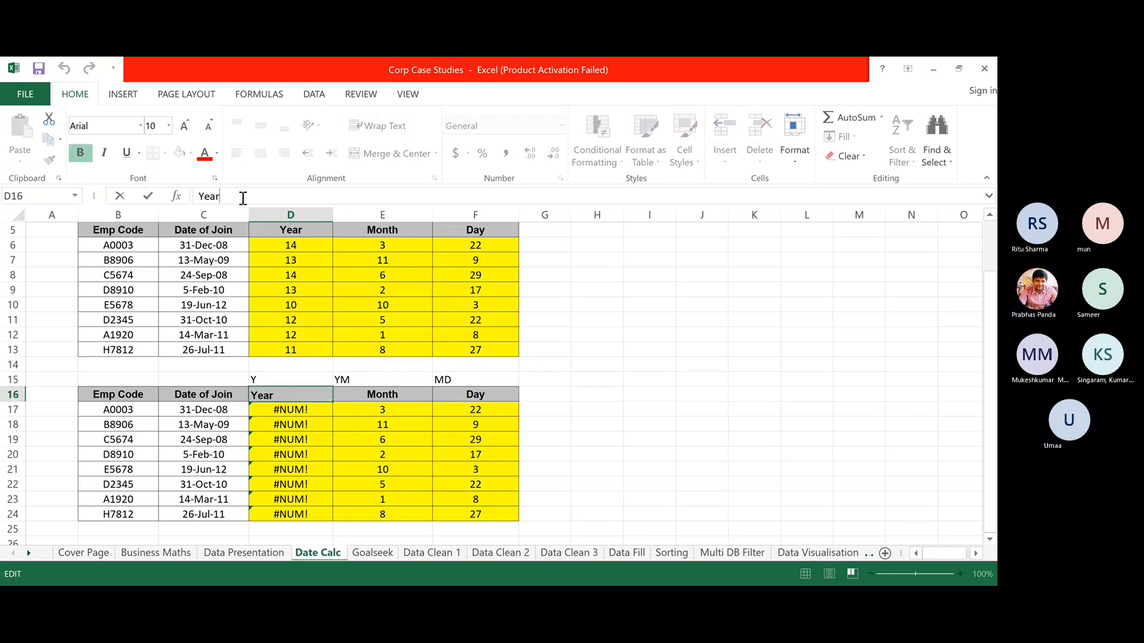
click(280, 382)
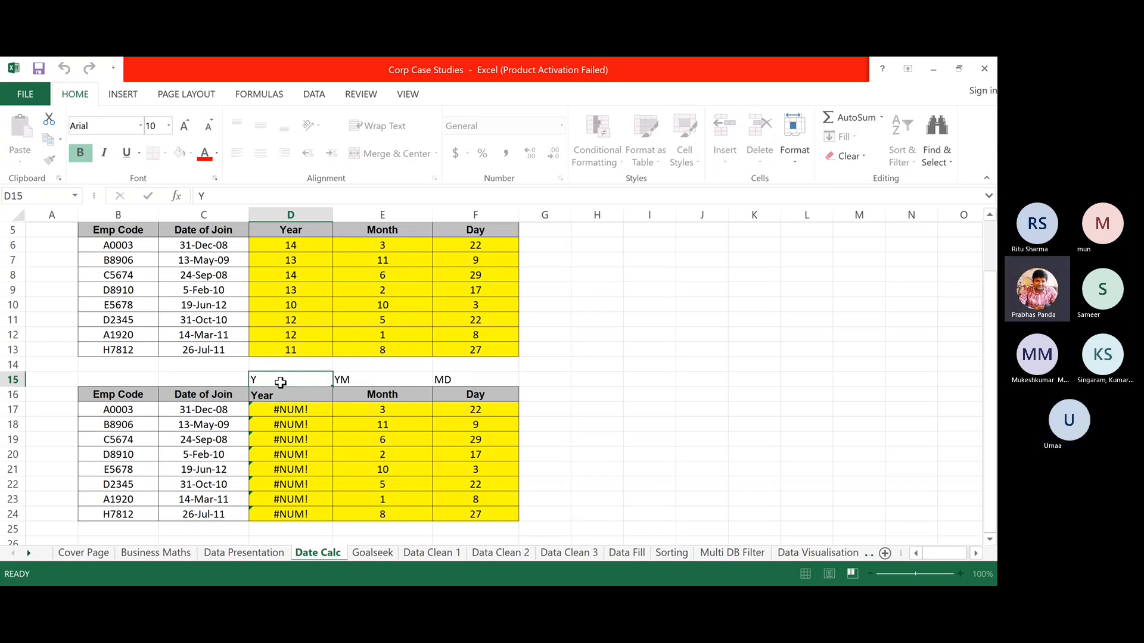
click(218, 198)
key(BackSpace)
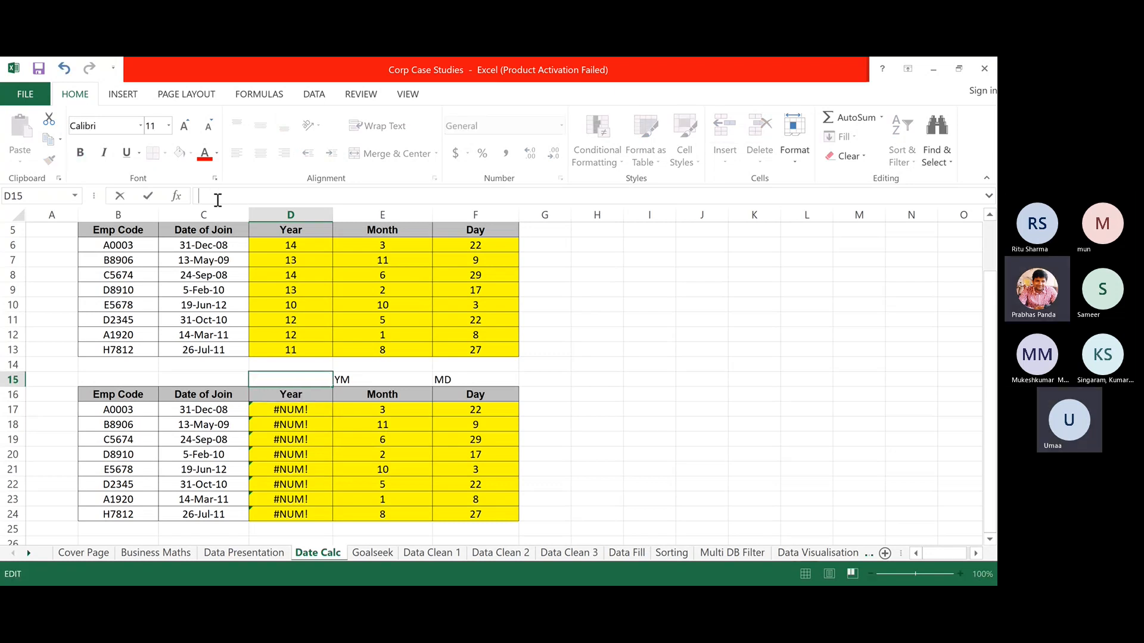
text(Y)
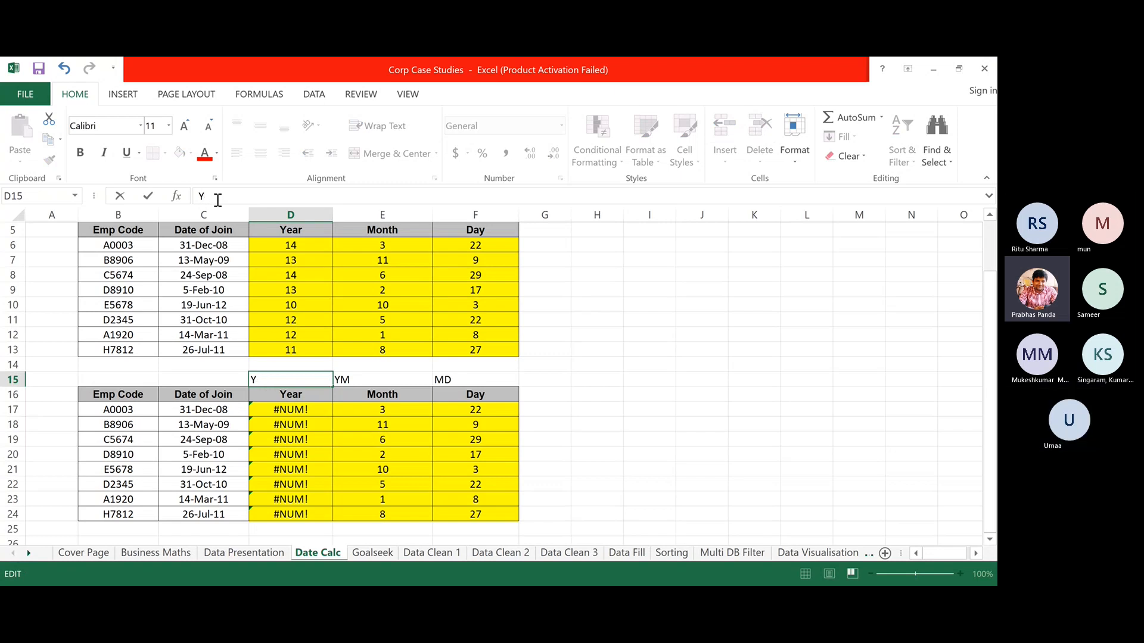
key(Delete)
key(Return)
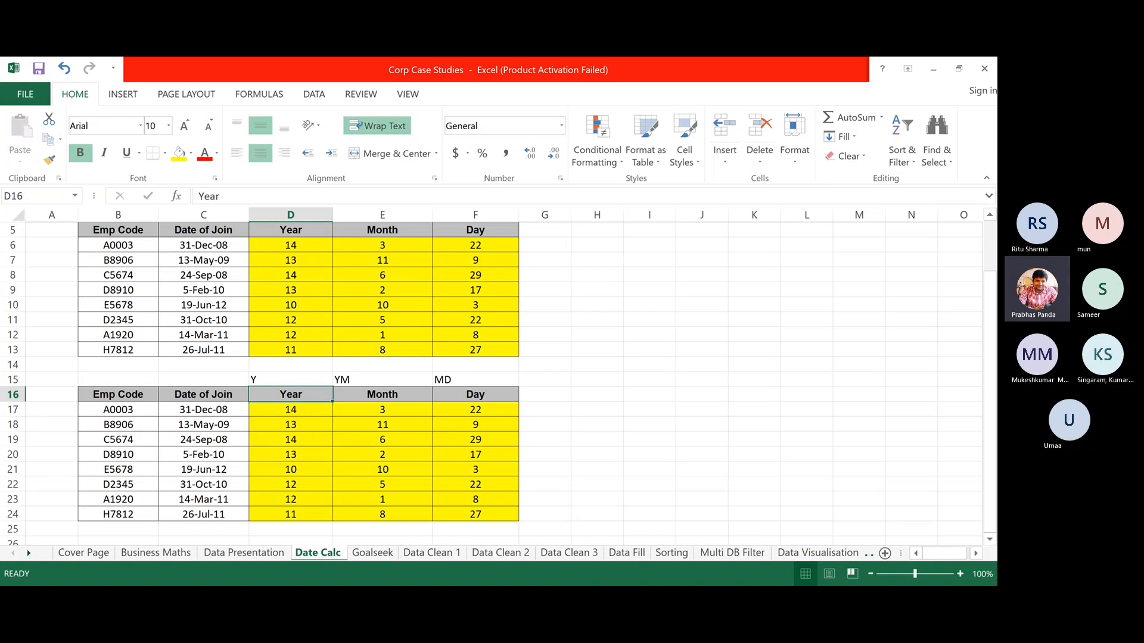
key(alt+Tab)
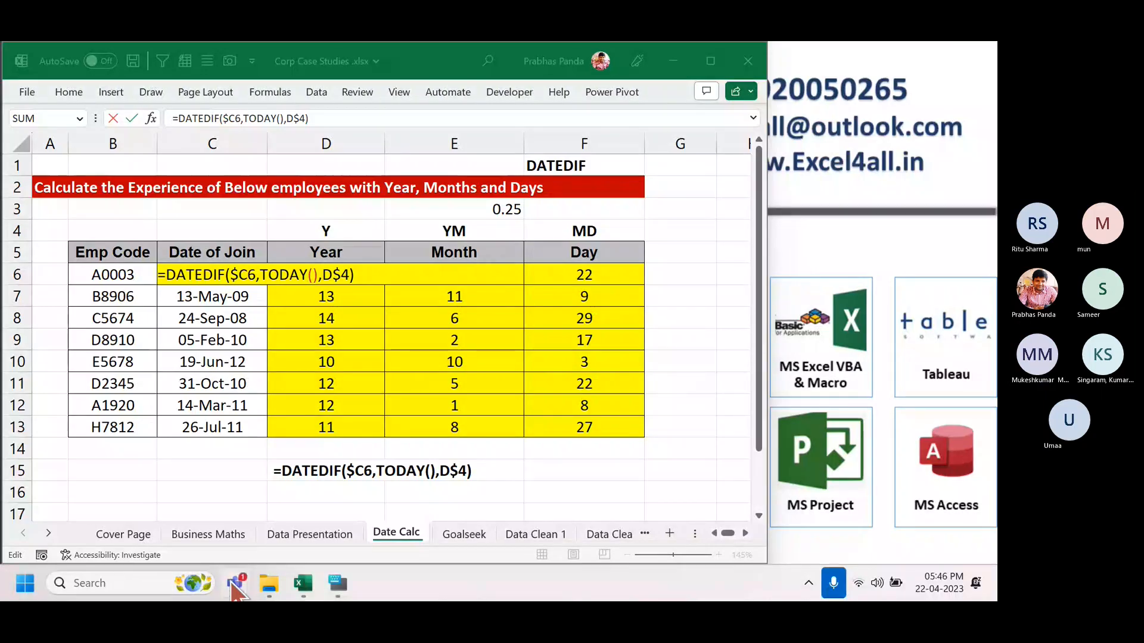
Switch to the Teams meeting and enlarge the table screenshot shared in the chat.
mouse_move(236, 582)
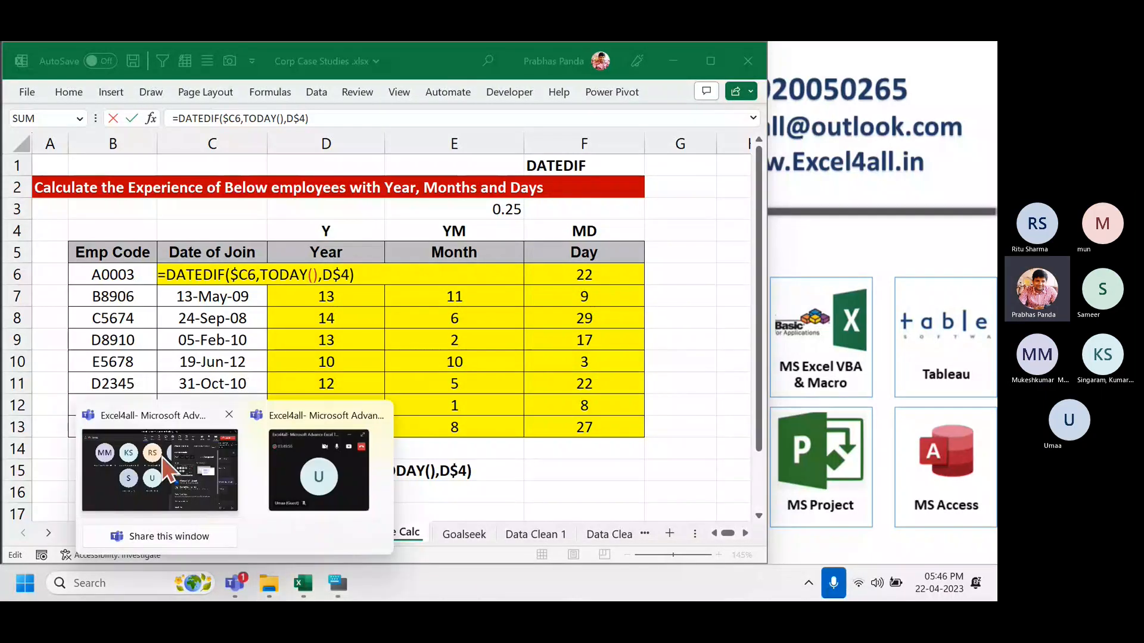
click(161, 468)
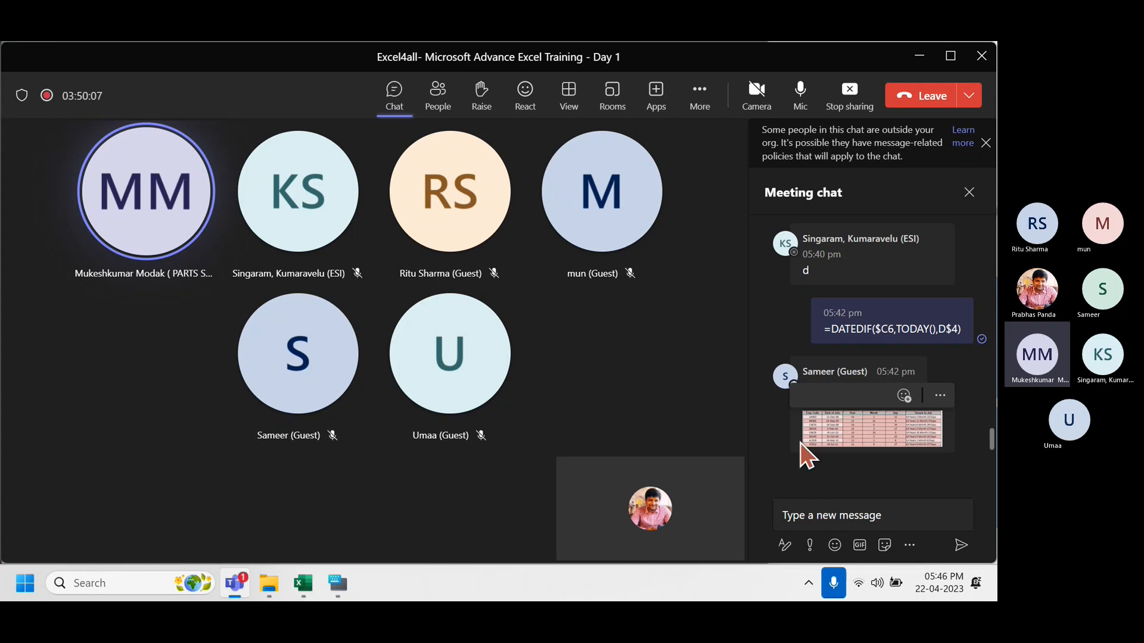
click(892, 424)
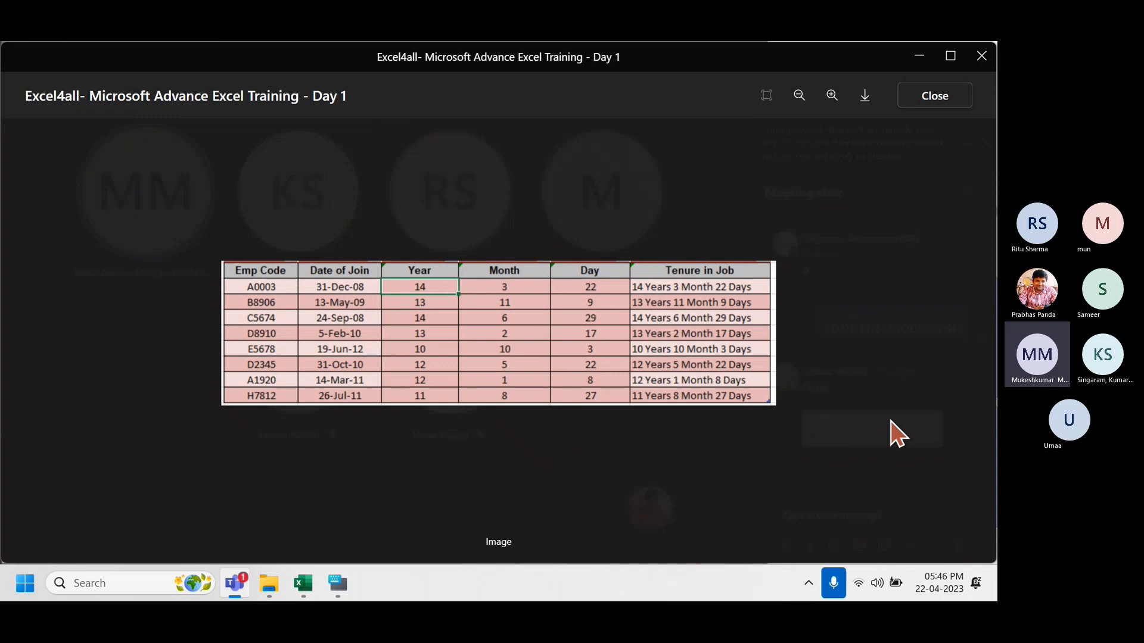
Close the enlarged image, dismiss the outside-organisation warning, then reopen and close the image.
key(Escape)
mouse_move(235, 581)
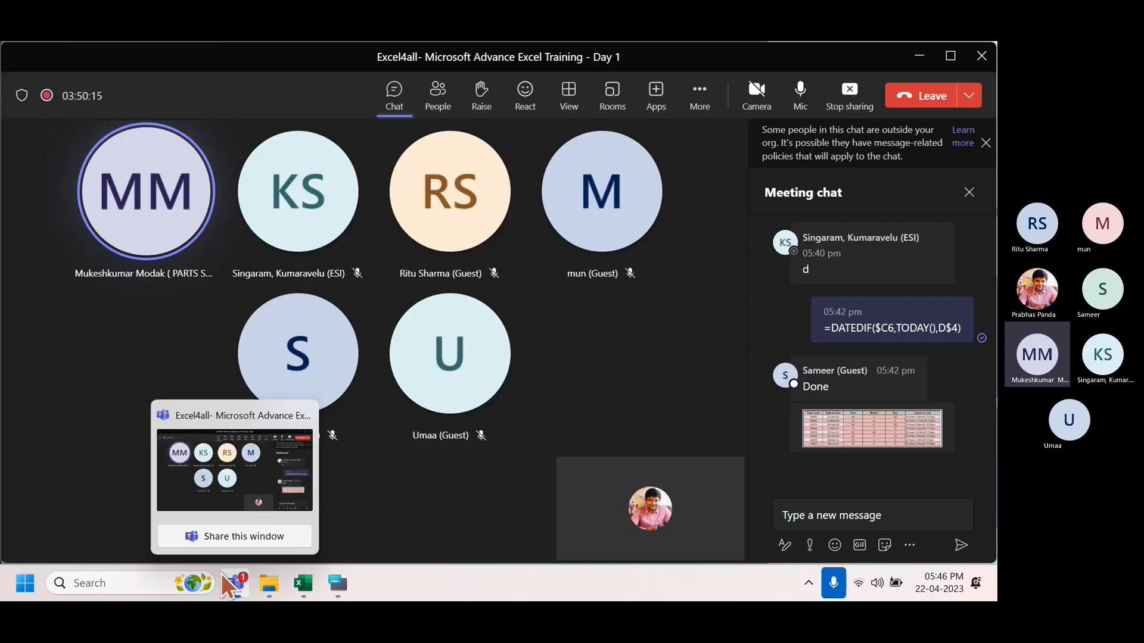
click(225, 536)
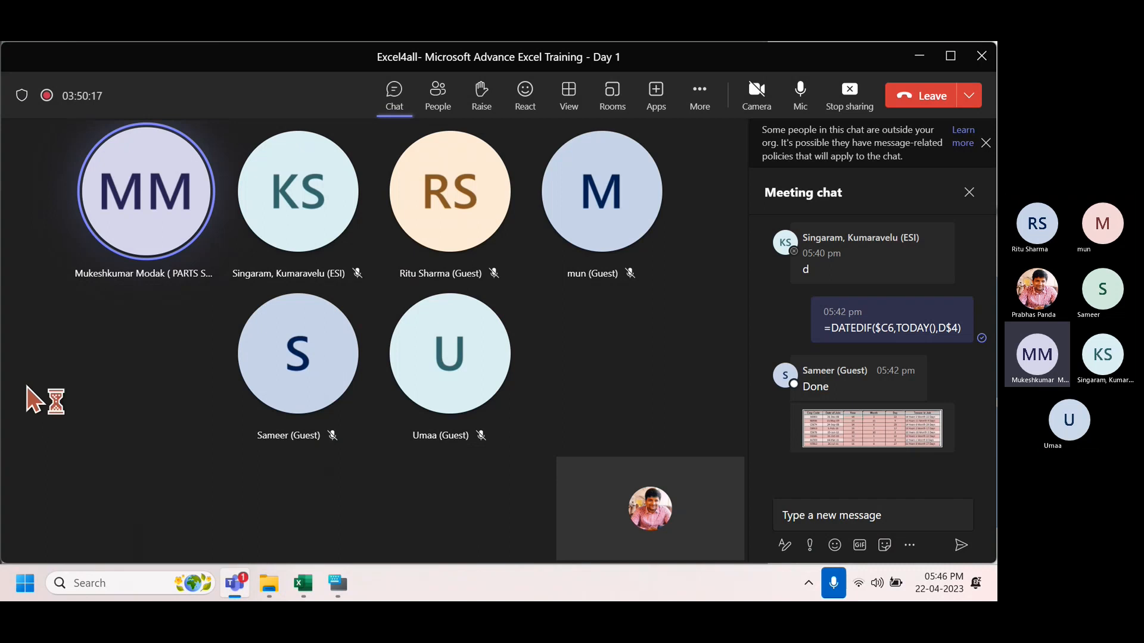
click(986, 143)
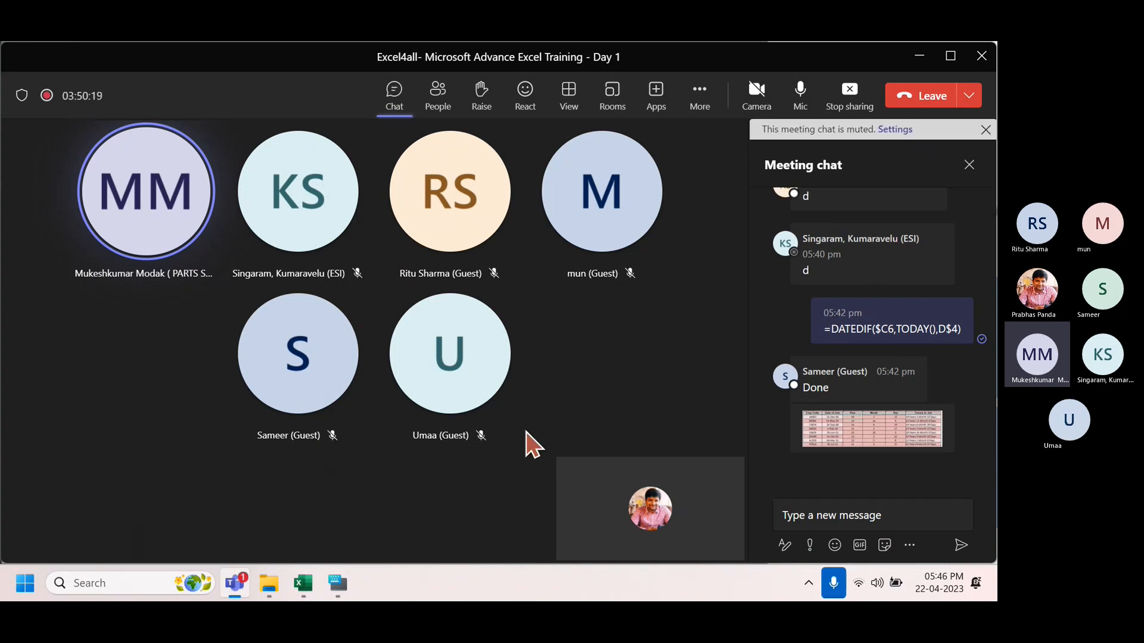
mouse_move(237, 581)
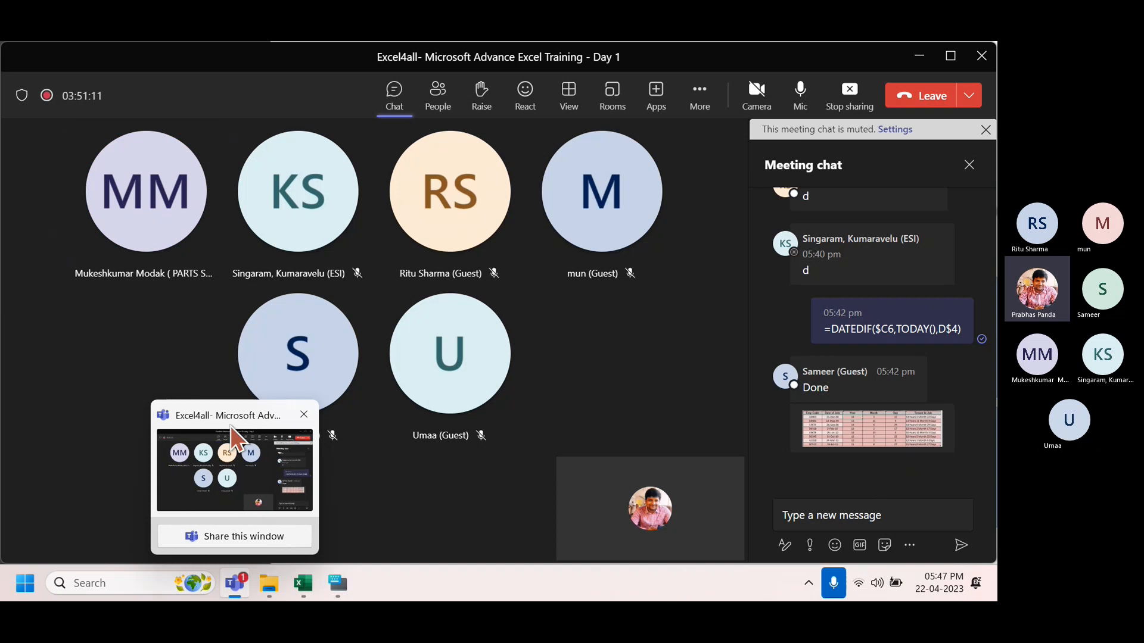
click(886, 425)
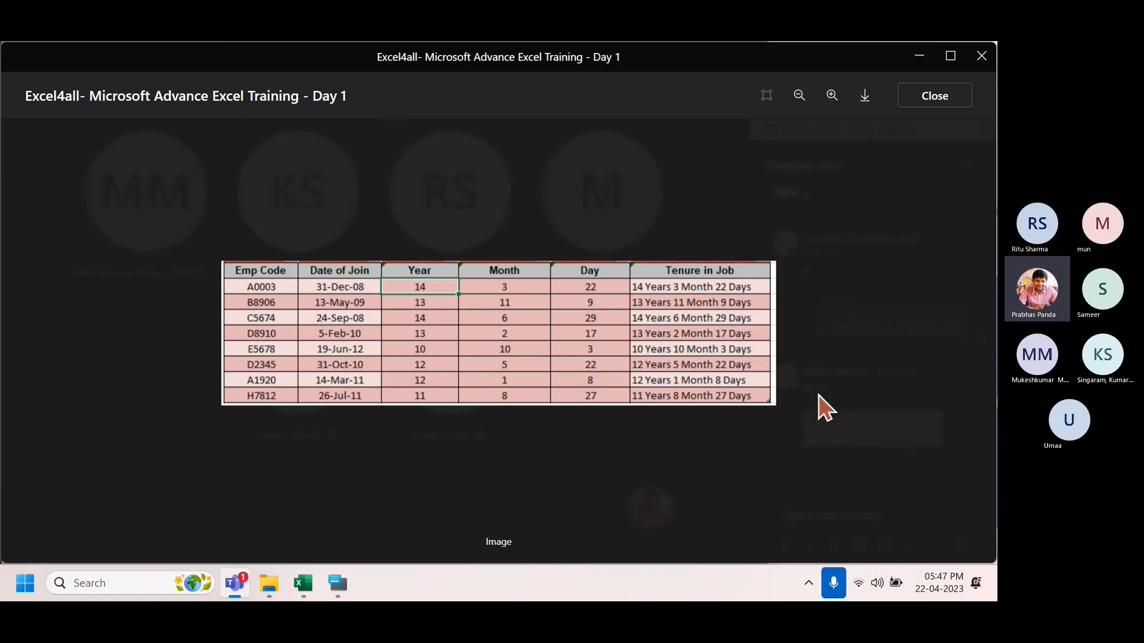
click(824, 408)
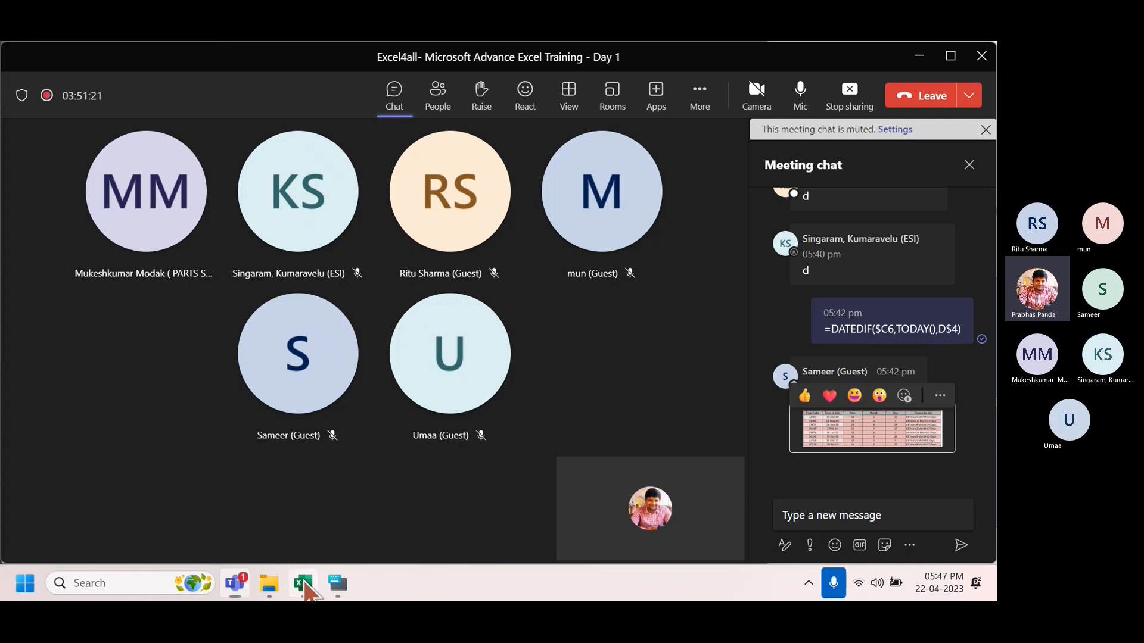
Back in Excel, cancel the D6 edit and show the Goalseek sheet with BASIC ₹40,000.
click(303, 582)
key(Escape)
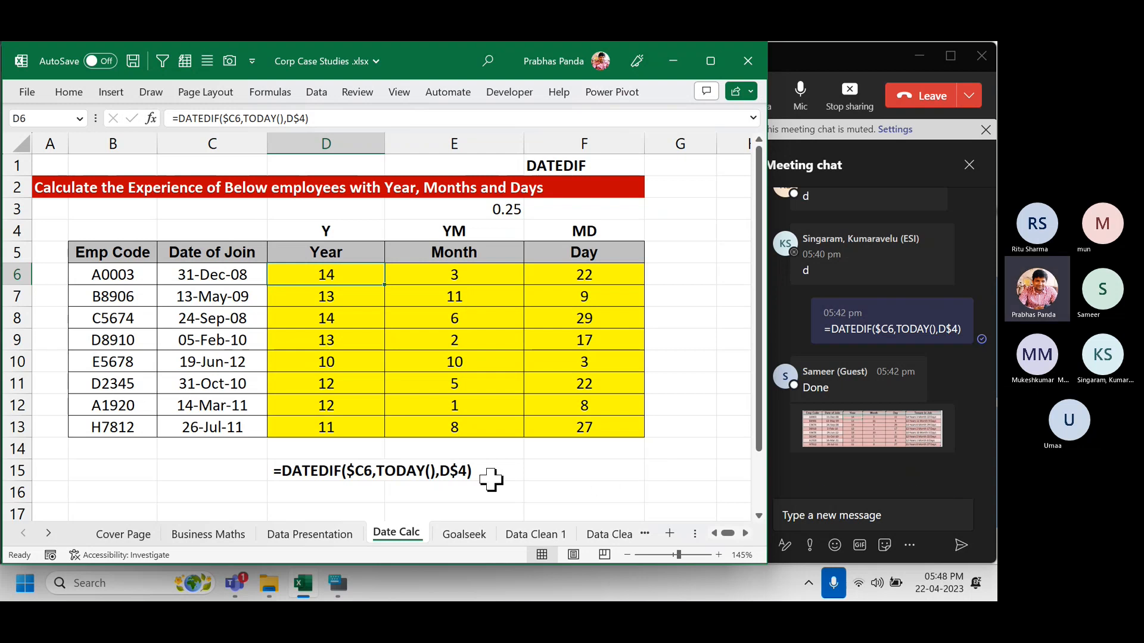
click(462, 534)
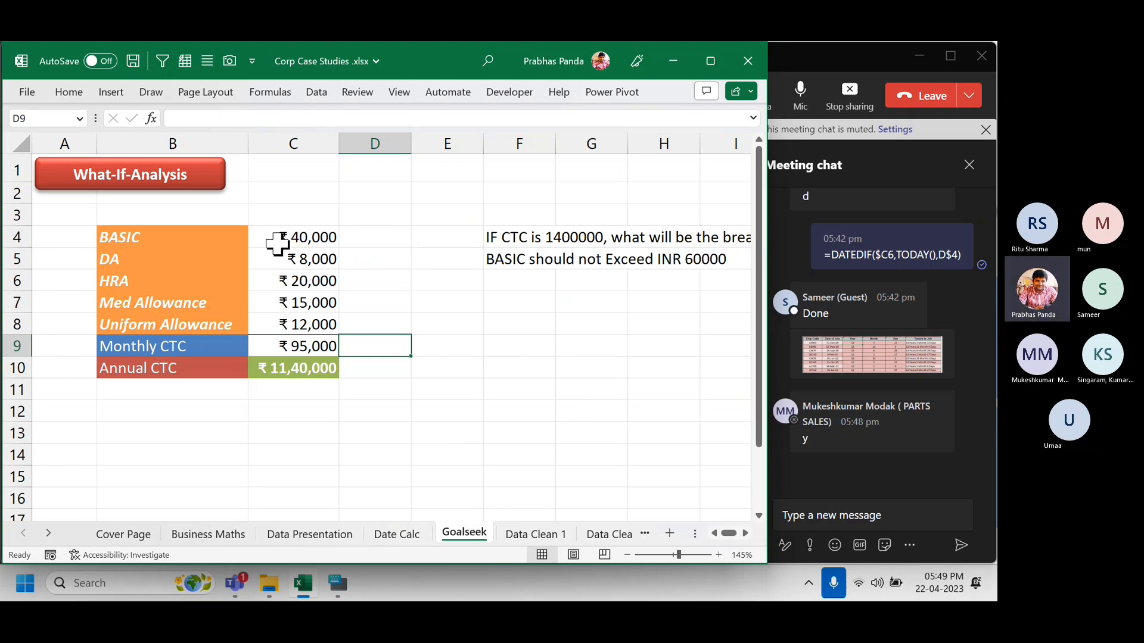
Inspect the DA (=C4*20%) and HRA (=C4*50%) formulas that reference BASIC in C4.
click(312, 235)
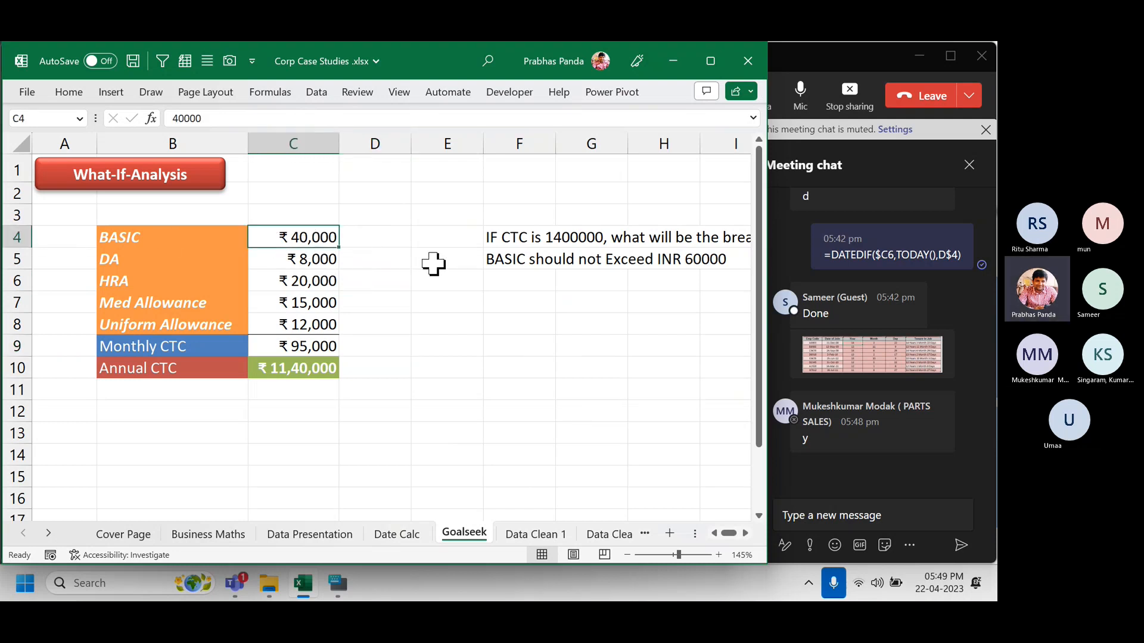
key(Down)
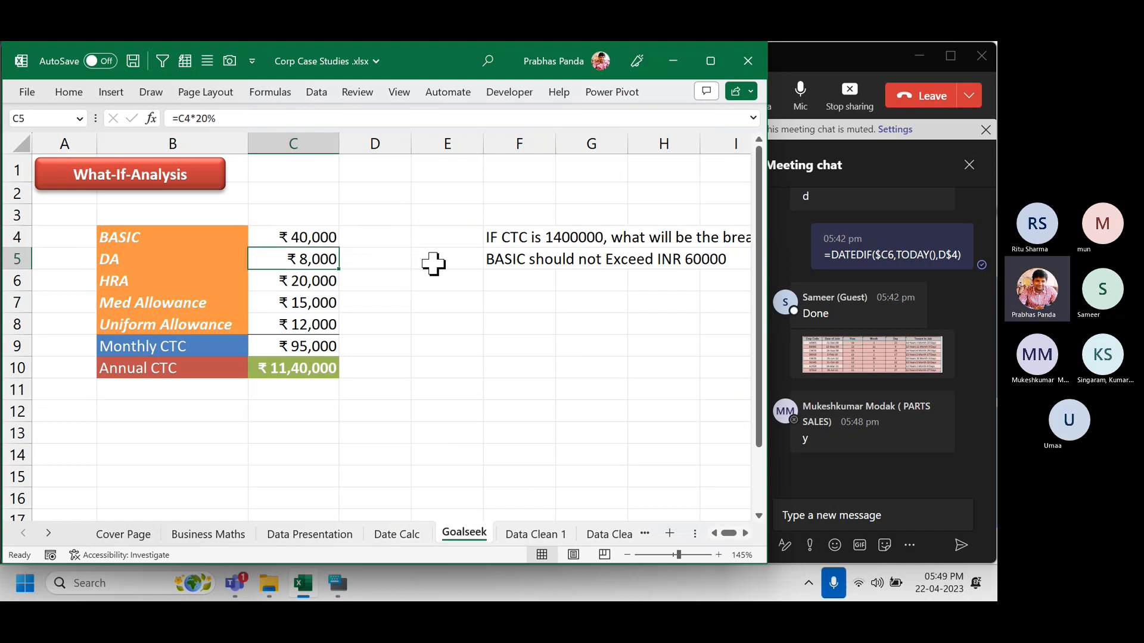
key(F2)
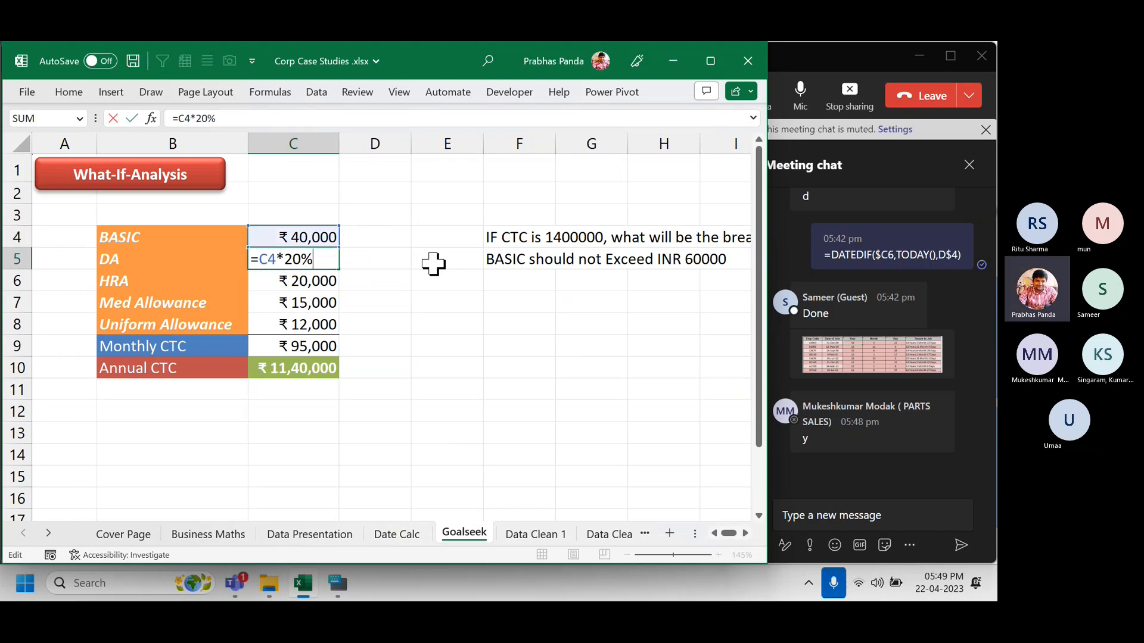
key(Return)
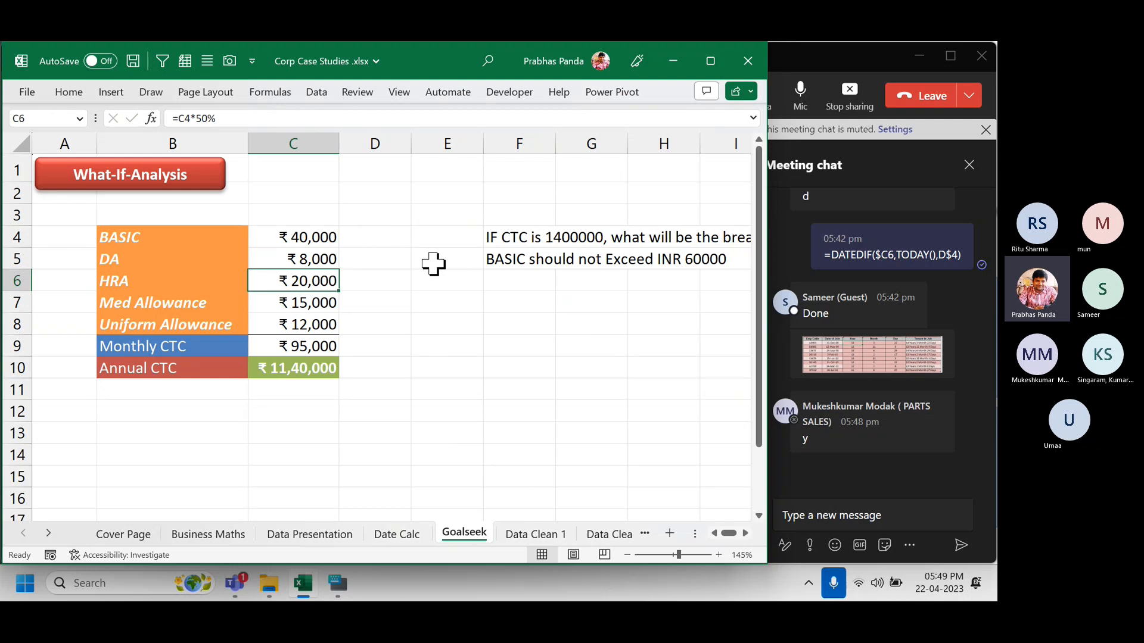
key(F2)
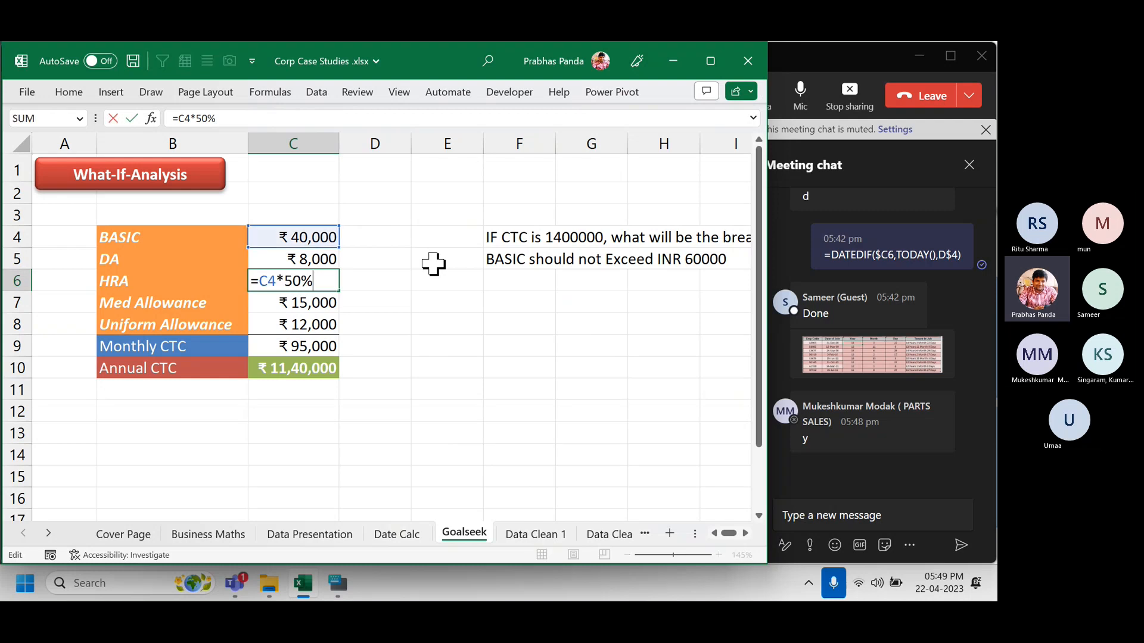
key(Escape)
Check the Monthly CTC (=SUM(C4:C8)) and Annual CTC (=C9*12) formulas, then show all formulas.
key(Down)
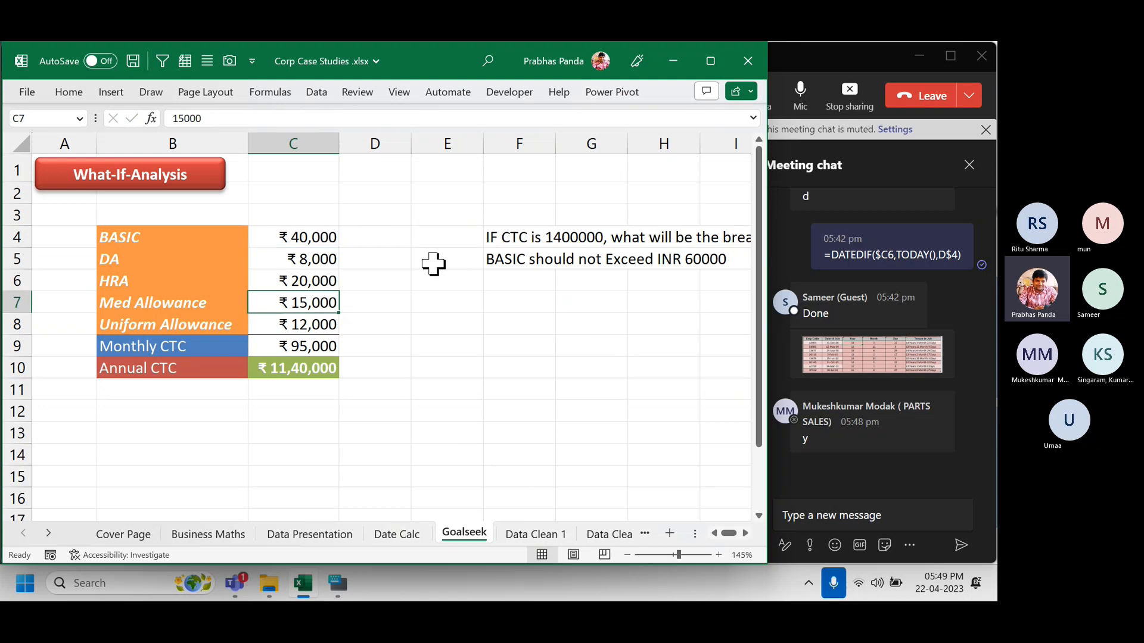
key(Down)
key(Down)
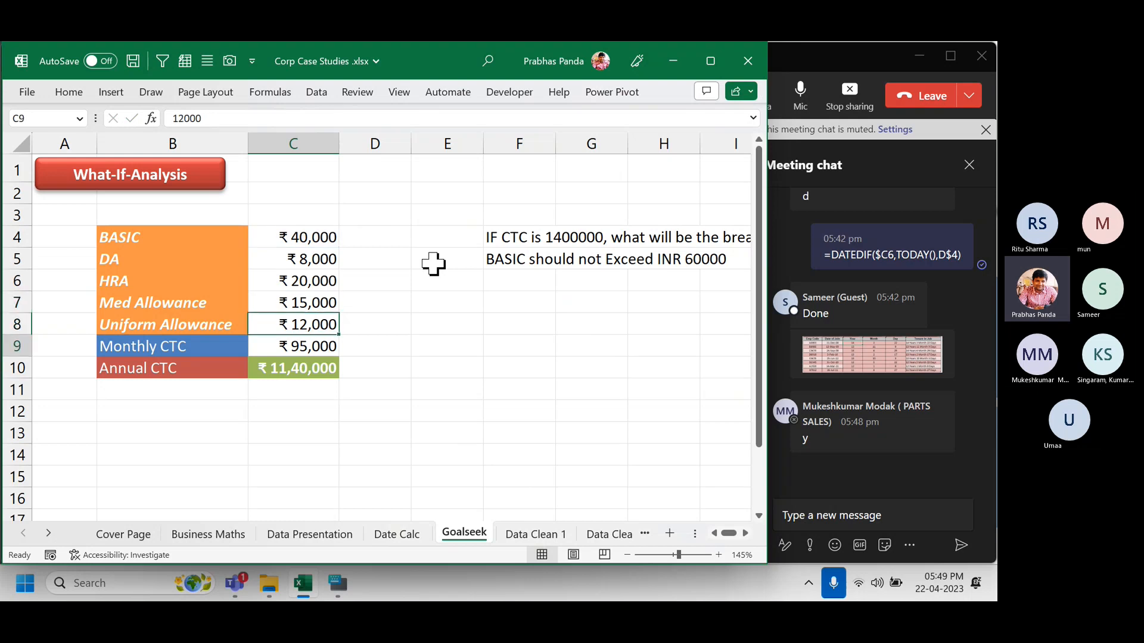
key(F2)
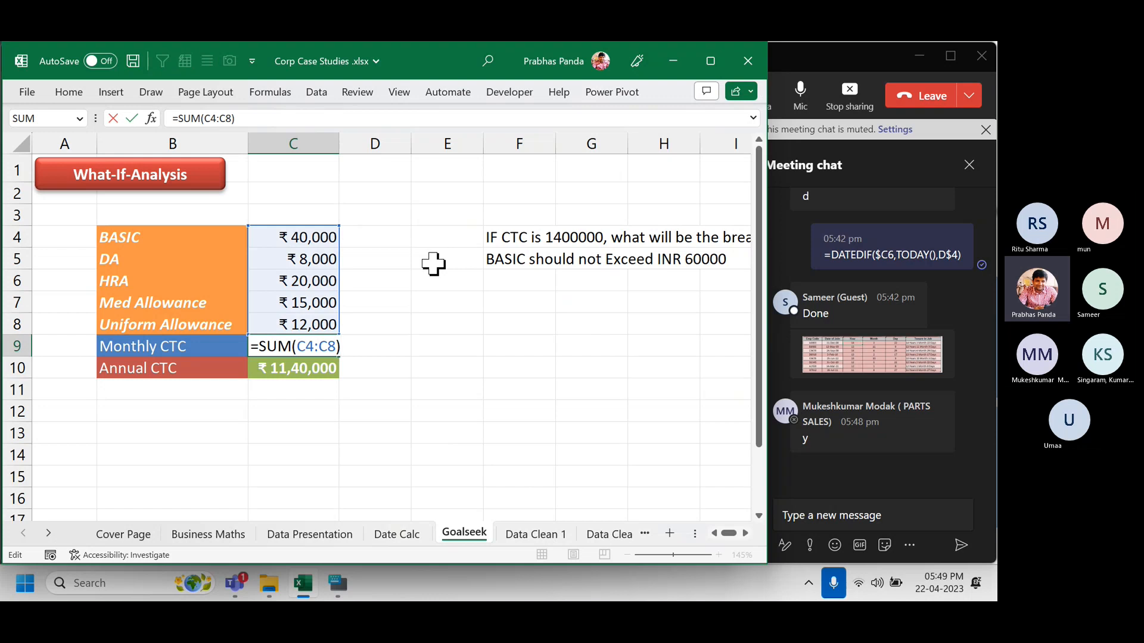
key(Escape)
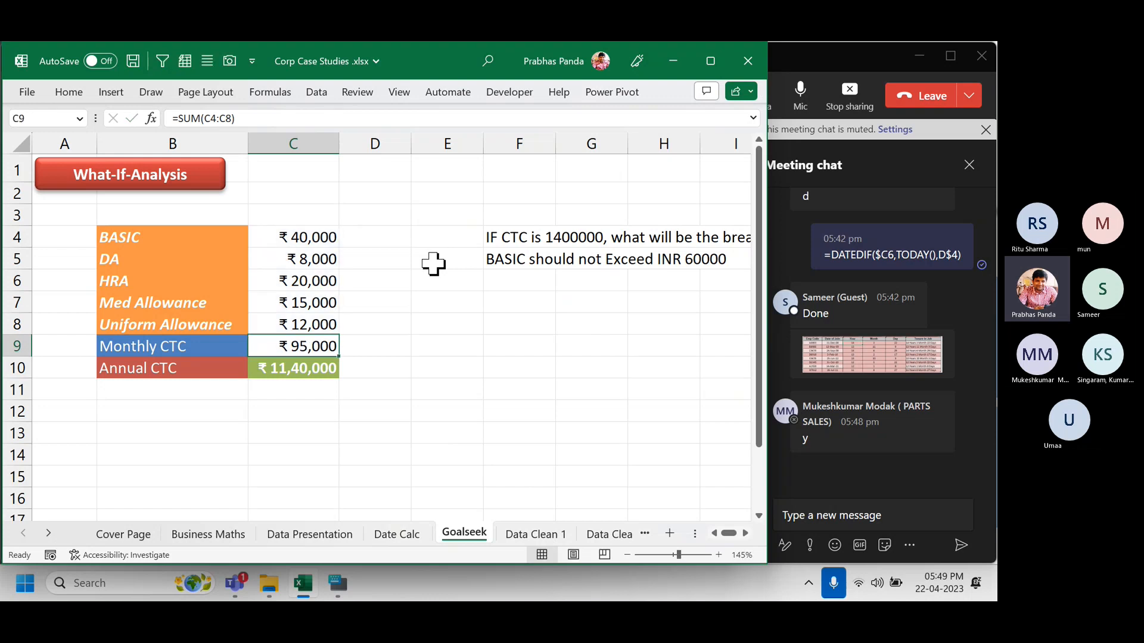
key(Down)
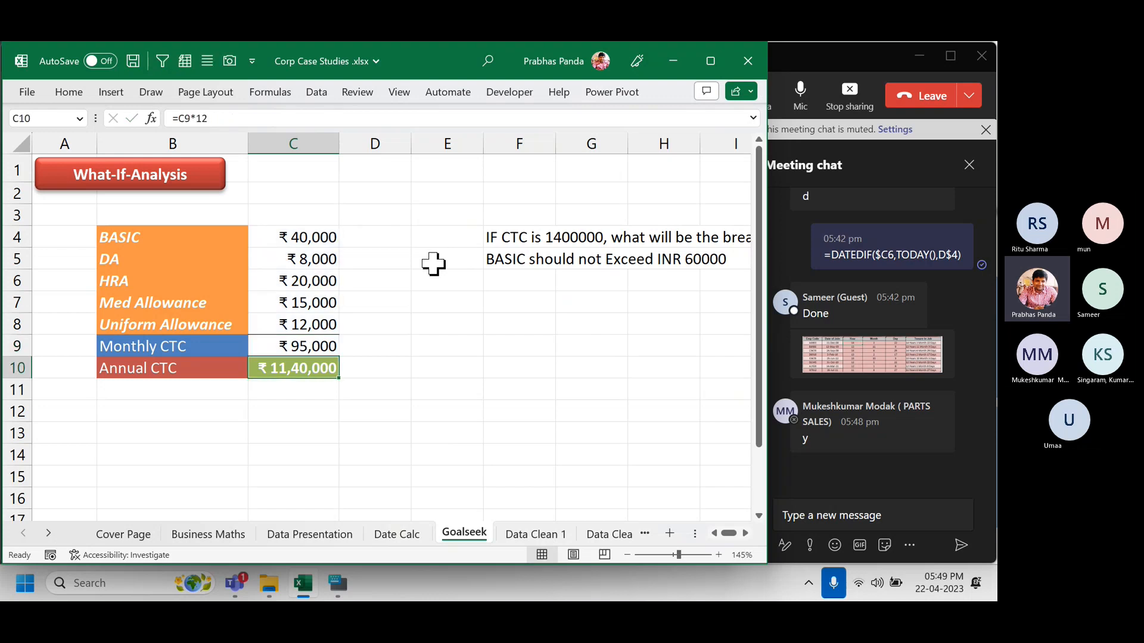
key(F2)
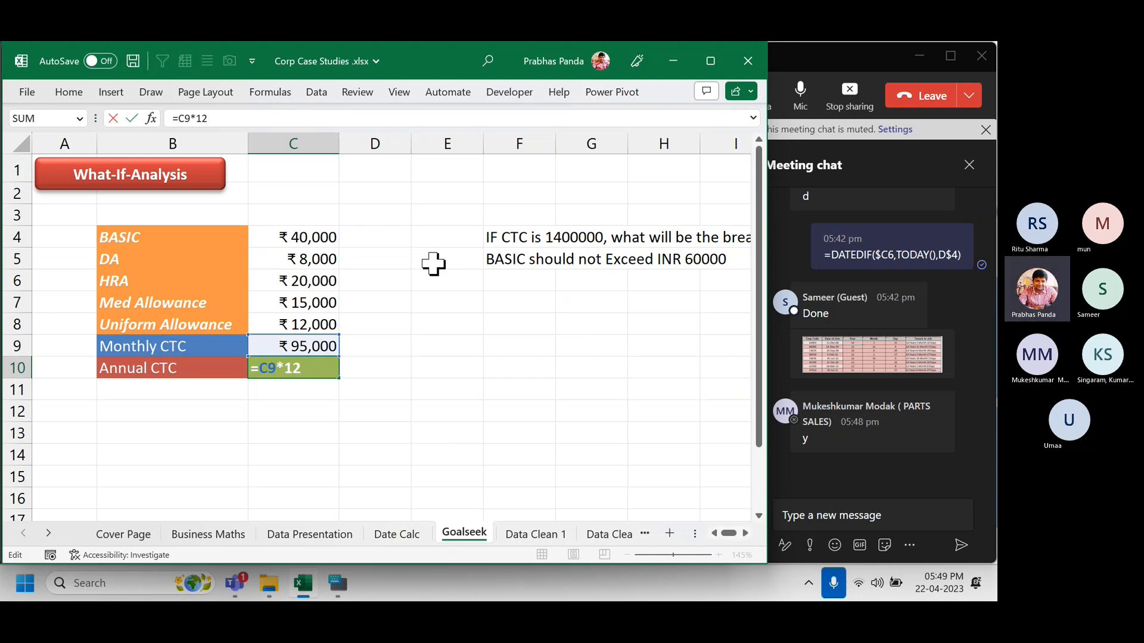
key(Escape)
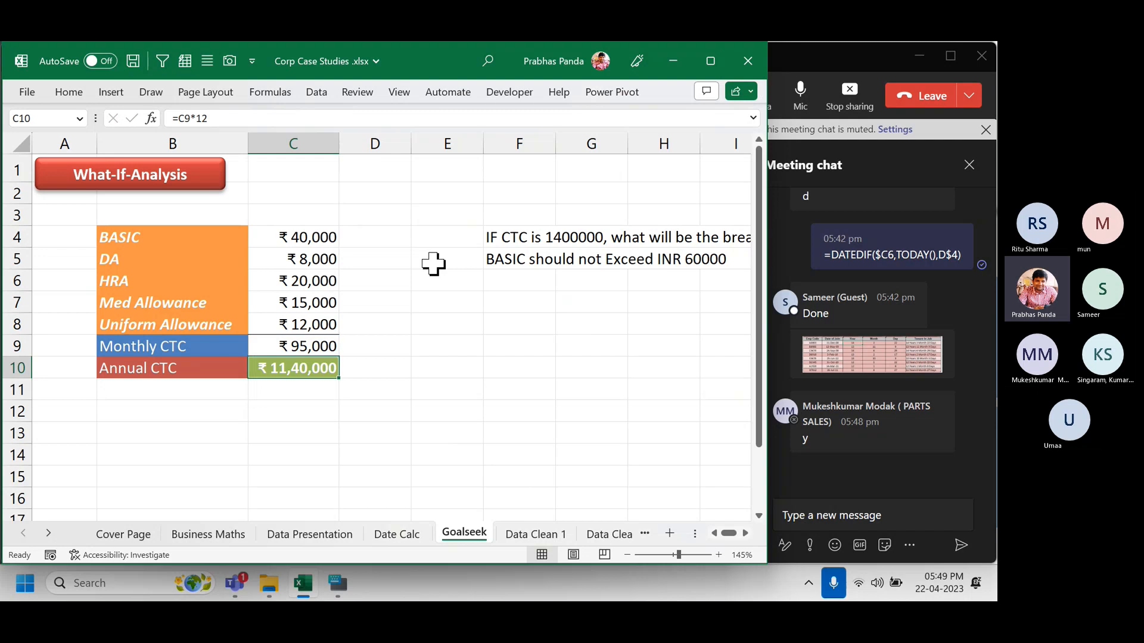
key(ctrl+grave)
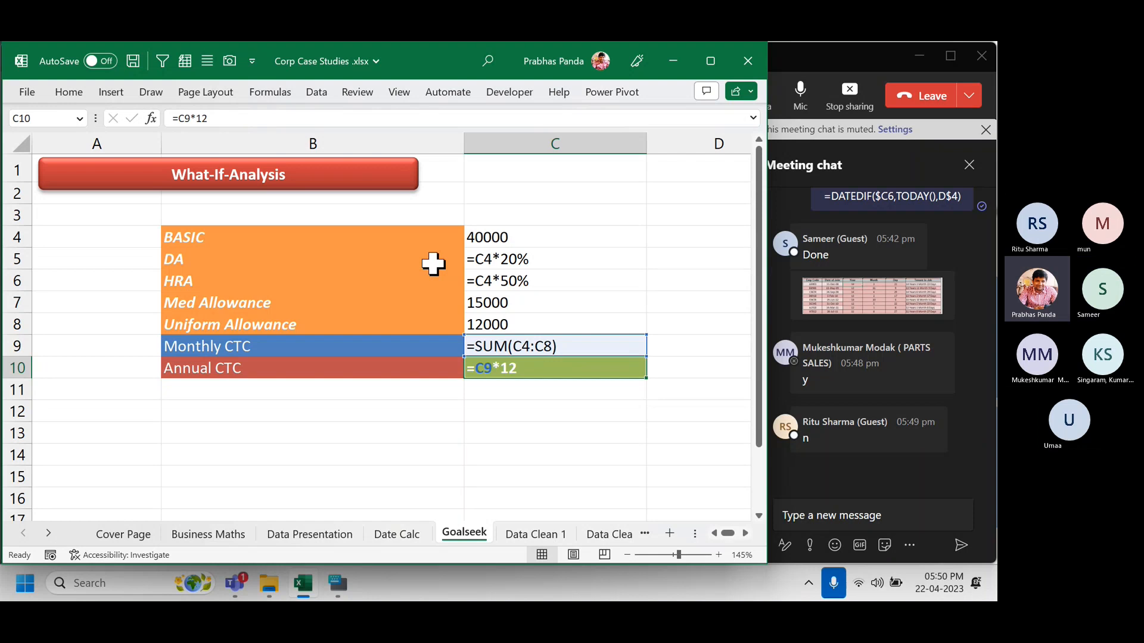
Minimize the On-Screen Keyboard and return the sheet to values, with Annual CTC ₹11,40,000.
click(338, 584)
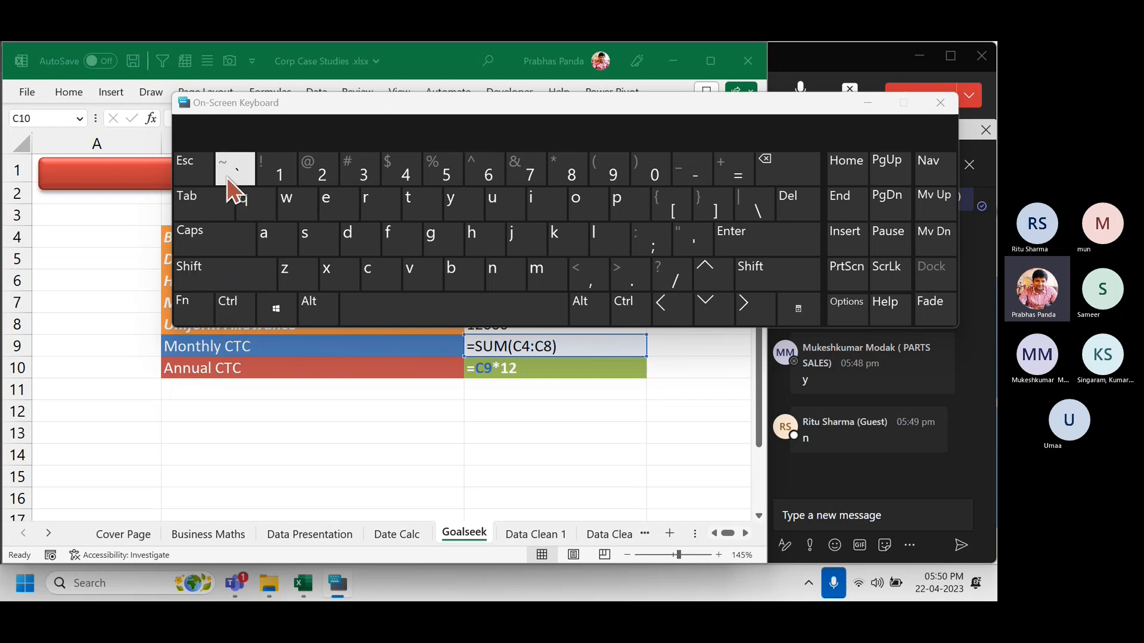
click(868, 103)
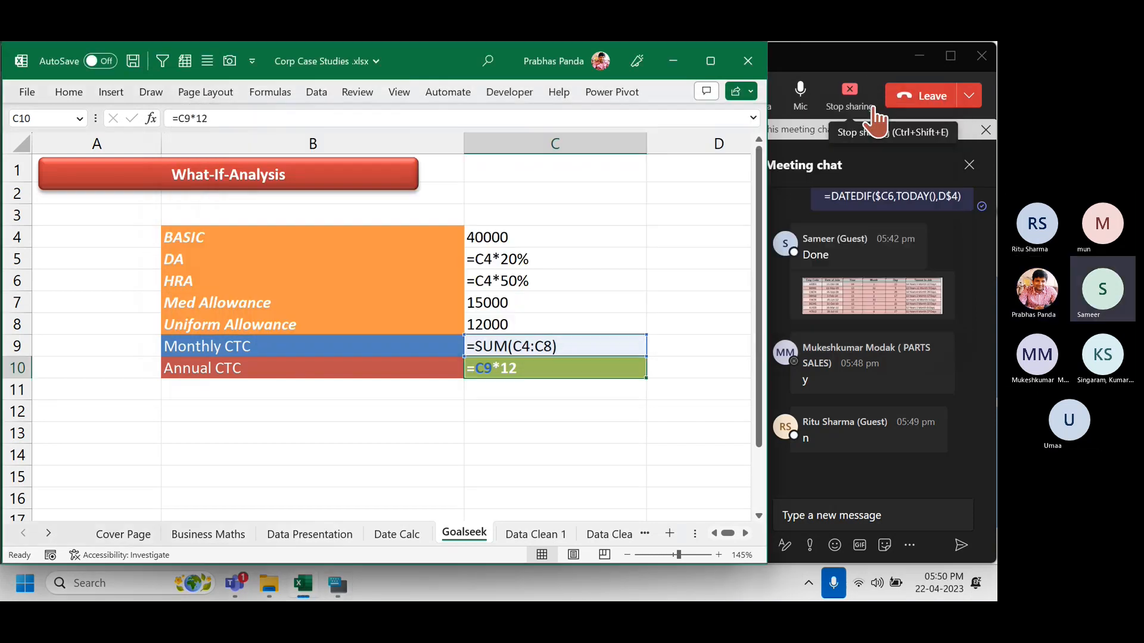
key(ctrl+grave)
key(ctrl+grave)
key(ctrl+grave)
key(ctrl+grave)
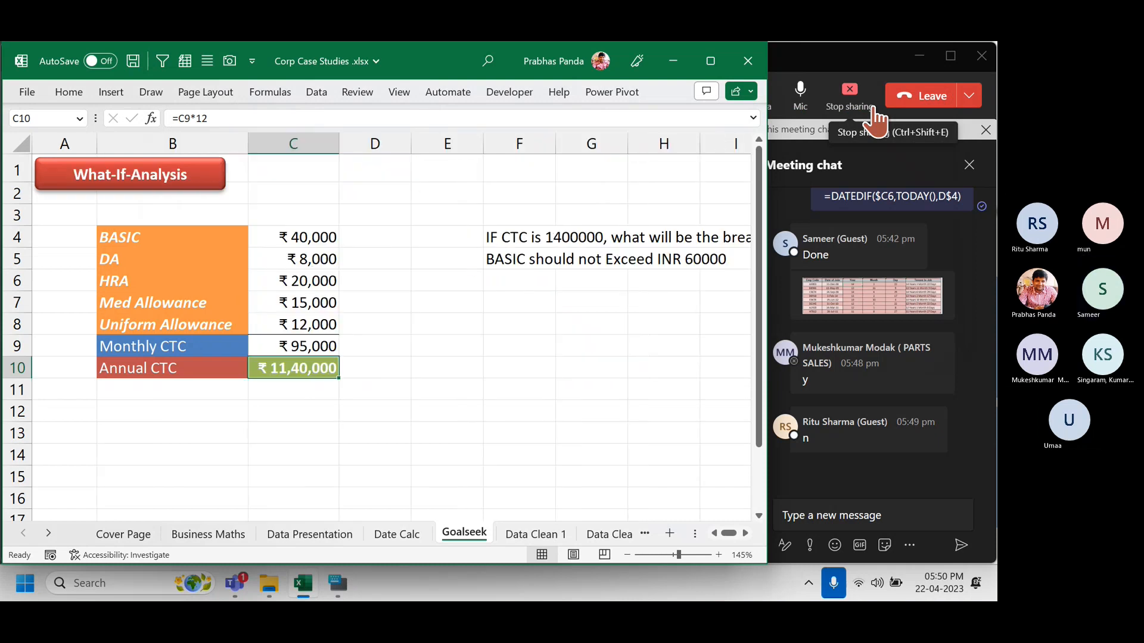
key(ctrl+grave)
key(ctrl+grave)
key(ctrl+grave)
key(ctrl+grave)
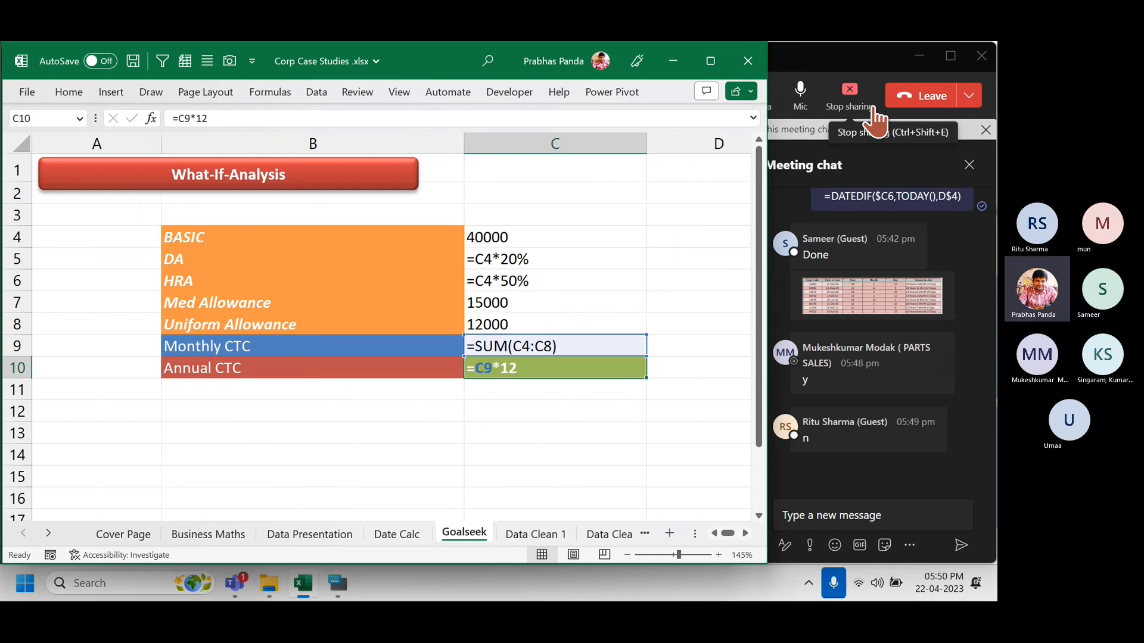
key(ctrl+grave)
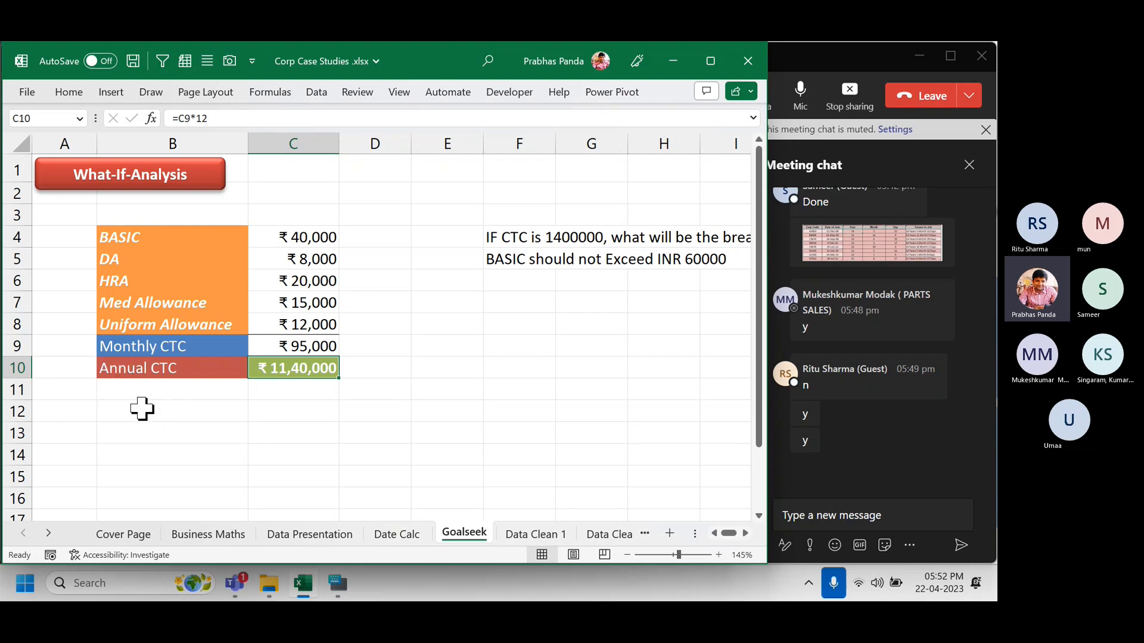
click(317, 146)
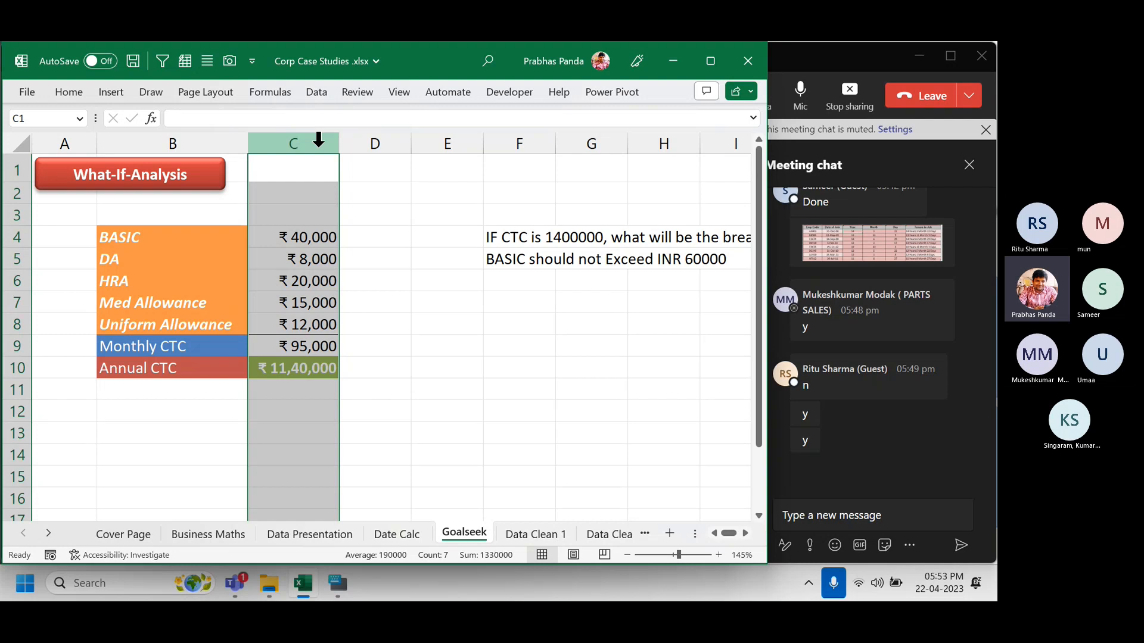
click(497, 351)
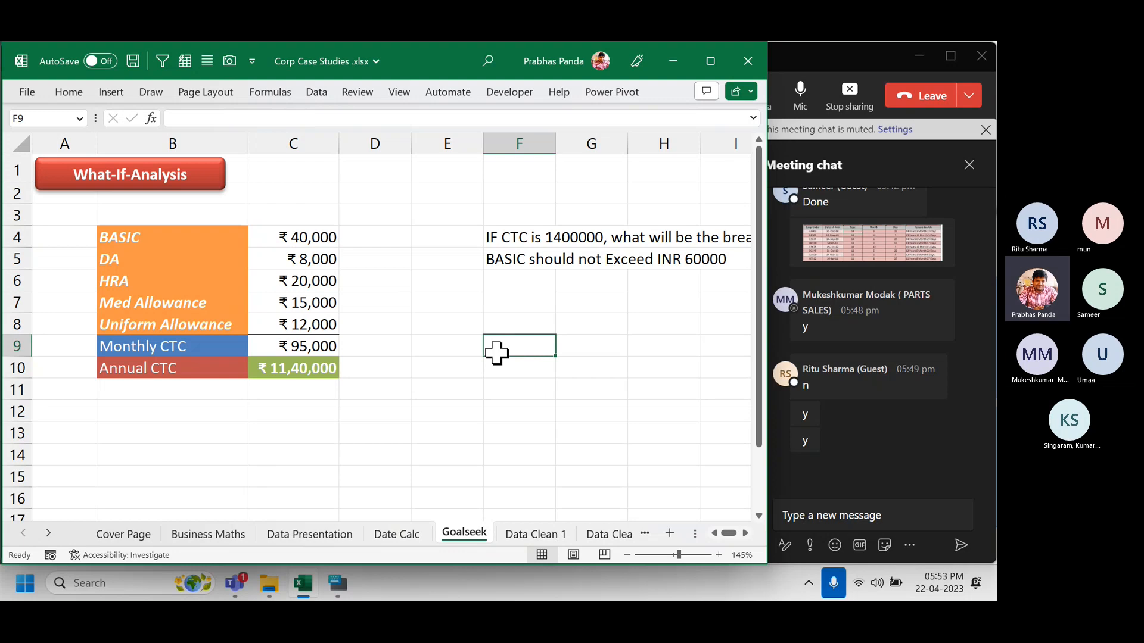
click(313, 142)
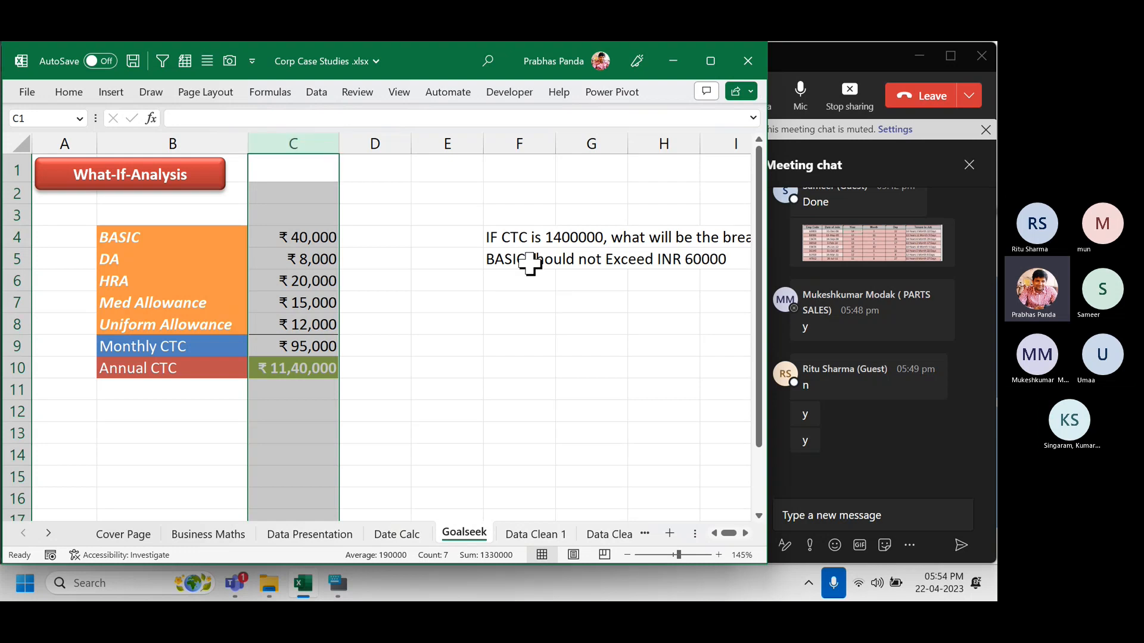
drag(523, 260, 715, 258)
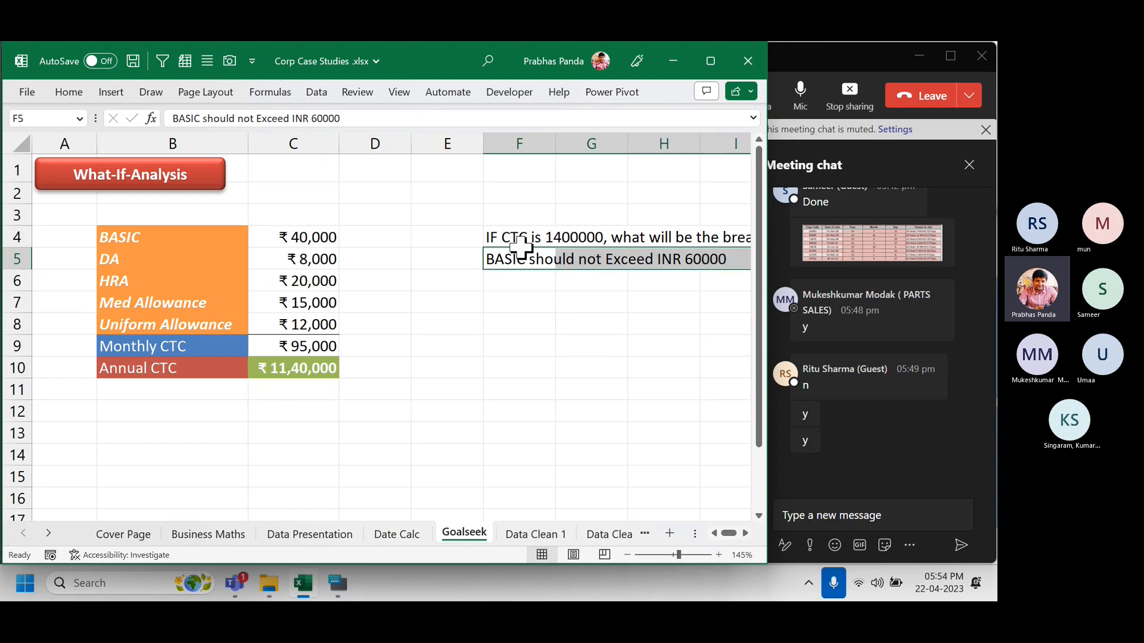
Fill the 'BASIC should not Exceed INR 60000' note yellow, then select the BASIC value in C4.
click(66, 92)
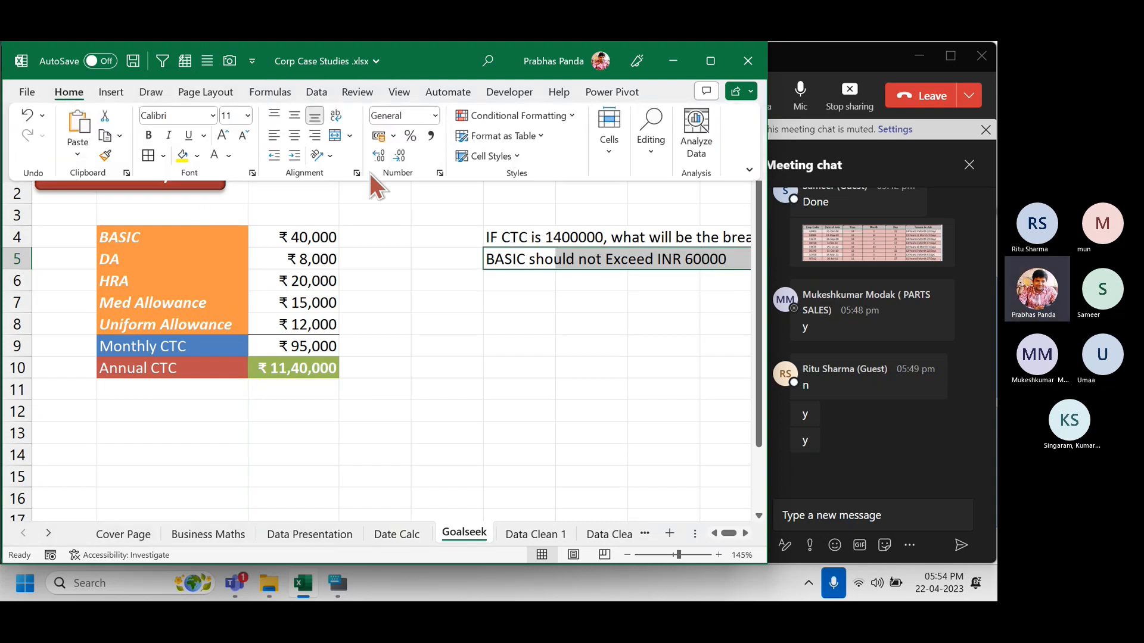
click(181, 155)
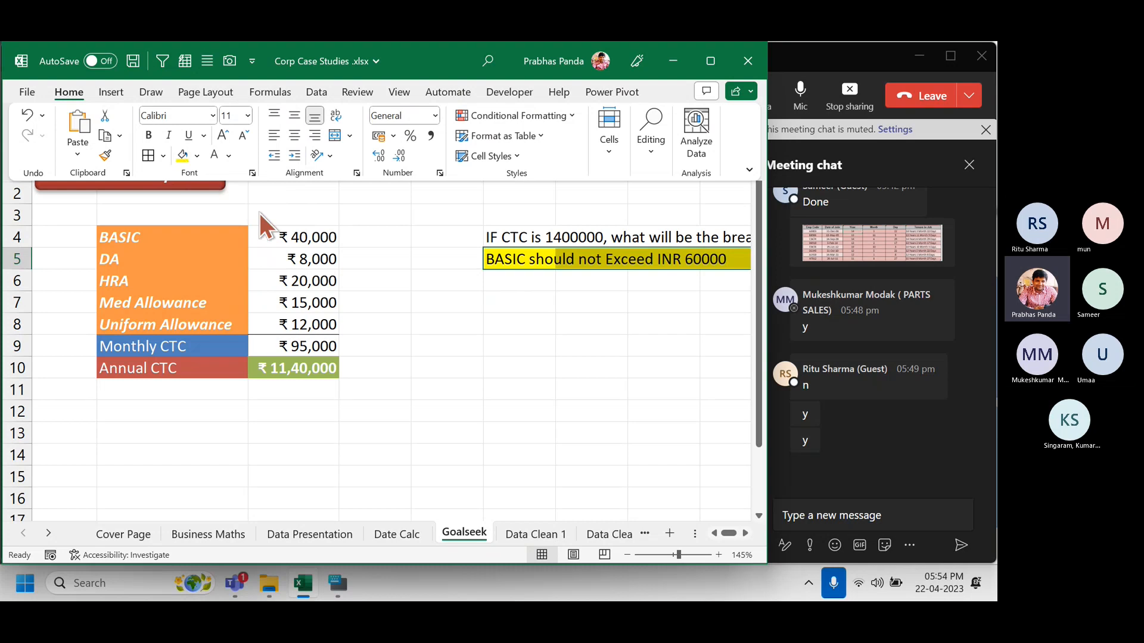
click(421, 283)
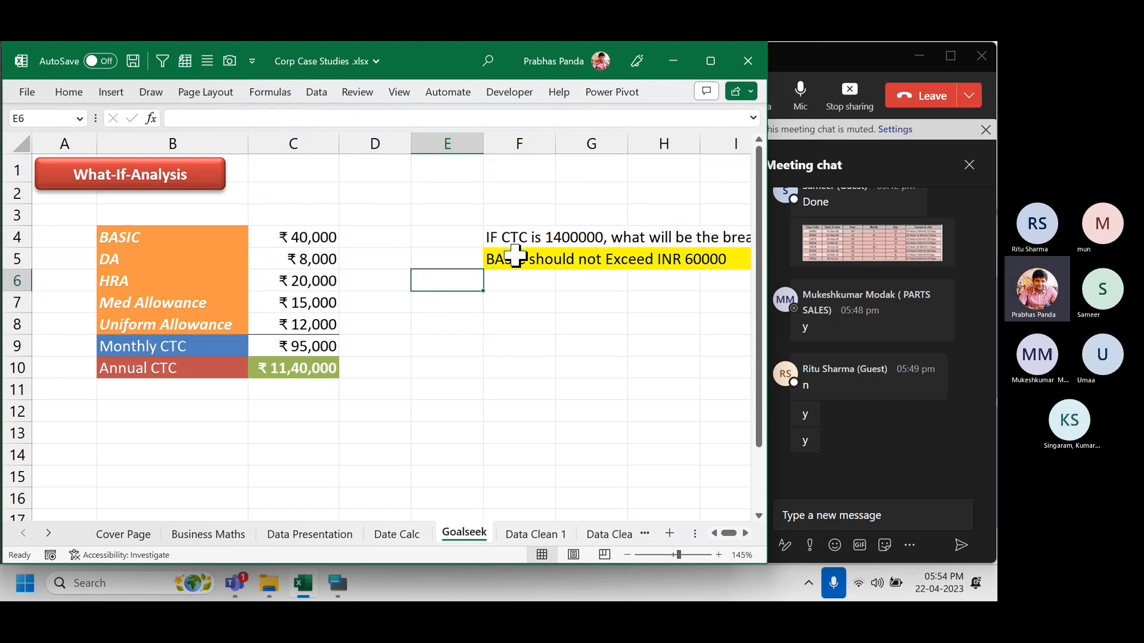
drag(313, 213, 317, 458)
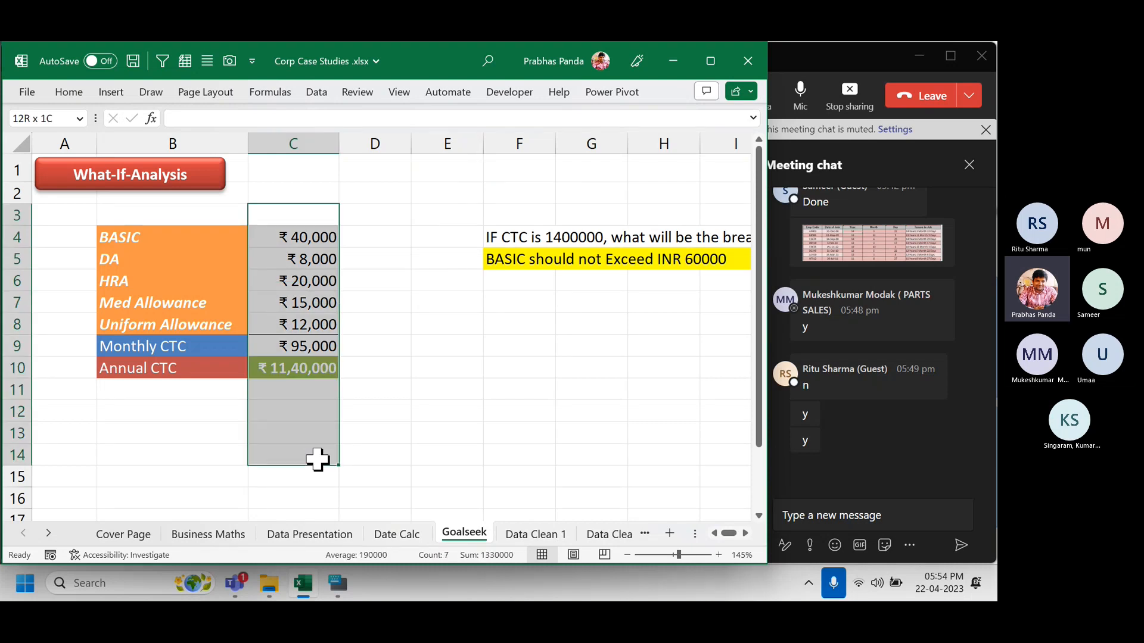
click(316, 237)
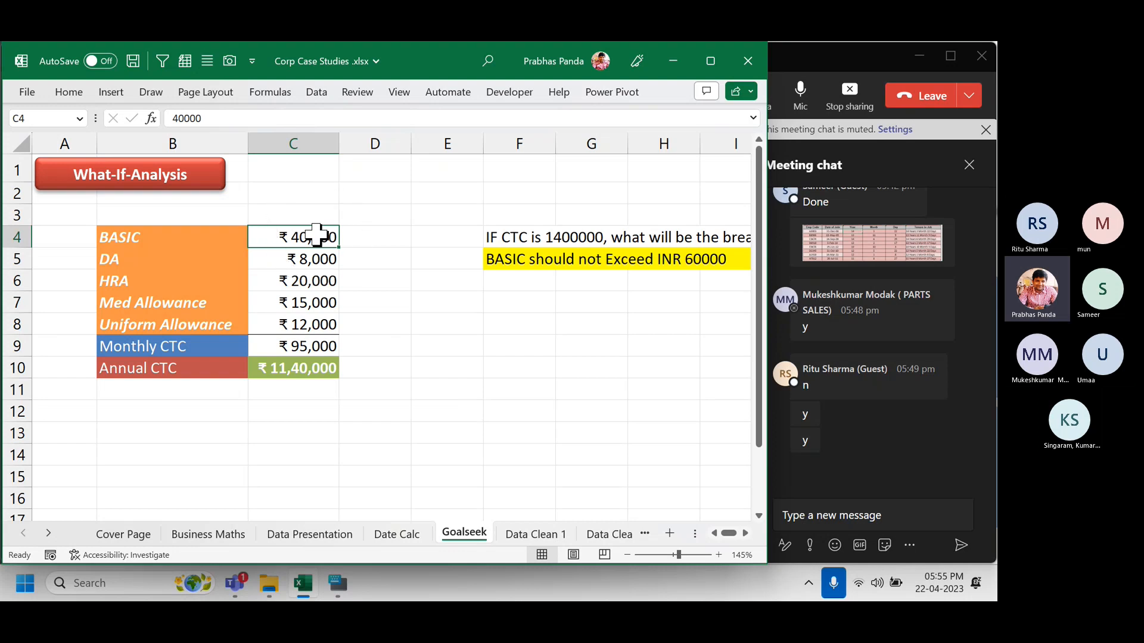
text(60000)
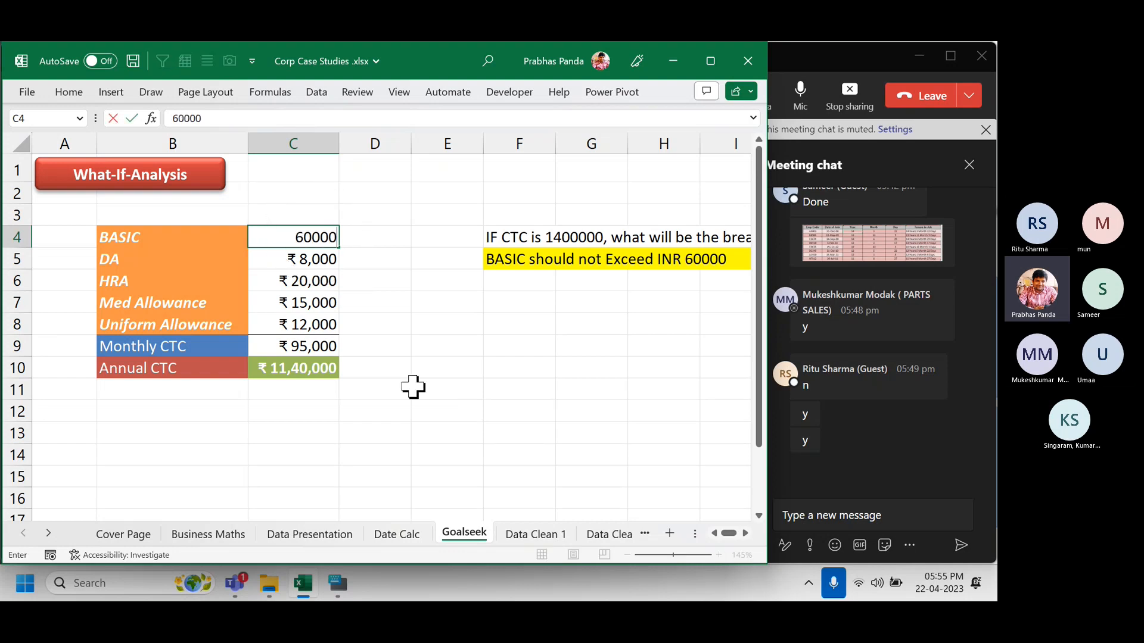
key(Return)
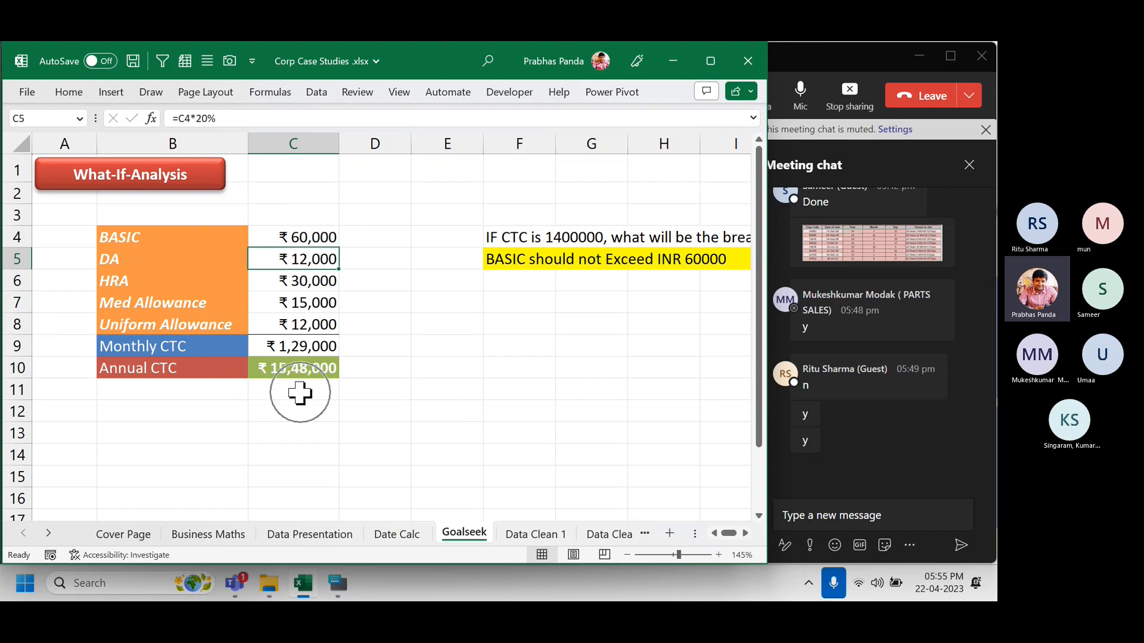
click(302, 238)
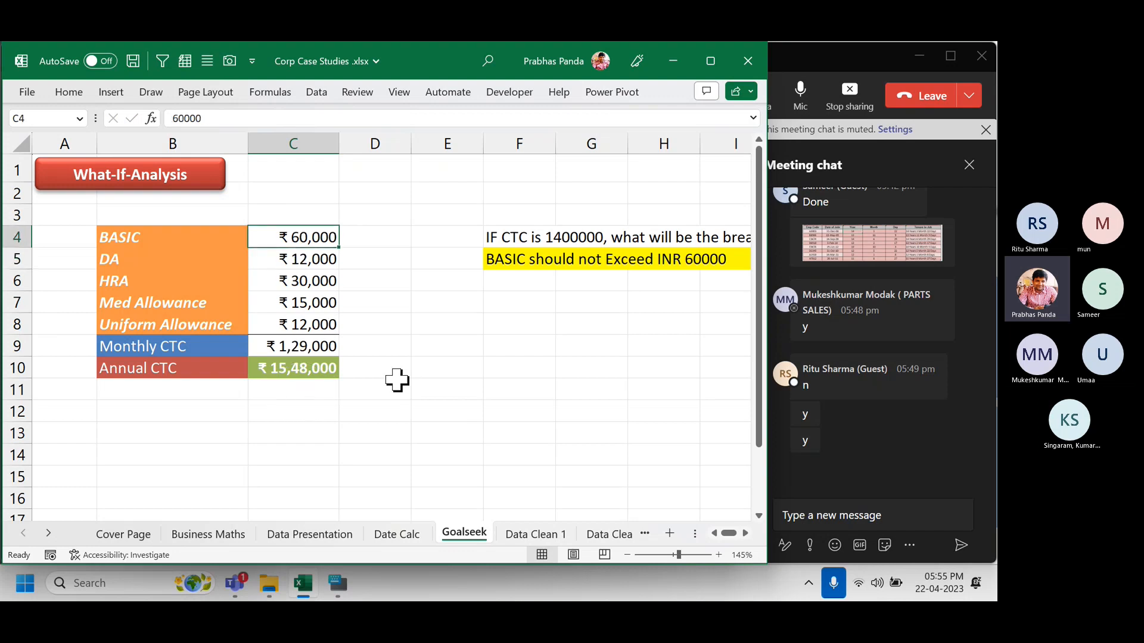
text(57000)
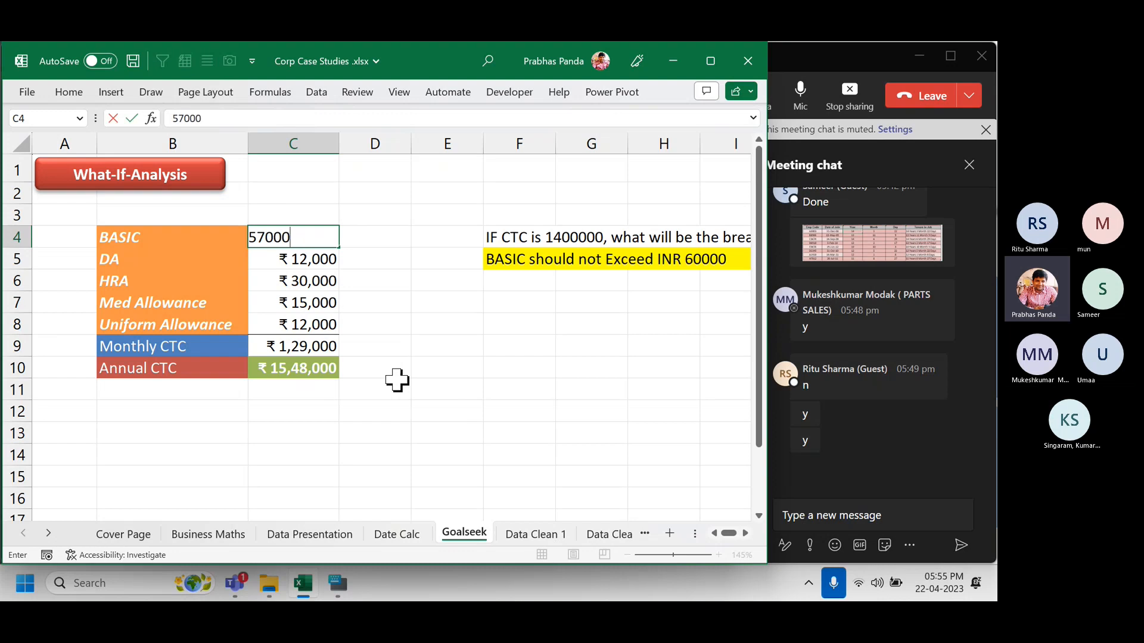
key(Return)
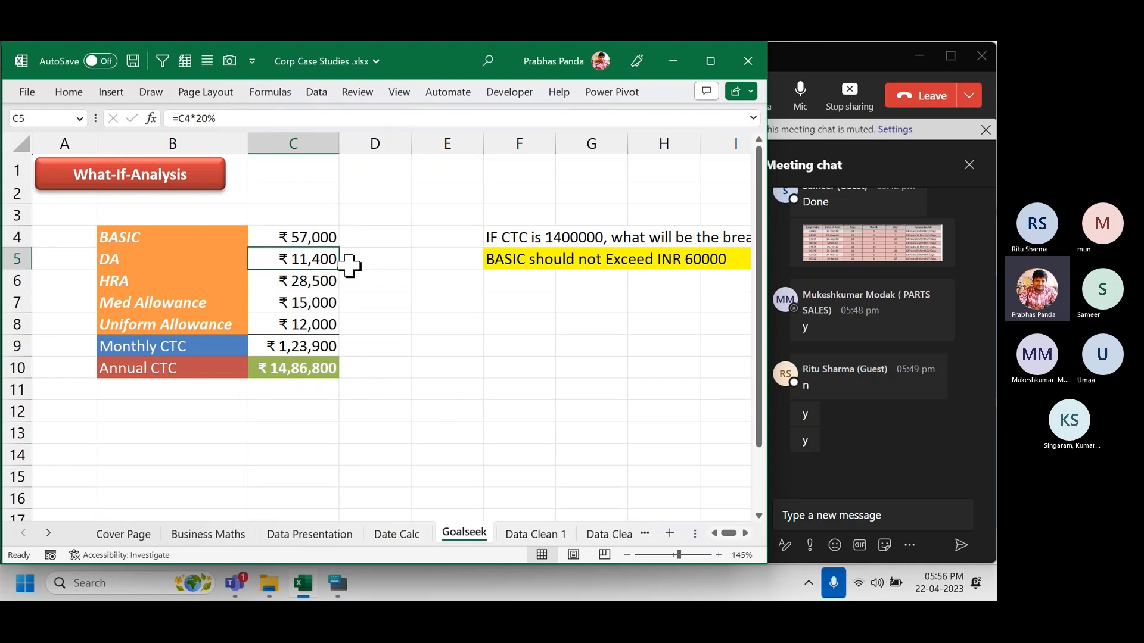
key(ctrl+z)
key(ctrl+z)
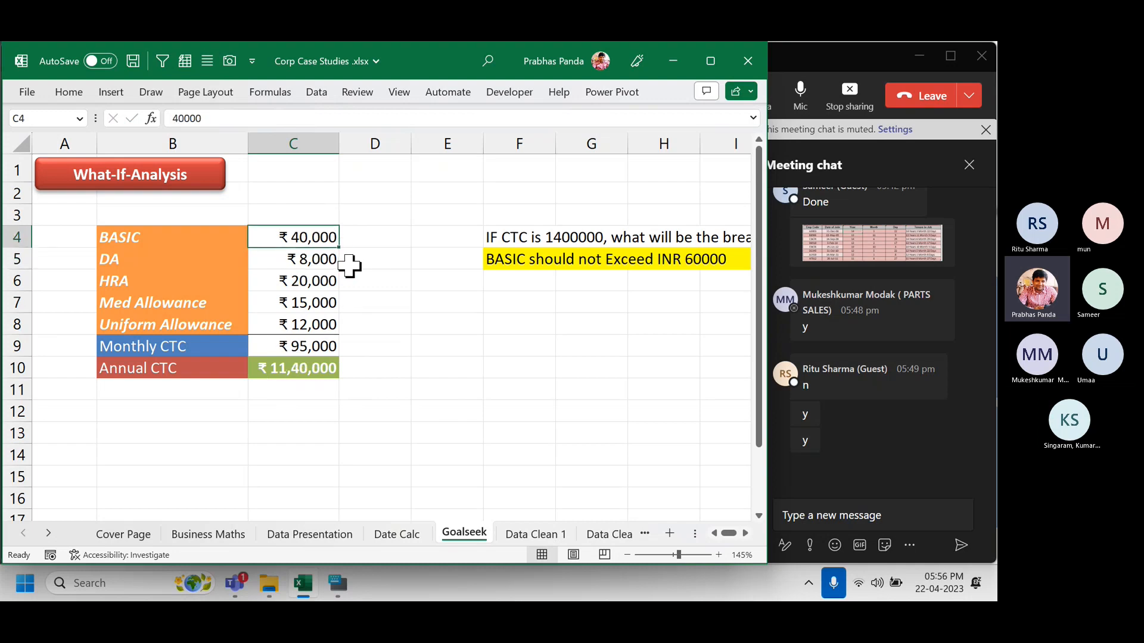
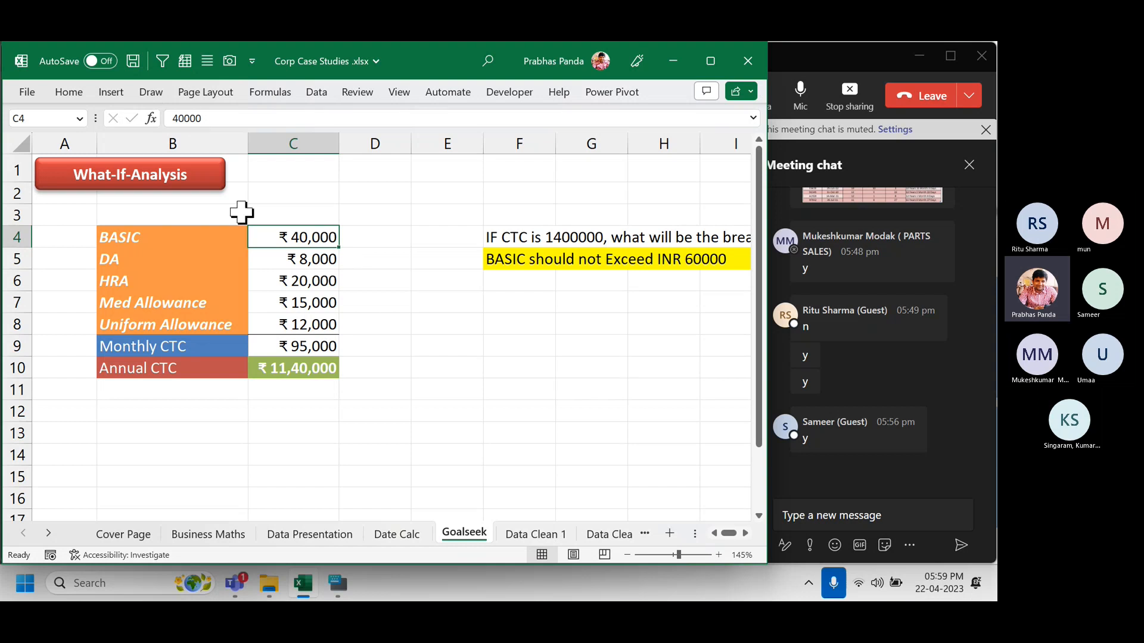
From the Data ribbon, list the What-If Analysis tools and try to pick Goal Seek.
click(312, 94)
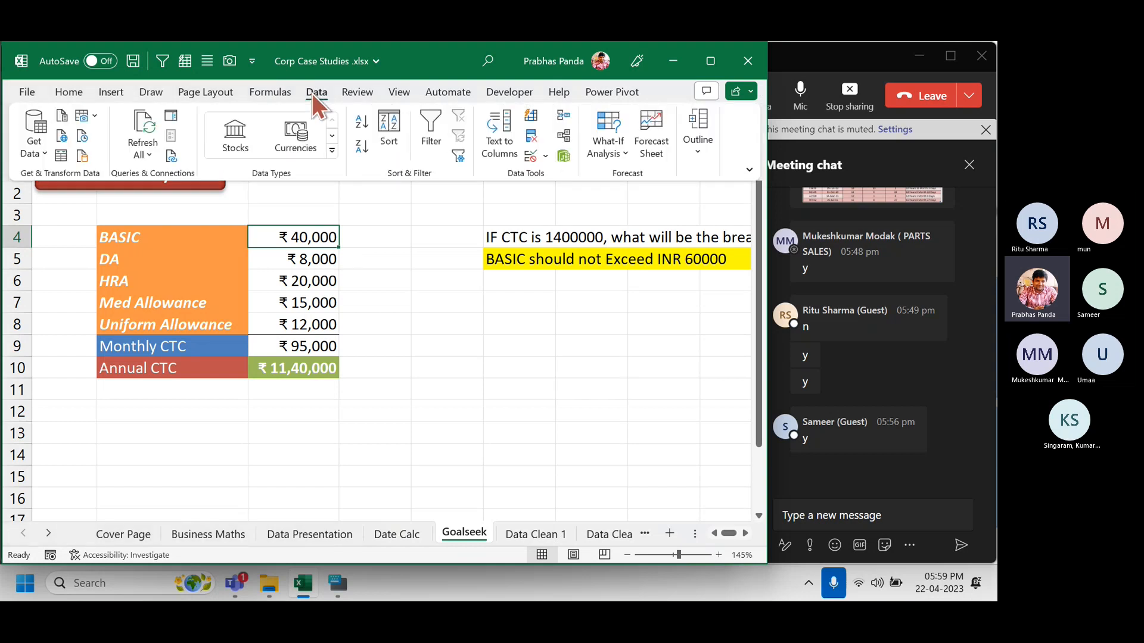
click(608, 153)
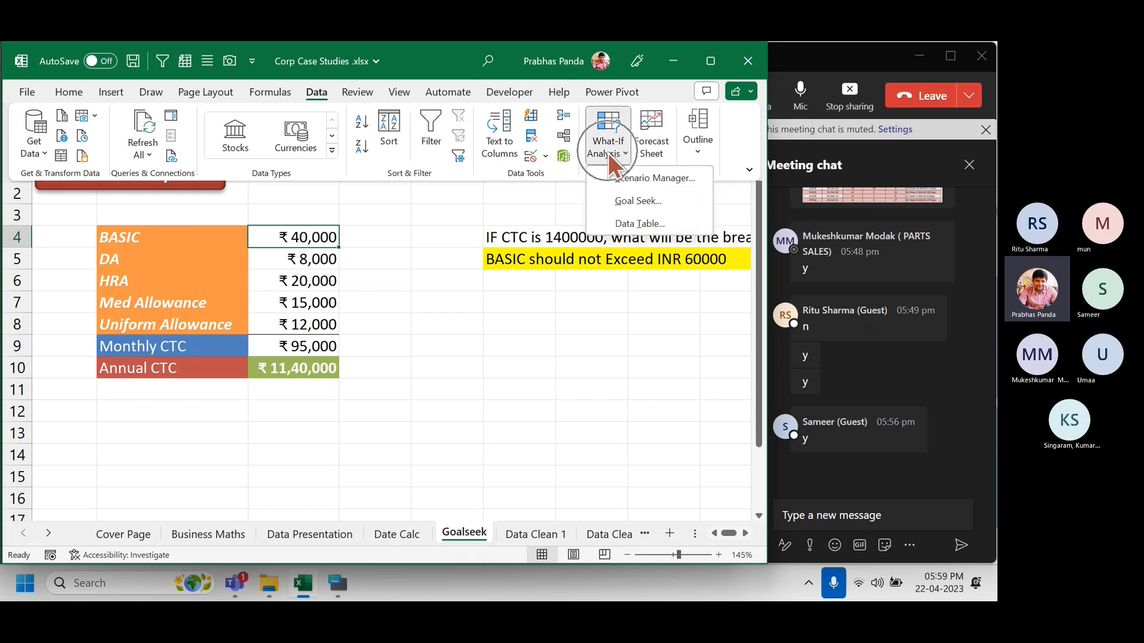
click(659, 200)
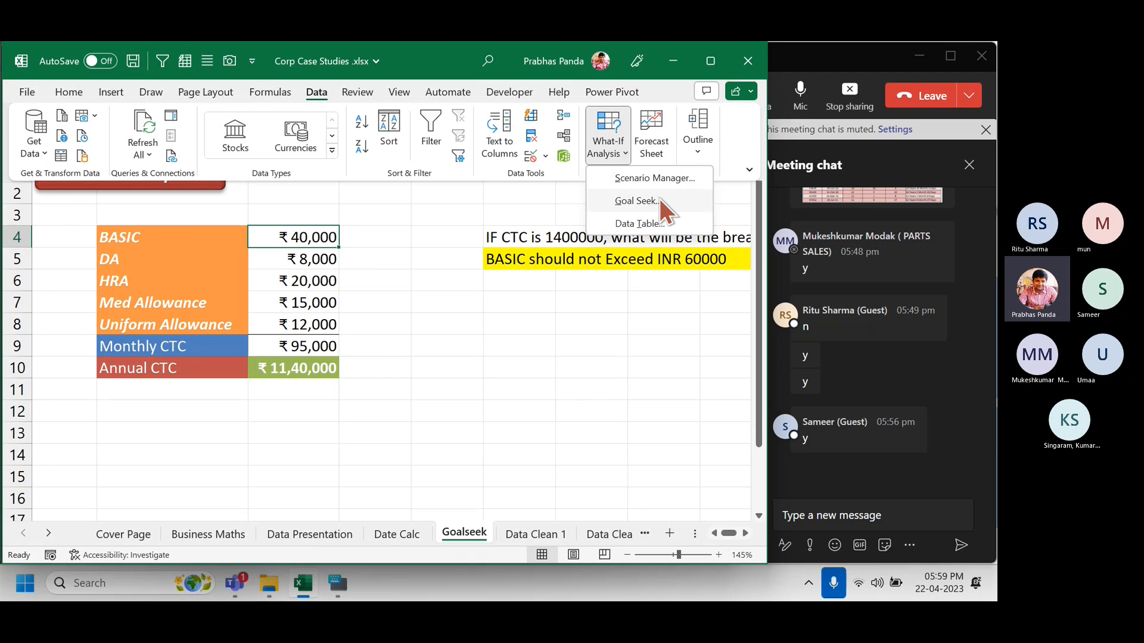
click(659, 201)
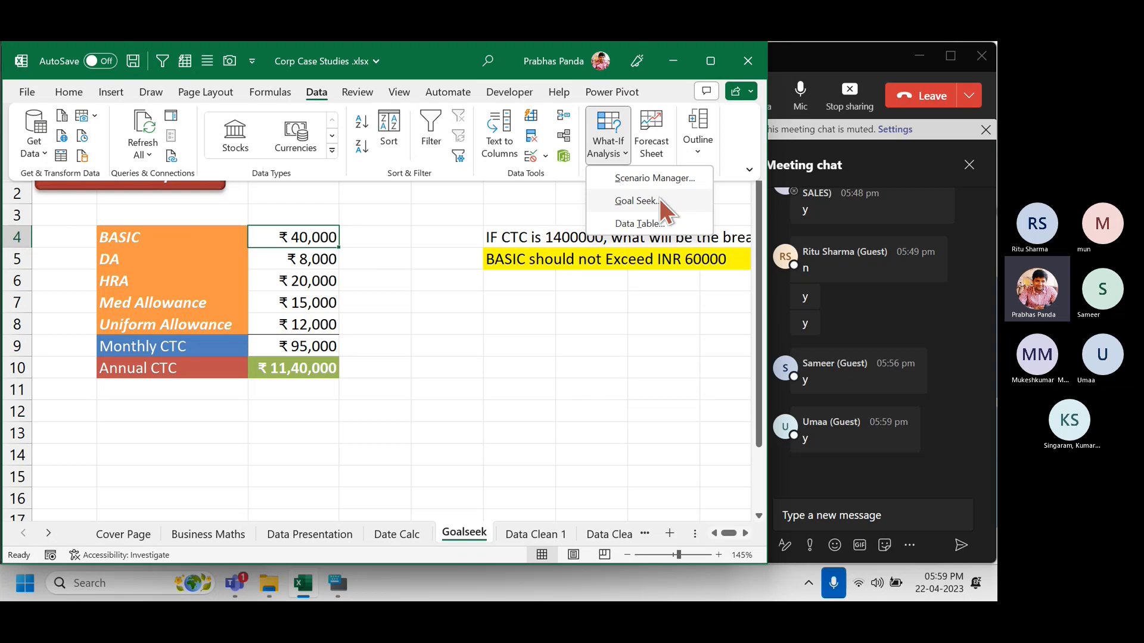
Review the salary formulas with Ctrl+`, switch back to values, and reopen What-If Analysis.
key(Escape)
key(ctrl+grave)
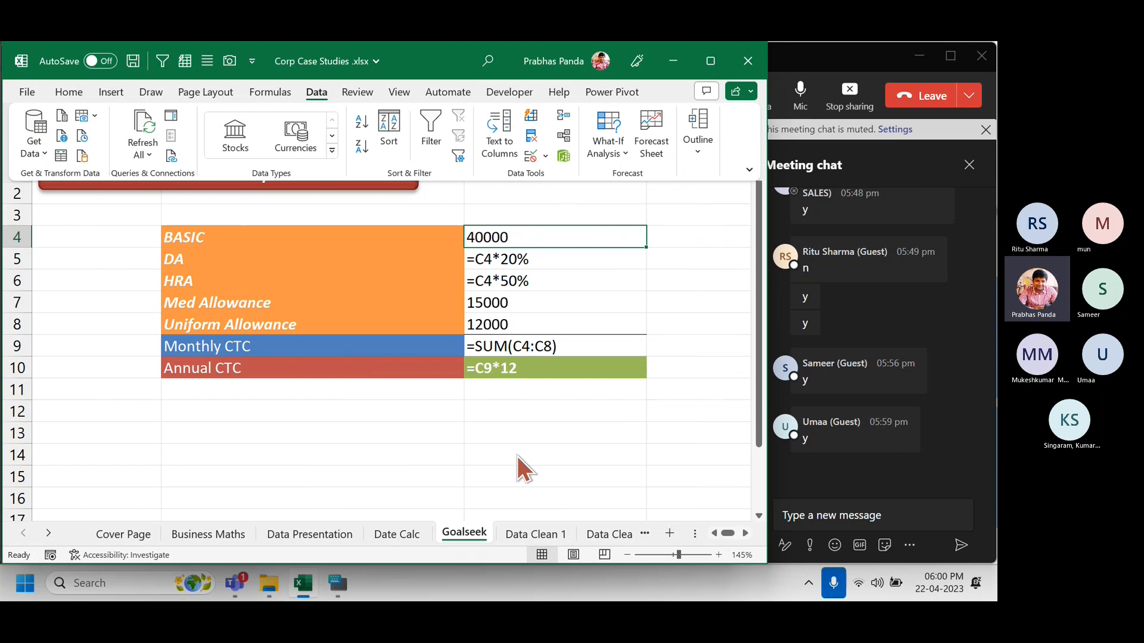
key(ctrl+grave)
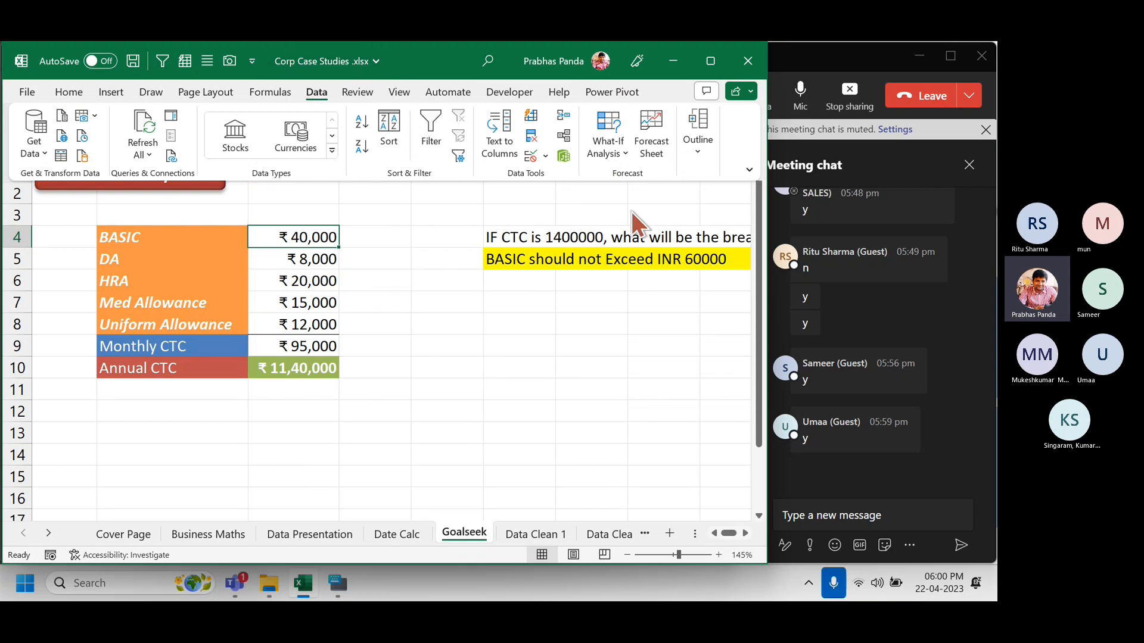
click(605, 156)
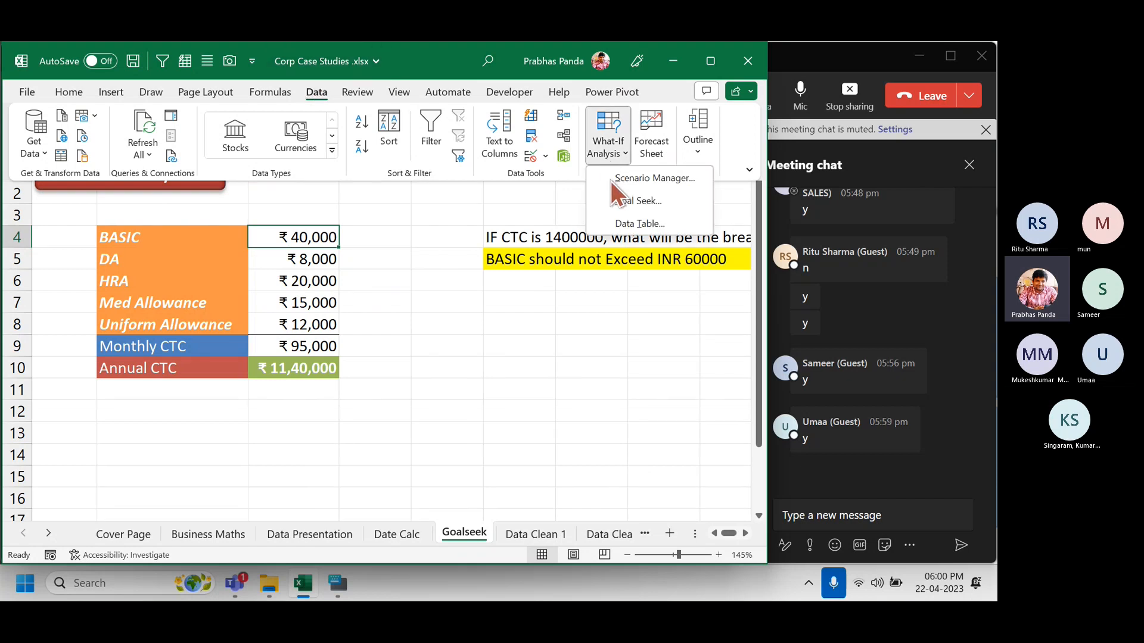
Start Goal Seek, move its dialog off the table, and set cell $C$10 (Annual CTC).
click(634, 203)
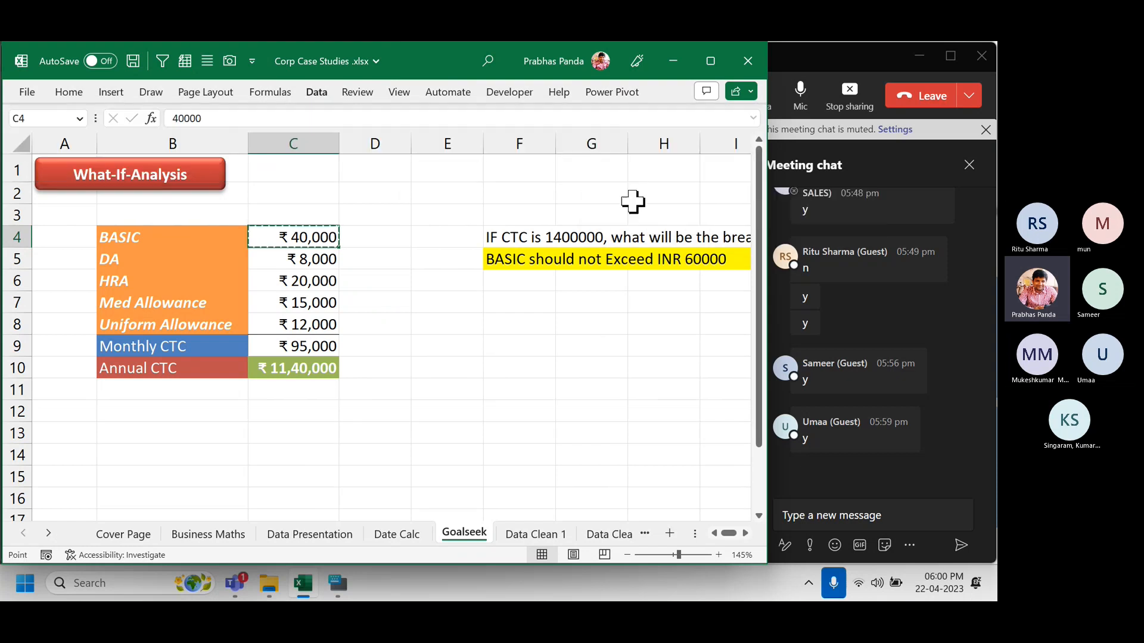
drag(451, 189, 450, 266)
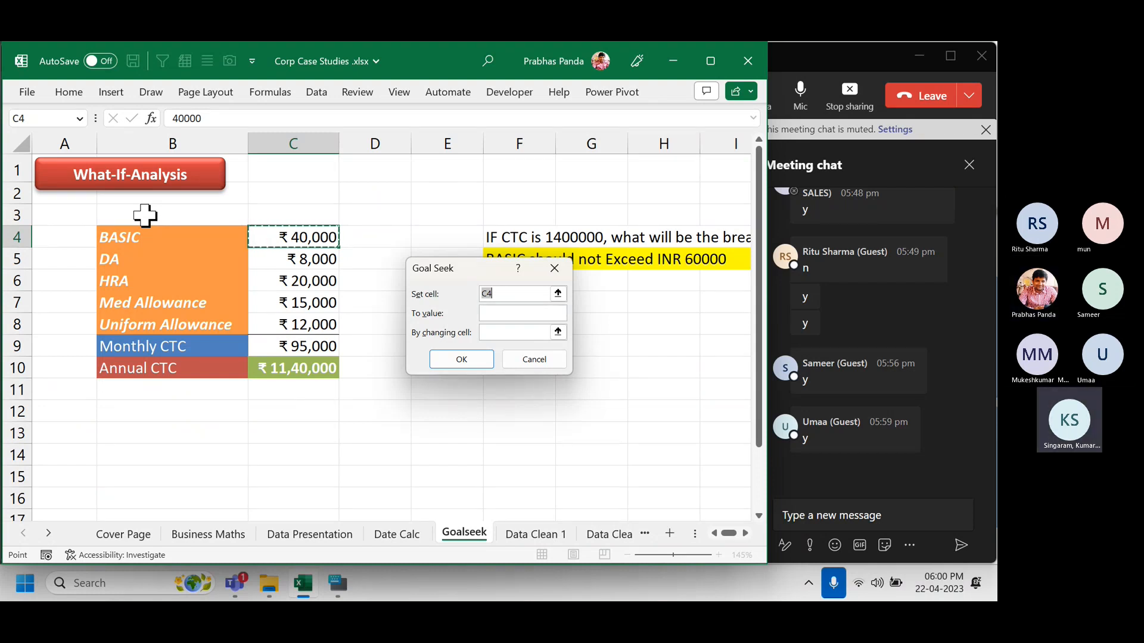
click(298, 370)
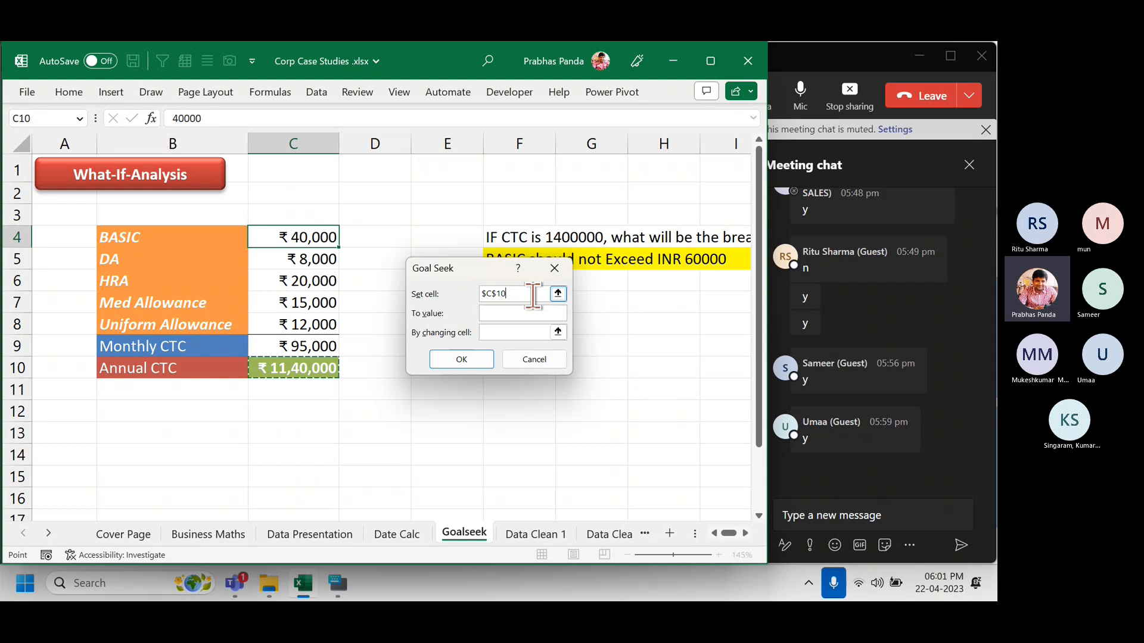
Goal-seek Annual CTC to 1400000 by changing BASIC in C4, giving BASIC ₹52,745.
click(524, 312)
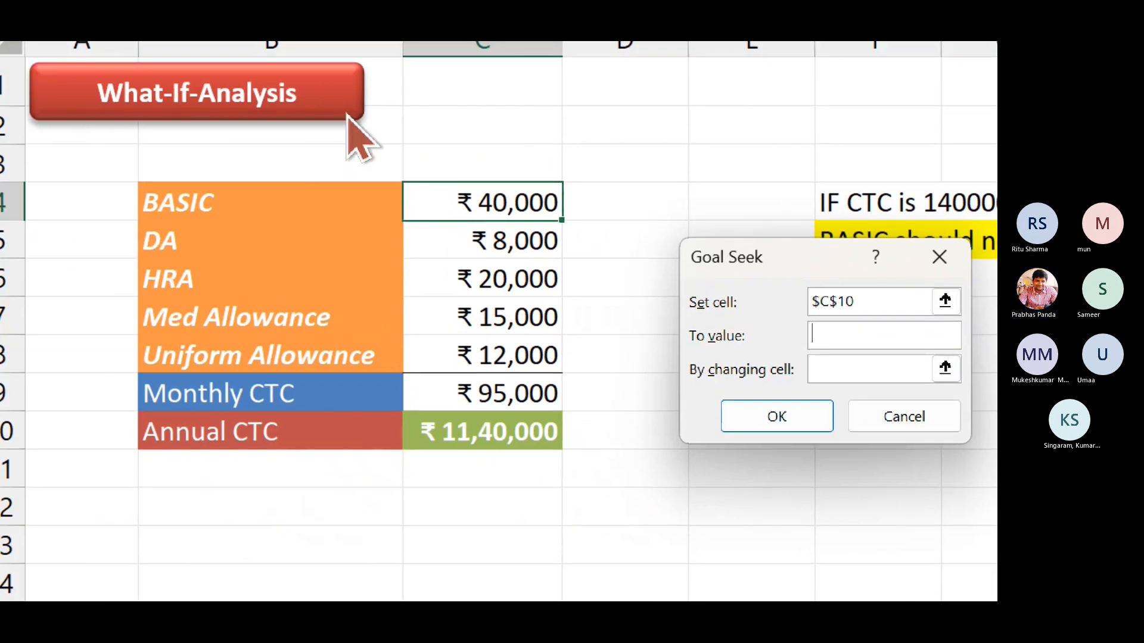
text(1400000)
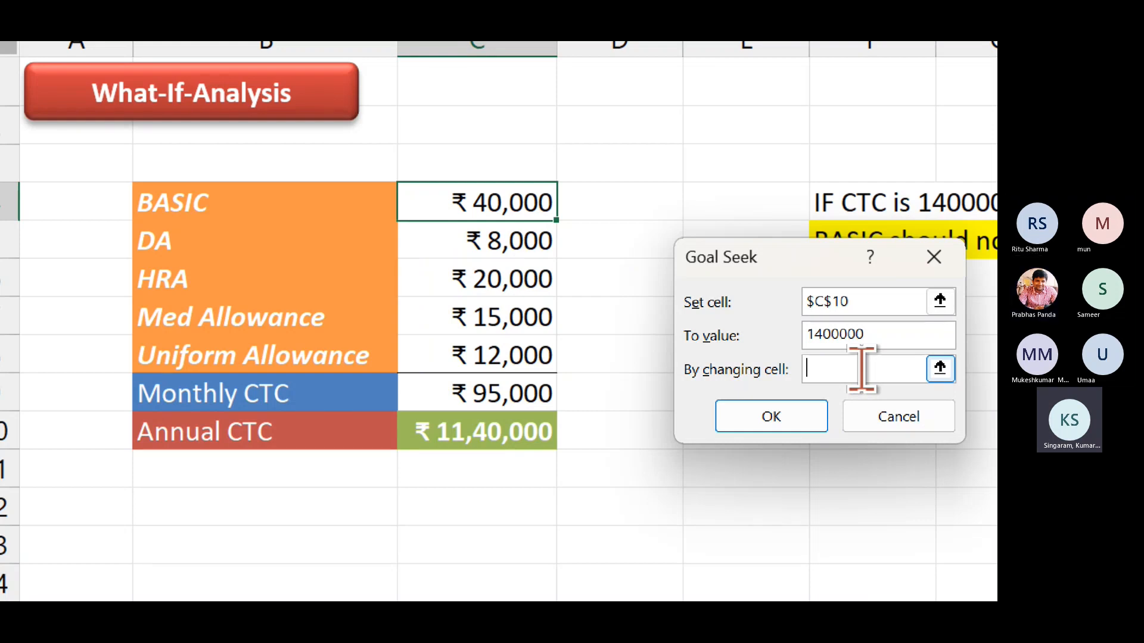
click(483, 202)
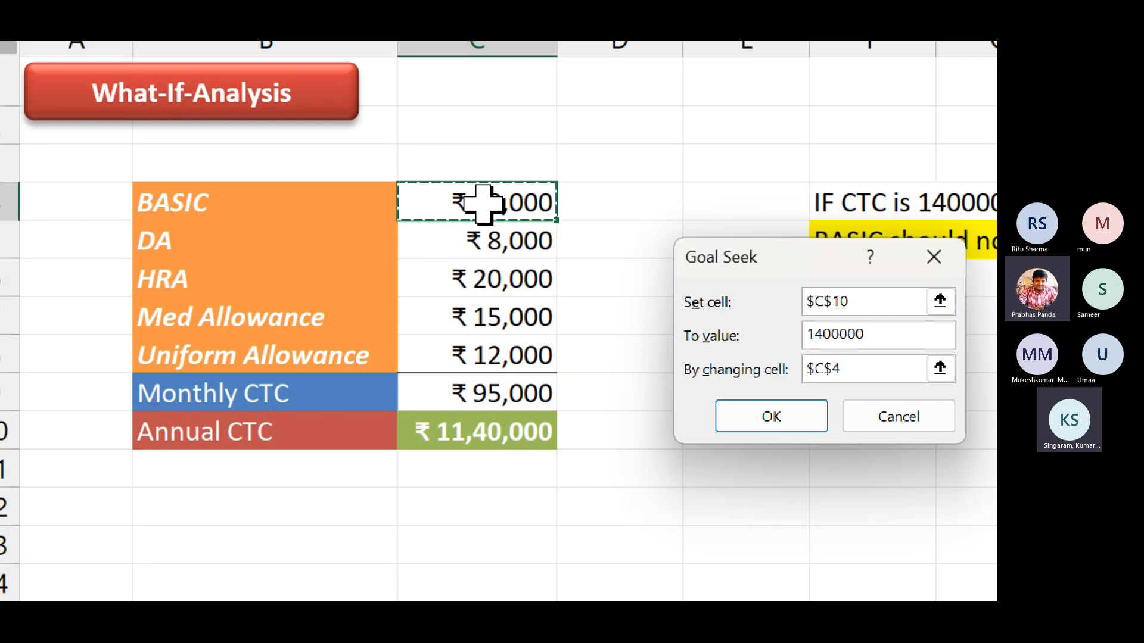
click(752, 417)
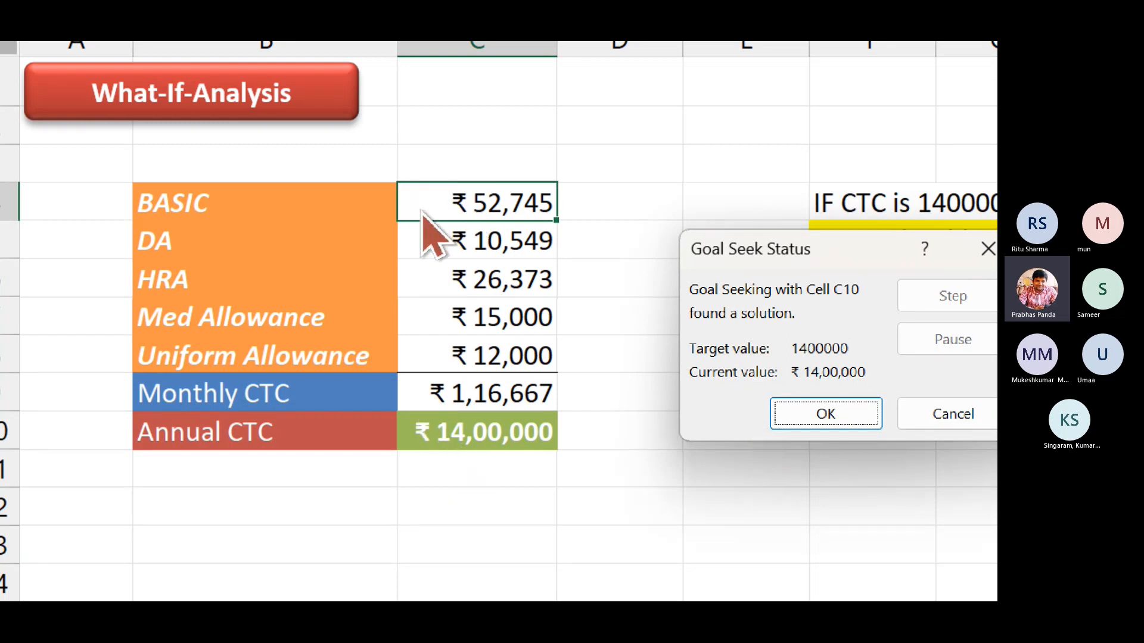
Keep the Goal Seek solution, then select the BASIC limit note in F5:H5.
click(853, 416)
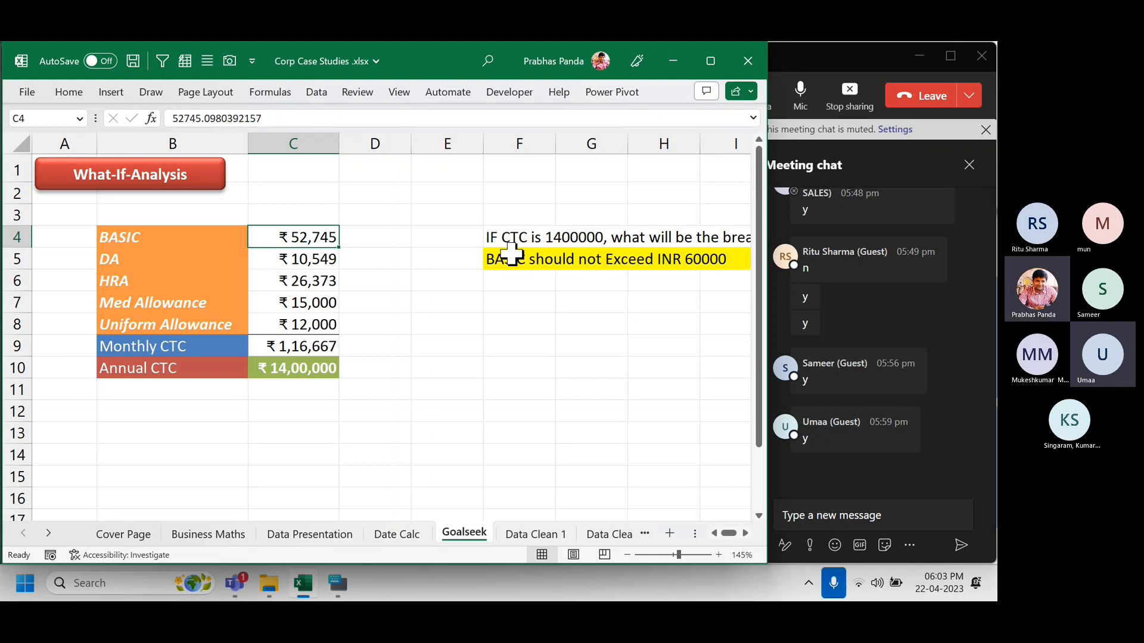
drag(503, 253, 726, 264)
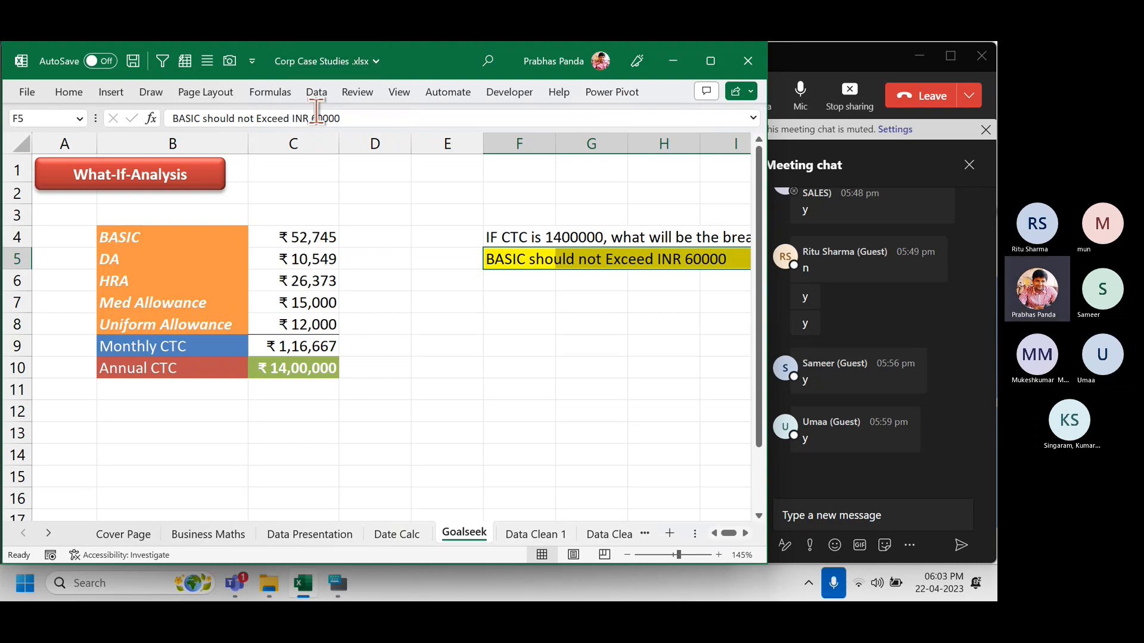
click(316, 96)
click(622, 152)
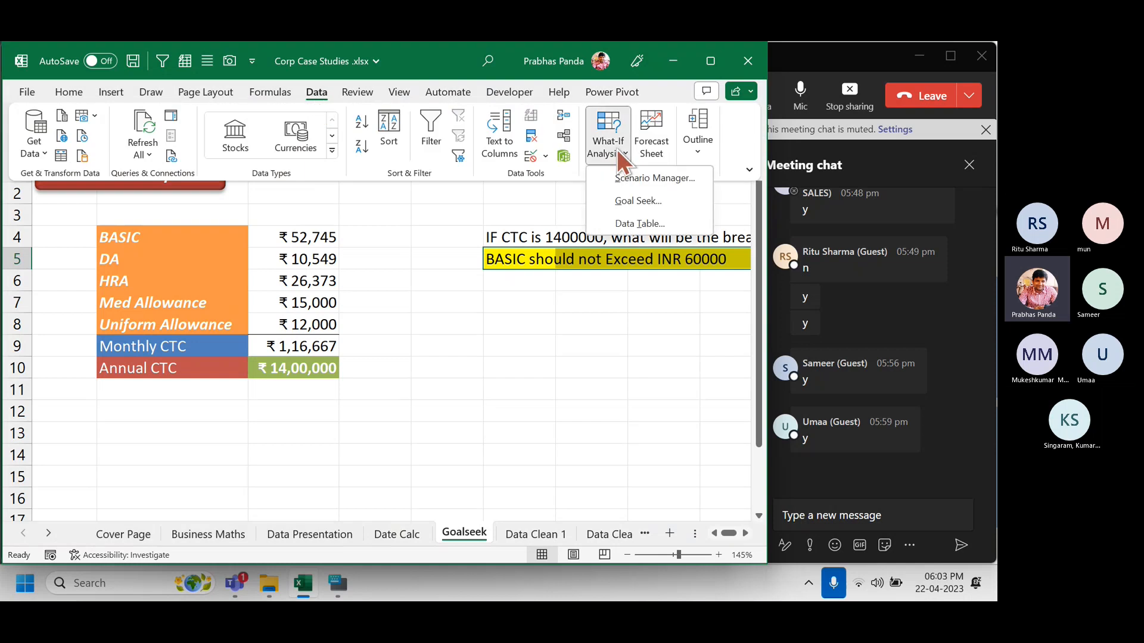
click(633, 198)
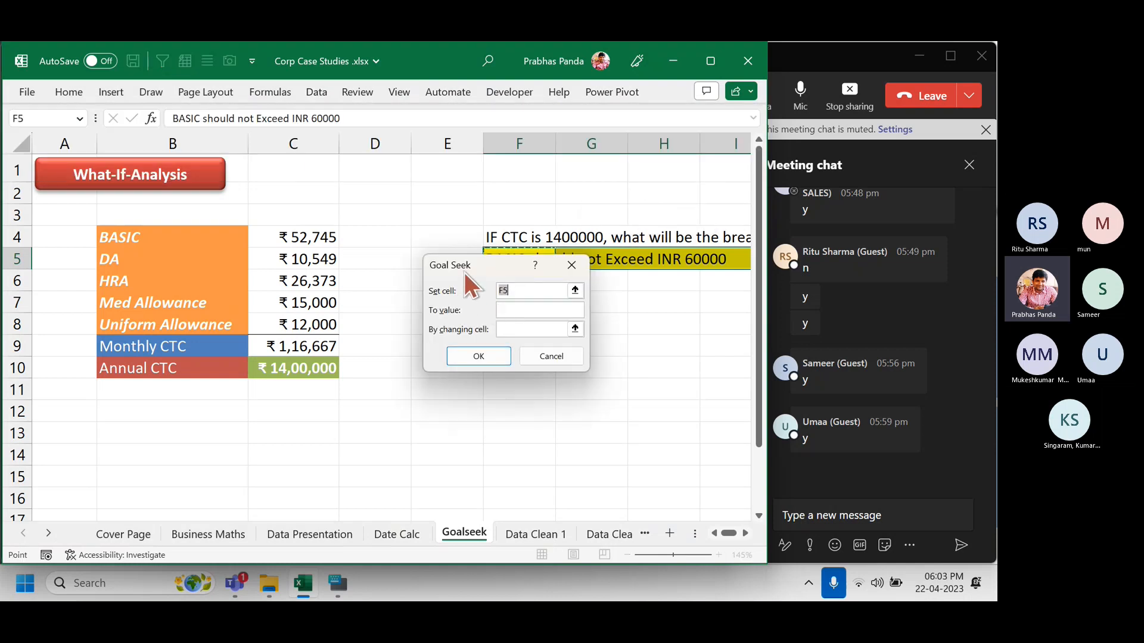
drag(465, 273, 454, 326)
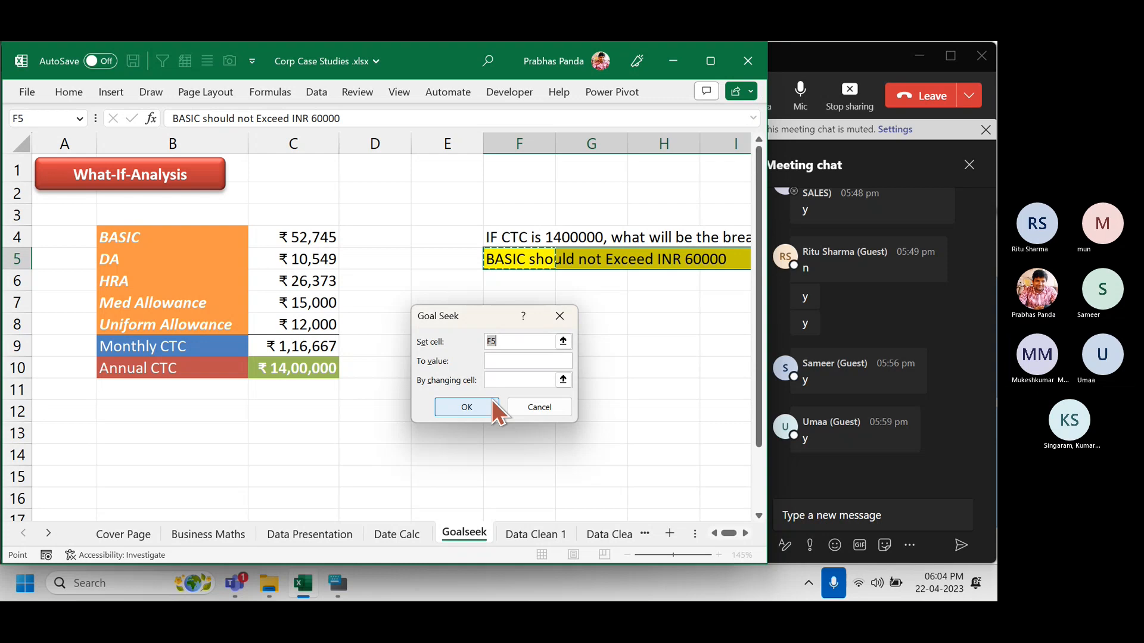
click(523, 405)
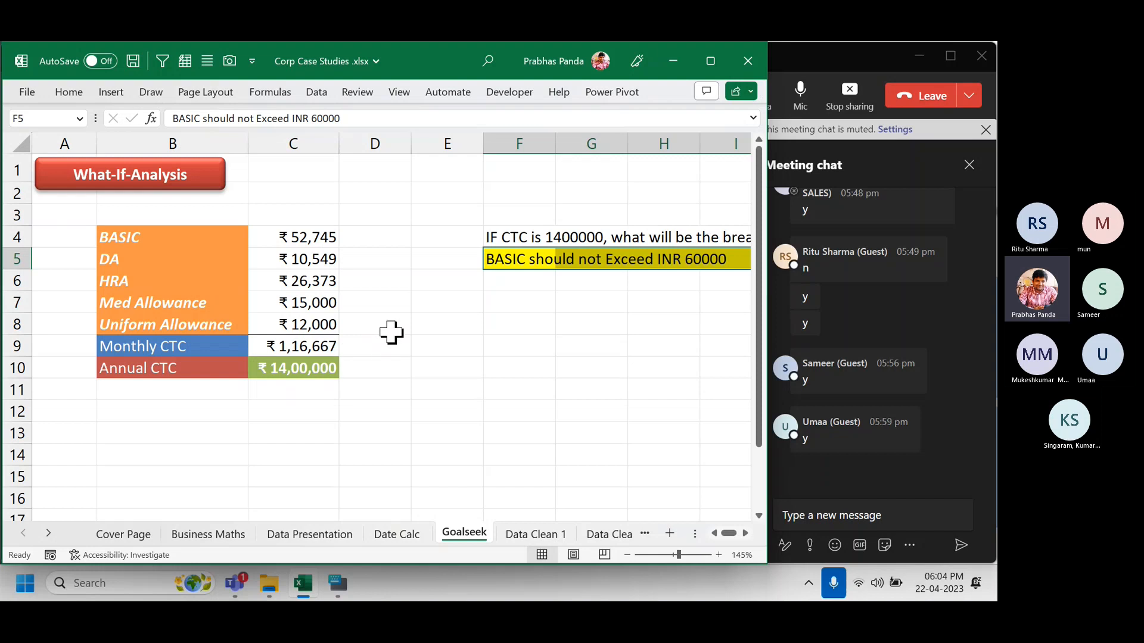
Review the C3:C12 formulas with Ctrl+`, then select the Med Allowance cell C7.
key(ctrl+grave)
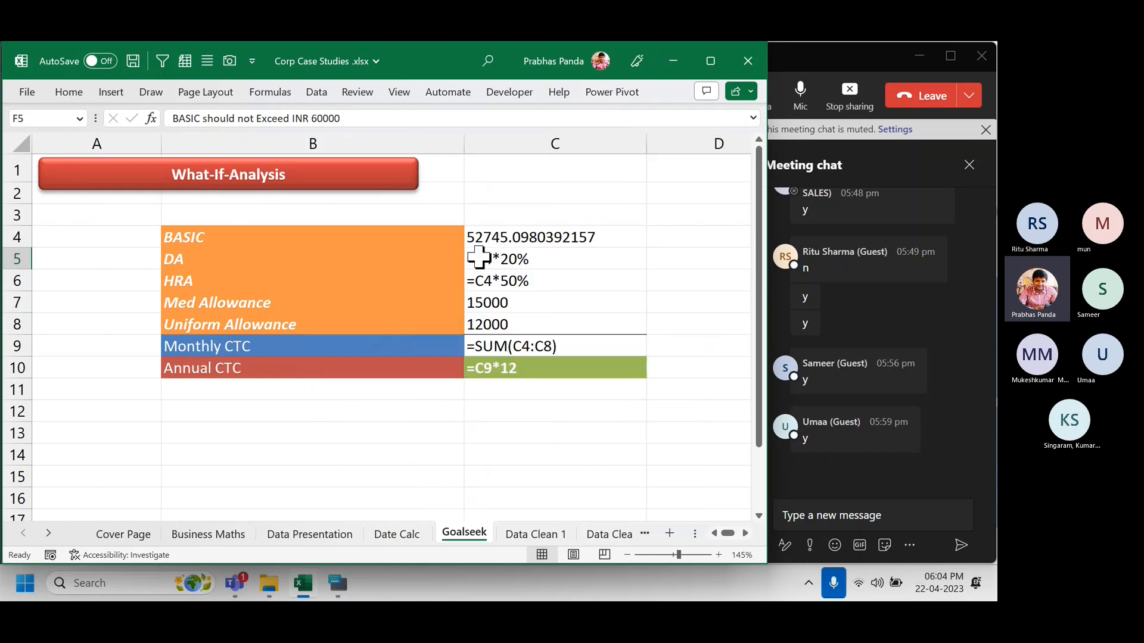
drag(528, 204, 581, 421)
key(ctrl+grave)
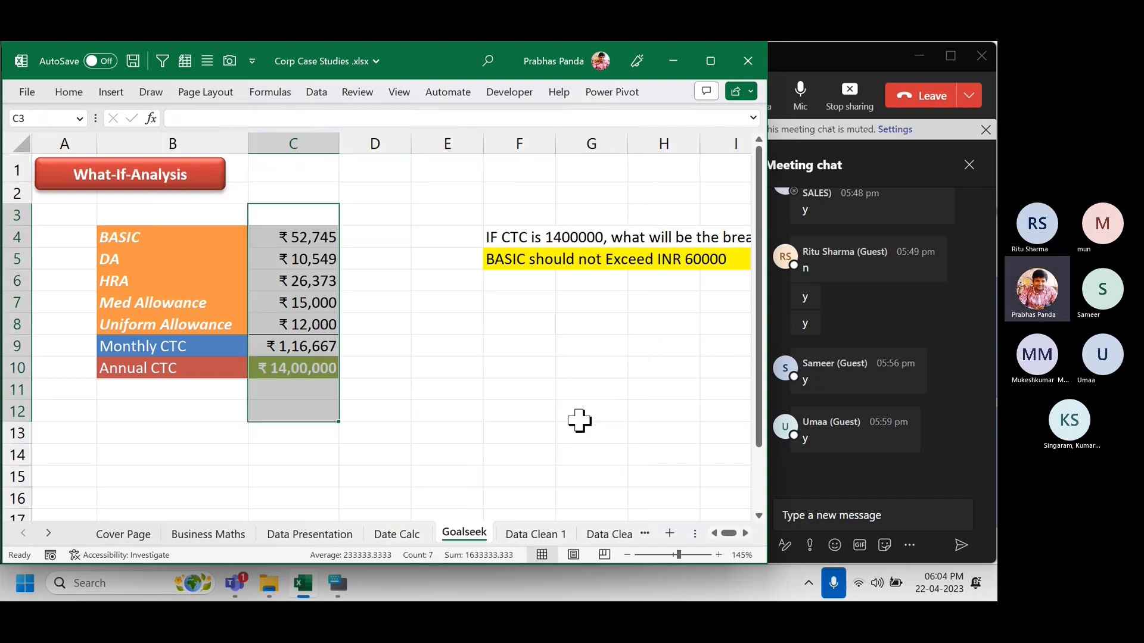
click(298, 304)
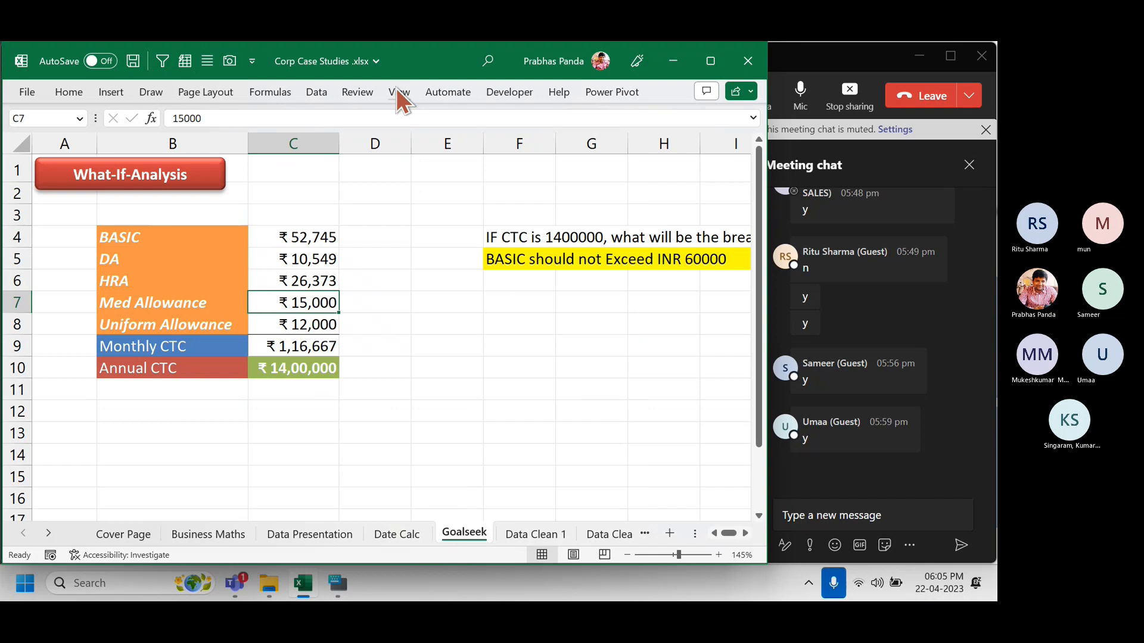
Open Goal Seek with target $C$10, then cancel it and move up to BASIC in C4.
click(316, 96)
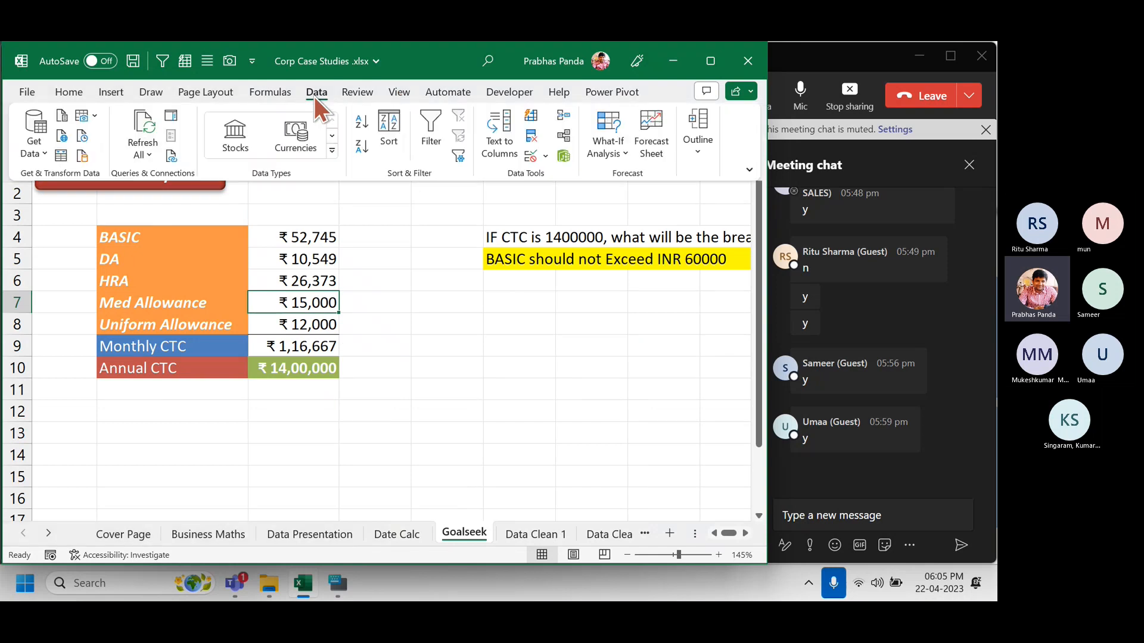
click(617, 149)
click(633, 200)
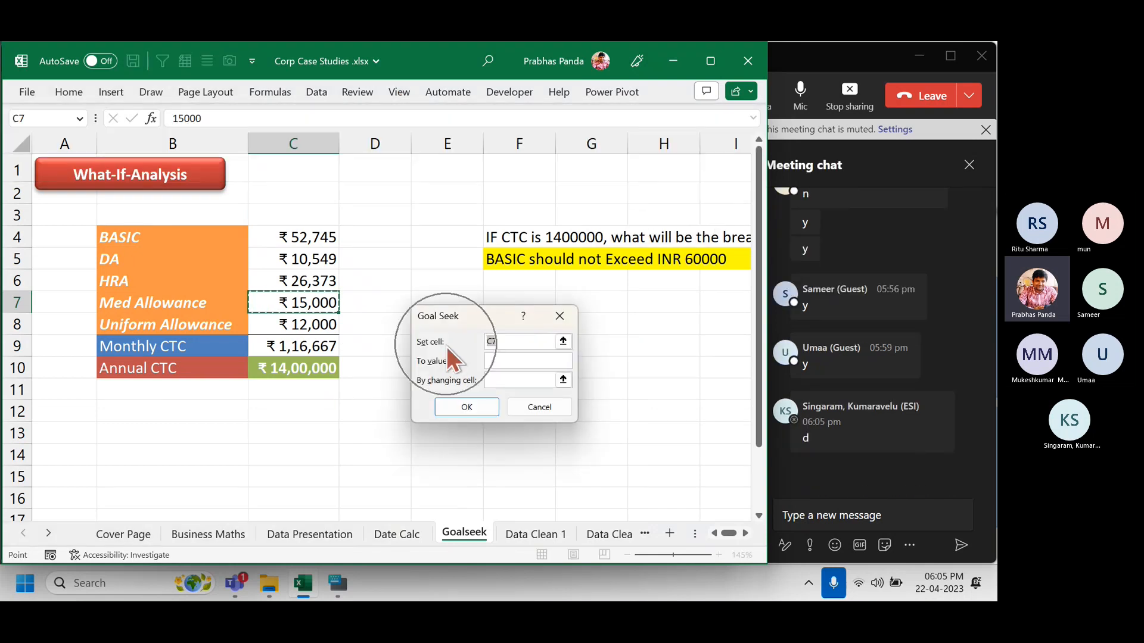
key(ctrl)
key(ctrl)
key(ctrl)
key(ctrl)
key(ctrl)
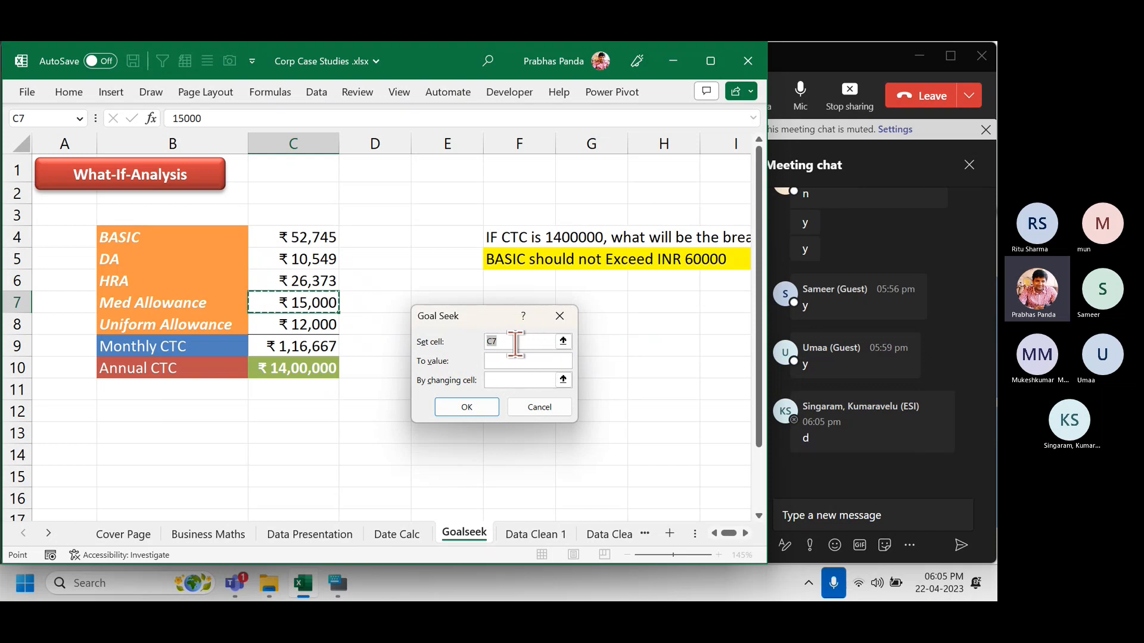
key(ctrl)
key(ctrl)
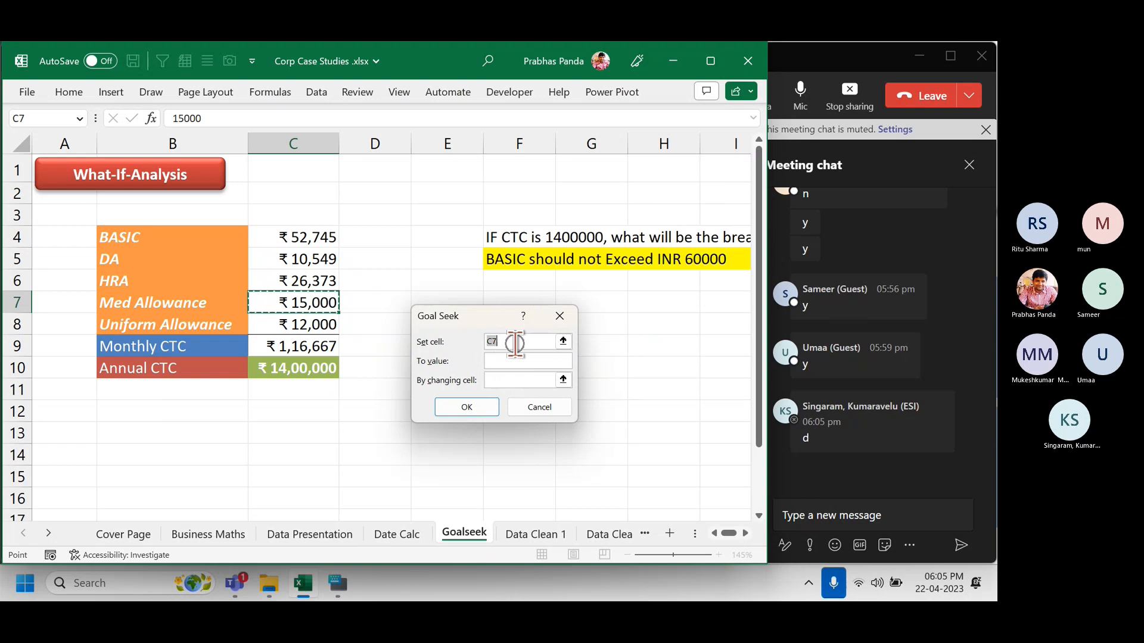
click(305, 374)
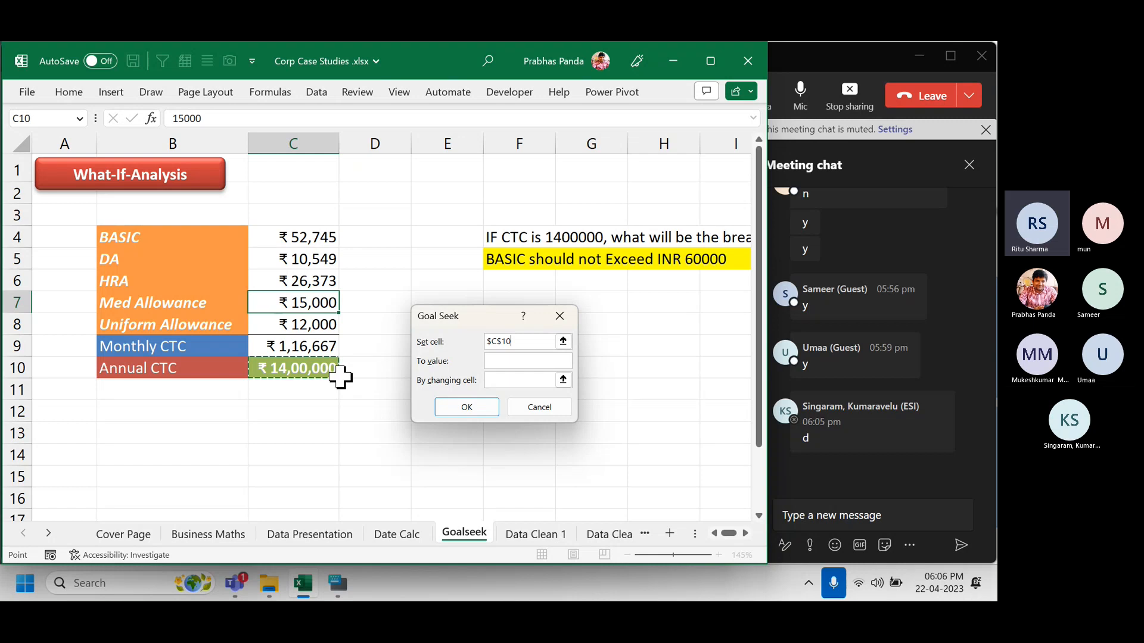
key(Escape)
key(Up)
key(Up)
key(Up)
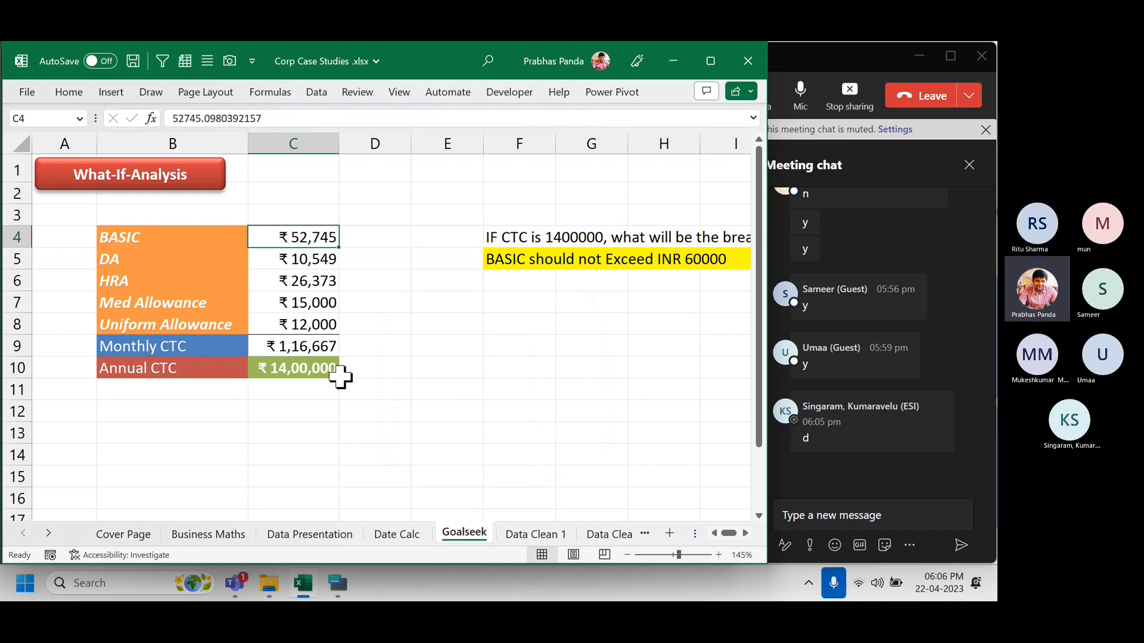
shift+click(340, 375)
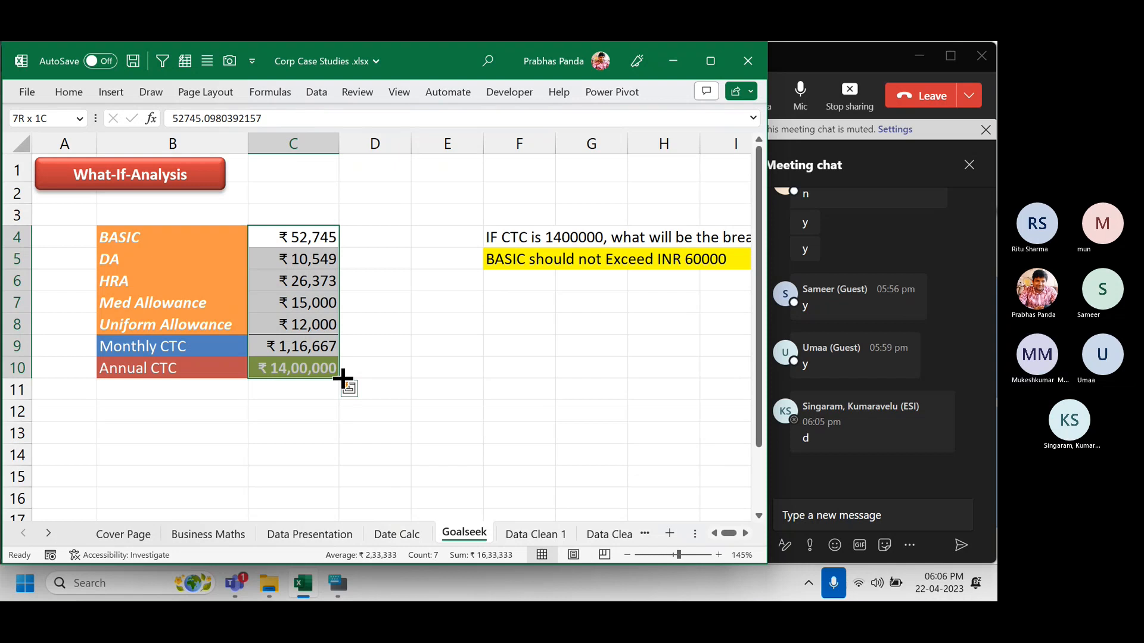
click(275, 237)
click(284, 260)
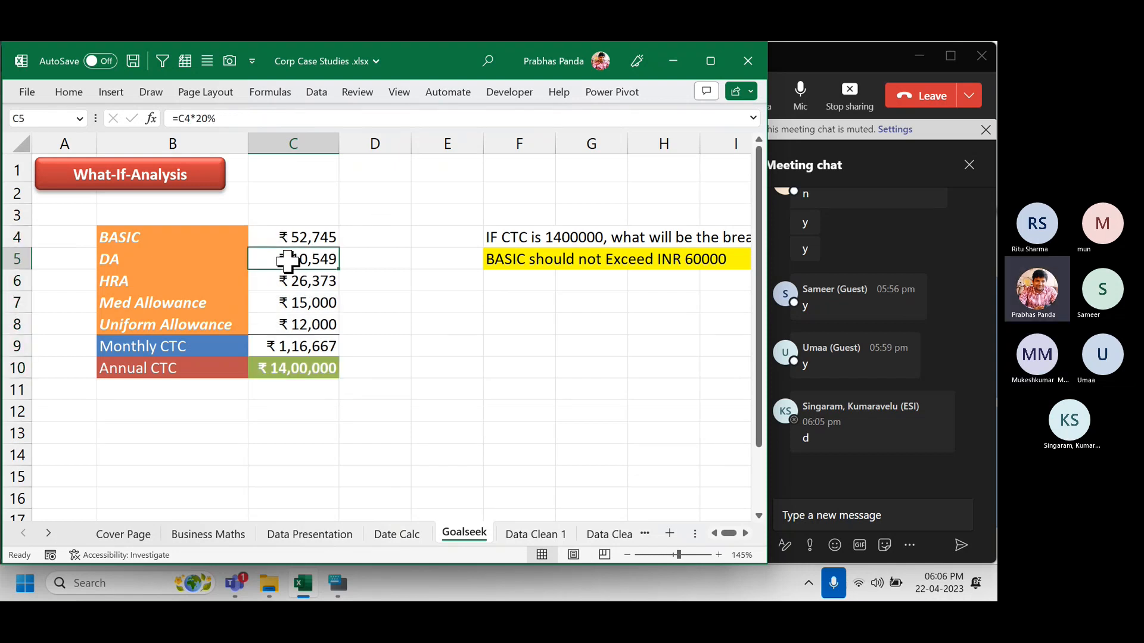
click(289, 282)
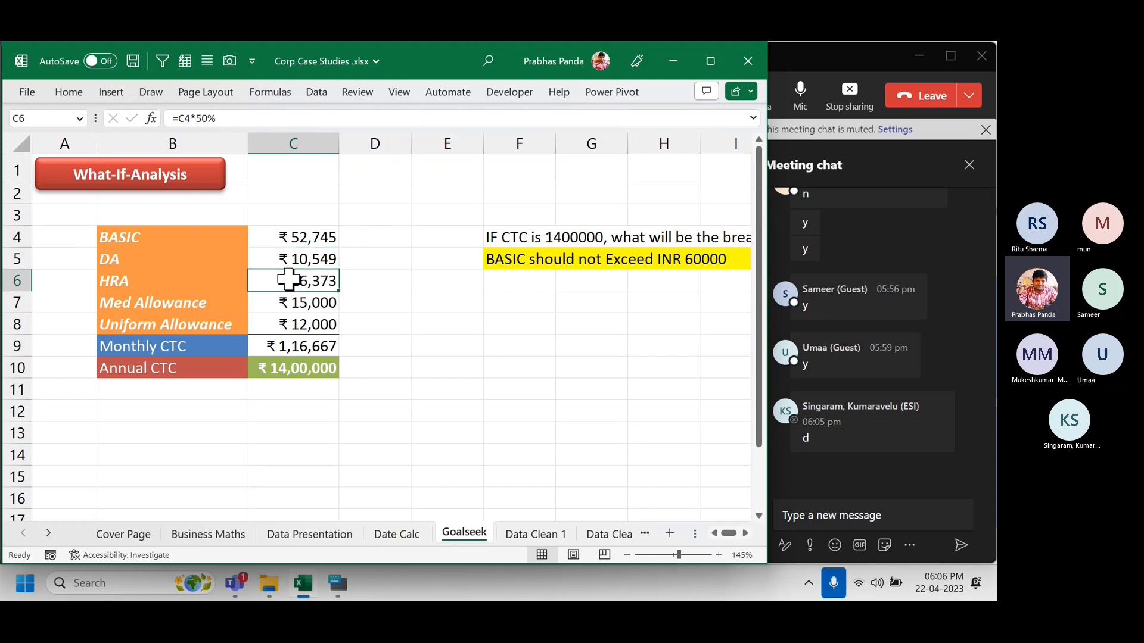
click(308, 305)
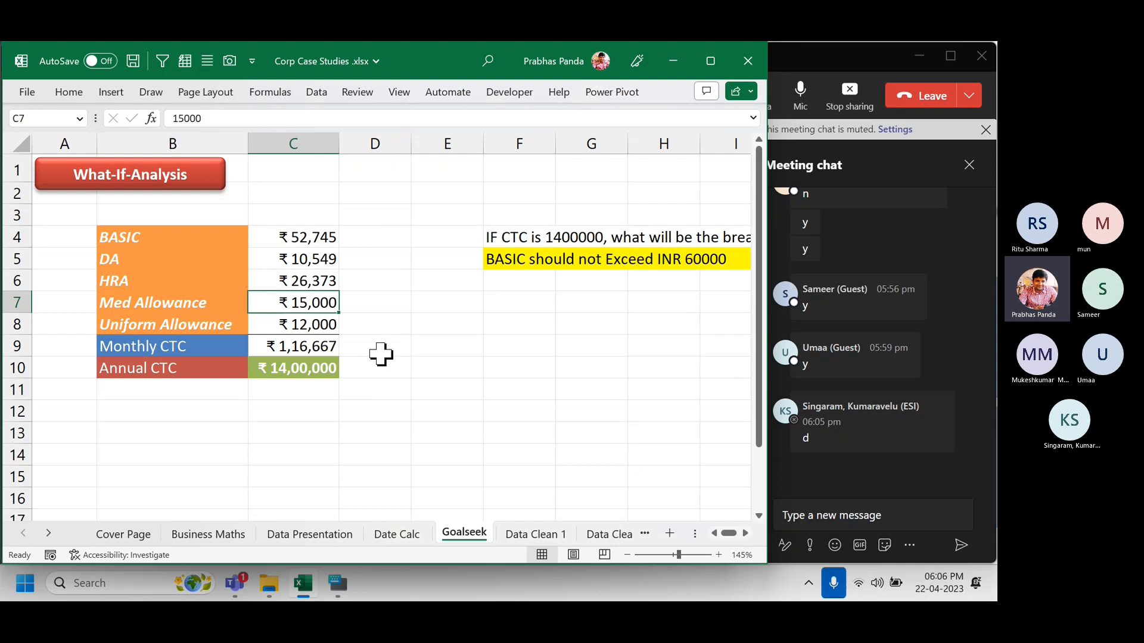
click(284, 325)
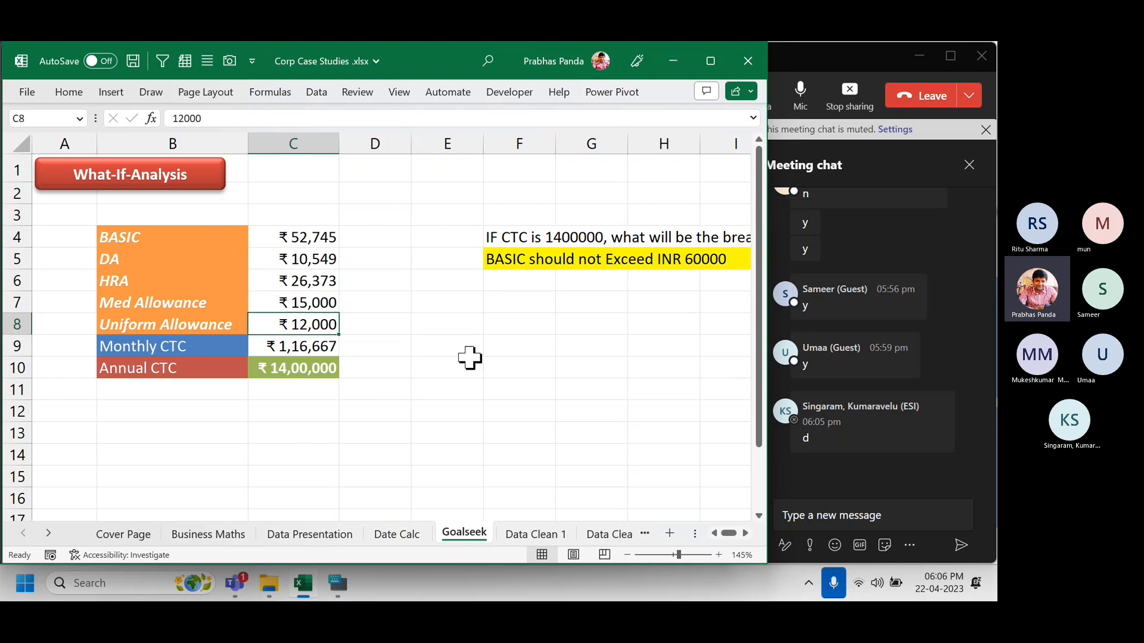
drag(311, 259, 298, 317)
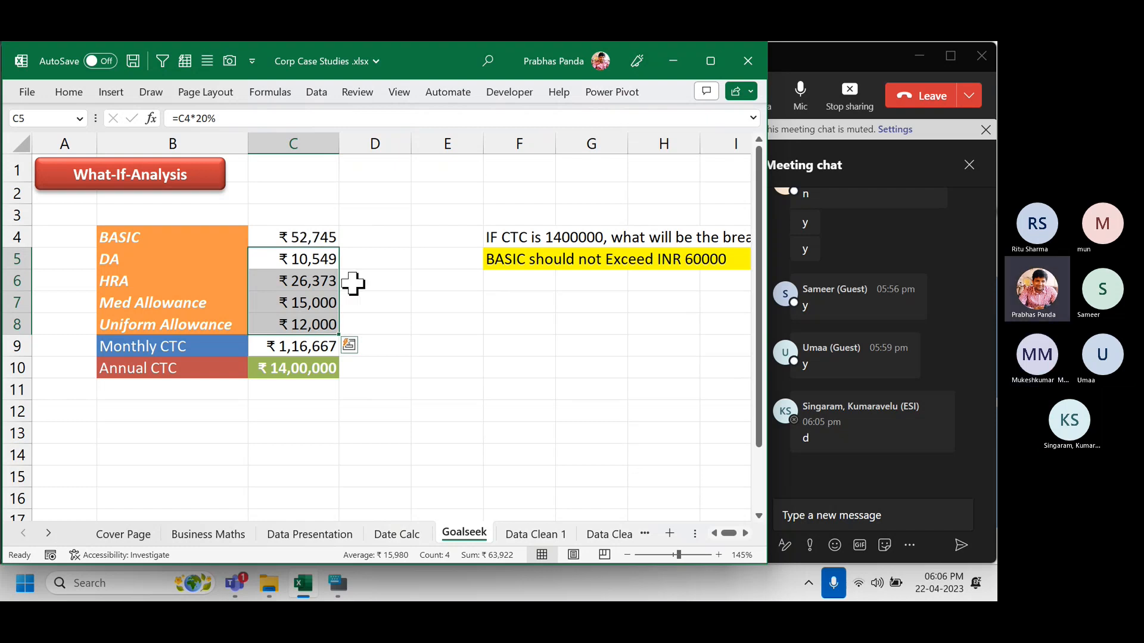
click(319, 258)
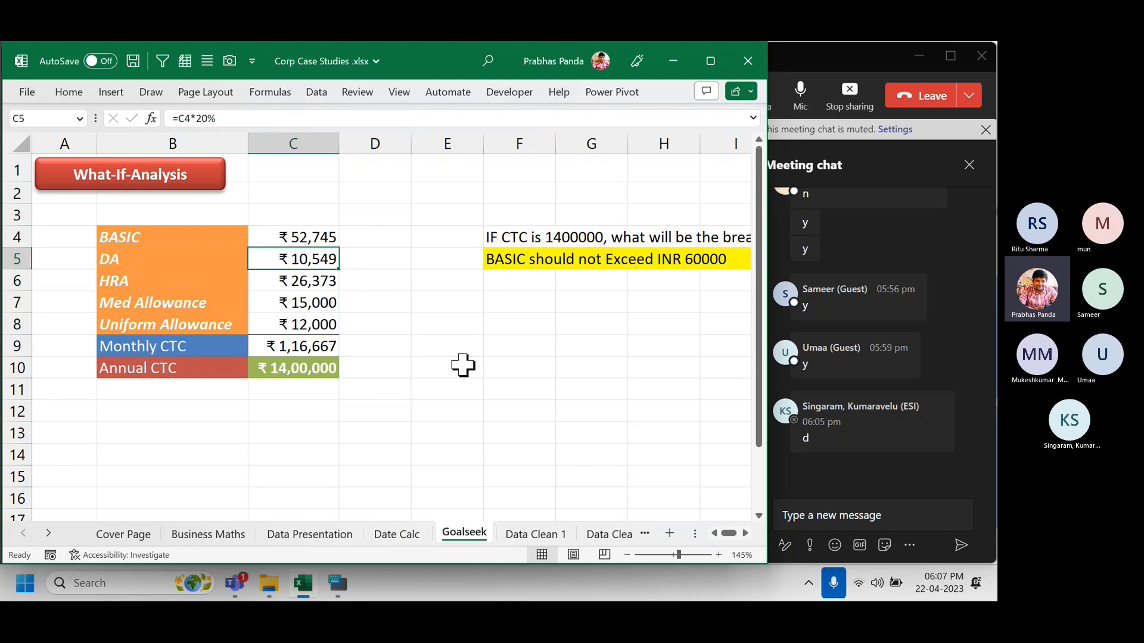
key(super)
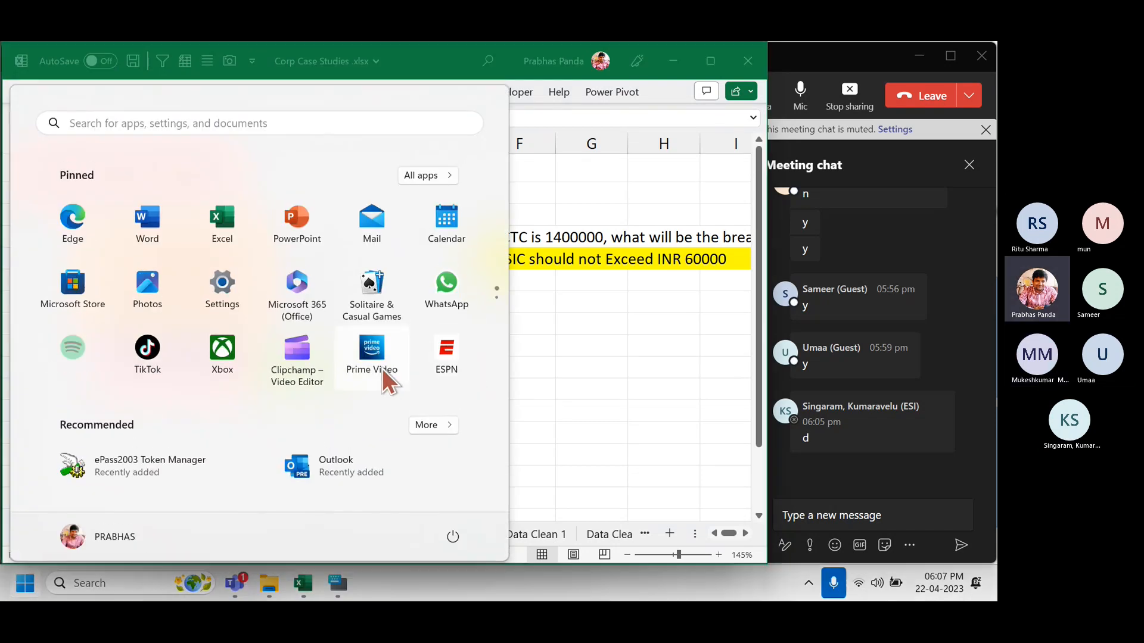
key(super)
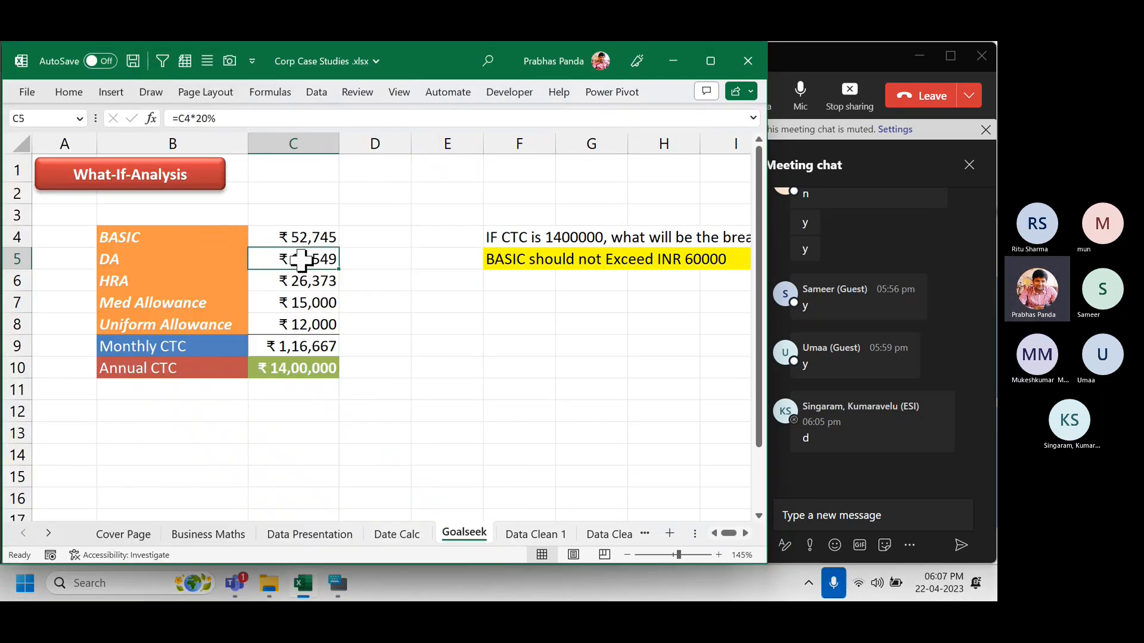
key(ctrl+grave)
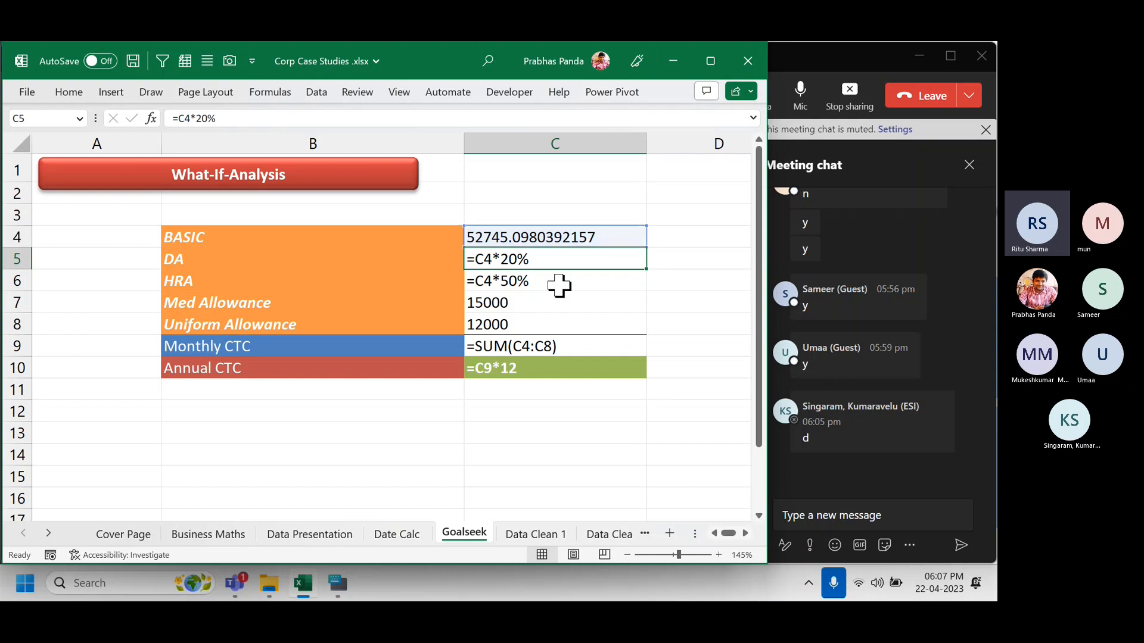
key(ctrl+grave)
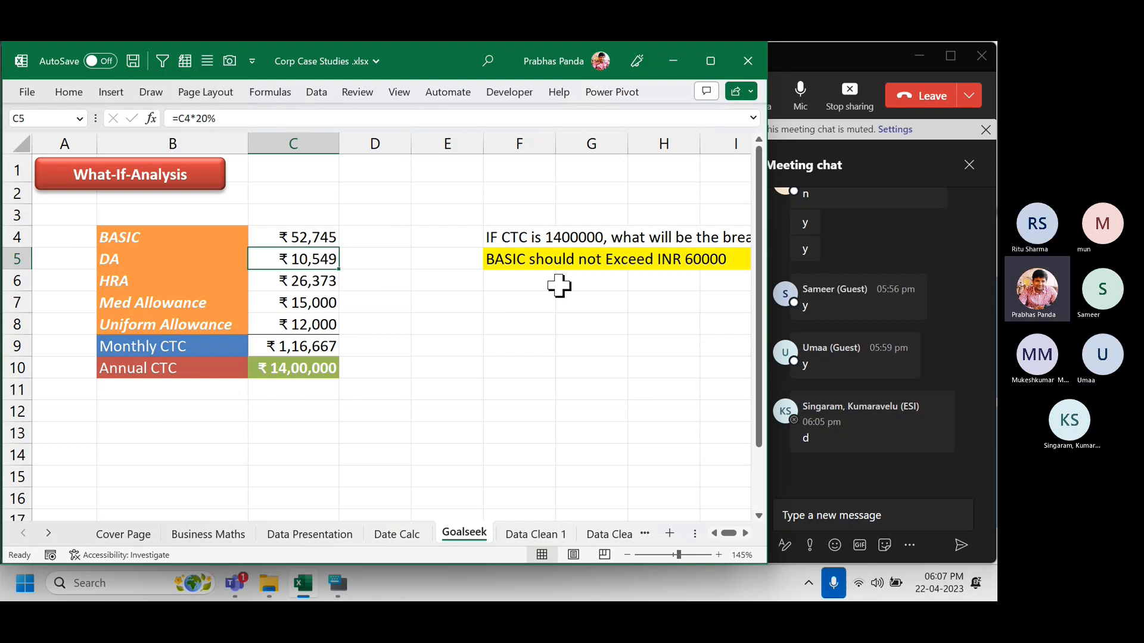
click(338, 583)
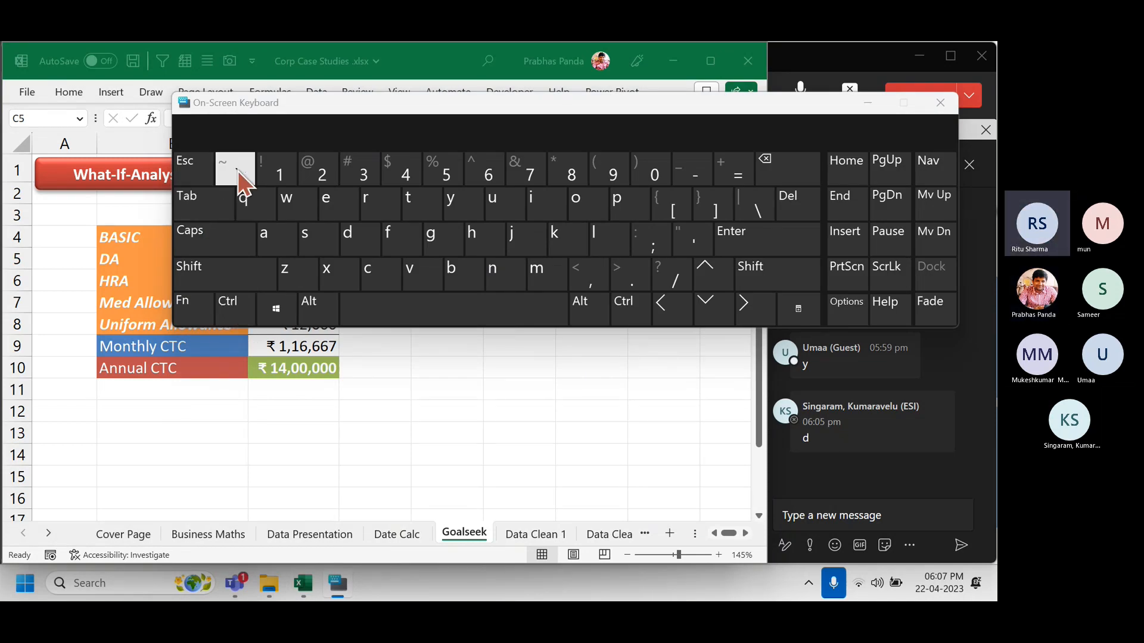
click(866, 106)
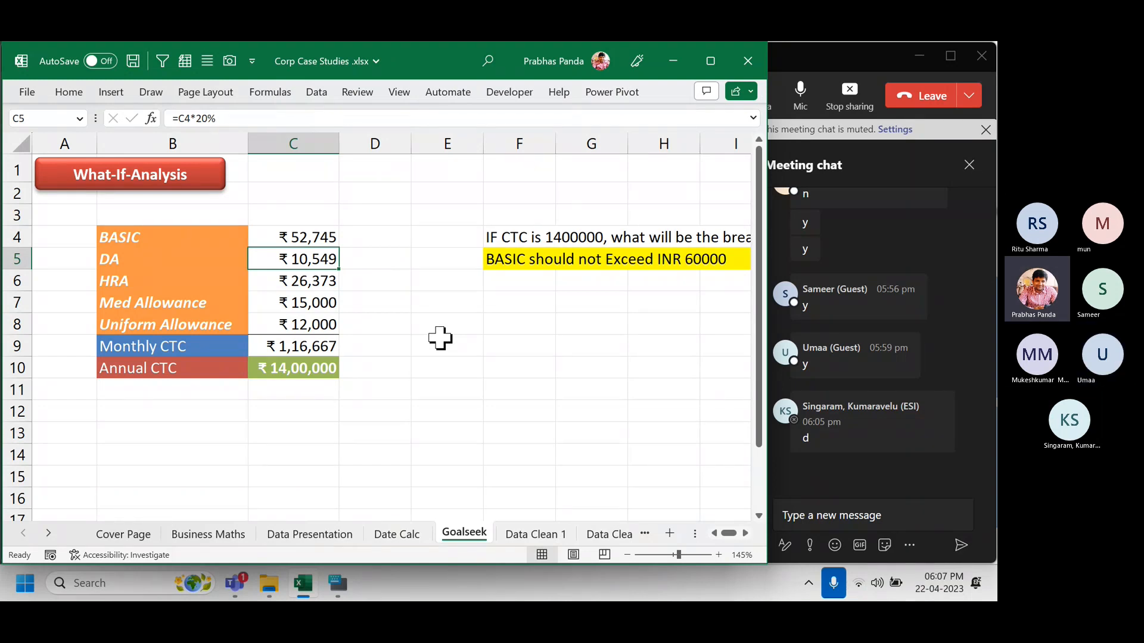
key(Up)
key(ctrl+shift+Down)
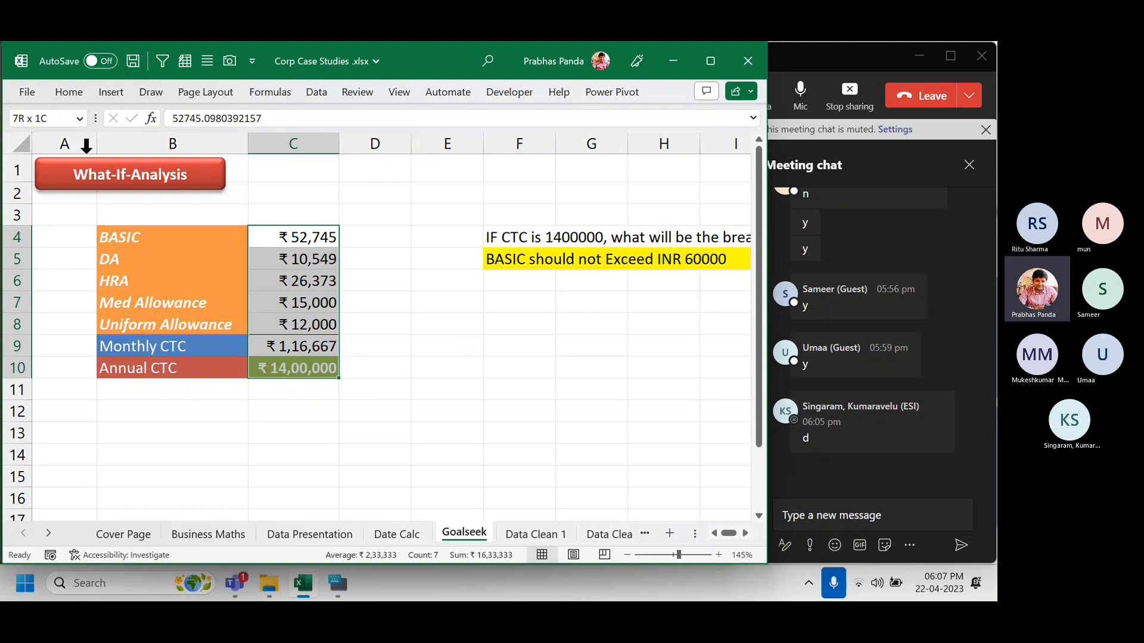
Format C4:C10 in comma style and cut it to zero decimals, e.g. 14,00,000.
click(71, 98)
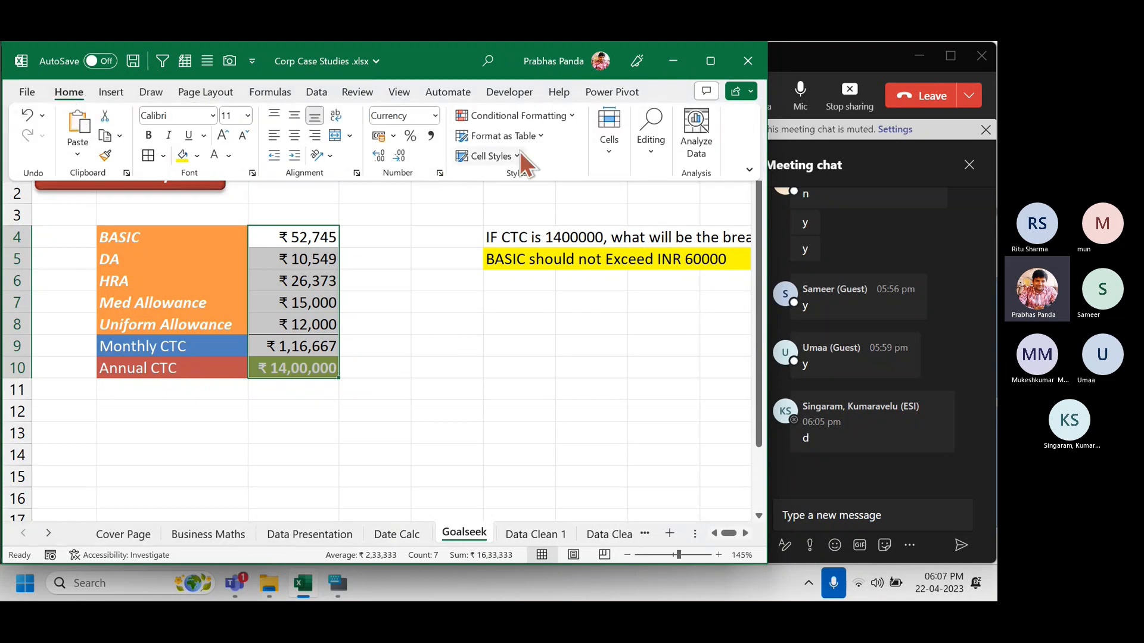
click(400, 156)
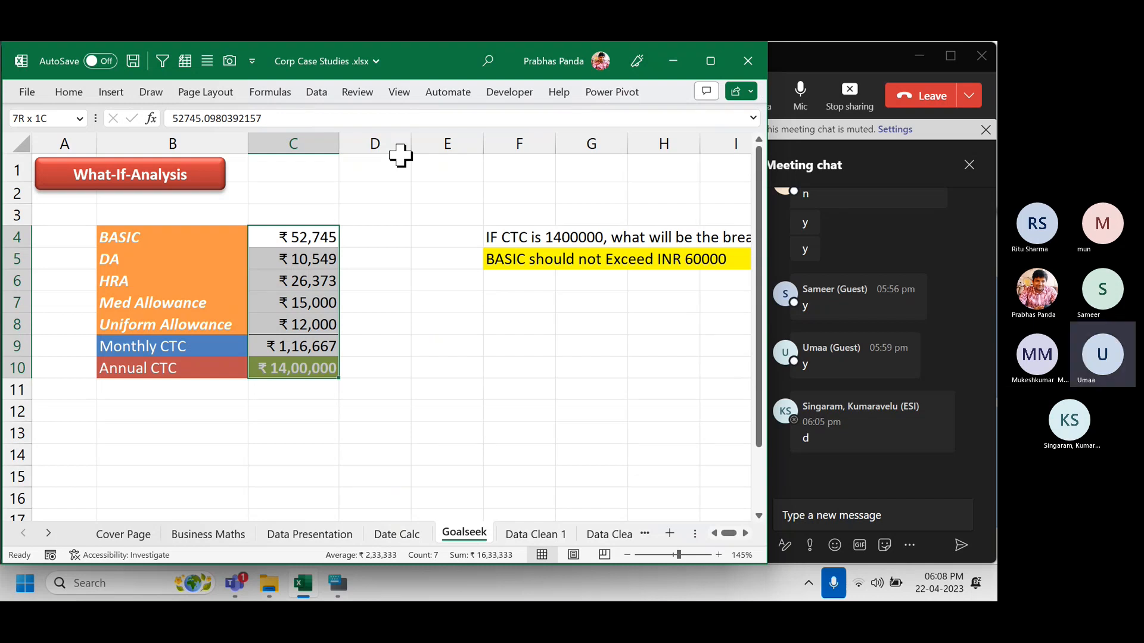
key(ctrl+shift+1)
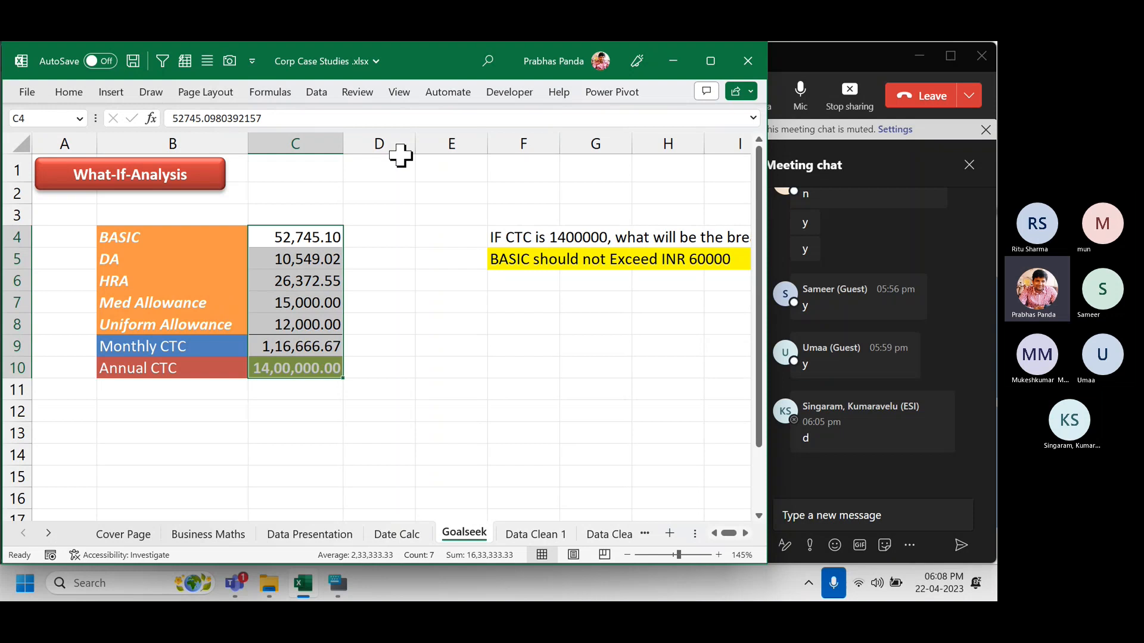
key(alt)
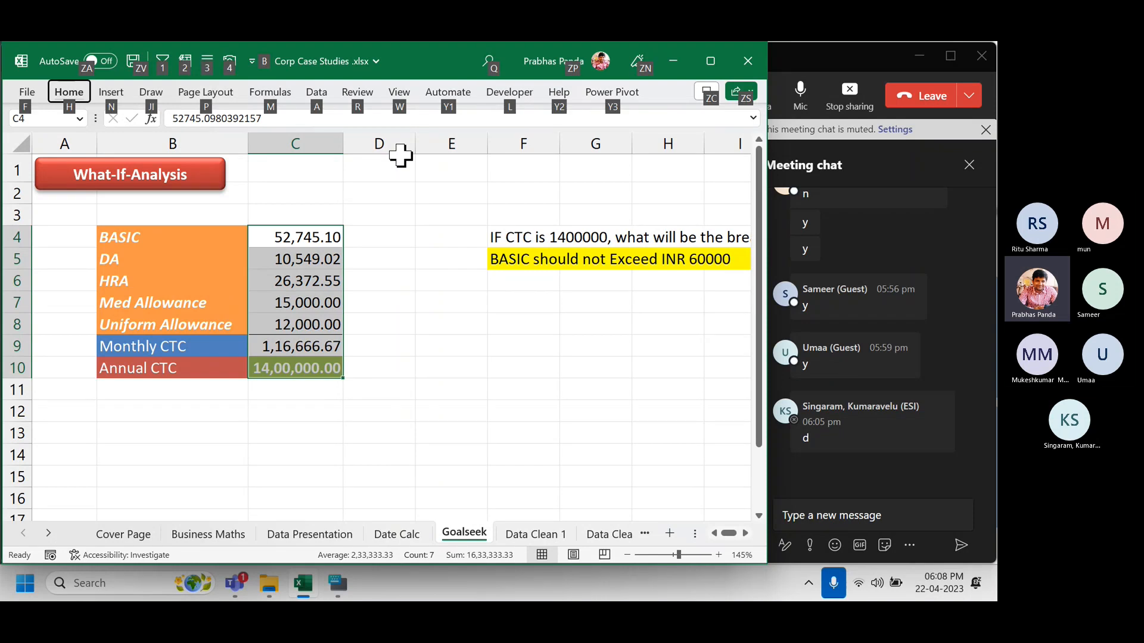
key(h)
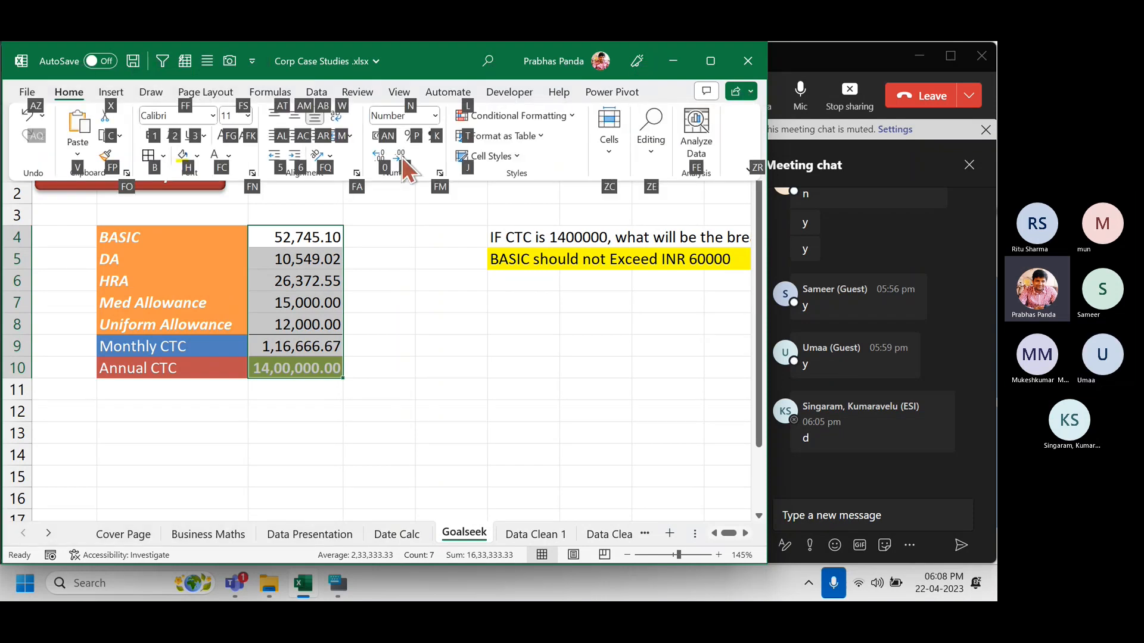
key(9)
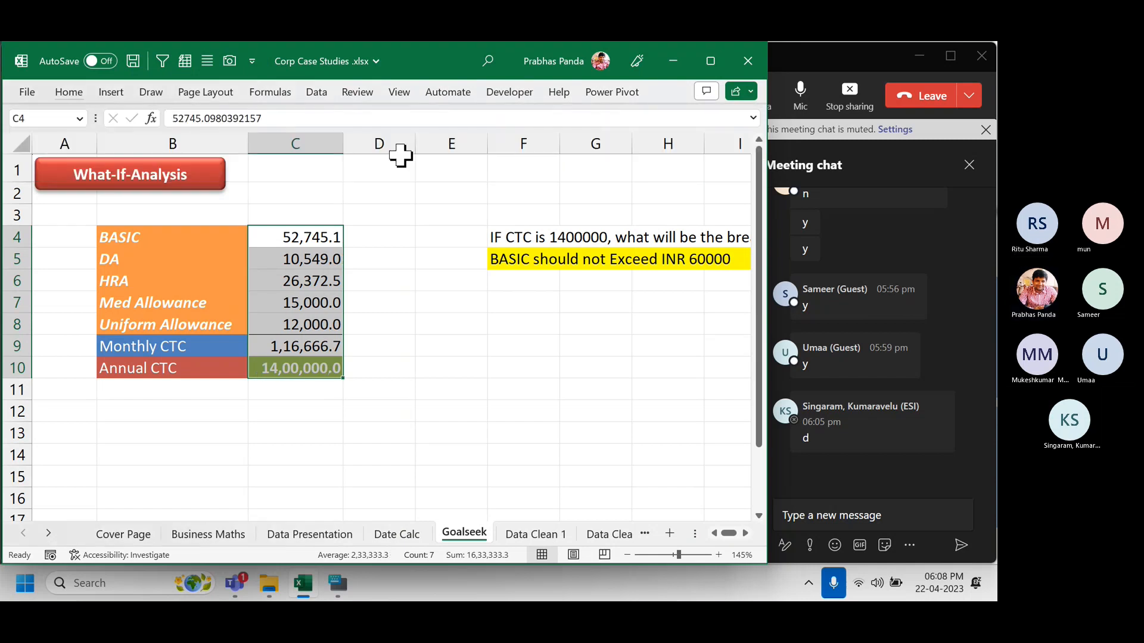
key(alt)
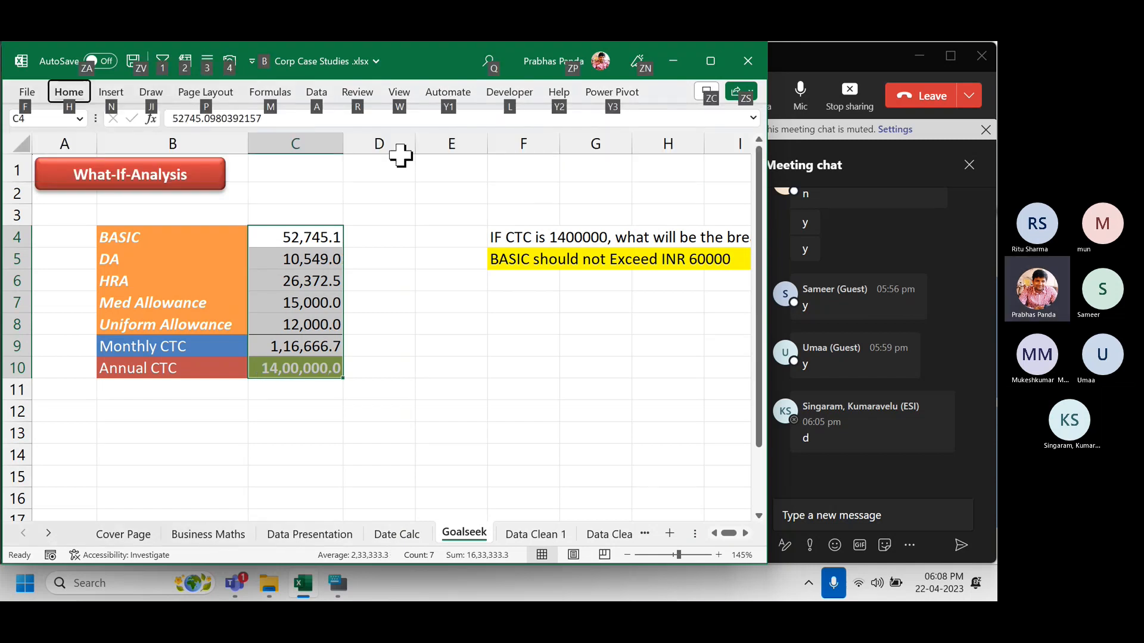
key(h)
key(9)
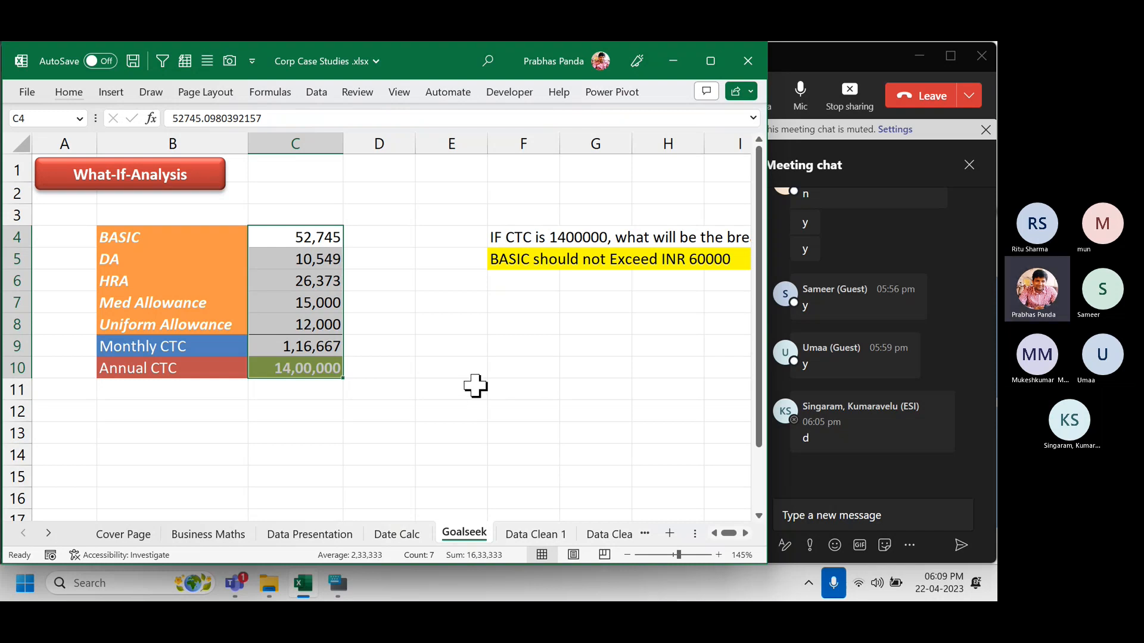
Review the Business Maths sheet's vendor evaluation, rounding and AMC expiry-date (EDATE) examples.
click(216, 535)
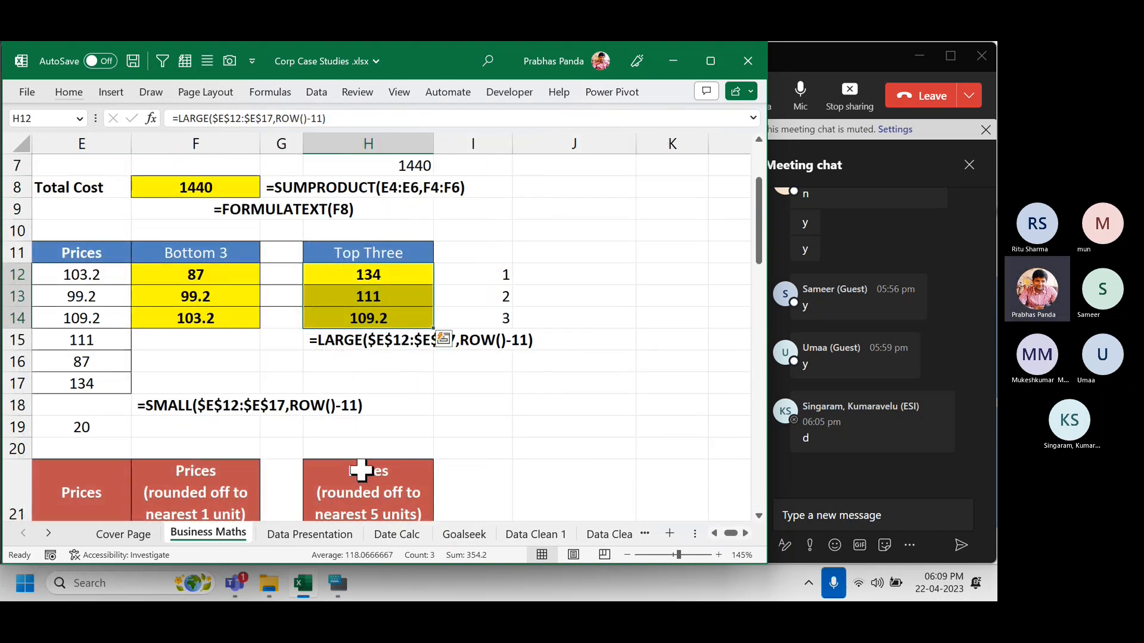
scroll(361, 470, up, 2)
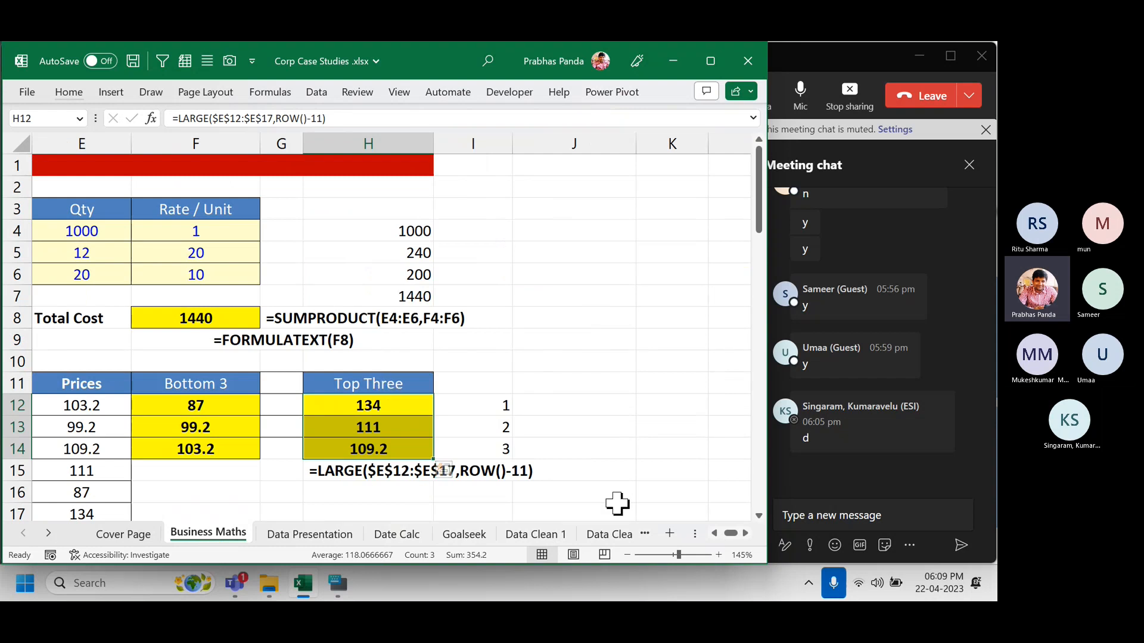
drag(730, 533, 708, 533)
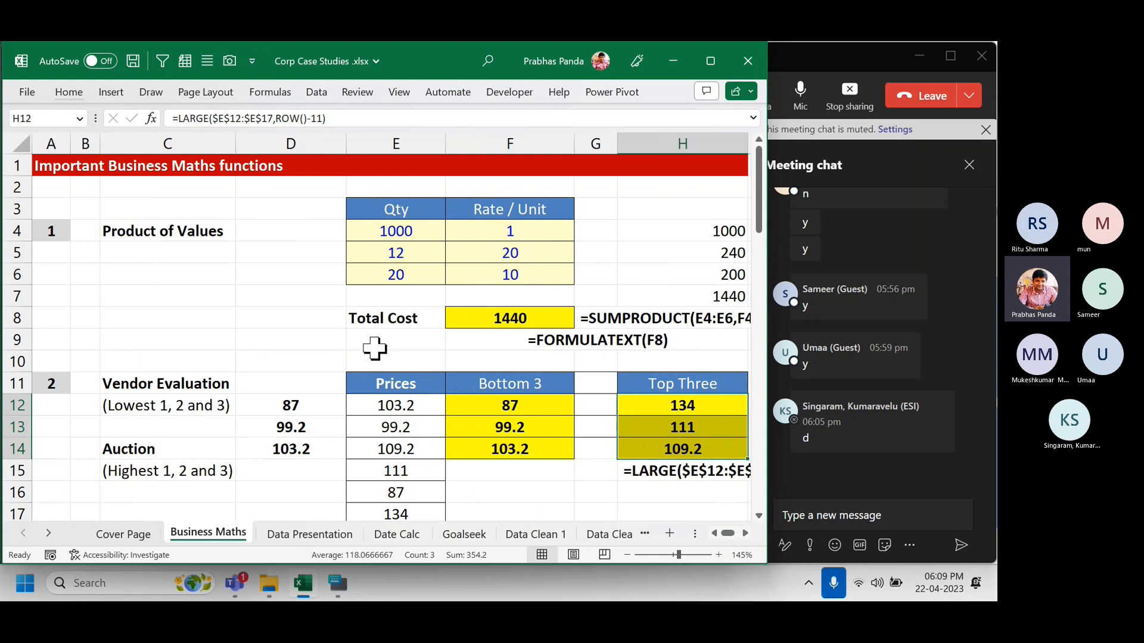
scroll(375, 349, down, 2)
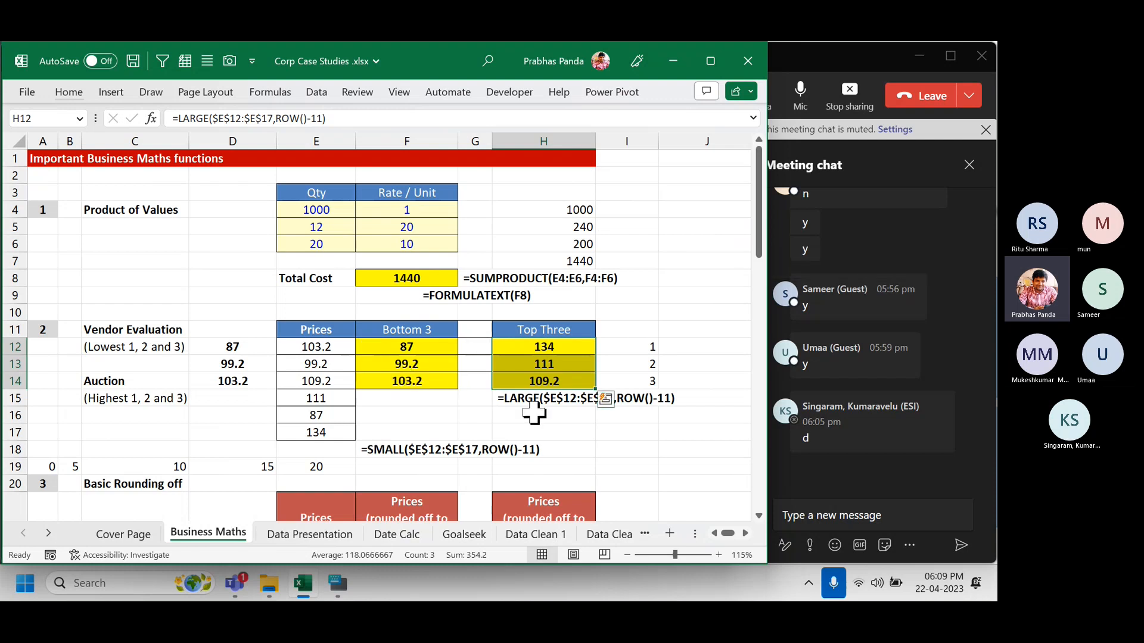
scroll(649, 438, down, 7)
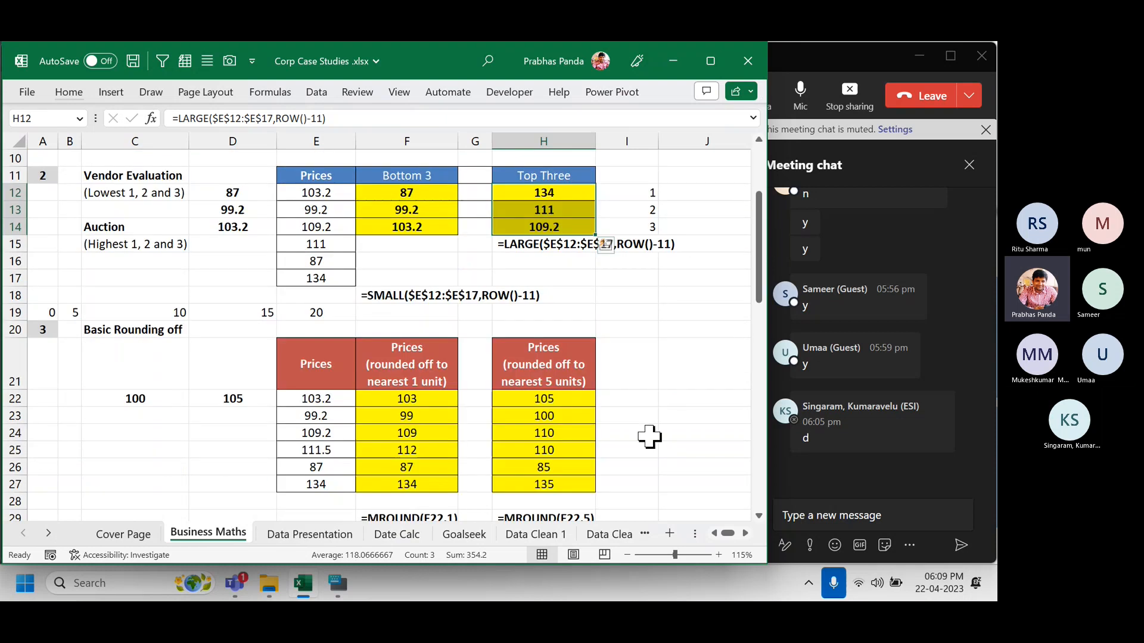
scroll(649, 437, down, 1)
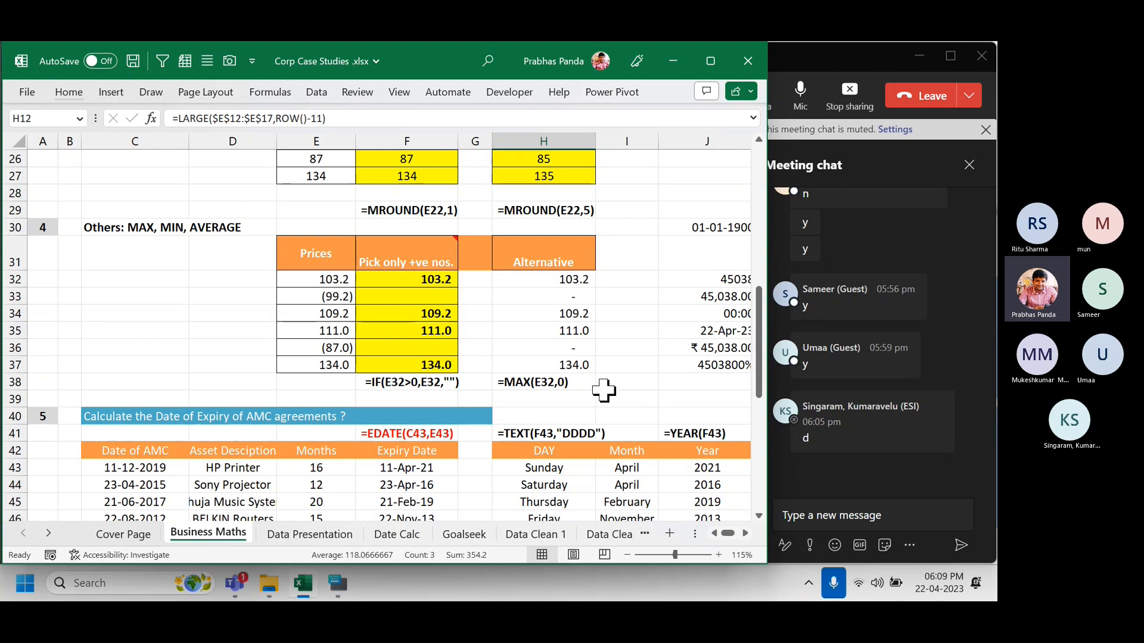
scroll(602, 388, down, 4)
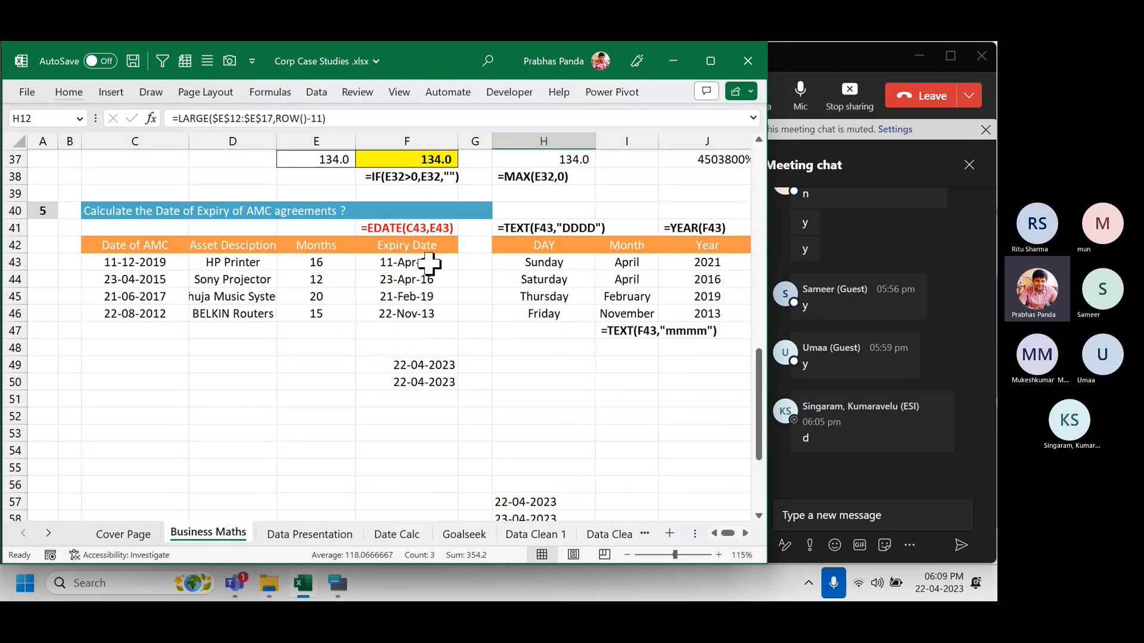
scroll(534, 387, up, 5)
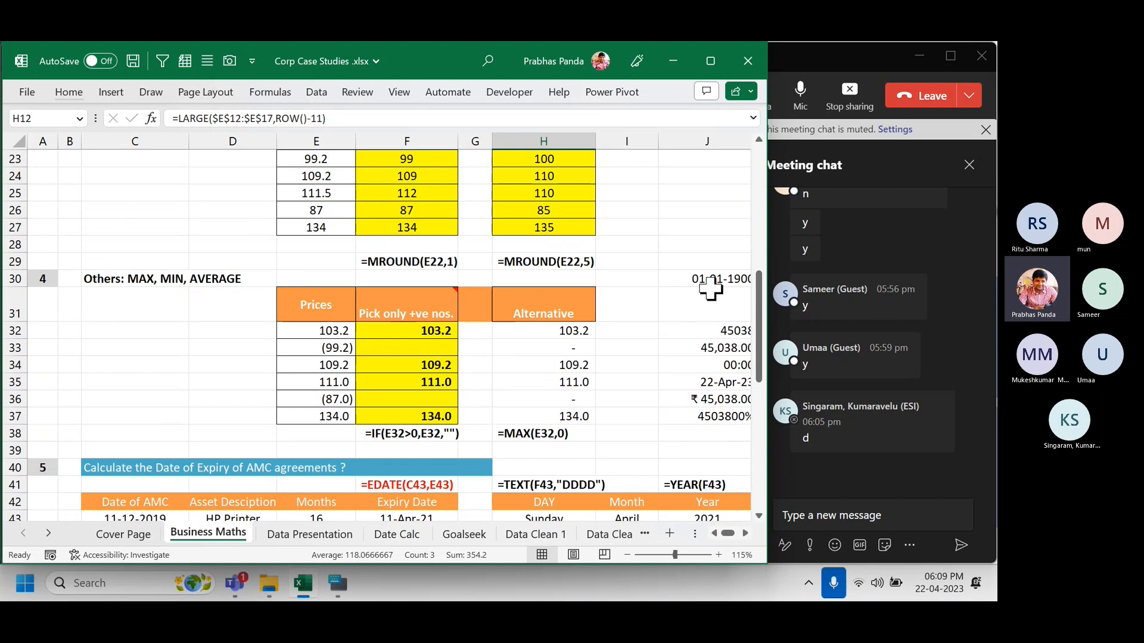
click(745, 533)
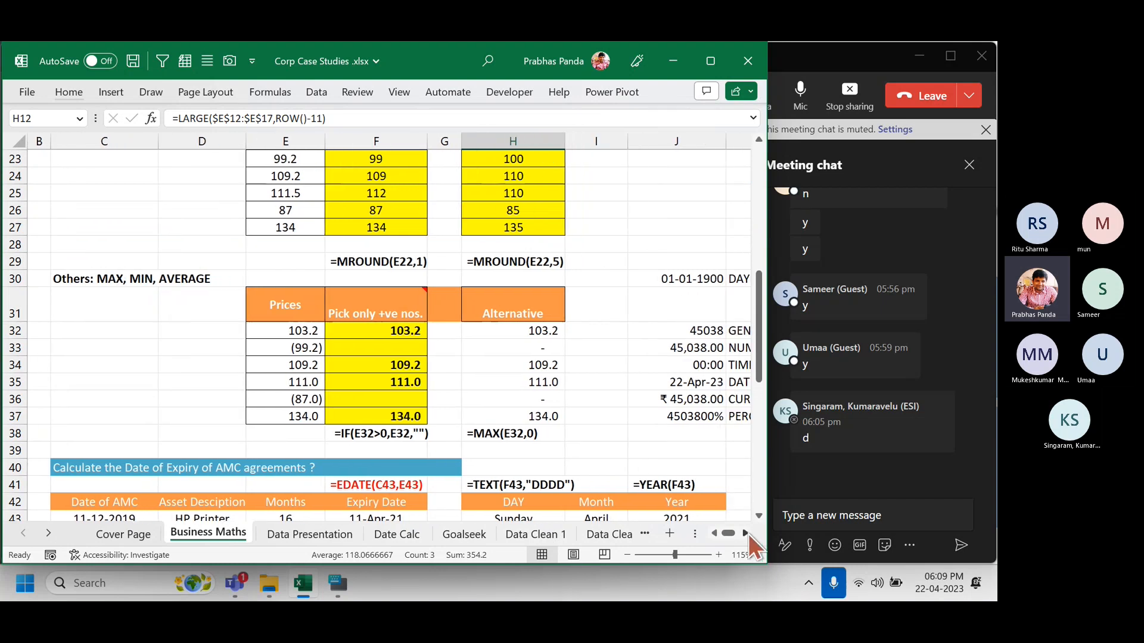
scroll(511, 346, down, 5)
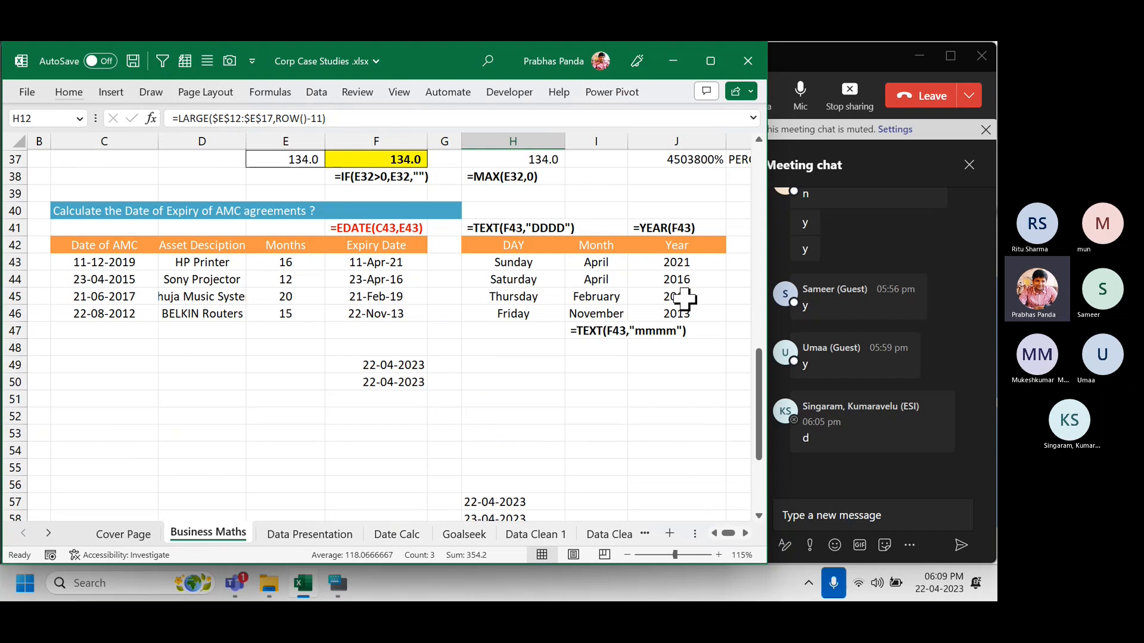
Scroll through both Data Presentation revenue tables, then show the Date Calc DATEDIF experience table.
click(314, 535)
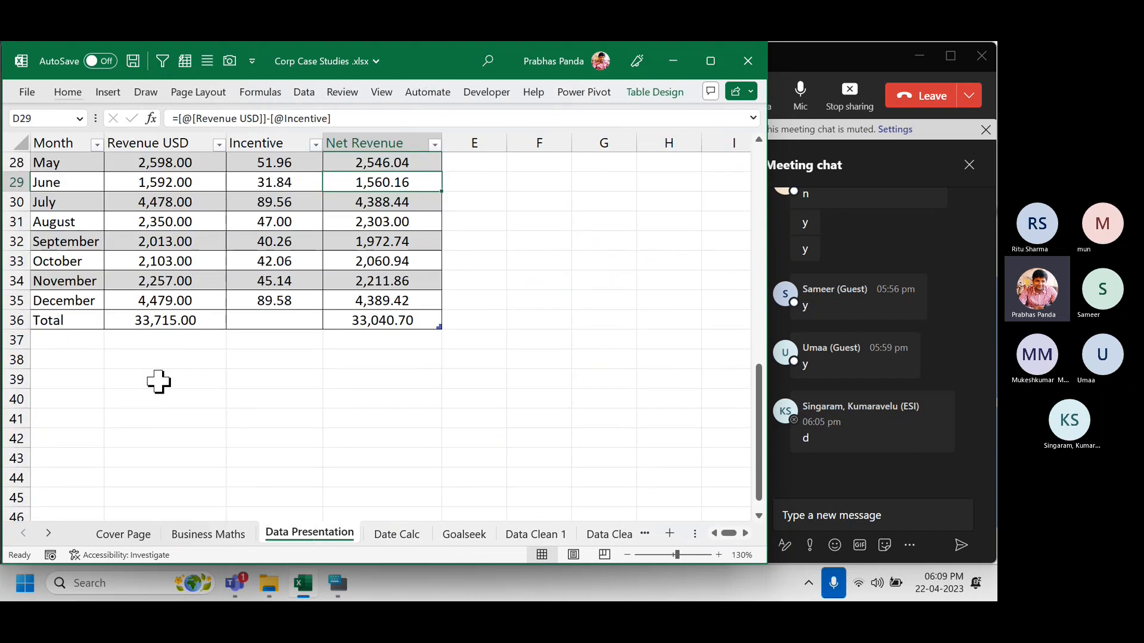
scroll(156, 384, up, 9)
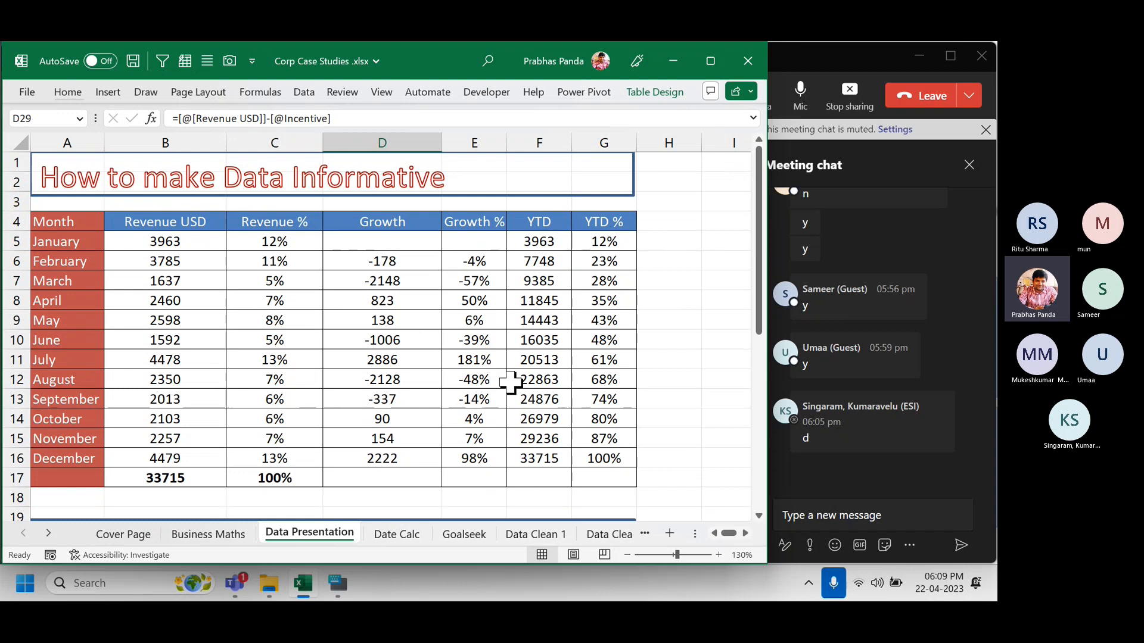
scroll(512, 378, down, 6)
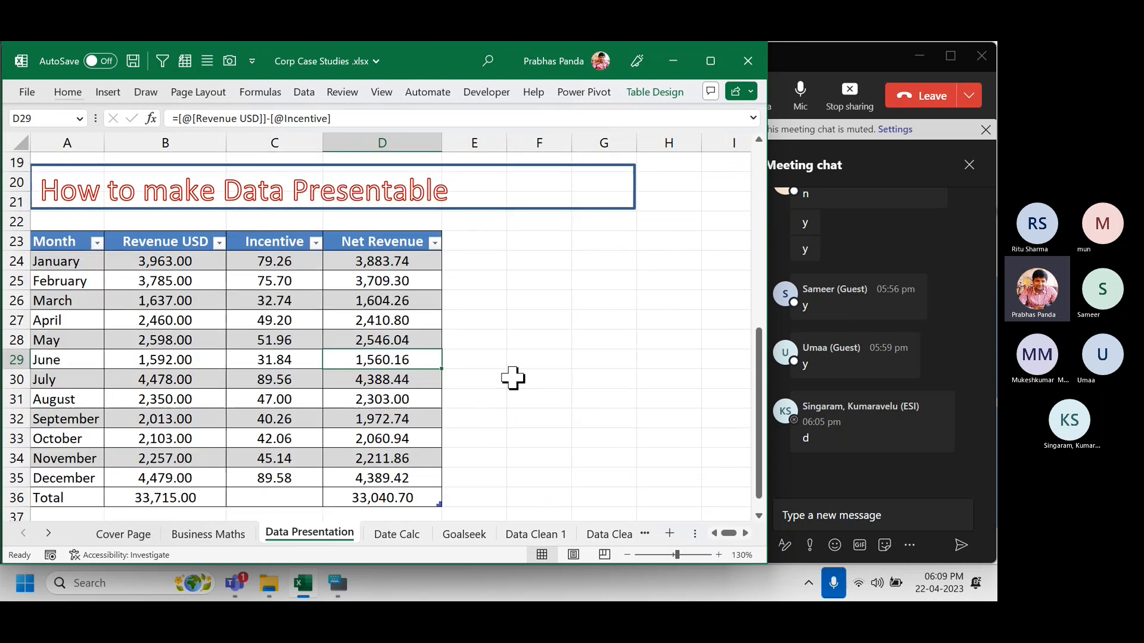
scroll(512, 378, down, 1)
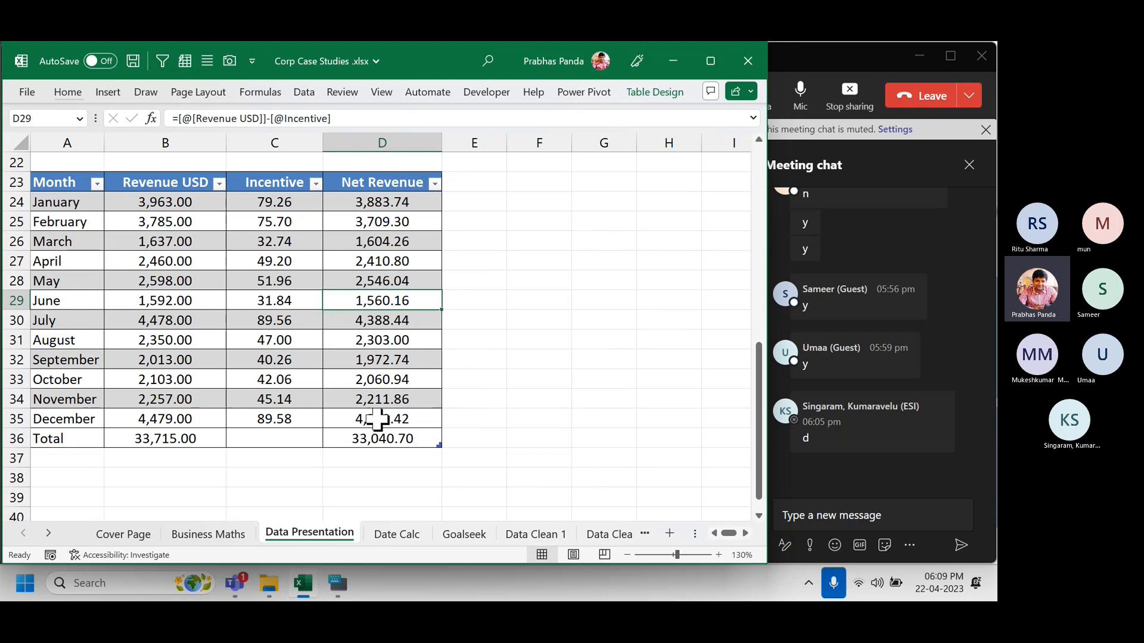
click(416, 537)
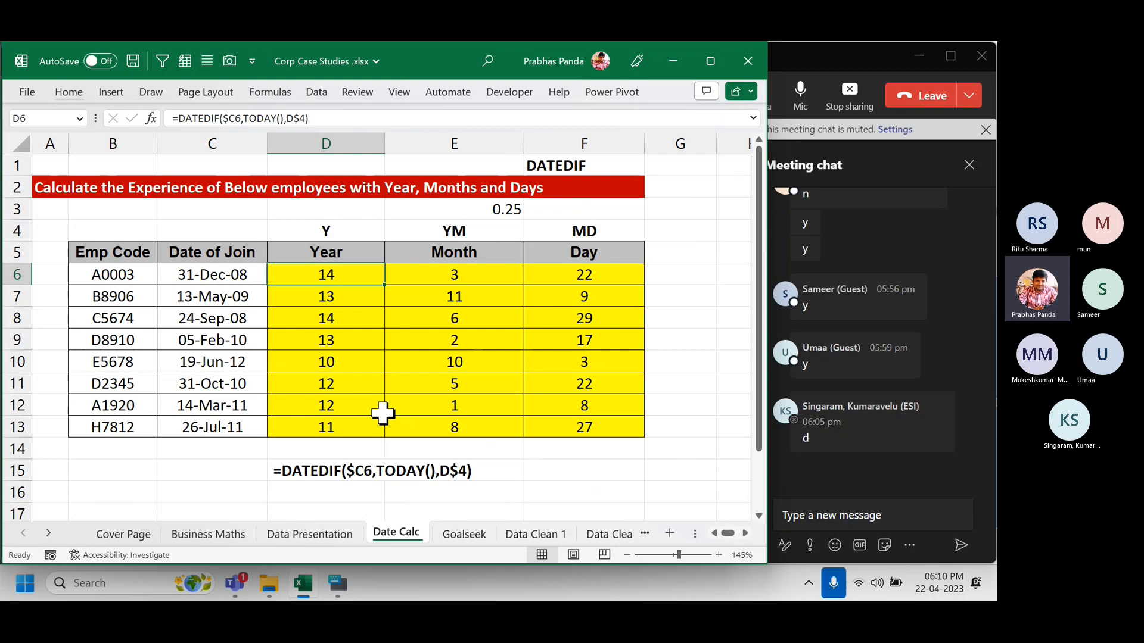
Return to the Goalseek sheet and close What-If Analysis without running any tool.
click(457, 533)
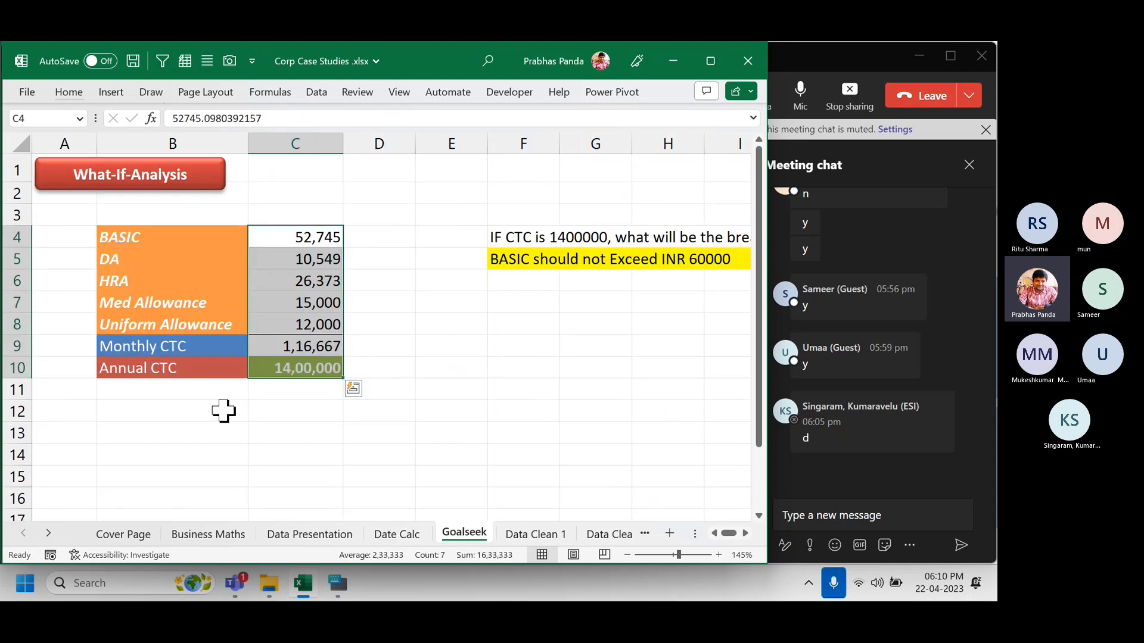
click(131, 430)
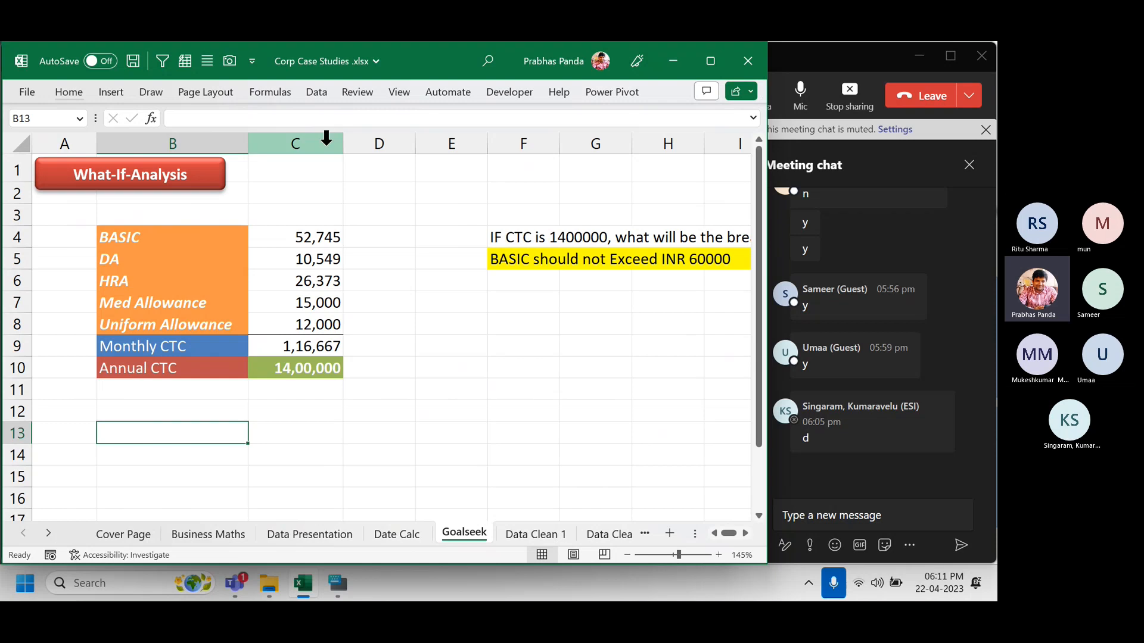
click(315, 95)
click(610, 145)
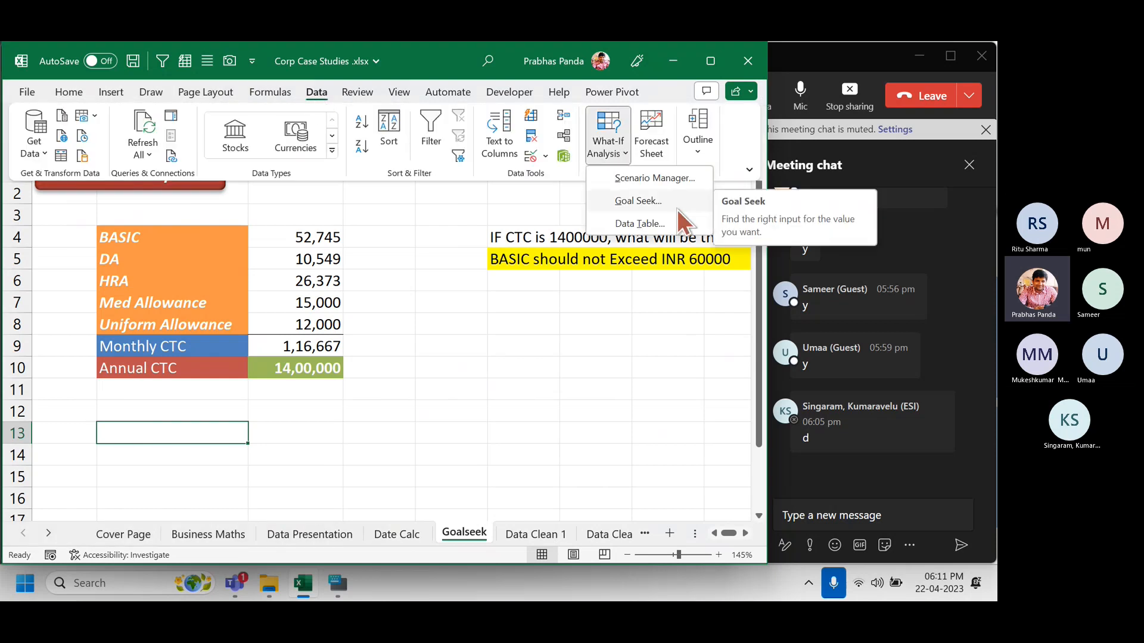
click(388, 234)
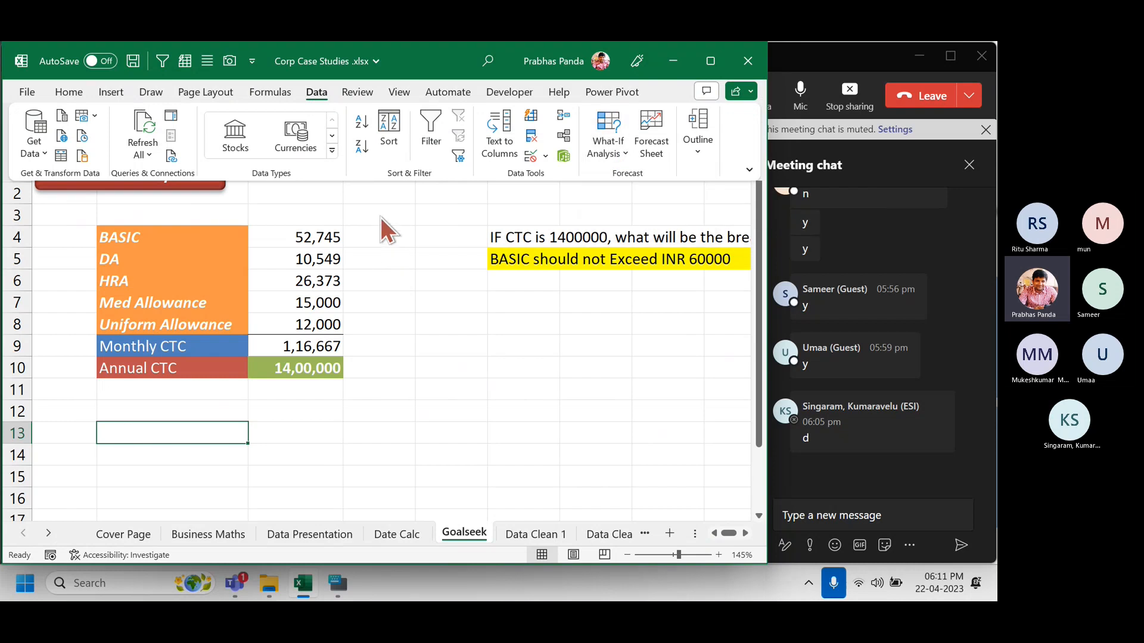
click(379, 214)
Select C2, save the workbook with Ctrl+S, and bring the Teams meeting forward.
click(340, 192)
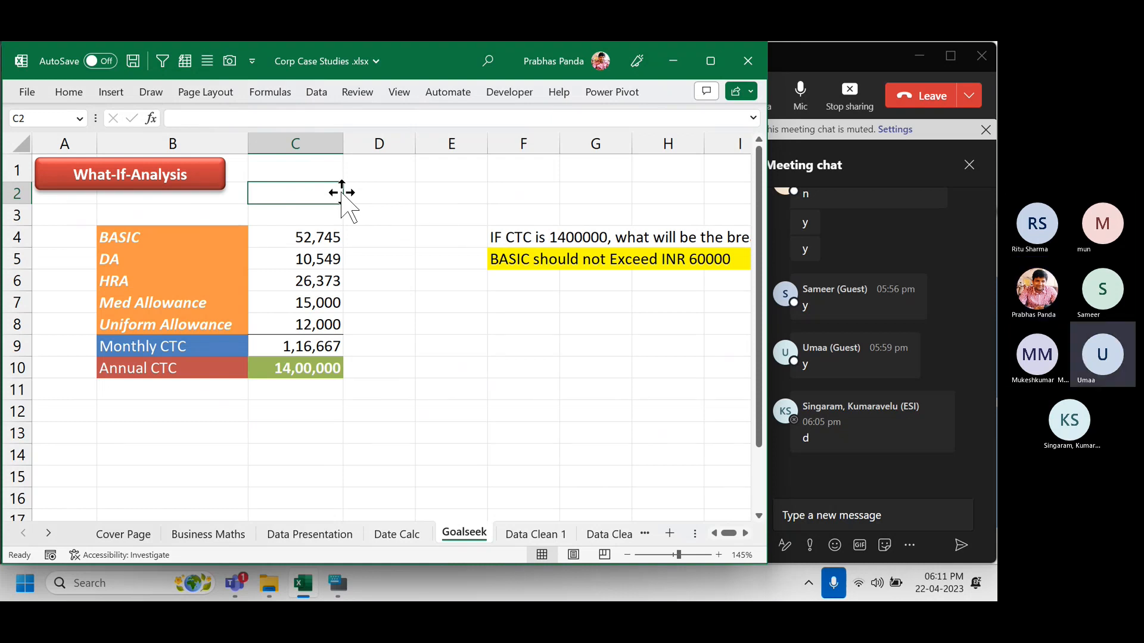
key(ctrl+s)
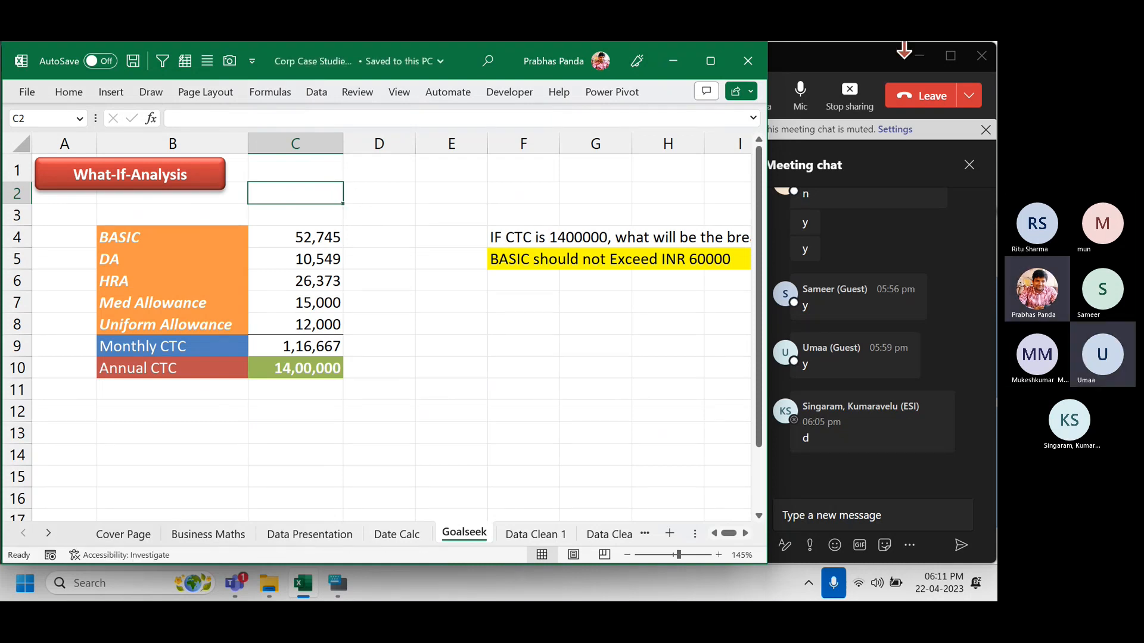
click(862, 66)
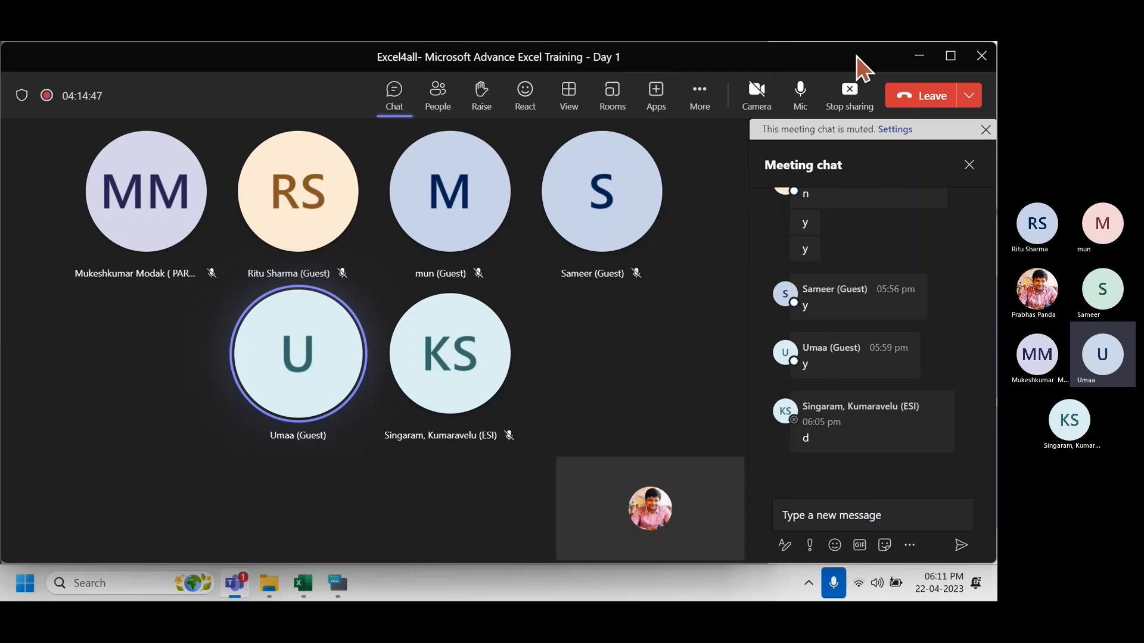
Switch from the Teams meeting back to the Excel Goalseek sheet showing Annual CTC 14,00,000.
key(alt+Tab)
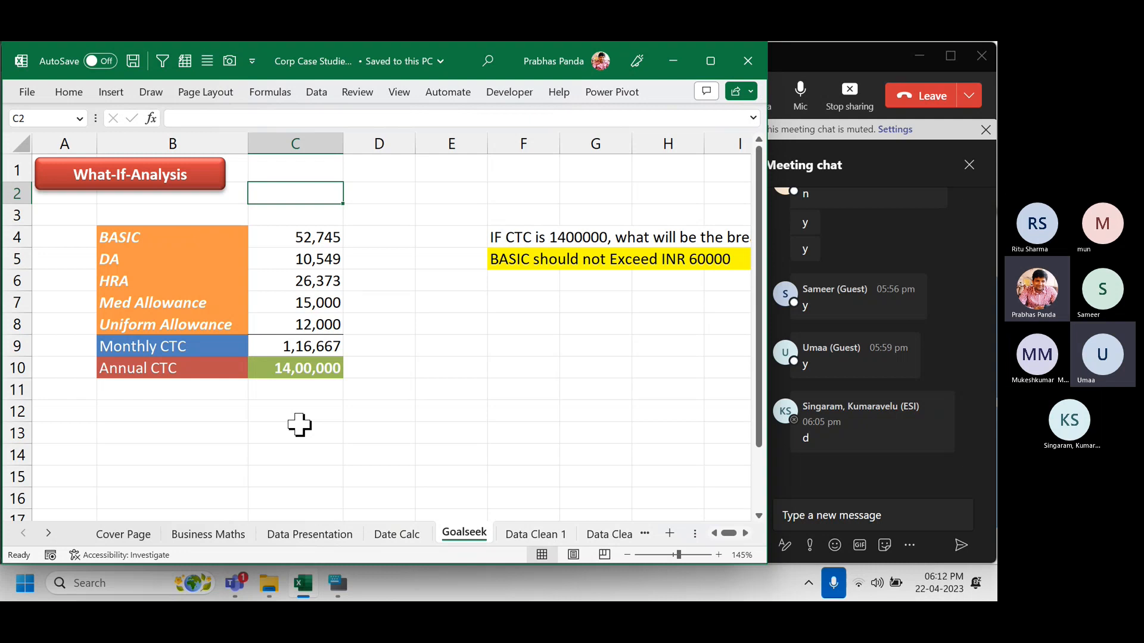
key(ctrl)
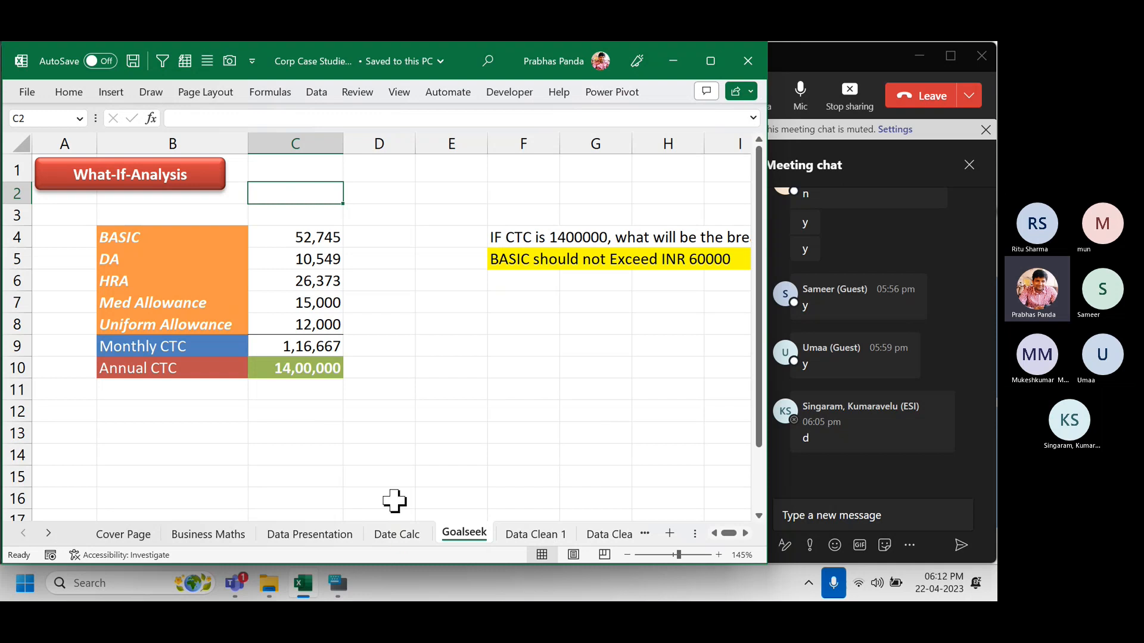
Close Excel and bring up the Teams Record and transcribe options to reach Stop recording.
click(746, 60)
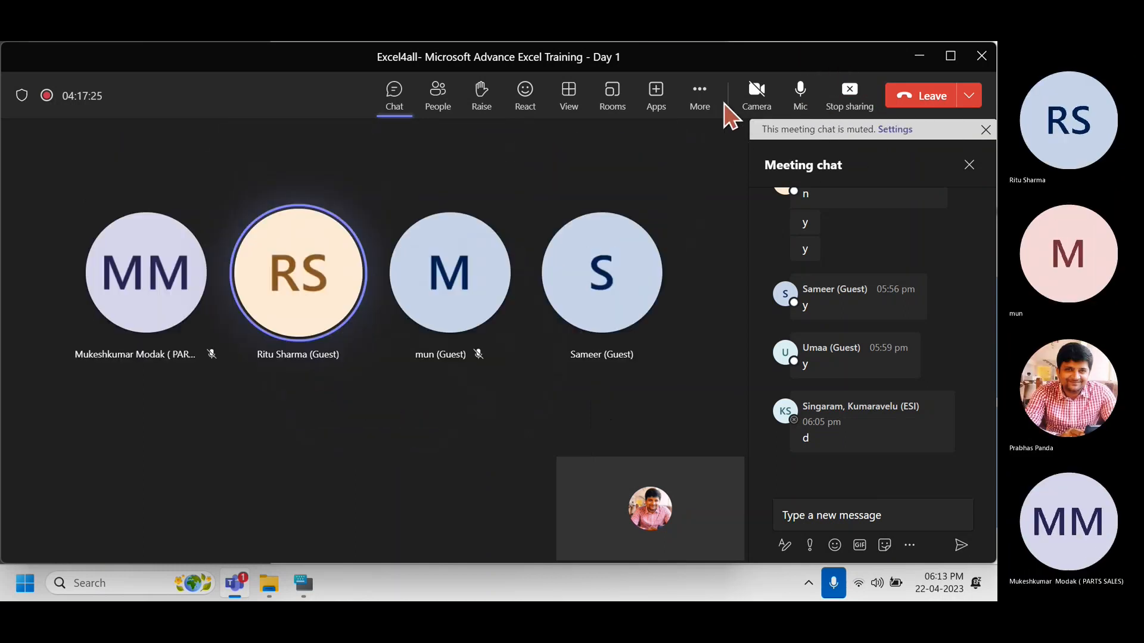
click(710, 108)
mouse_move(758, 141)
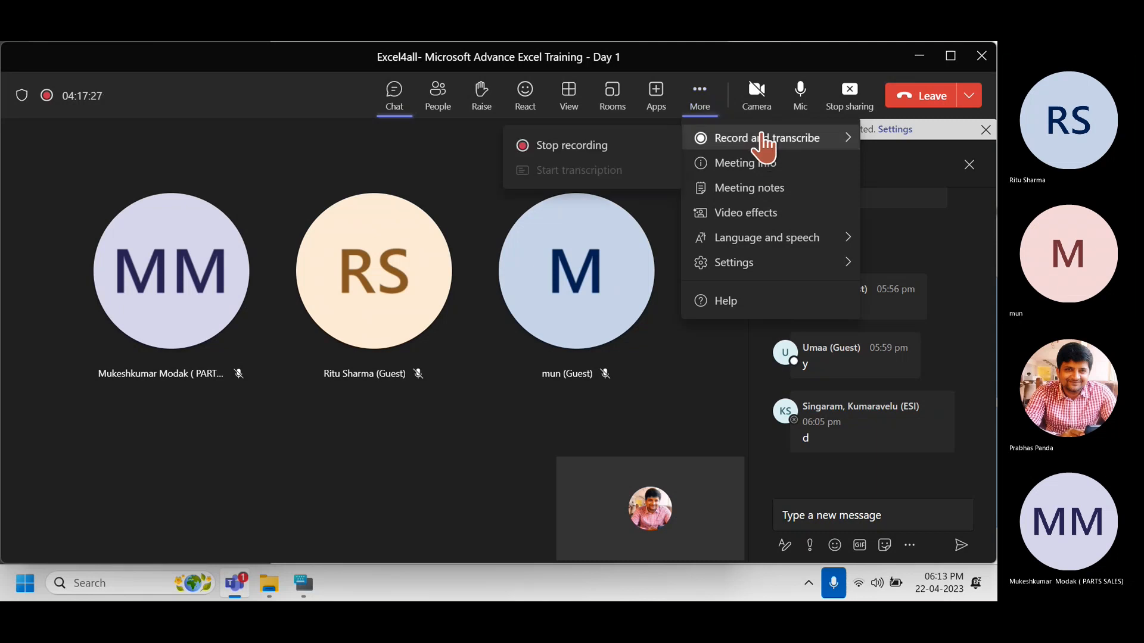